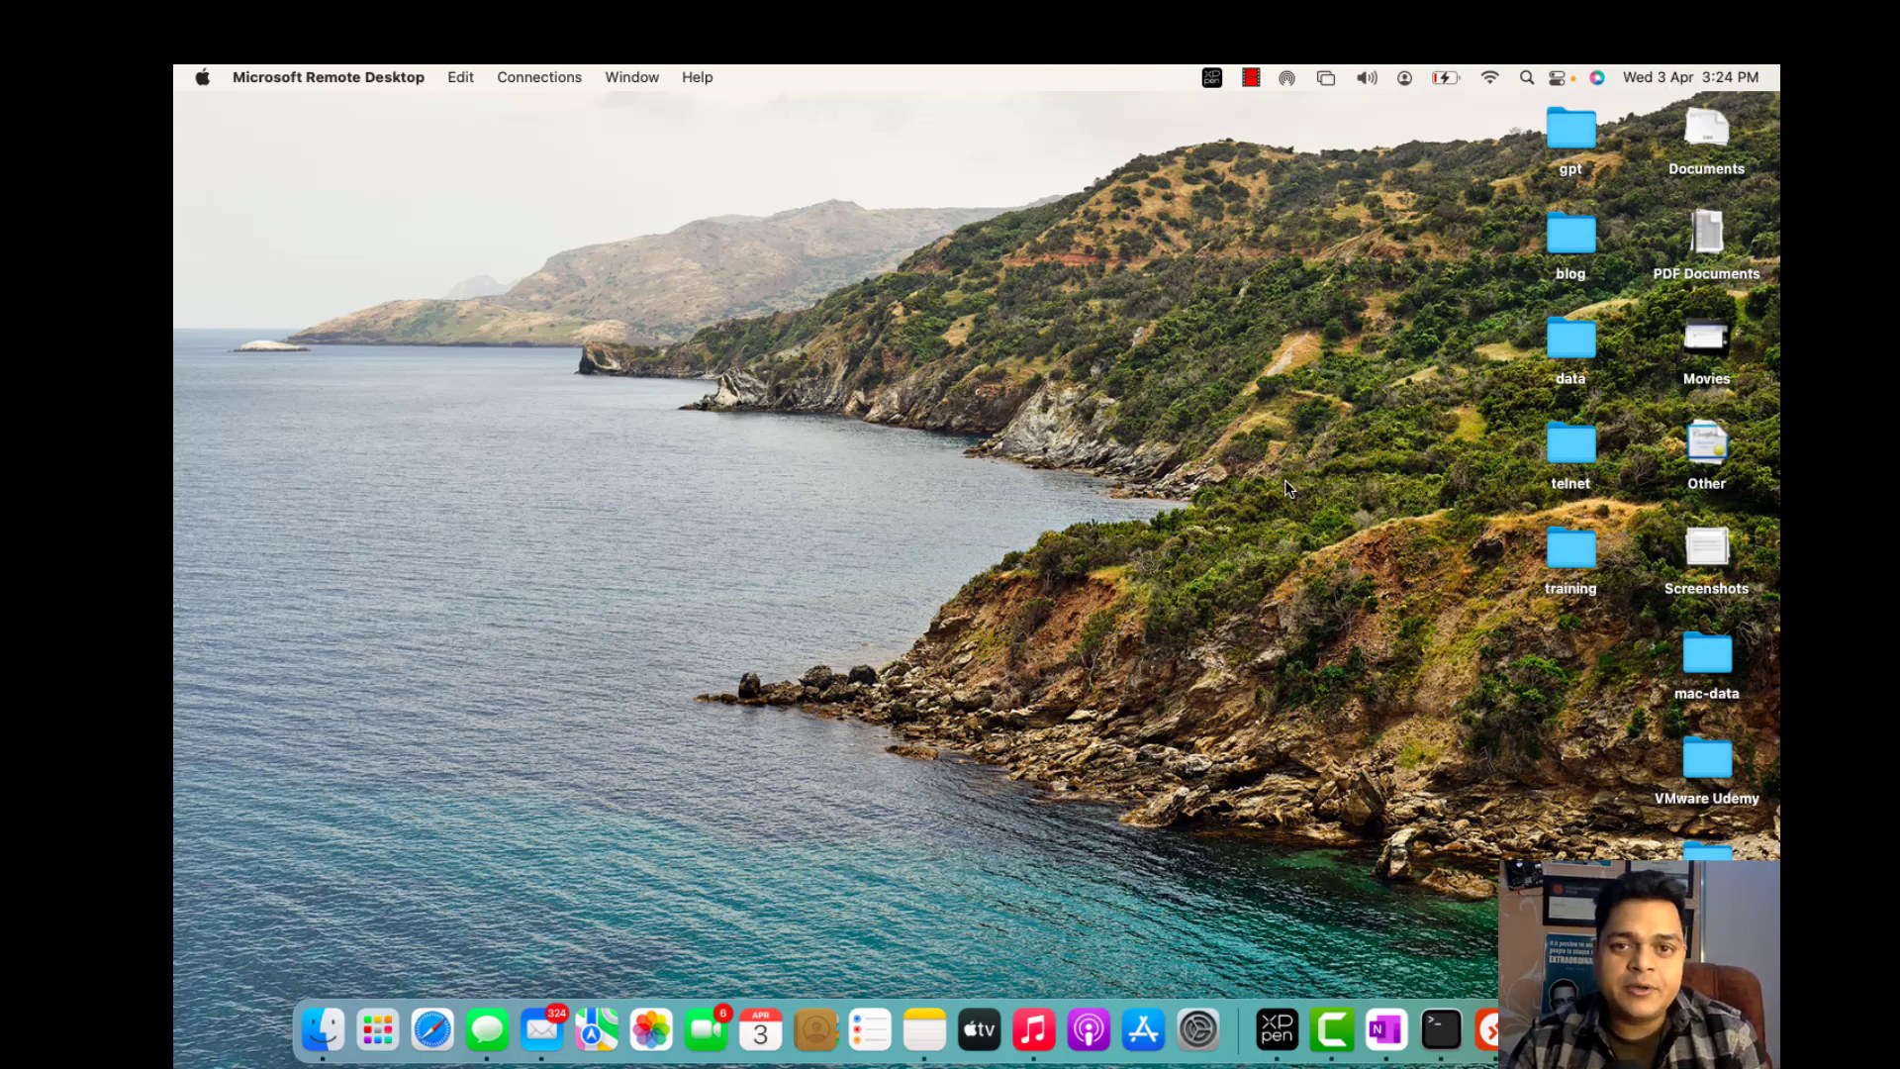
Step: Switch from the Mac desktop to the full-screen remote Windows desktop session
{"action": "key", "text": "ctrl+Right"}
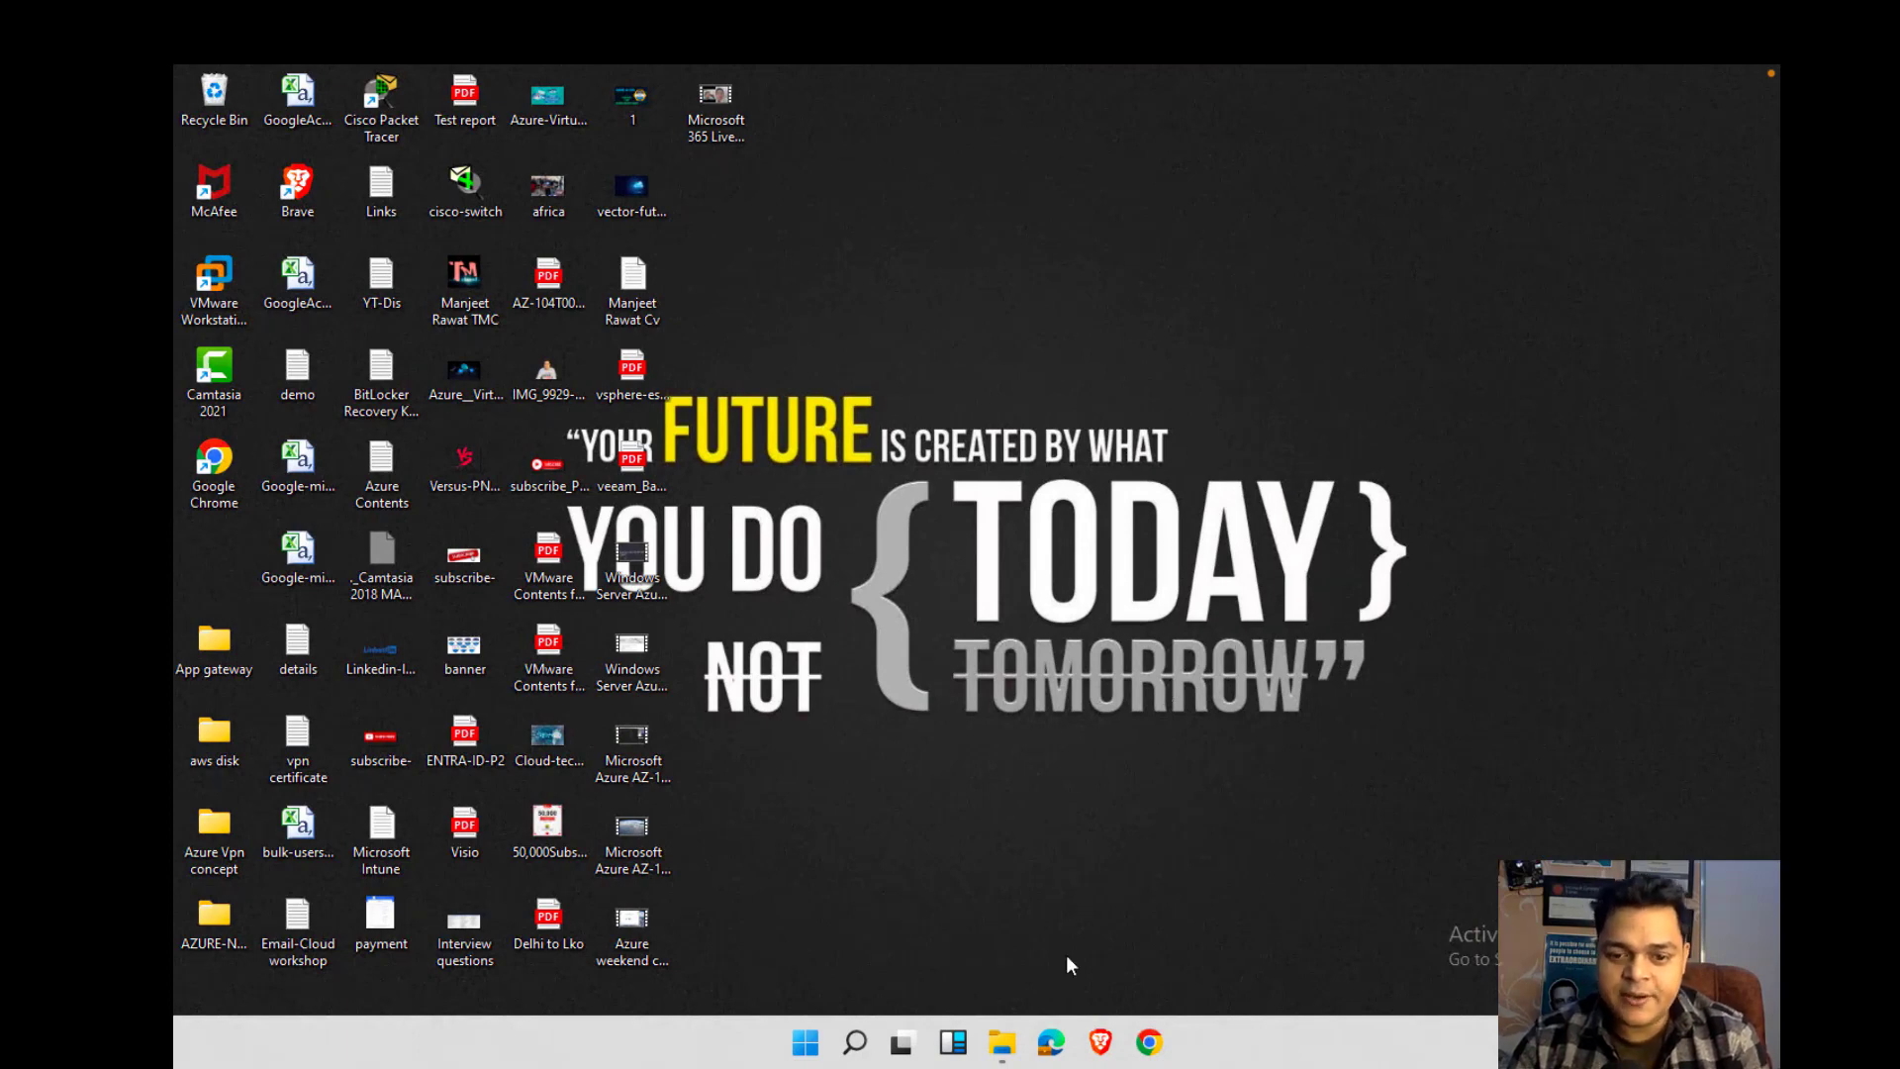
{"action": "right_click", "coordinate": [805, 1041]}
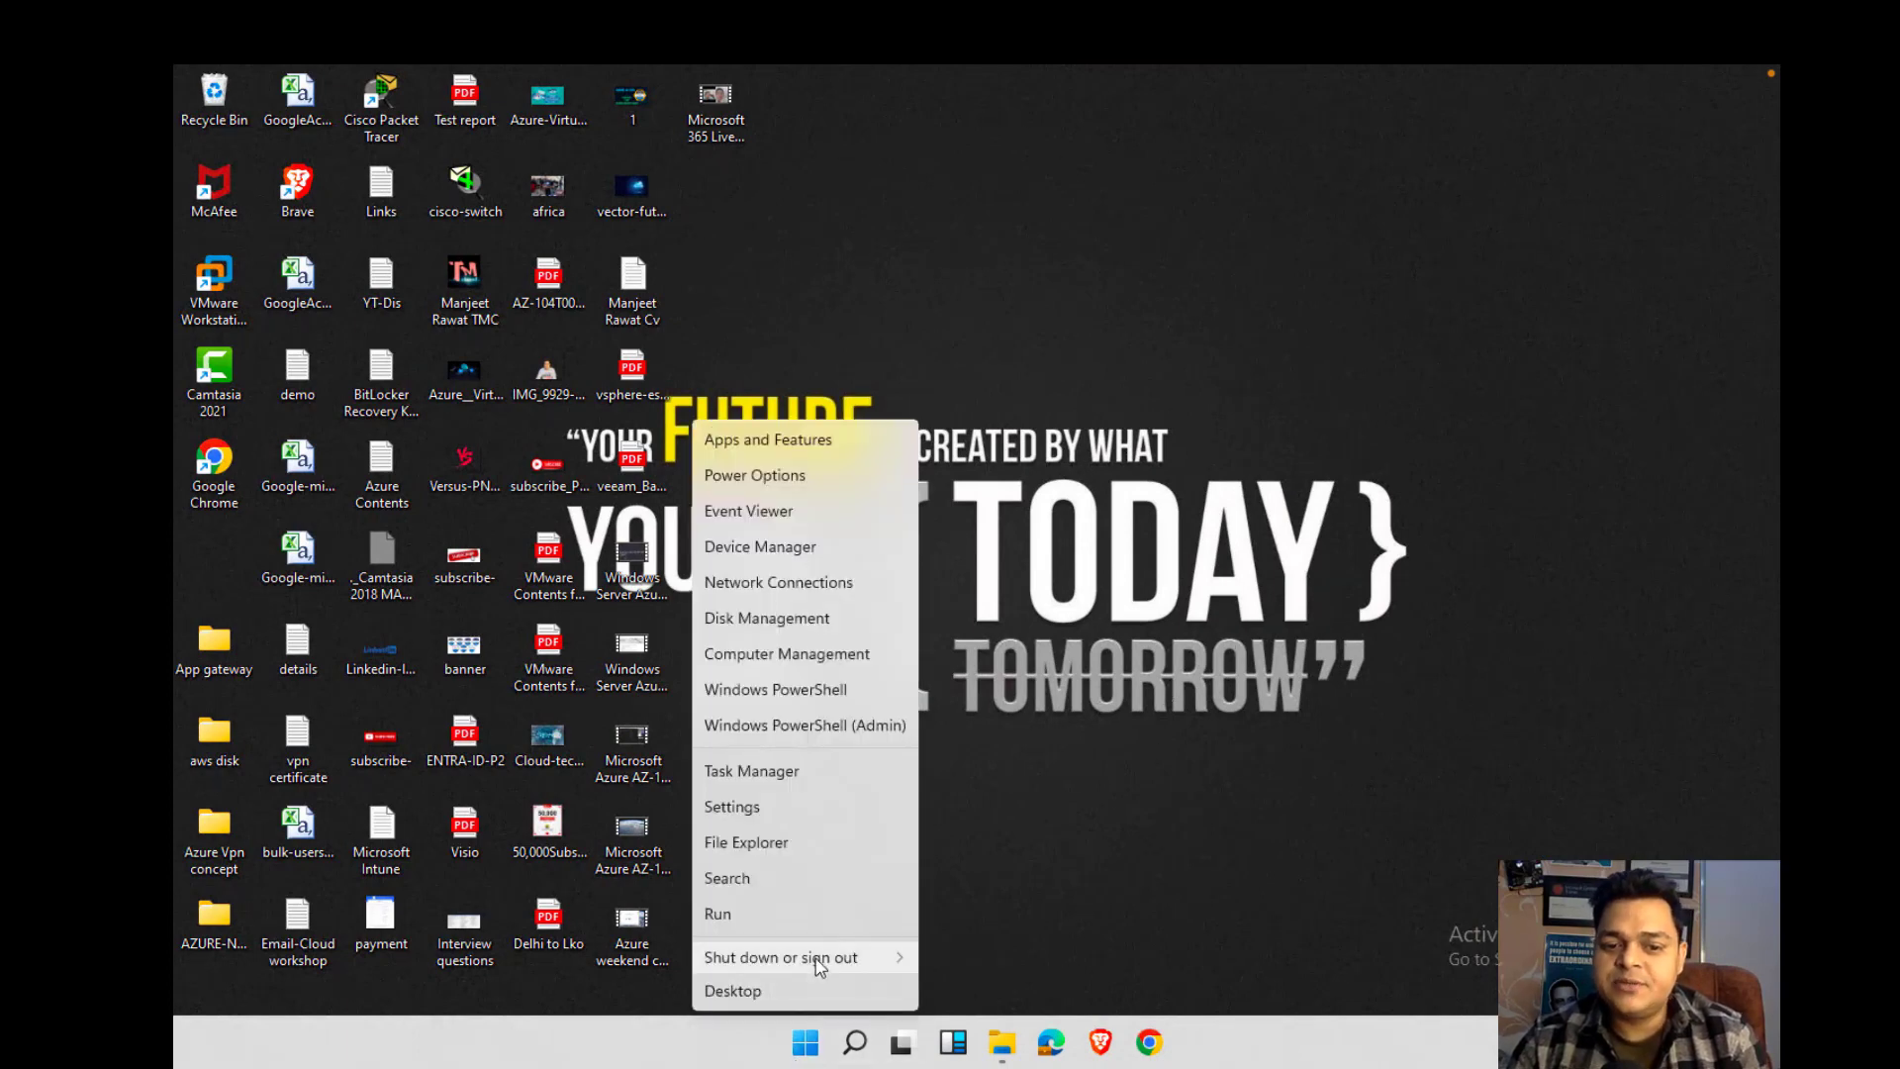
{"action": "left_click", "coordinate": [814, 912]}
{"action": "type", "text": "c"}
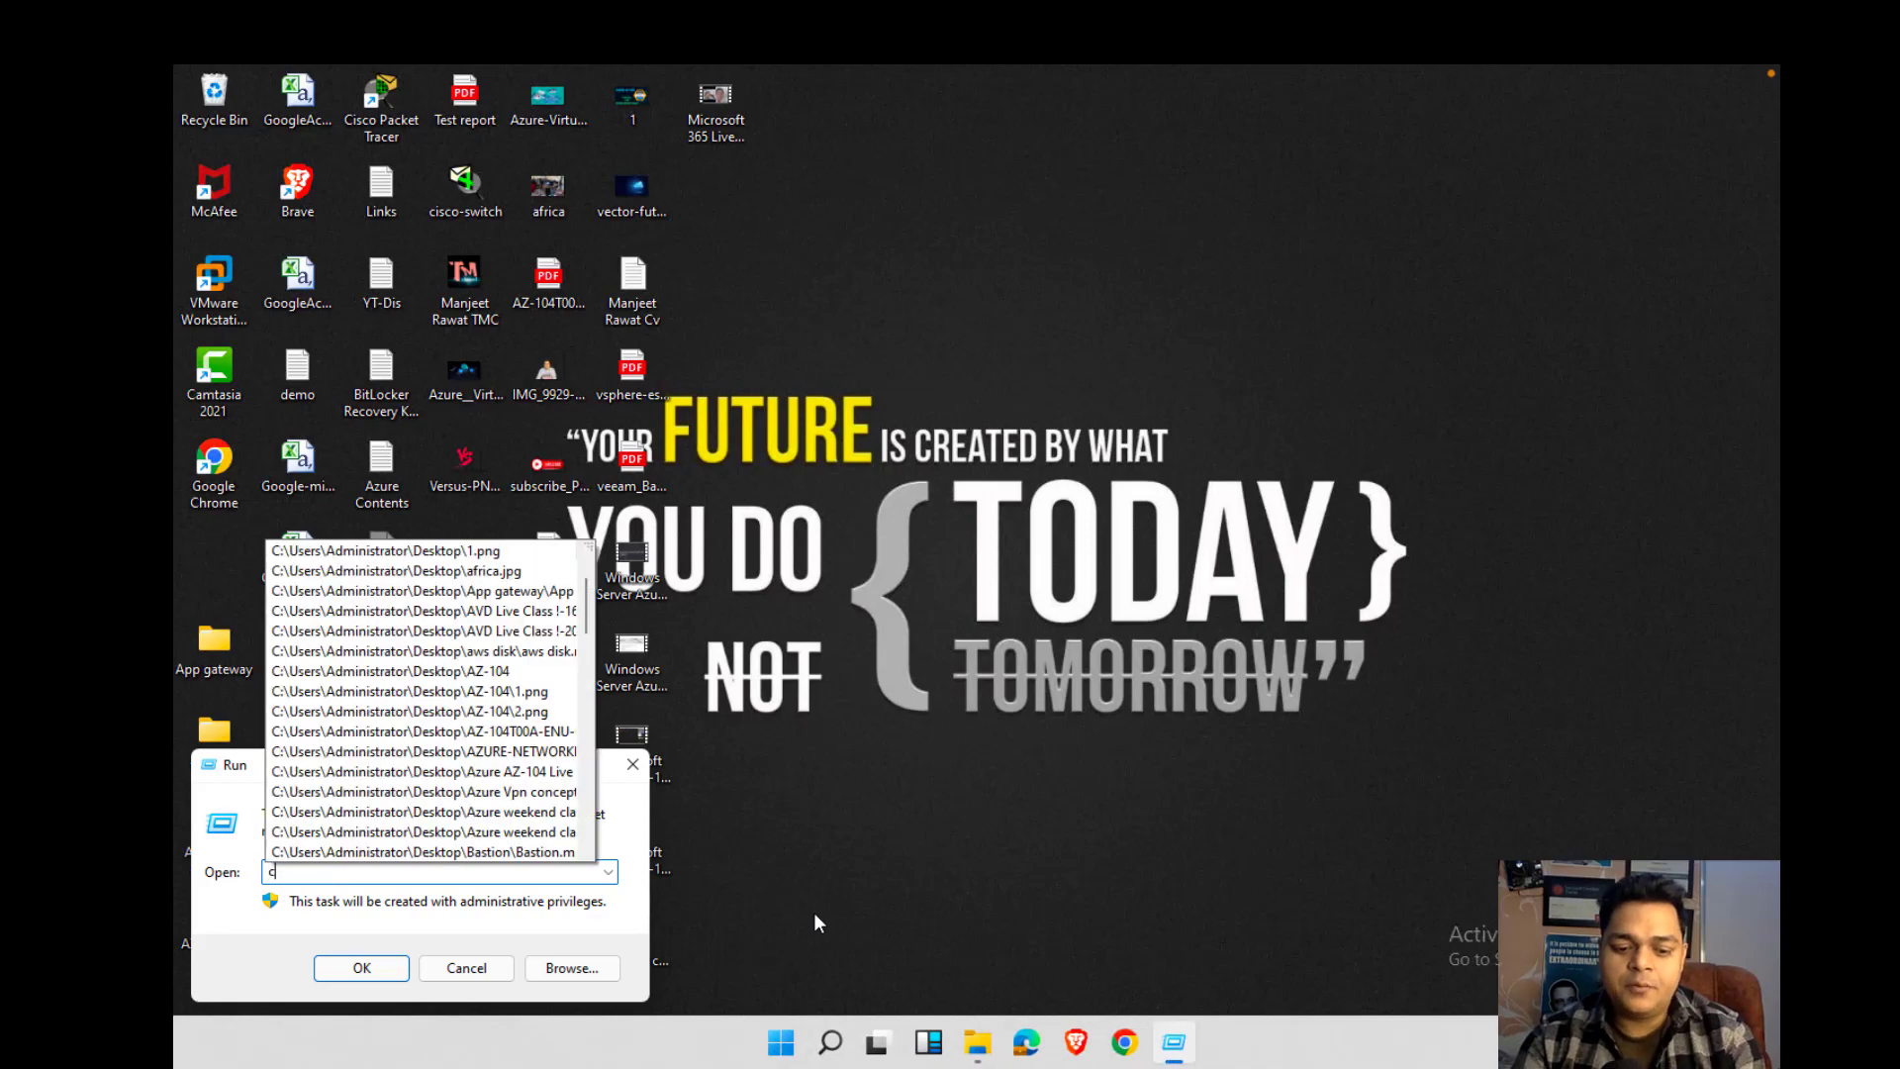
{"action": "type", "text": "md"}
{"action": "key", "text": "Return"}
{"action": "type", "text": "ip"}
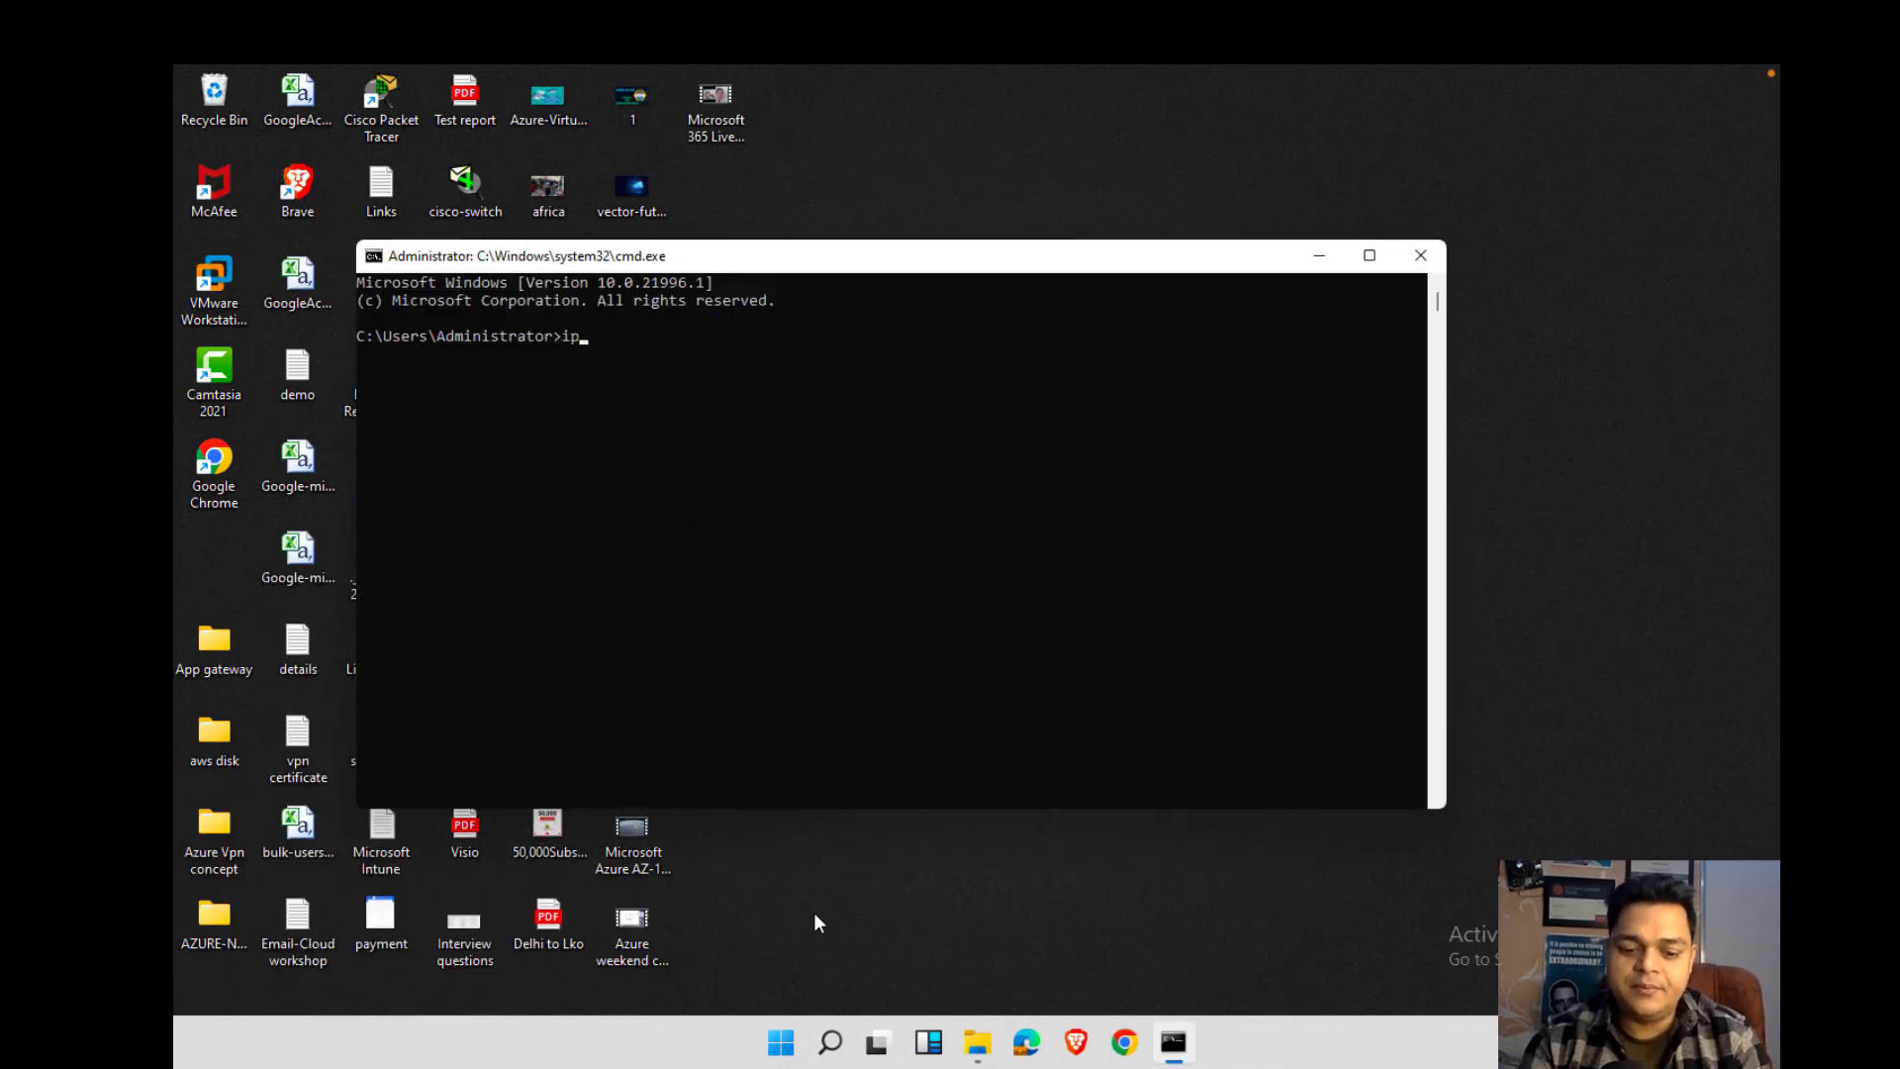
{"action": "type", "text": "config"}
{"action": "key", "text": "Return"}
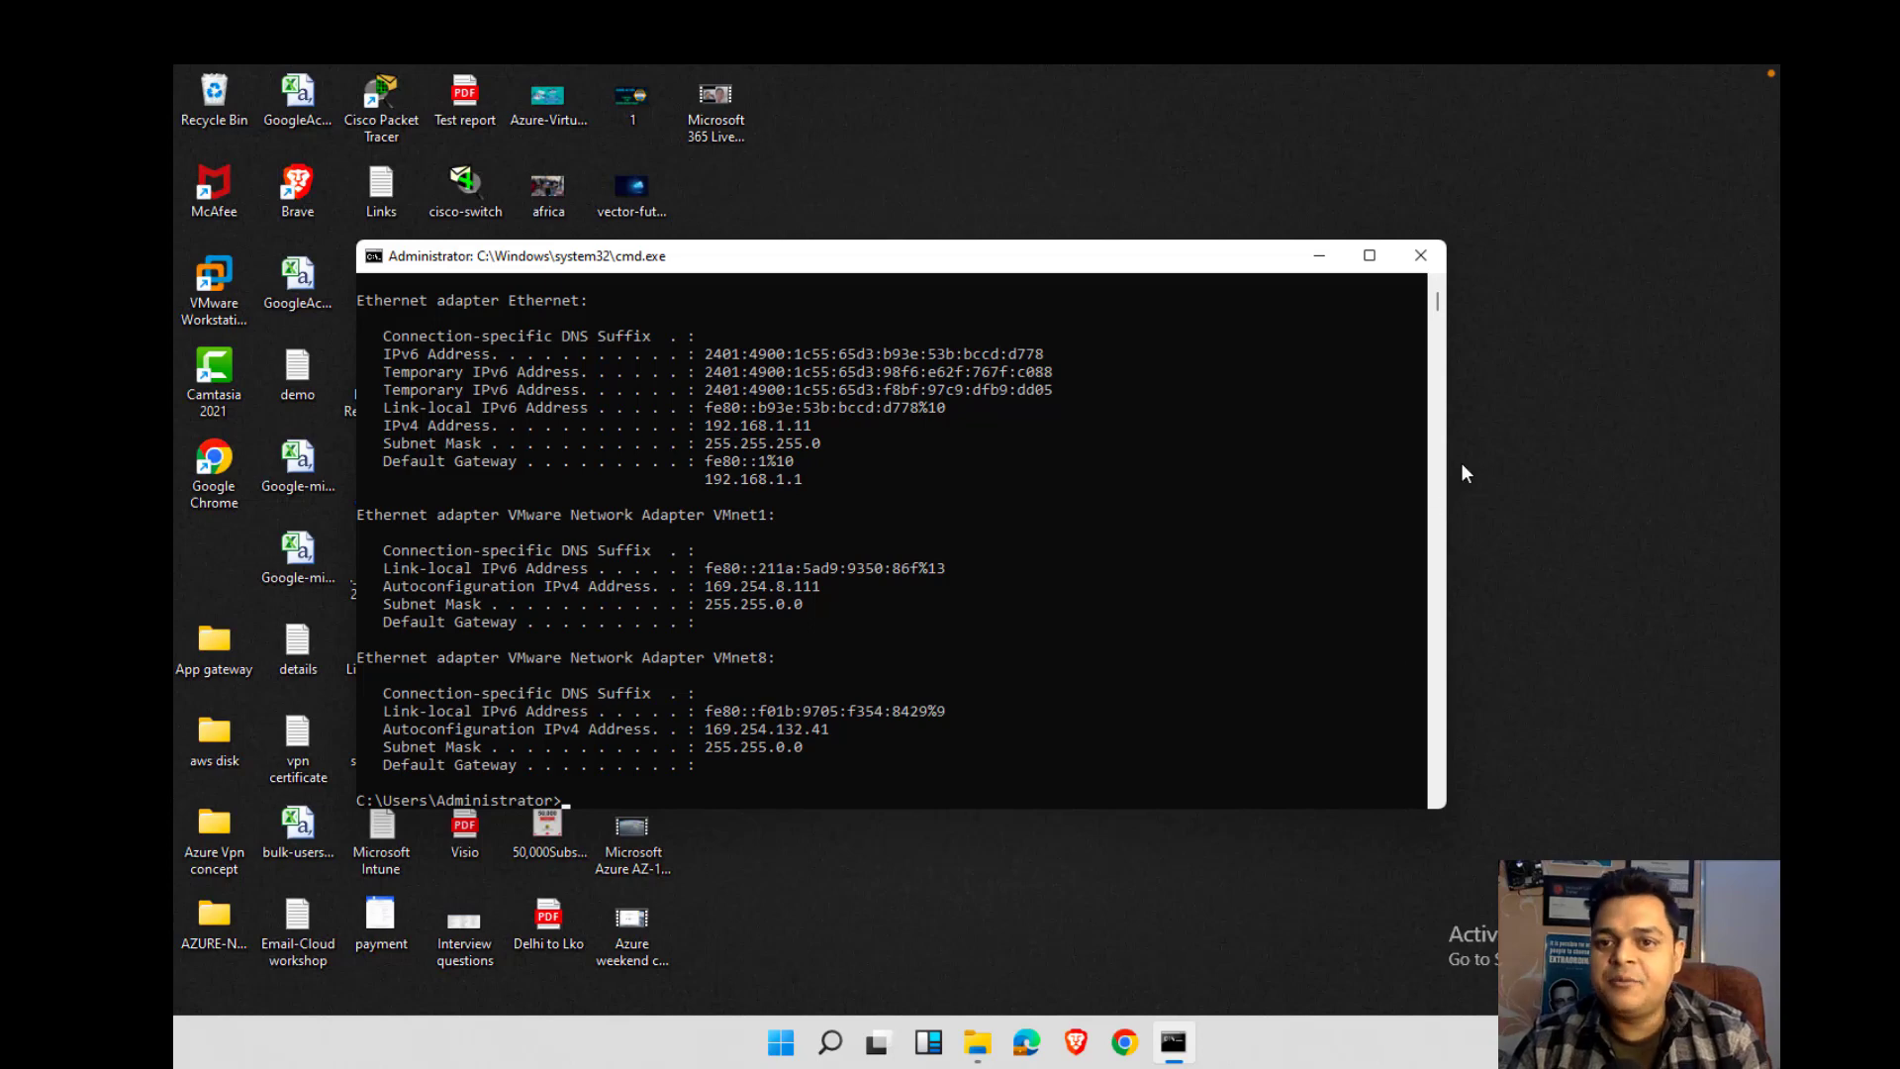
{"action": "left_click", "coordinate": [1422, 257]}
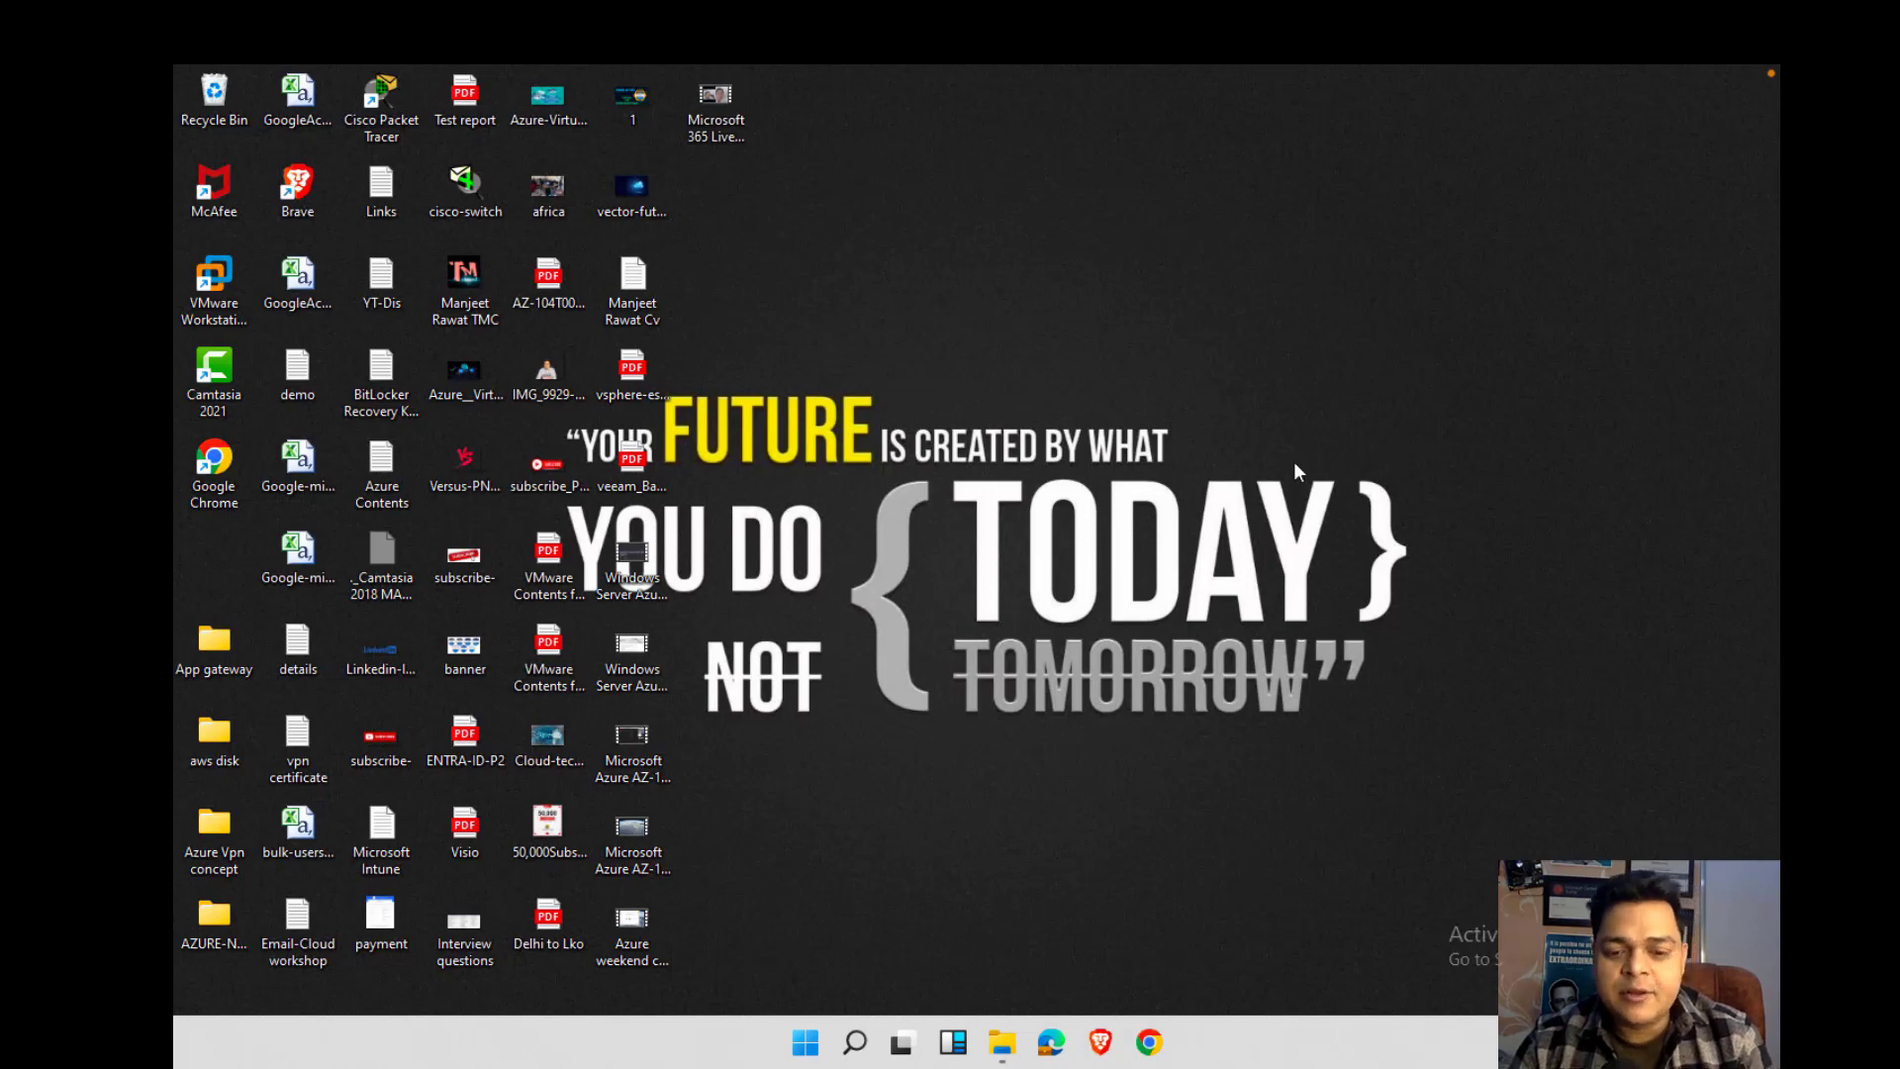
Step: Open Chrome with the first profile and load the Azure portal address
{"action": "left_click", "coordinate": [1149, 1043]}
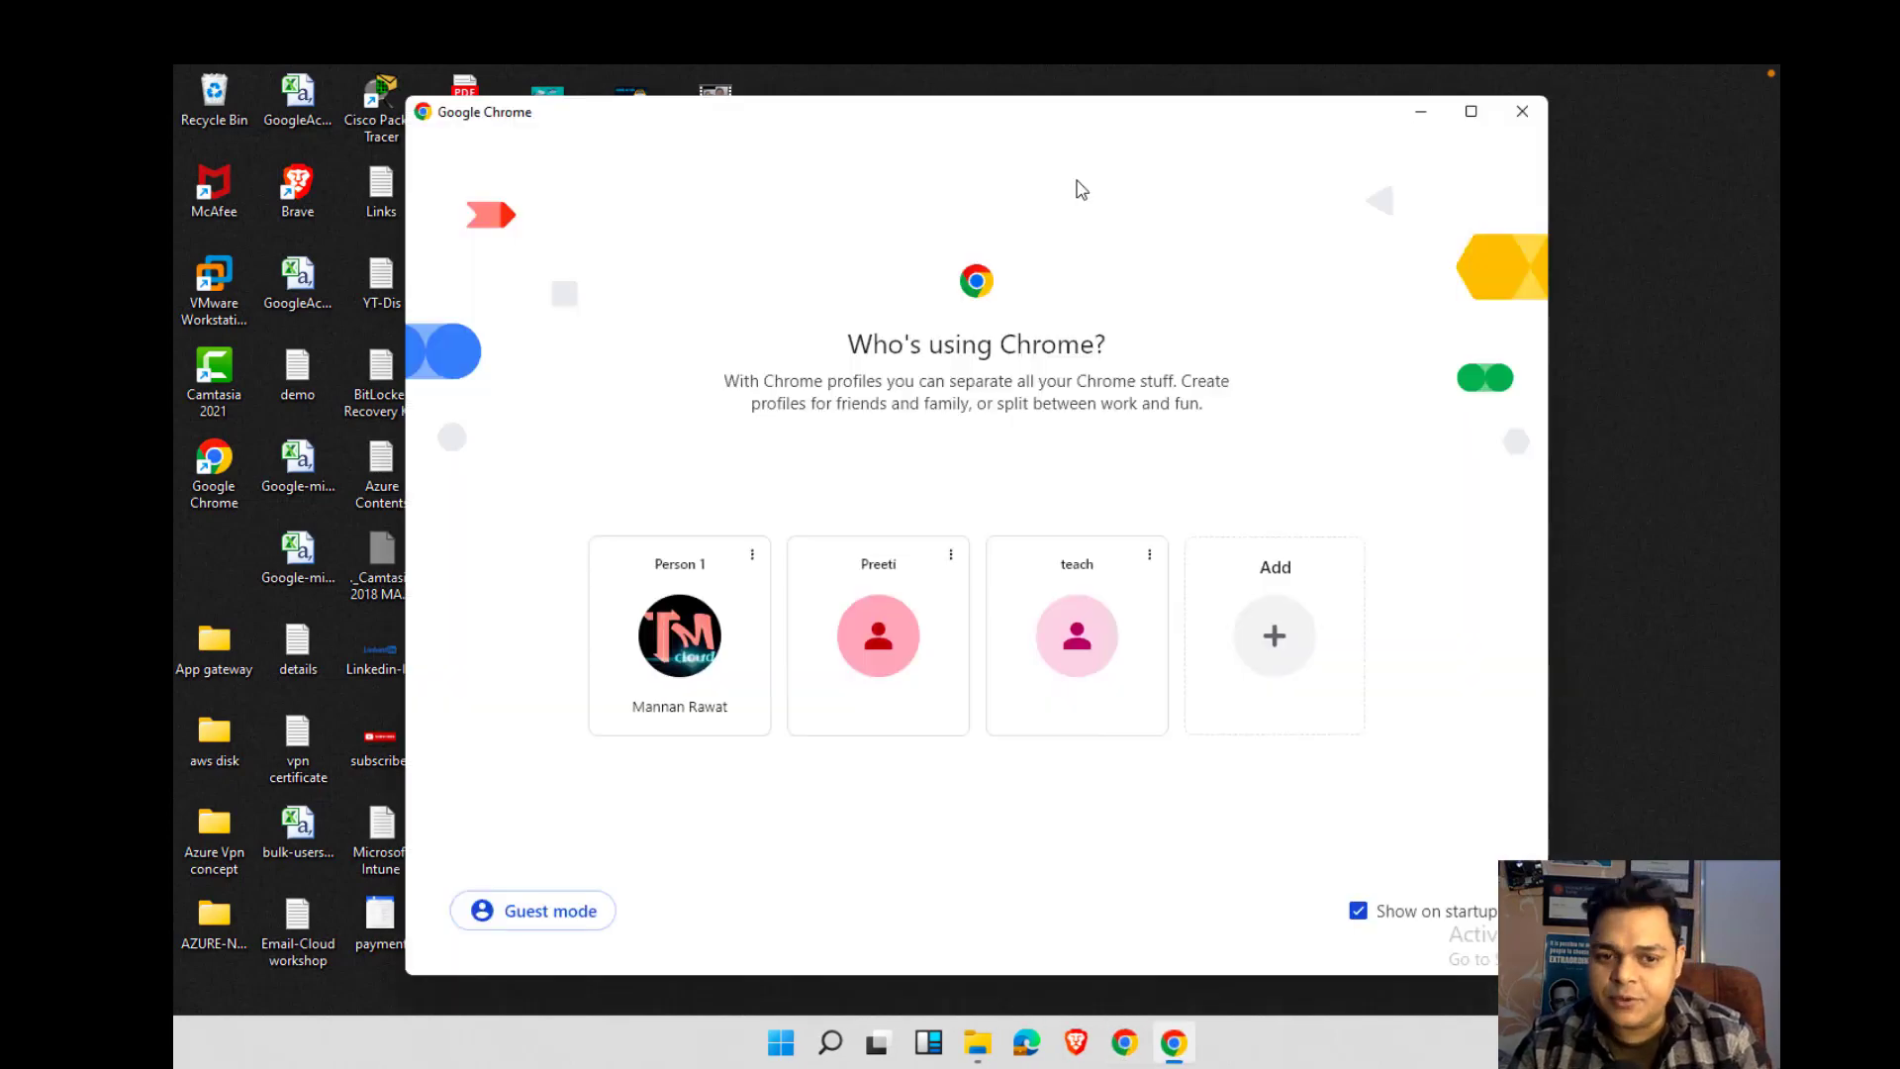
{"action": "left_click", "coordinate": [693, 643]}
{"action": "type", "text": "p"}
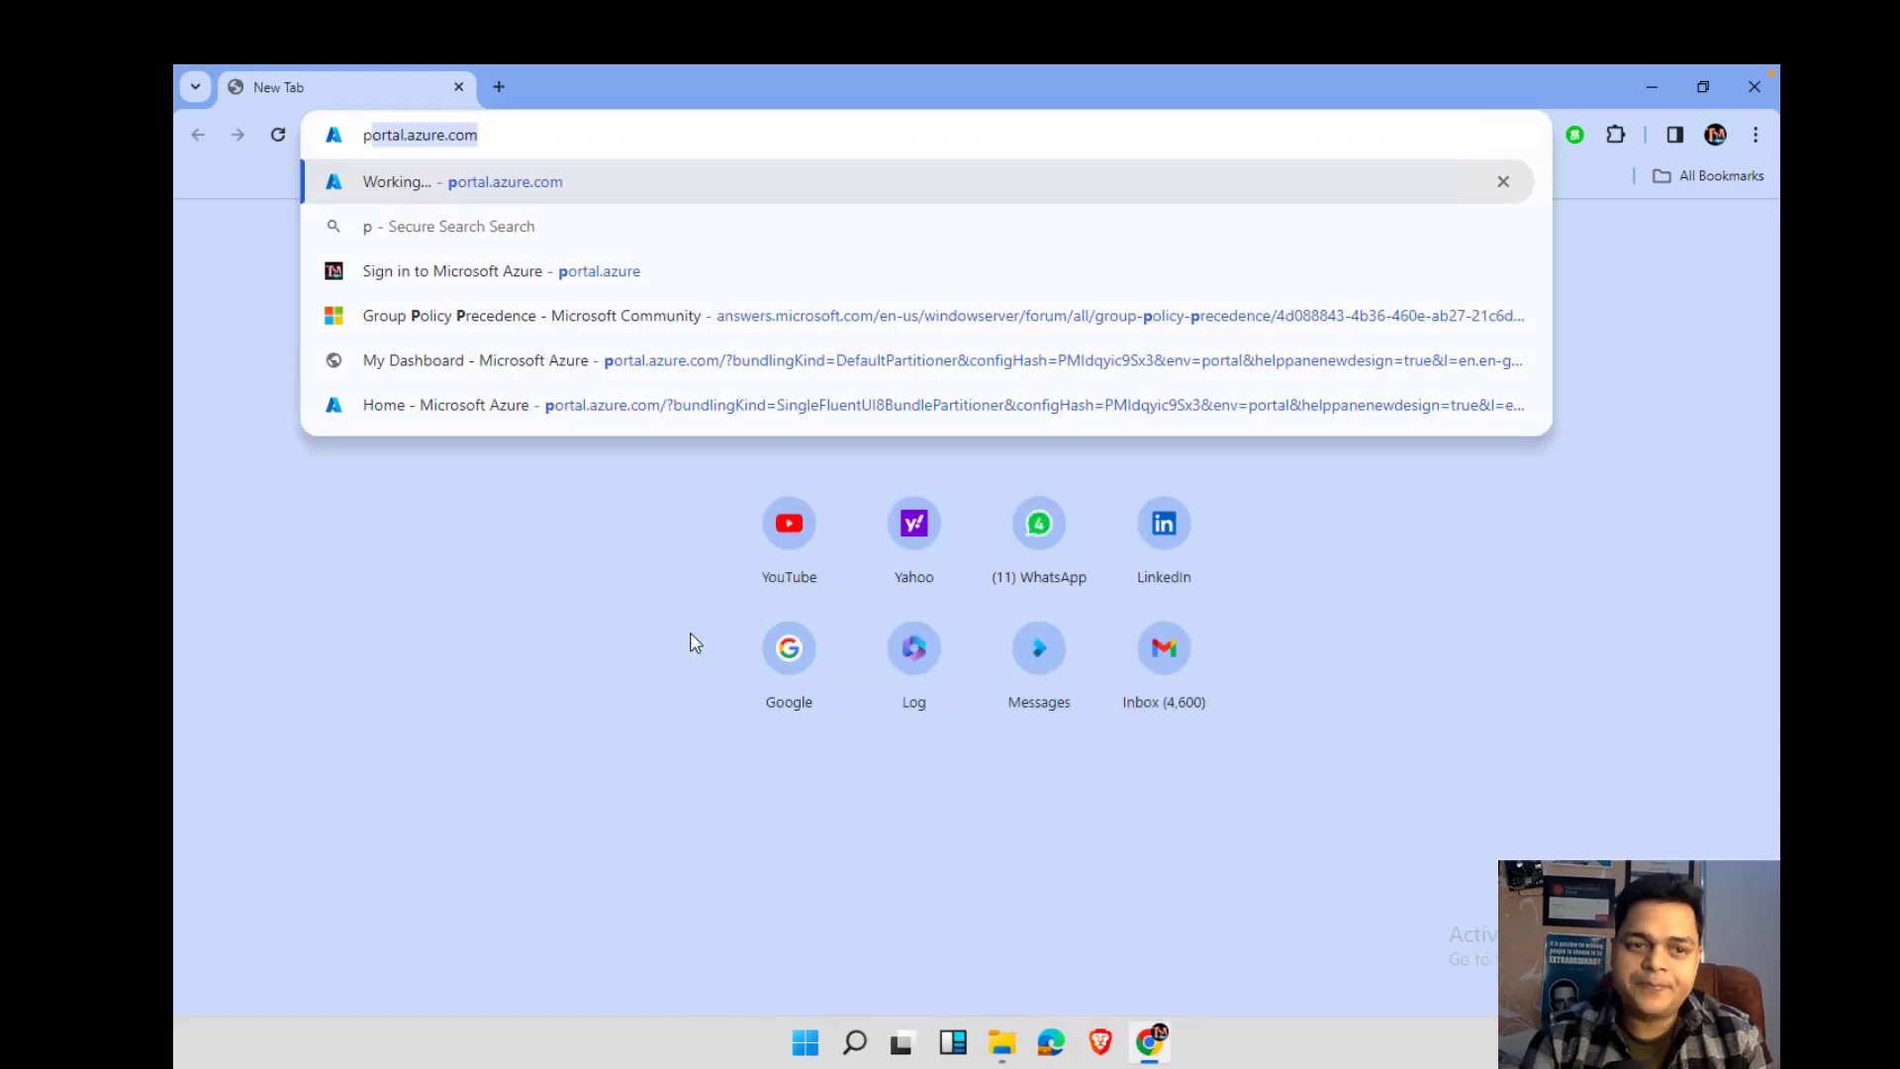
{"action": "type", "text": "o"}
{"action": "key", "text": "Return"}
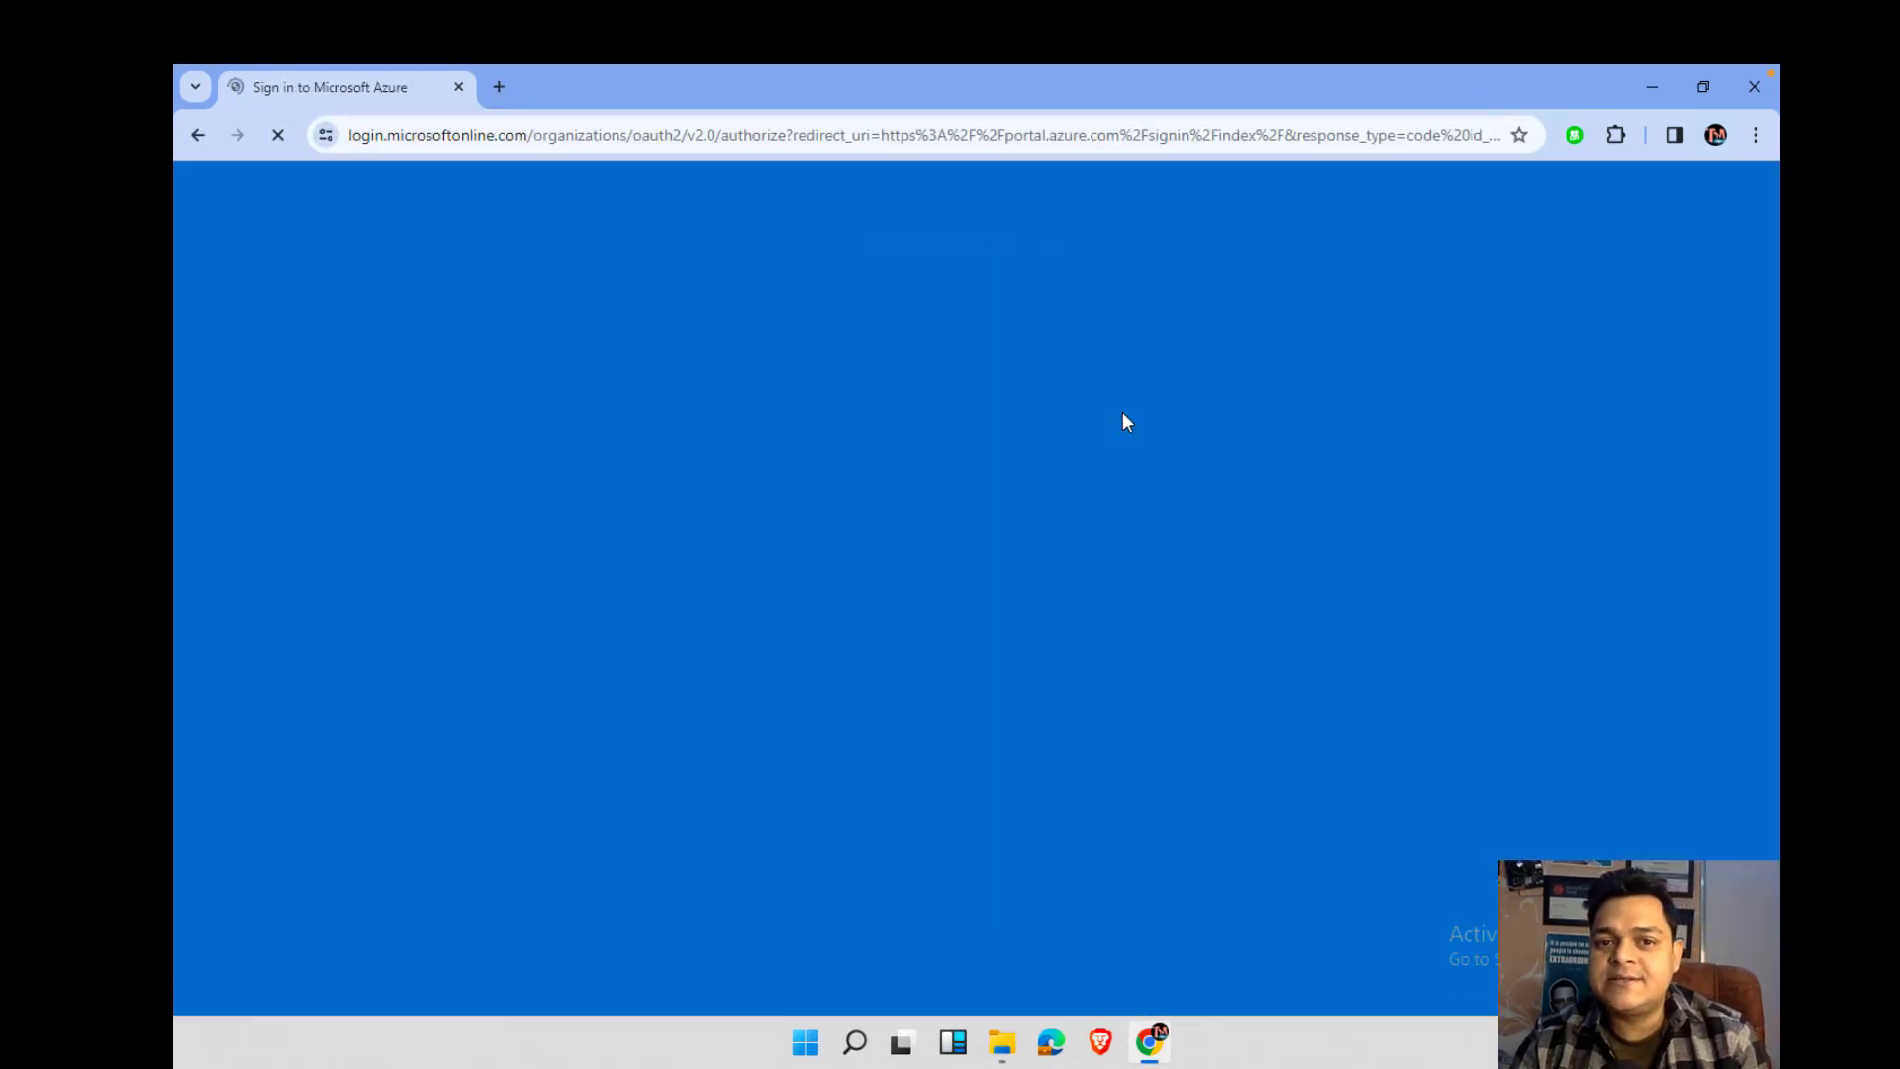
Step: Sign in with the first listed account and its password, declining to stay signed in
{"action": "left_click", "coordinate": [969, 495]}
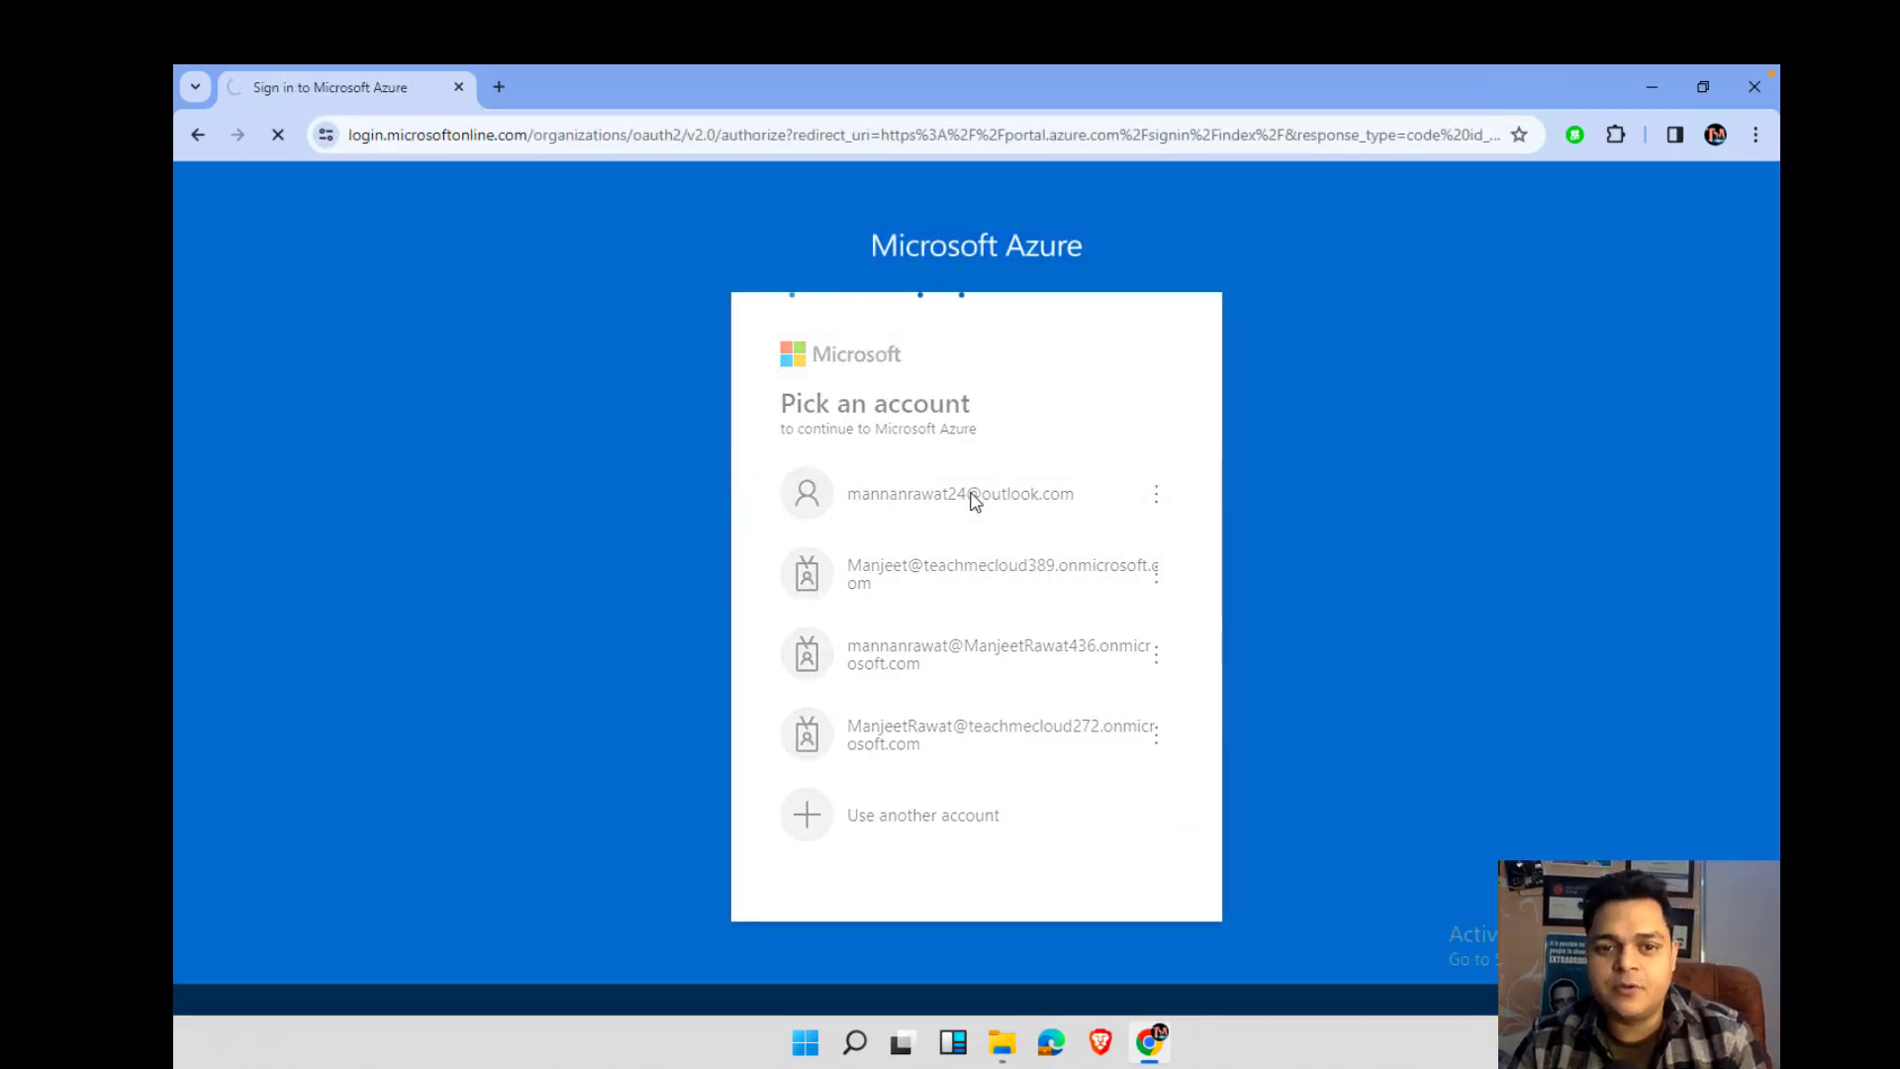
{"action": "type", "text": "•"}
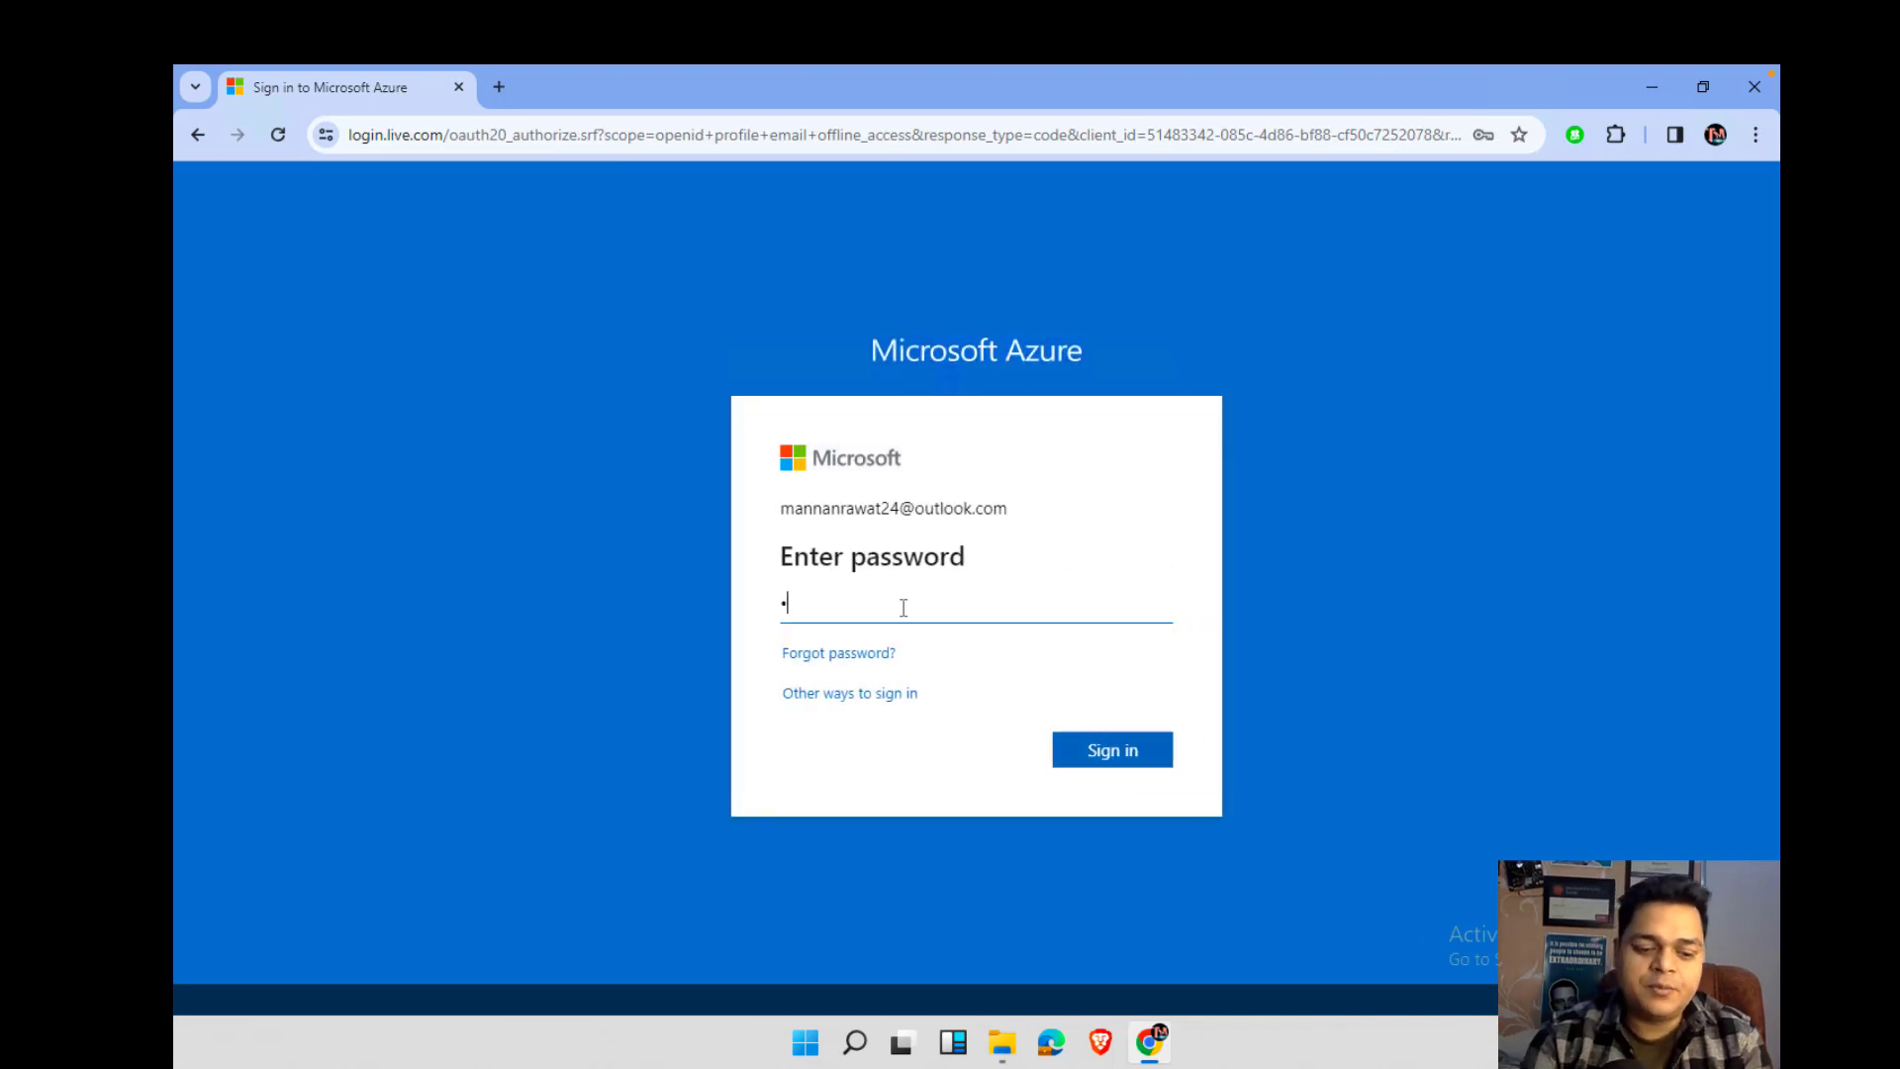
{"action": "type", "text": "•••••••••"}
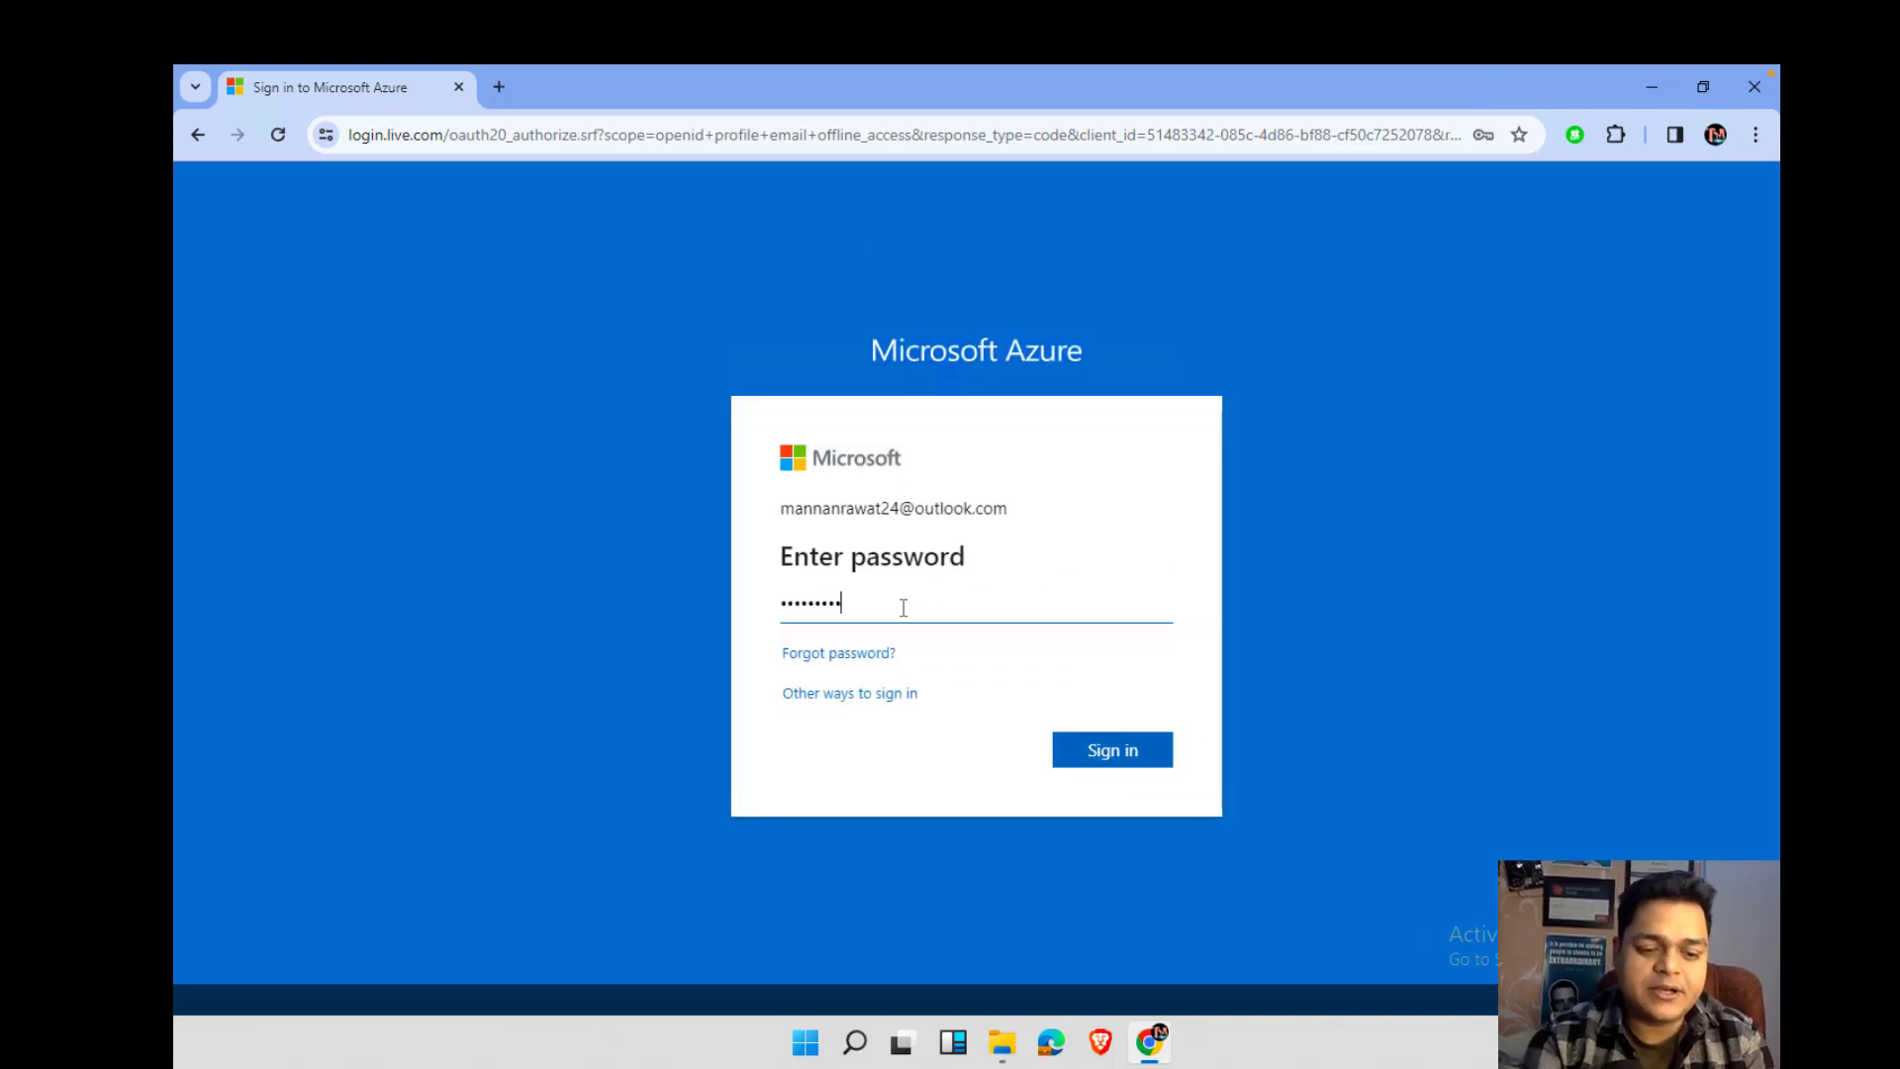
{"action": "key", "text": "Return"}
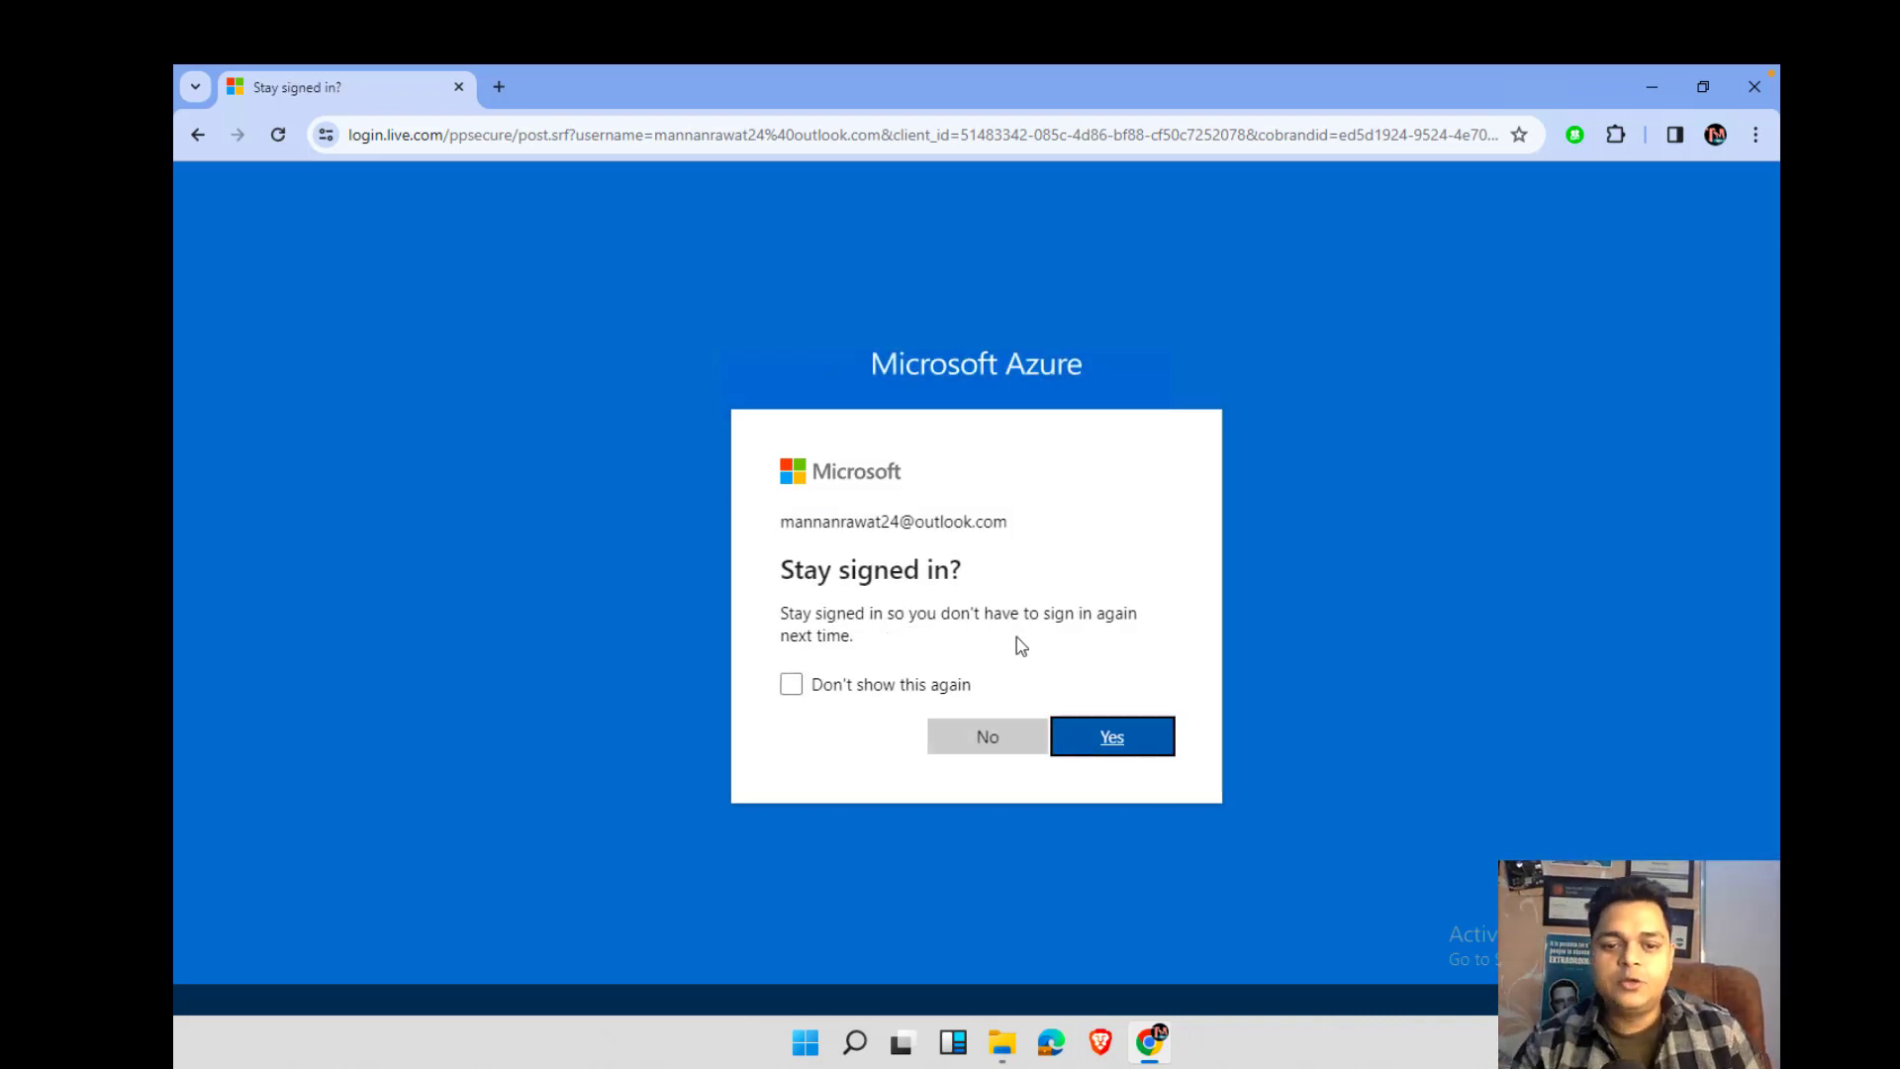
{"action": "left_click", "coordinate": [1006, 733]}
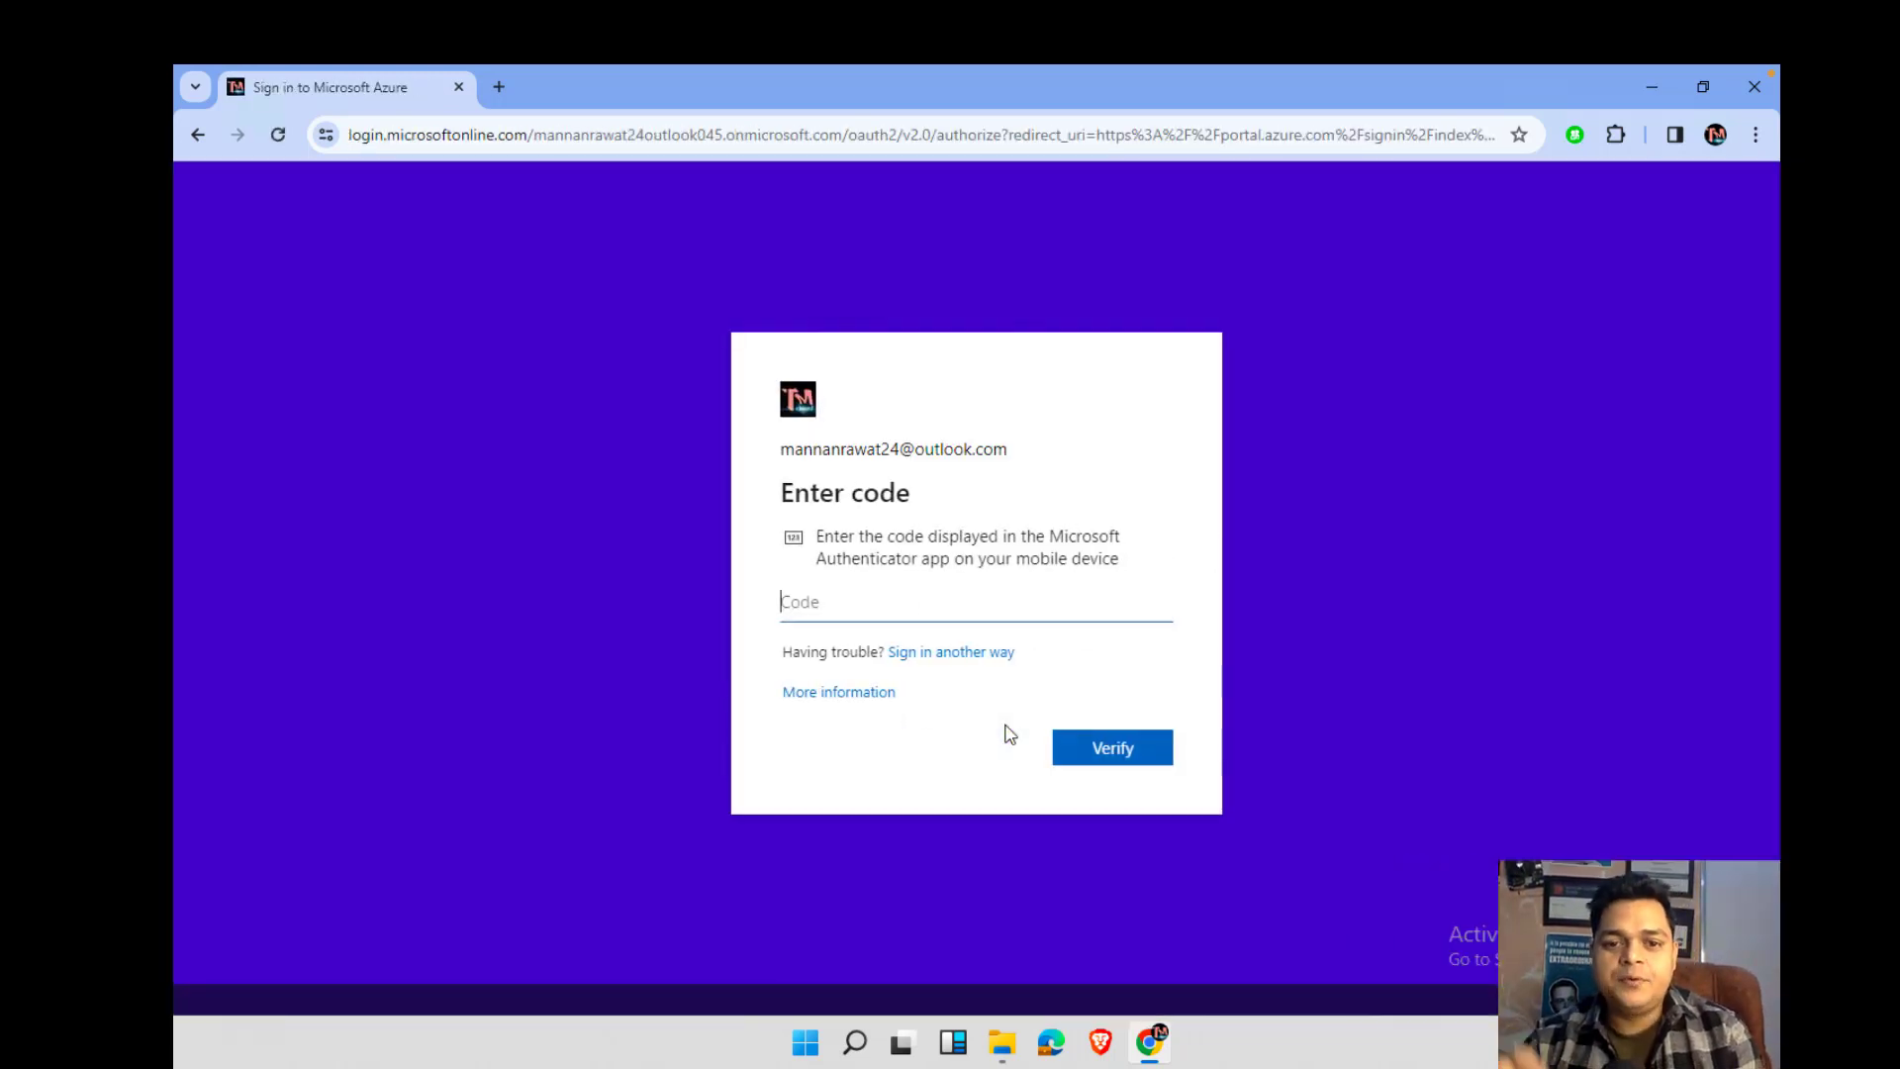
Step: Verify the sign-in with a code sent by text message, then enter mspaint in Run
{"action": "left_click", "coordinate": [957, 653]}
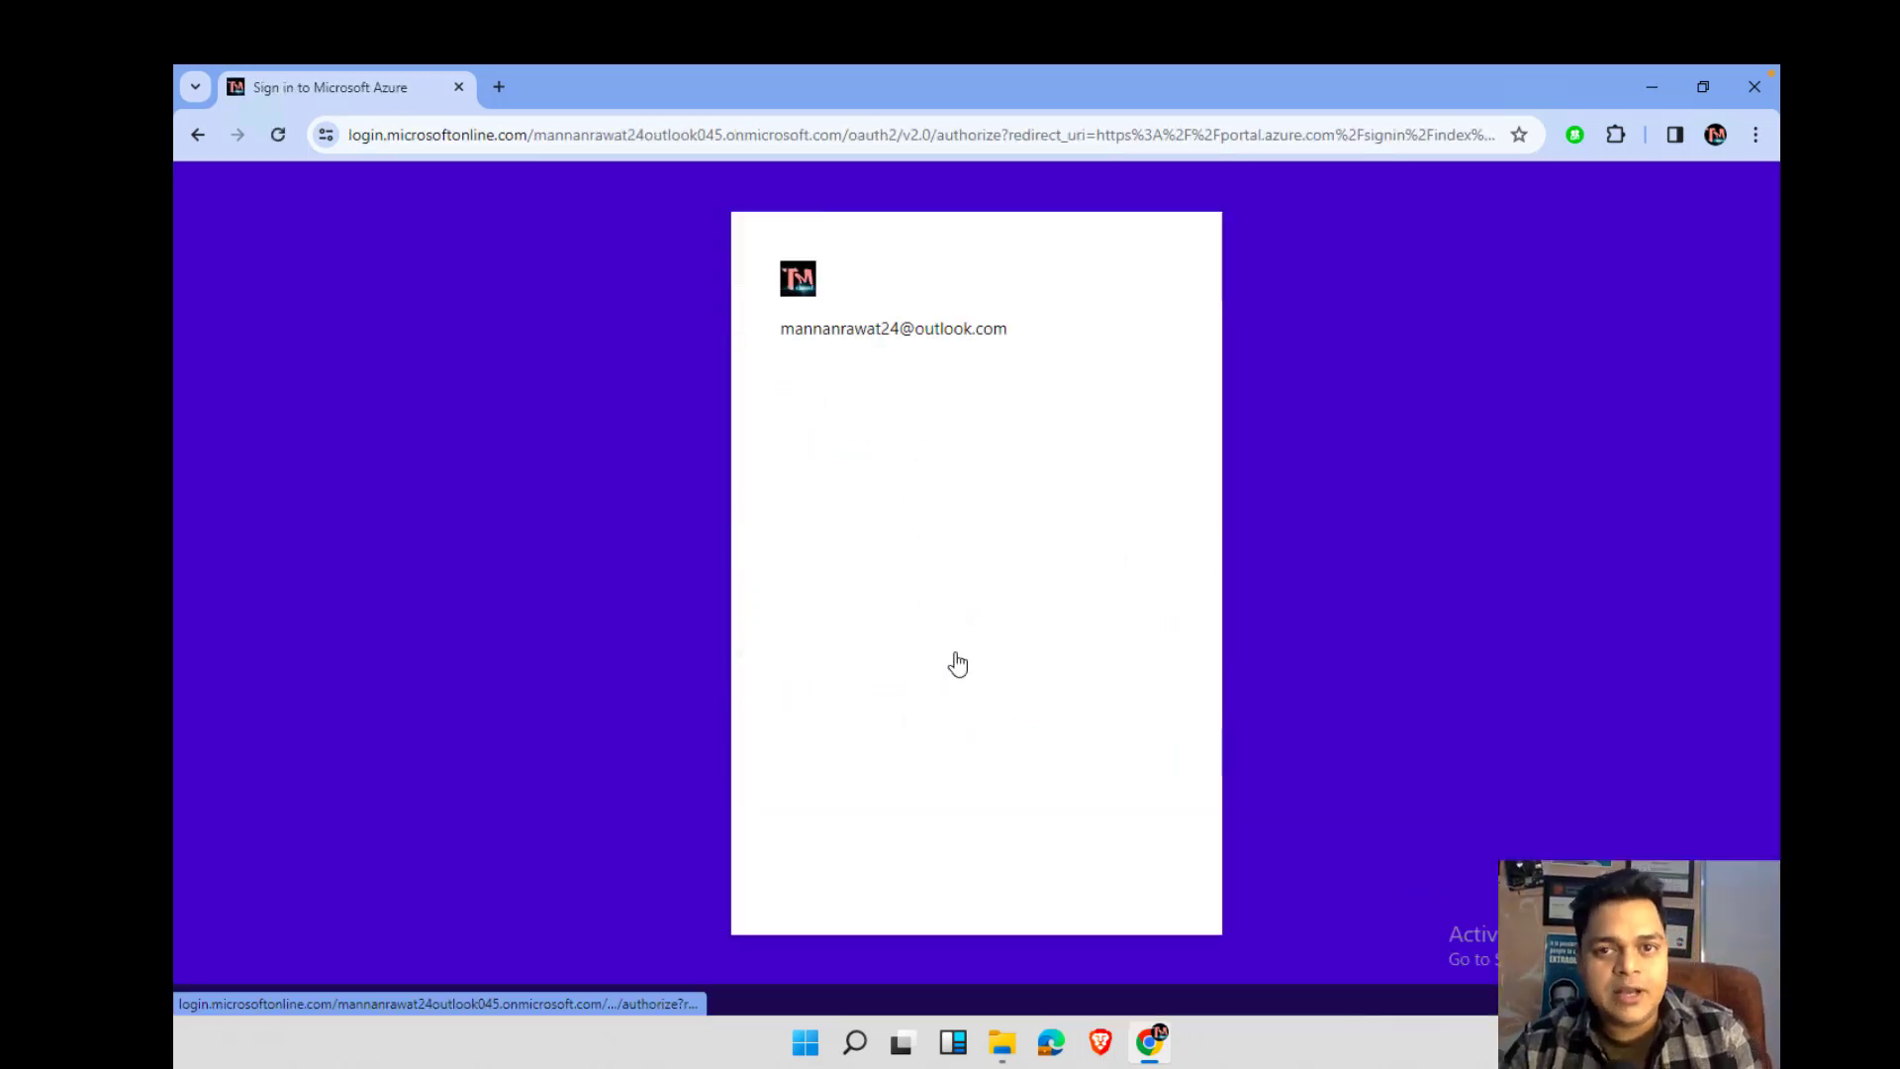
{"action": "left_click", "coordinate": [925, 598]}
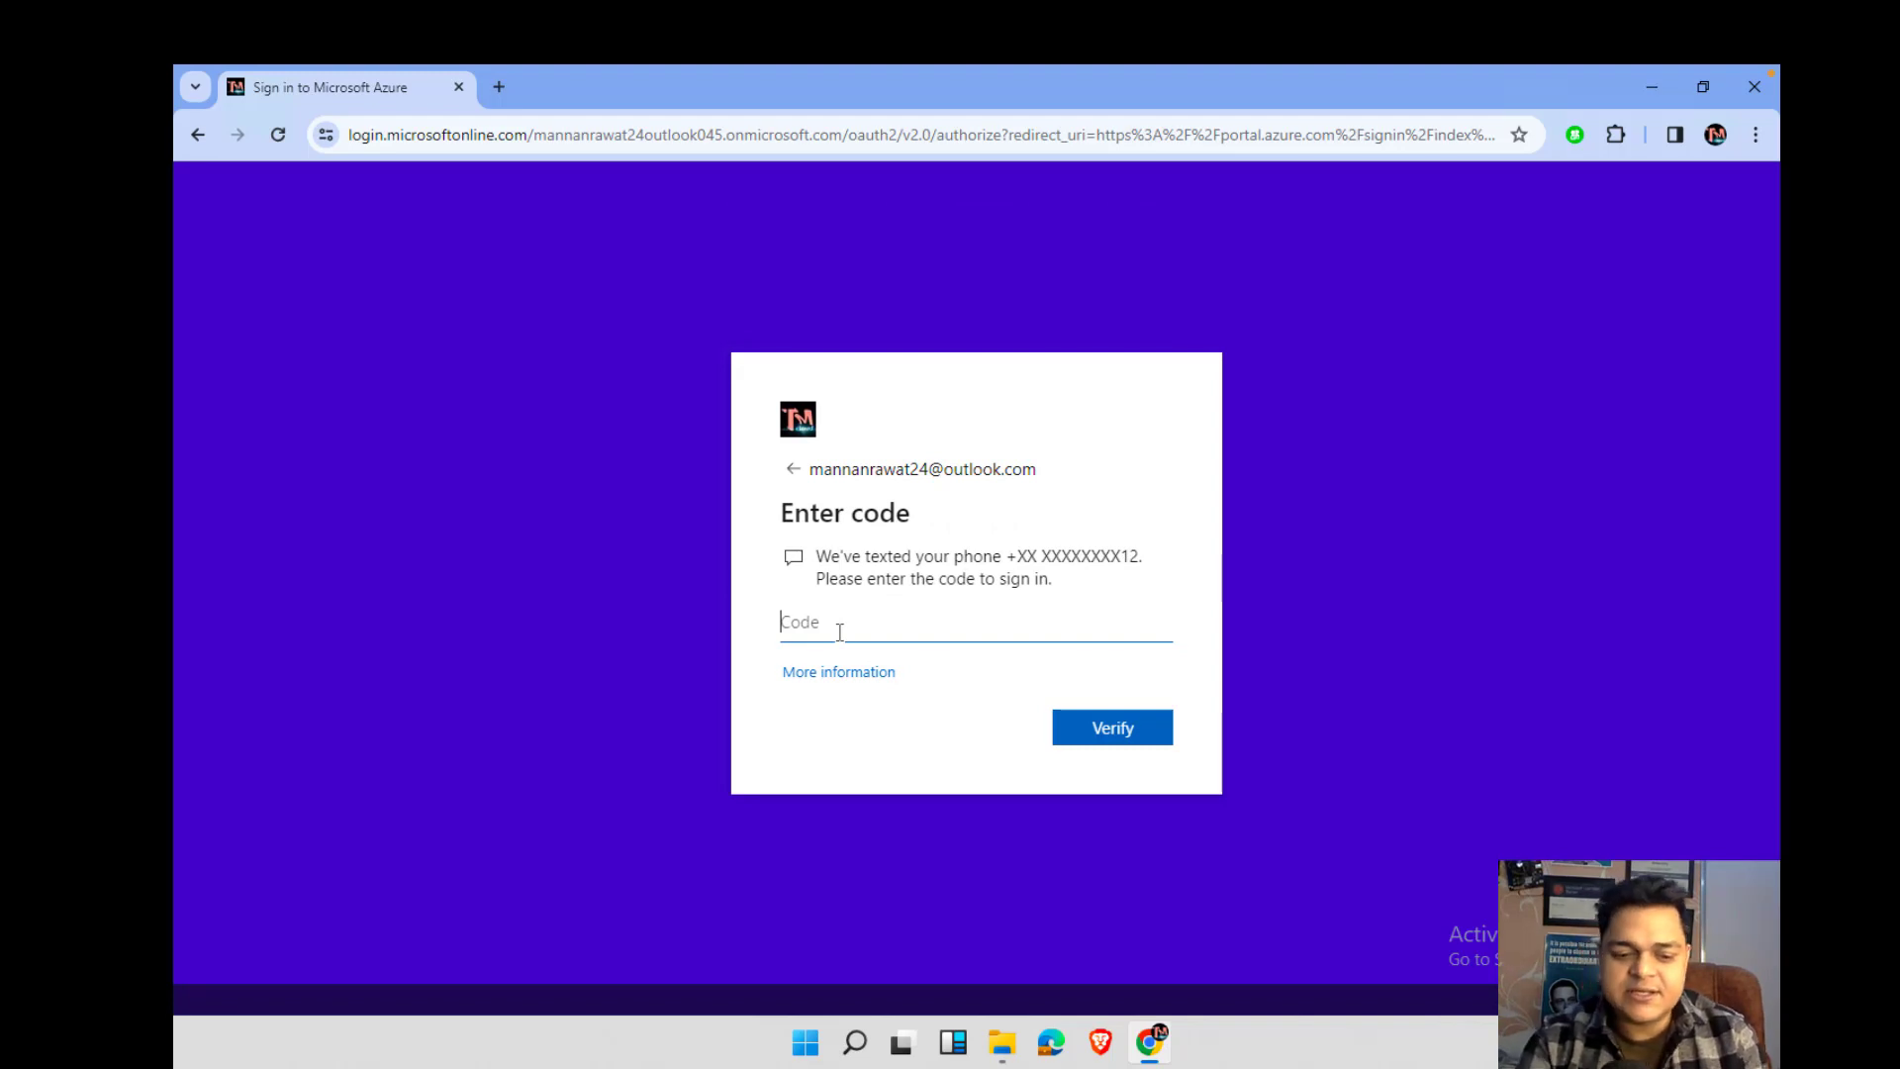
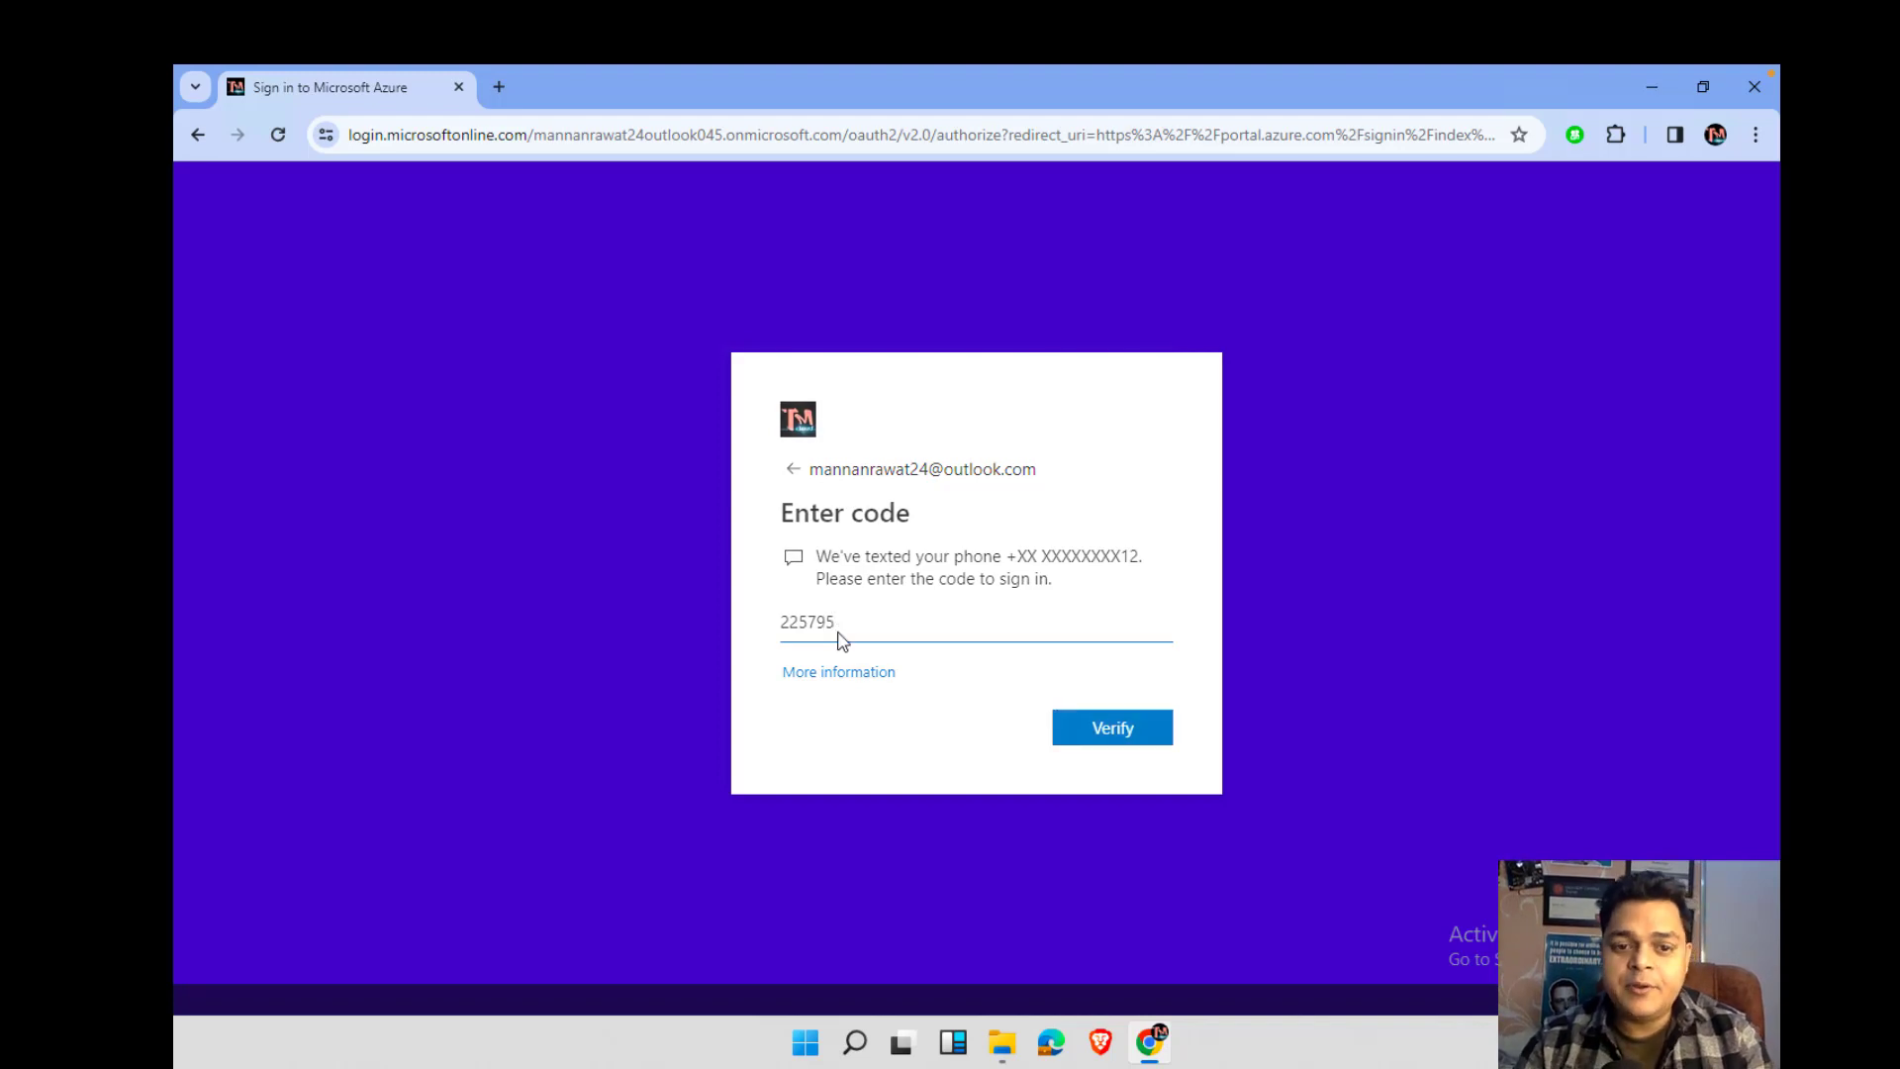
{"action": "key", "text": "Return"}
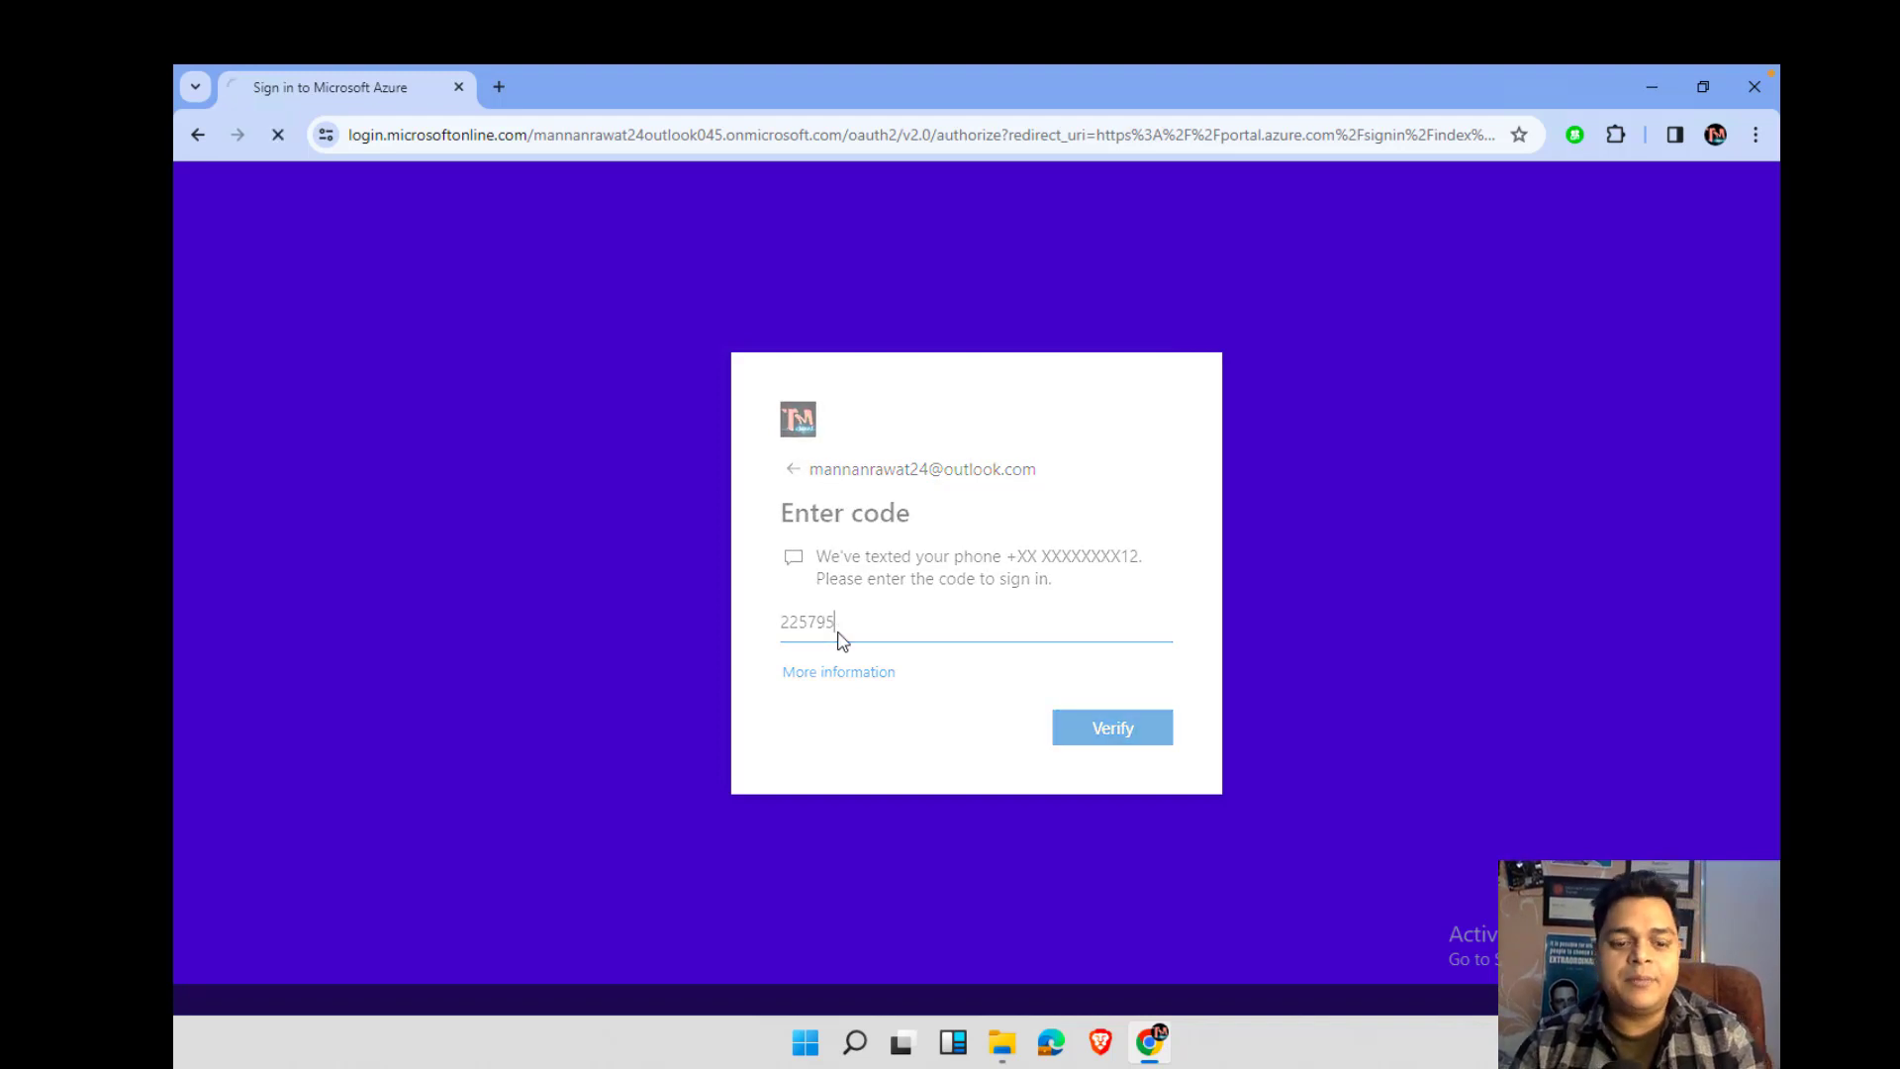
{"action": "key", "text": "super+r"}
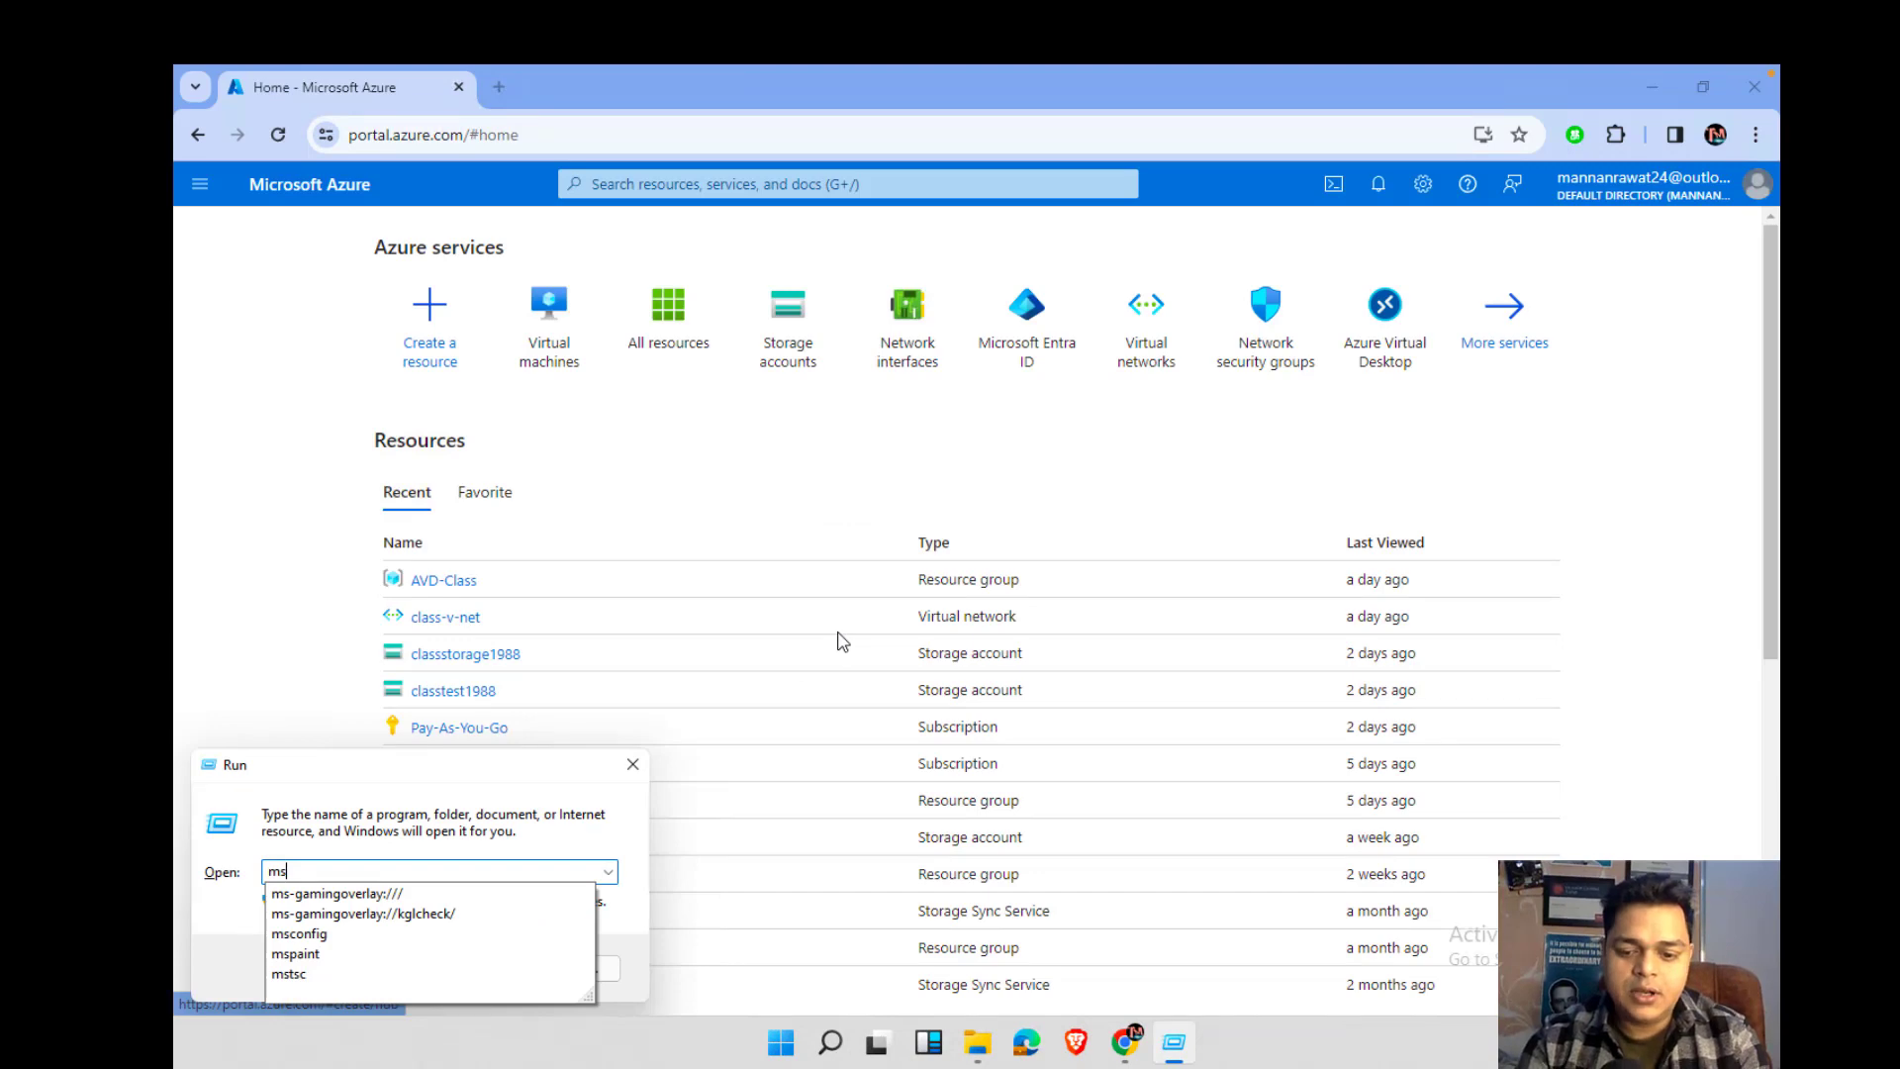
Step: Launch Paint maximized and draw a large dark red rectangle on the left
{"action": "key", "text": "Return"}
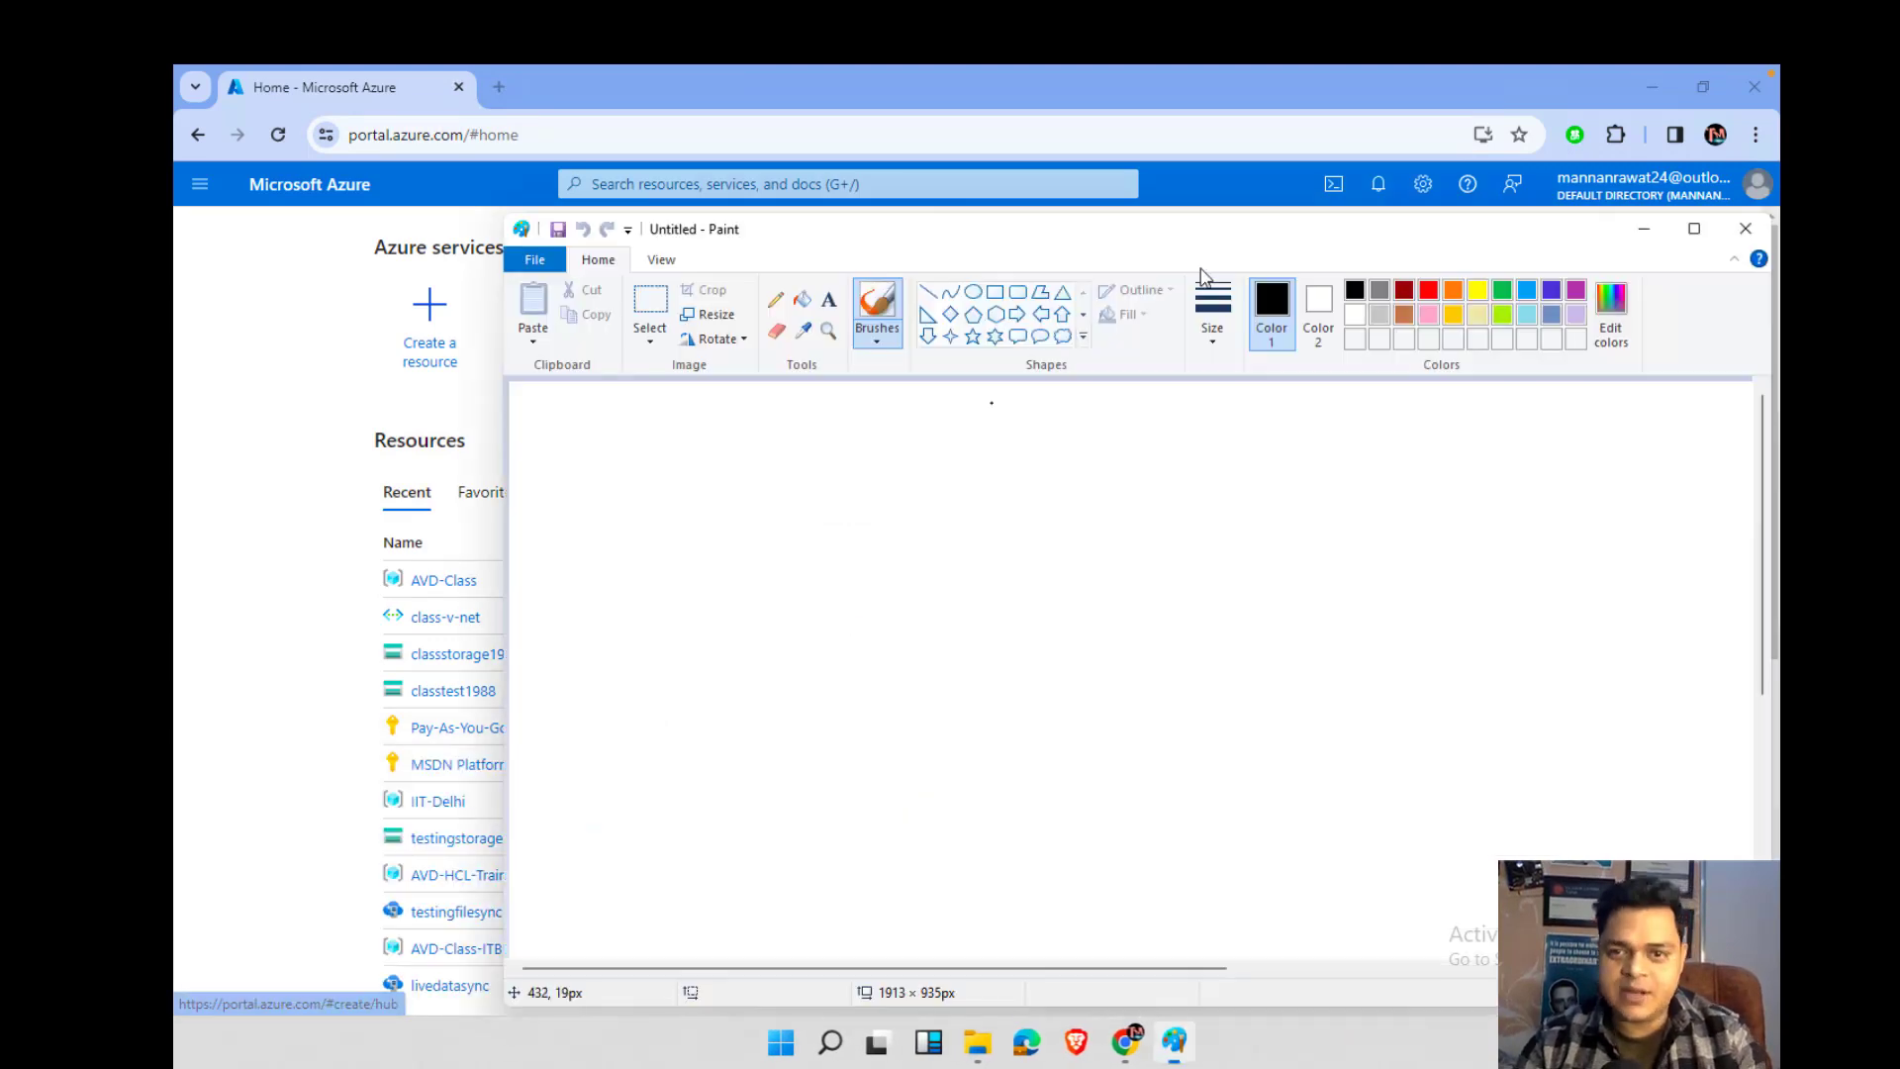
{"action": "left_click", "coordinate": [1695, 229]}
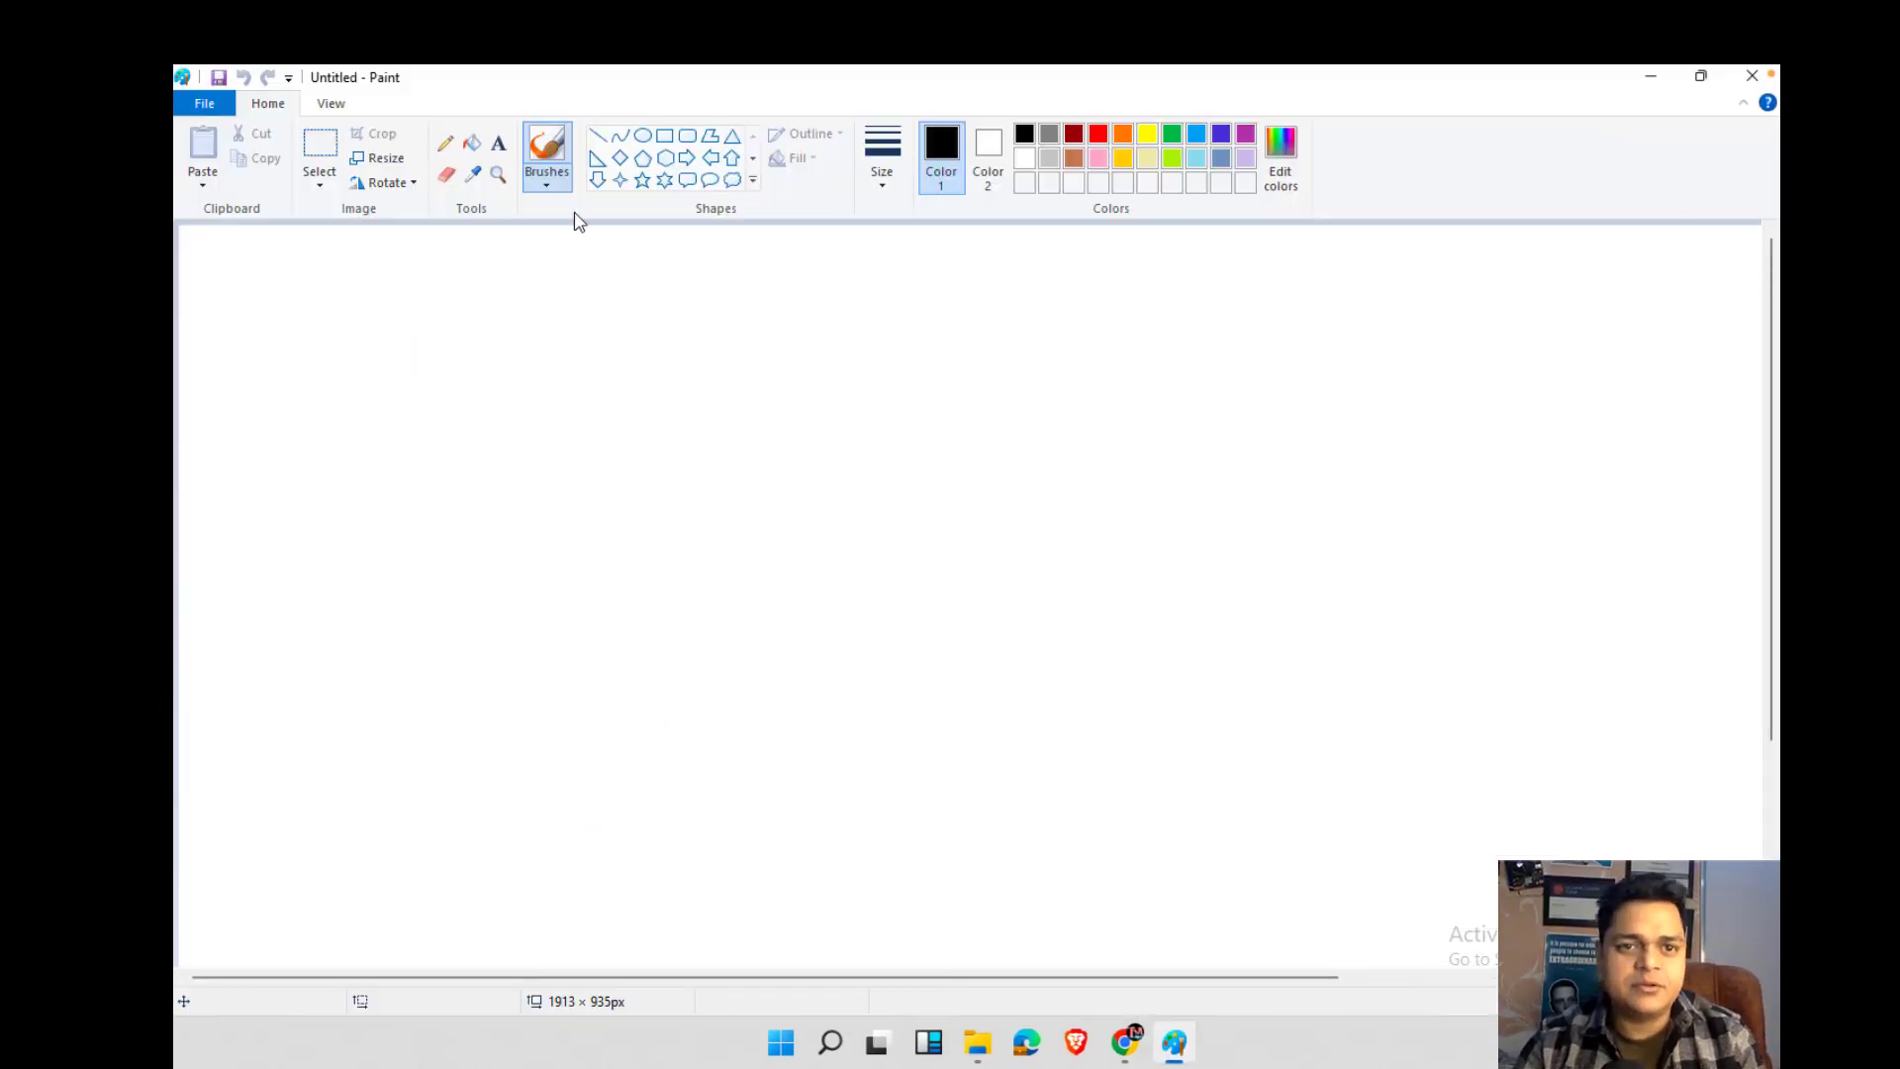
{"action": "left_click", "coordinate": [664, 135]}
{"action": "mouse_move", "coordinate": [249, 396]}
{"action": "left_mouse_down"}
{"action": "mouse_move", "coordinate": [440, 707]}
{"action": "mouse_move", "coordinate": [763, 683]}
{"action": "mouse_move", "coordinate": [742, 674]}
{"action": "mouse_move", "coordinate": [742, 715]}
{"action": "left_mouse_up"}
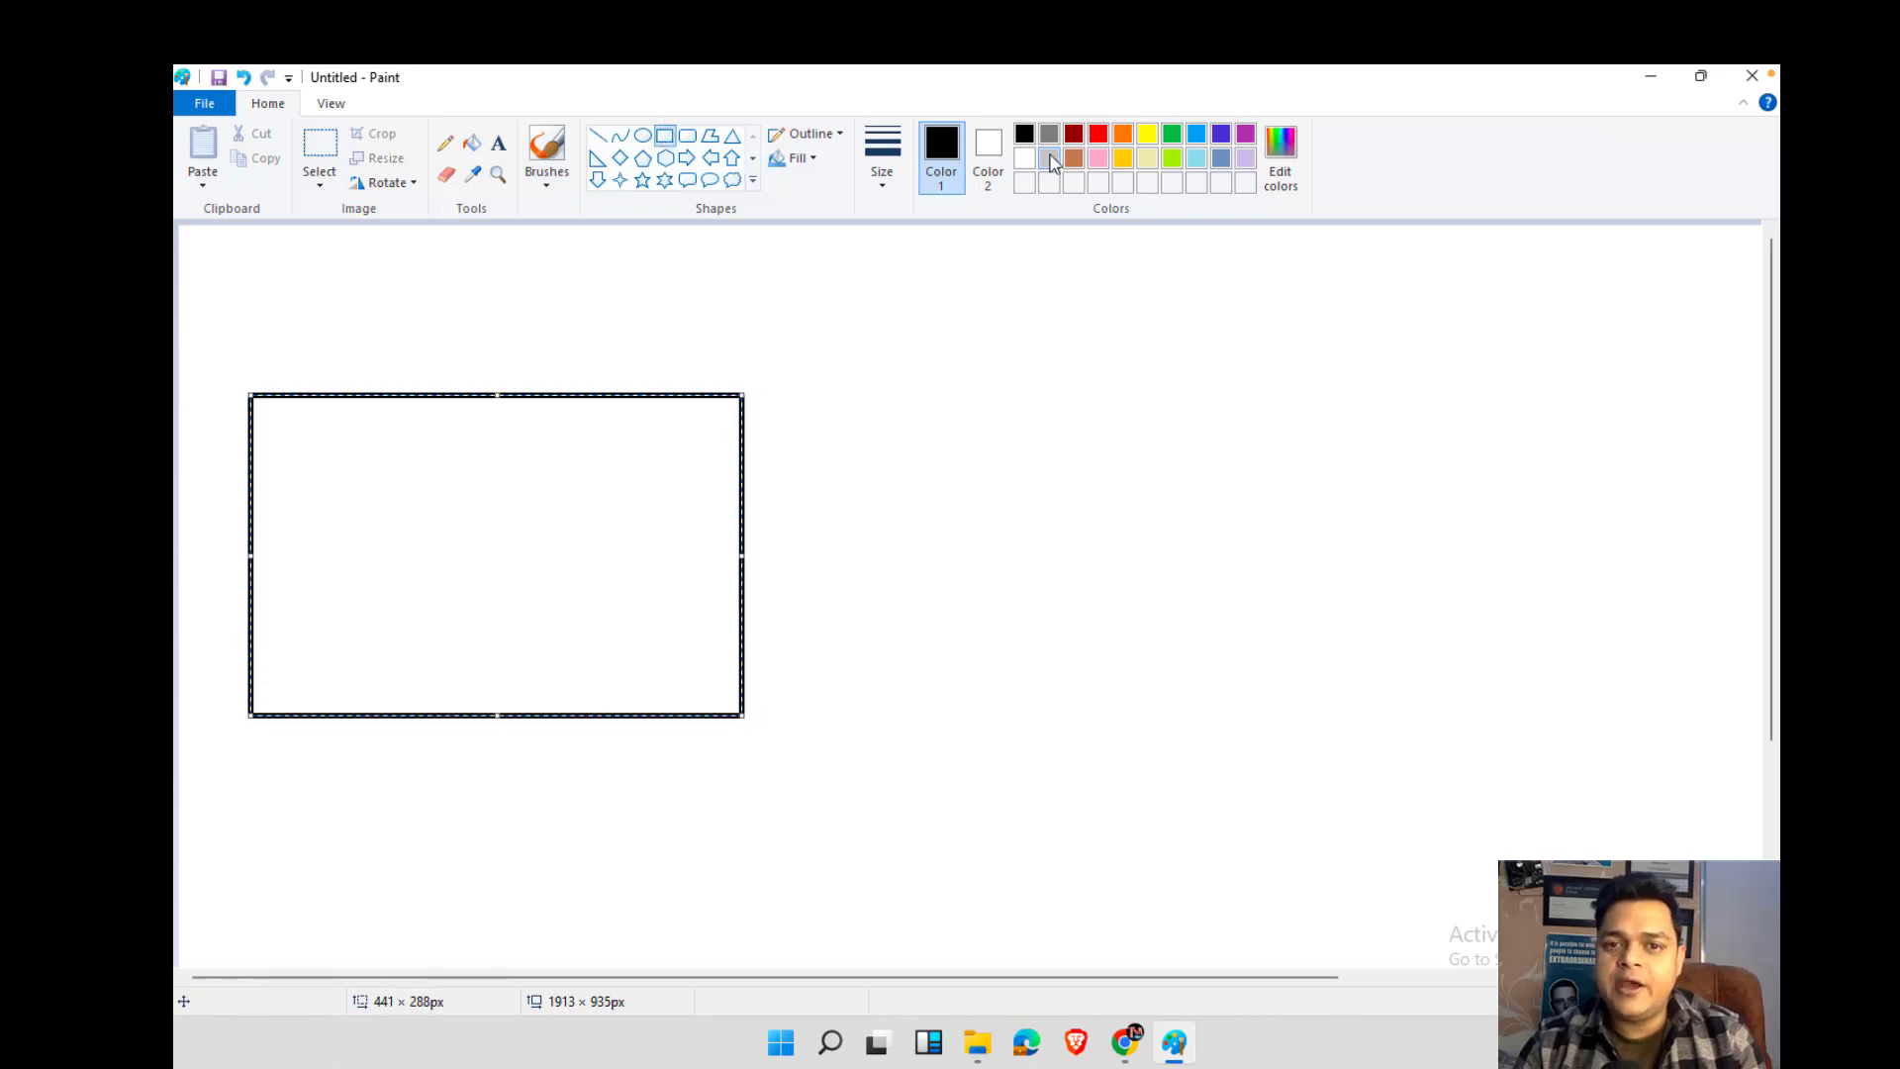
{"action": "left_click", "coordinate": [1073, 134]}
Step: Add the heading 'Azure Portal' above the rectangle
{"action": "left_click", "coordinate": [498, 143]}
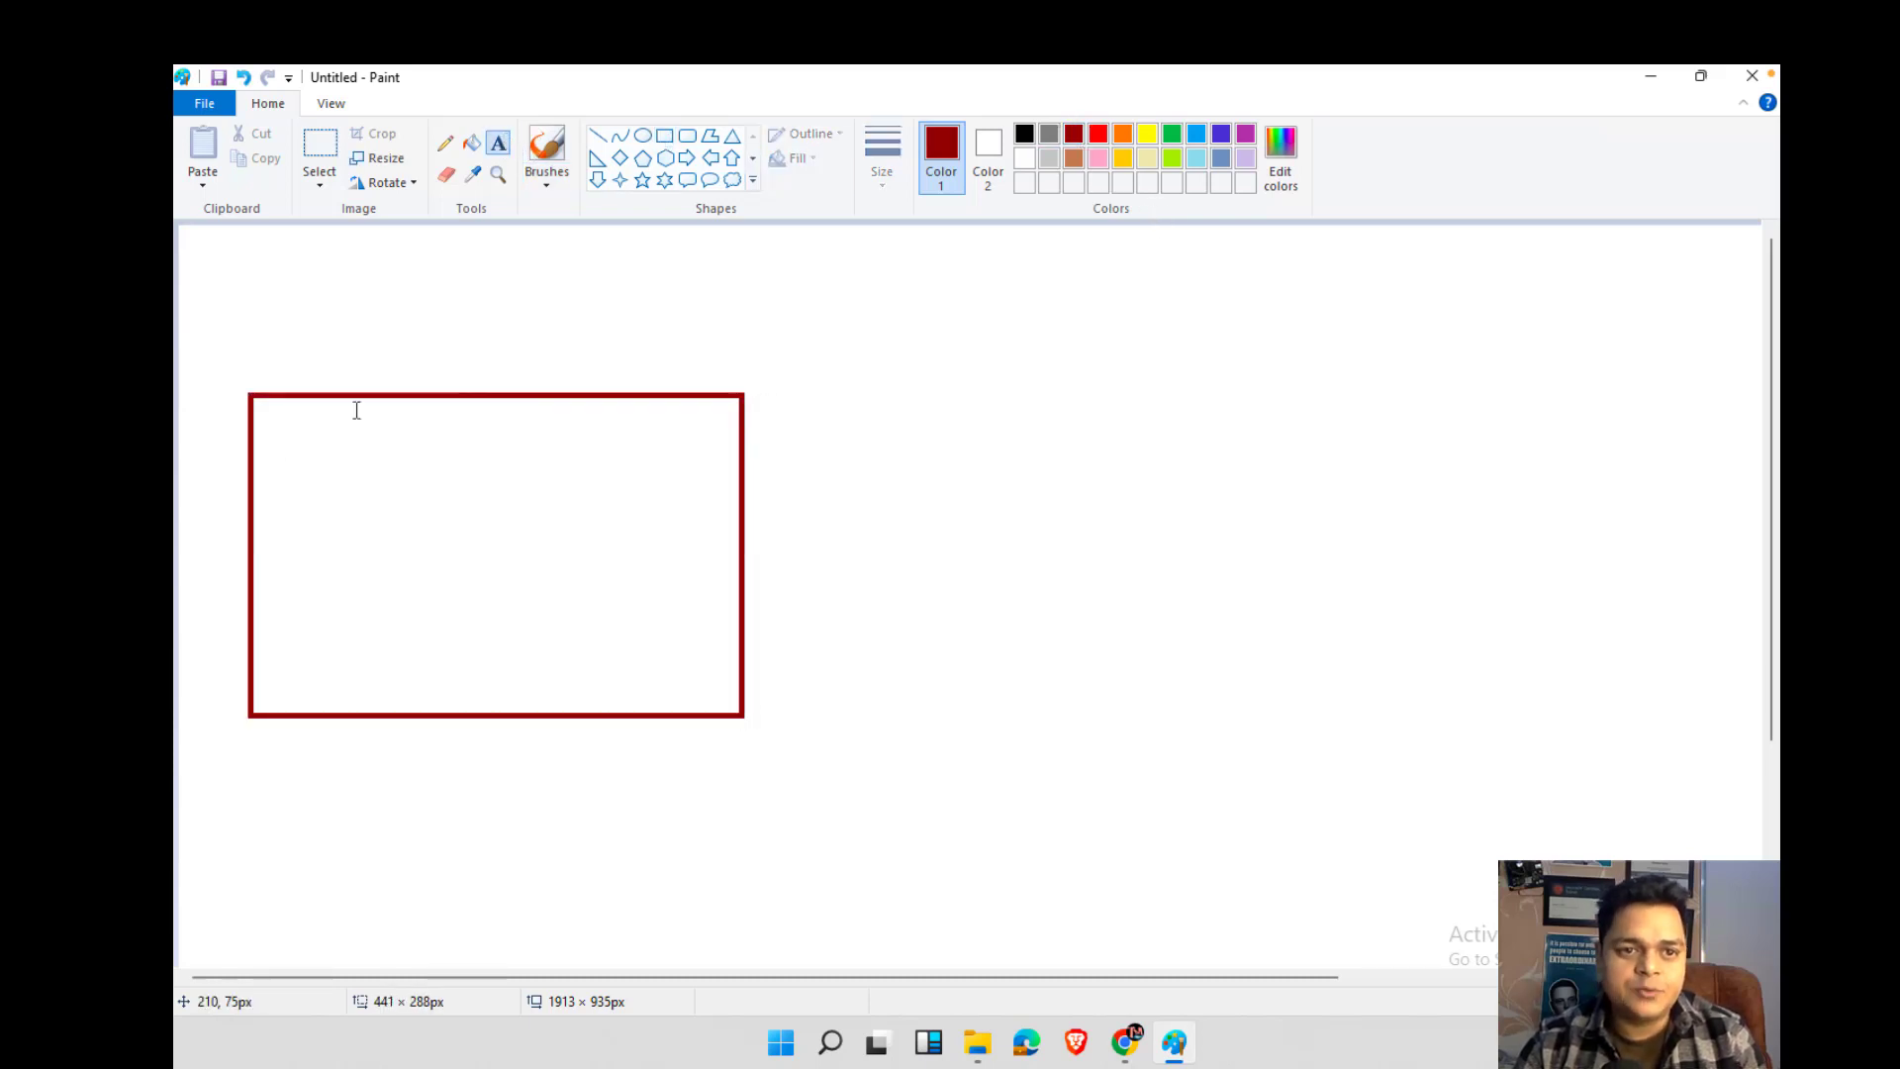
{"action": "left_click", "coordinate": [350, 337]}
{"action": "type", "text": "Az"}
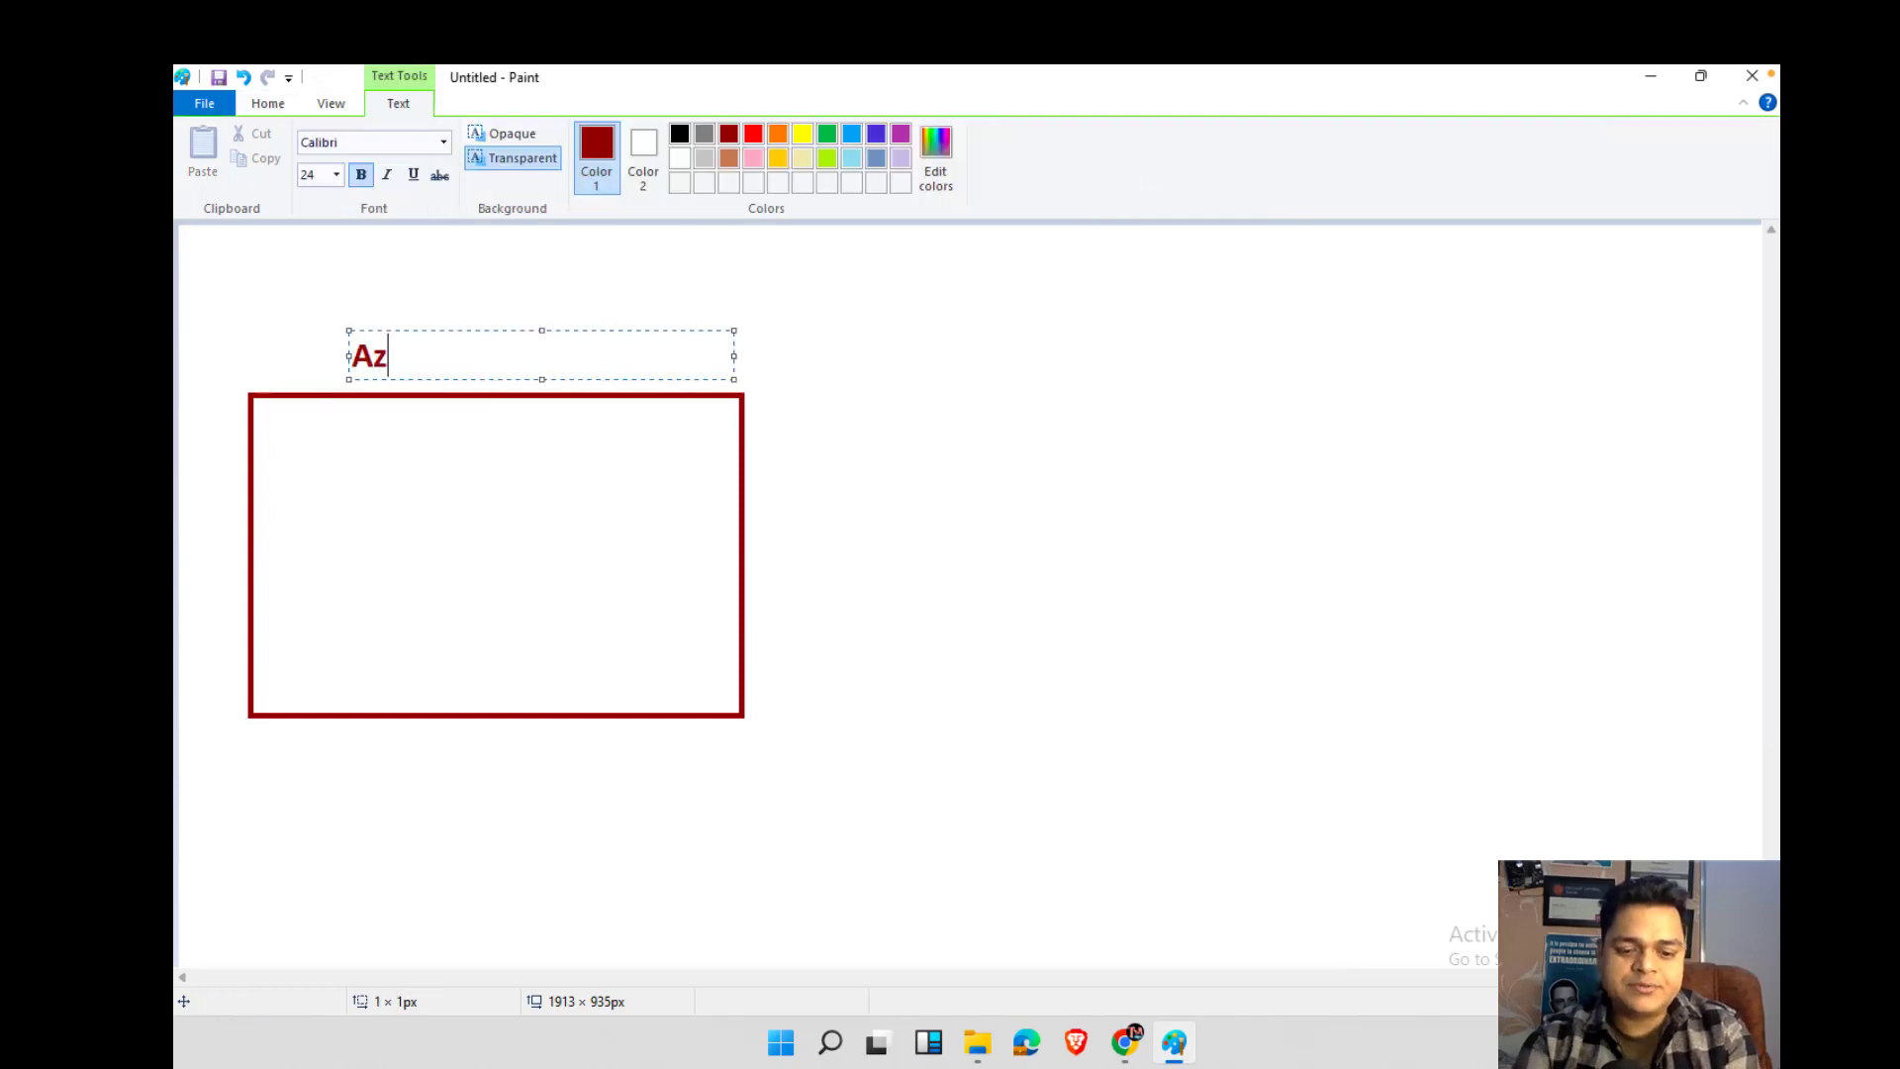
{"action": "type", "text": "ure Port"}
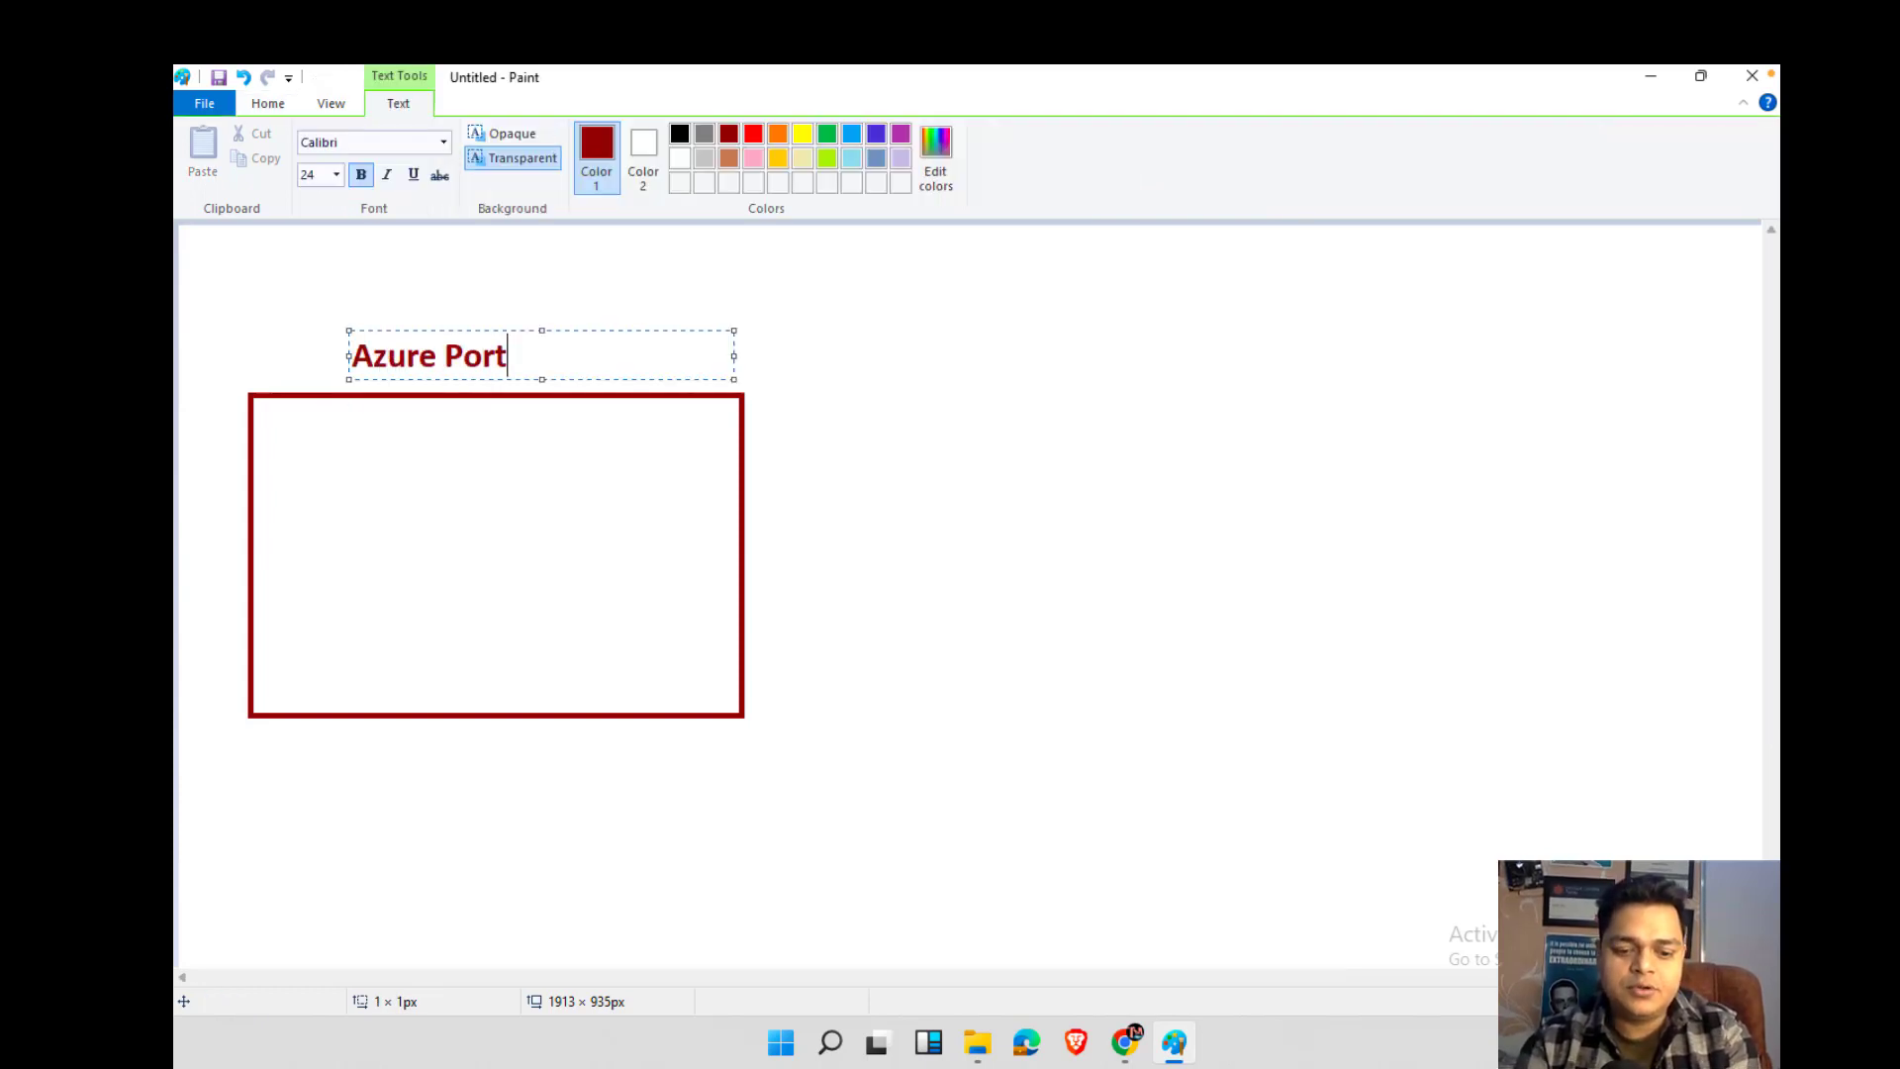
{"action": "type", "text": "al"}
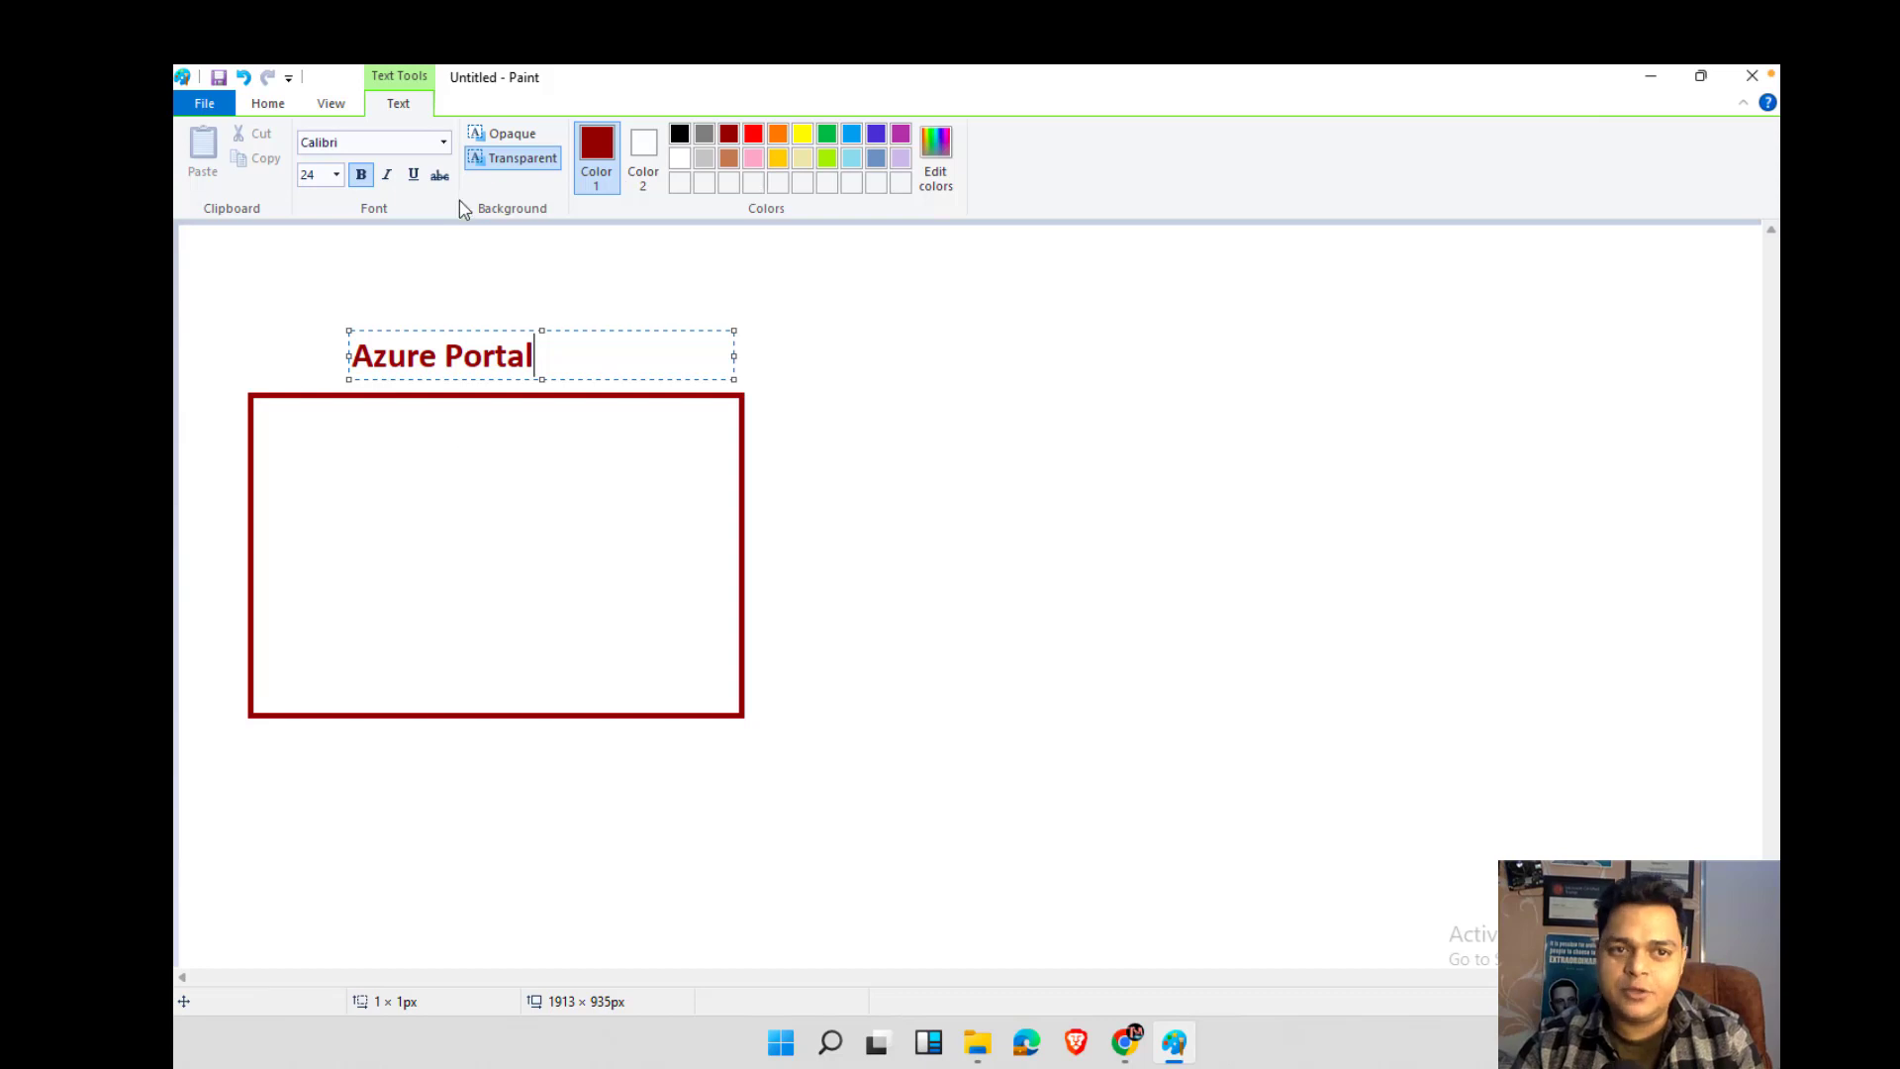
{"action": "left_click", "coordinate": [267, 103]}
{"action": "left_click", "coordinate": [663, 138]}
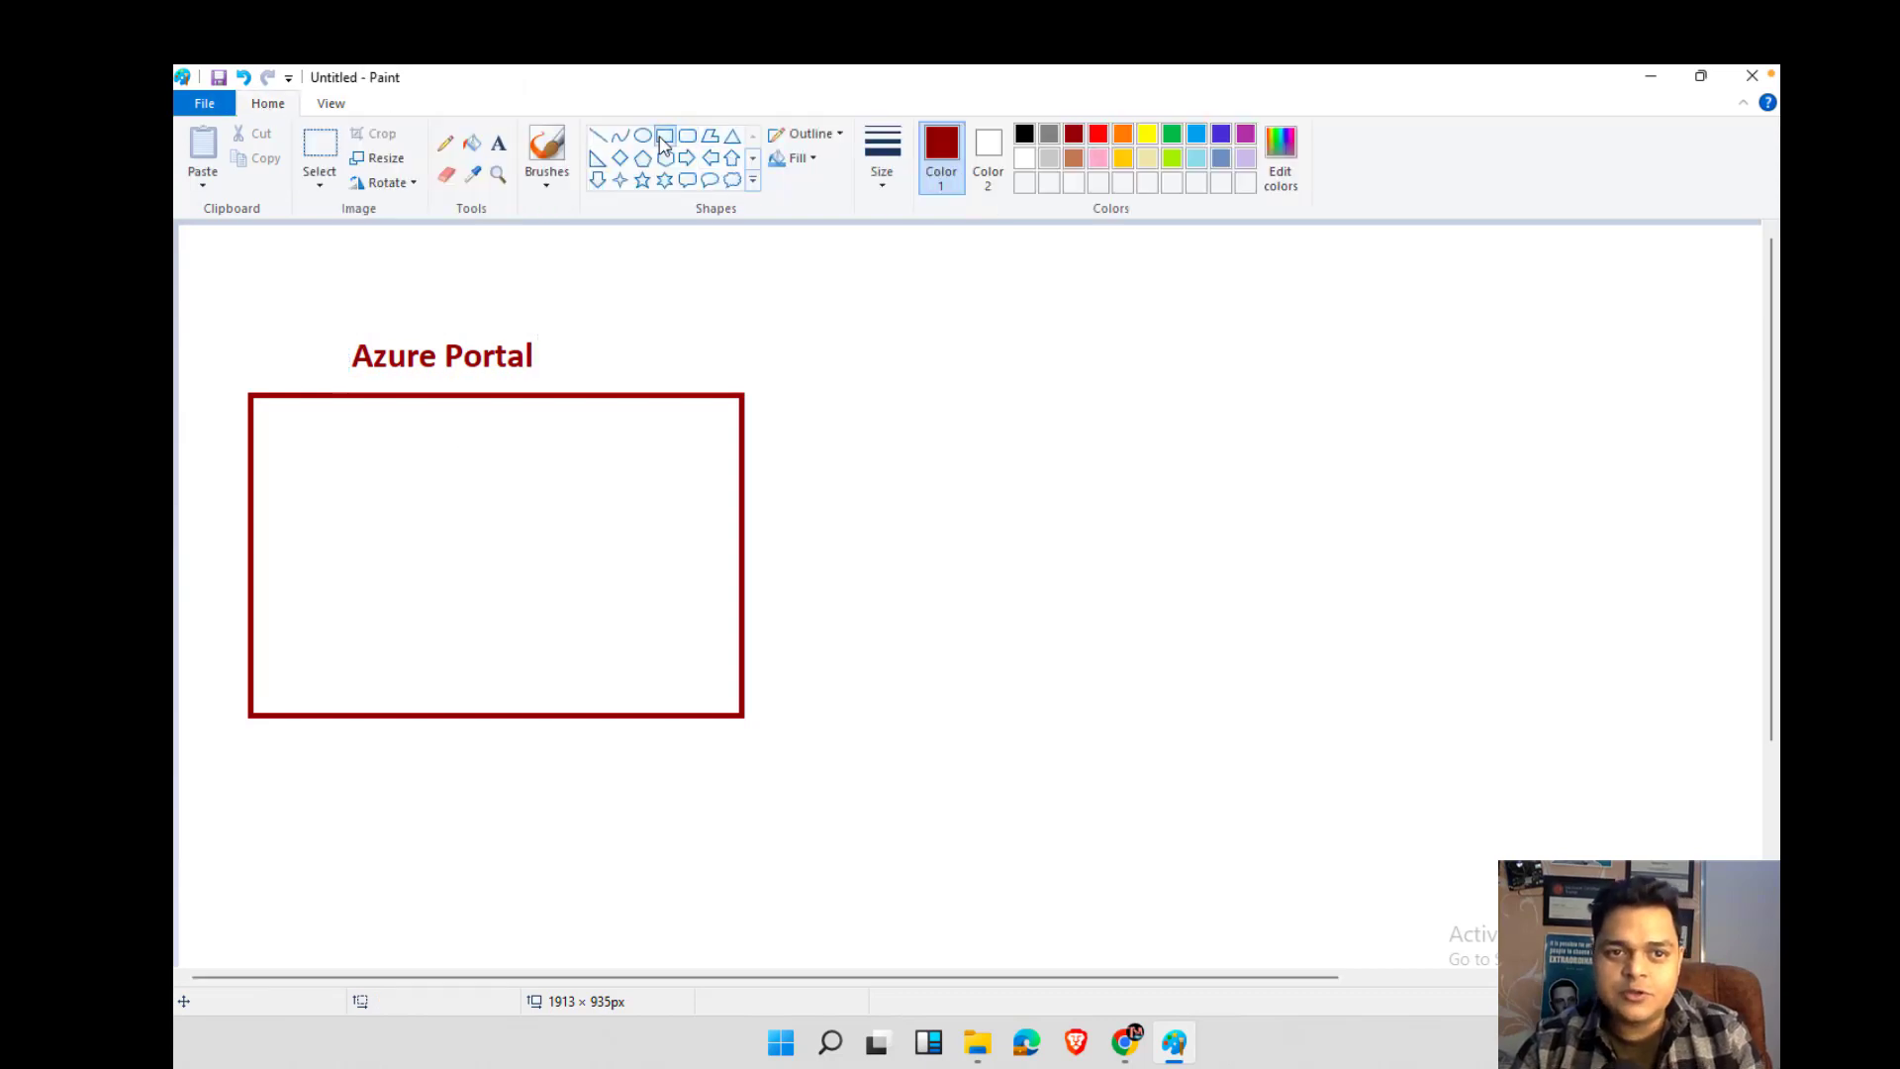
Step: Draw four green monitor boxes with stands in a row inside the box
{"action": "left_click_drag", "start_coordinate": [323, 464], "coordinate": [389, 507]}
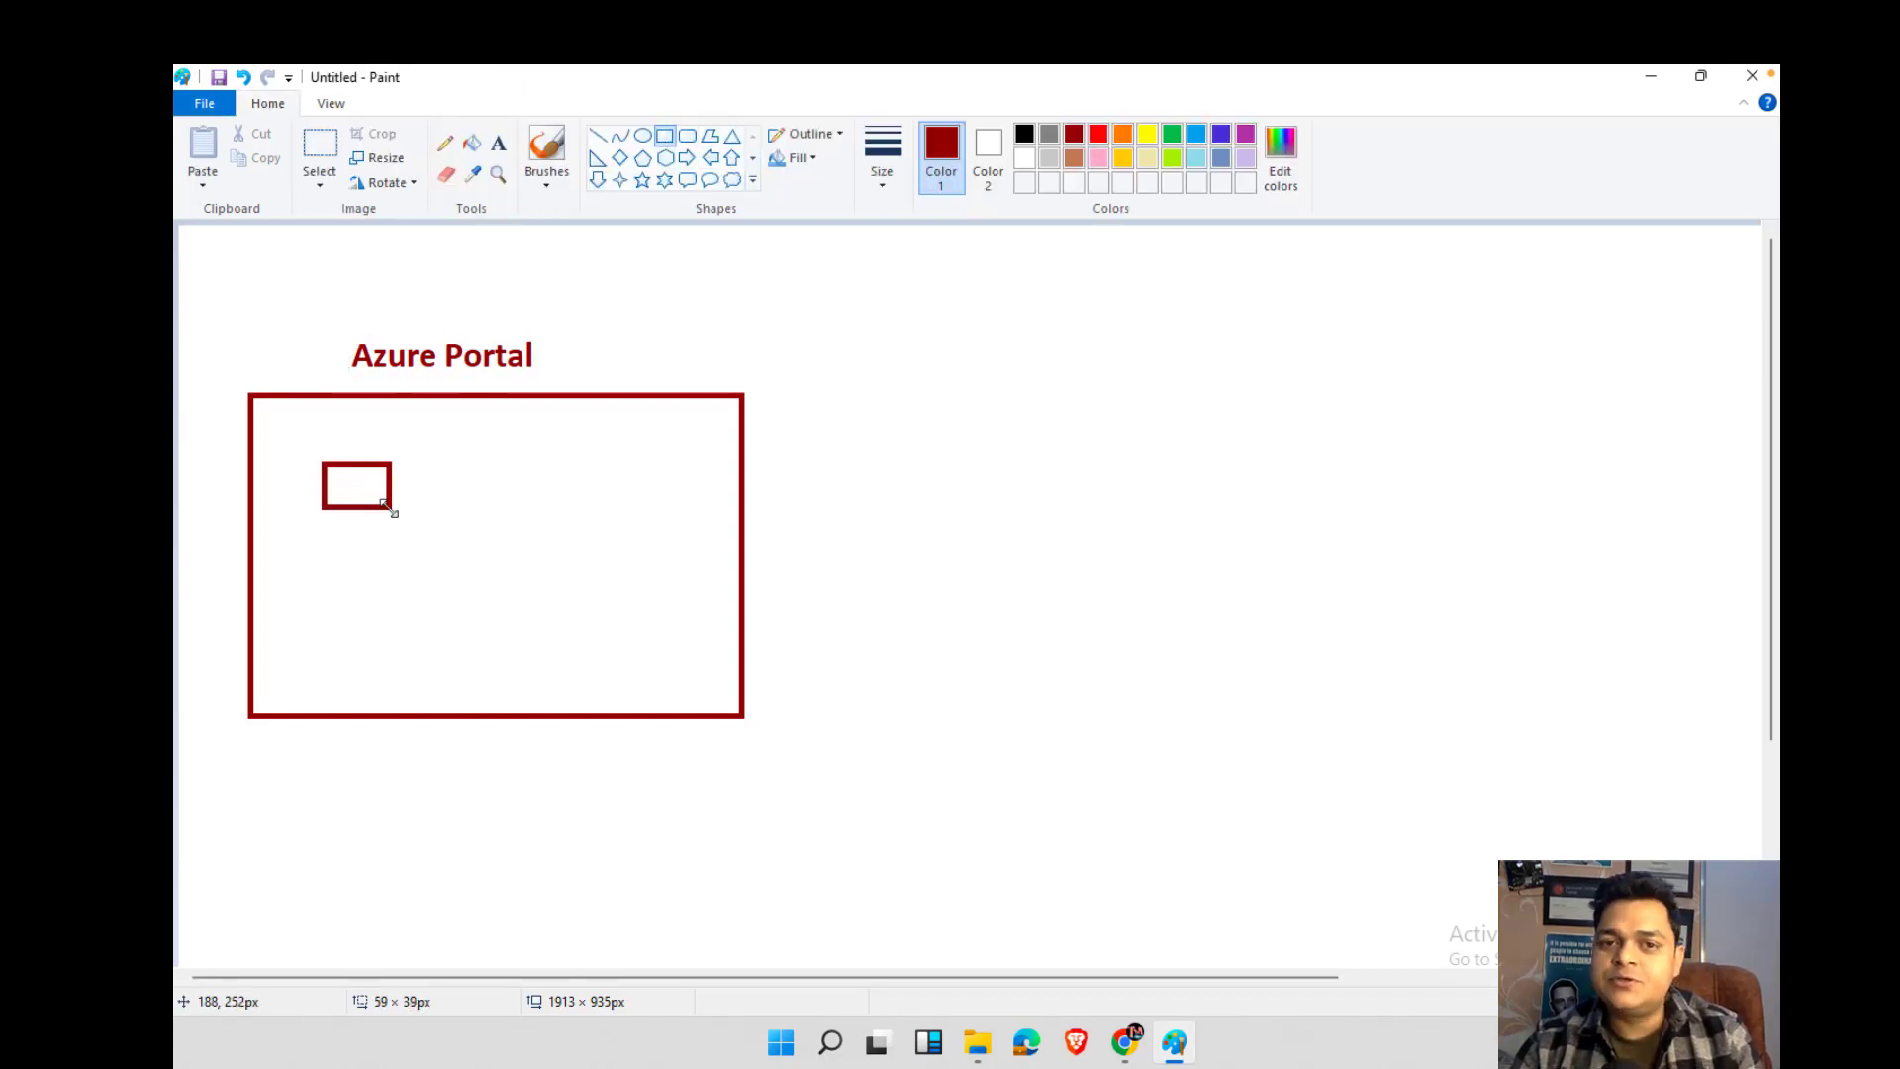
{"action": "left_click", "coordinate": [1172, 133]}
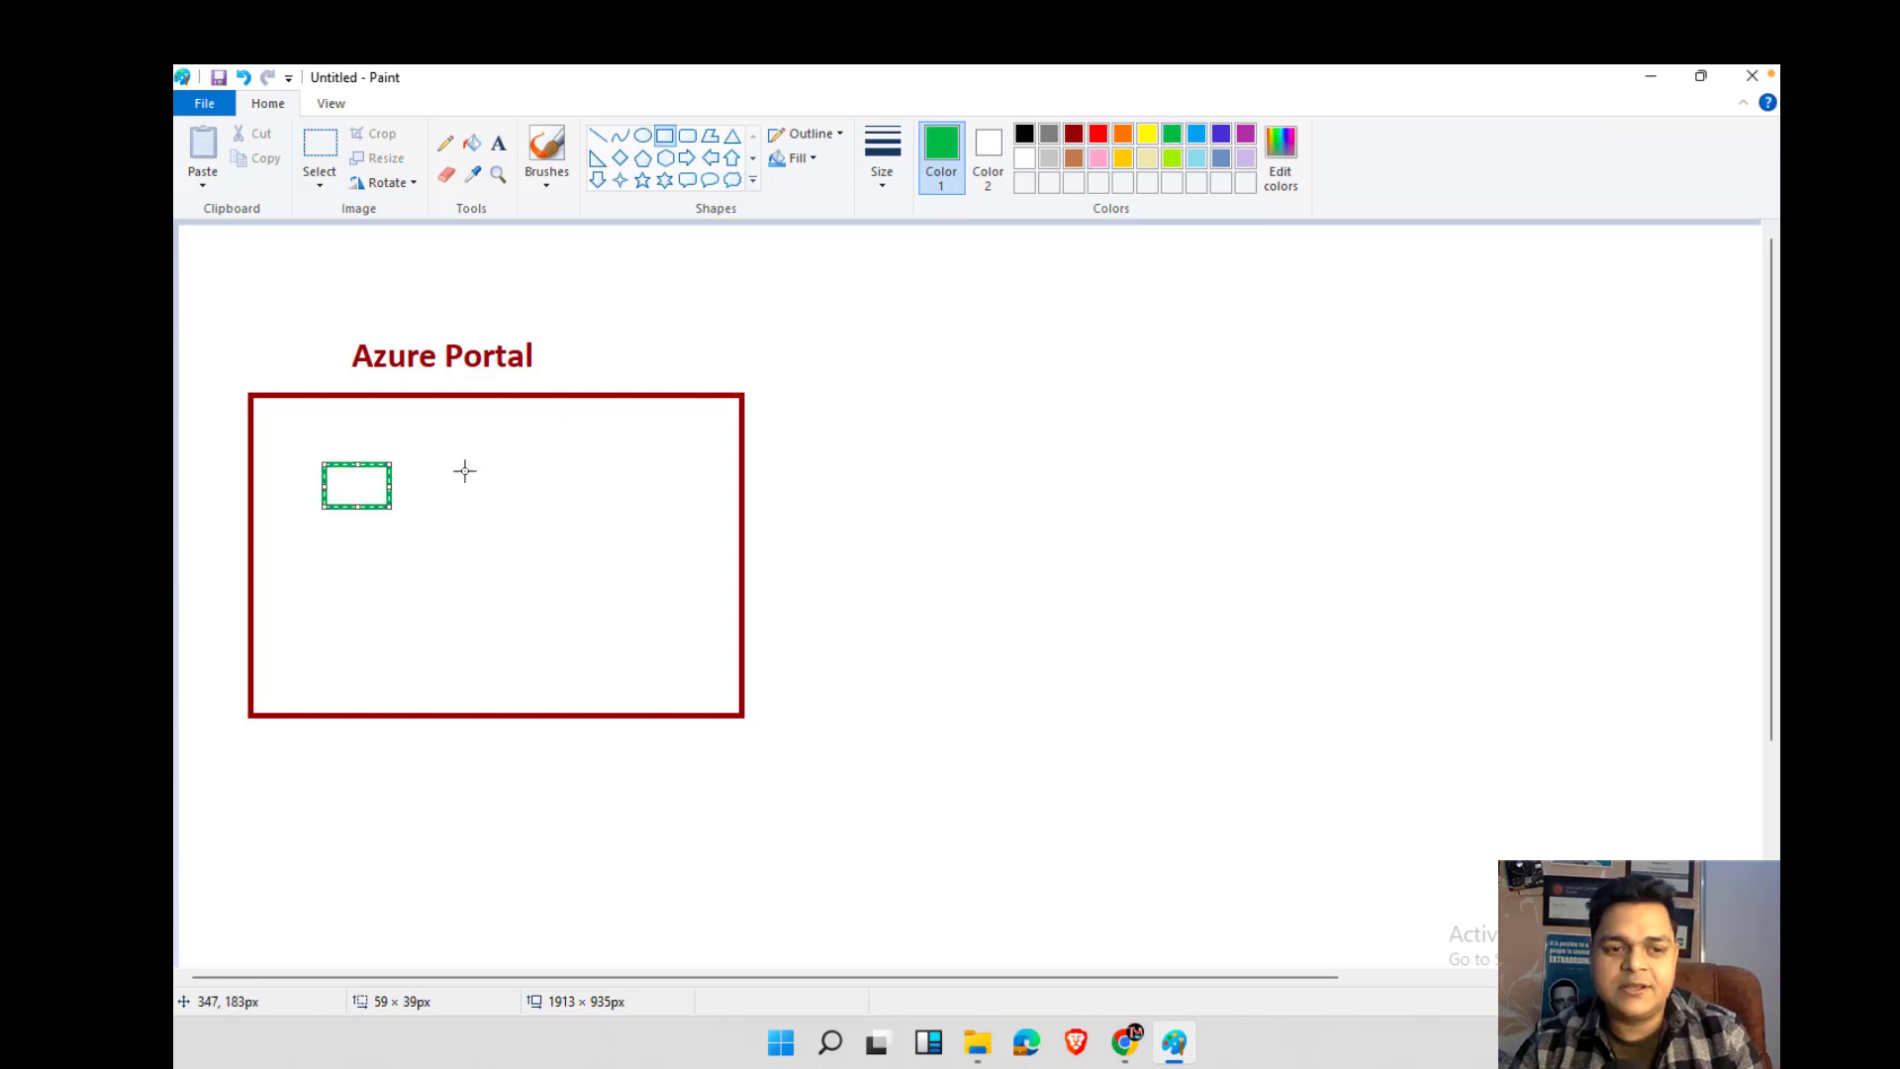
{"action": "mouse_move", "coordinate": [357, 507]}
{"action": "left_mouse_down"}
{"action": "mouse_move", "coordinate": [363, 527]}
{"action": "mouse_move", "coordinate": [346, 519]}
{"action": "left_mouse_up"}
{"action": "left_click", "coordinate": [366, 540]}
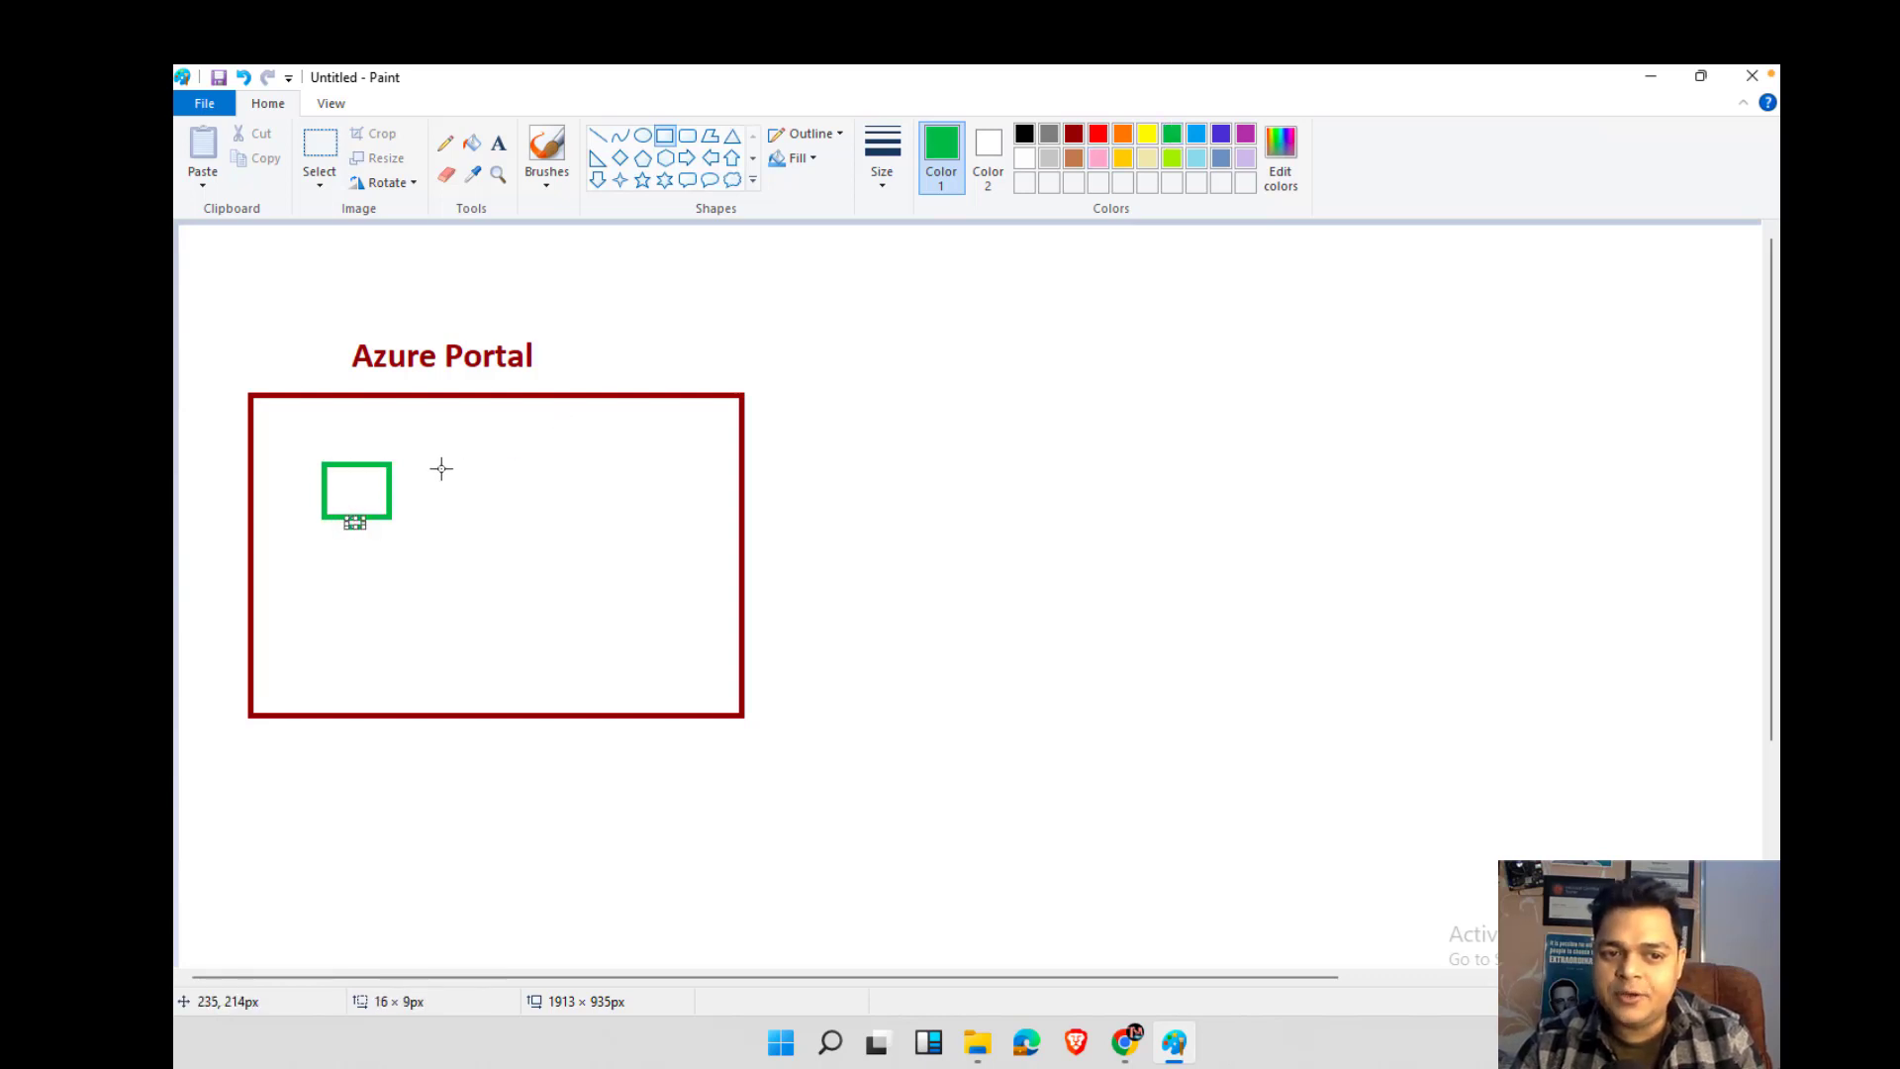
{"action": "mouse_move", "coordinate": [440, 463]}
{"action": "left_mouse_down"}
{"action": "mouse_move", "coordinate": [506, 520]}
{"action": "mouse_move", "coordinate": [457, 517]}
{"action": "left_mouse_up"}
{"action": "left_click", "coordinate": [488, 549]}
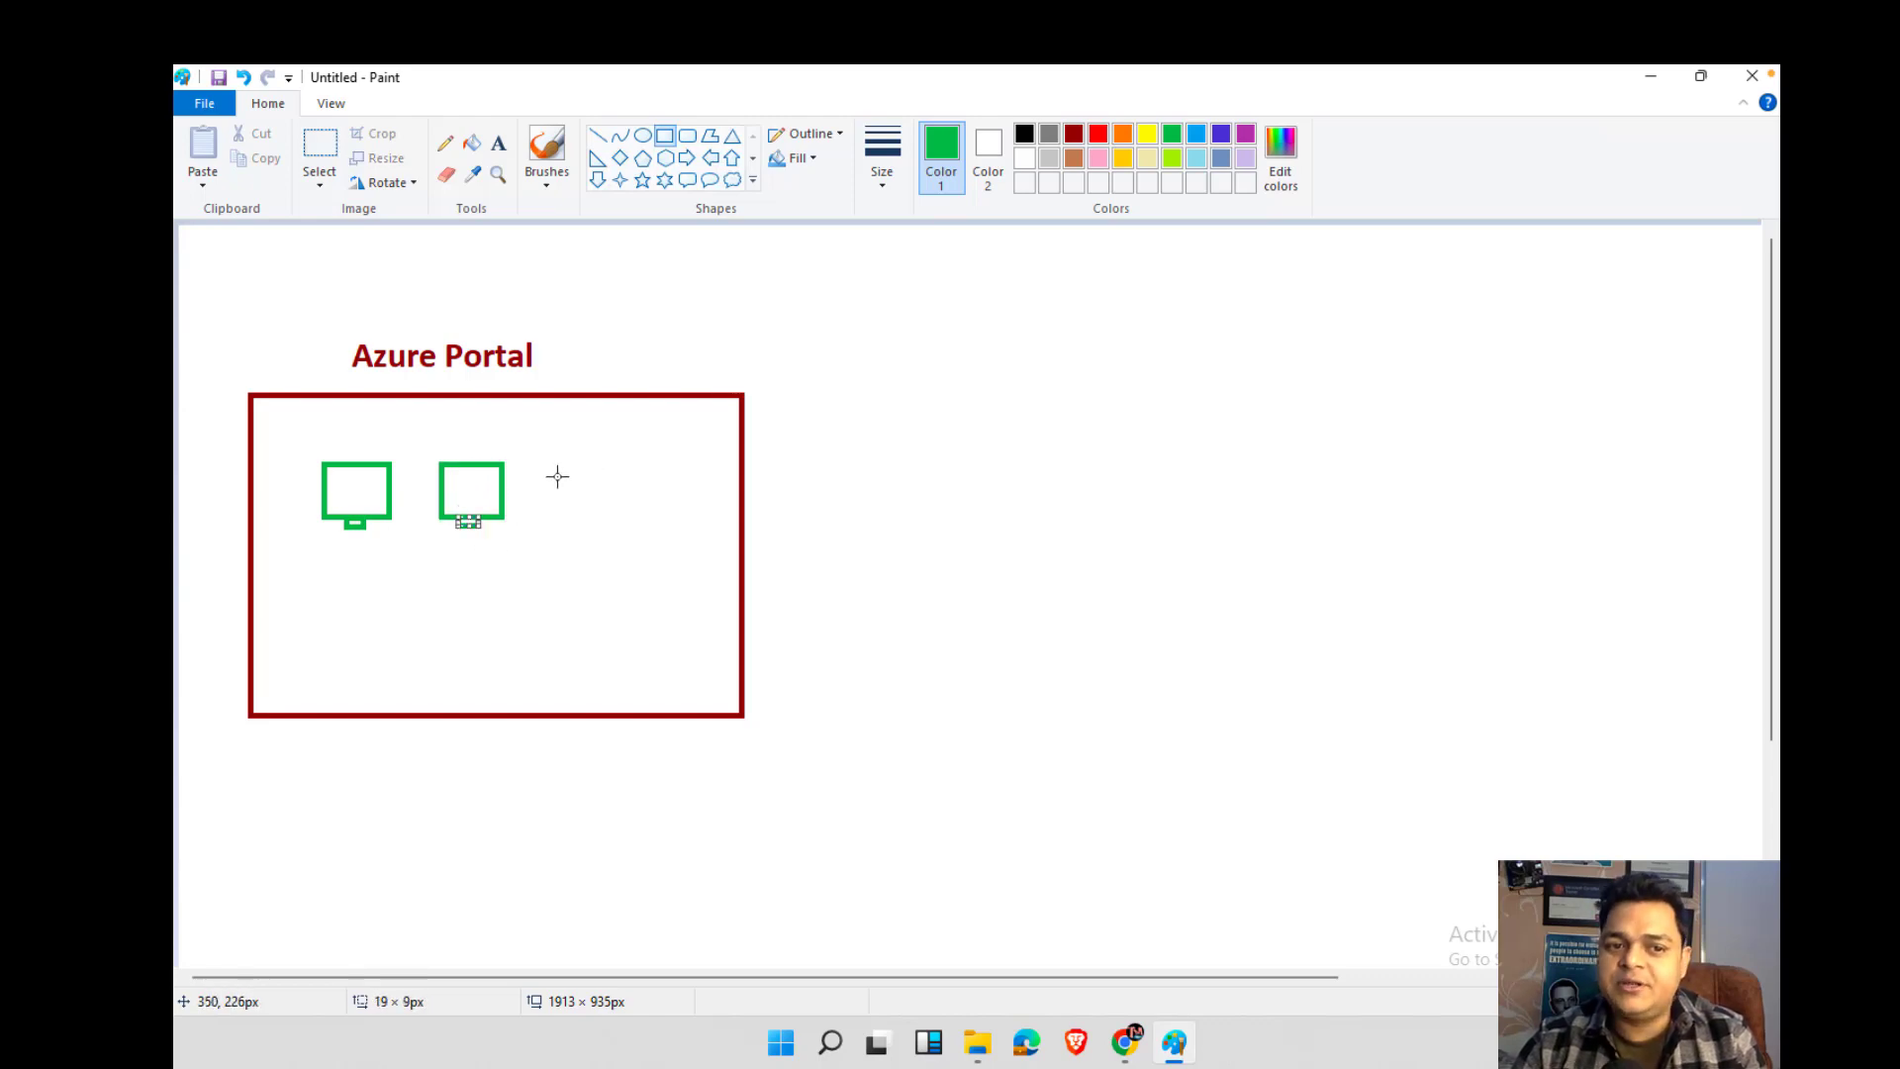
{"action": "mouse_move", "coordinate": [548, 472]}
{"action": "left_mouse_down"}
{"action": "mouse_move", "coordinate": [617, 524]}
{"action": "mouse_move", "coordinate": [583, 463]}
{"action": "mouse_move", "coordinate": [588, 528]}
{"action": "mouse_move", "coordinate": [572, 531]}
{"action": "left_mouse_up"}
{"action": "left_click", "coordinate": [657, 509]}
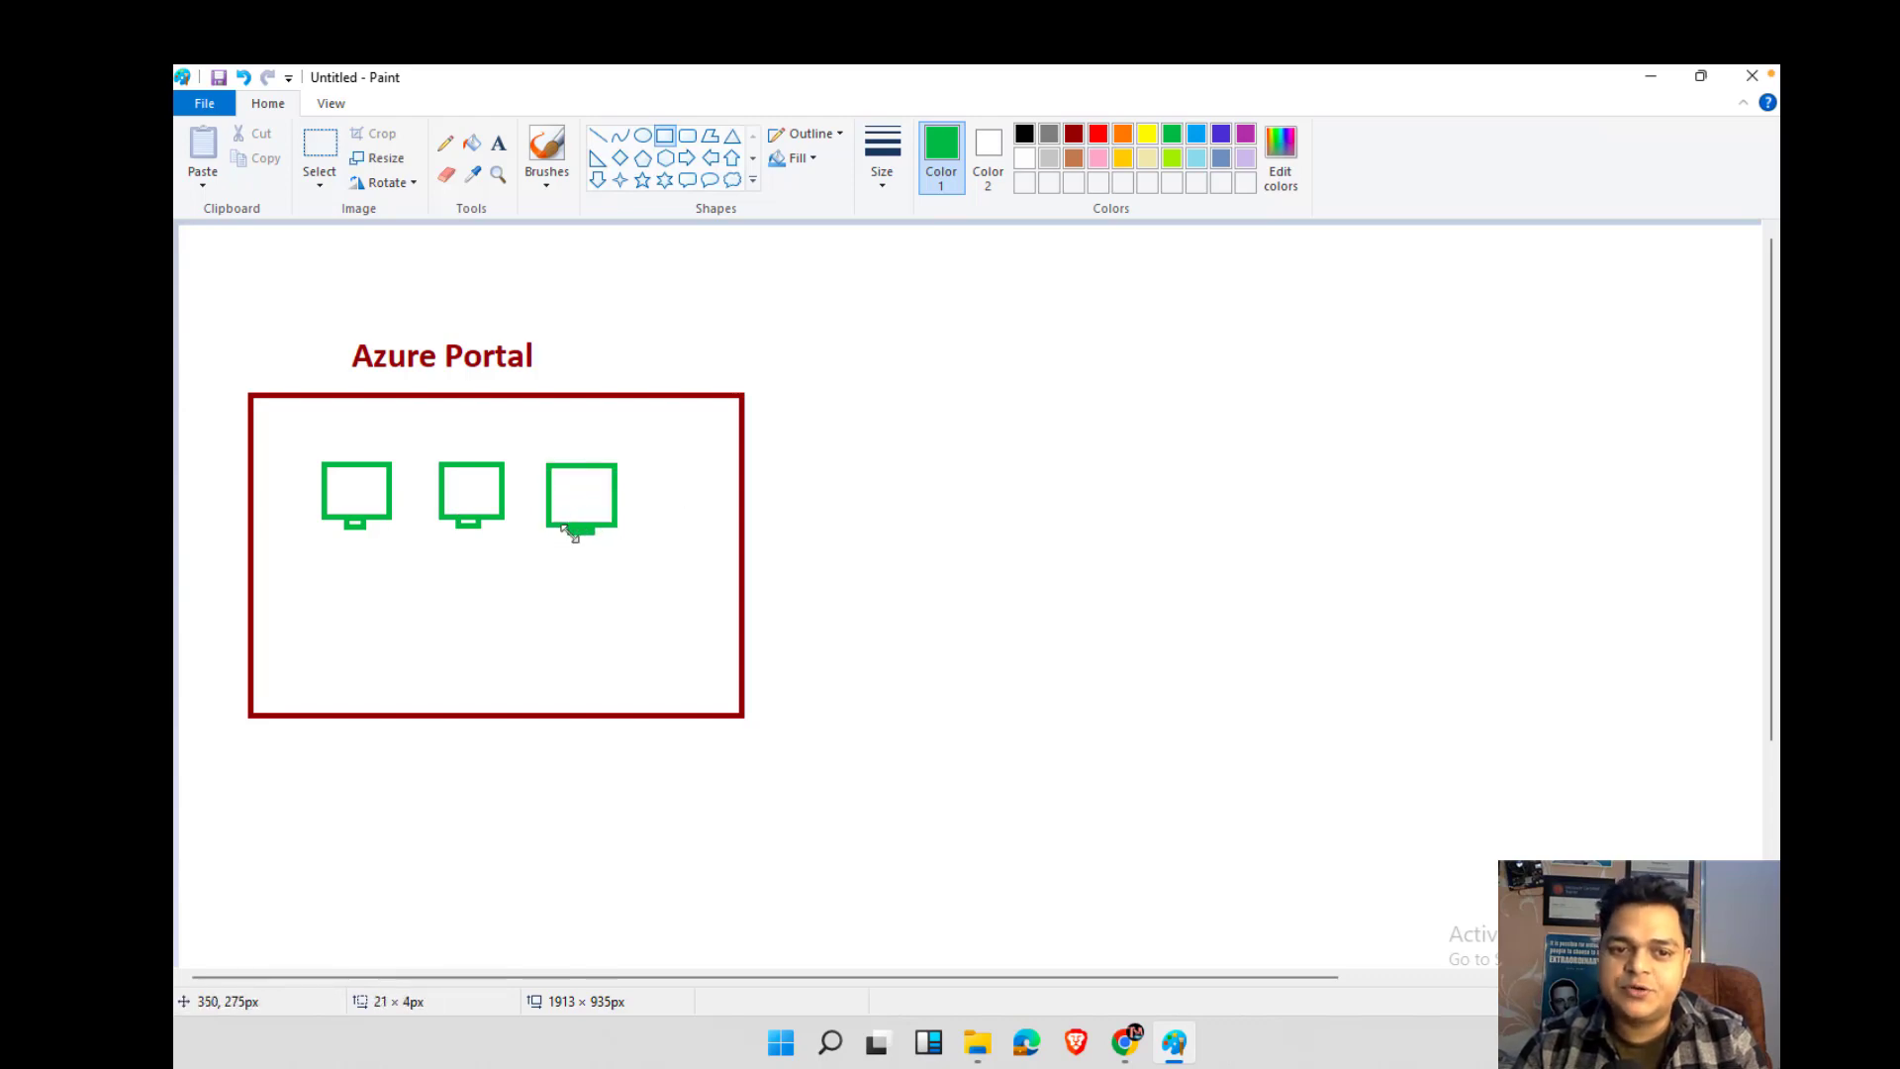
{"action": "mouse_move", "coordinate": [648, 469]}
{"action": "left_mouse_down"}
{"action": "mouse_move", "coordinate": [709, 509]}
{"action": "mouse_move", "coordinate": [672, 526]}
{"action": "left_mouse_up"}
{"action": "left_click", "coordinate": [691, 581]}
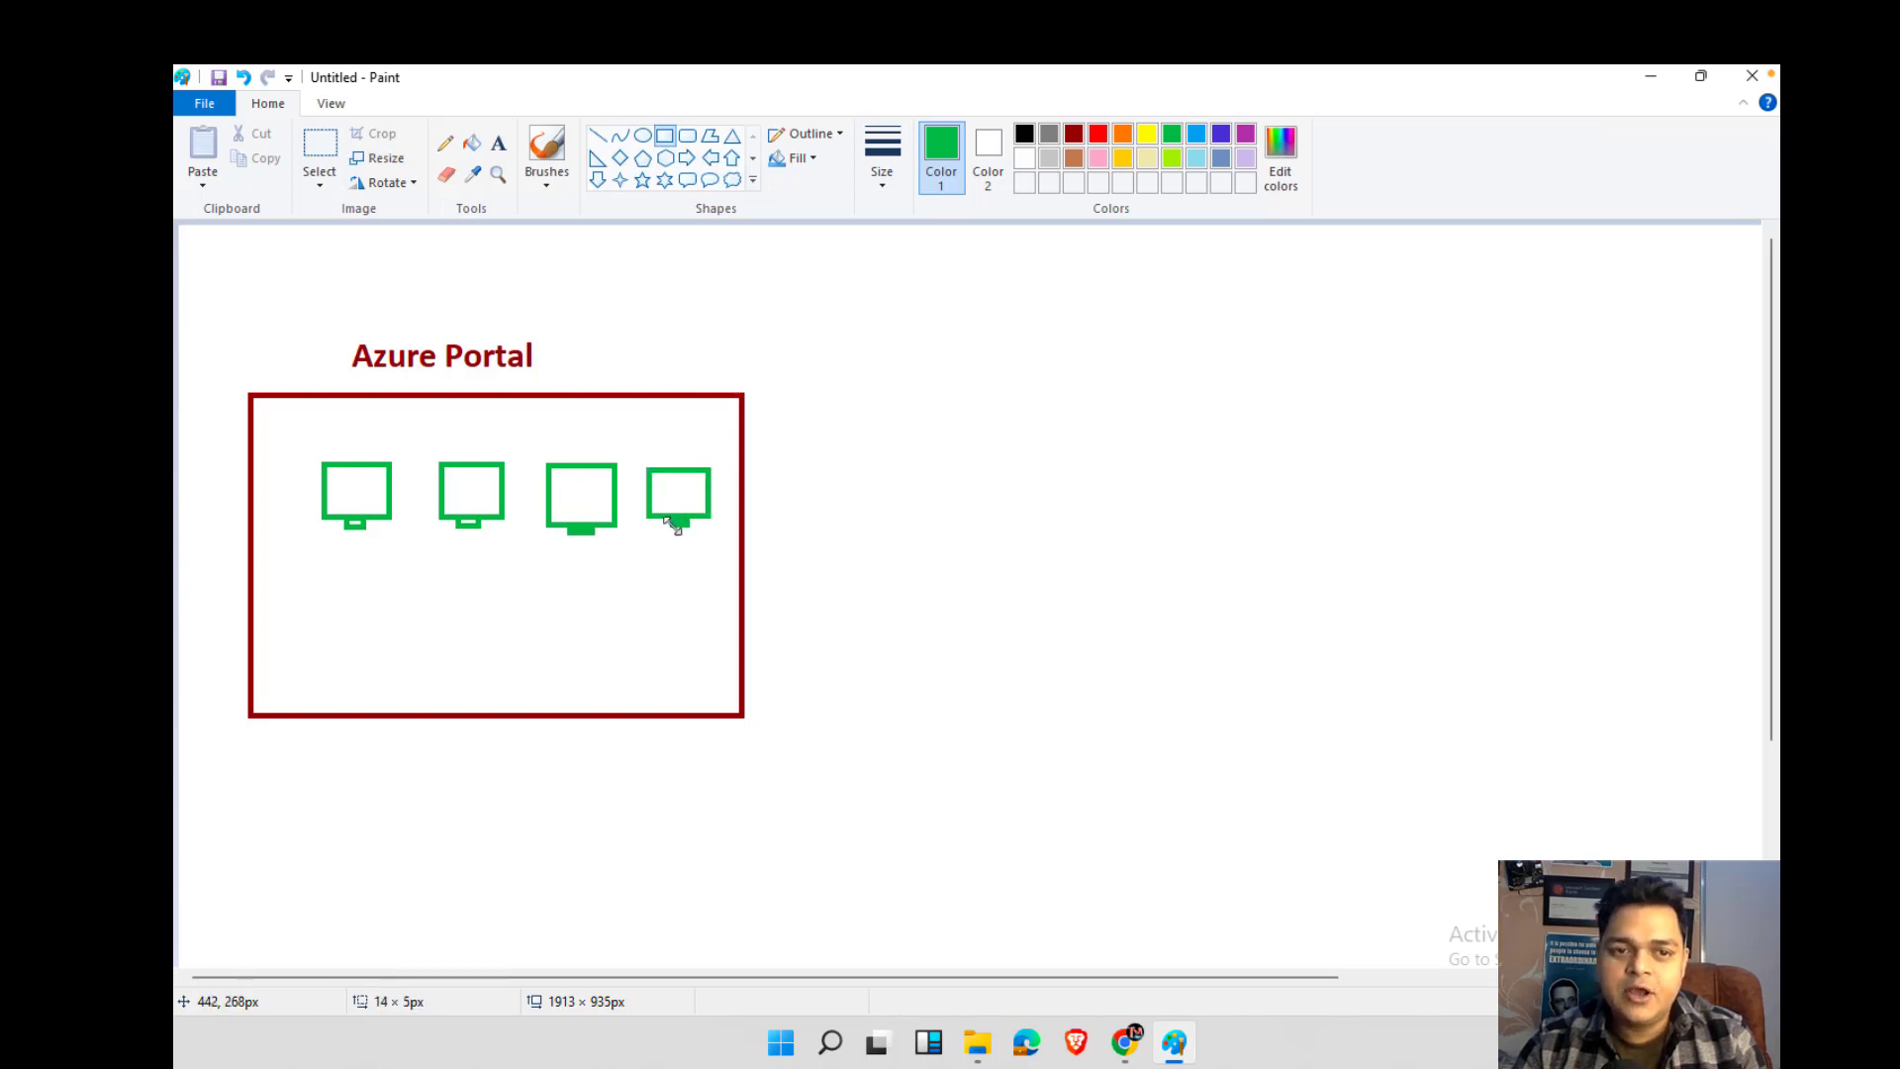
Step: Draw a long black-outlined bar beneath the four monitors
{"action": "left_click", "coordinate": [664, 137]}
{"action": "left_click_drag", "start_coordinate": [319, 558], "coordinate": [700, 580]}
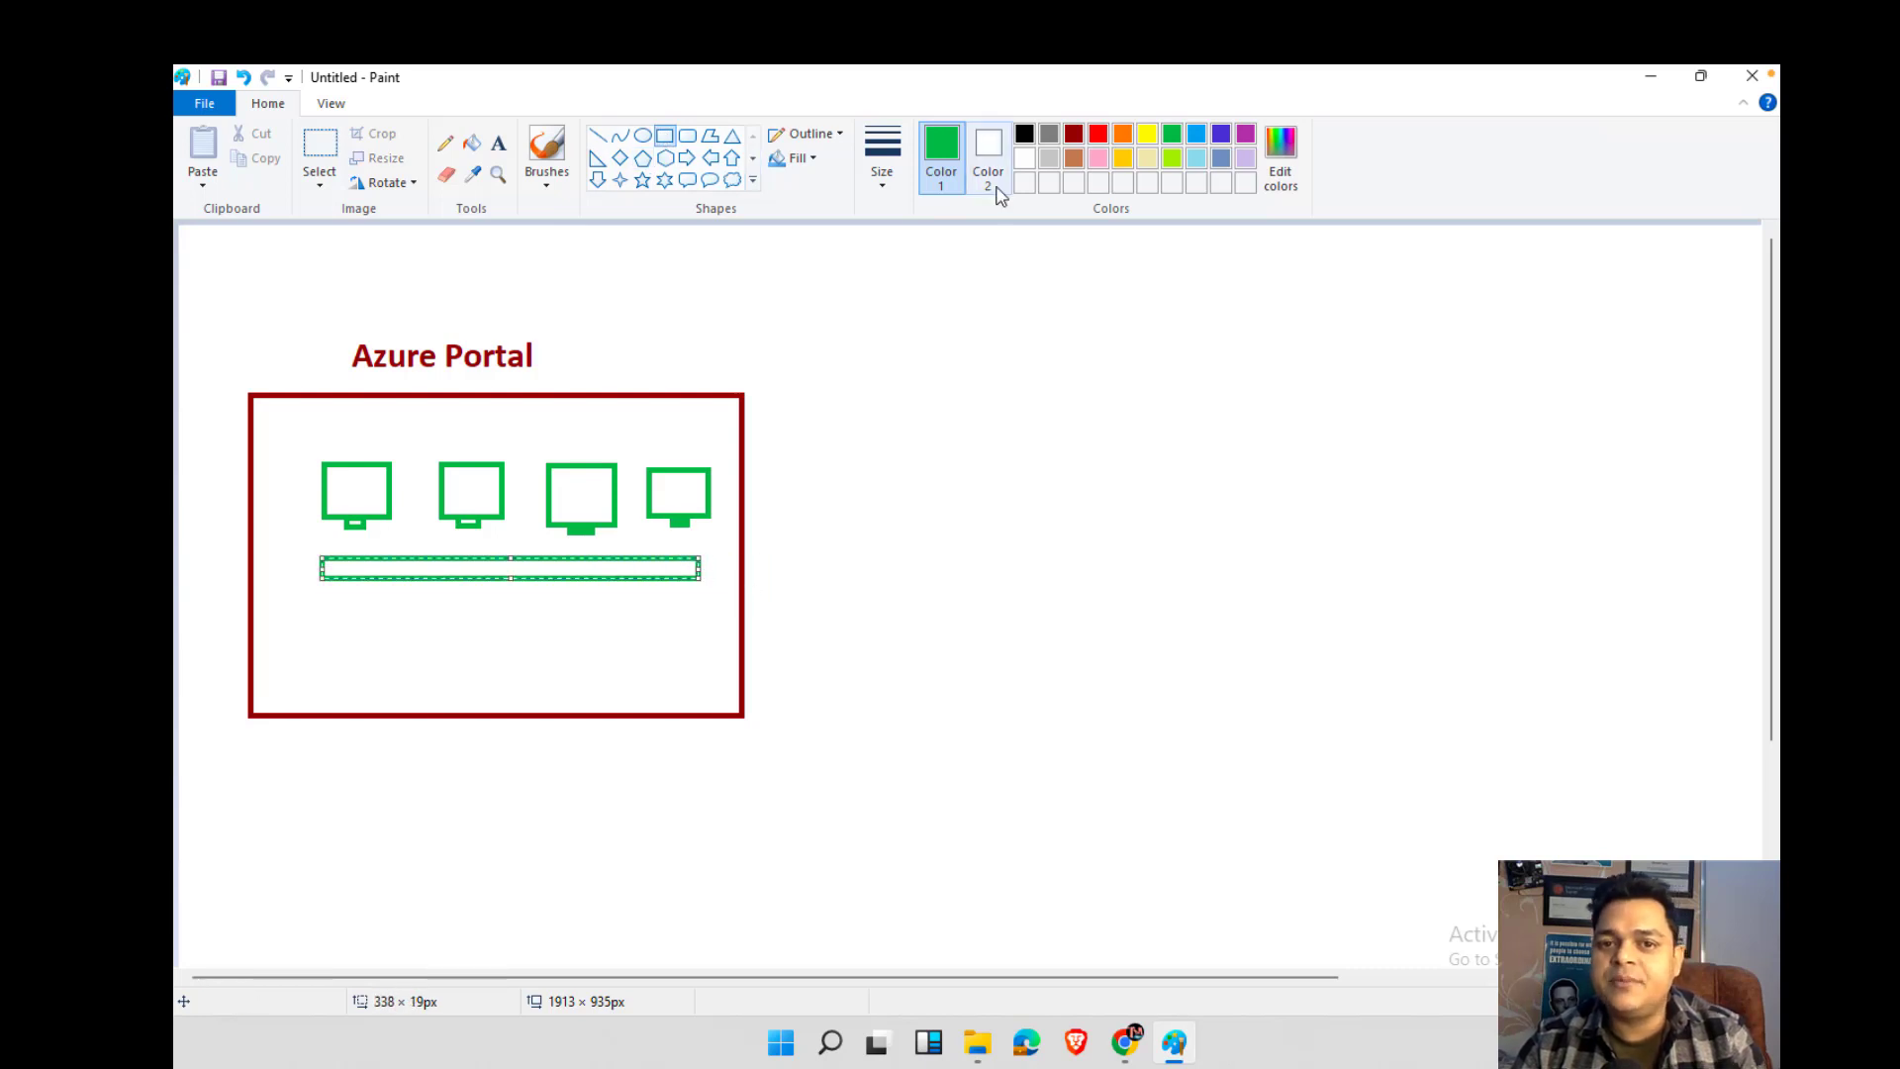
{"action": "left_click", "coordinate": [1025, 133]}
{"action": "left_click", "coordinate": [499, 144]}
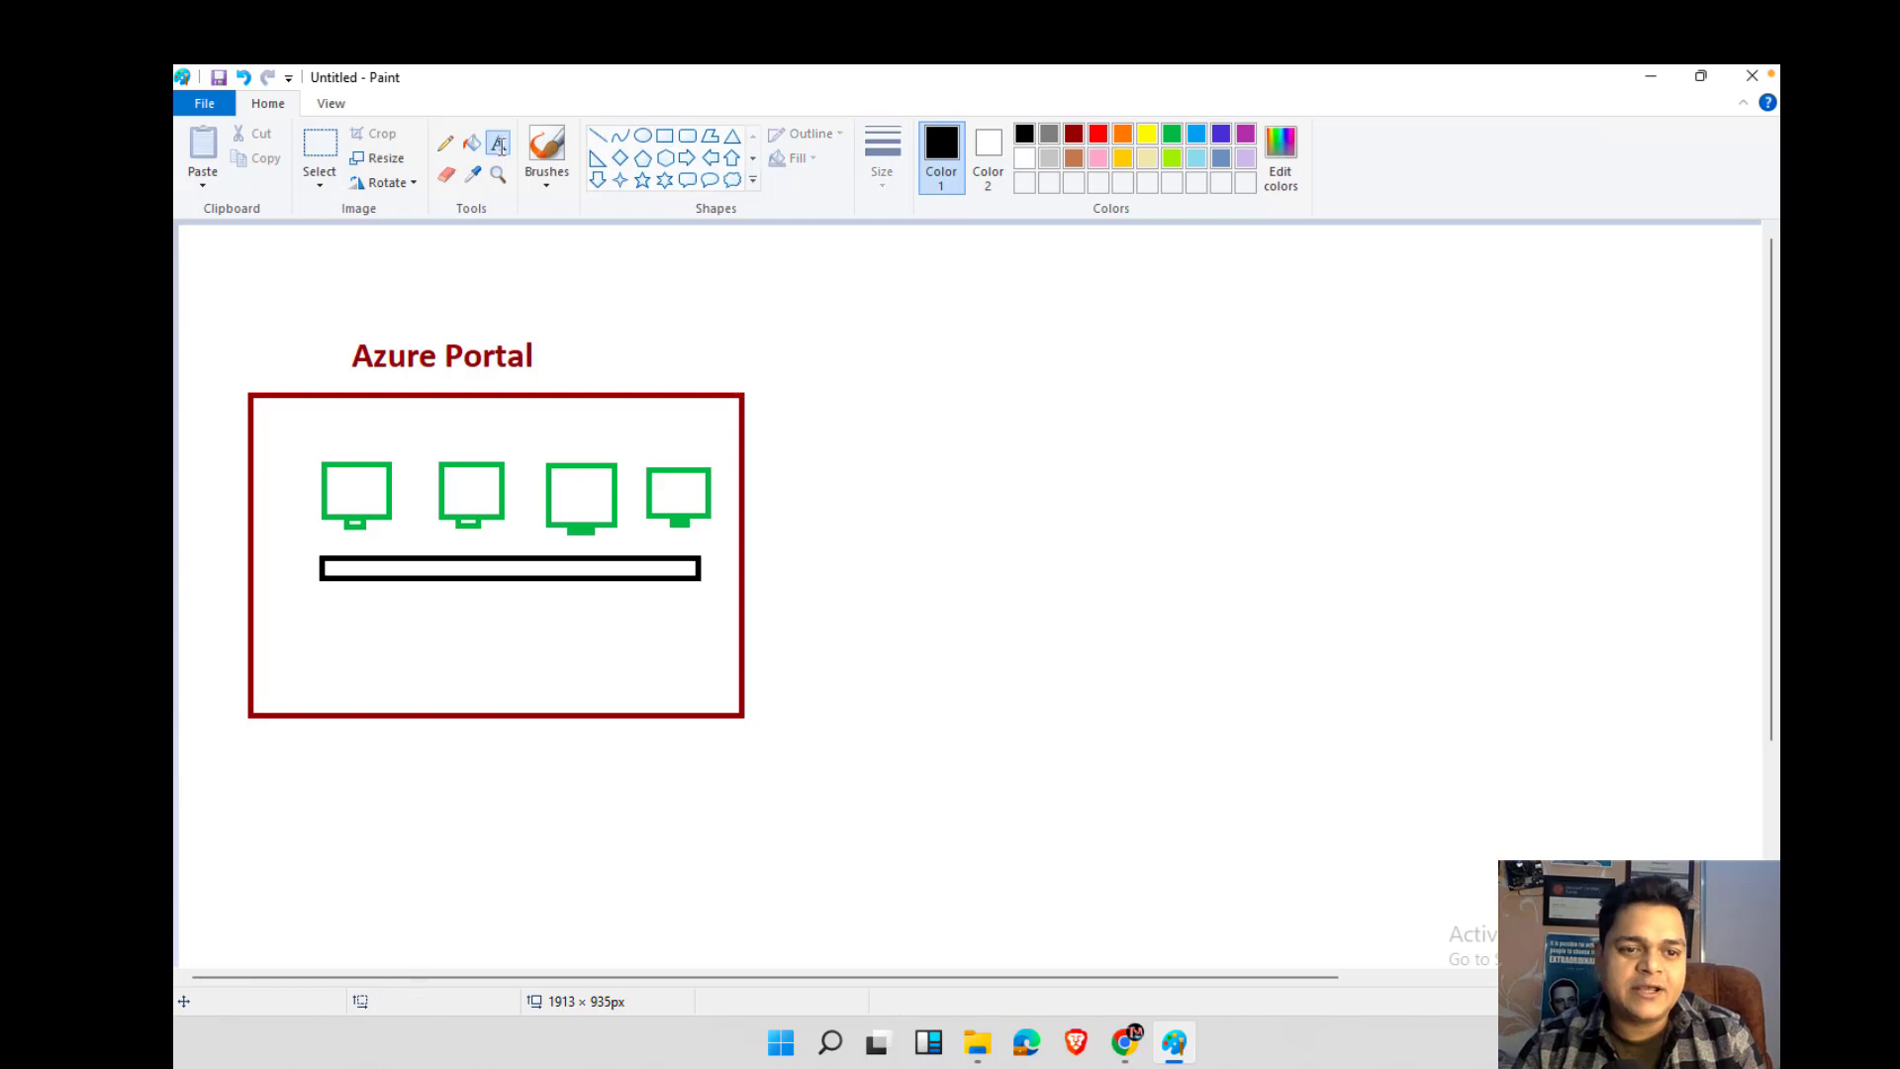
Step: Label the bar 'V-Net' beneath it
{"action": "left_click", "coordinate": [378, 611]}
{"action": "type", "text": "V-Net"}
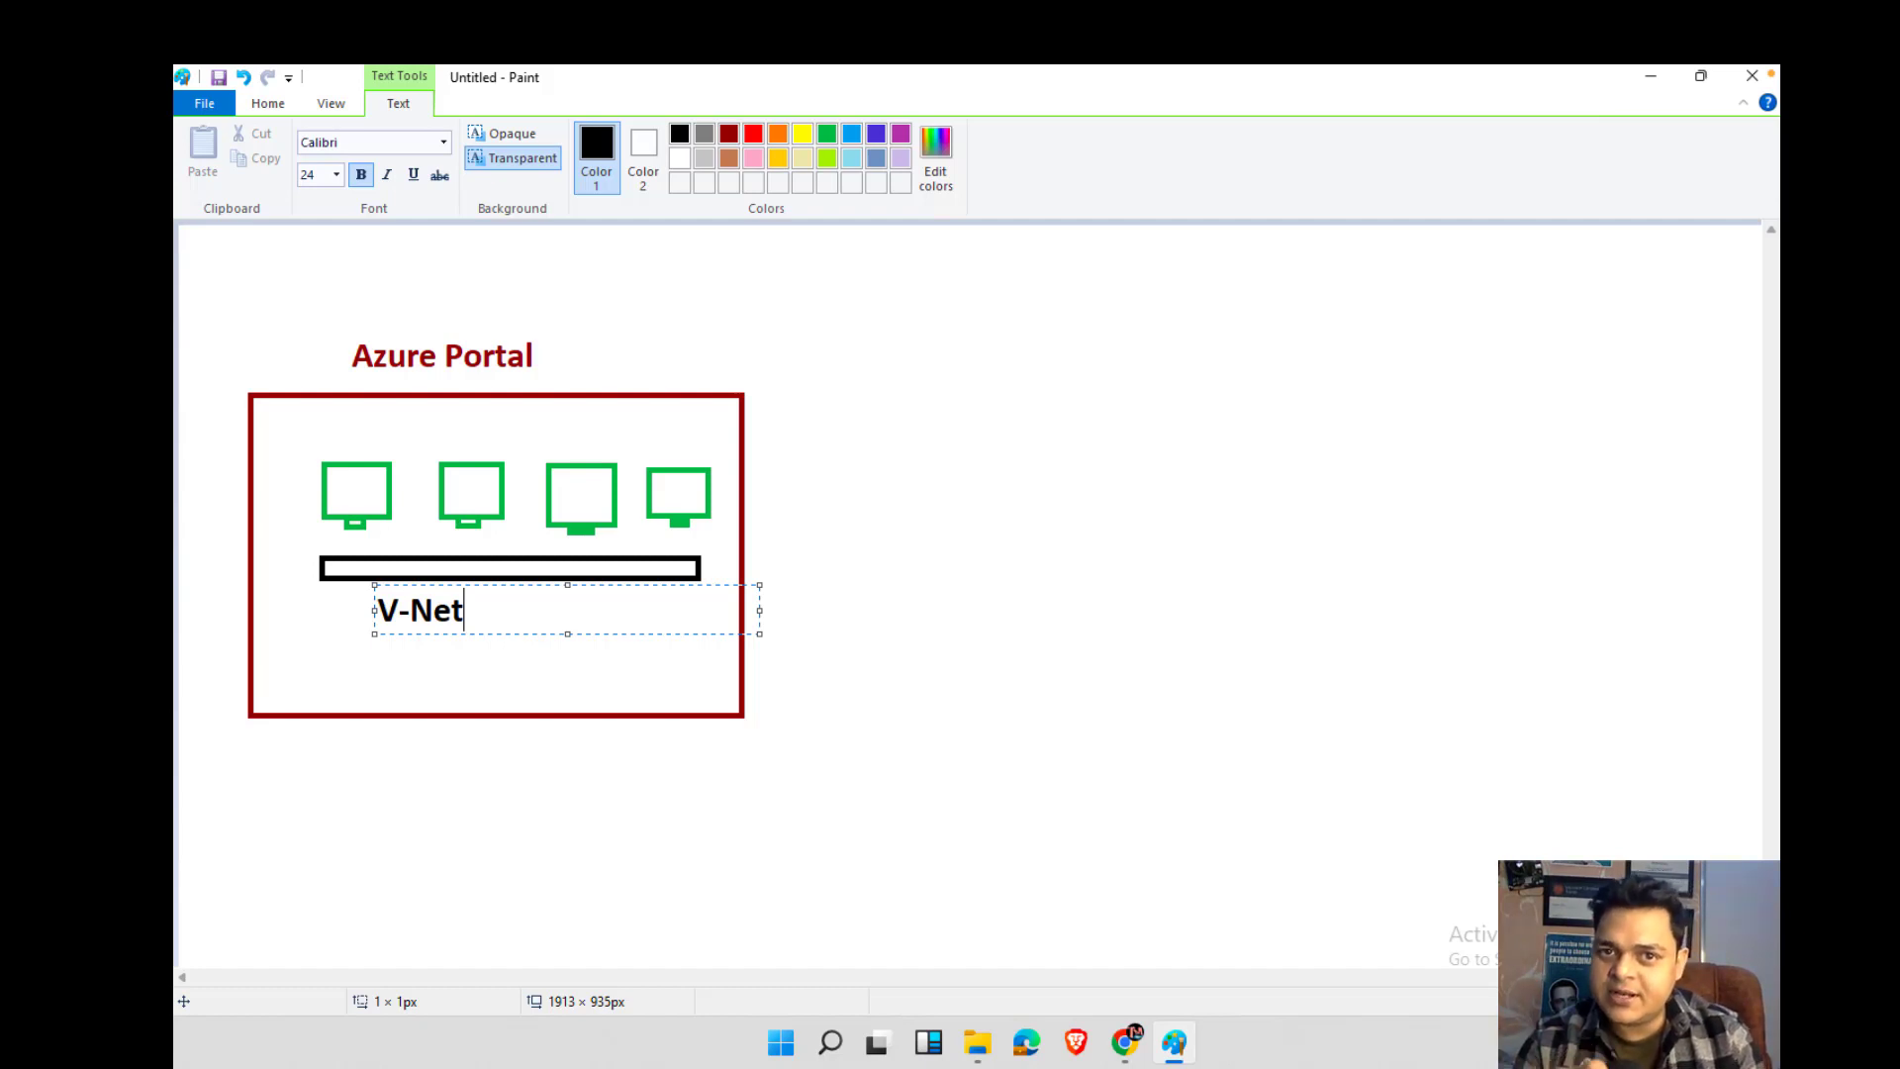
{"action": "left_click", "coordinate": [522, 641]}
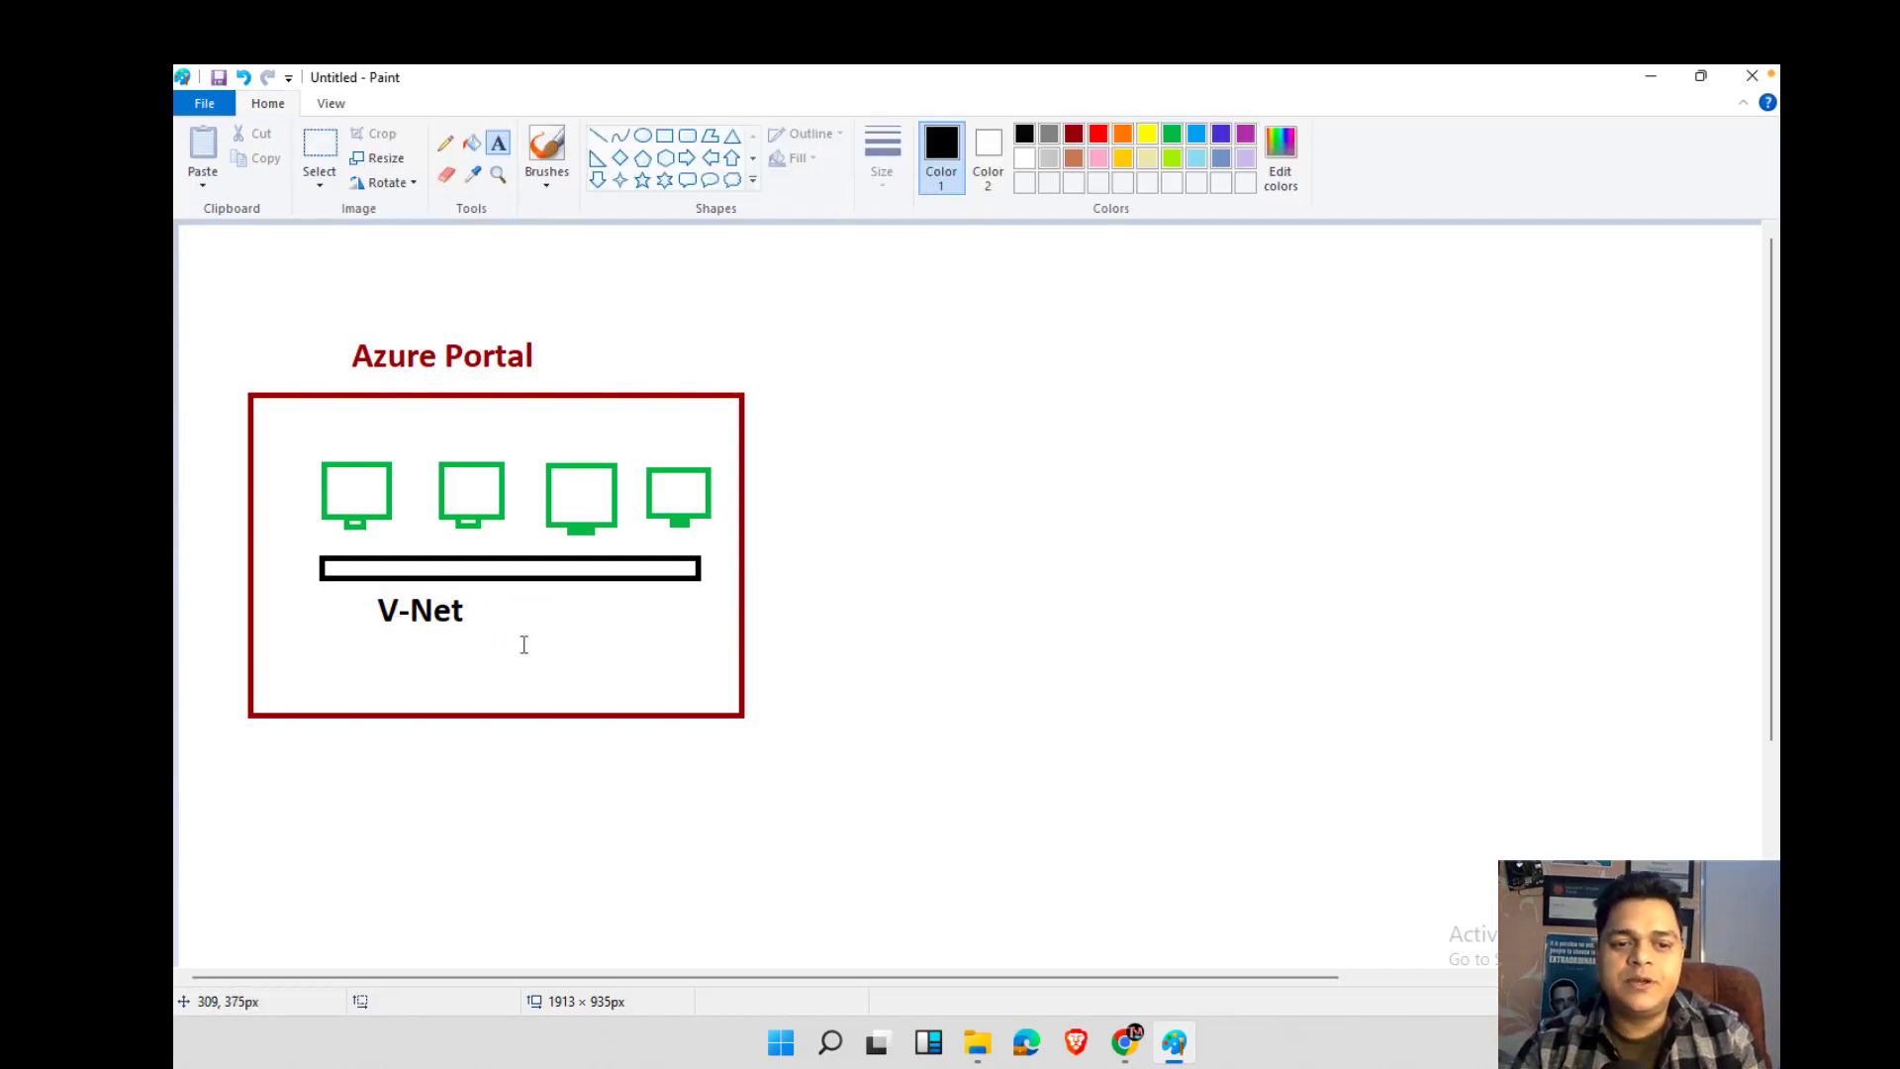
Step: Draw a black monitor and a tall tower to the right of the box
{"action": "left_click", "coordinate": [665, 136]}
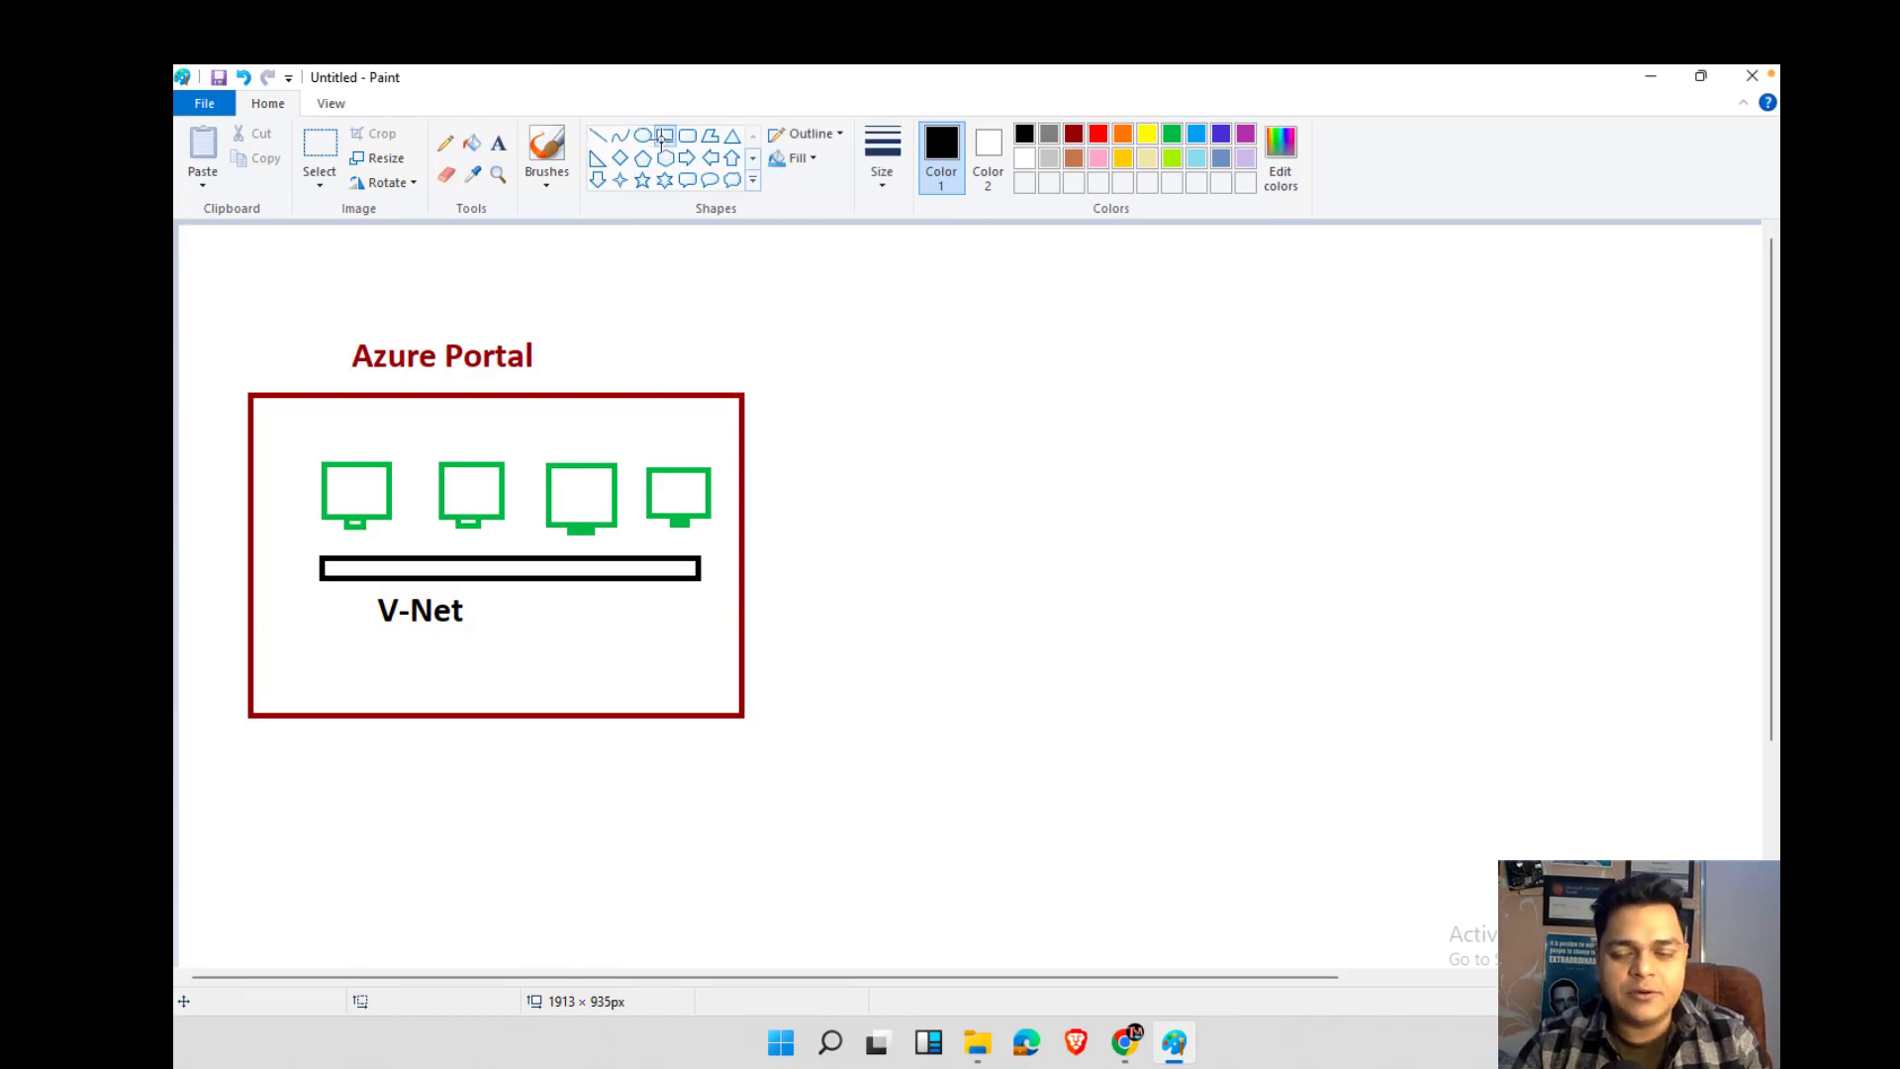
{"action": "left_click_drag", "start_coordinate": [1455, 674], "coordinate": [1490, 749]}
{"action": "left_click_drag", "start_coordinate": [1581, 671], "coordinate": [1631, 758]}
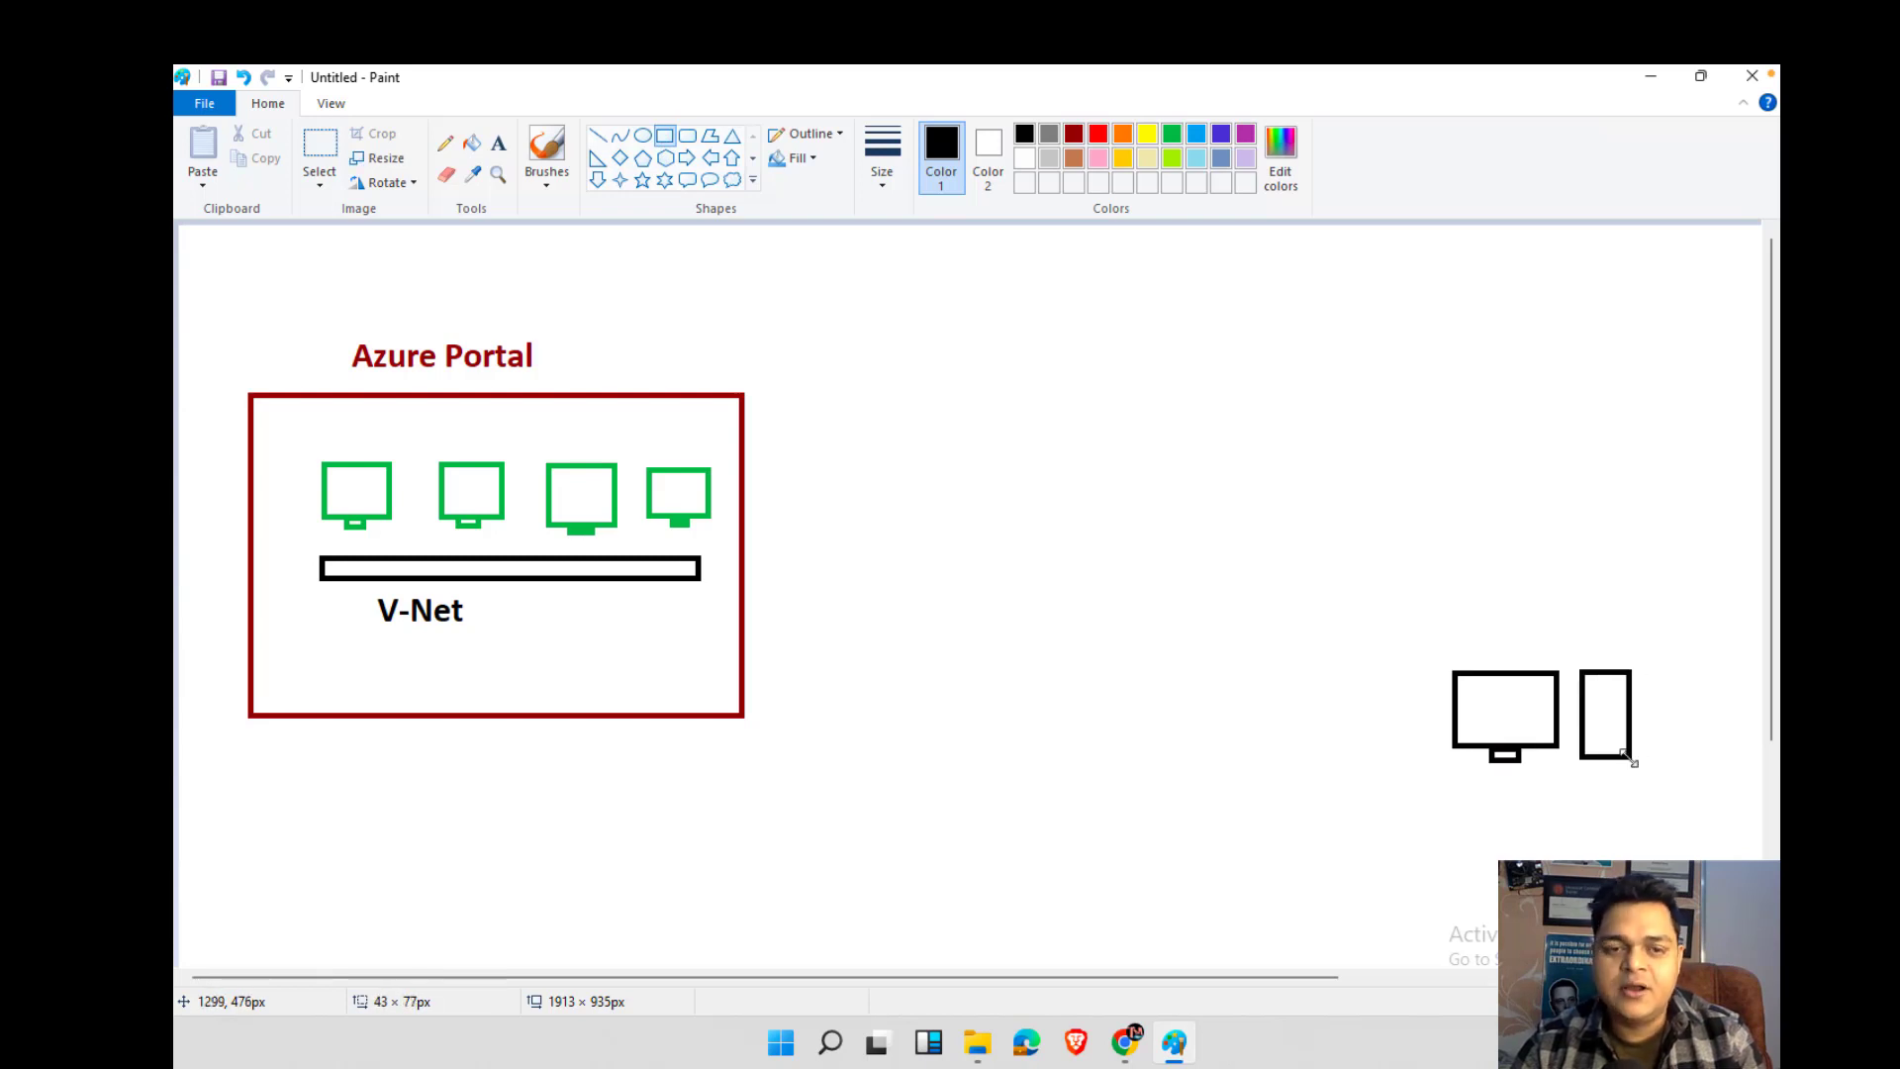
{"action": "left_click", "coordinate": [497, 143]}
Step: Label the black computer 'Win-11' underneath it
{"action": "left_click", "coordinate": [1475, 817]}
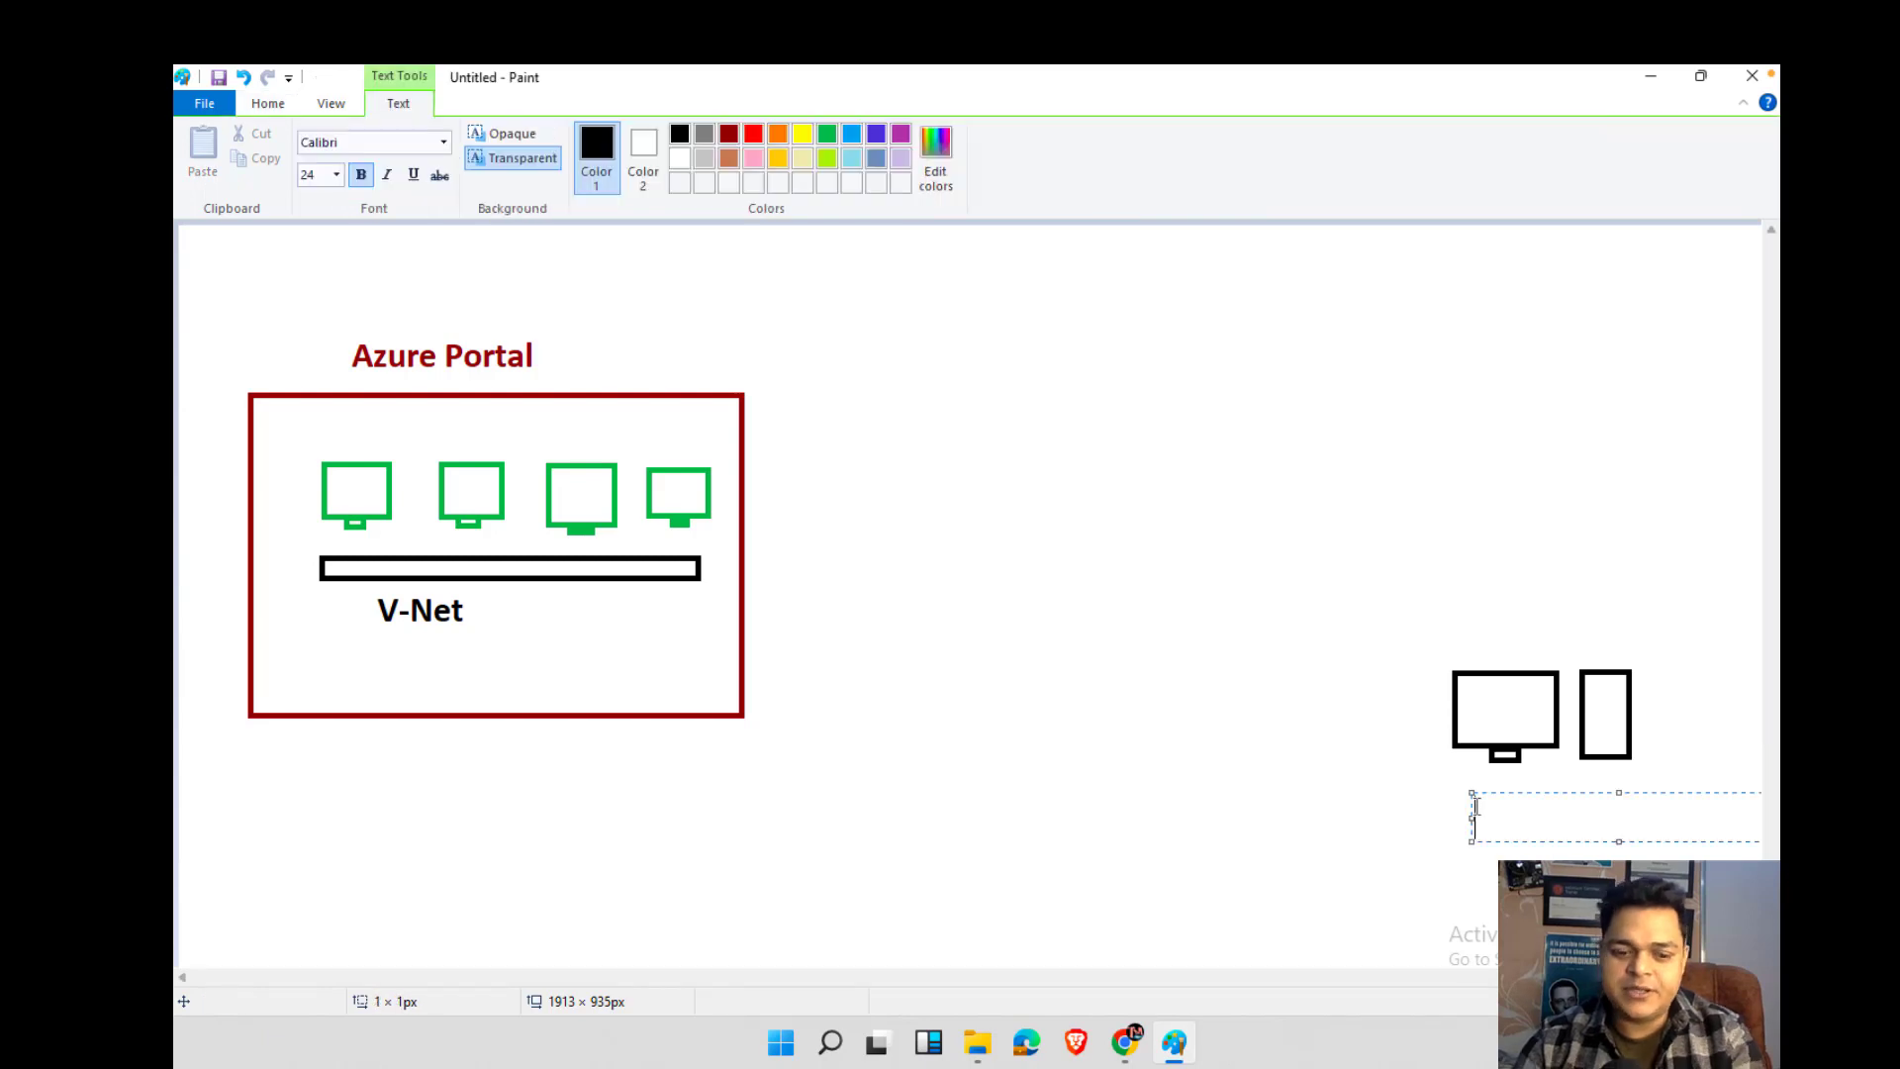
{"action": "type", "text": "Win-11"}
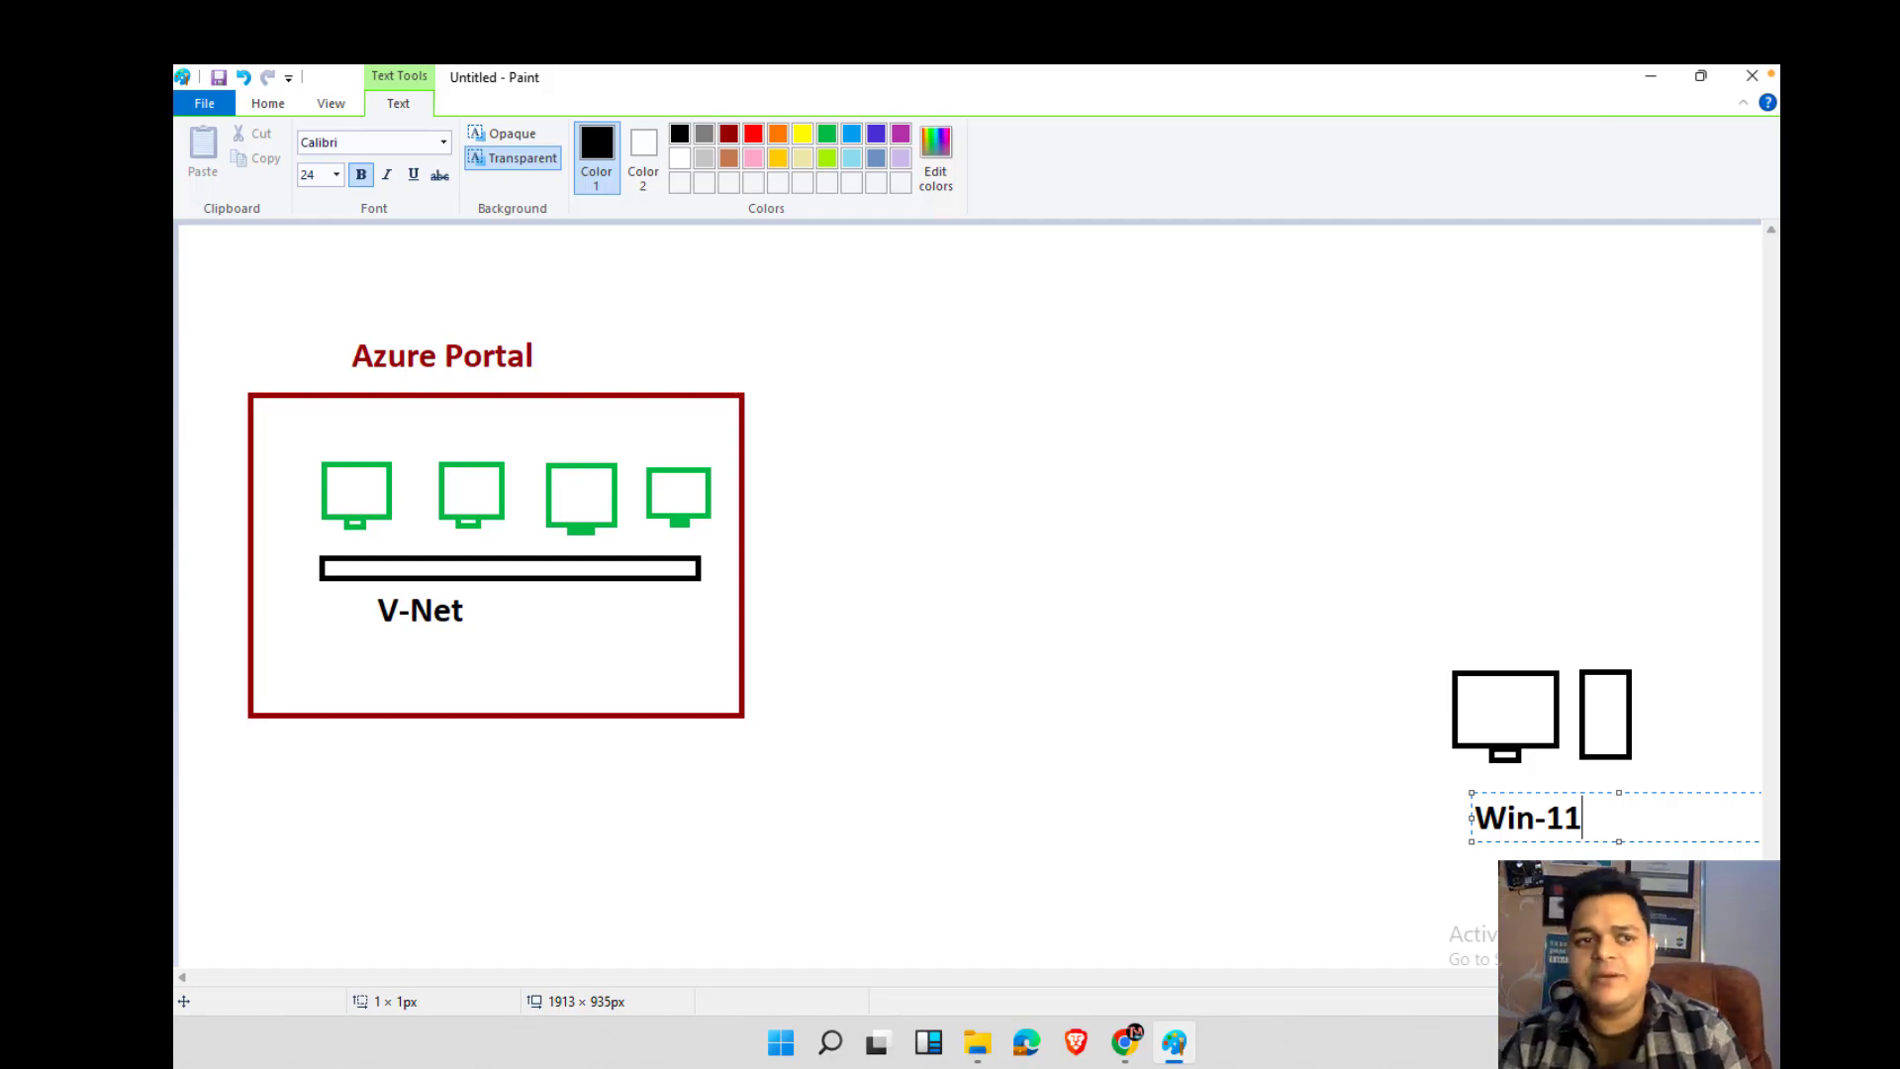
{"action": "left_click", "coordinate": [1435, 544]}
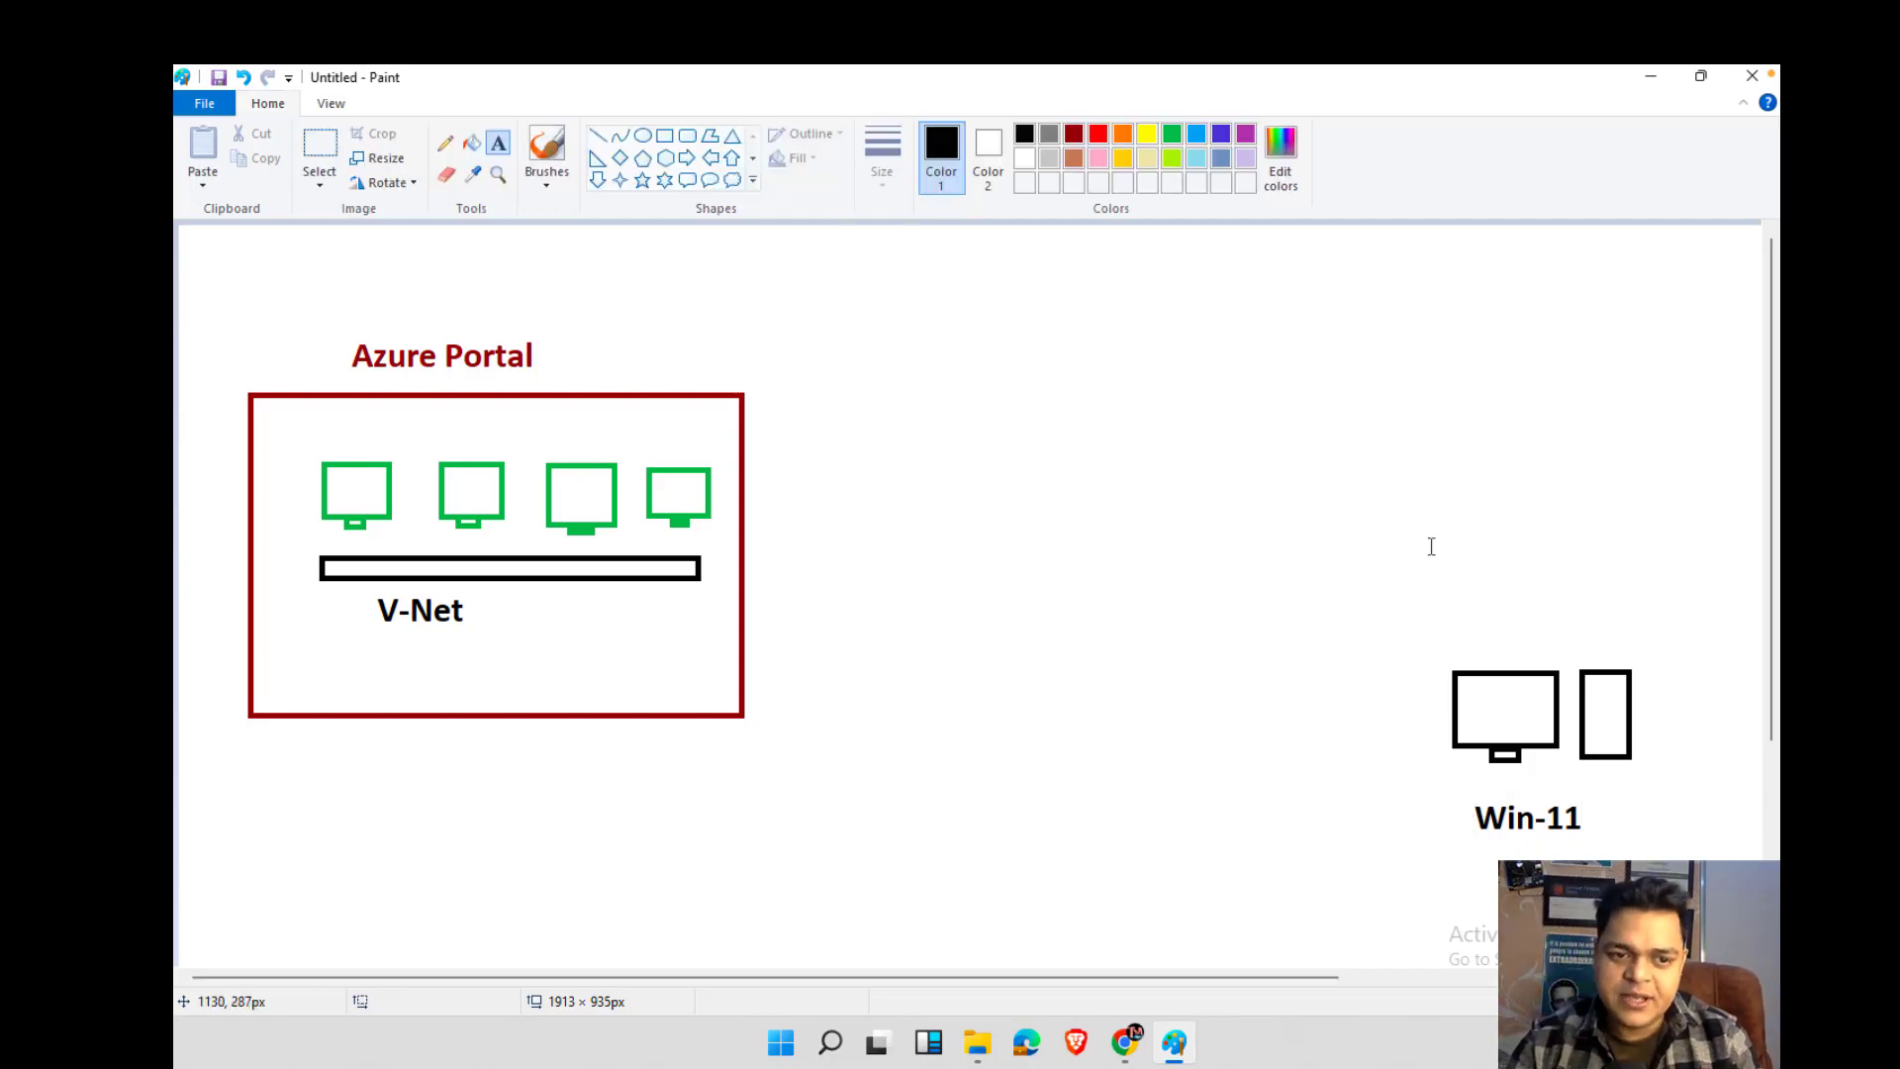
Step: Draw a line connecting the V-Net bar to the Win-11 monitor
{"action": "left_click", "coordinate": [598, 134]}
{"action": "left_click_drag", "start_coordinate": [1495, 677], "coordinate": [681, 562]}
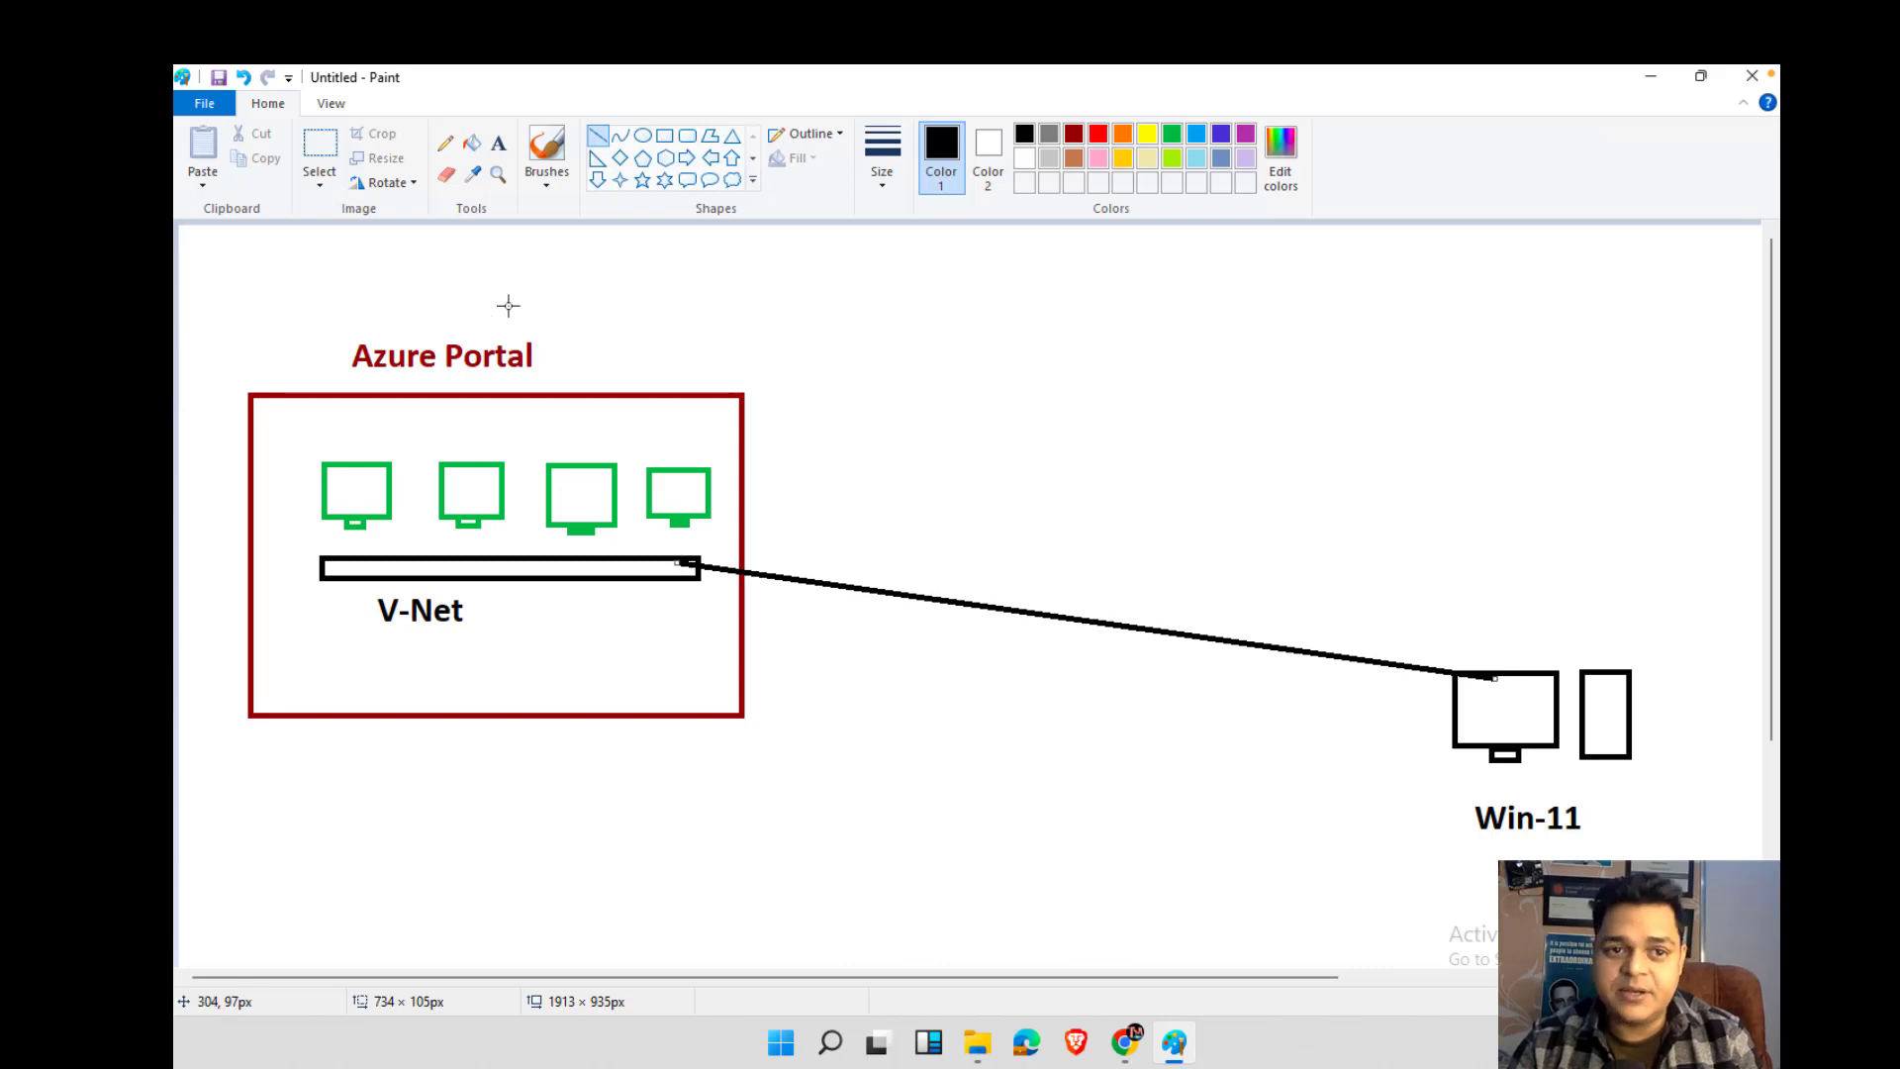
{"action": "left_click", "coordinate": [498, 143]}
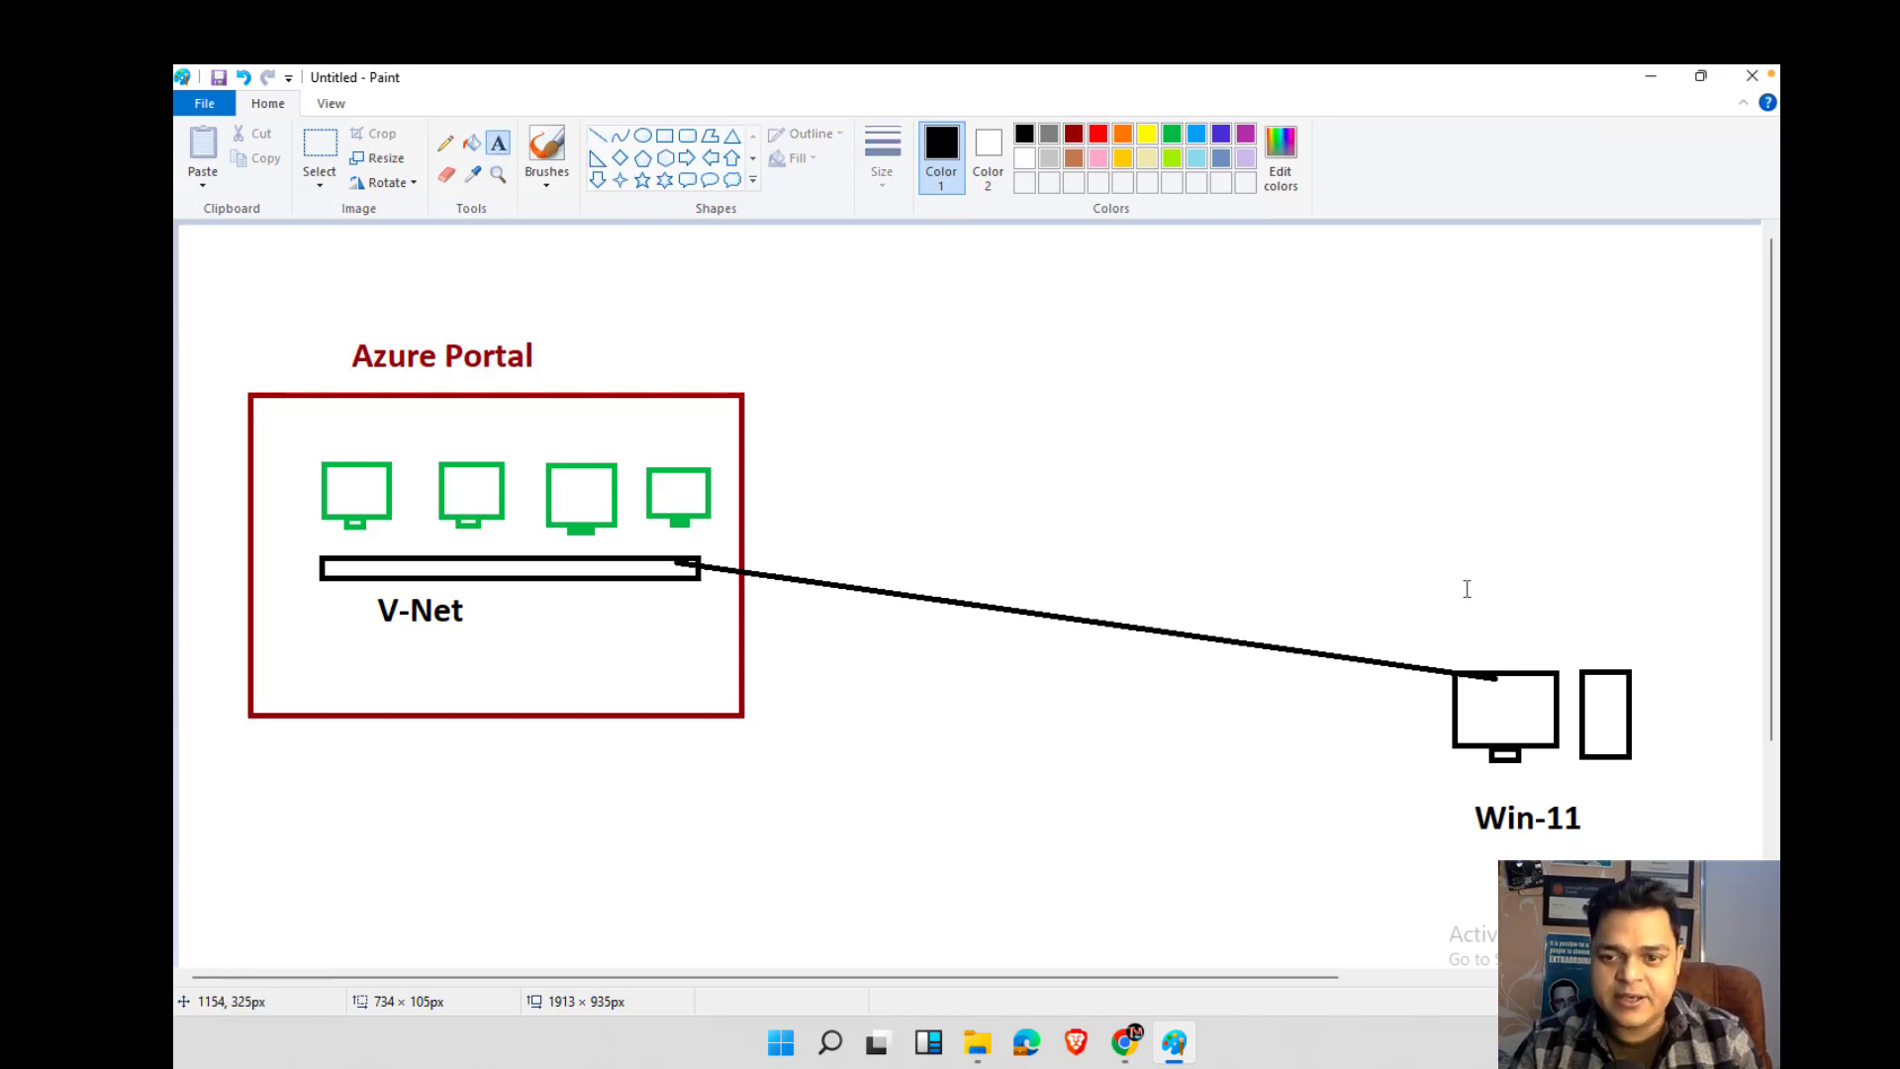
{"action": "left_click", "coordinate": [1410, 619]}
Step: Add the label 192.168.1.11 in dark red above the Win-11 computer
{"action": "type", "text": "19"}
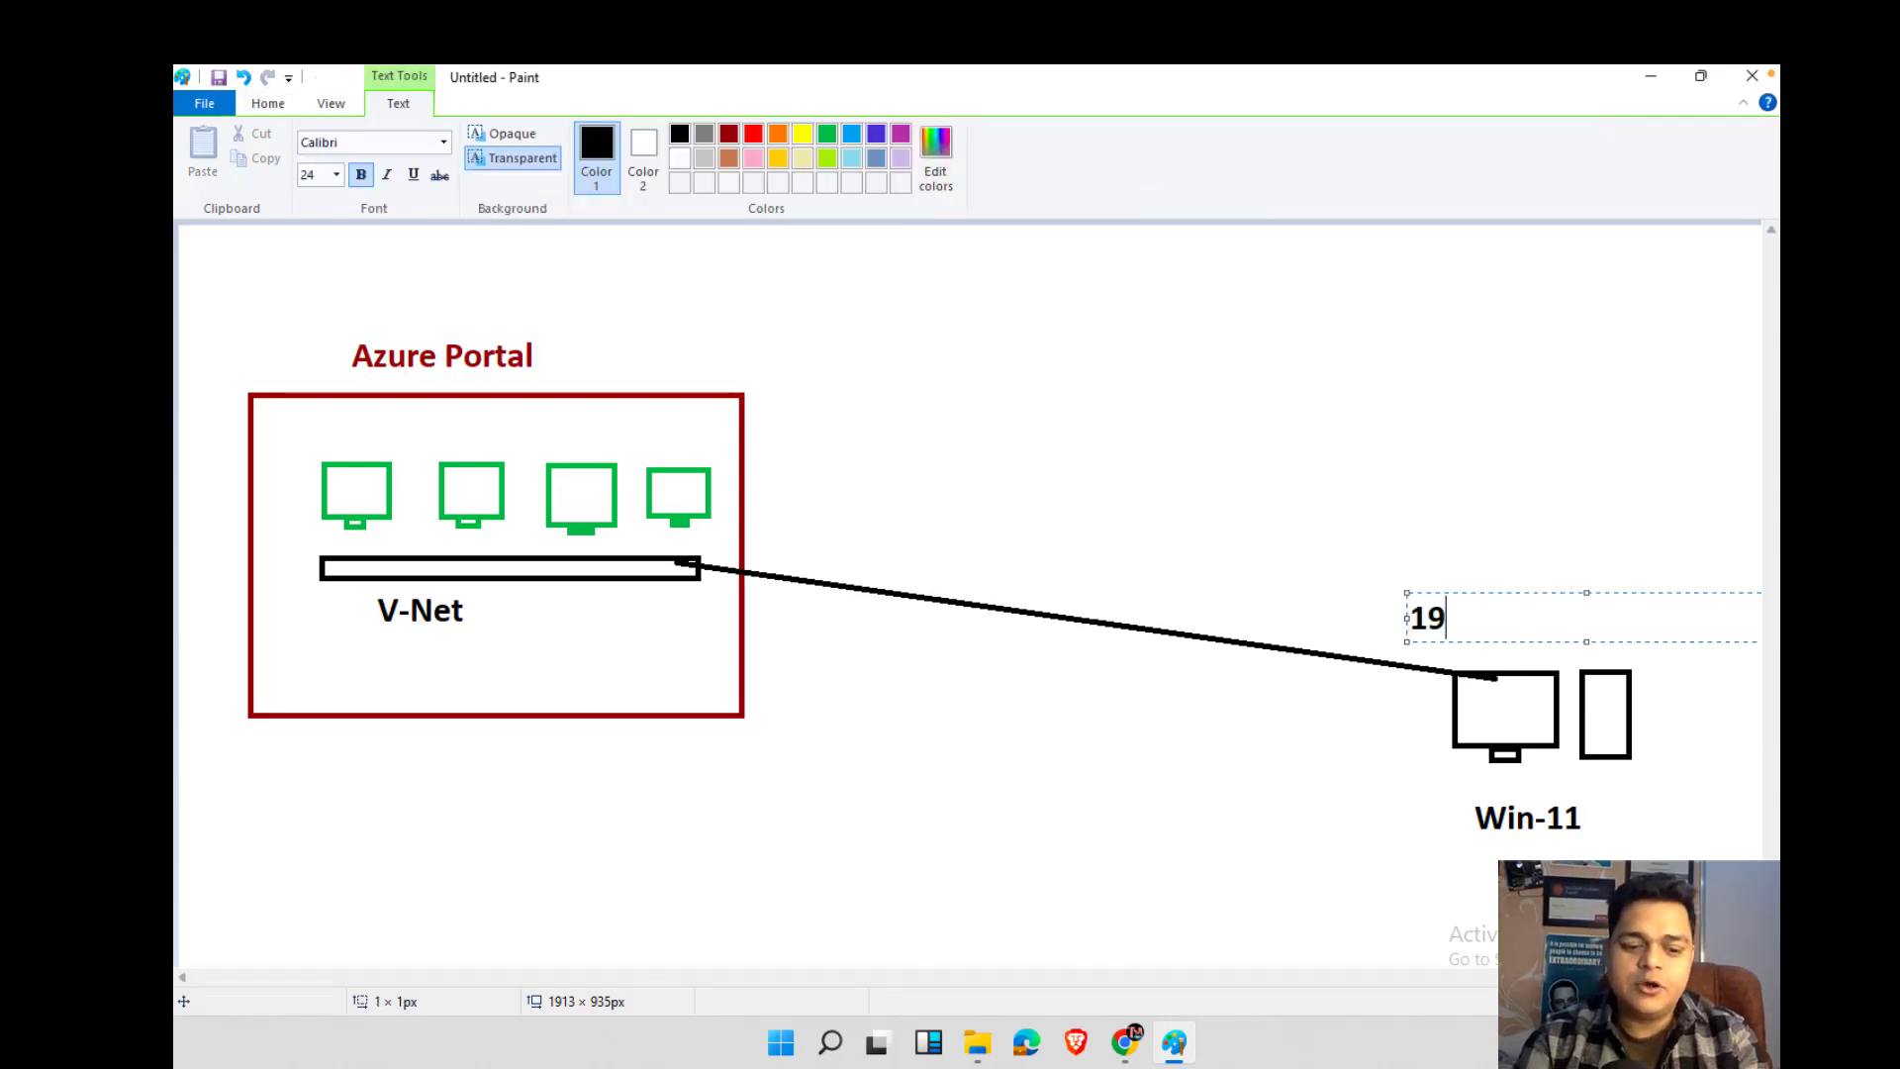
{"action": "type", "text": "2.168.1.11"}
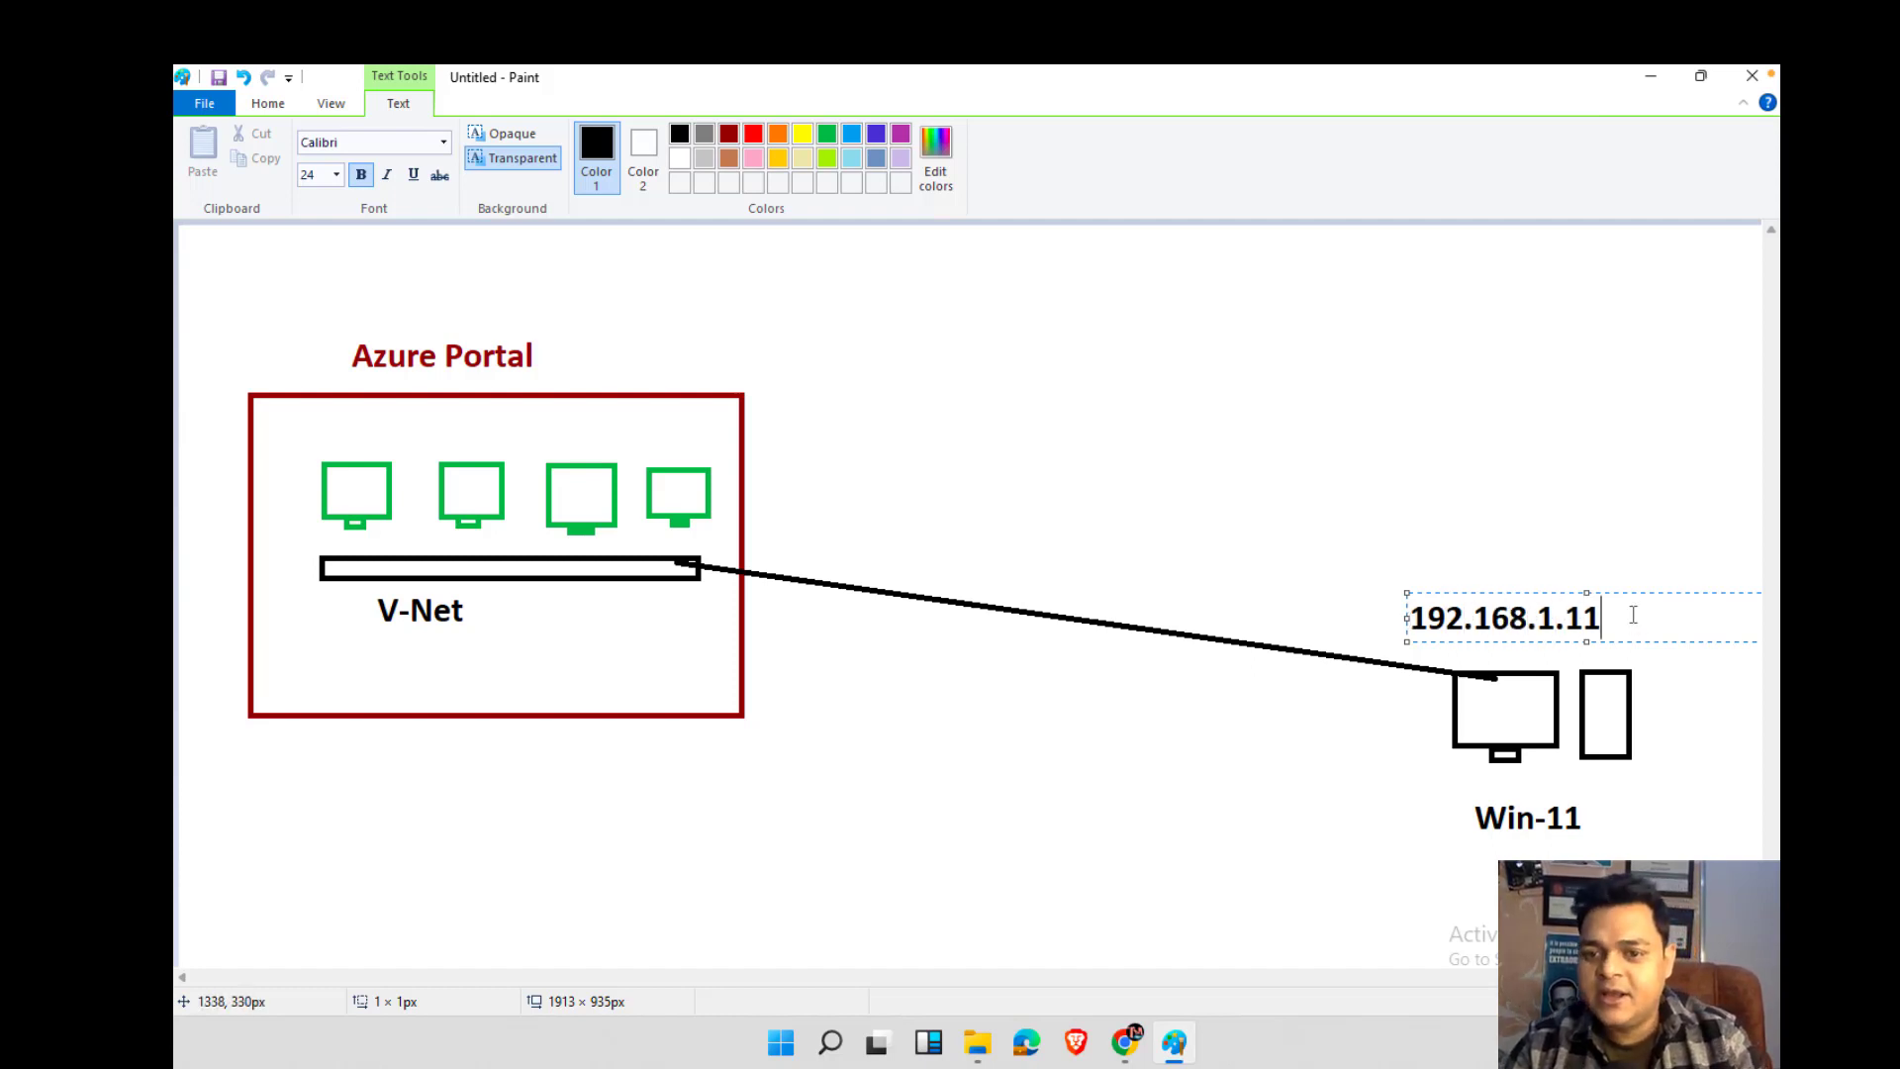
{"action": "left_click_drag", "start_coordinate": [1633, 615], "coordinate": [1260, 615]}
{"action": "left_click", "coordinate": [729, 133]}
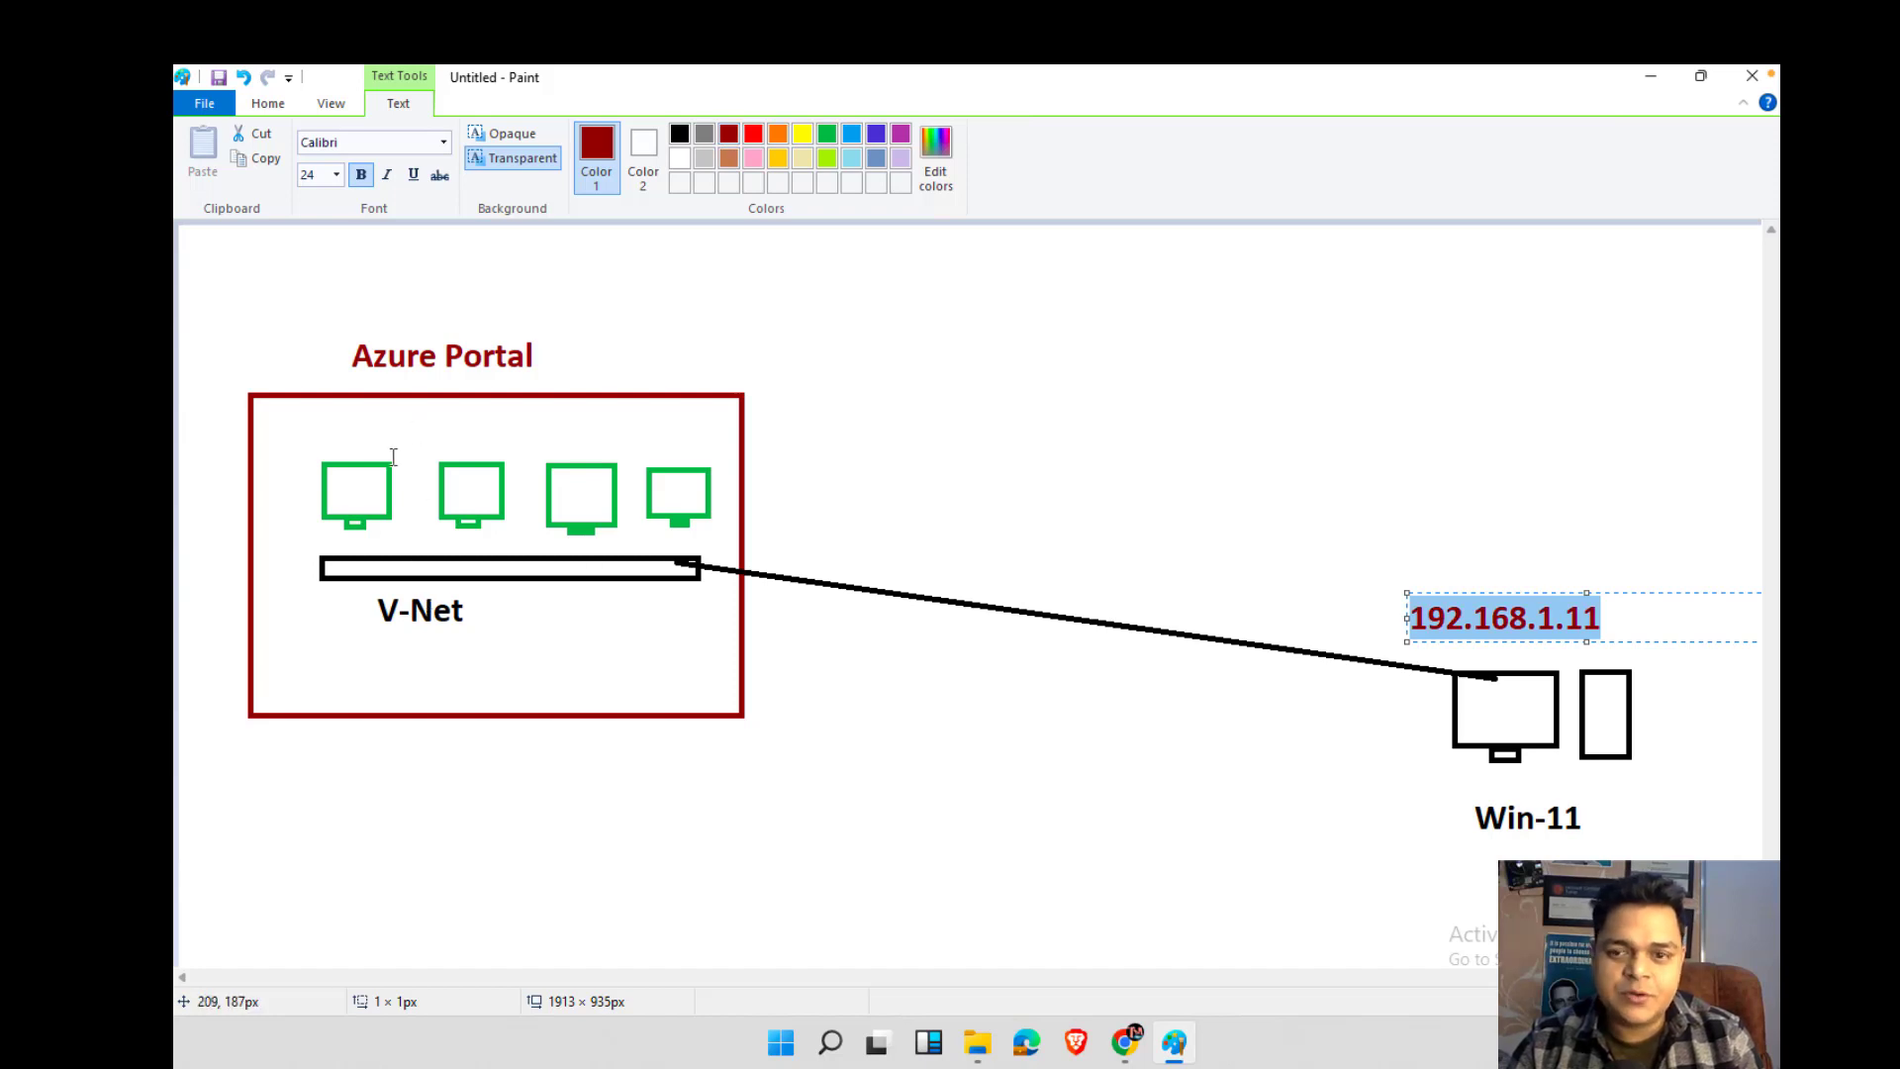
{"action": "left_click", "coordinate": [364, 444]}
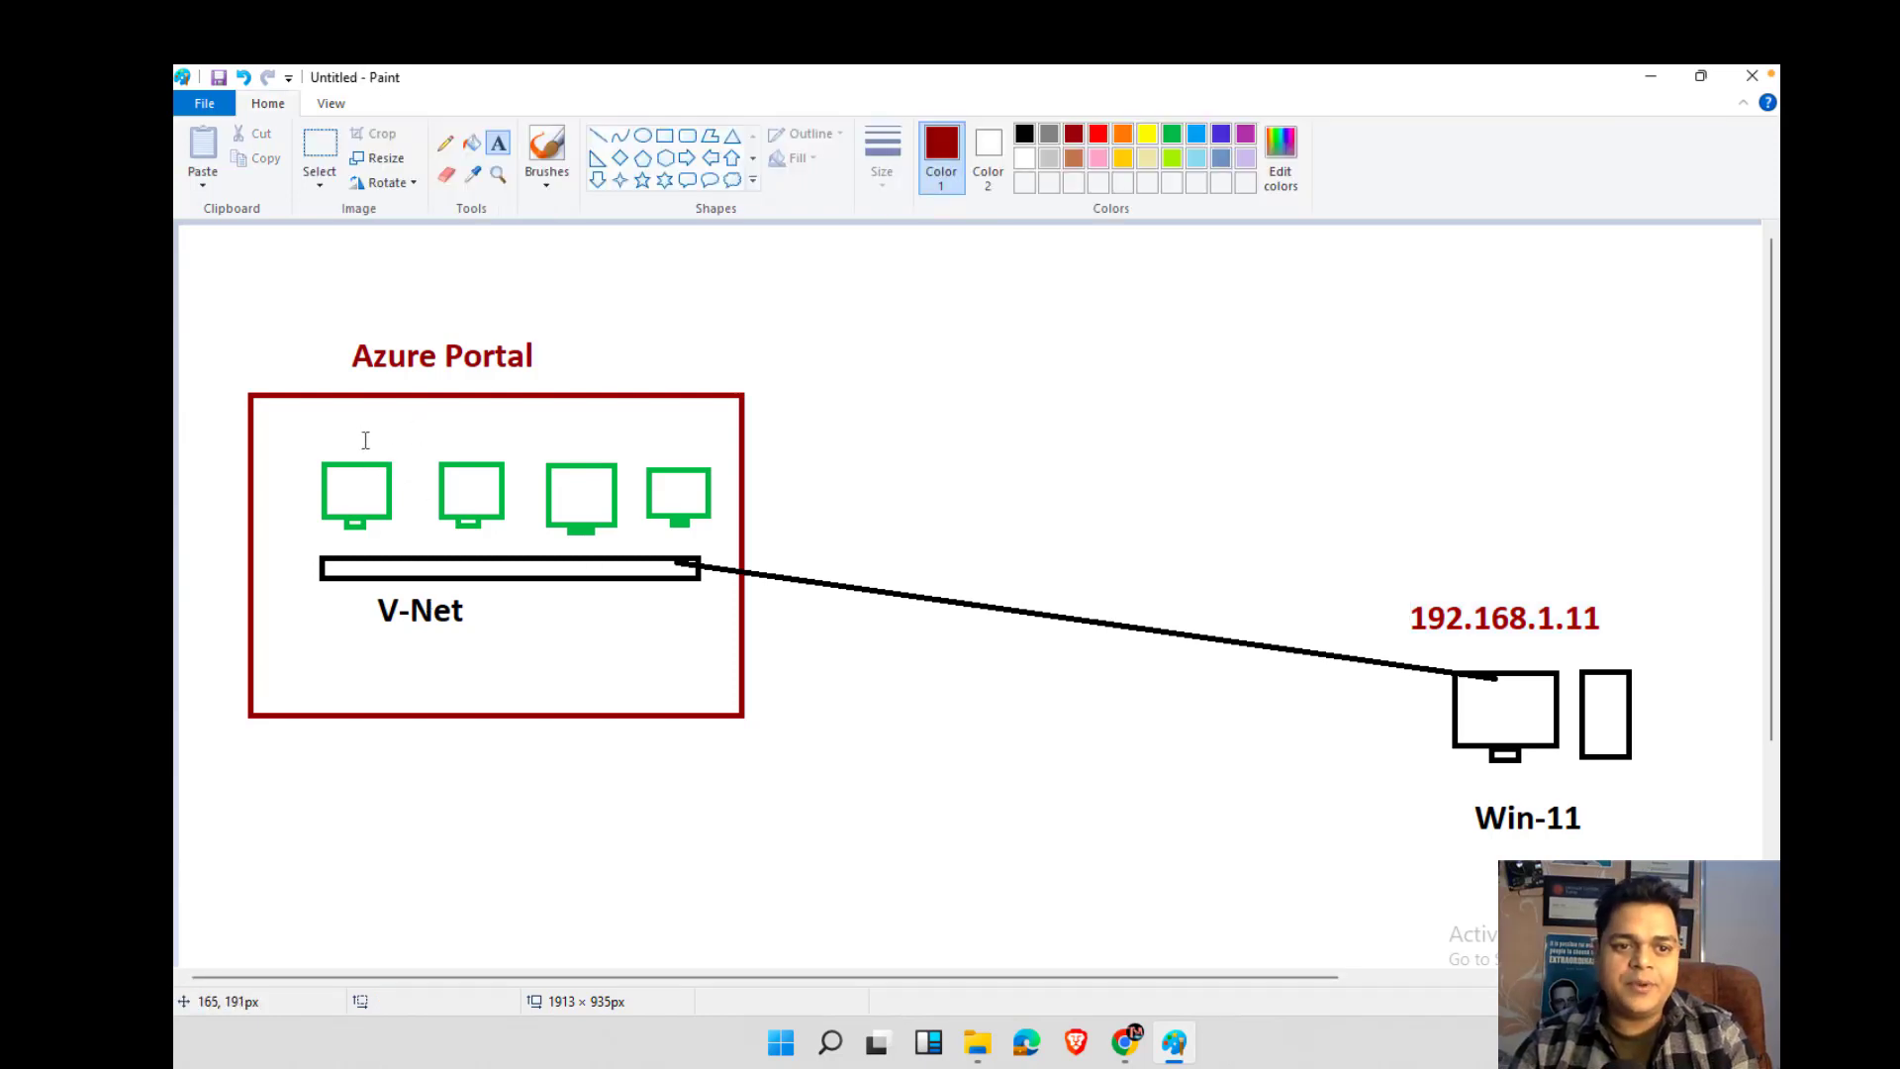
Step: Add the label 172.16.1.5 in indigo above the green monitors
{"action": "left_click", "coordinate": [366, 440]}
{"action": "type", "text": "172"}
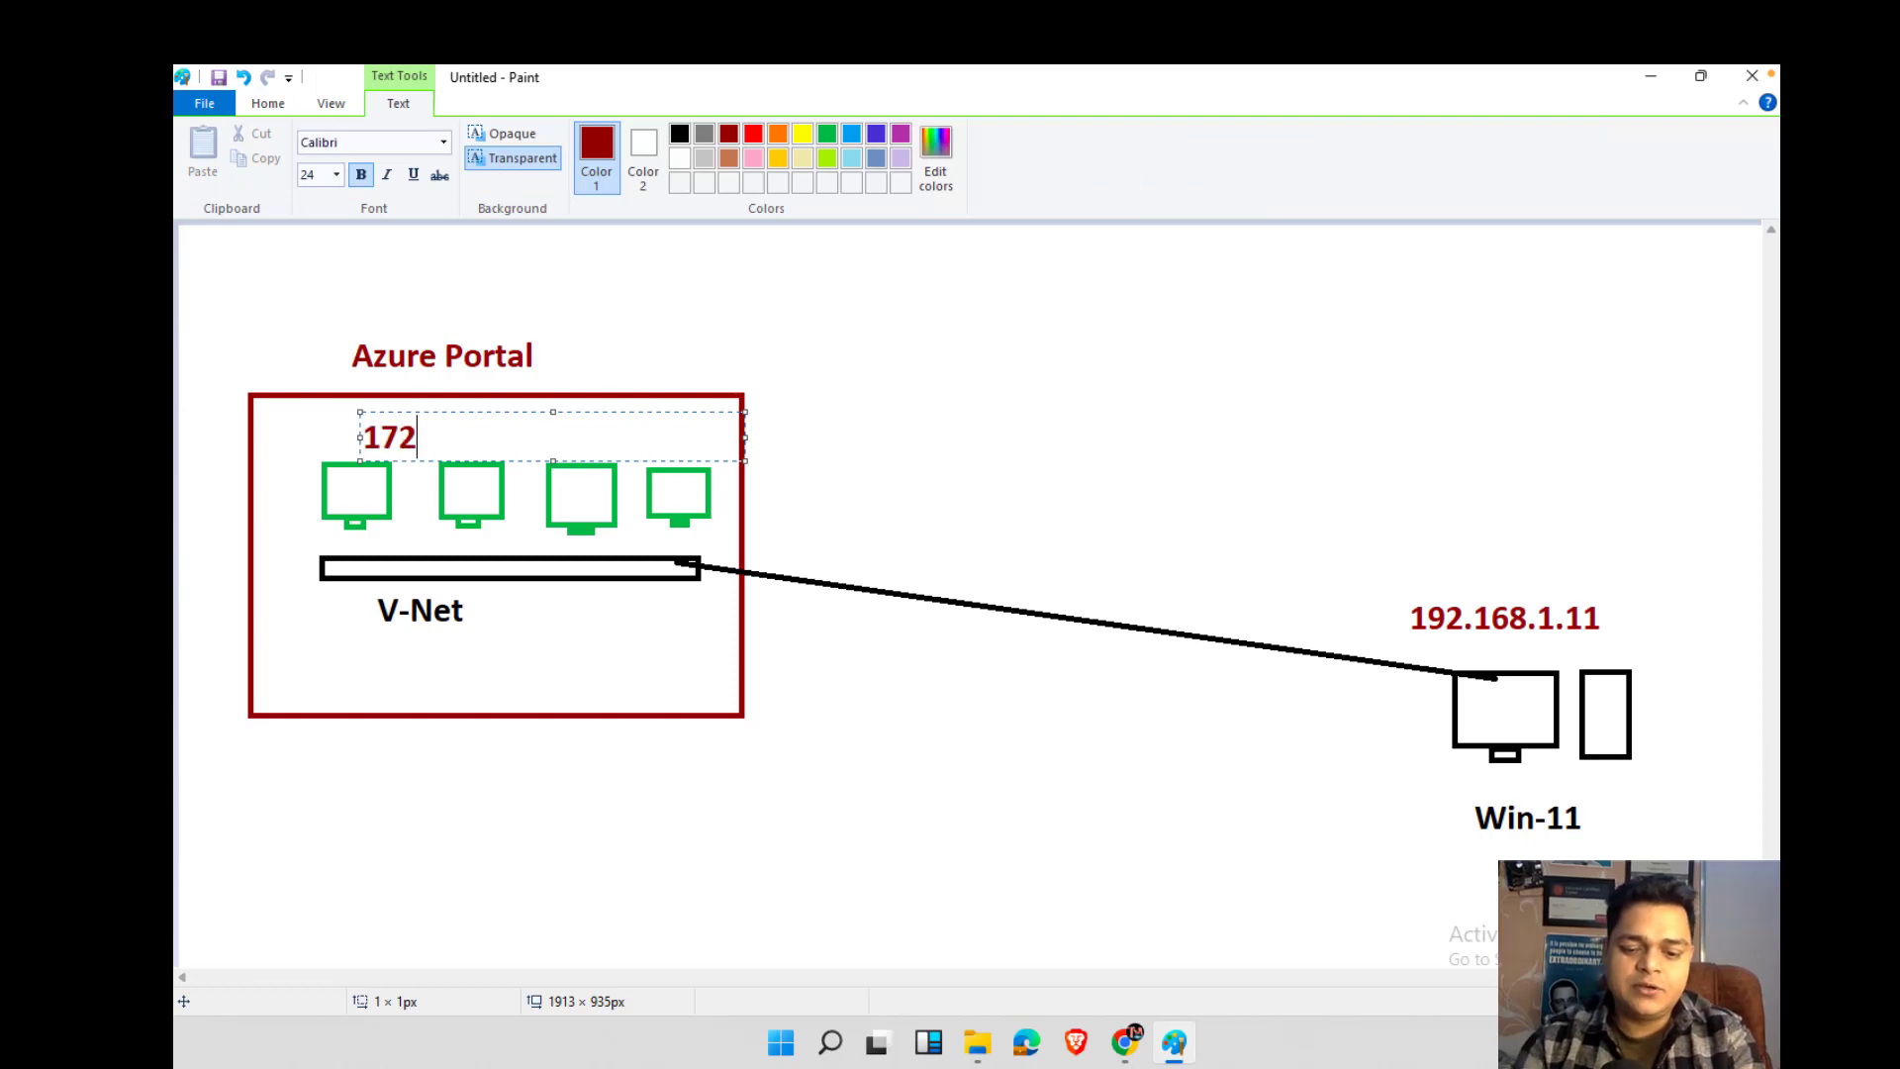
{"action": "type", "text": ".16.1."}
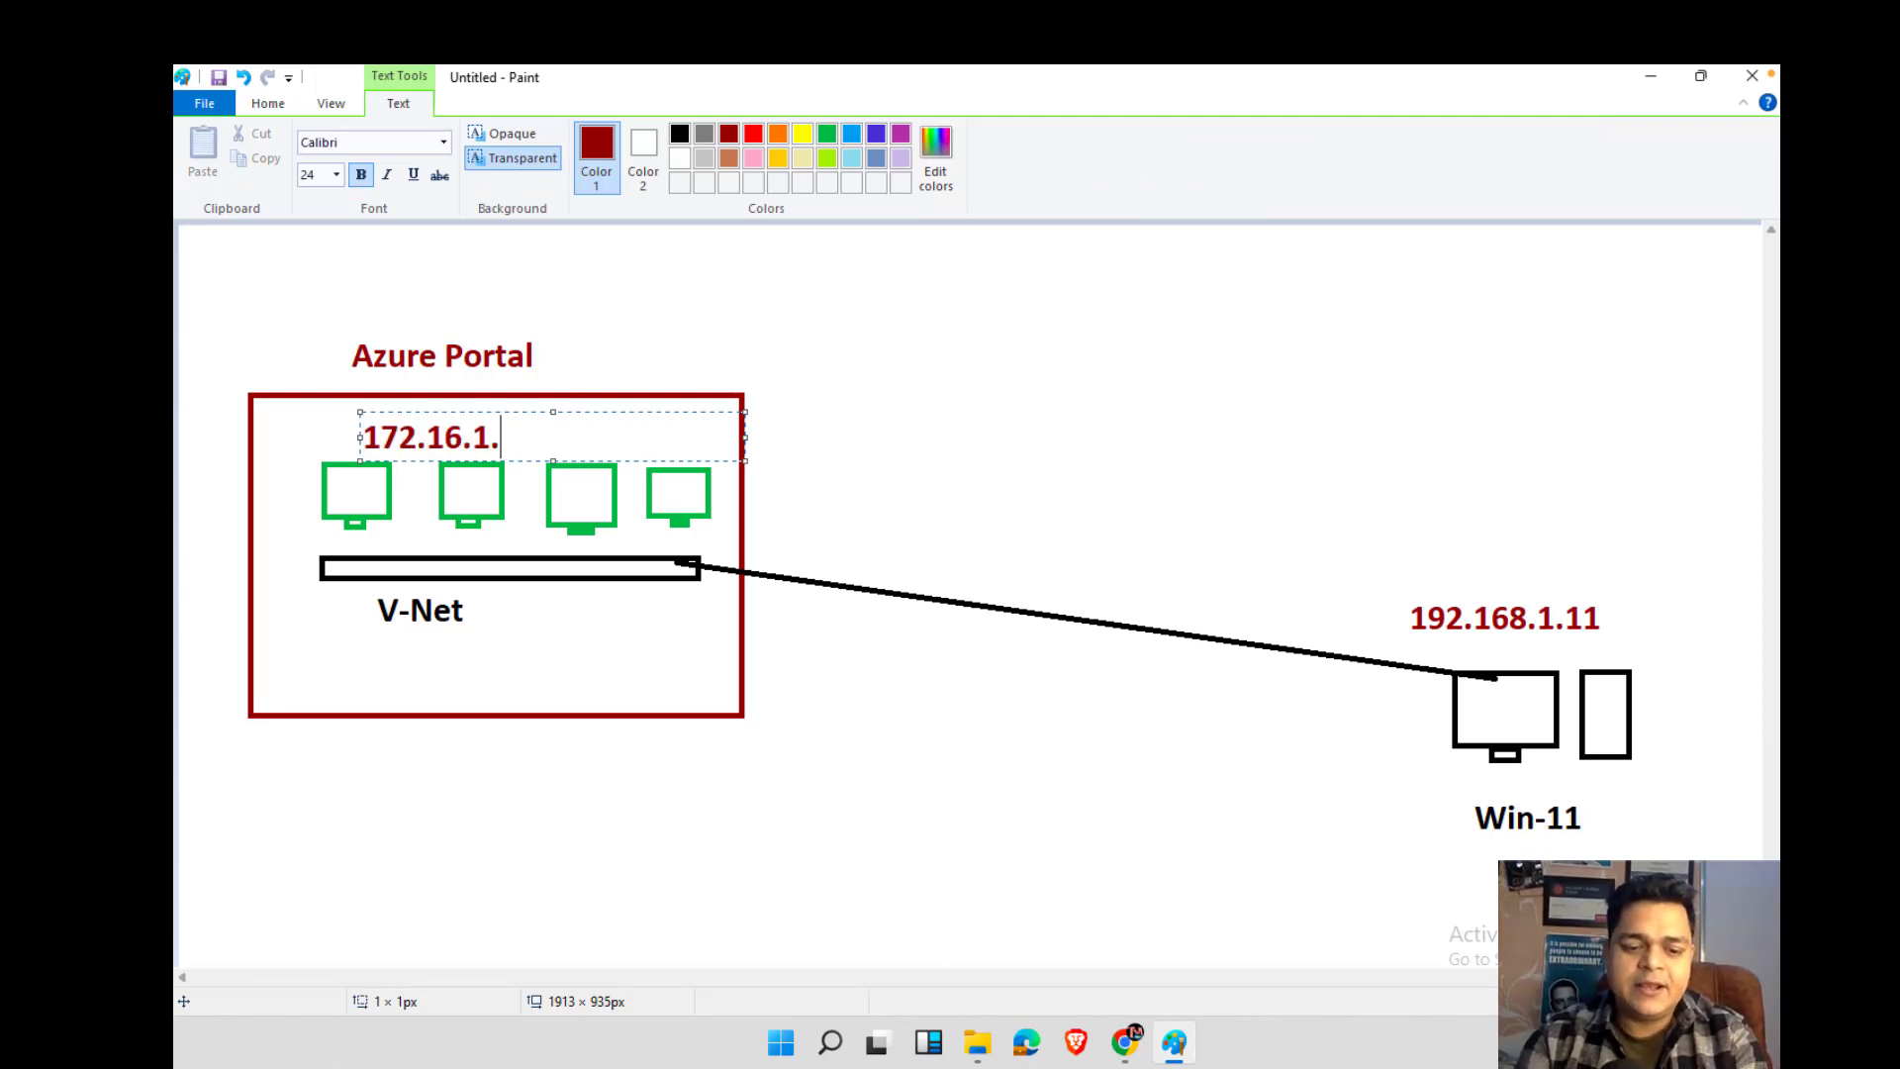
{"action": "type", "text": "5"}
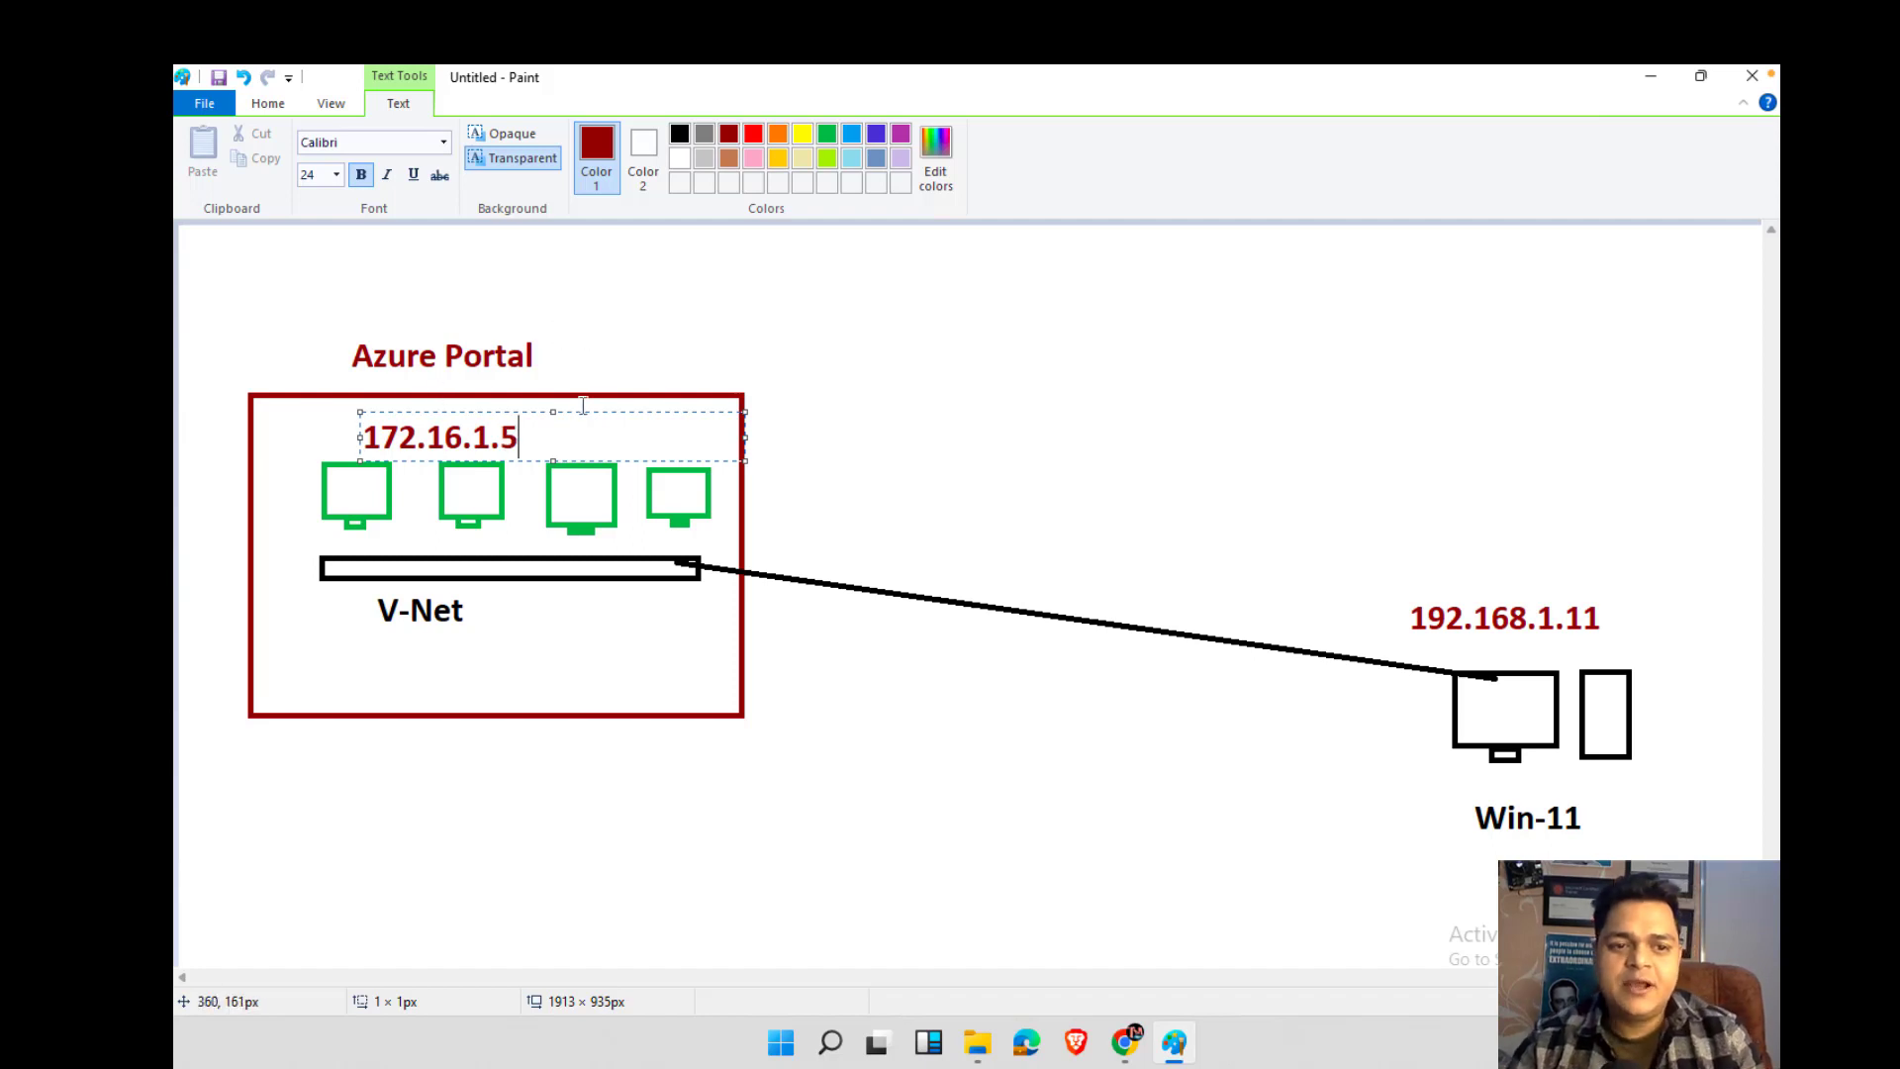
{"action": "left_click_drag", "start_coordinate": [520, 436], "coordinate": [278, 416]}
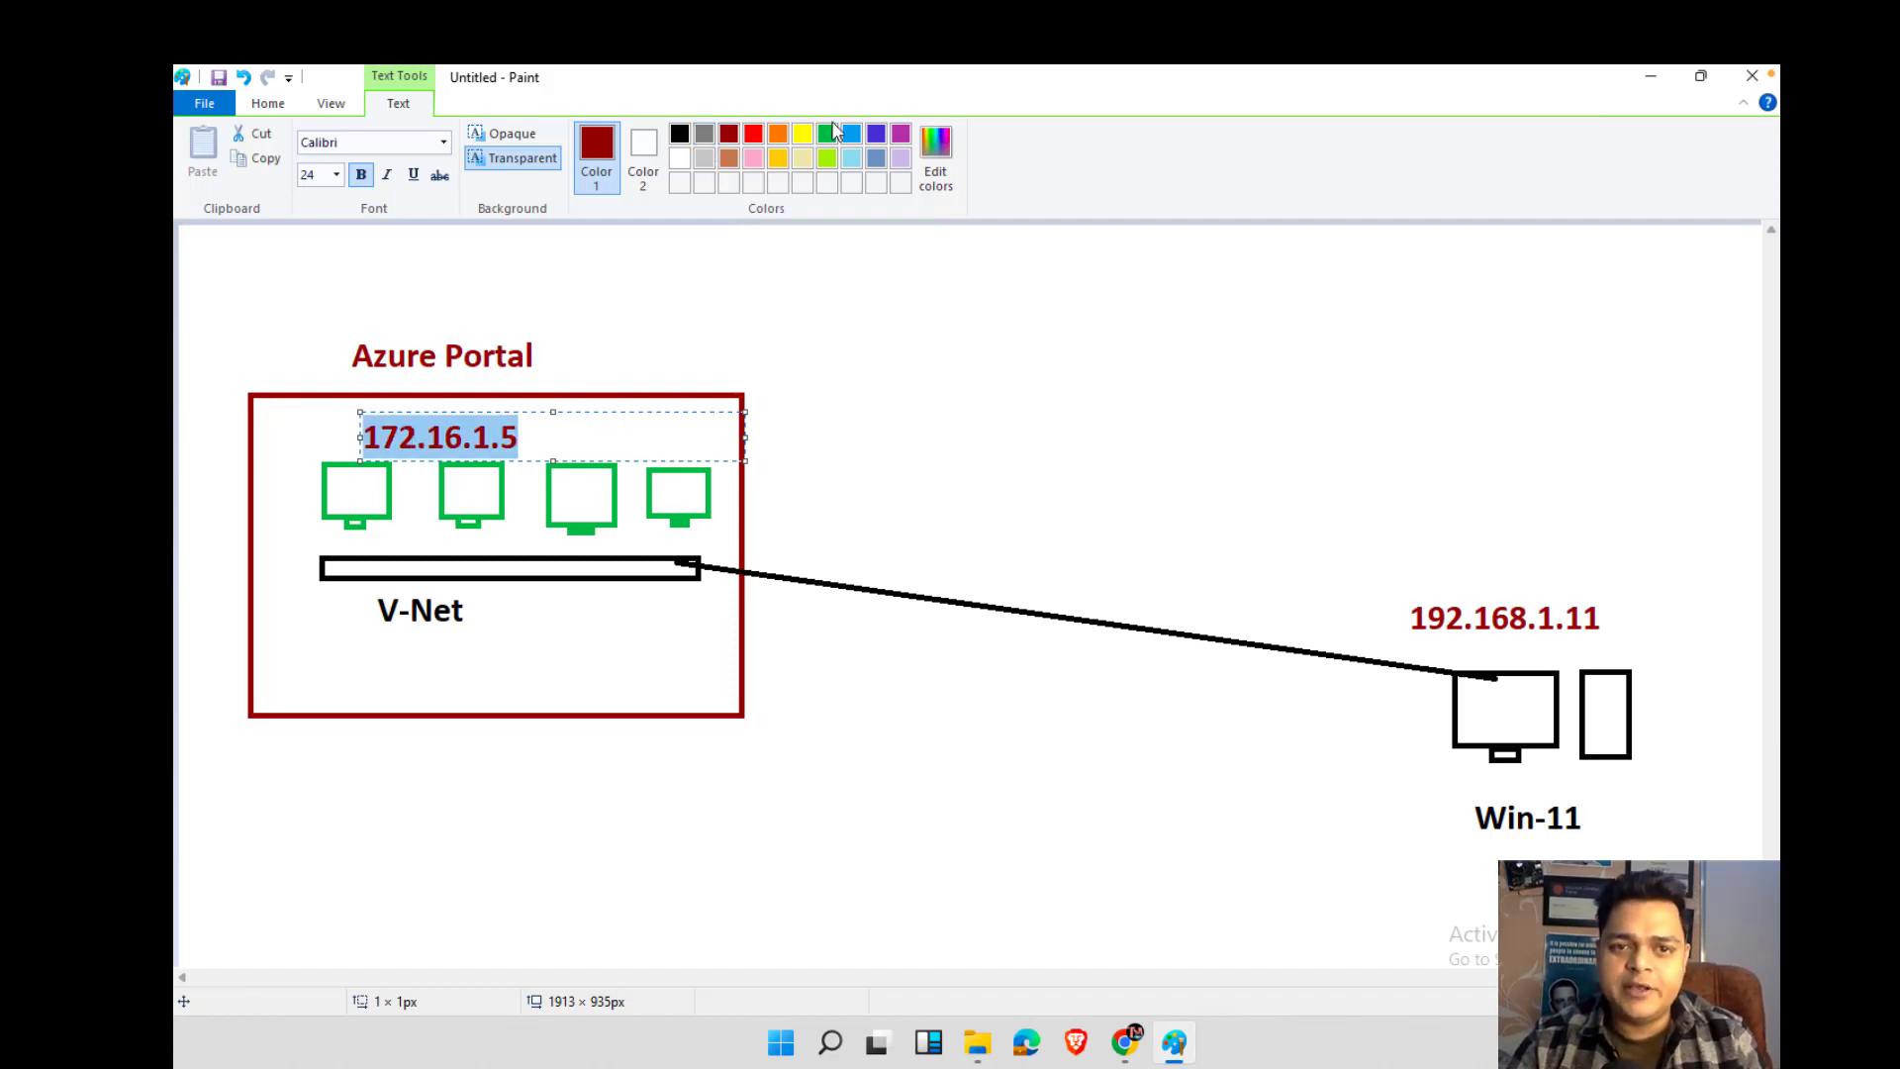
{"action": "left_click", "coordinate": [827, 135]}
{"action": "left_click", "coordinate": [876, 133]}
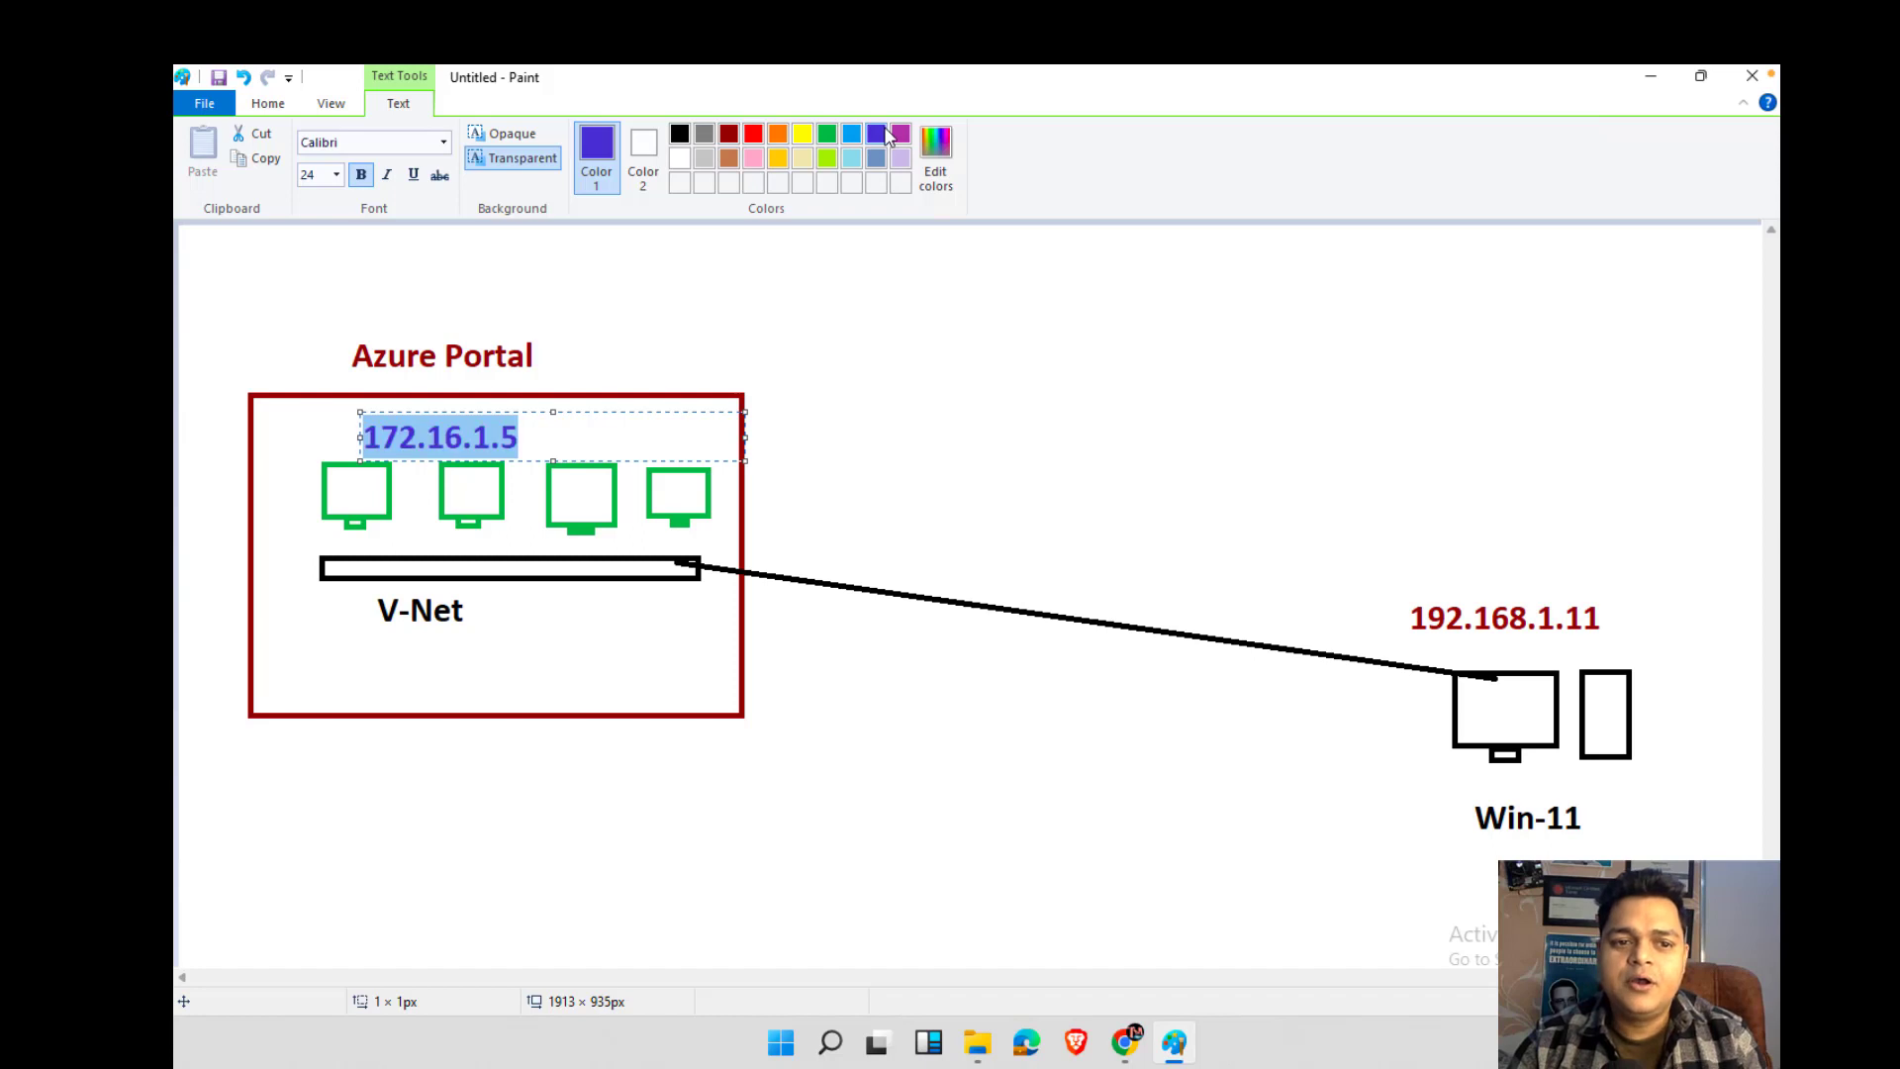
{"action": "left_click", "coordinate": [973, 393]}
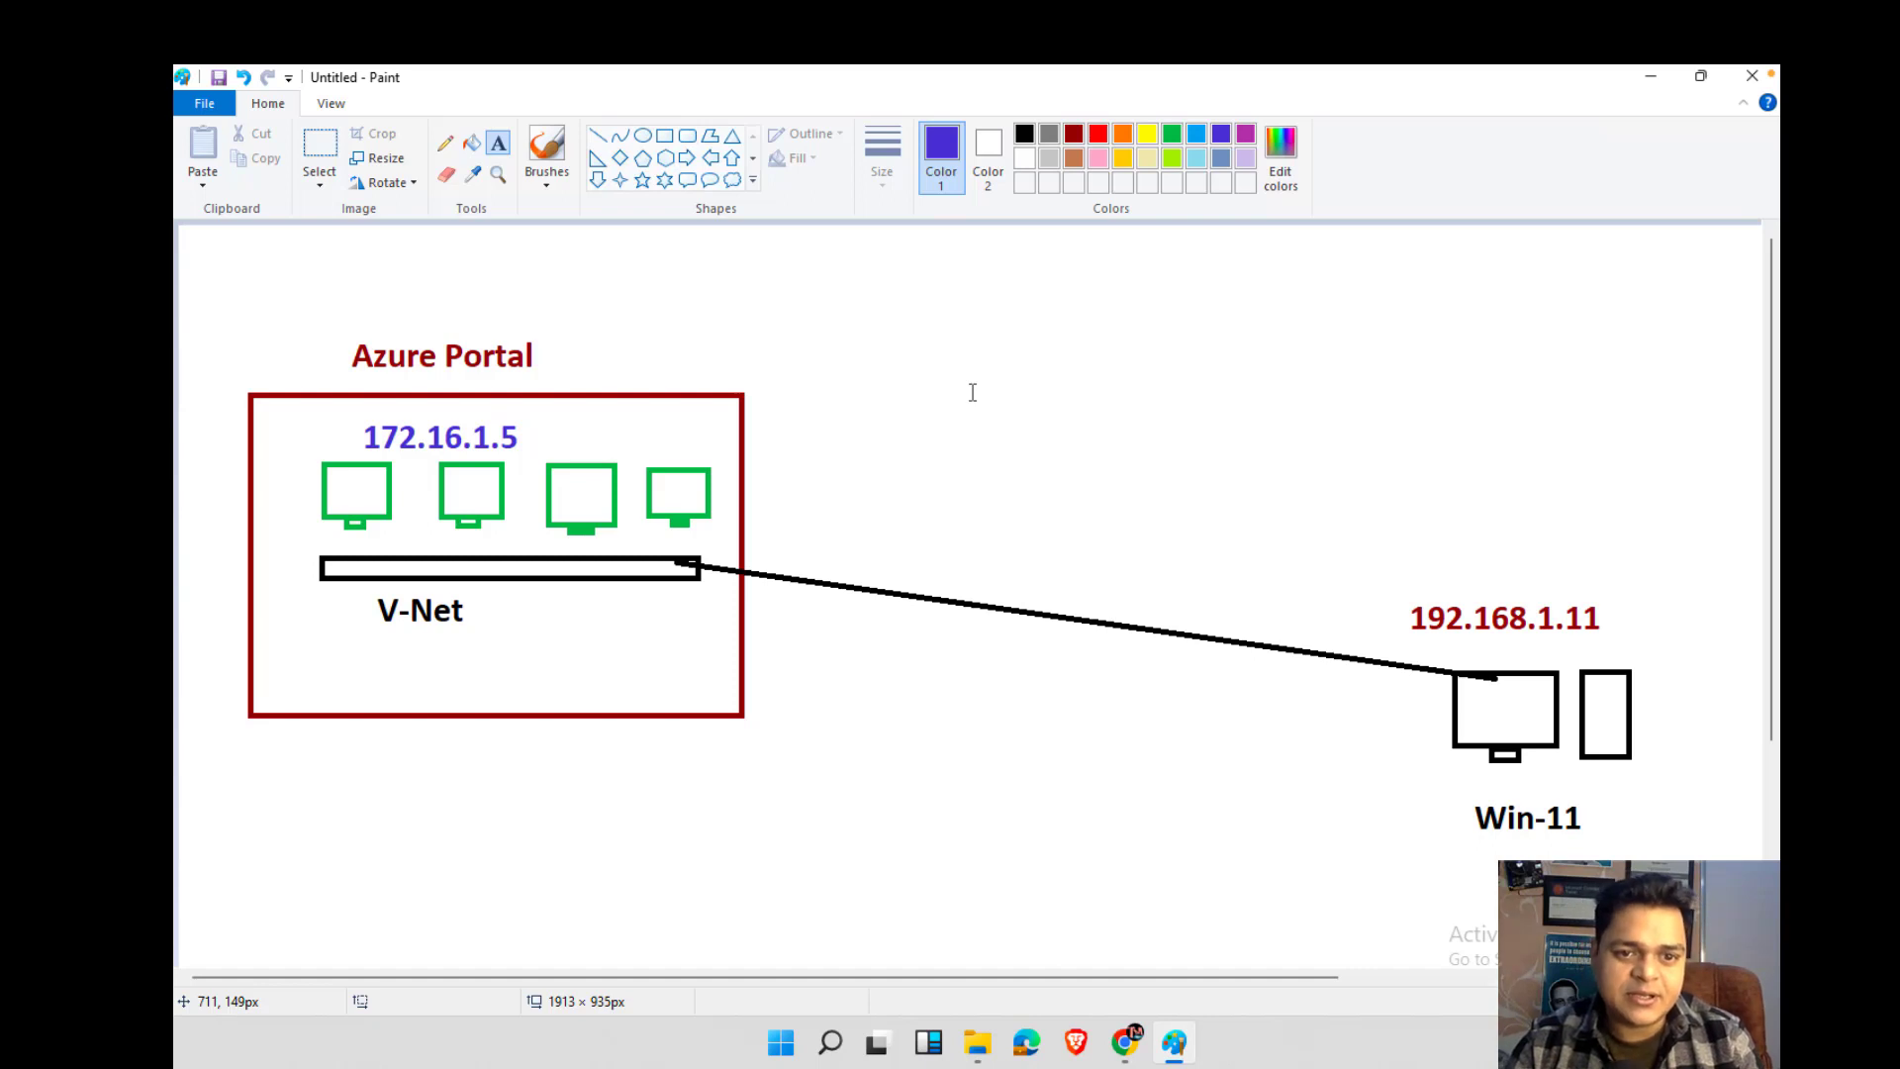
Step: Label the connecting line 'VPN' and bring up the Azure portal in Chrome
{"action": "left_click", "coordinate": [993, 562]}
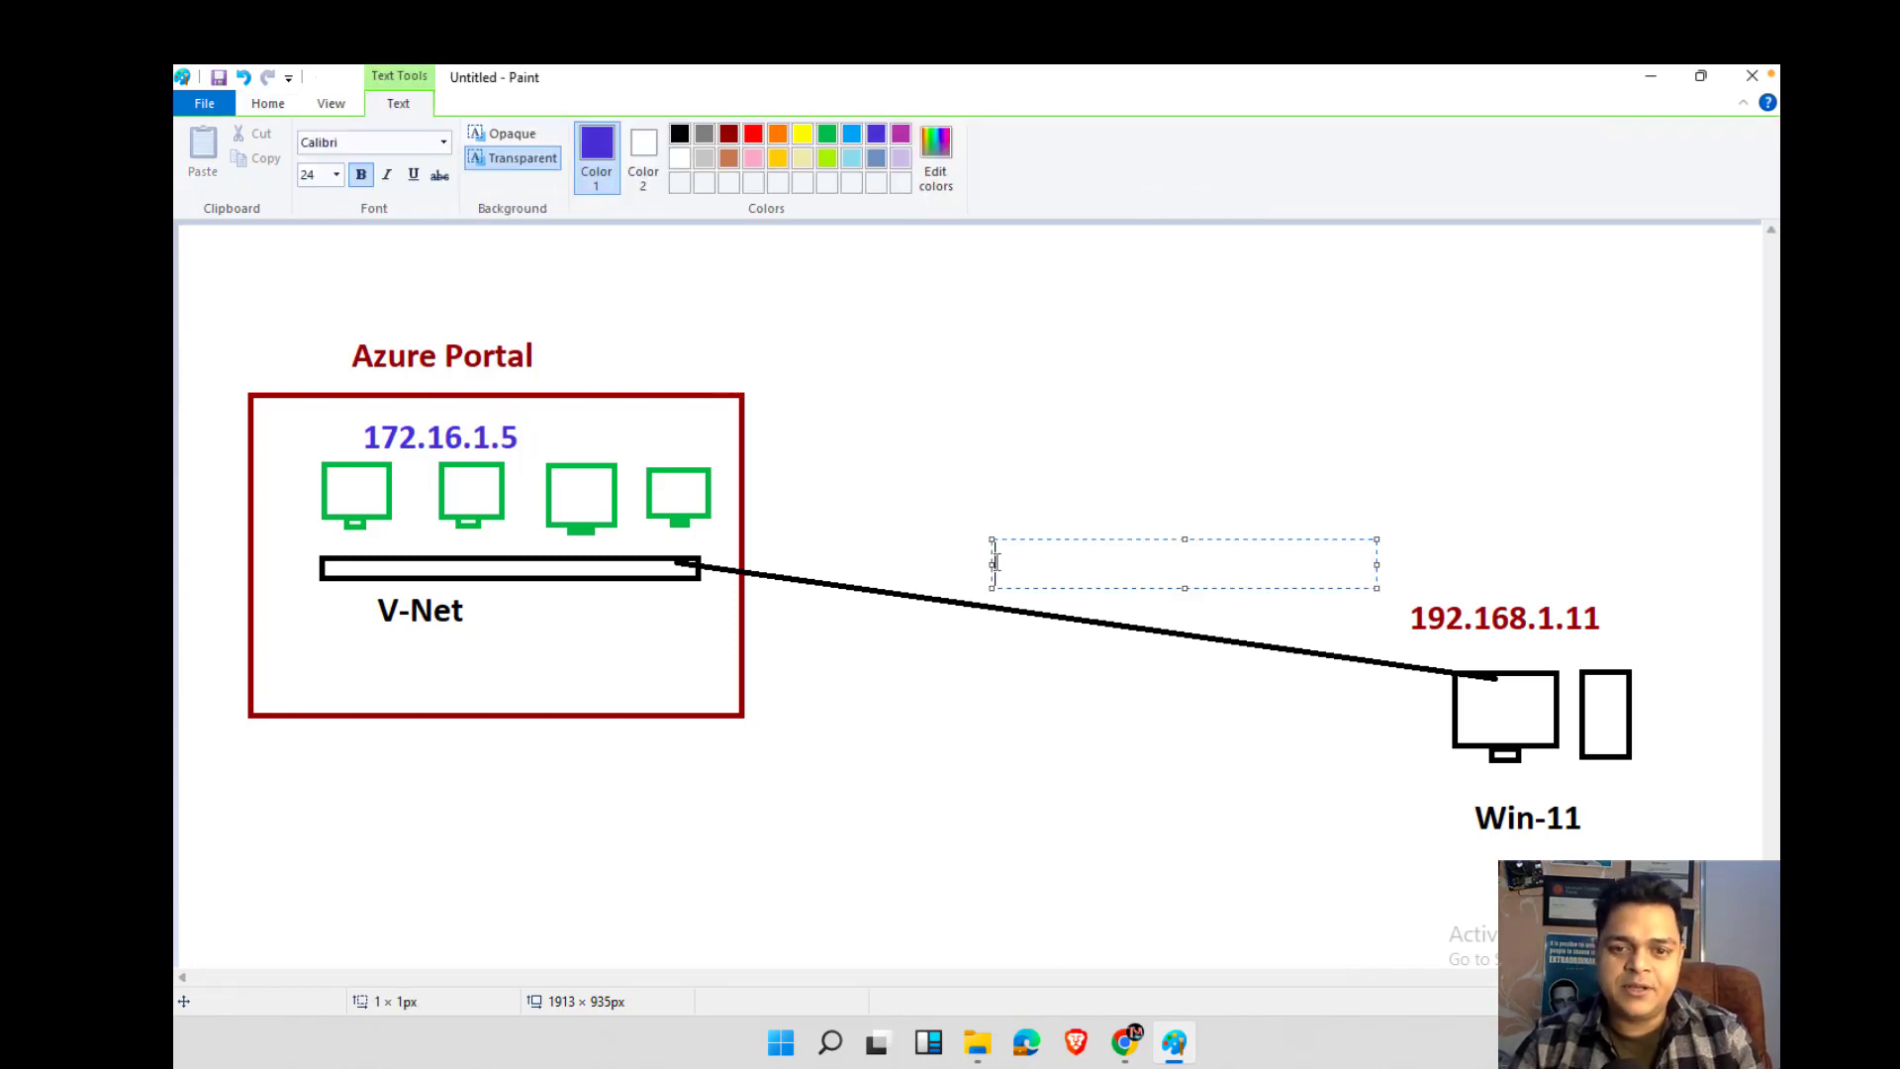
{"action": "type", "text": "VPB"}
{"action": "key", "text": "BackSpace"}
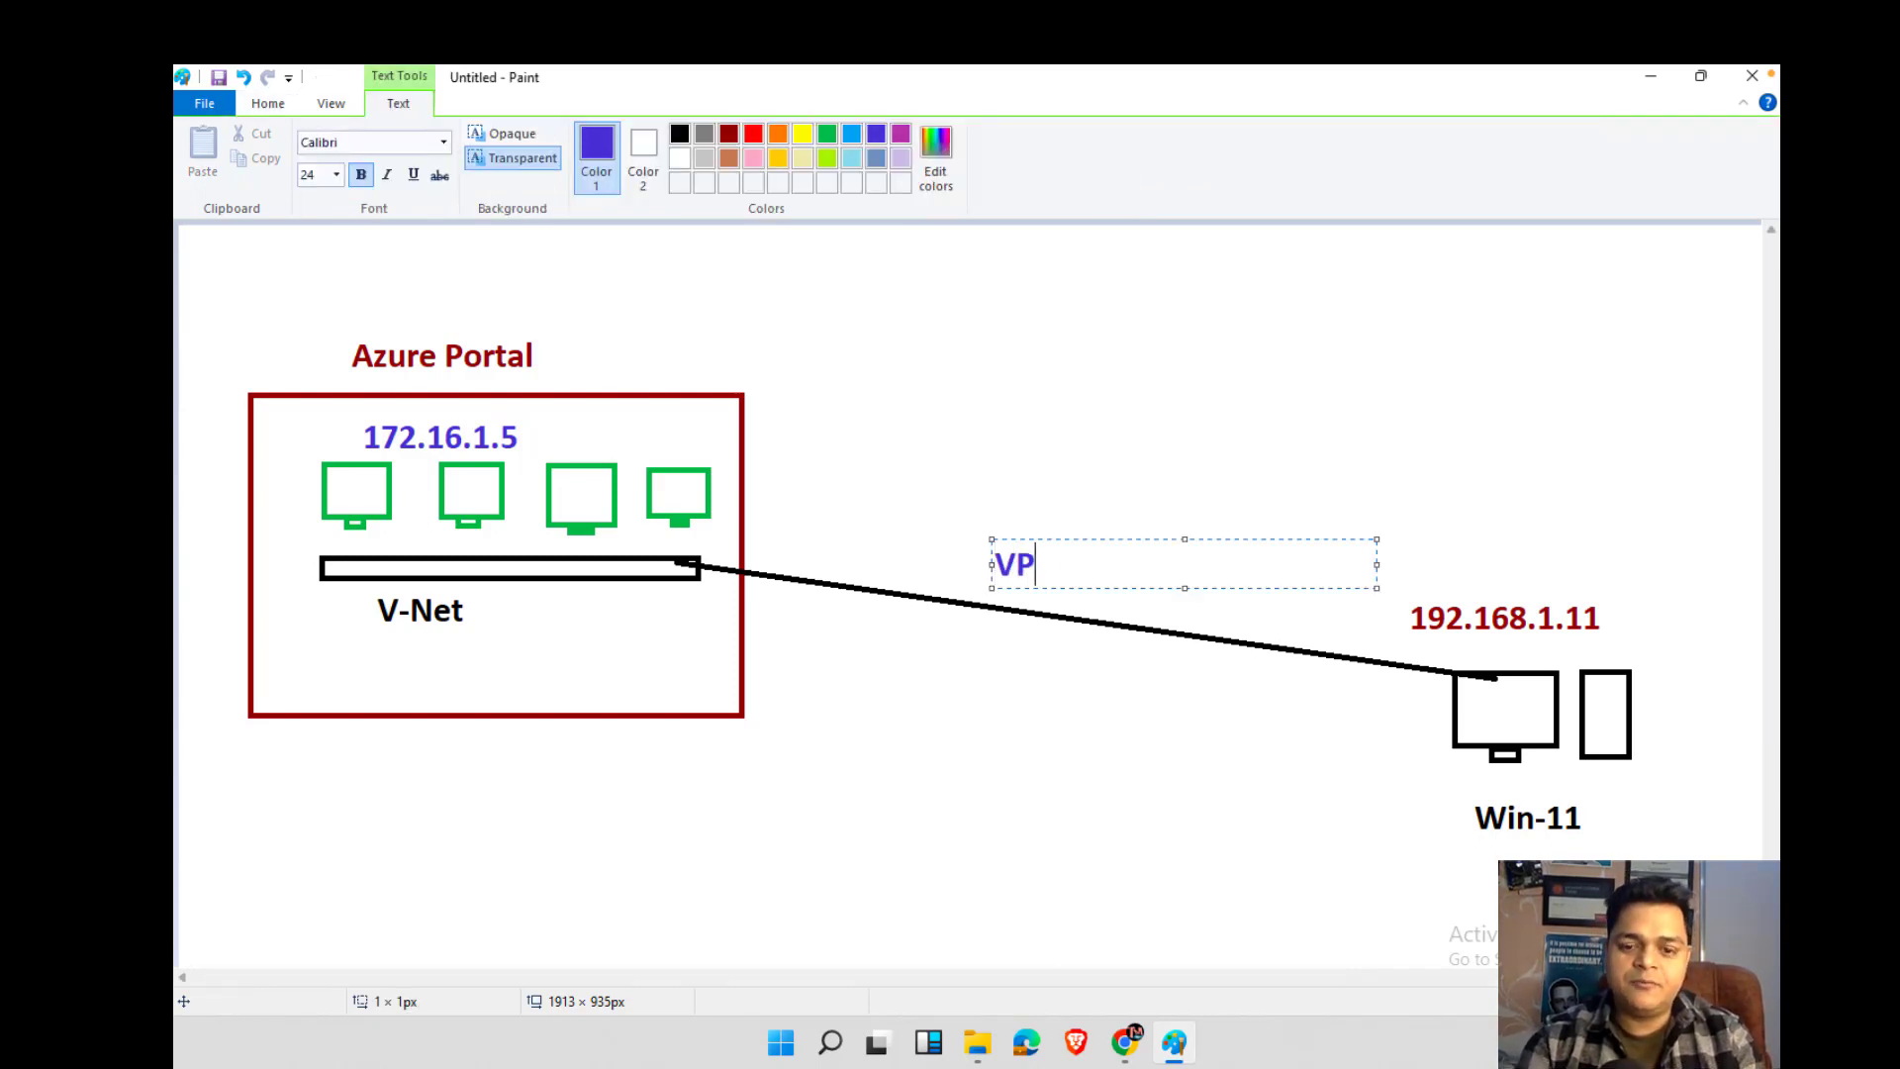
{"action": "type", "text": "N"}
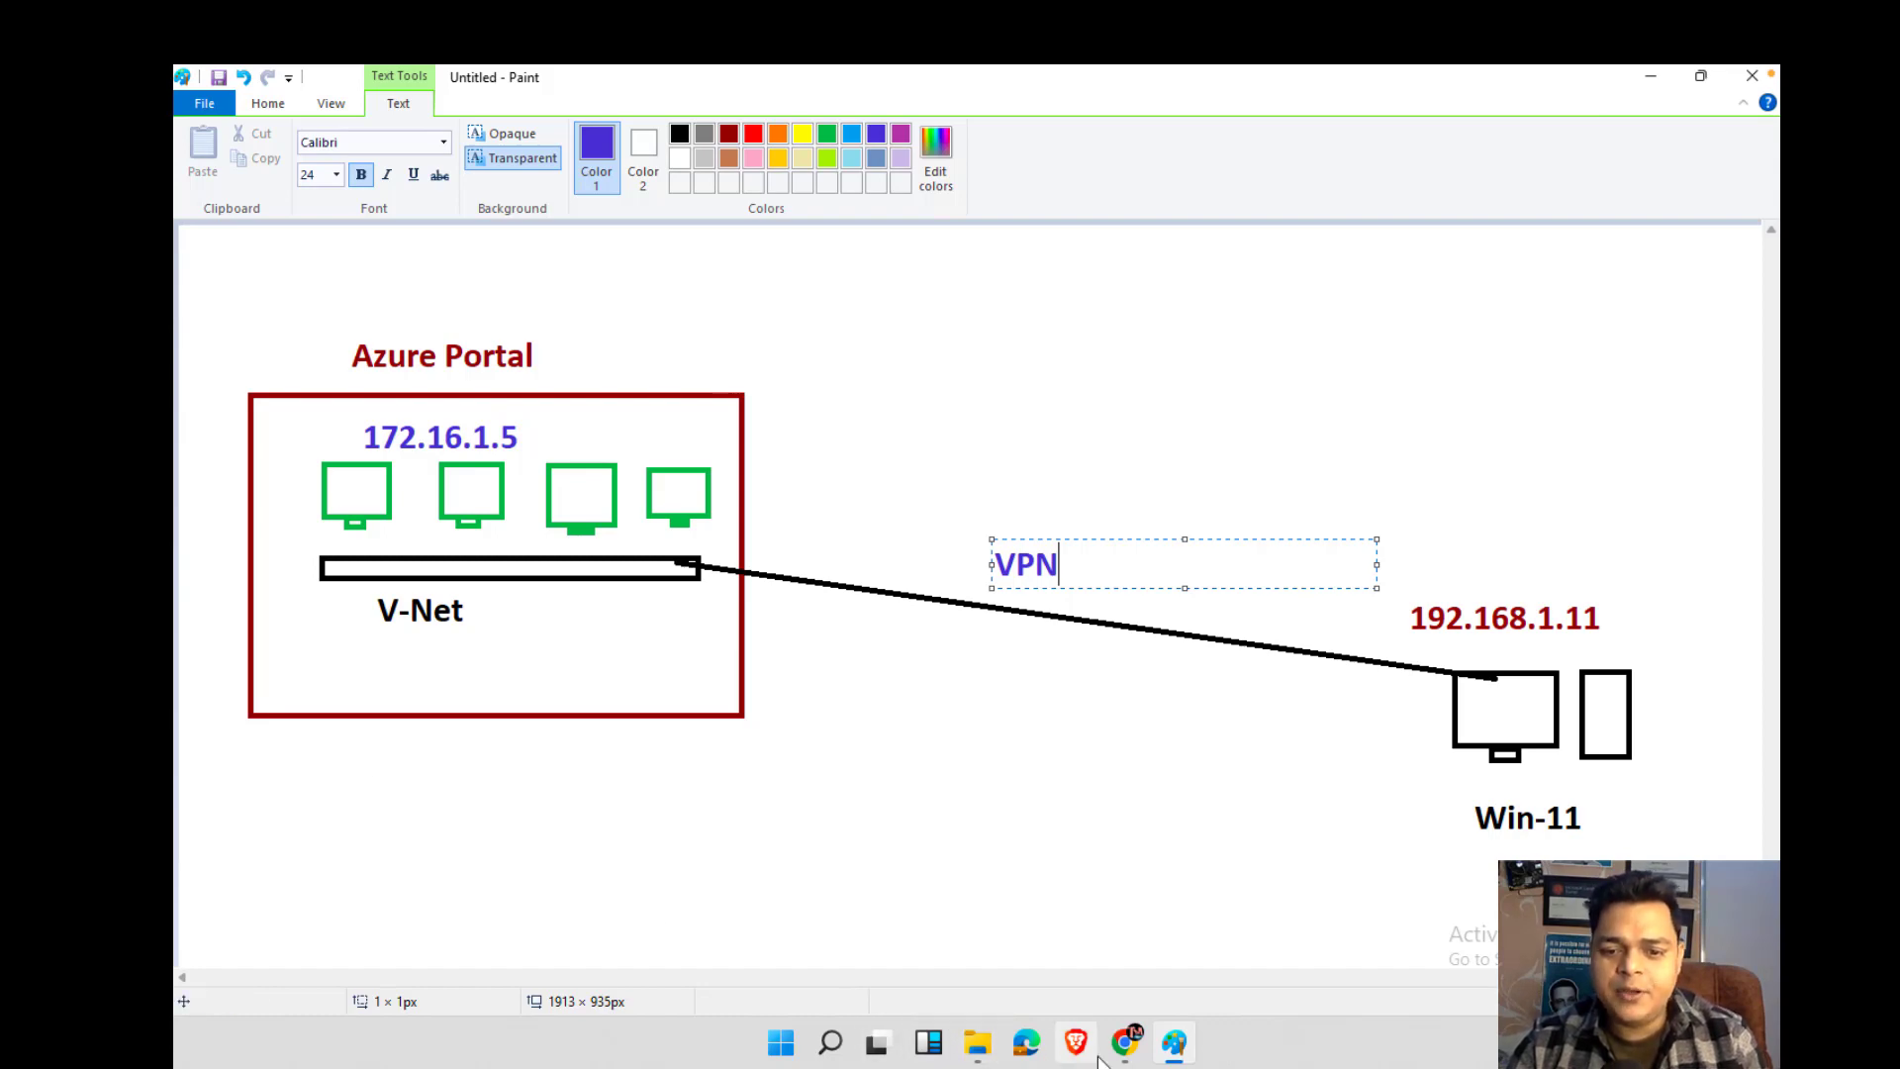
{"action": "left_click", "coordinate": [1143, 1047]}
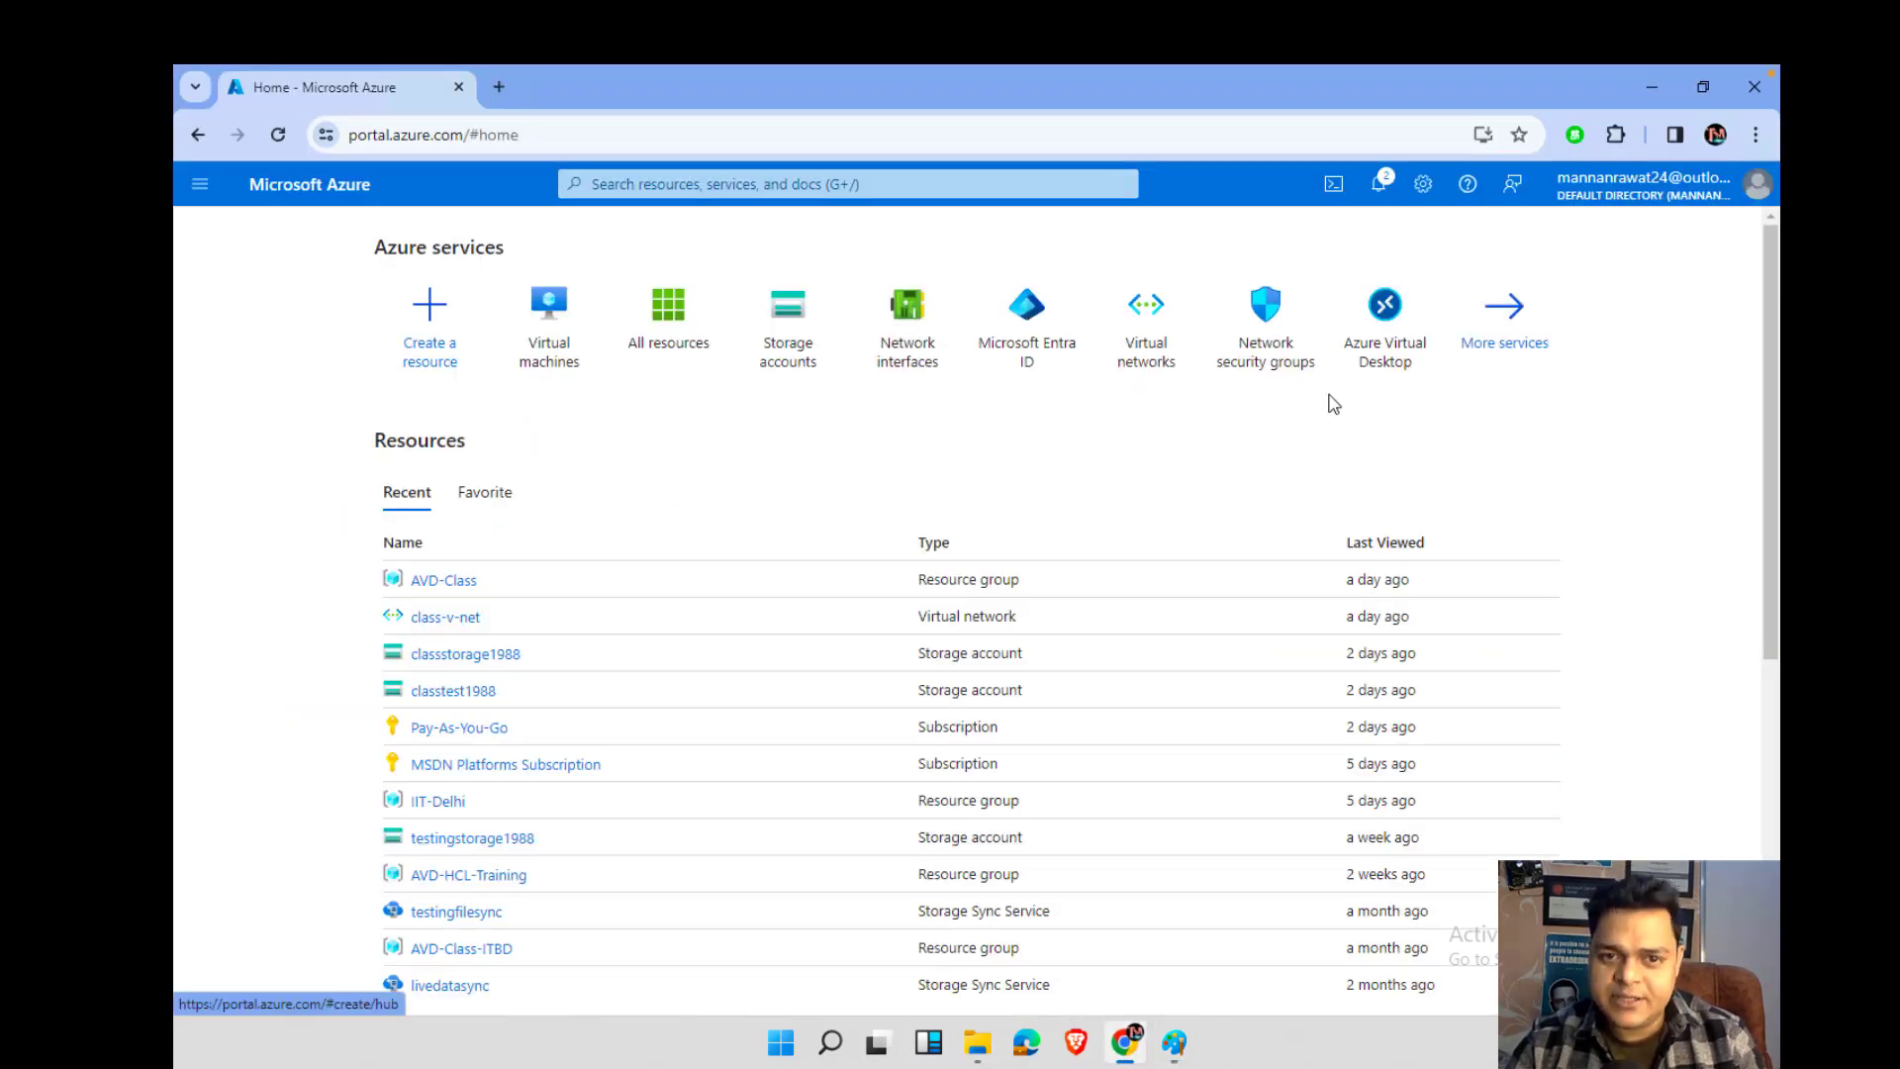
Step: Start creating a virtual network from All services > Networking
{"action": "left_click", "coordinate": [1500, 342]}
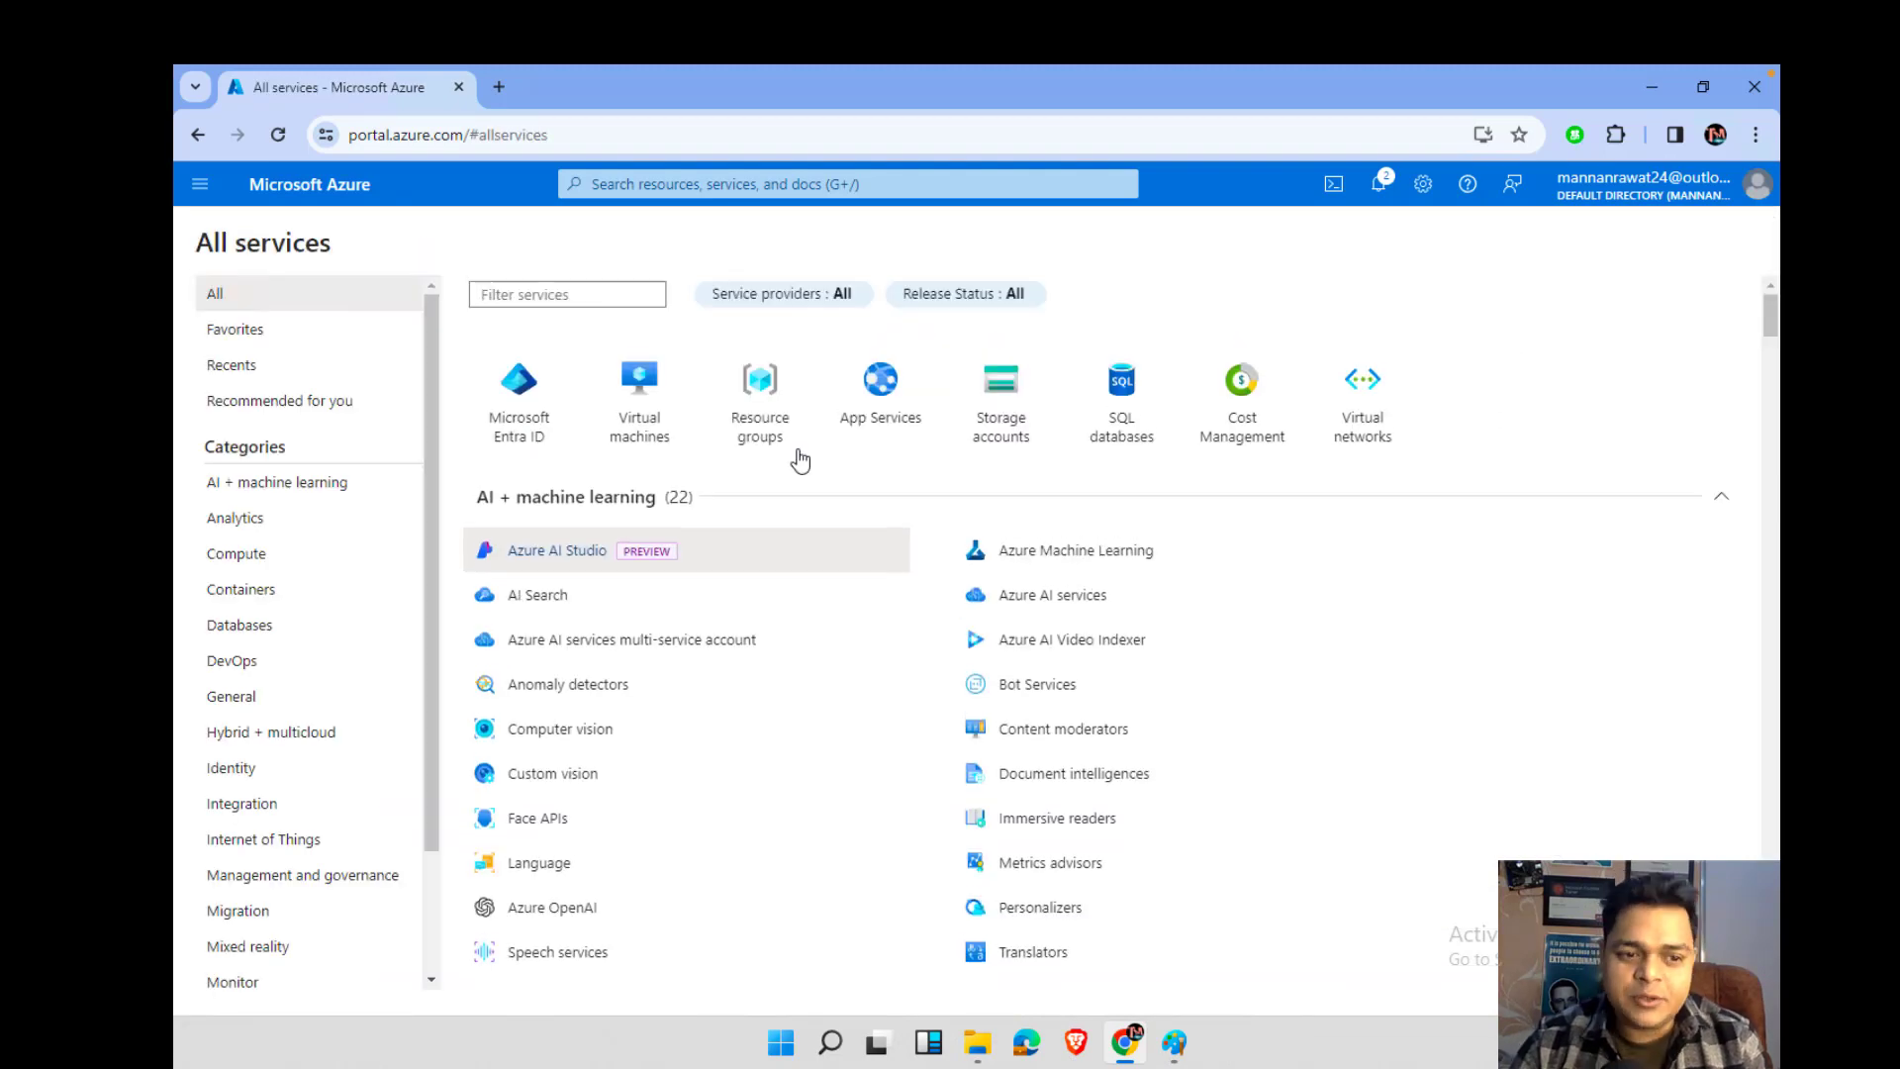
{"action": "scroll", "coordinate": [232, 757], "scroll_direction": "down", "scroll_amount": 3}
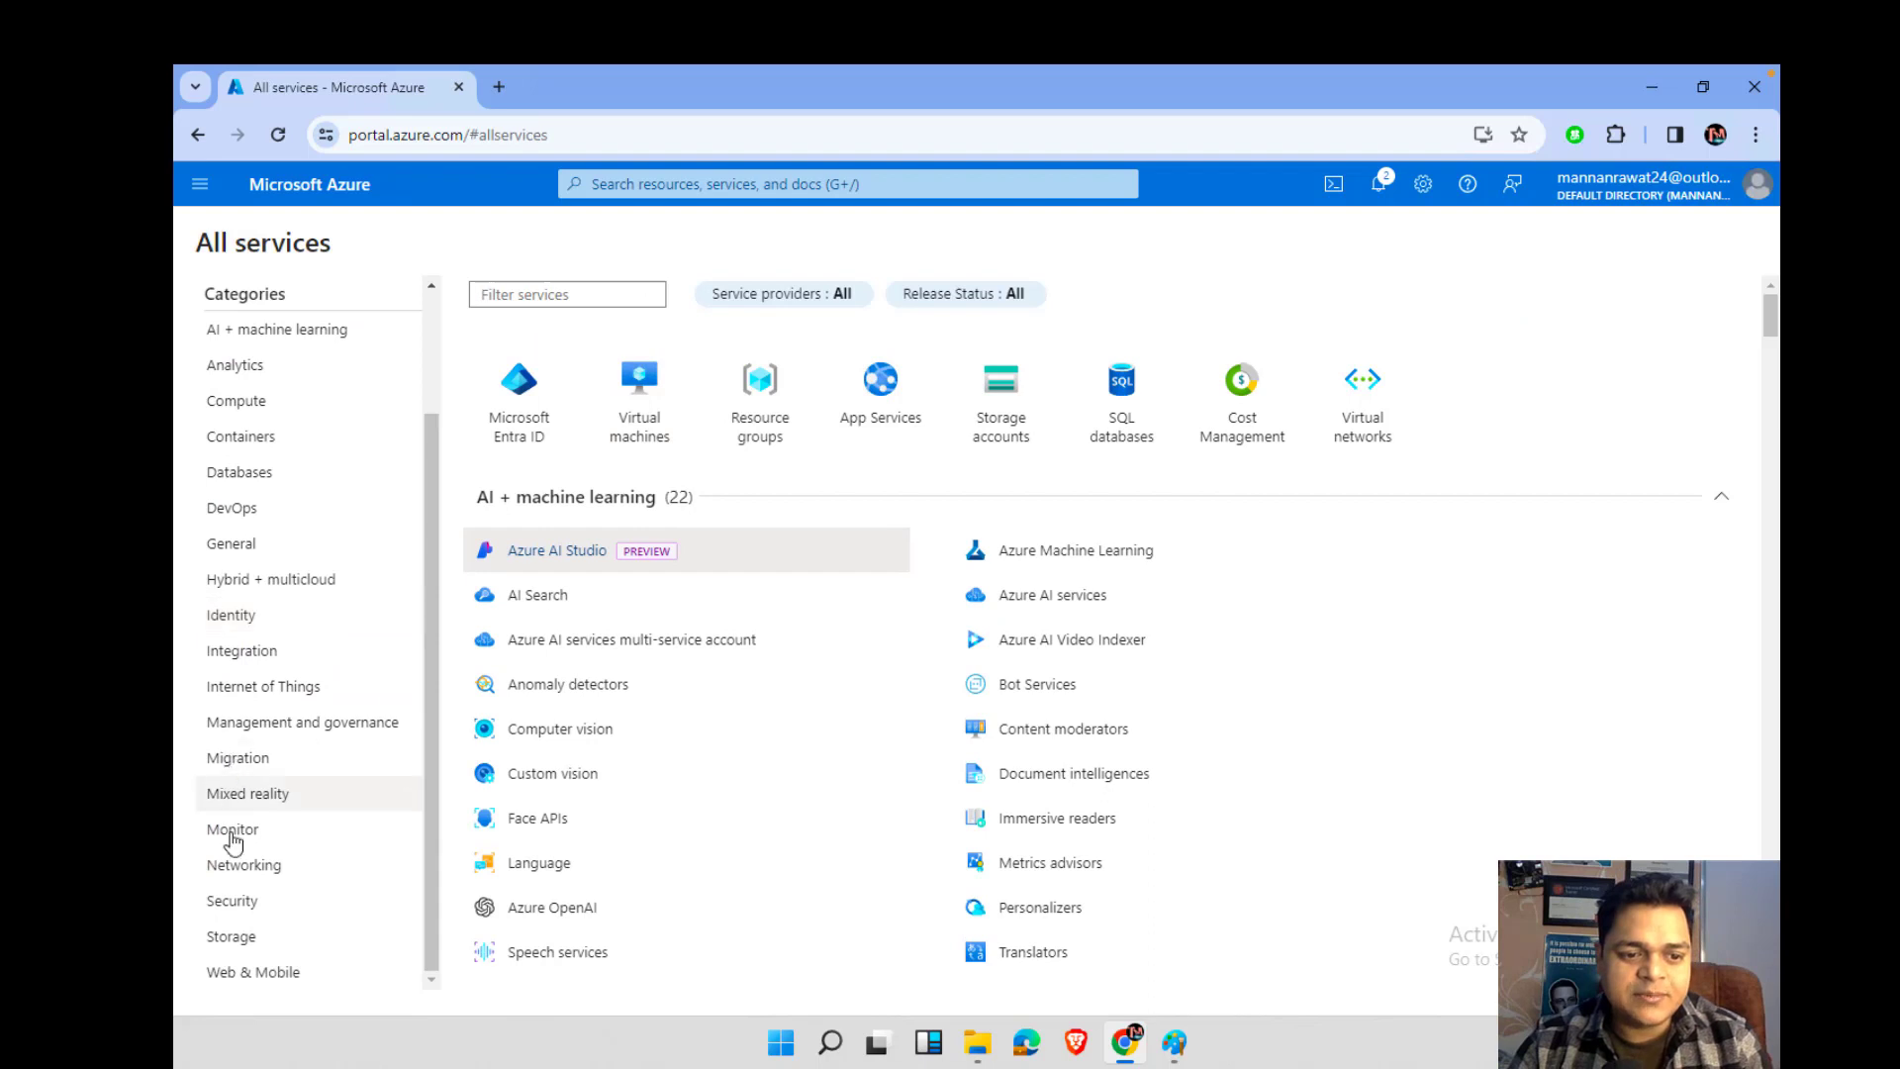
{"action": "left_click", "coordinate": [245, 867]}
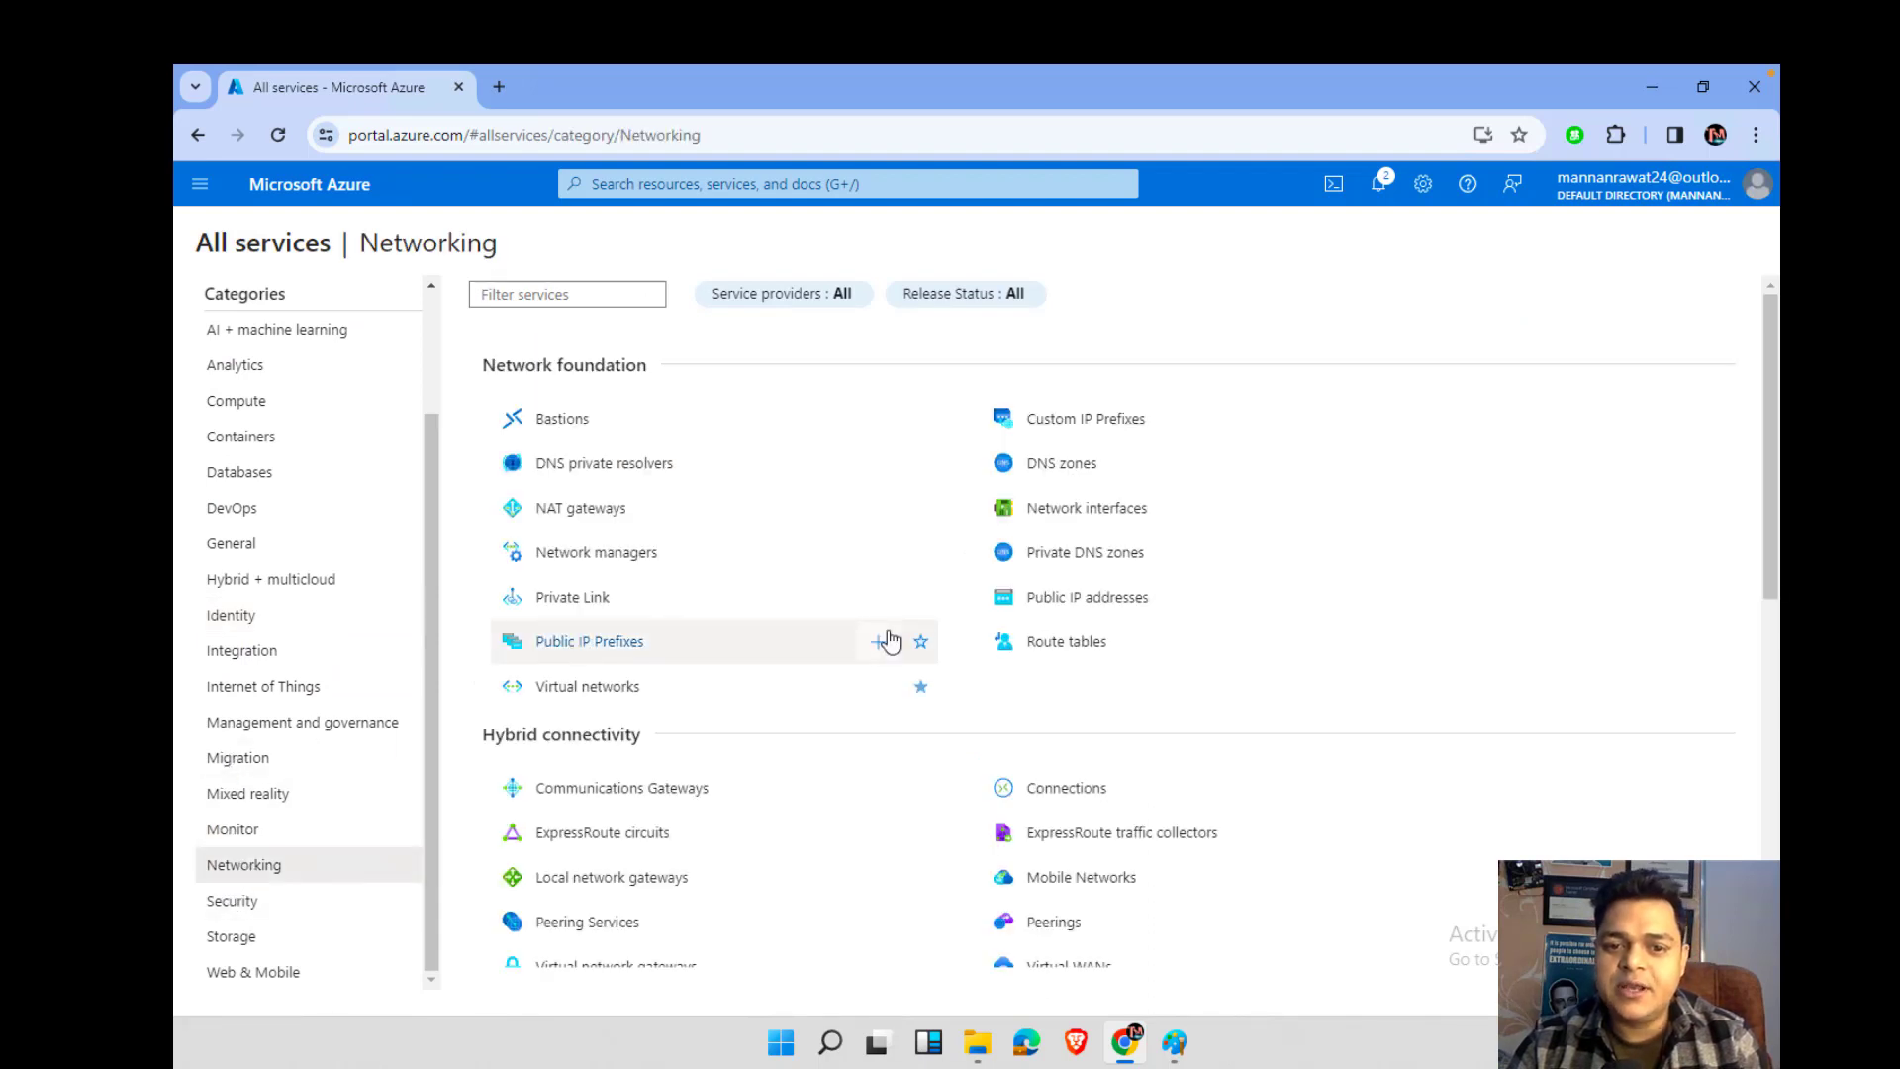
{"action": "left_click", "coordinate": [612, 685]}
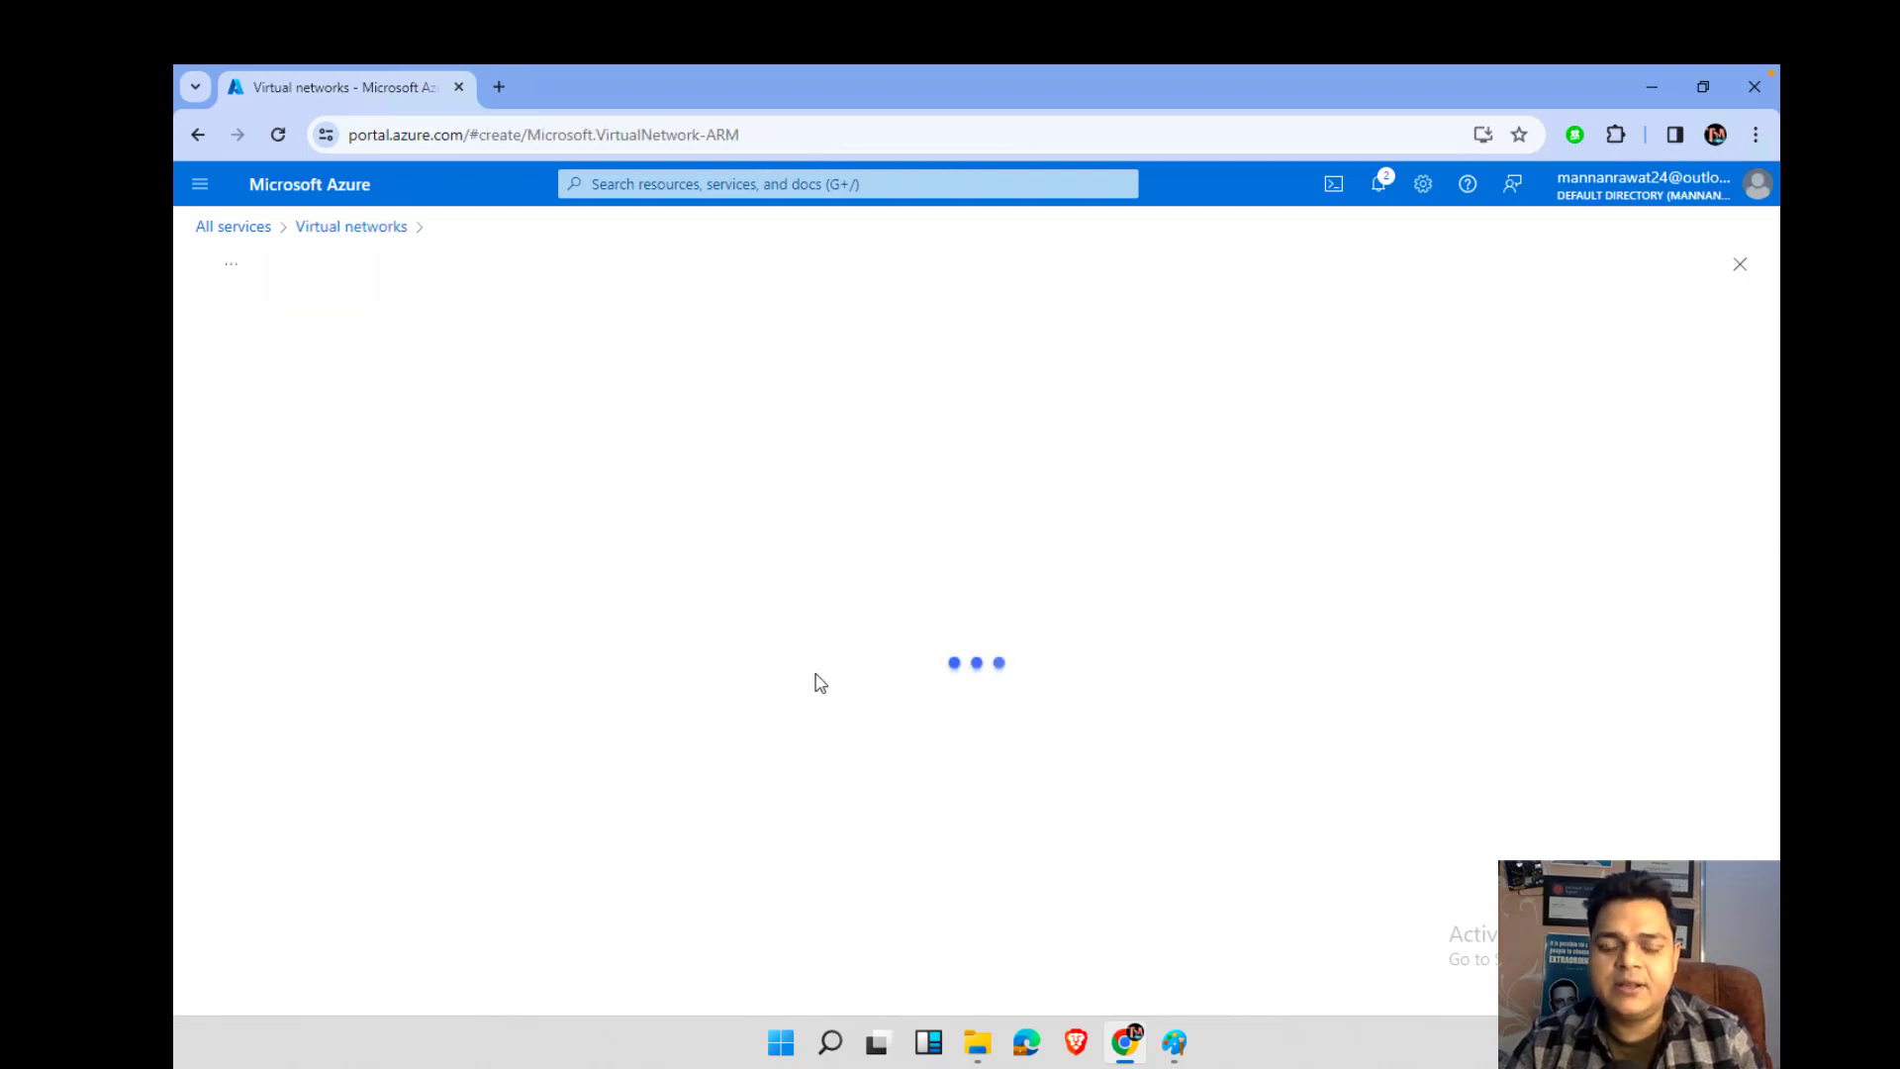
Step: Name it VPN-V-Net in AVD-Class, Central US, and advance past Security
{"action": "left_click", "coordinate": [558, 839]}
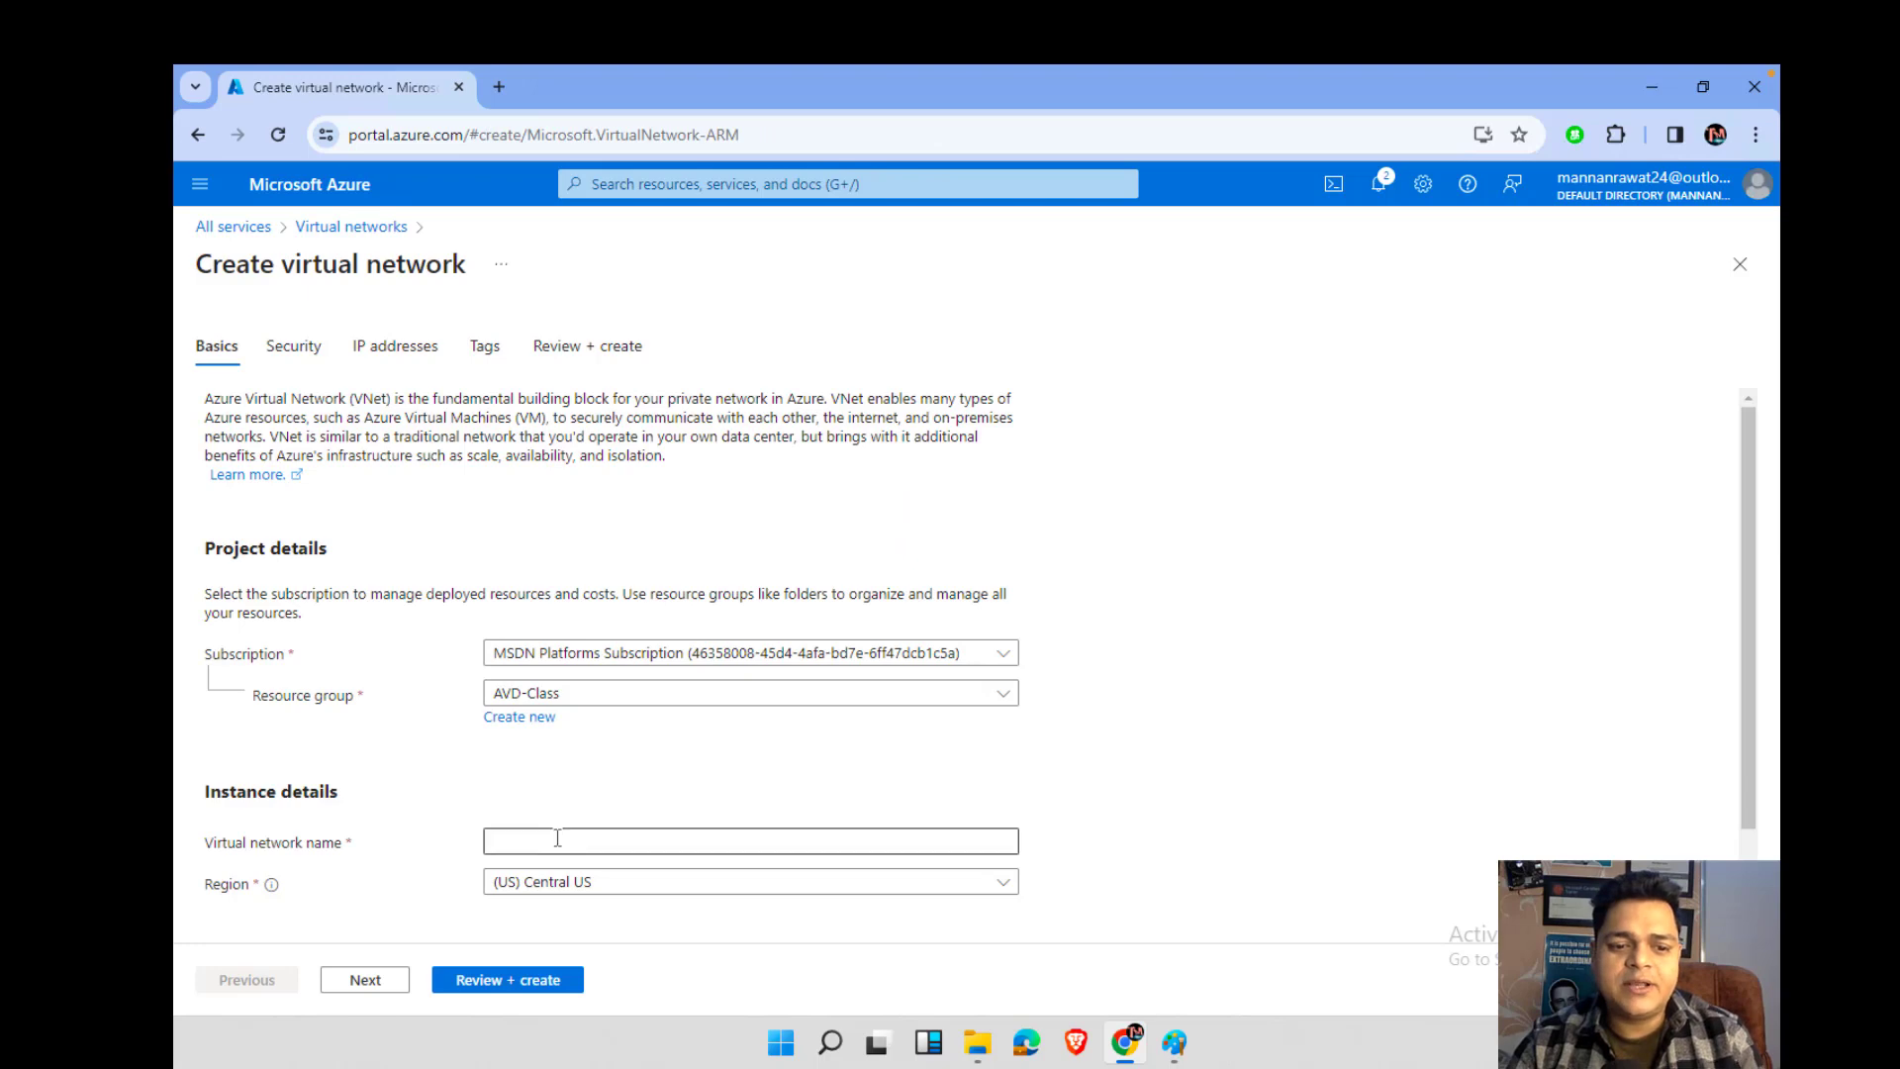
{"action": "type", "text": "VPN-"}
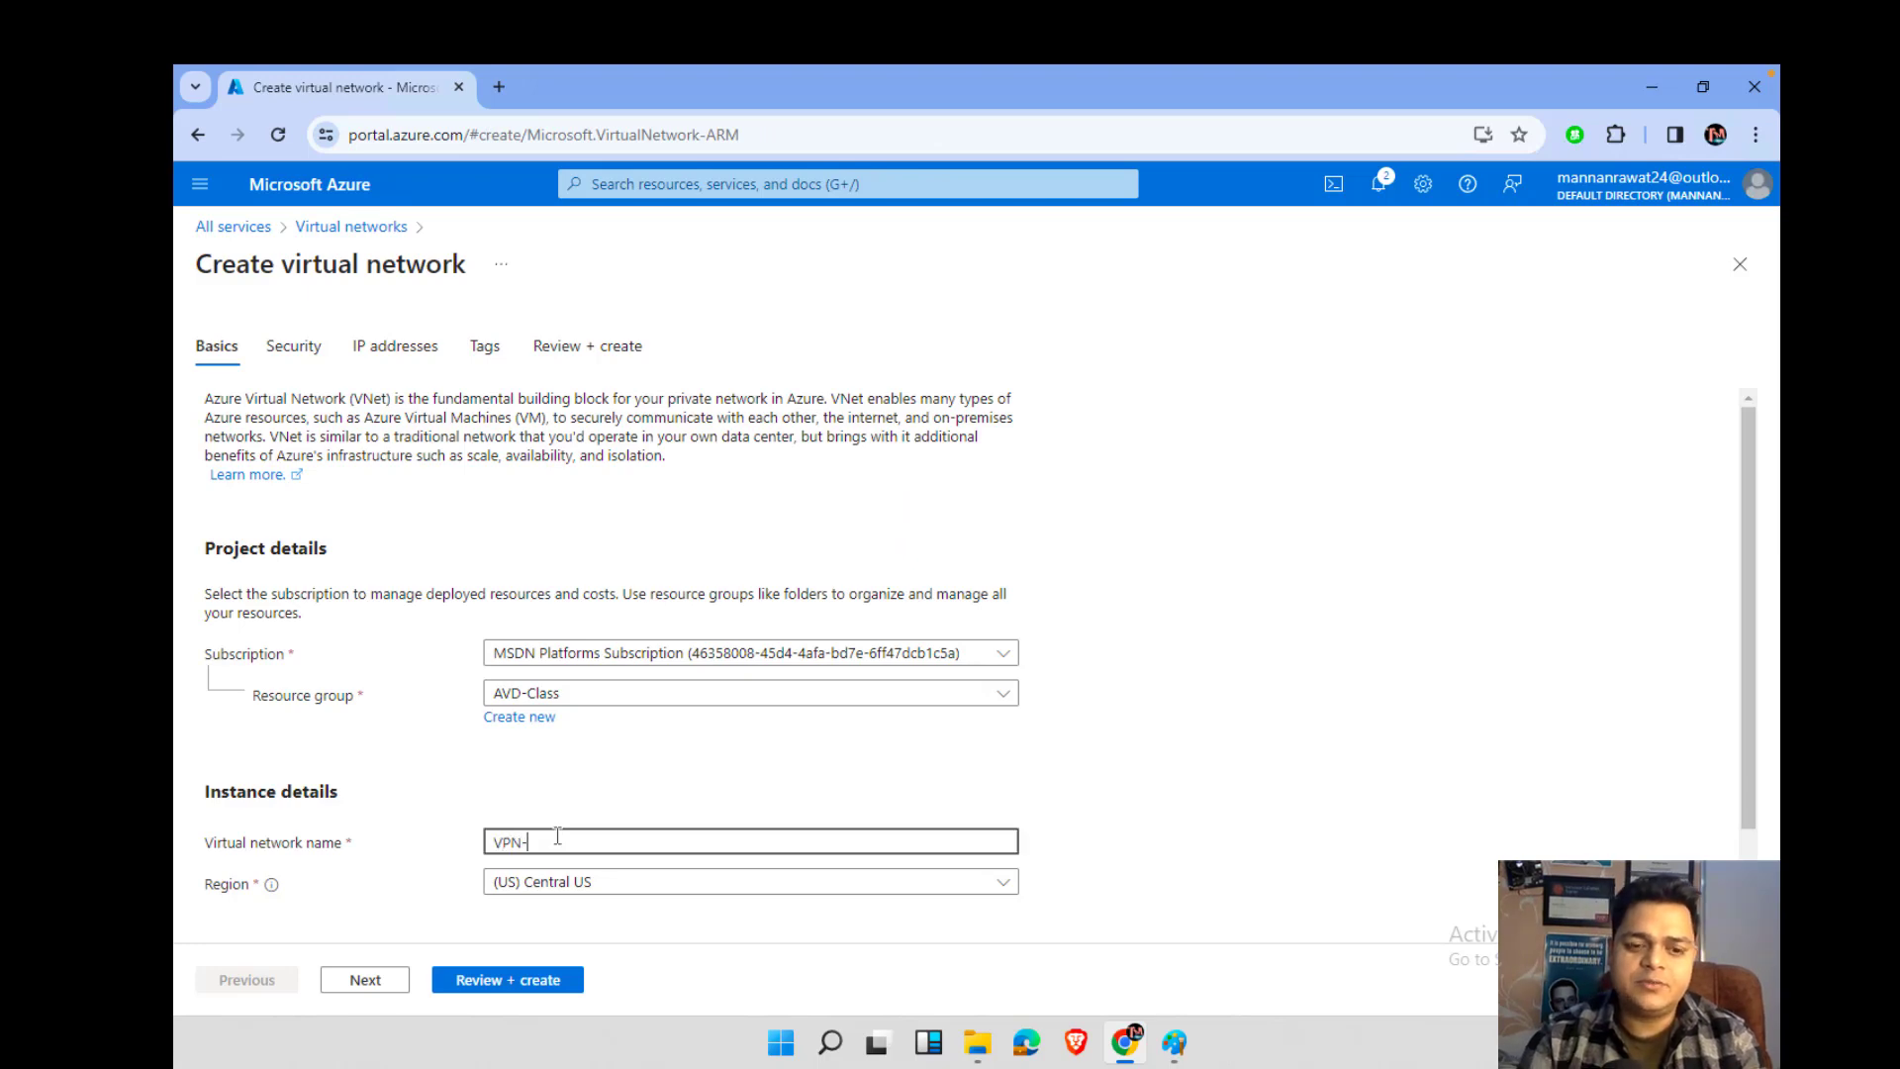
{"action": "type", "text": "V-Net"}
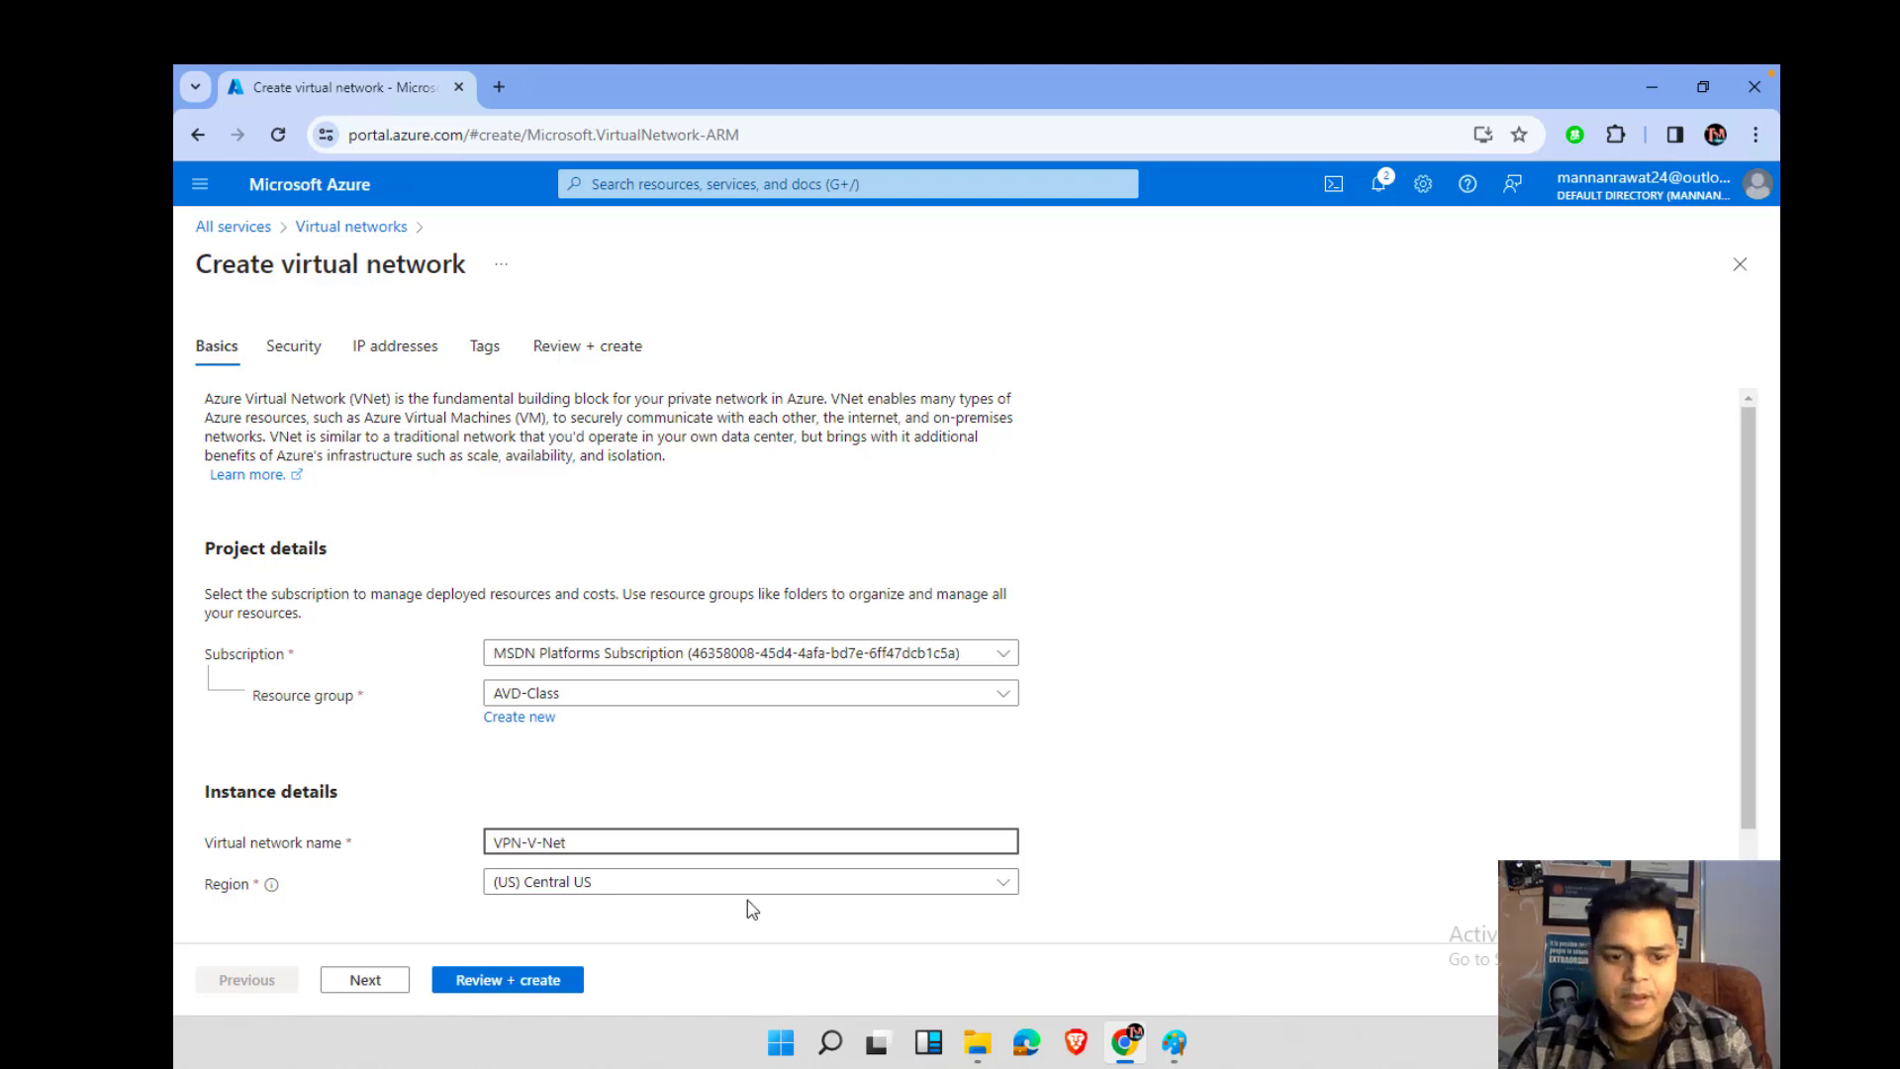
{"action": "left_click", "coordinate": [365, 980]}
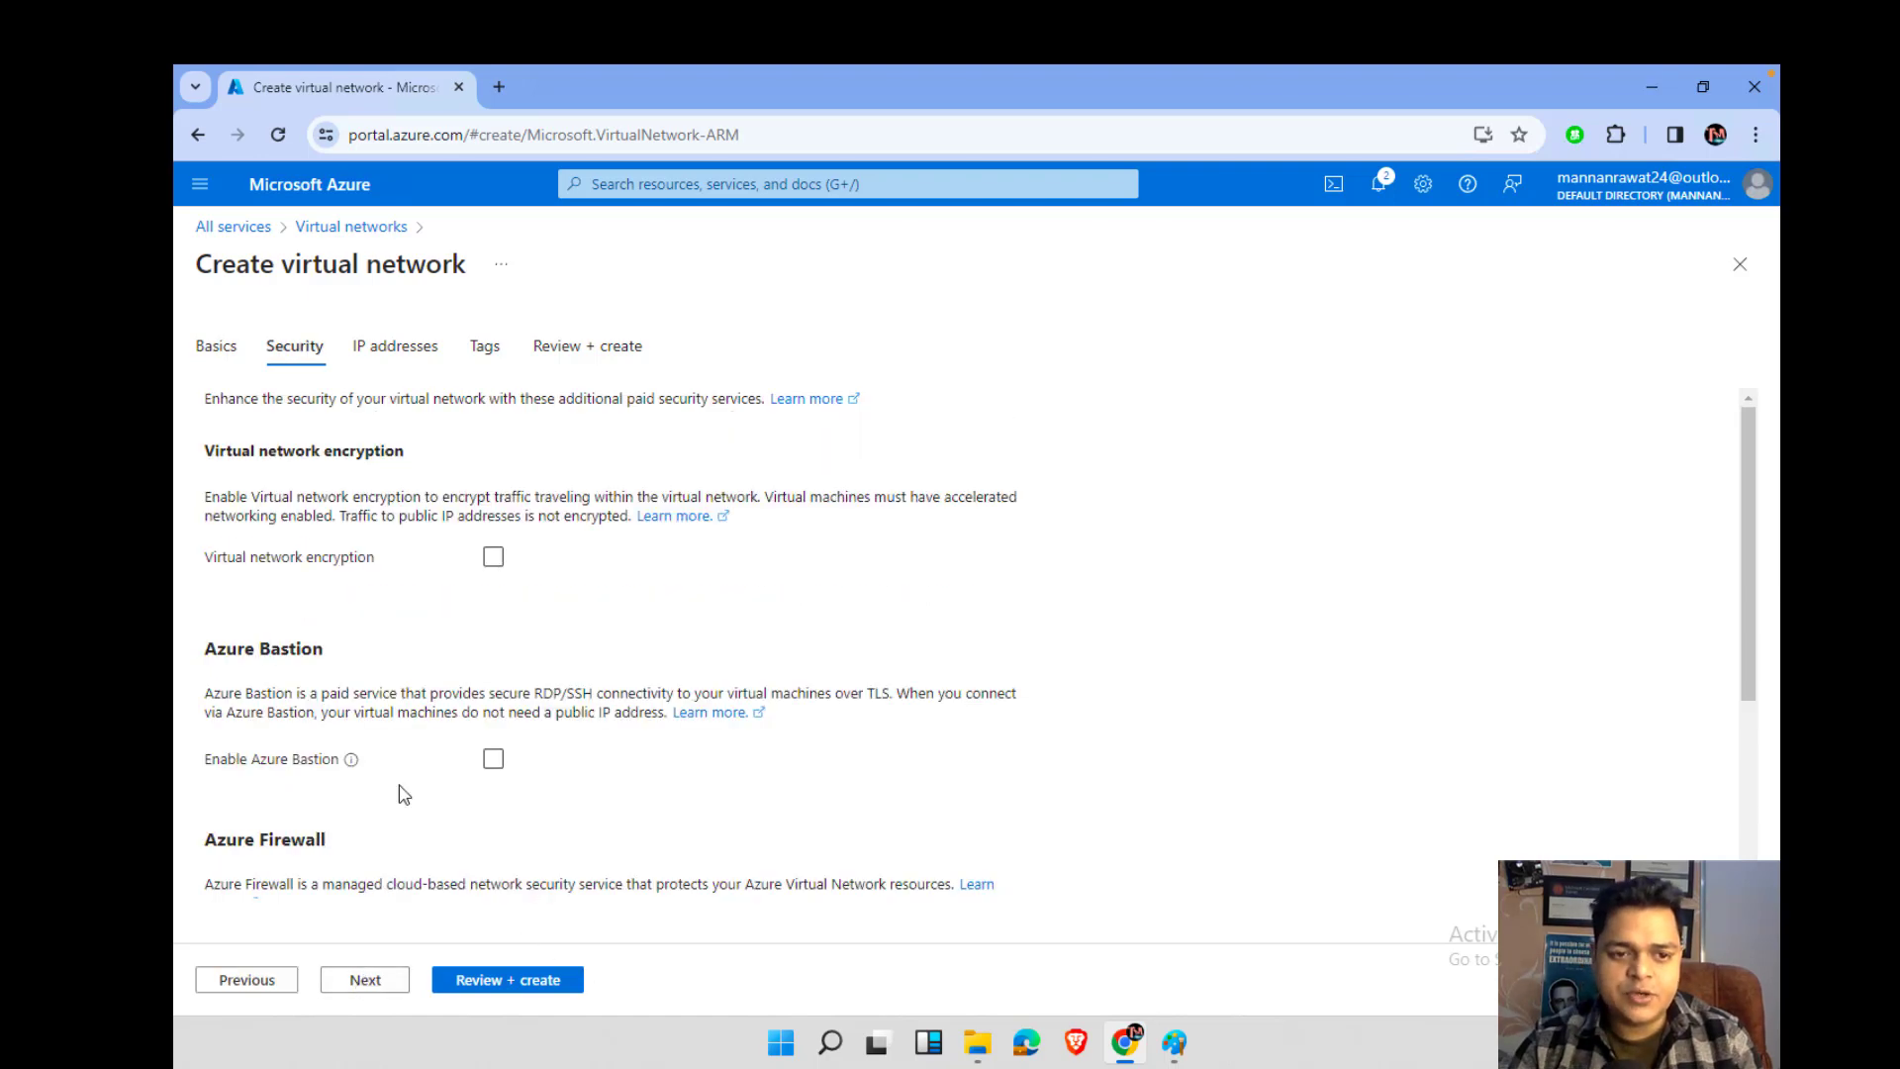
{"action": "left_click", "coordinate": [365, 981]}
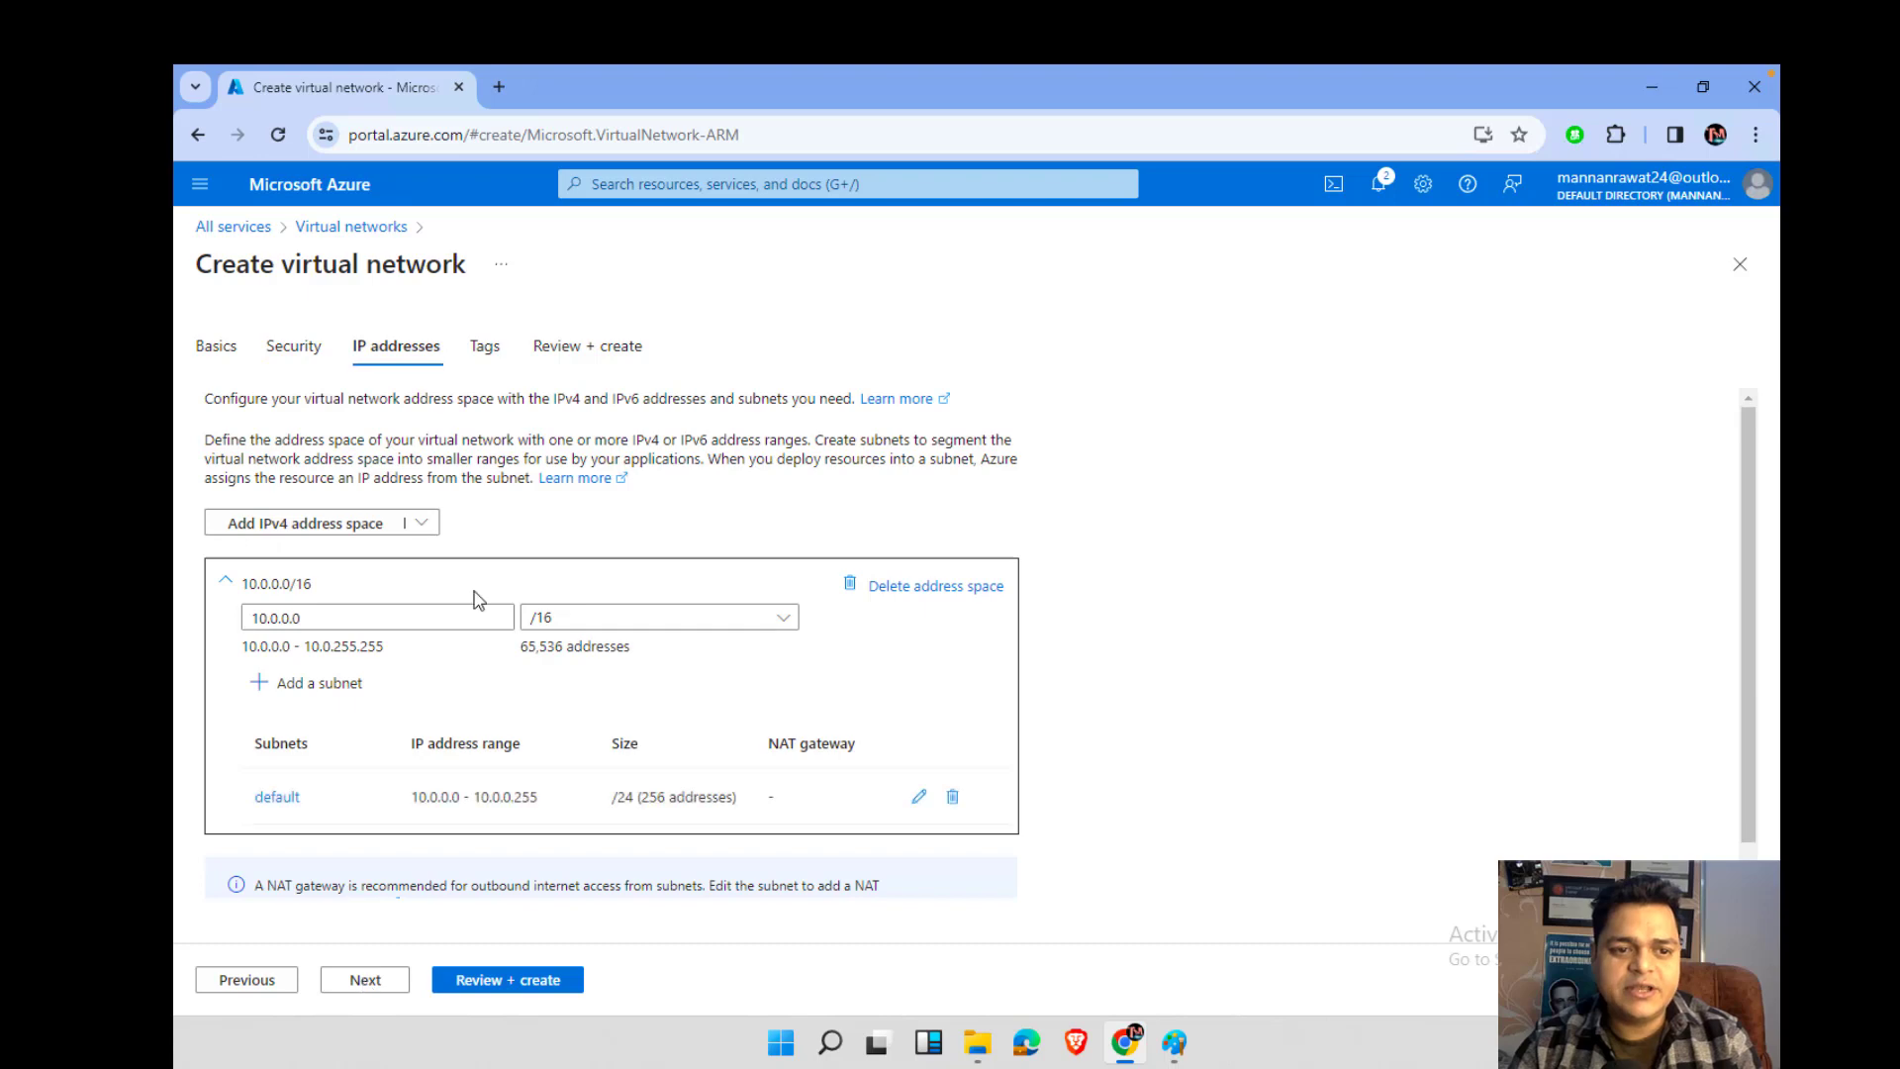
Step: Delete the default subnet and change the address space to 172.16.1.0/25
{"action": "left_click", "coordinate": [952, 796]}
{"action": "left_click_drag", "start_coordinate": [398, 610], "coordinate": [178, 600]}
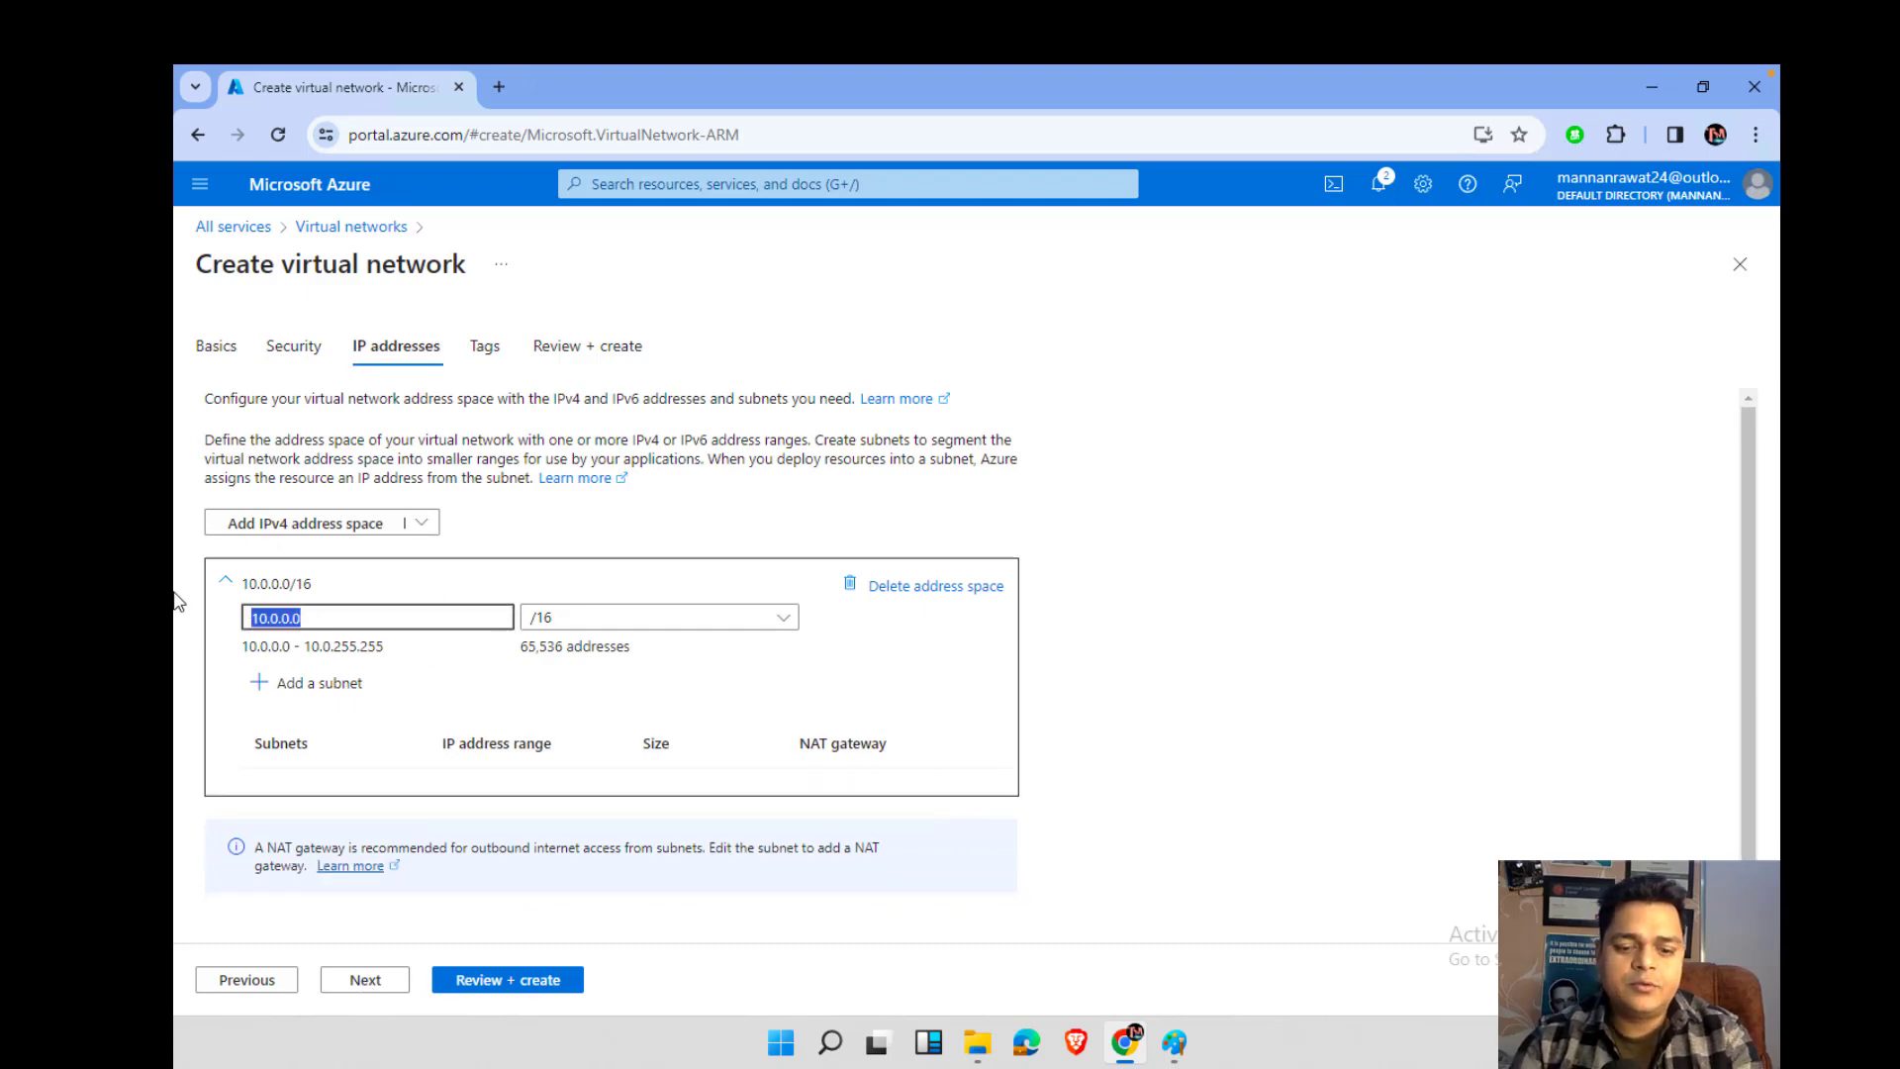
{"action": "type", "text": "172.16"}
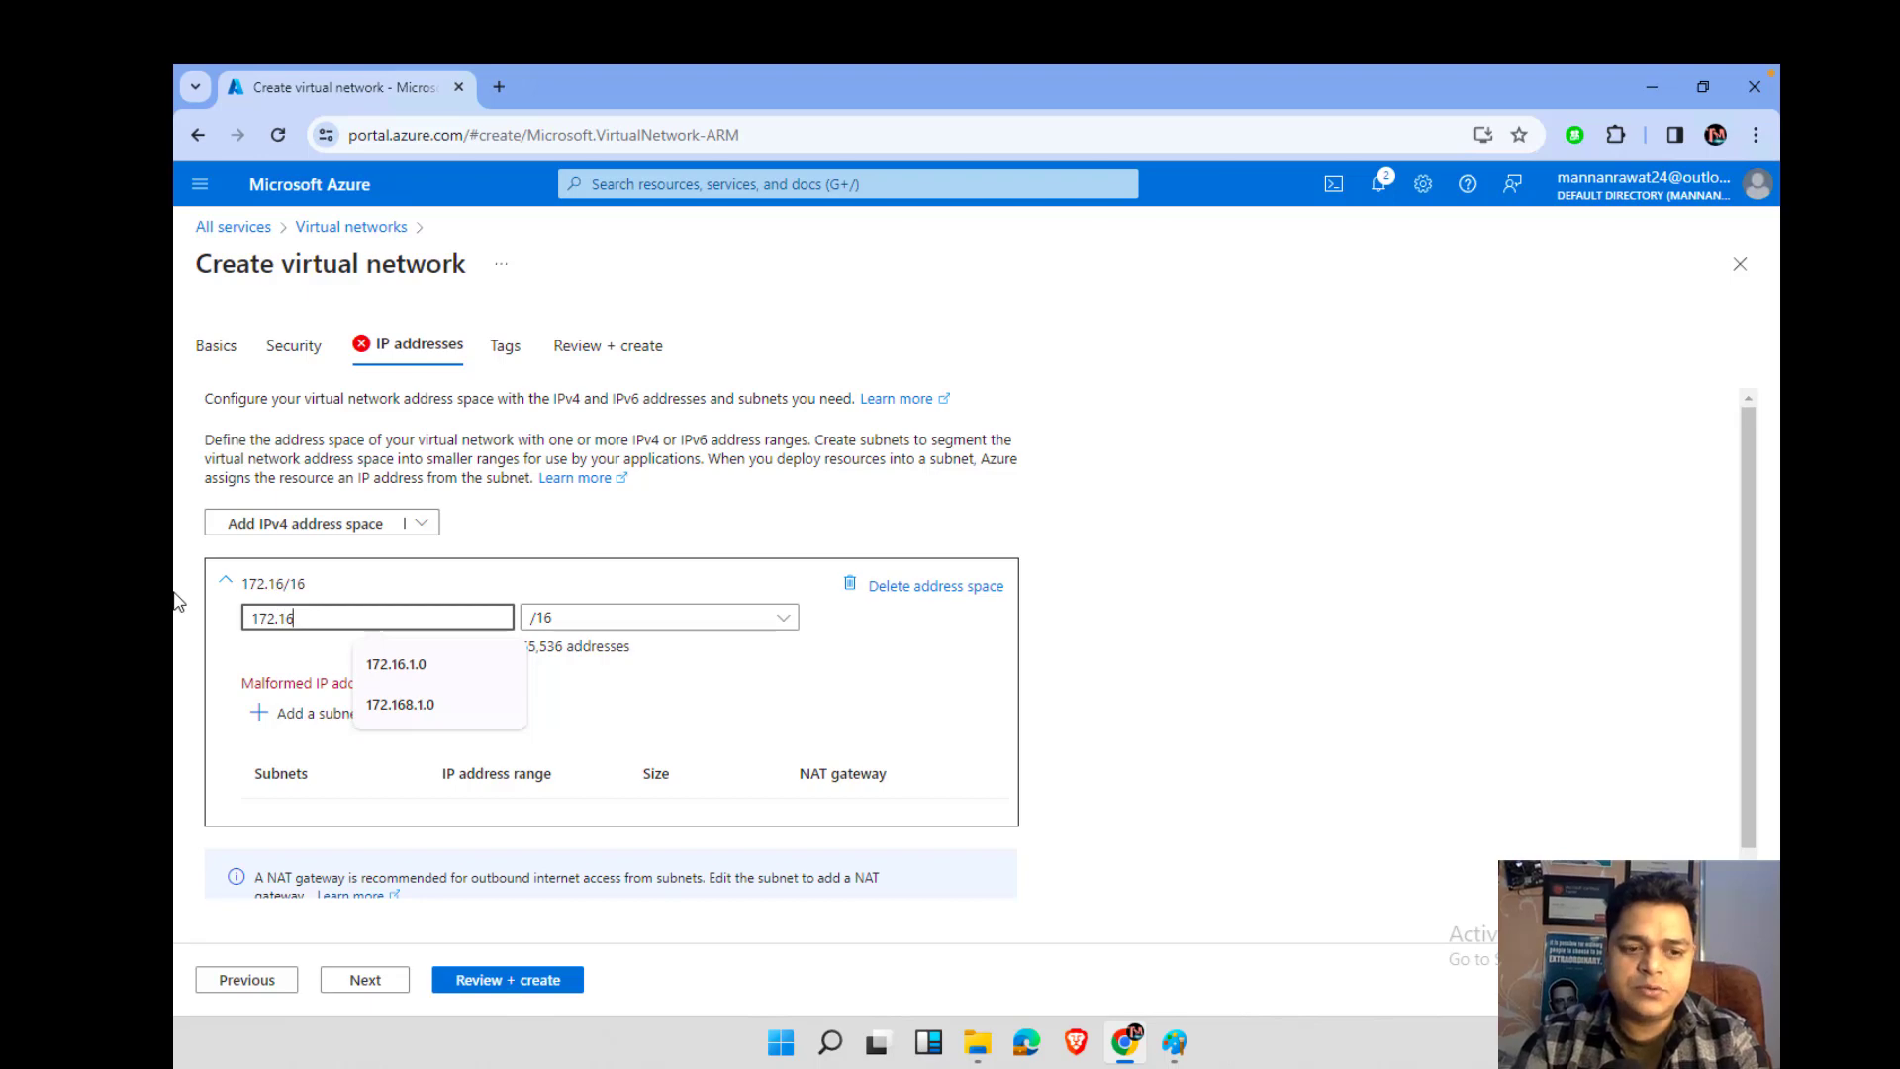
{"action": "type", "text": ".51."}
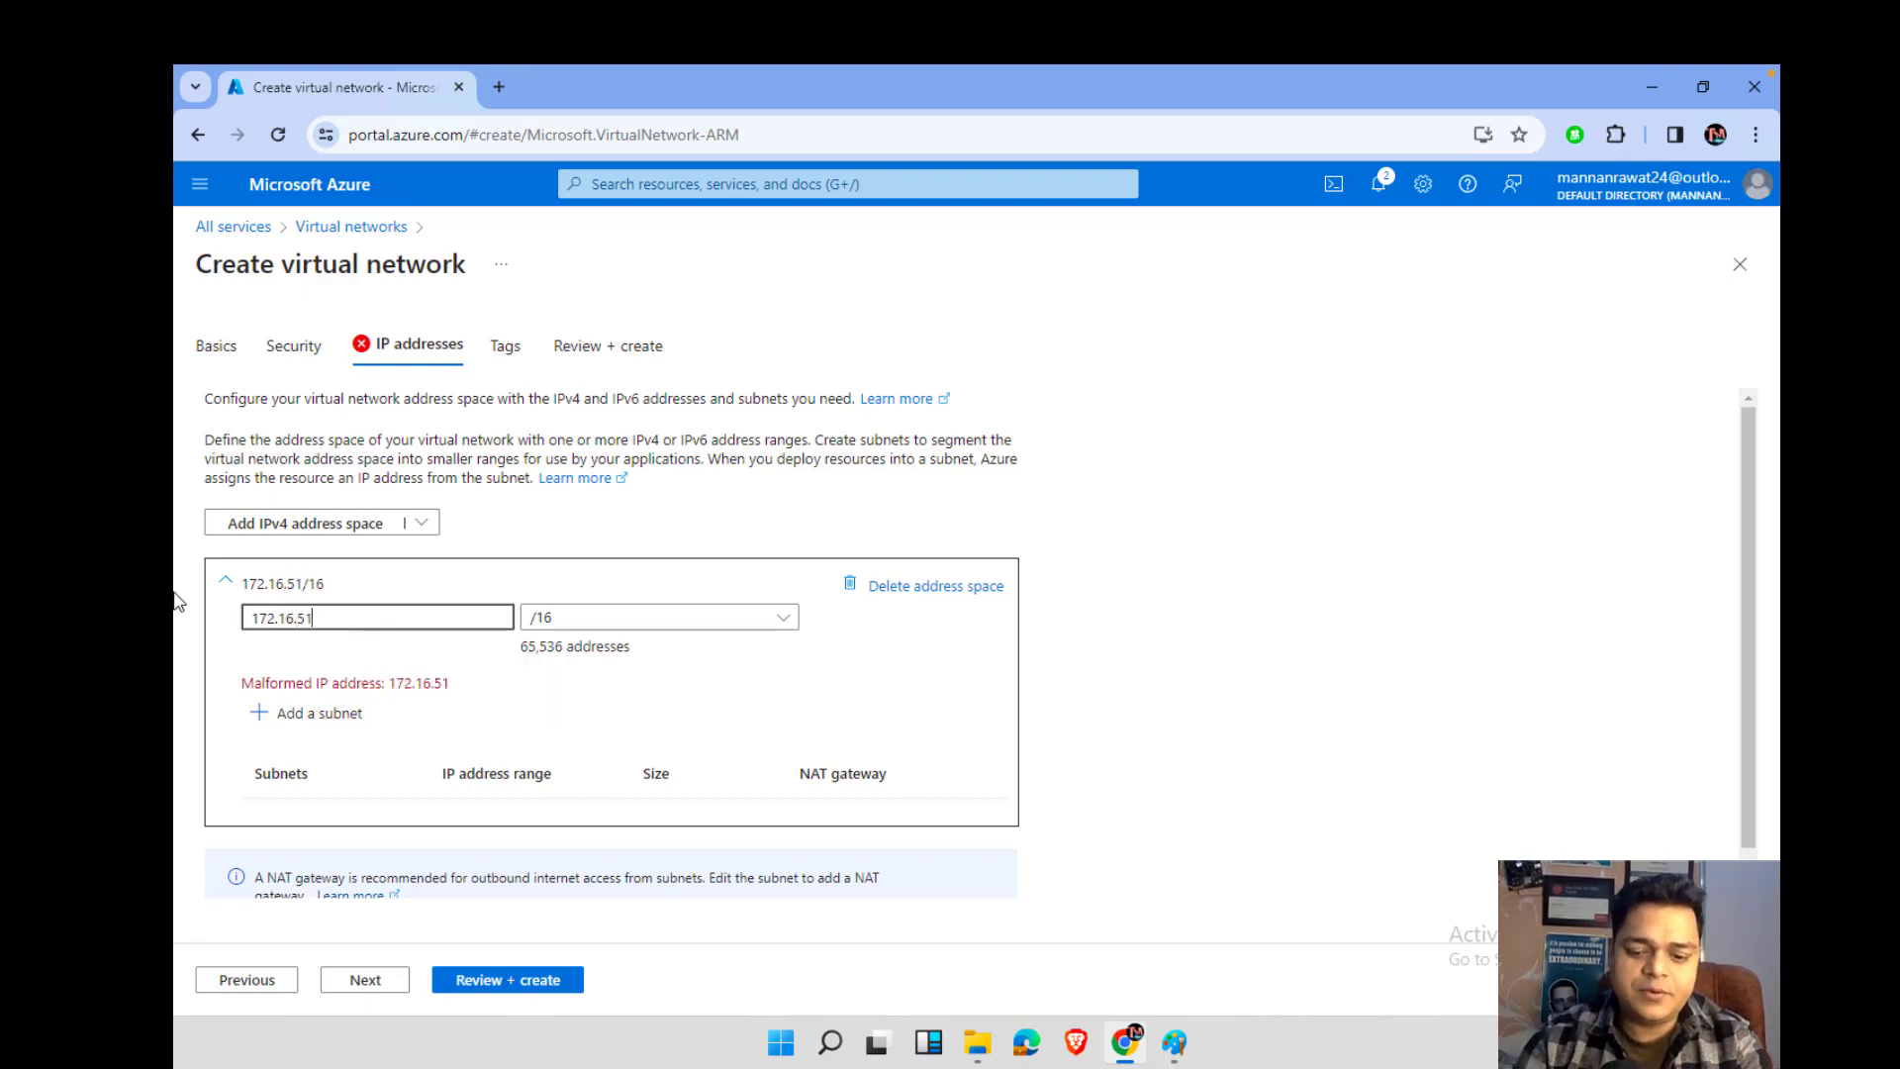
{"action": "key", "text": "BackSpace"}
{"action": "key", "text": "BackSpace"}
{"action": "key", "text": "BackSpace"}
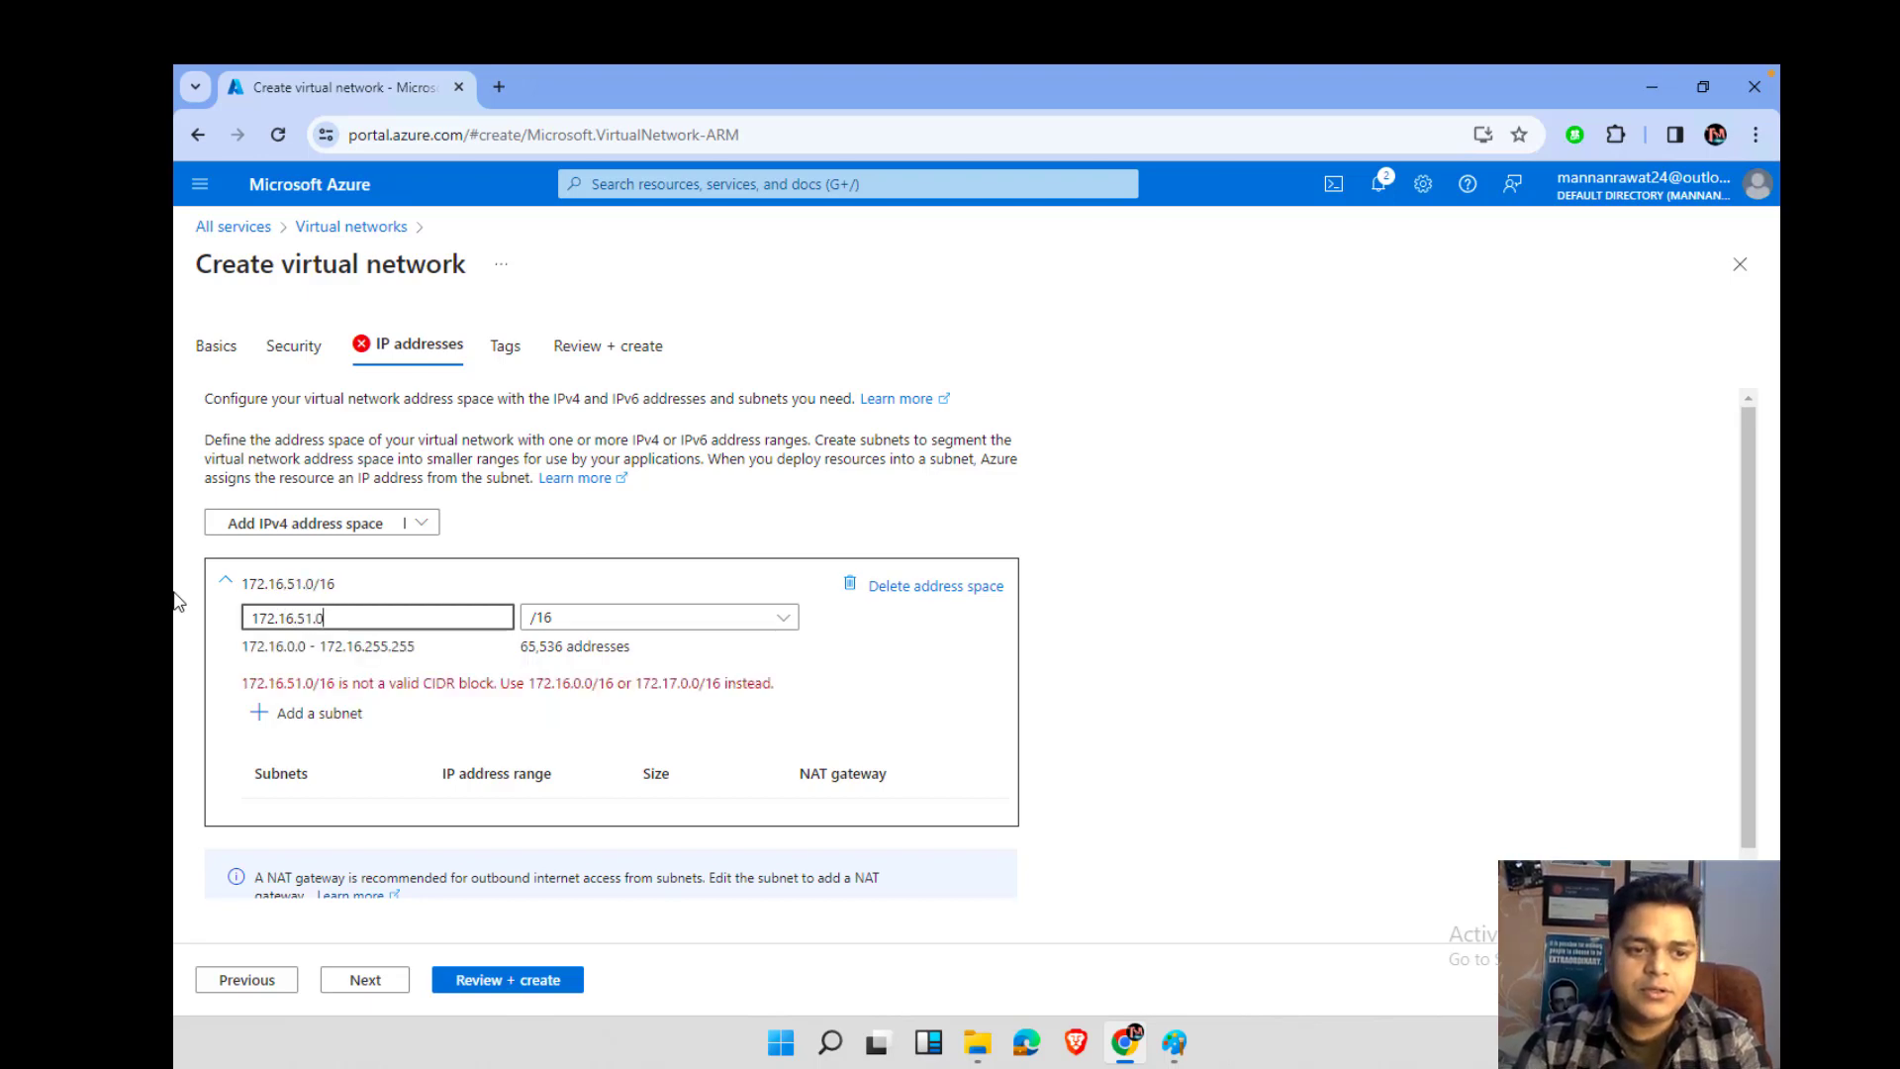
{"action": "type", "text": "1"}
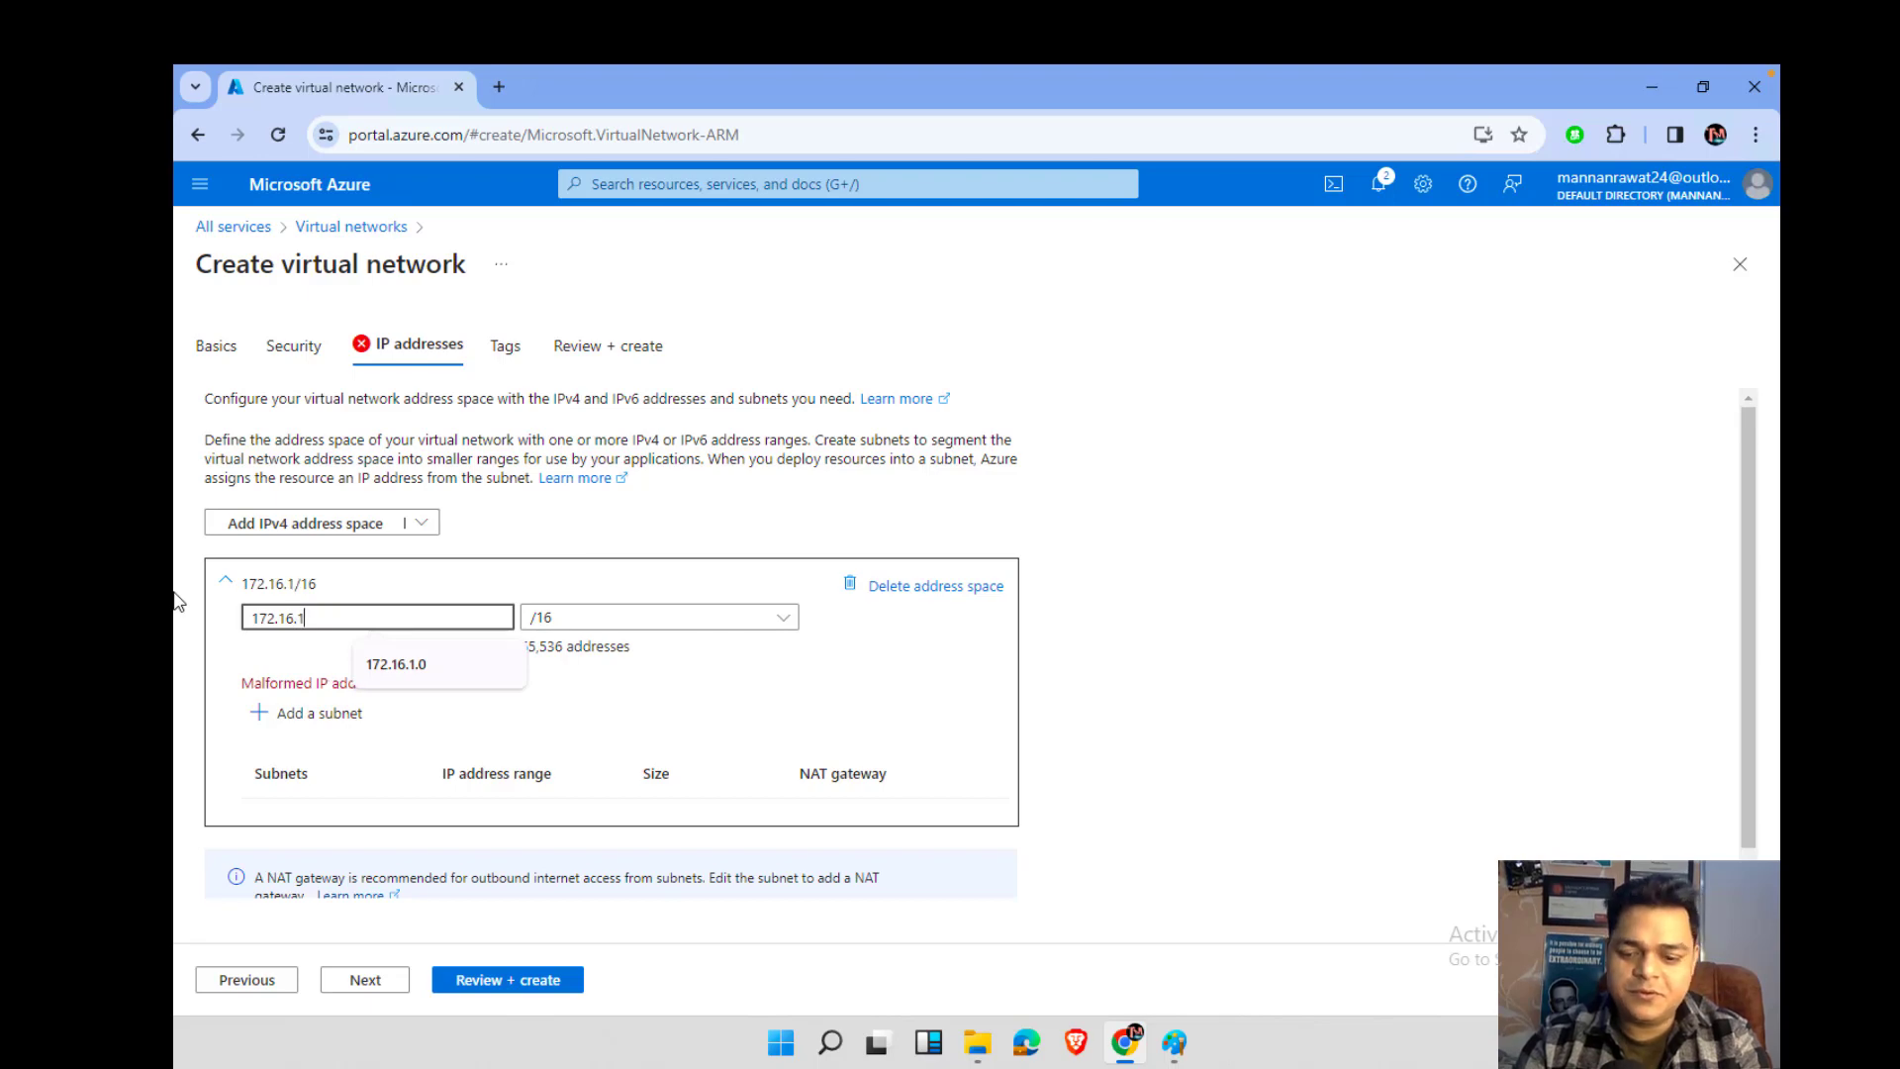
{"action": "type", "text": ".0"}
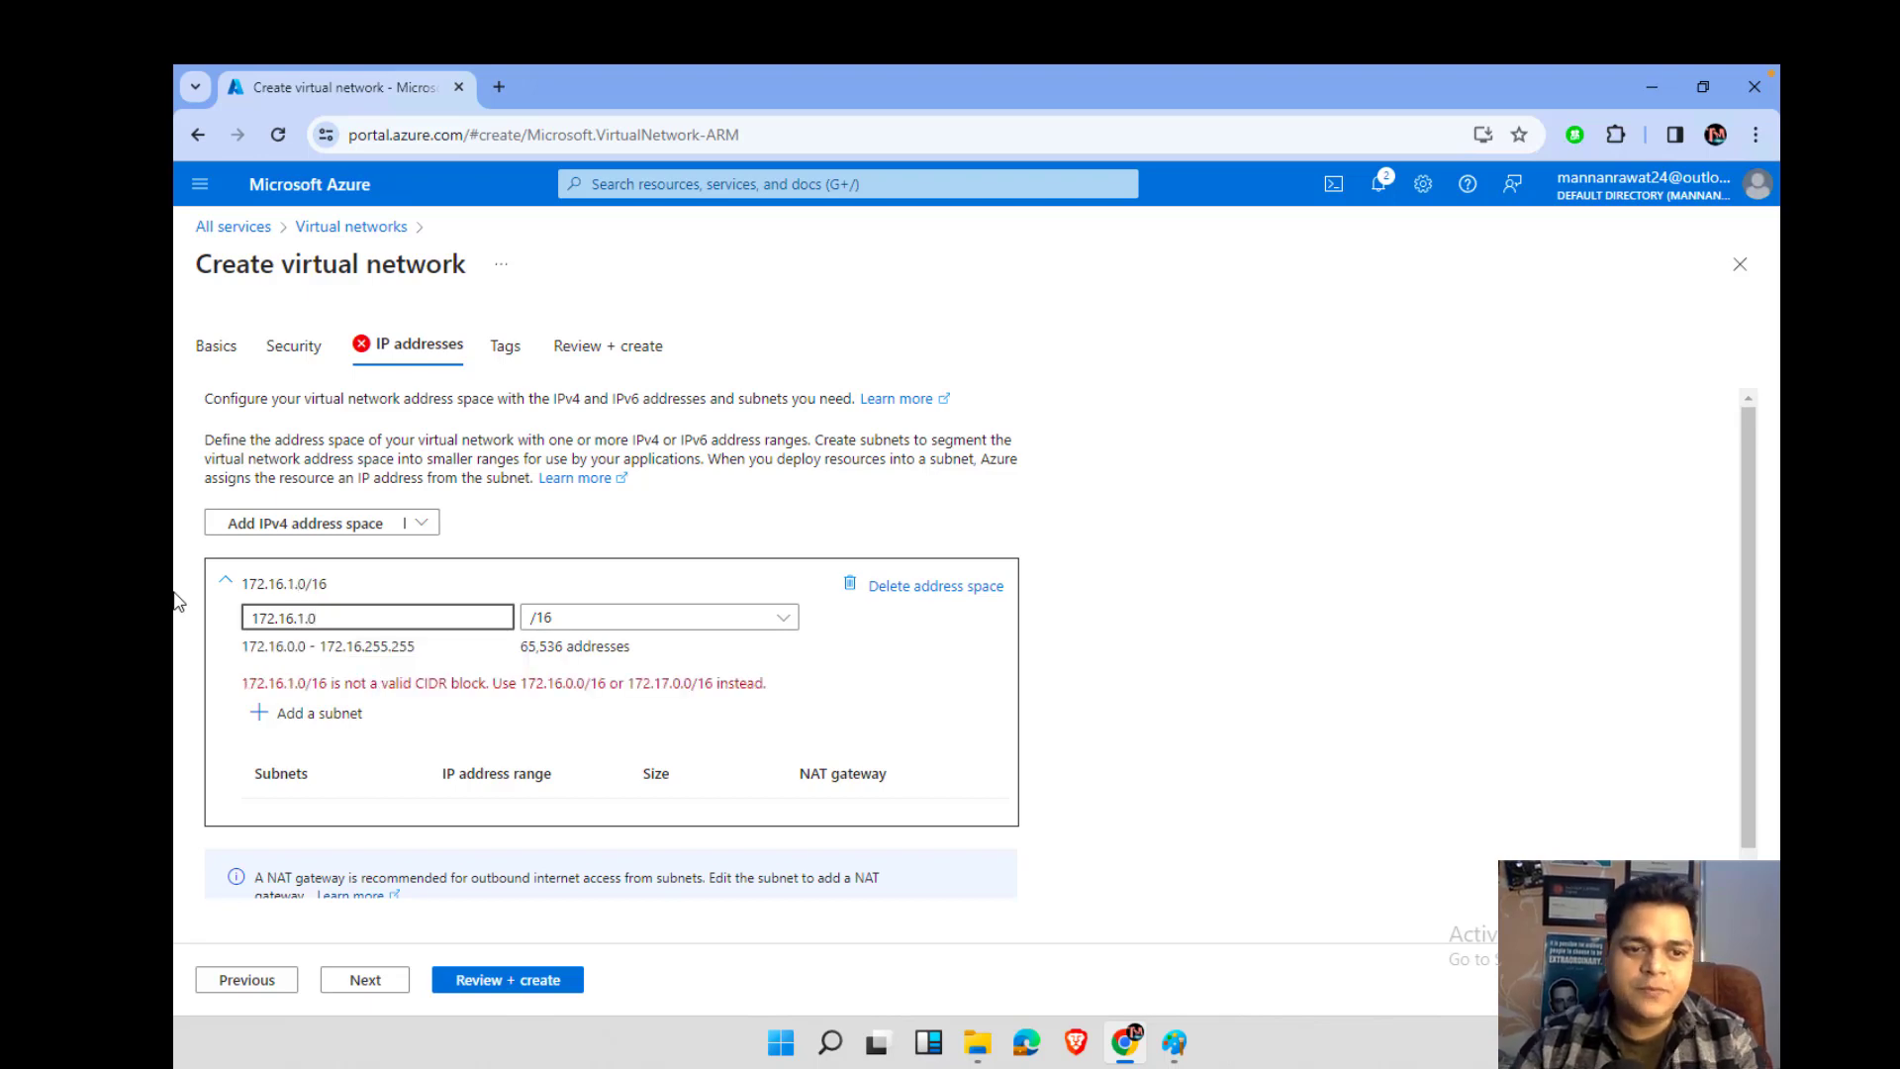
{"action": "left_click", "coordinate": [639, 621]}
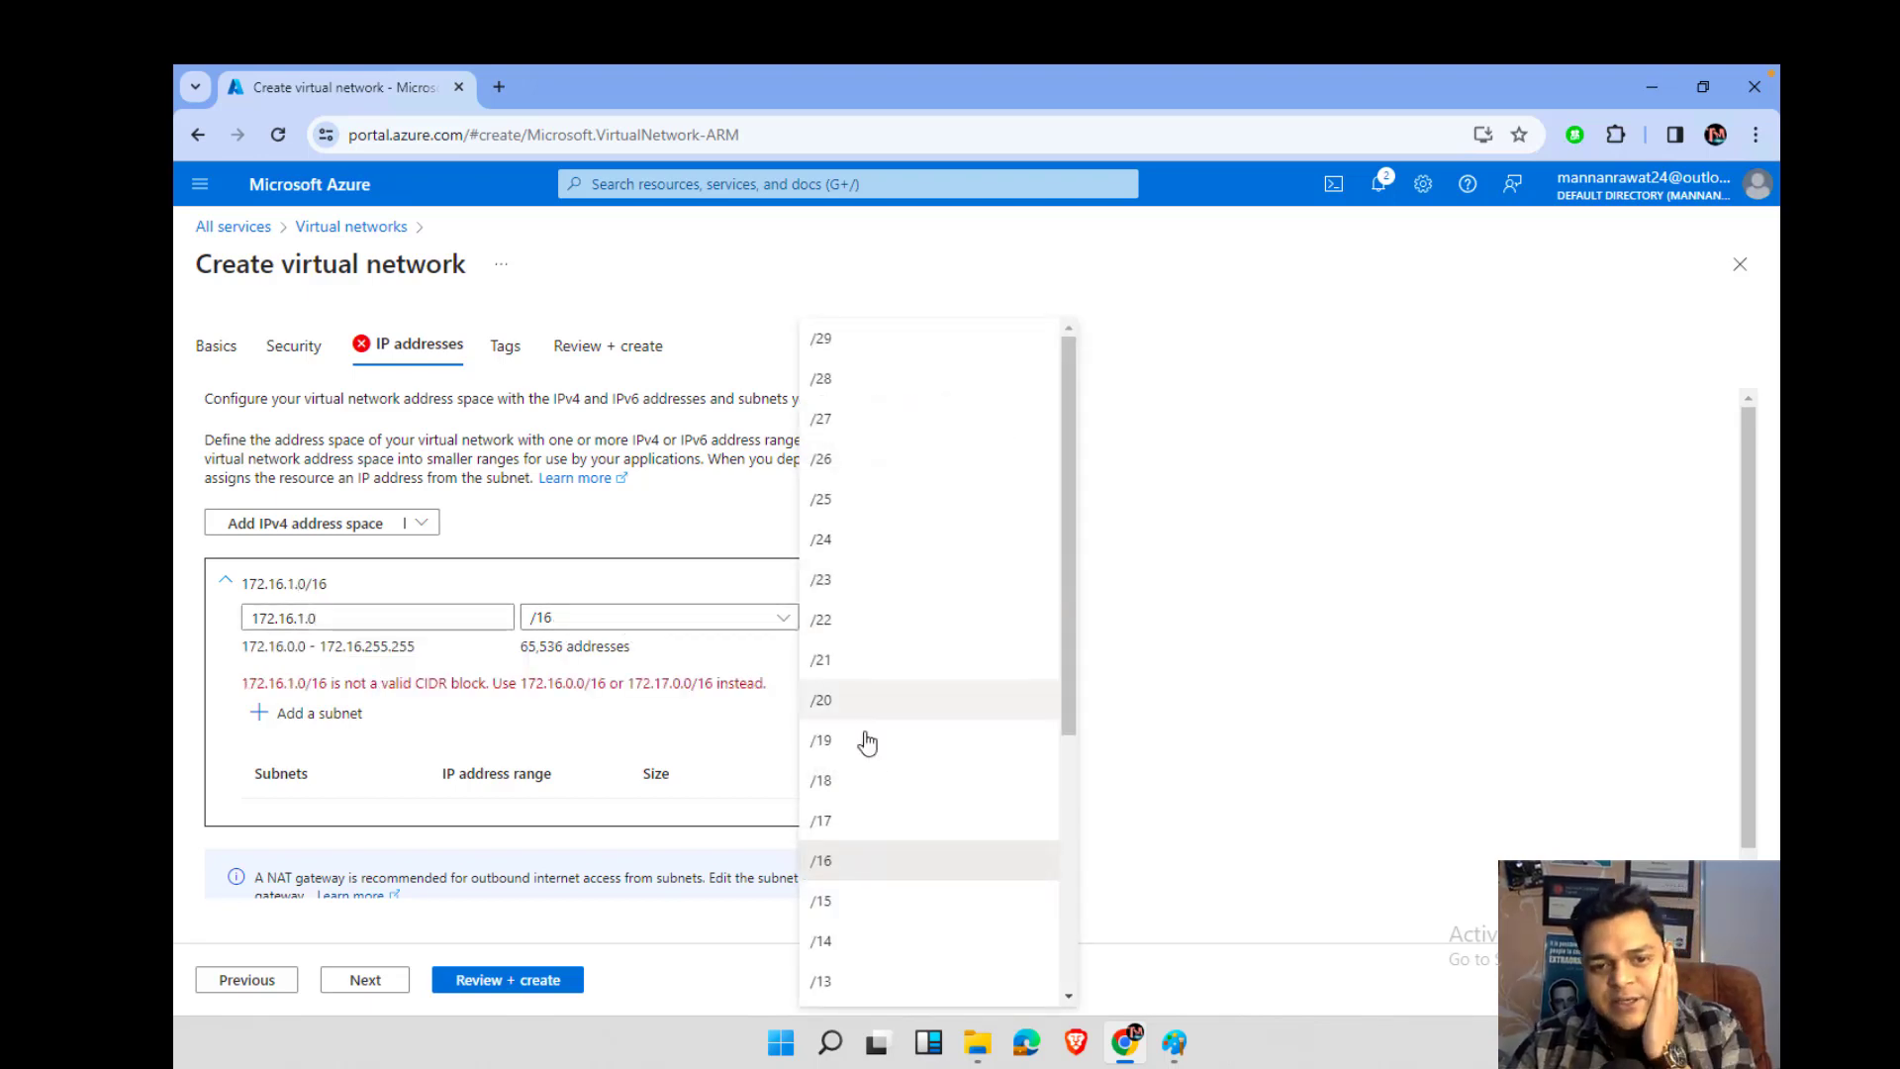
{"action": "left_click", "coordinate": [833, 501]}
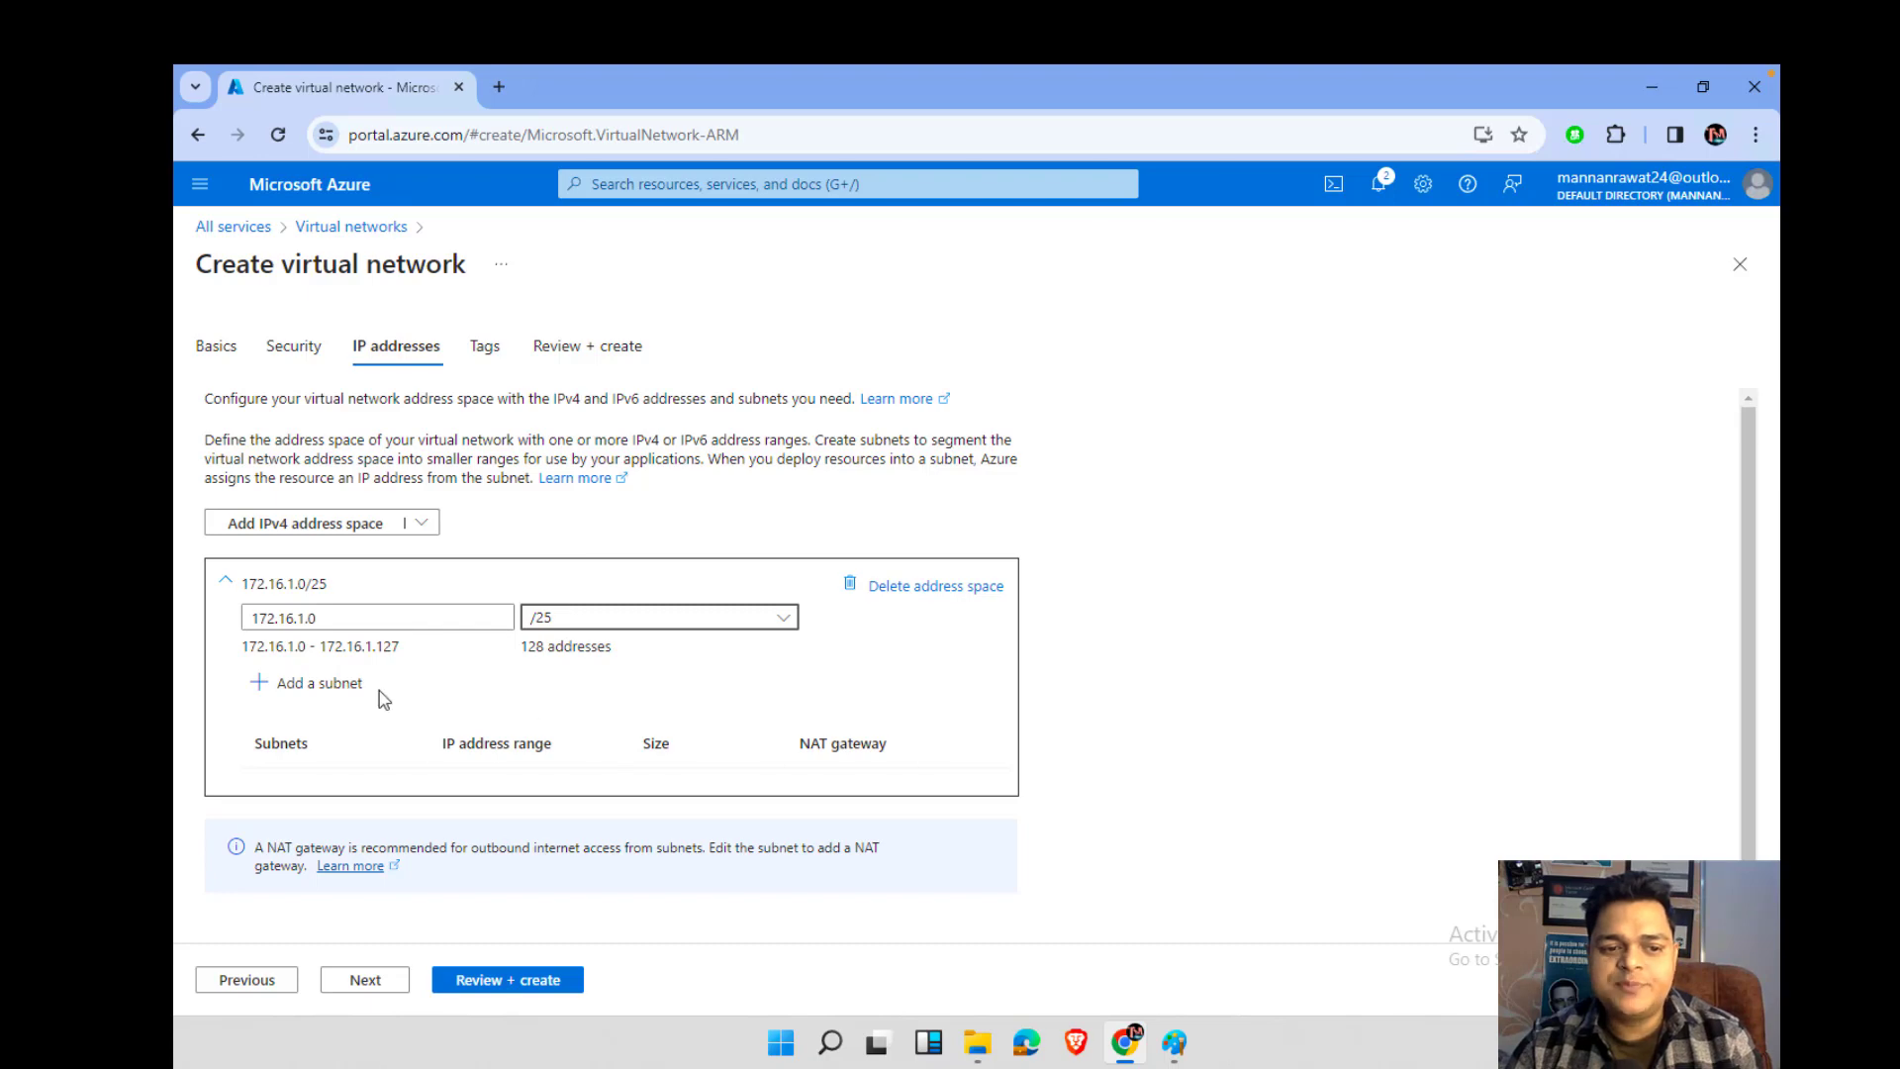
{"action": "left_click", "coordinate": [341, 693]}
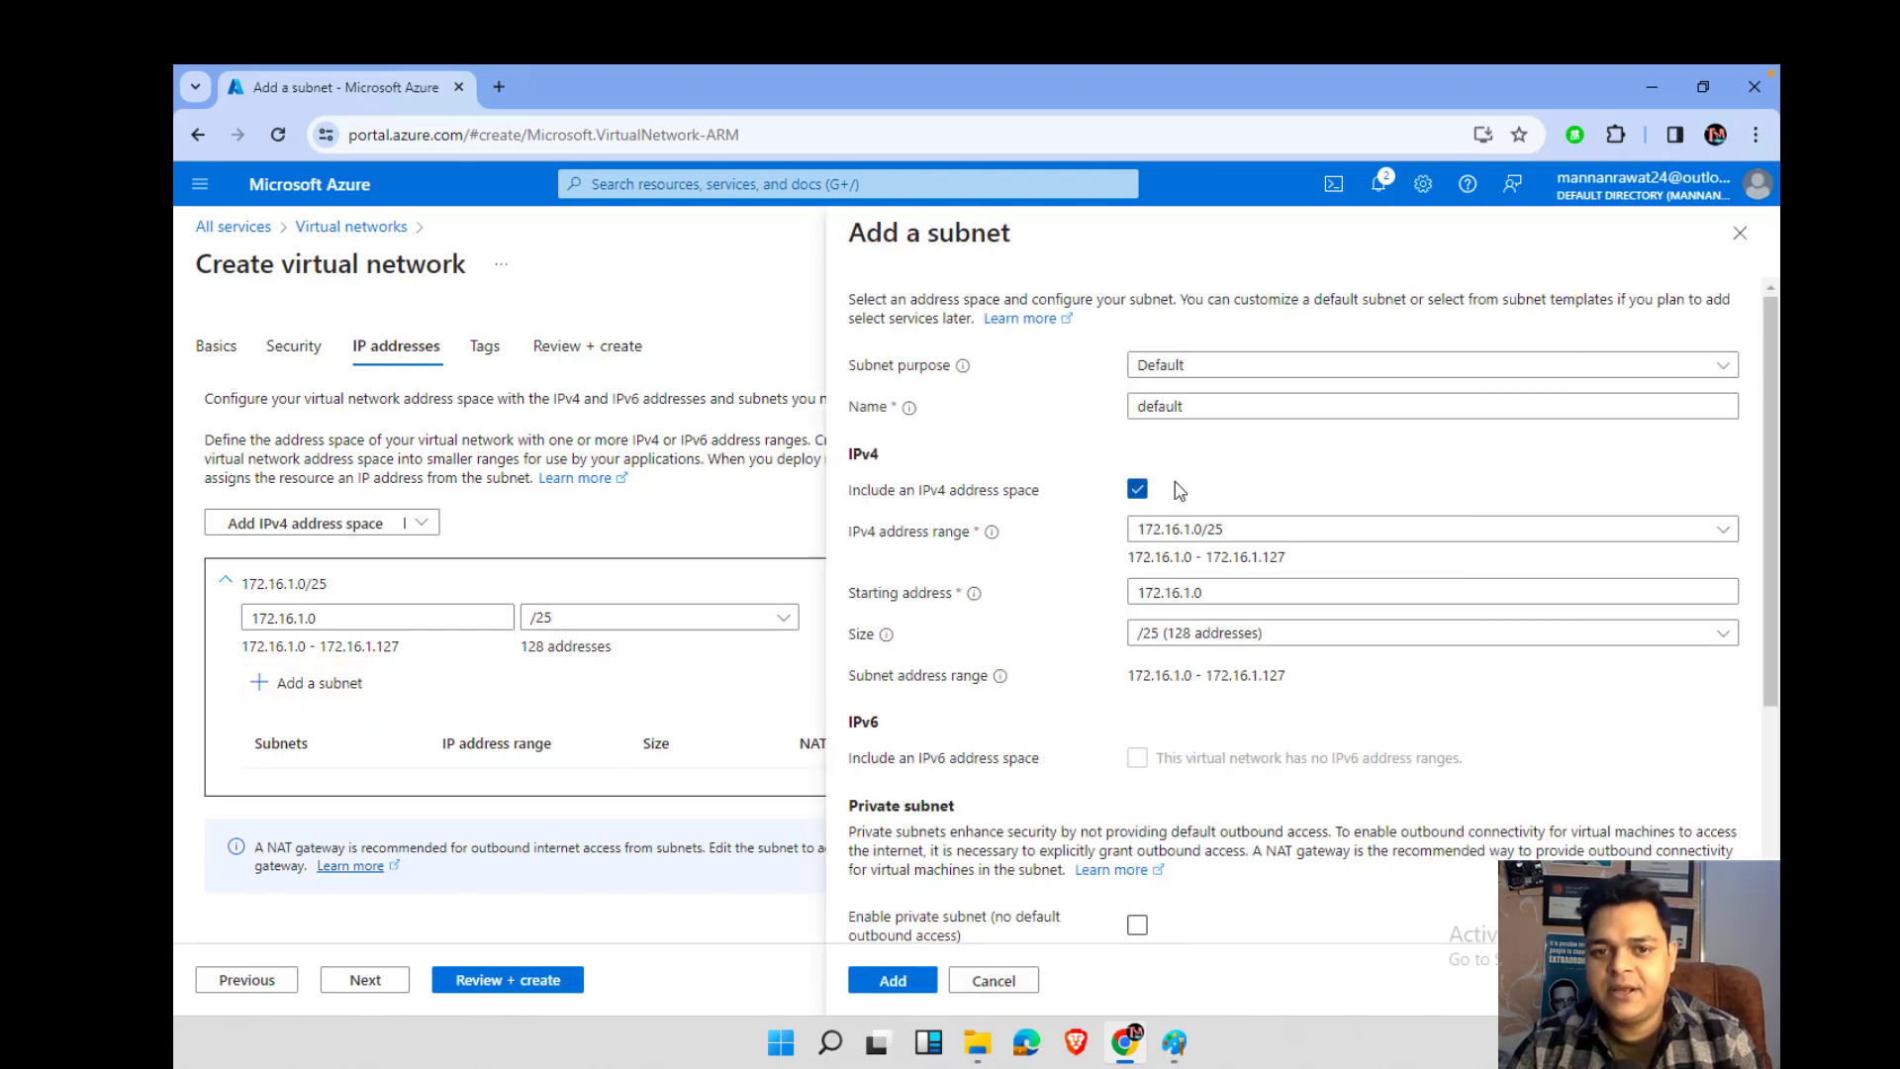
Step: Name the new subnet VM-Subnet, size it /26 (64 addresses), add it, and go to Review + create
{"action": "left_click_drag", "start_coordinate": [1200, 406], "coordinate": [1009, 401]}
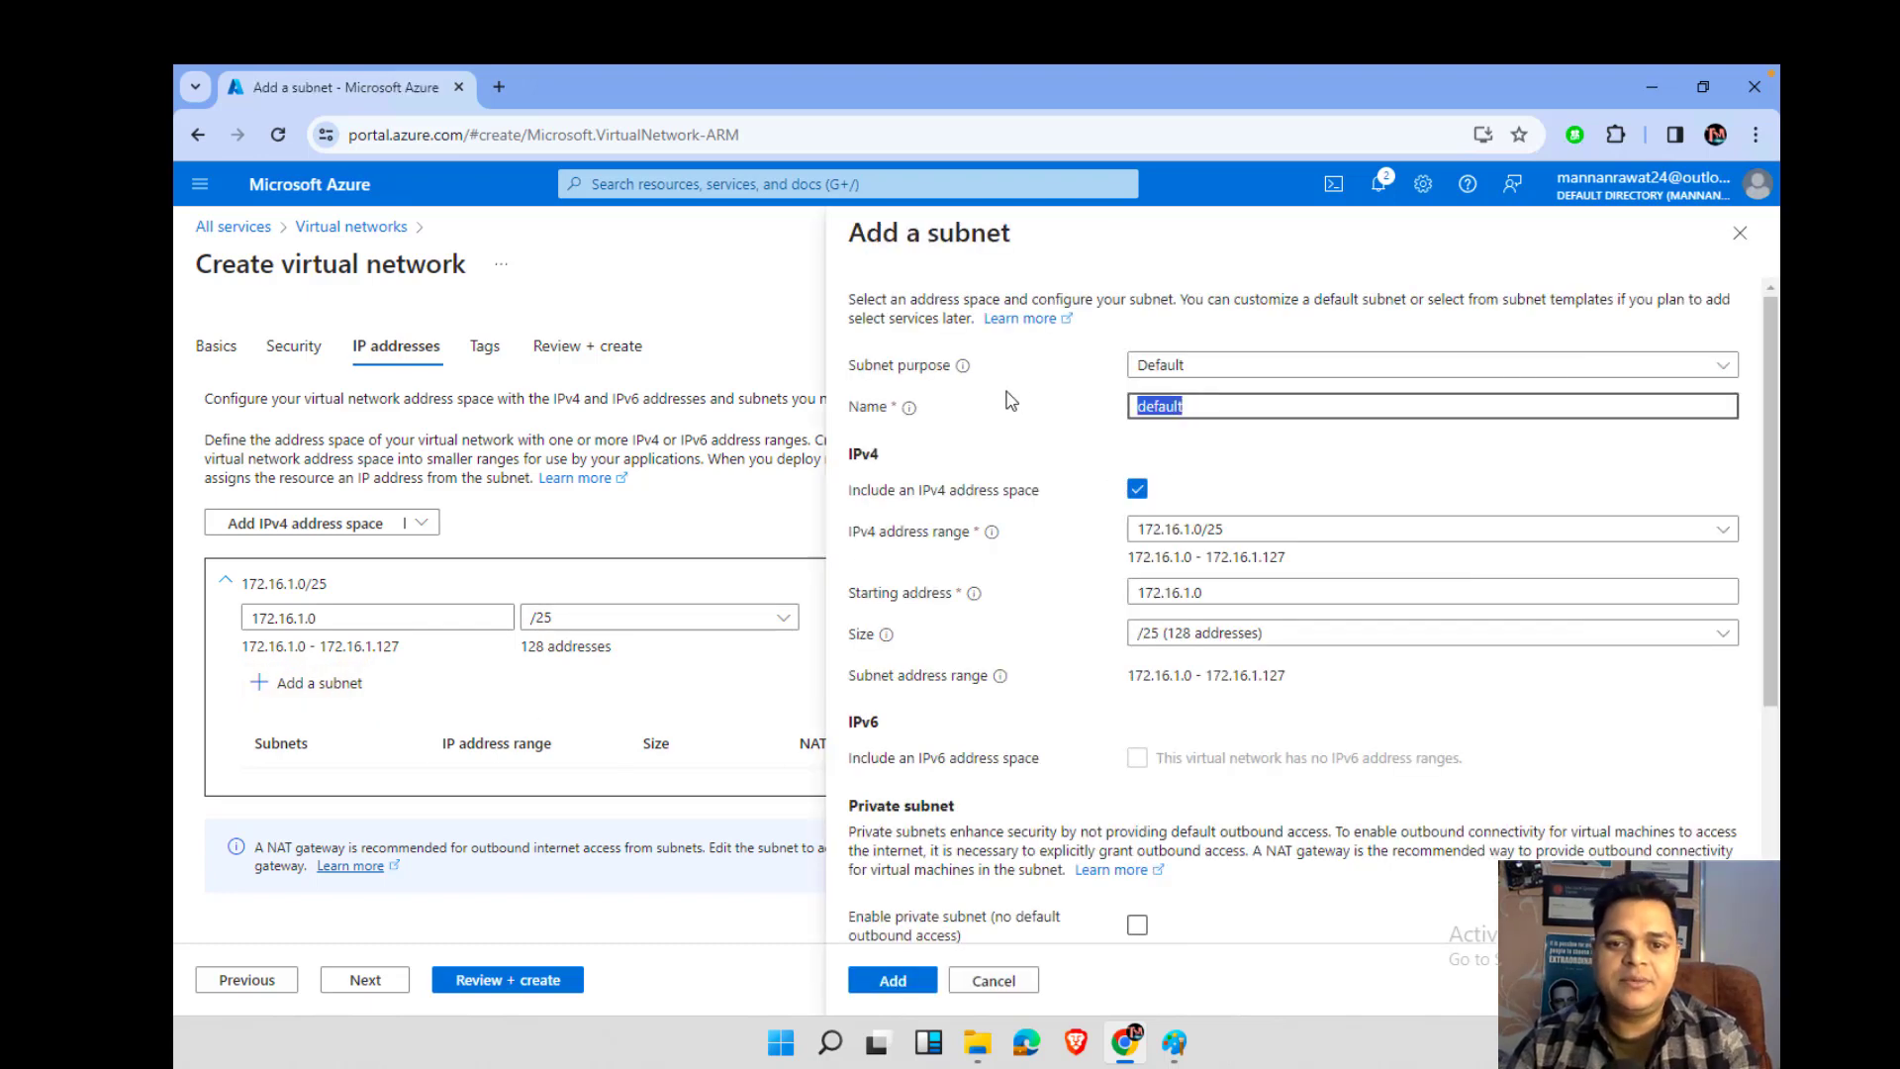
{"action": "type", "text": "V"}
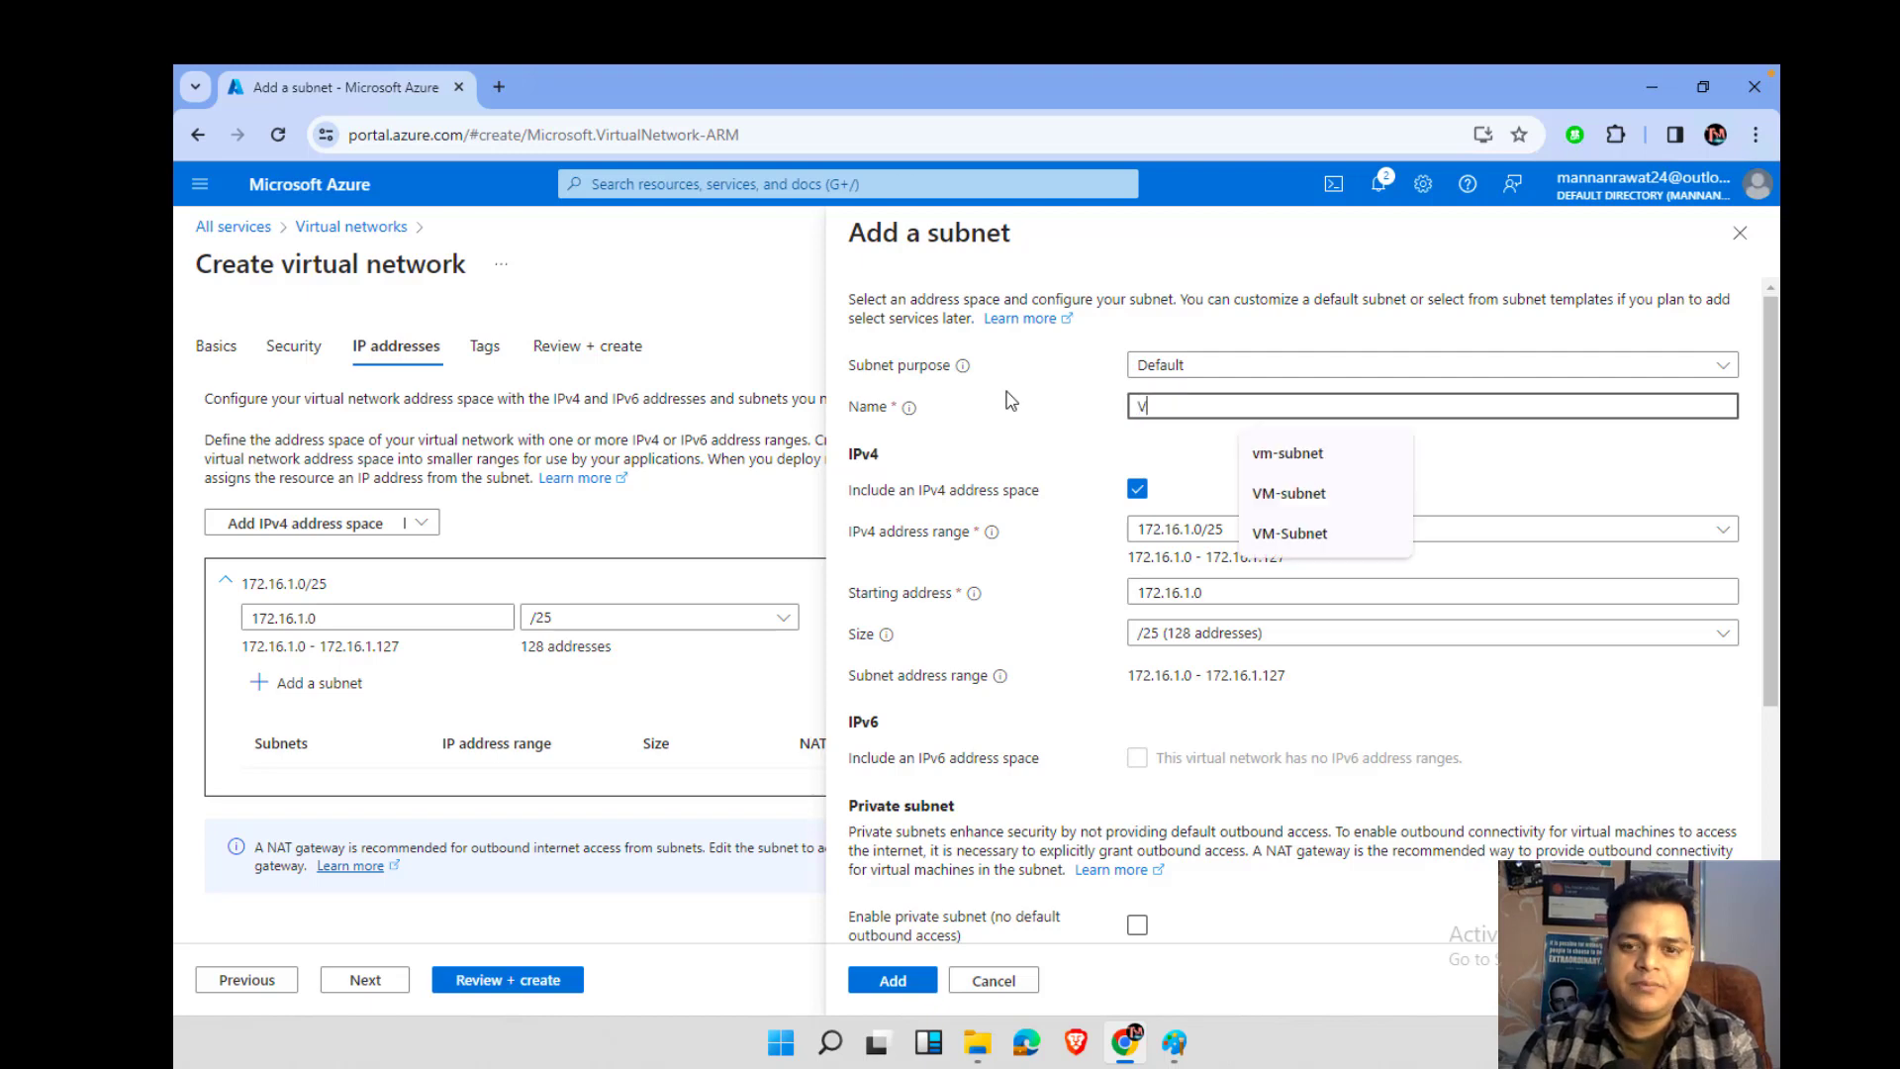
{"action": "type", "text": "M-Subnet"}
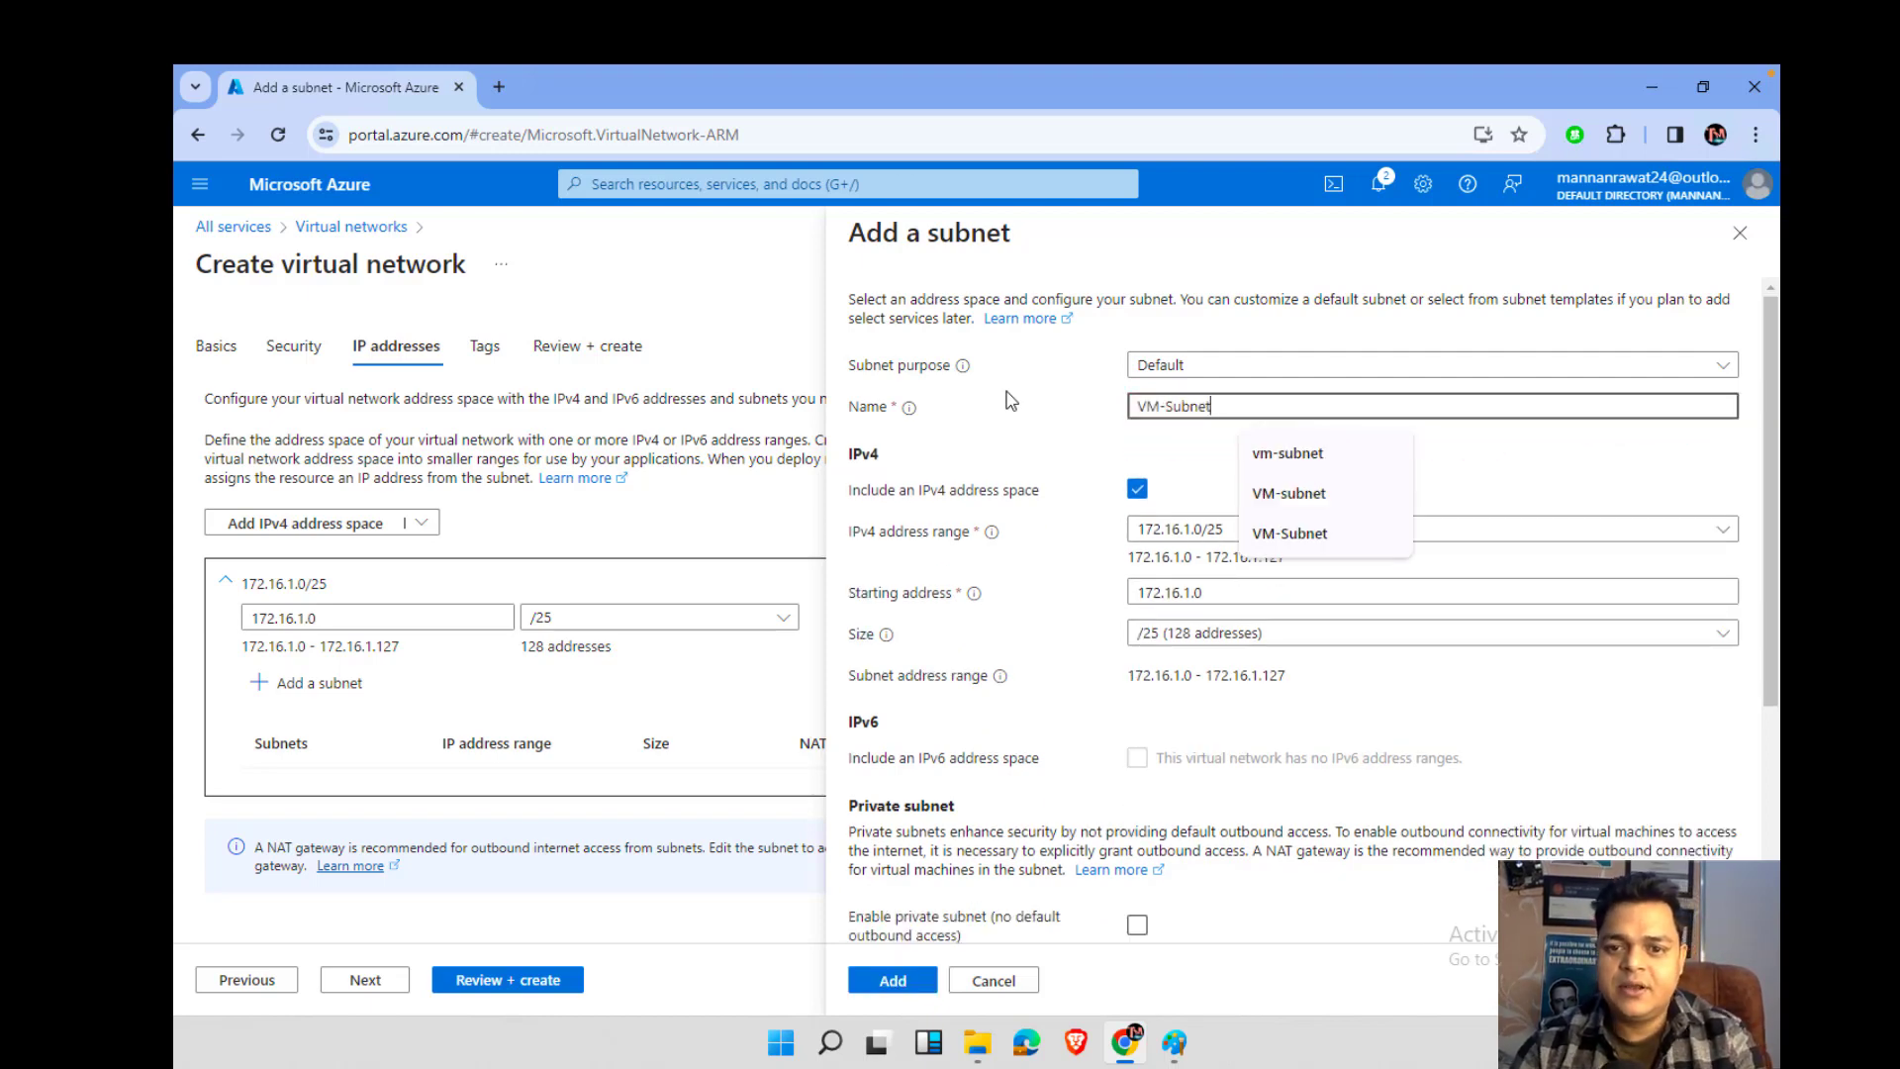
{"action": "left_click", "coordinate": [1200, 513]}
{"action": "left_click", "coordinate": [1217, 591]}
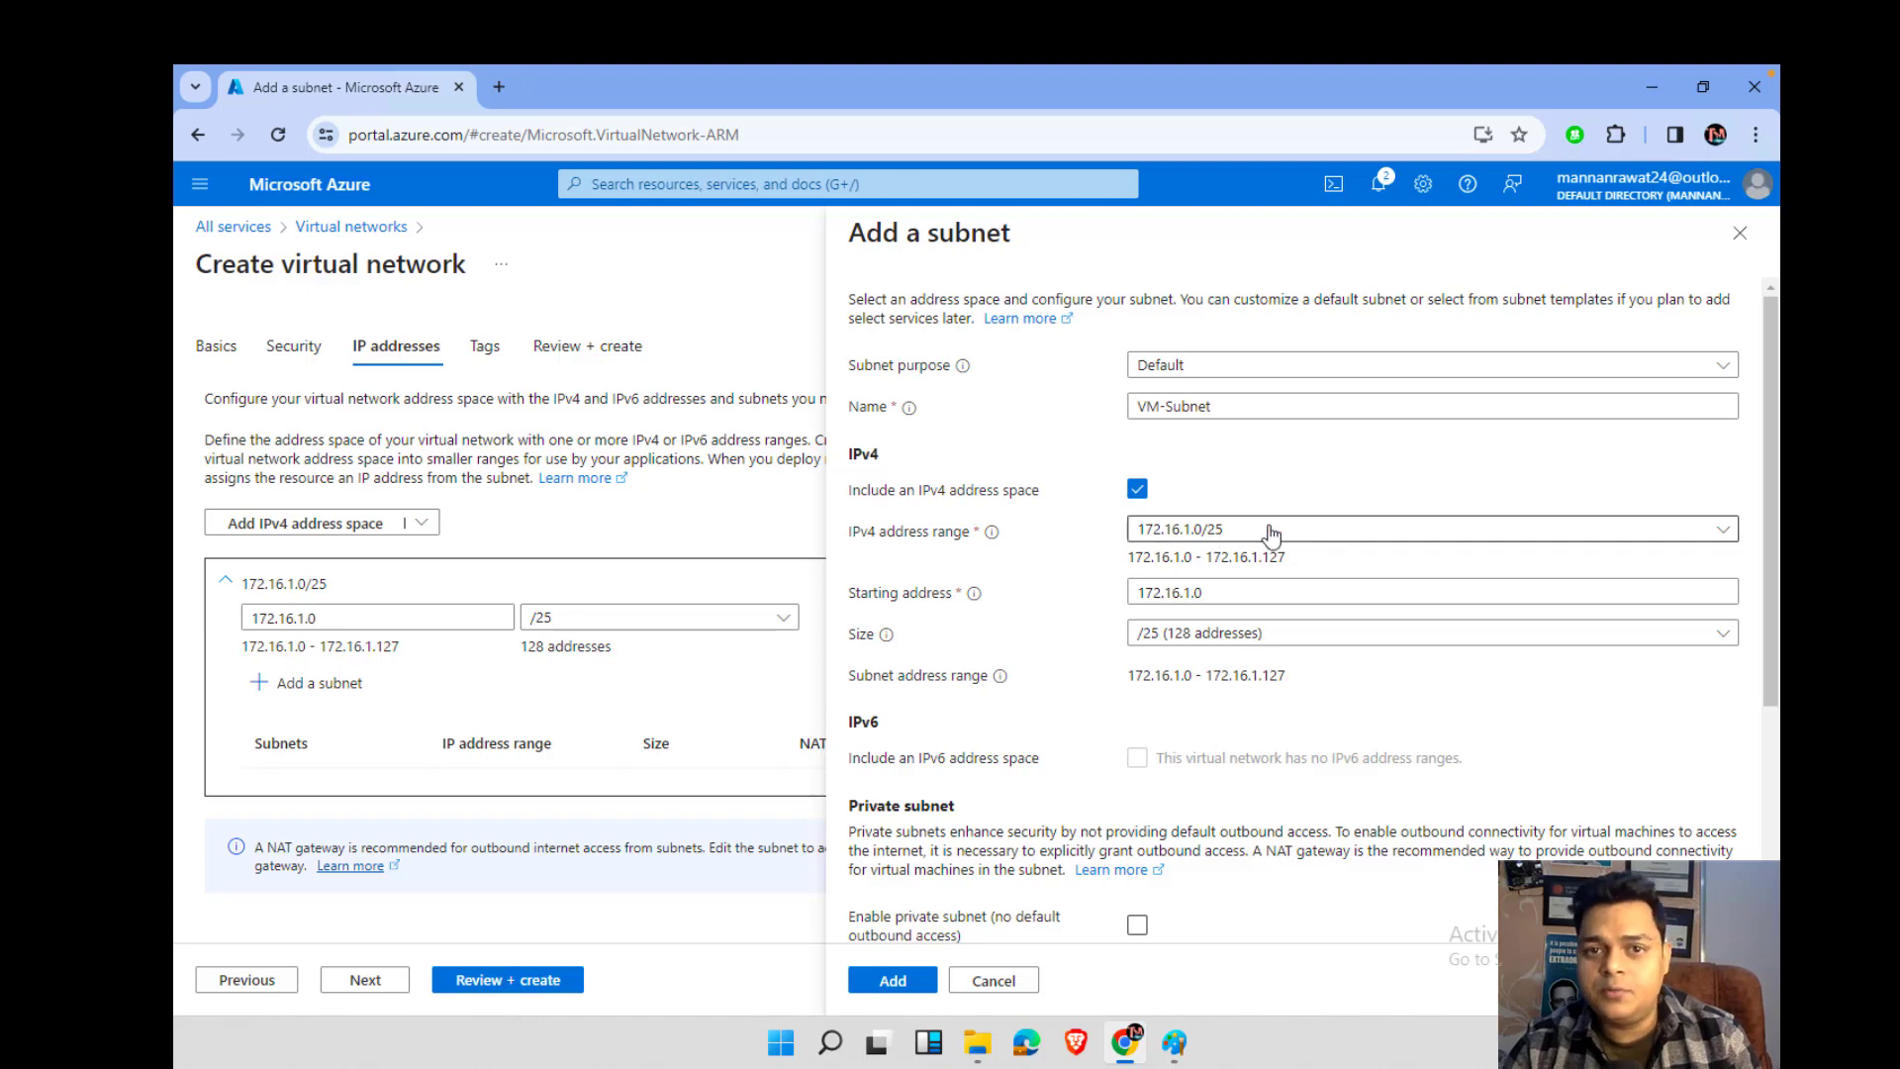
{"action": "left_click", "coordinate": [1237, 638]}
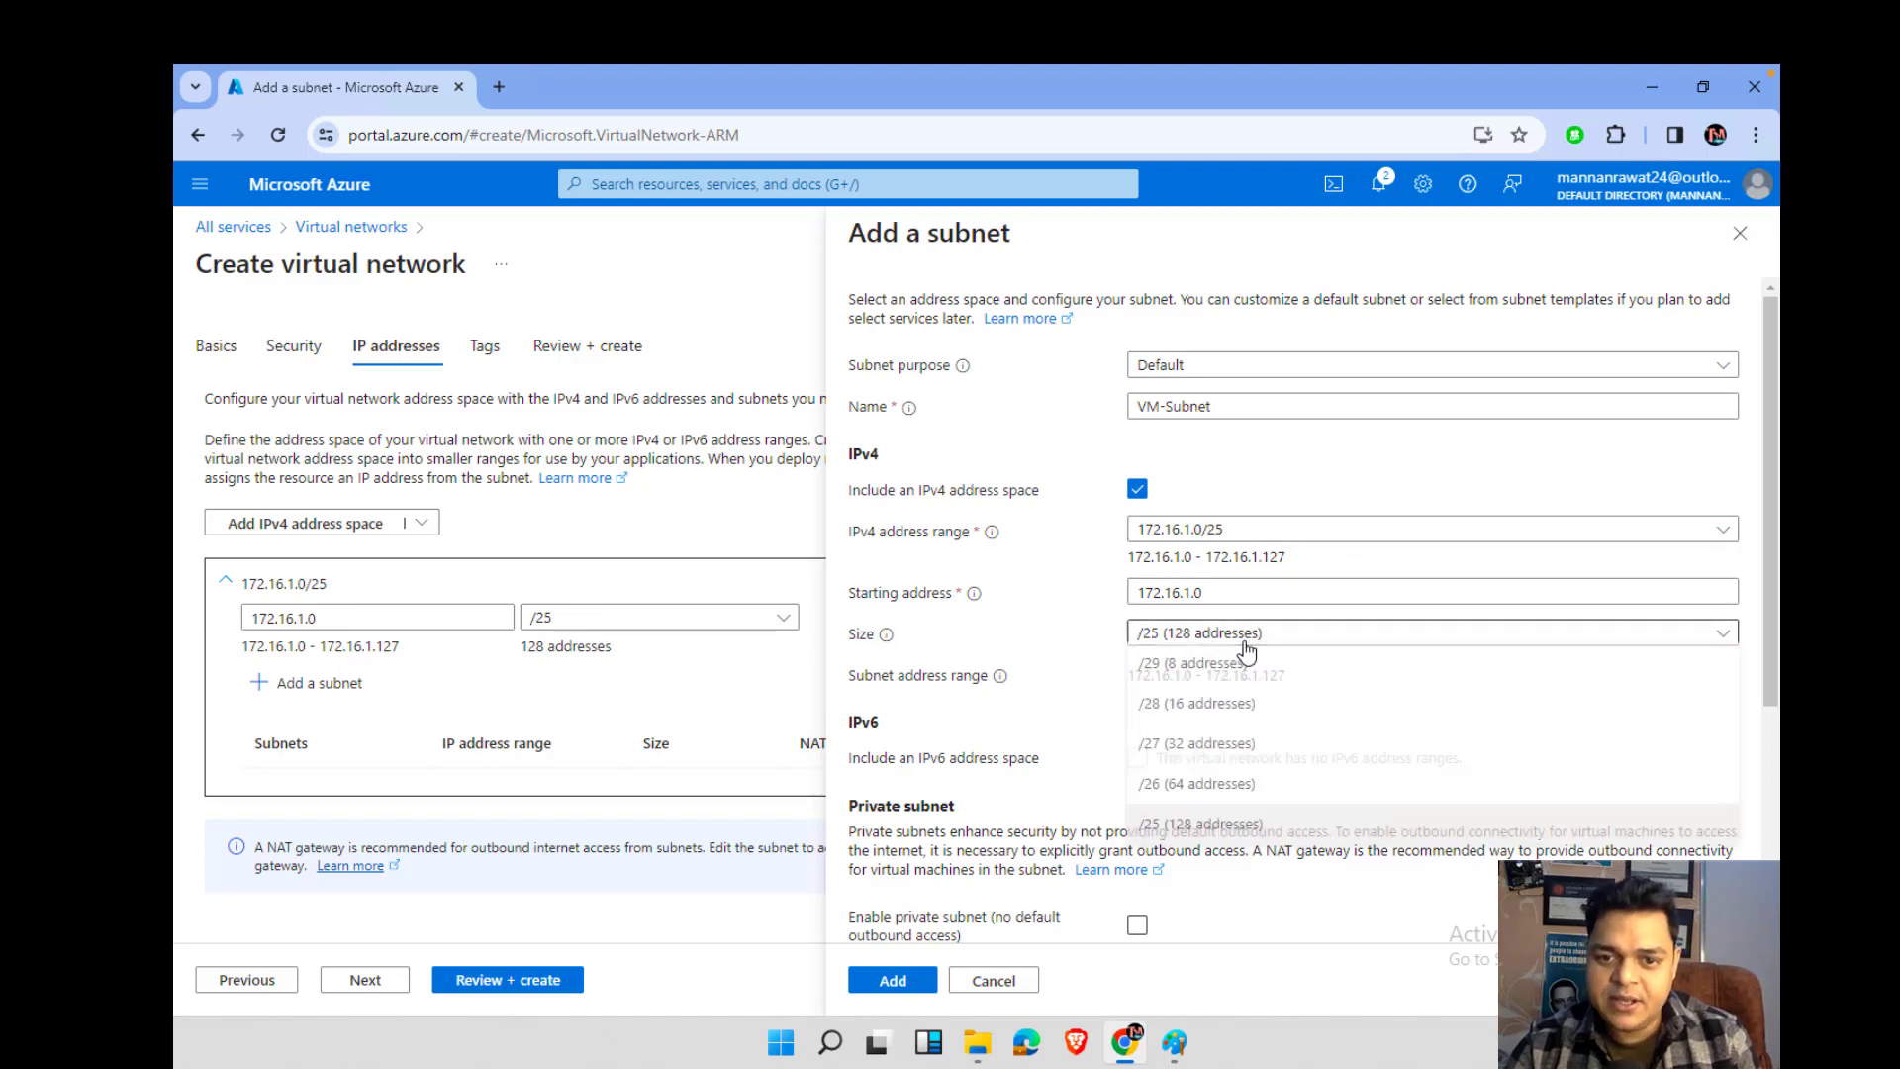
{"action": "left_click", "coordinate": [1166, 788]}
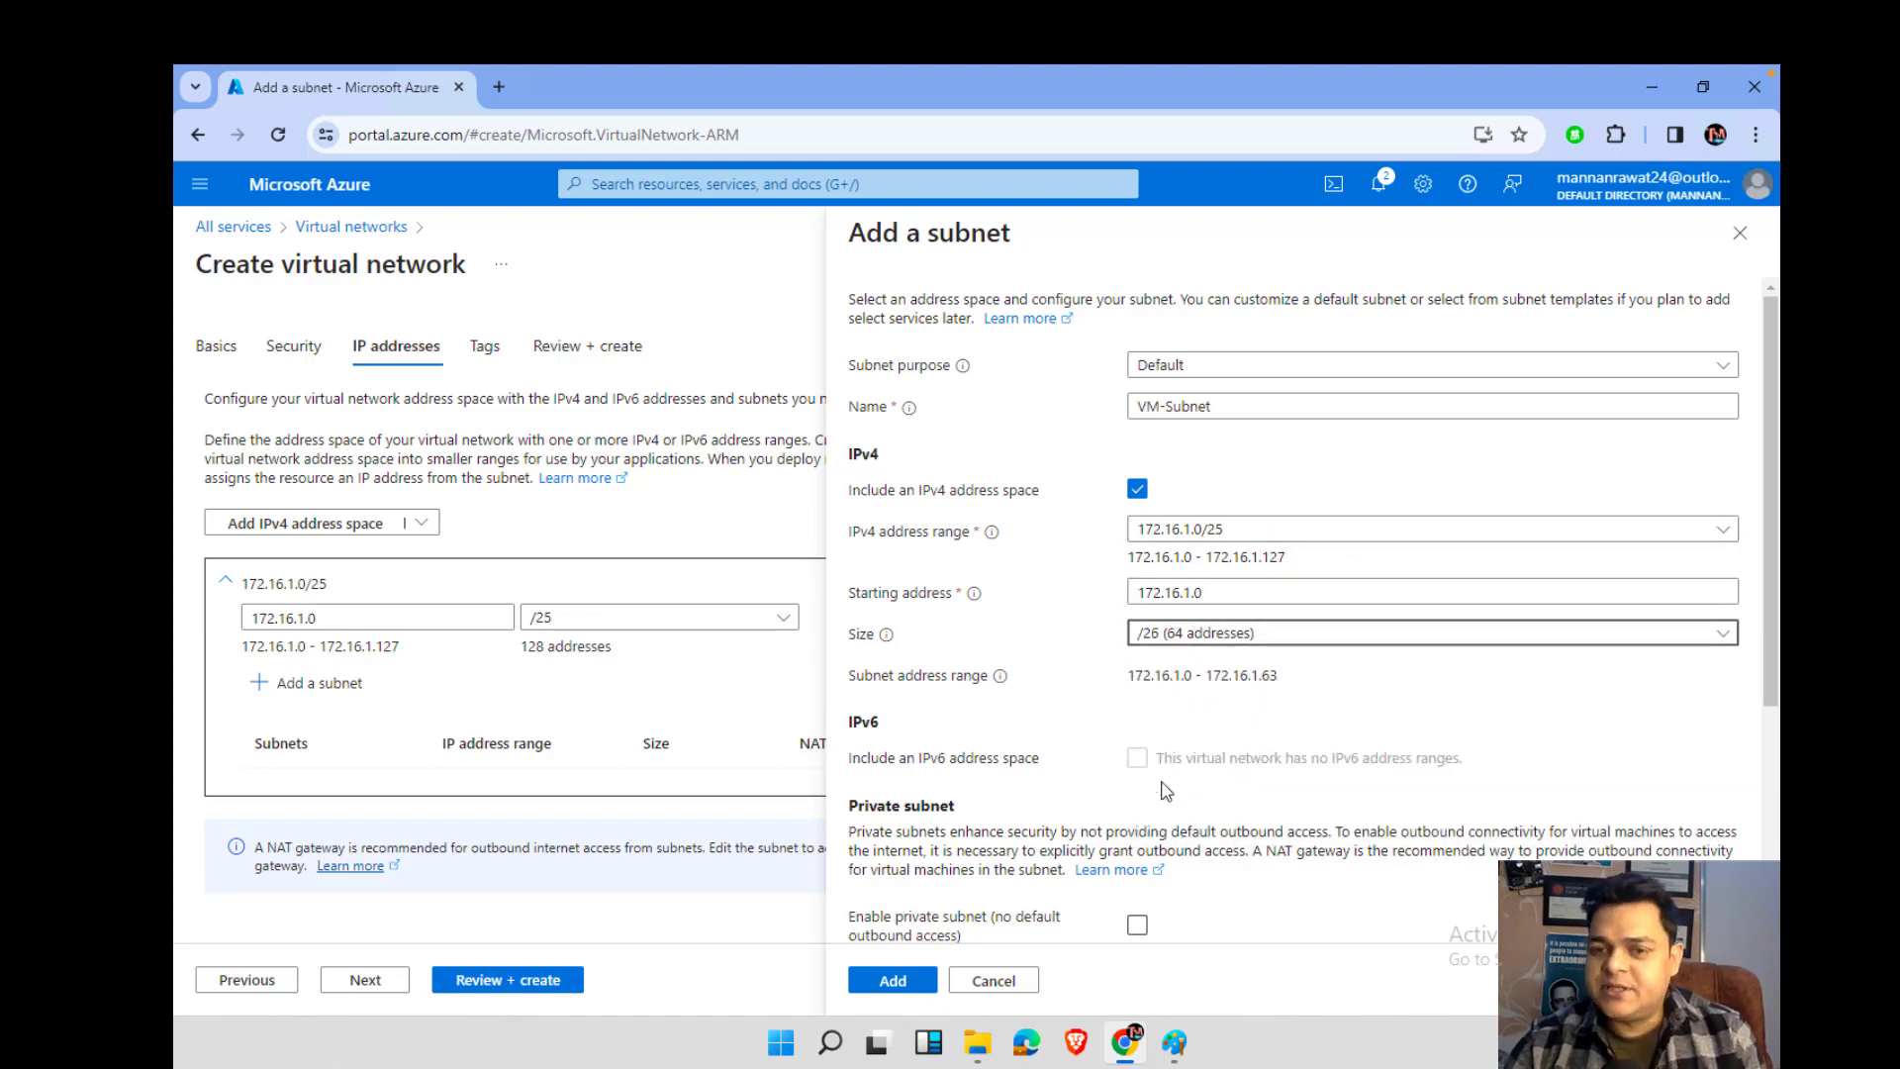
{"action": "left_click", "coordinate": [894, 979]}
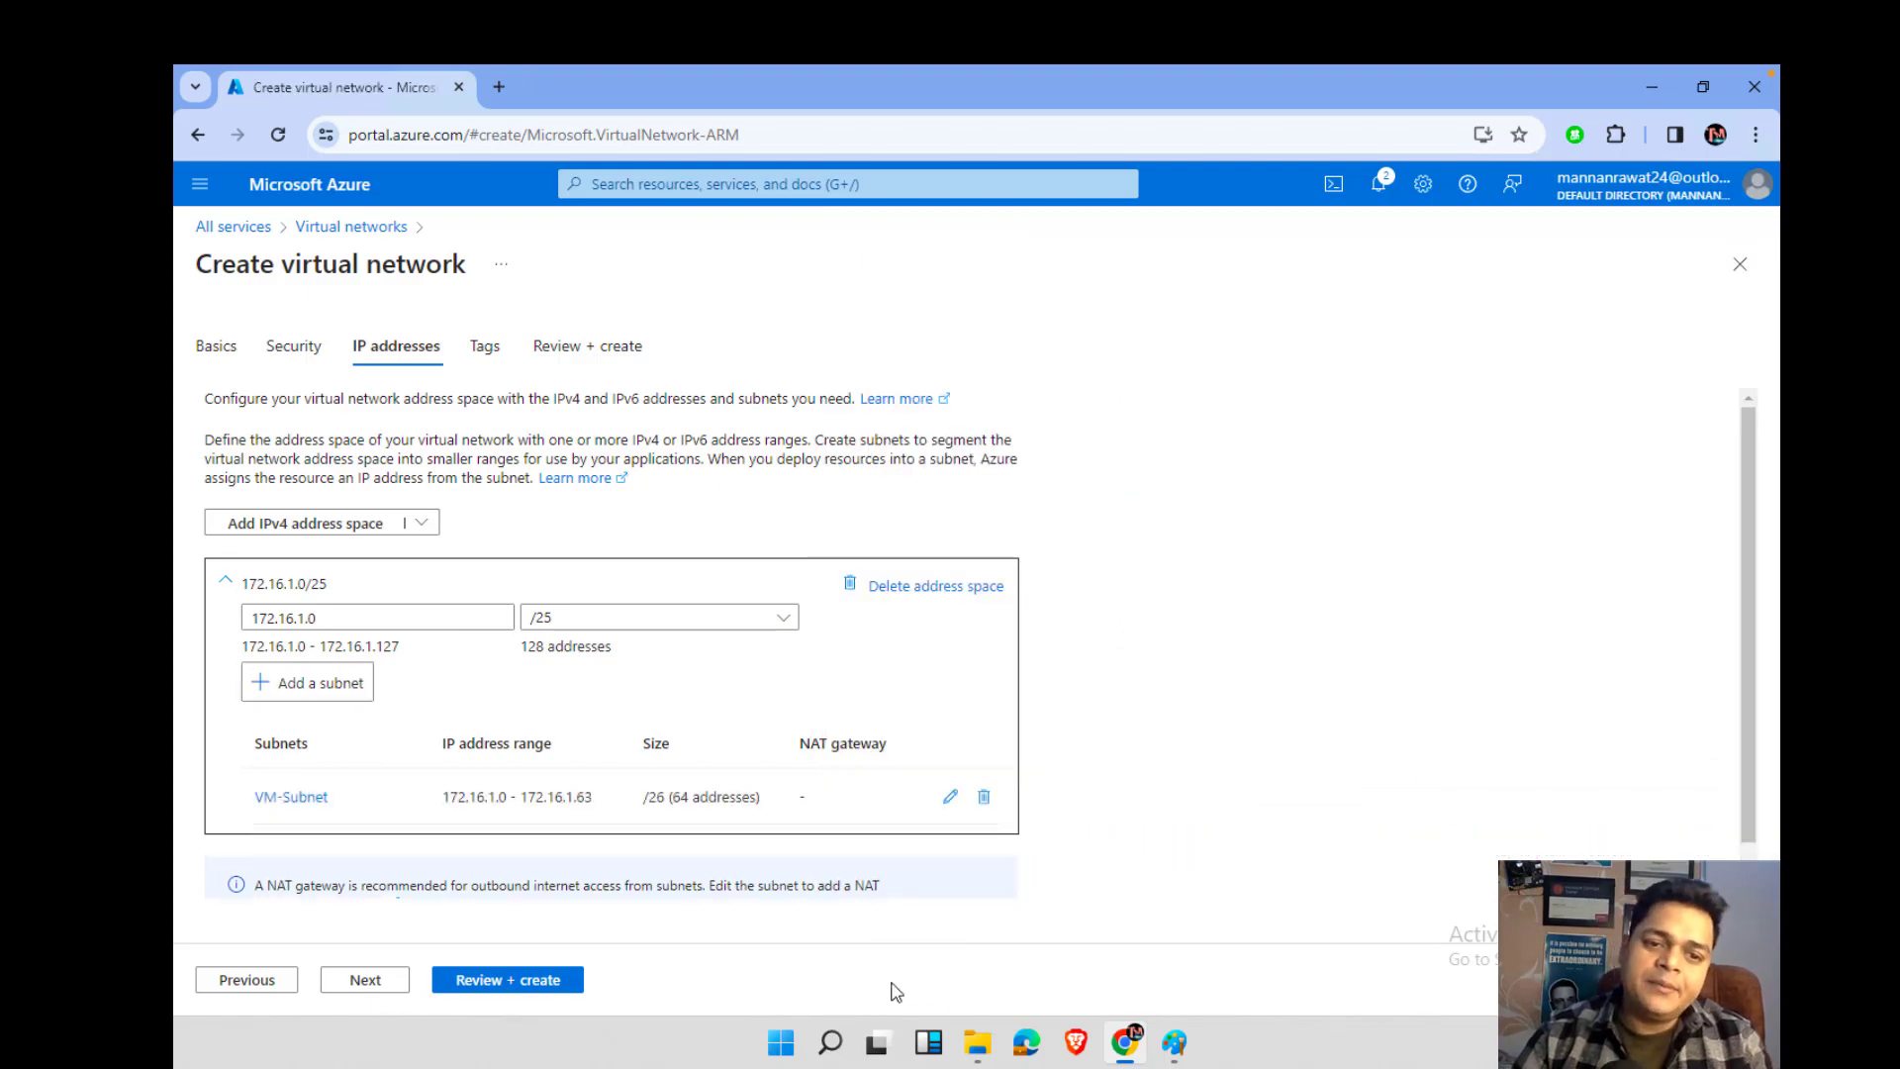
{"action": "left_click", "coordinate": [506, 979]}
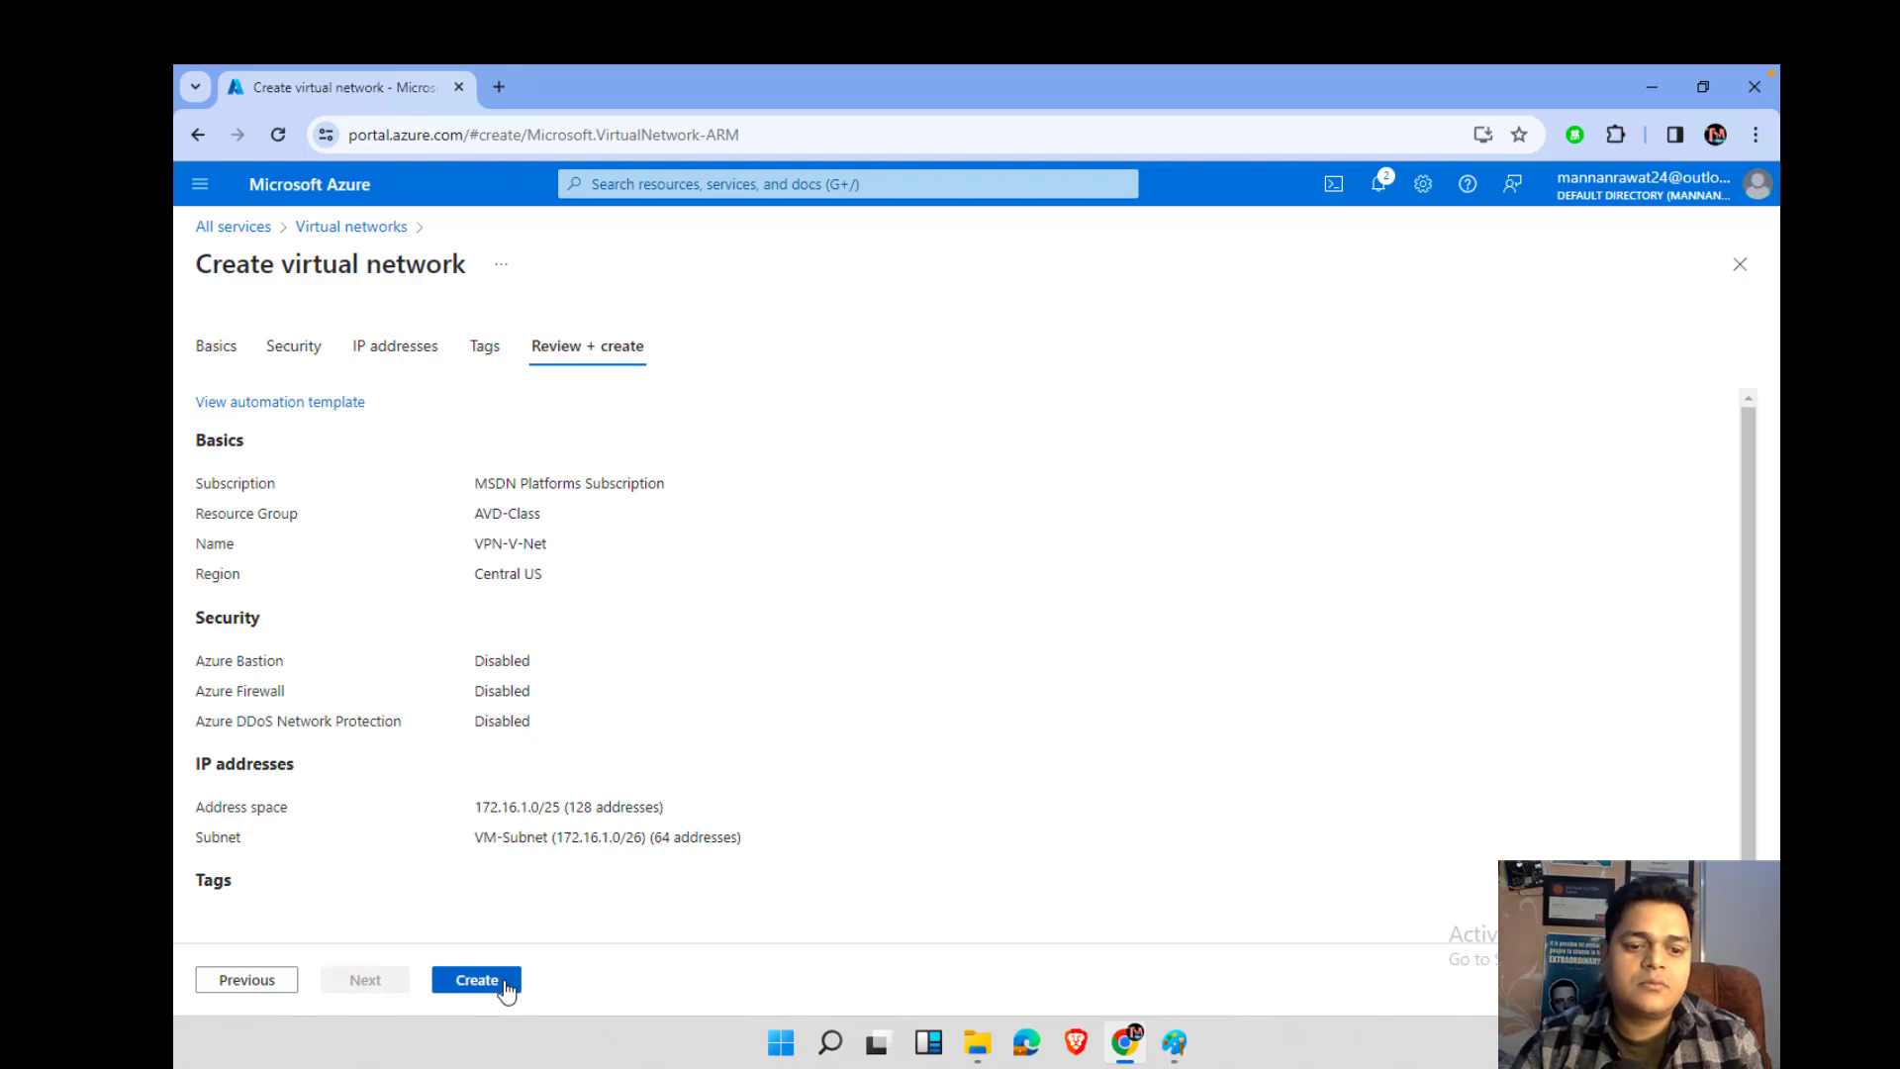
Step: Create the VPN-V-Net virtual network from its validated review summary
{"action": "left_click", "coordinate": [507, 989]}
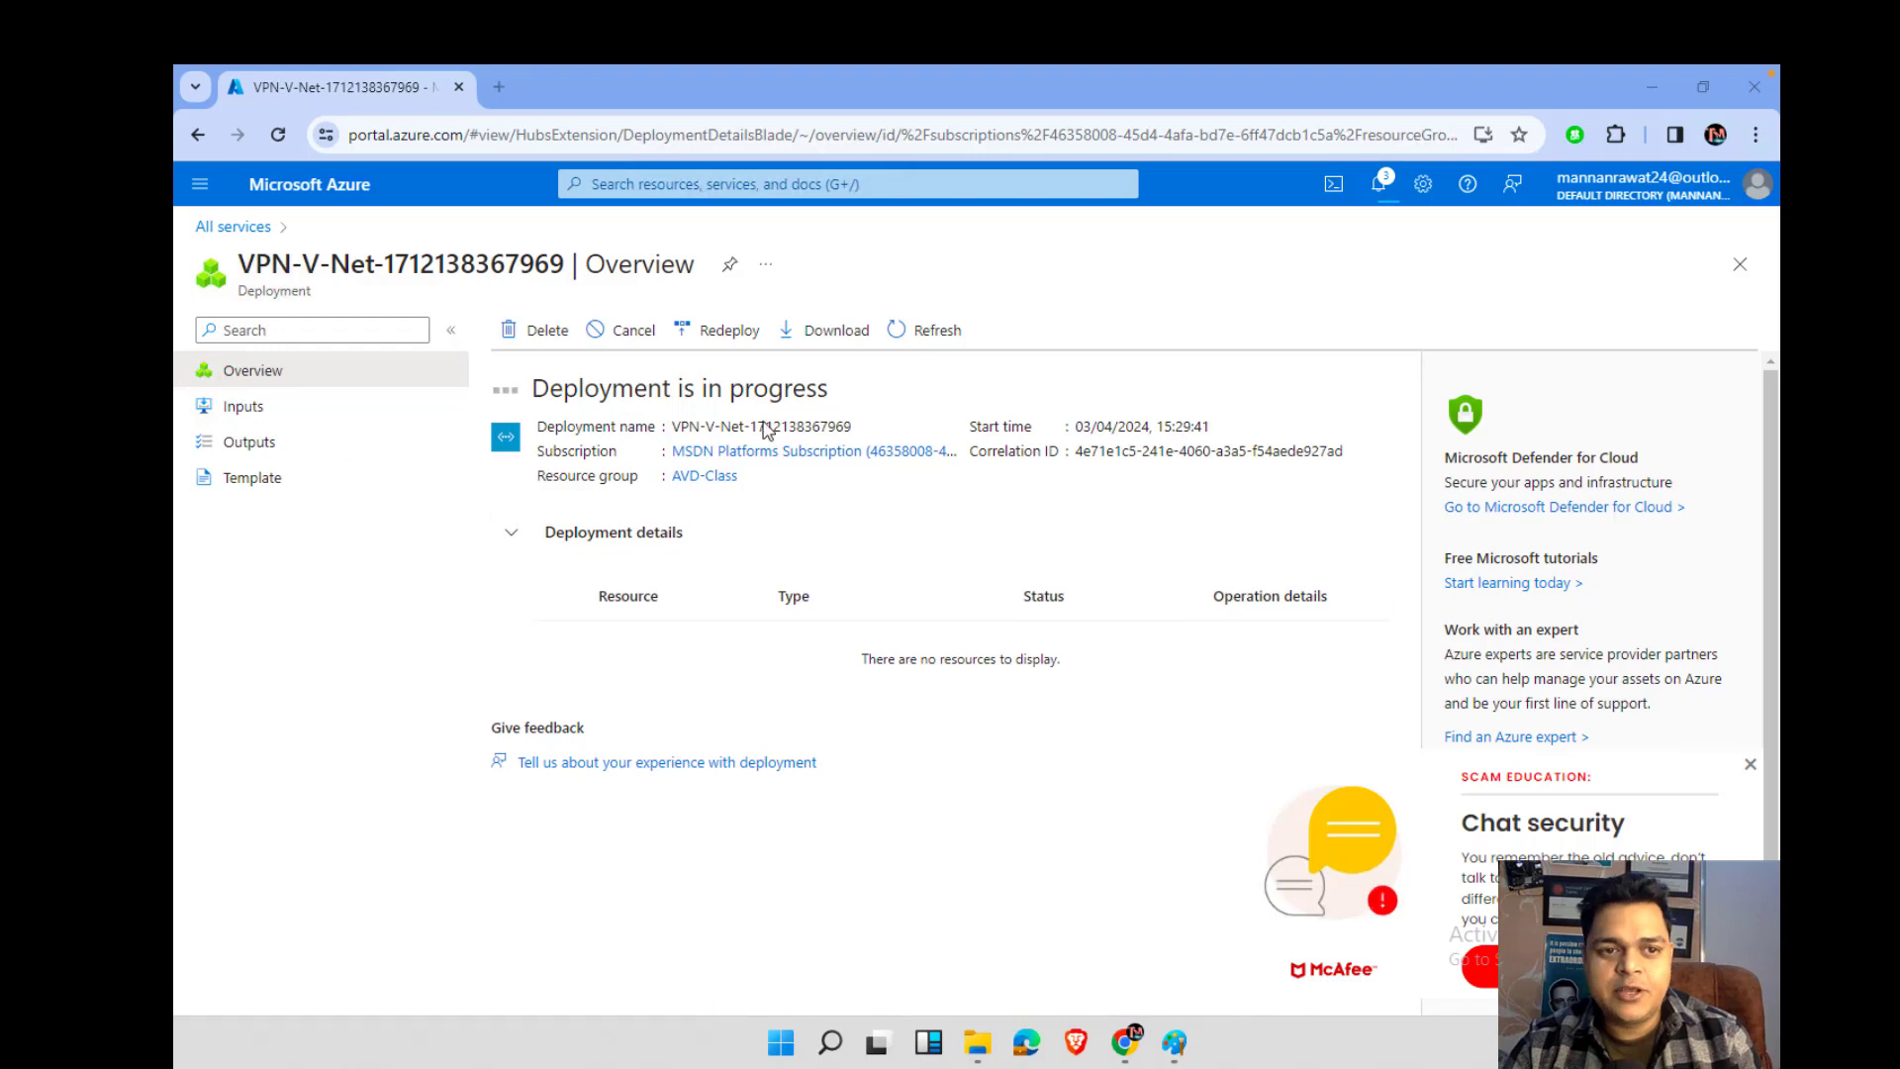
Step: Open portal Home in a new tab, go to Virtual machines, and start creating an Azure virtual machine
{"action": "right_click", "coordinate": [329, 195]}
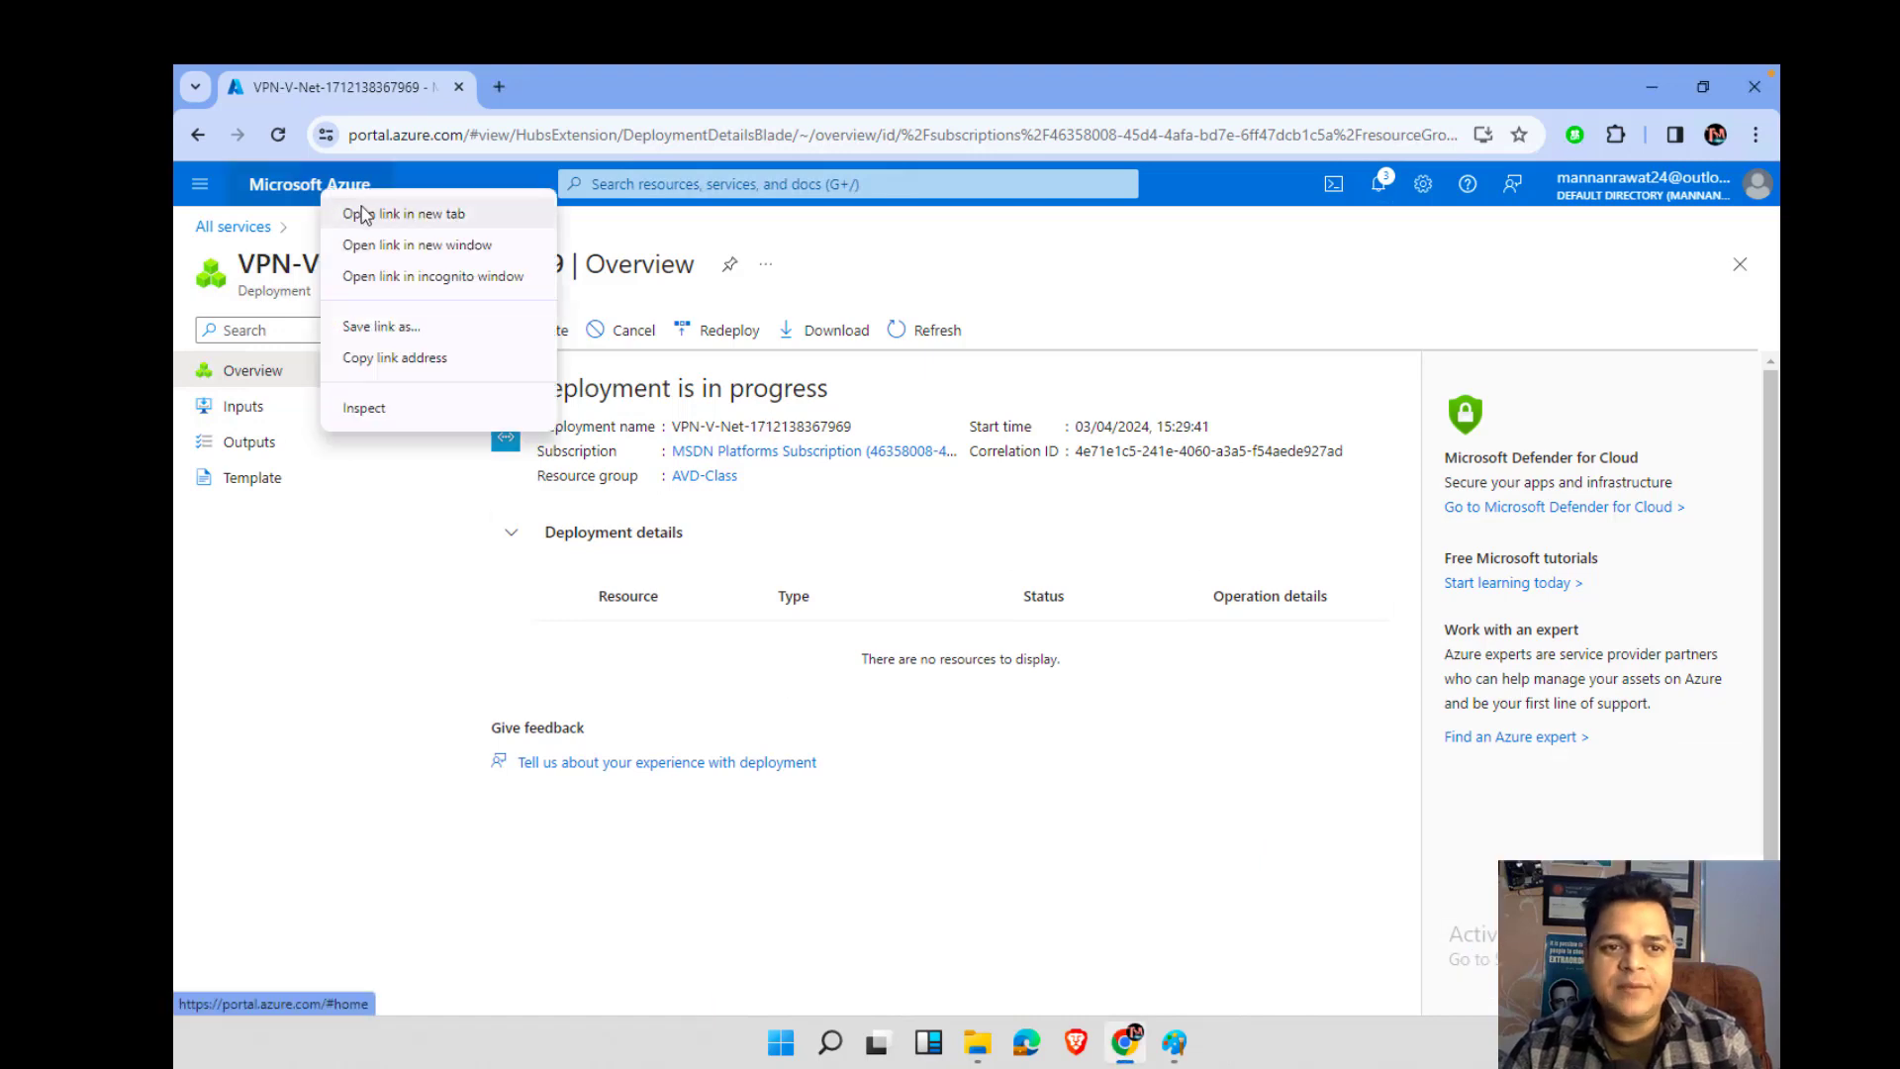
{"action": "left_click", "coordinate": [358, 213]}
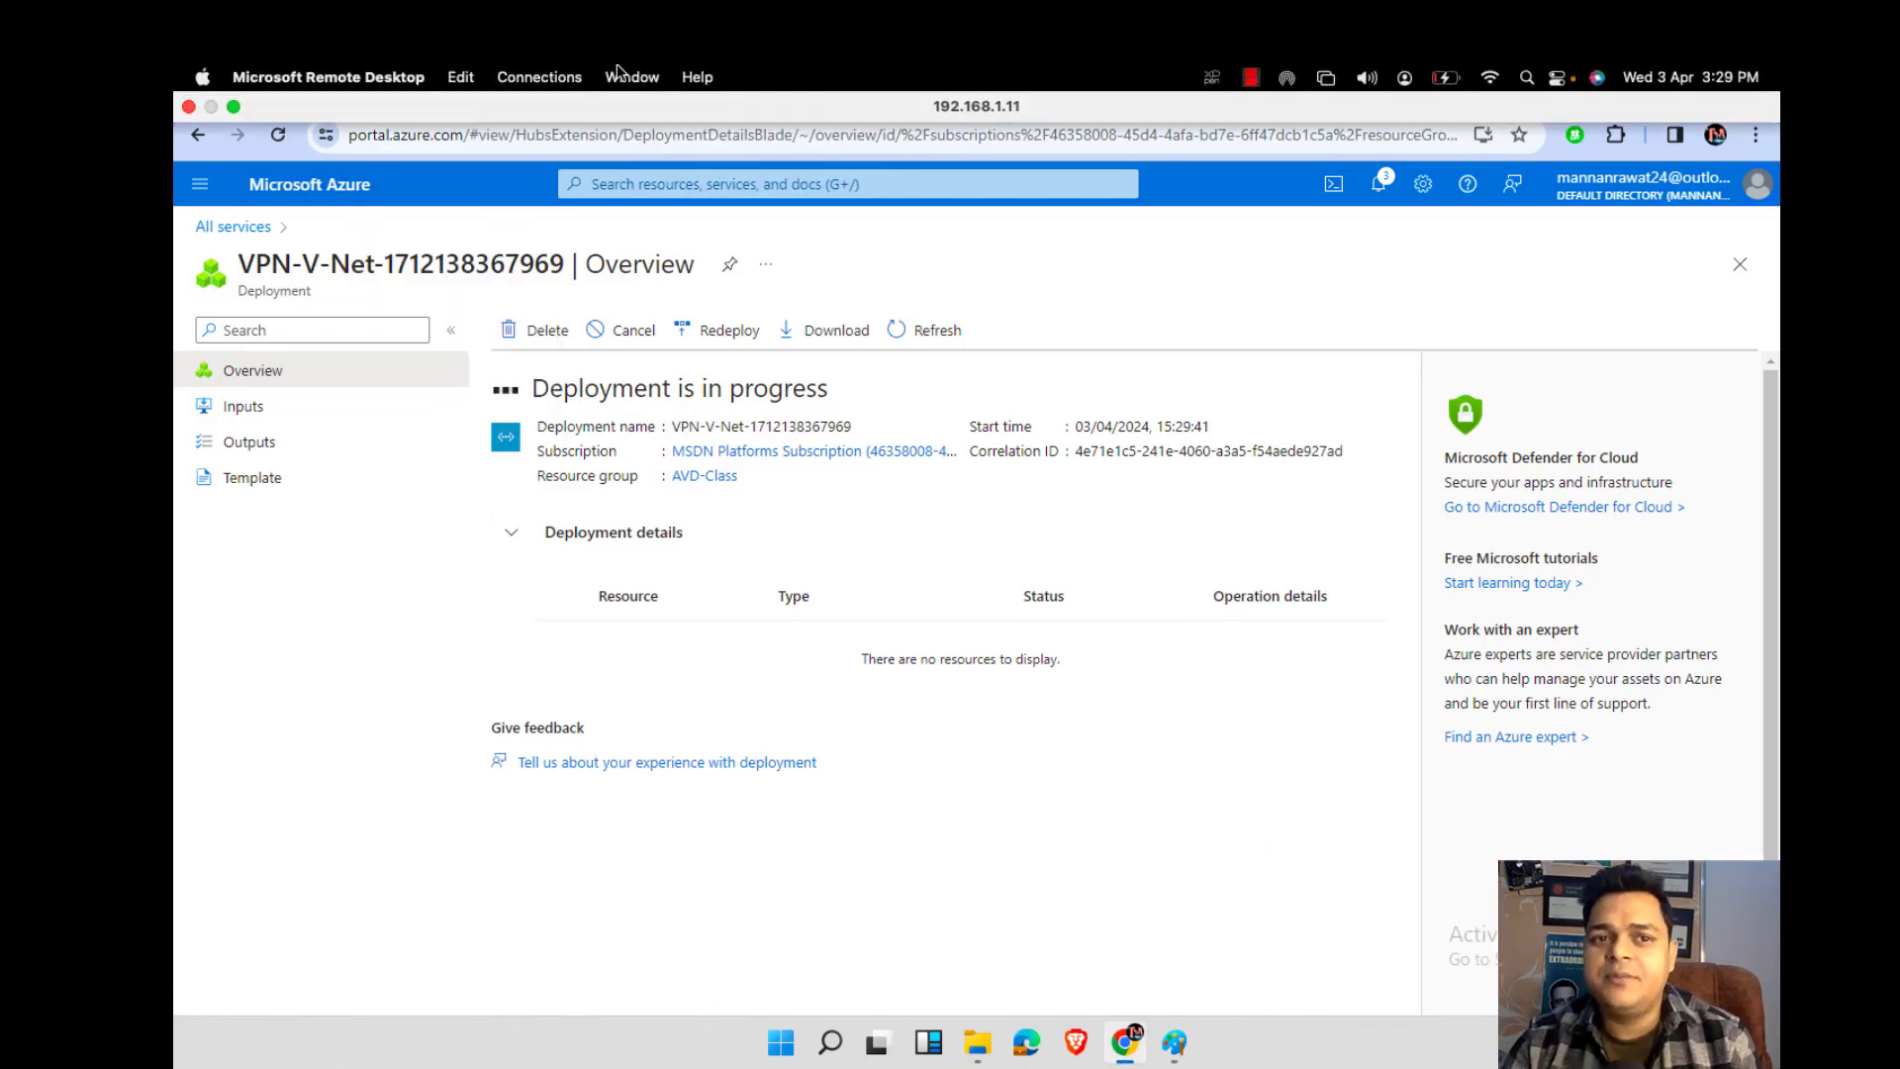
{"action": "left_click", "coordinate": [615, 76]}
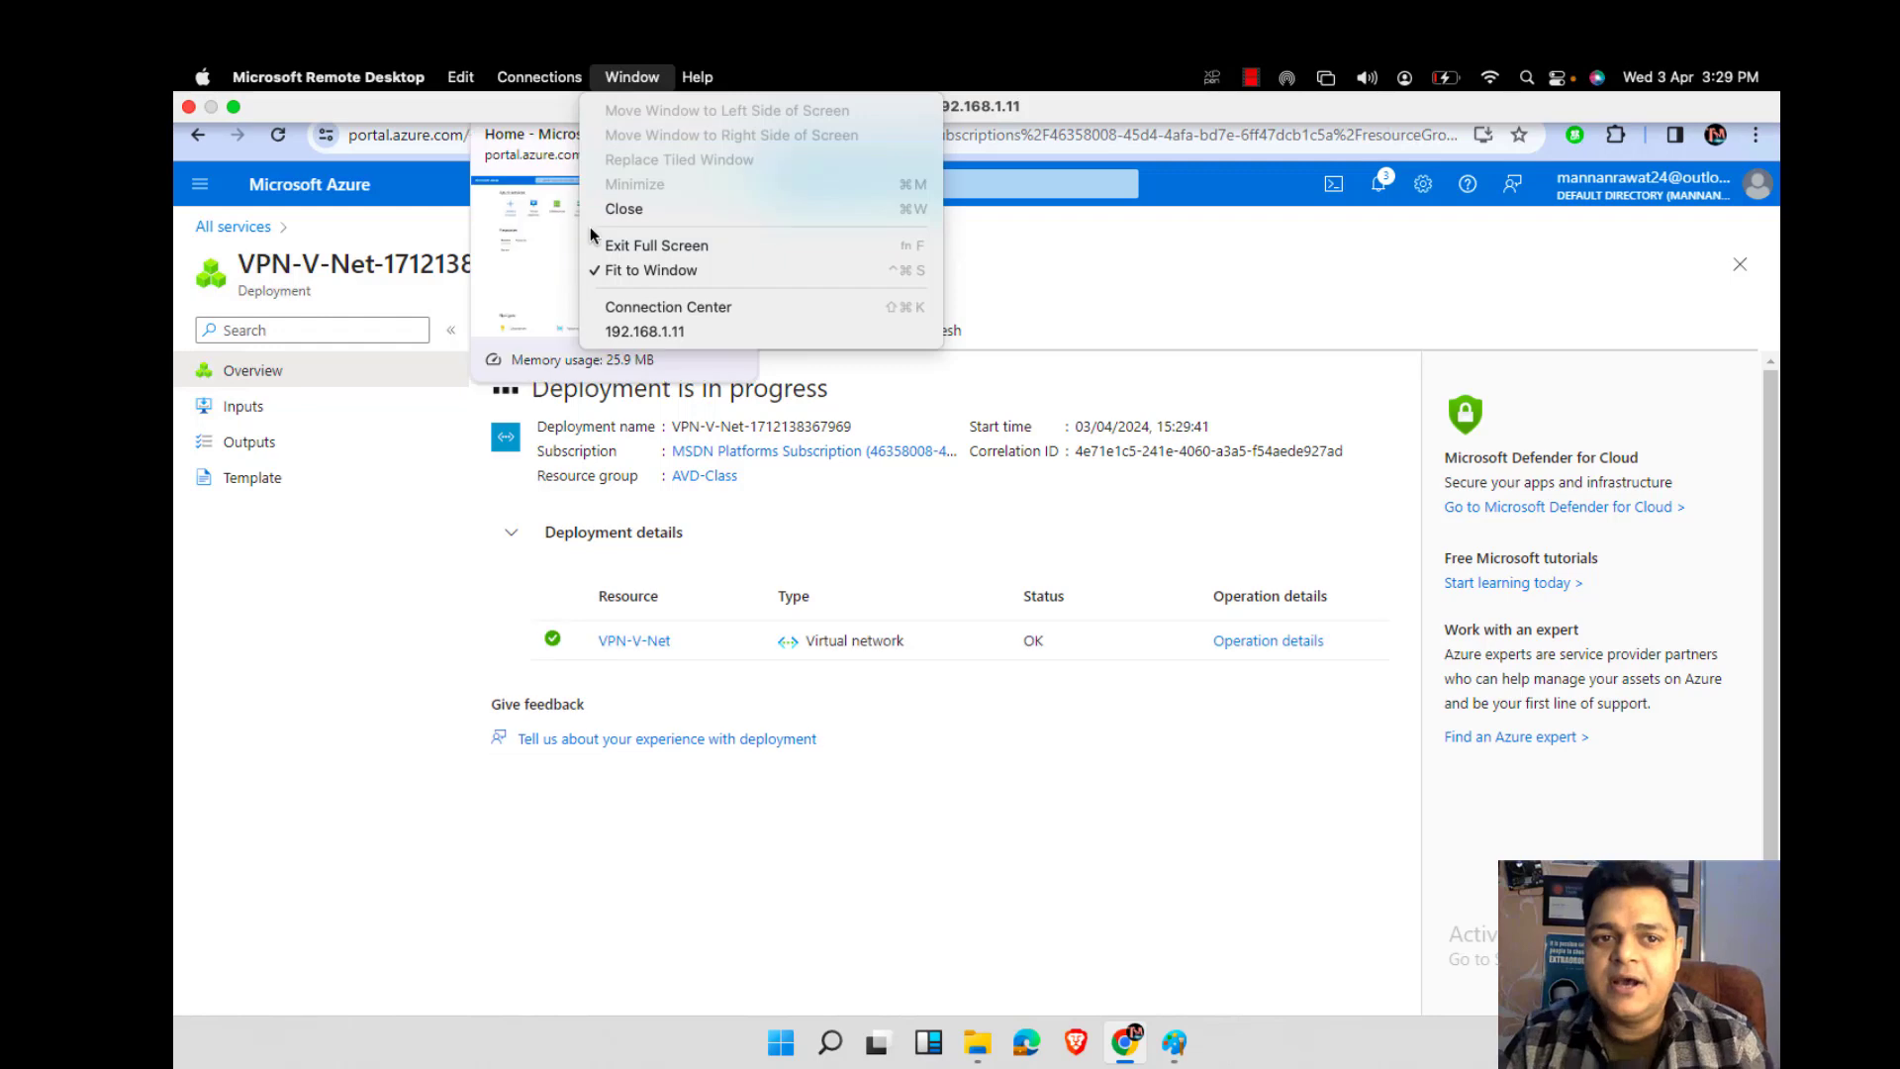
{"action": "left_click", "coordinate": [394, 518]}
{"action": "left_click", "coordinate": [607, 96]}
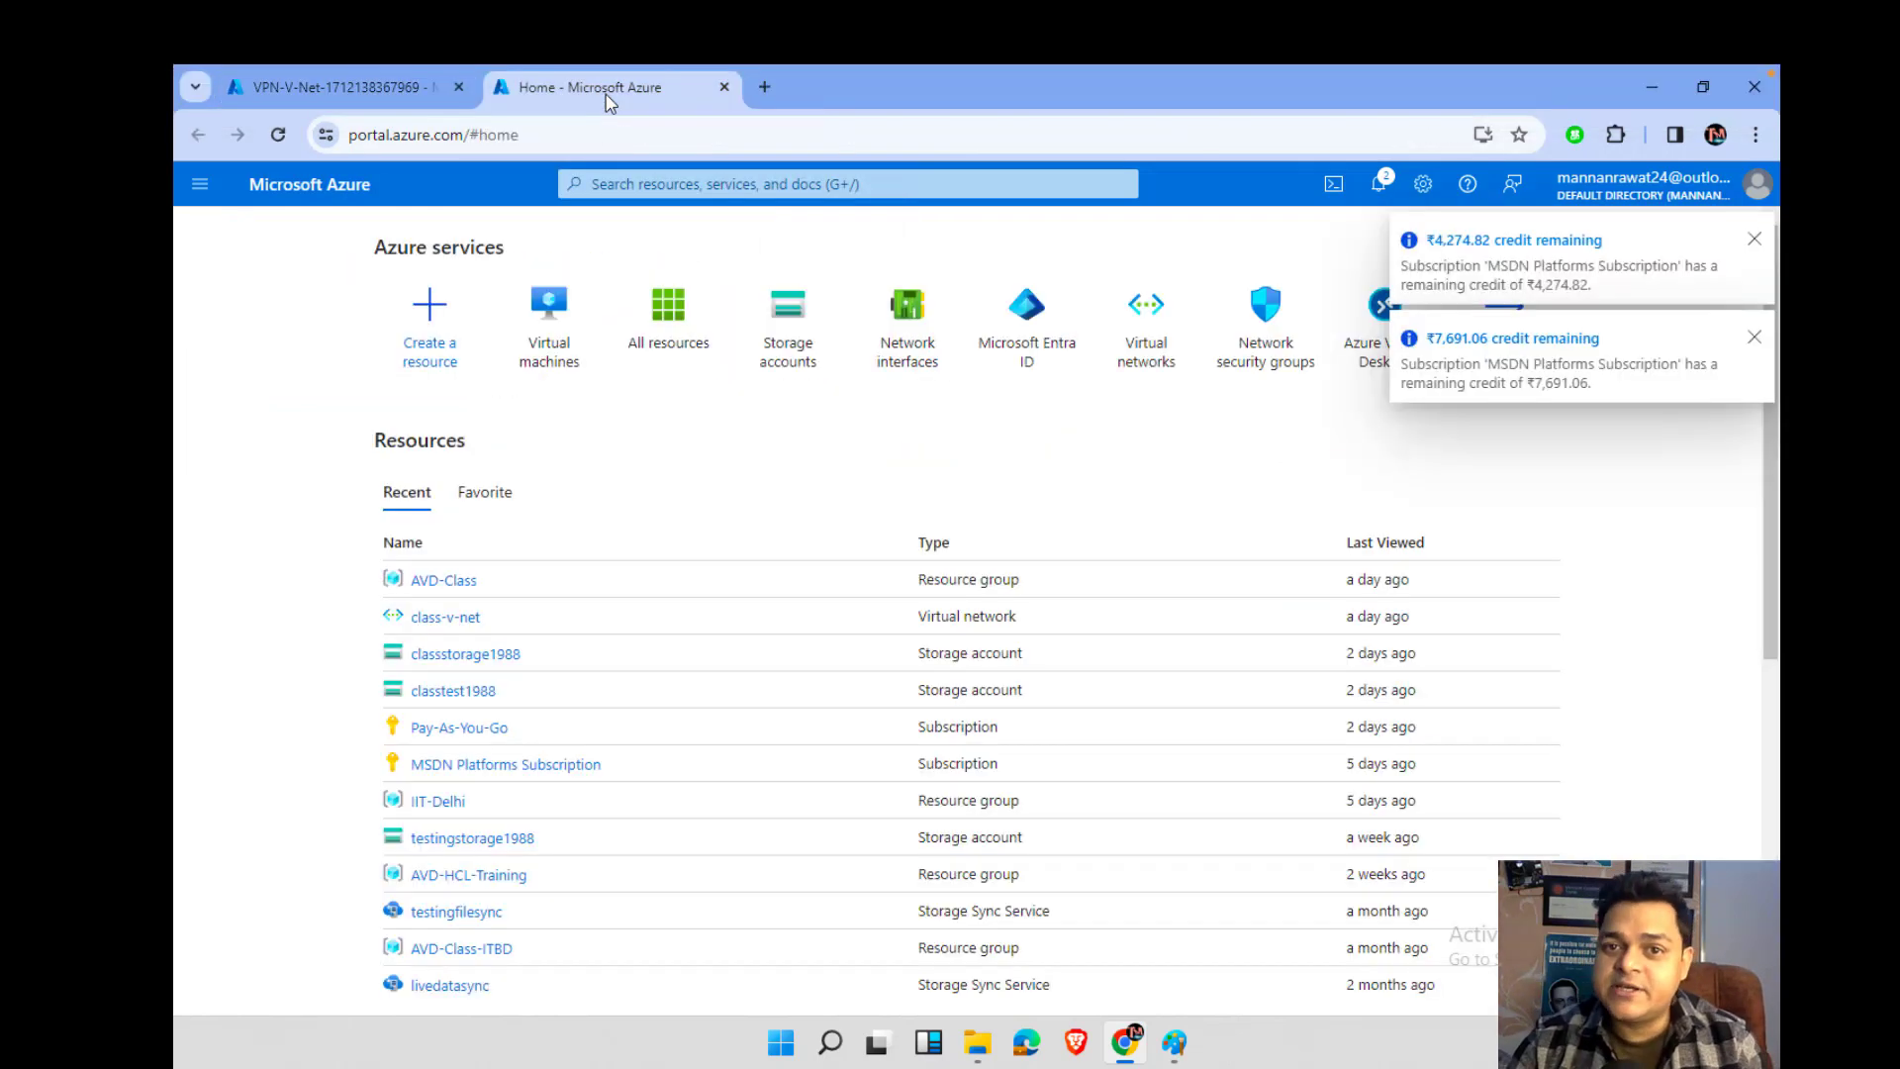
{"action": "left_click", "coordinate": [552, 356]}
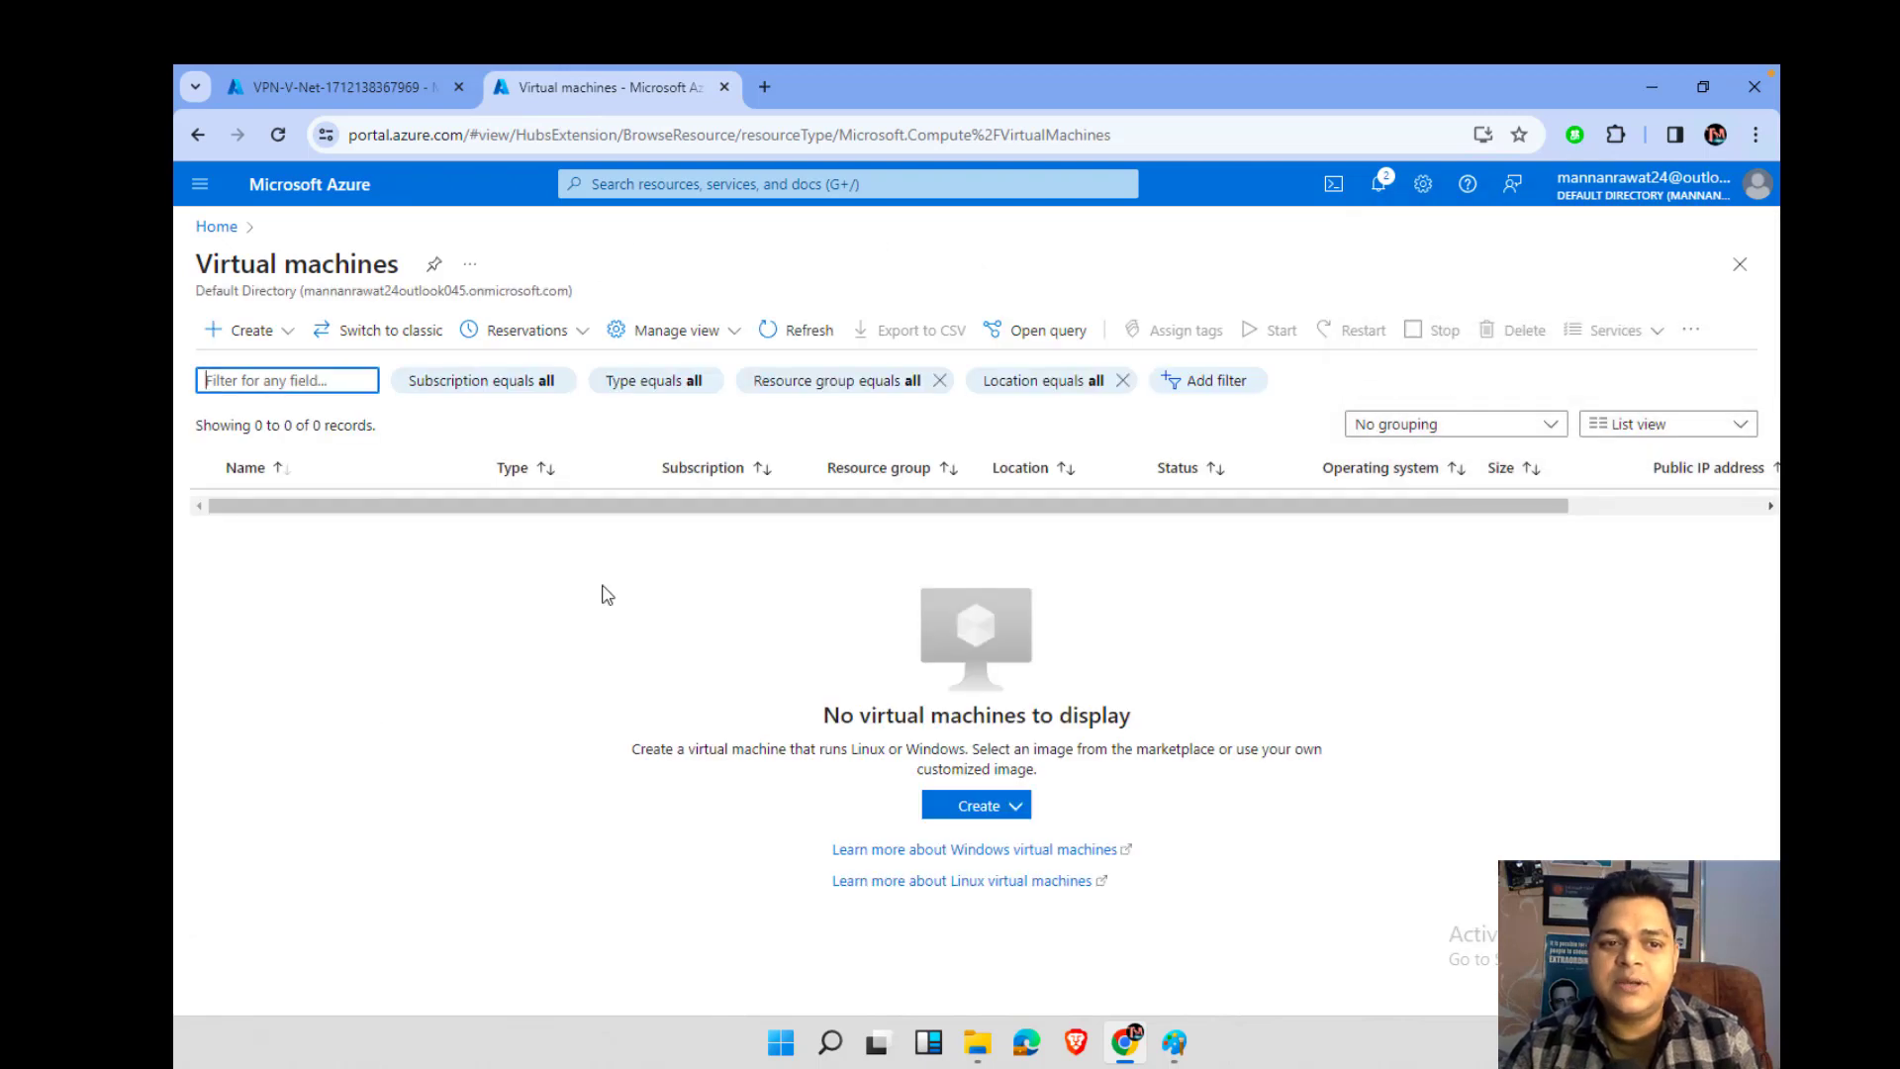
{"action": "left_click", "coordinate": [349, 87]}
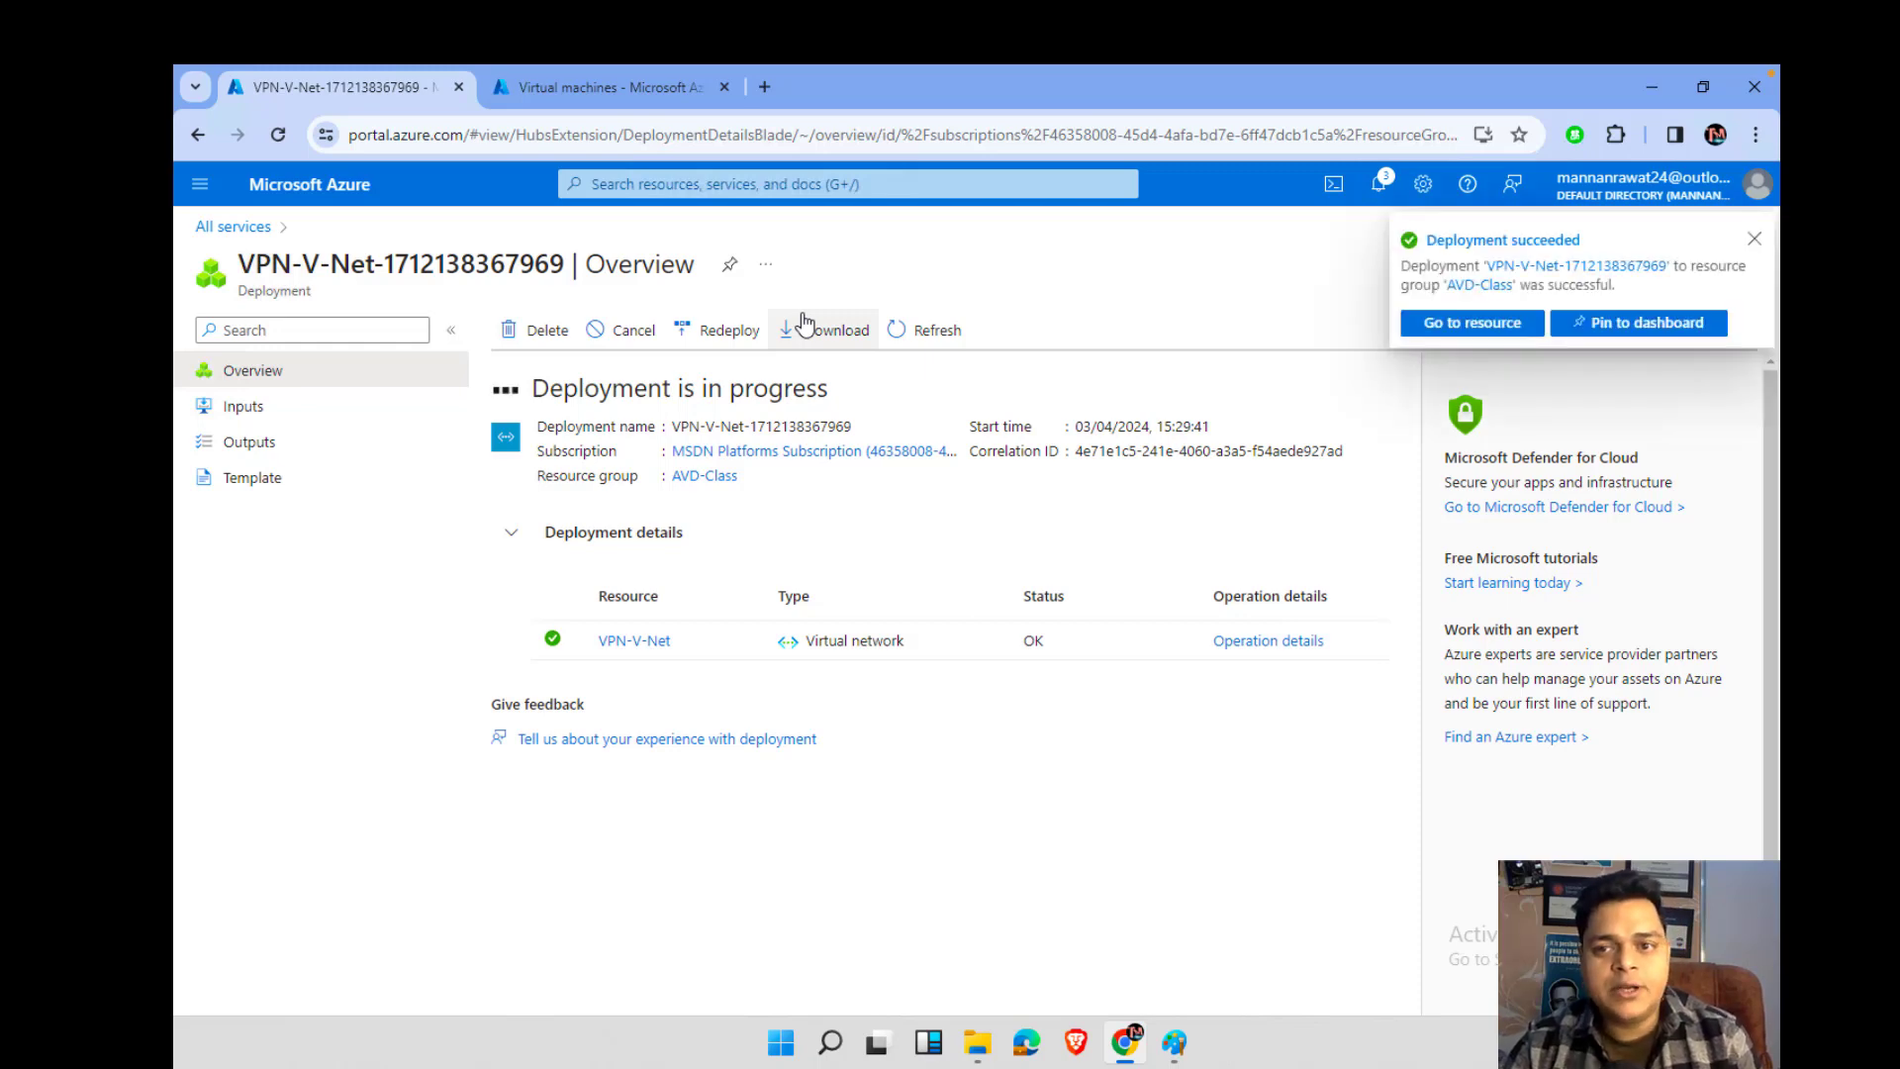
{"action": "left_click", "coordinate": [308, 192]}
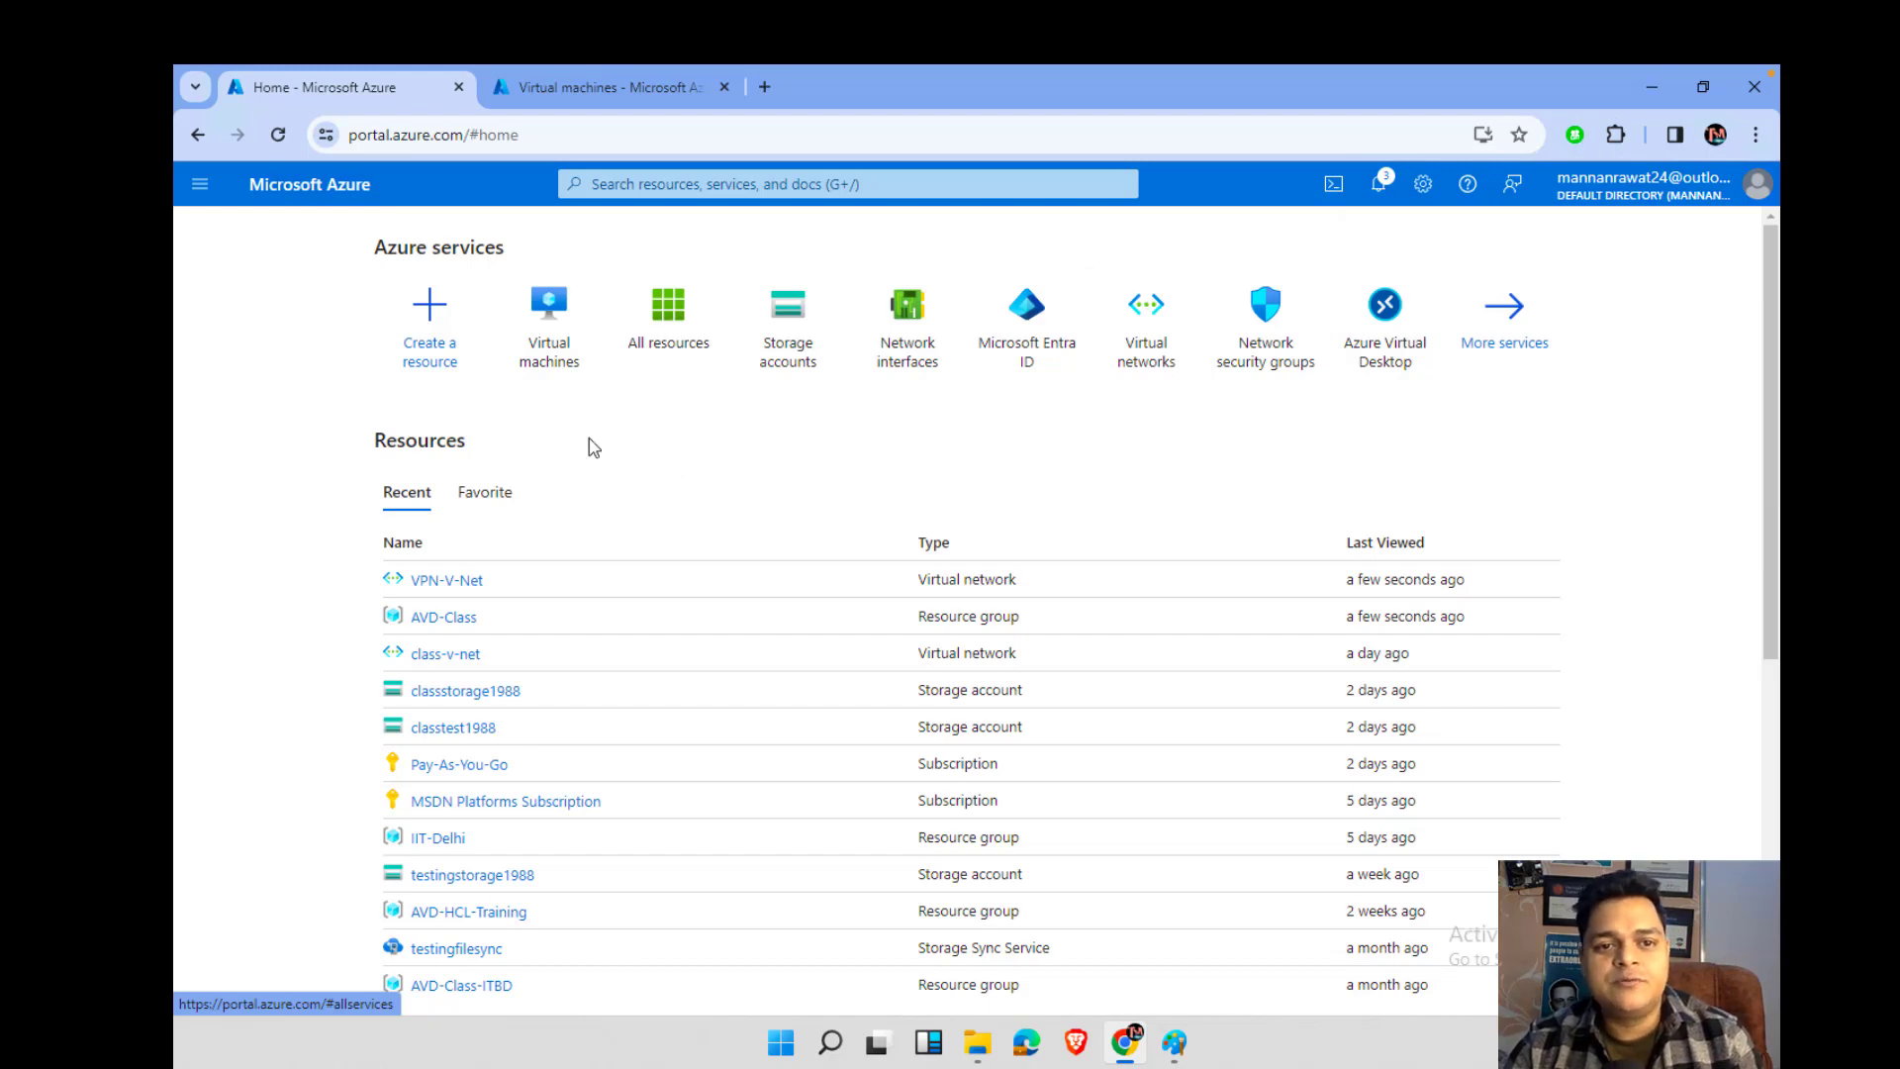
{"action": "left_click", "coordinate": [549, 368]}
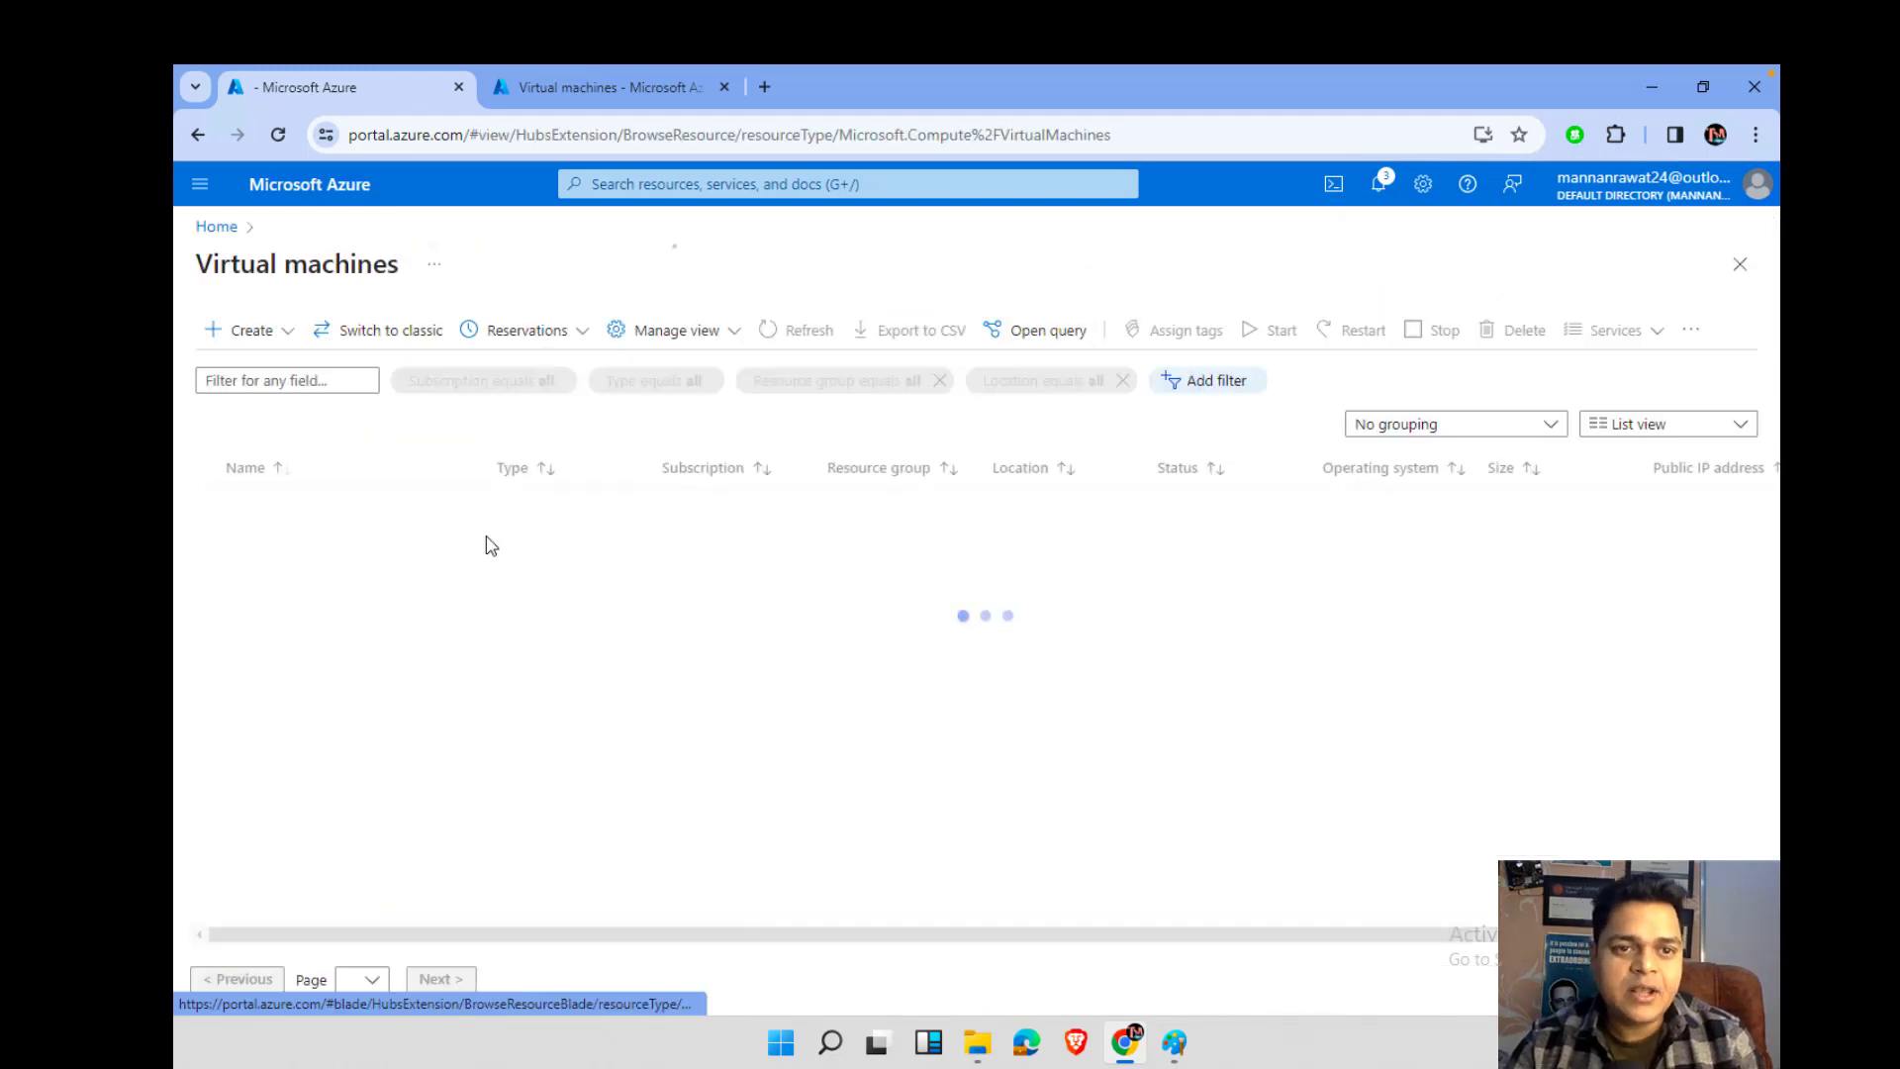
{"action": "left_click", "coordinate": [255, 332]}
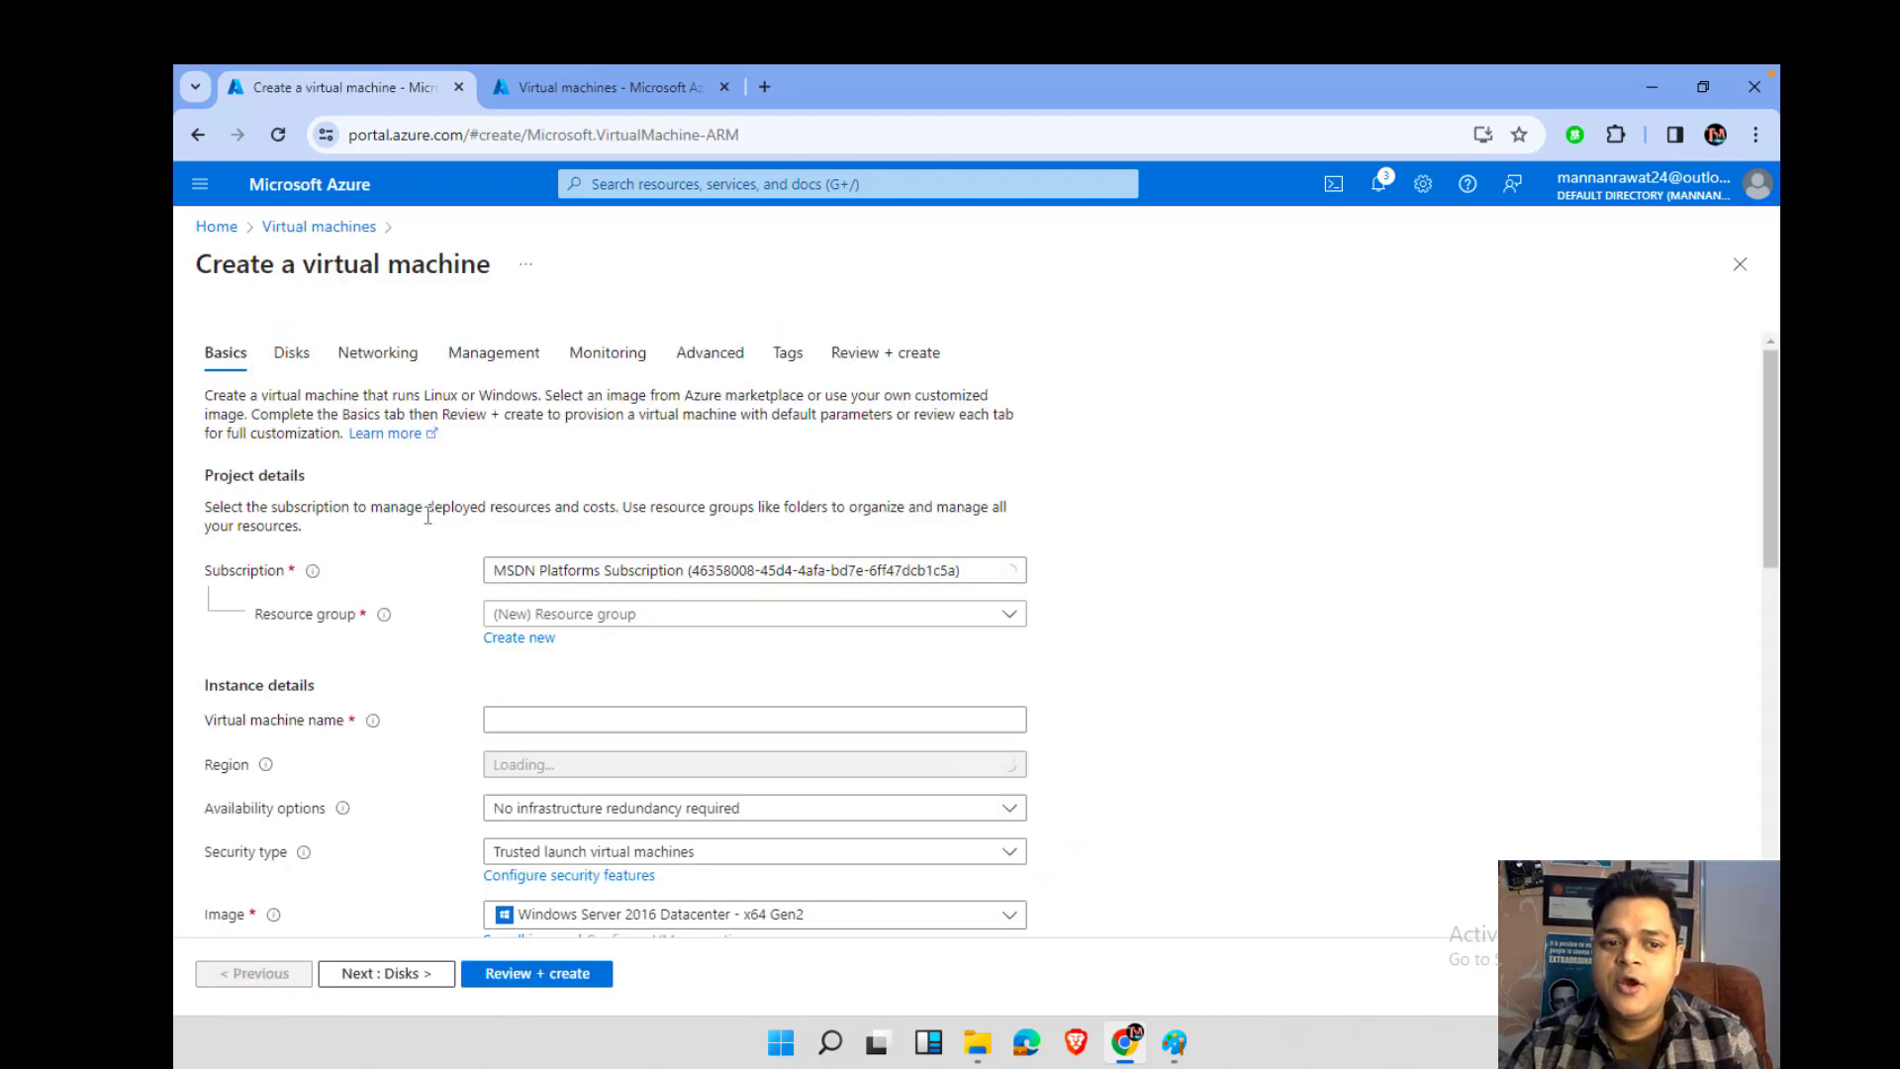
Step: Place the new VM in resource group AVD-Class and name it web
{"action": "left_click", "coordinate": [591, 613]}
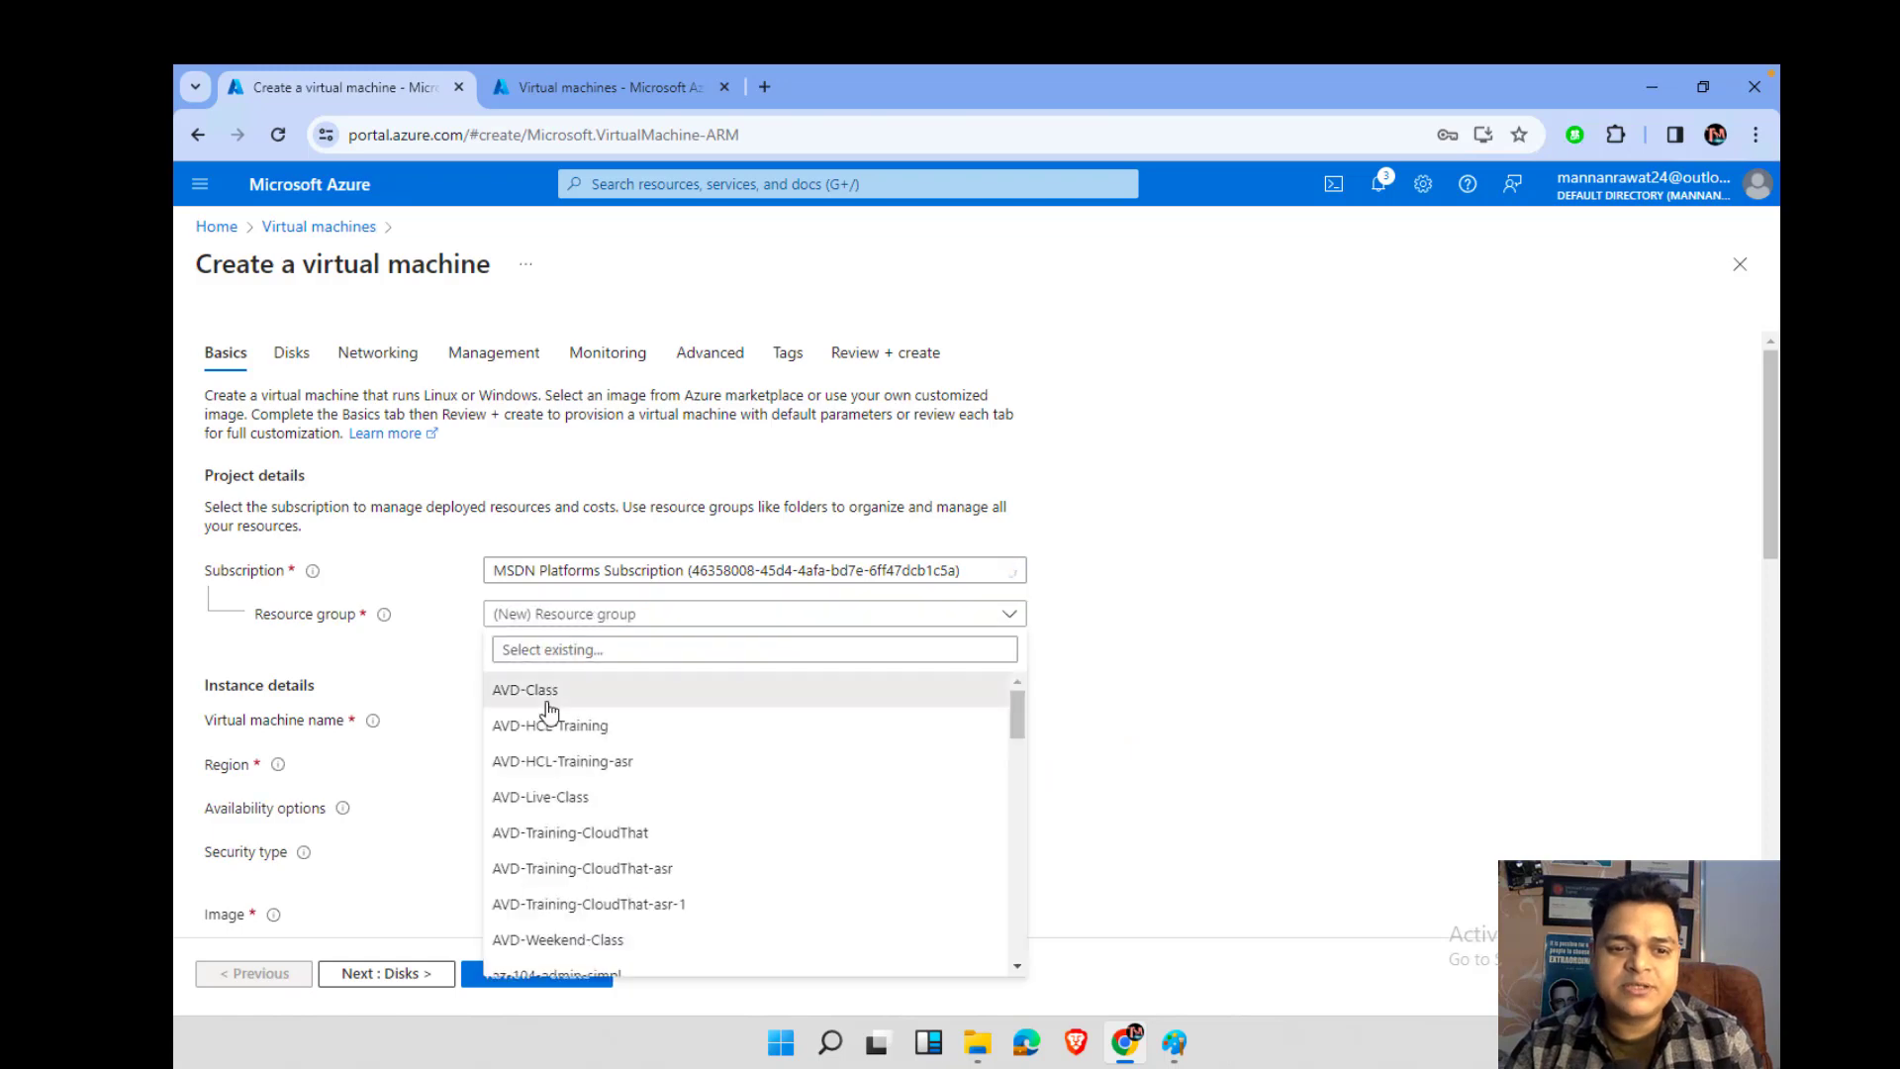
{"action": "left_click", "coordinate": [591, 687]}
{"action": "left_click", "coordinate": [572, 722]}
{"action": "type", "text": "web"}
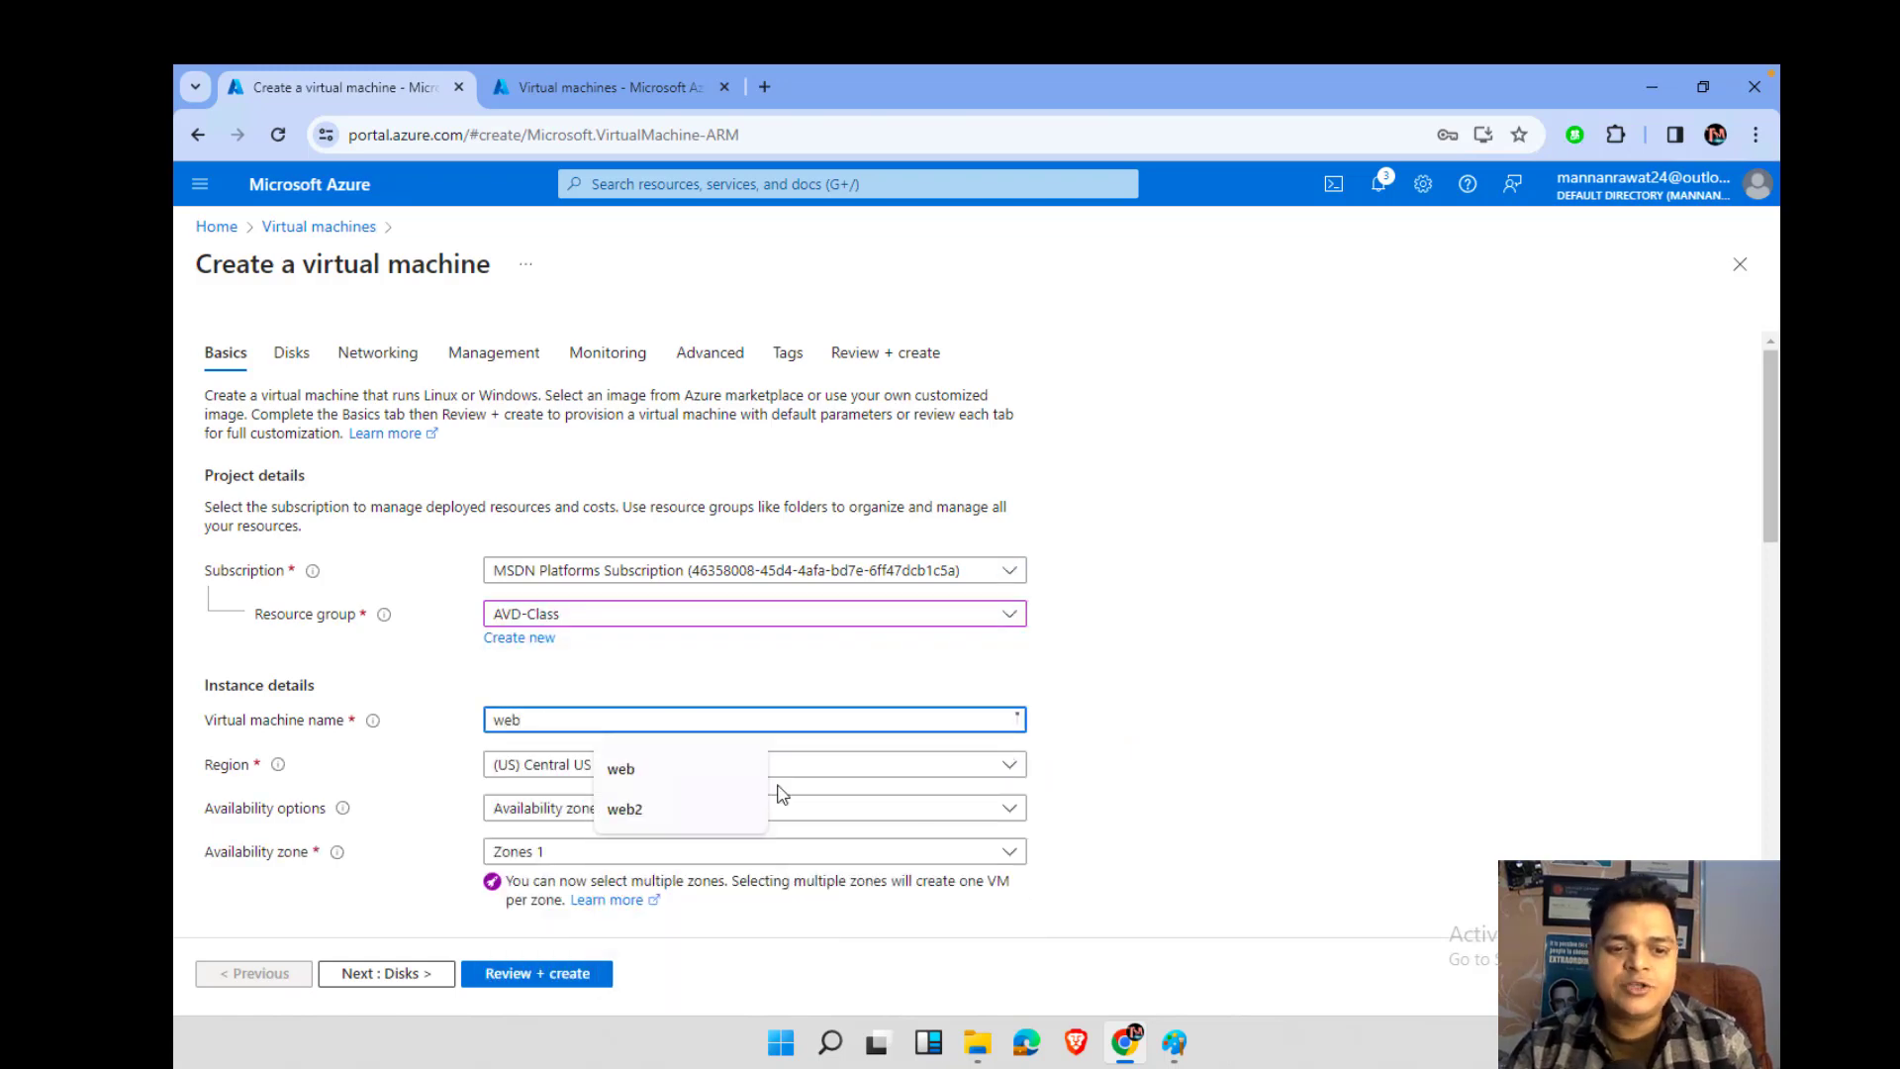
{"action": "scroll", "coordinate": [776, 789], "scroll_direction": "down", "scroll_amount": 2}
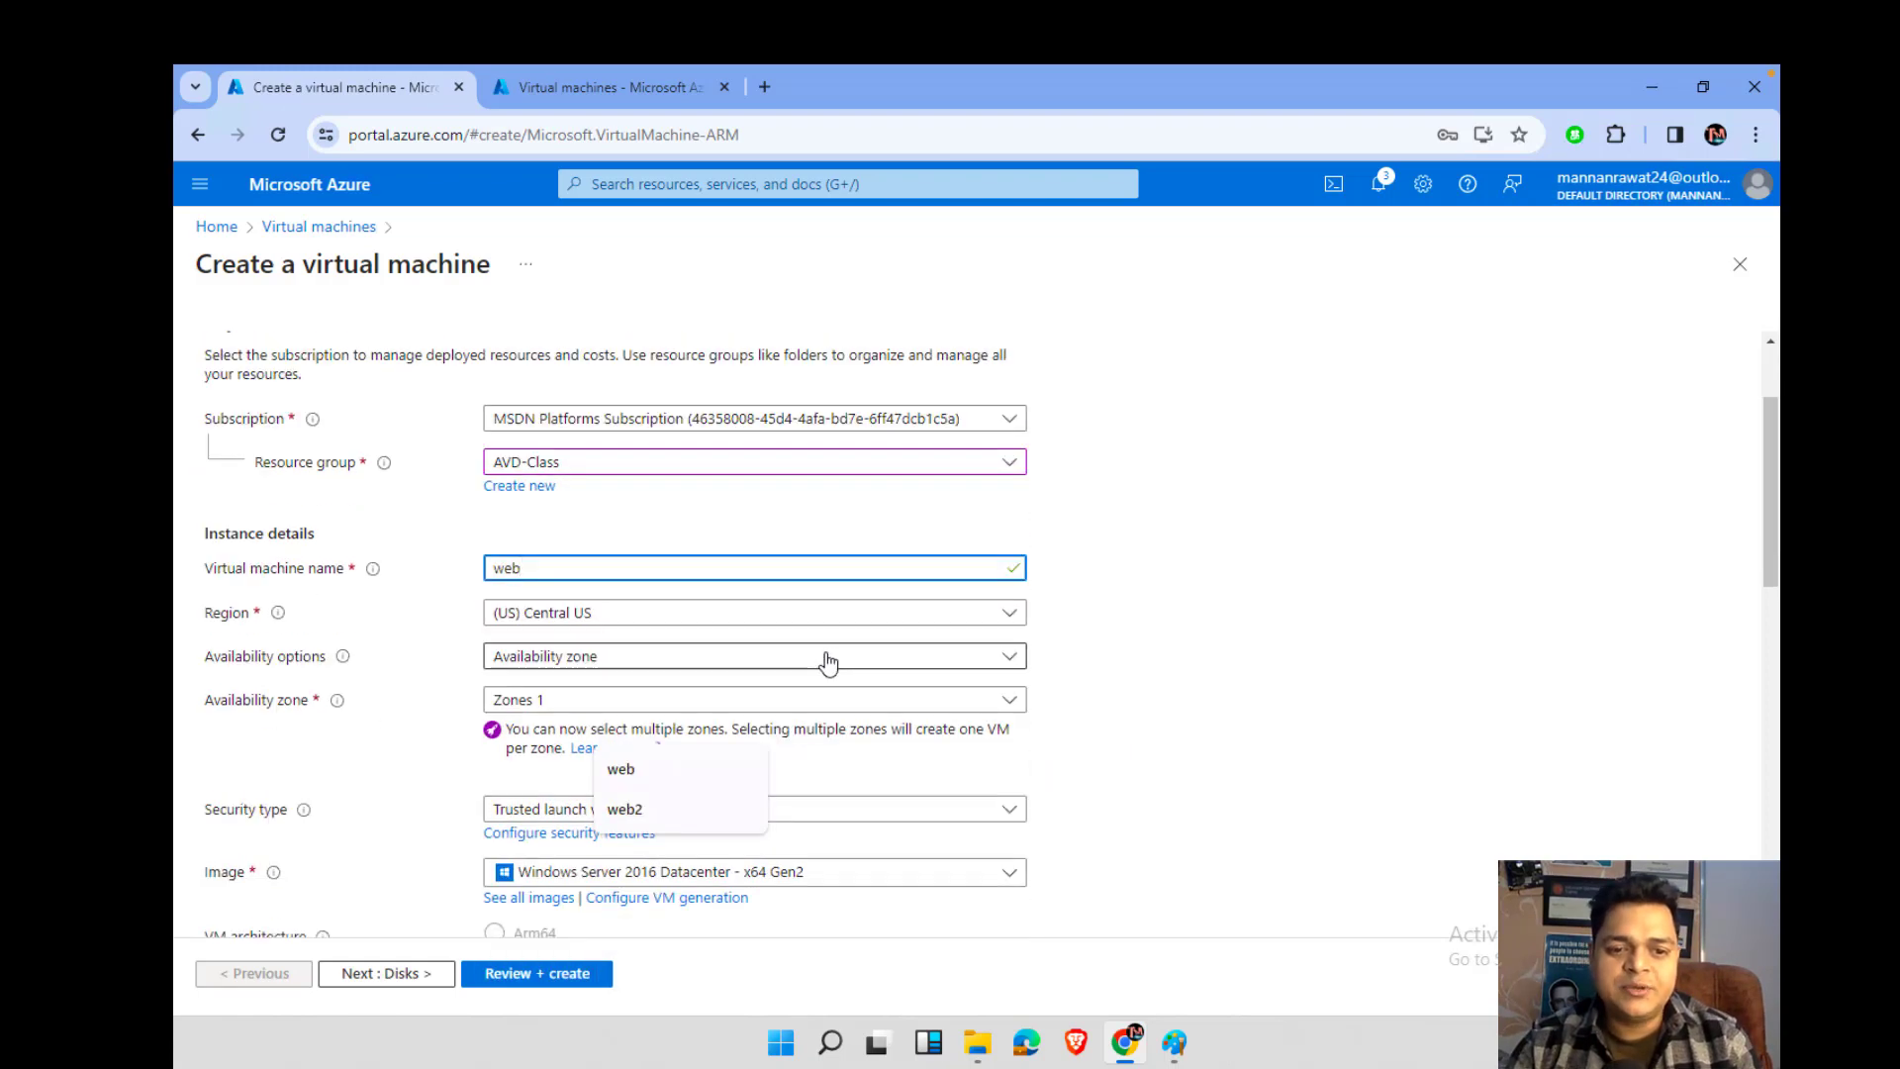
Step: Set availability to no infrastructure redundancy and security type to Standard
{"action": "left_click", "coordinate": [743, 658]}
{"action": "left_click", "coordinate": [614, 694]}
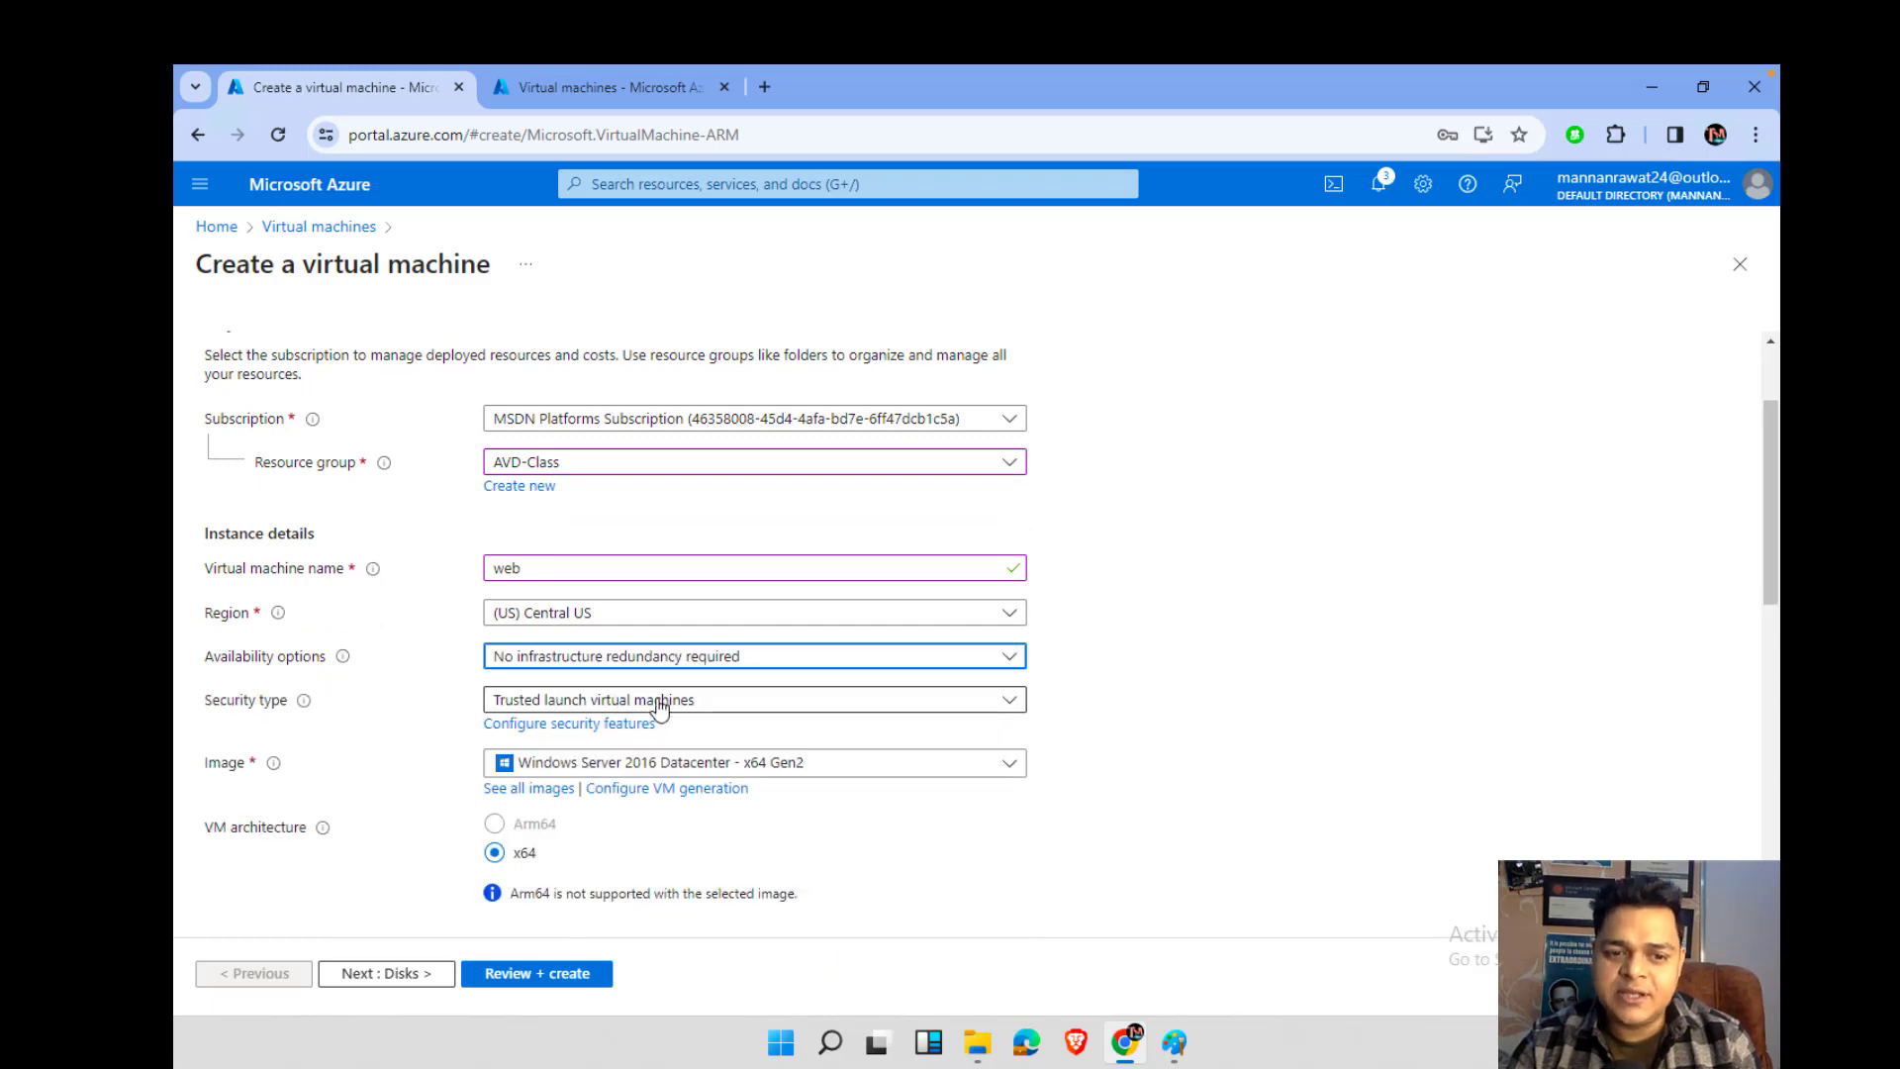
{"action": "left_click", "coordinate": [658, 697]}
{"action": "left_click", "coordinate": [551, 733]}
Step: Enter and confirm the administrator password, then continue to the Disks step
{"action": "scroll", "coordinate": [749, 776], "scroll_direction": "down", "scroll_amount": 5}
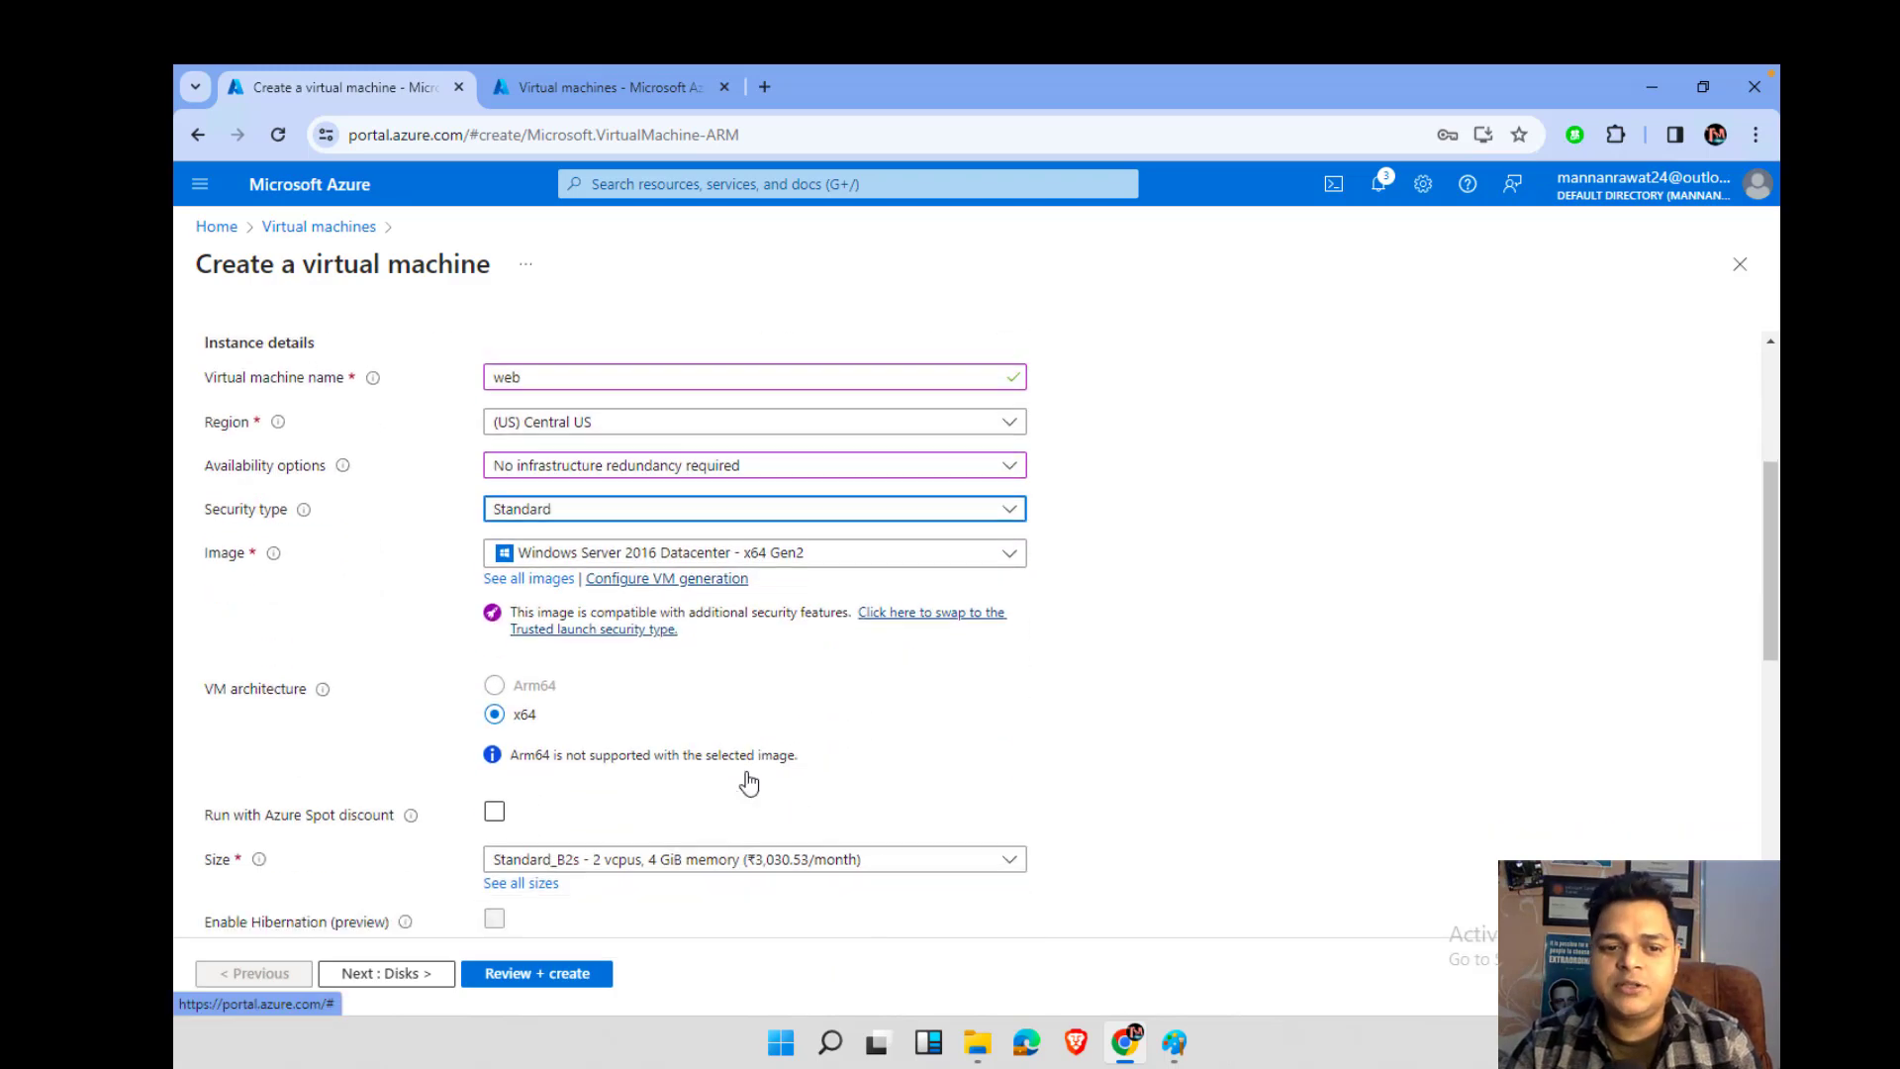
{"action": "scroll", "coordinate": [749, 777], "scroll_direction": "down", "scroll_amount": 2}
{"action": "left_click", "coordinate": [557, 589]}
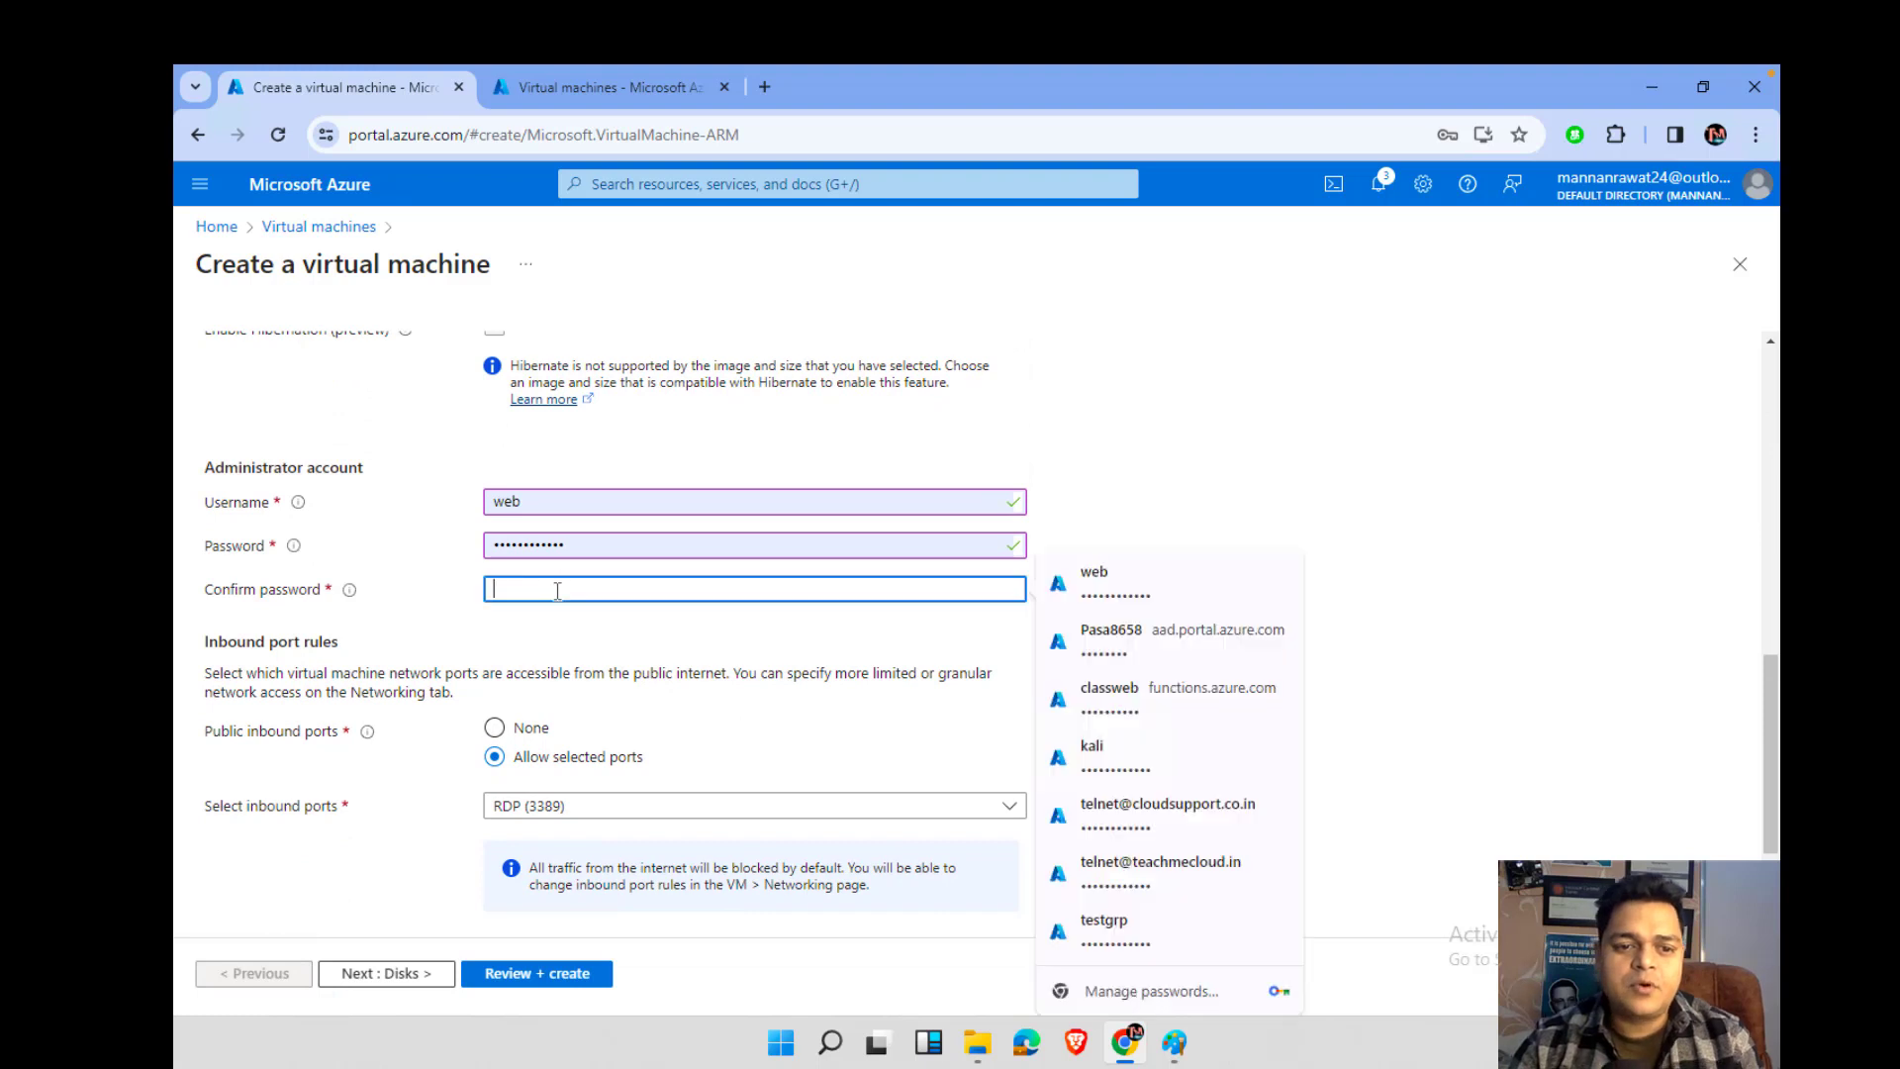
{"action": "type", "text": "Pa"}
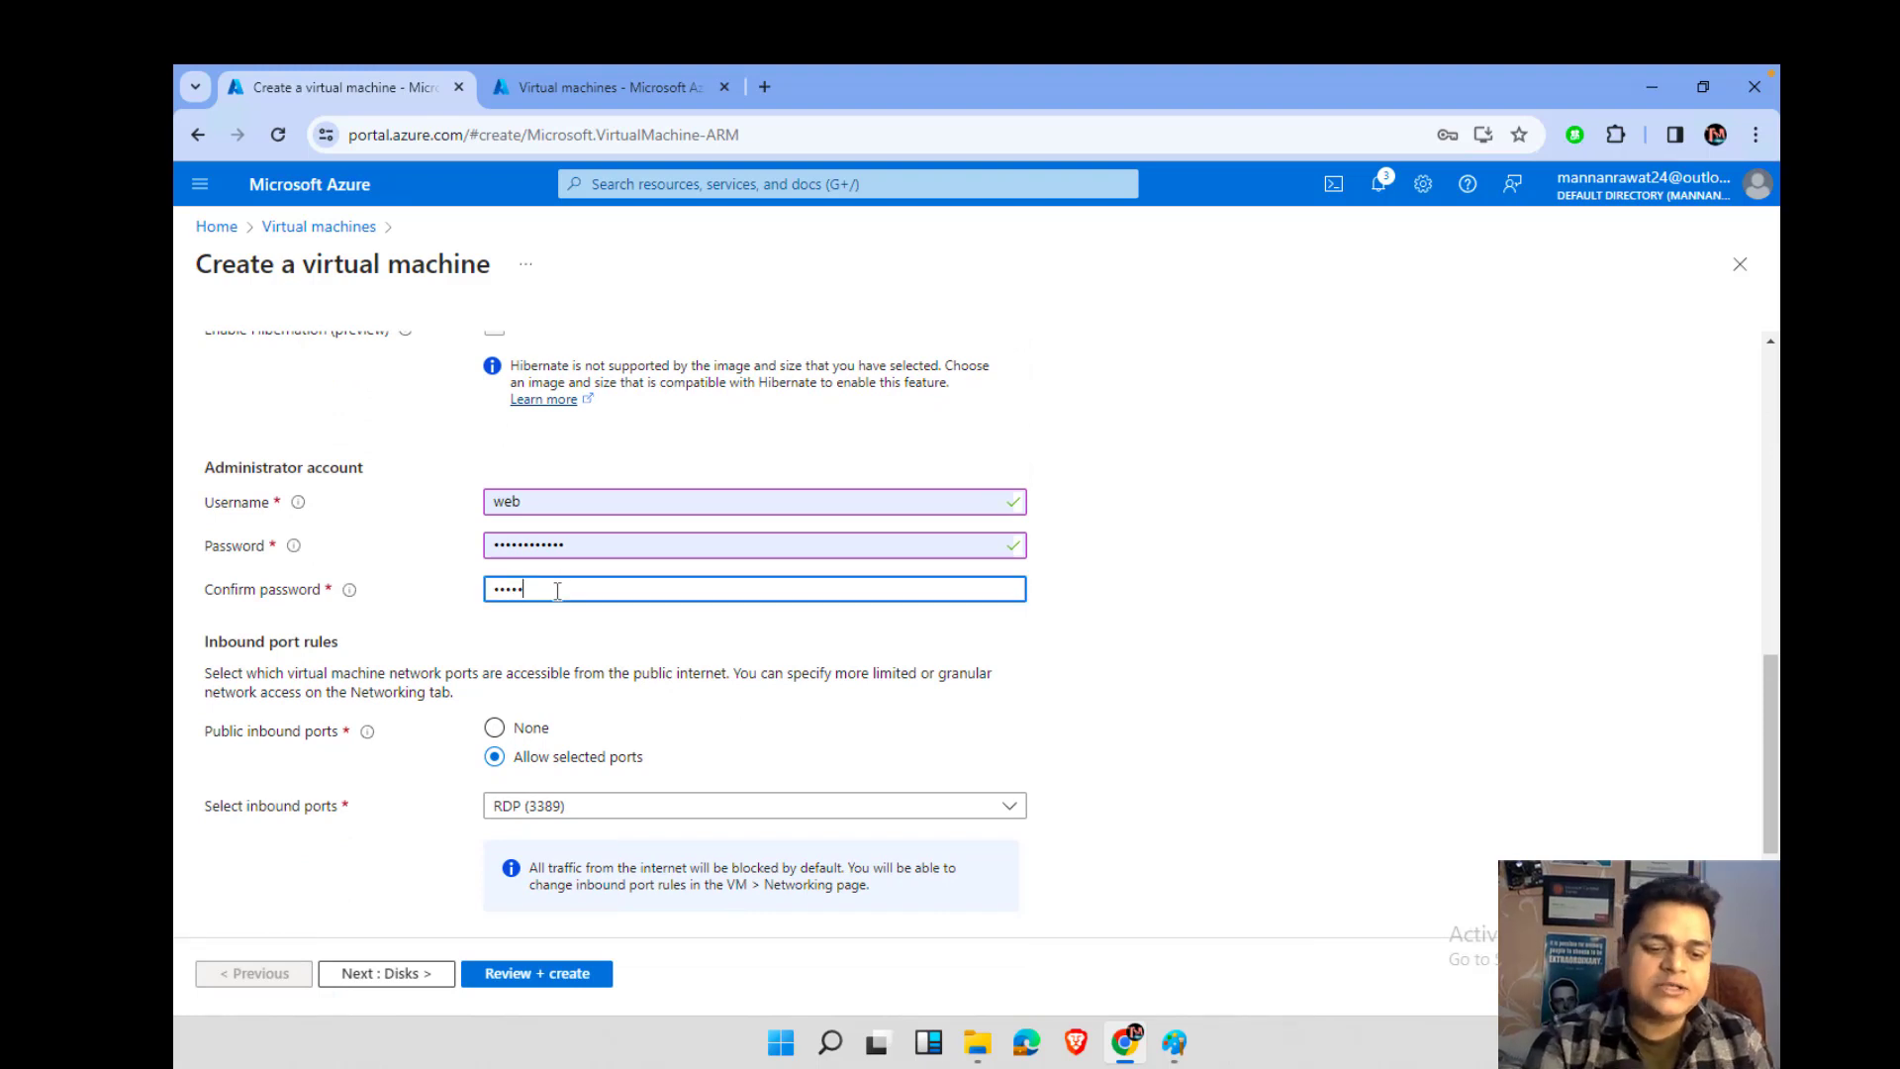
{"action": "type", "text": "••••••••••"}
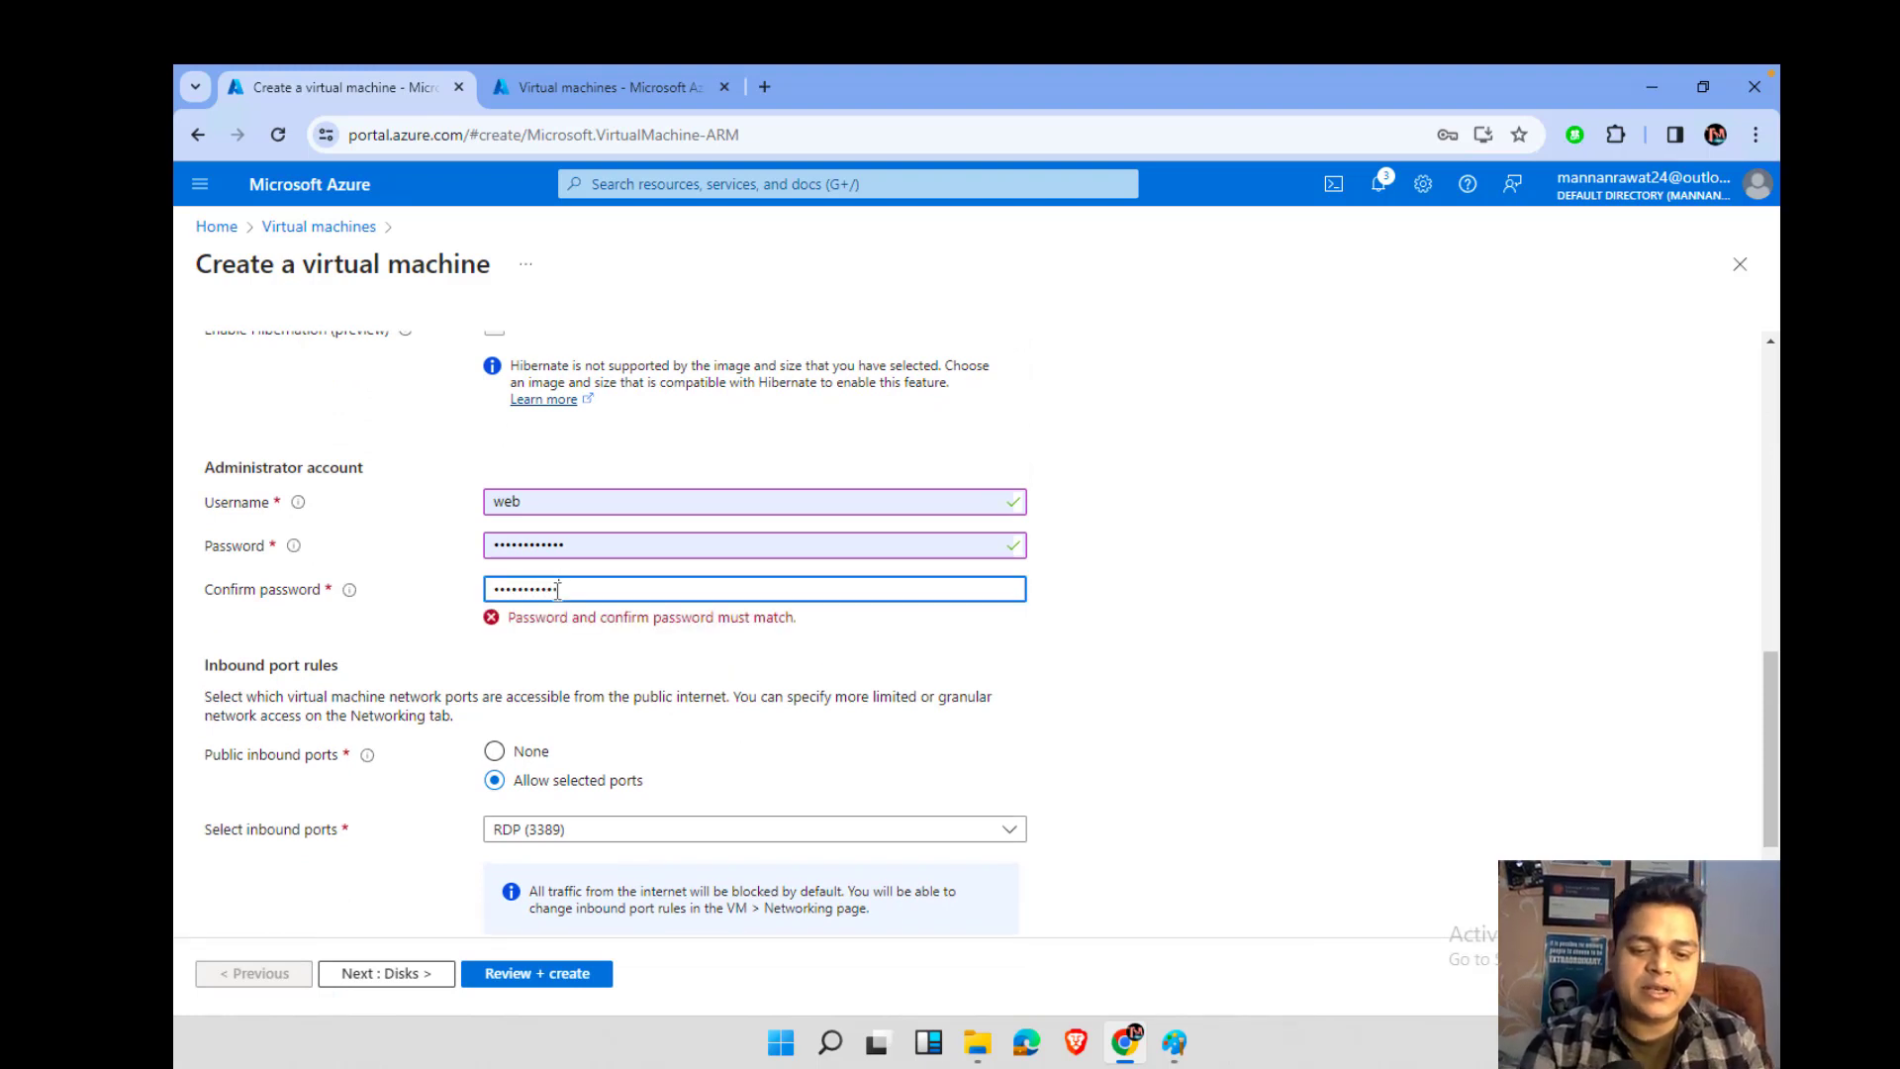
{"action": "scroll", "coordinate": [738, 668], "scroll_direction": "down", "scroll_amount": 2}
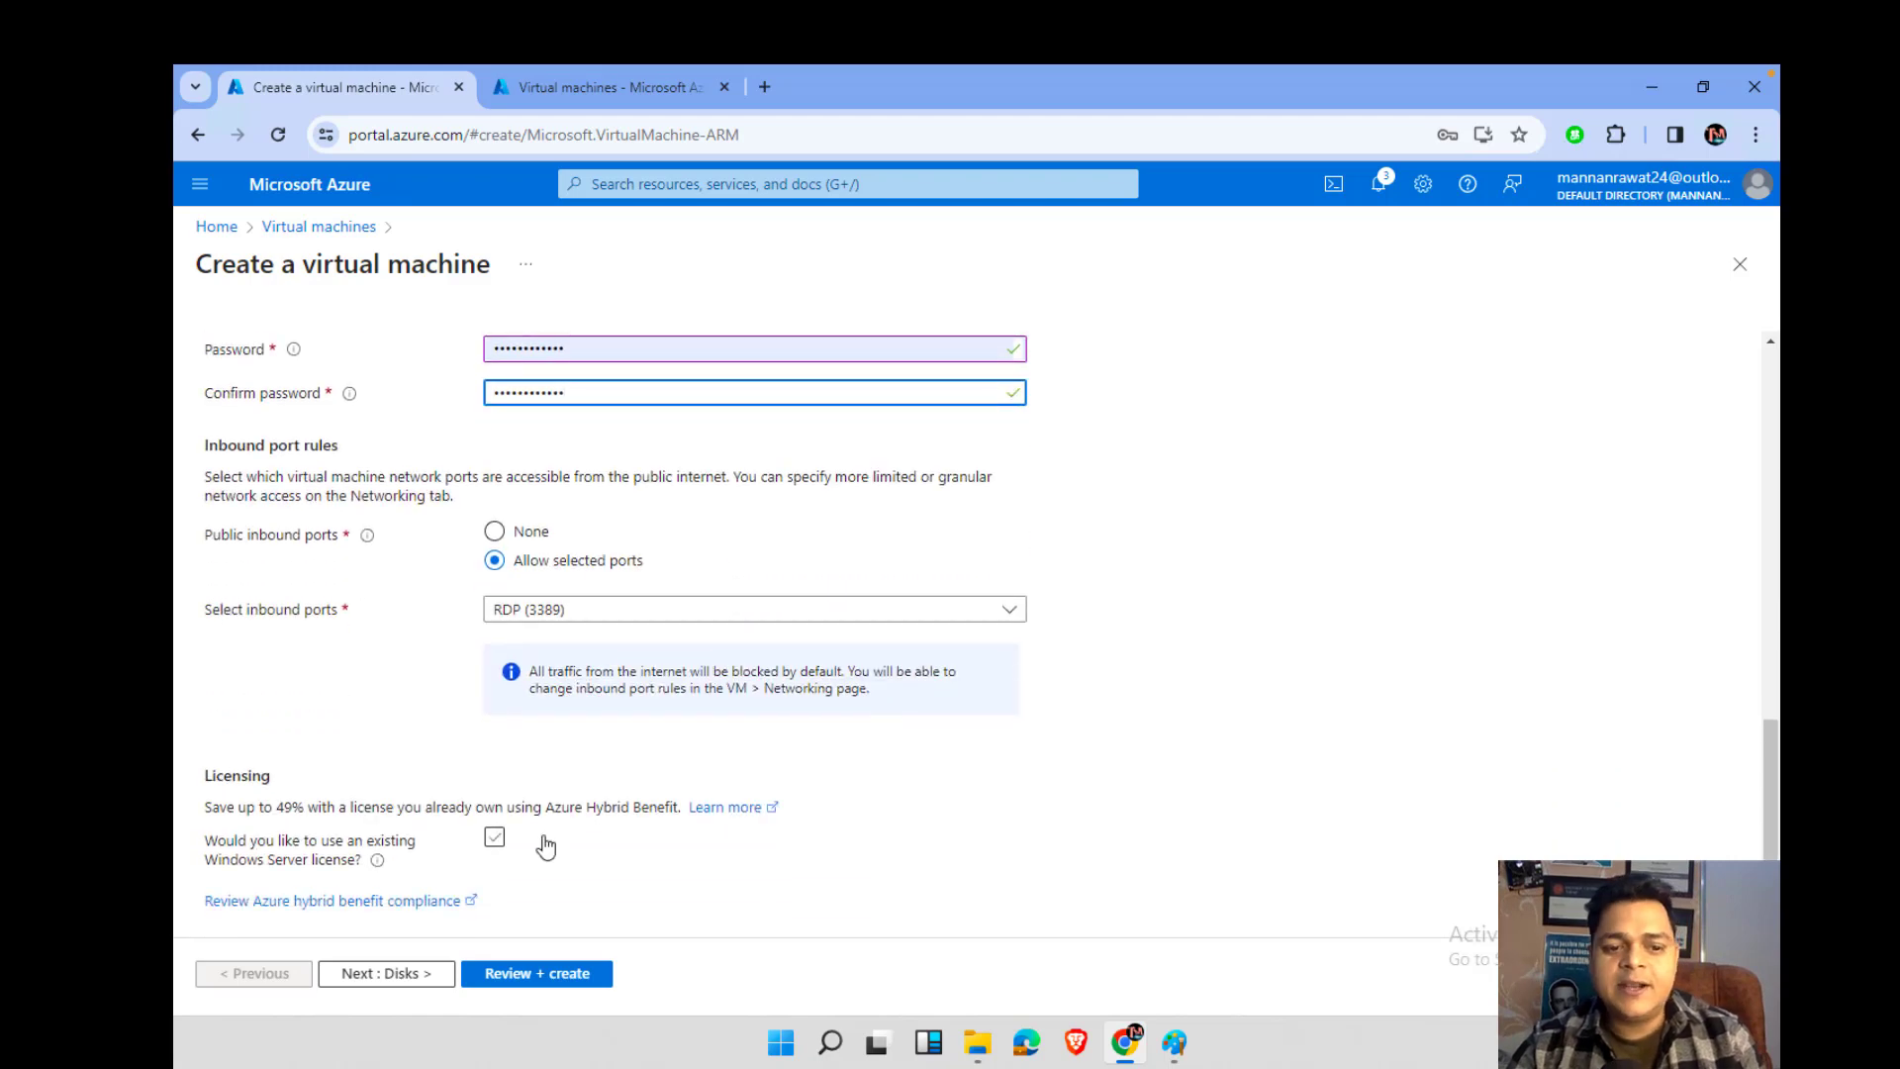
{"action": "left_click", "coordinate": [407, 977]}
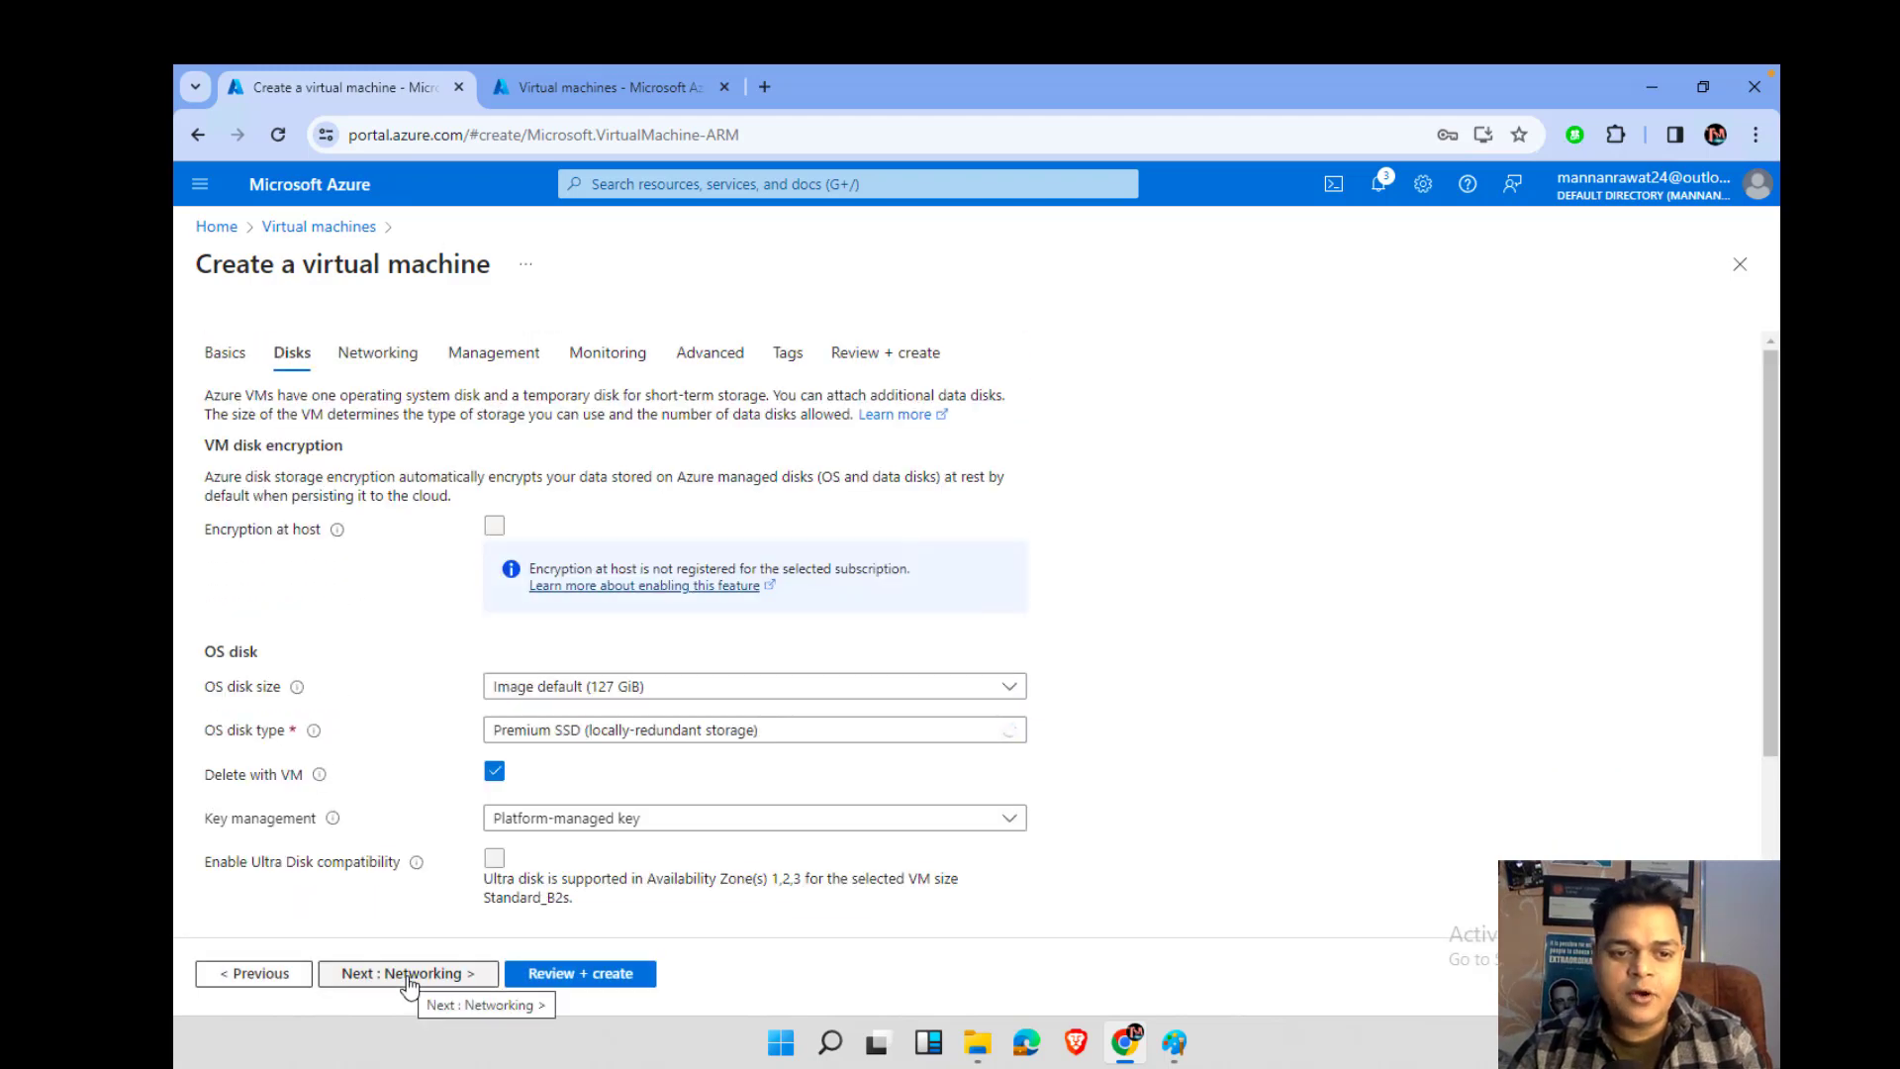
Step: Attach the web VM to the VPN-V-Net network on the Networking step and run validation
{"action": "left_click", "coordinate": [406, 980]}
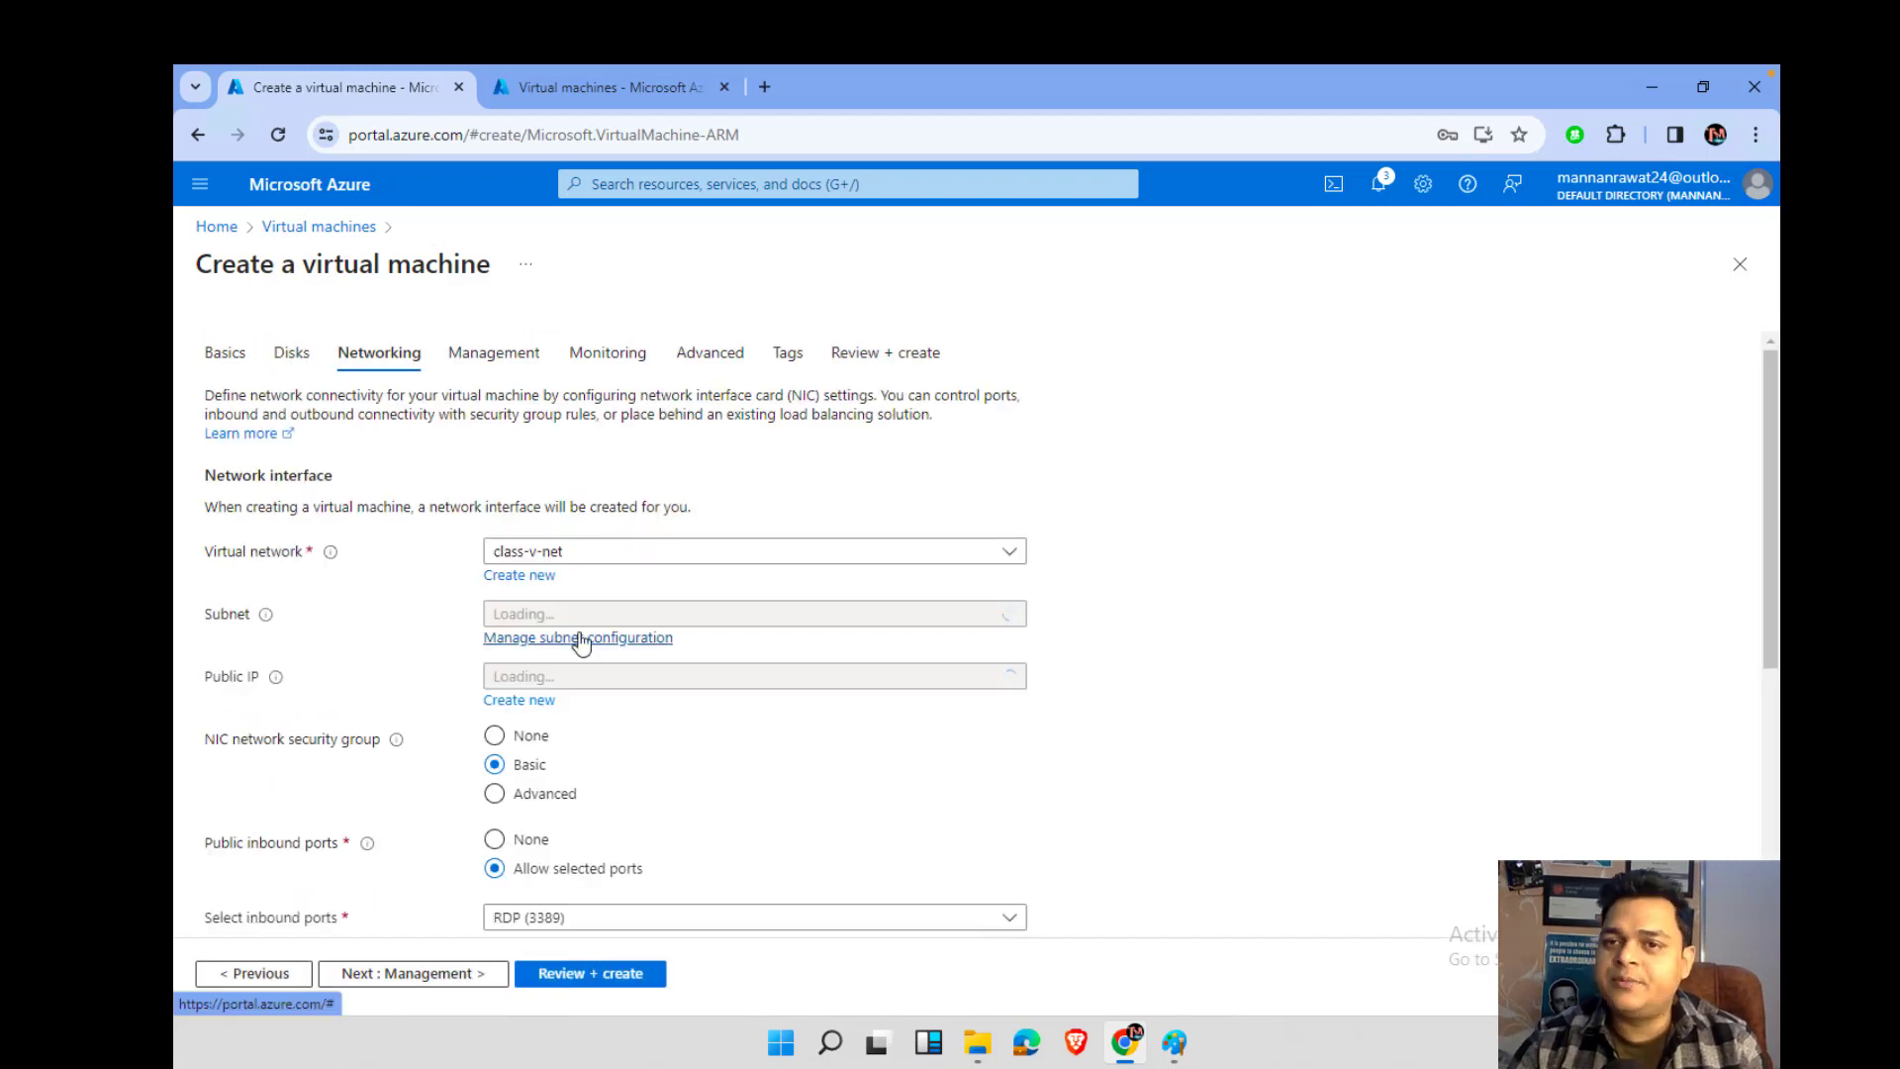
{"action": "left_click", "coordinate": [600, 549]}
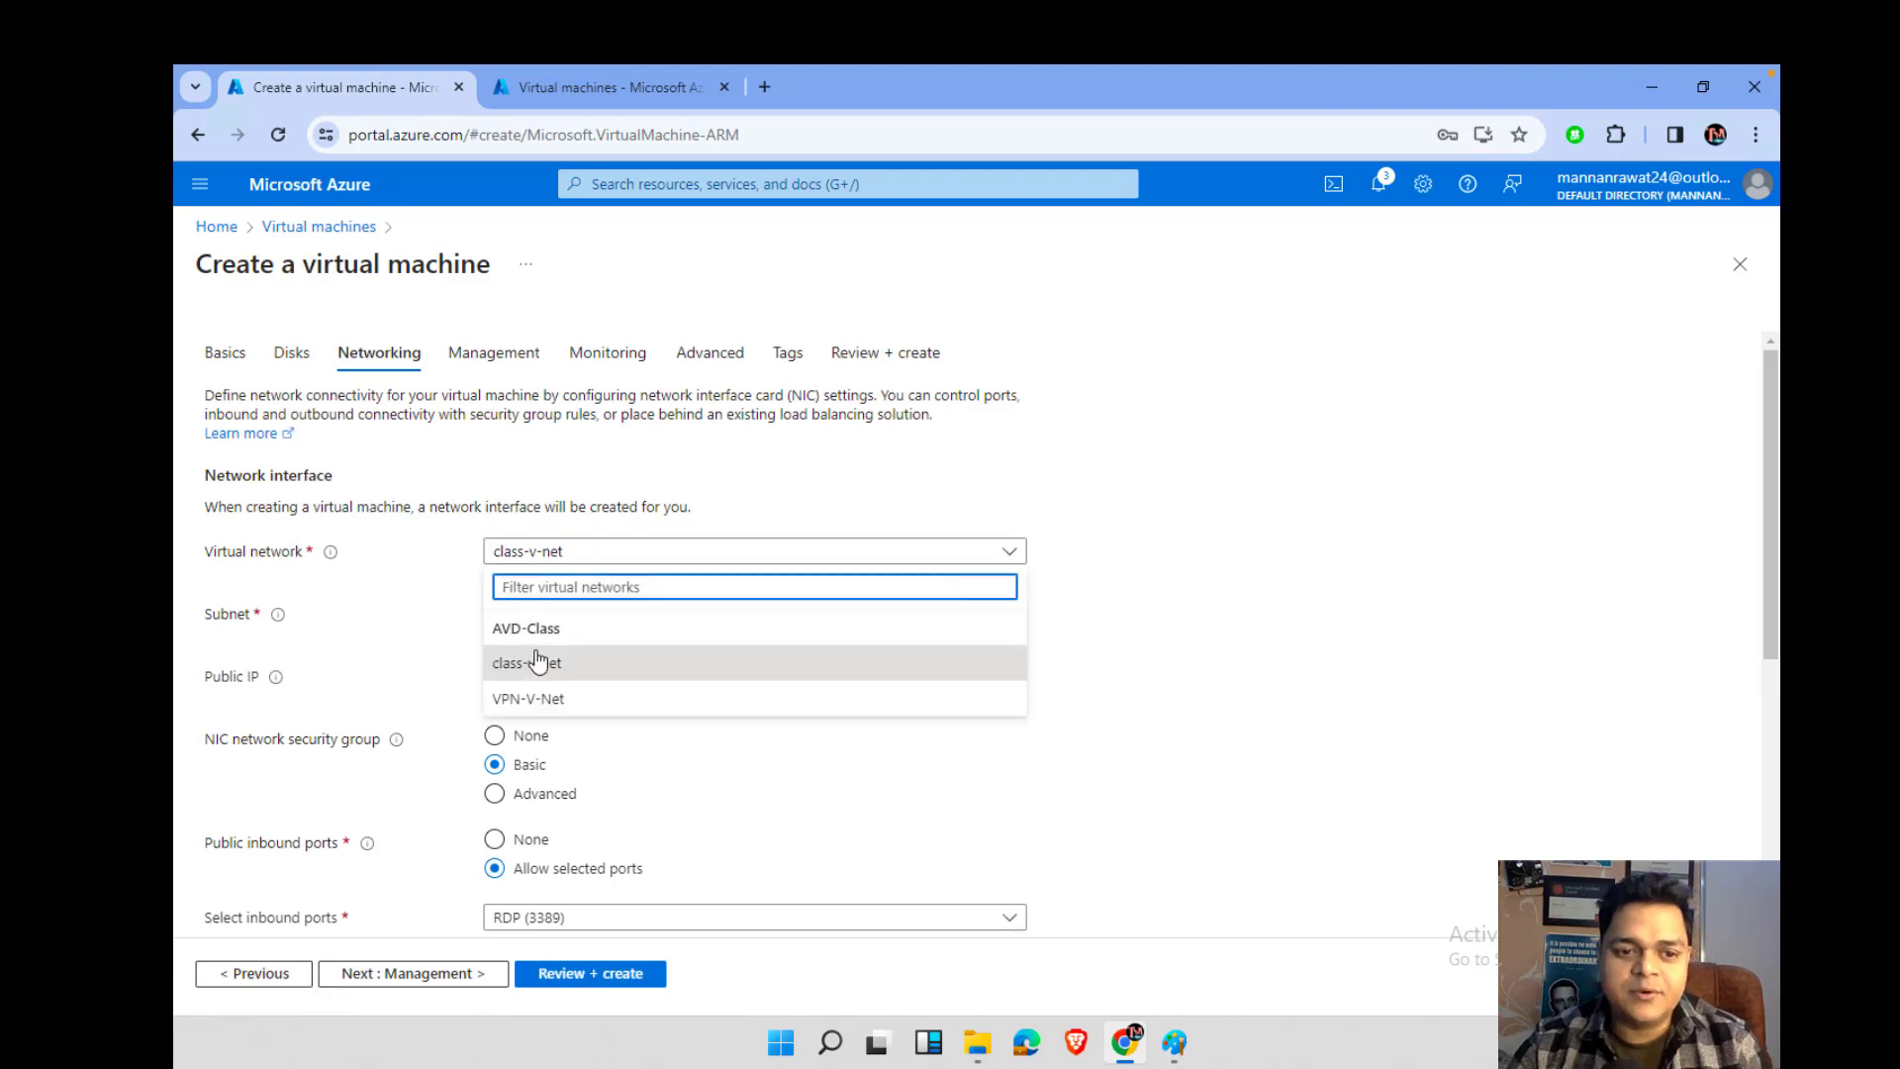
{"action": "left_click", "coordinate": [537, 699]}
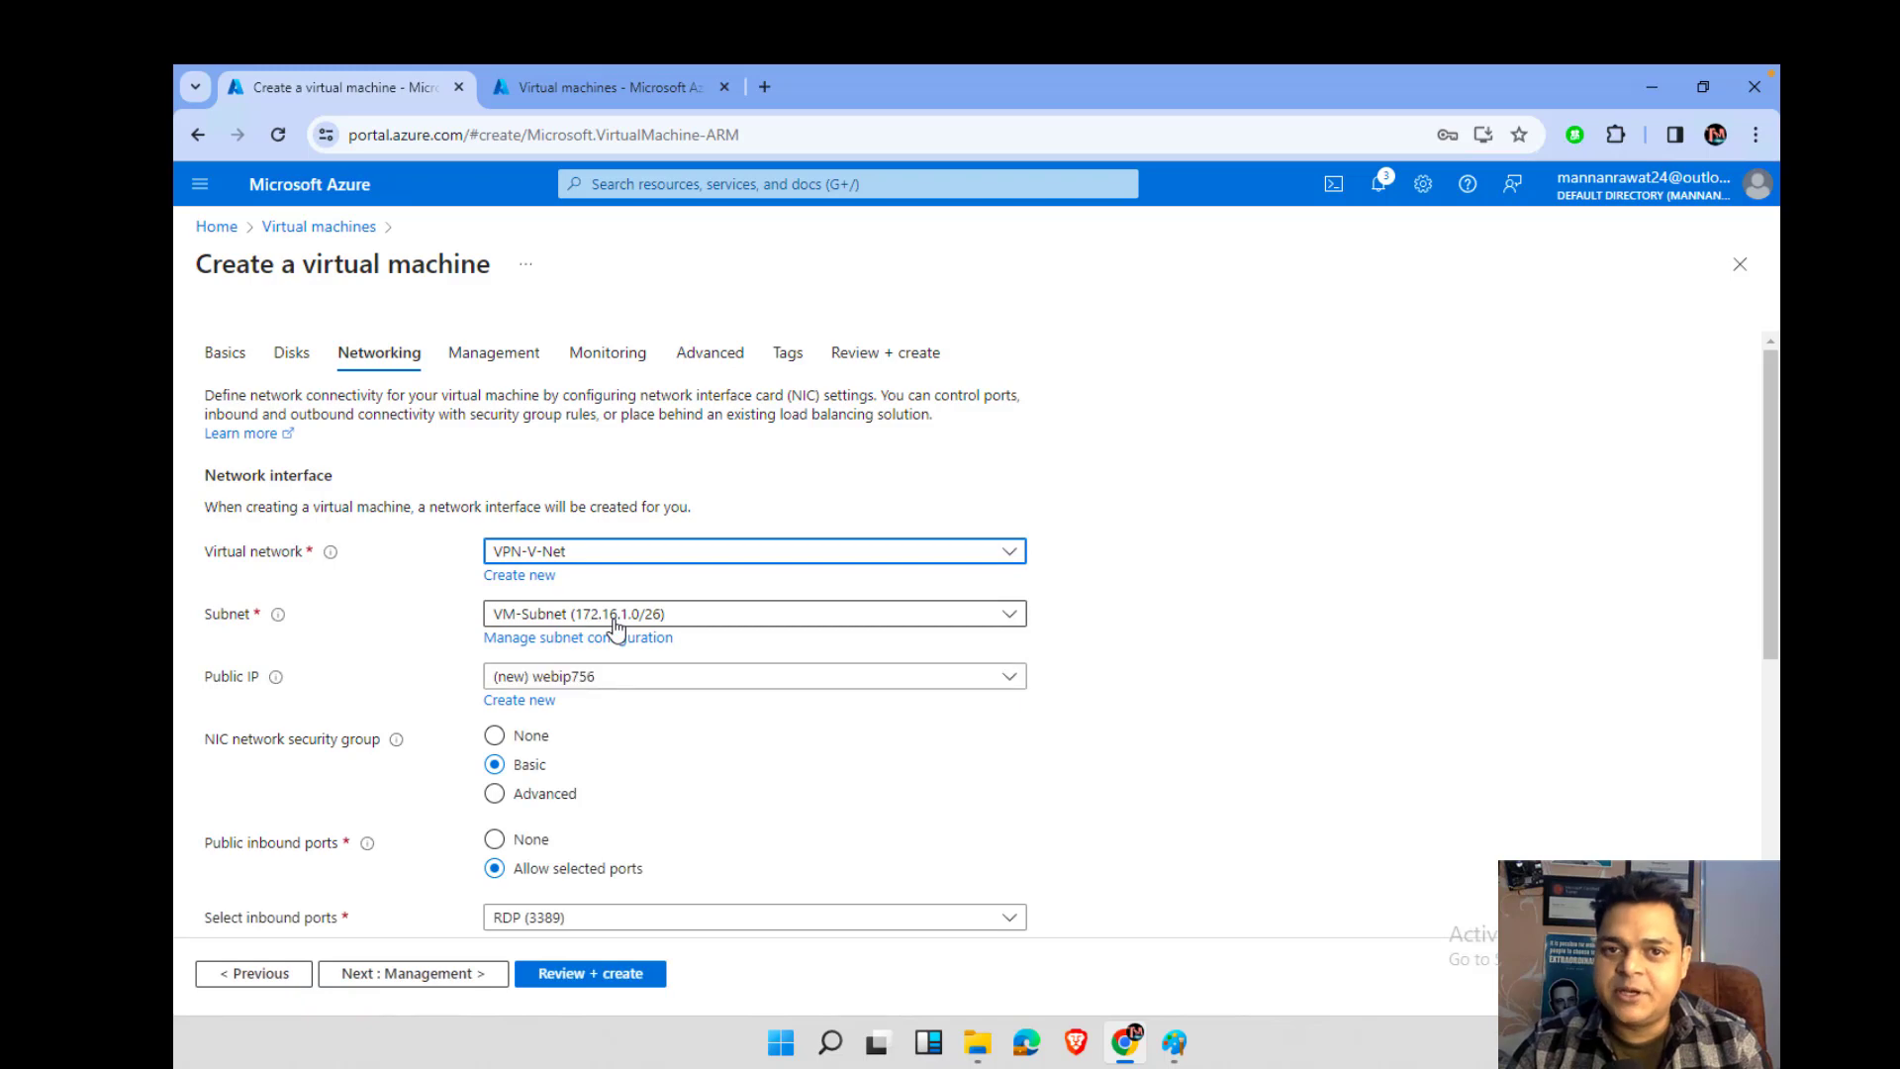
{"action": "scroll", "coordinate": [598, 789], "scroll_direction": "down", "scroll_amount": 1}
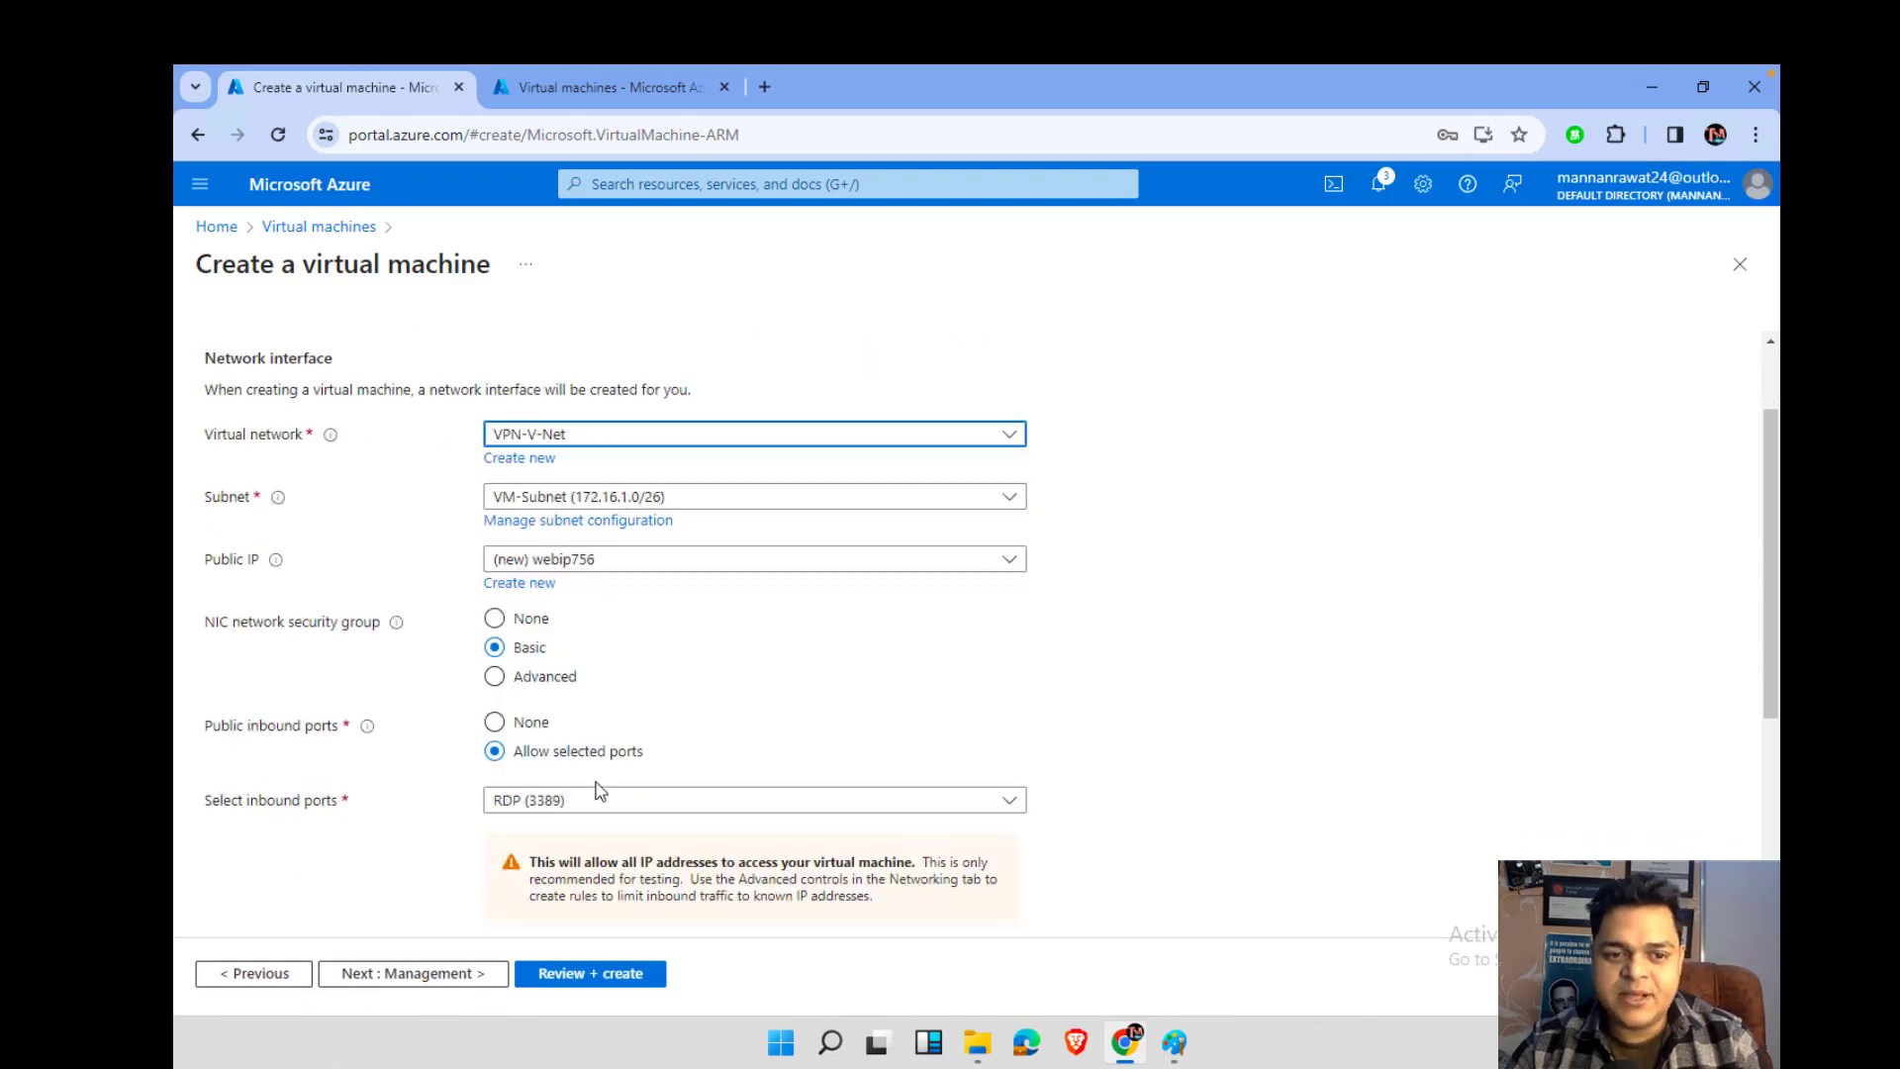
{"action": "left_click", "coordinate": [583, 975]}
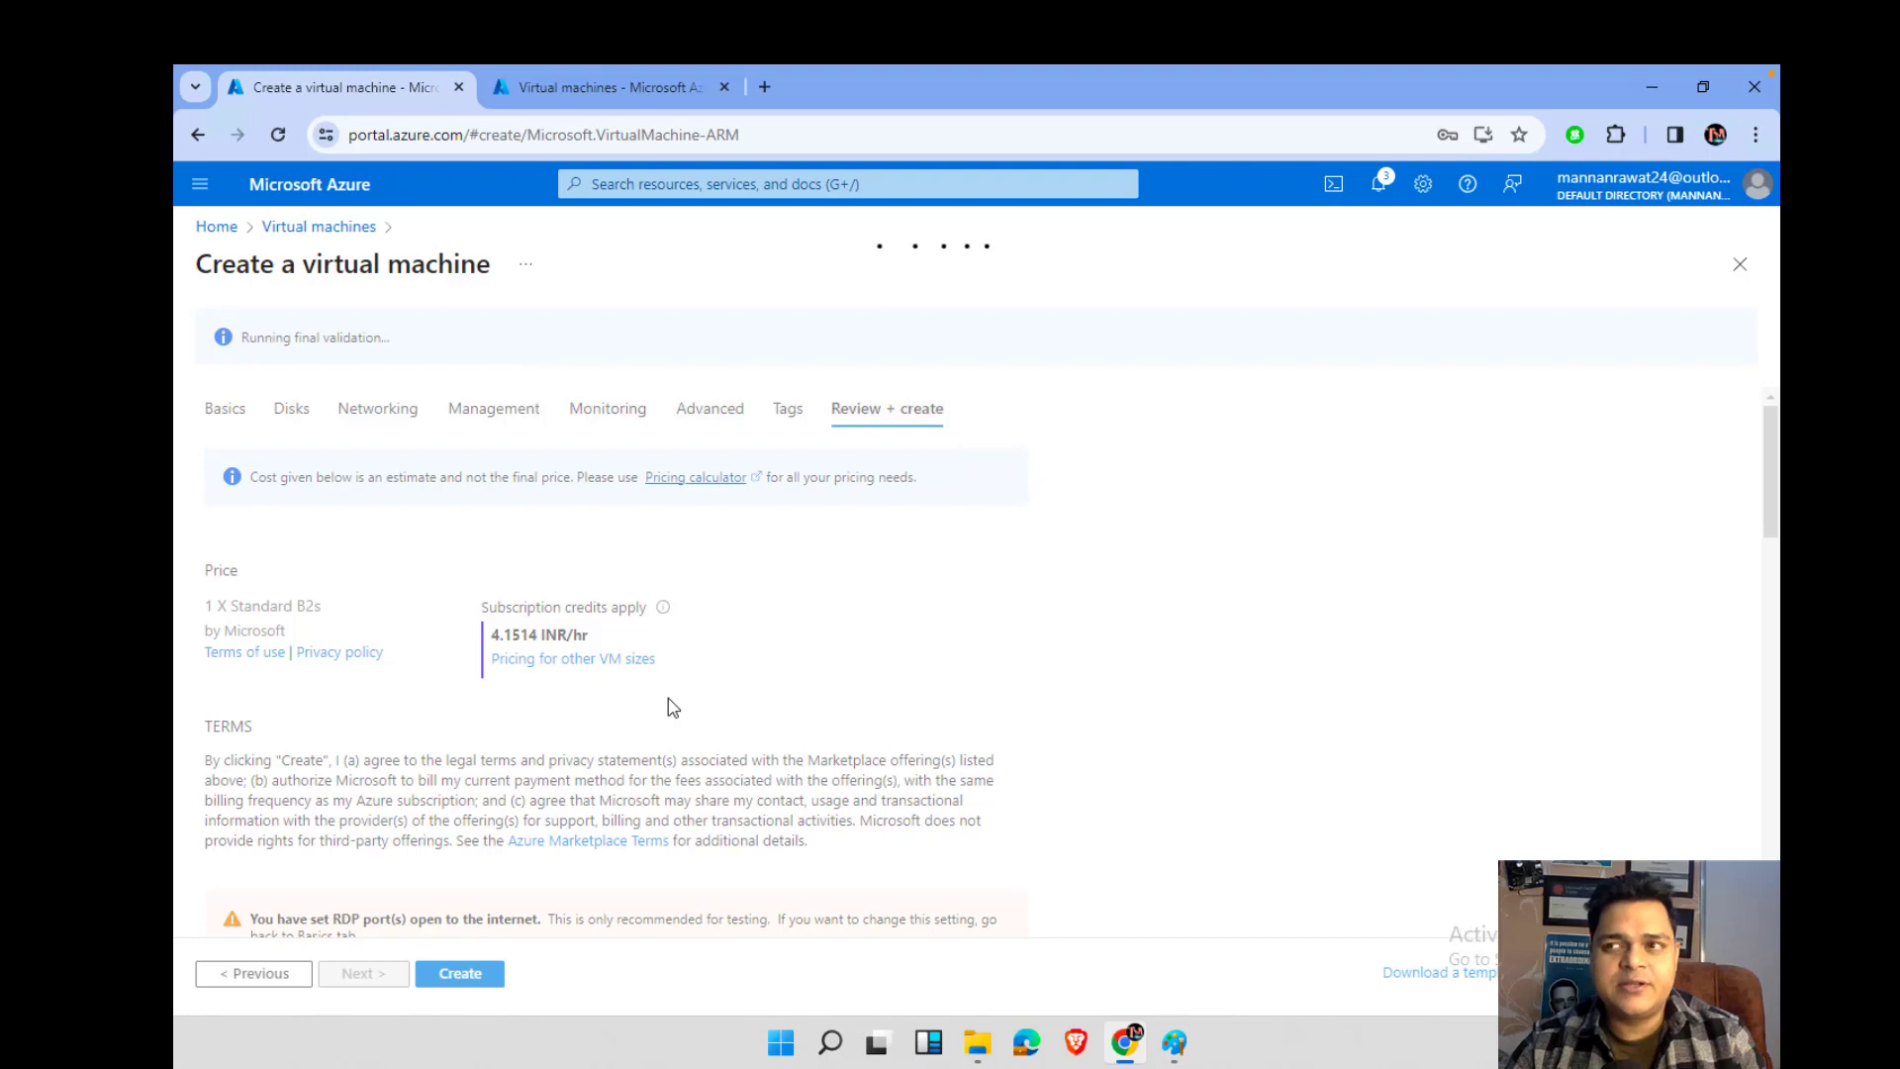
Step: Submit the web VM for deployment, then open All services from Home in the other tab
{"action": "left_click", "coordinate": [467, 975]}
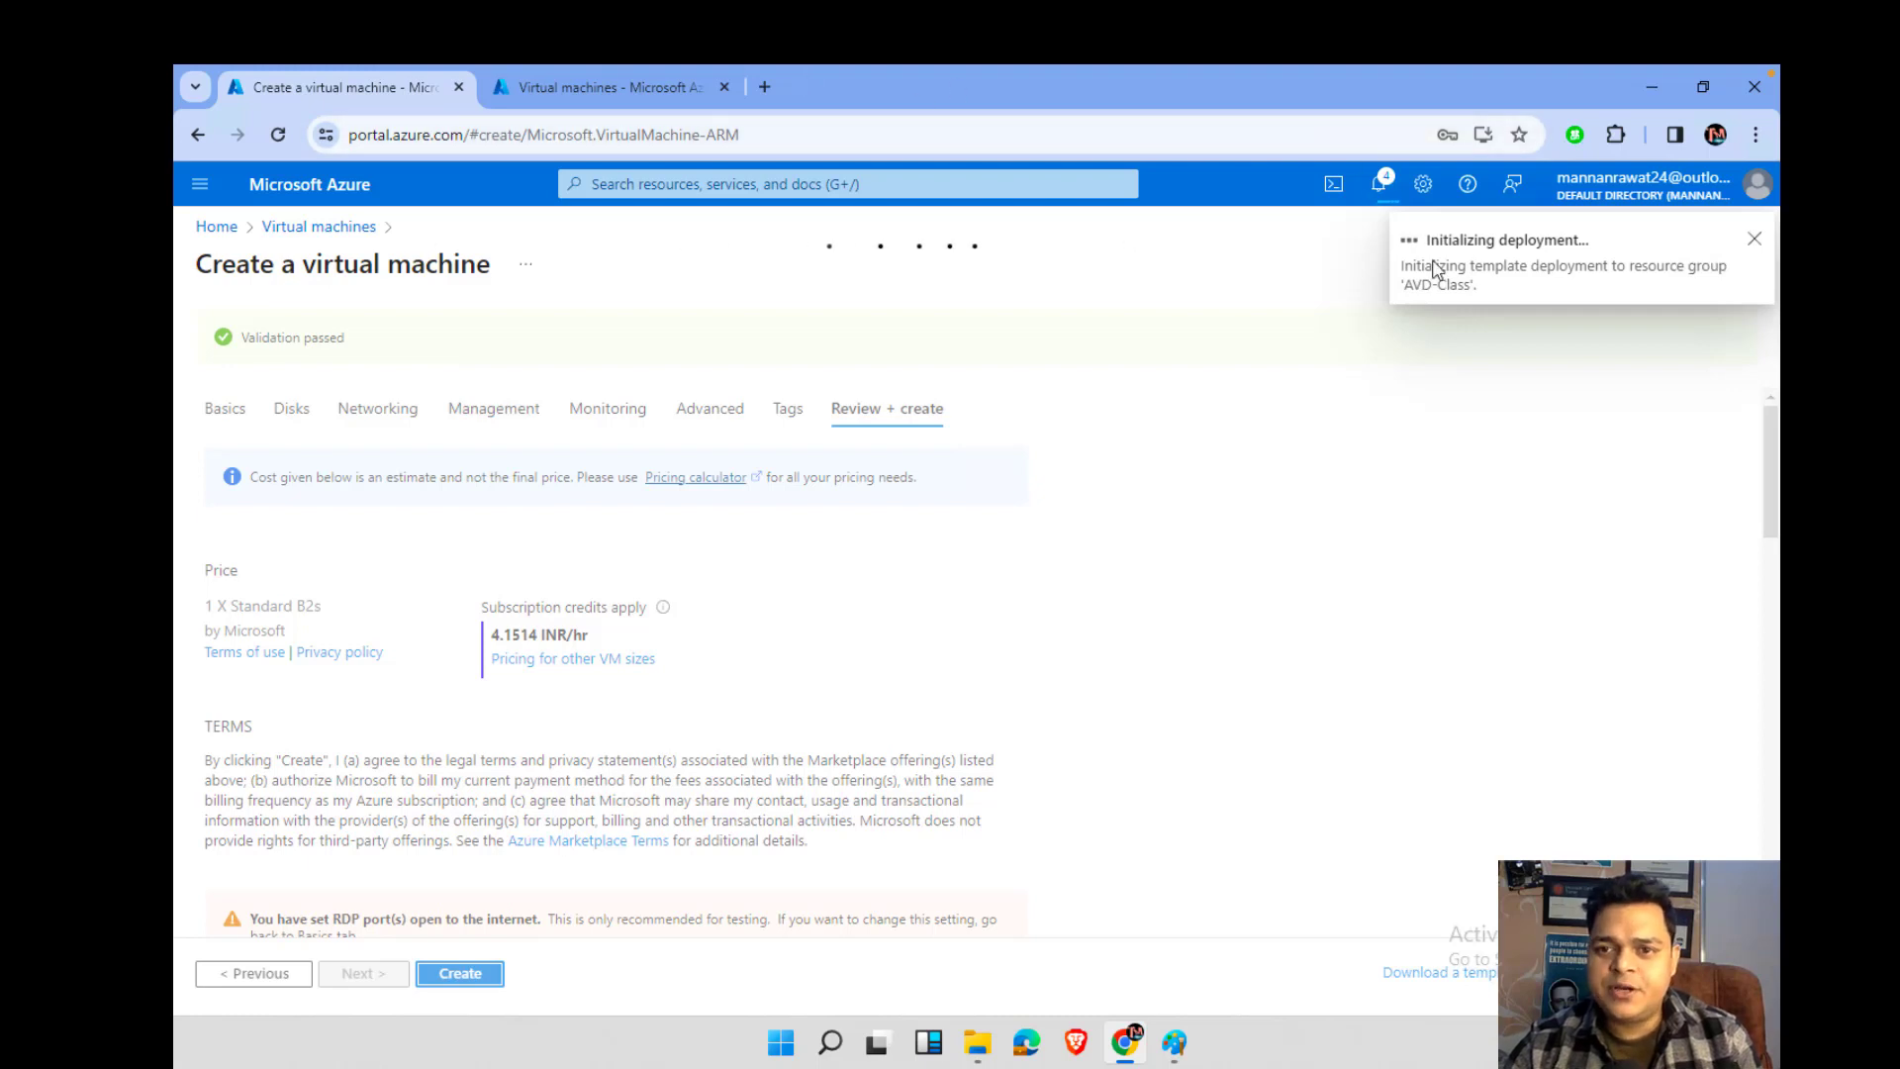
{"action": "left_click", "coordinate": [616, 91]}
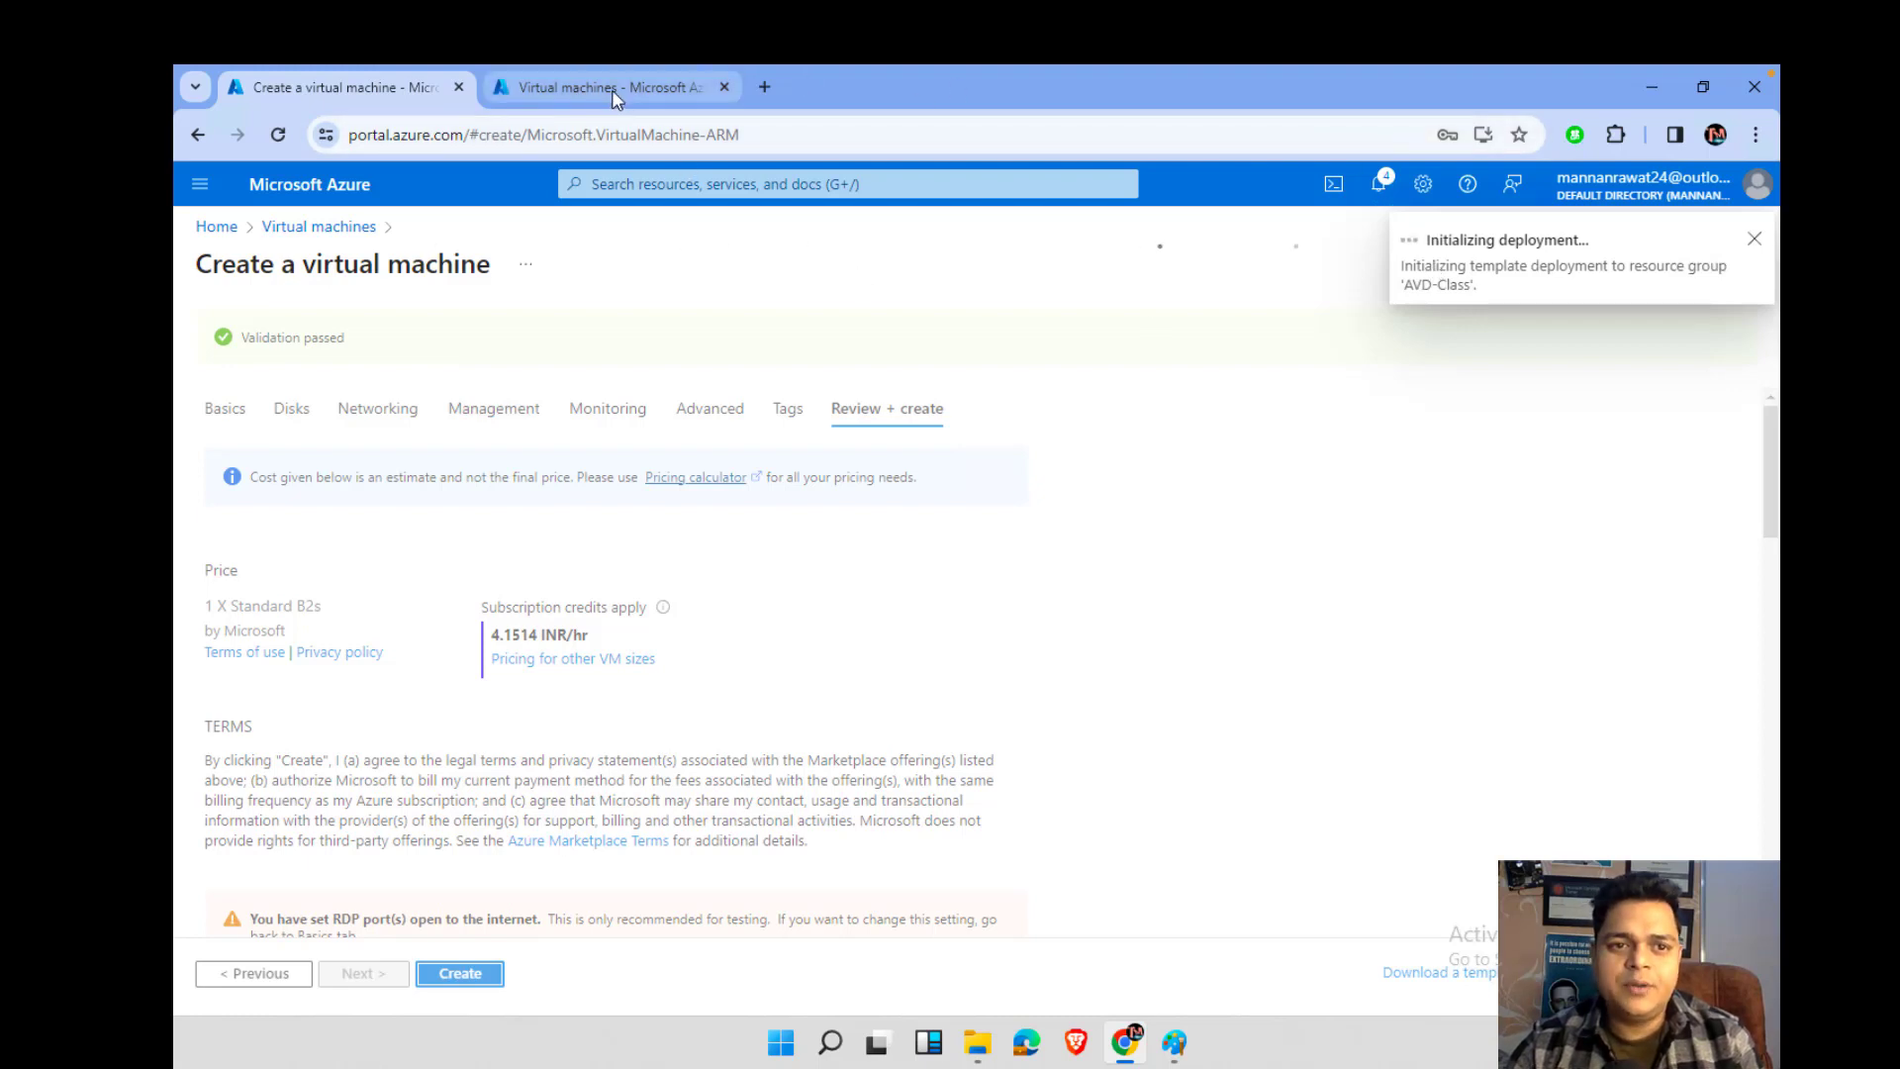
{"action": "left_click", "coordinate": [326, 193]}
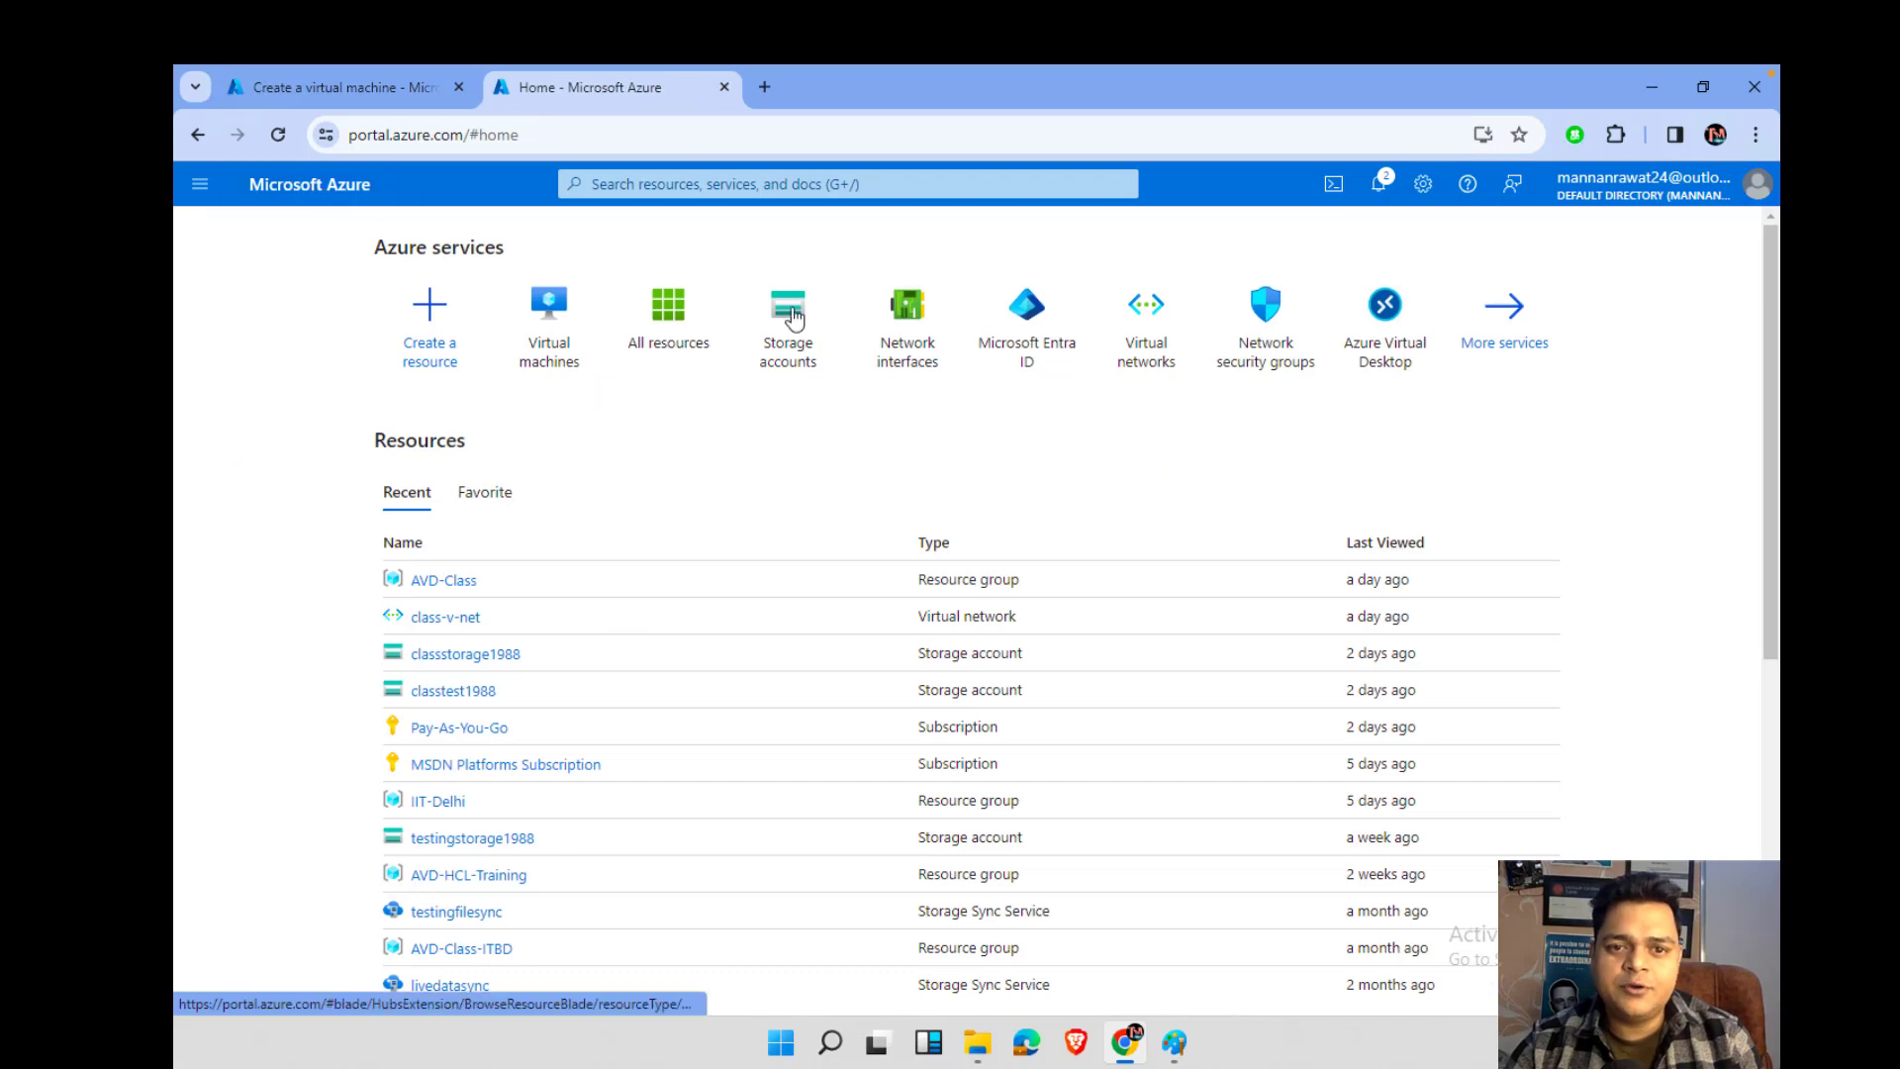
{"action": "left_click", "coordinate": [1492, 358]}
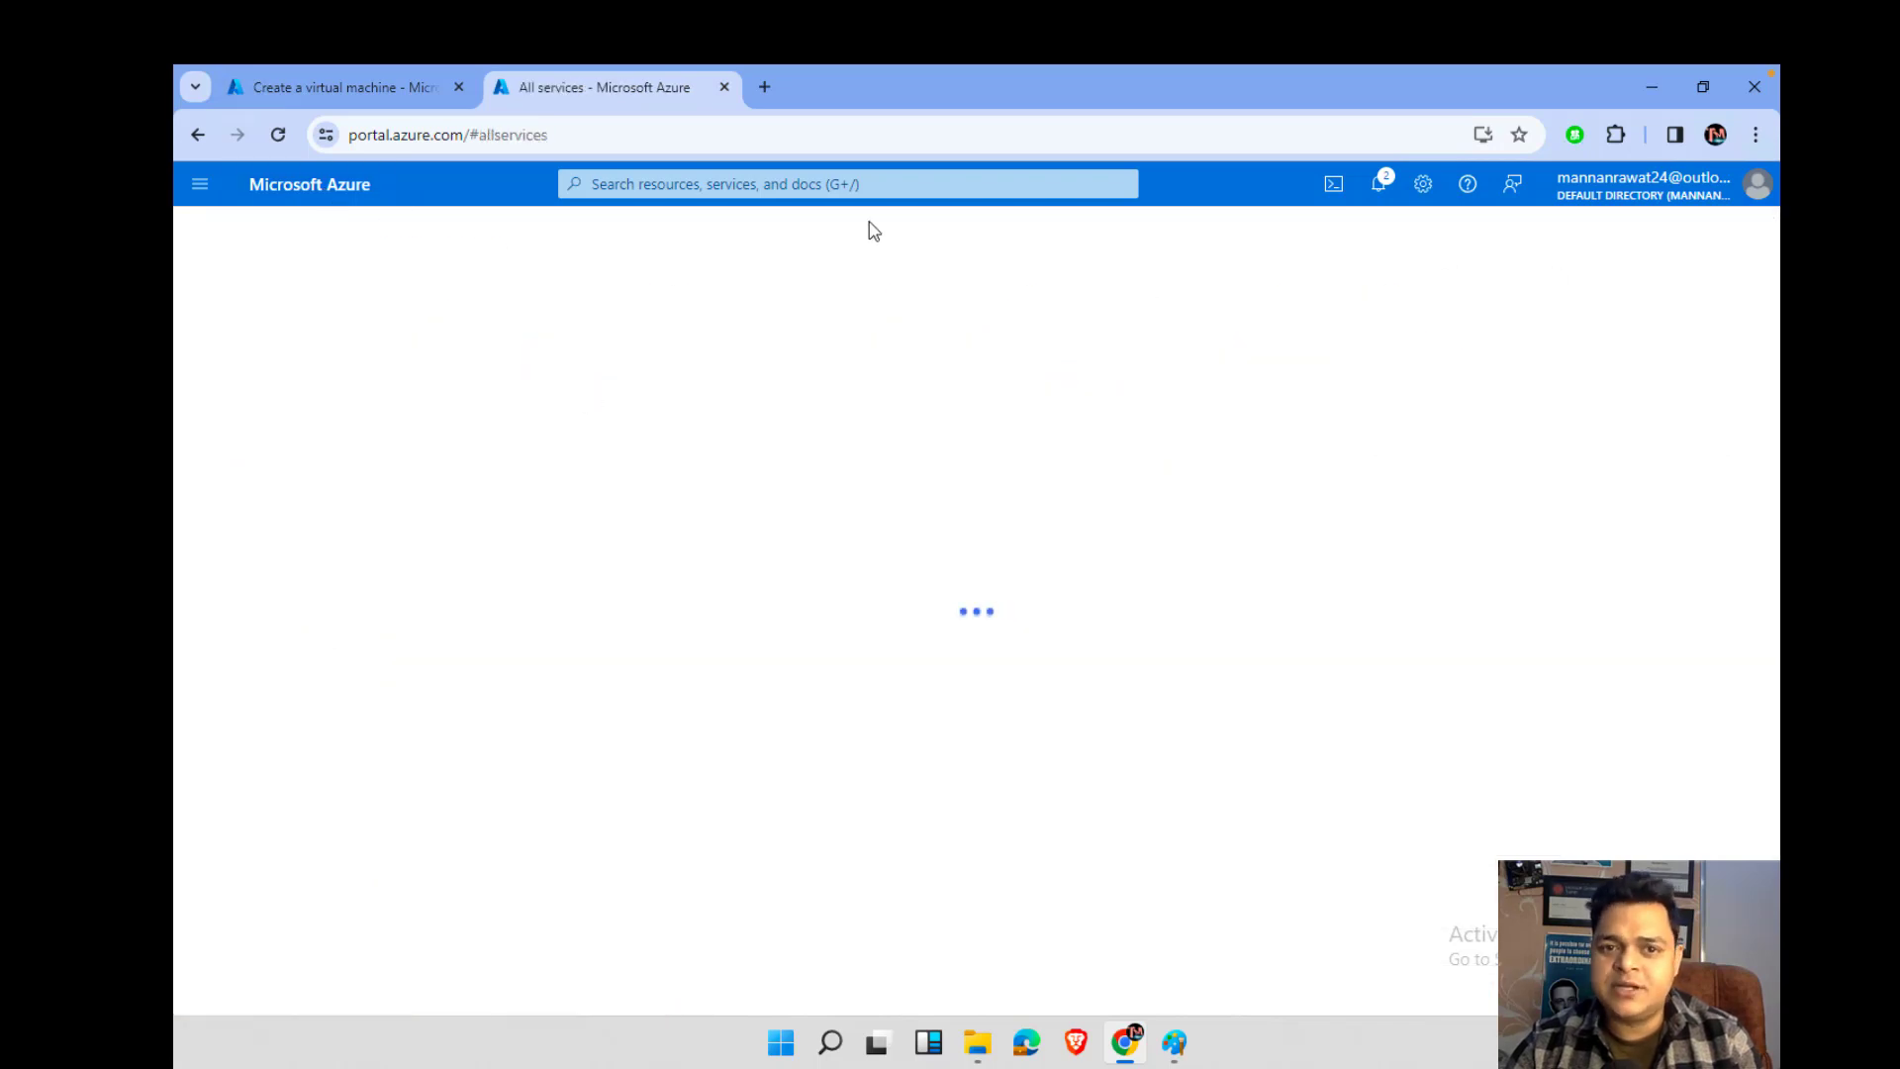
Step: Search the portal for 'virtual gat' and open the Virtual network gateways service
{"action": "left_click", "coordinate": [858, 191]}
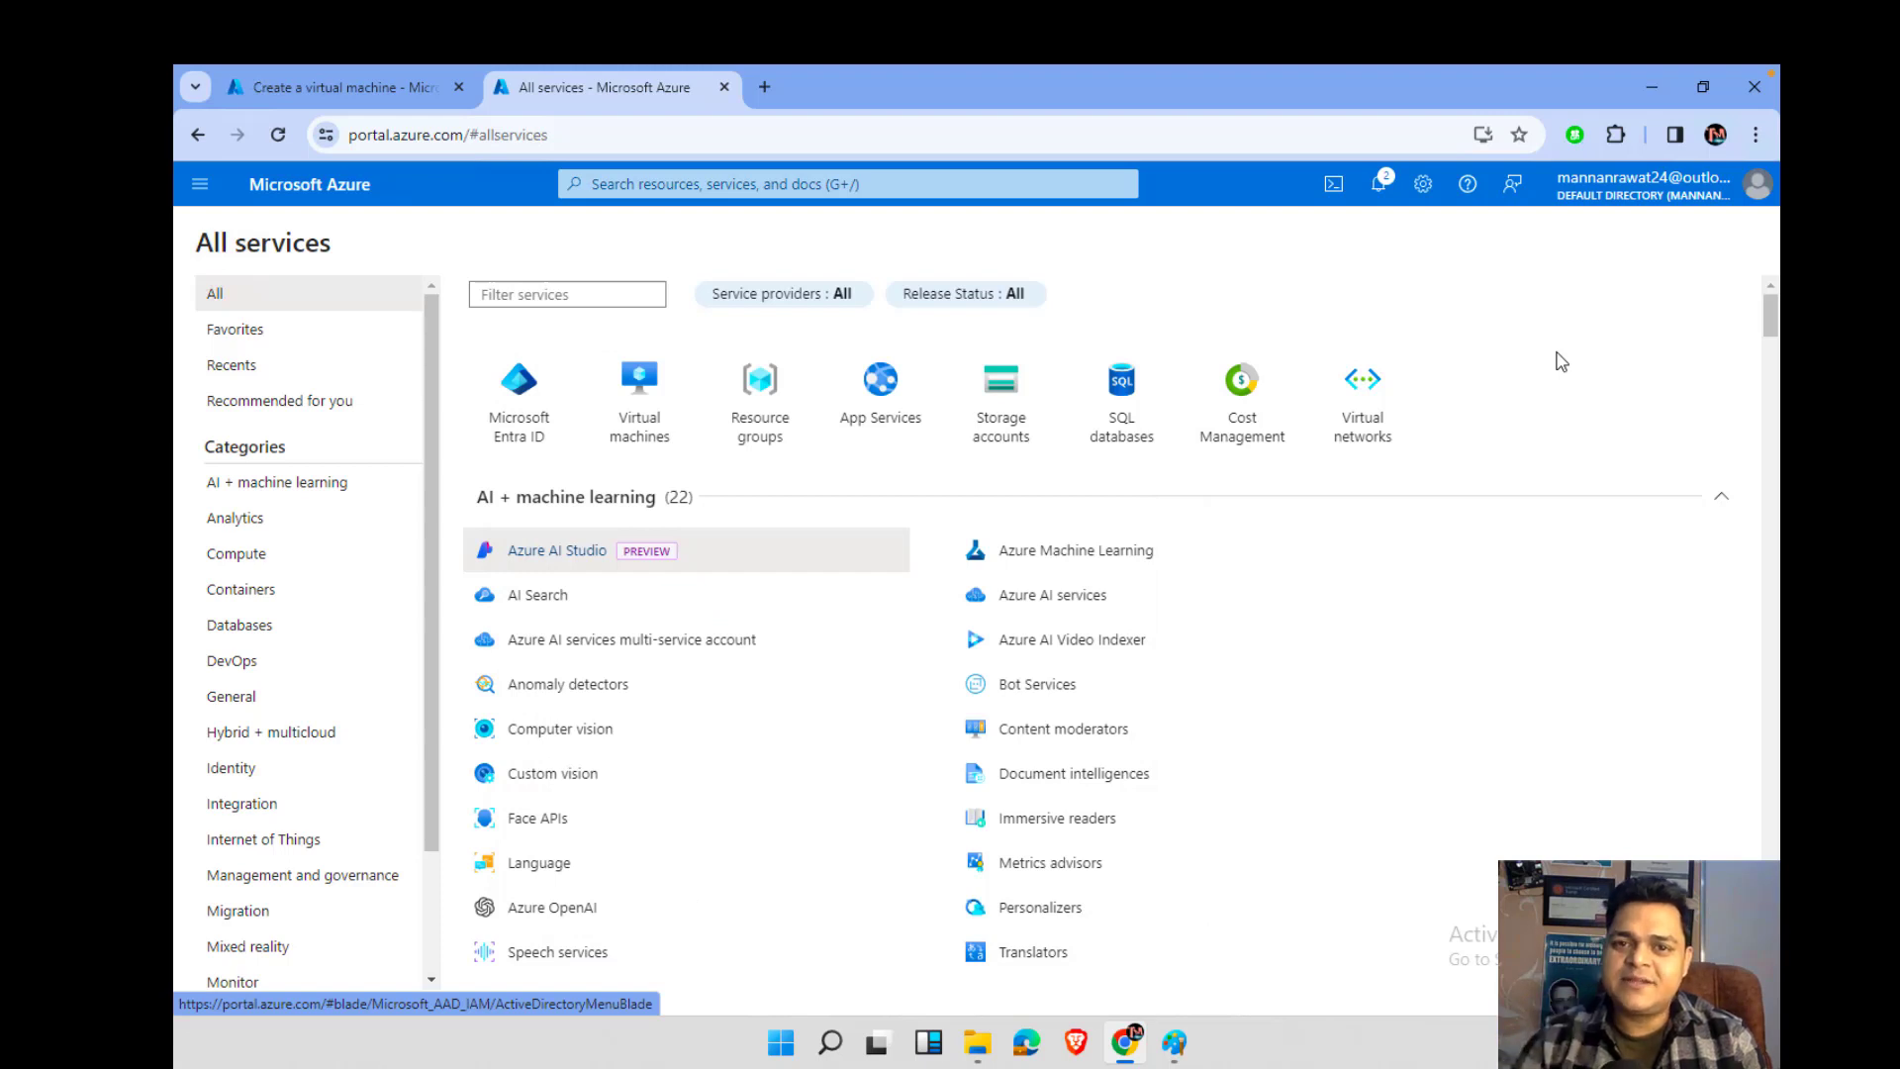
{"action": "left_click", "coordinate": [867, 188]}
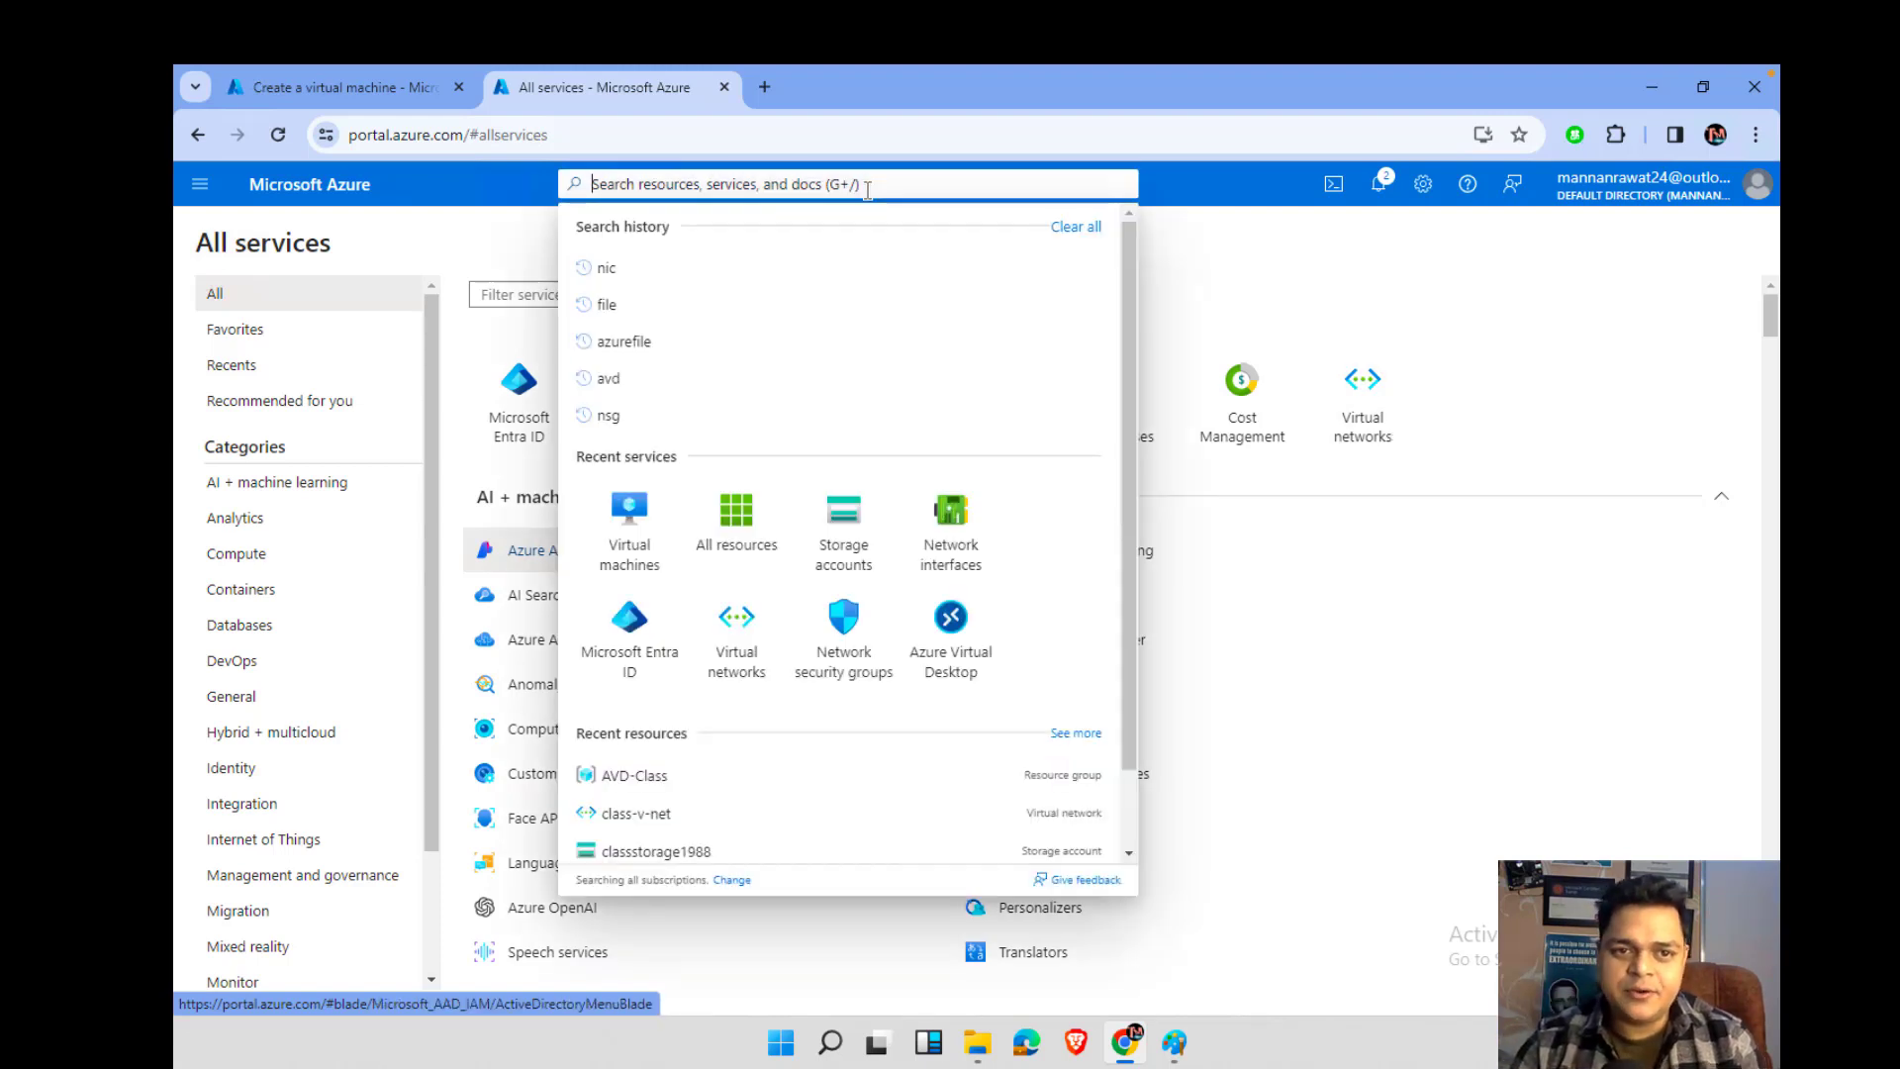
{"action": "type", "text": "virtual"}
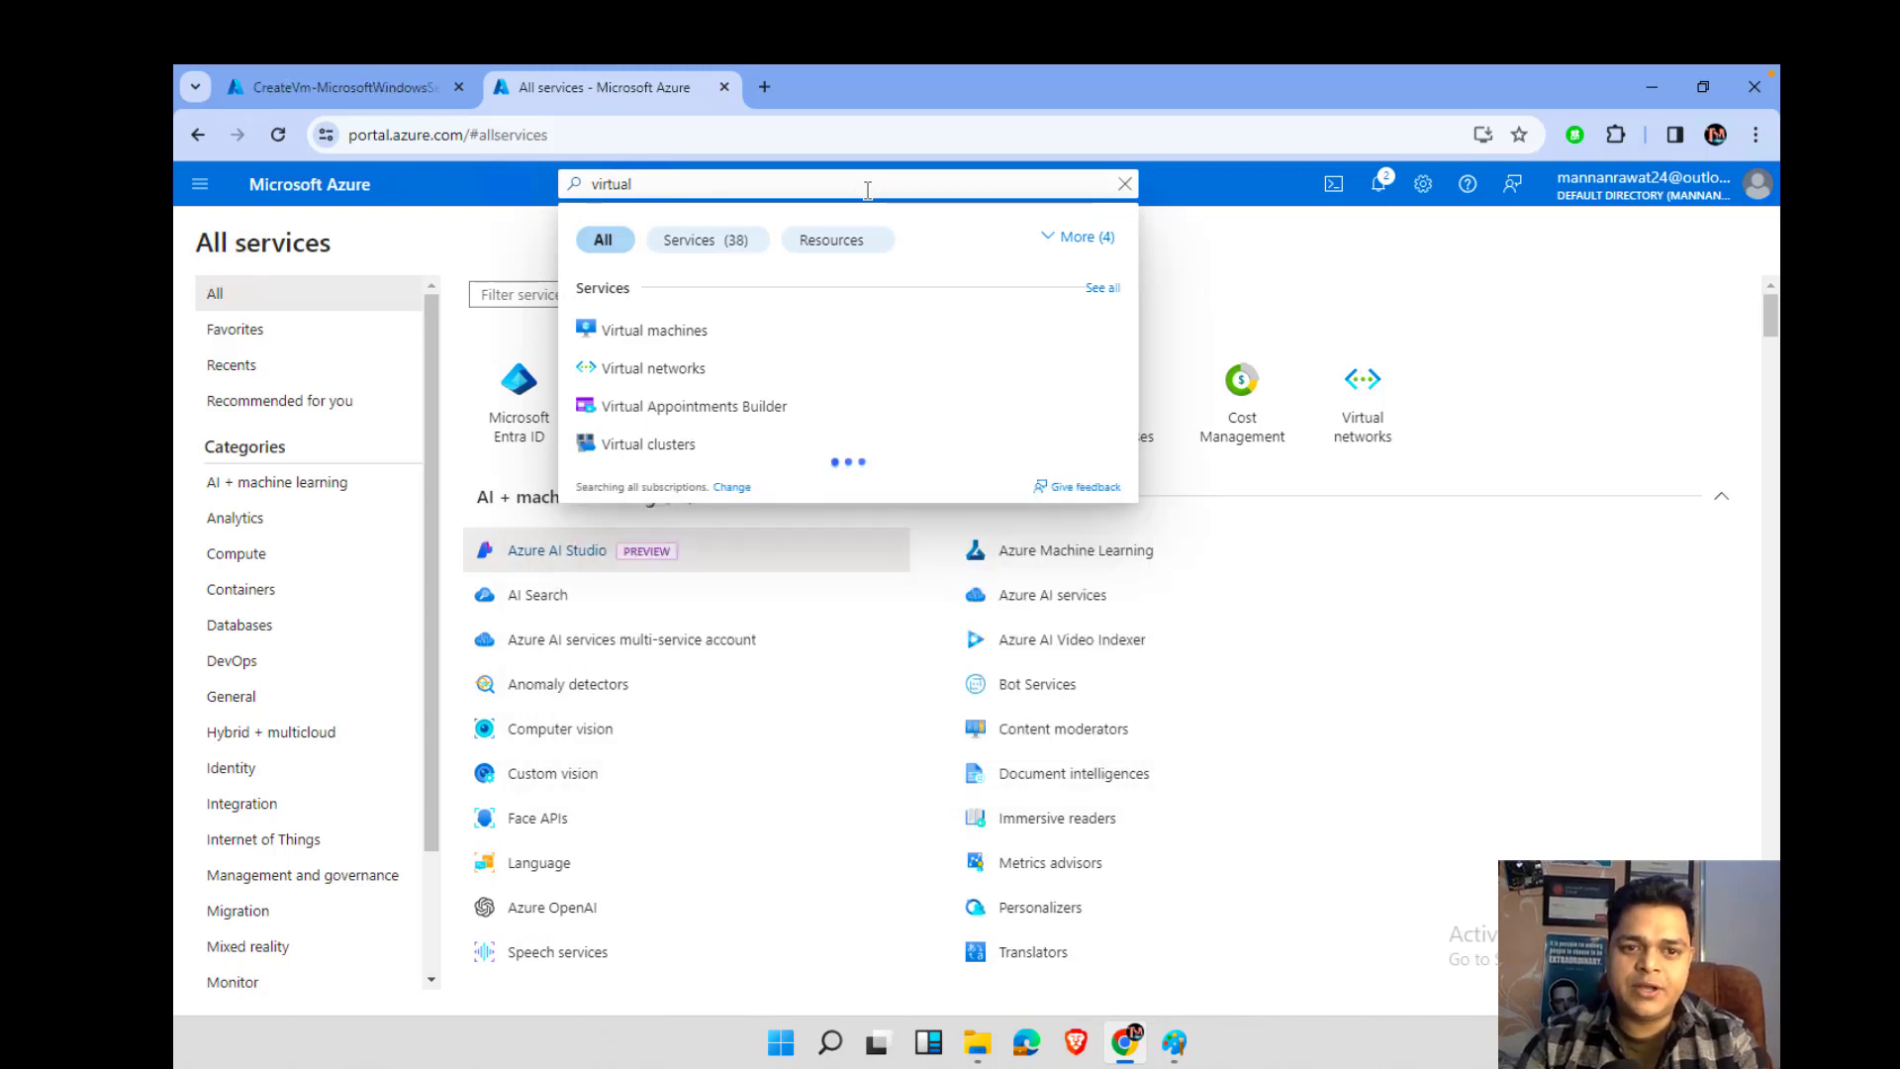
{"action": "type", "text": " gat"}
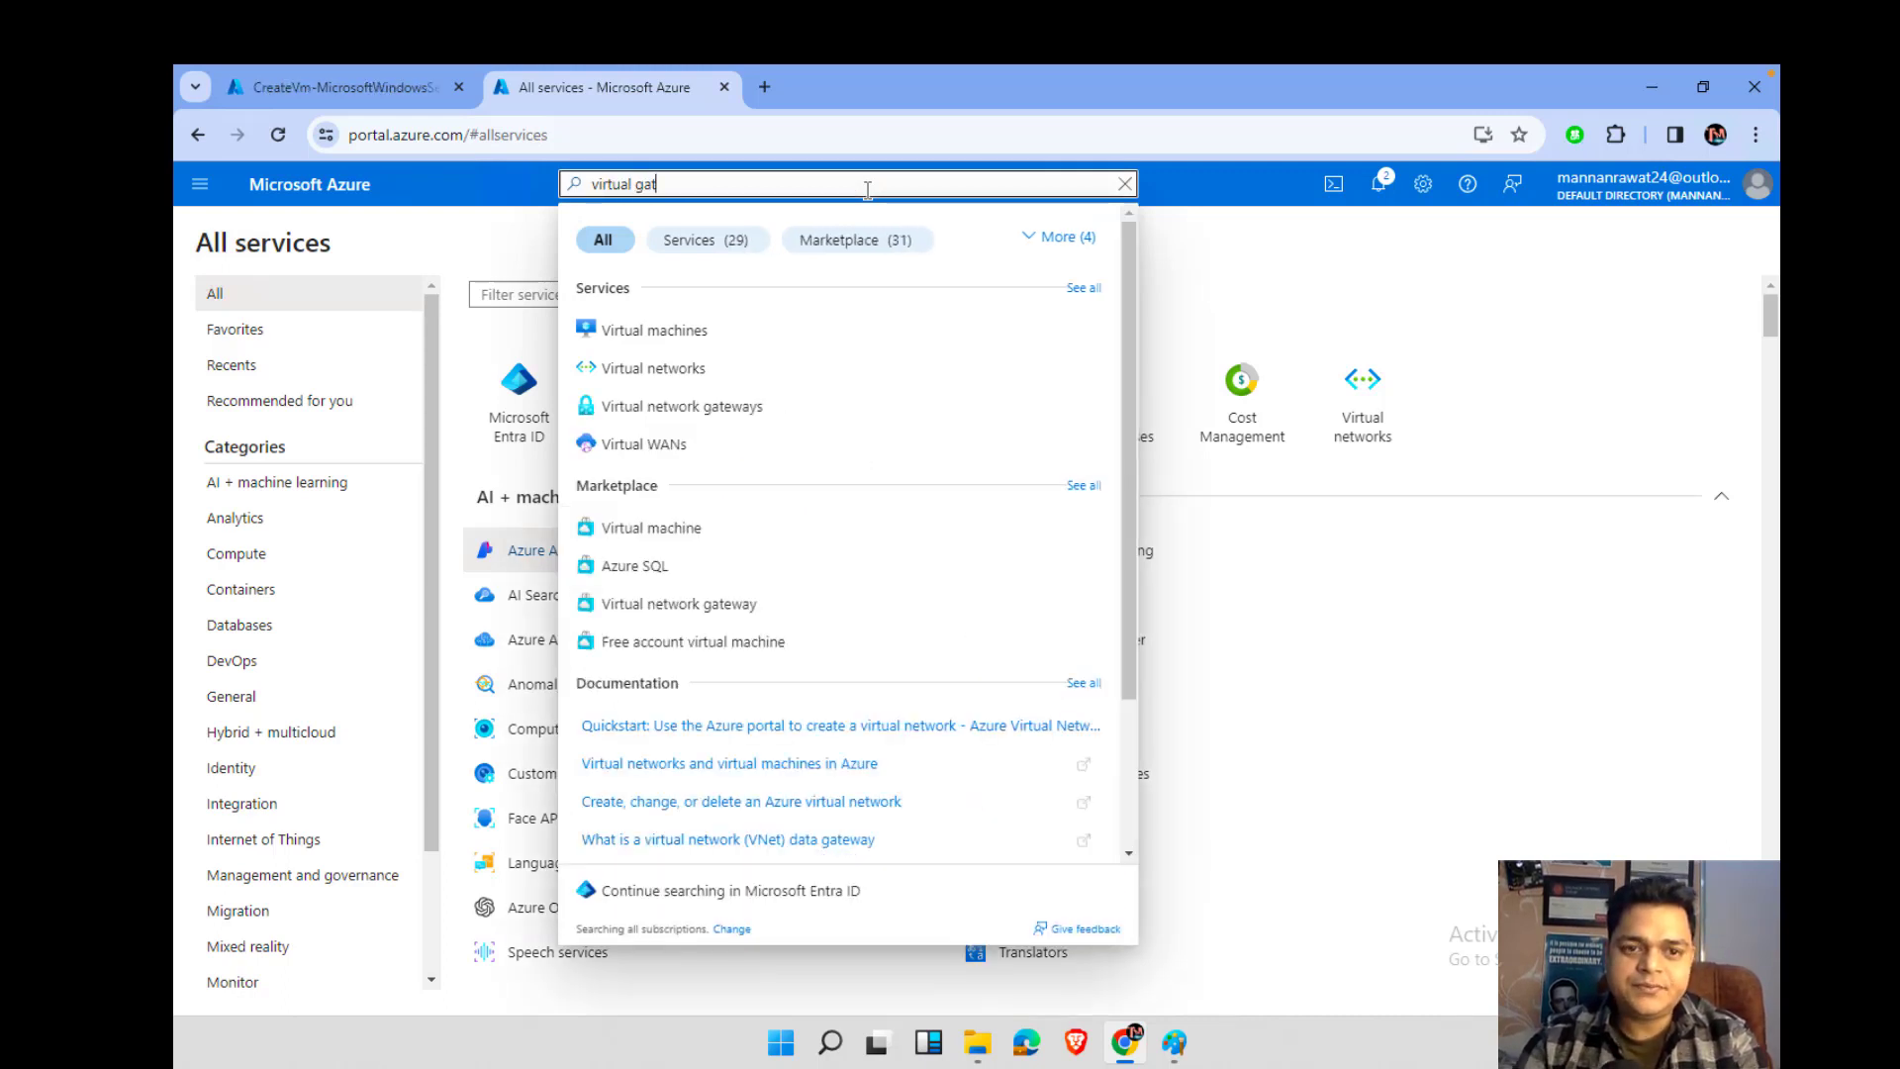
{"action": "left_click", "coordinate": [736, 418]}
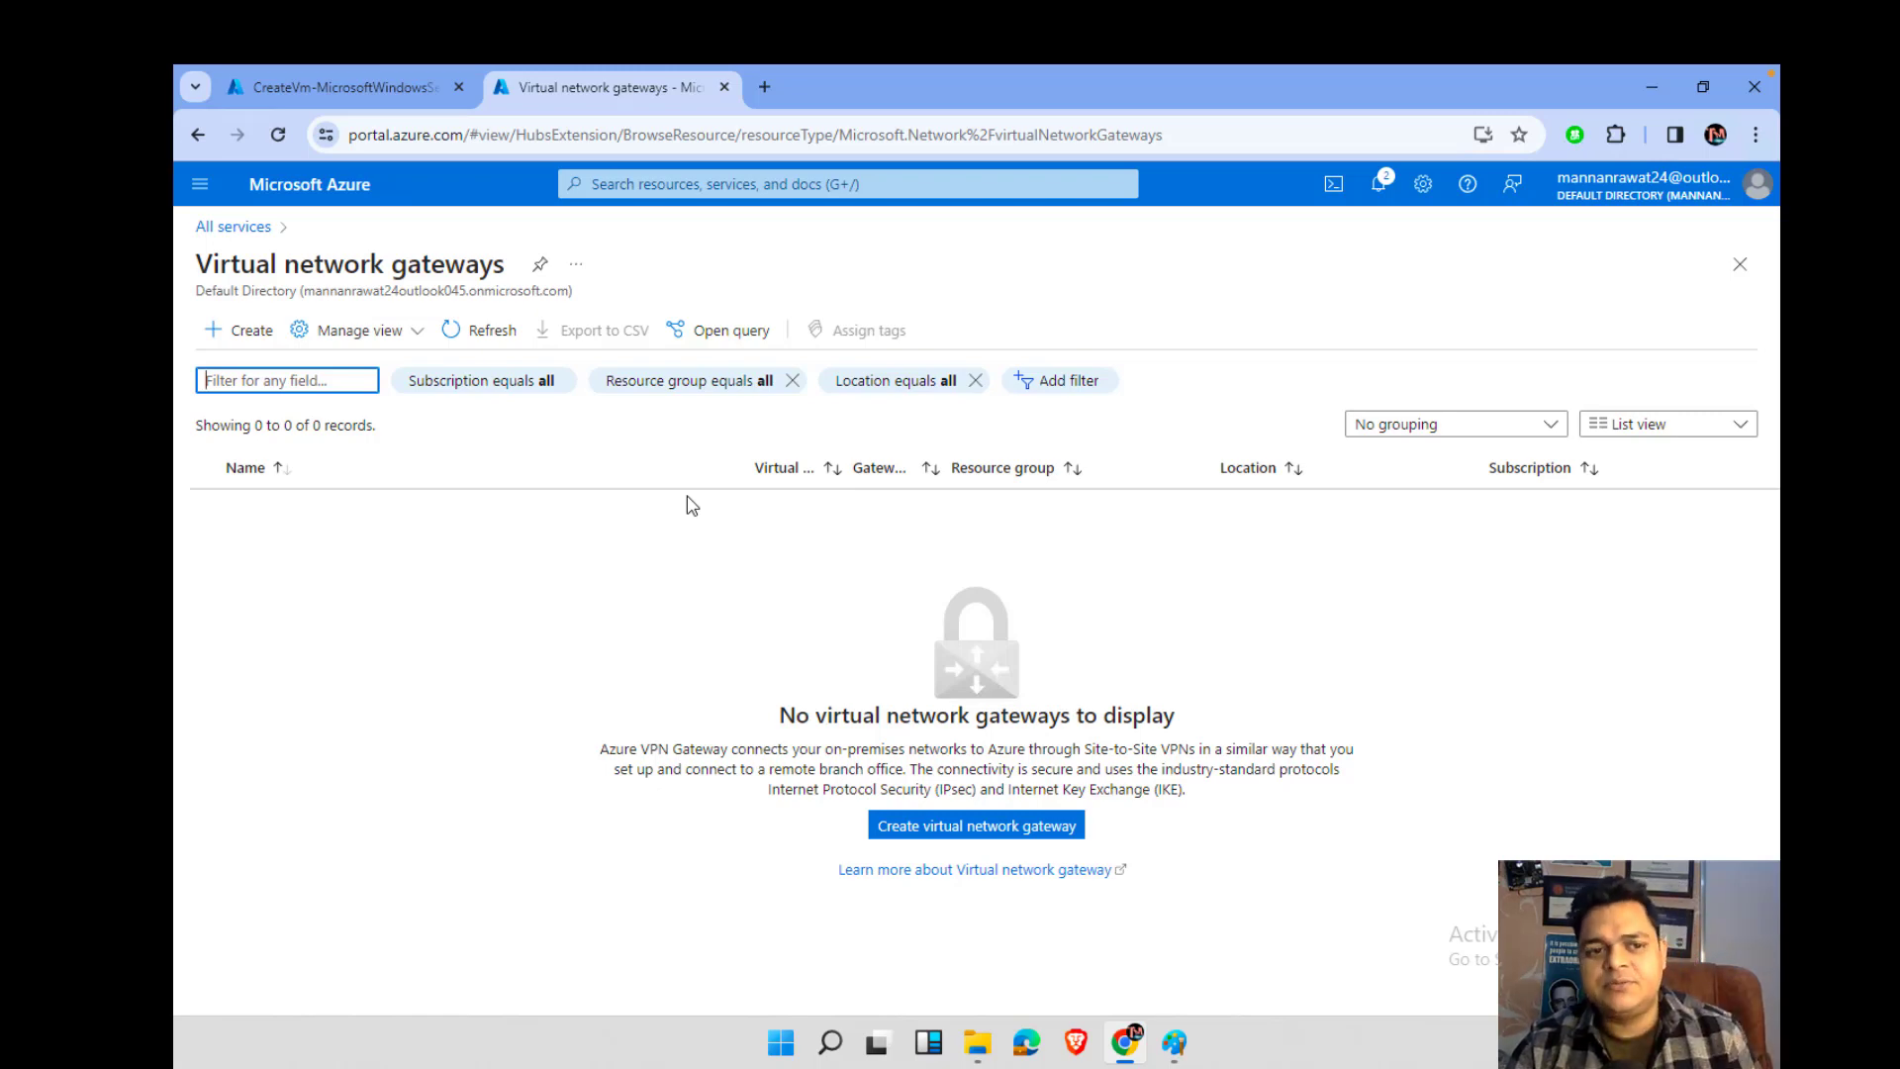
Step: Open the Create virtual network gateway form, back out, and open it again
{"action": "left_click", "coordinate": [247, 335]}
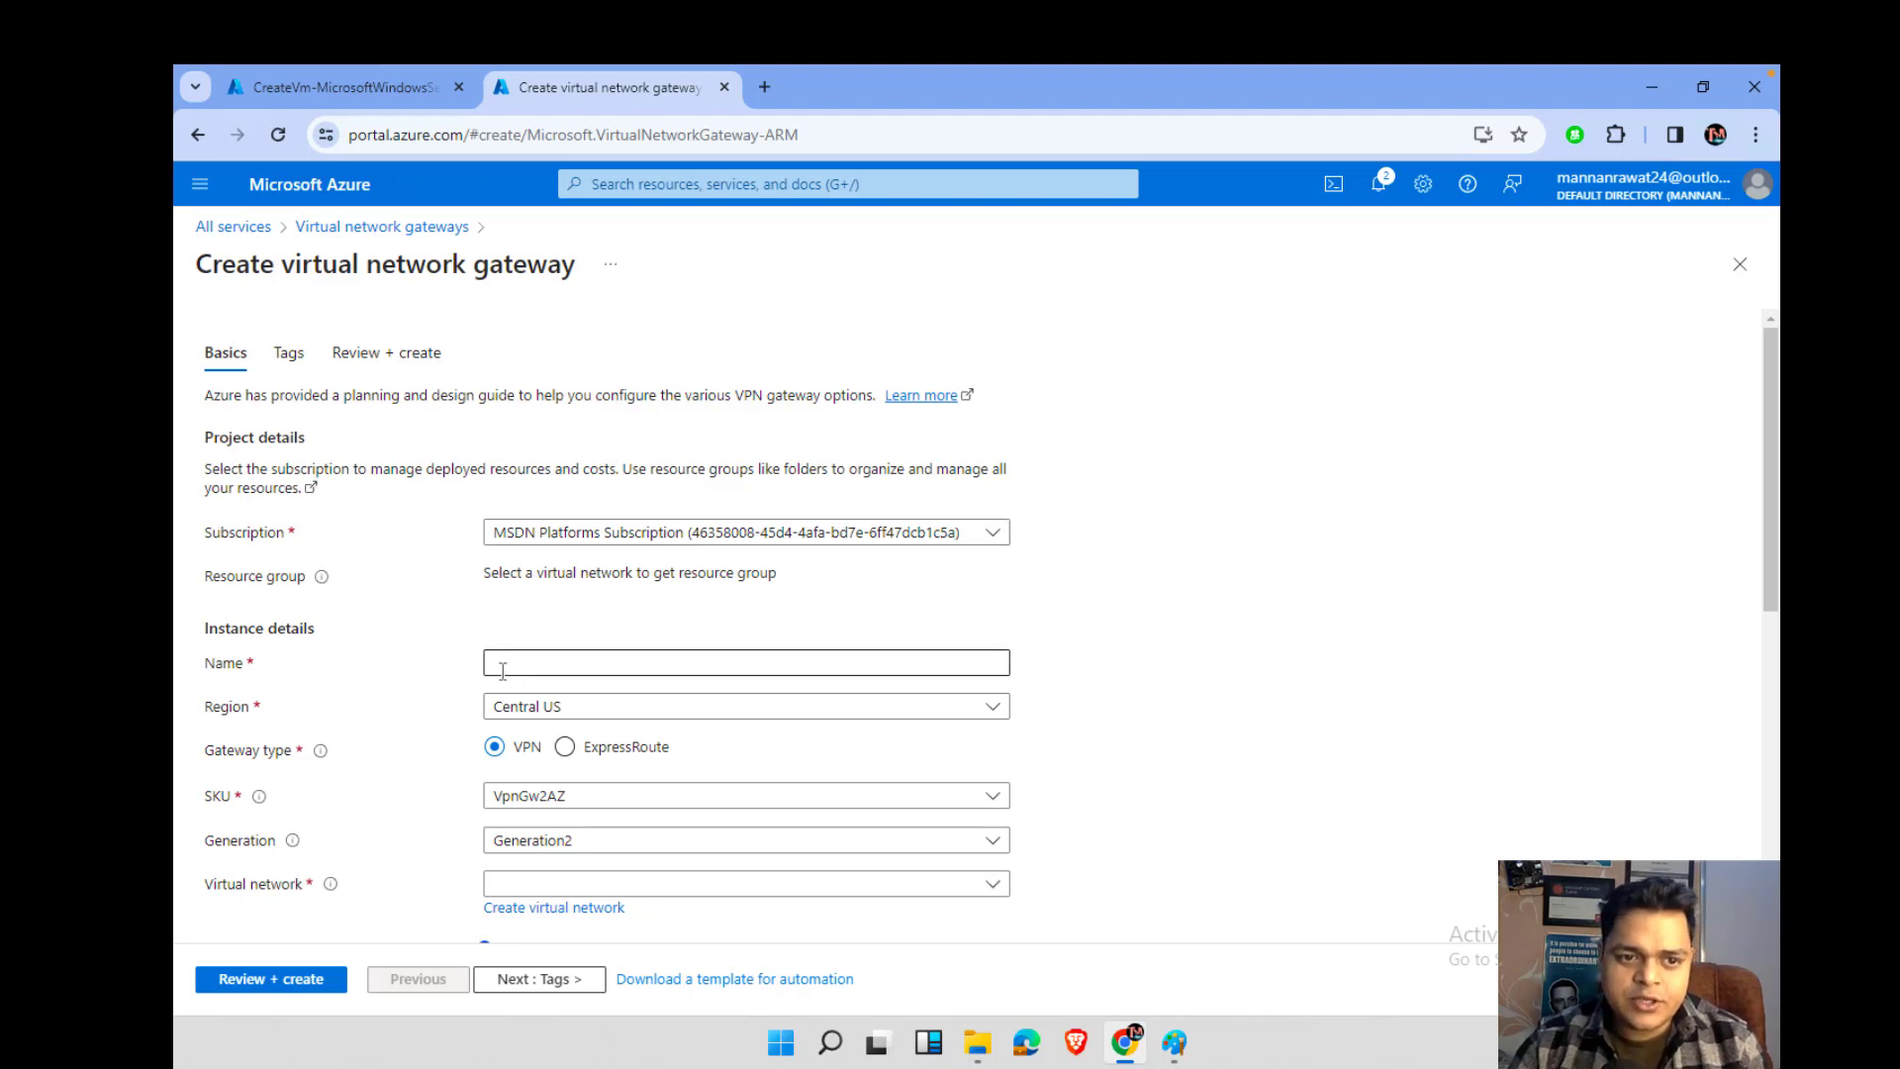
{"action": "scroll", "coordinate": [503, 672], "scroll_direction": "down", "scroll_amount": 1}
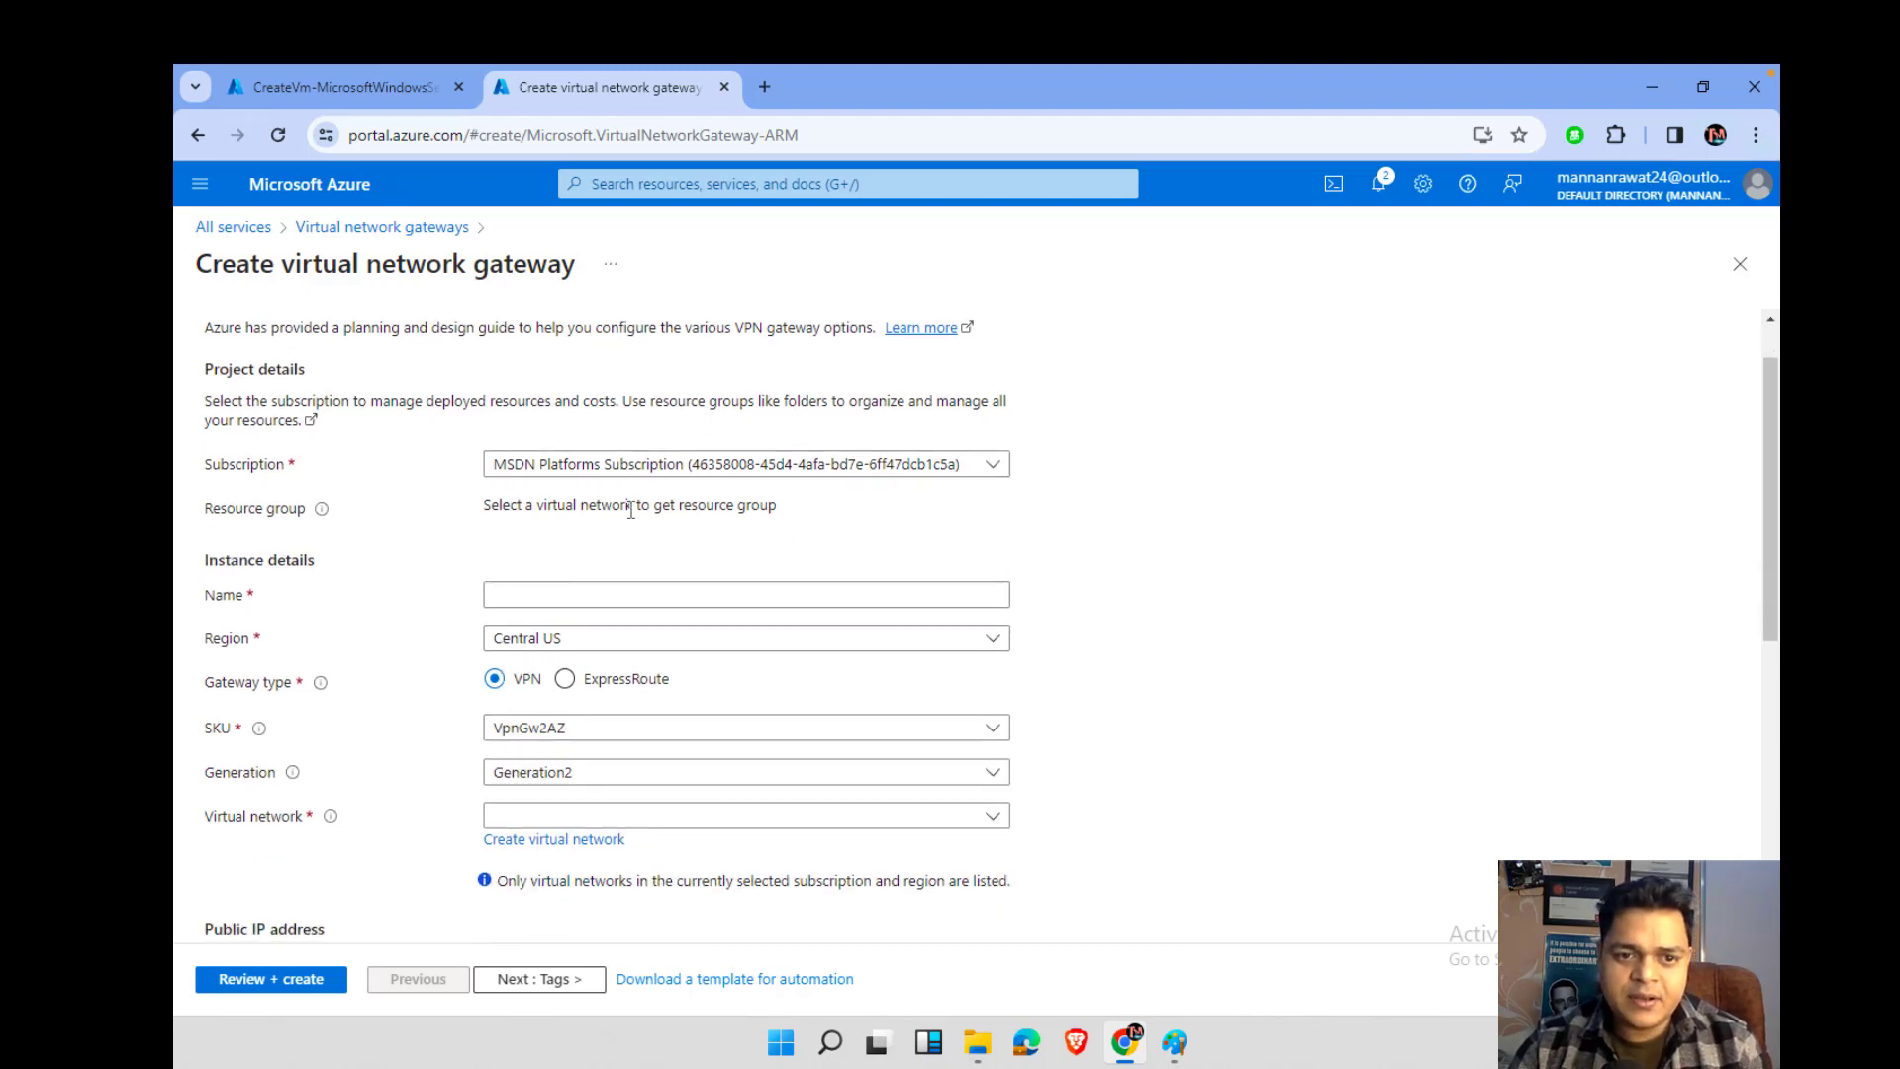
{"action": "left_click", "coordinate": [404, 230]}
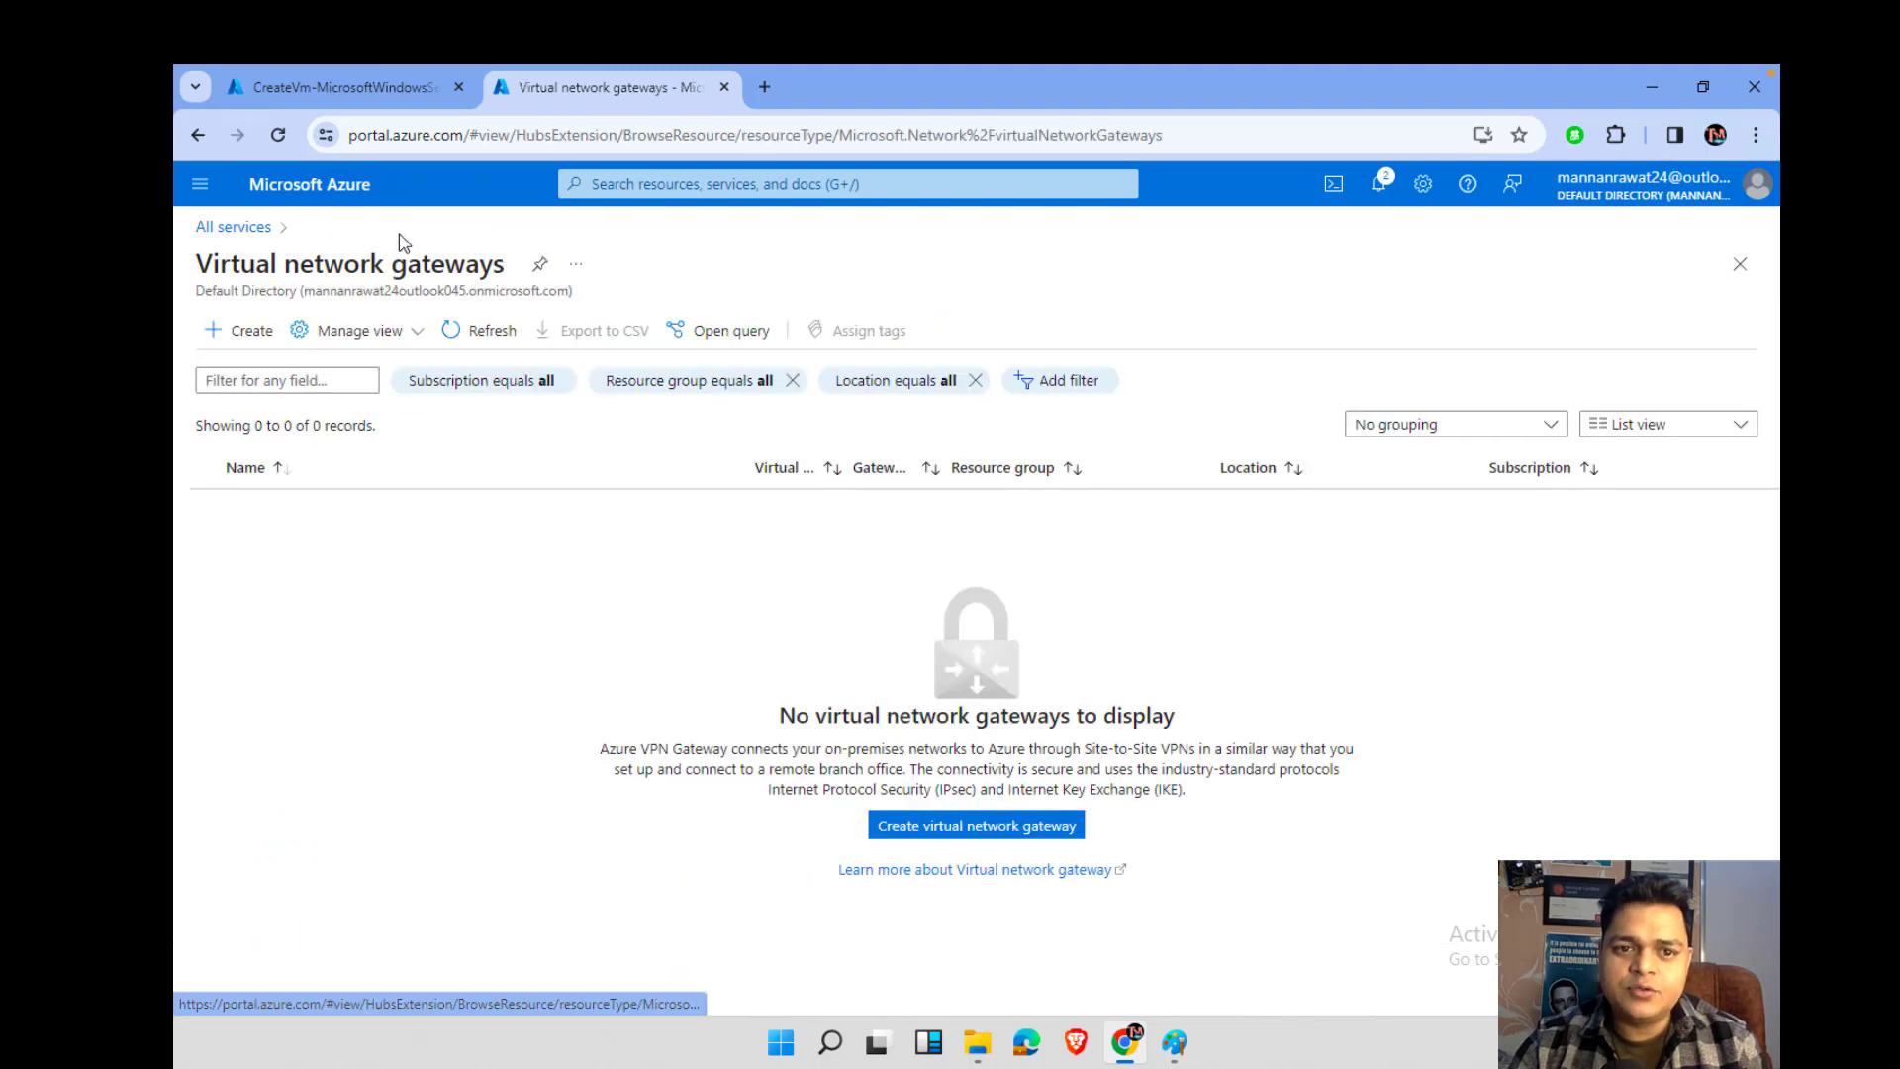
{"action": "left_click", "coordinate": [235, 329]}
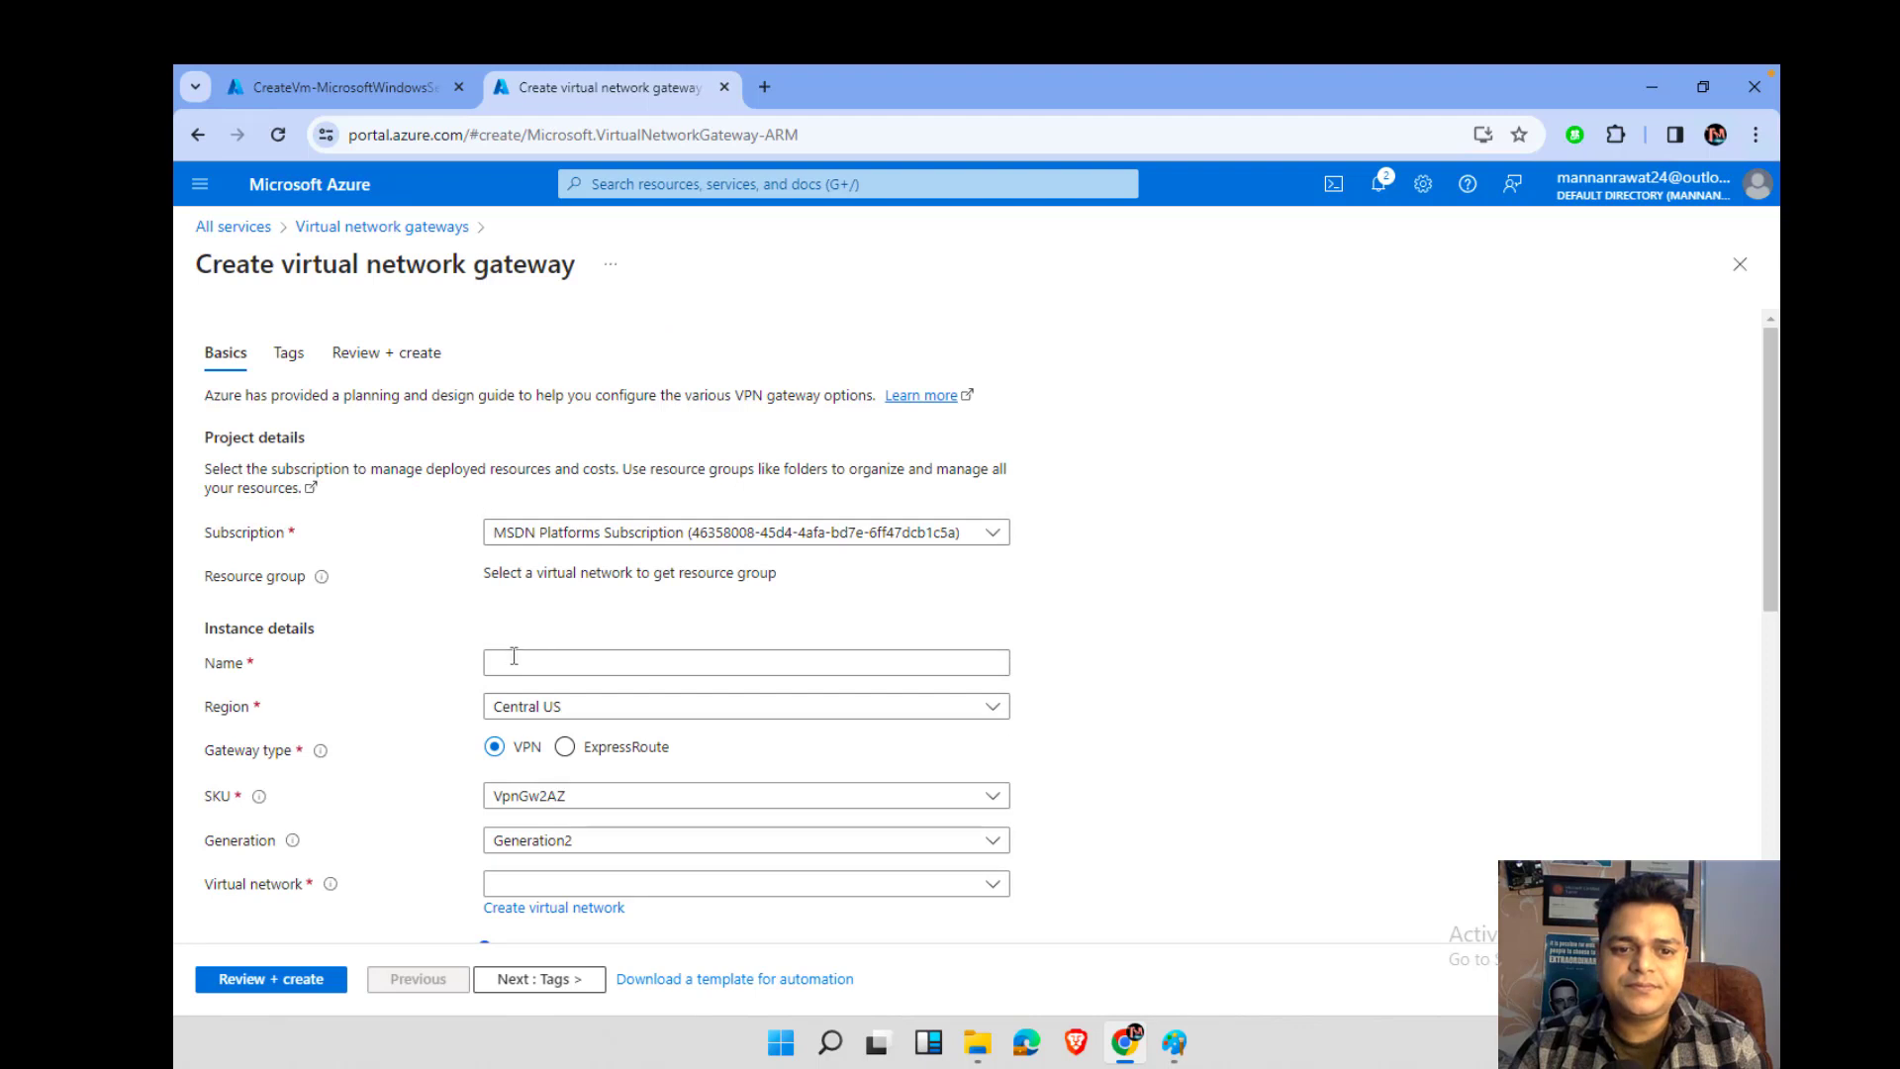
{"action": "left_click", "coordinate": [513, 657]}
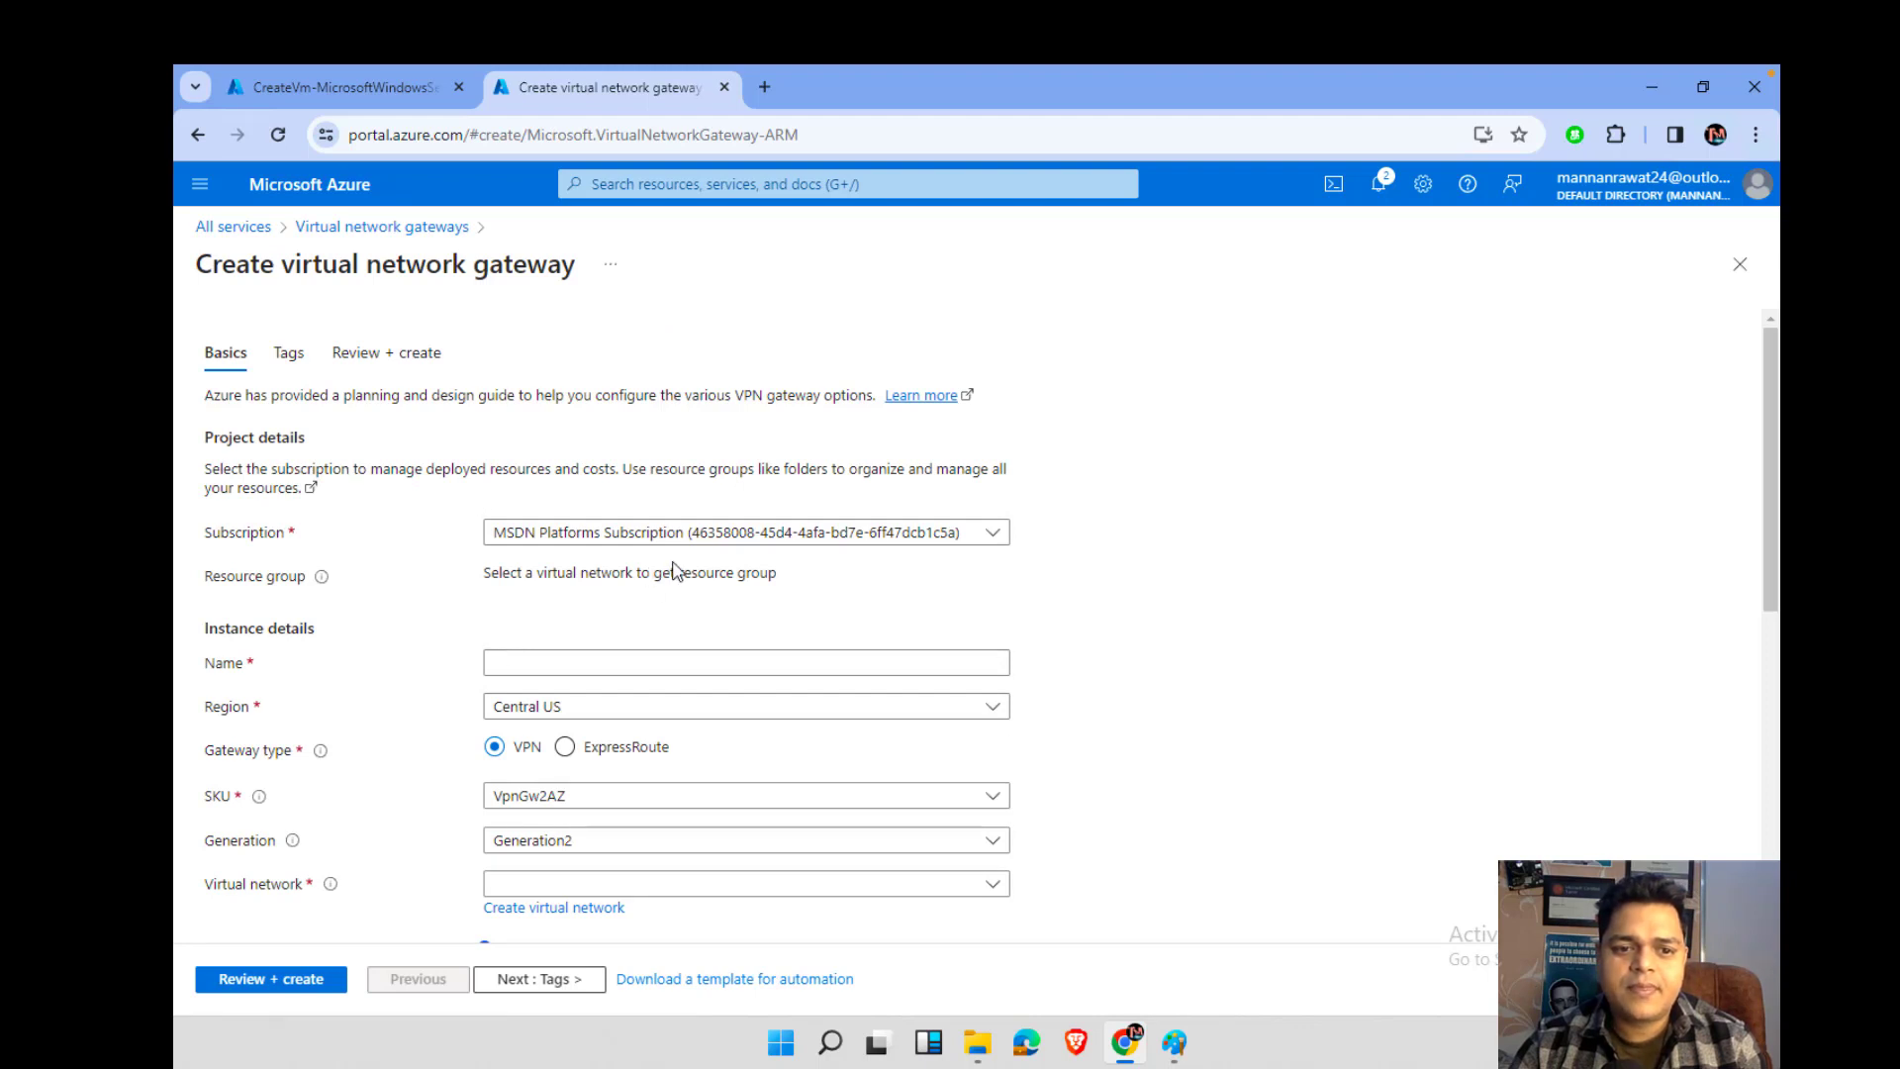
Step: Switch the subscription to Pay-As-You-Go and back to MSDN Platforms, then discard the form
{"action": "left_click", "coordinate": [728, 535]}
{"action": "left_click", "coordinate": [725, 679]}
{"action": "left_click", "coordinate": [714, 654]}
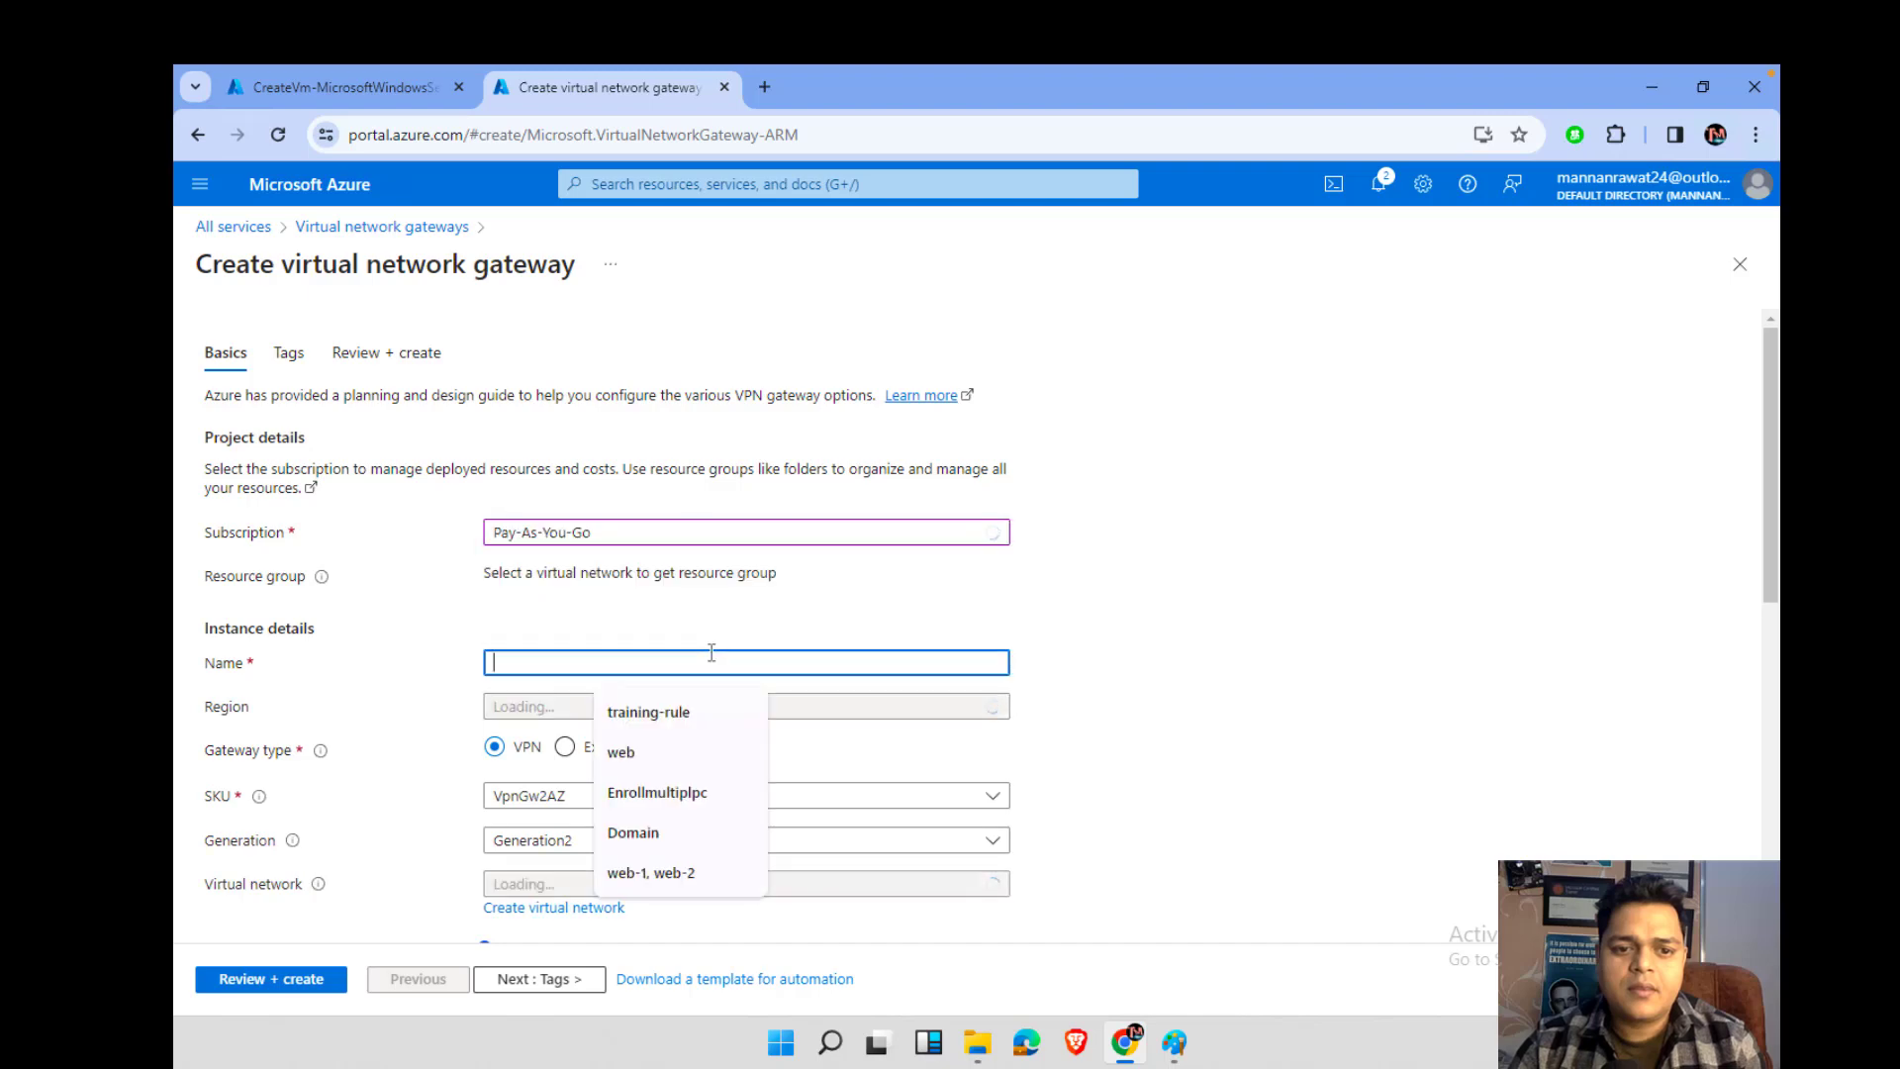
{"action": "left_click", "coordinate": [737, 539]}
{"action": "left_click", "coordinate": [666, 607]}
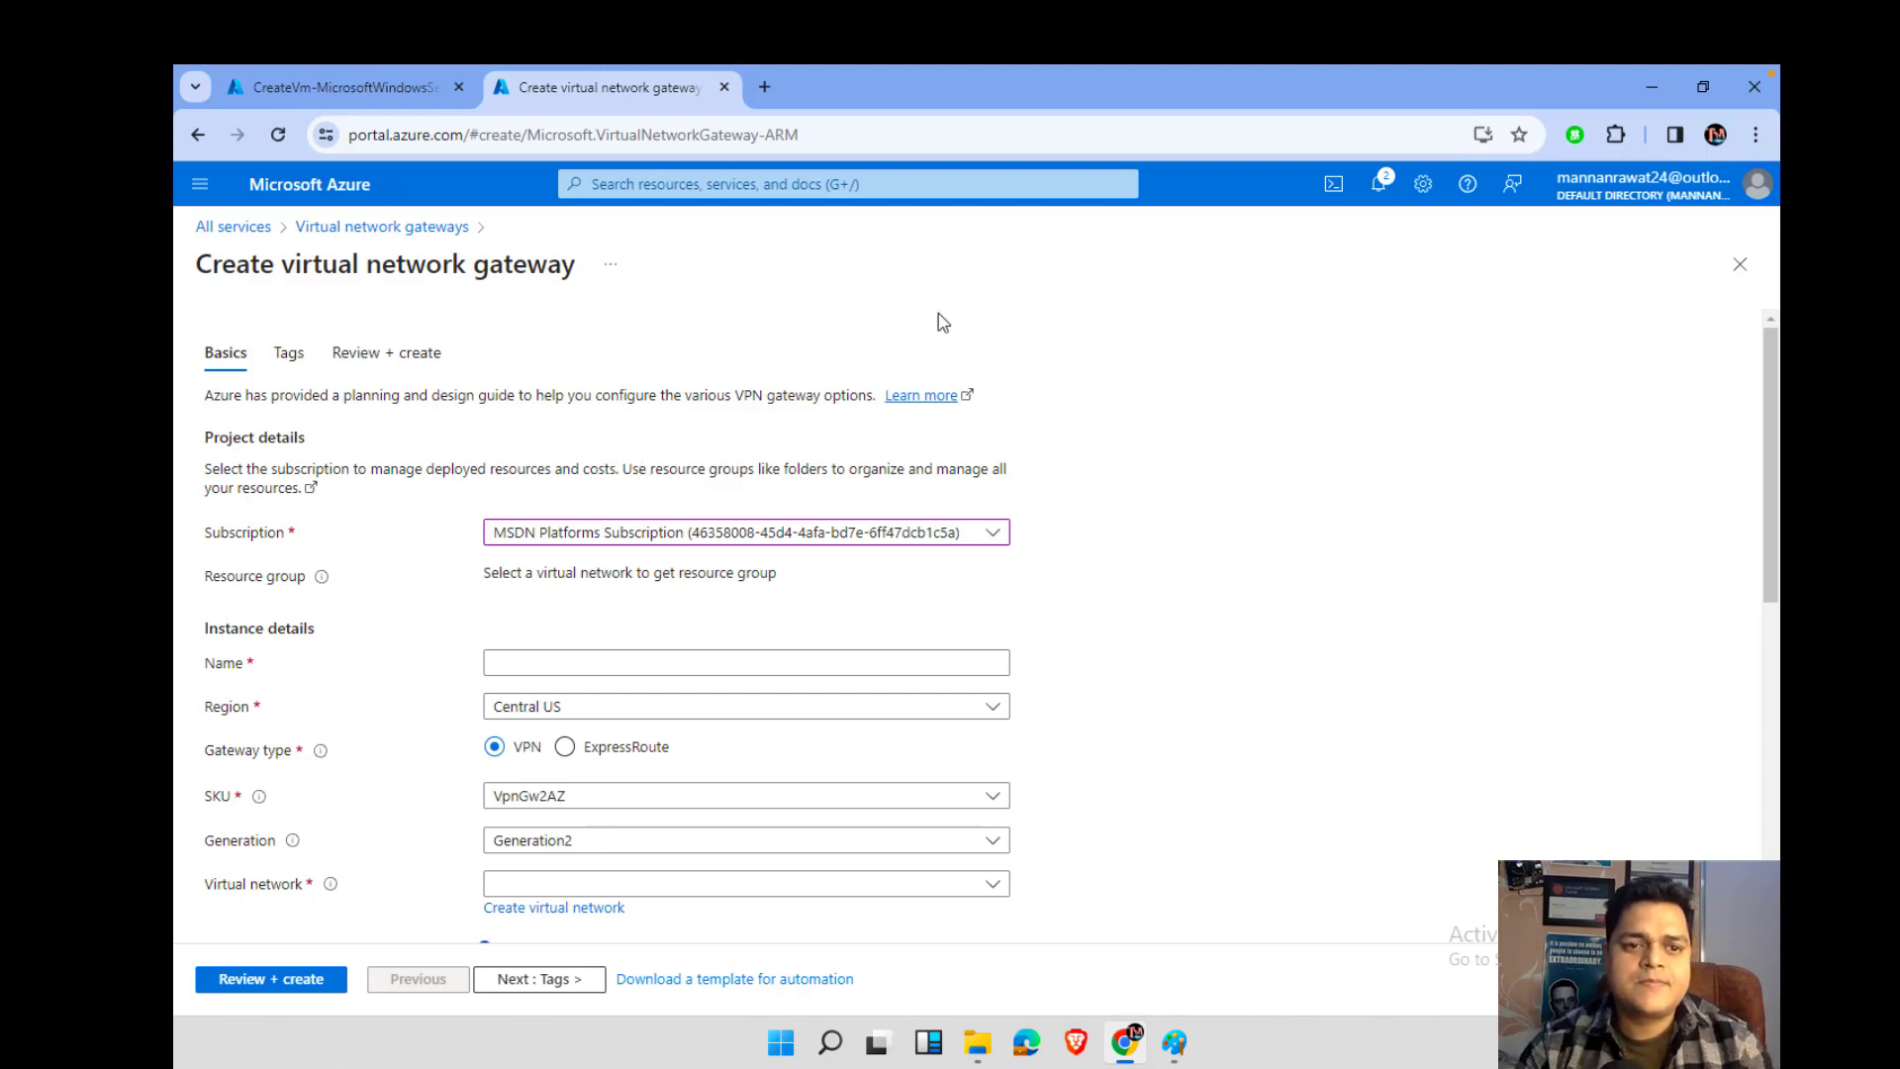
{"action": "left_click", "coordinate": [407, 228]}
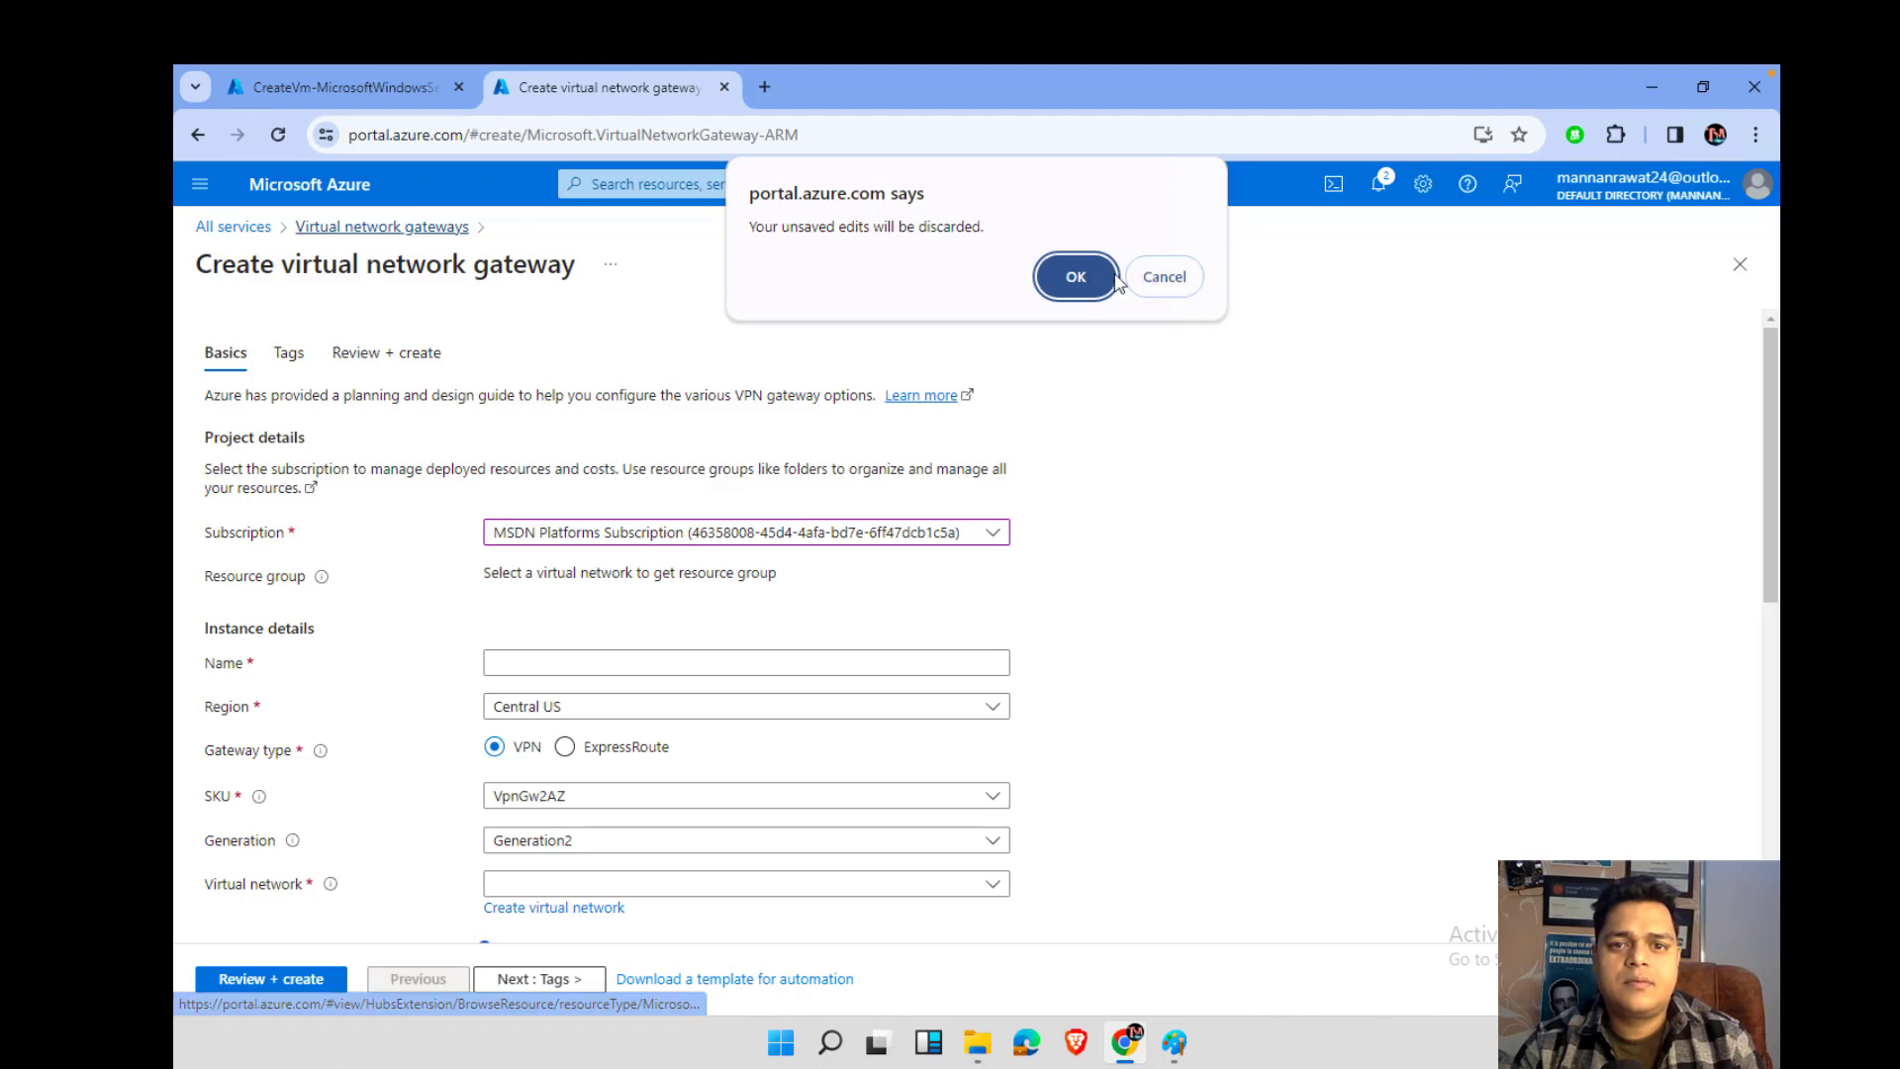
{"action": "left_click", "coordinate": [1077, 277]}
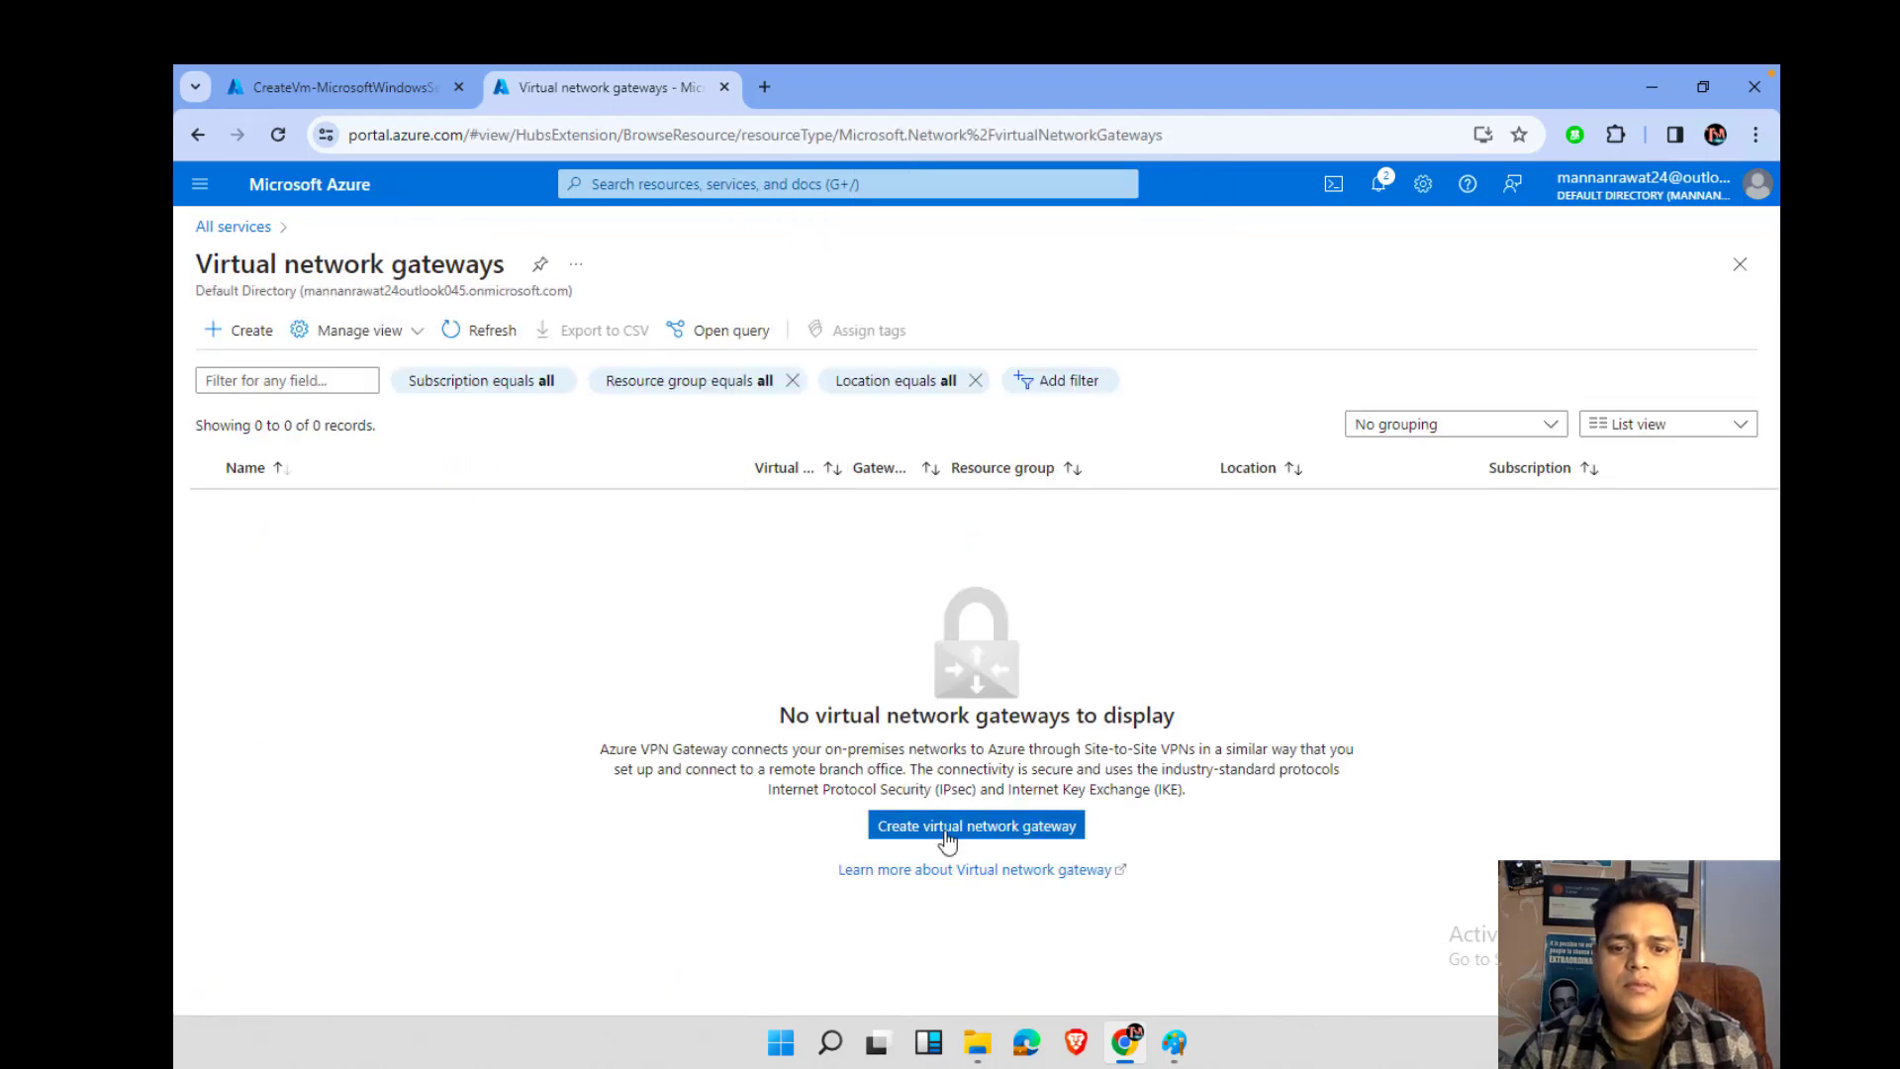
Step: Start a new virtual network gateway and name it vpn-gateway
{"action": "left_click", "coordinate": [947, 829]}
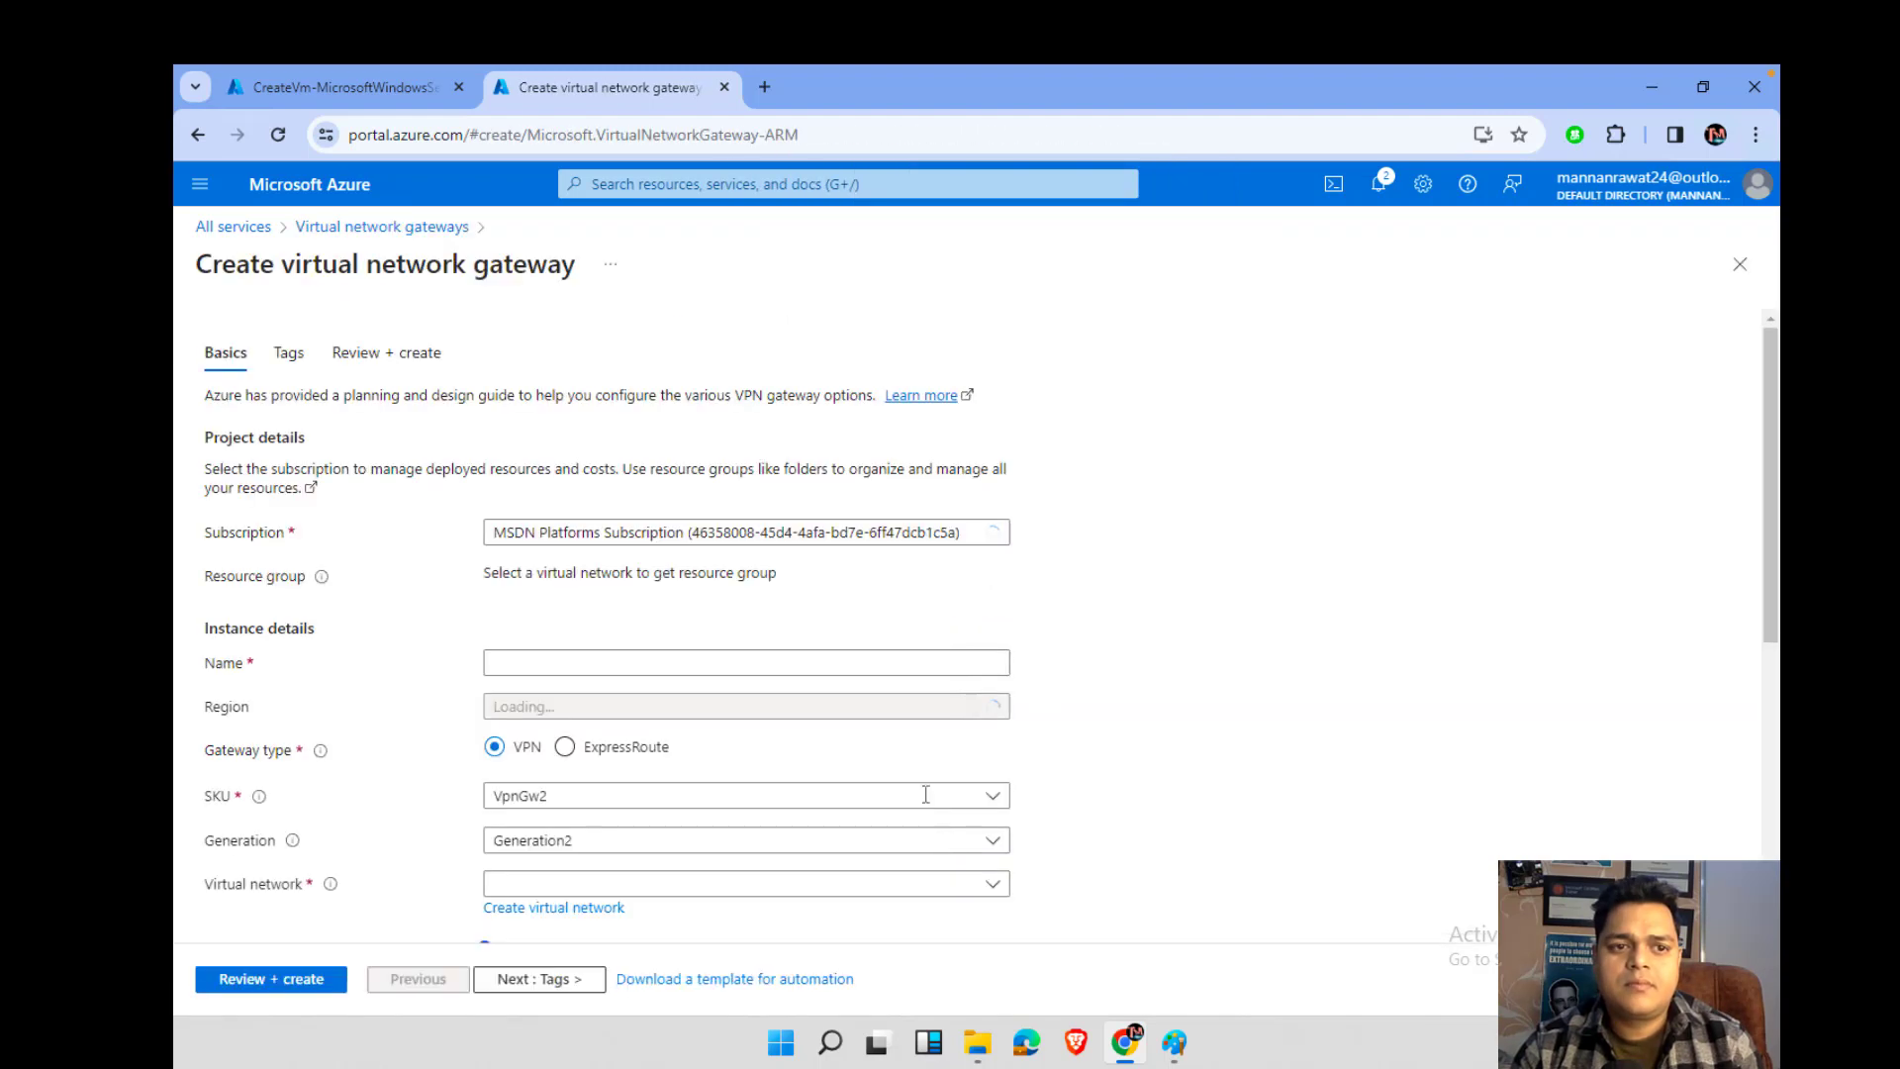
{"action": "left_click", "coordinate": [602, 665]}
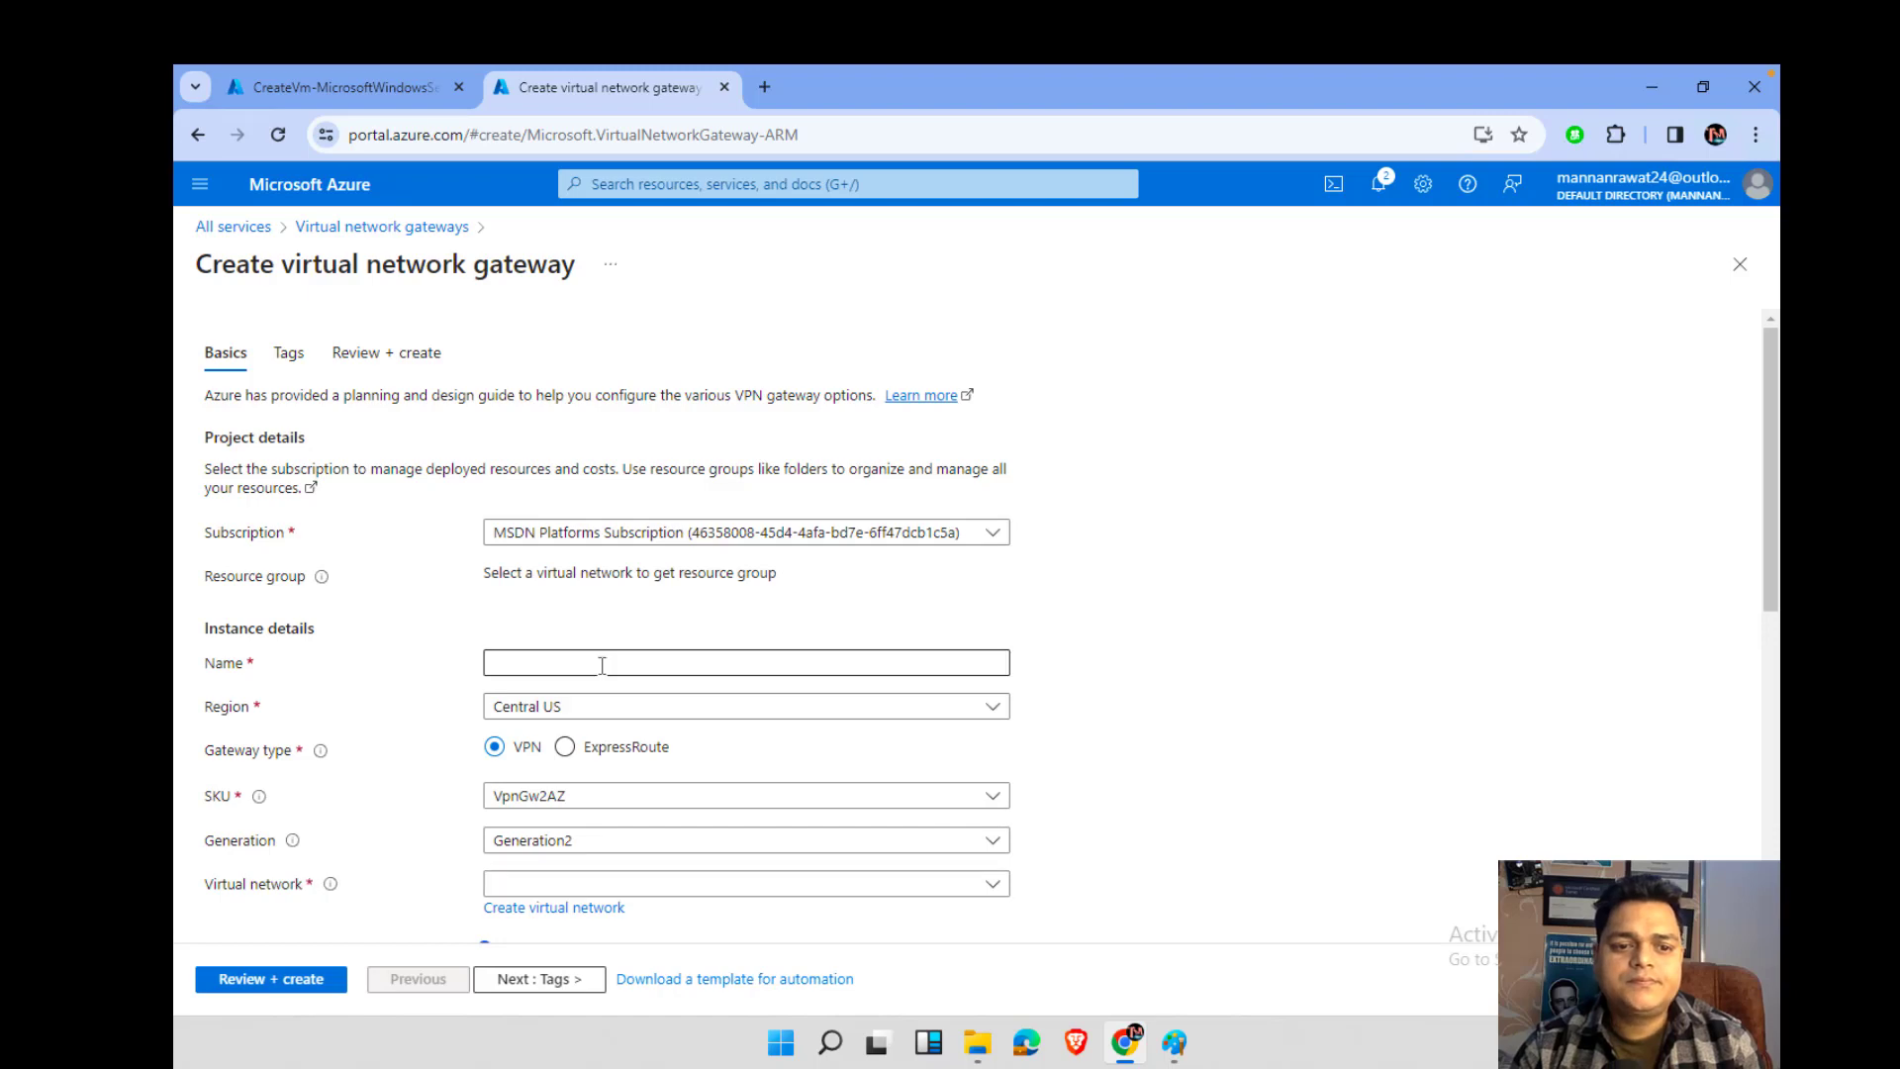
{"action": "left_click", "coordinate": [580, 665]}
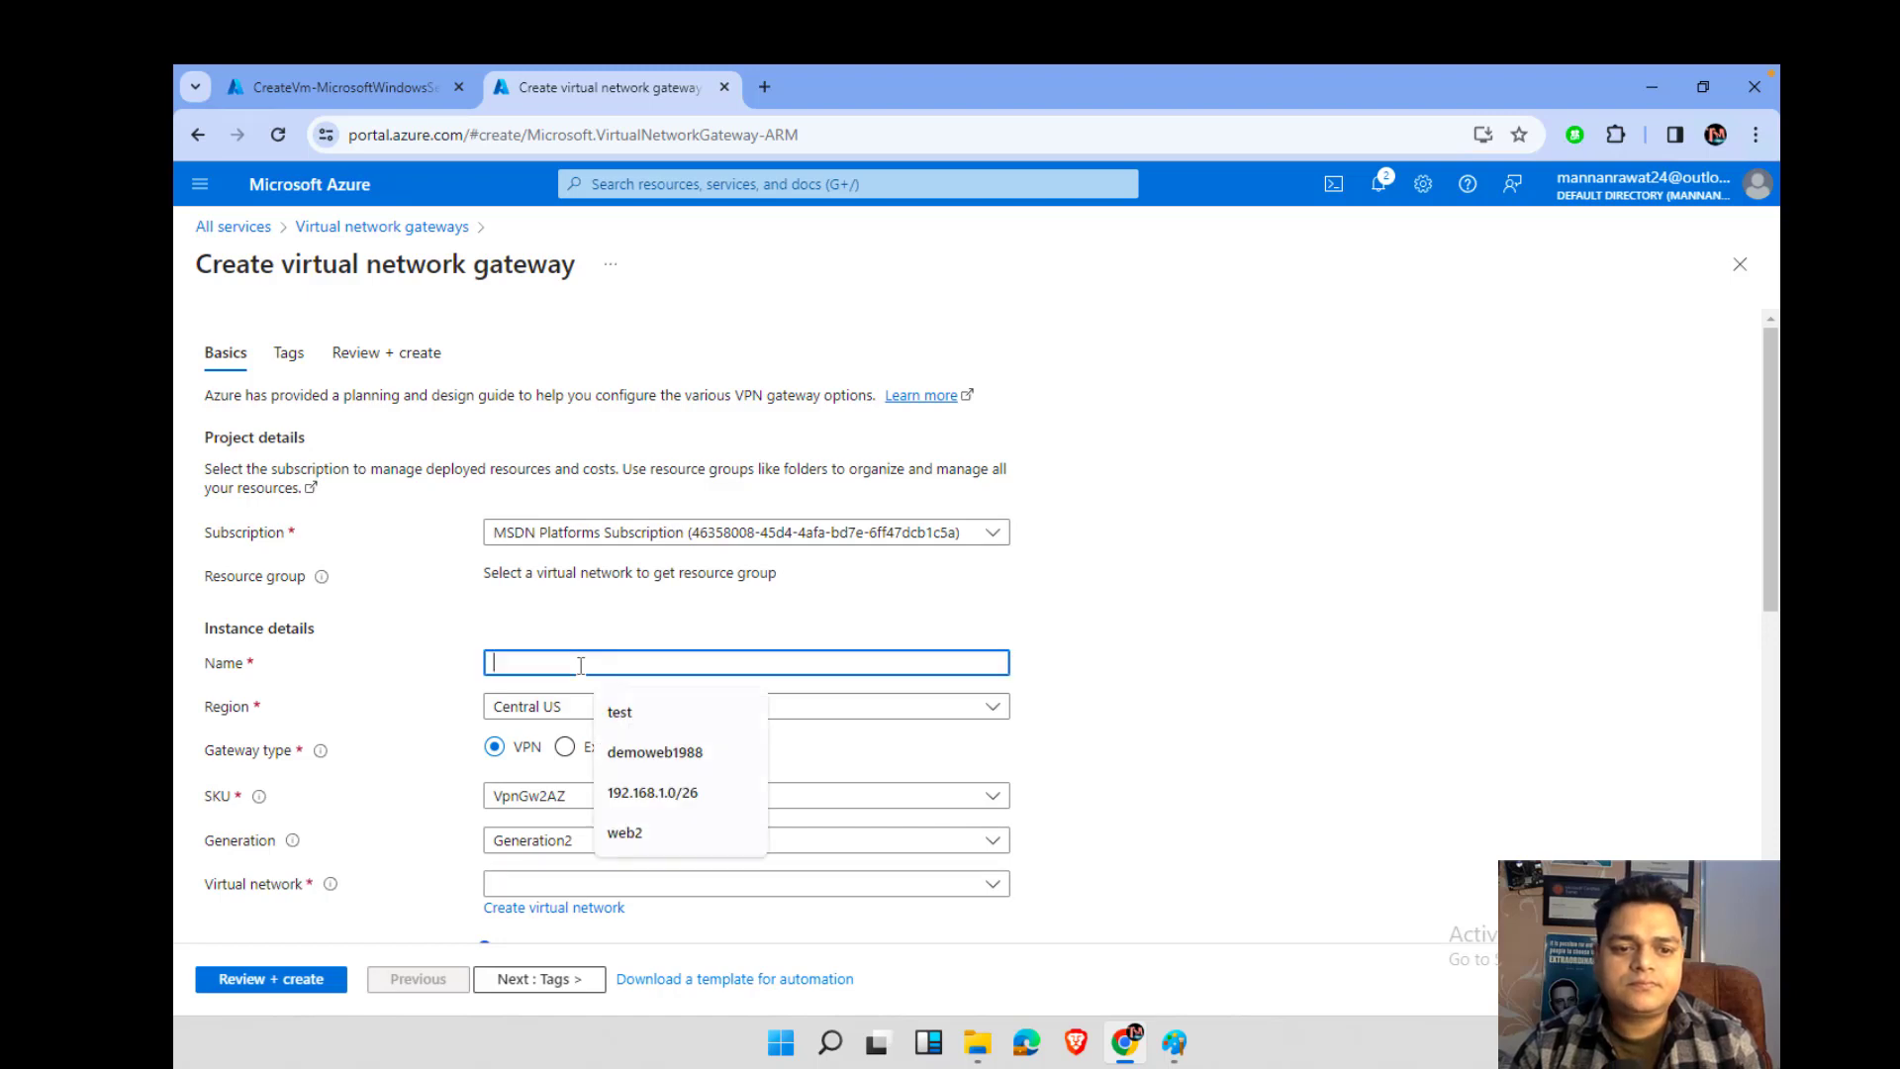
{"action": "type", "text": "vpn"}
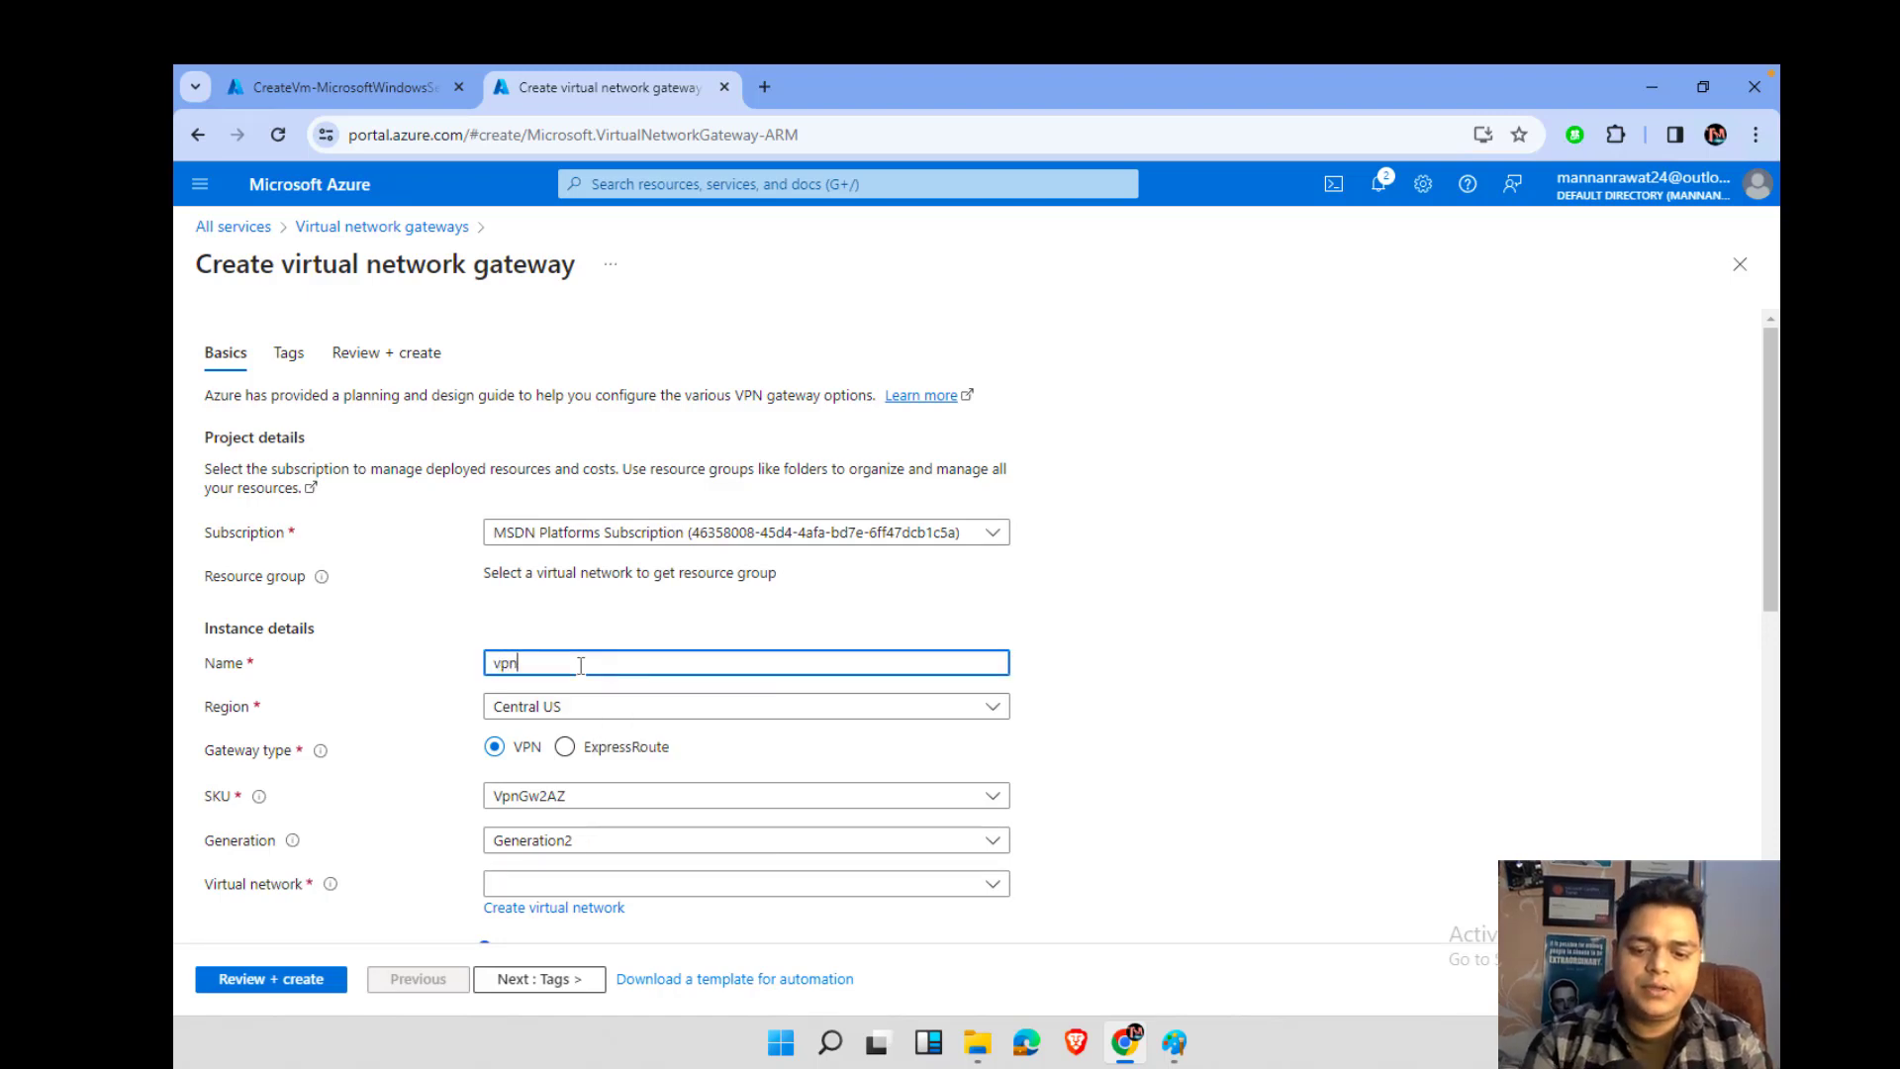
{"action": "type", "text": "-gatewa"}
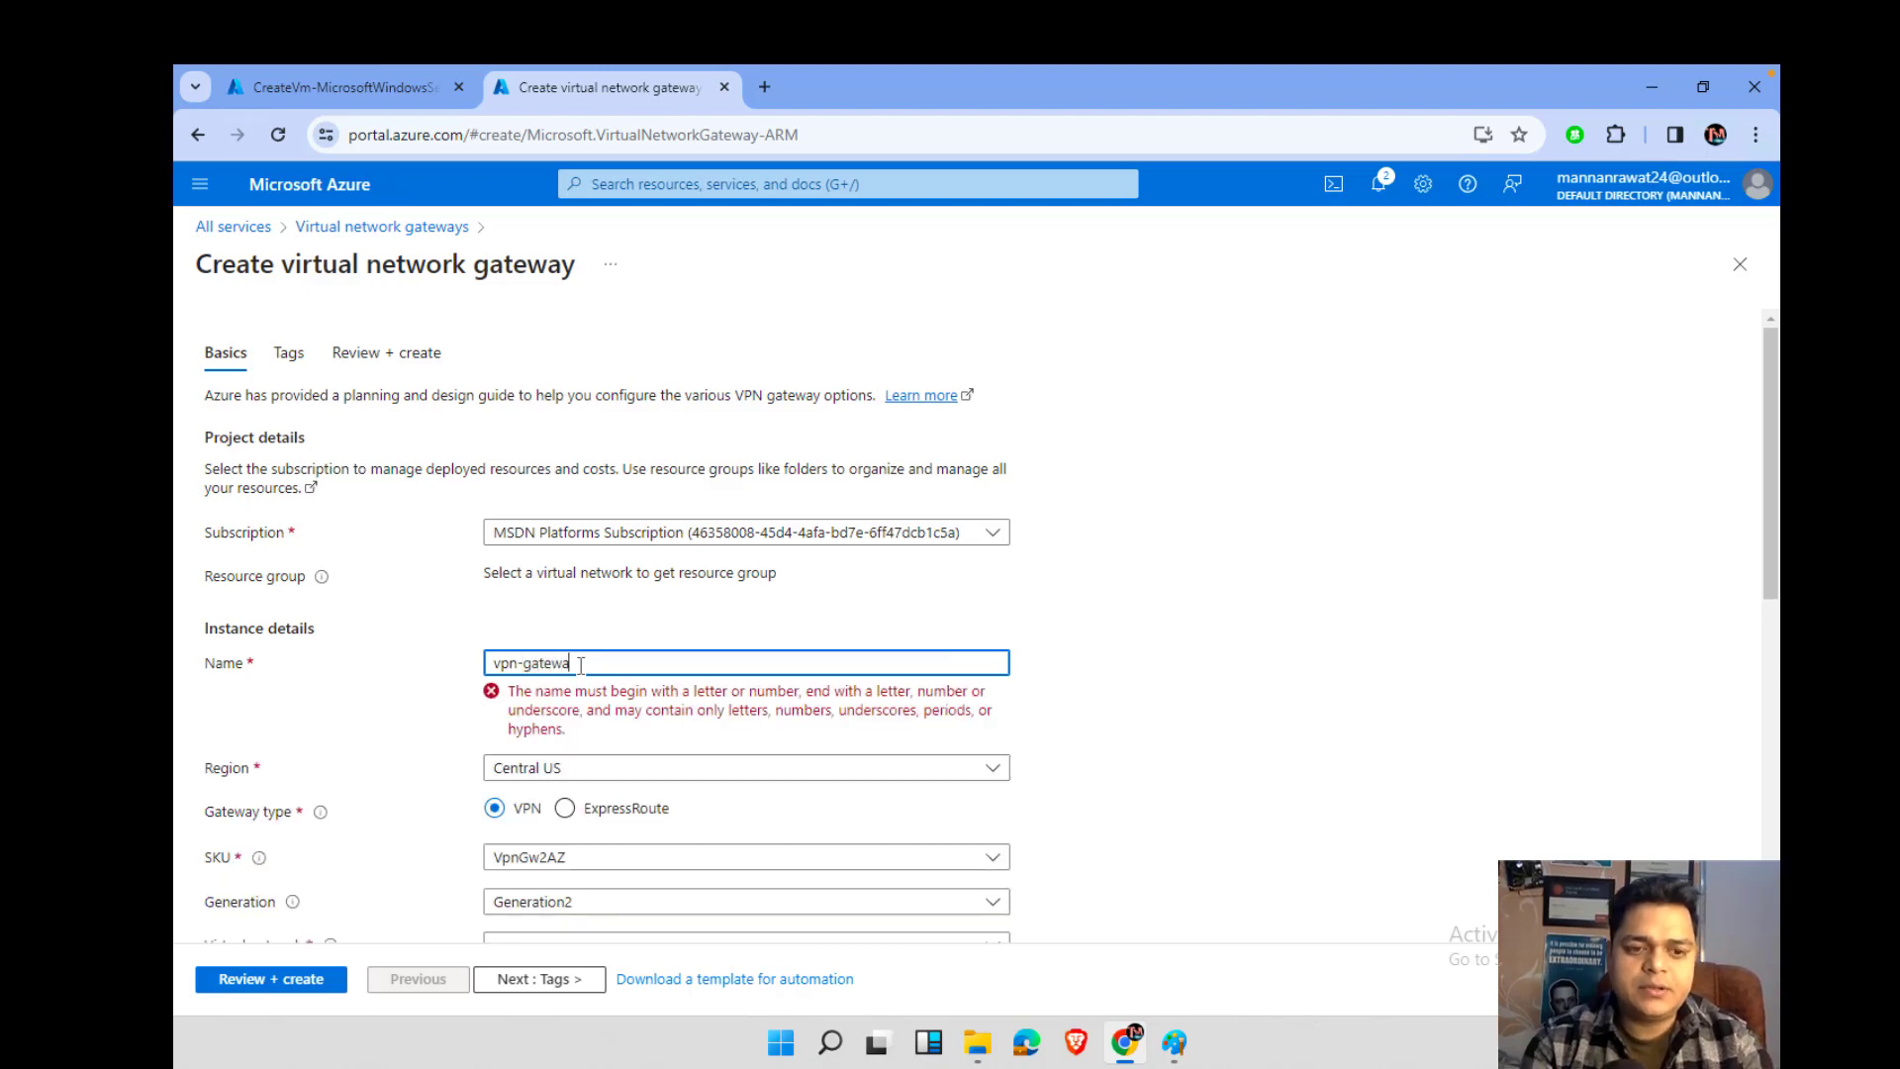
{"action": "type", "text": "y"}
{"action": "double_click", "coordinate": [608, 574]}
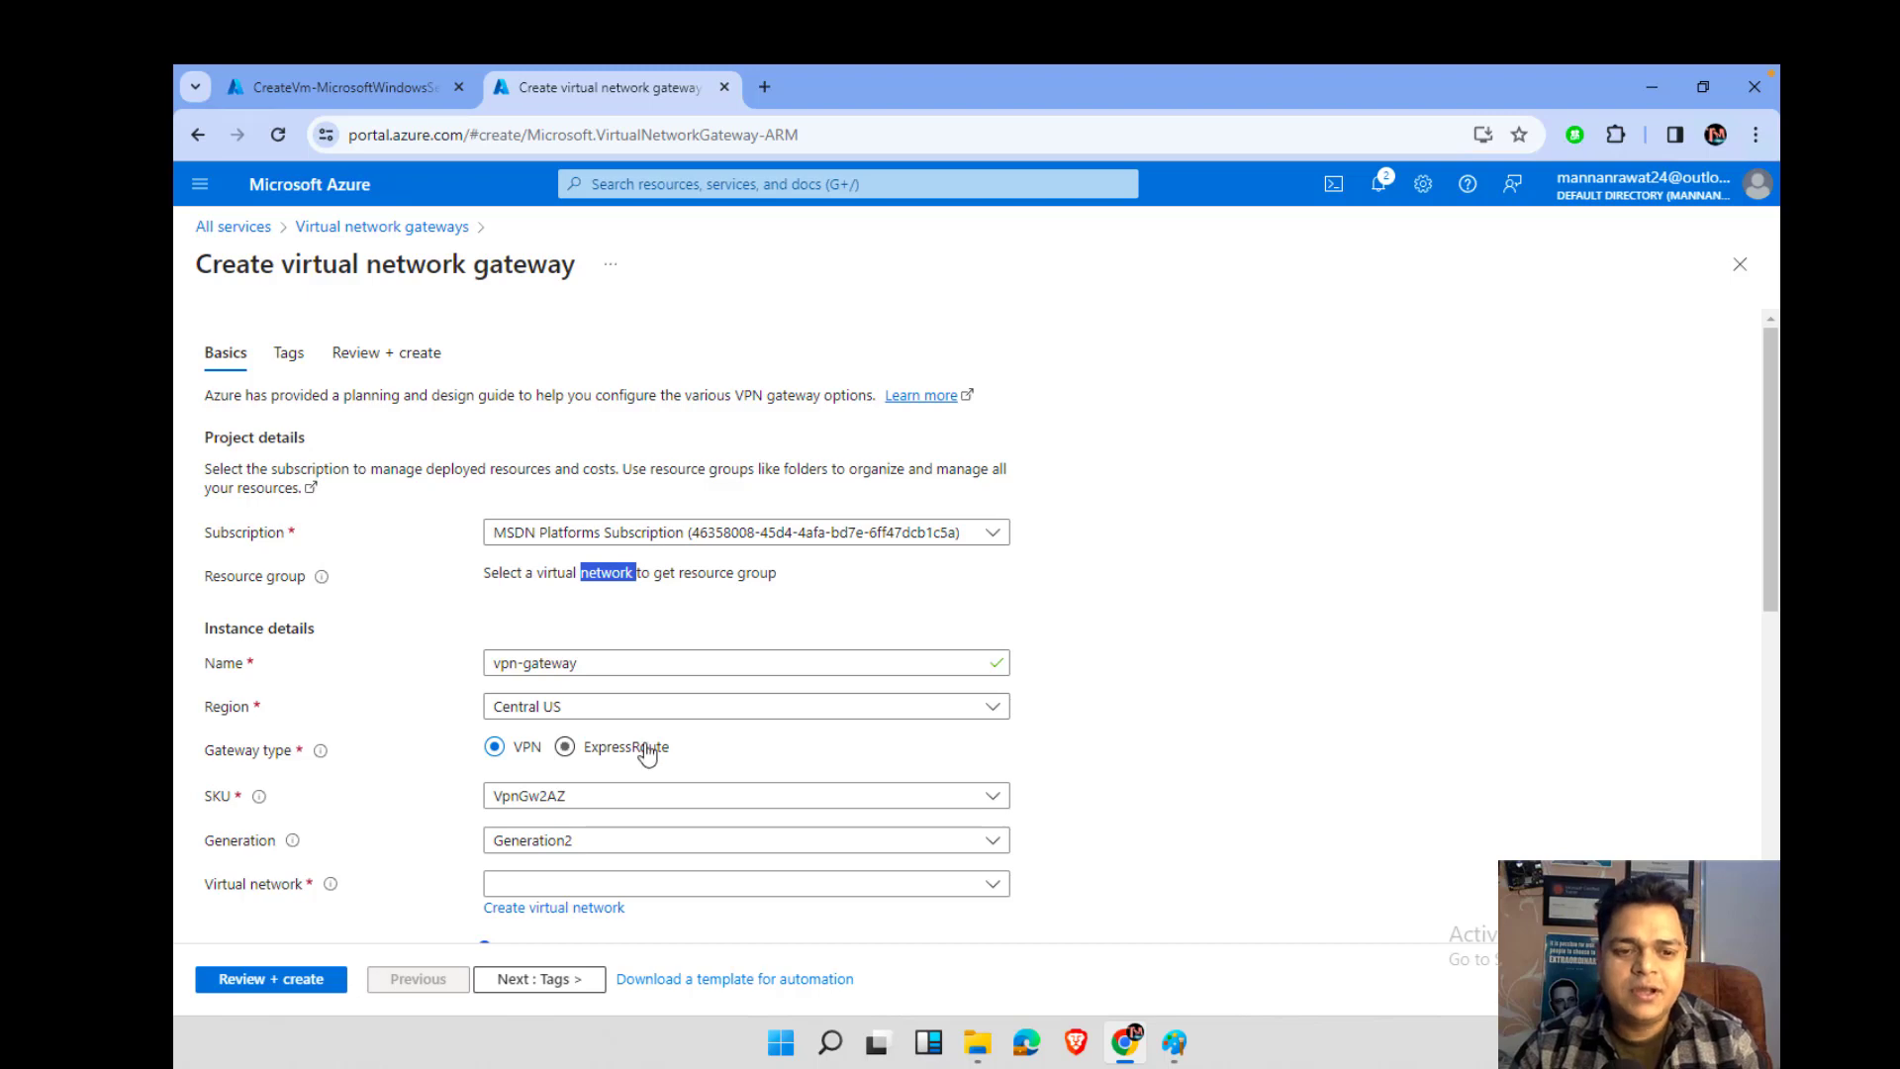
Step: Select VPN-V-Net as the gateway's virtual network and check its subnet choices
{"action": "scroll", "coordinate": [594, 742], "scroll_direction": "down", "scroll_amount": 1}
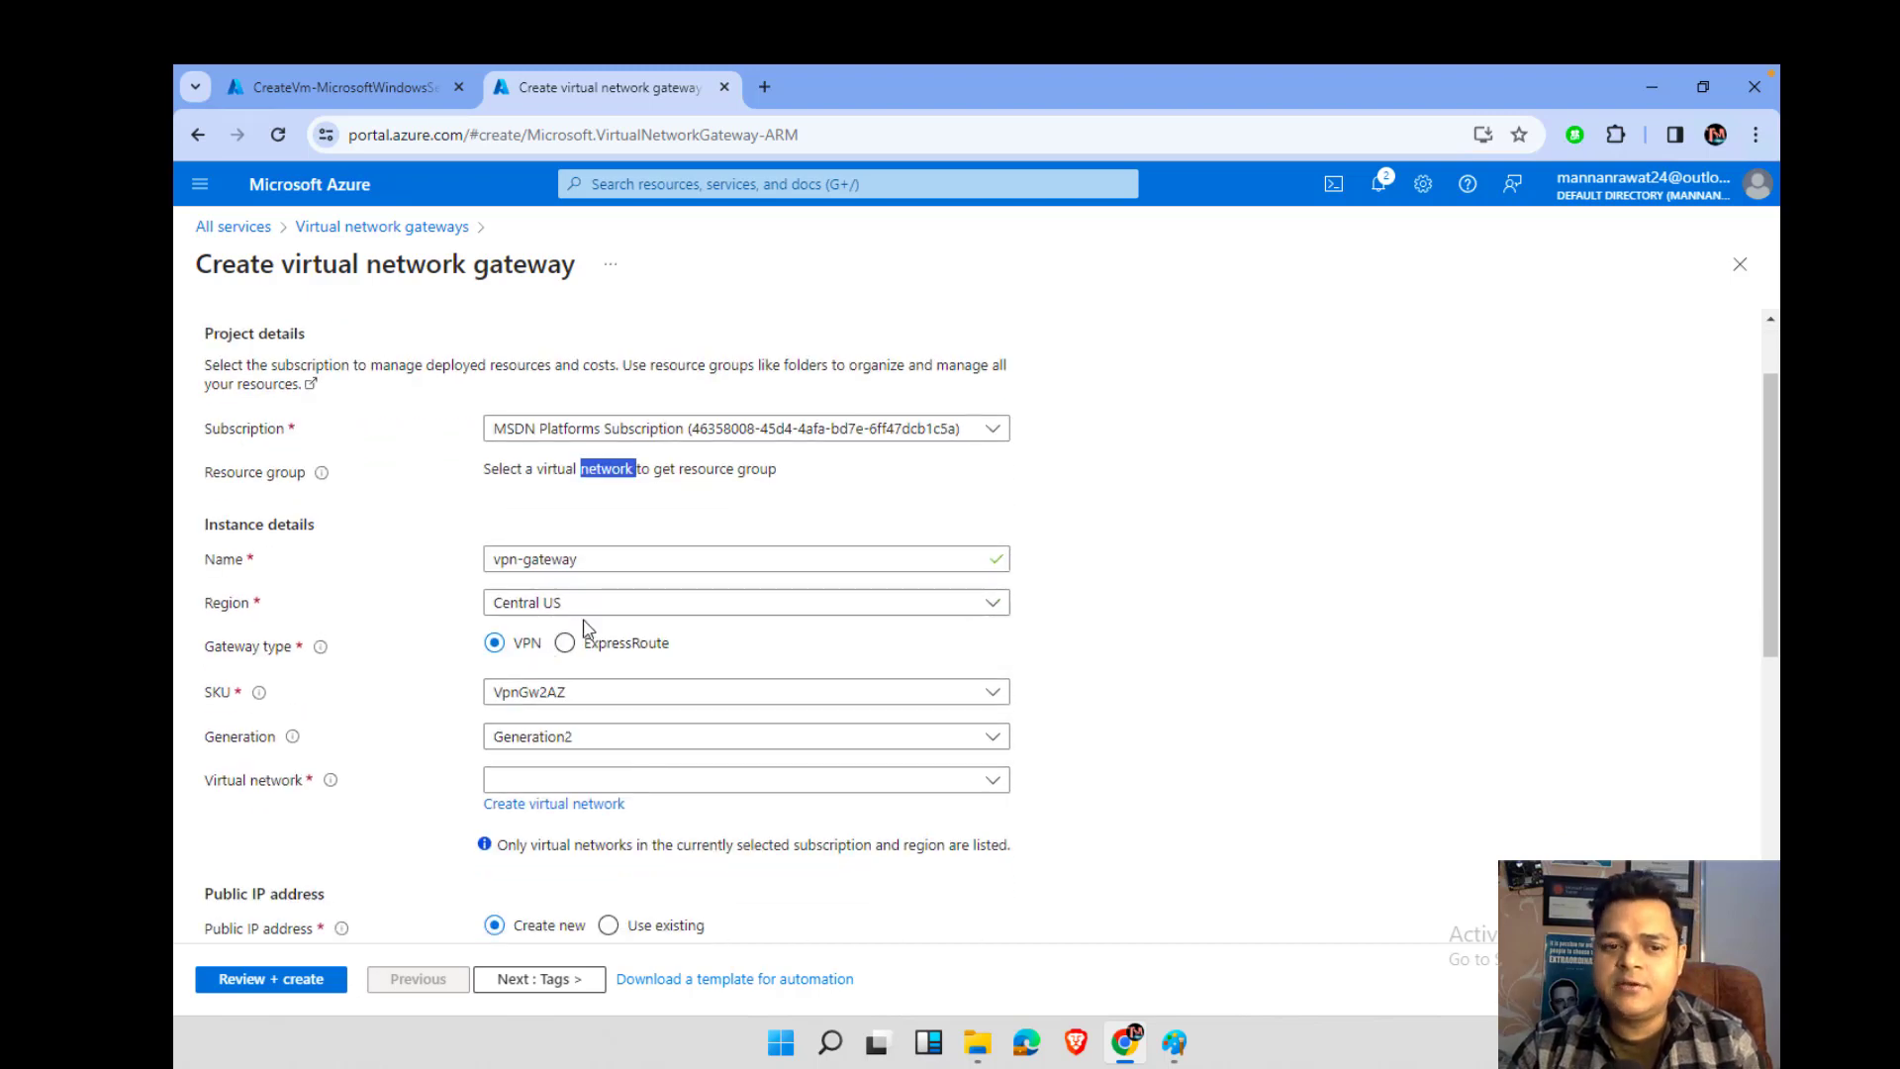
{"action": "scroll", "coordinate": [532, 663], "scroll_direction": "down", "scroll_amount": 1}
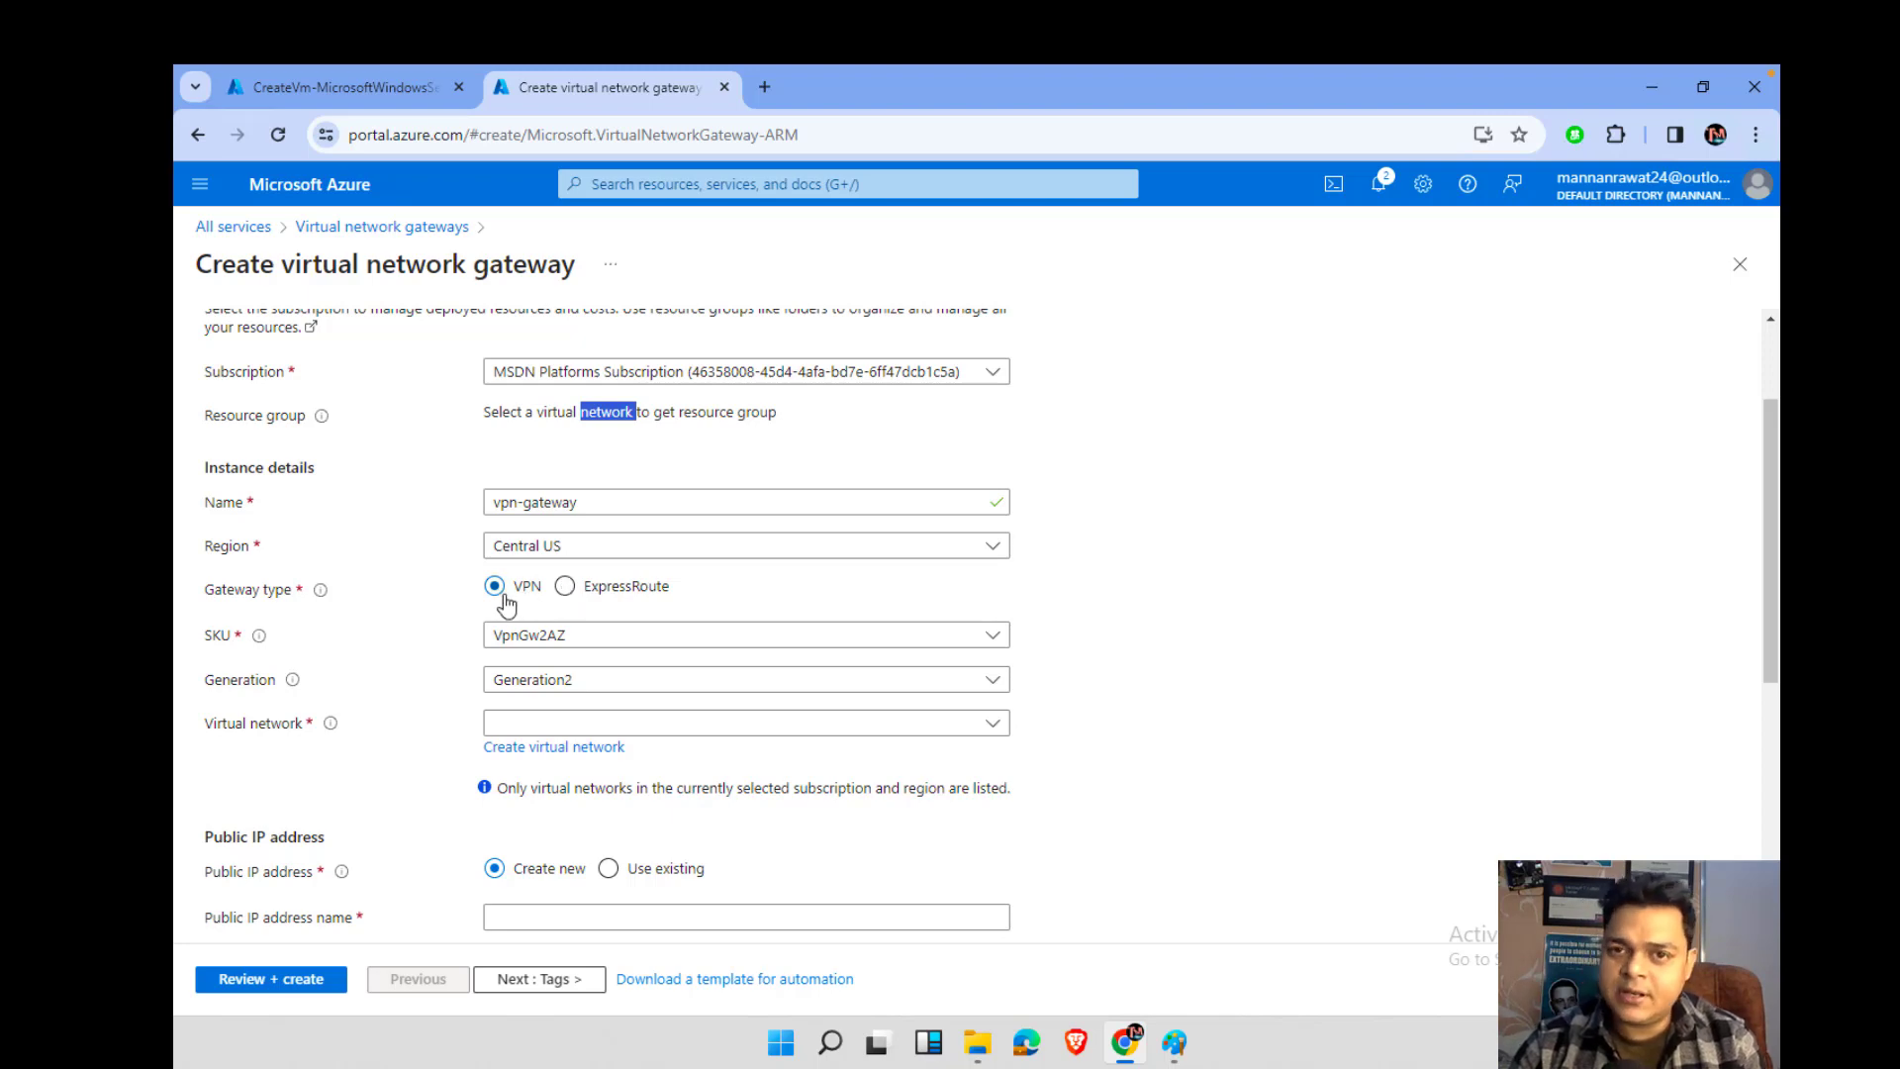
{"action": "scroll", "coordinate": [525, 633], "scroll_direction": "down", "scroll_amount": 1}
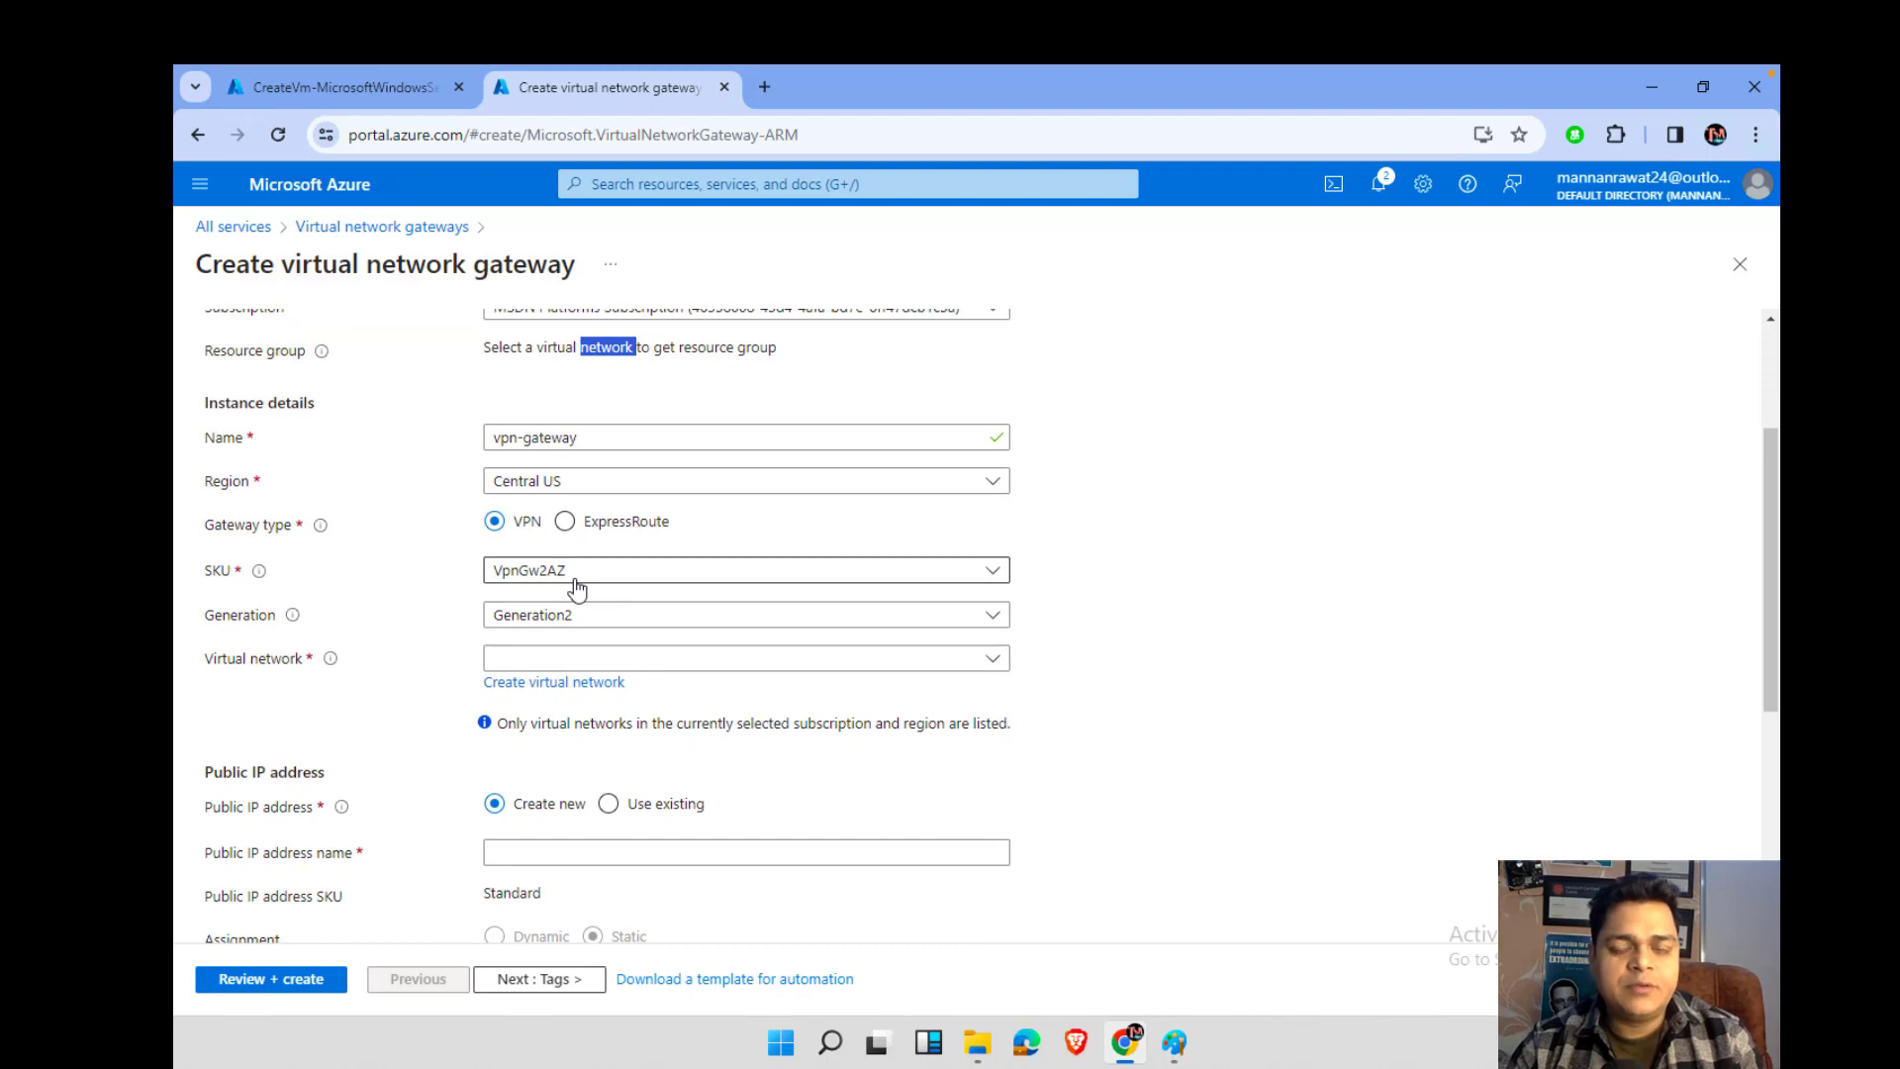
{"action": "scroll", "coordinate": [577, 588], "scroll_direction": "down", "scroll_amount": 1}
{"action": "left_click", "coordinate": [582, 590]}
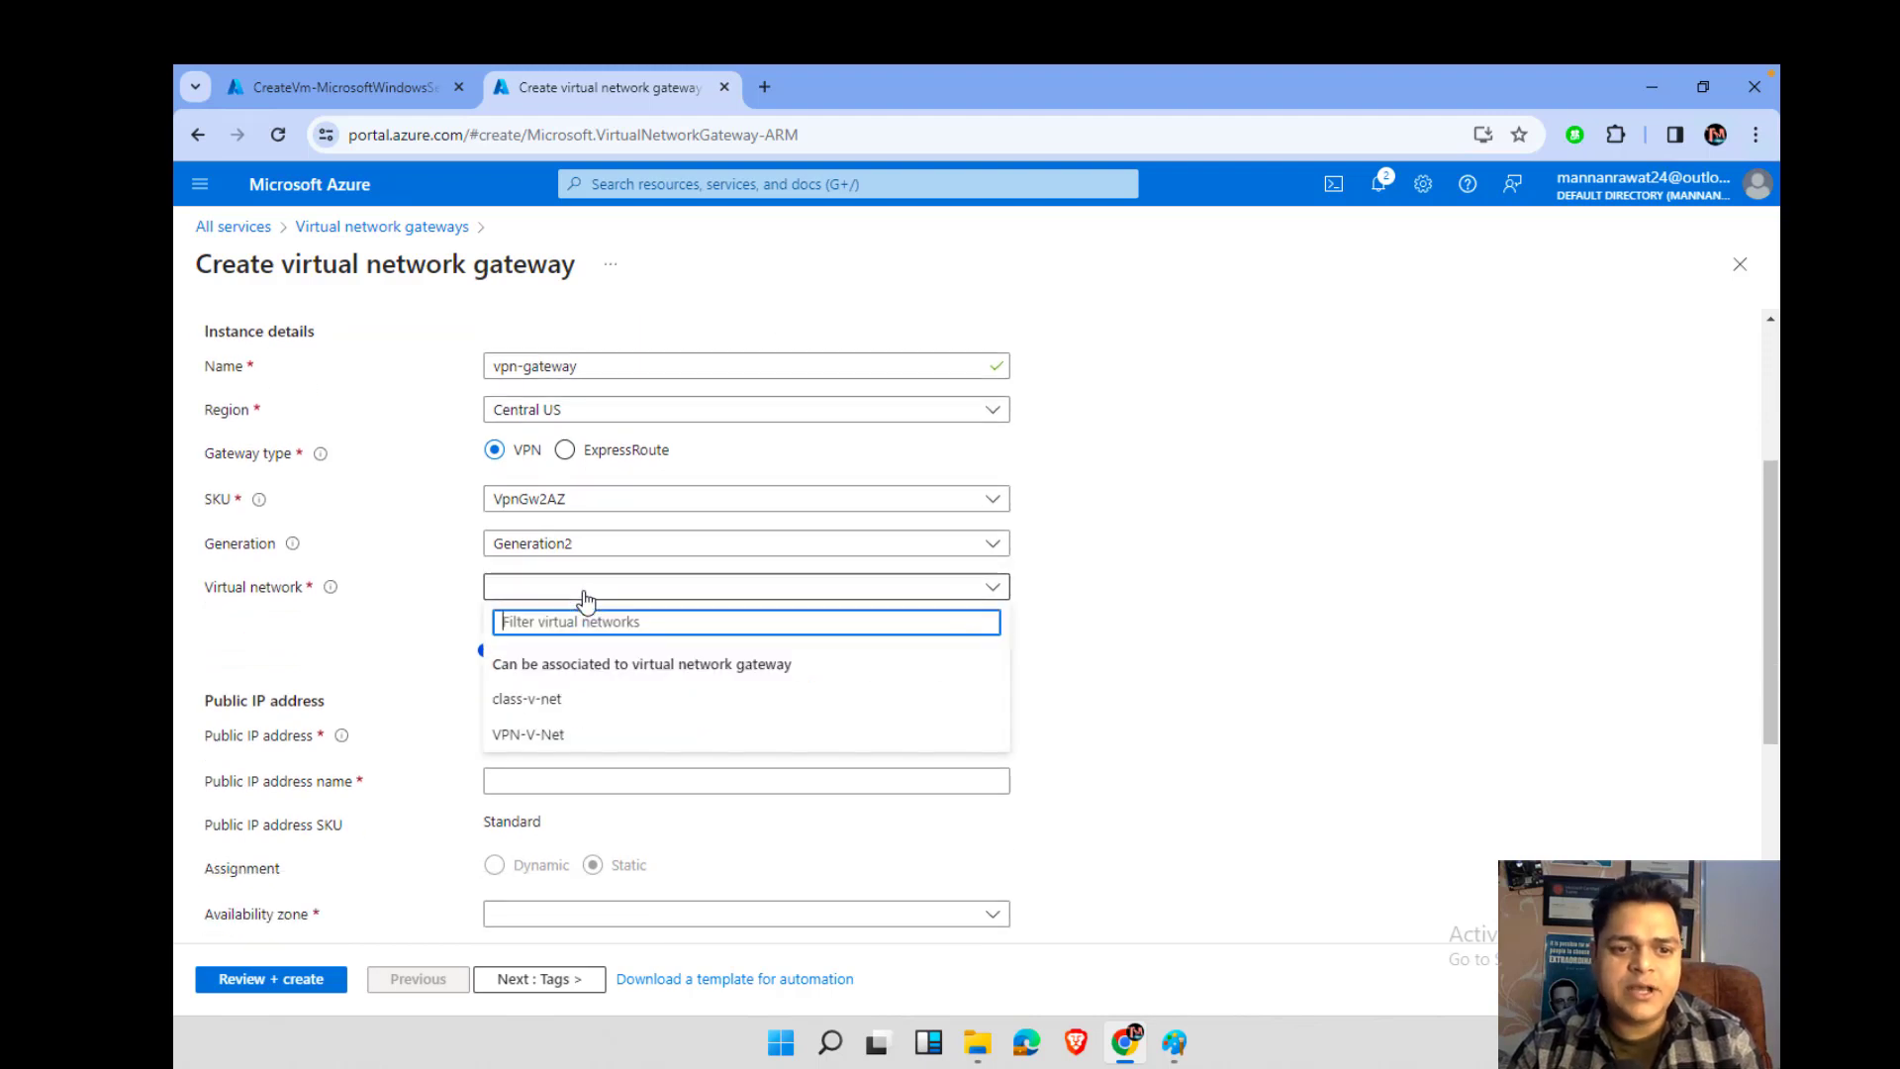
{"action": "left_click", "coordinate": [531, 735]}
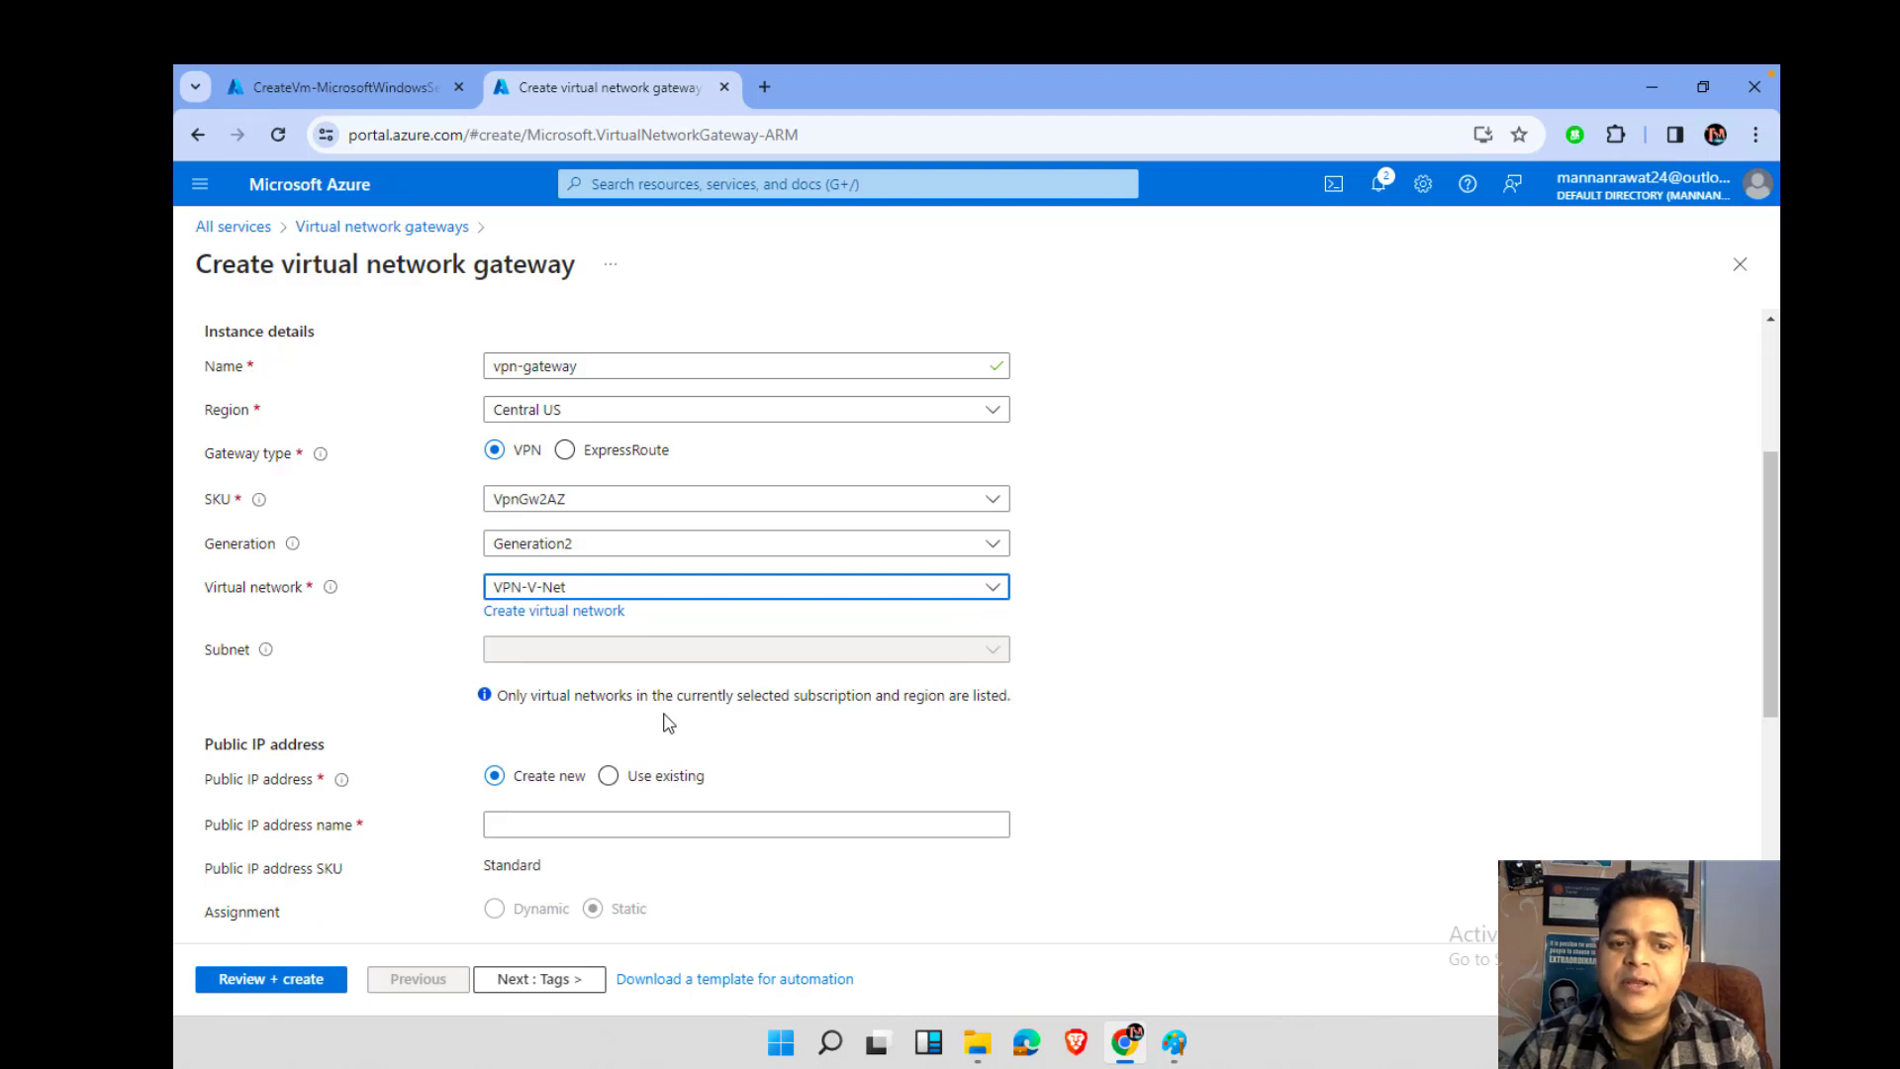
{"action": "scroll", "coordinate": [594, 654], "scroll_direction": "down", "scroll_amount": 1}
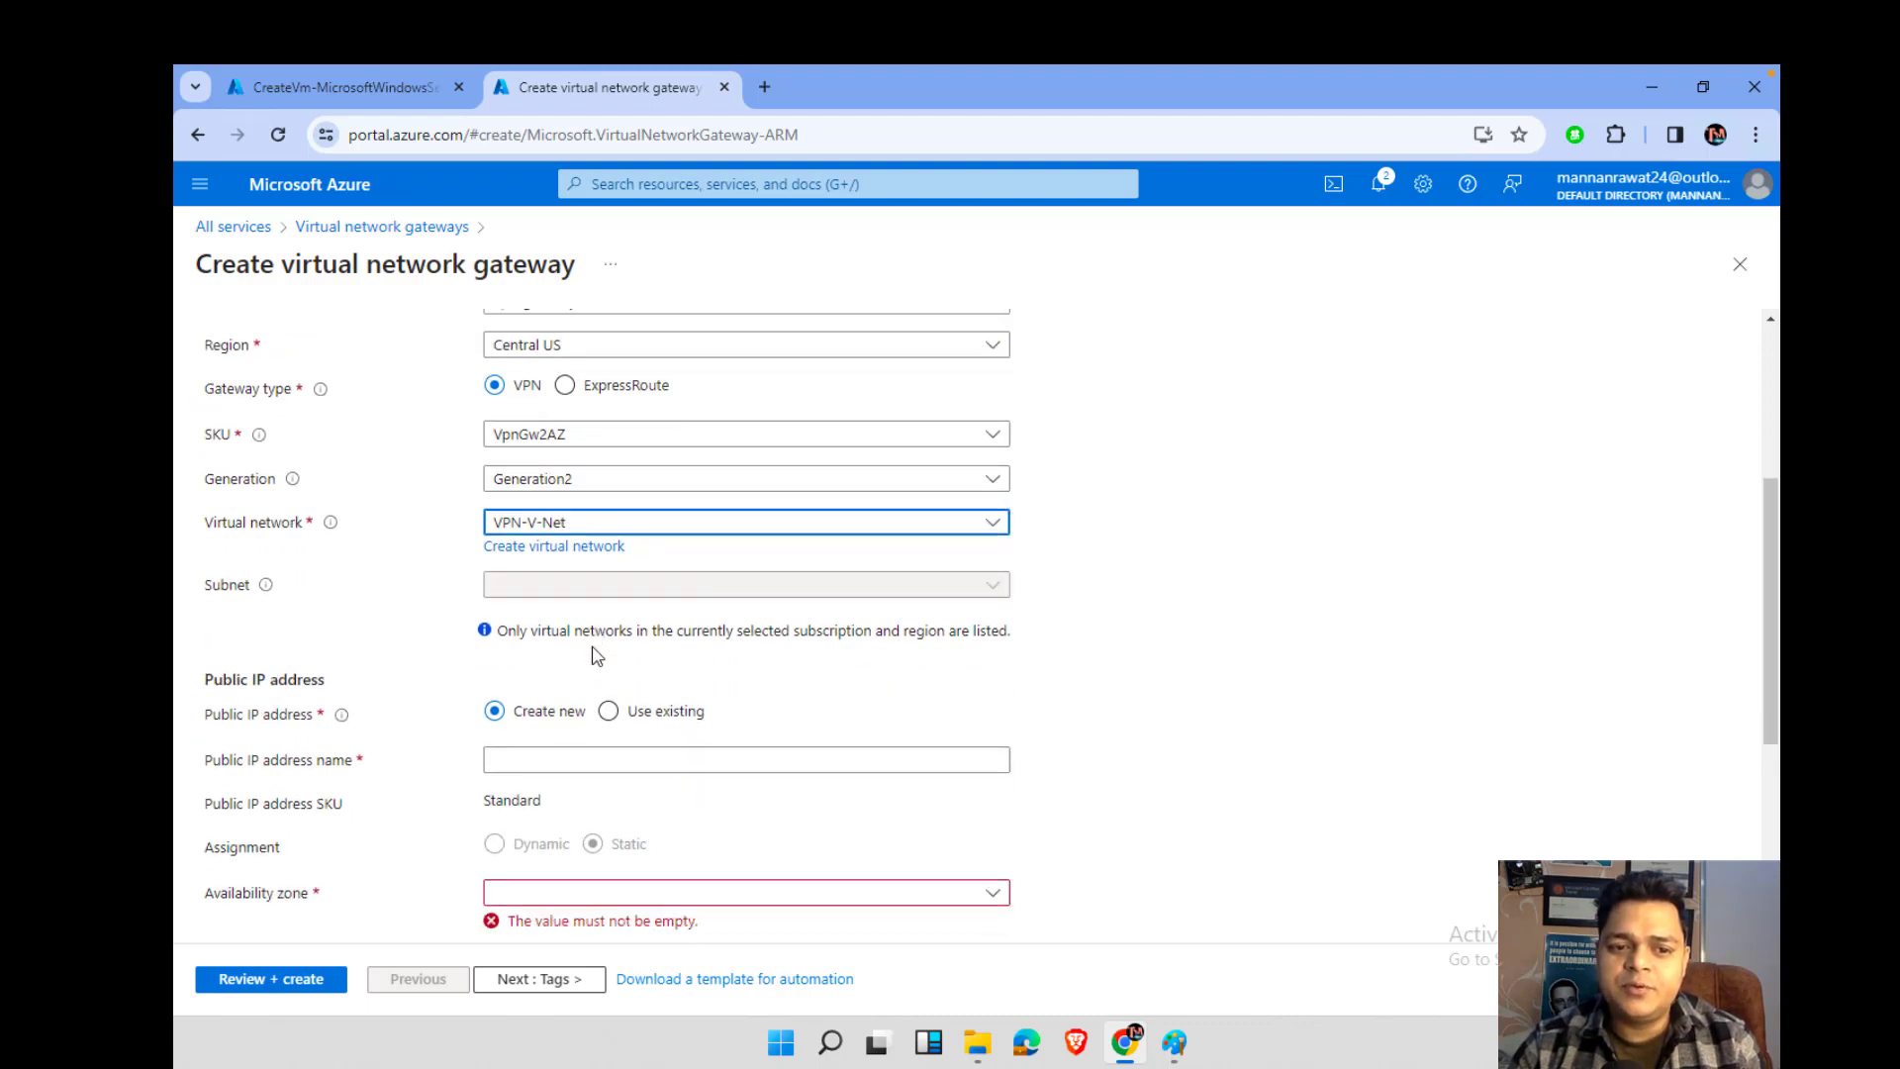
{"action": "left_click", "coordinate": [680, 565]}
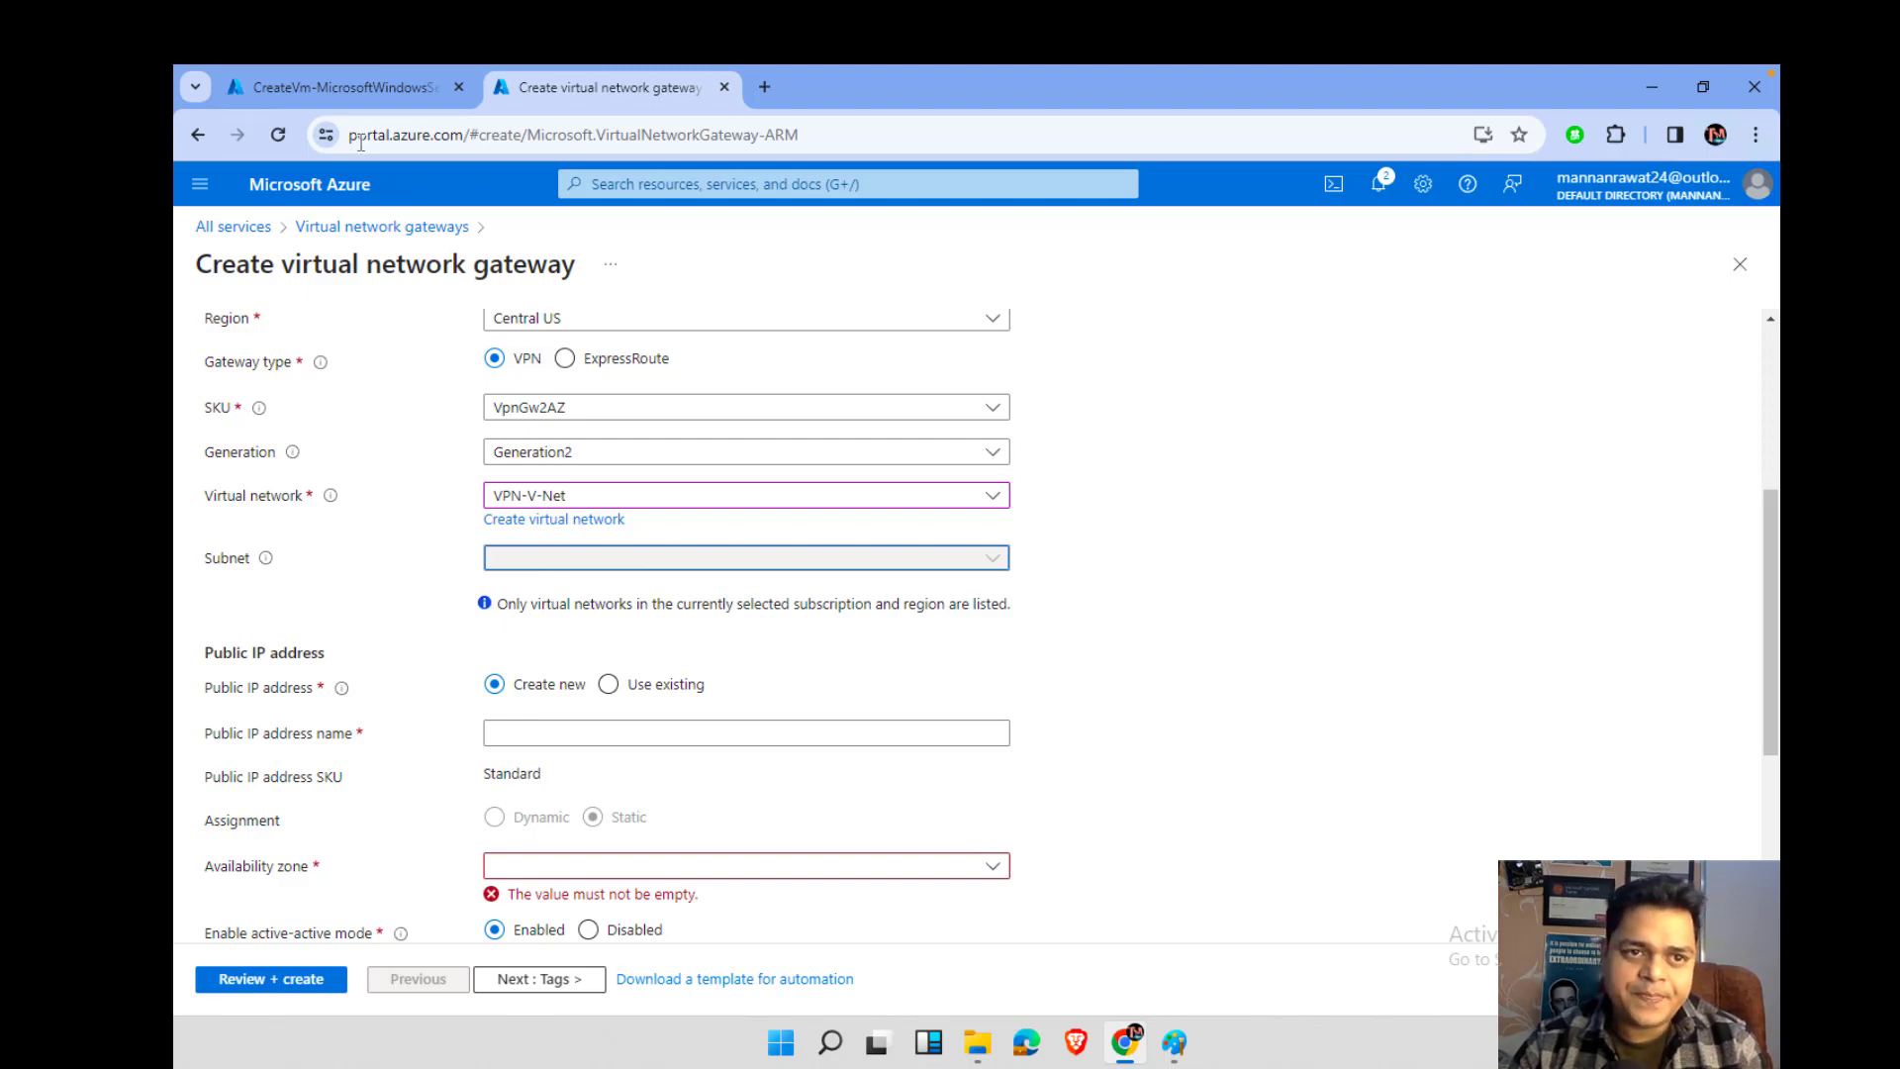
Step: In the other tab, navigate from Home to the VPN-V-Net subnets list
{"action": "left_click", "coordinate": [364, 86]}
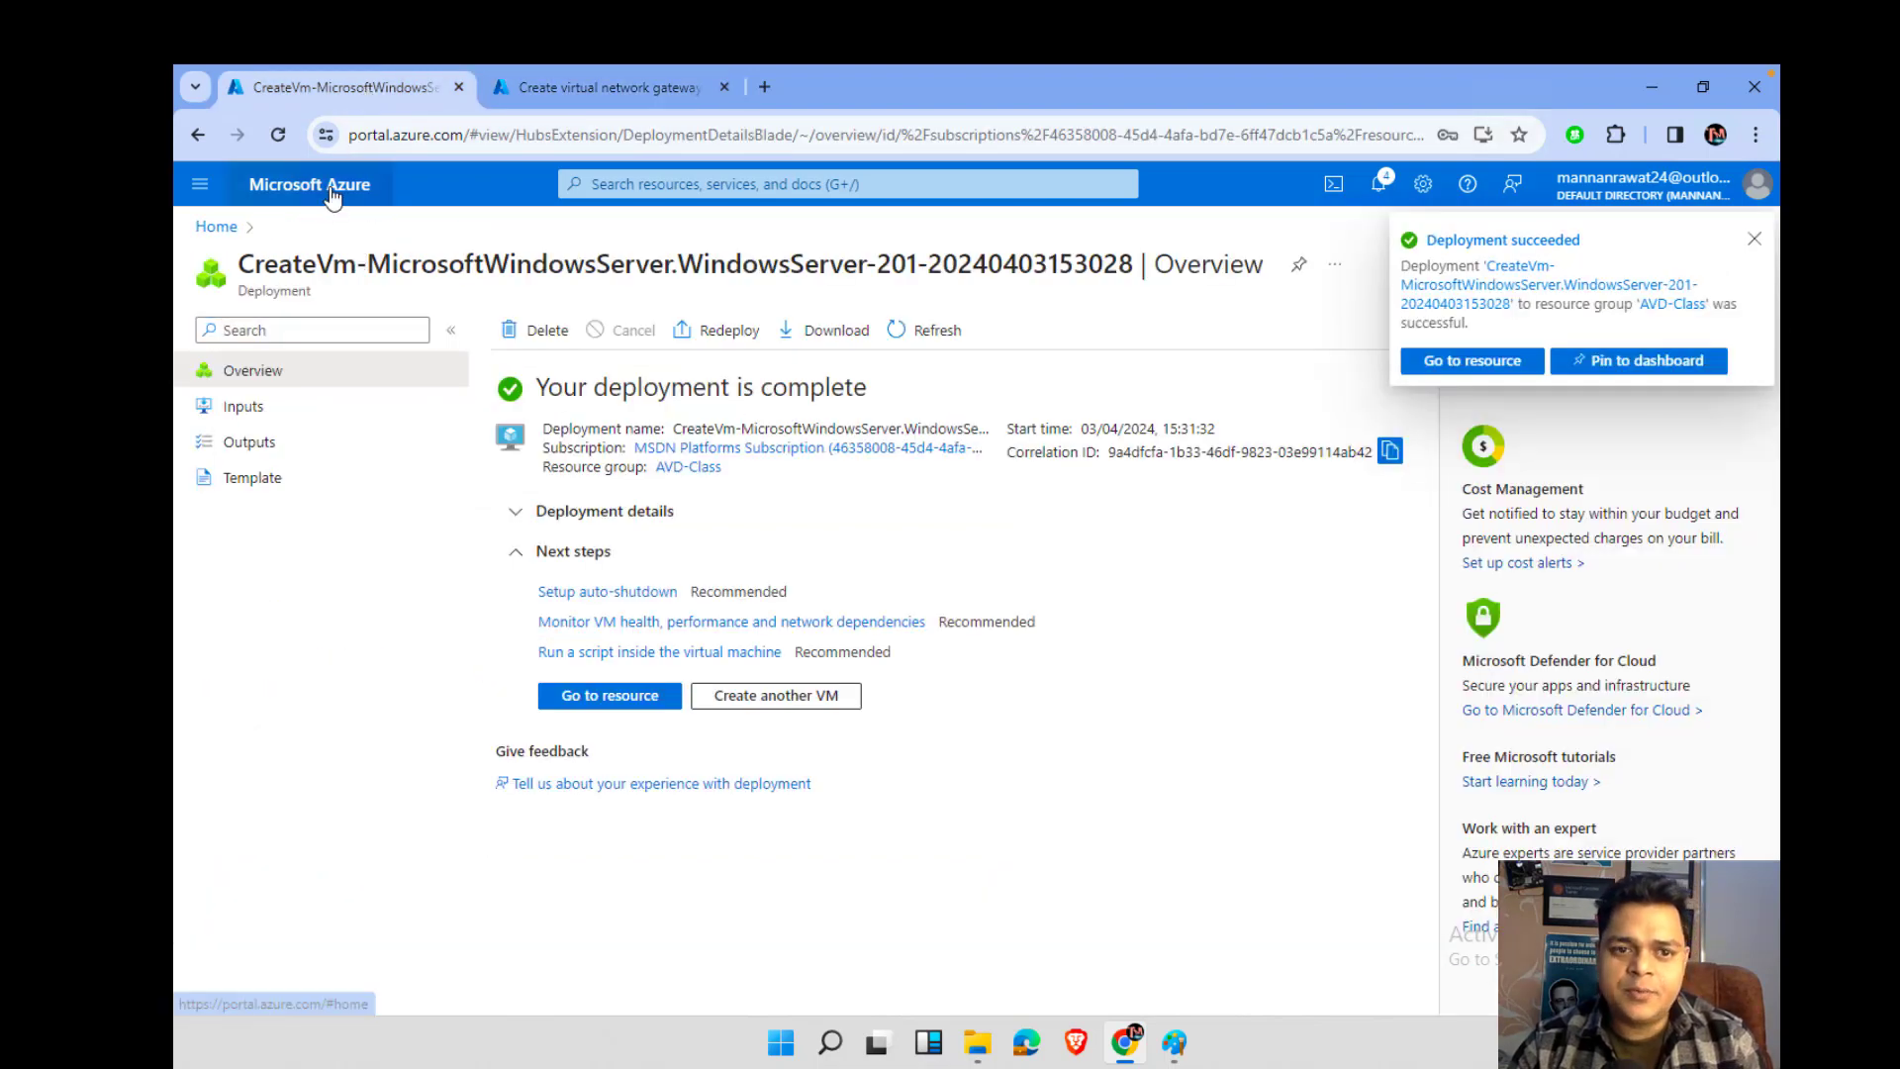
{"action": "left_click", "coordinate": [334, 188]}
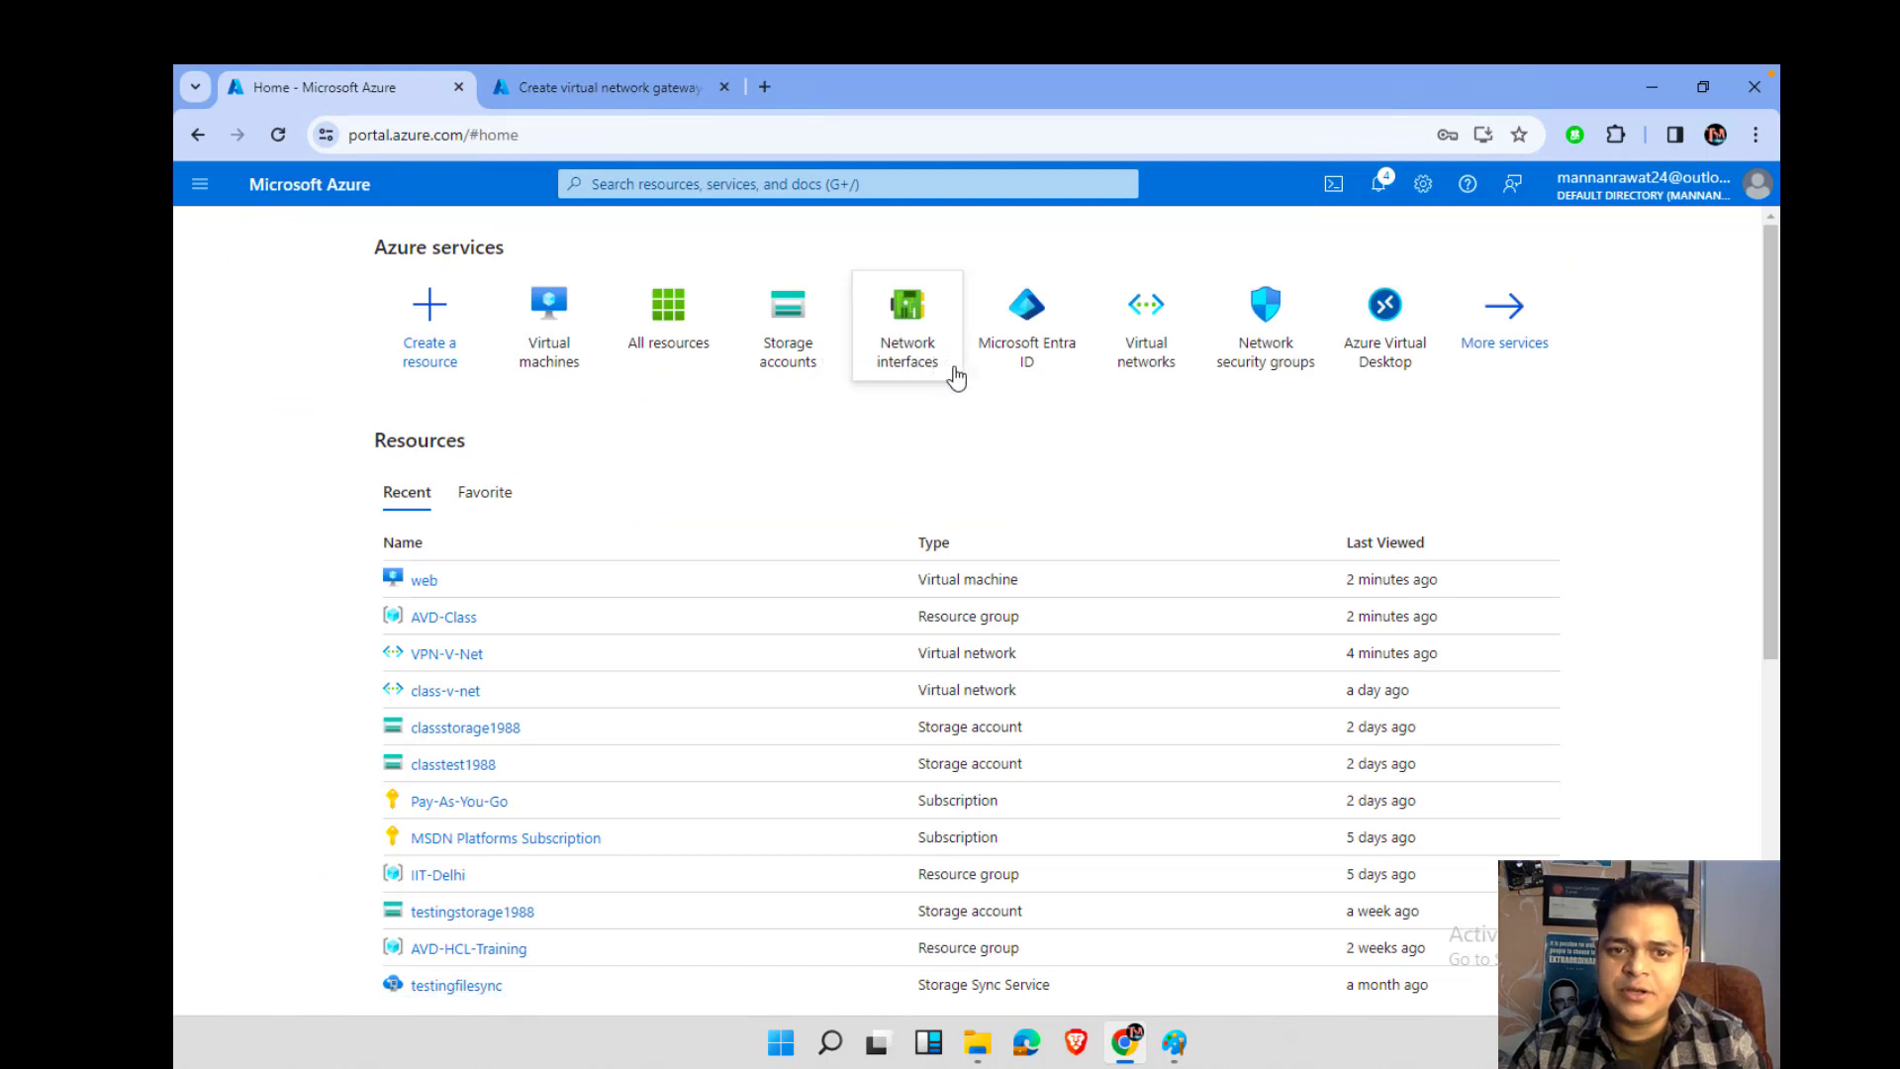
{"action": "left_click", "coordinate": [1146, 356]}
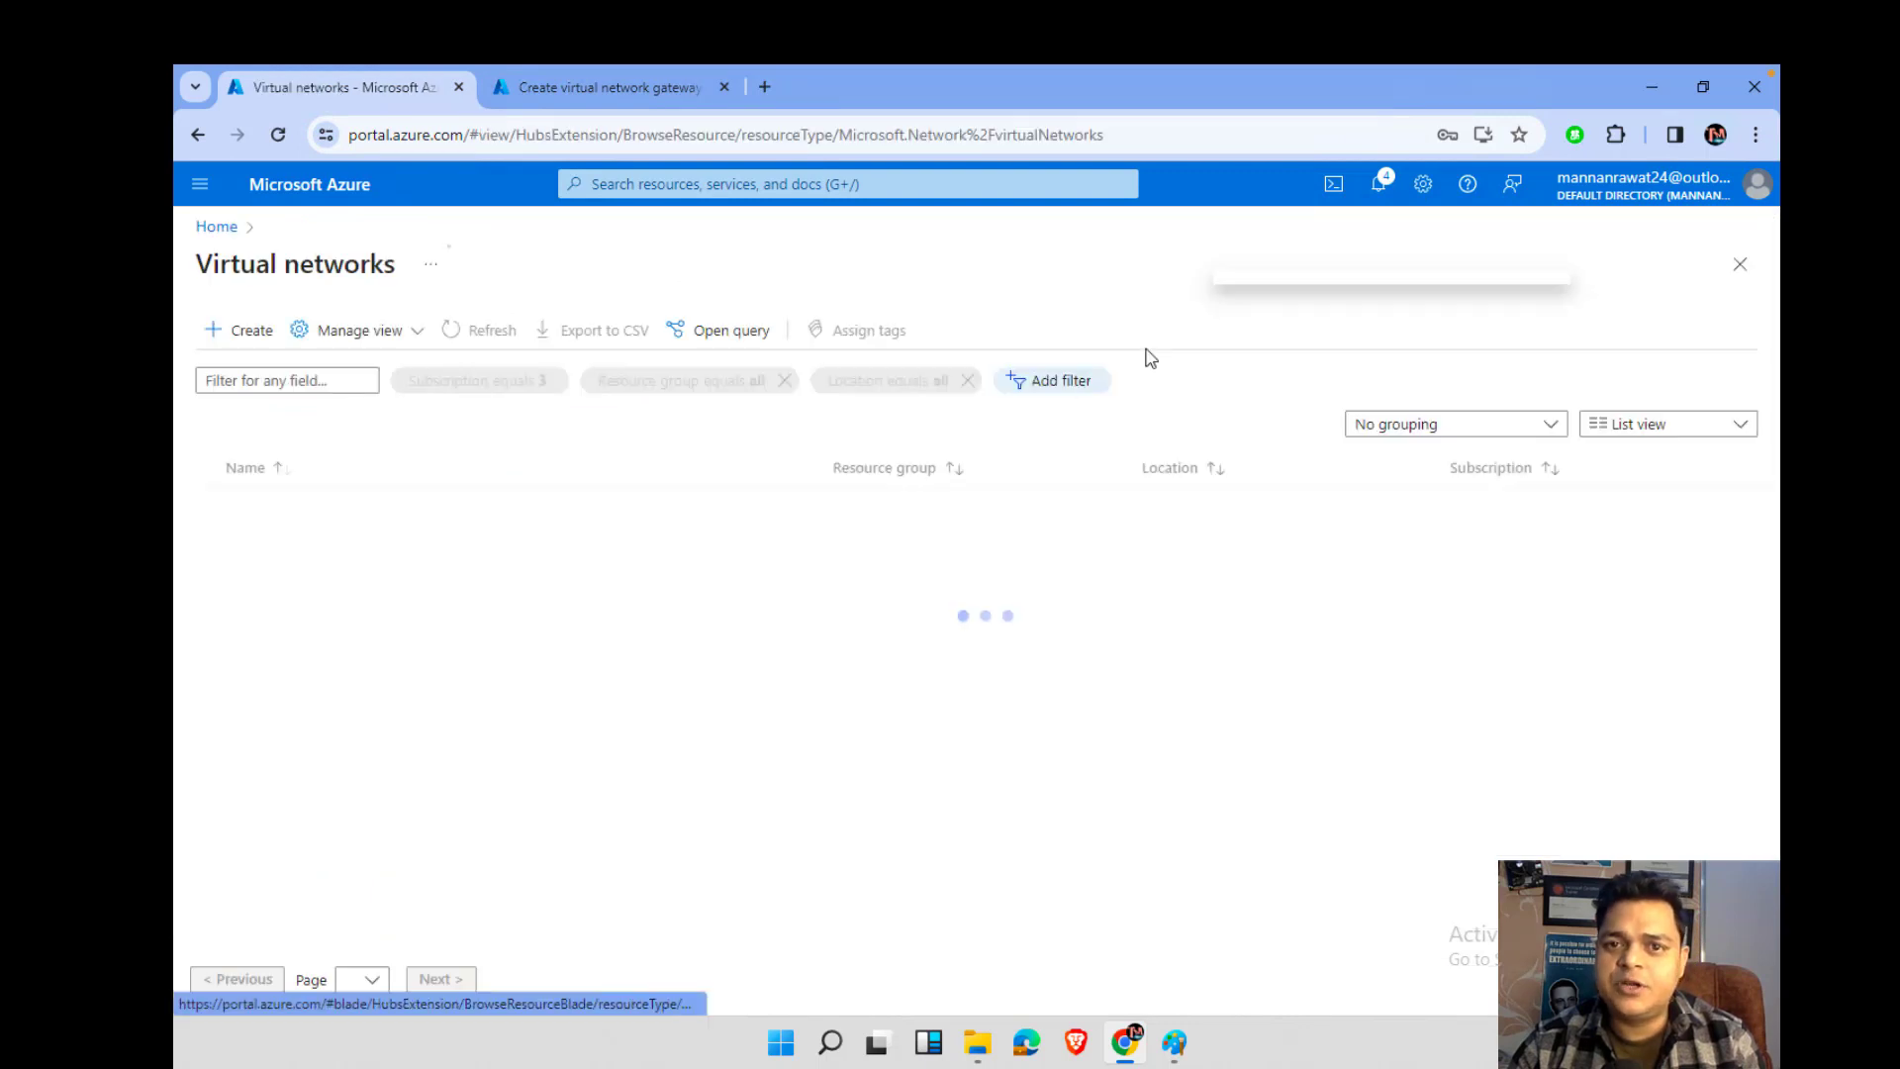
{"action": "left_click", "coordinate": [287, 582]}
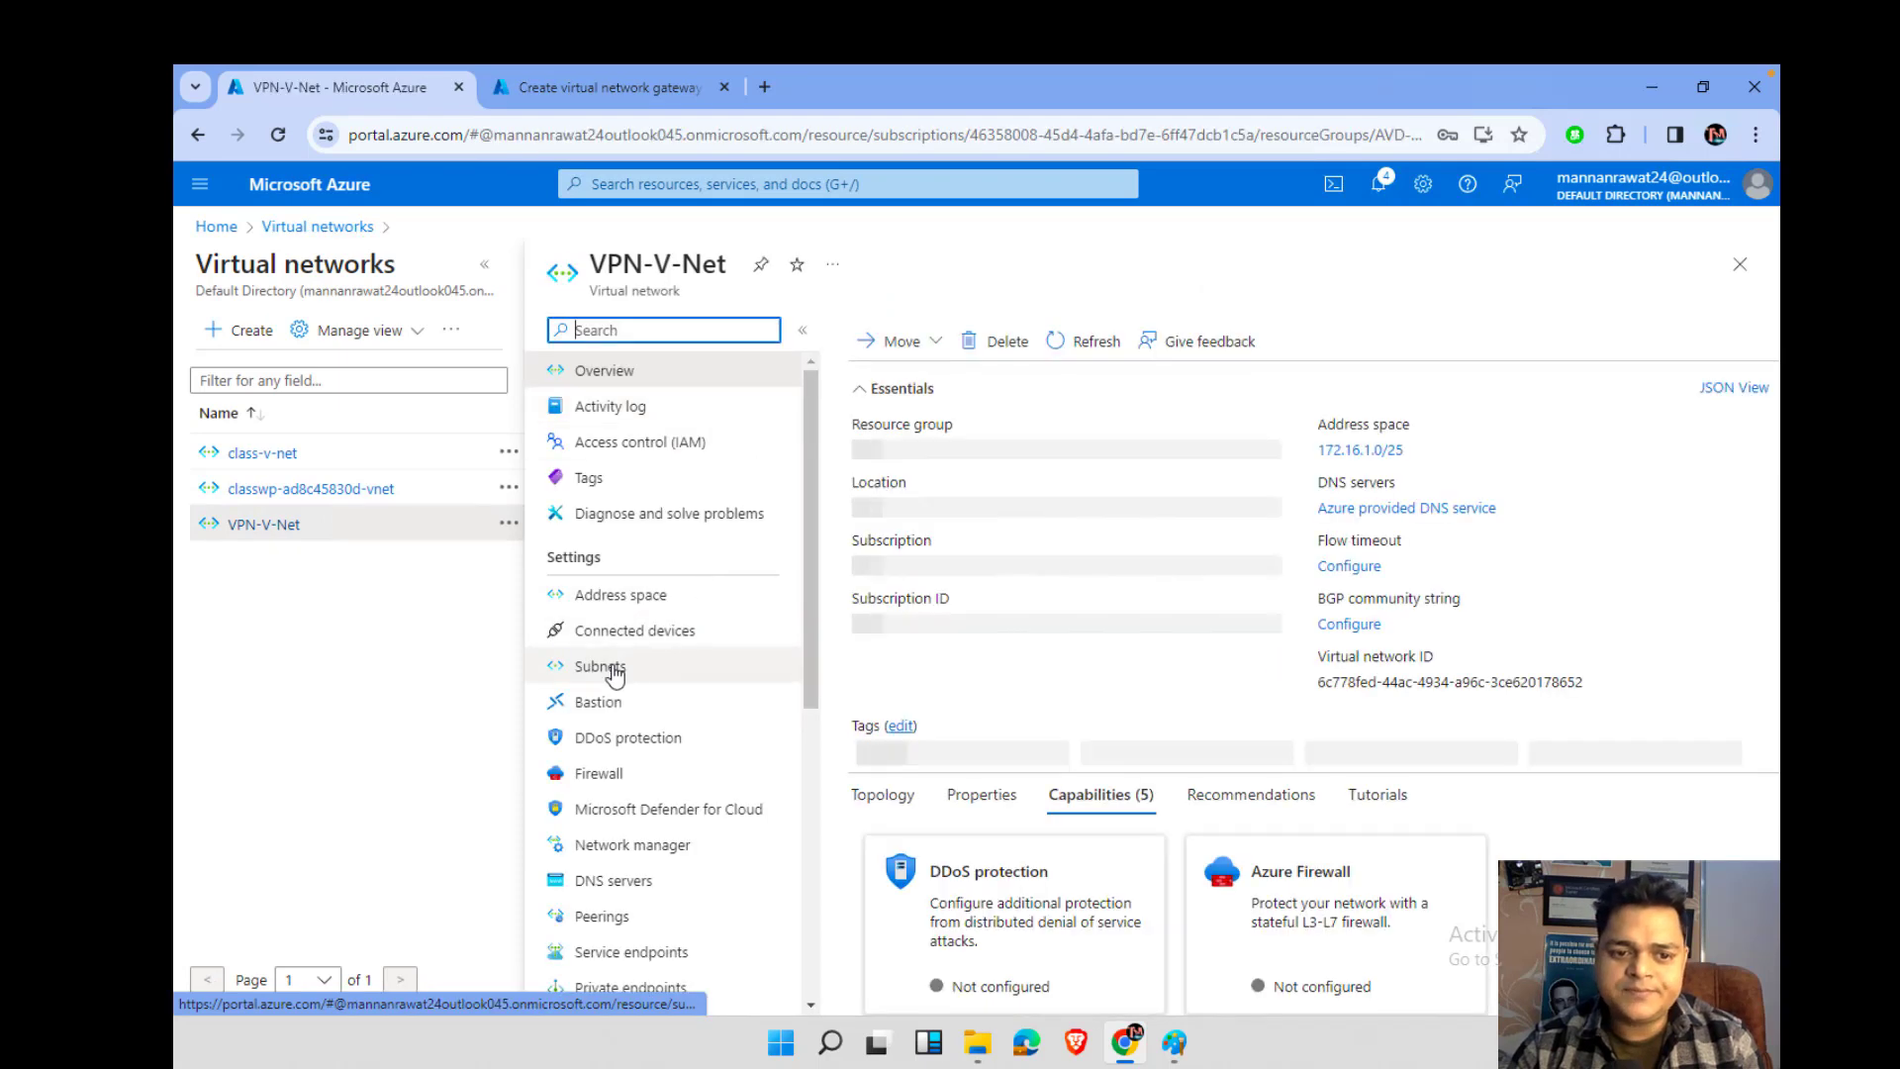
{"action": "left_click", "coordinate": [615, 665]}
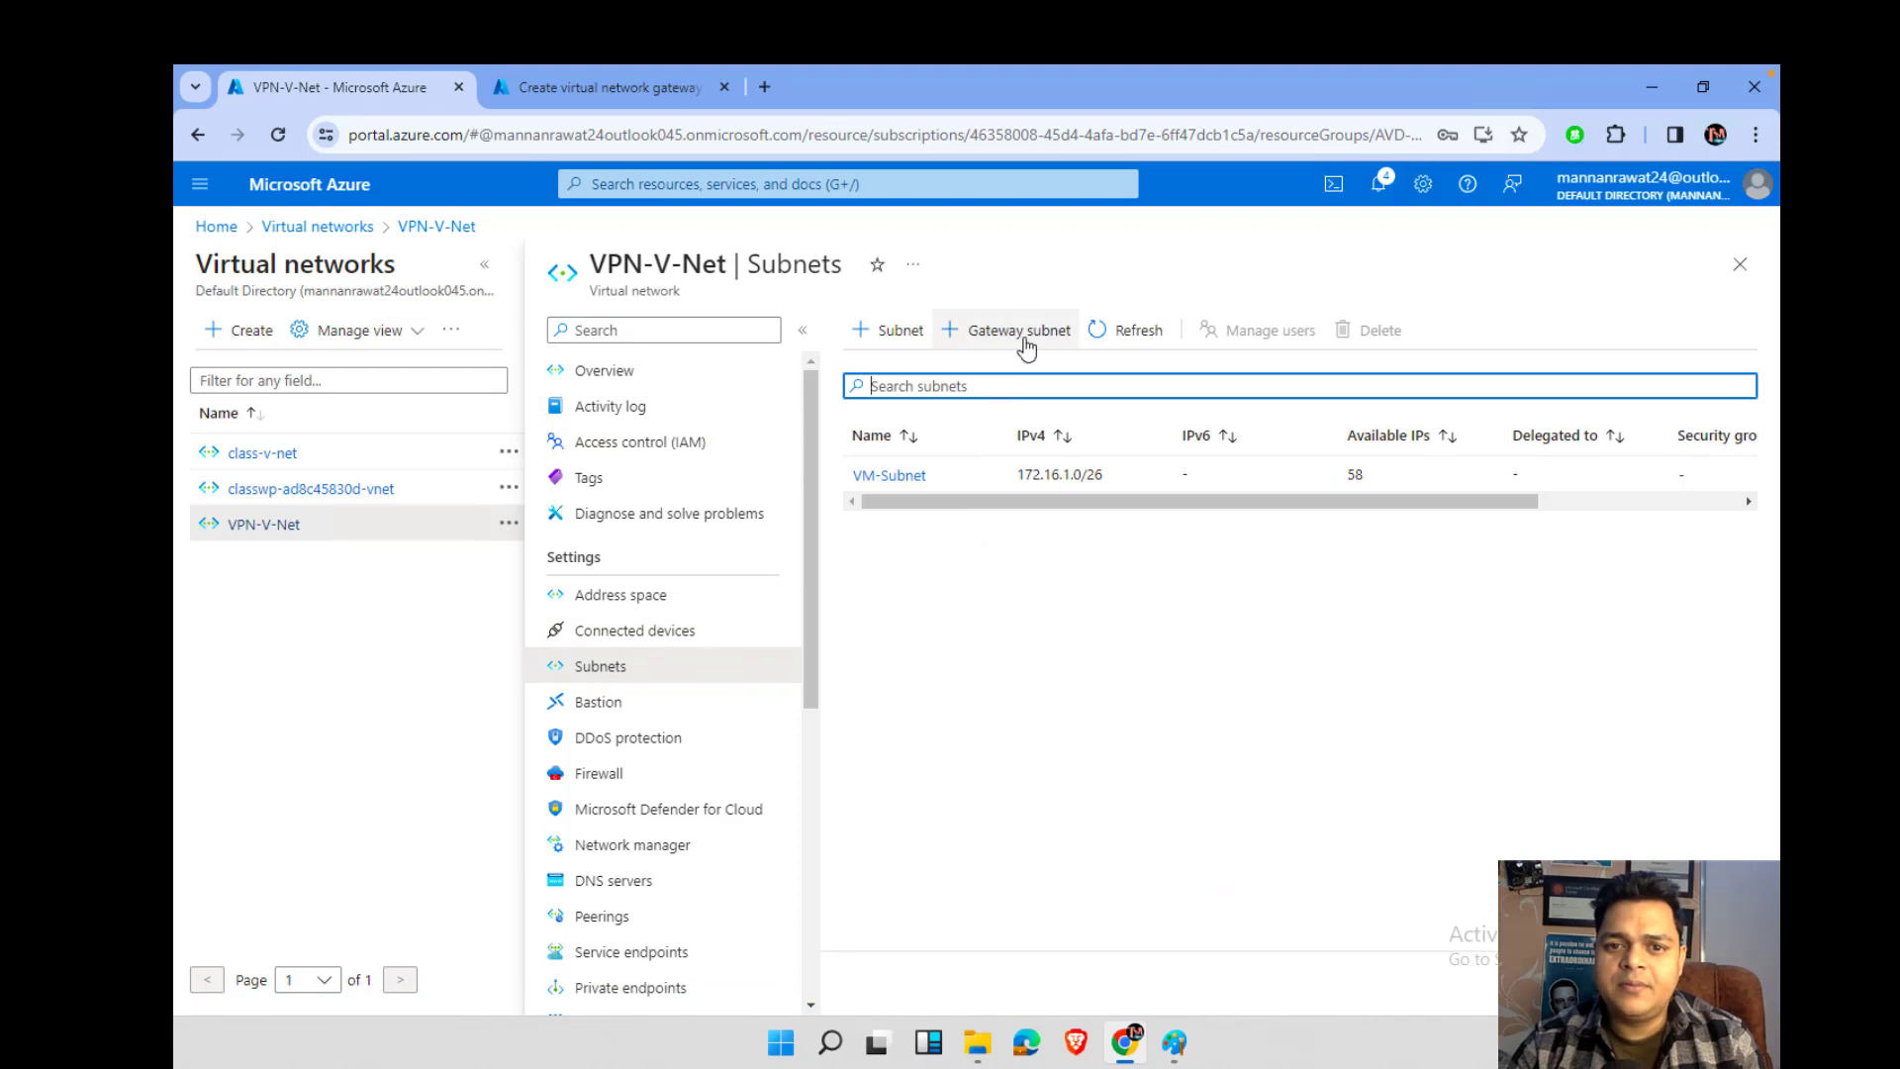
Step: Add a gateway subnet with address range 172.16.1.64/26 and save it
{"action": "left_click", "coordinate": [1027, 339]}
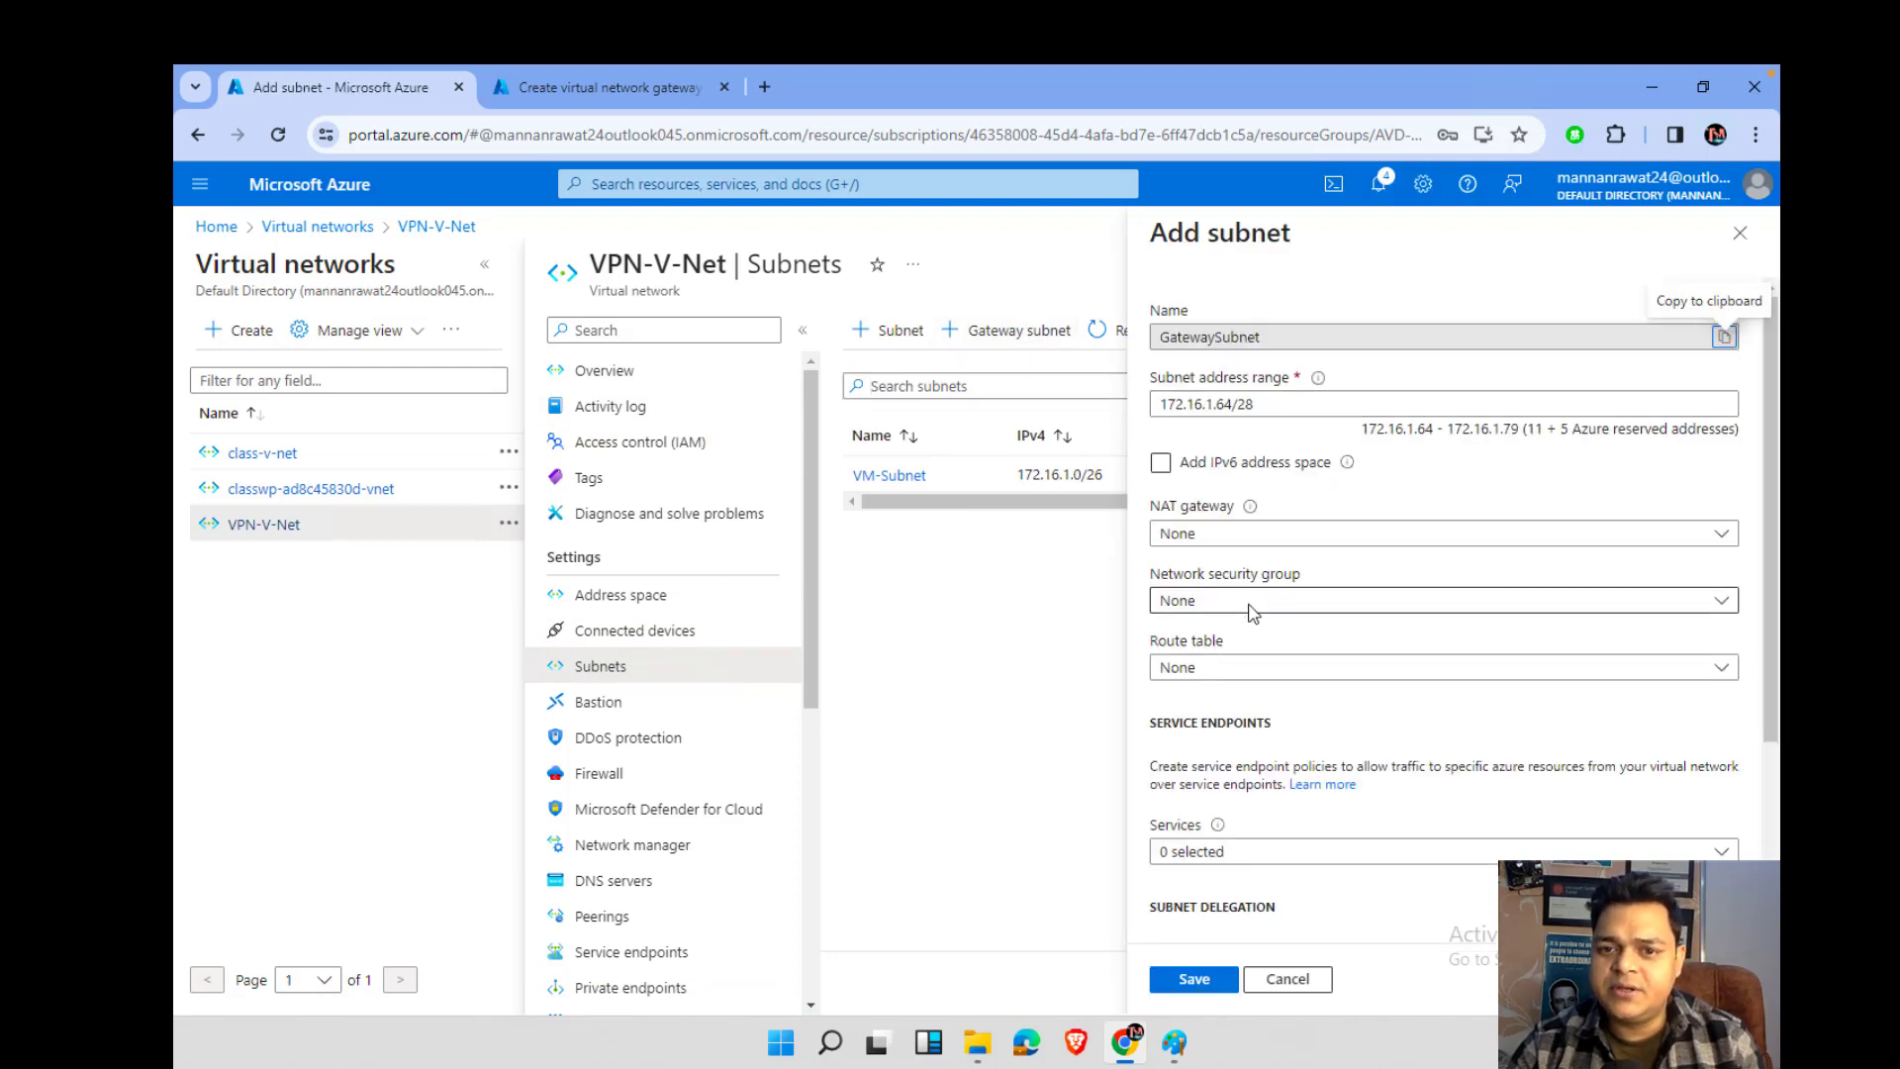
{"action": "left_click", "coordinate": [1274, 405]}
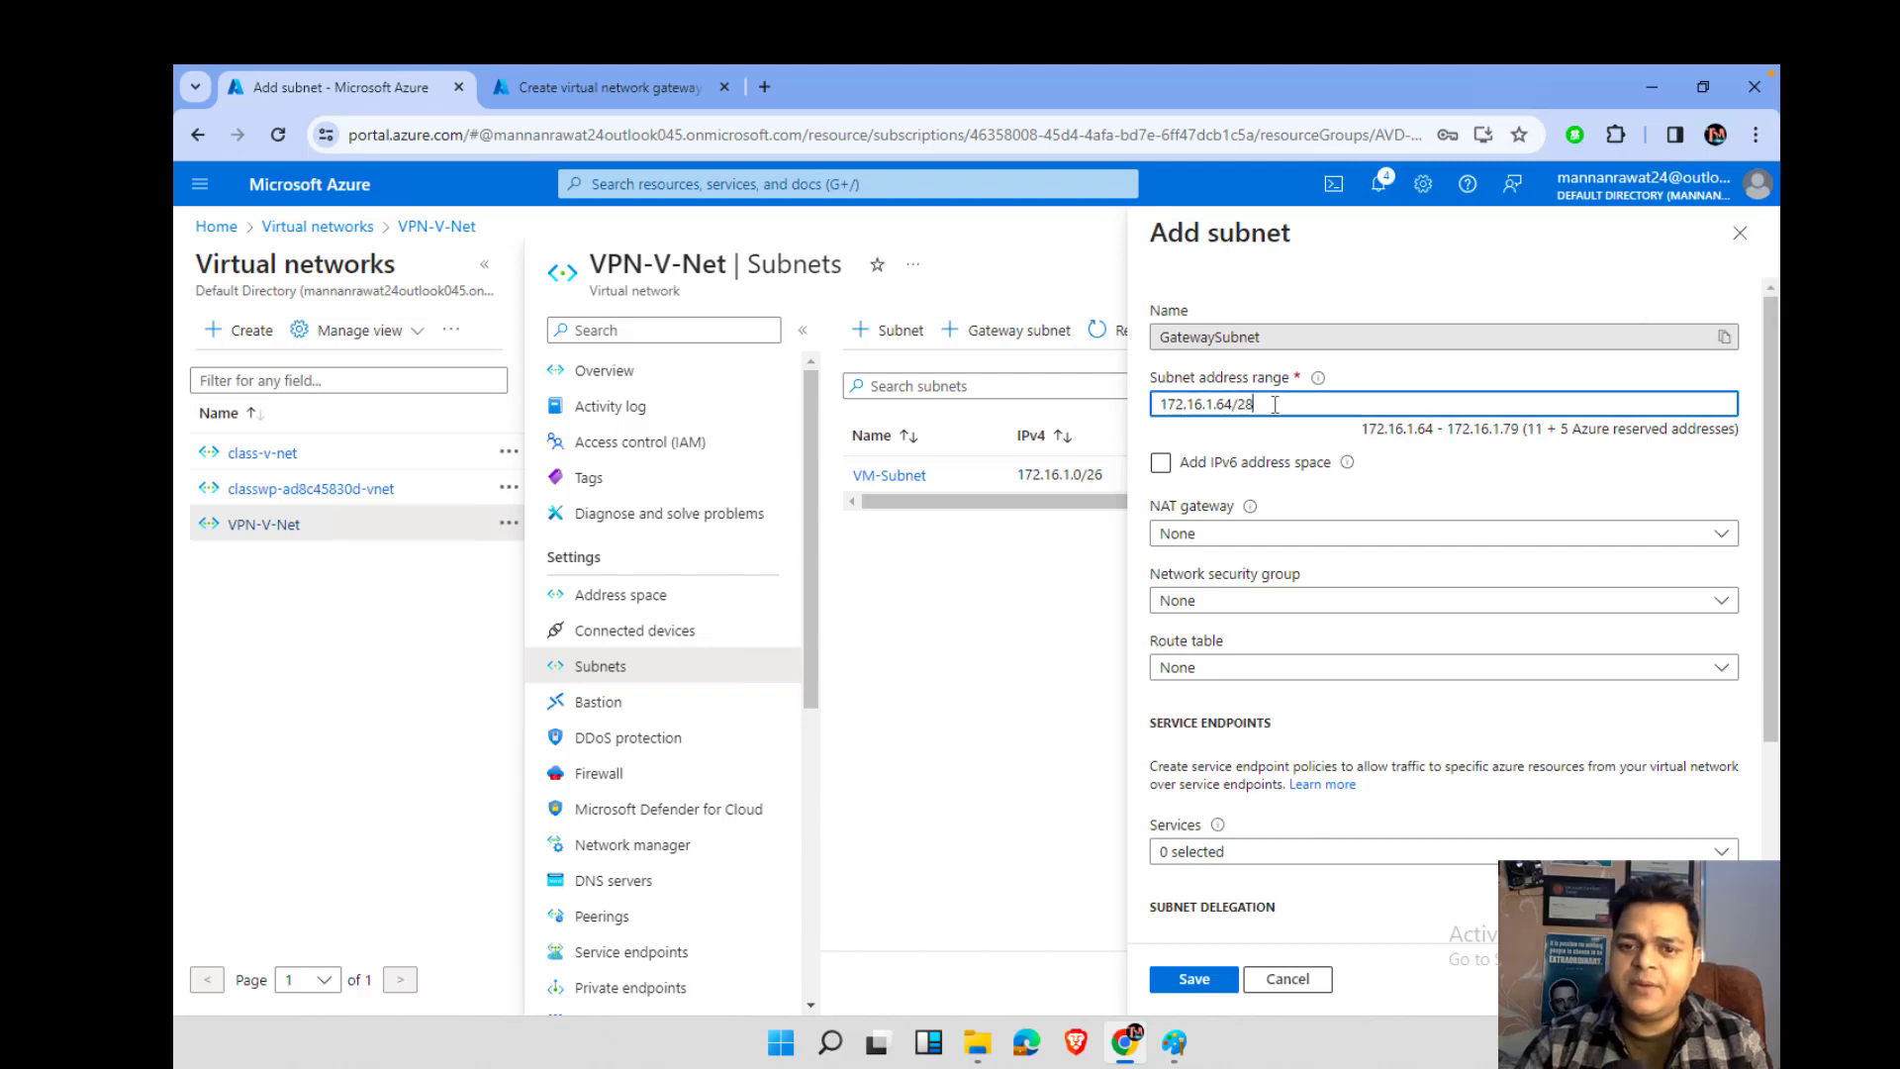
{"action": "key", "text": "BackSpace"}
{"action": "type", "text": "2"}
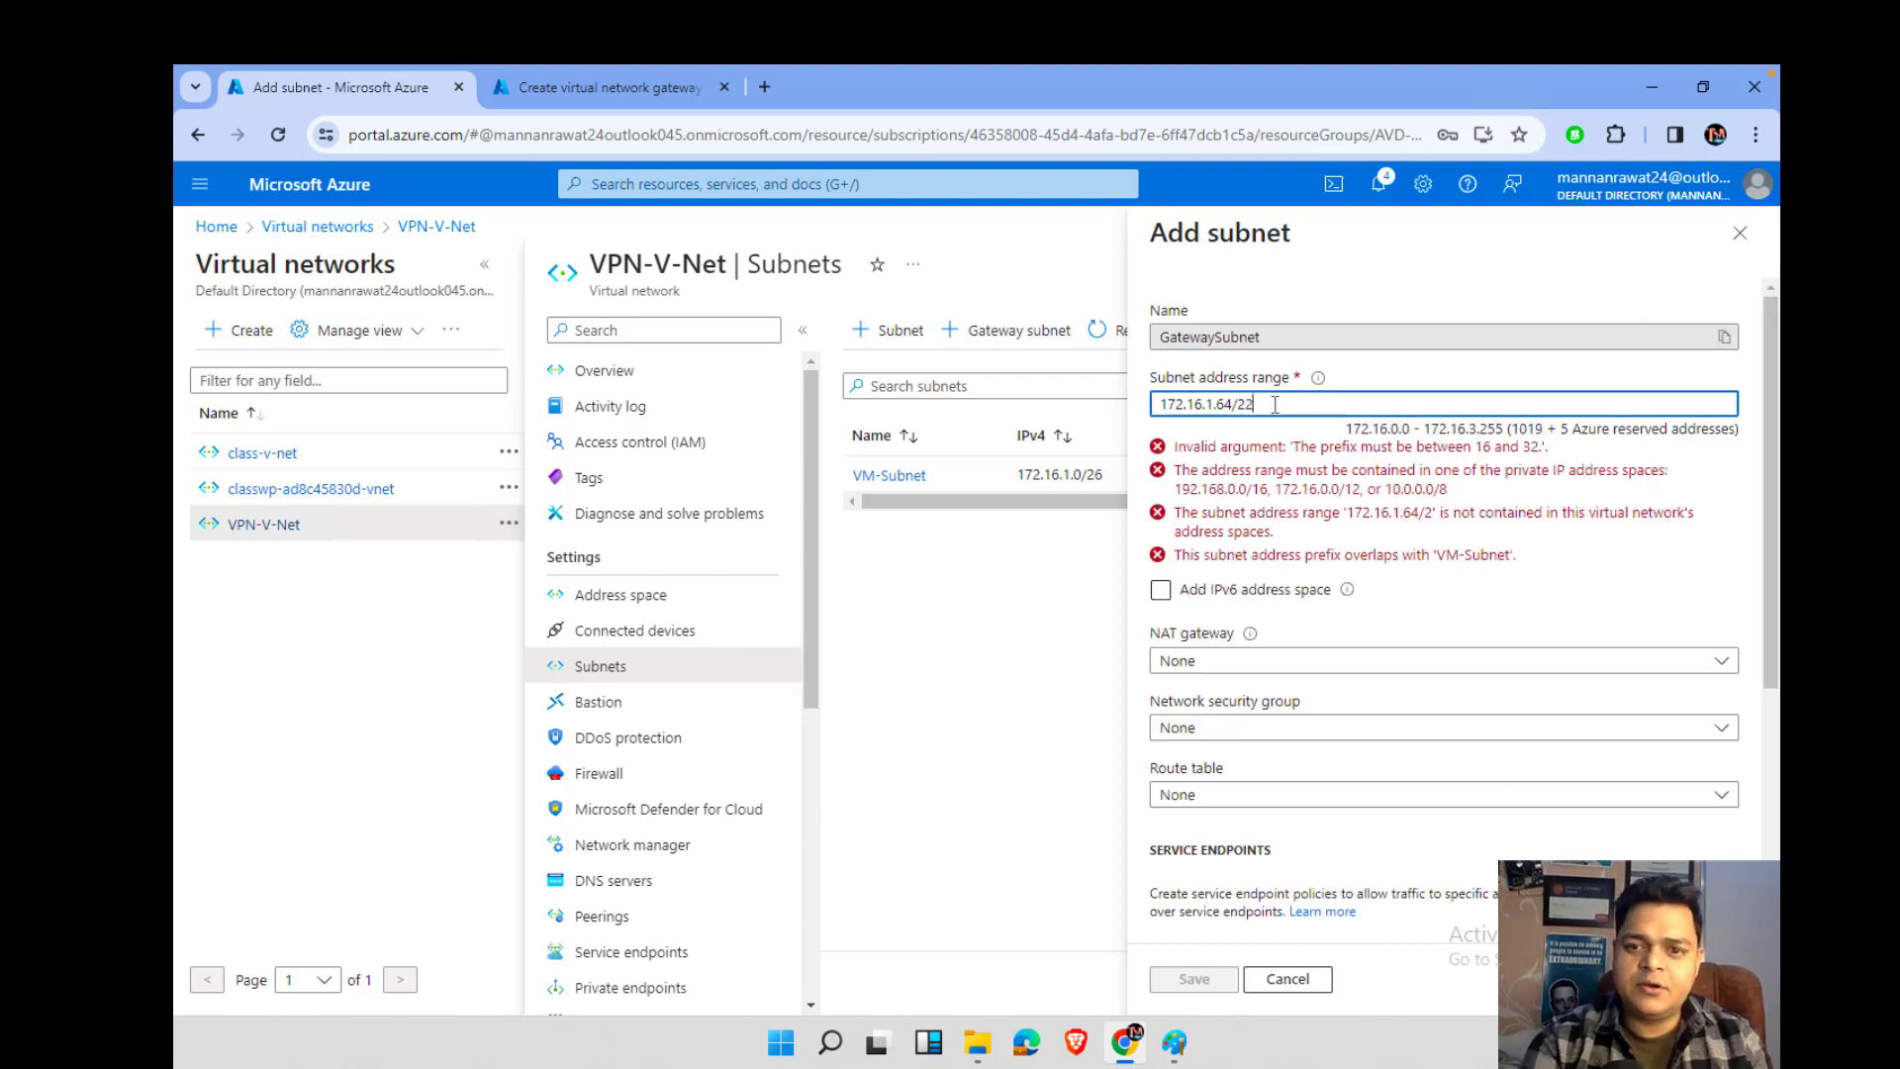
{"action": "key", "text": "BackSpace"}
{"action": "type", "text": "6"}
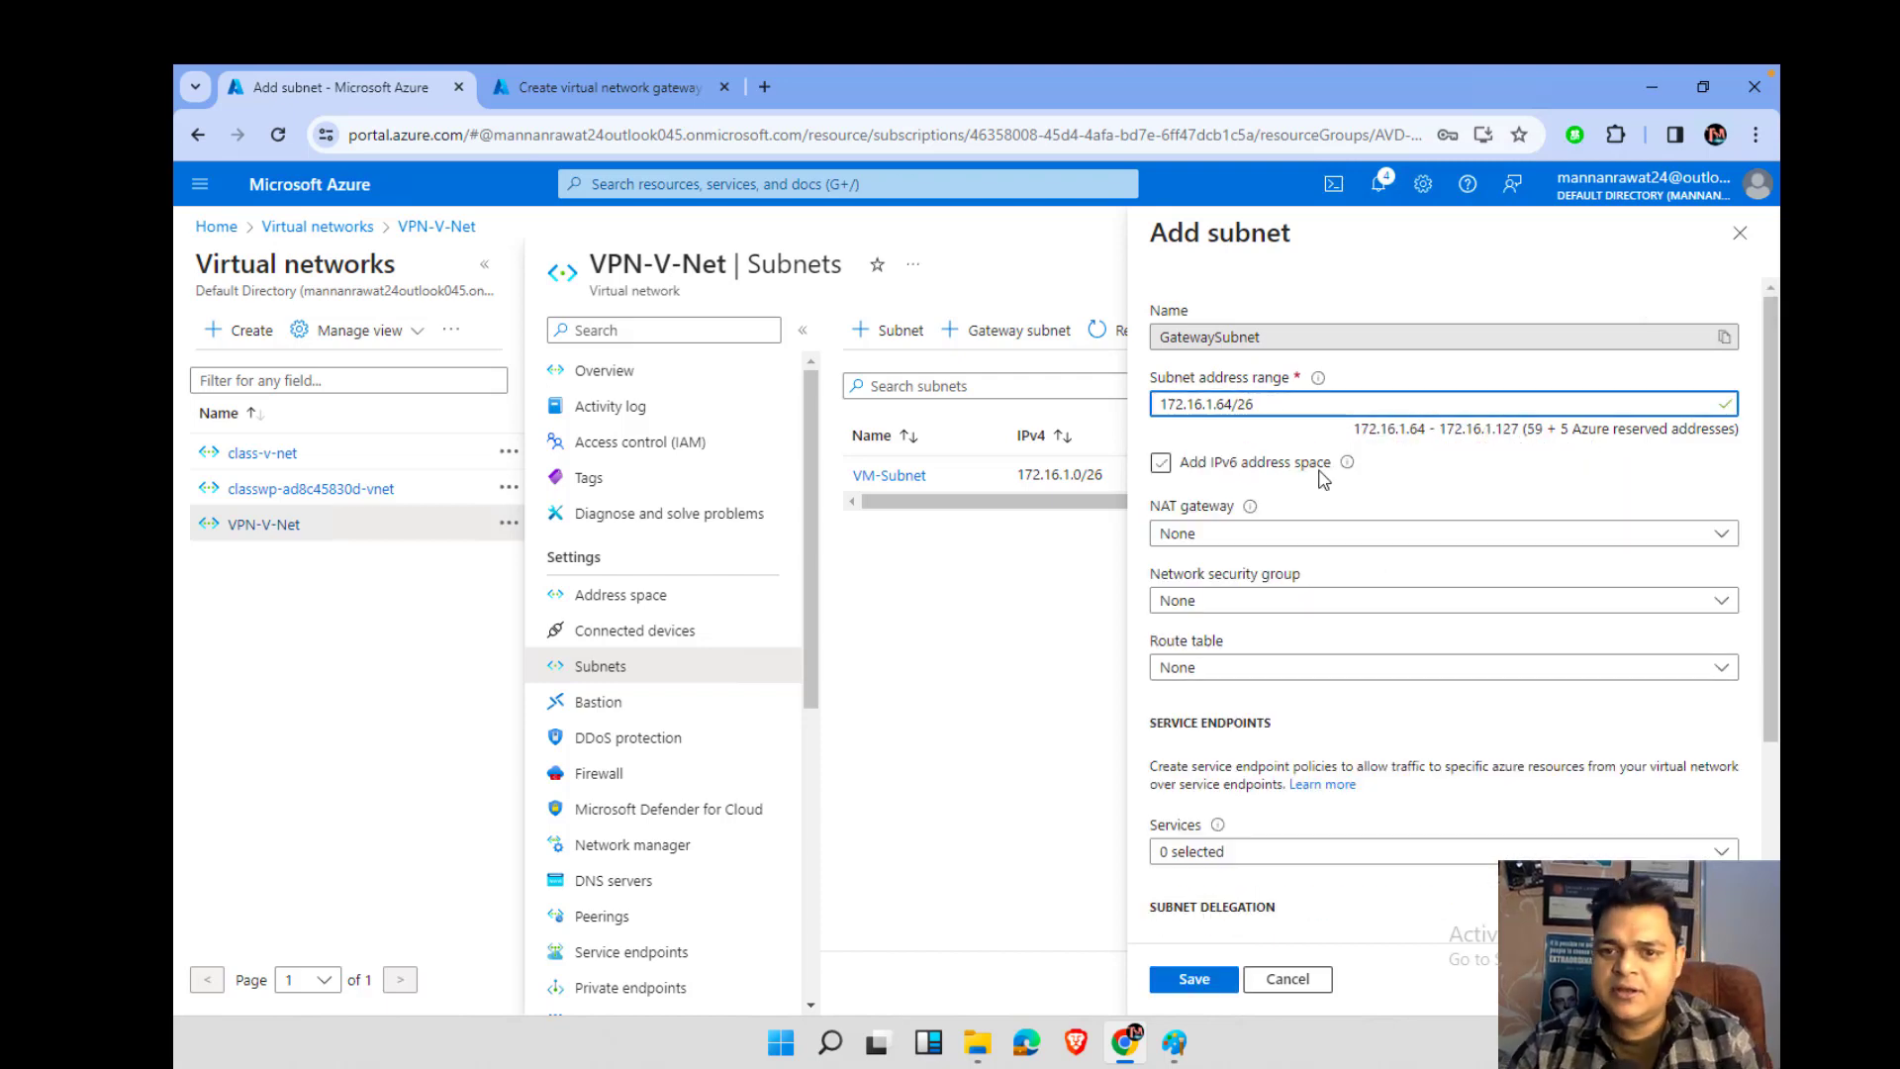
{"action": "scroll", "coordinate": [1349, 396], "scroll_direction": "down", "scroll_amount": 1}
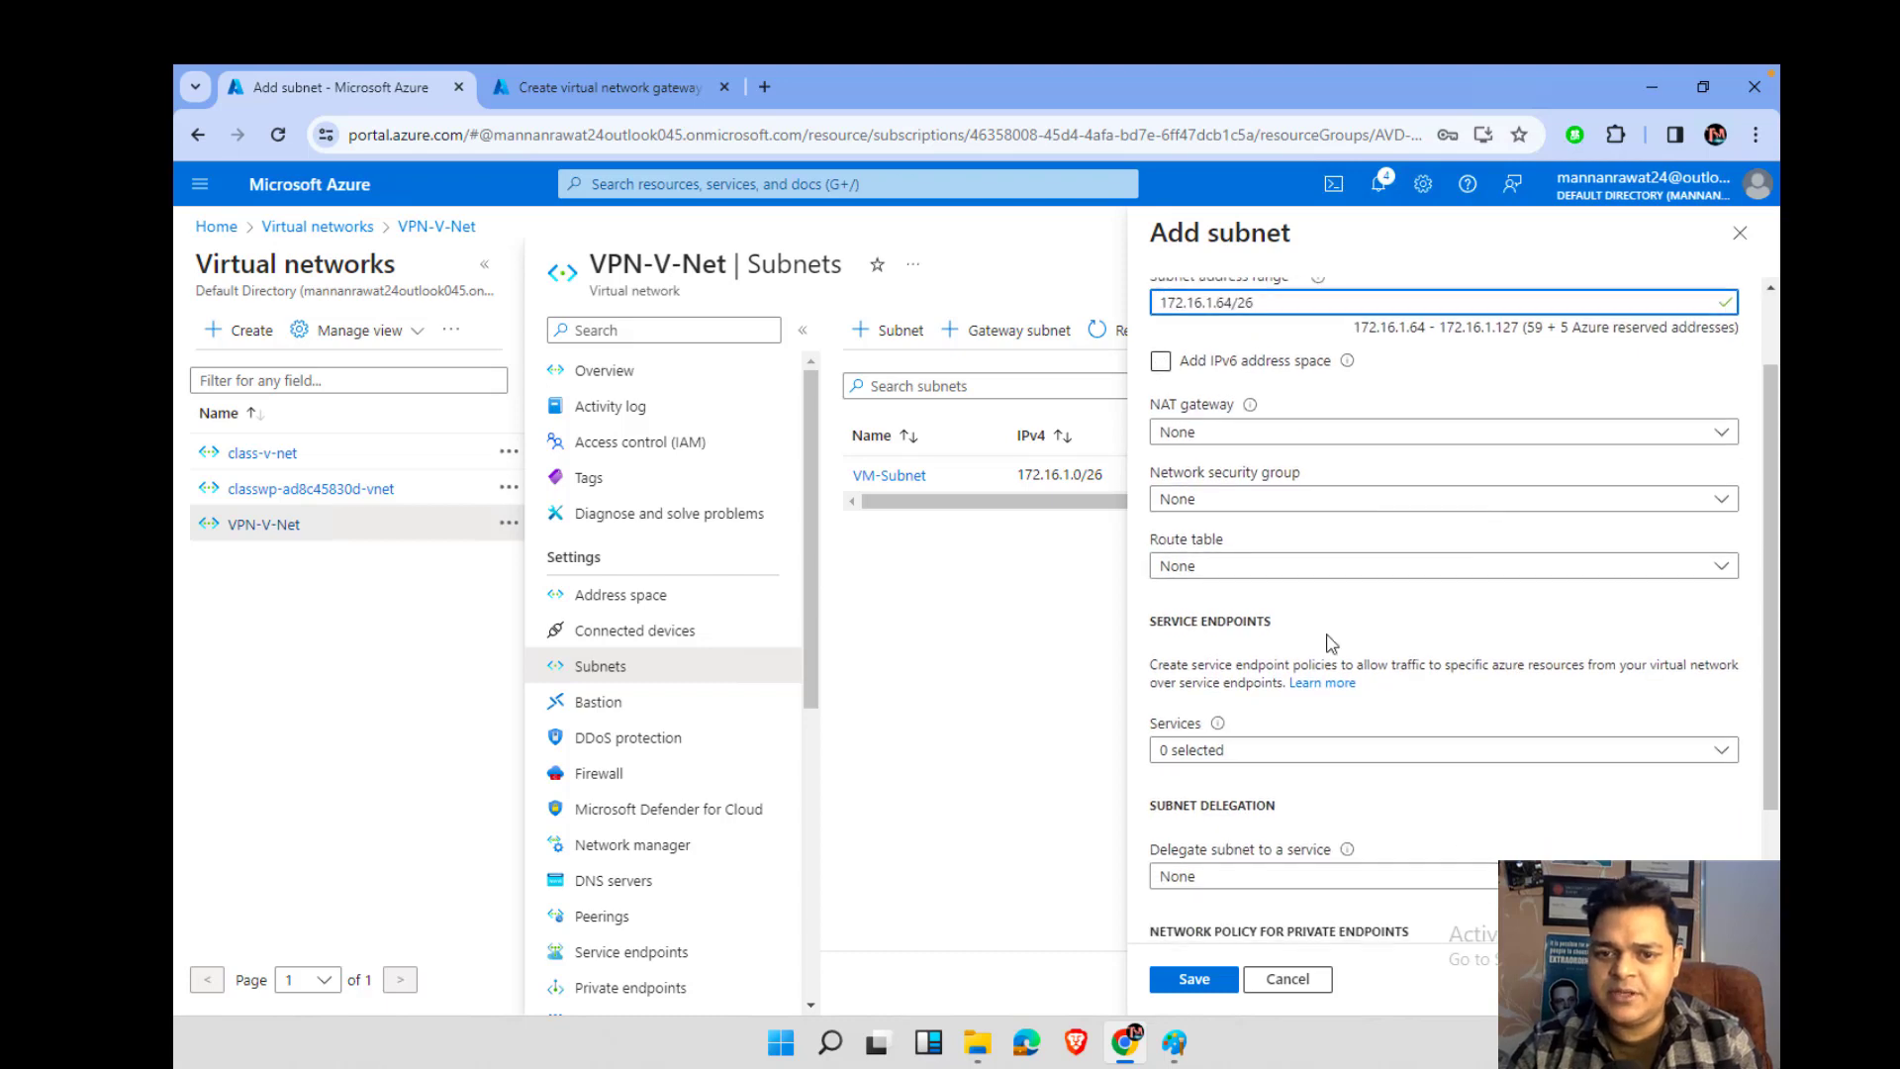
{"action": "left_click", "coordinate": [1194, 977]}
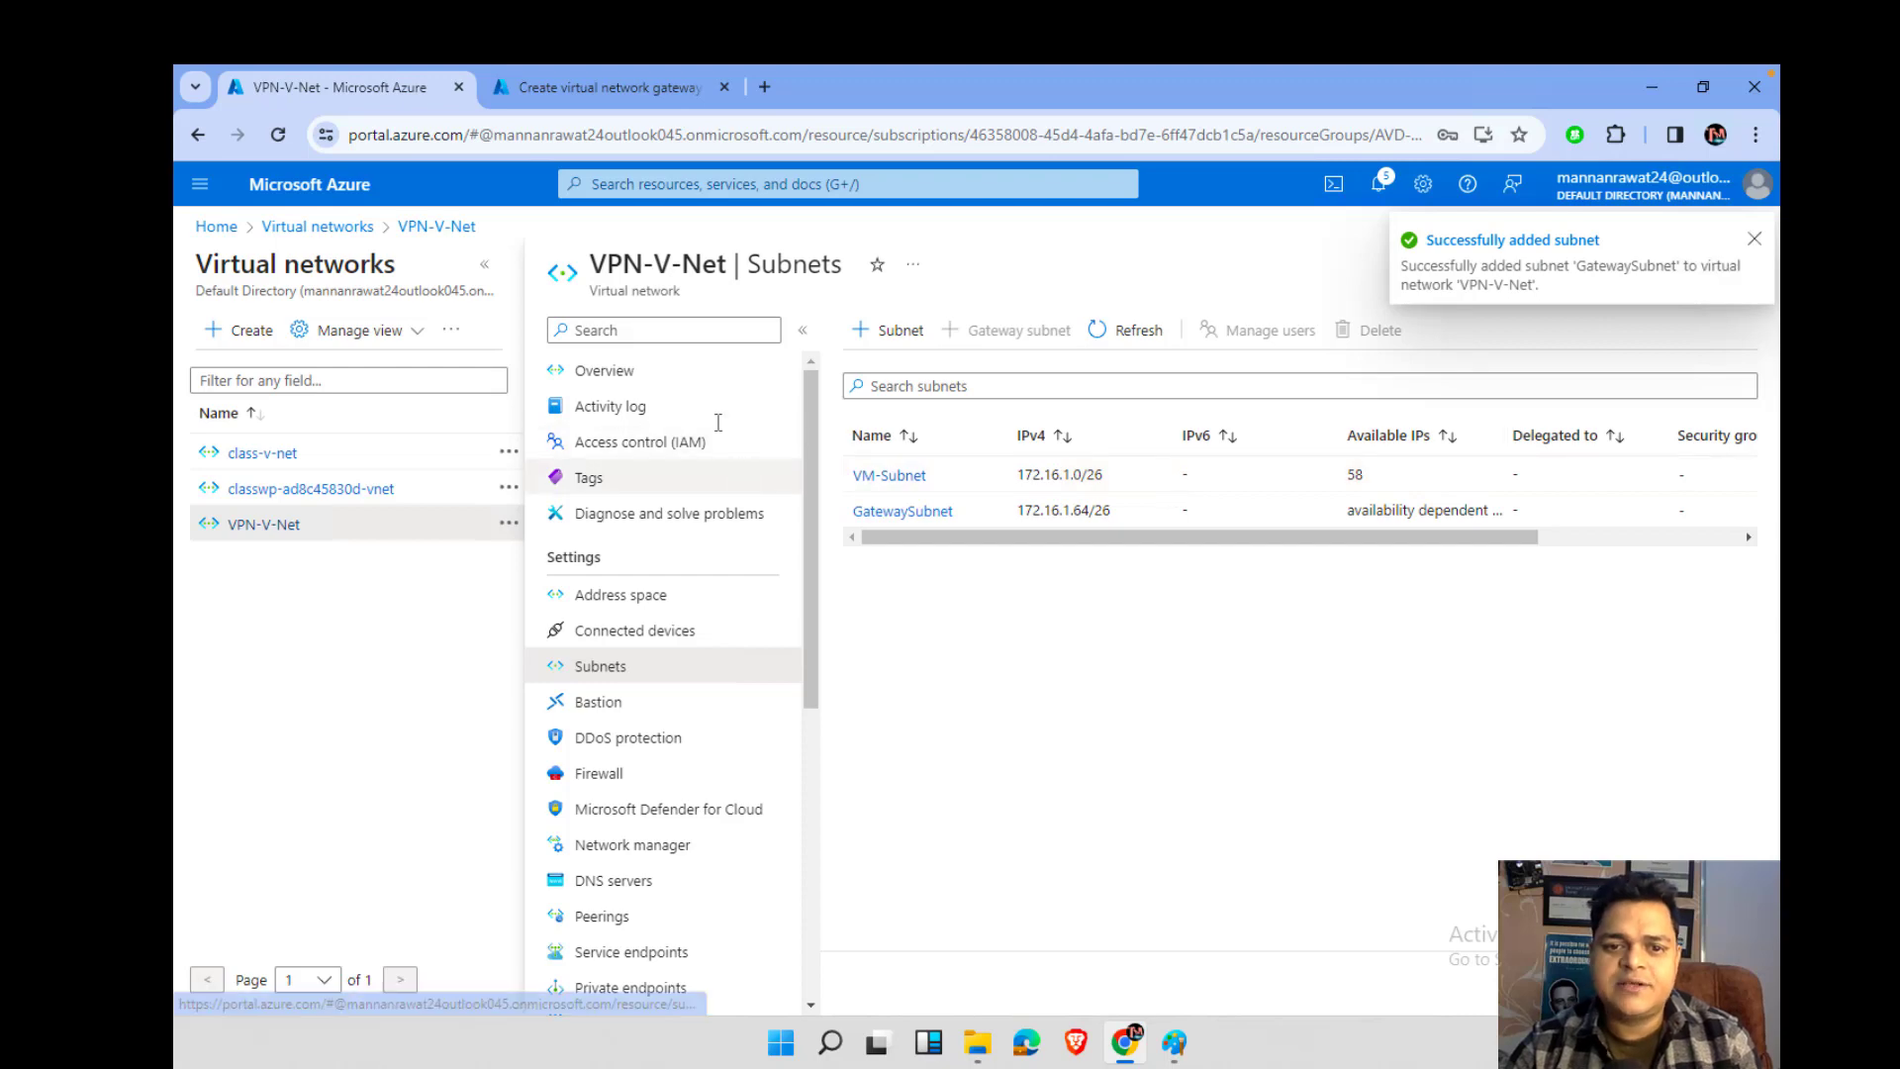
Step: Reload the virtual network gateway creation form
{"action": "left_click", "coordinate": [617, 88]}
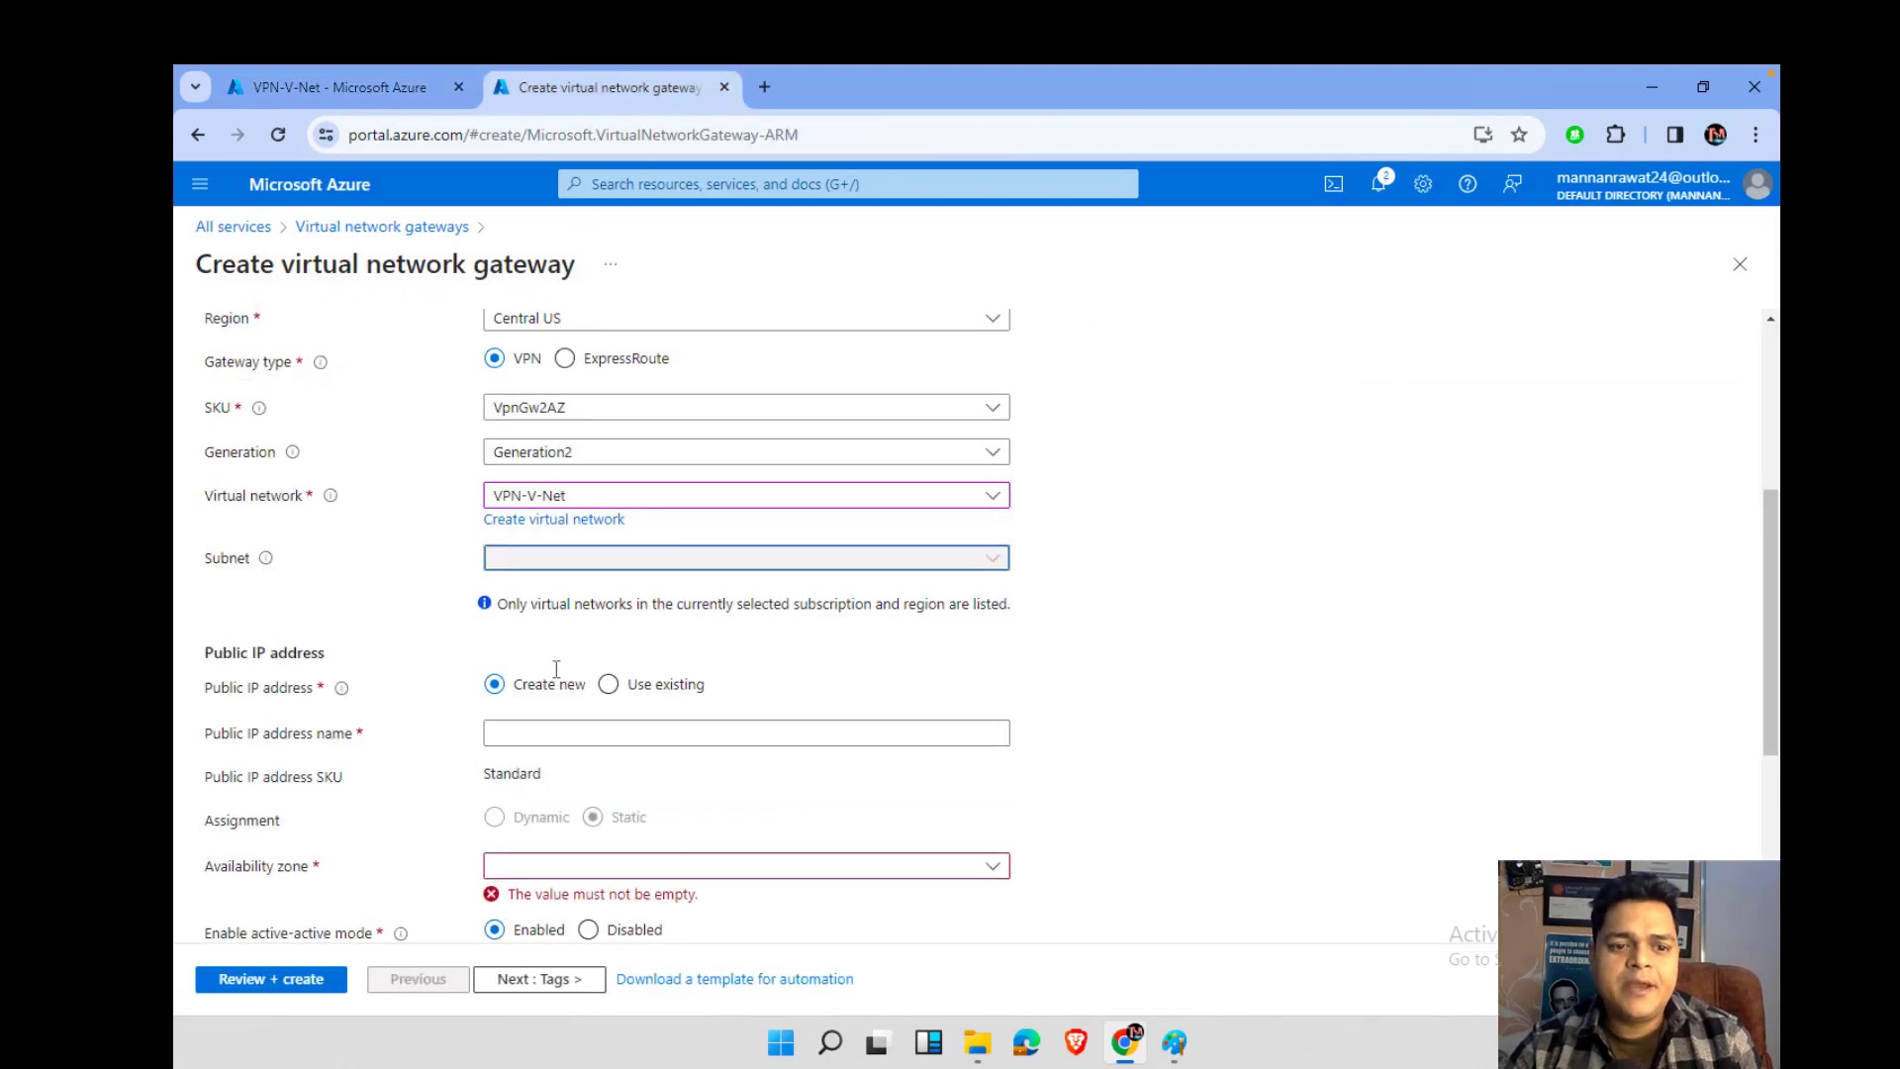
{"action": "left_click", "coordinate": [687, 146]}
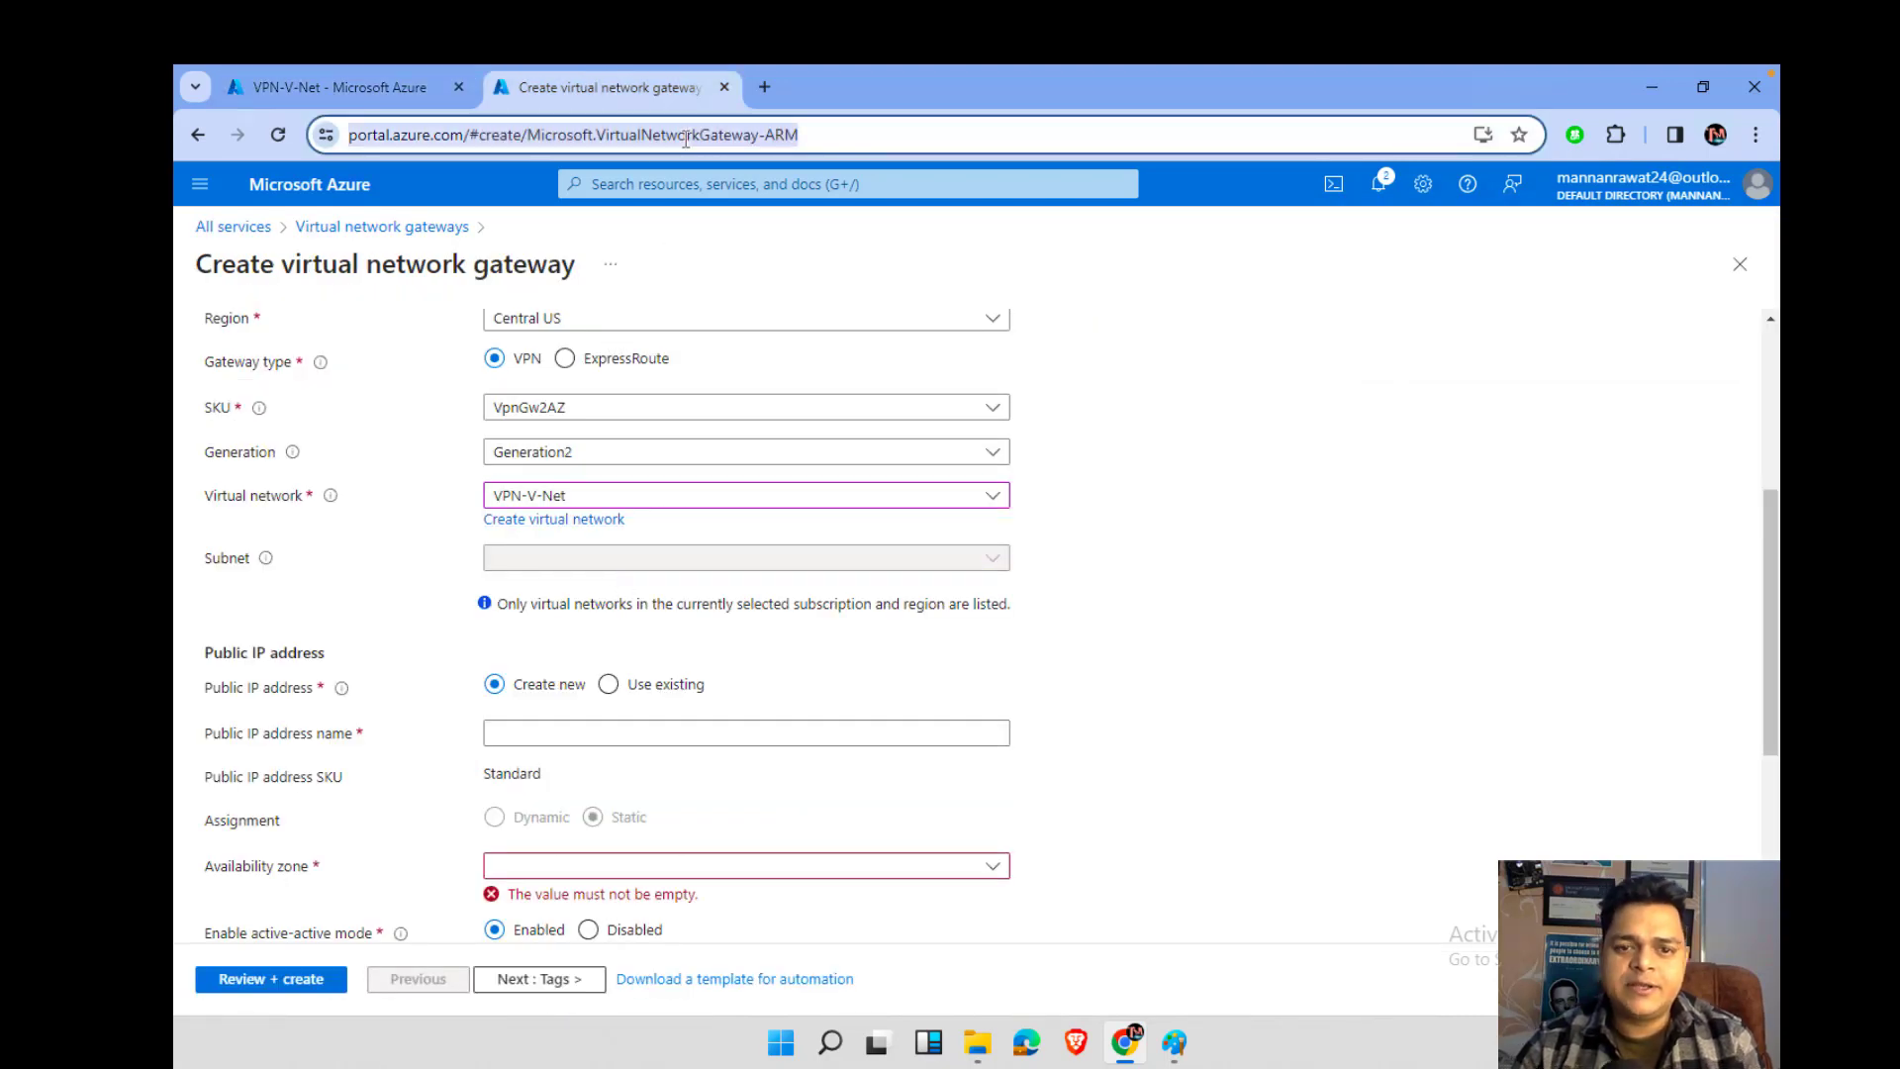
{"action": "key", "text": "Return"}
{"action": "left_click", "coordinate": [1060, 279]}
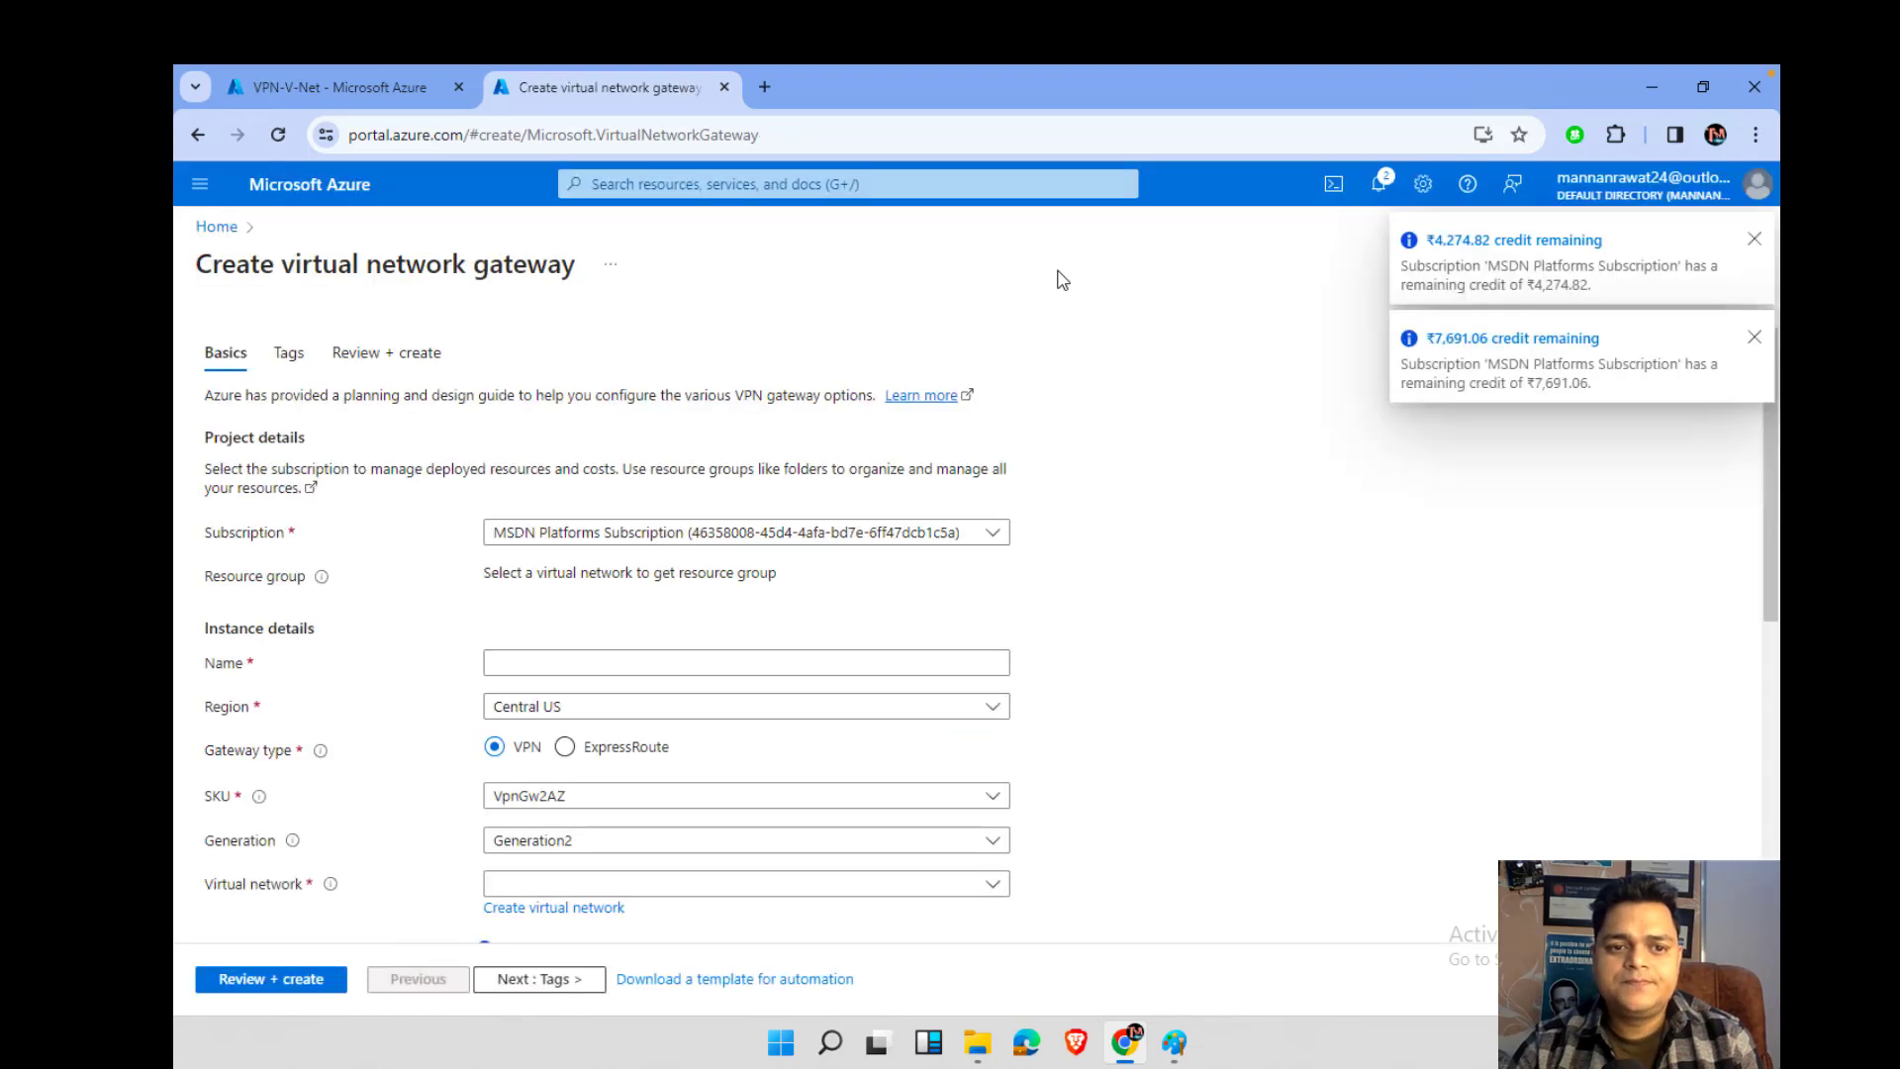
Step: Name the gateway vpn-gateway and attach it to VPN-V-Net
{"action": "left_click", "coordinate": [670, 663]}
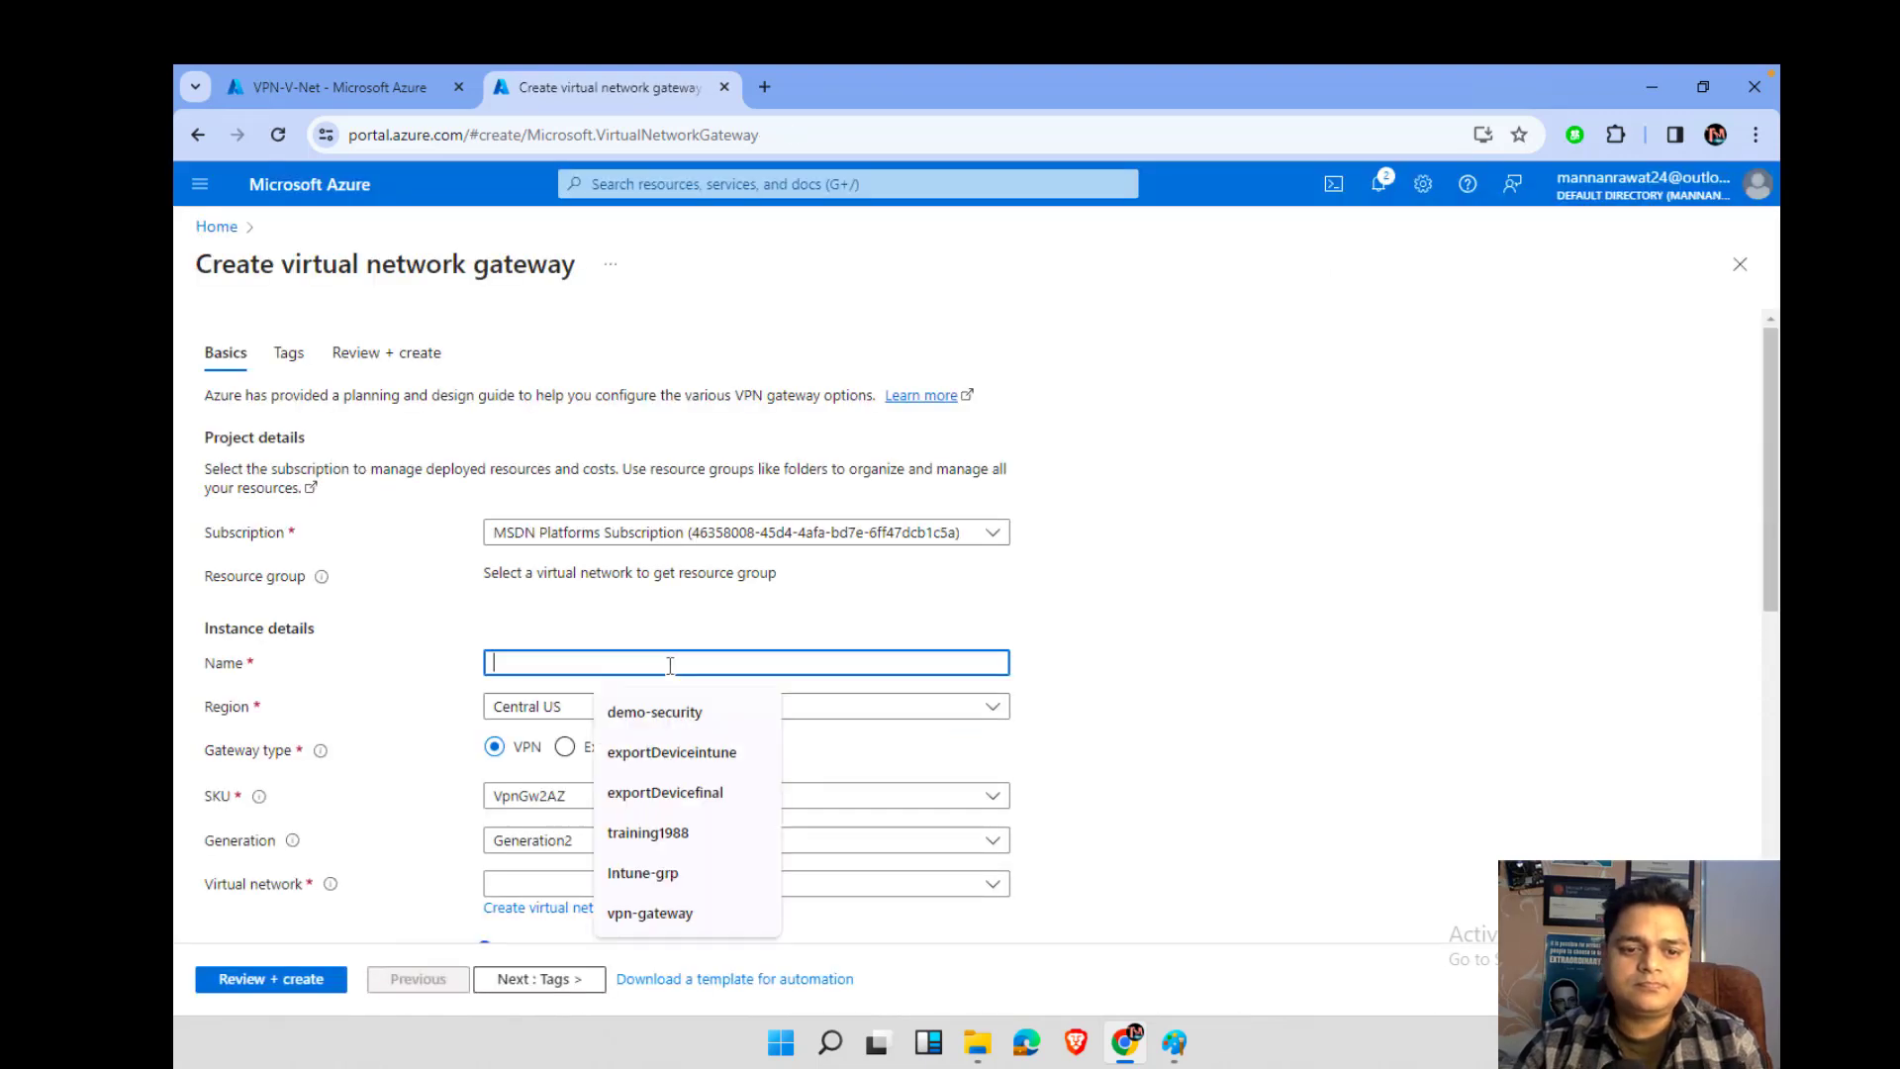
{"action": "type", "text": "vpn-"}
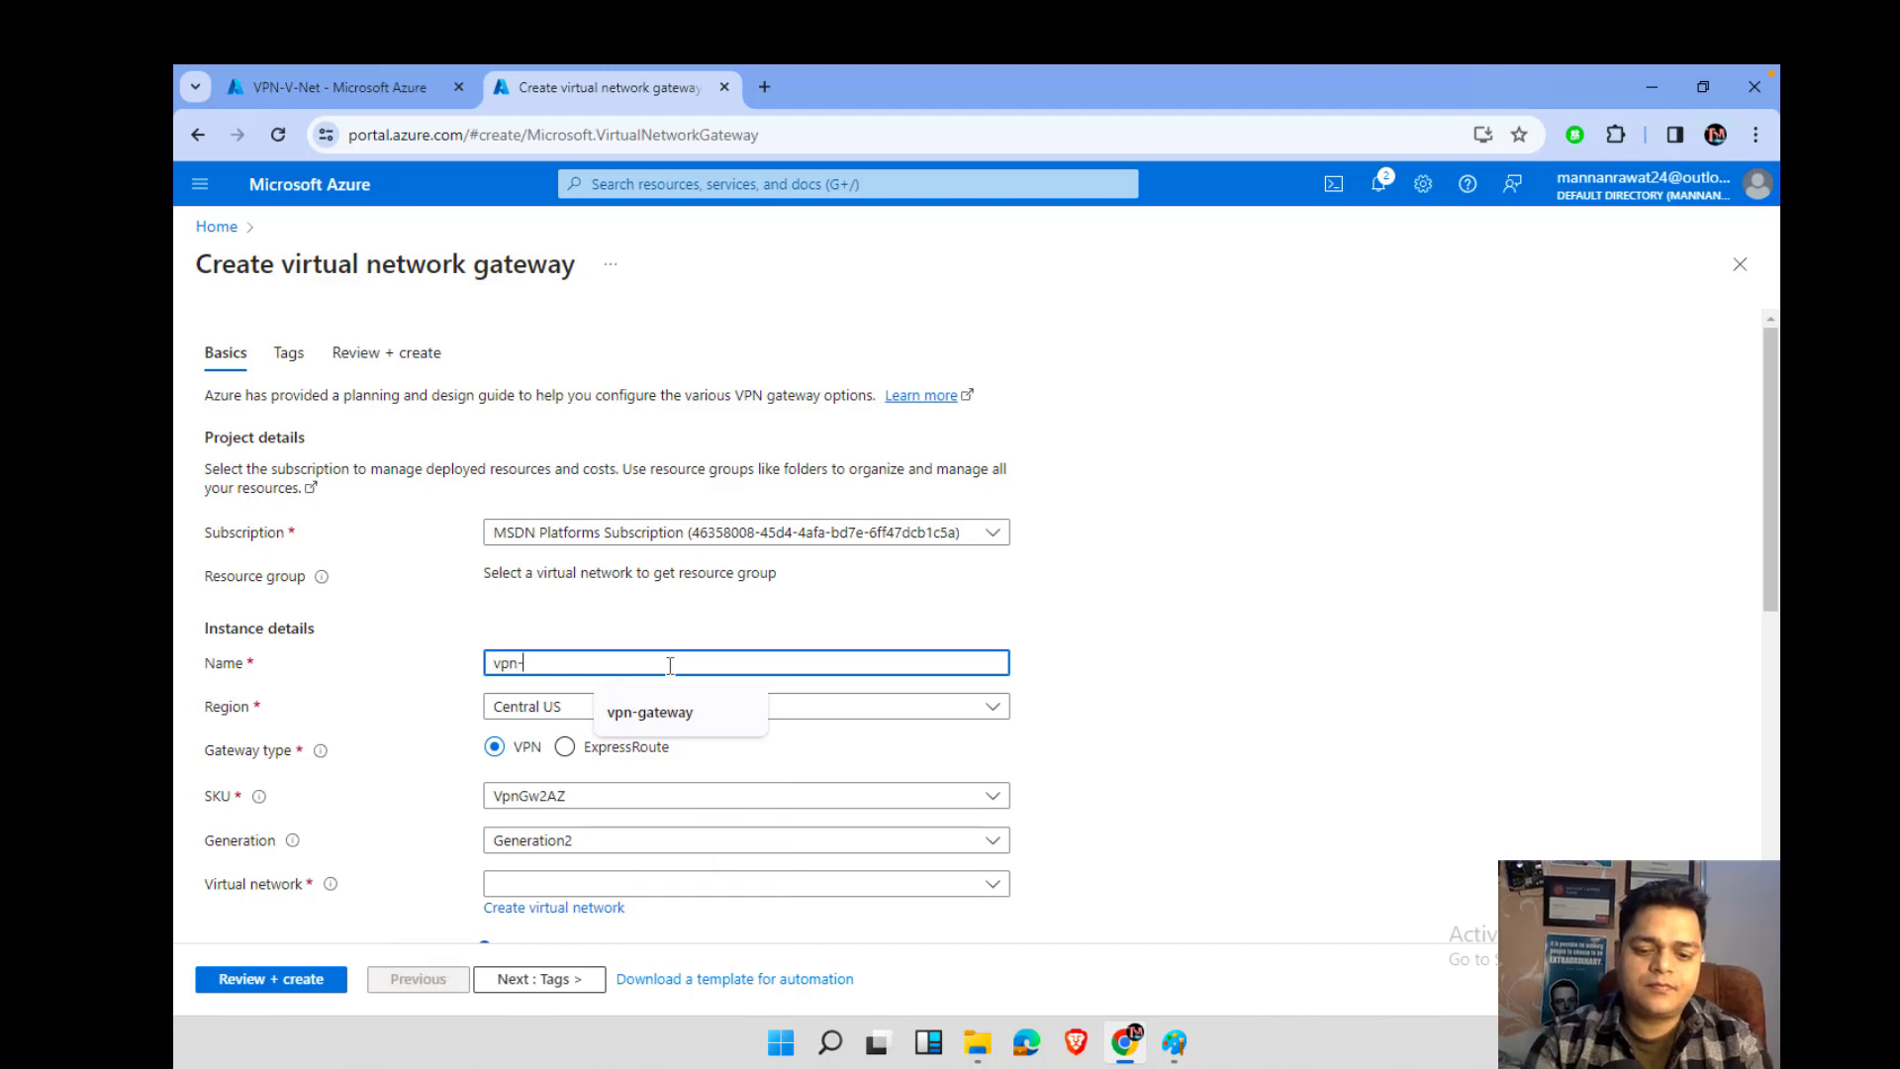
{"action": "type", "text": "gateway"}
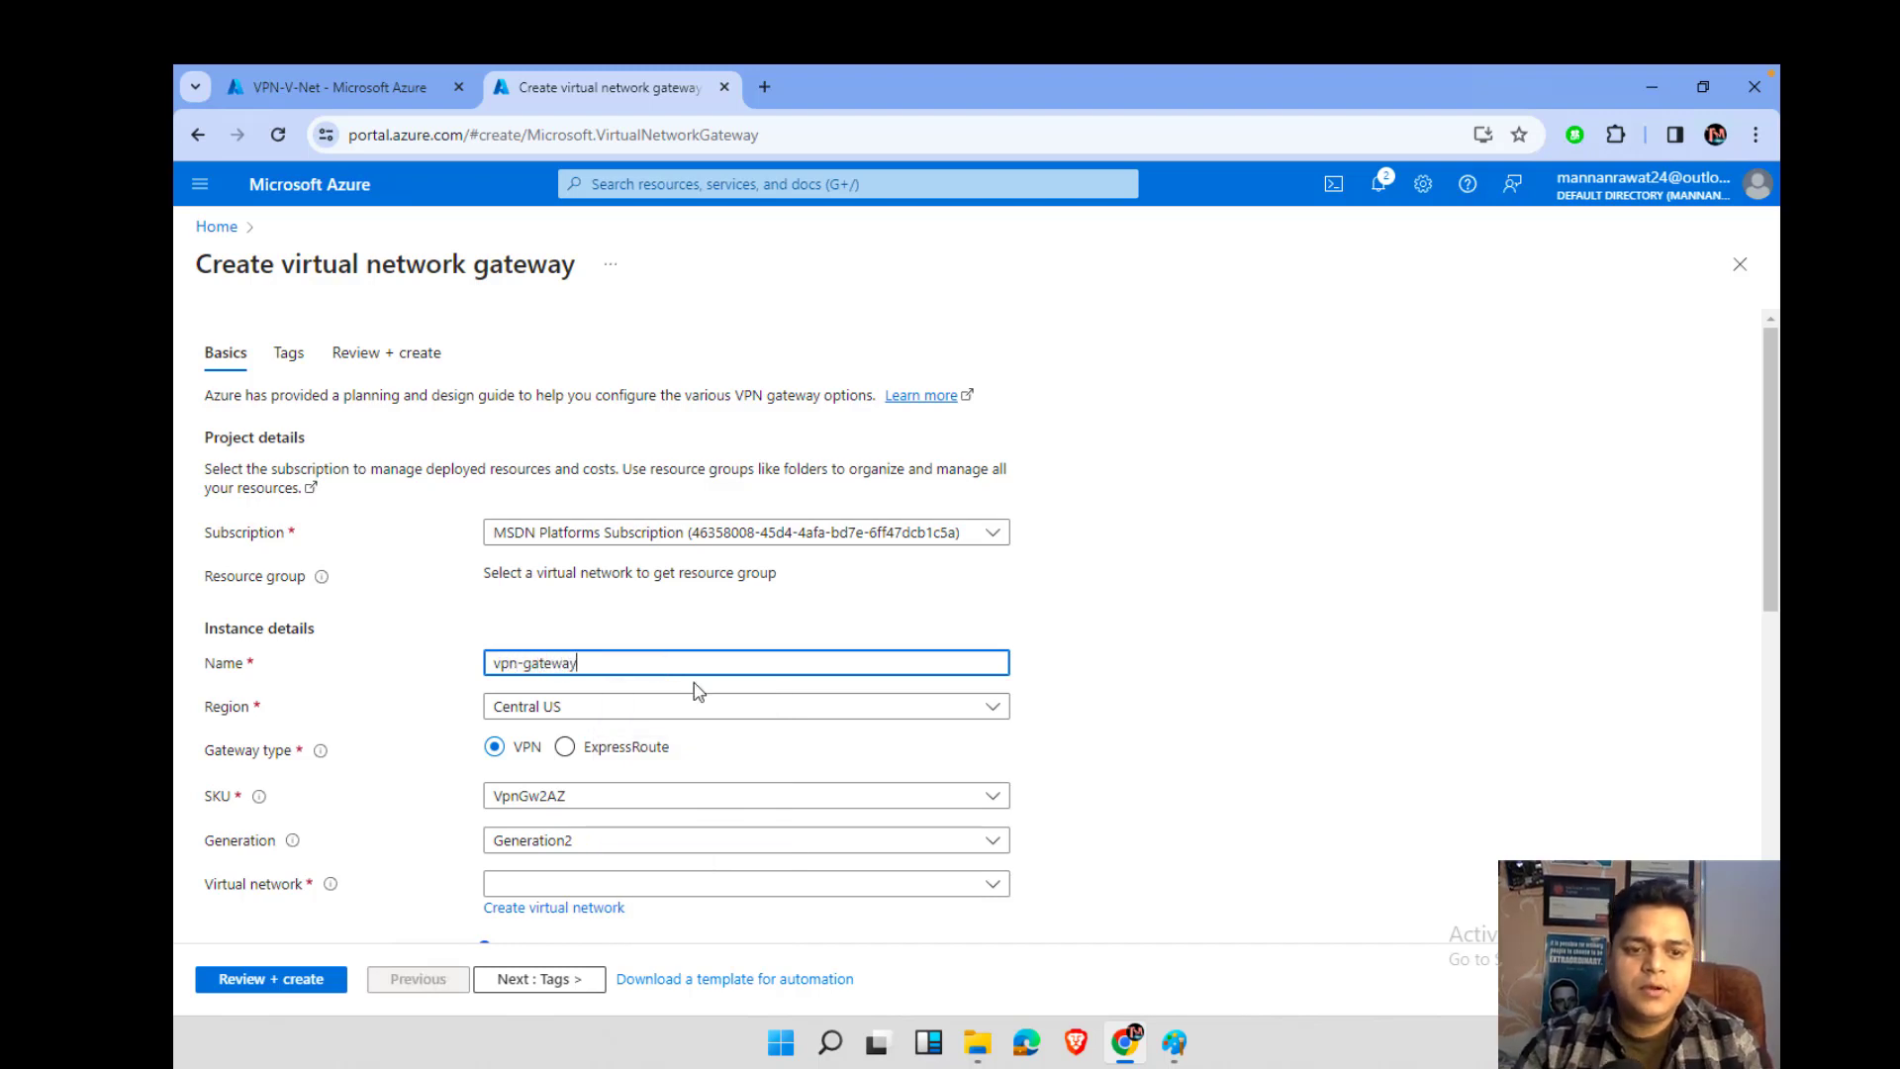
{"action": "scroll", "coordinate": [648, 767], "scroll_direction": "down", "scroll_amount": 1}
{"action": "left_click", "coordinate": [562, 758]}
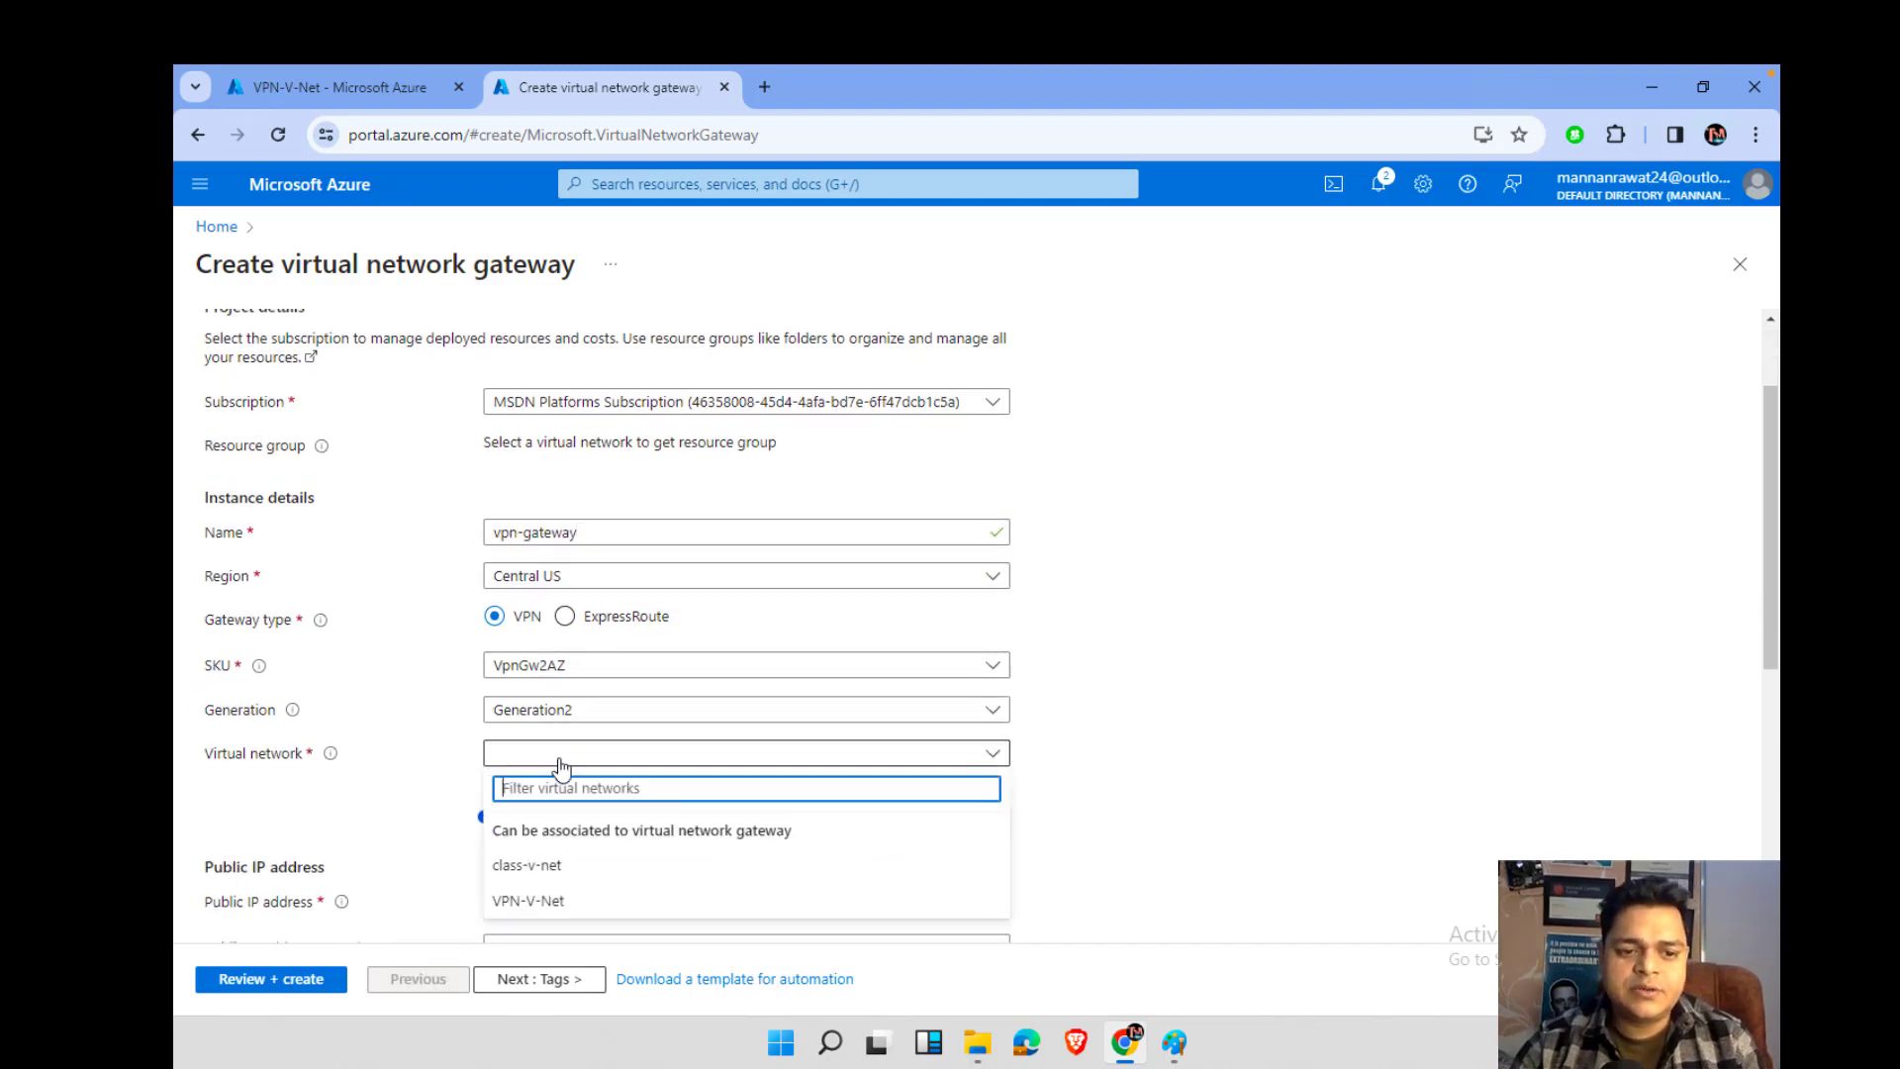
{"action": "left_click", "coordinate": [530, 902]}
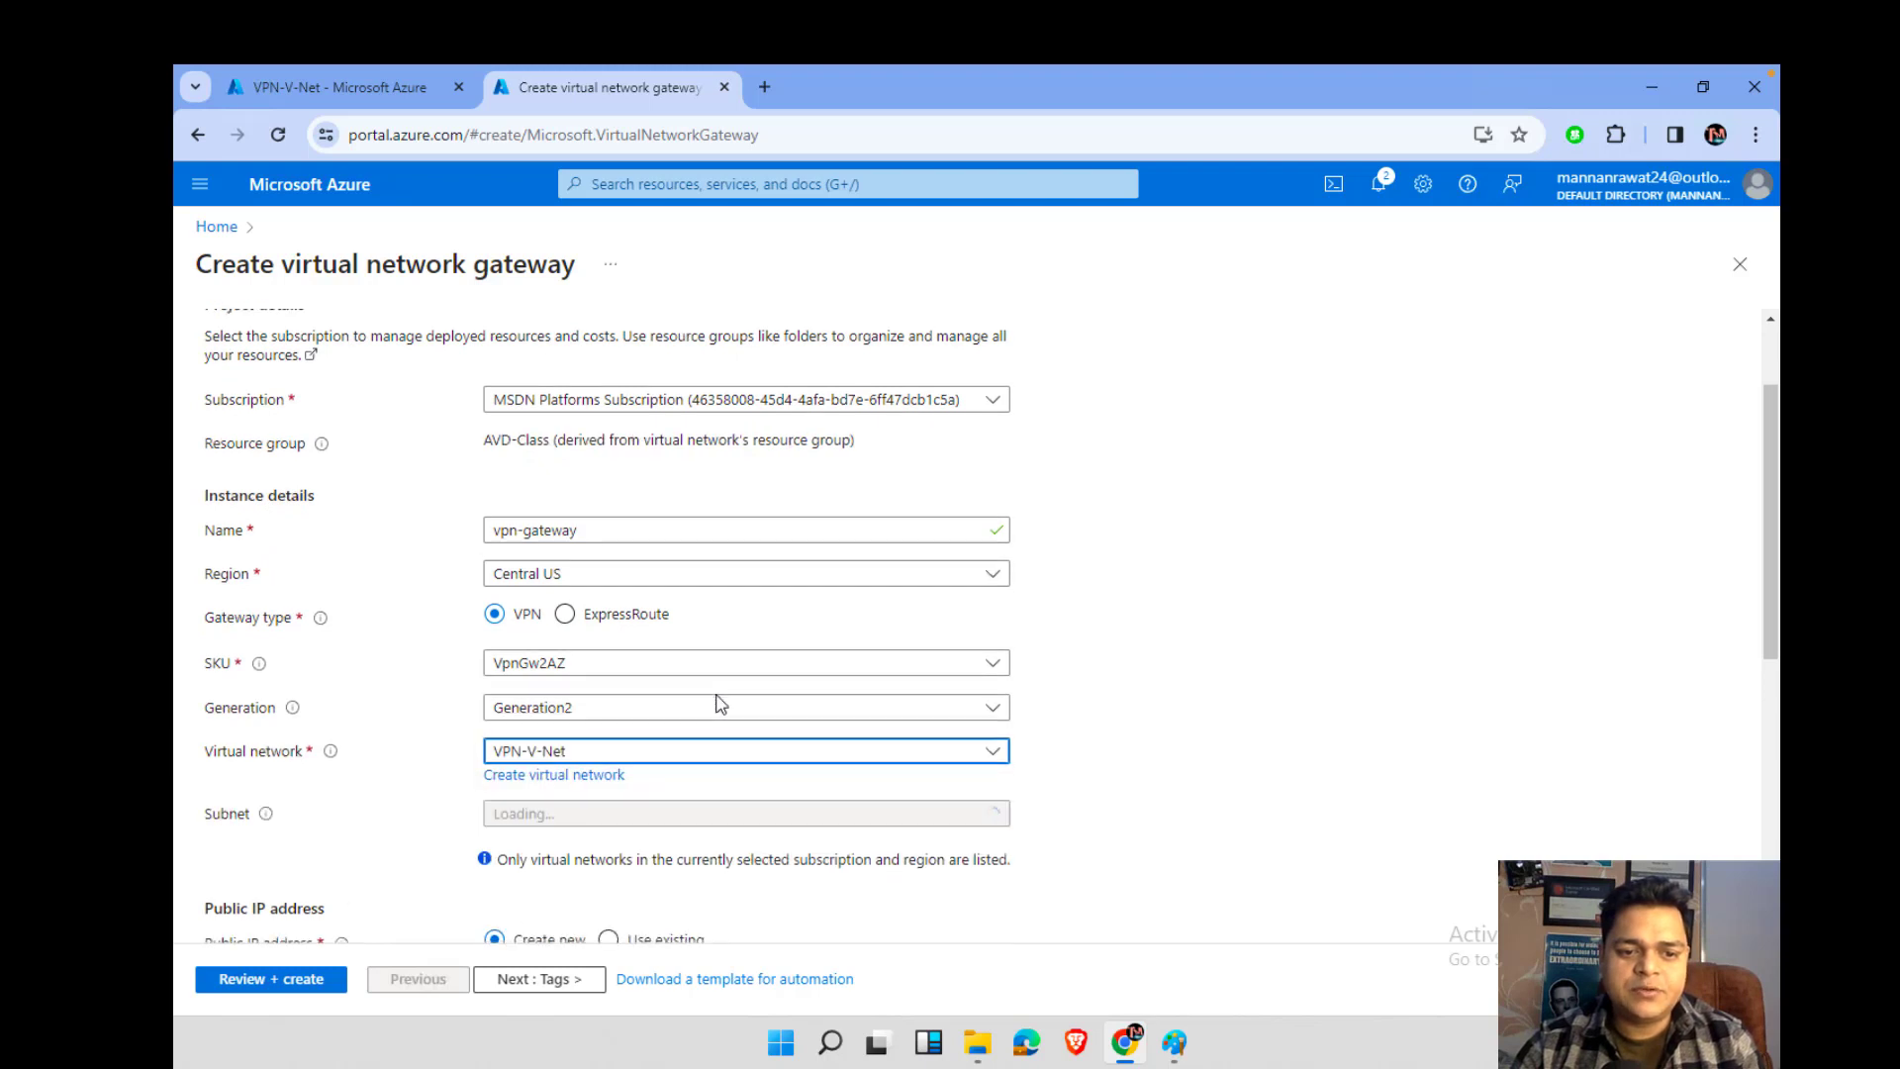
Step: Name the first public IP vpn-pub-ip and make it zone-redundant
{"action": "scroll", "coordinate": [712, 701], "scroll_direction": "down", "scroll_amount": 1}
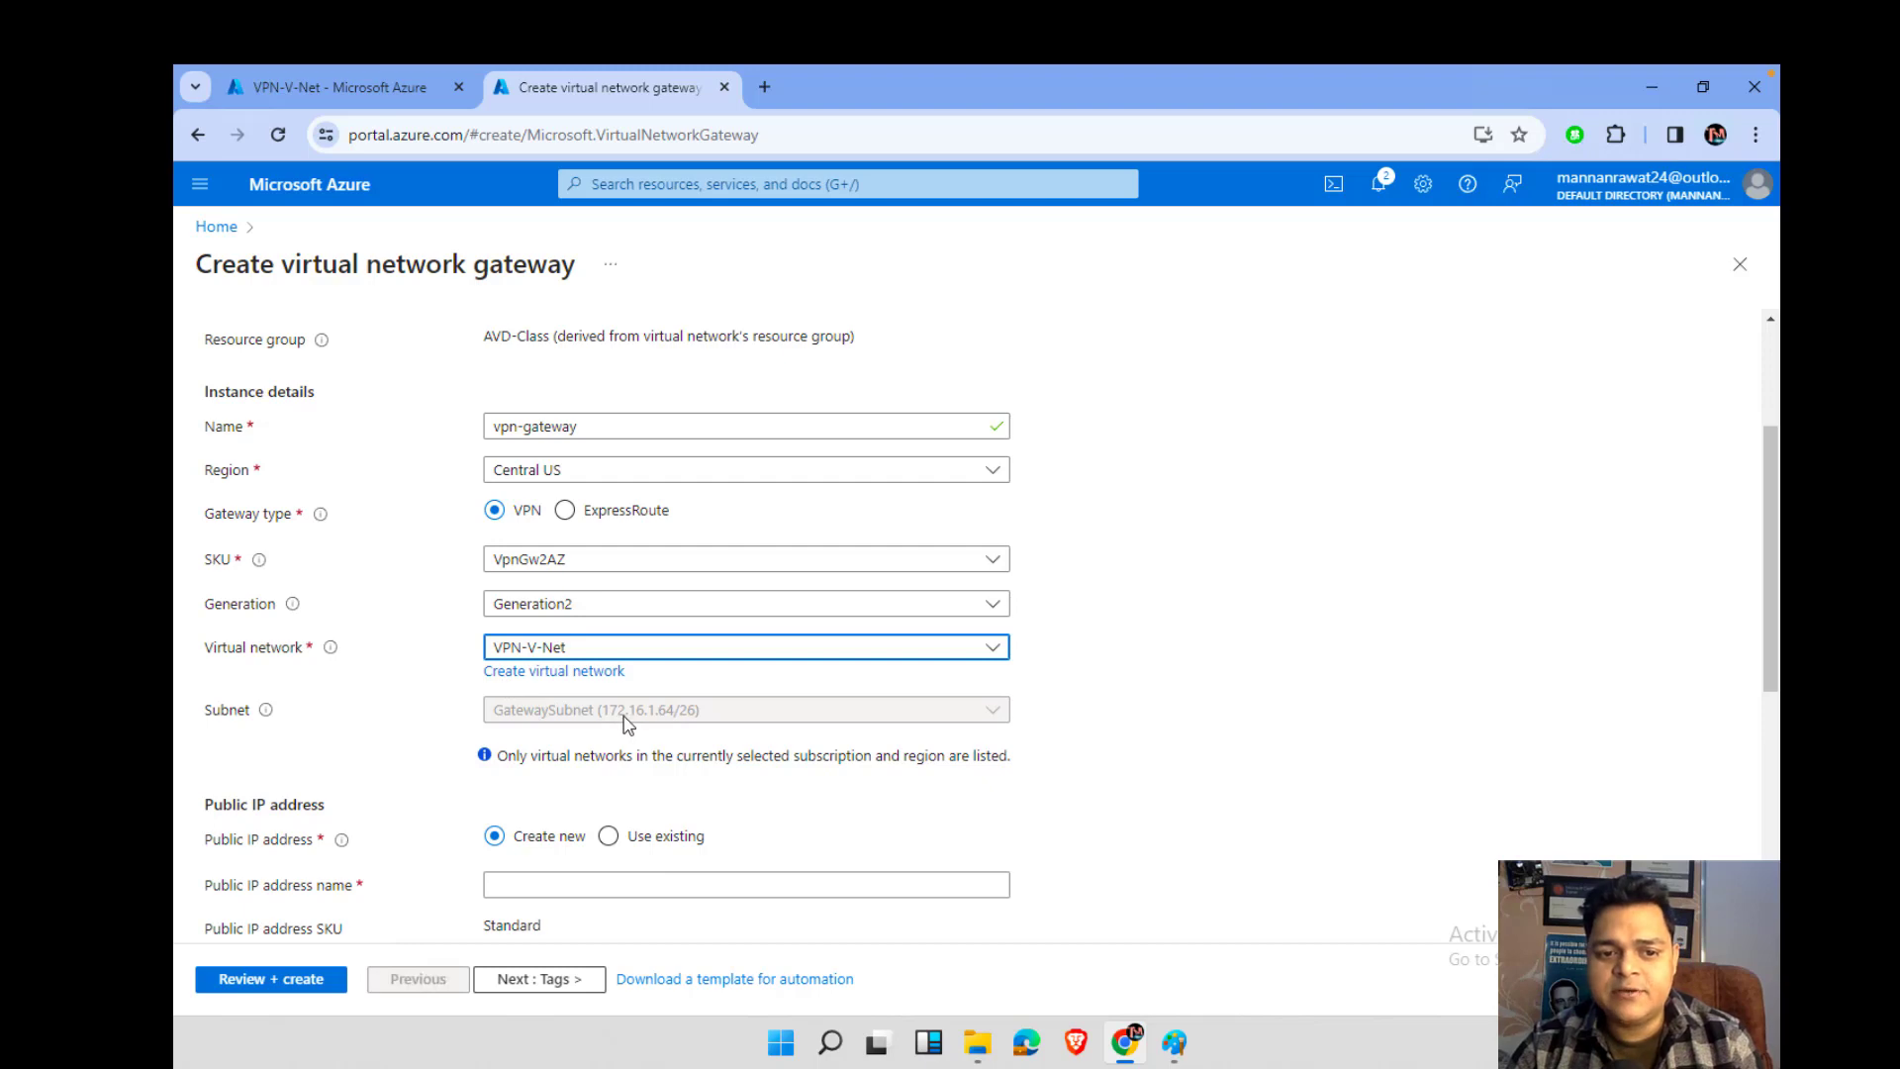
{"action": "scroll", "coordinate": [626, 726], "scroll_direction": "up", "scroll_amount": 2}
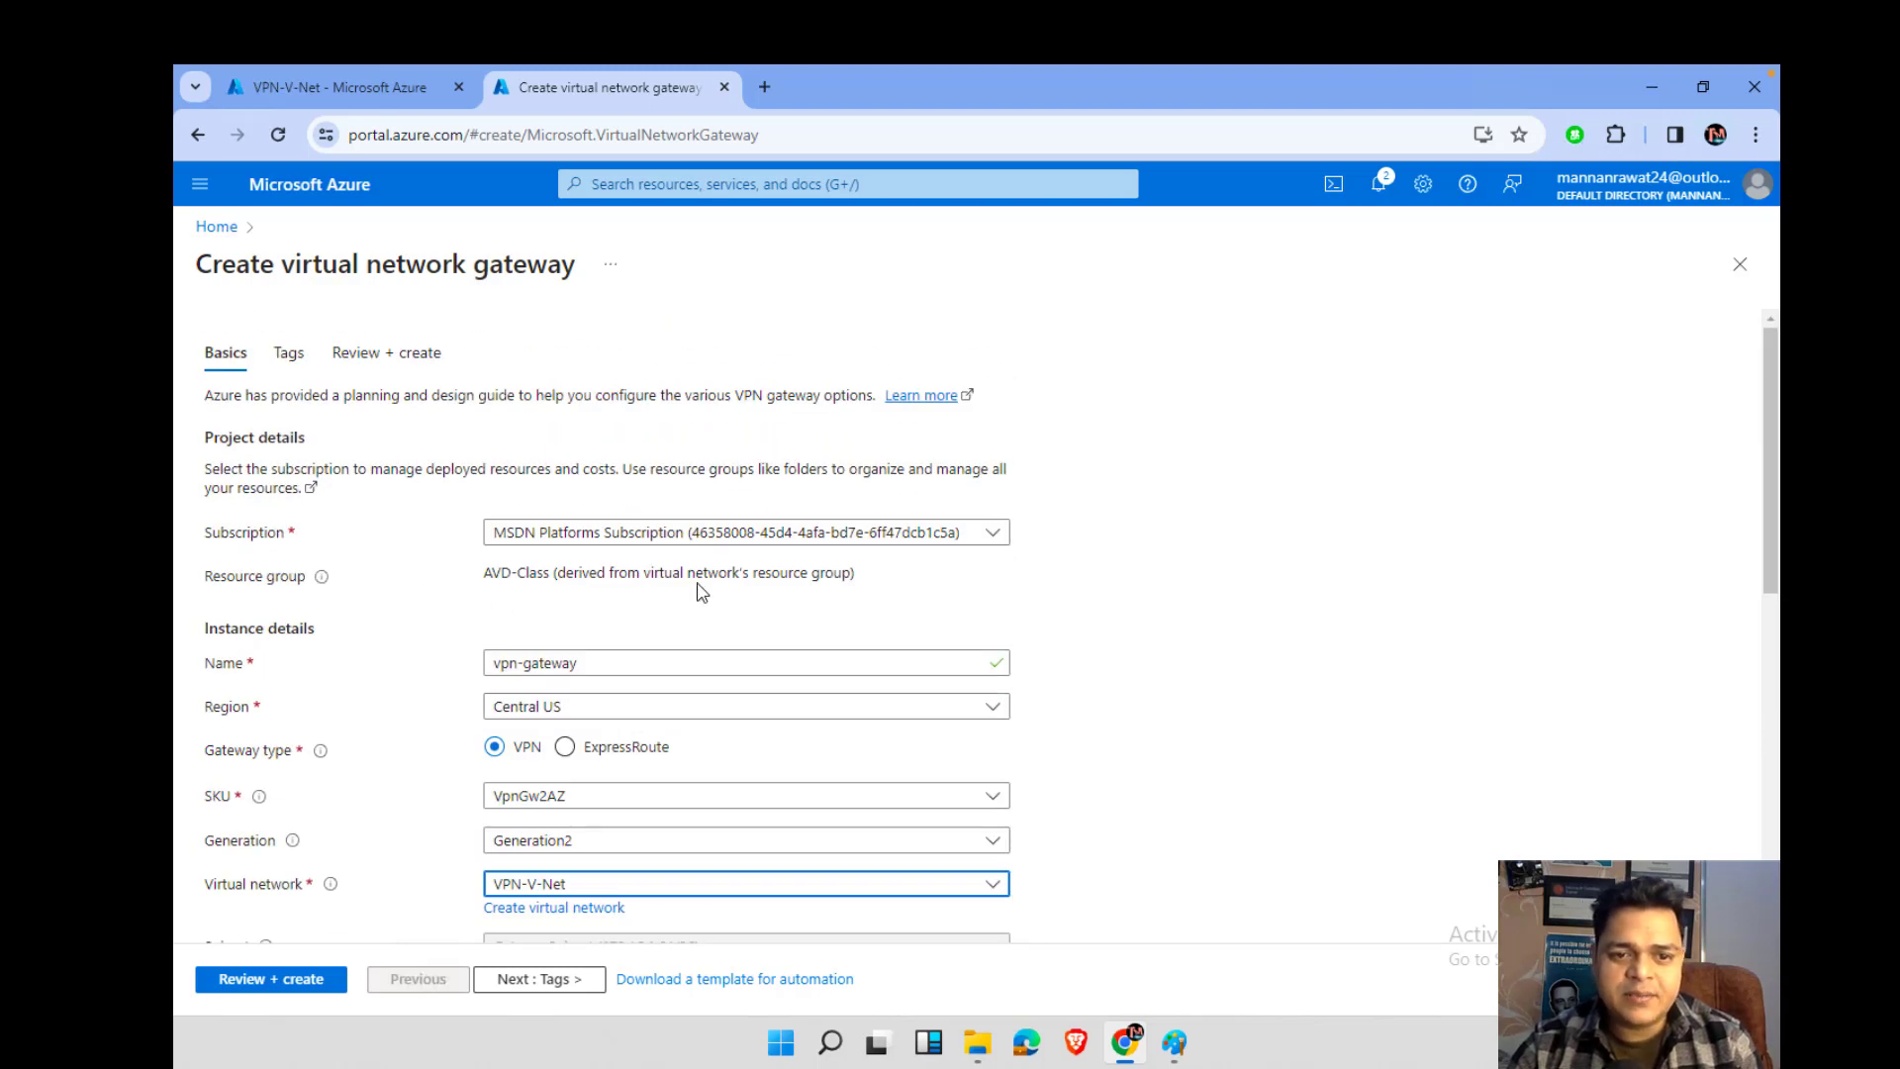
{"action": "scroll", "coordinate": [640, 605], "scroll_direction": "down", "scroll_amount": 3}
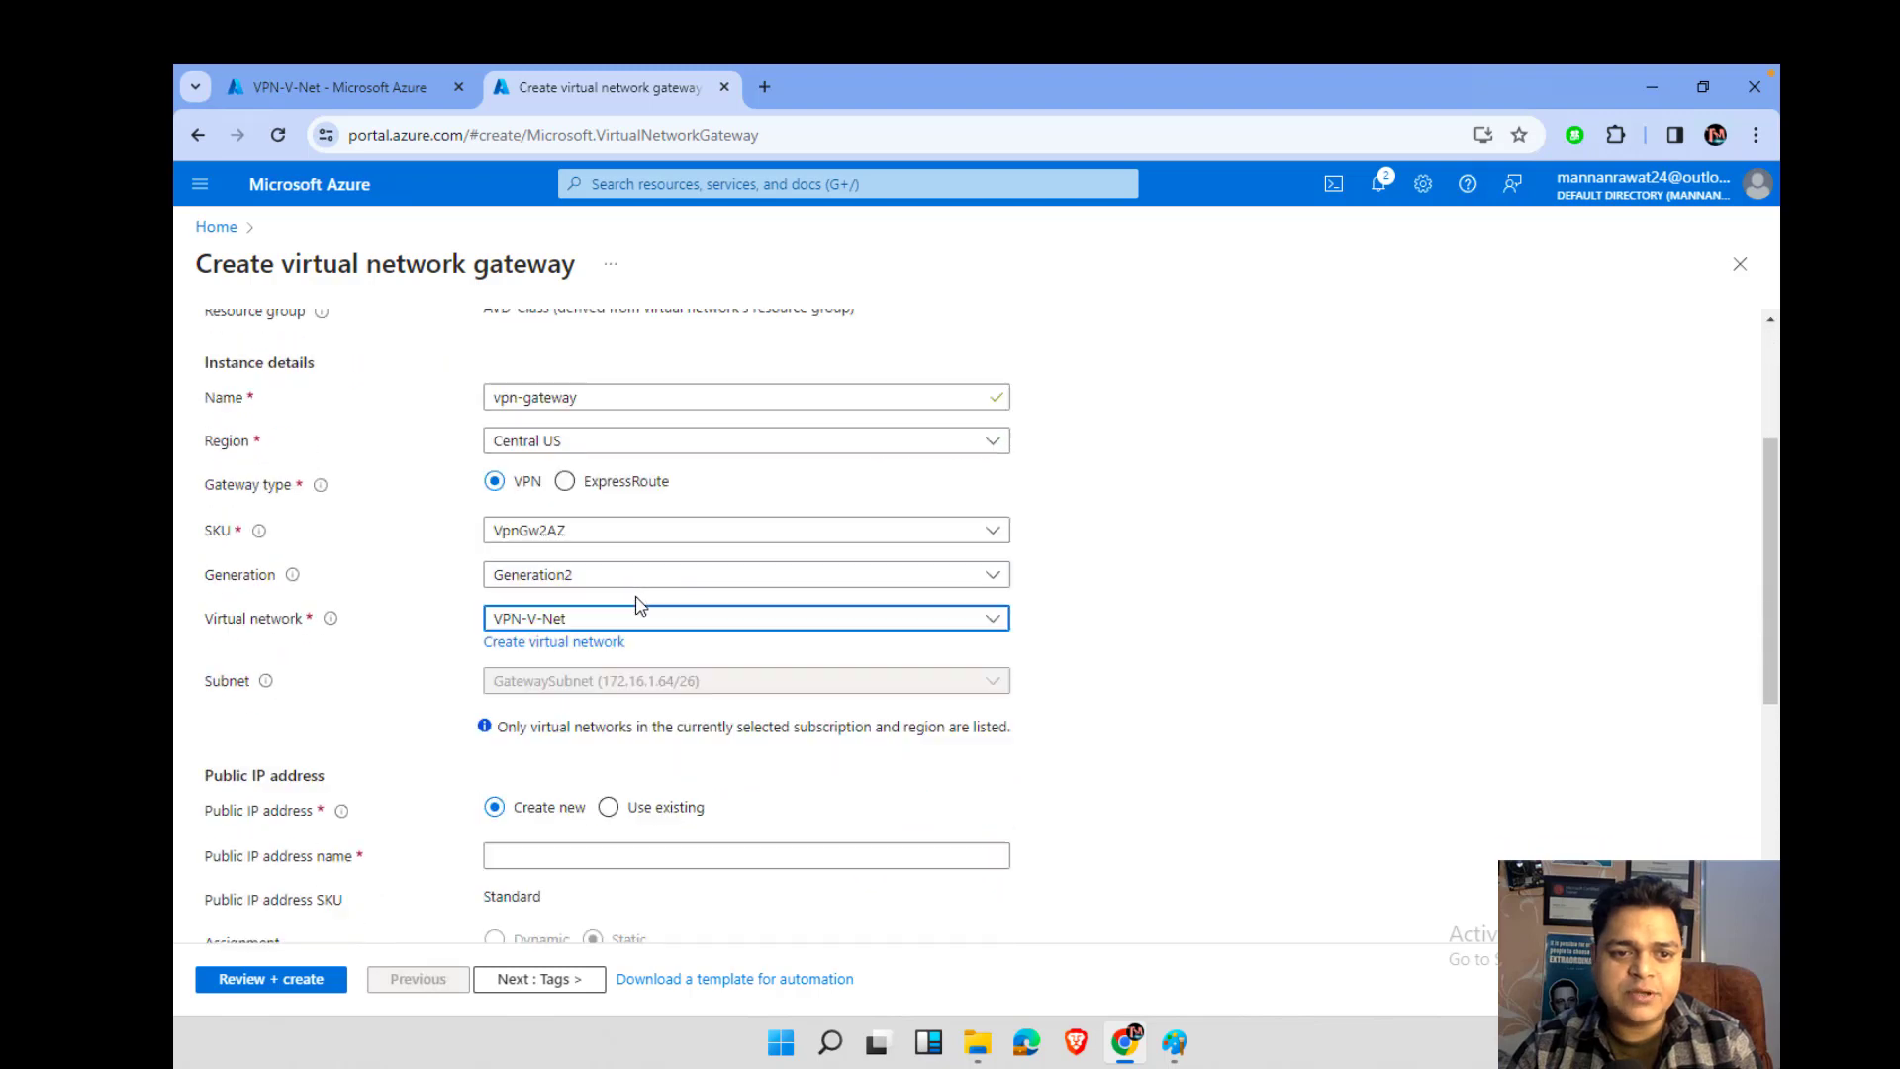
{"action": "scroll", "coordinate": [640, 605], "scroll_direction": "up", "scroll_amount": 3}
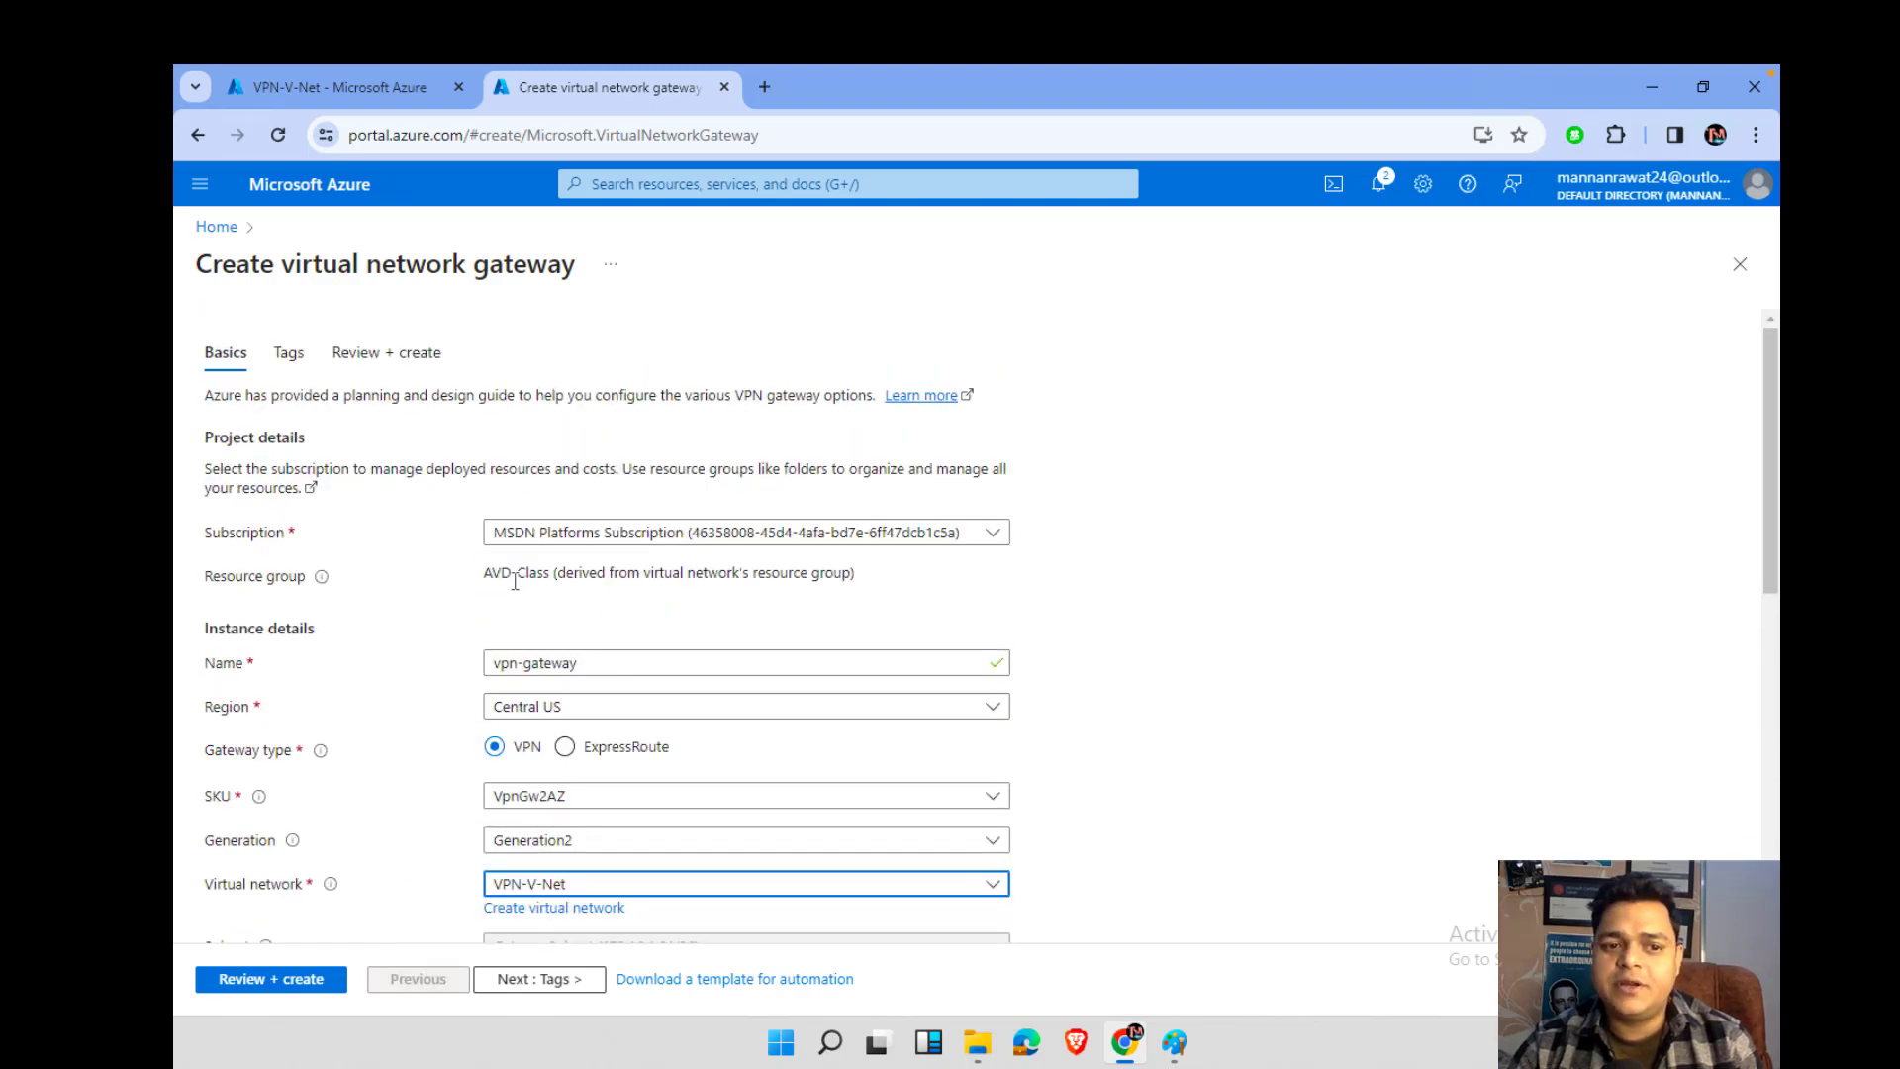
{"action": "scroll", "coordinate": [557, 594], "scroll_direction": "down", "scroll_amount": 3}
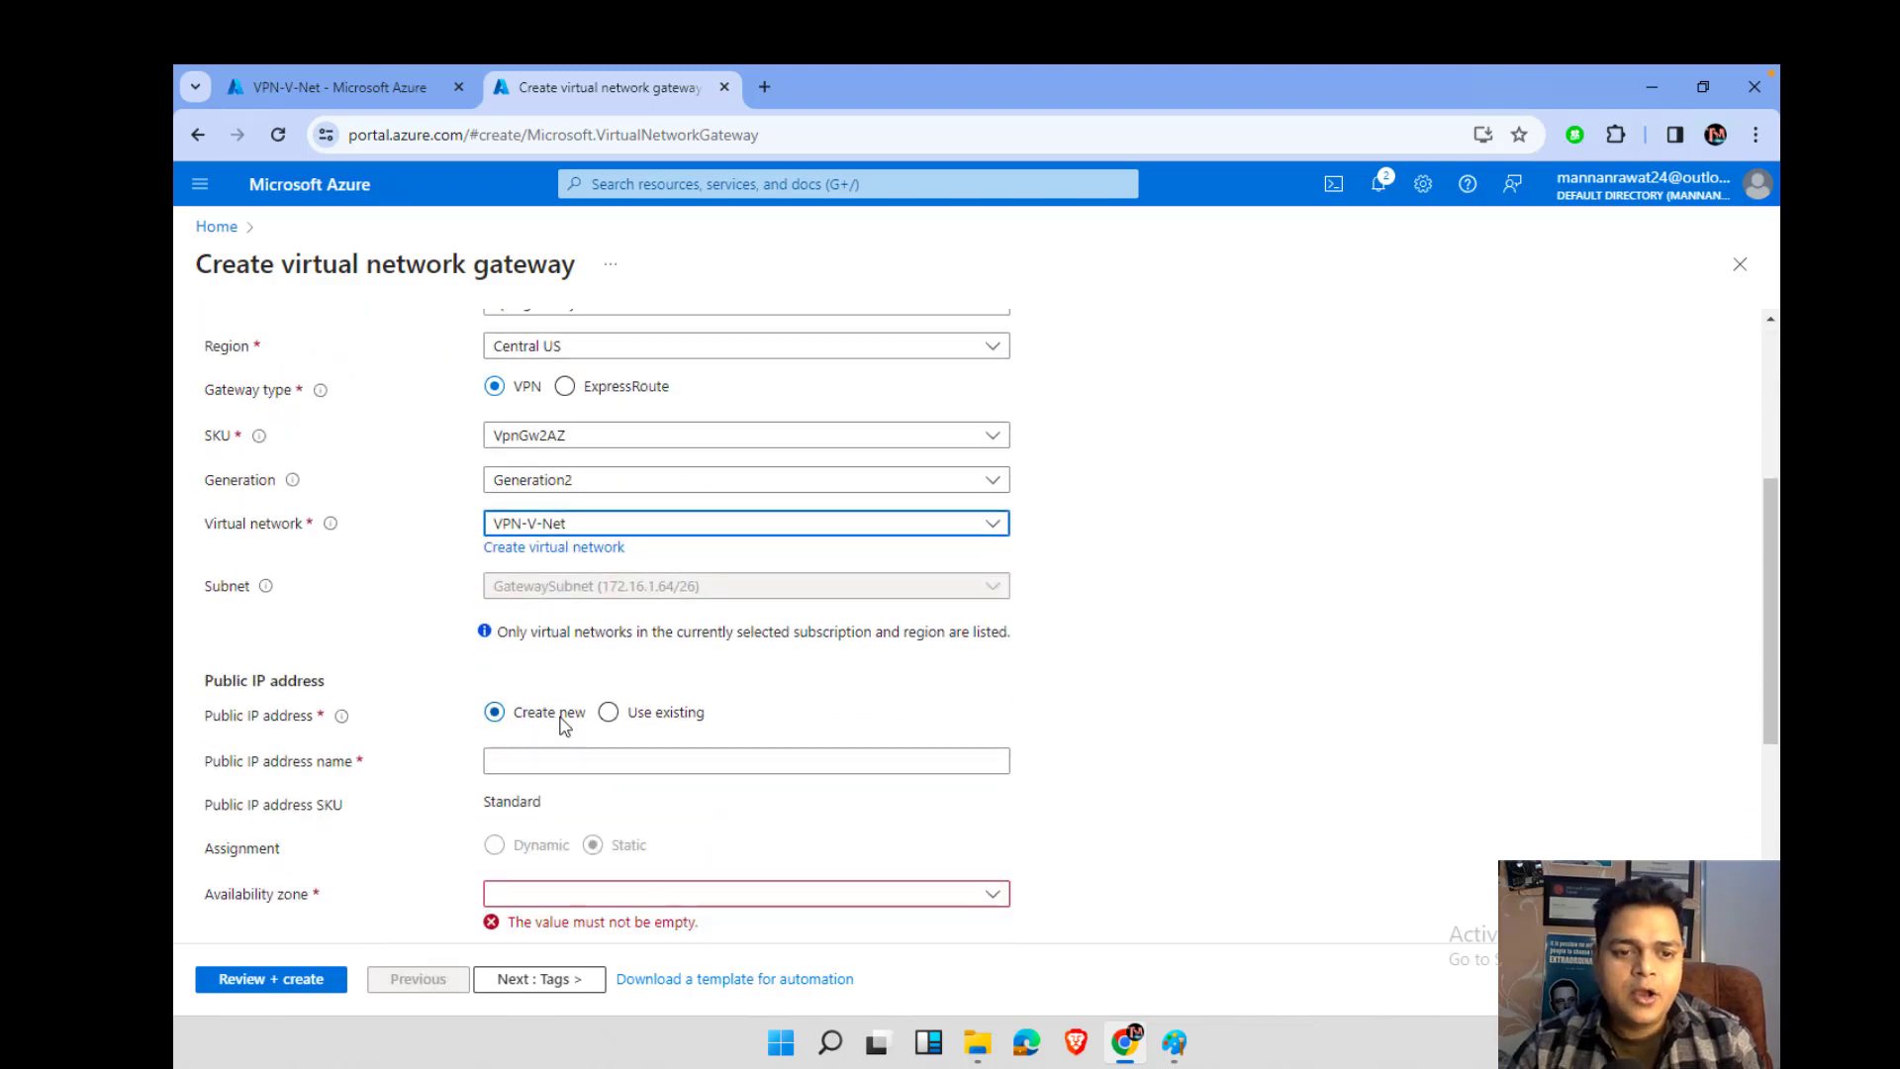
{"action": "left_click", "coordinate": [555, 762]}
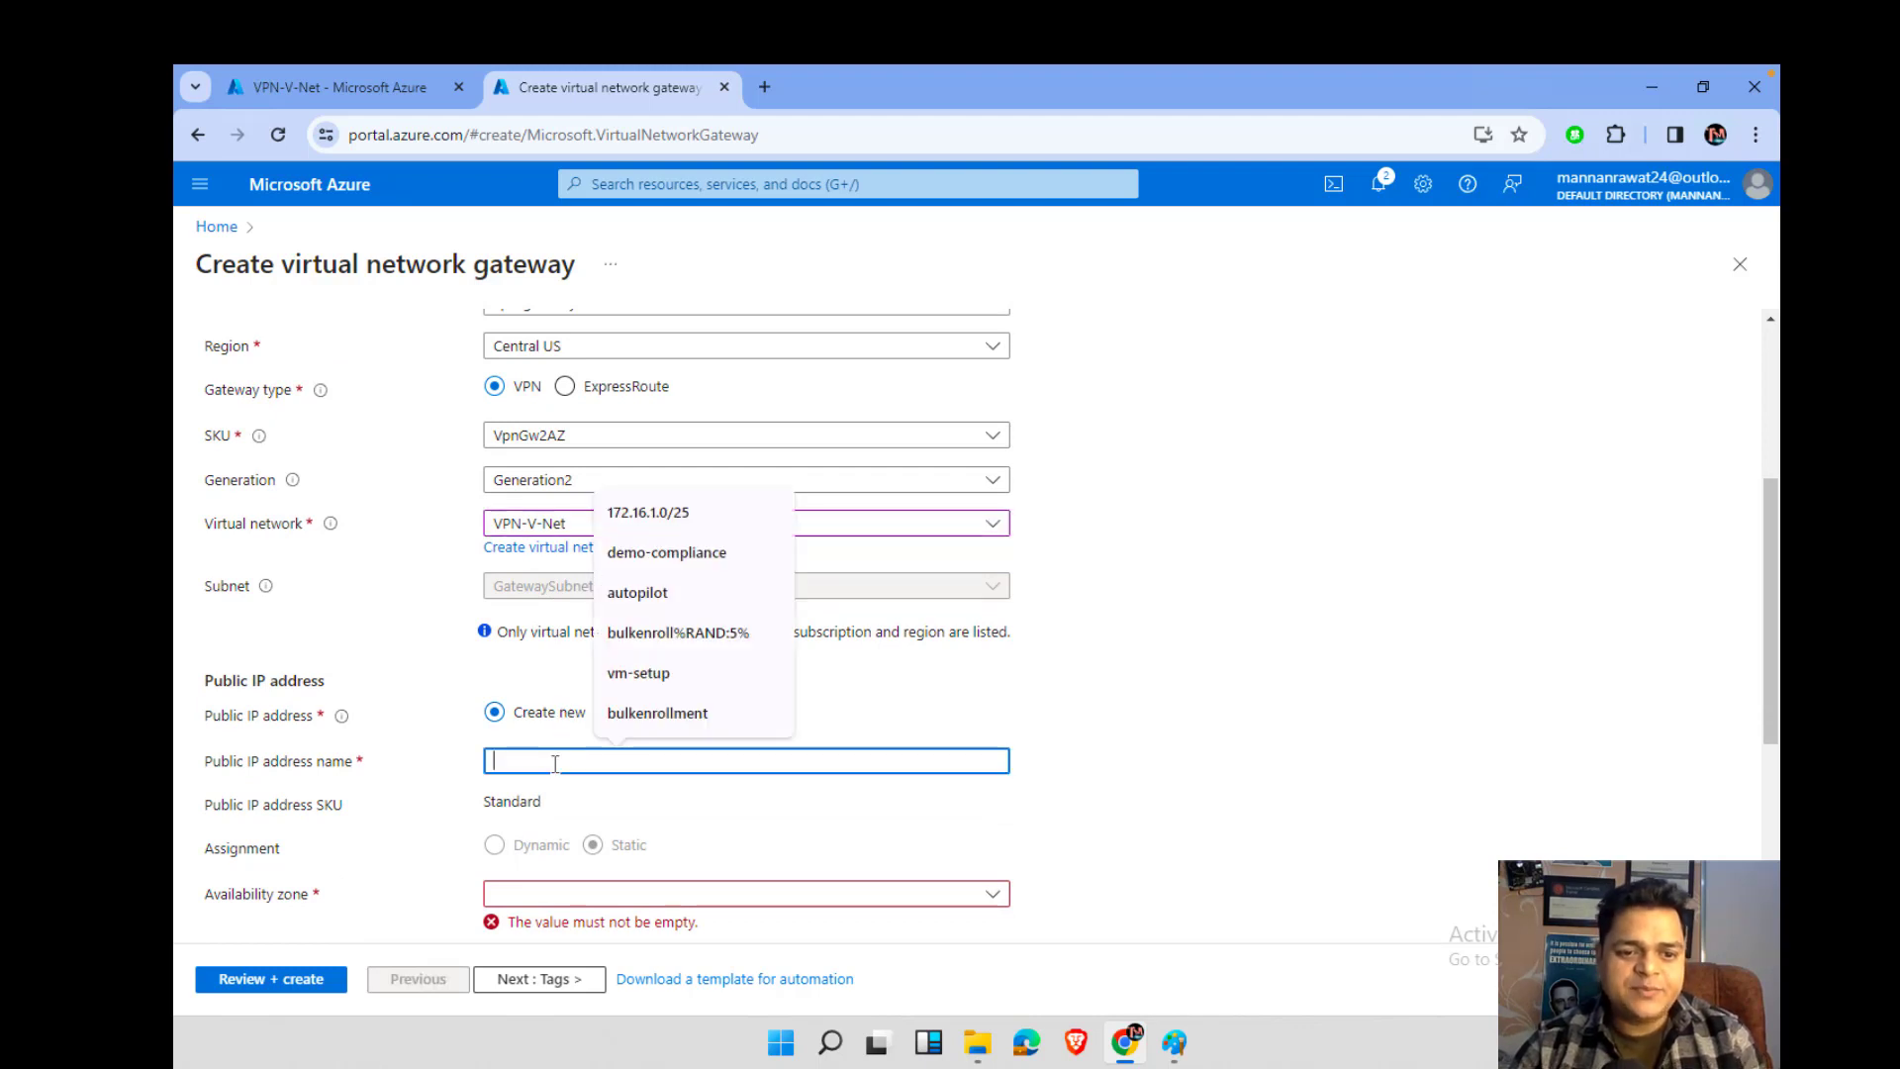
{"action": "type", "text": "vpn"}
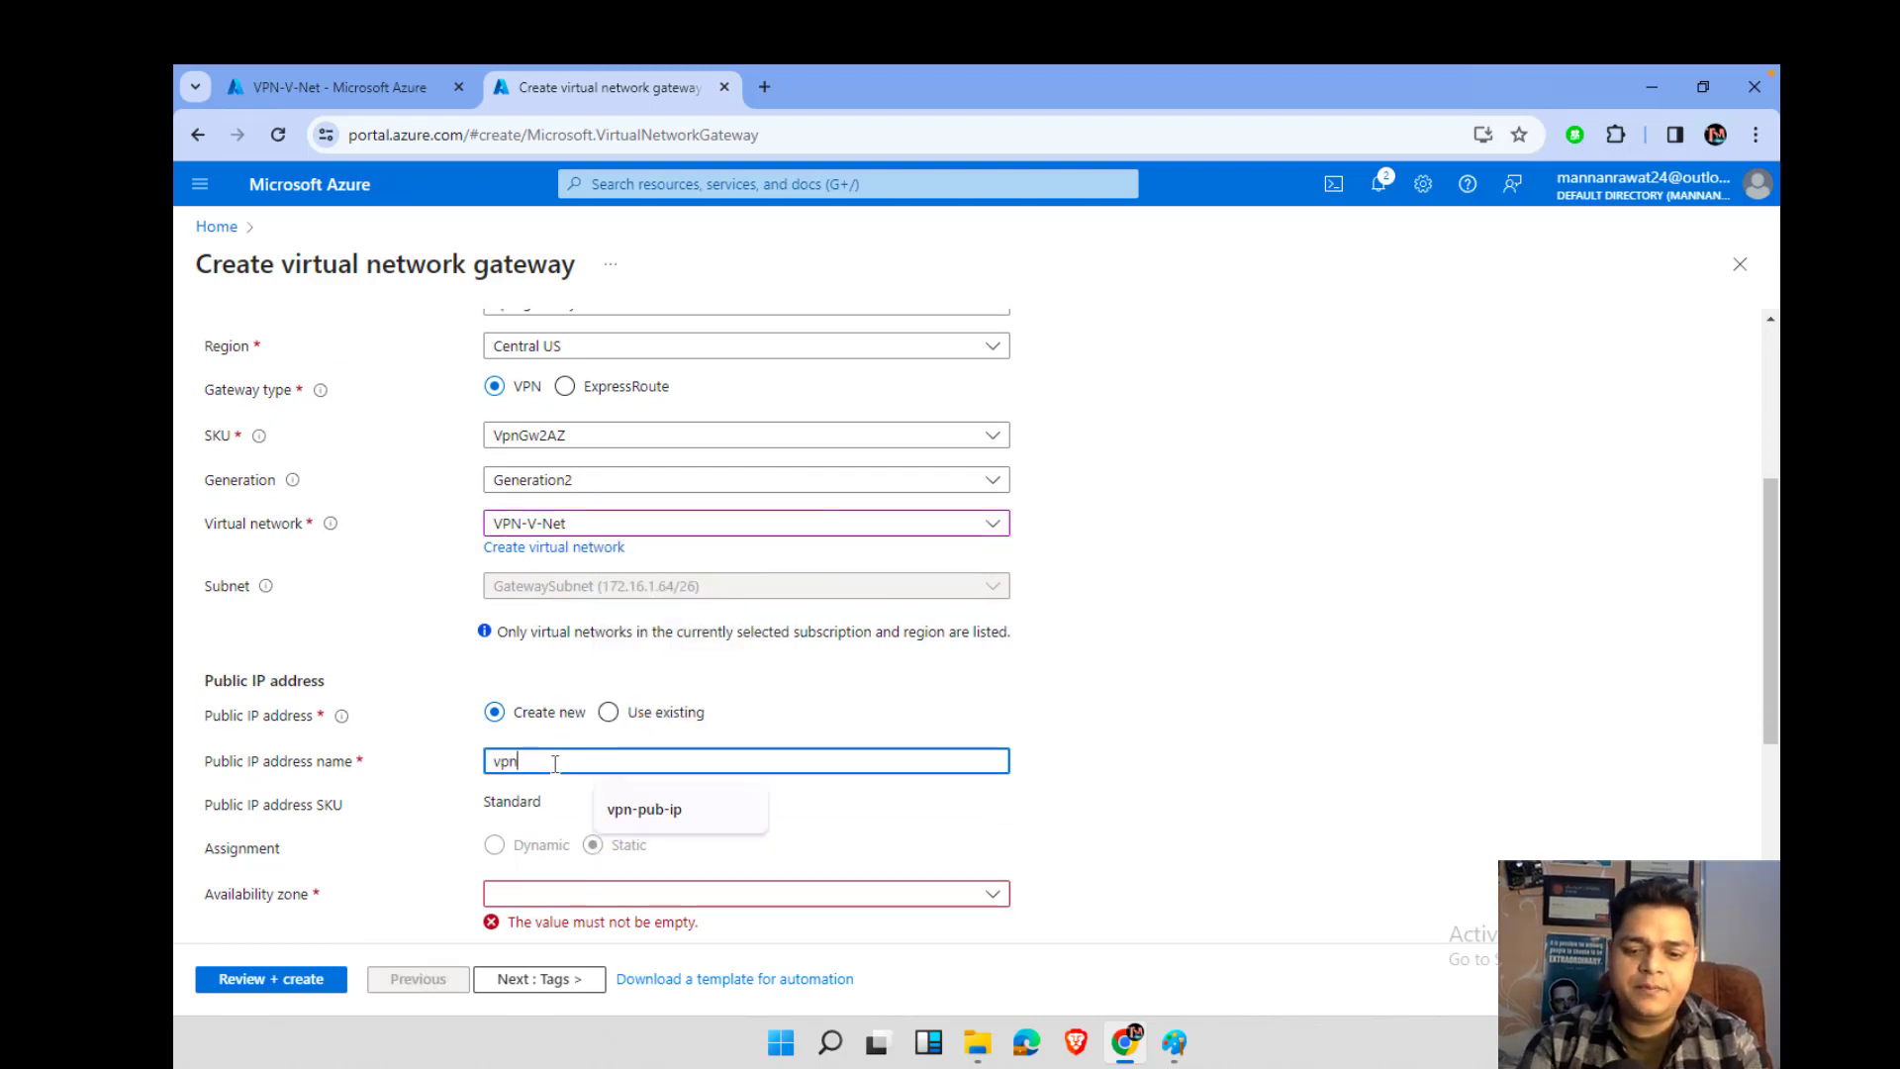
{"action": "type", "text": "-pub-ip"}
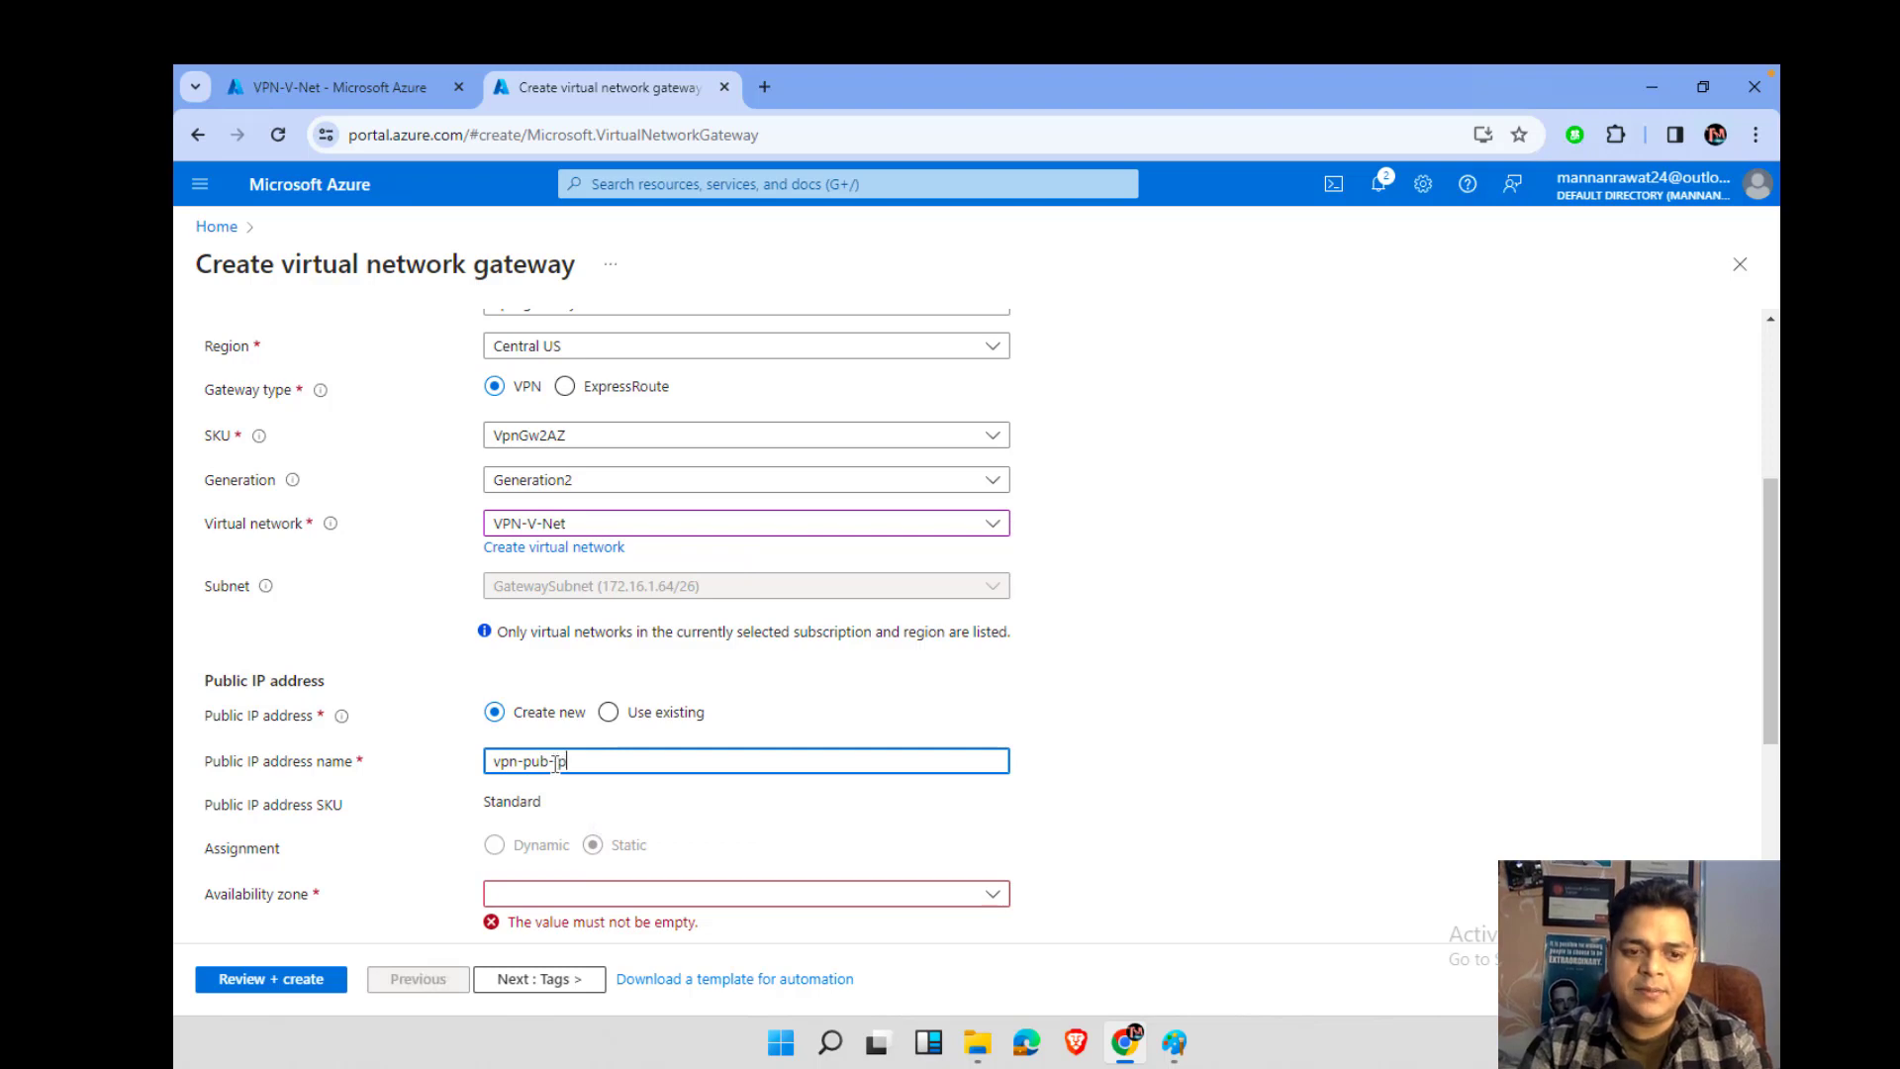
{"action": "scroll", "coordinate": [747, 868], "scroll_direction": "down", "scroll_amount": 1}
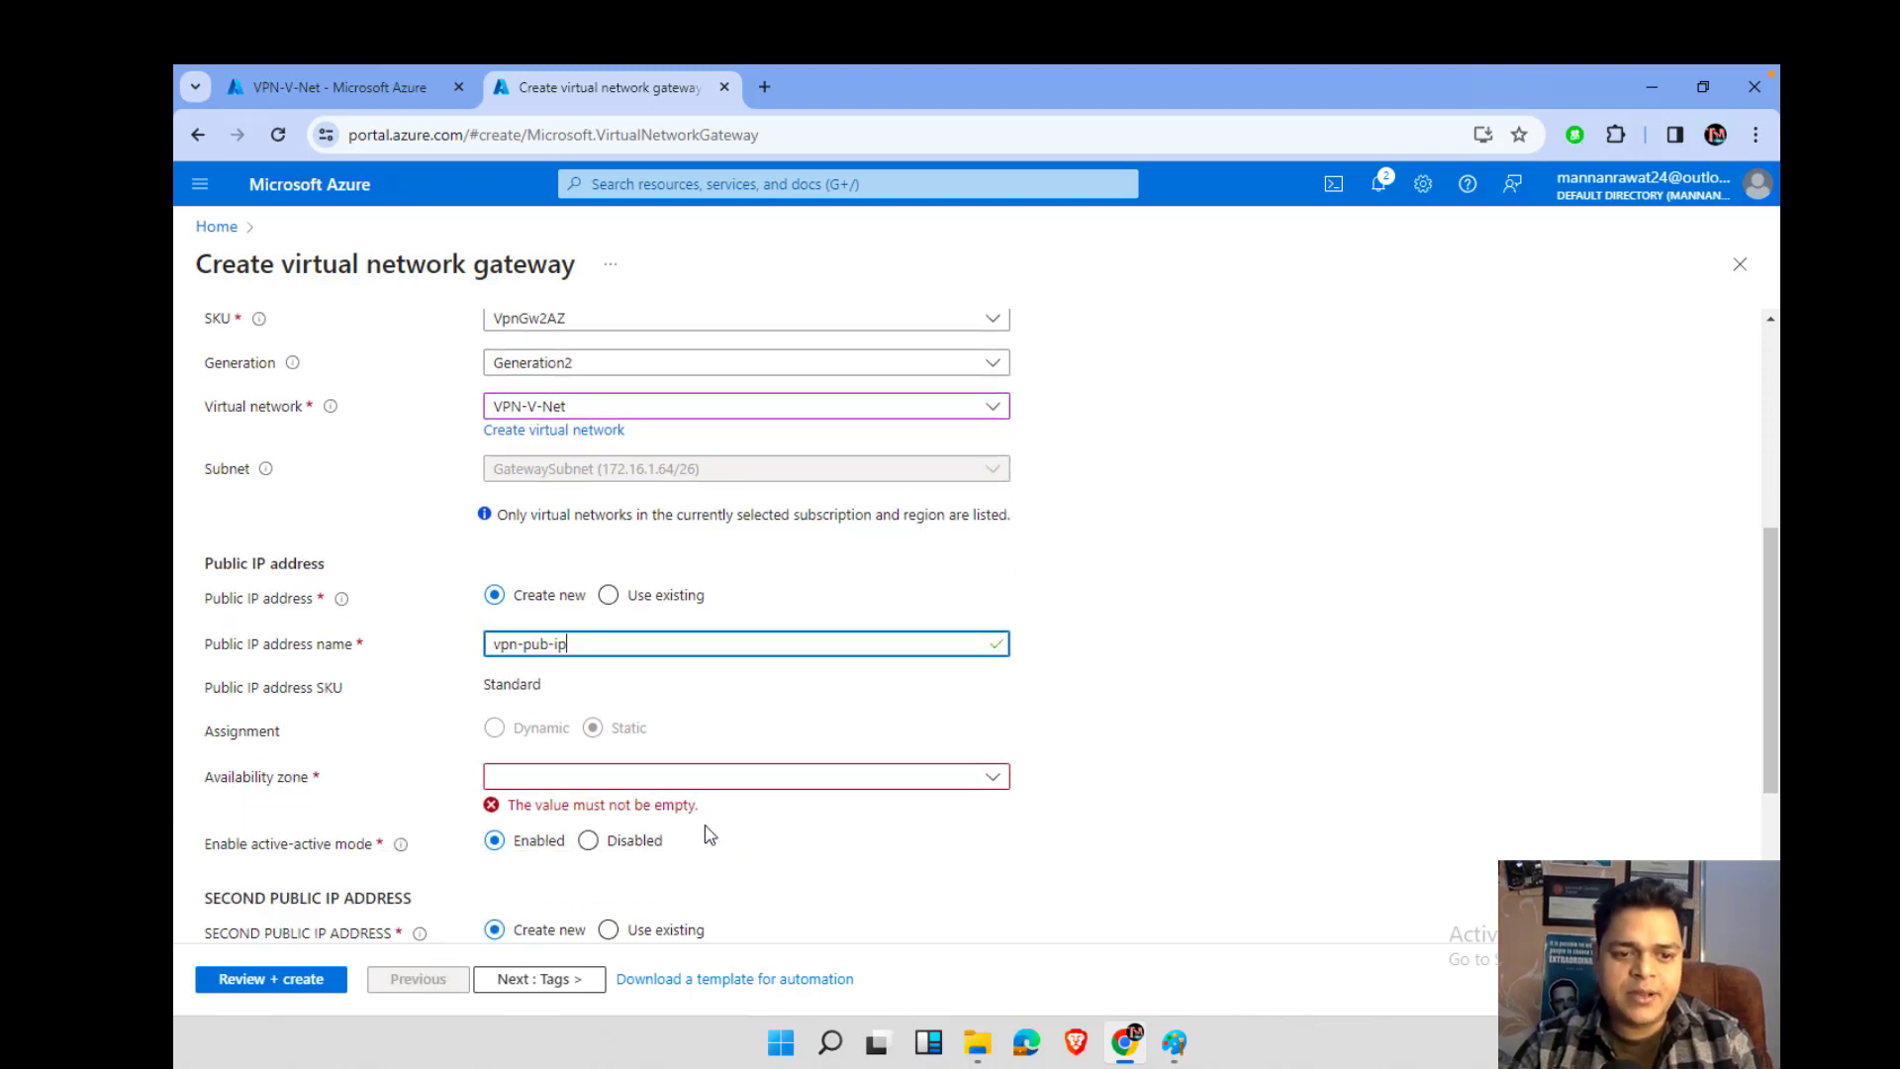
{"action": "left_click", "coordinate": [665, 780]}
{"action": "left_click", "coordinate": [543, 809]}
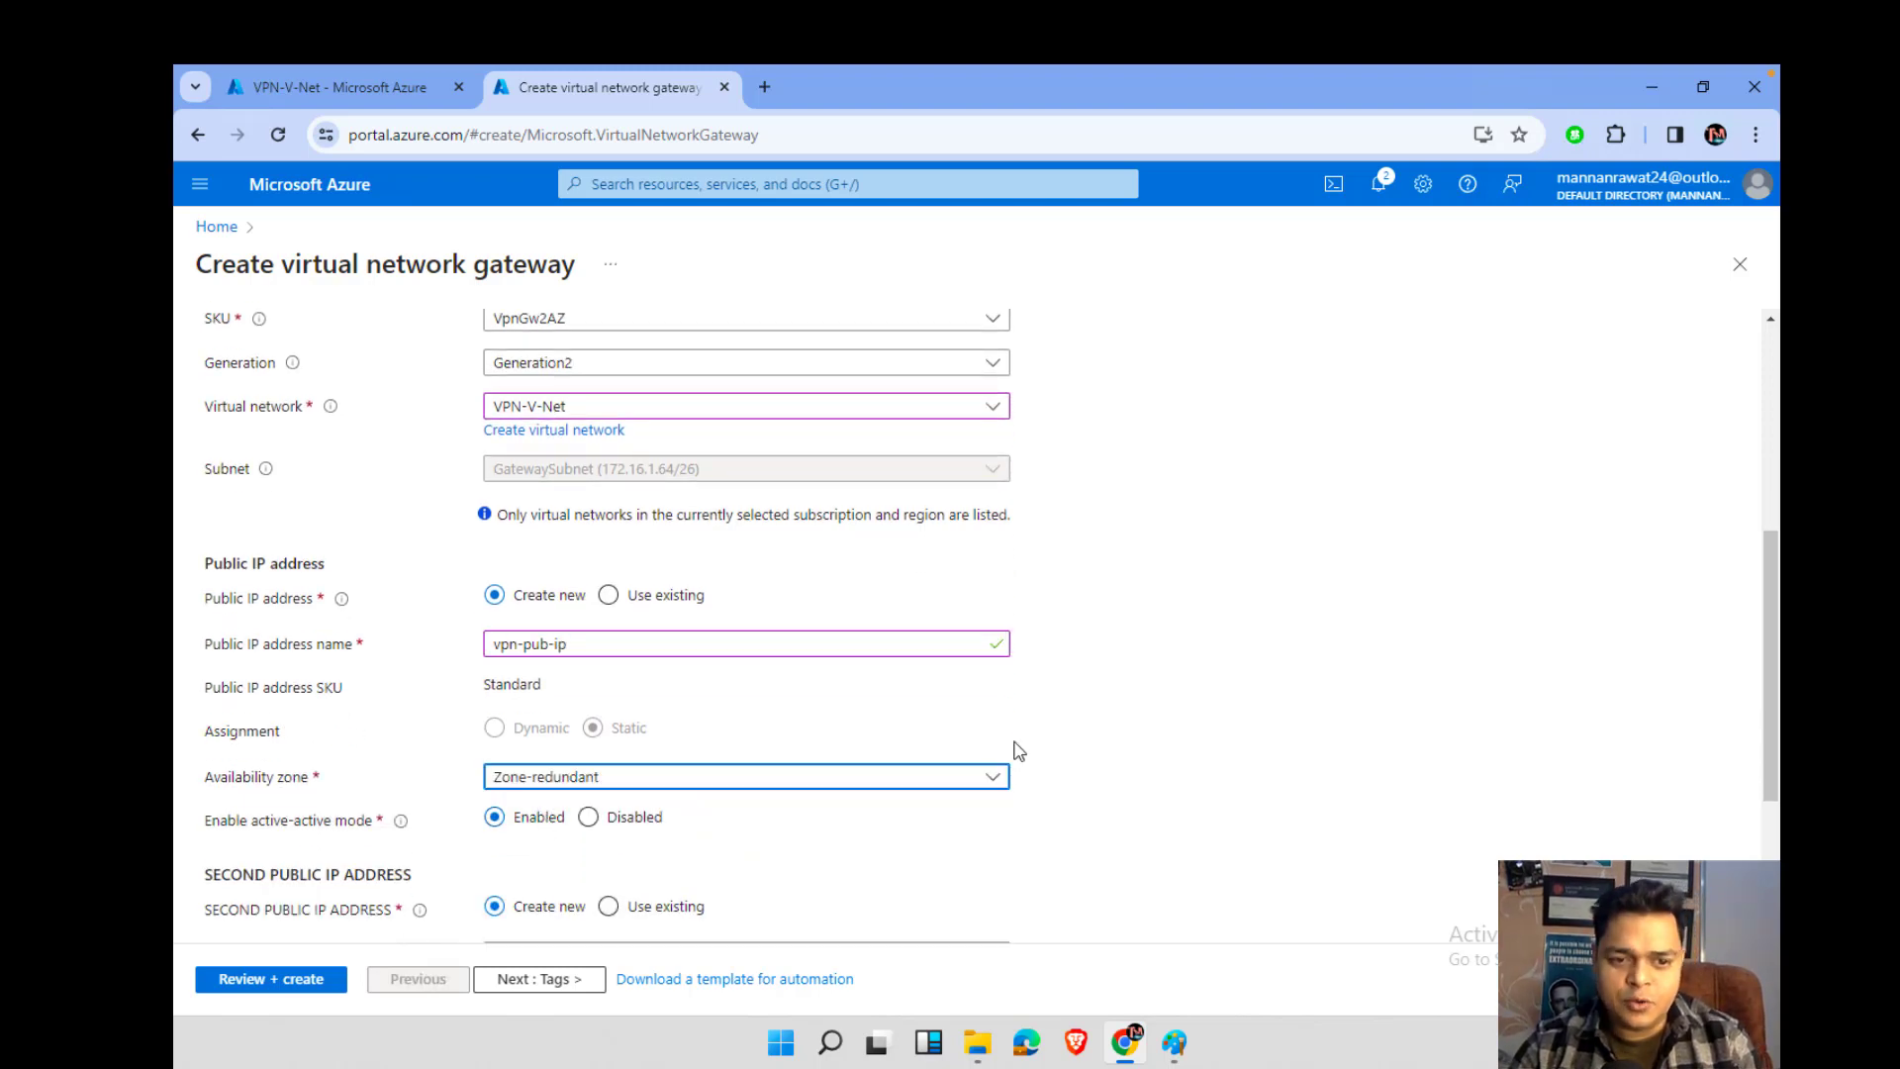
Step: Name the second public IP vpn-ip, make it zone-redundant, and continue to Tags
{"action": "scroll", "coordinate": [1013, 750], "scroll_direction": "down", "scroll_amount": 2}
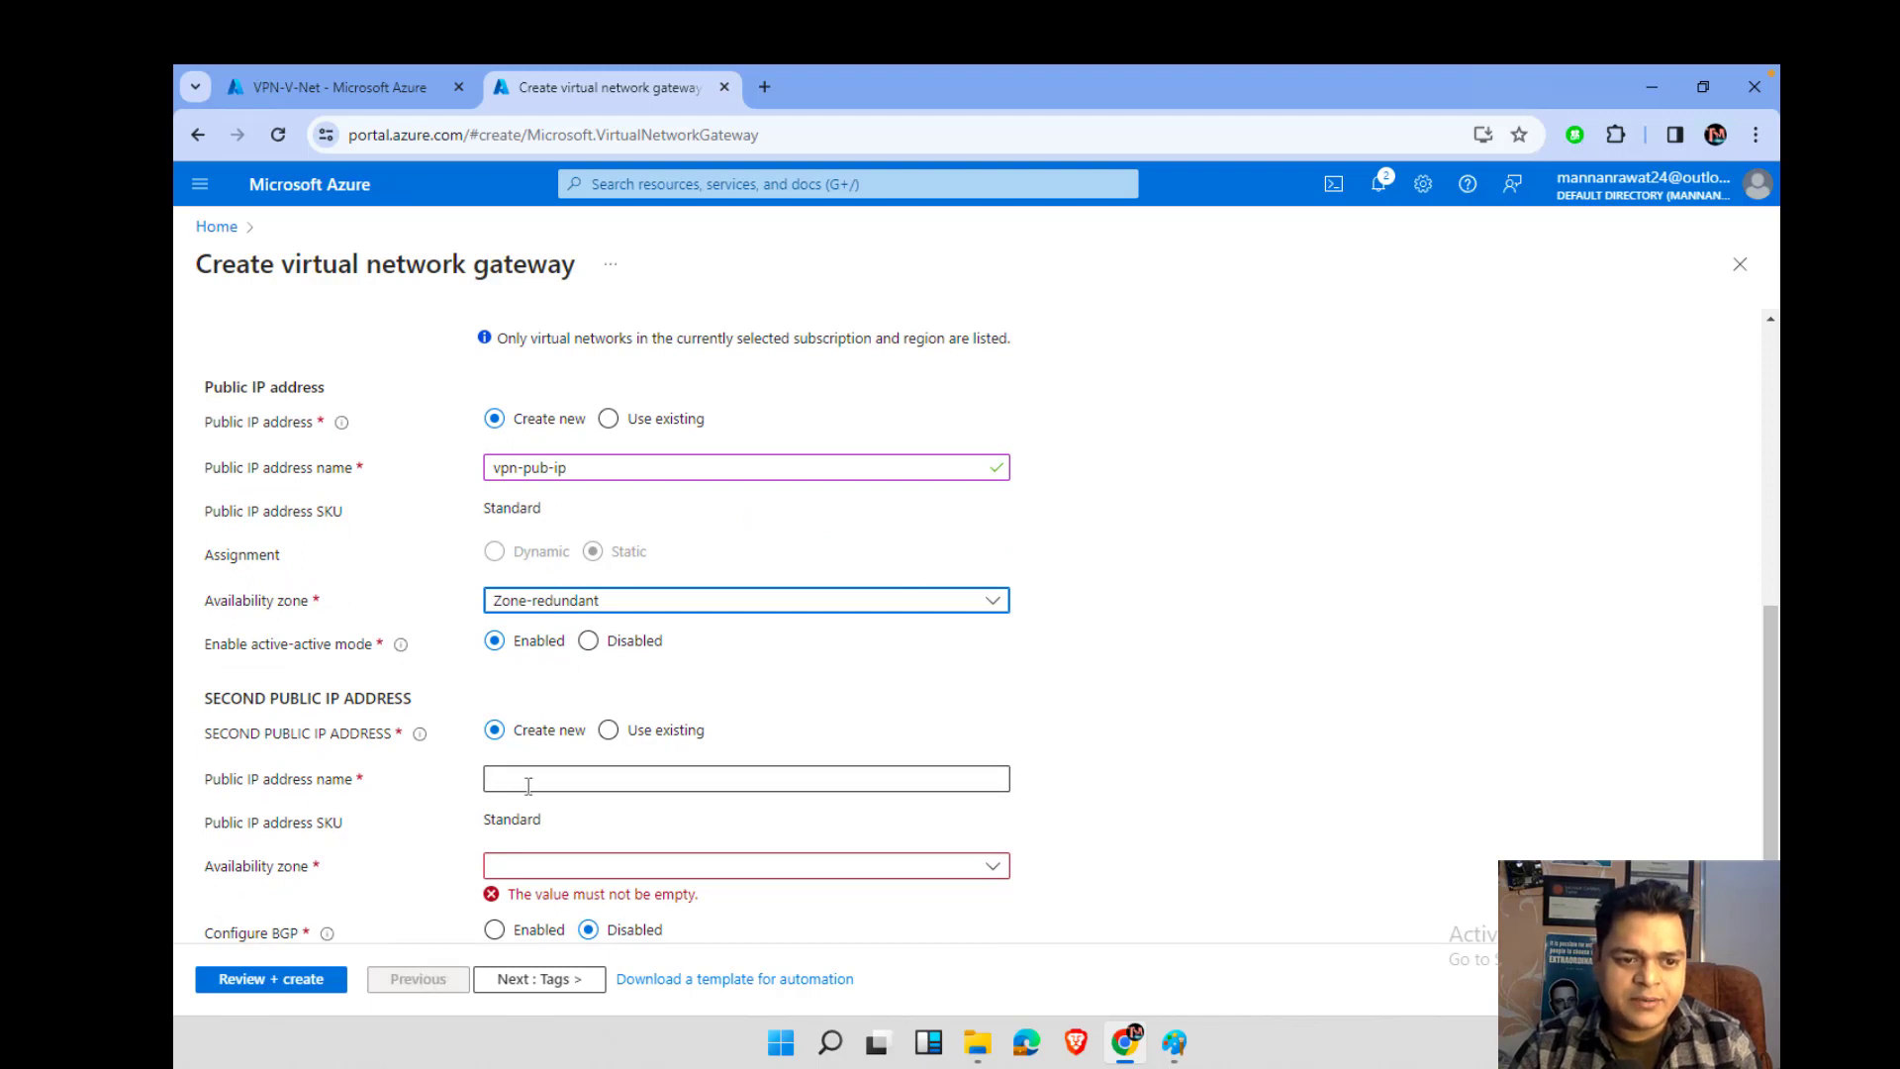
{"action": "left_click", "coordinate": [562, 777]}
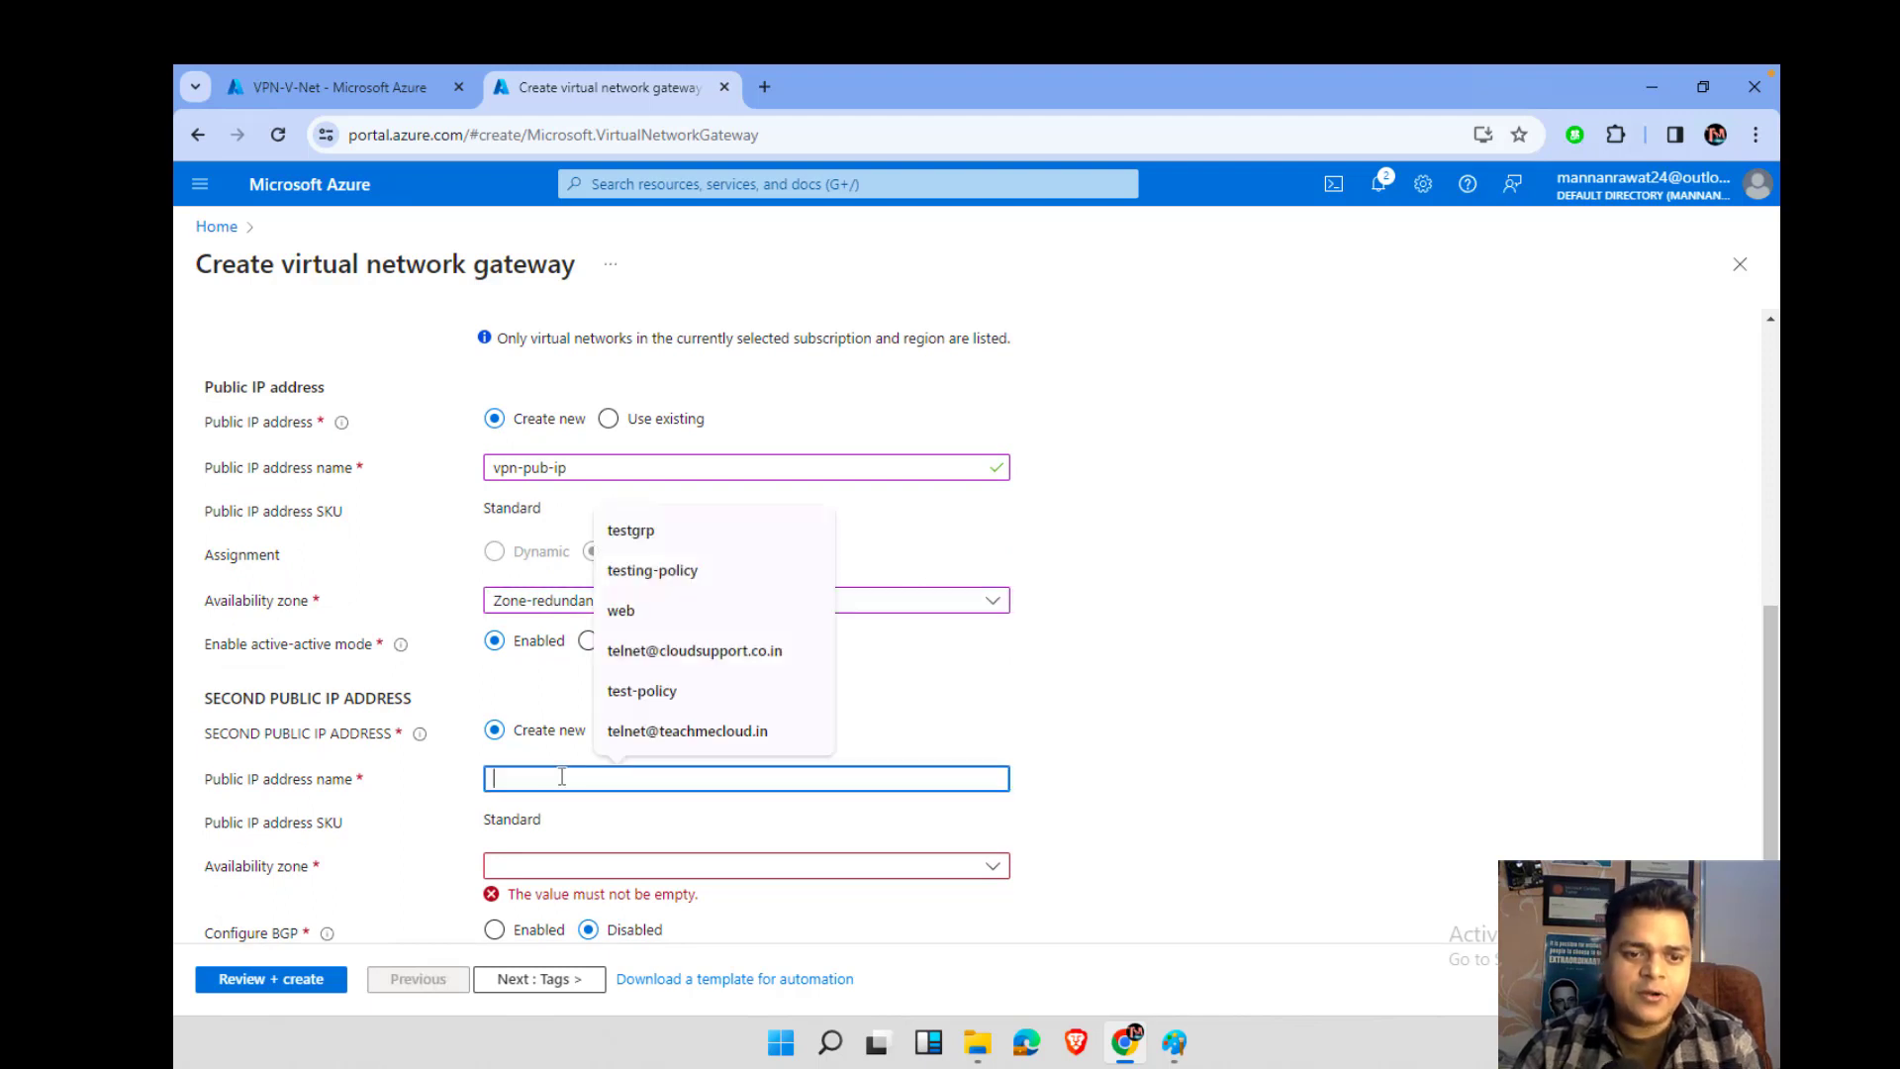
{"action": "type", "text": "vpn-"}
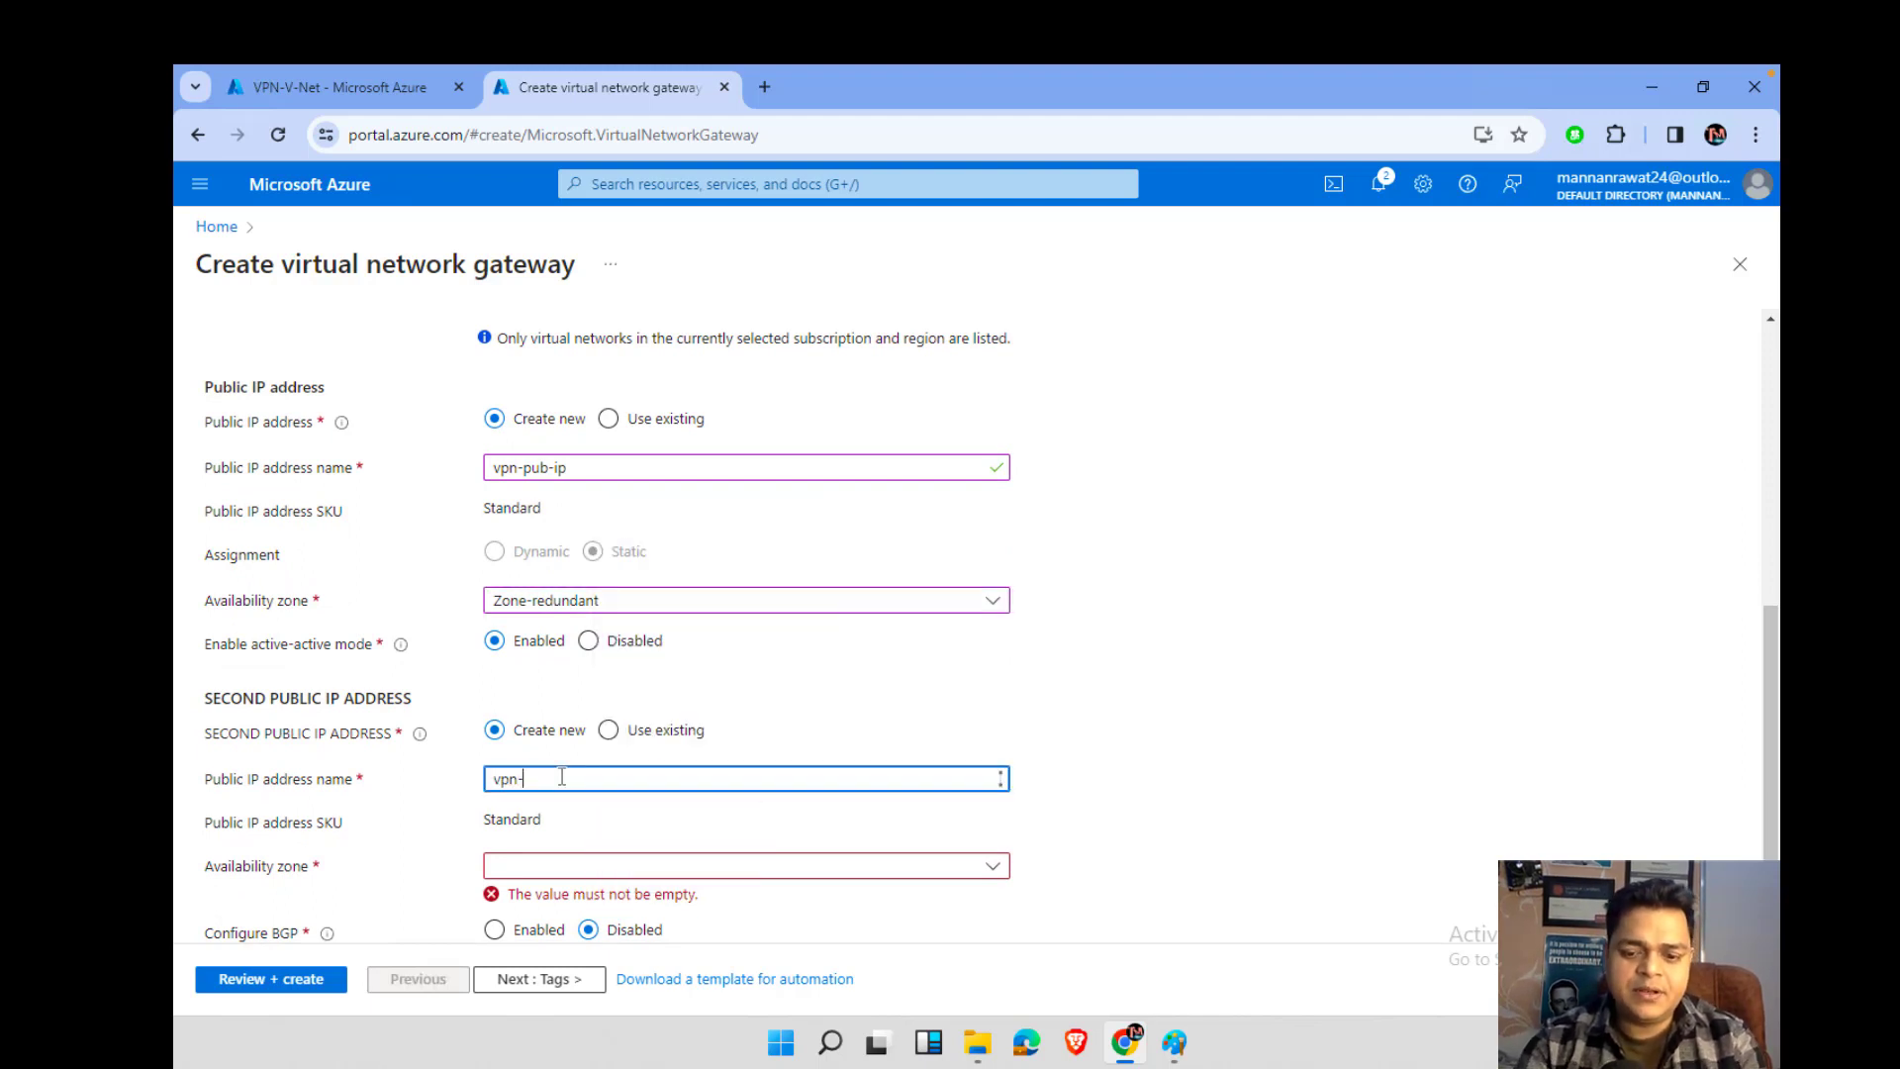
{"action": "type", "text": "p"}
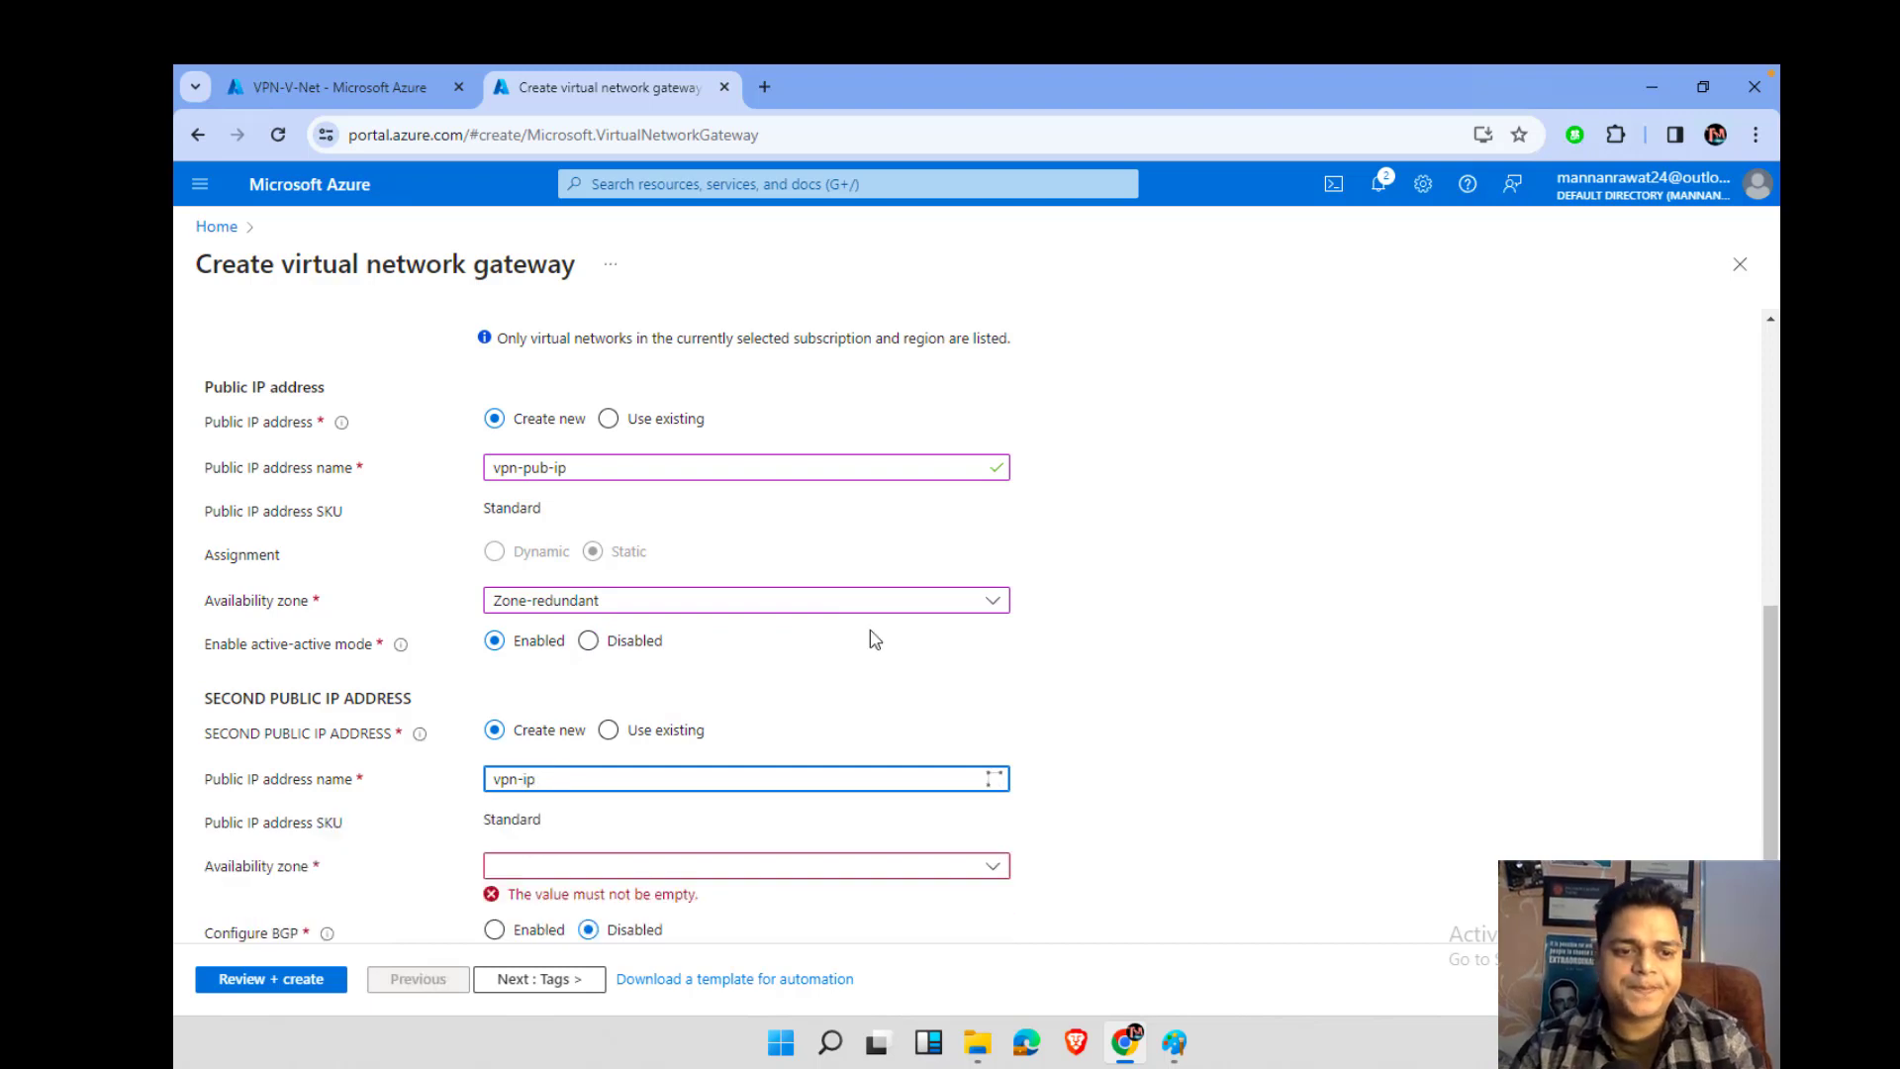
{"action": "scroll", "coordinate": [594, 762], "scroll_direction": "down", "scroll_amount": 1}
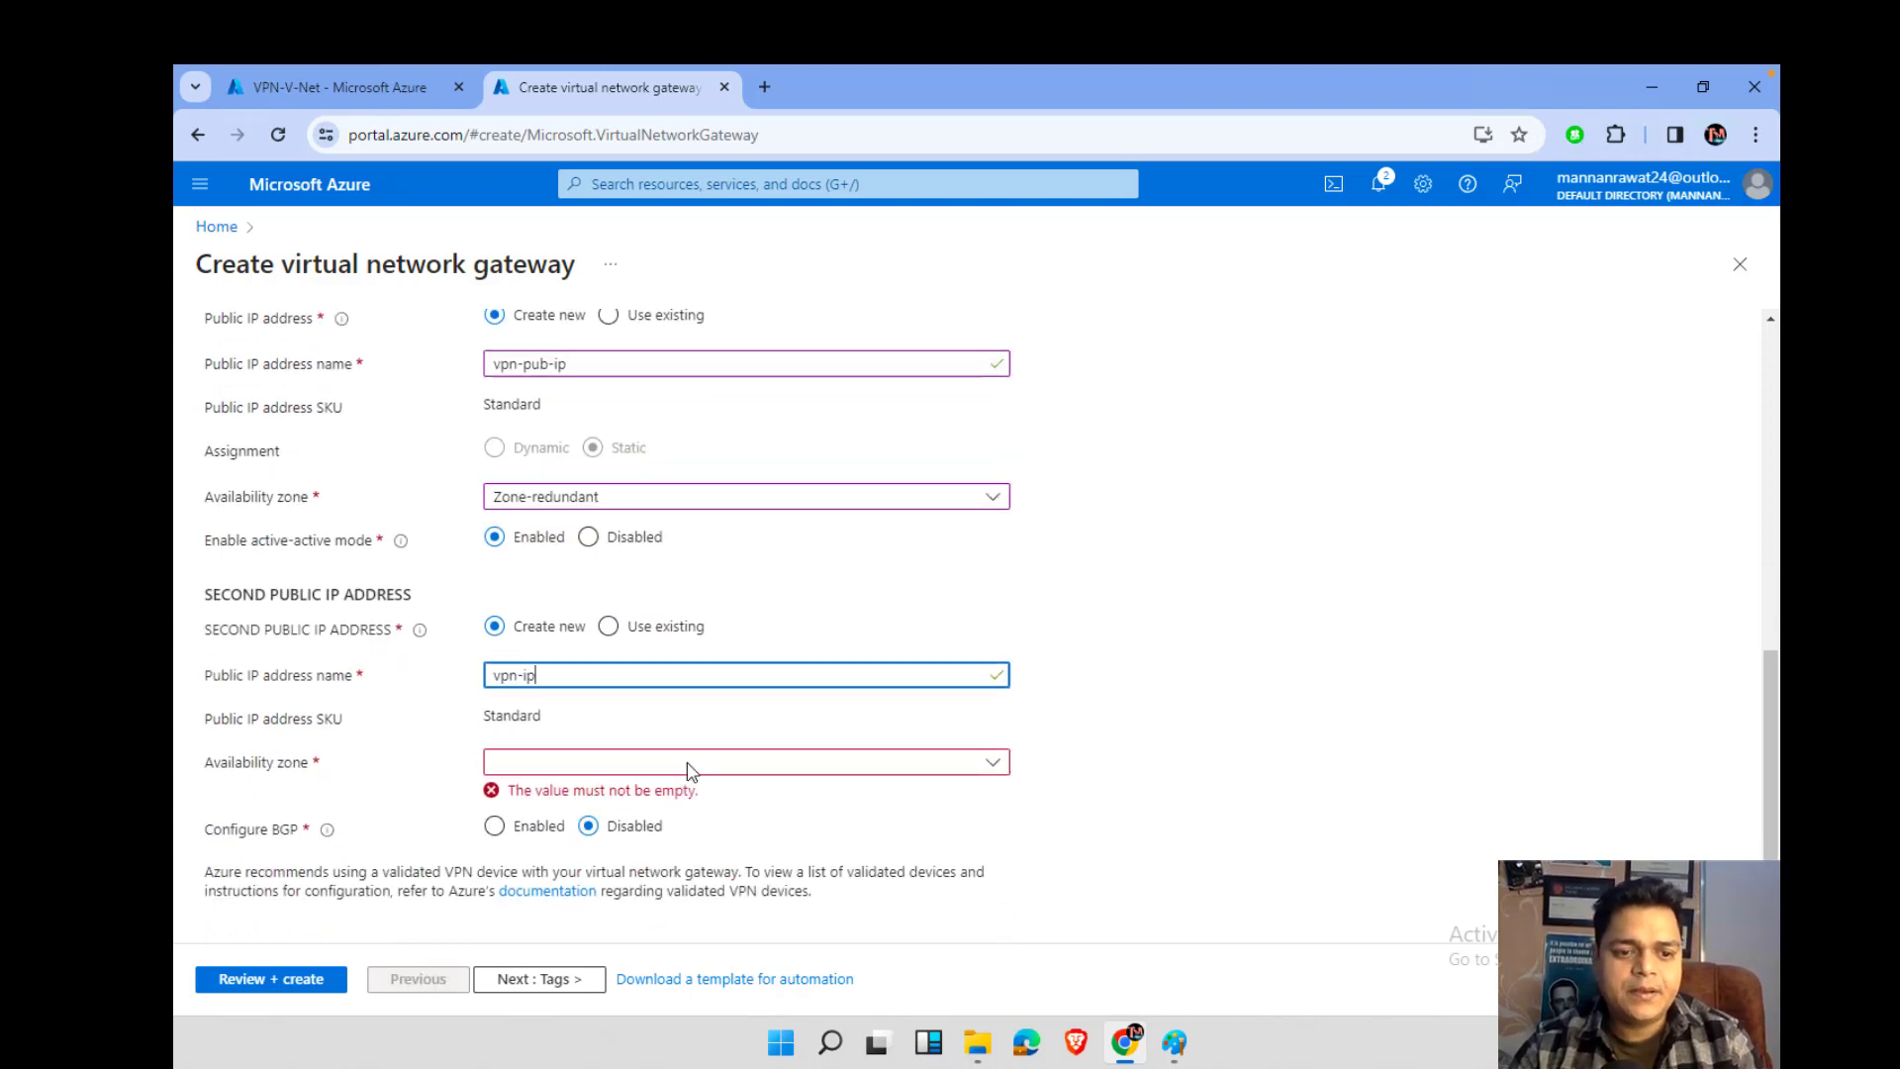
{"action": "left_click", "coordinate": [542, 756]}
{"action": "left_click", "coordinate": [528, 797]}
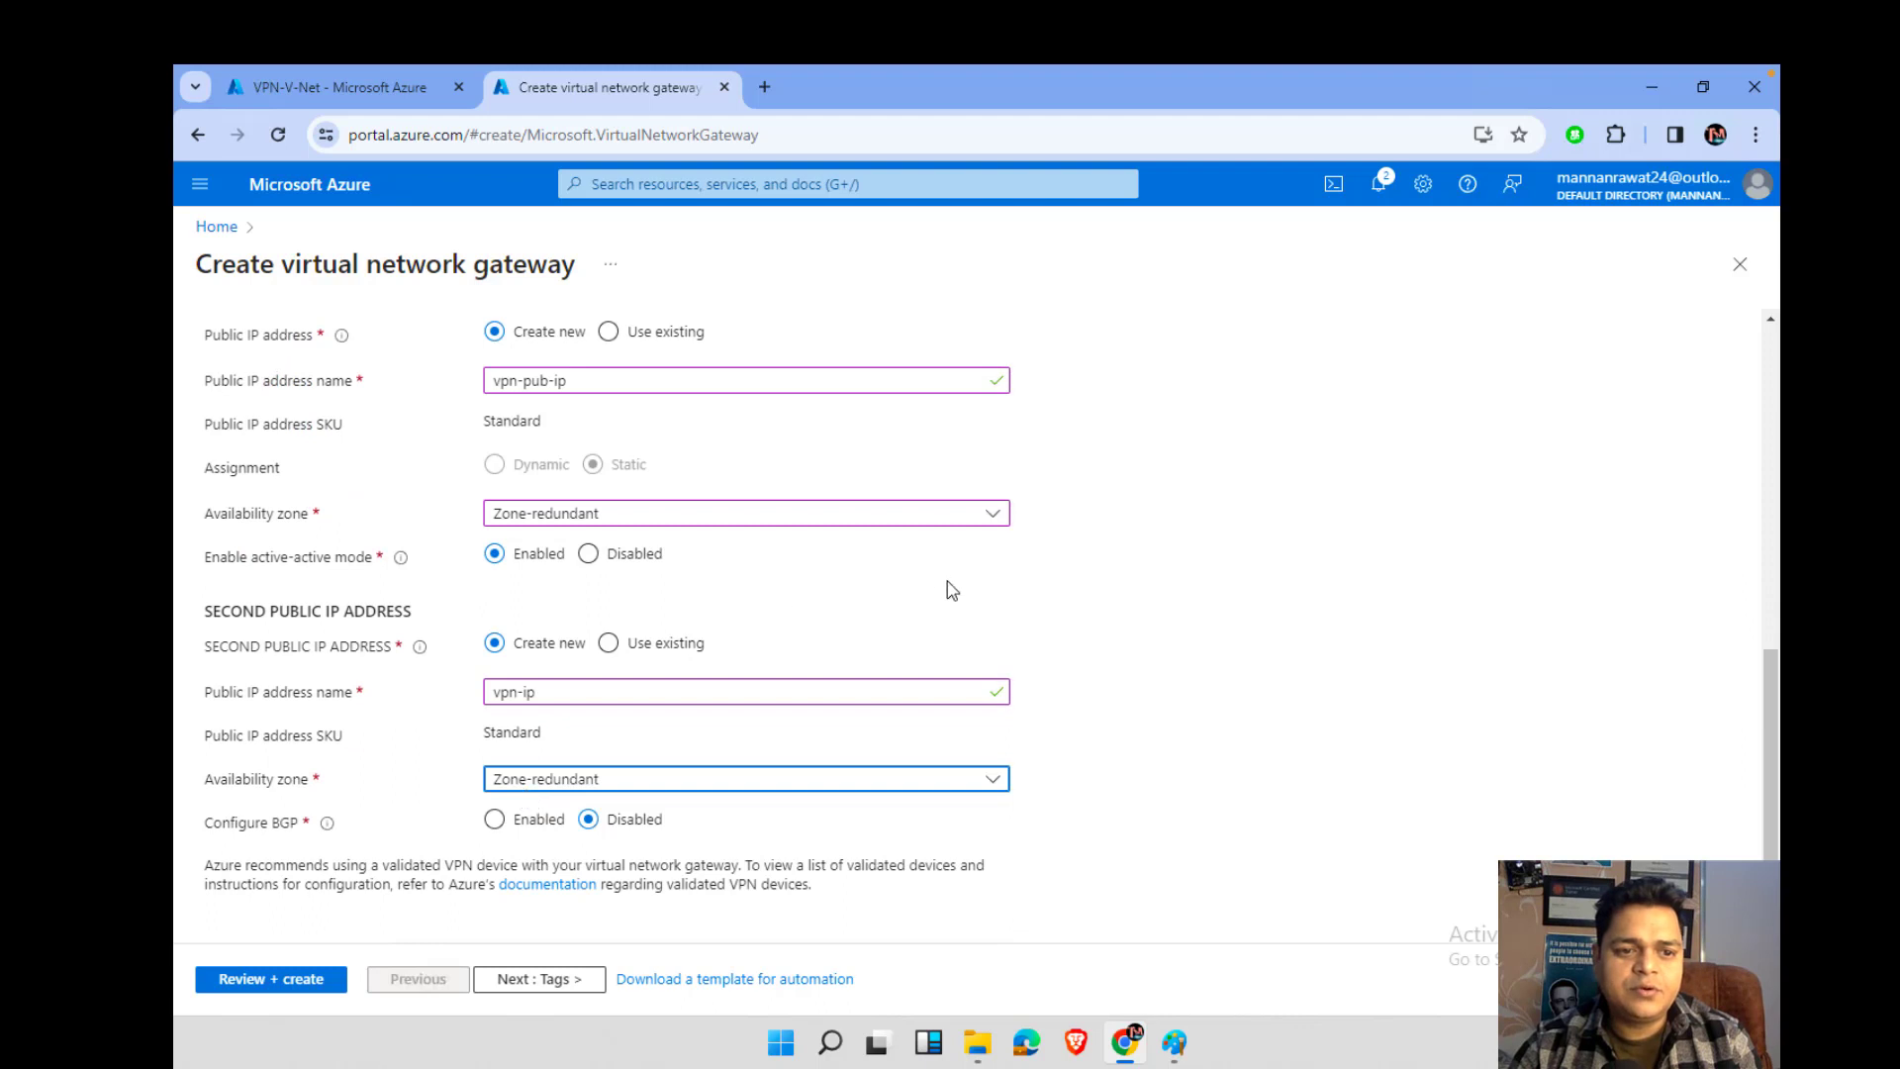
{"action": "left_click", "coordinate": [895, 592]}
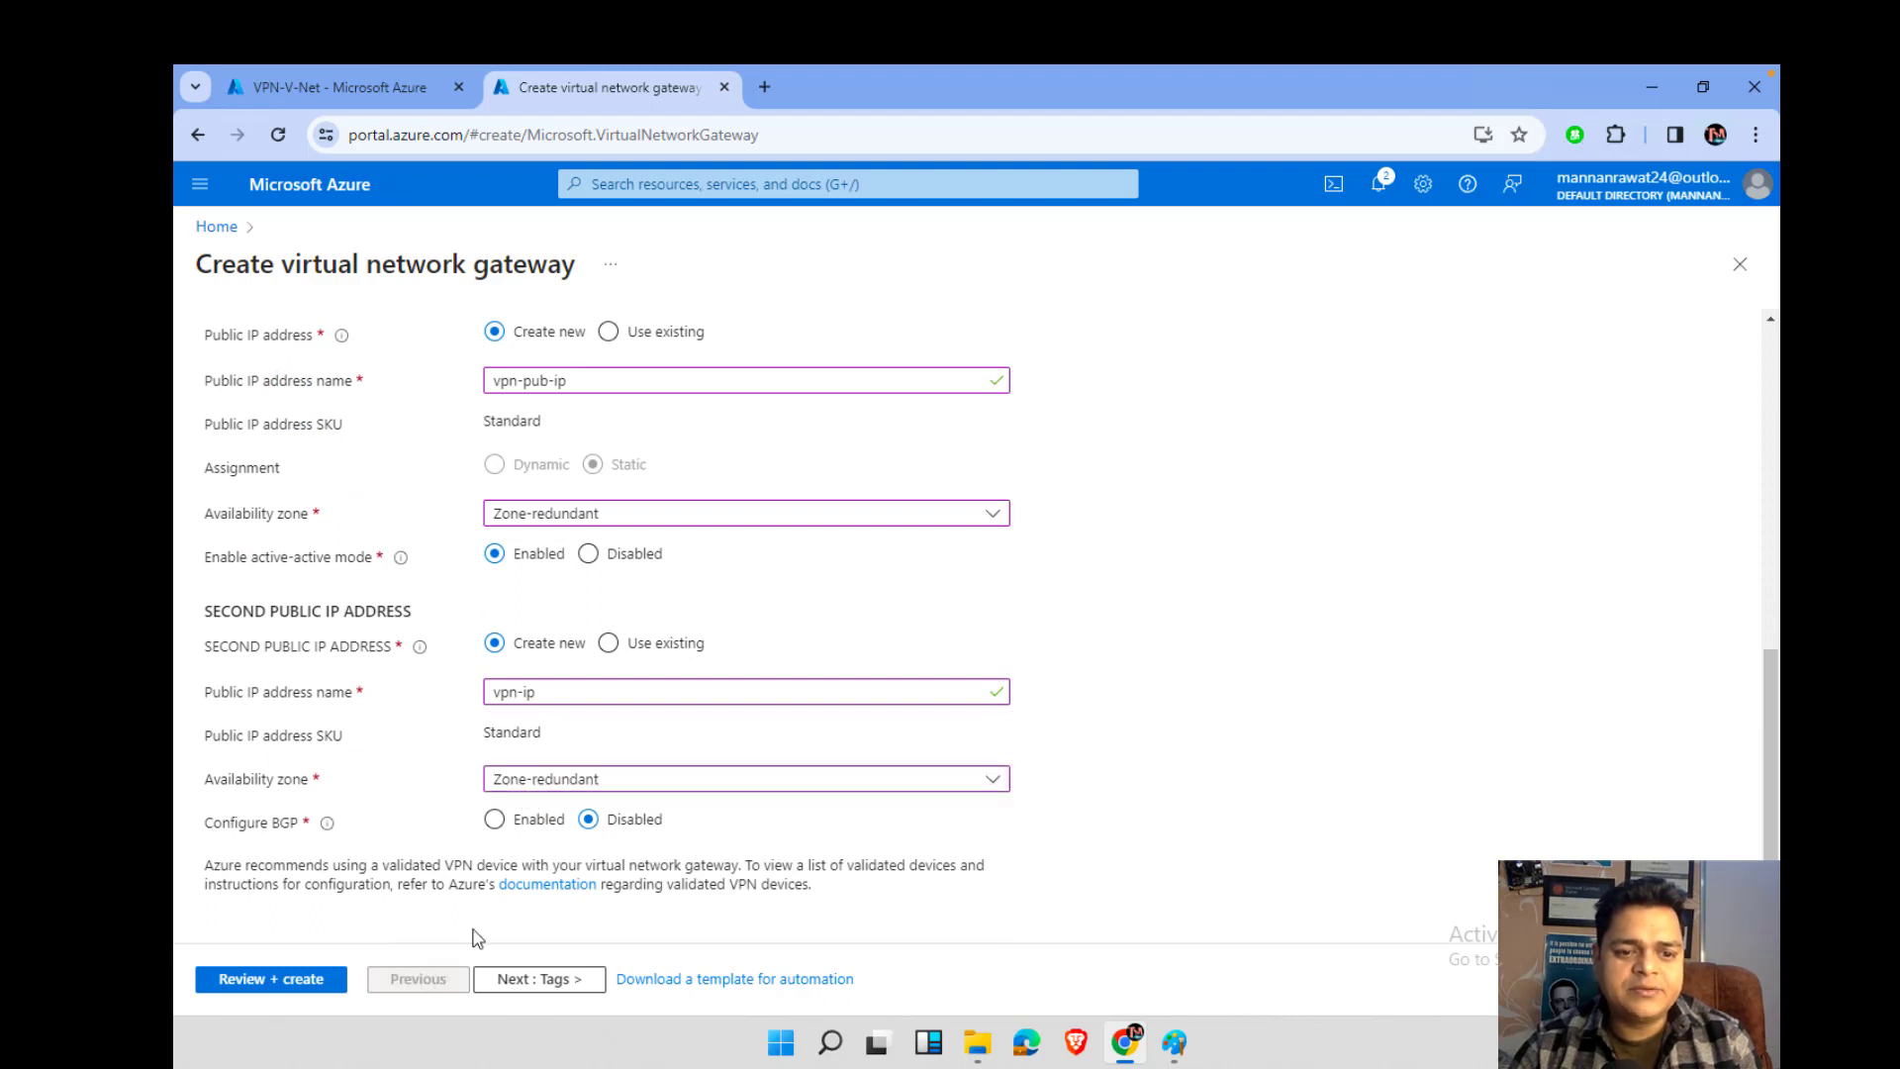
{"action": "left_click", "coordinate": [515, 980]}
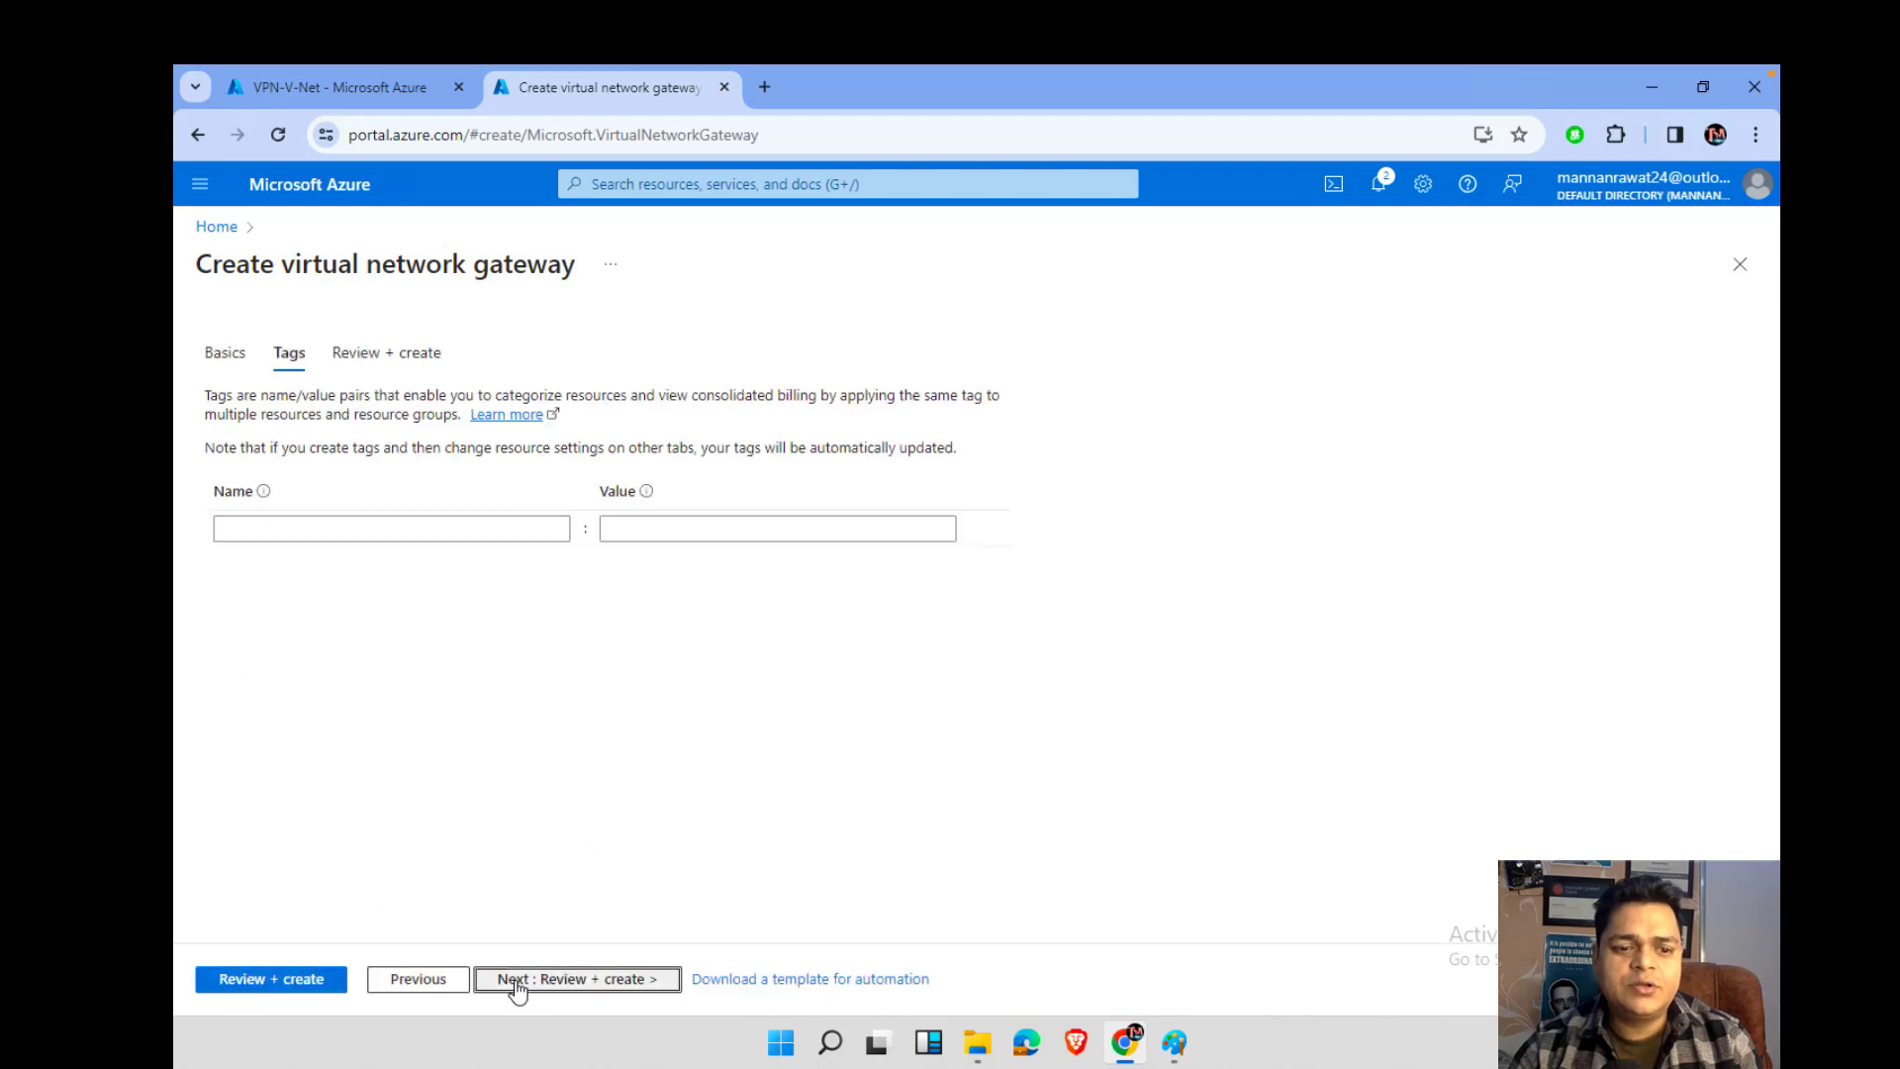
Step: Pass validation for vpn-gateway and submit its creation in AVD-Class
{"action": "left_click", "coordinate": [516, 981]}
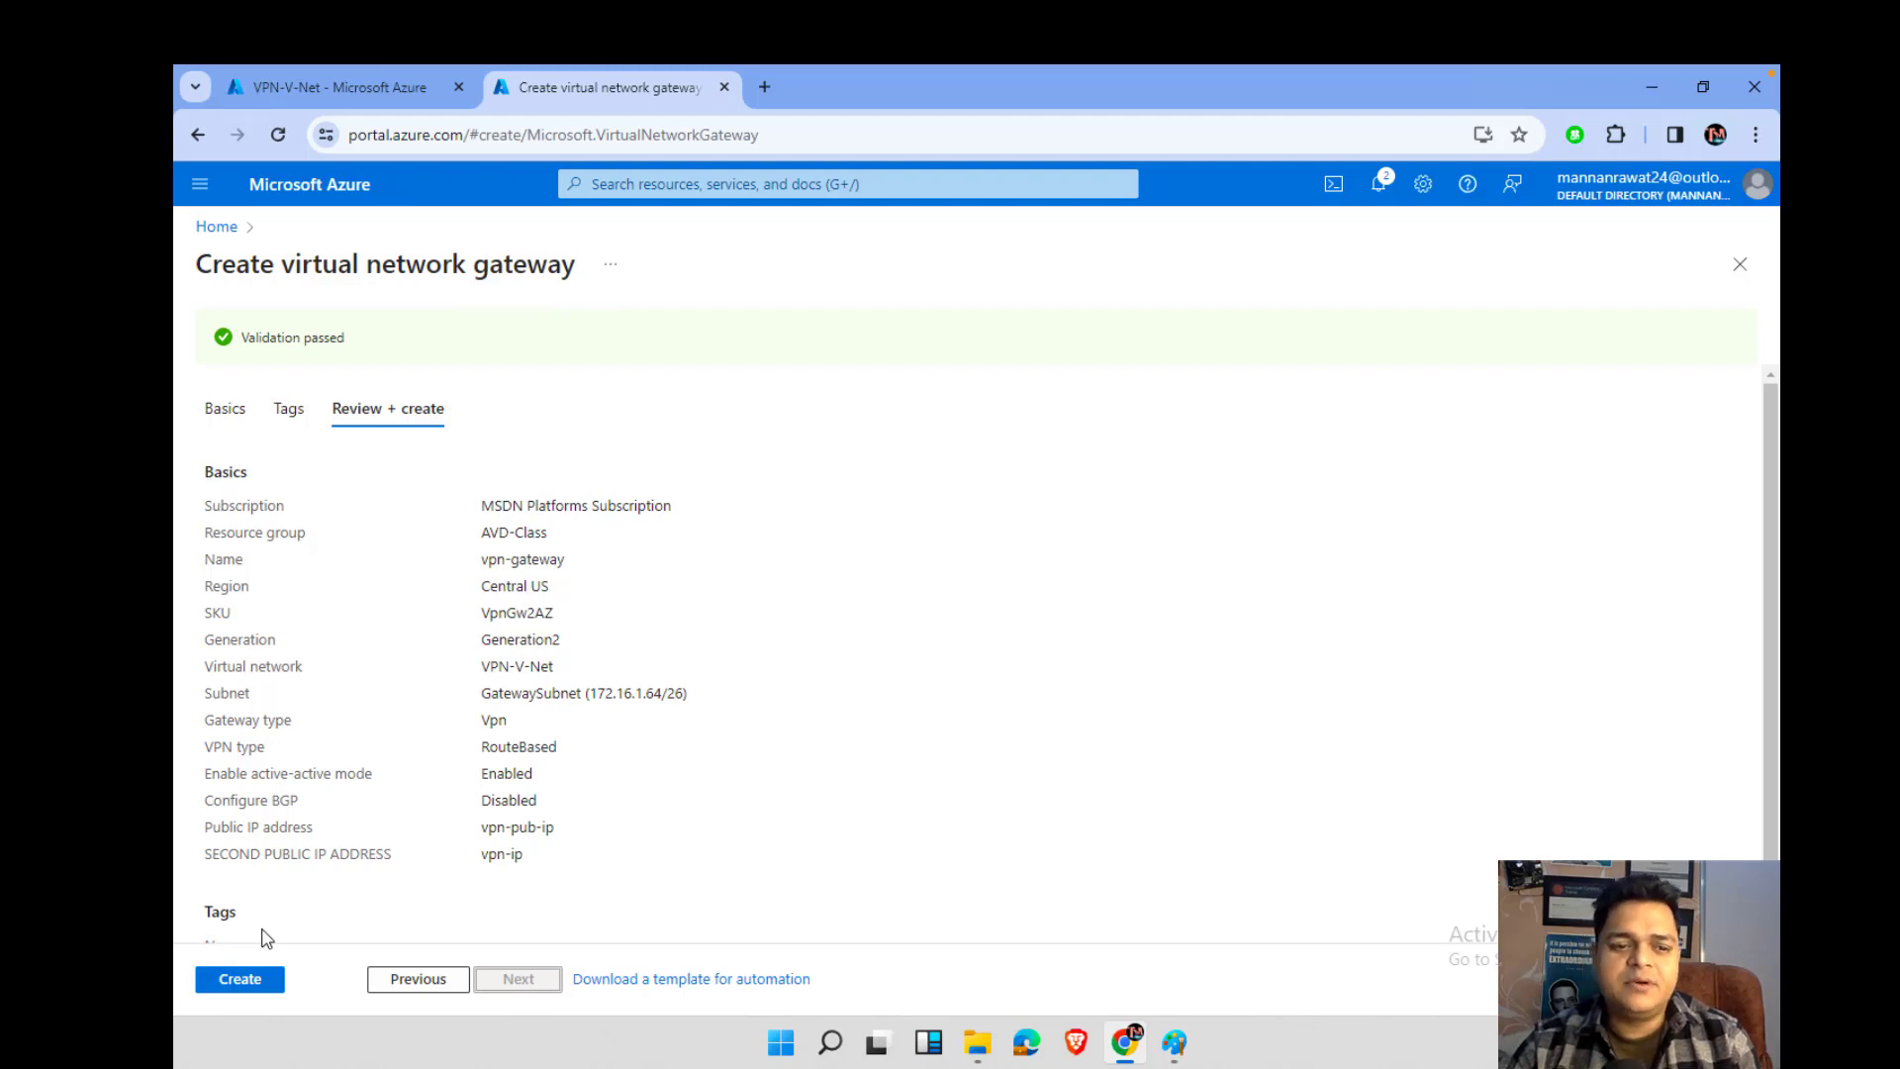
{"action": "left_click", "coordinate": [245, 980]}
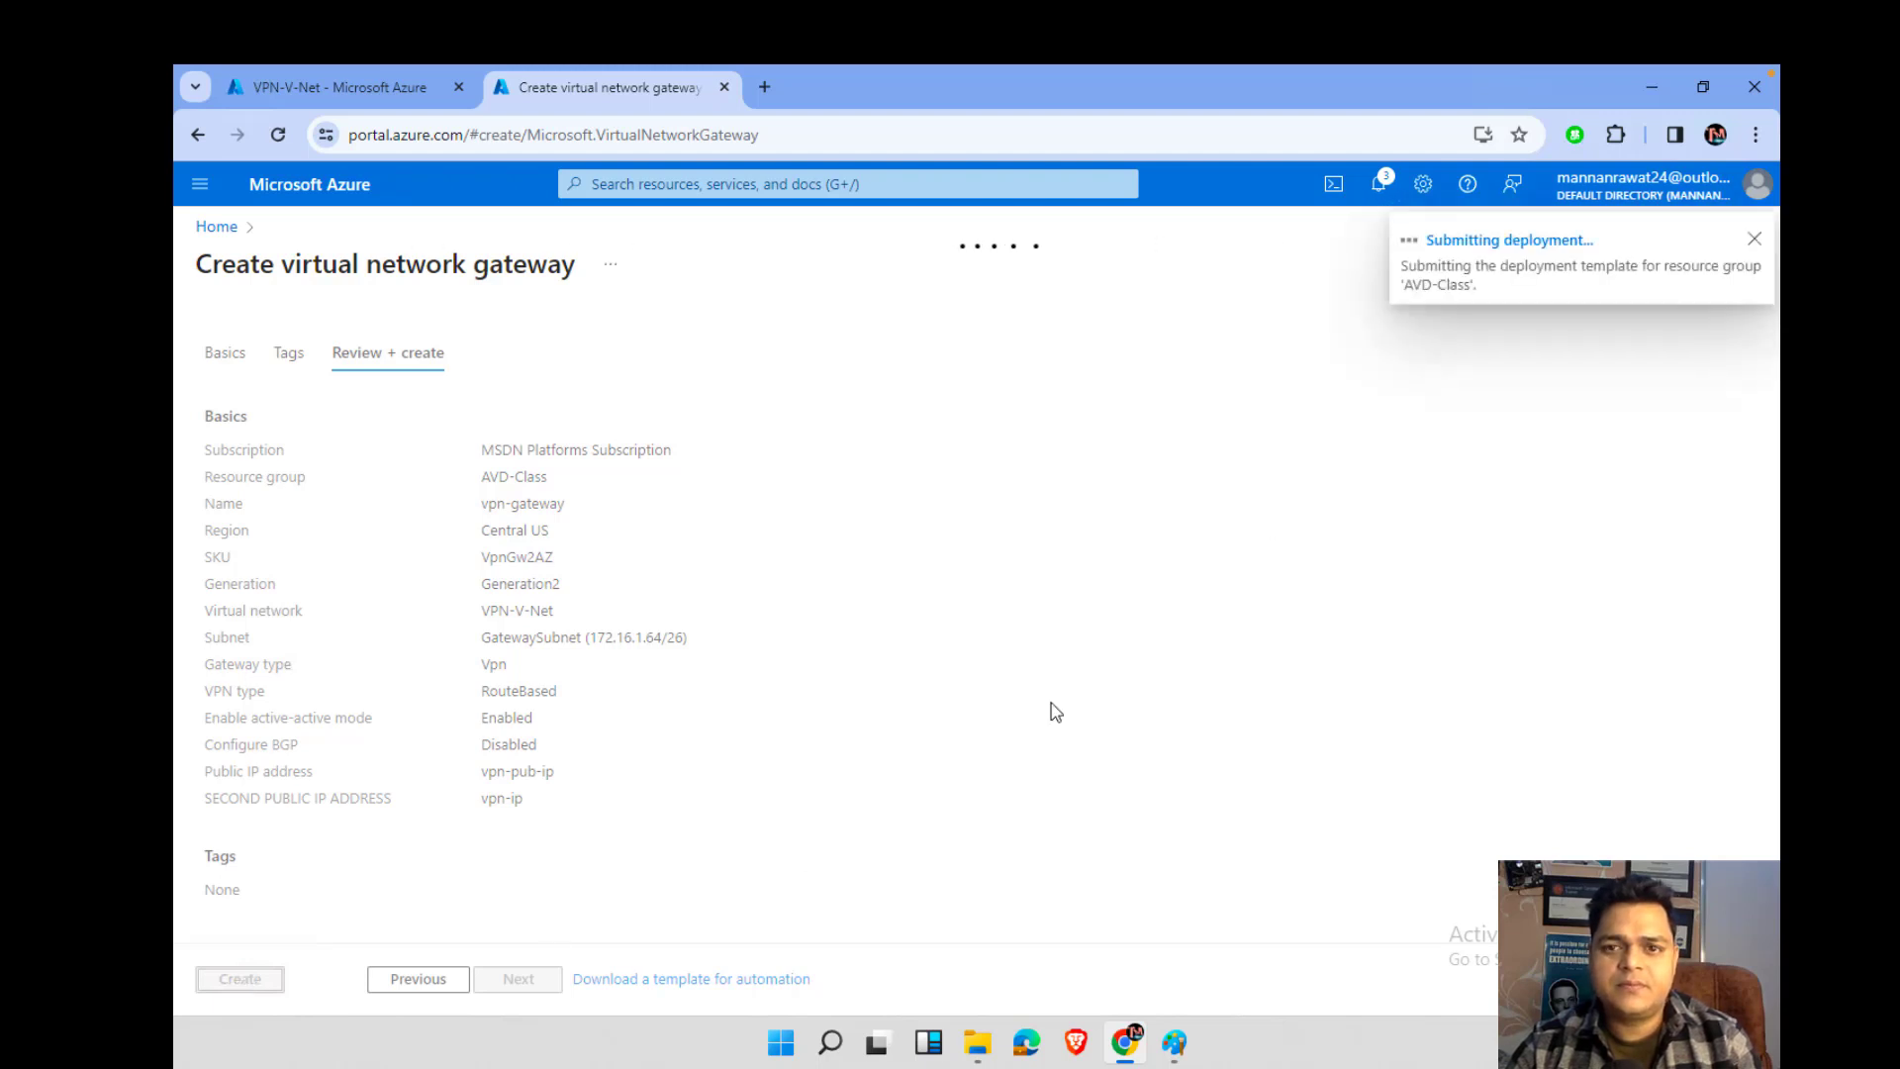
{"action": "key", "text": "ctrl+Left"}
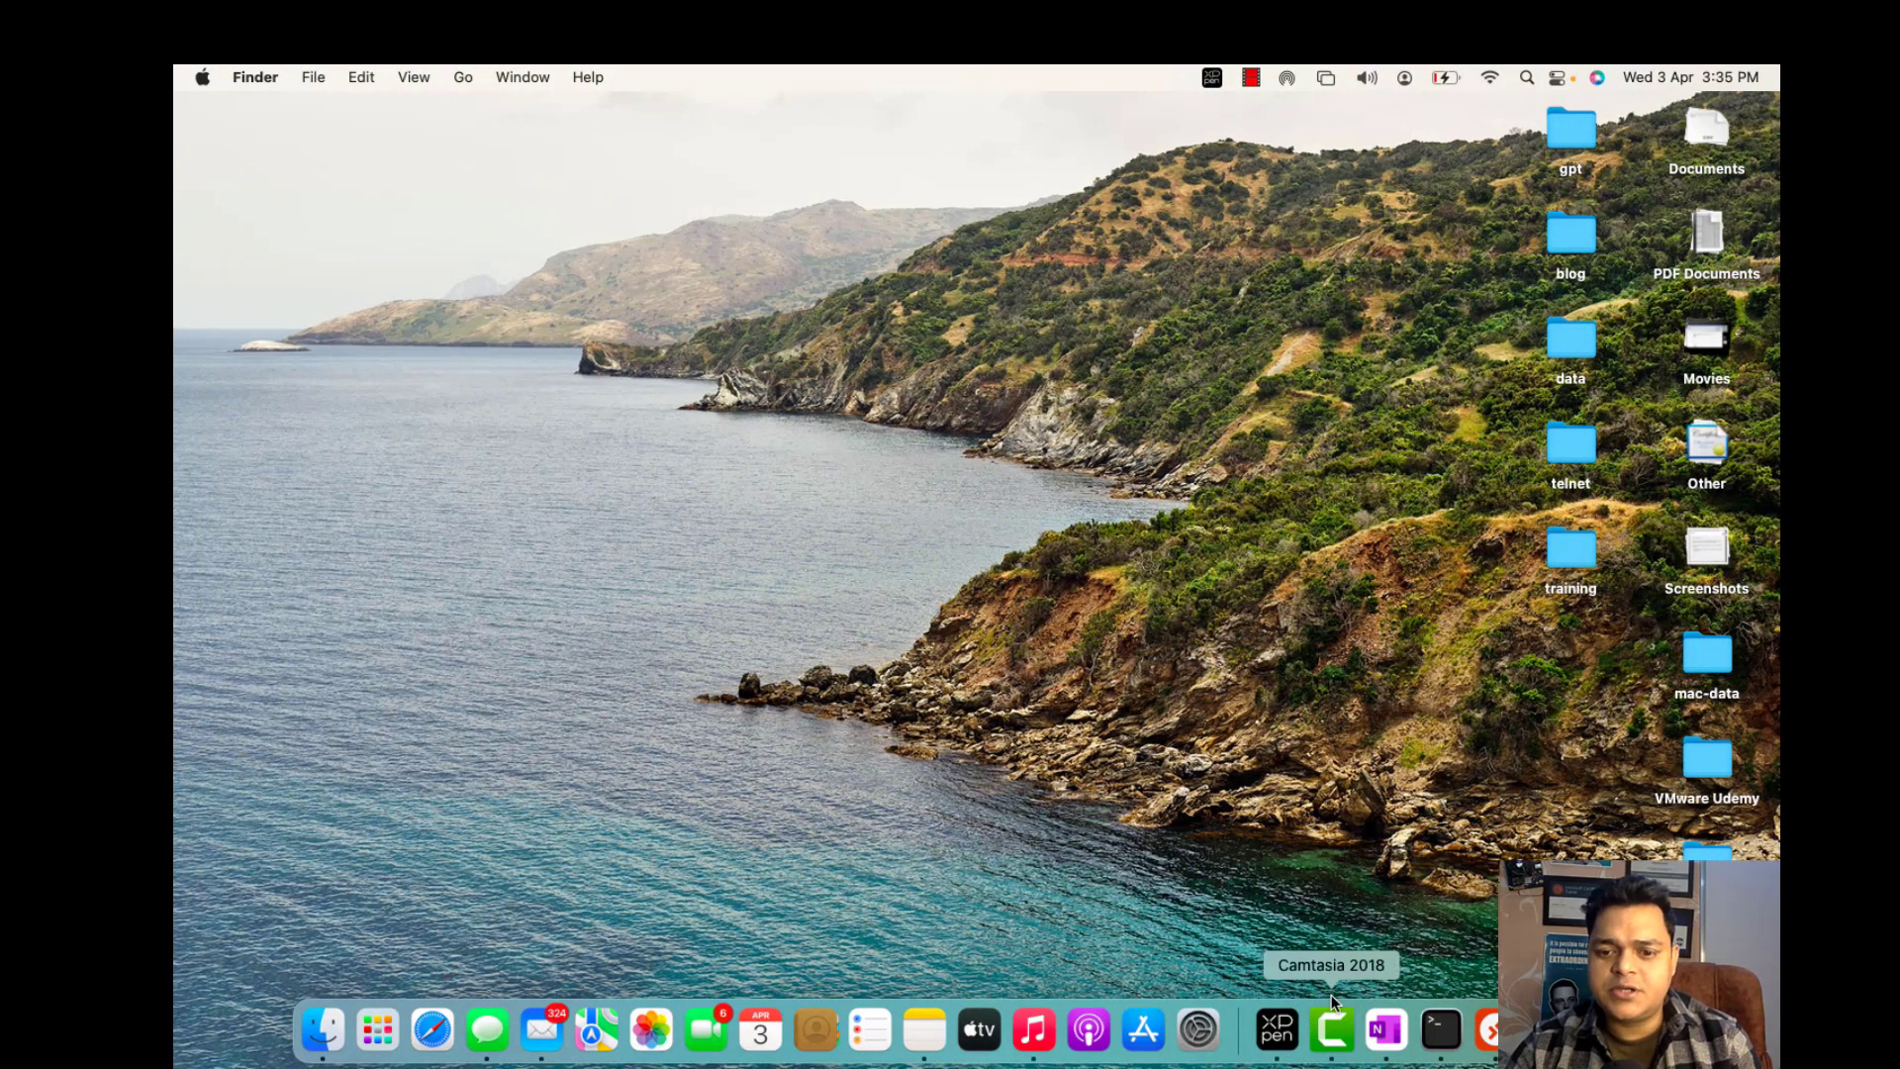
Step: Pause the recording from the Camtasia 2018 dock icon
{"action": "right_click", "coordinate": [1332, 998]}
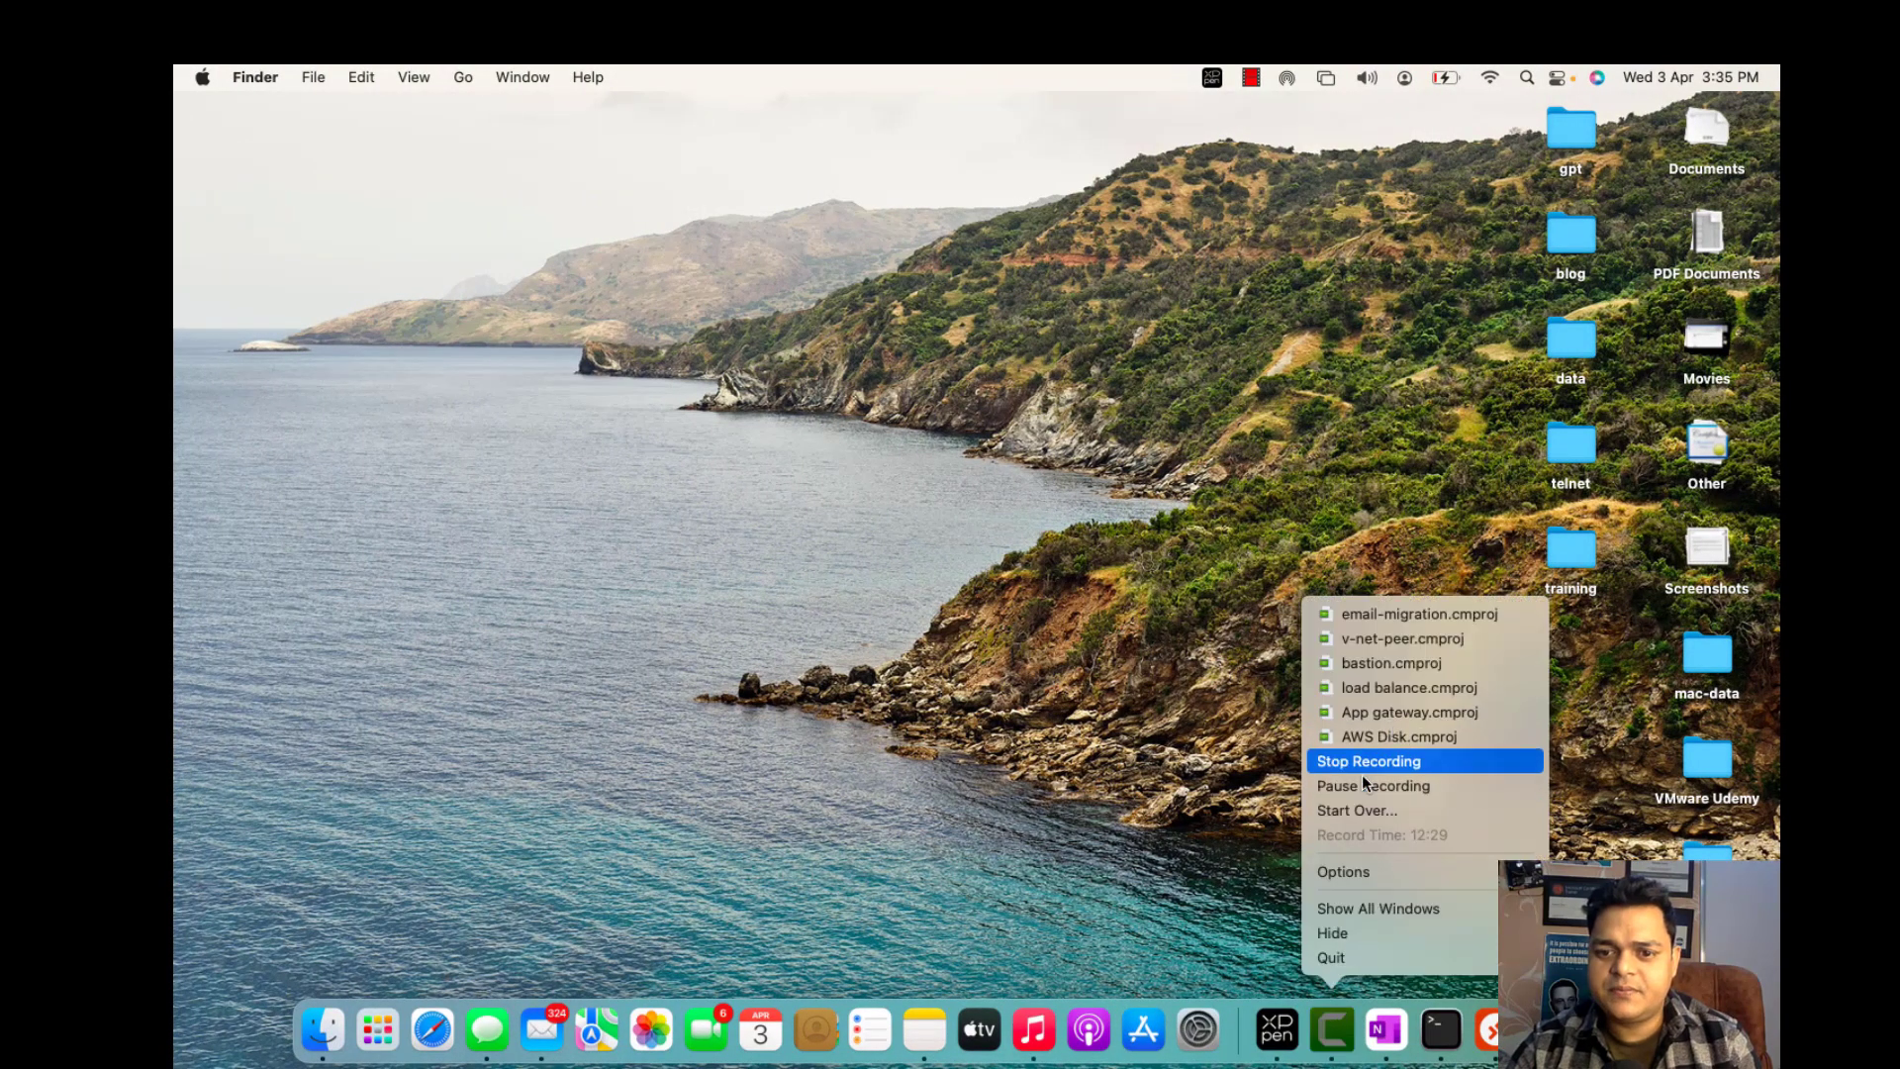
{"action": "left_click", "coordinate": [1368, 786]}
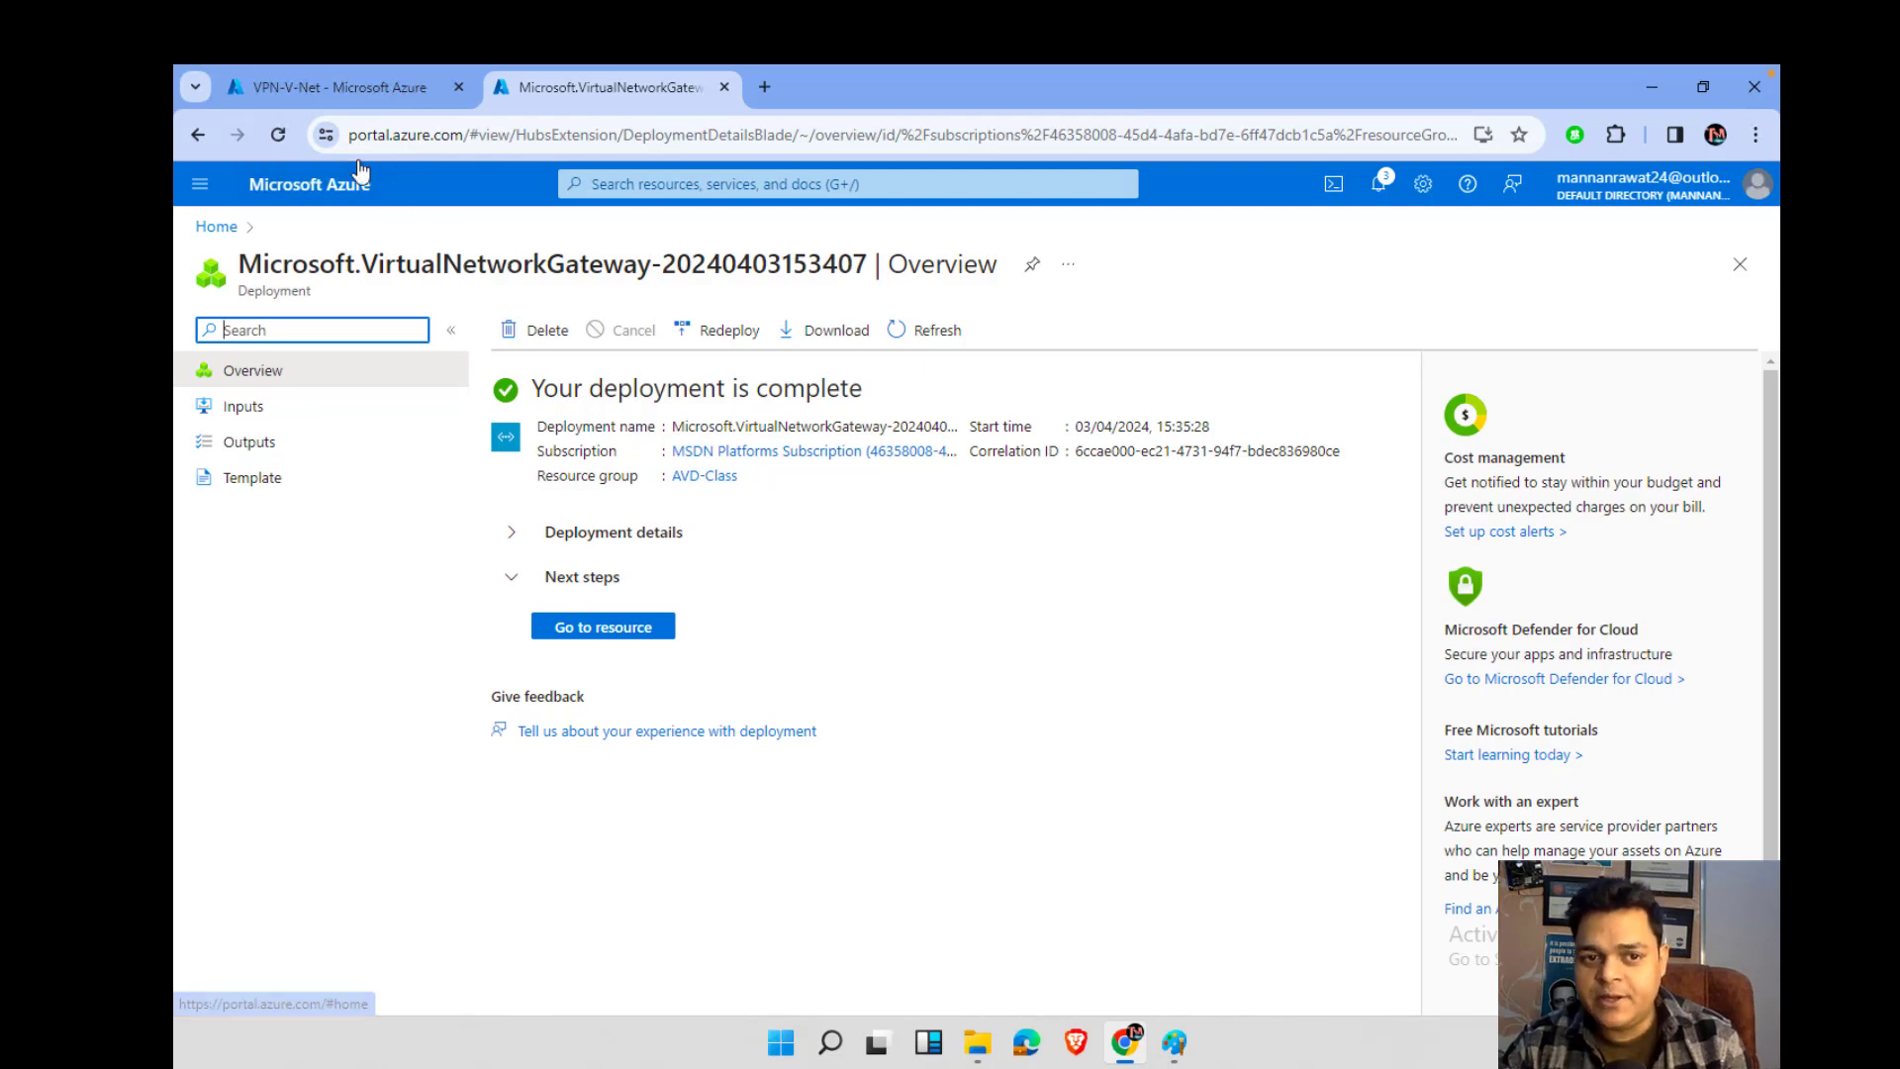
Step: Download the RDP file for the web virtual machine
{"action": "left_click", "coordinate": [355, 92]}
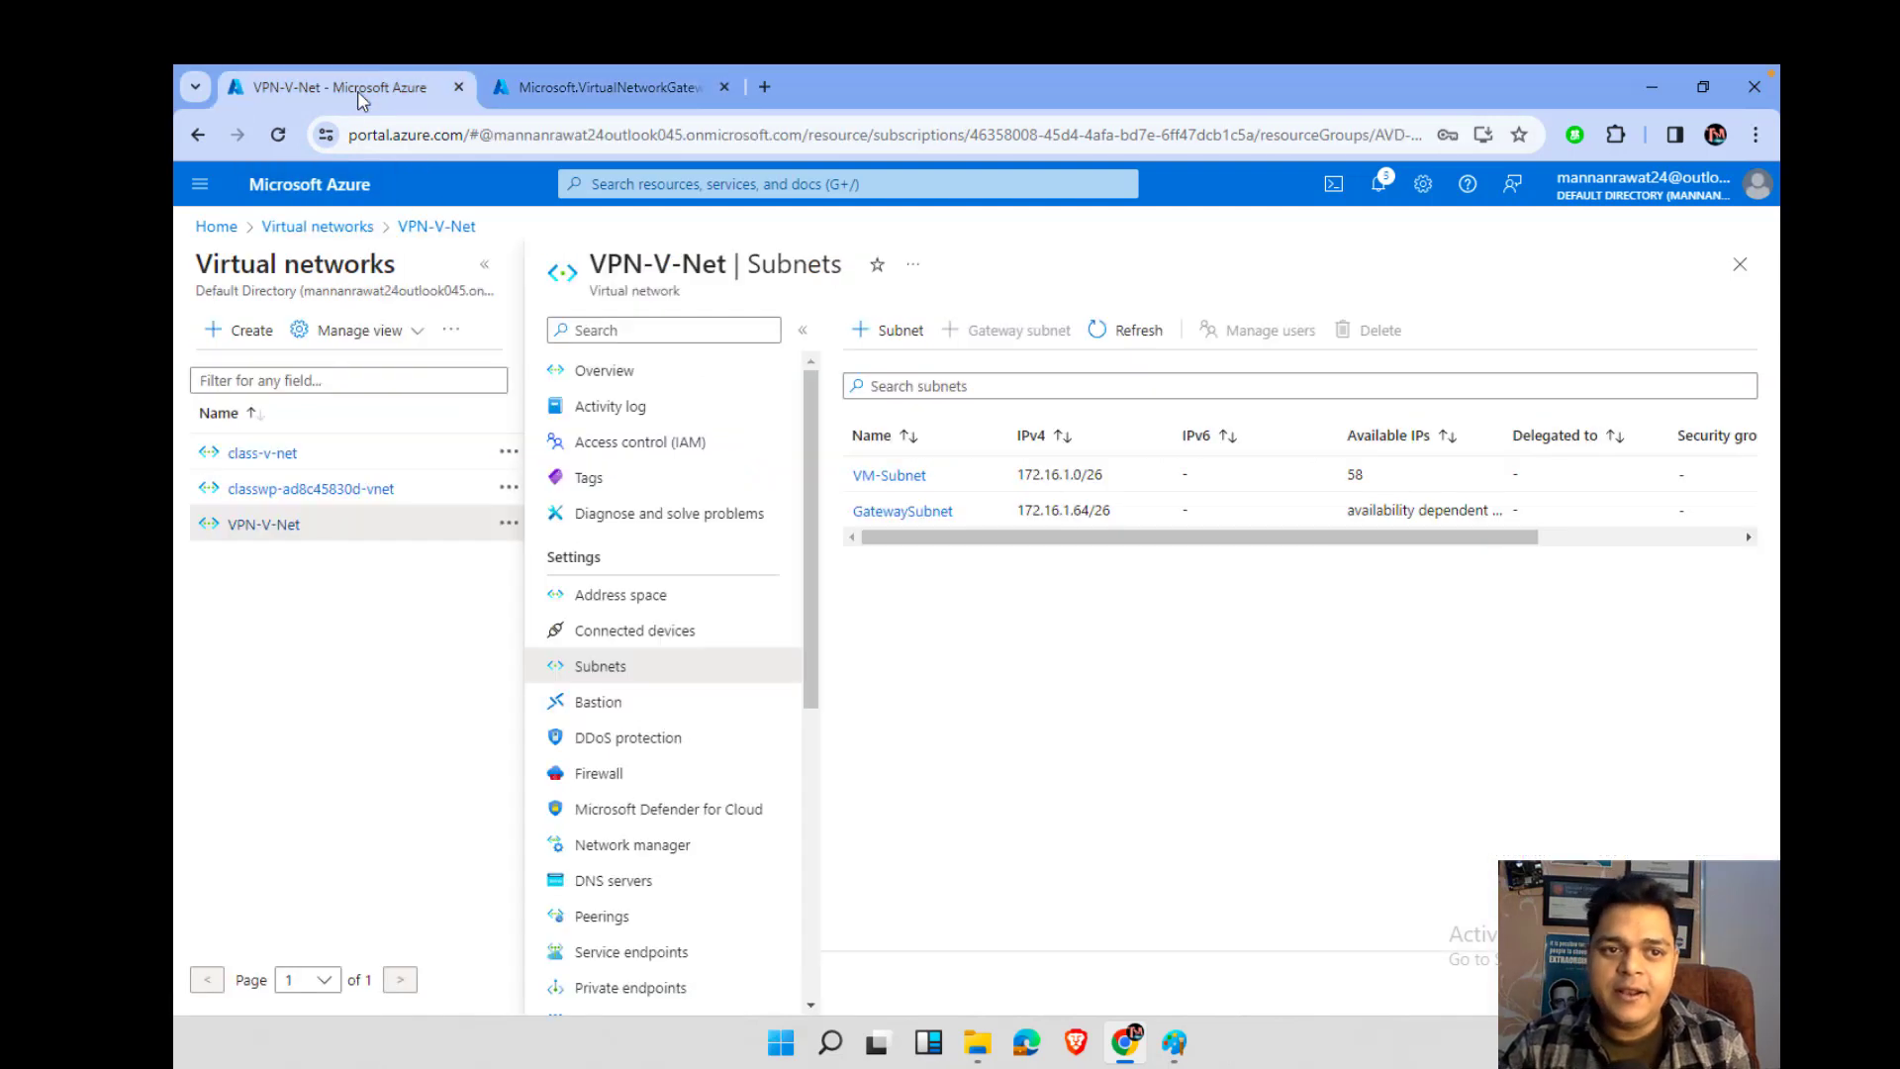
{"action": "left_click", "coordinate": [343, 203]}
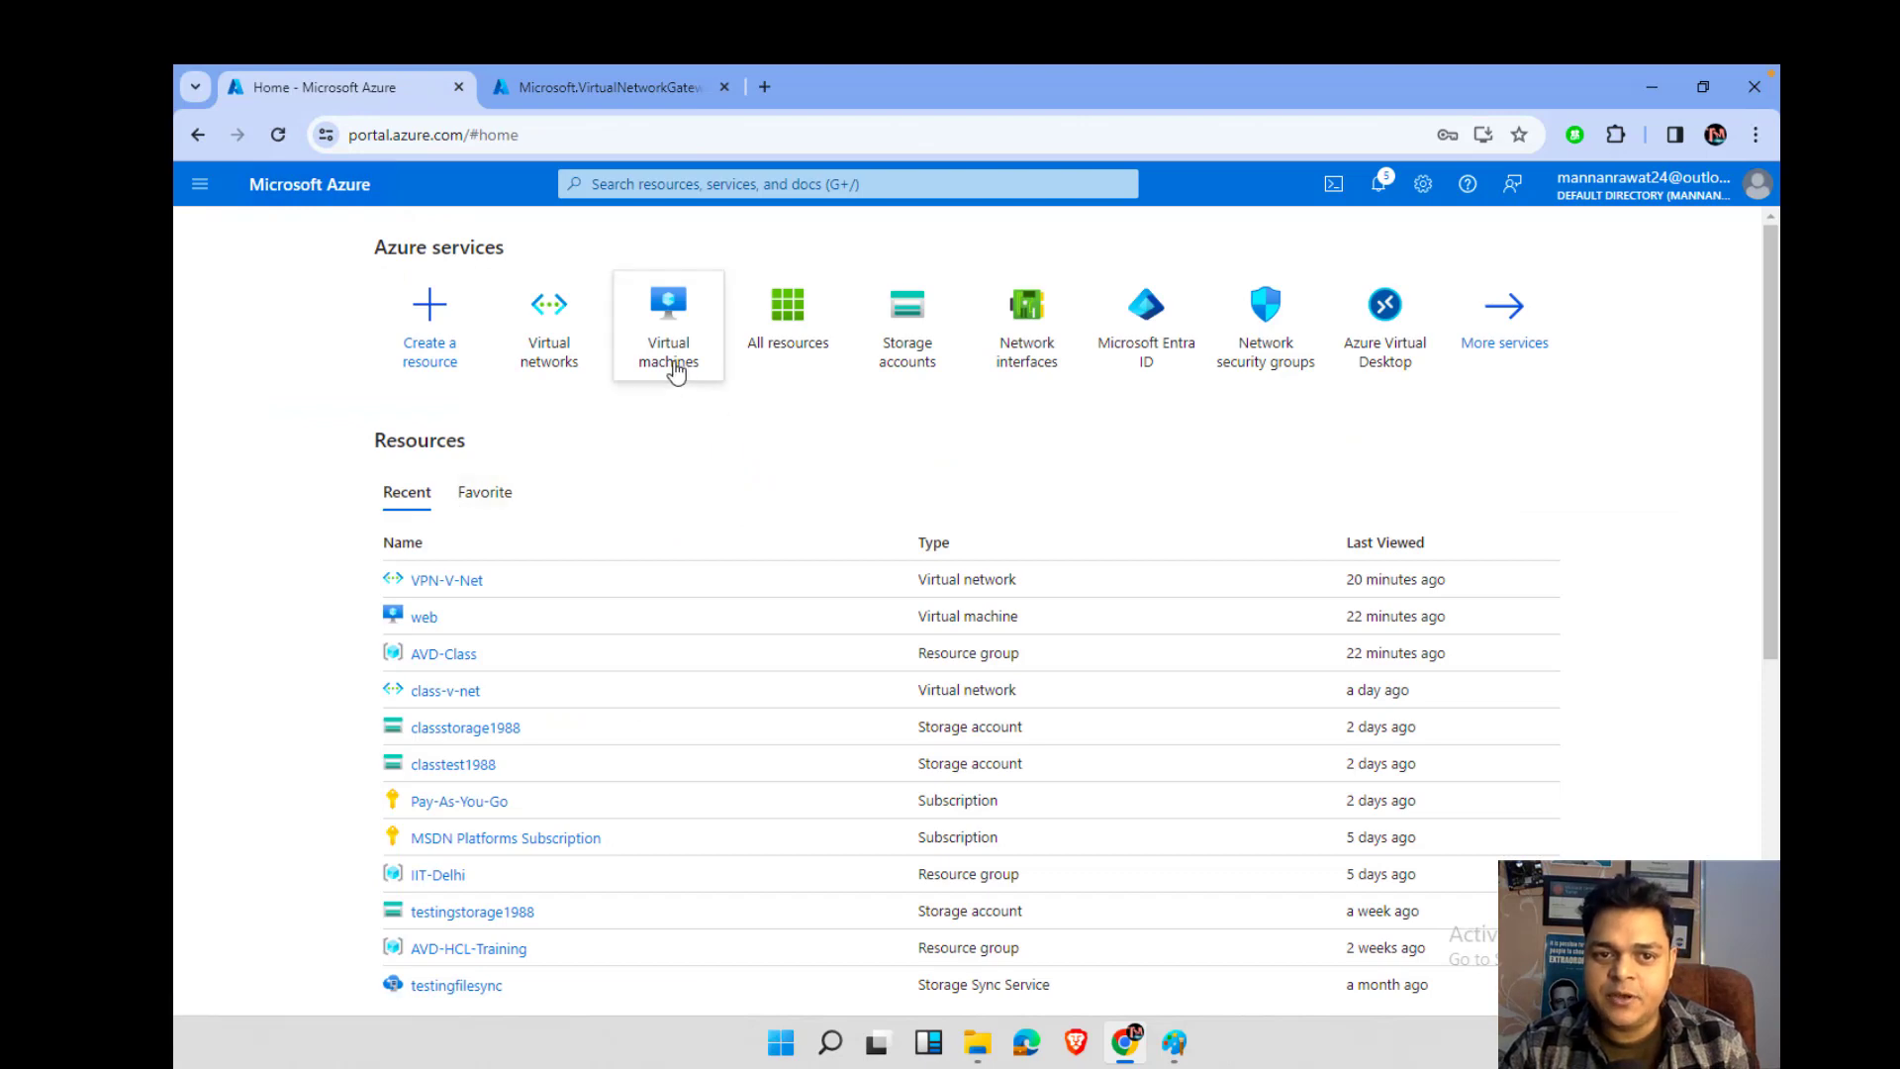
{"action": "left_click", "coordinate": [675, 372]}
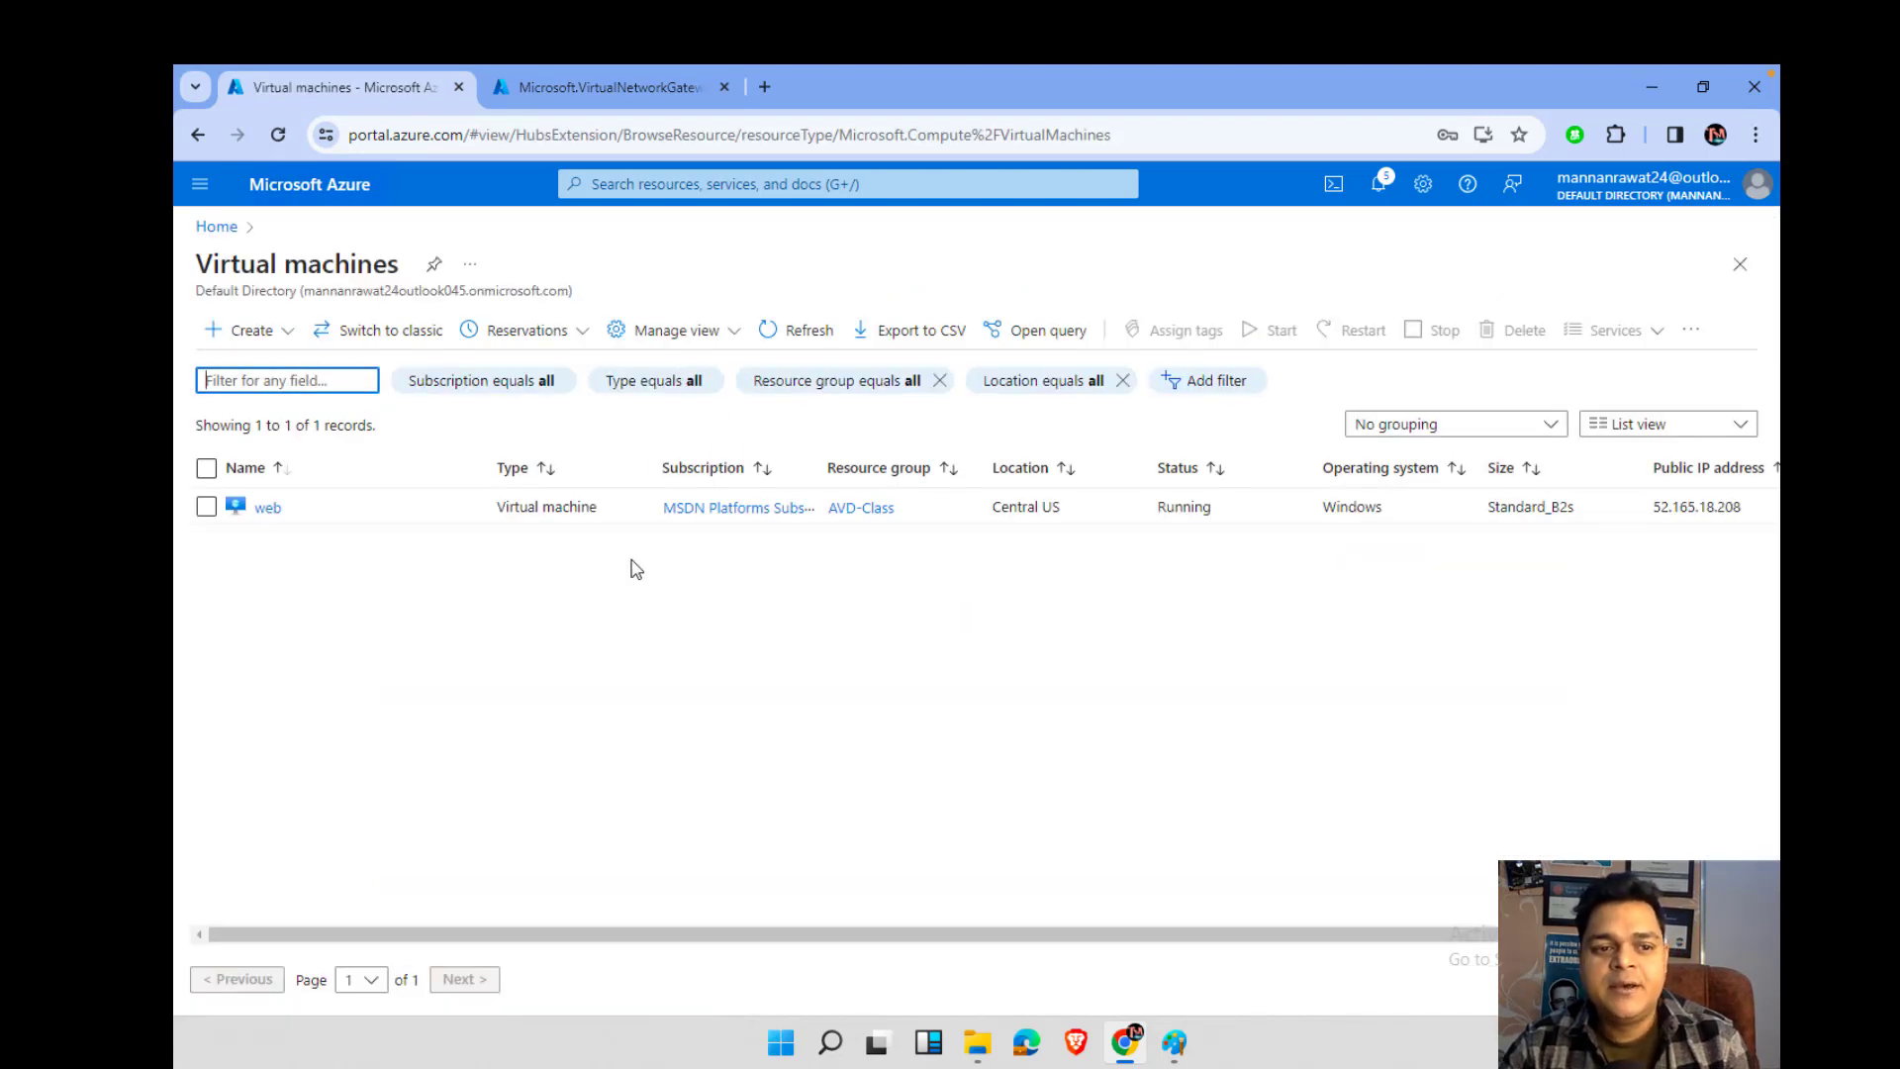
{"action": "left_click", "coordinate": [264, 506]}
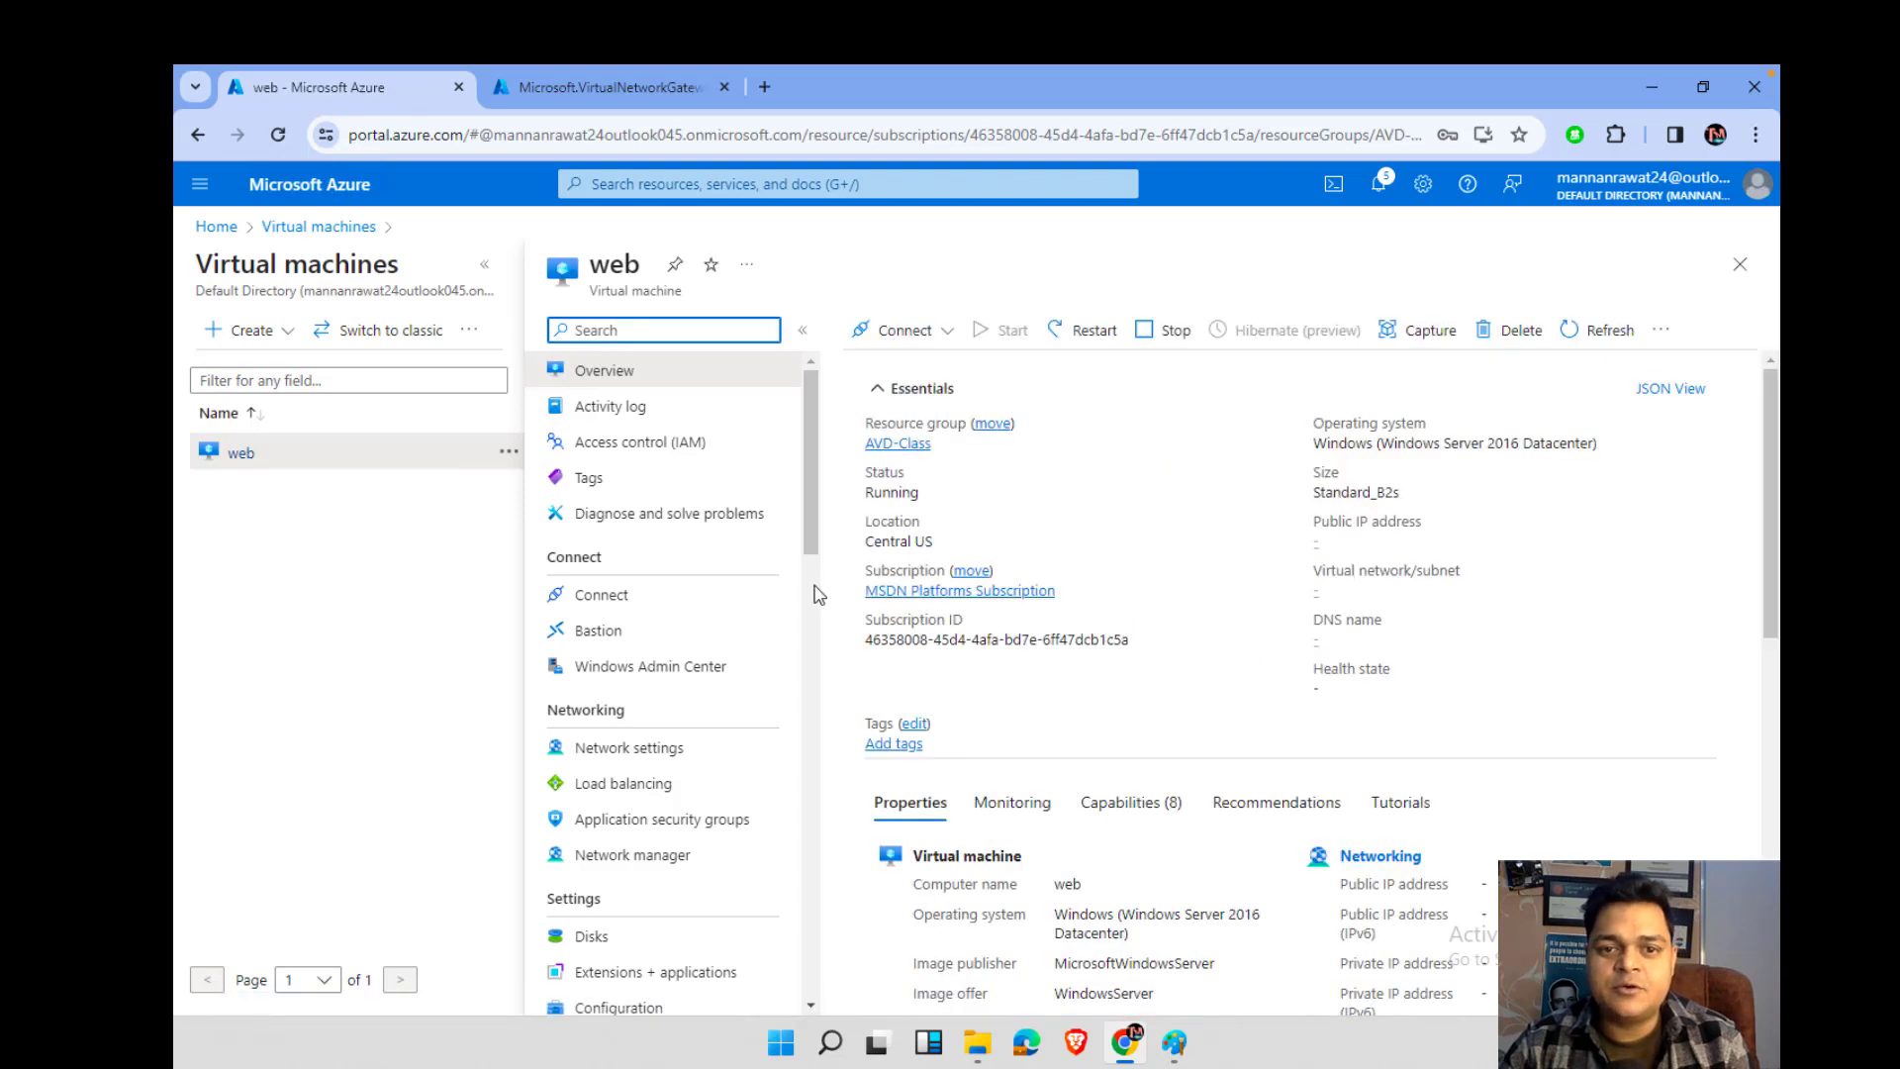
{"action": "left_click", "coordinate": [925, 334]}
{"action": "left_click", "coordinate": [880, 369]}
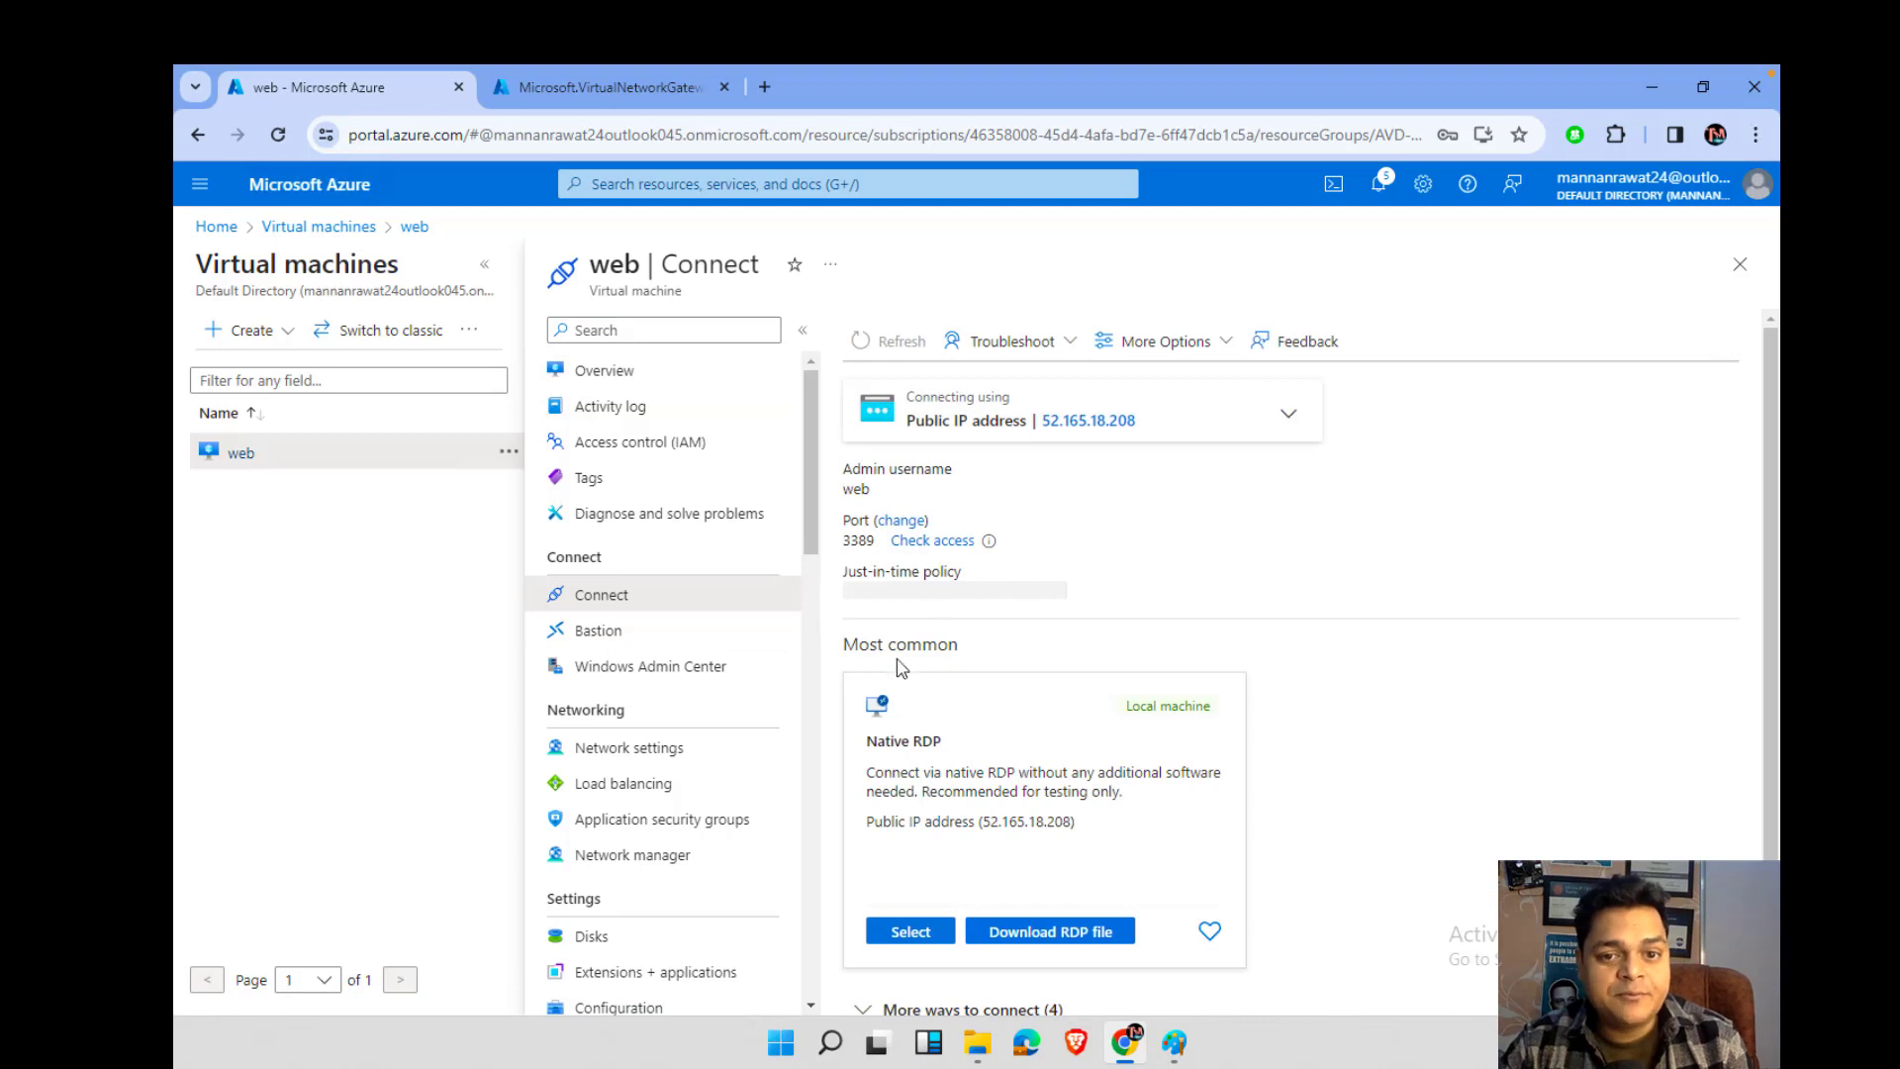
{"action": "left_click", "coordinate": [1042, 933]}
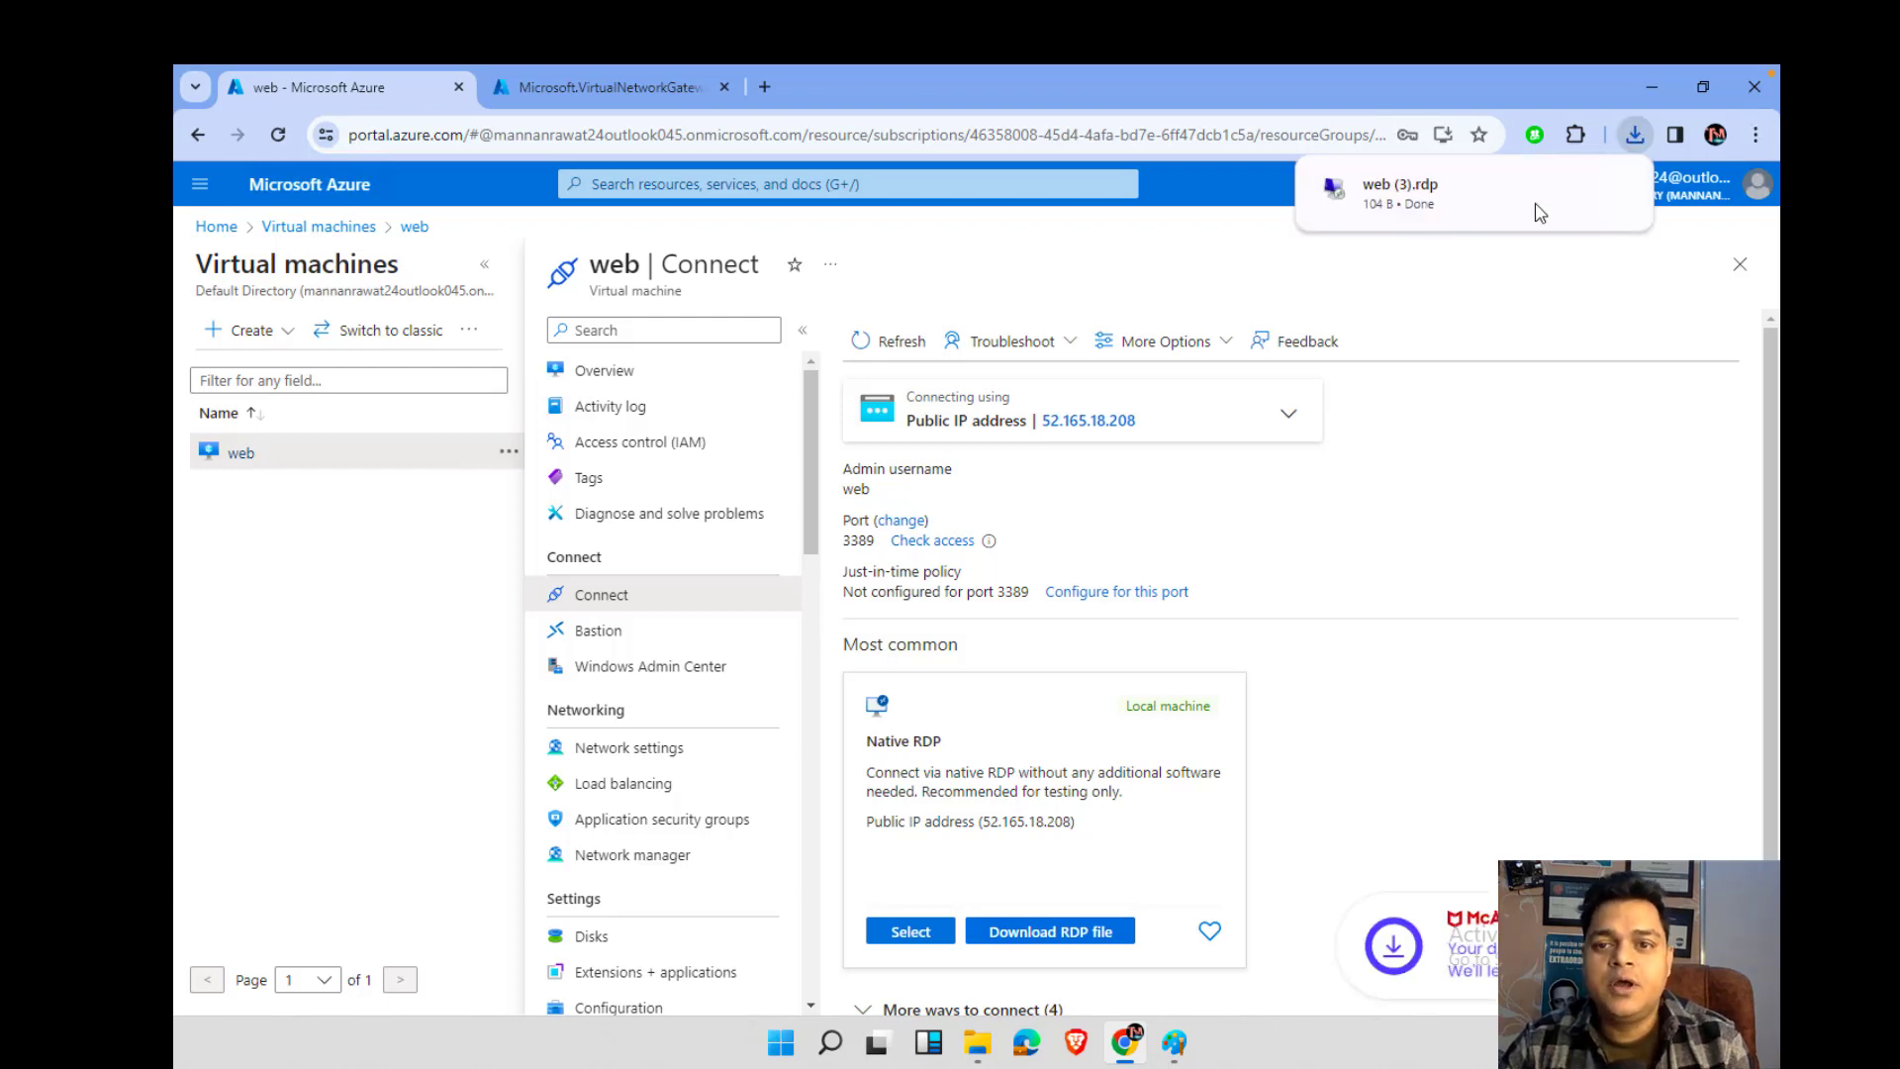
Step: Open the RDP file, sign in with the VM password, and accept the certificate
{"action": "left_click", "coordinate": [1432, 201]}
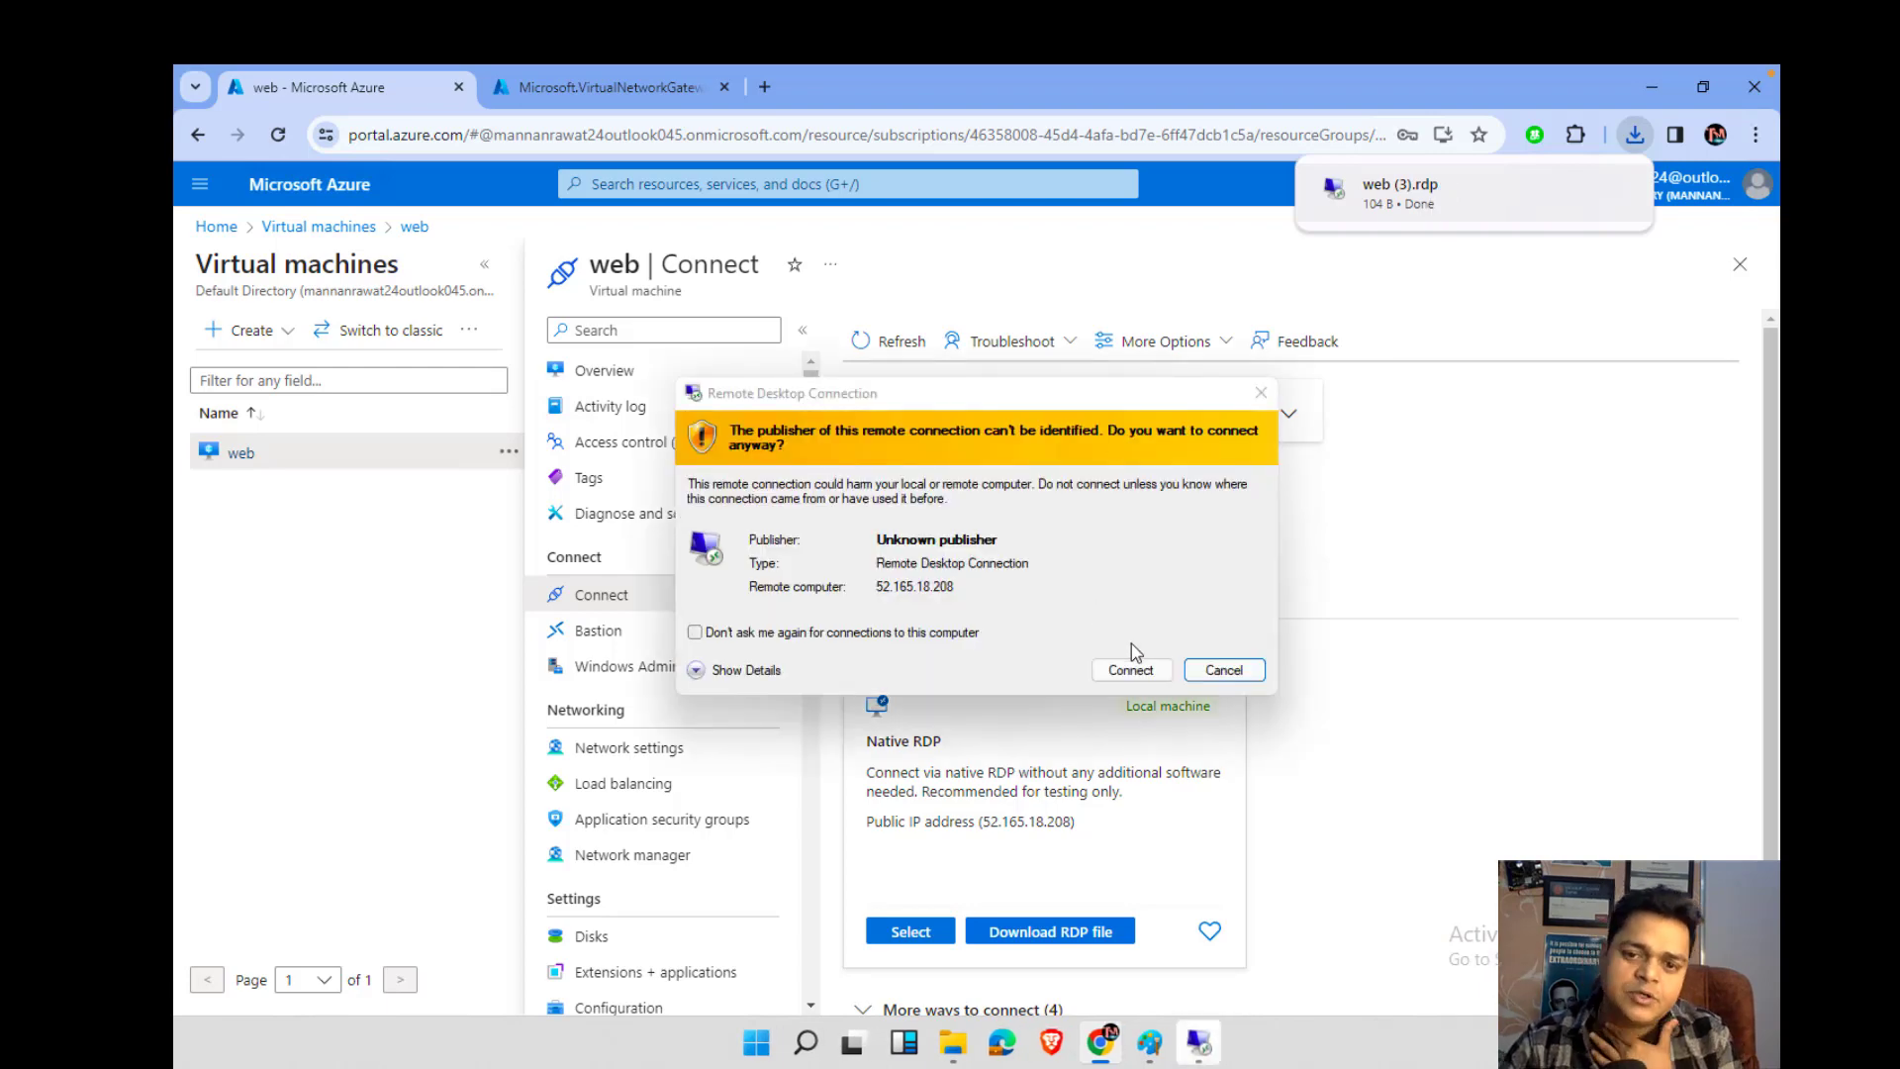
{"action": "left_click", "coordinate": [1131, 668]}
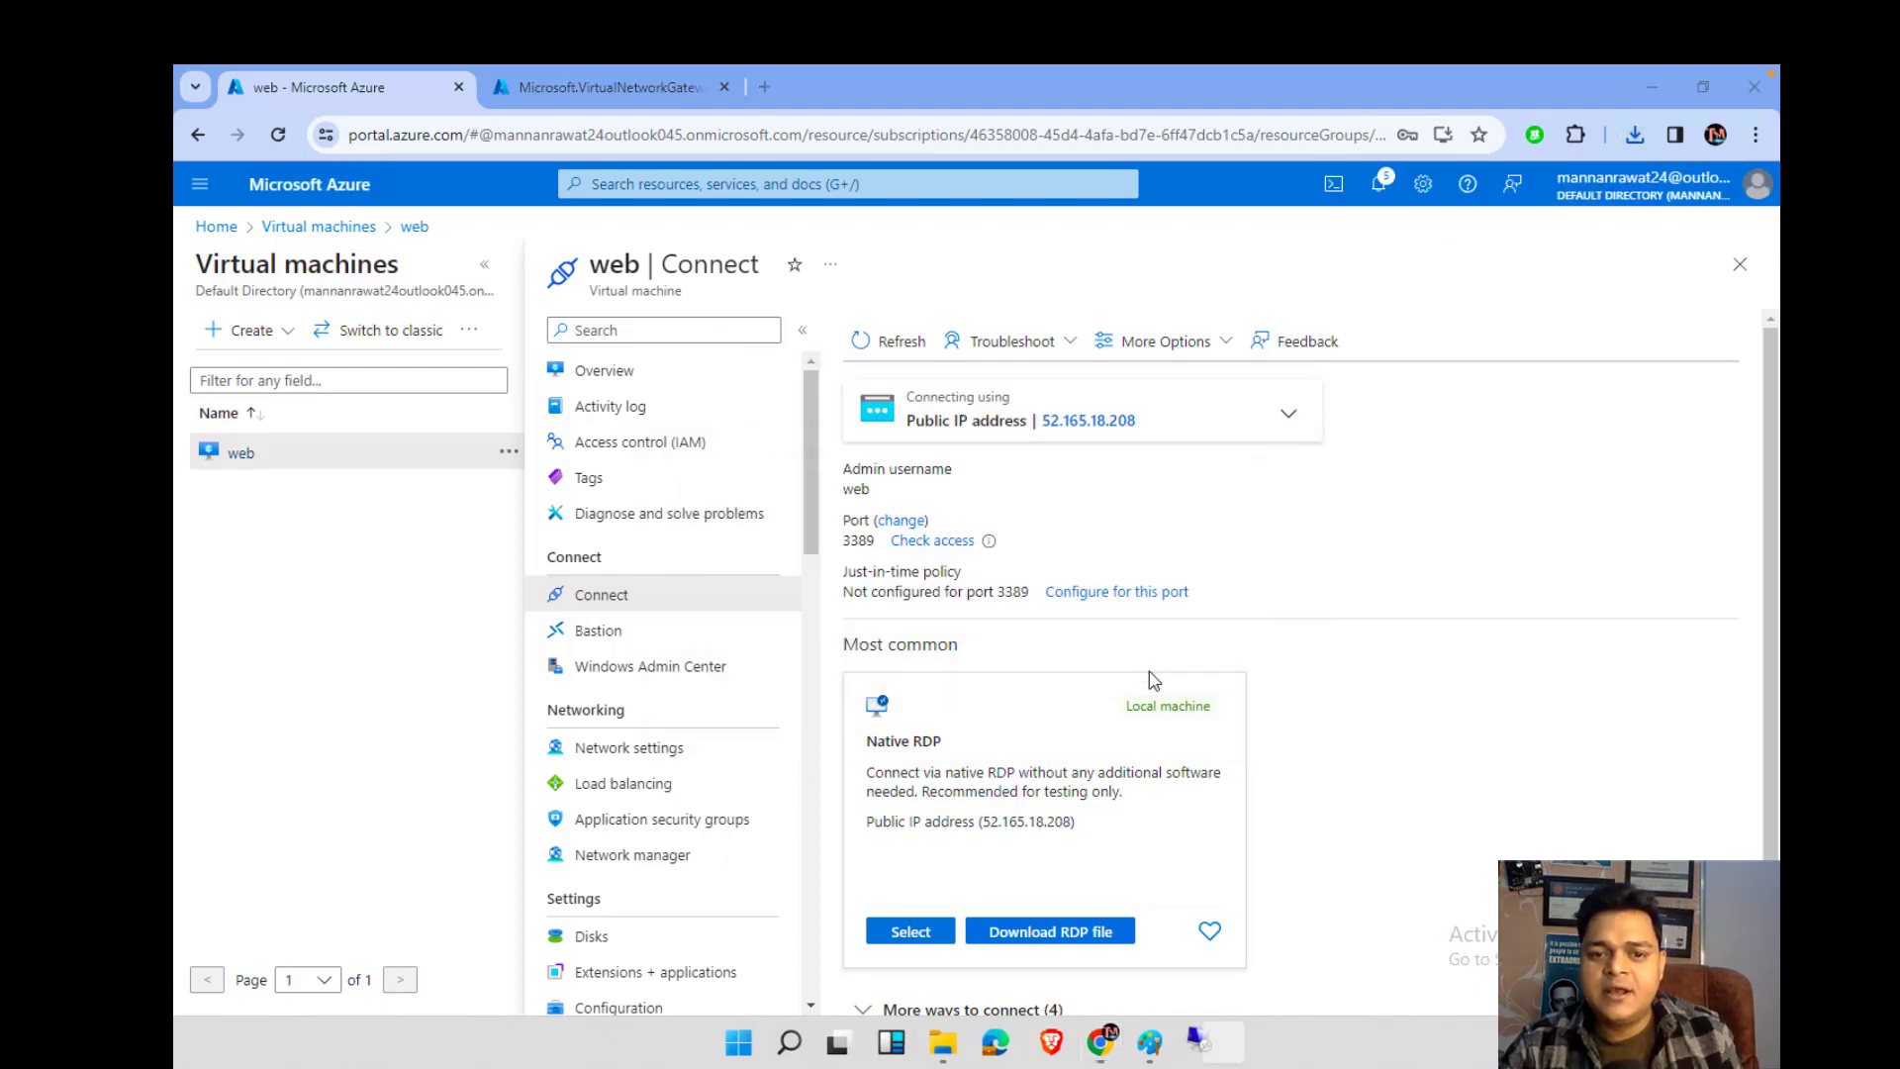
{"action": "type", "text": "••"}
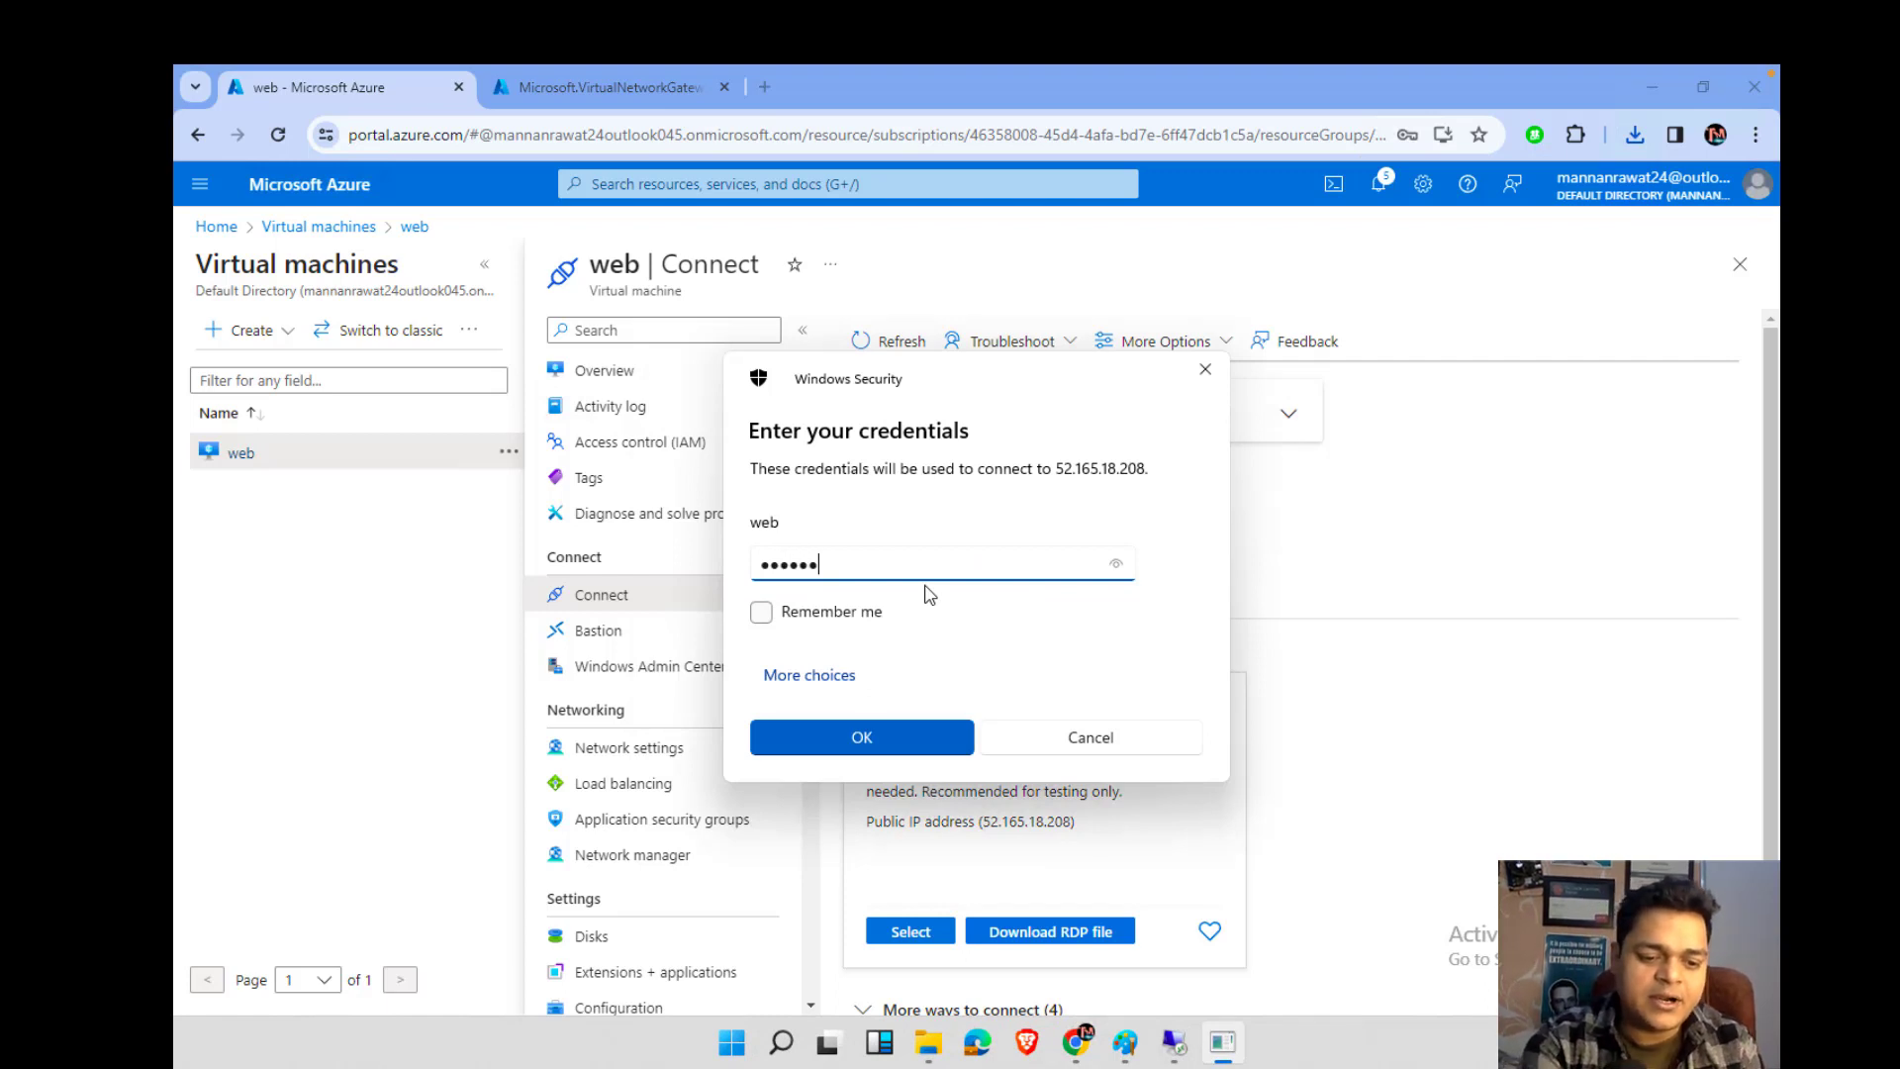
{"action": "key", "text": "Return"}
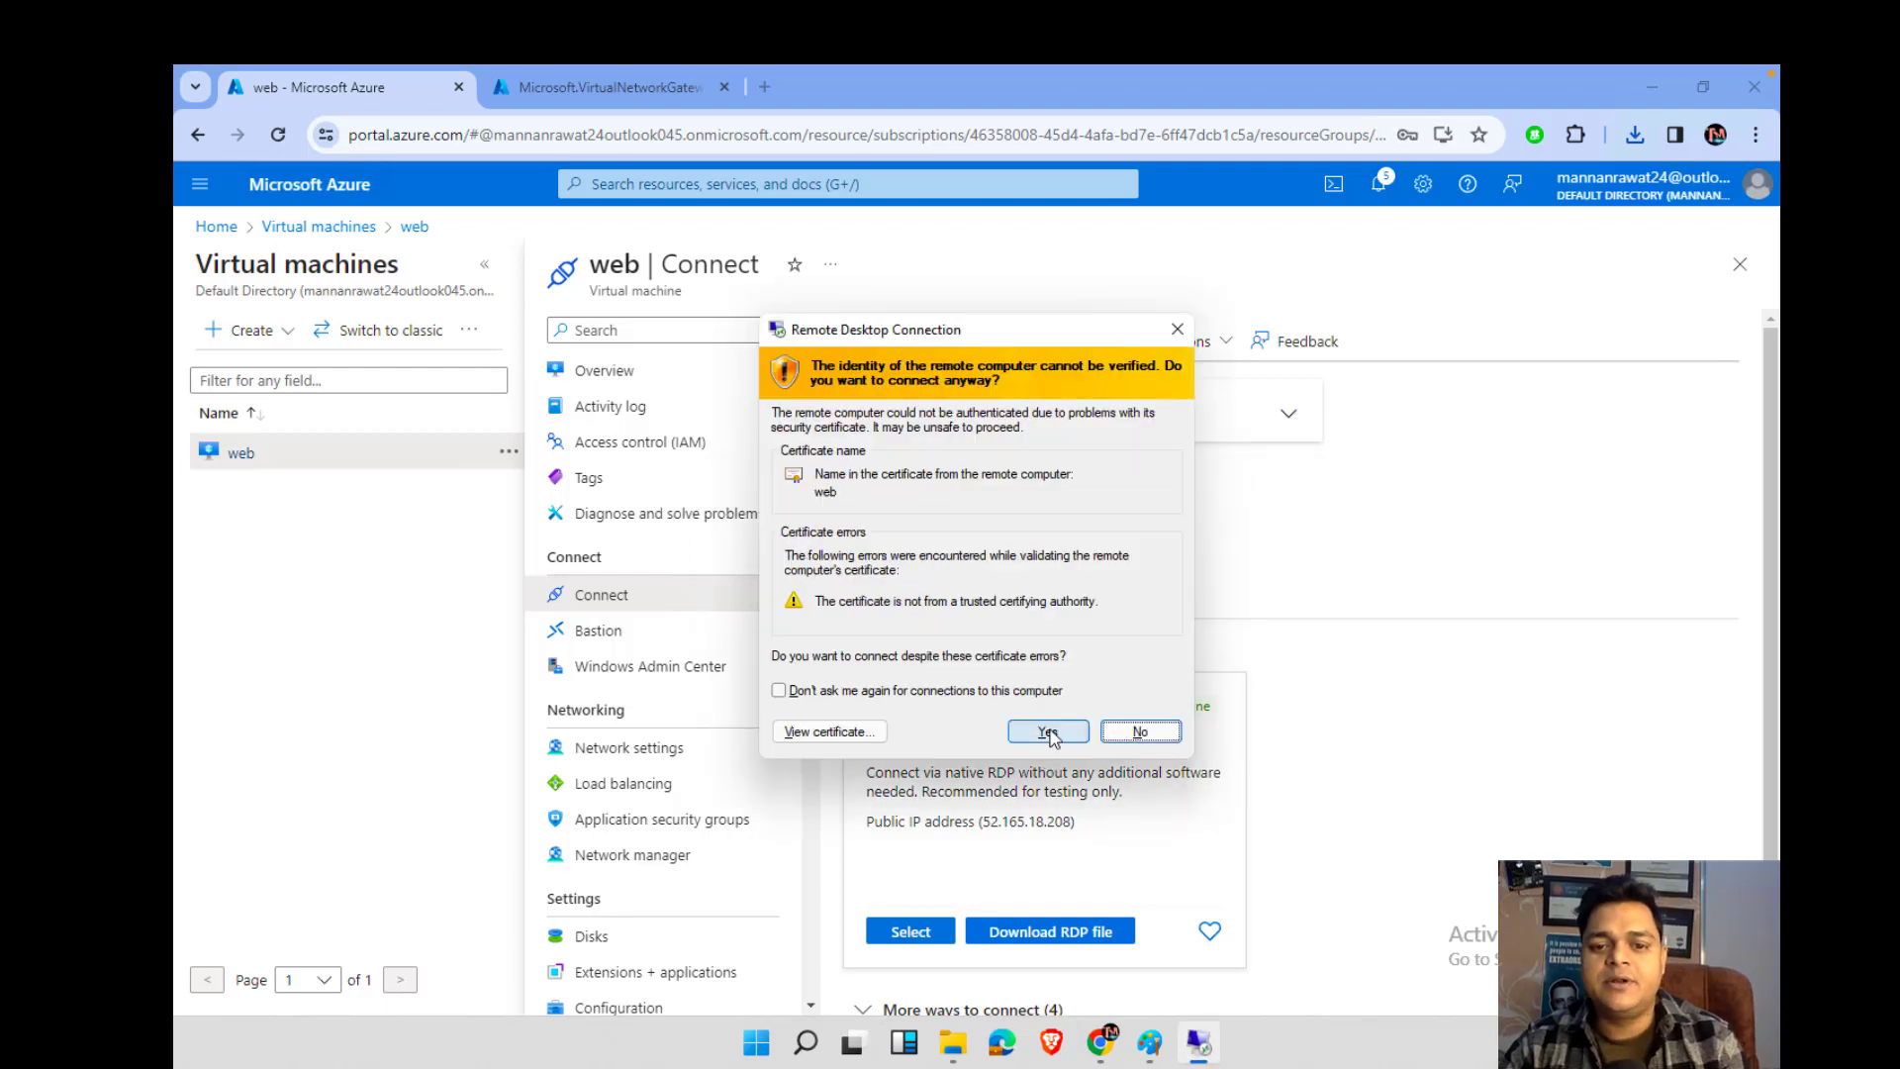
{"action": "left_click", "coordinate": [1047, 732]}
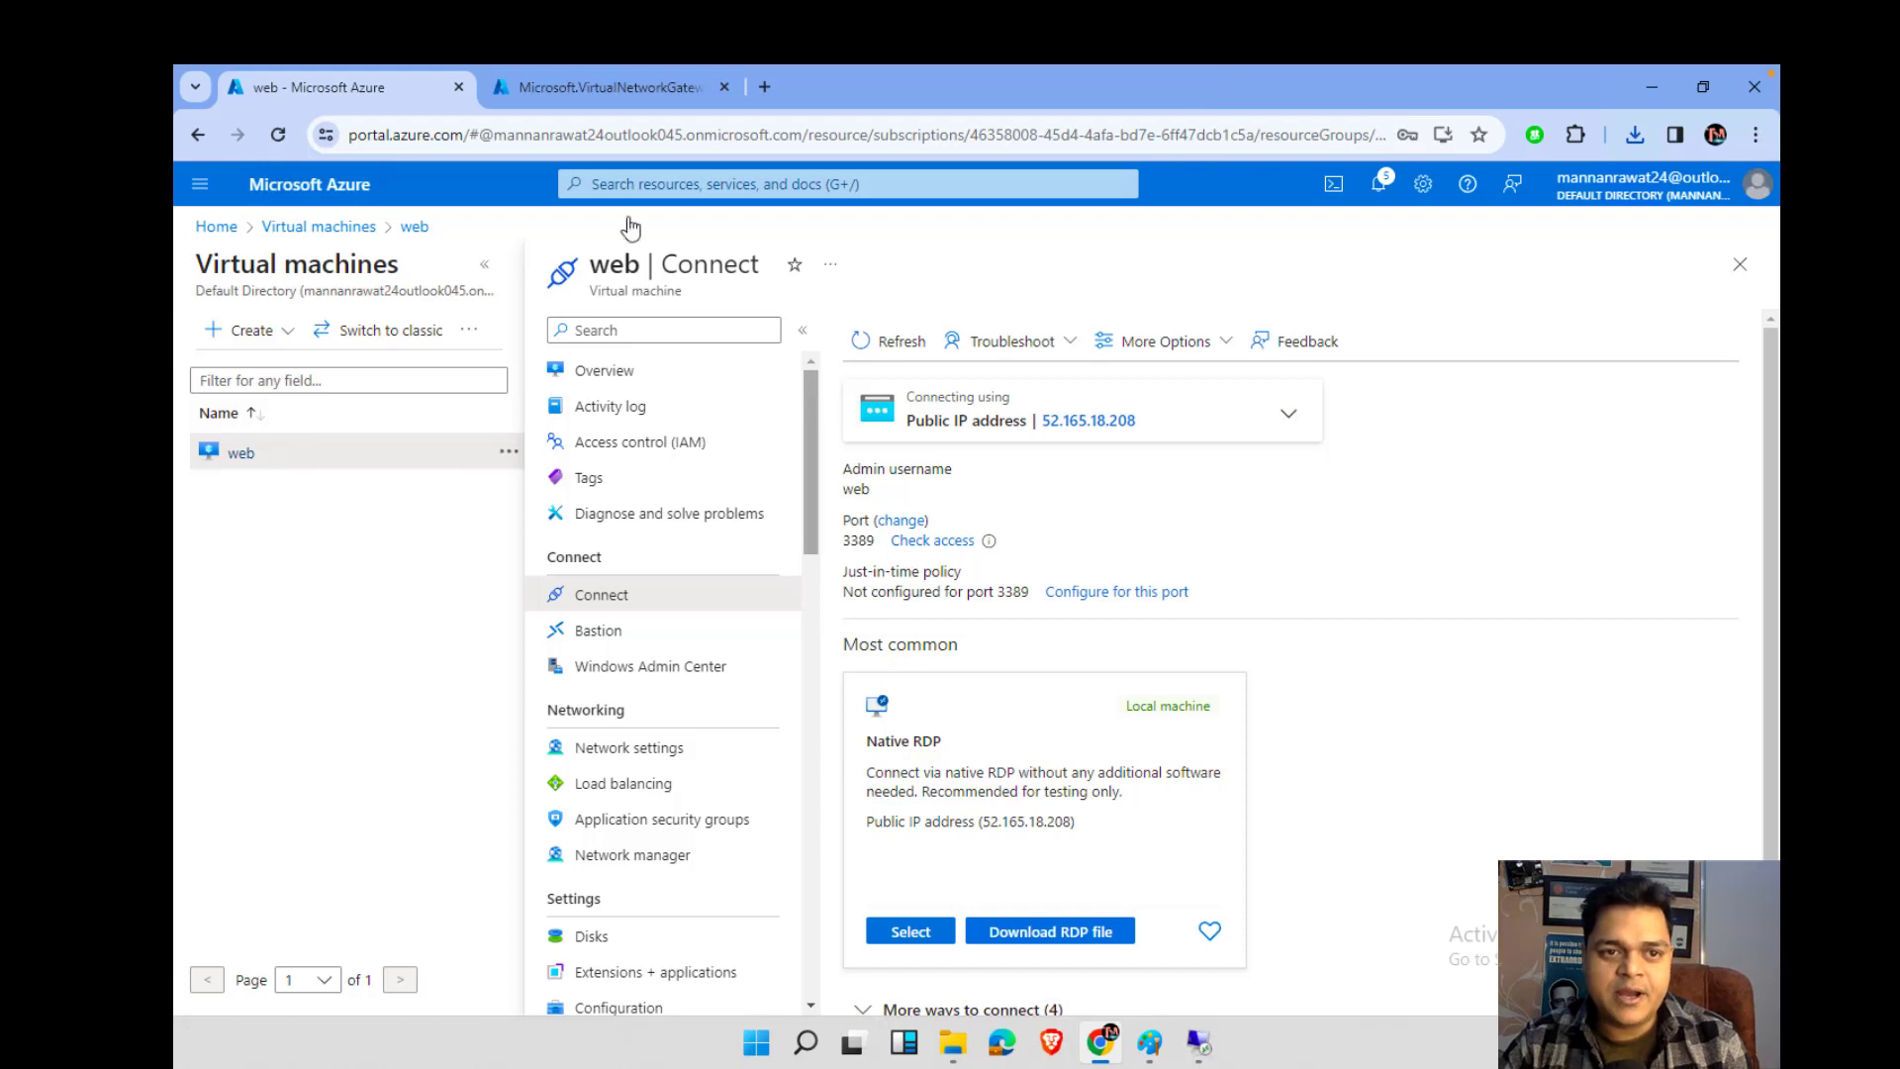
Step: Go to the deployed vpn-gateway resource and its Point-to-site configuration page
{"action": "left_click", "coordinate": [592, 87]}
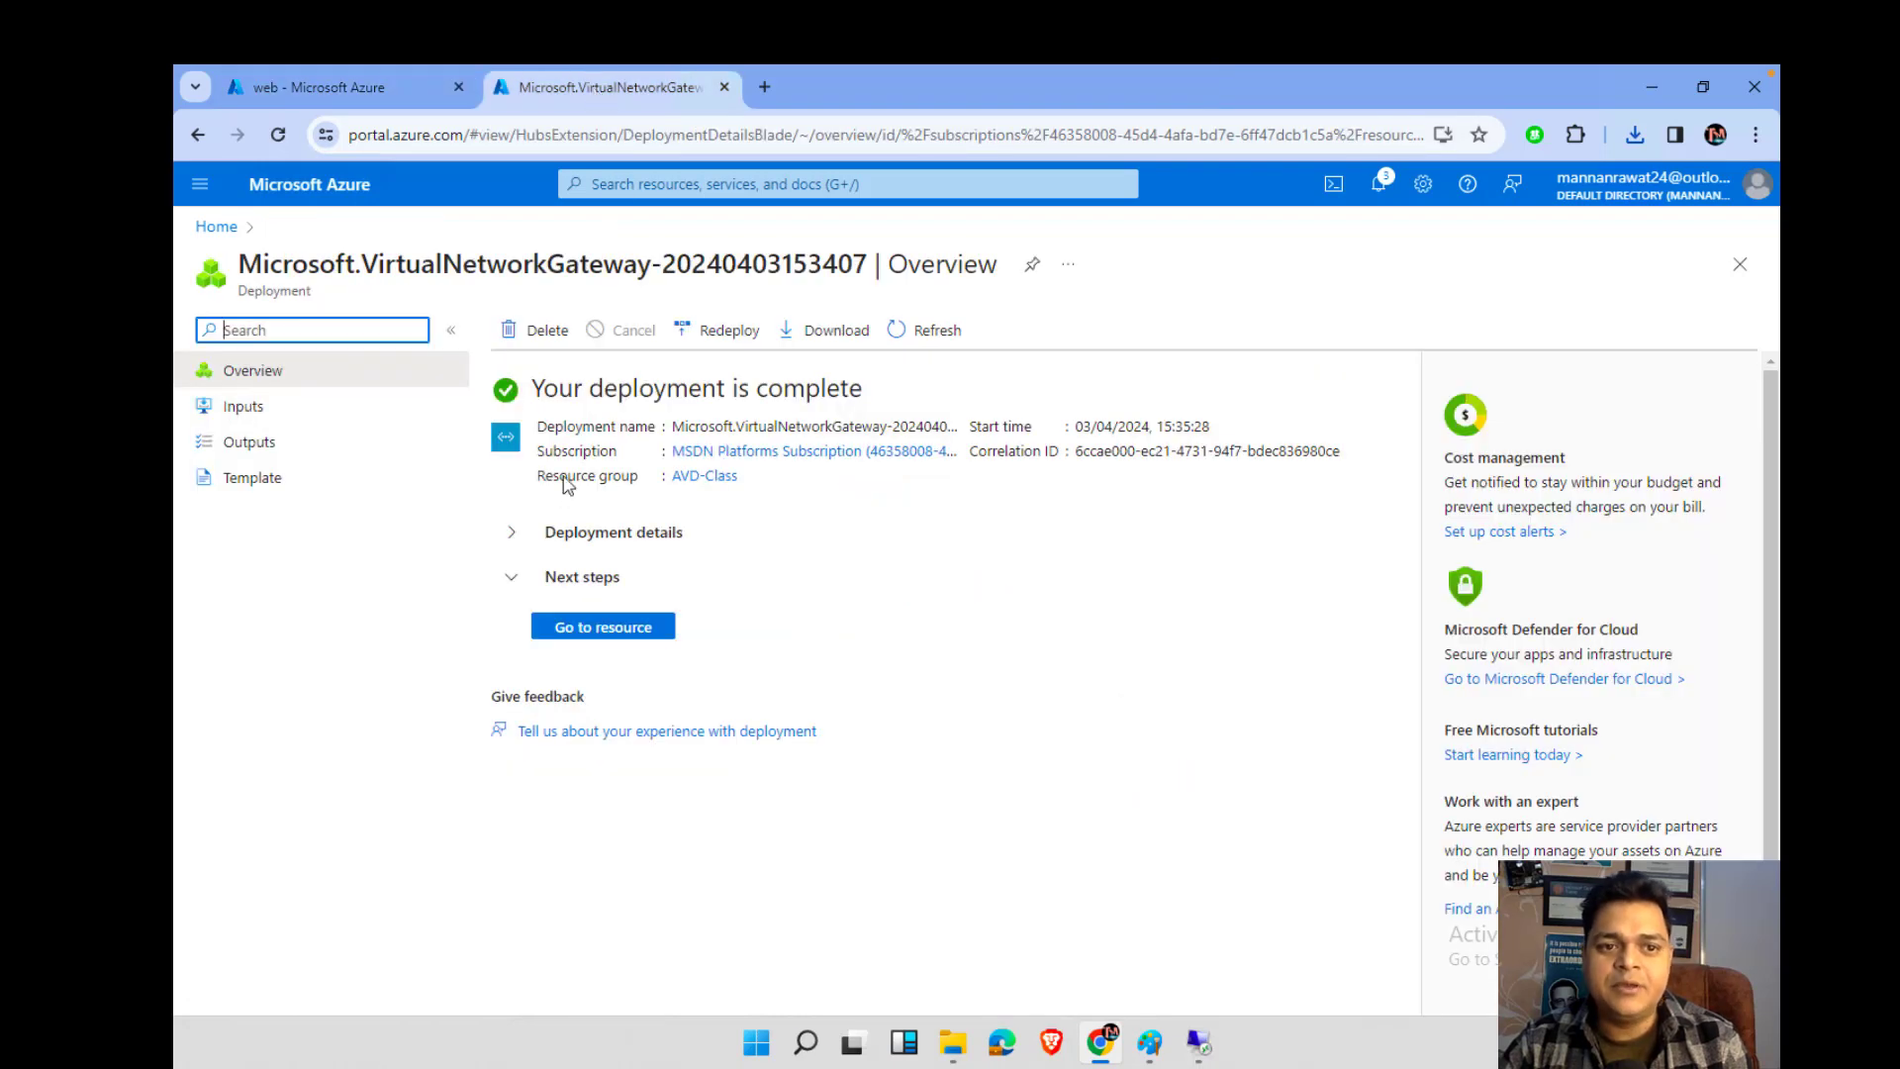
{"action": "left_click", "coordinate": [596, 631]}
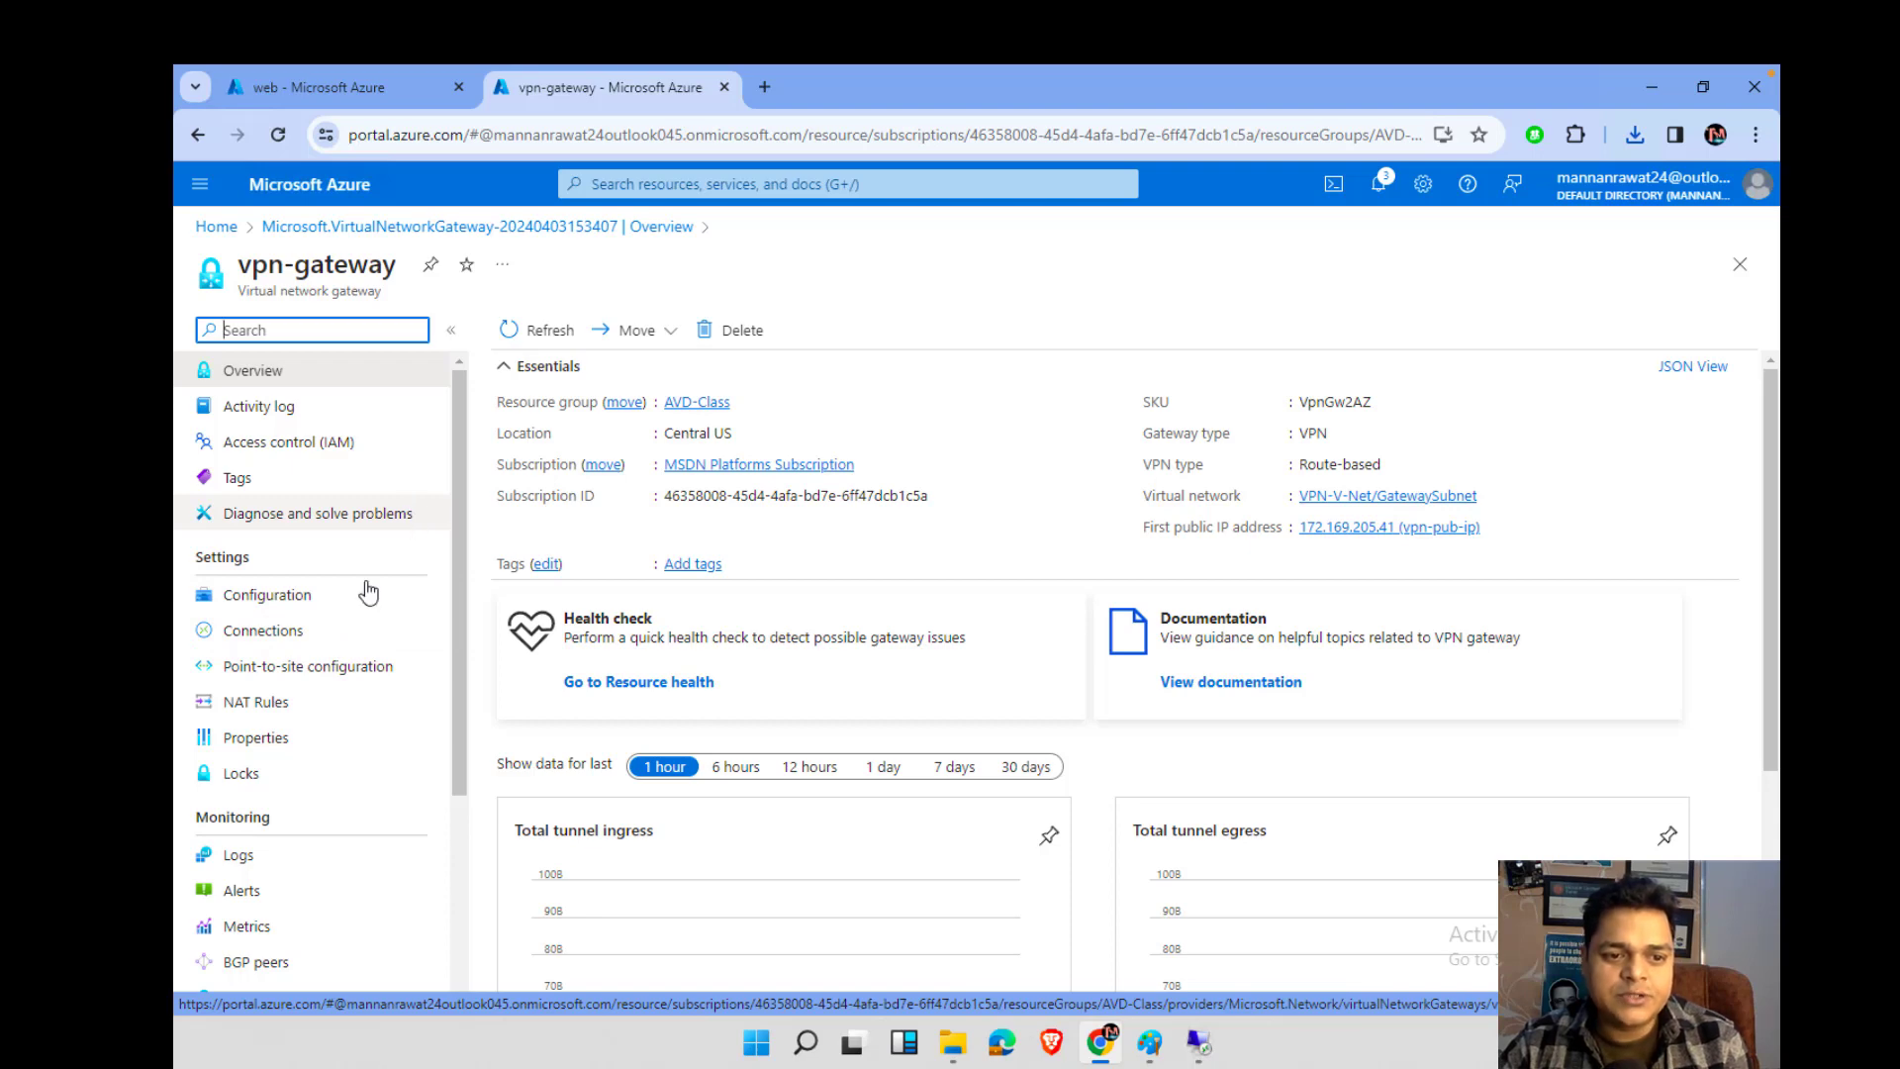
{"action": "left_click", "coordinate": [276, 679]}
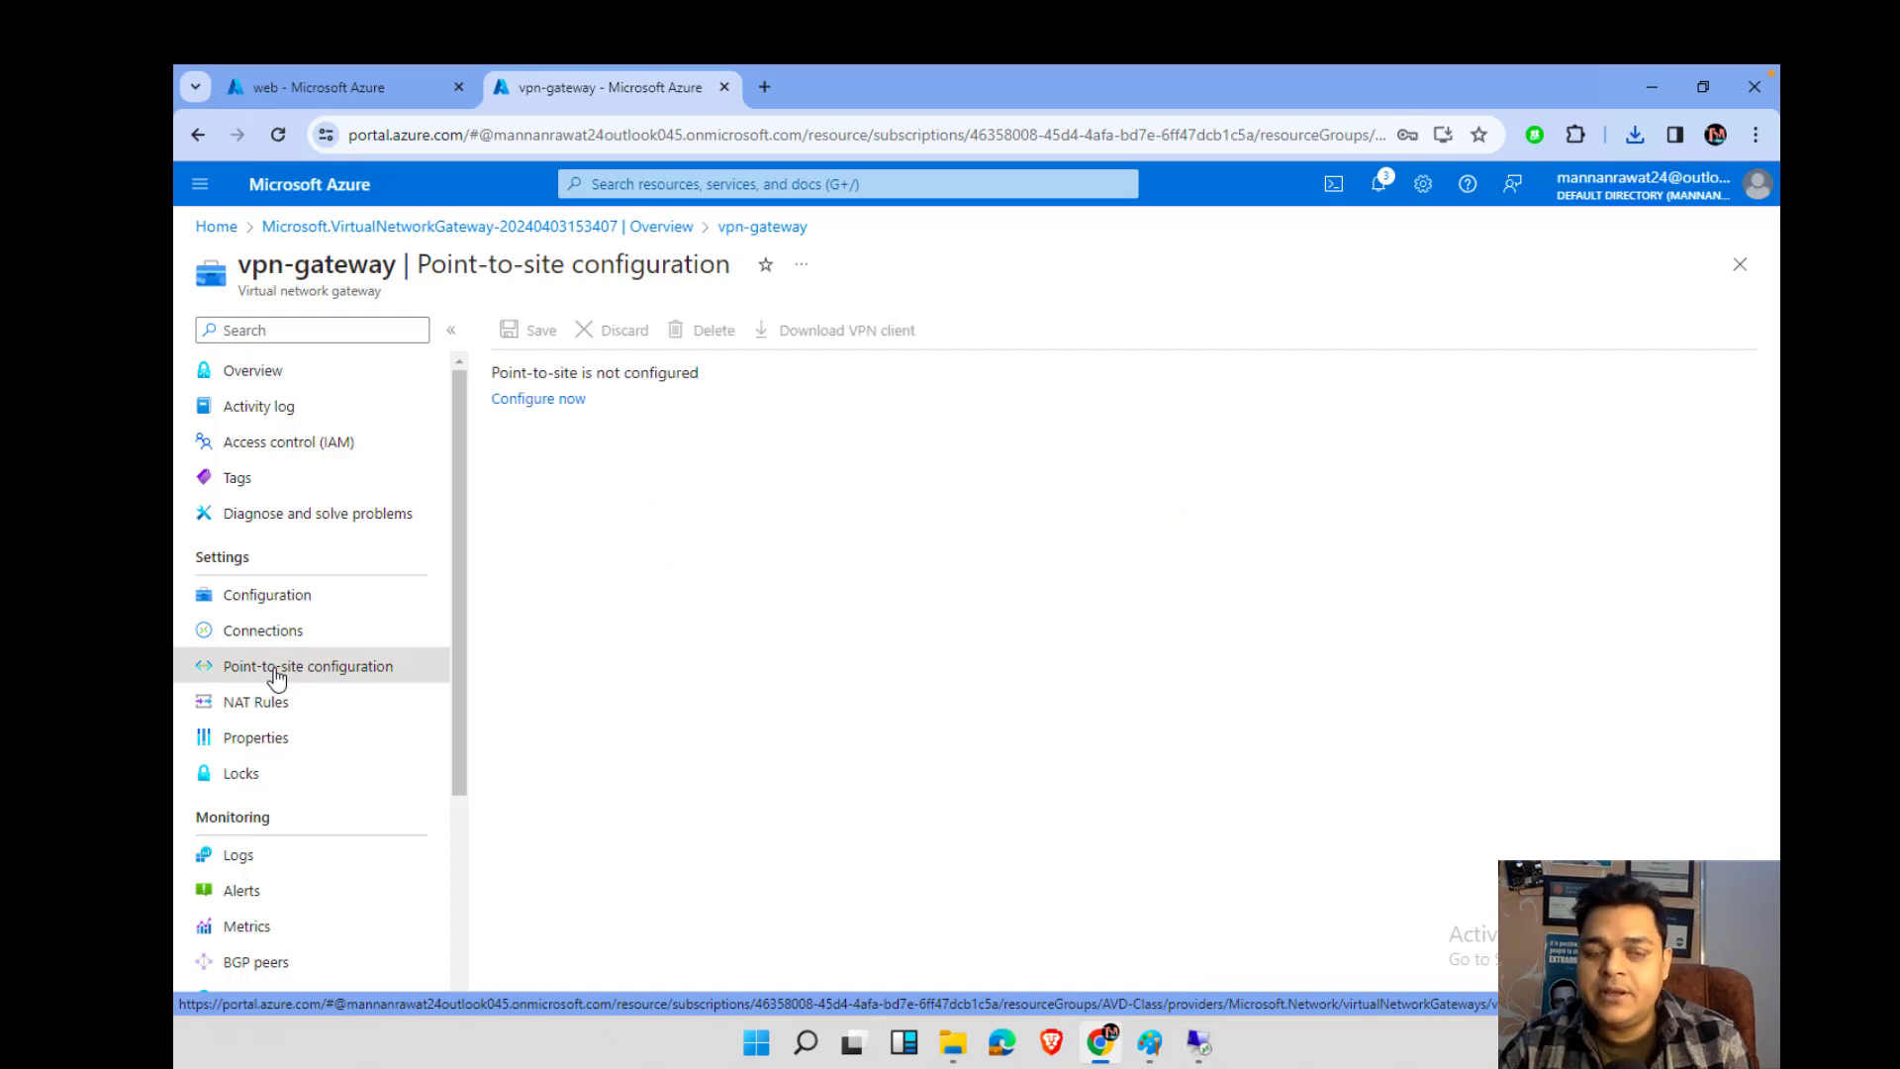
Step: Replace the autofilled address pool with 10.0.0.0/25
{"action": "left_click", "coordinate": [557, 400]}
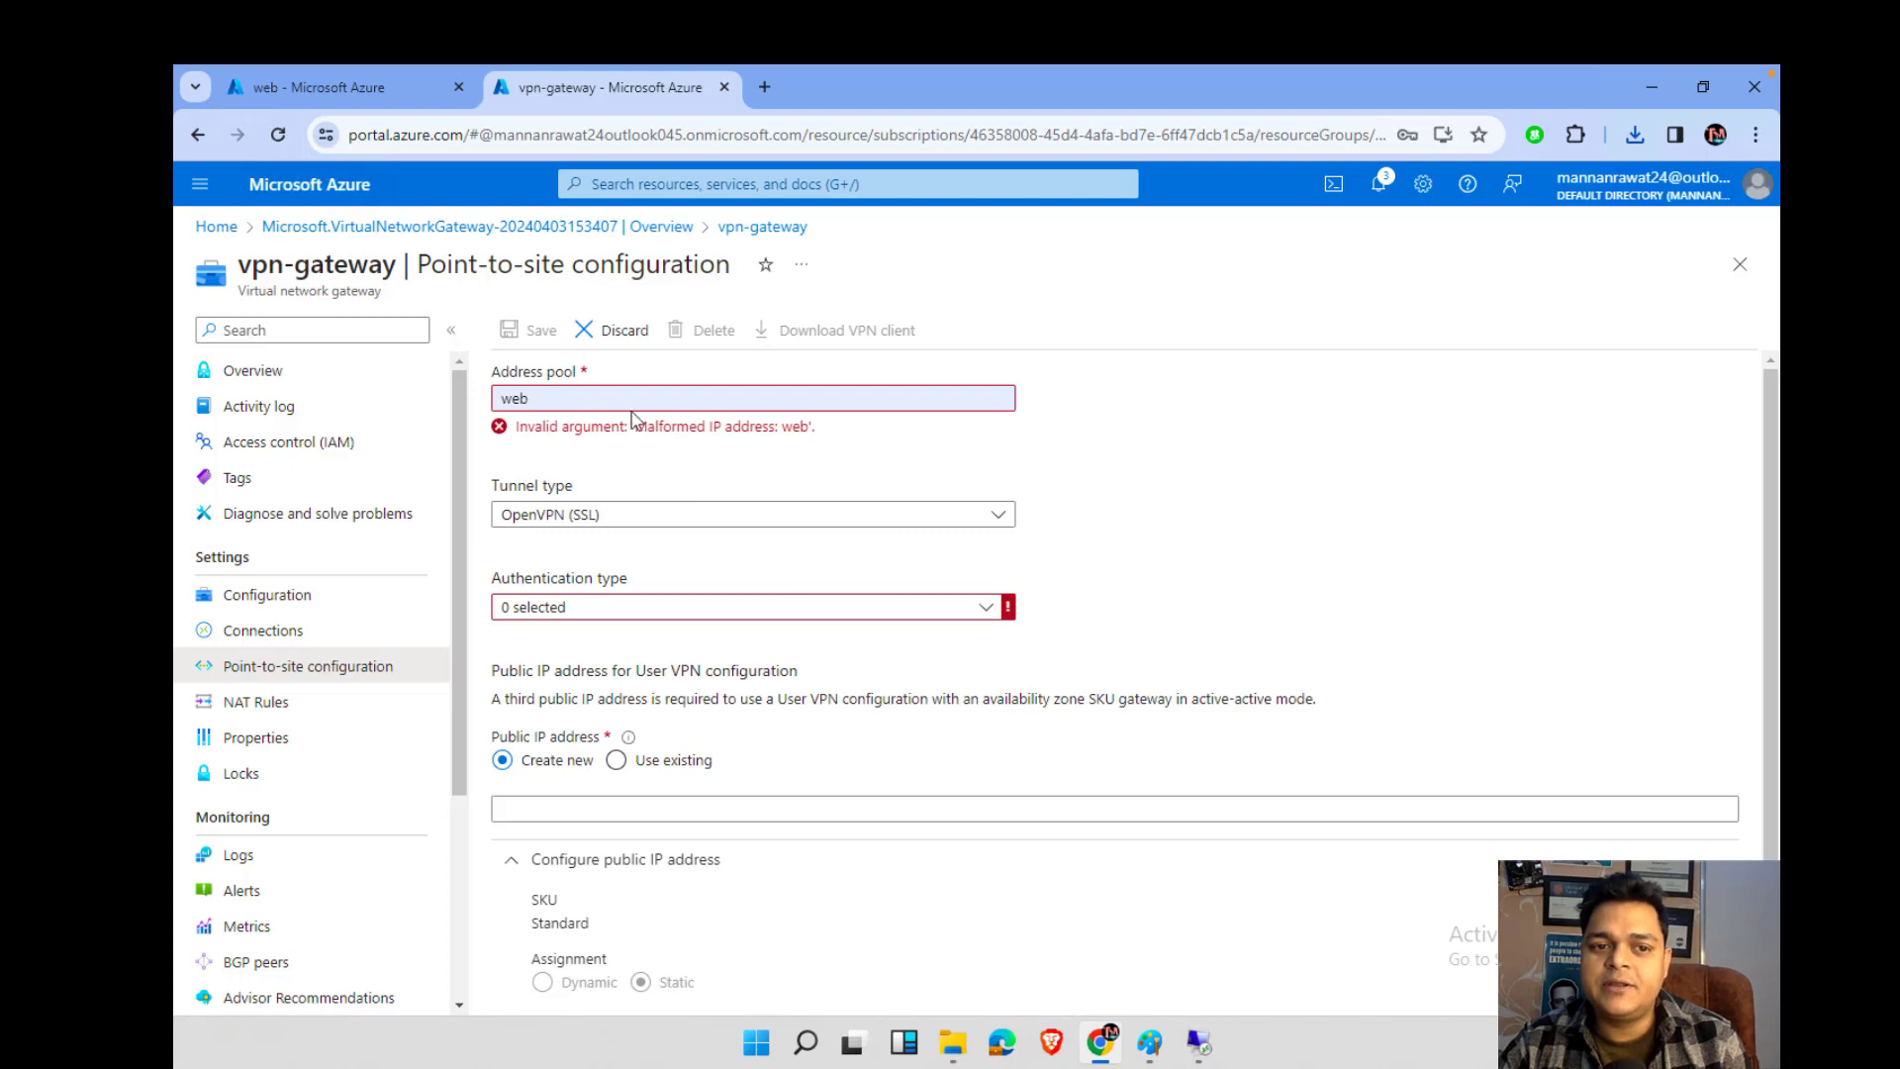
{"action": "double_click", "coordinate": [633, 398]}
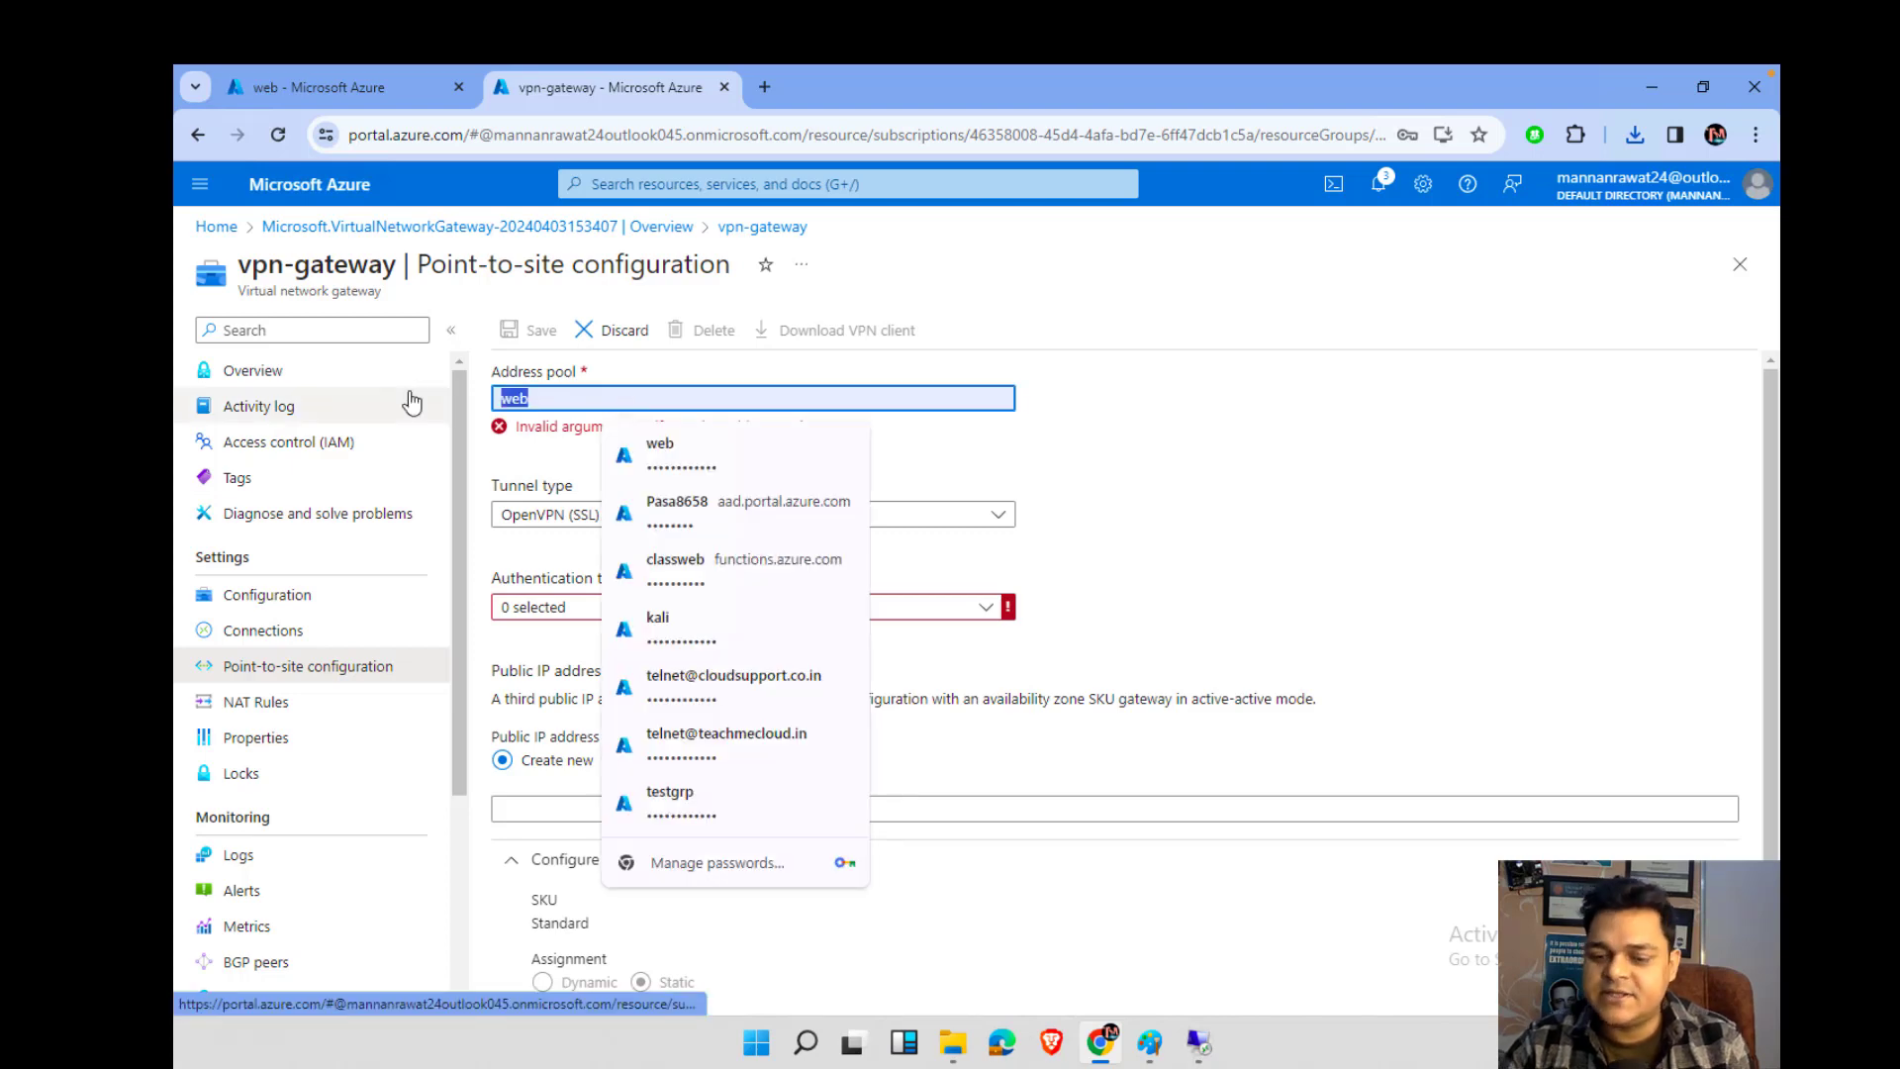
{"action": "key", "text": "BackSpace"}
{"action": "type", "text": "10"}
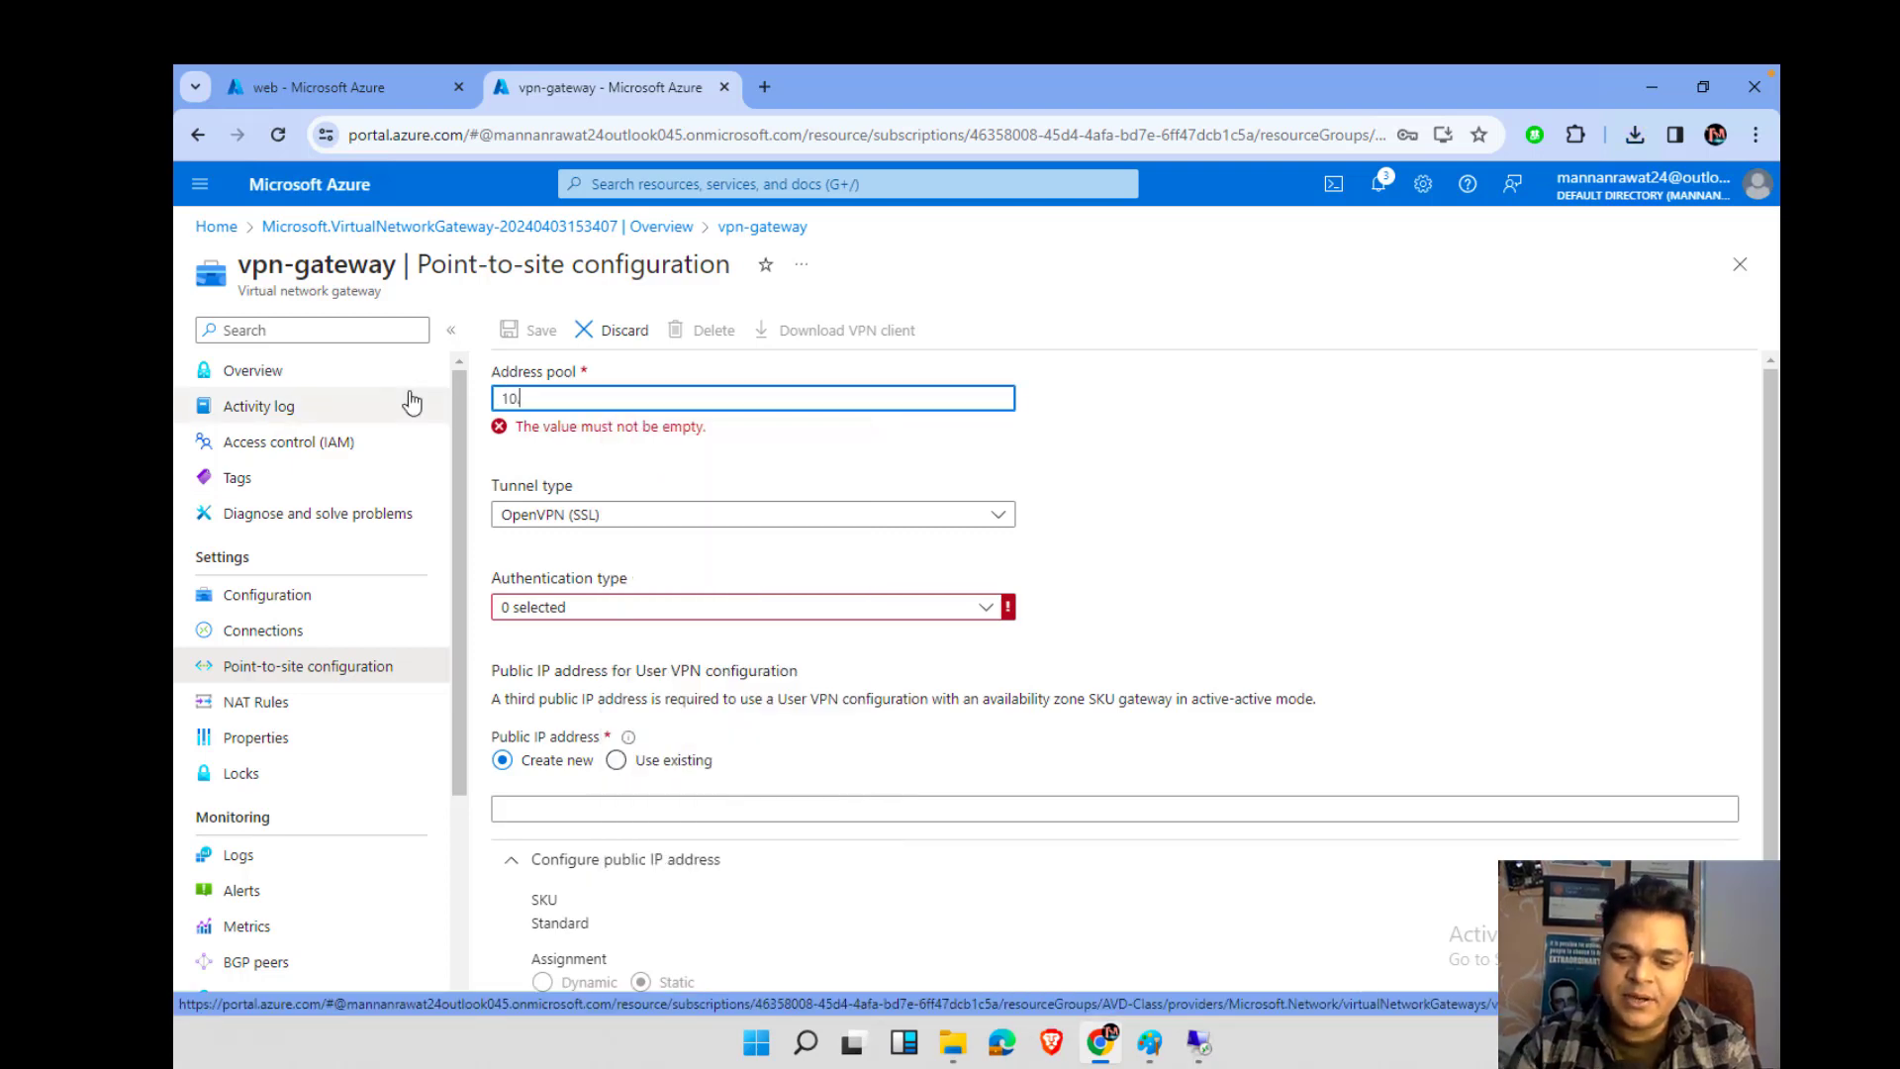
{"action": "type", "text": ".0.0.0"}
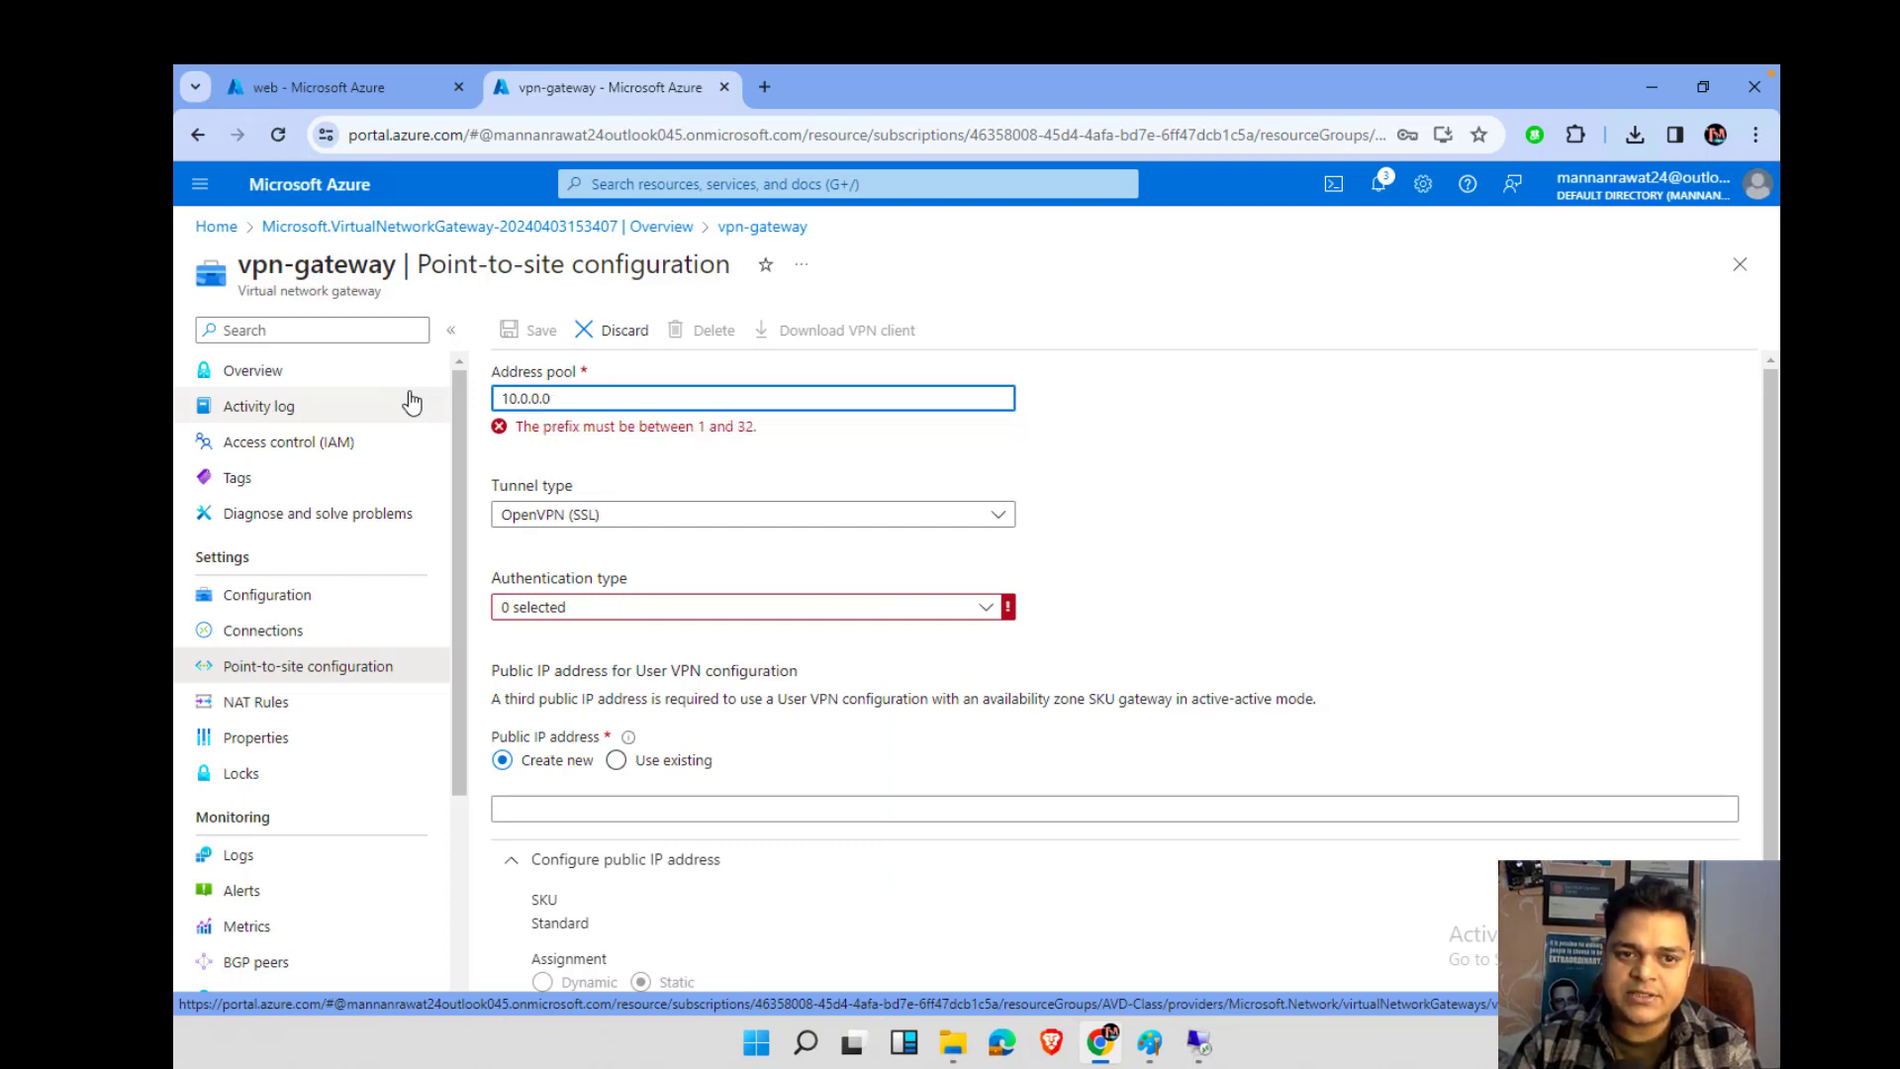
{"action": "type", "text": "/"}
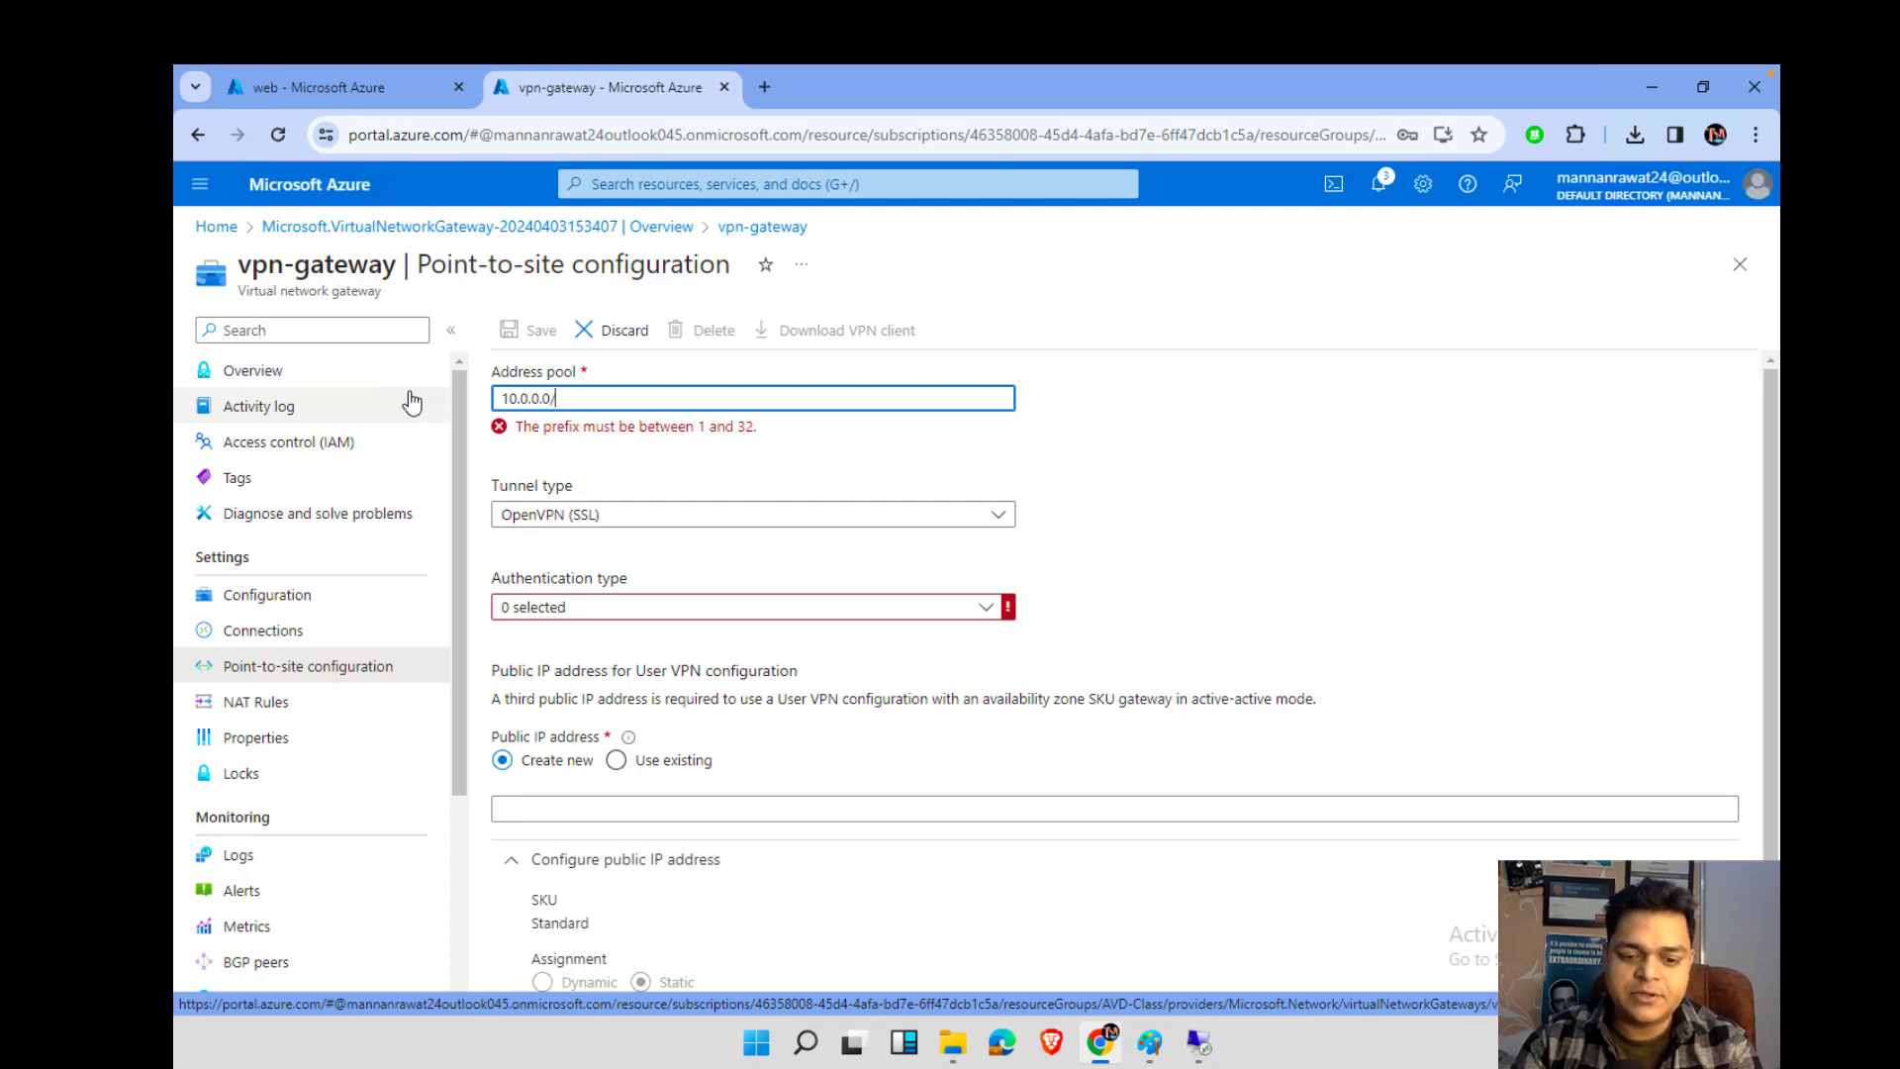
{"action": "type", "text": "25"}
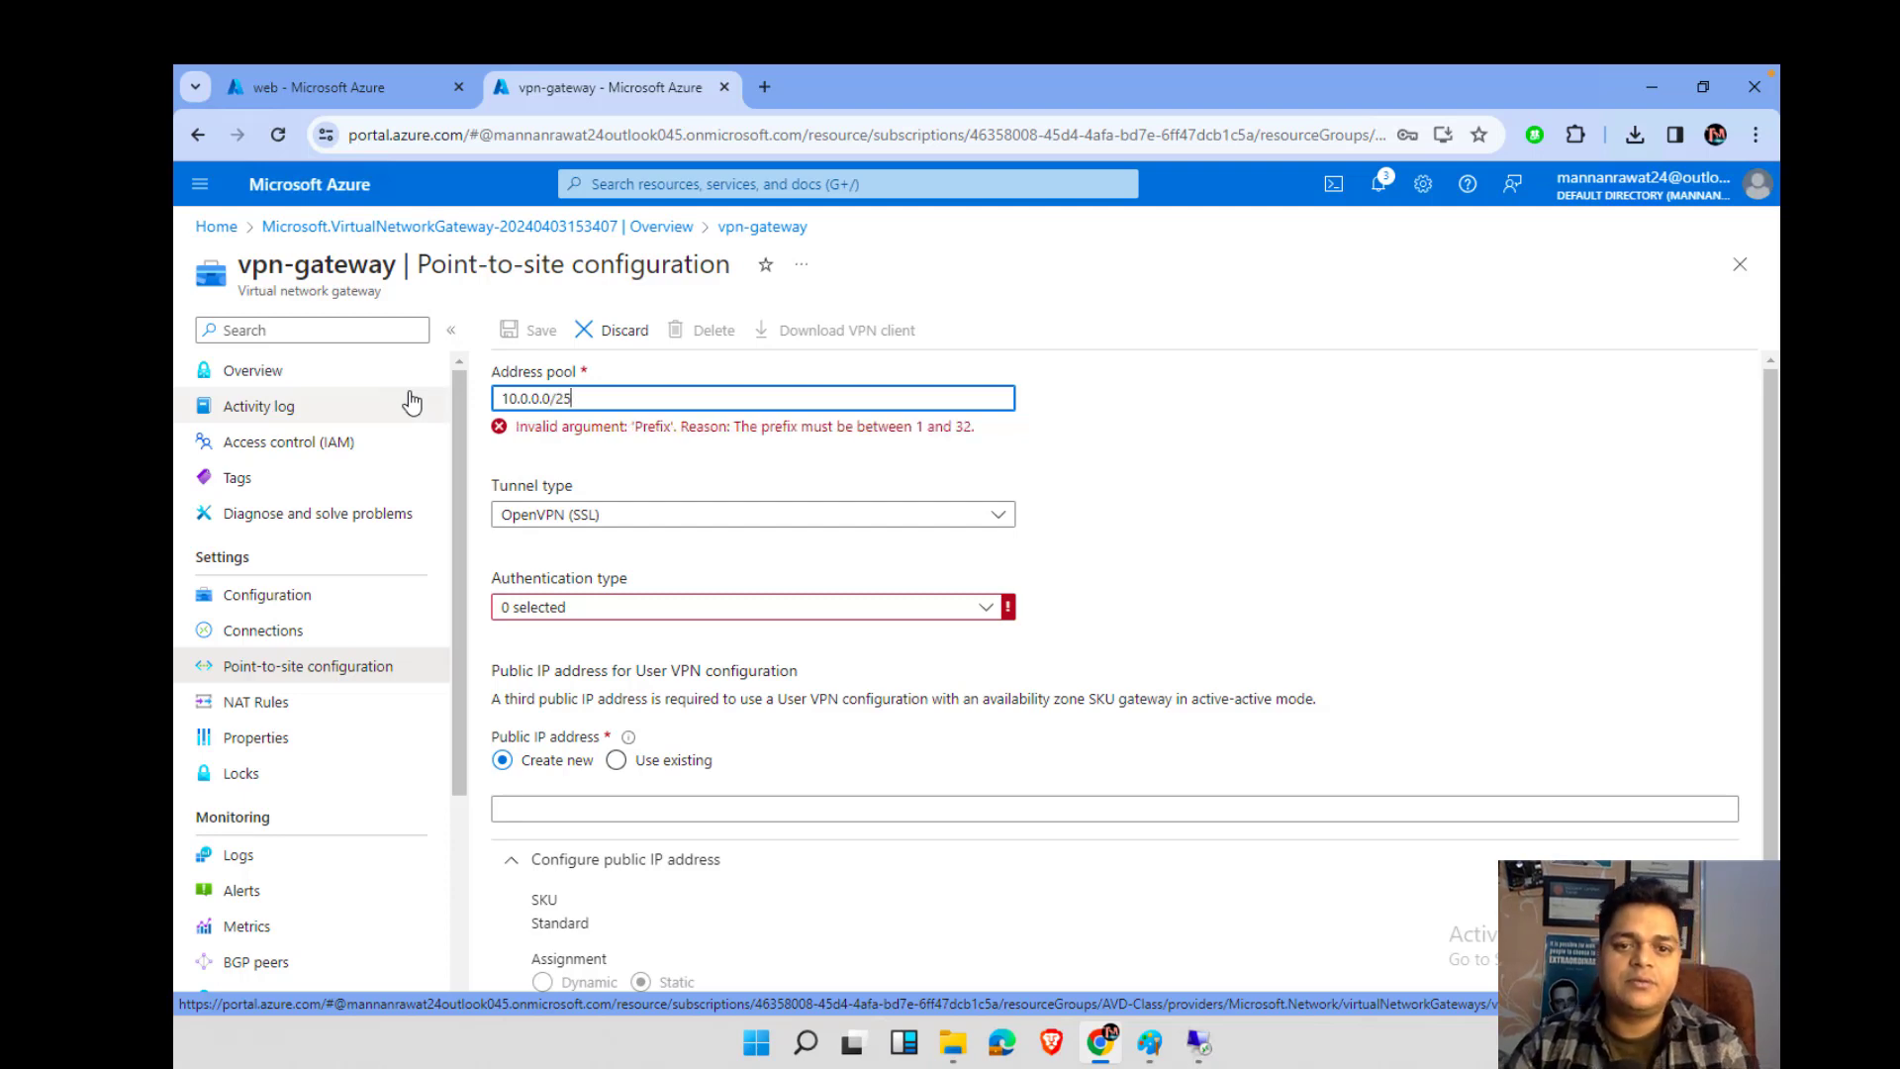
{"action": "left_click", "coordinate": [1064, 413]}
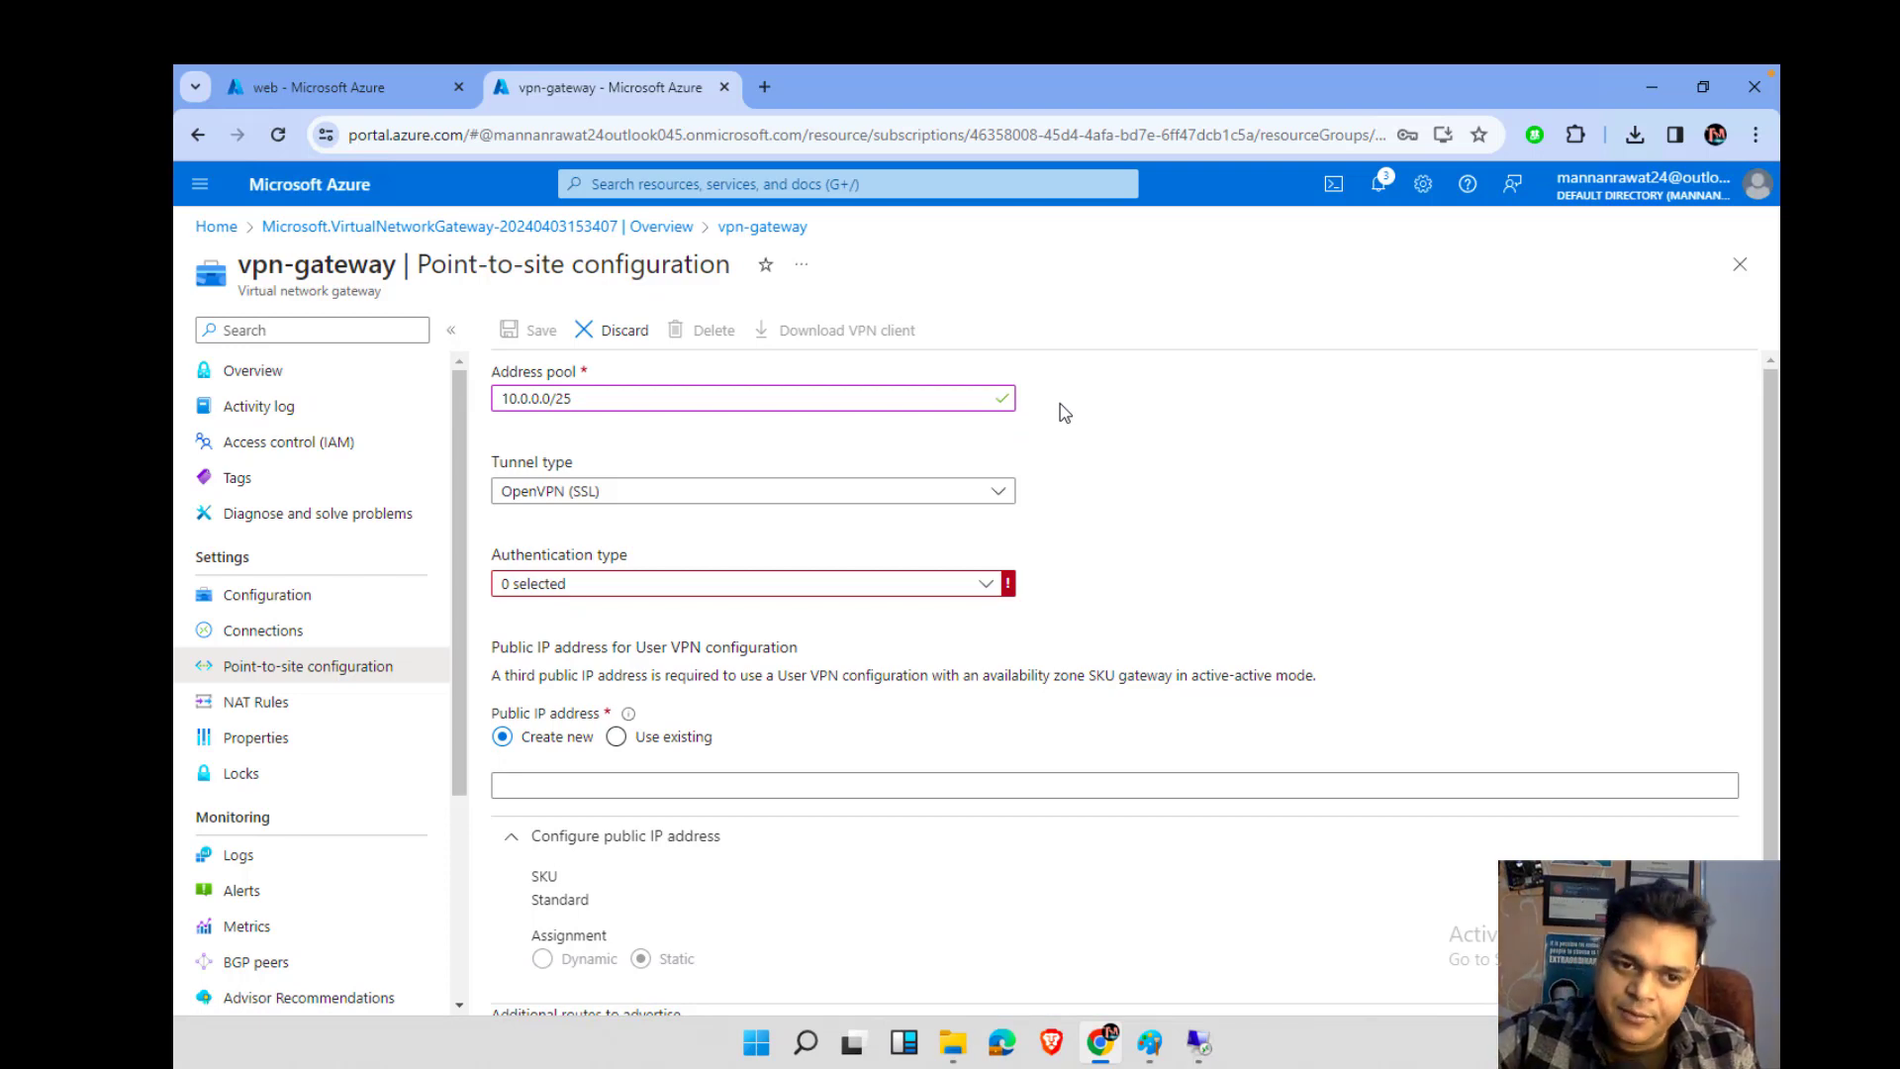
Step: Set the tunnel type to IKEv2 and OpenVPN (SSL)
{"action": "left_click", "coordinate": [884, 494]}
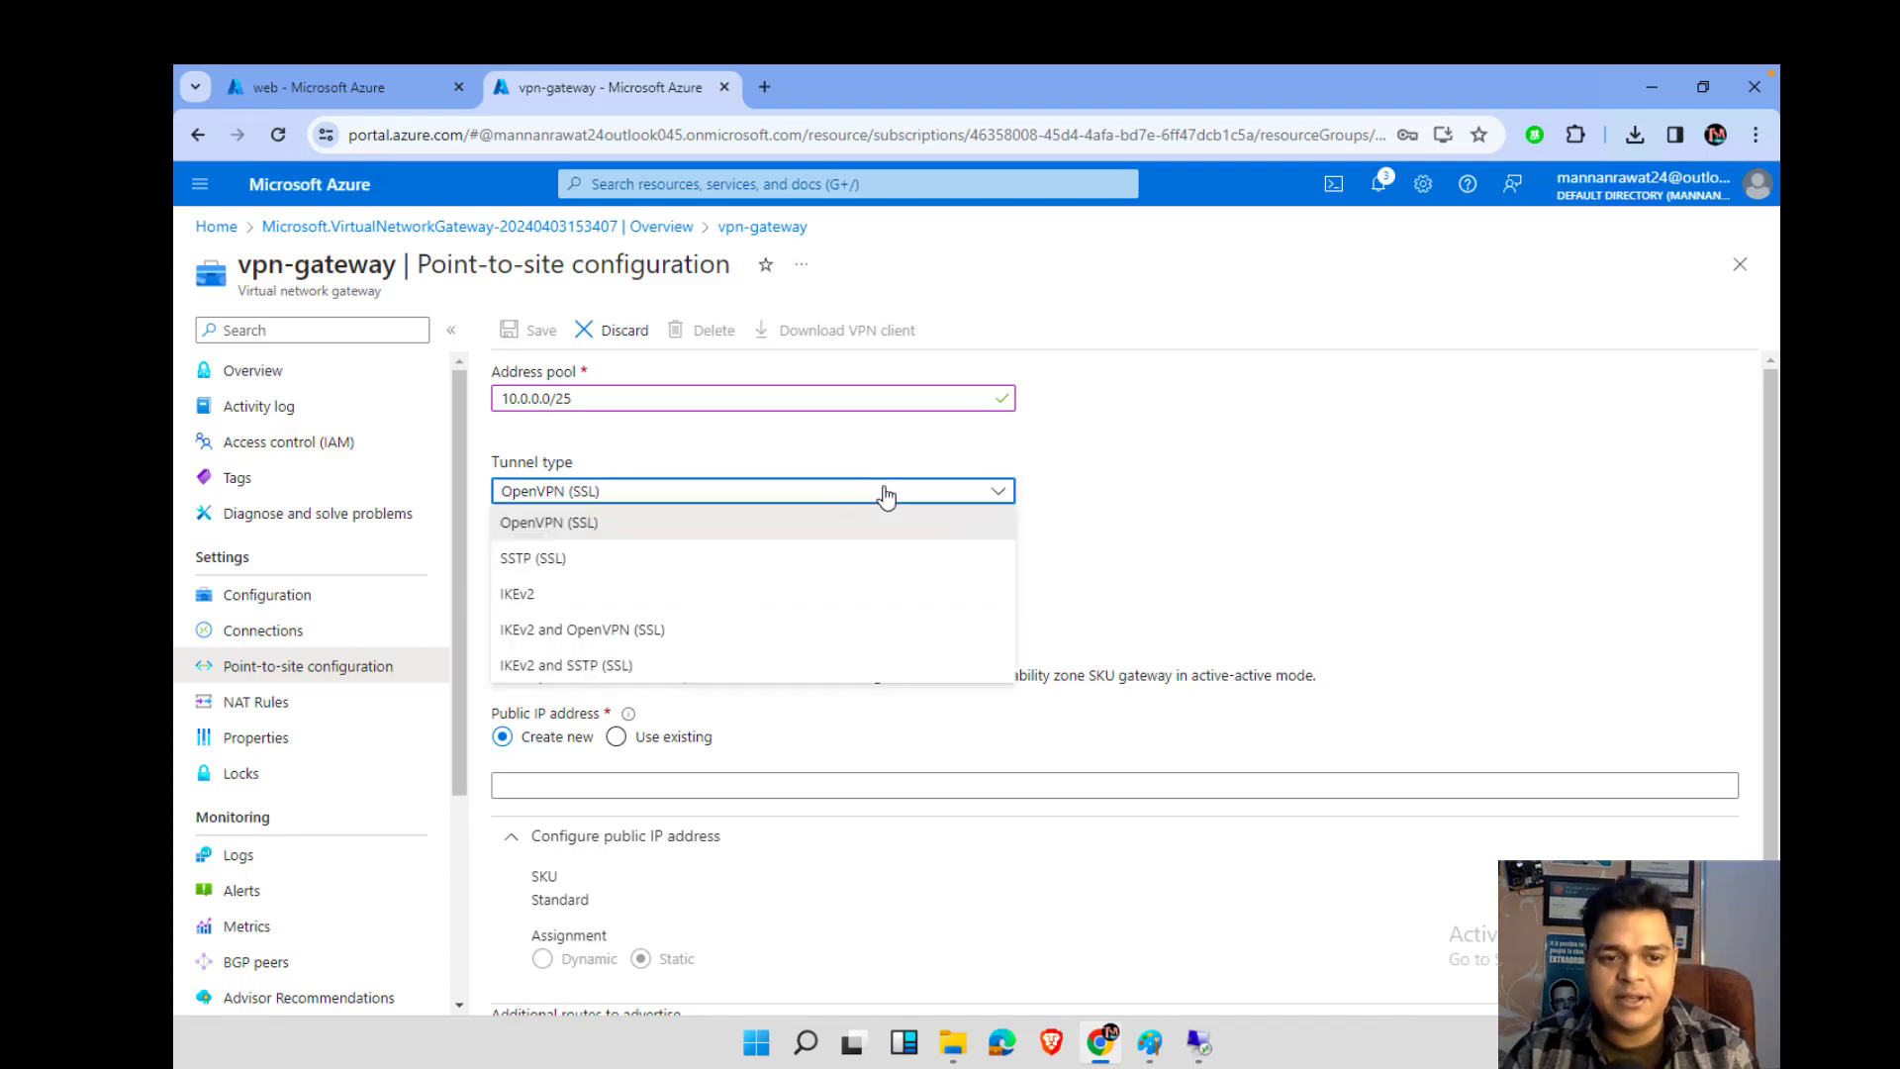
{"action": "left_click", "coordinate": [618, 525]}
{"action": "left_click", "coordinate": [669, 503]}
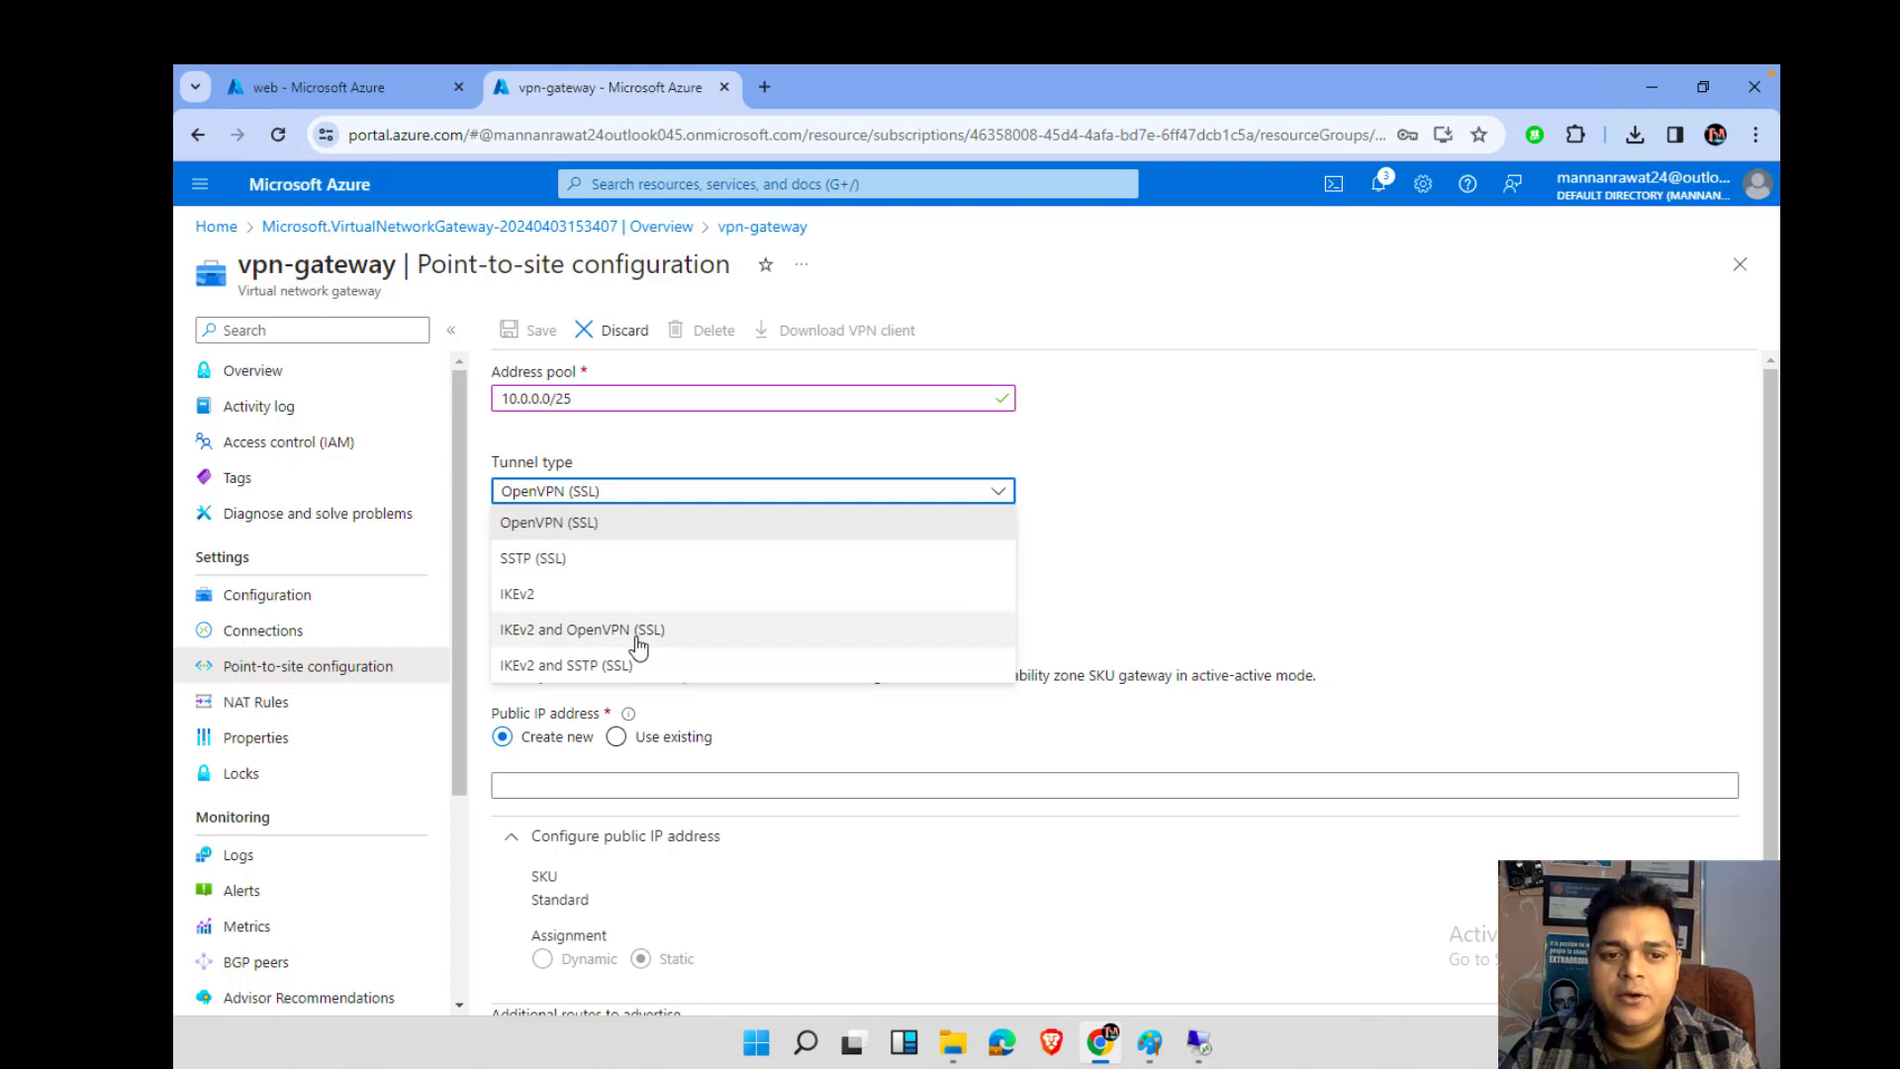
{"action": "left_click", "coordinate": [602, 638]}
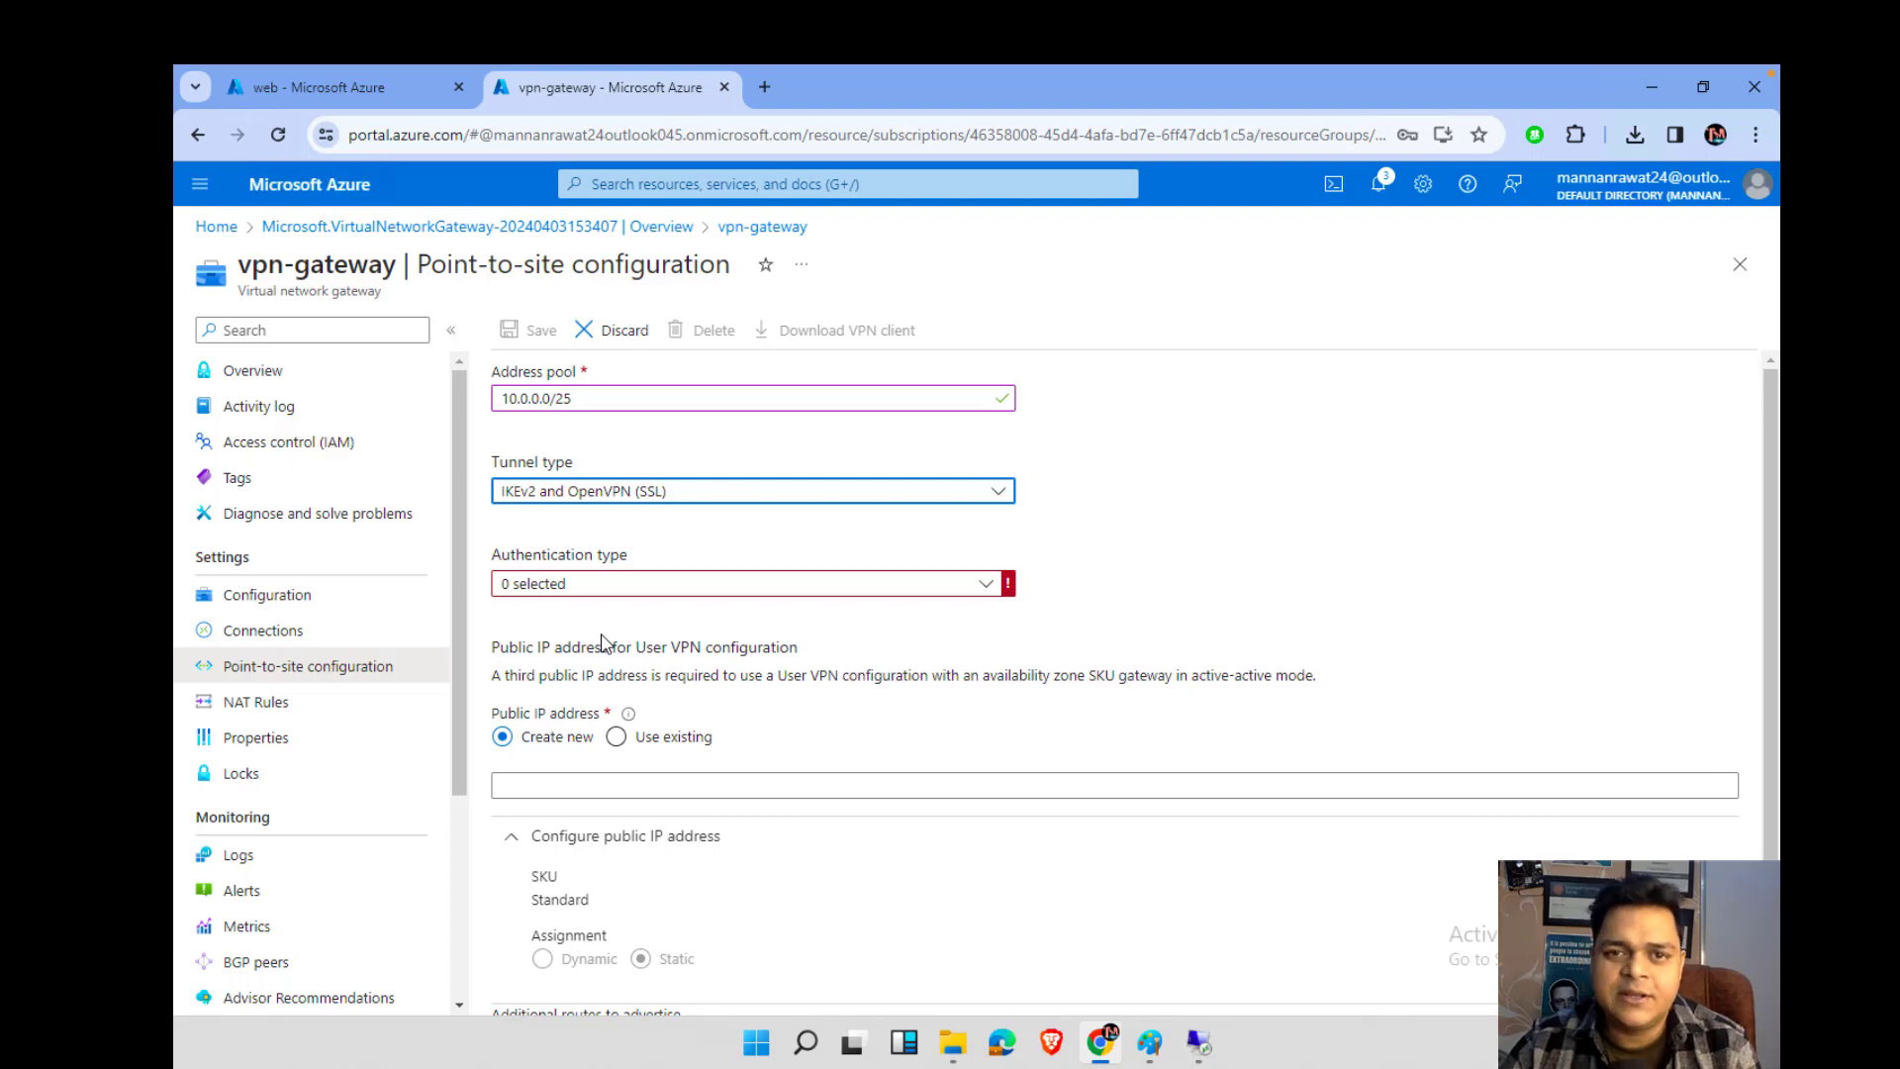
Step: Set authentication to Azure certificate only
{"action": "left_click", "coordinate": [664, 591]}
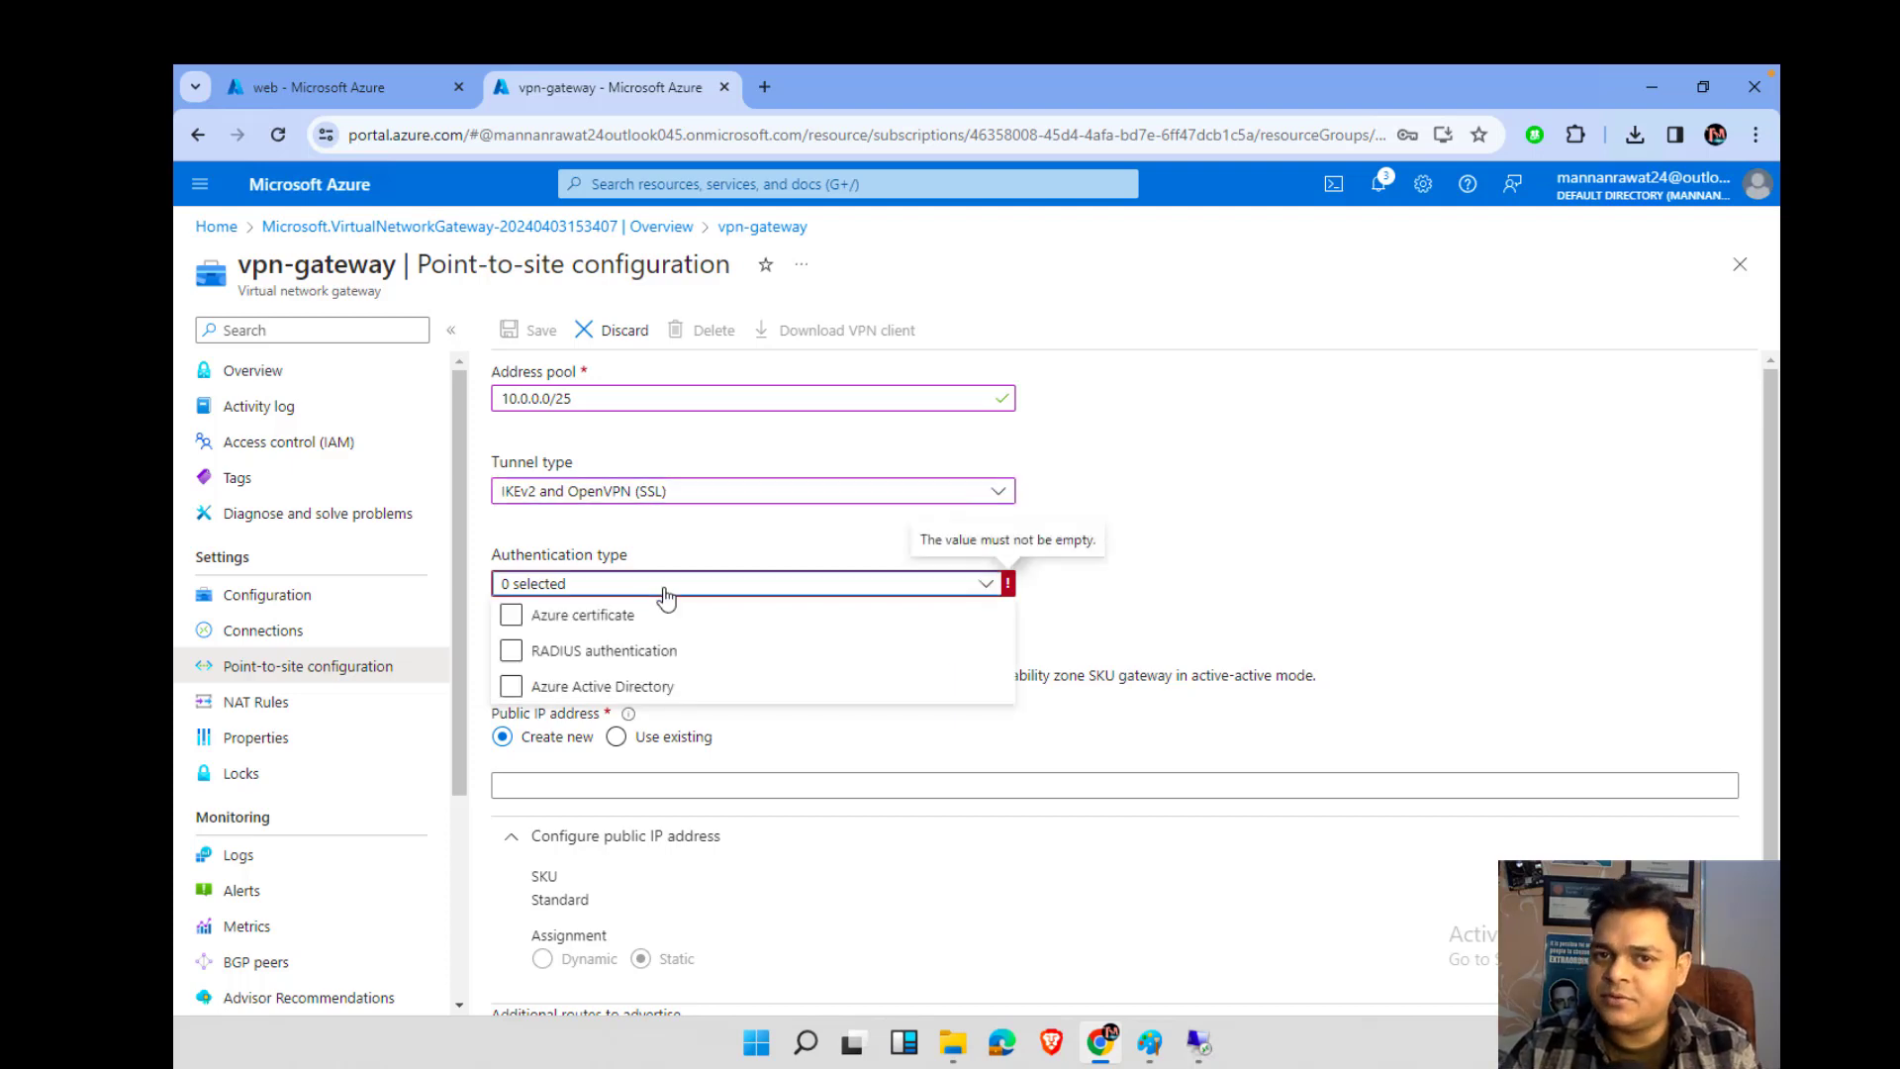
{"action": "left_click", "coordinate": [598, 618]}
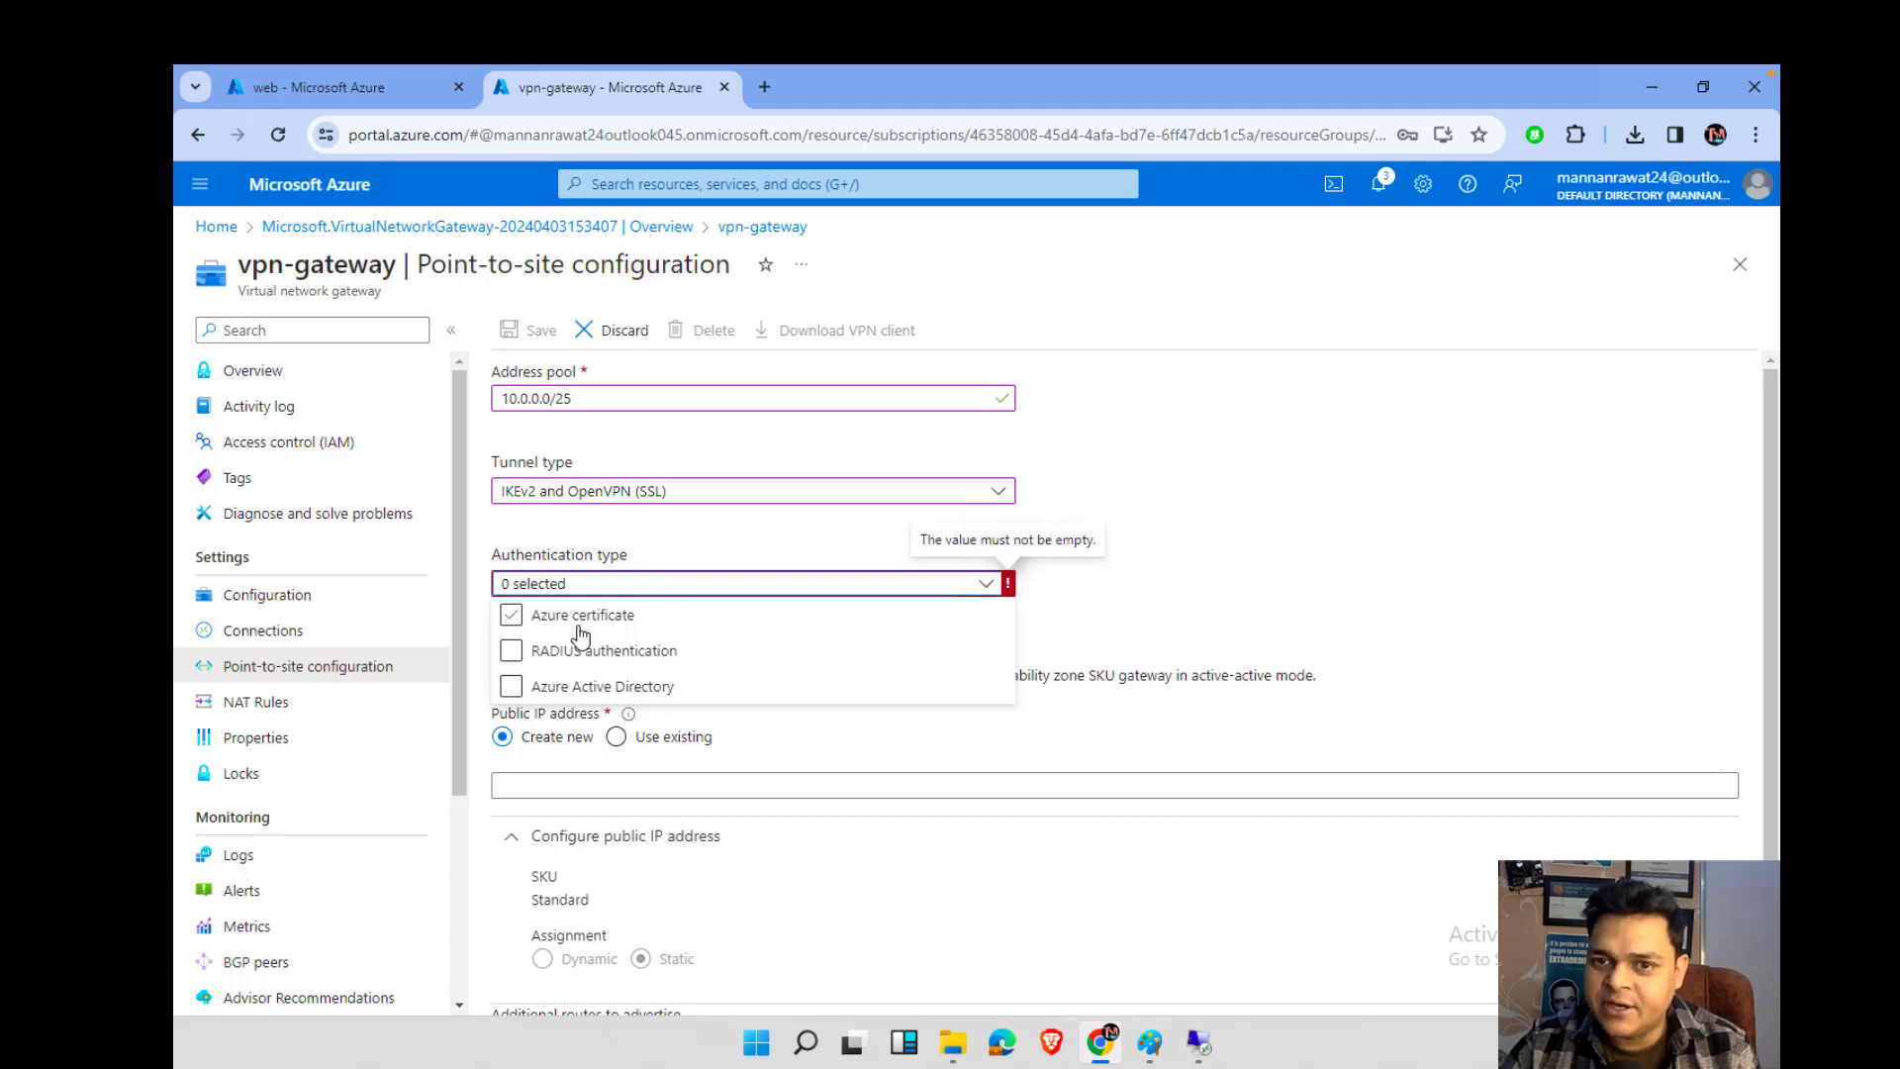
{"action": "left_click", "coordinate": [603, 650]}
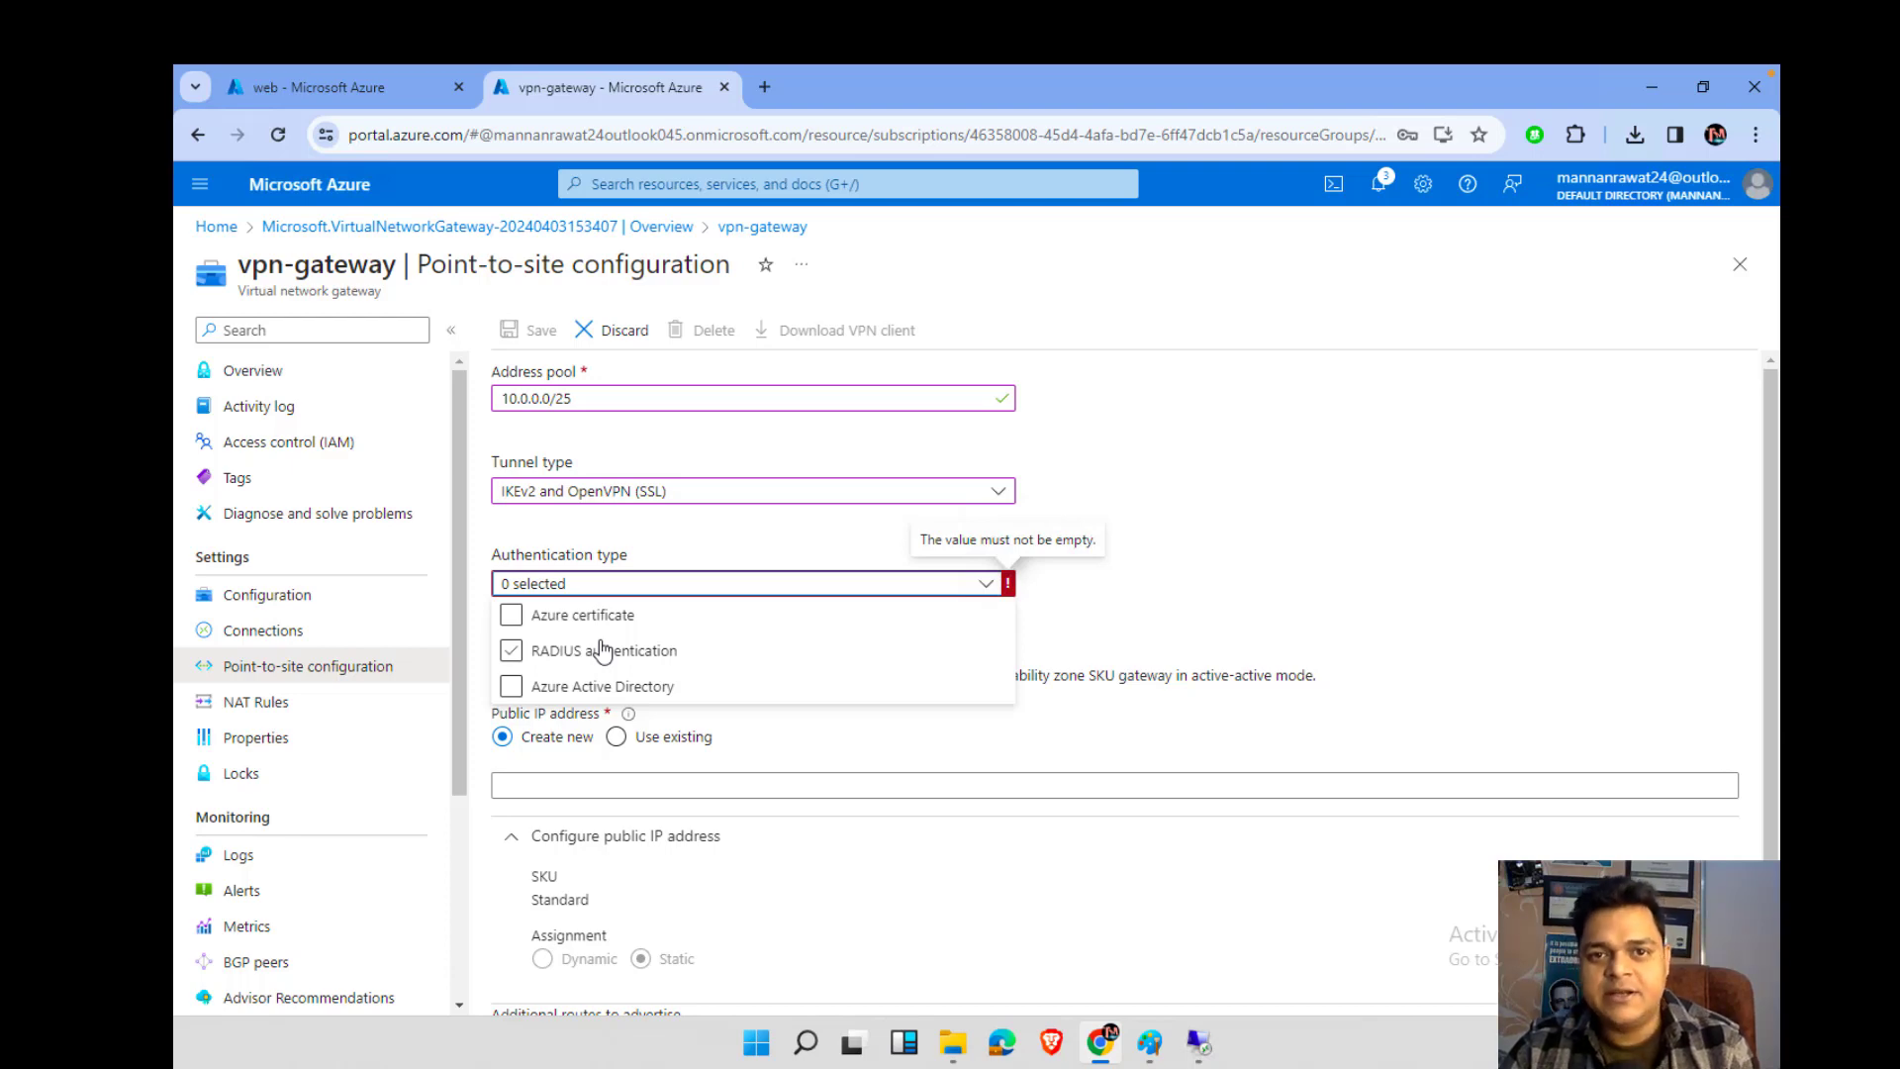
{"action": "left_click", "coordinate": [630, 688]}
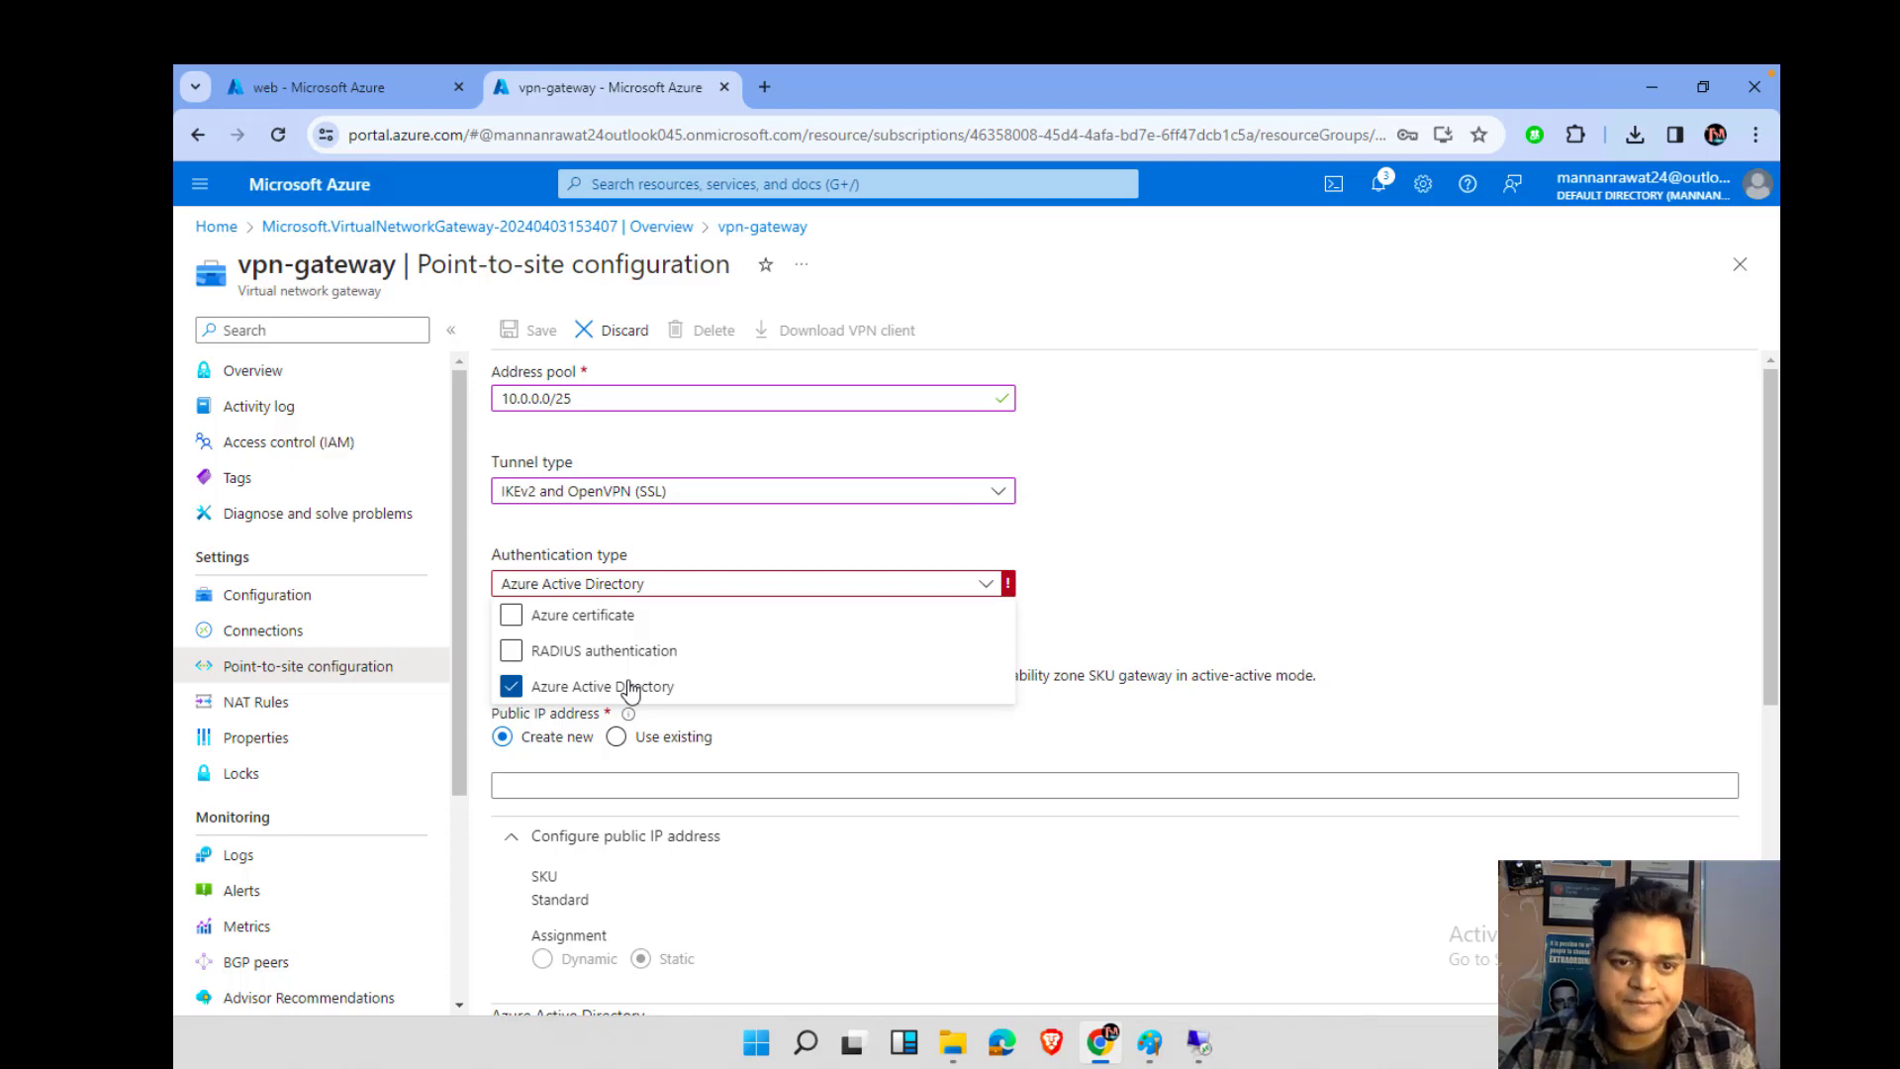
{"action": "left_click", "coordinate": [614, 618]}
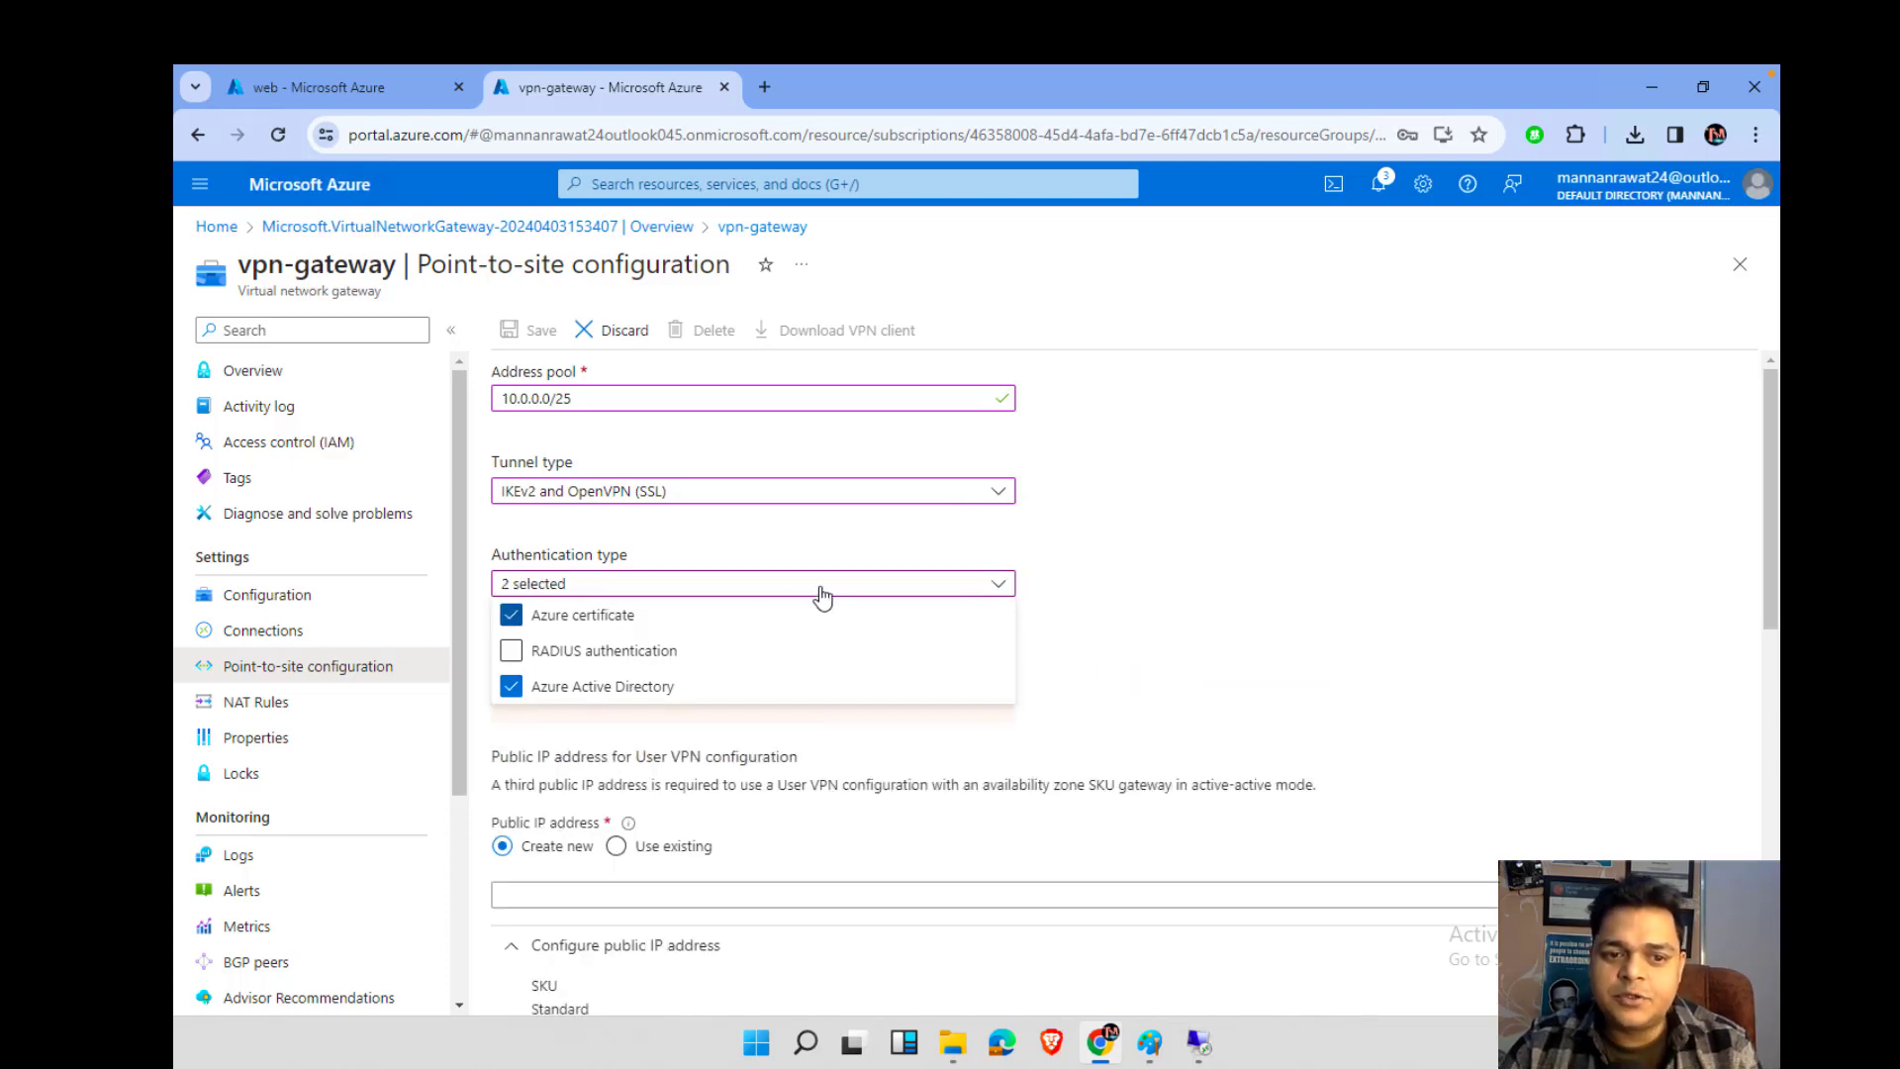
{"action": "left_click", "coordinate": [515, 688]}
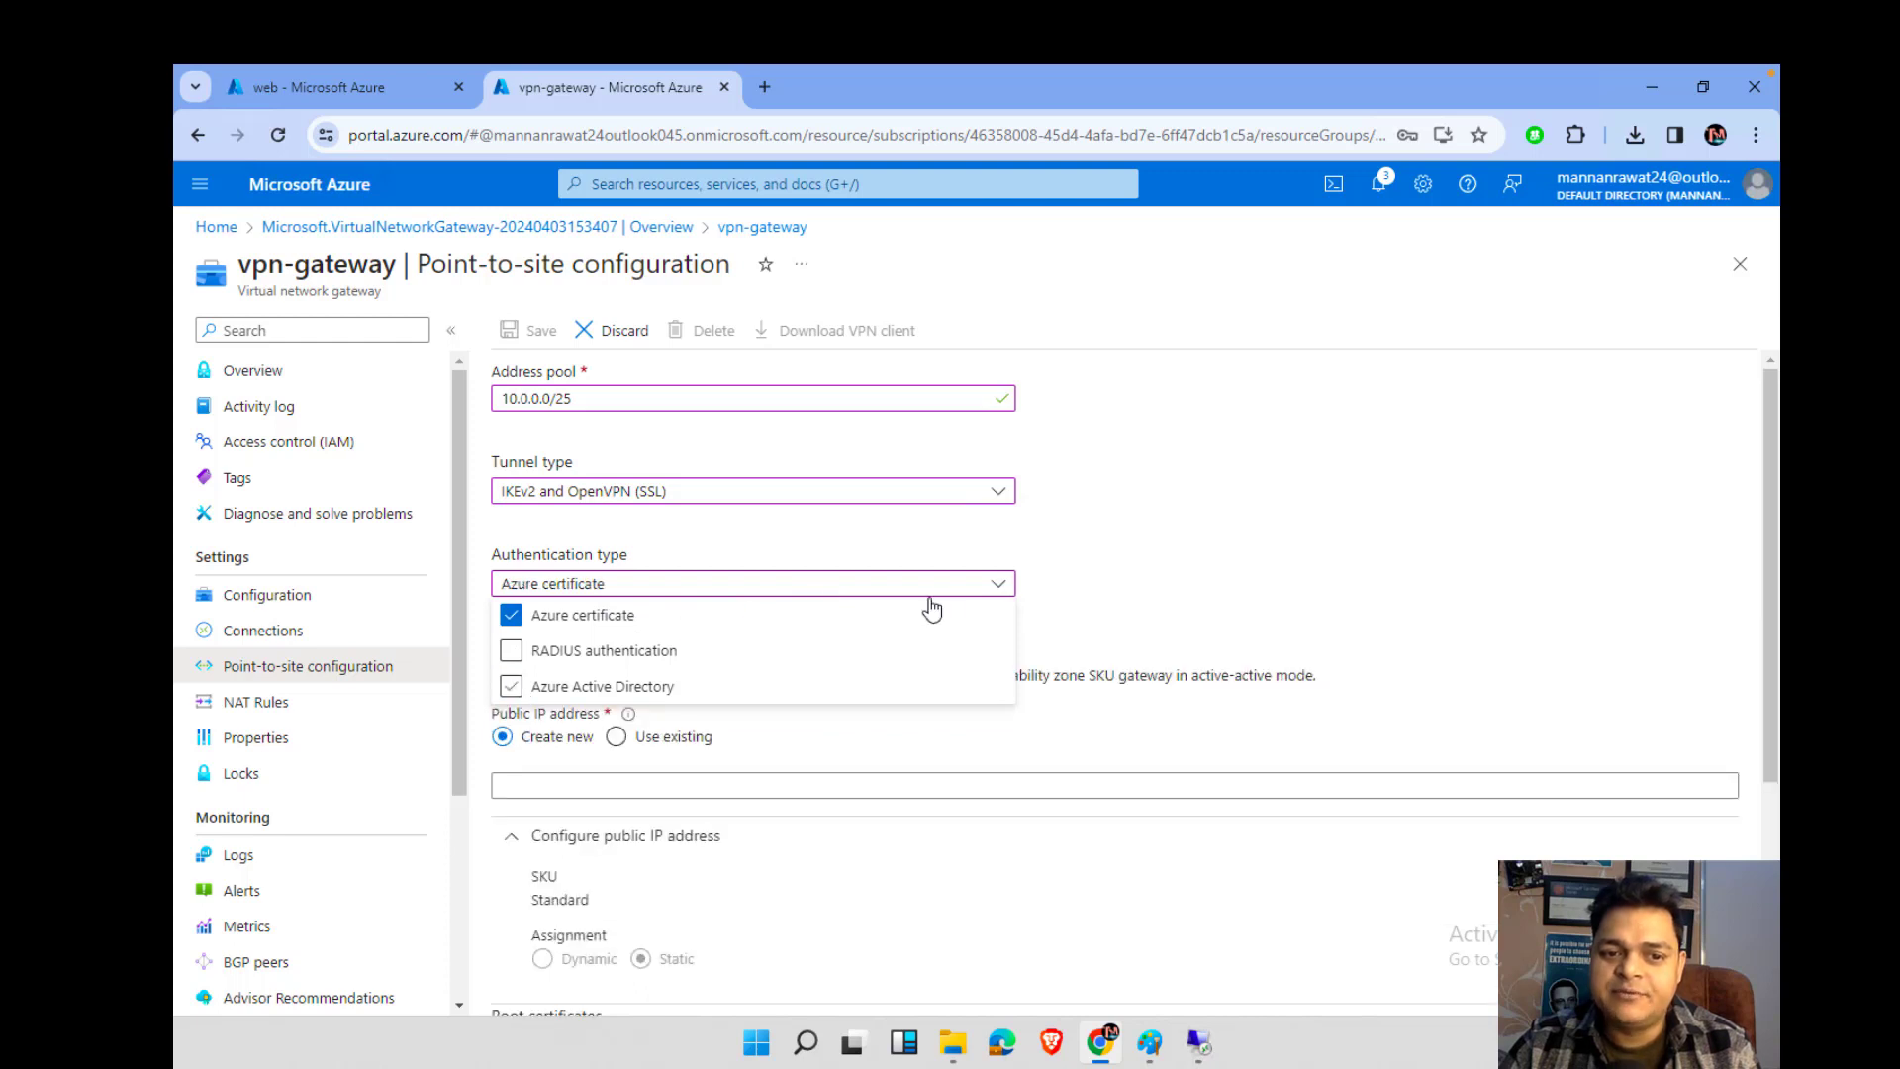
{"action": "left_click", "coordinate": [1302, 513]}
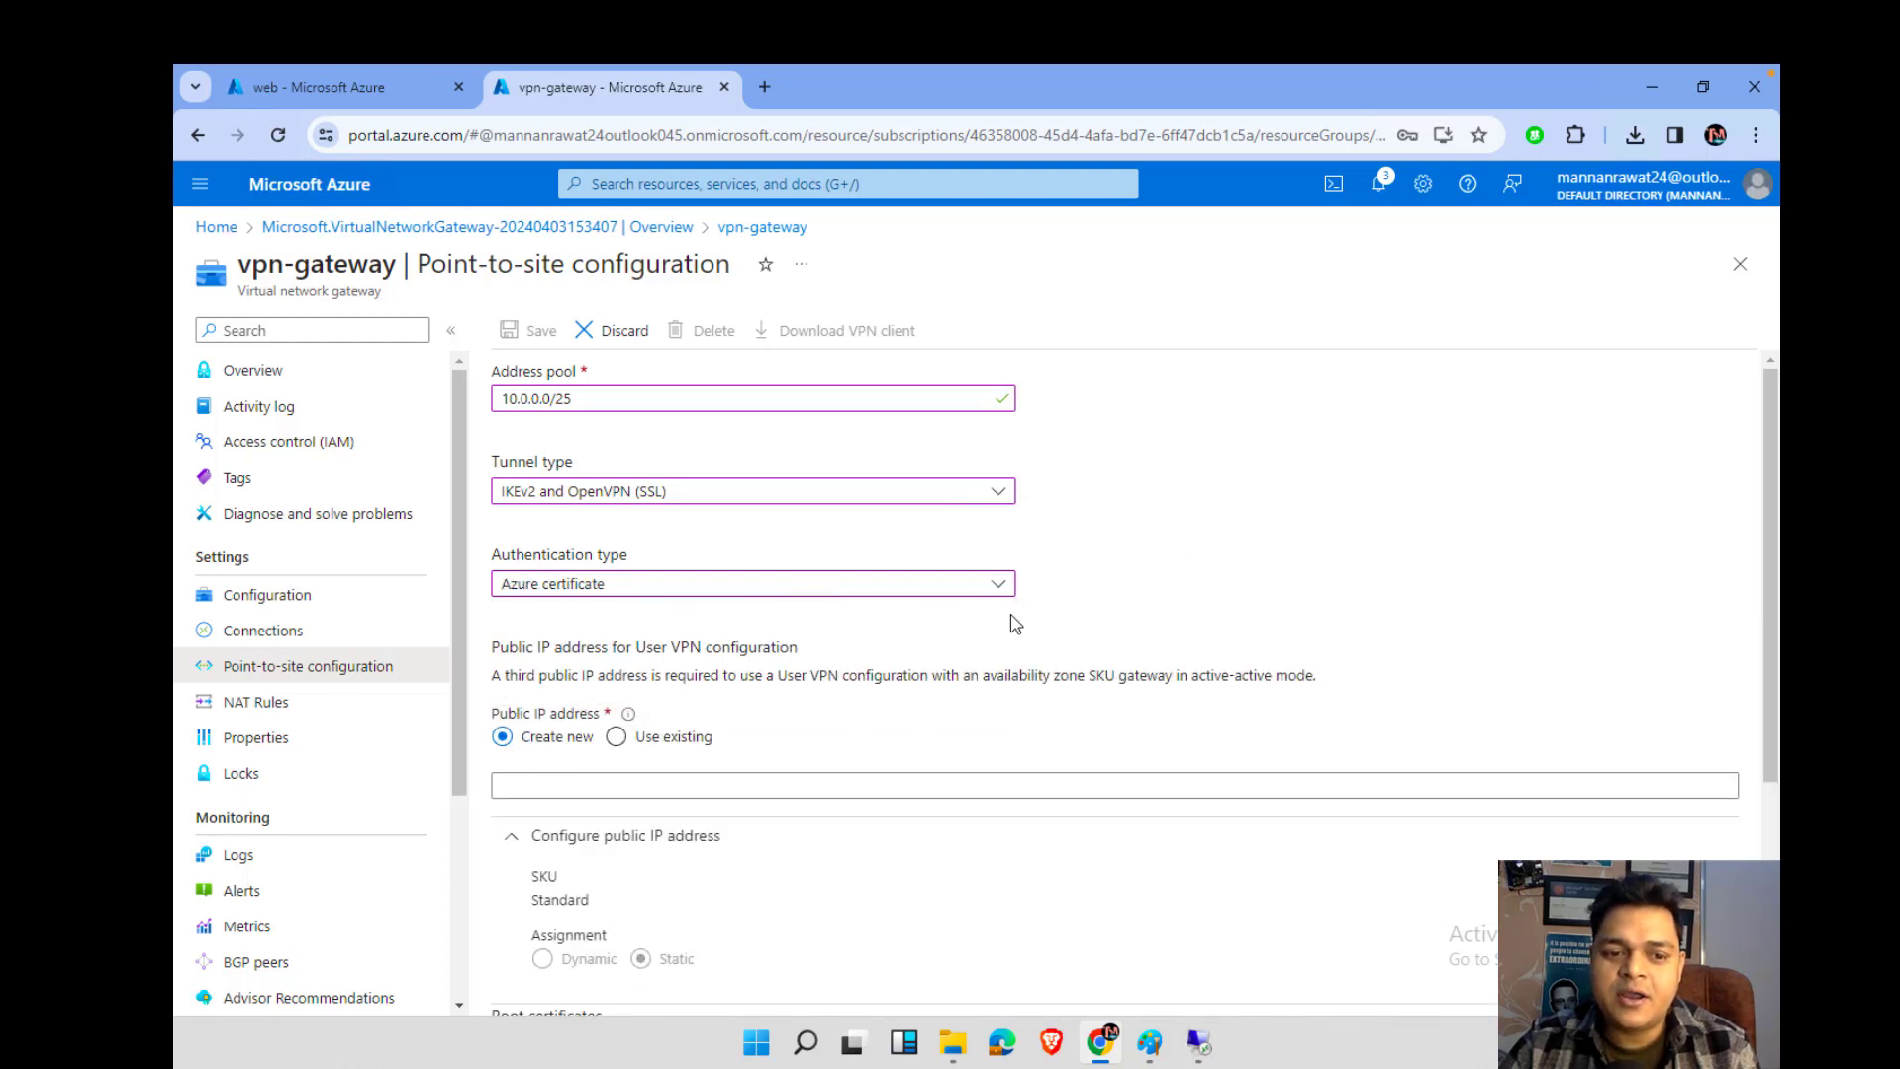
Step: Focus the new public IP name field, dismissing the browser suggestions
{"action": "scroll", "coordinate": [1014, 624], "scroll_direction": "down", "scroll_amount": 3}
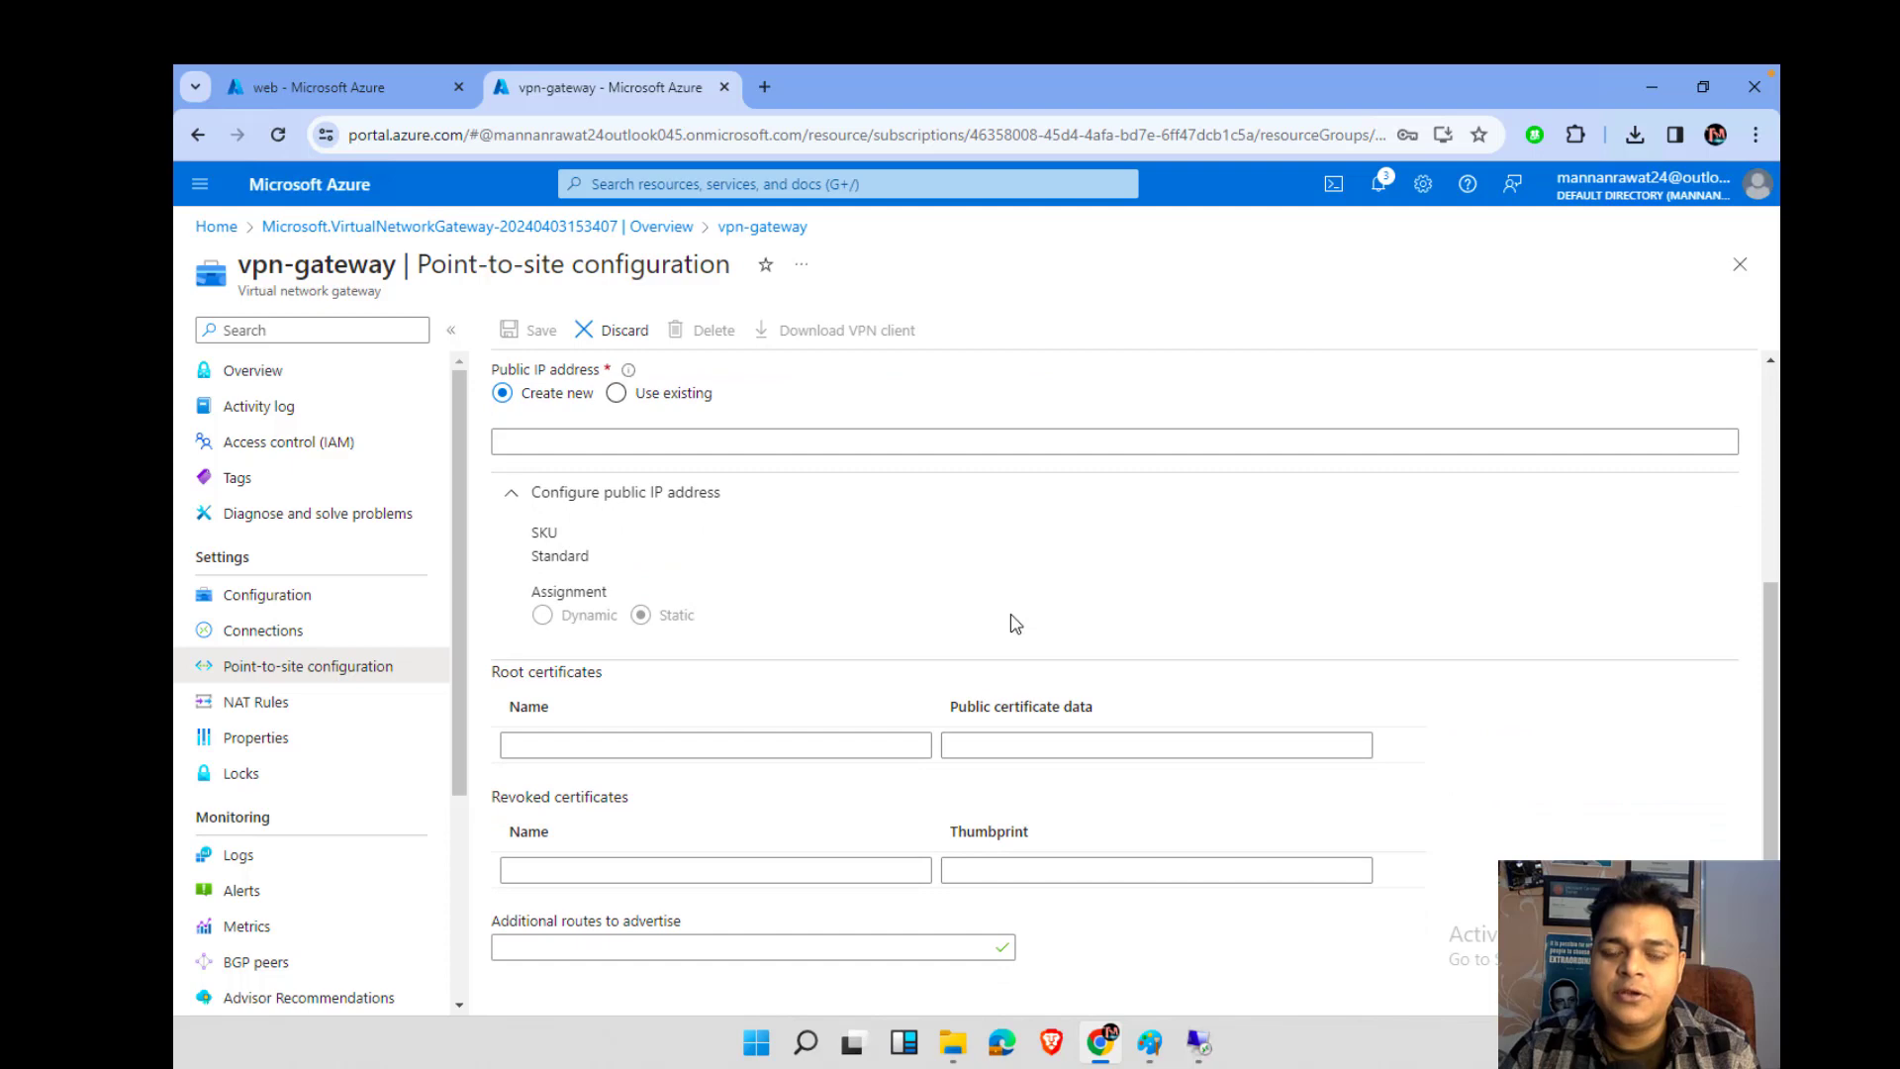
{"action": "scroll", "coordinate": [1014, 623], "scroll_direction": "up", "scroll_amount": 3}
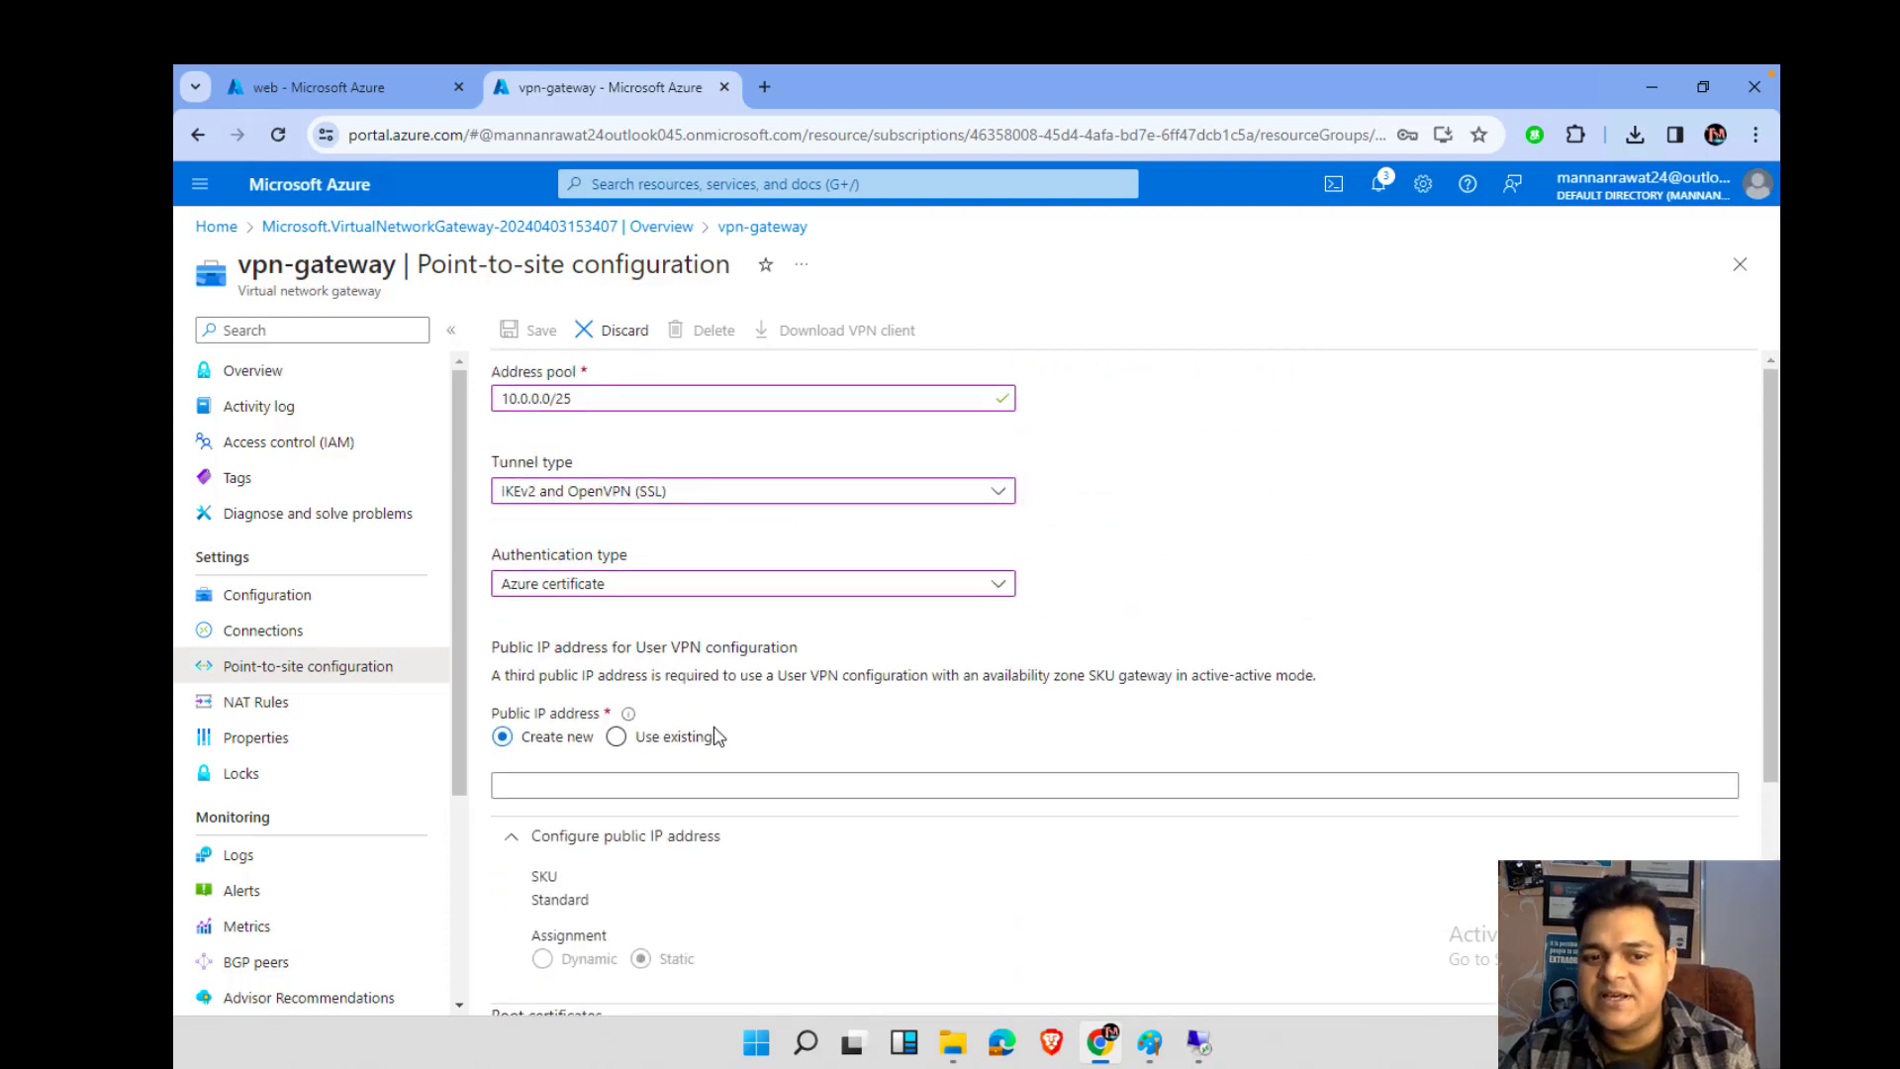
{"action": "left_click", "coordinate": [732, 776]}
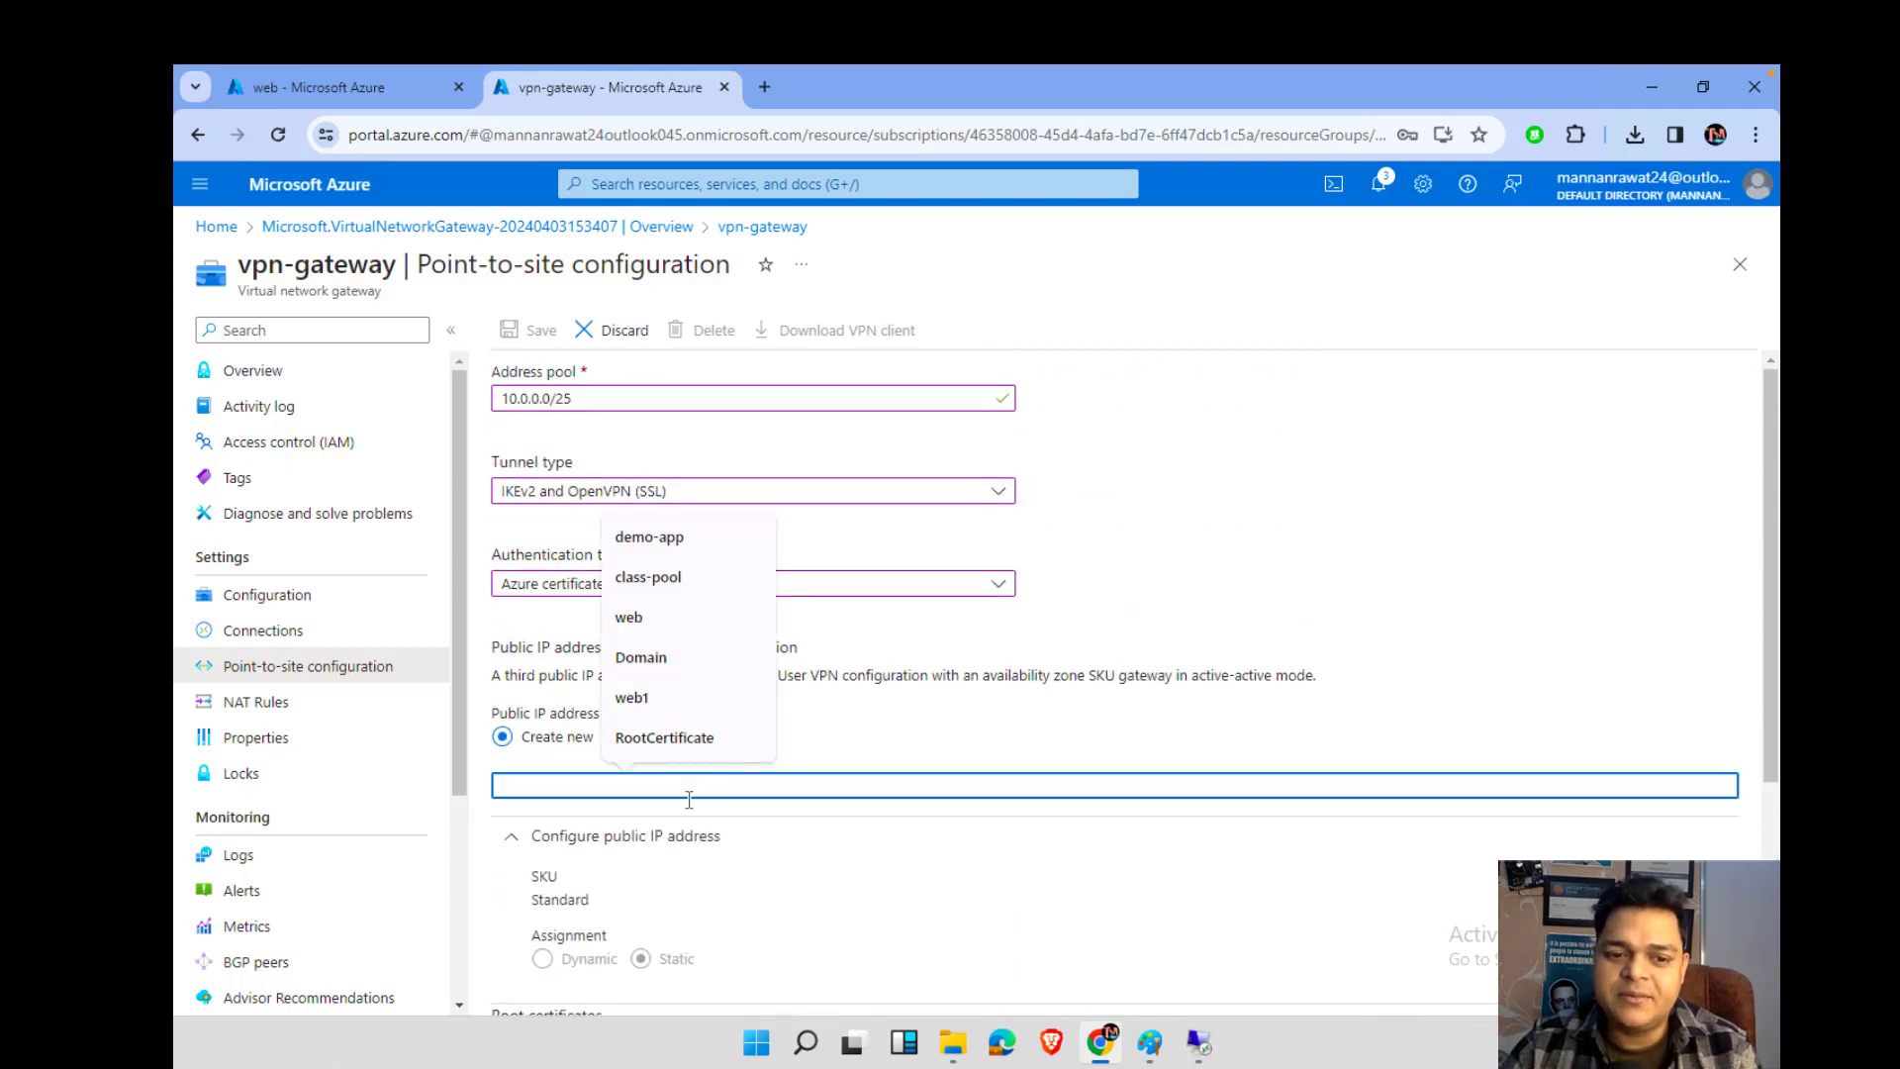
{"action": "left_click", "coordinate": [1116, 534]}
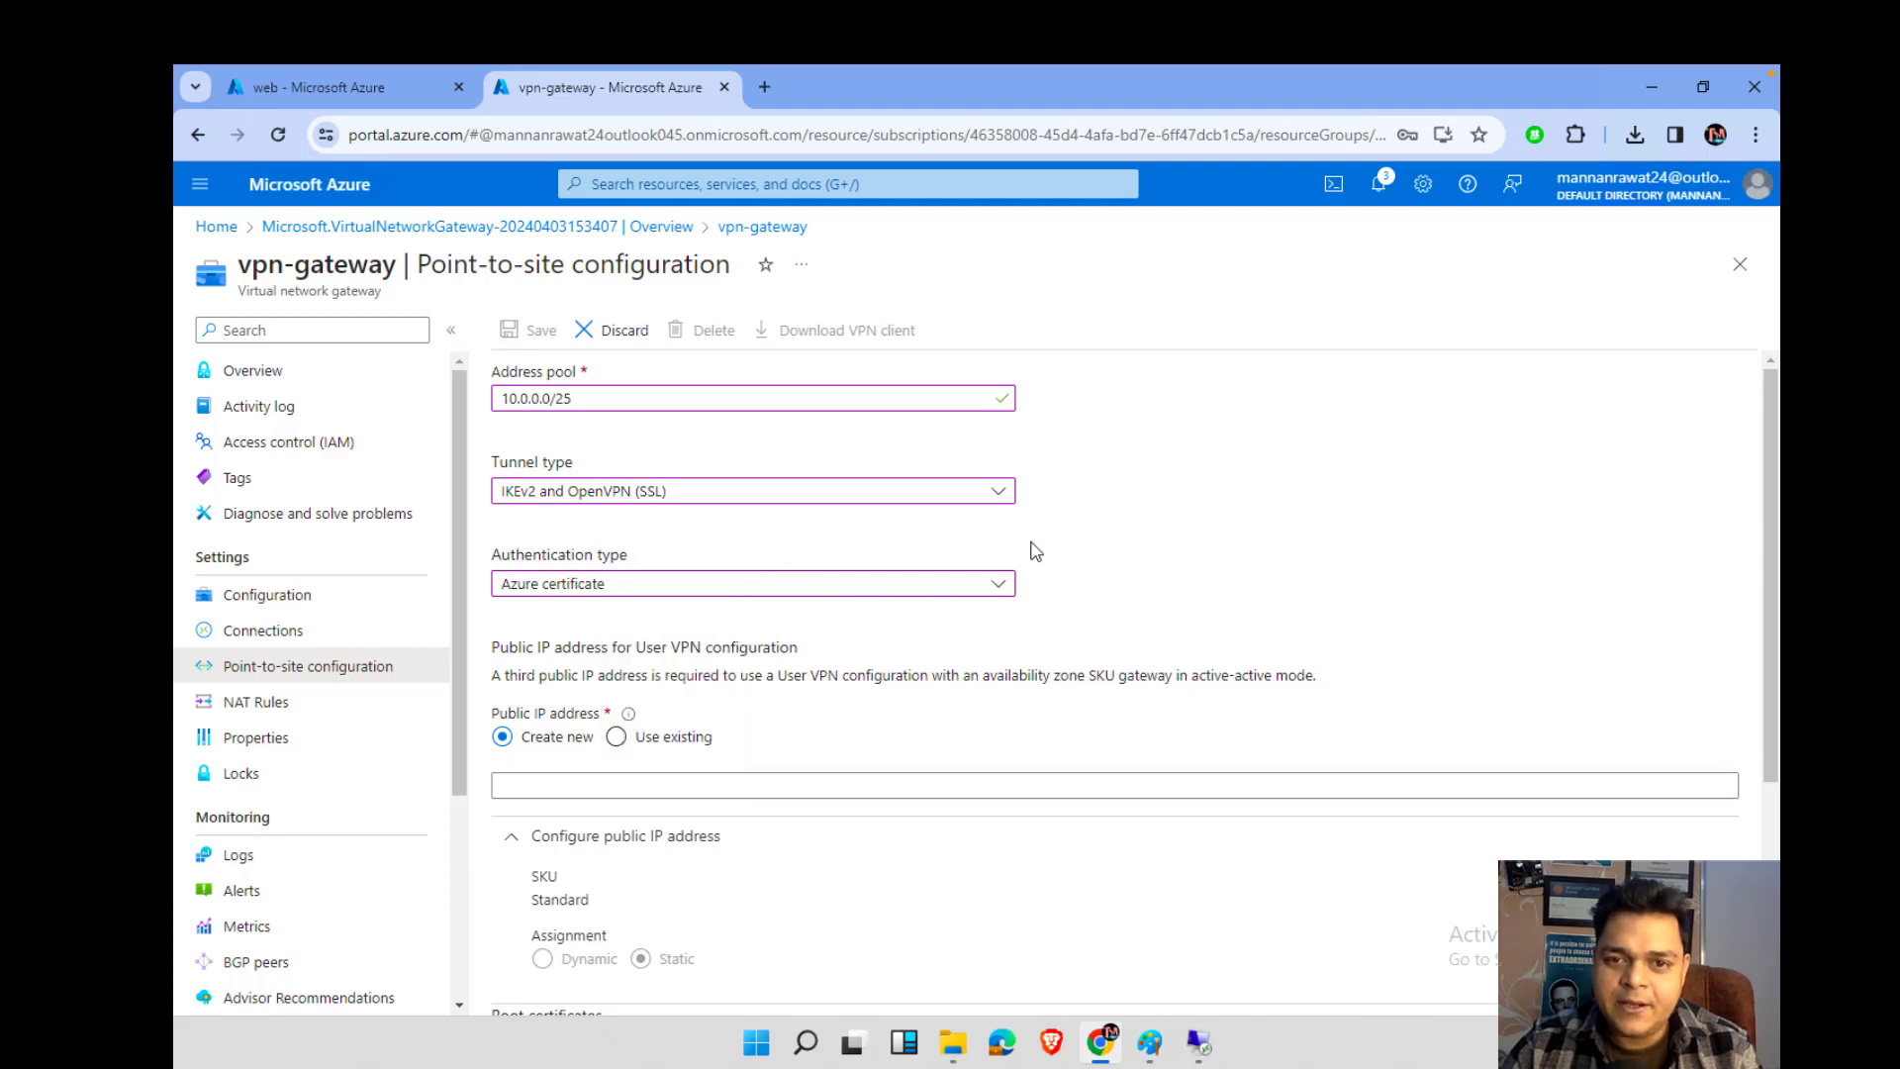
{"action": "left_click", "coordinate": [572, 784]}
{"action": "left_click", "coordinate": [546, 737]}
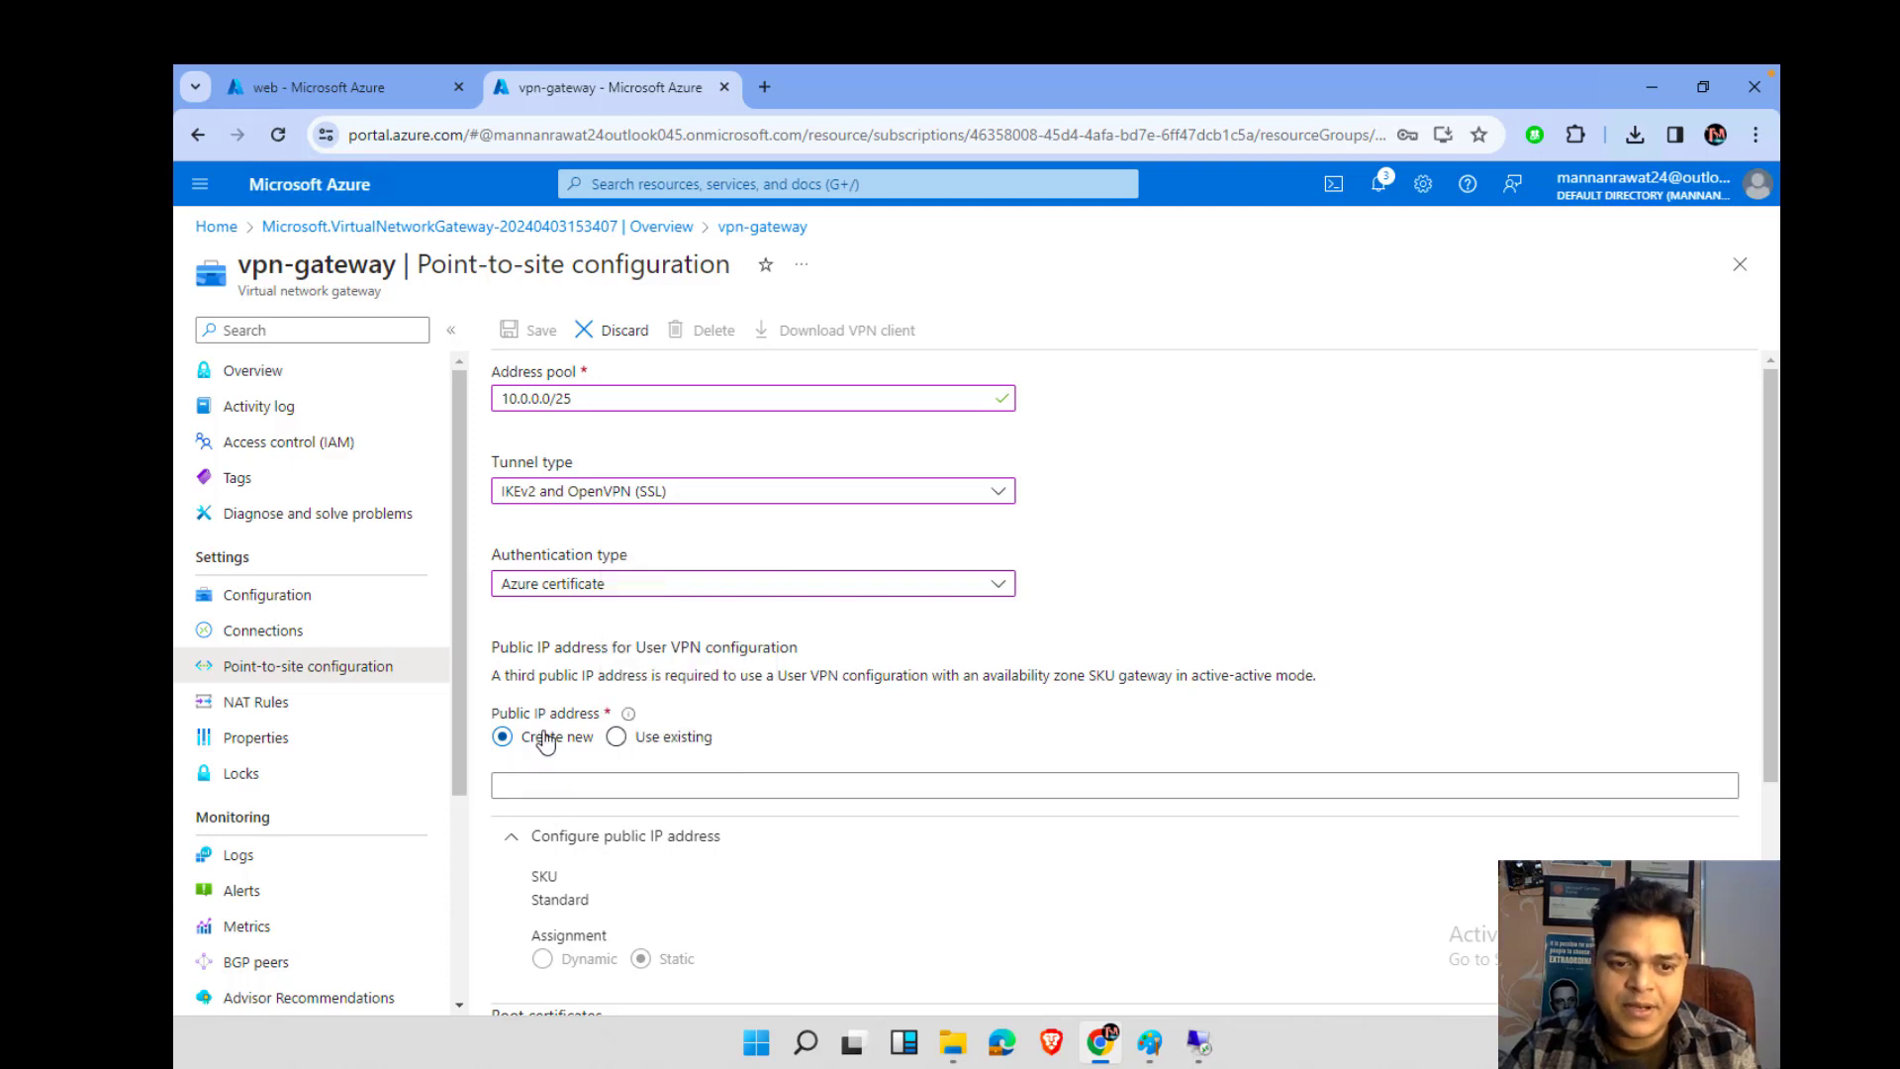
{"action": "left_click", "coordinate": [573, 778]}
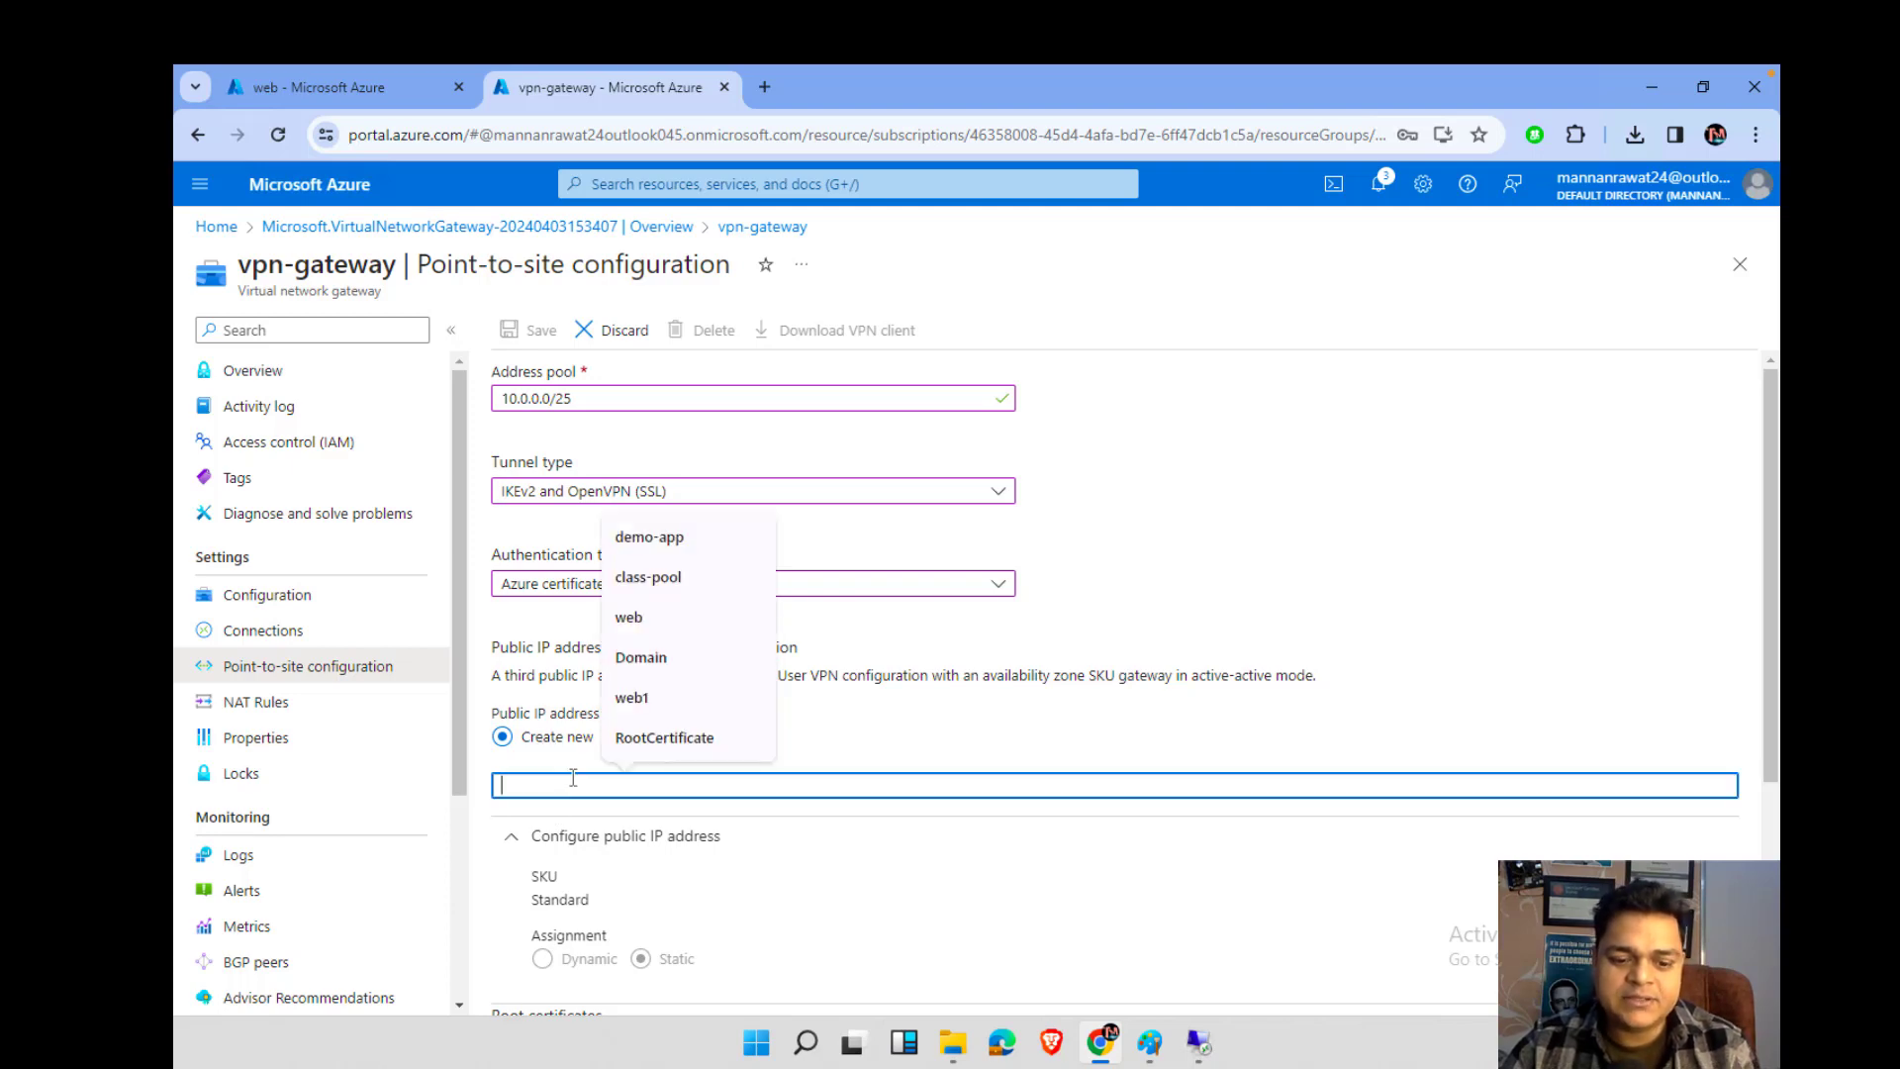
Step: Enter test-pub-ip as the public IP name, then minimize the browser
{"action": "type", "text": "test"}
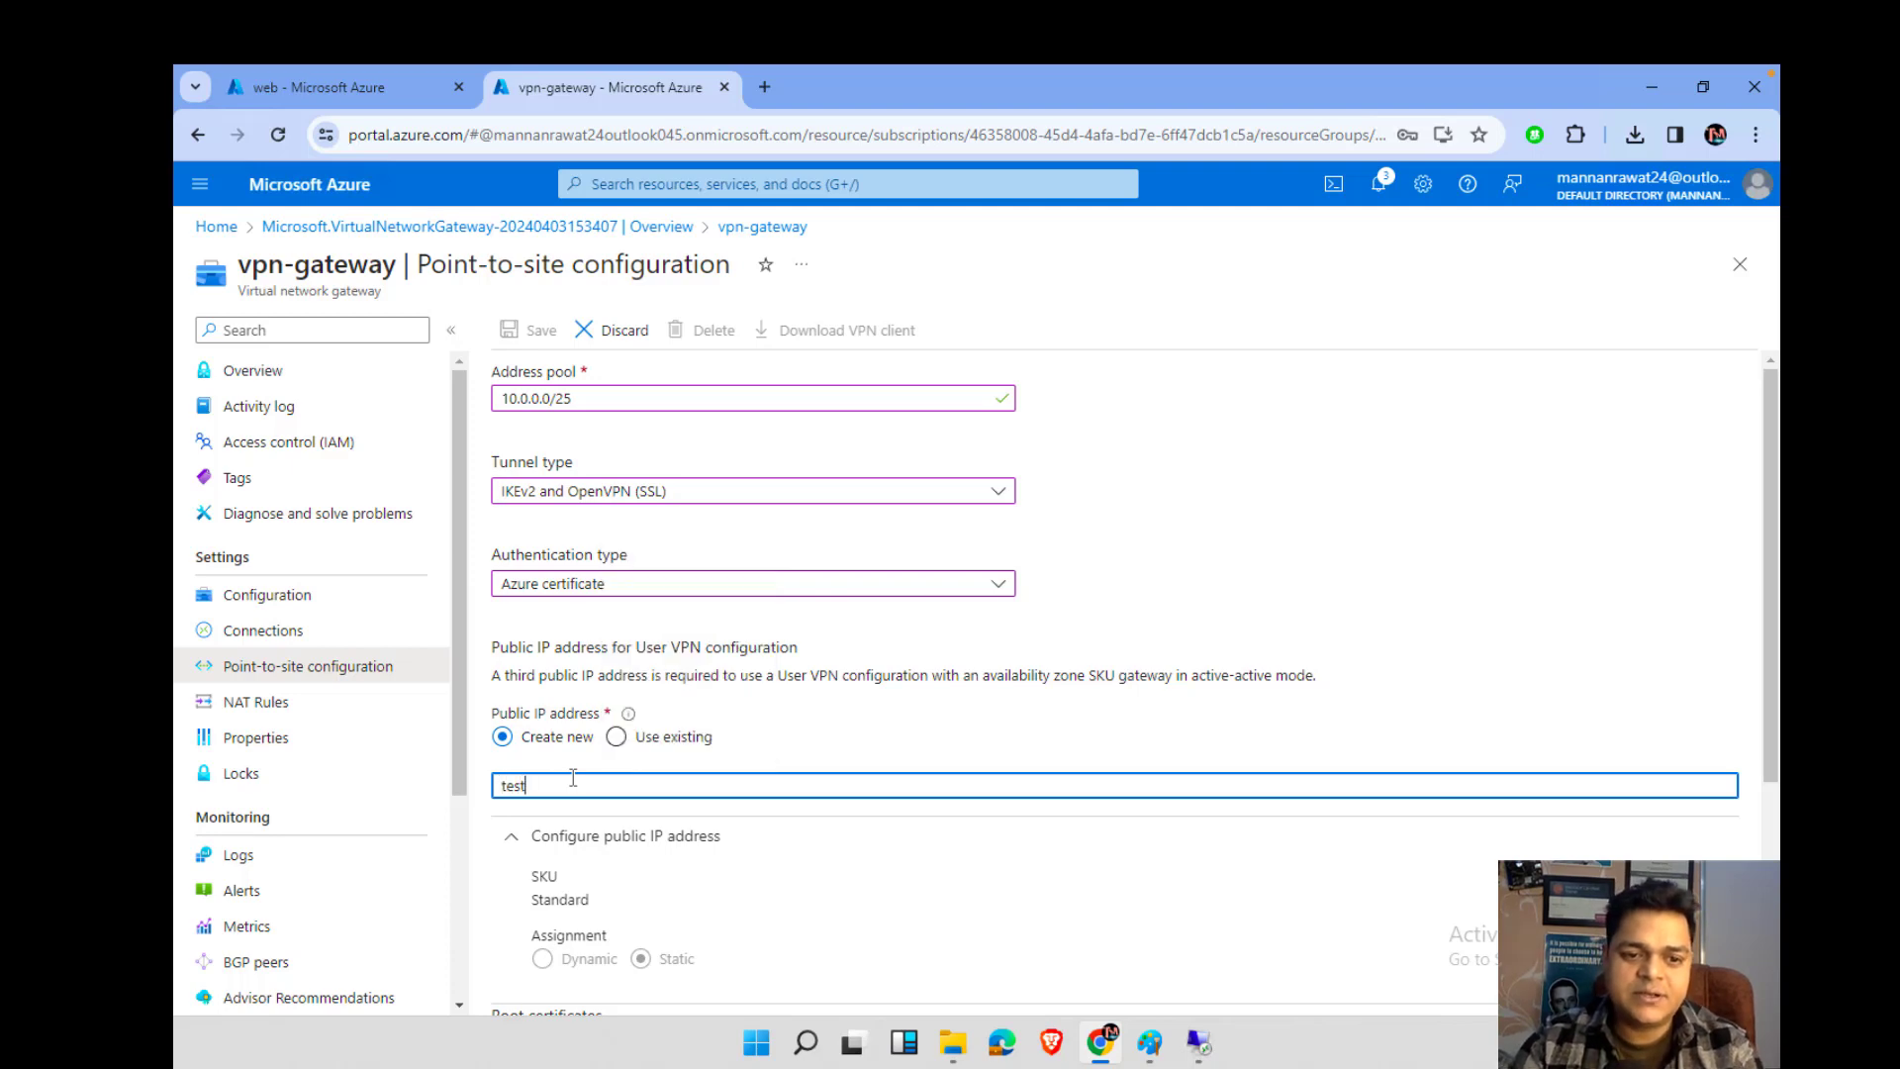
{"action": "type", "text": "-pub"}
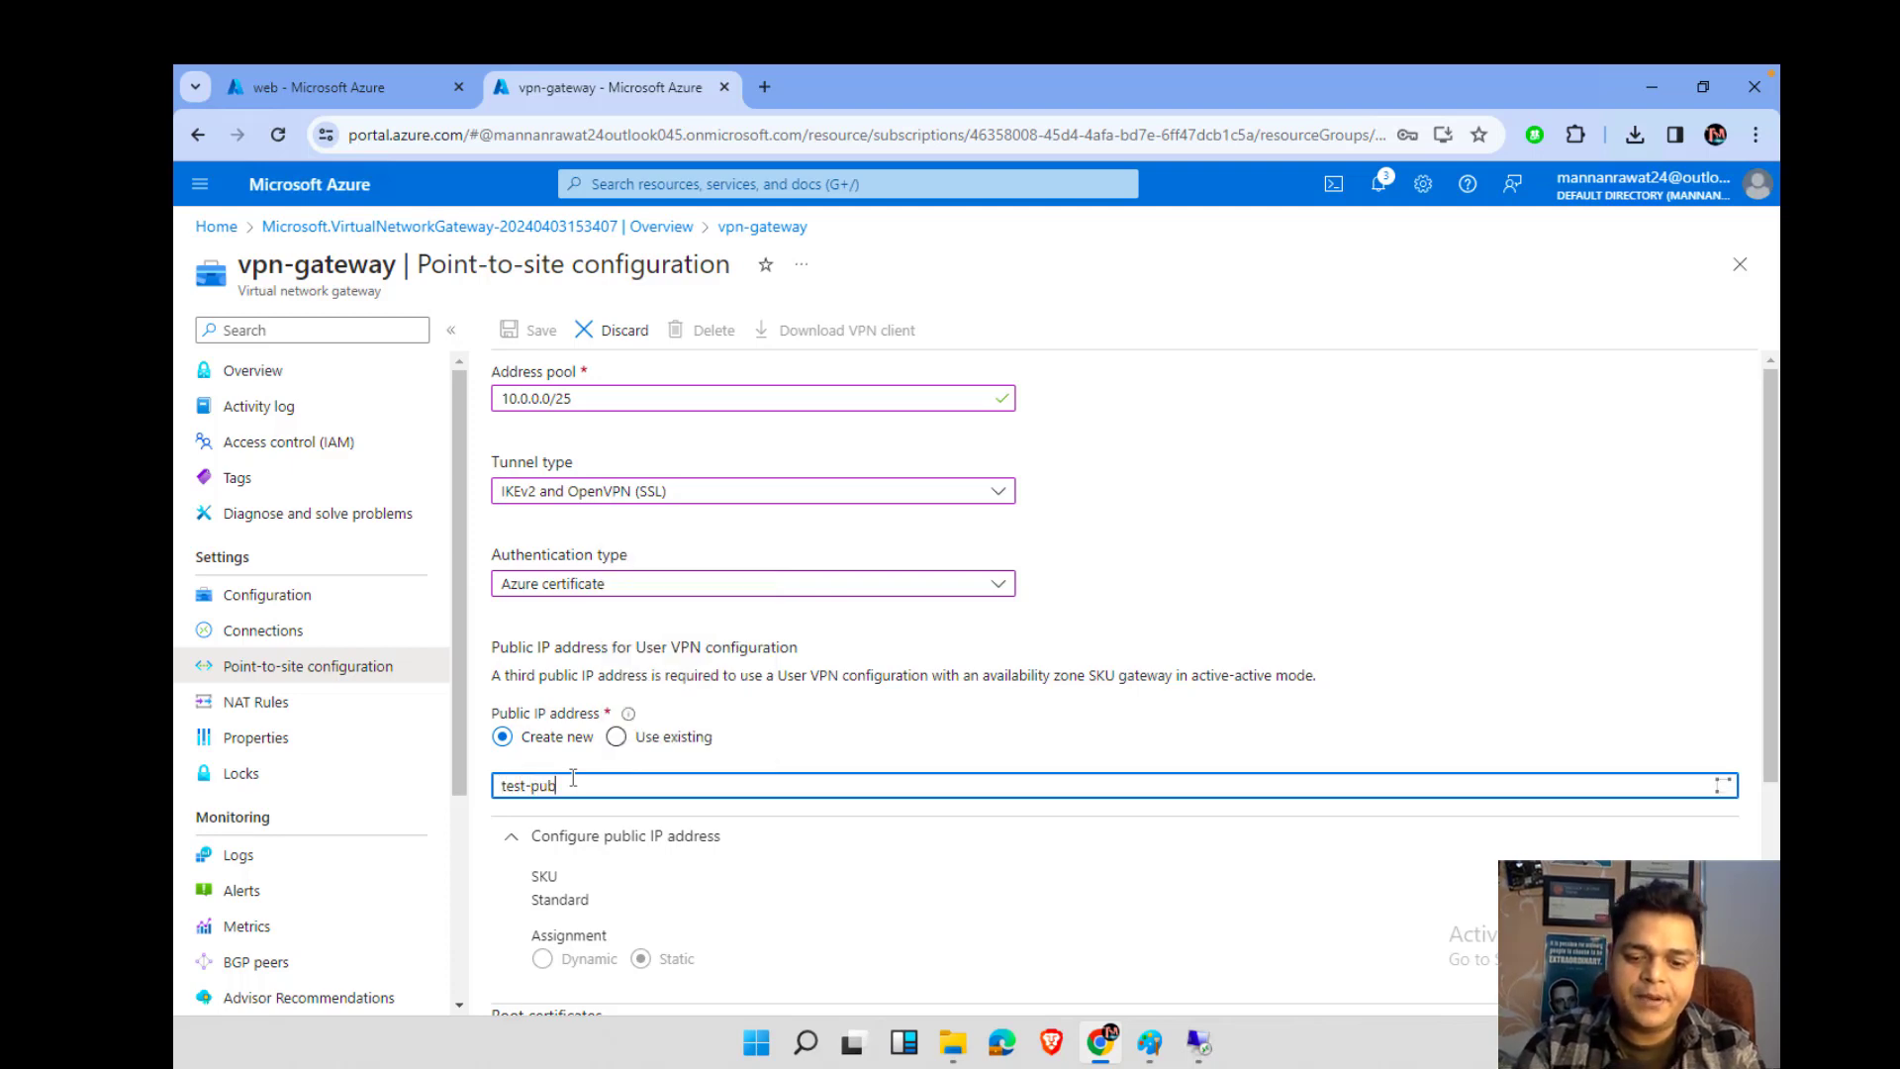
{"action": "type", "text": "-ip"}
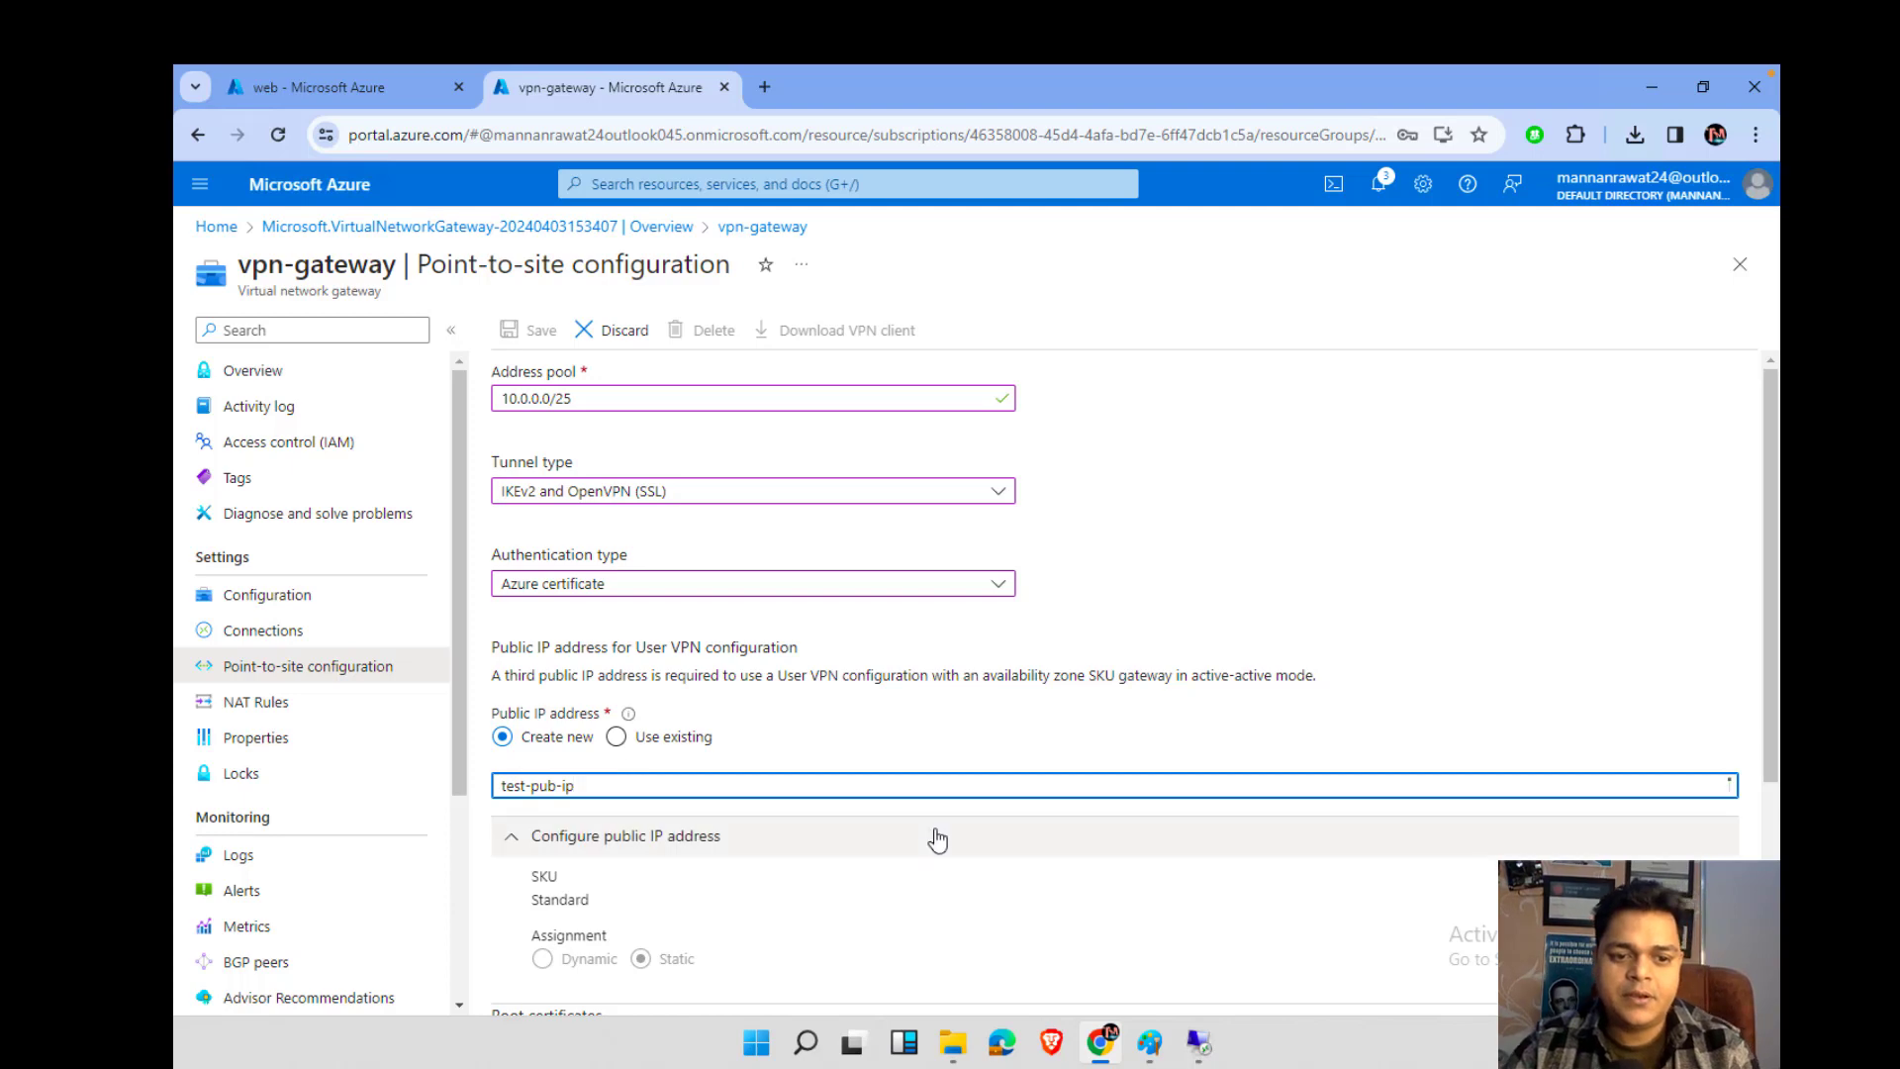
{"action": "scroll", "coordinate": [935, 837], "scroll_direction": "down", "scroll_amount": 2}
{"action": "left_click", "coordinate": [932, 700]}
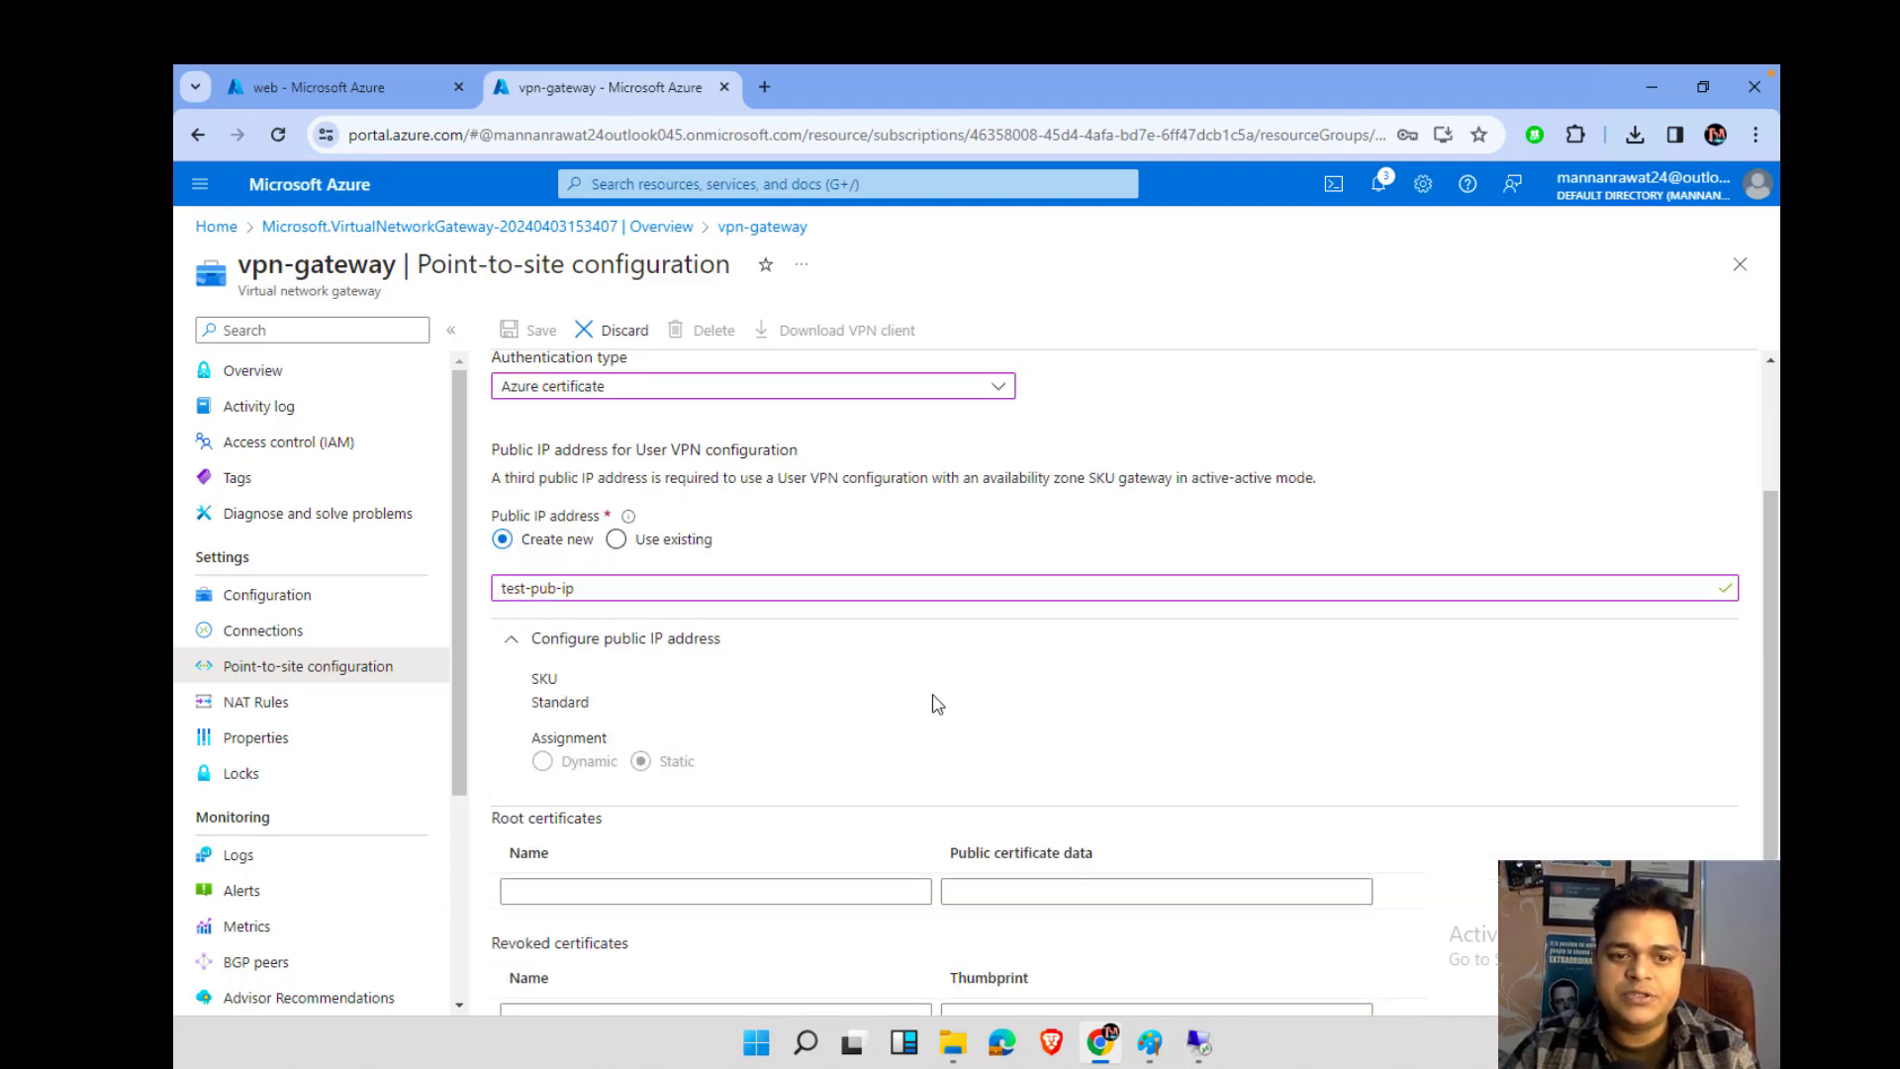
{"action": "scroll", "coordinate": [797, 742], "scroll_direction": "down", "scroll_amount": 2}
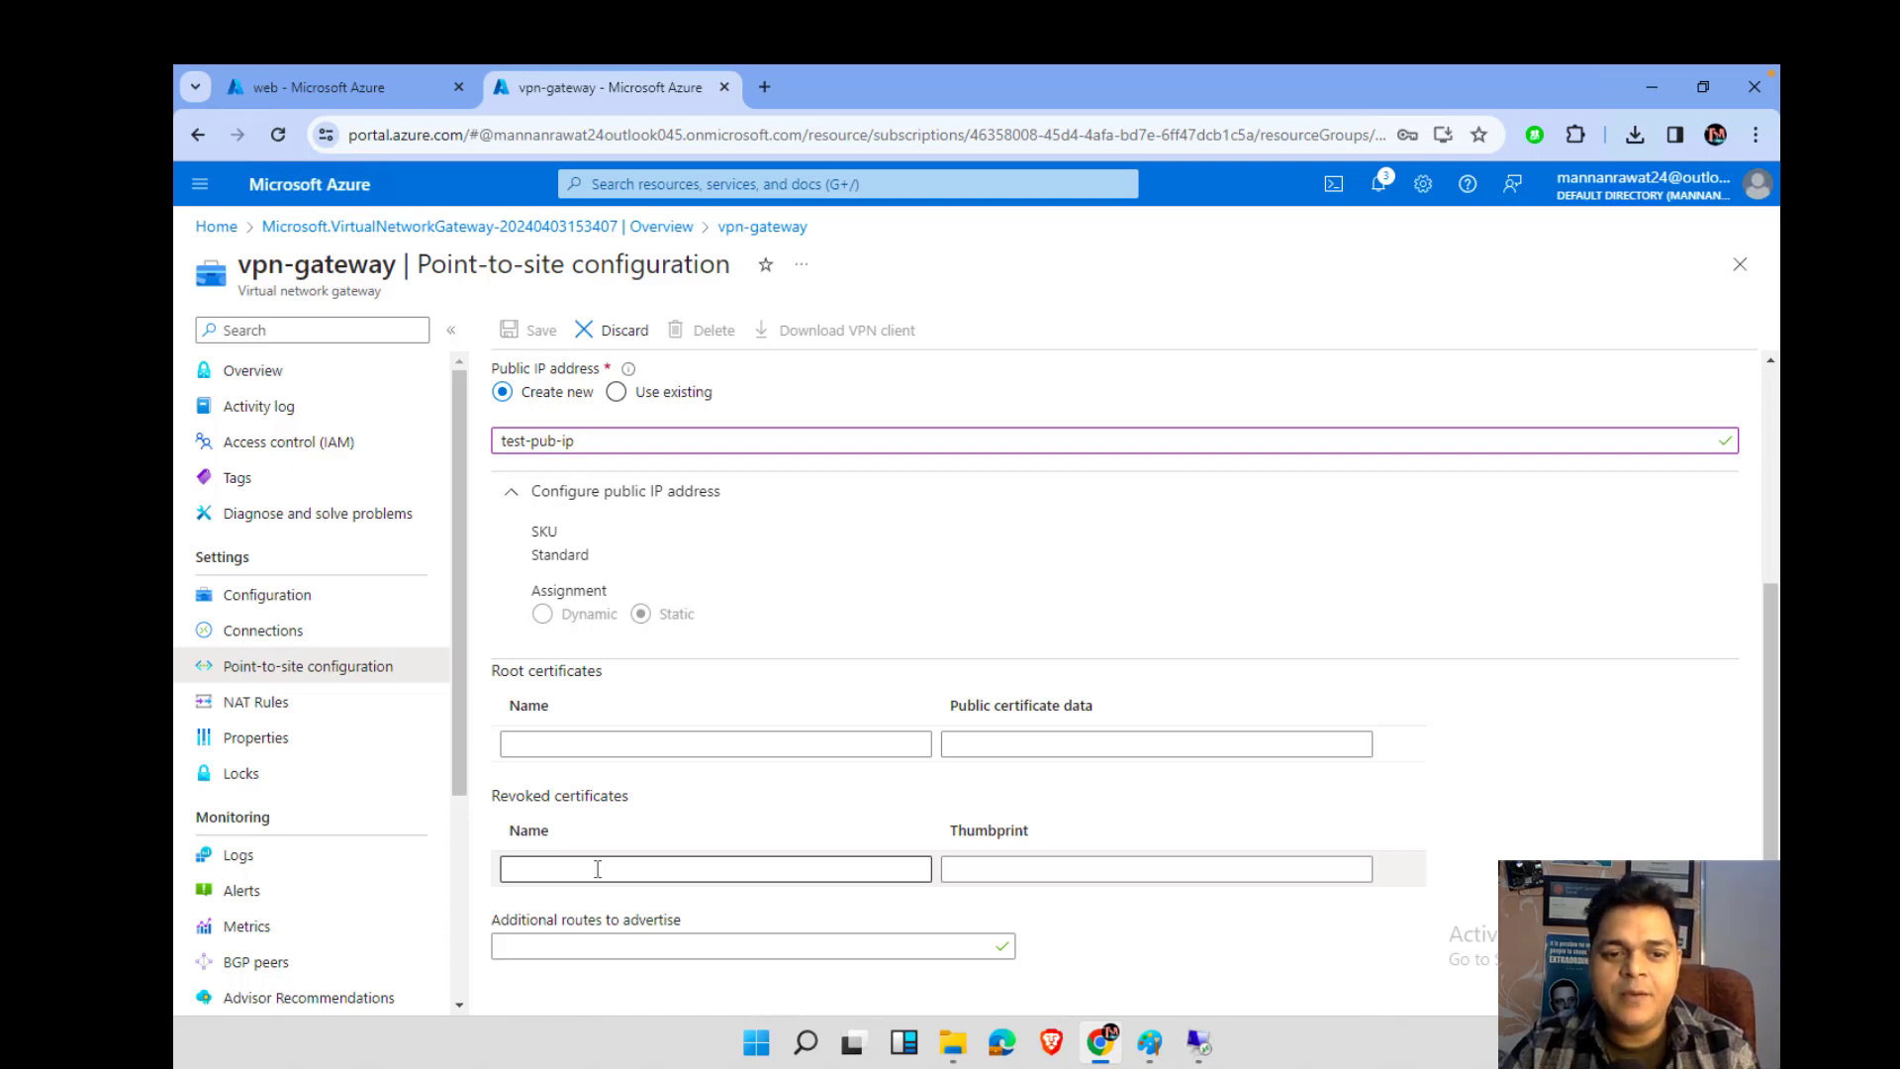
{"action": "left_click", "coordinate": [1656, 99]}
Step: Open the vpn certificate notes in Notepad and copy the root certificate command
{"action": "left_click", "coordinate": [1647, 79]}
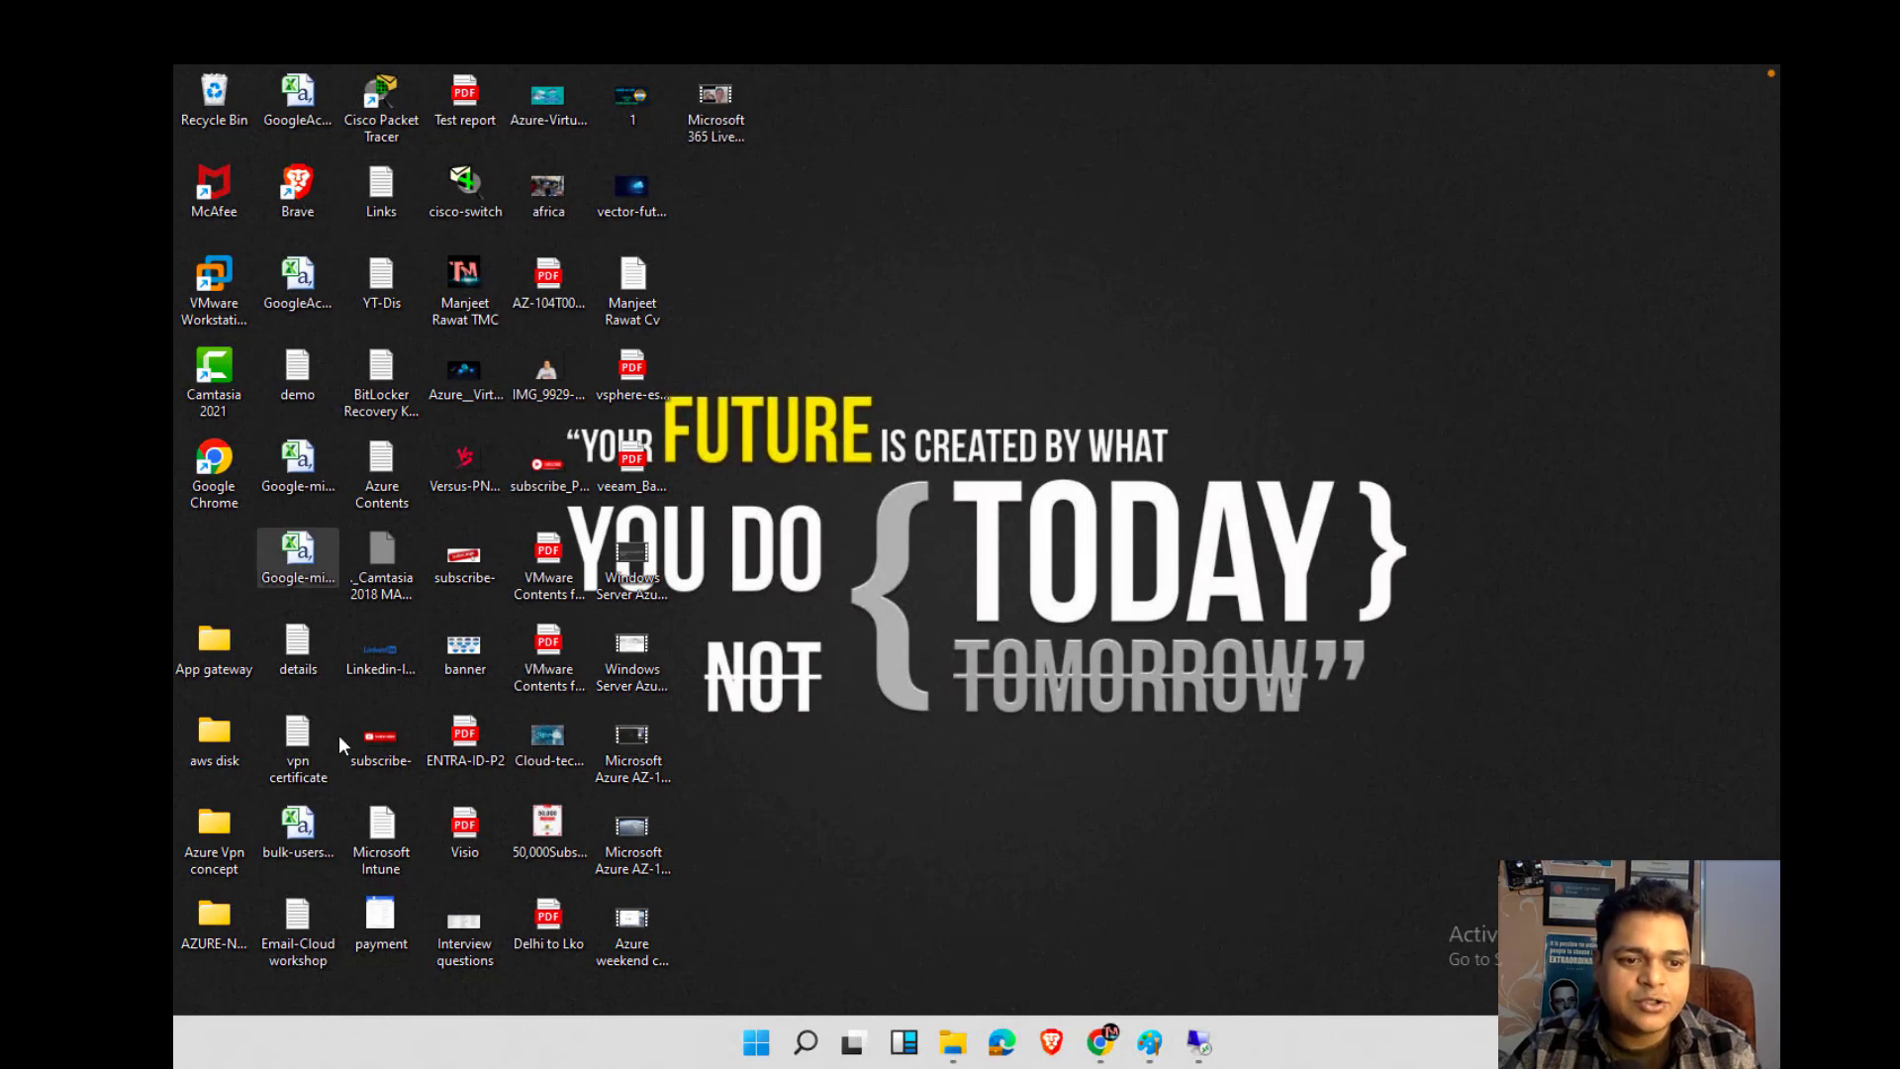
{"action": "double_click", "coordinate": [302, 747]}
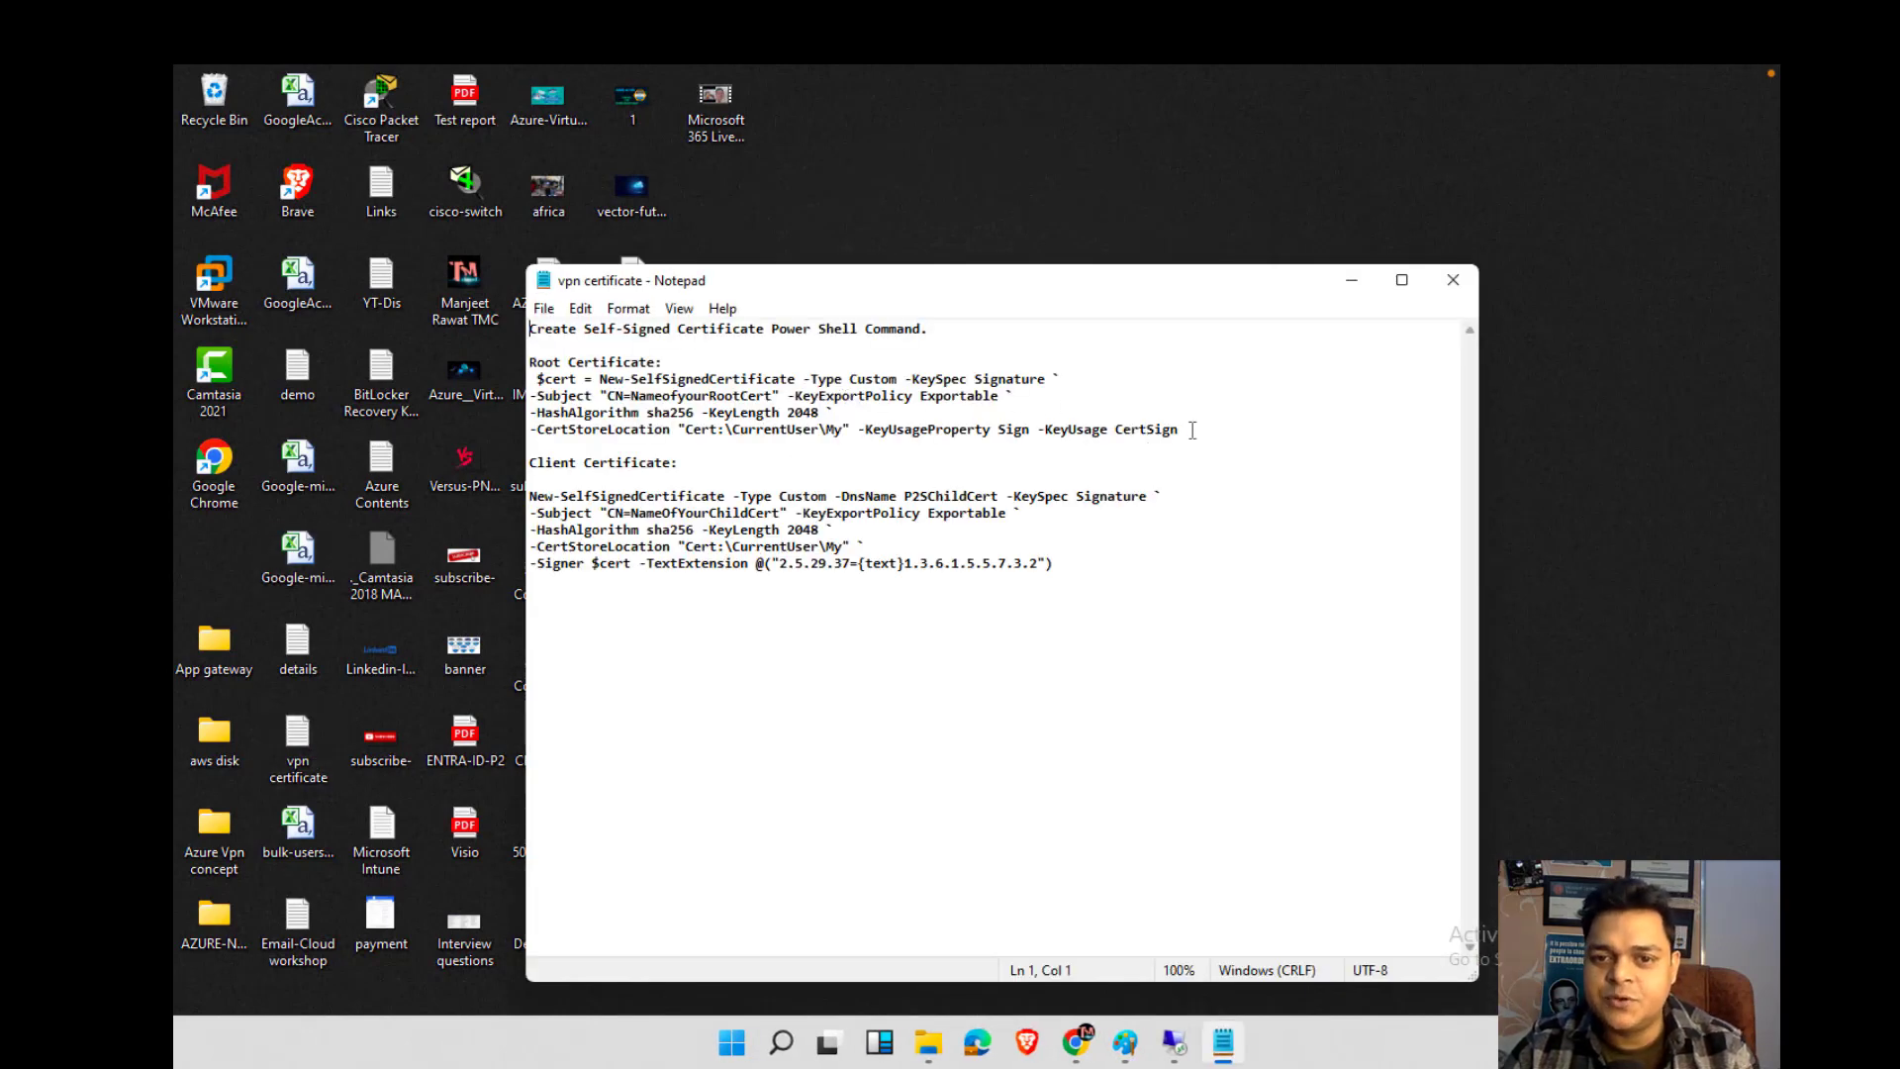
{"action": "left_click_drag", "start_coordinate": [1183, 430], "coordinate": [531, 386]}
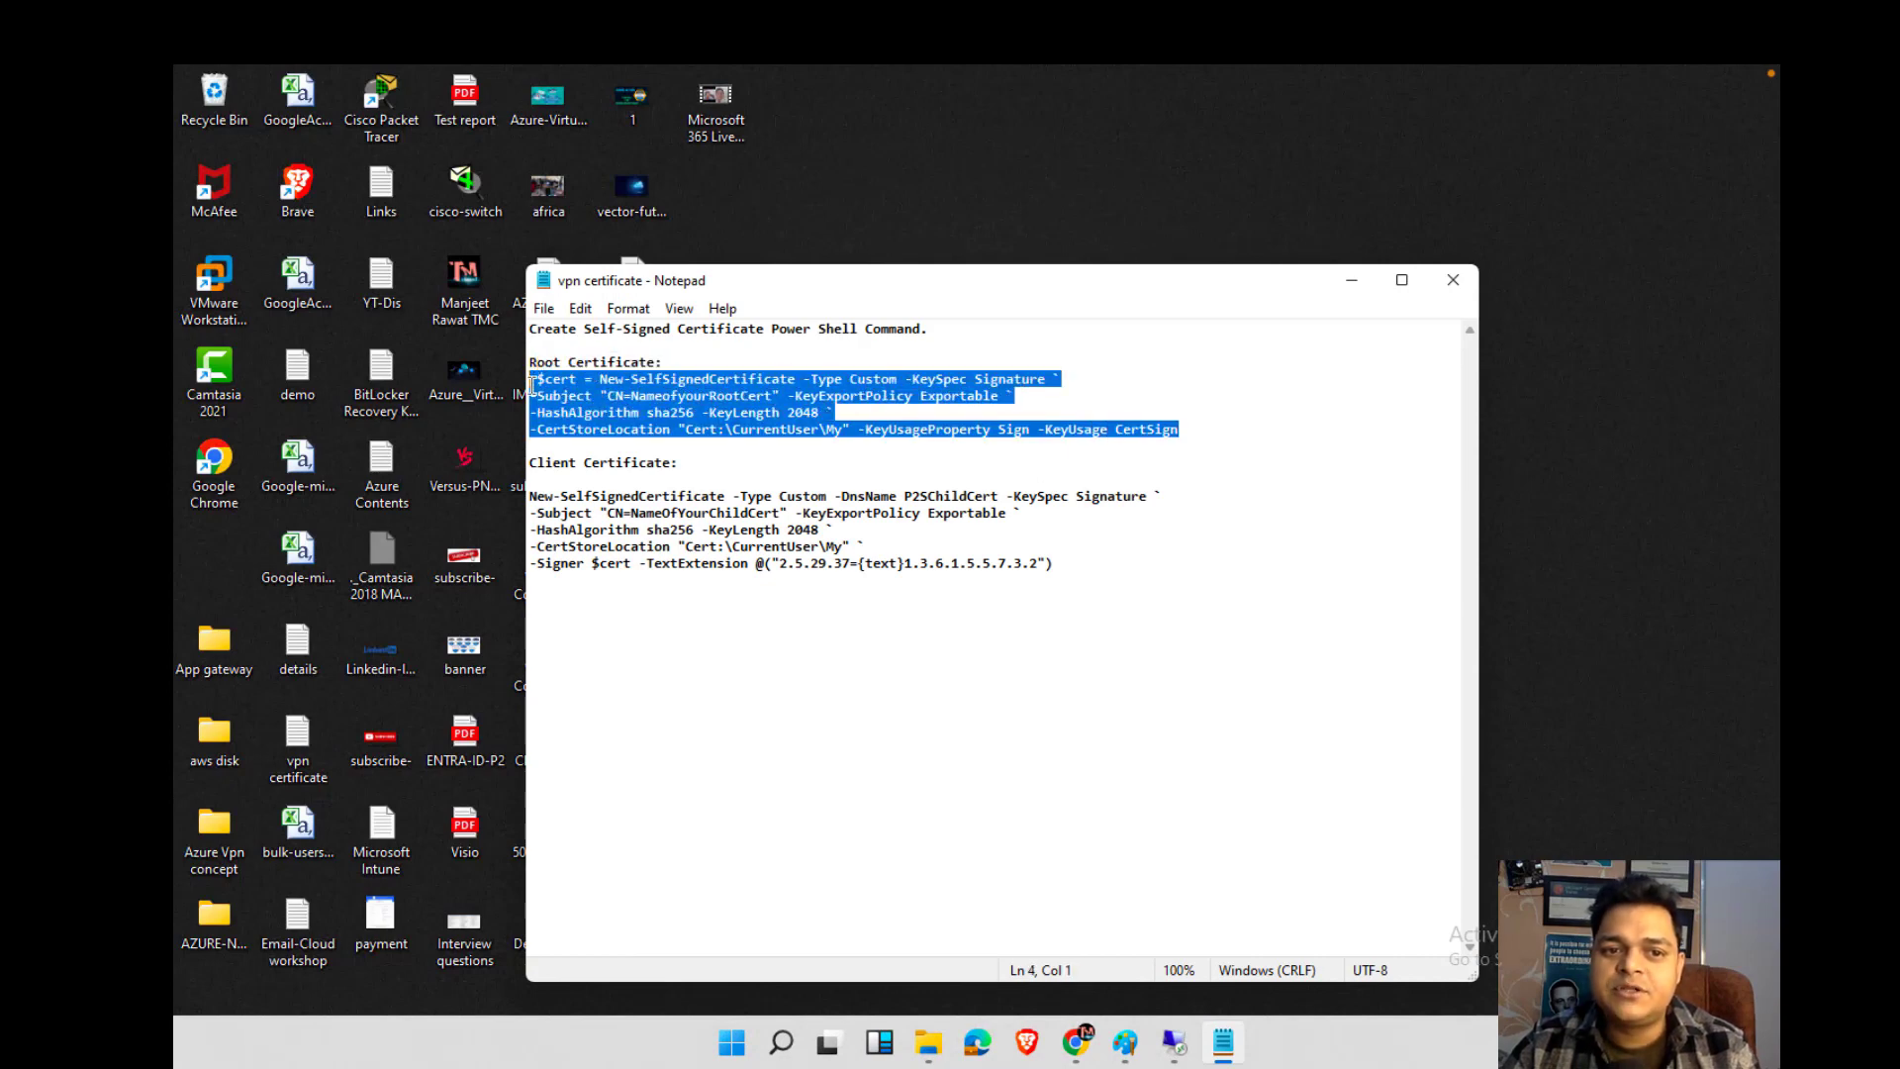
{"action": "right_click", "coordinate": [576, 397]}
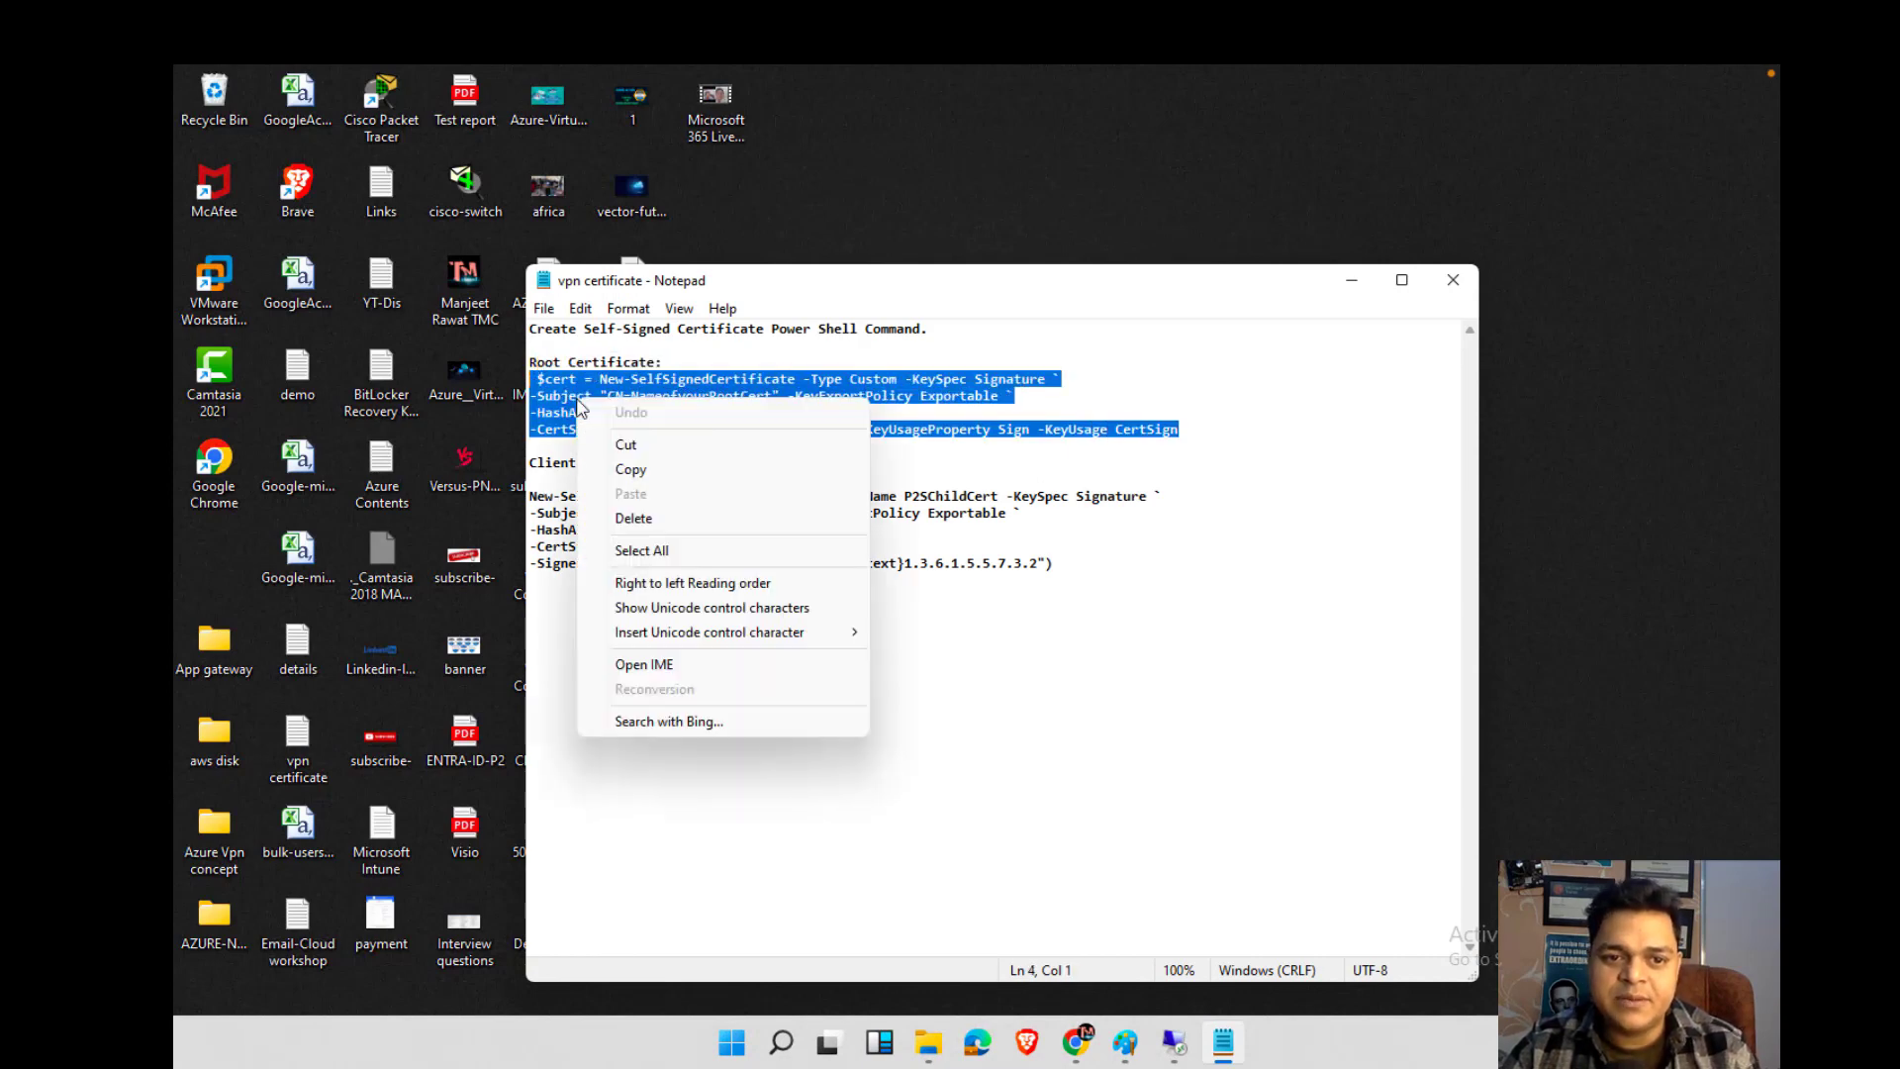
{"action": "left_click", "coordinate": [641, 469]}
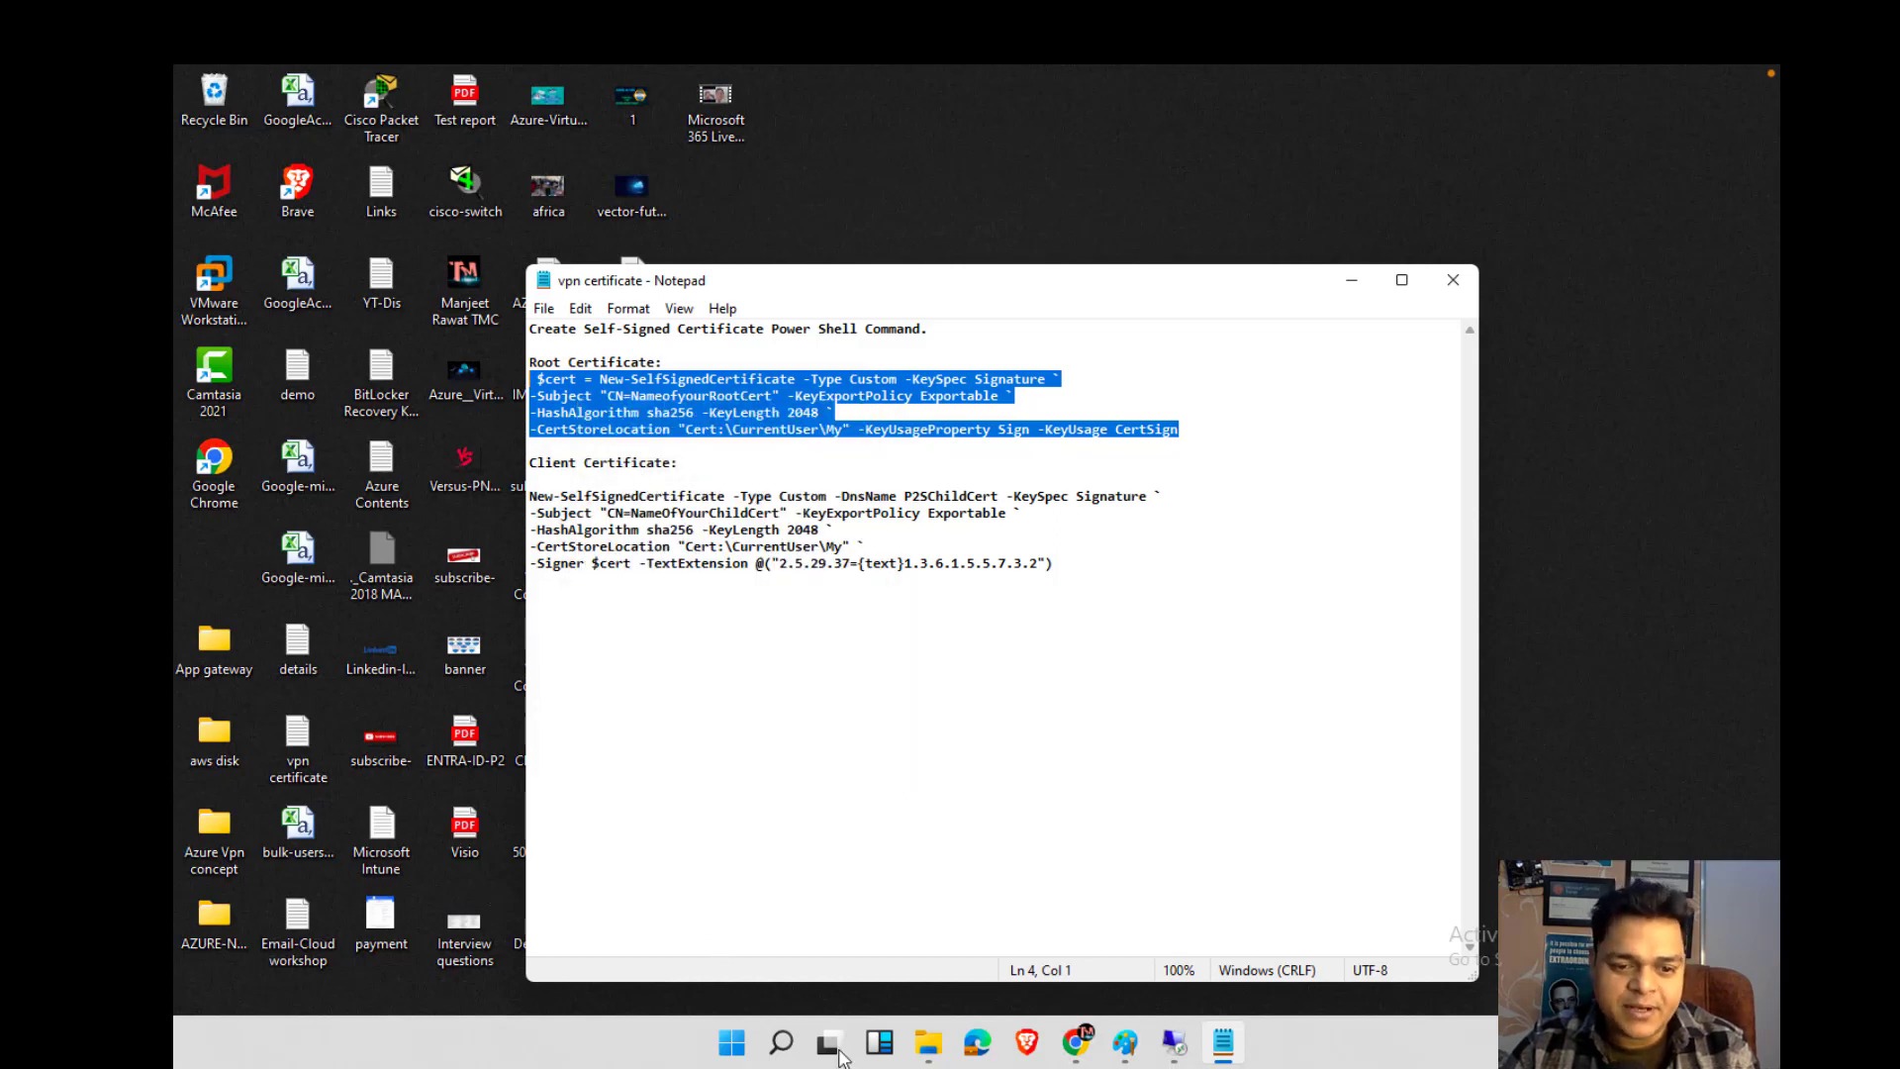
{"action": "left_click", "coordinate": [793, 1053]}
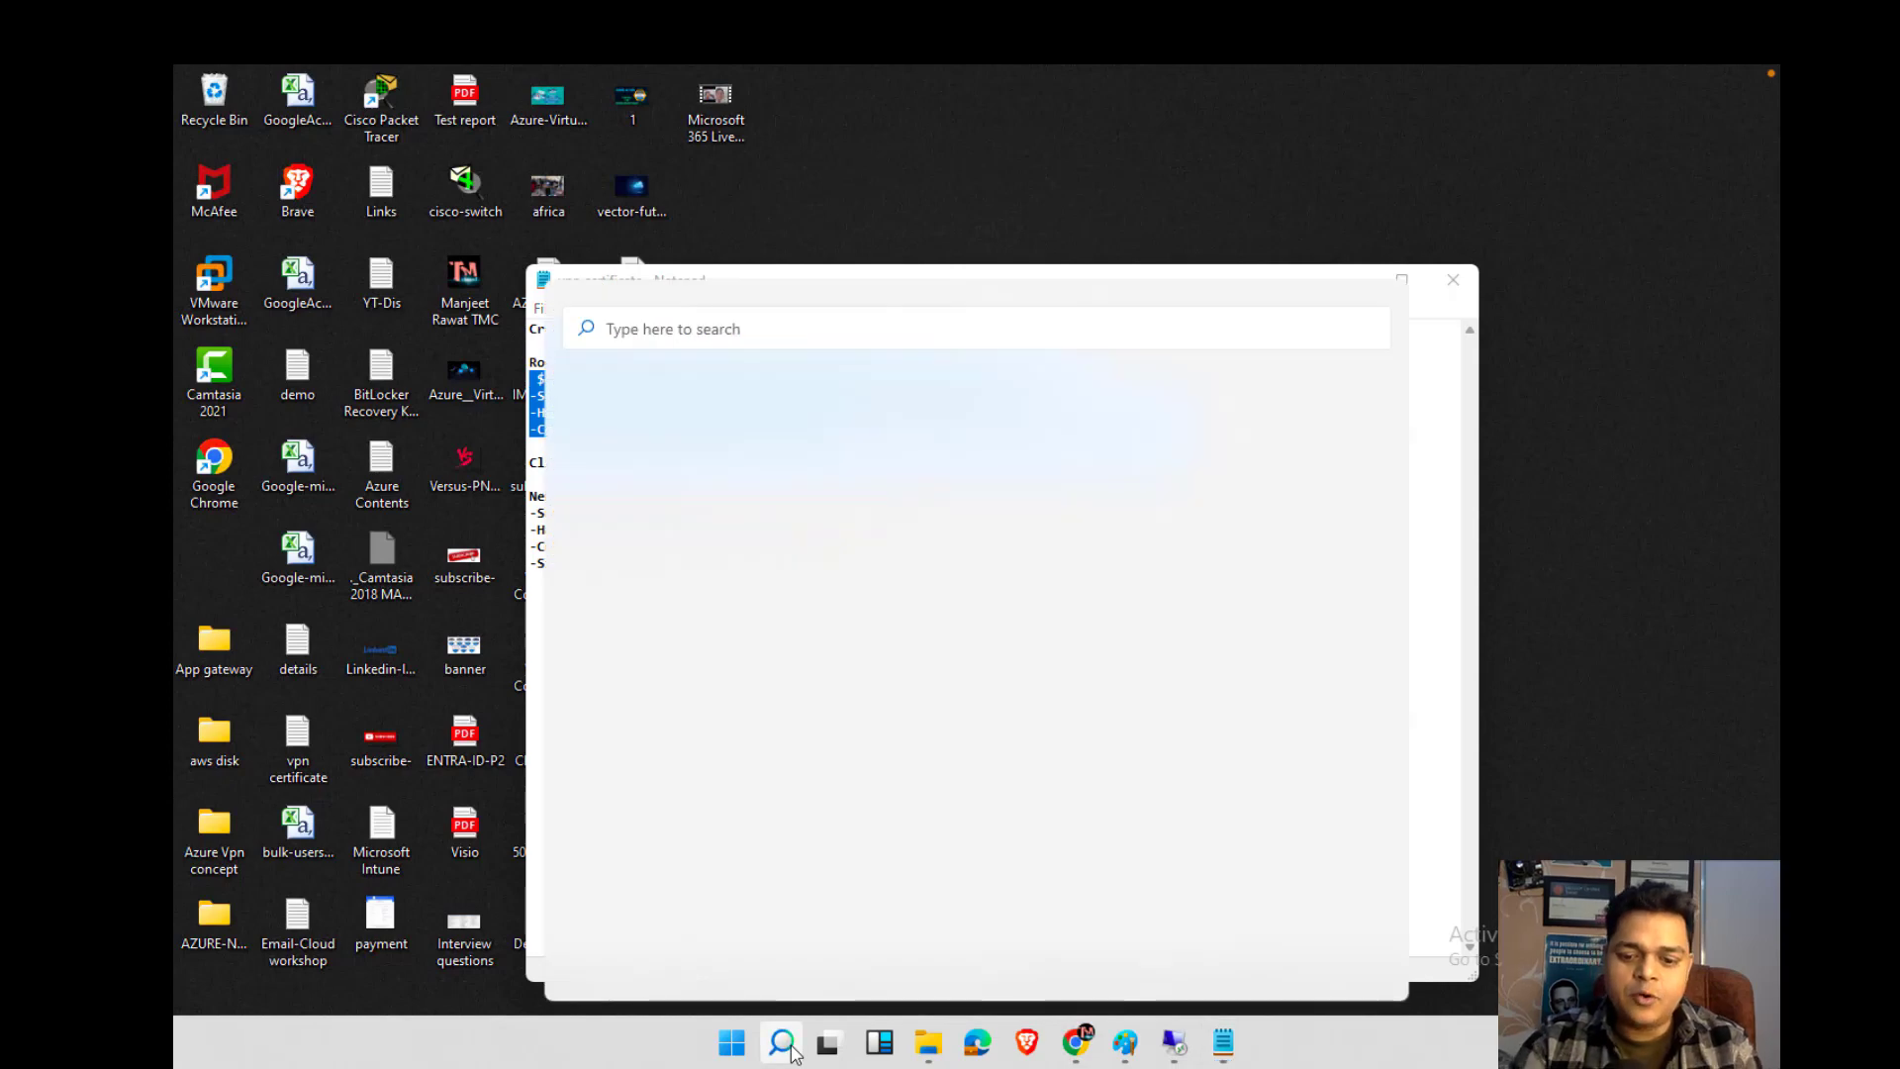
Step: Run the root certificate command in Windows PowerShell
{"action": "type", "text": "po"}
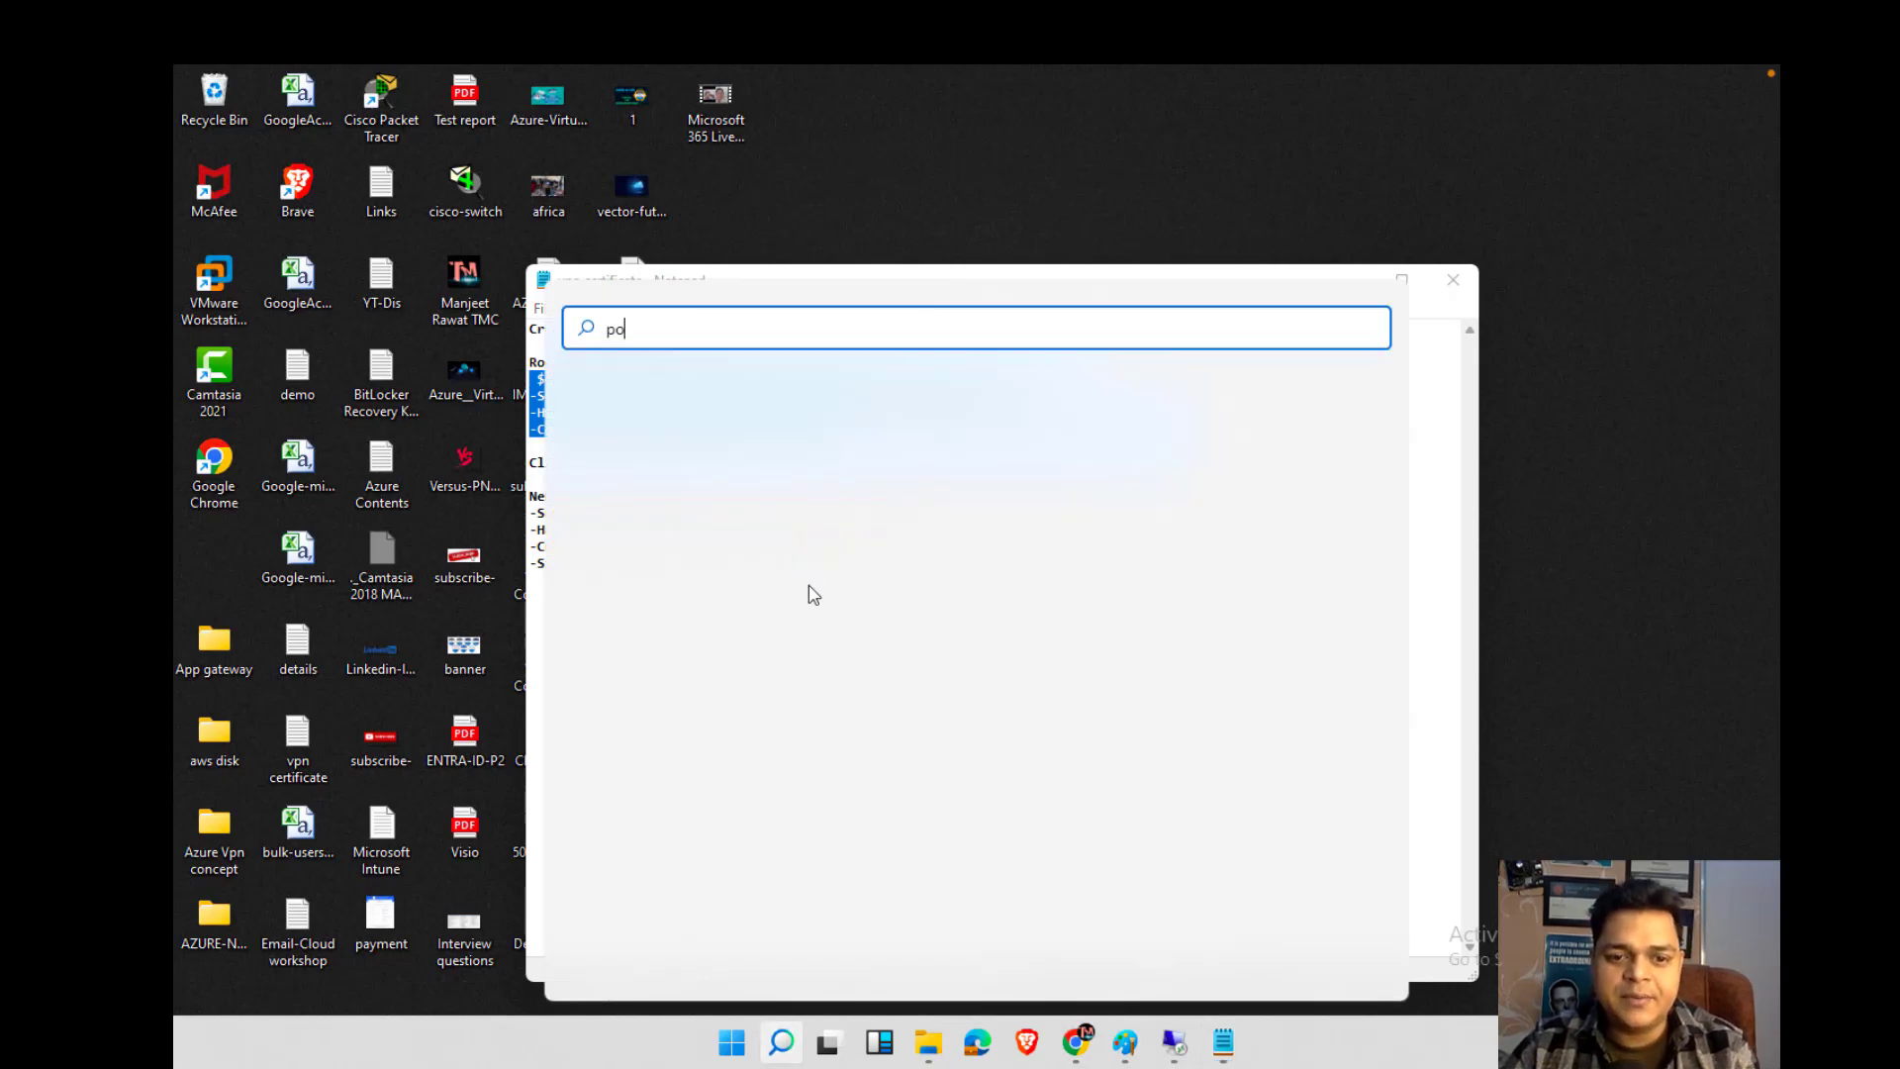
{"action": "left_click", "coordinate": [698, 498]}
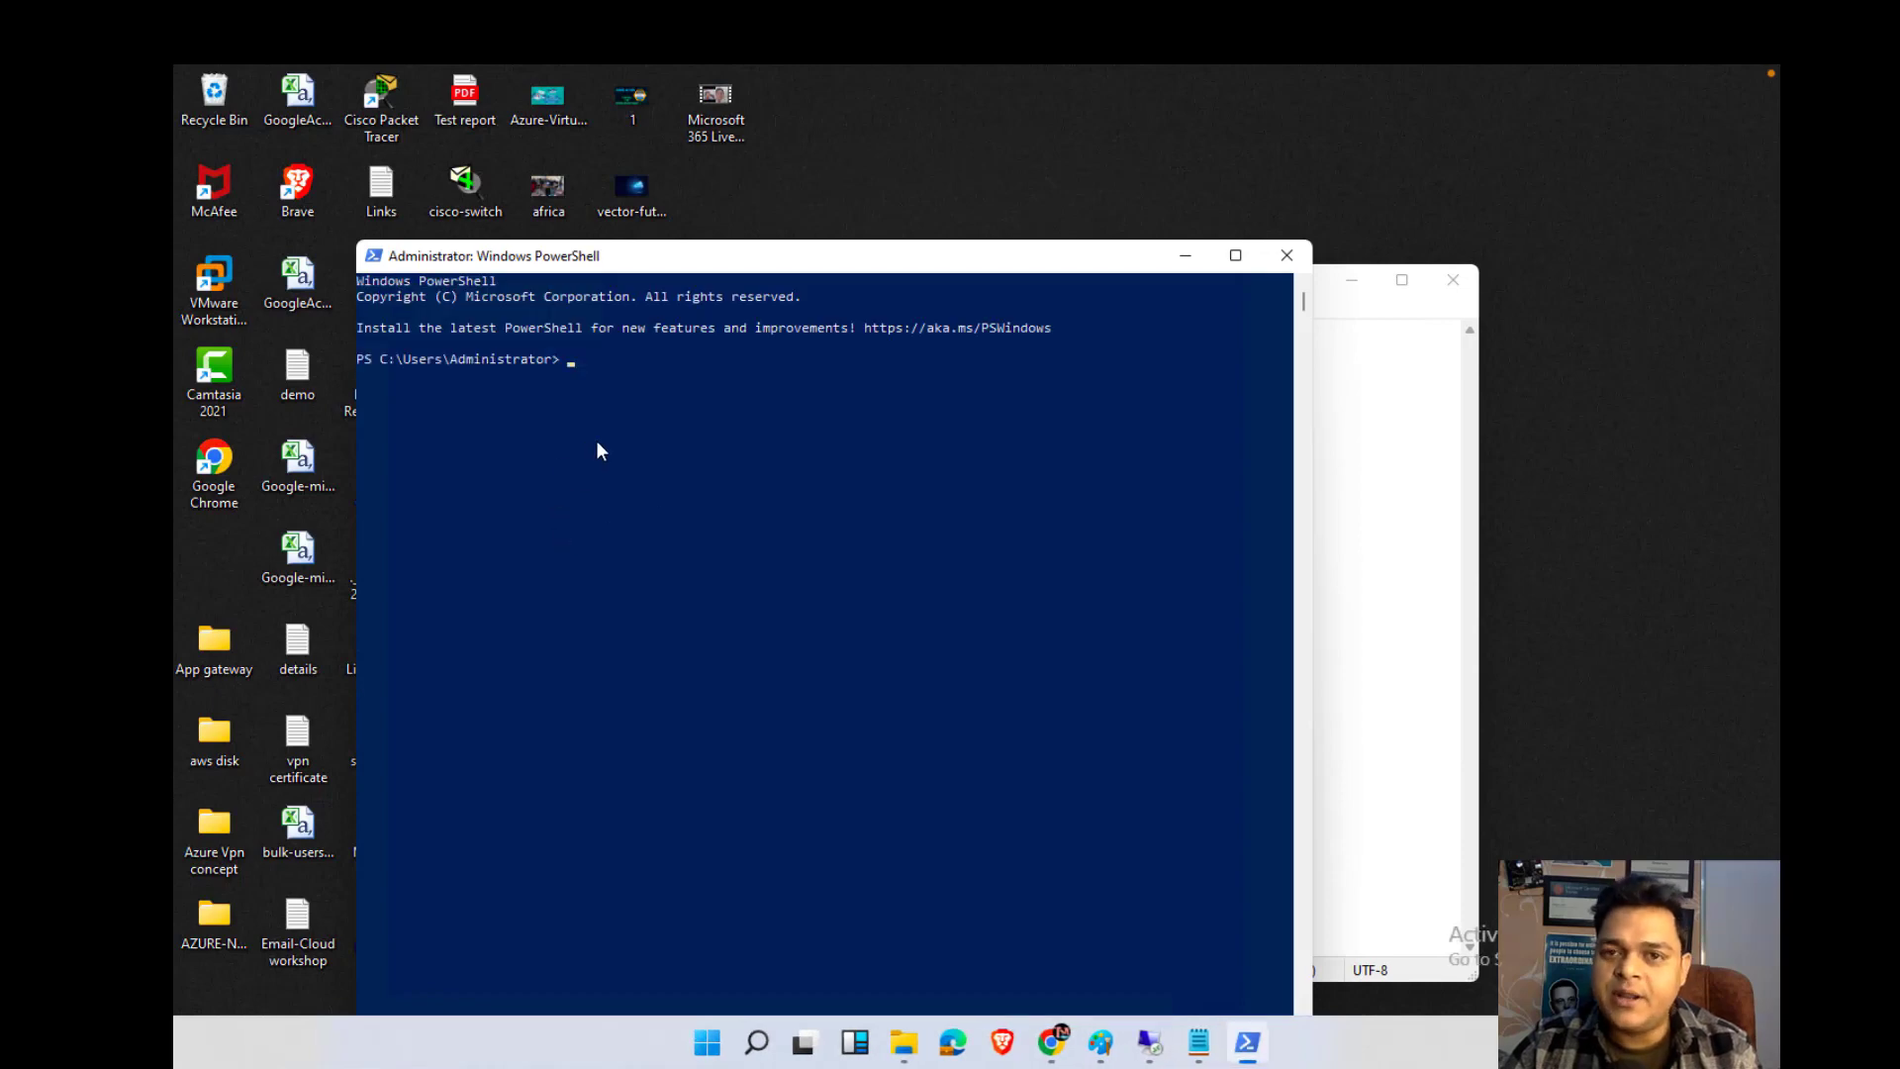
{"action": "key", "text": "ctrl+v"}
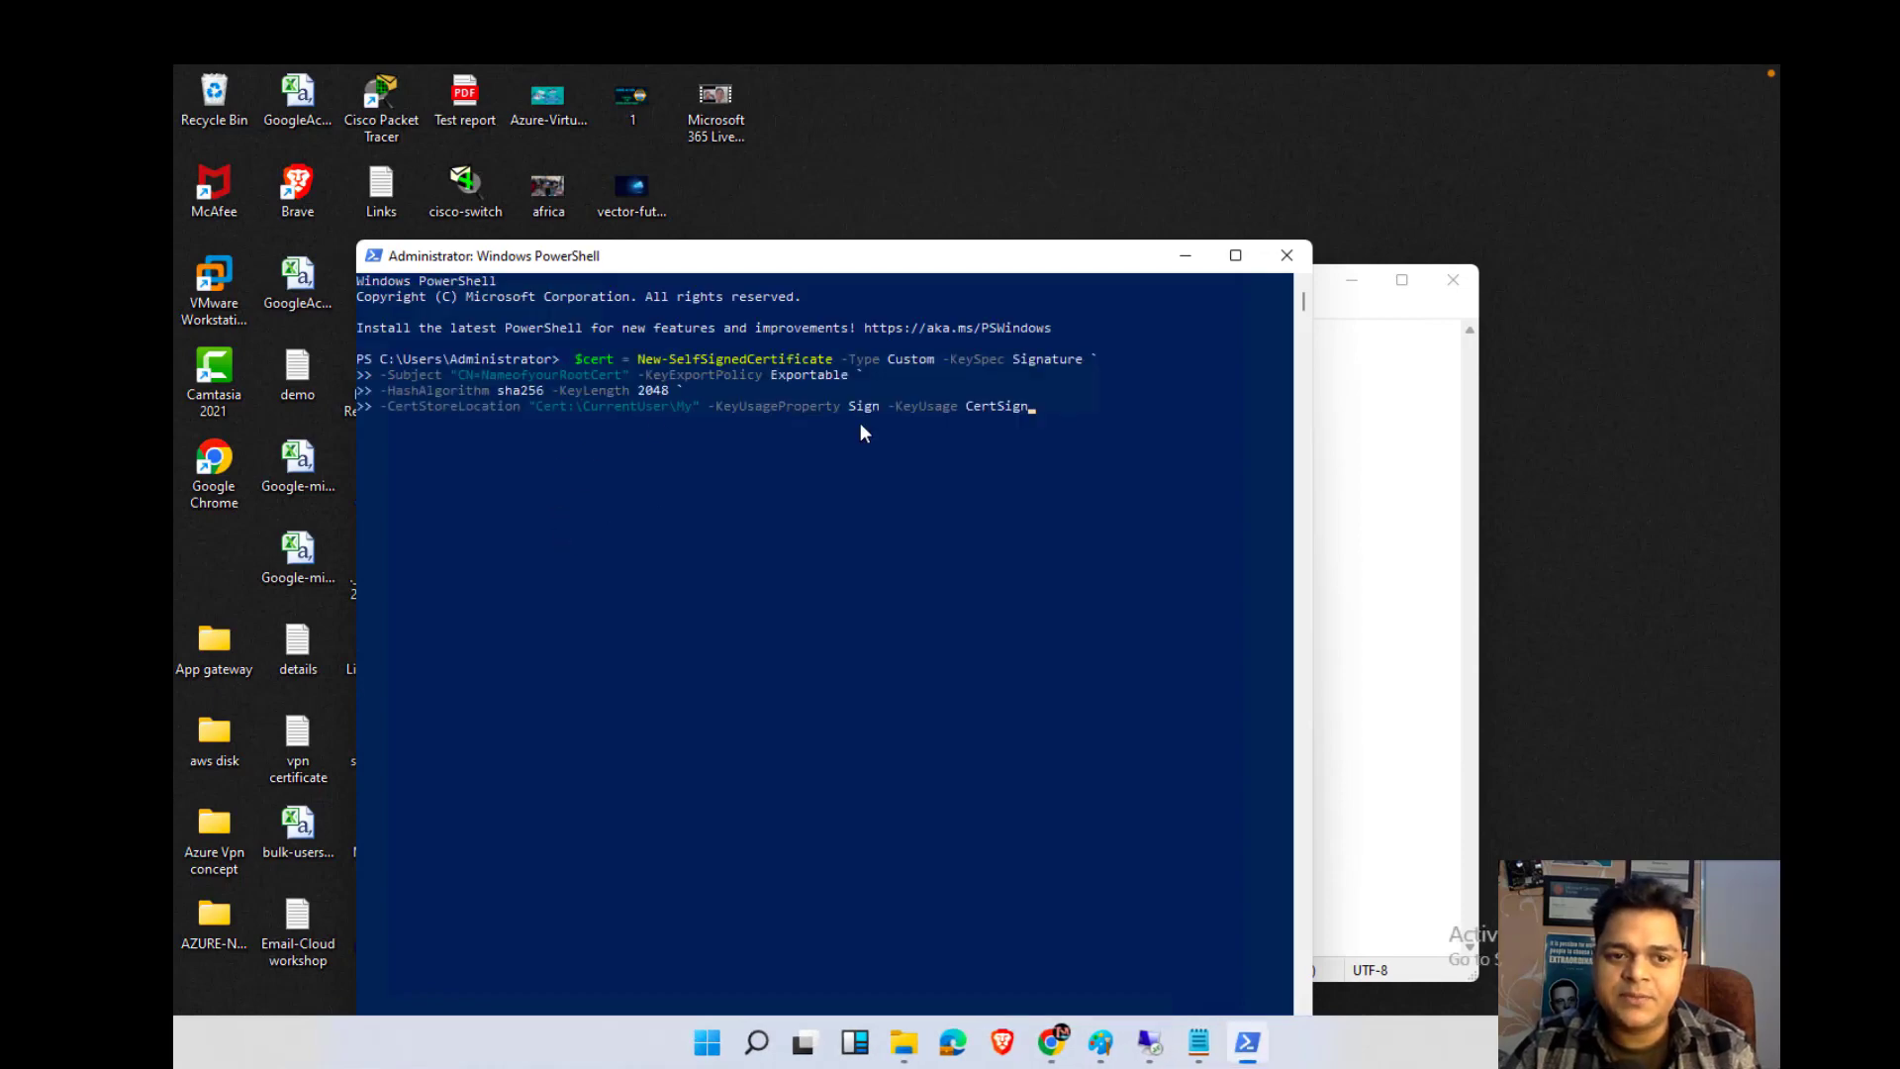
{"action": "key", "text": "Return"}
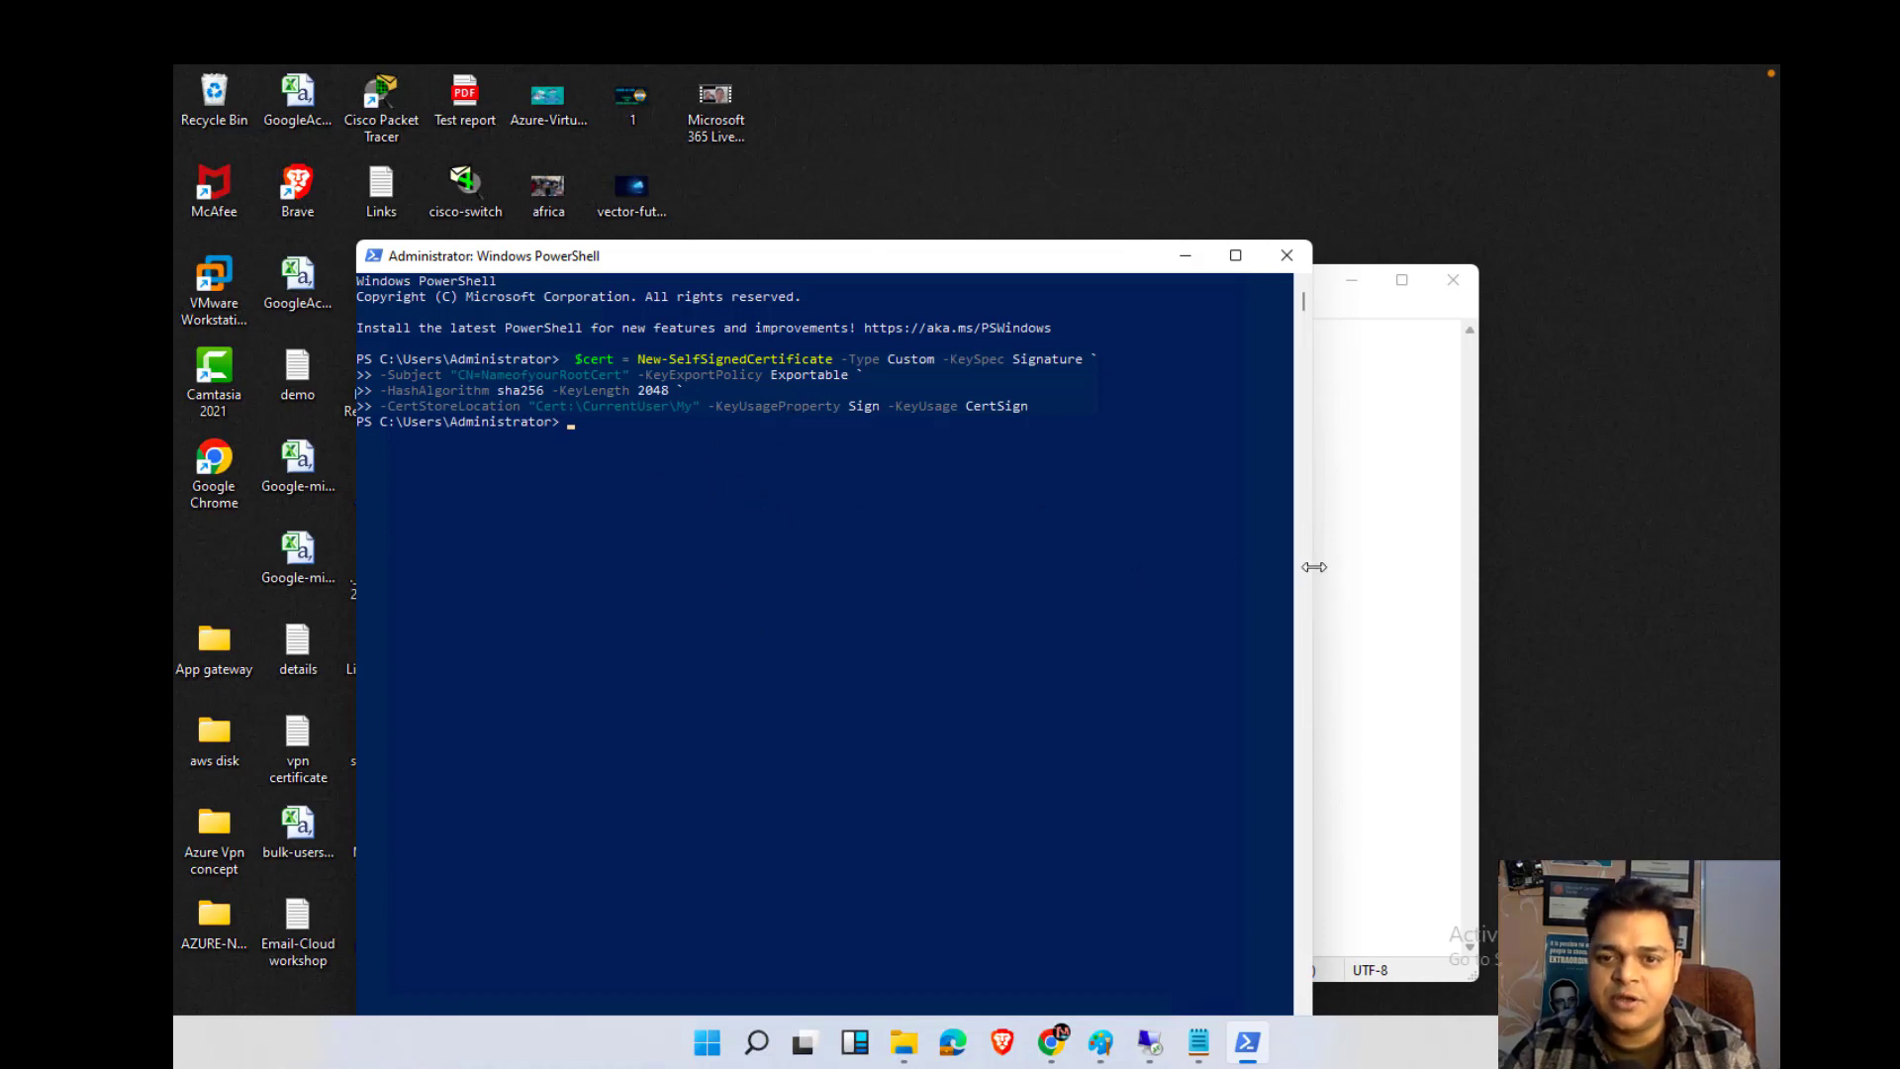
Step: Copy the client certificate command from Notepad and run it in PowerShell
{"action": "left_click", "coordinate": [1346, 562]}
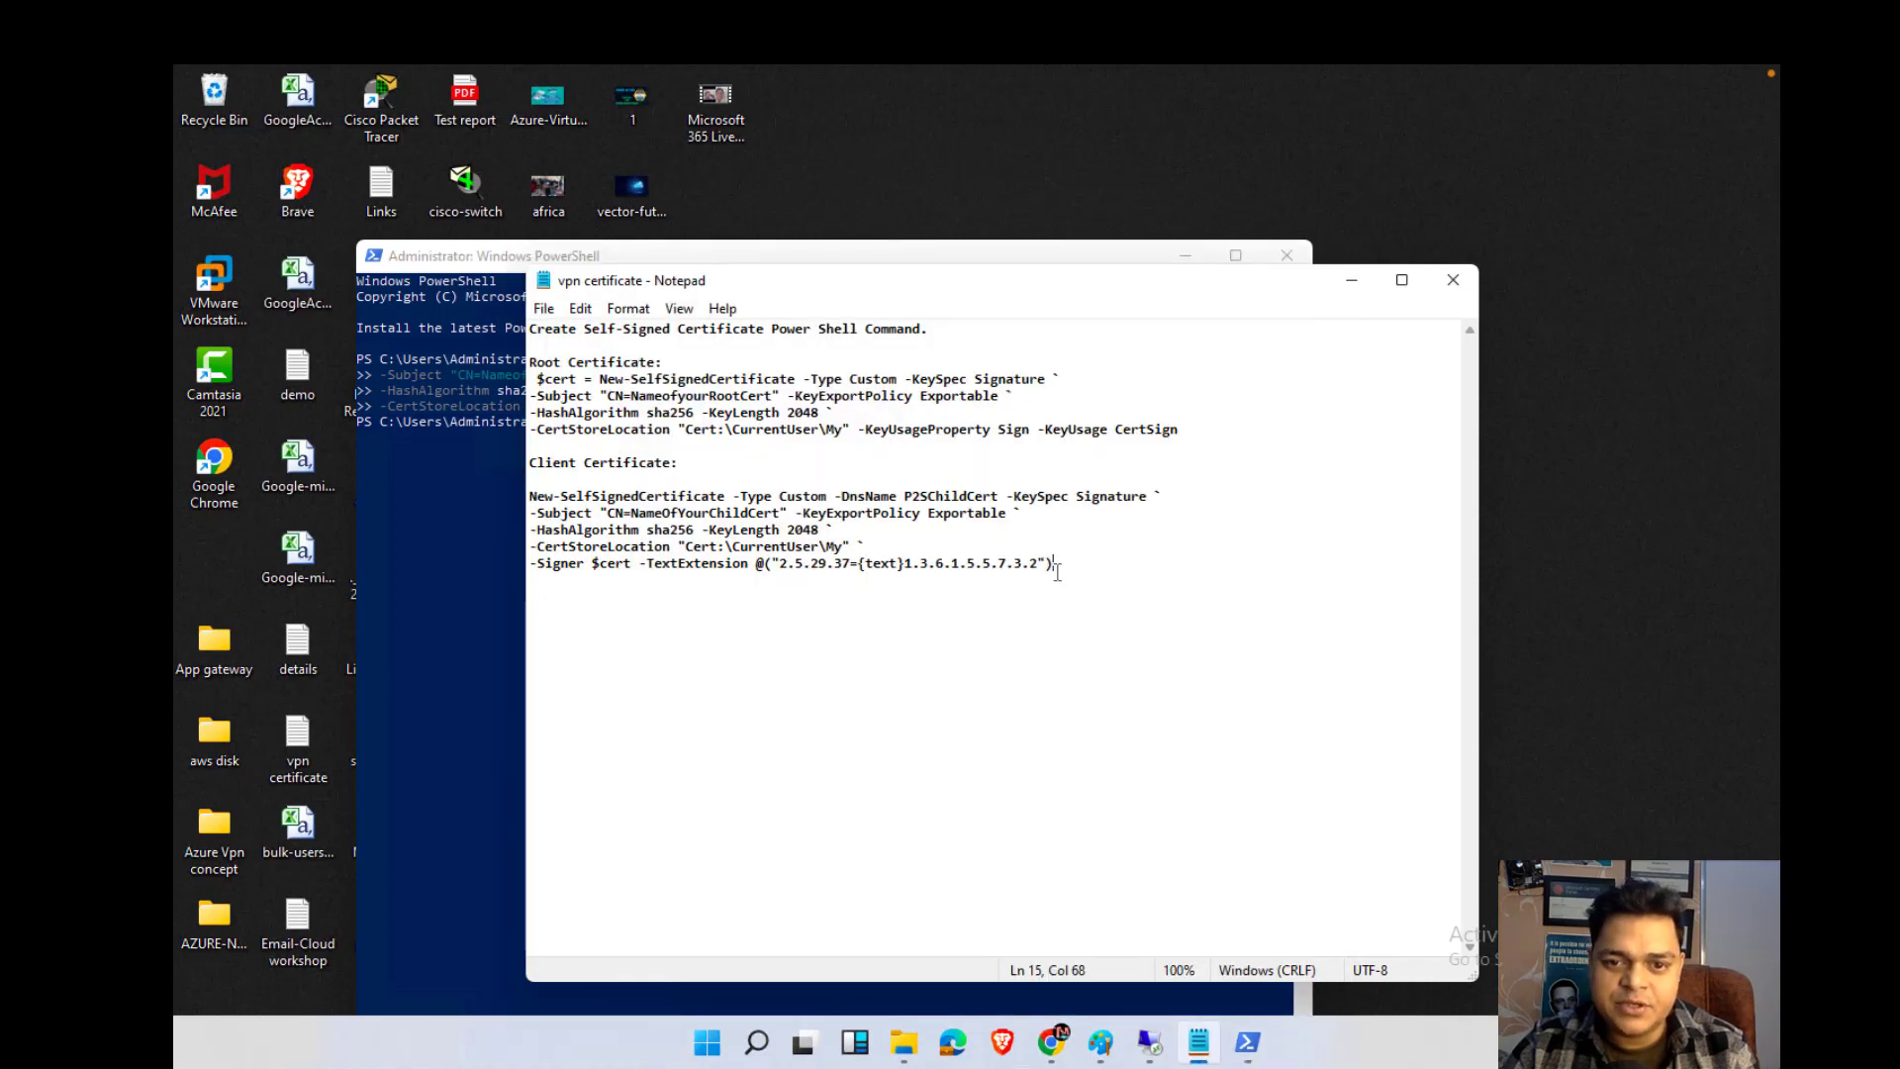
{"action": "left_click_drag", "start_coordinate": [1057, 564], "coordinate": [879, 529]}
{"action": "left_click_drag", "start_coordinate": [762, 530], "coordinate": [522, 497]}
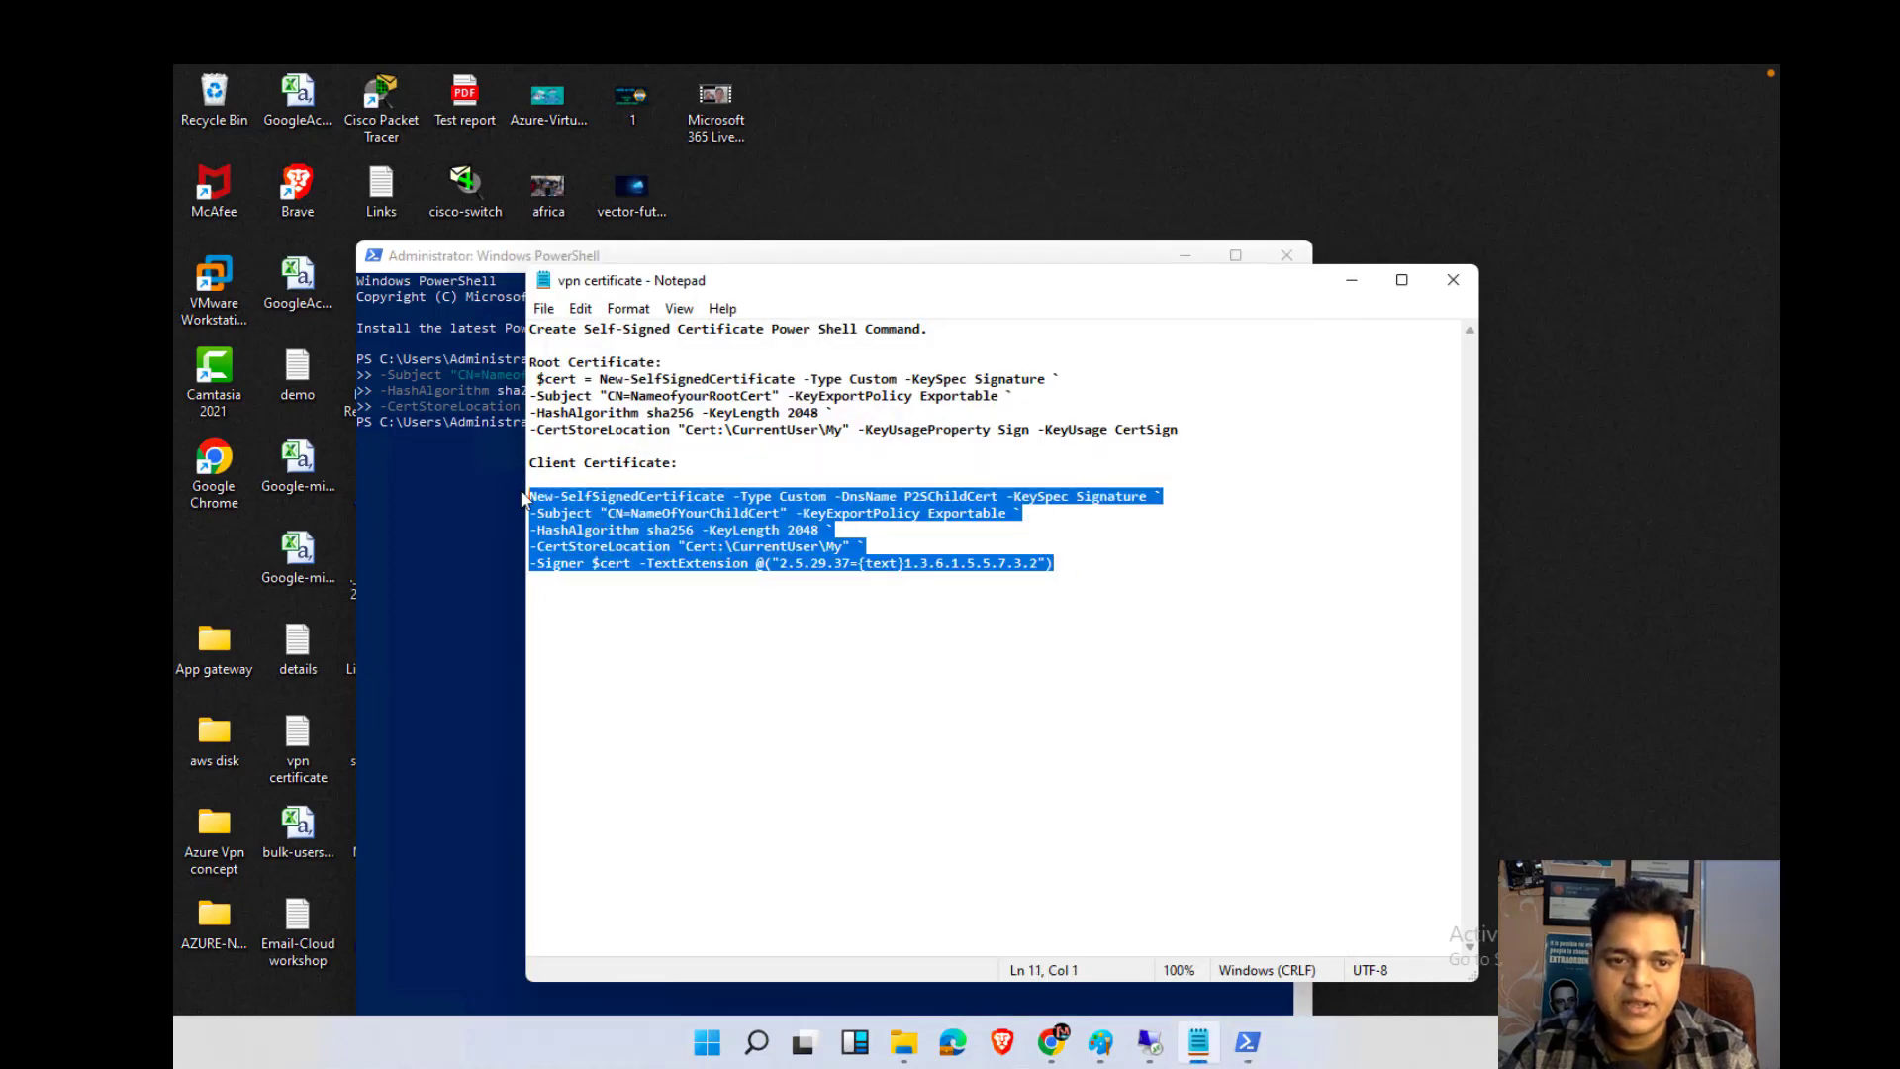
{"action": "right_click", "coordinate": [587, 512]}
{"action": "left_click", "coordinate": [641, 586]}
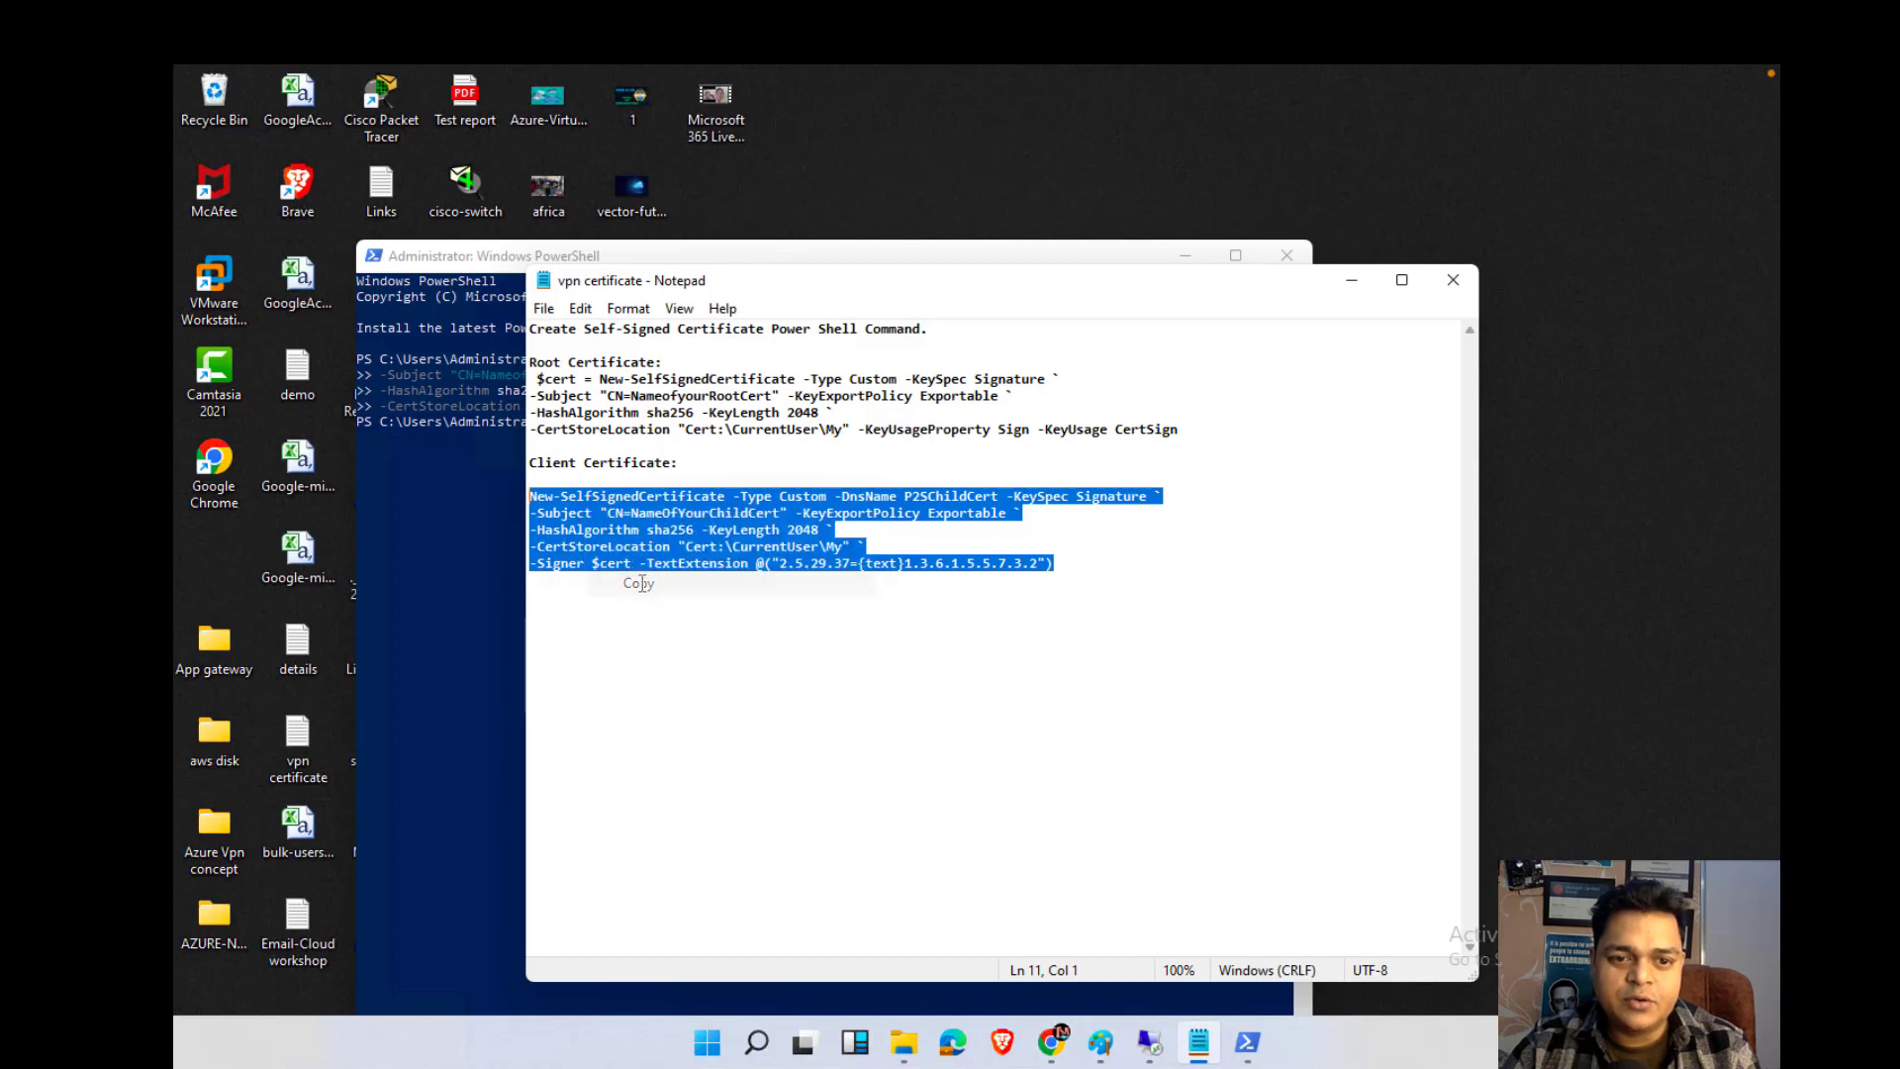
{"action": "left_click", "coordinate": [467, 543]}
{"action": "right_click", "coordinate": [546, 471]}
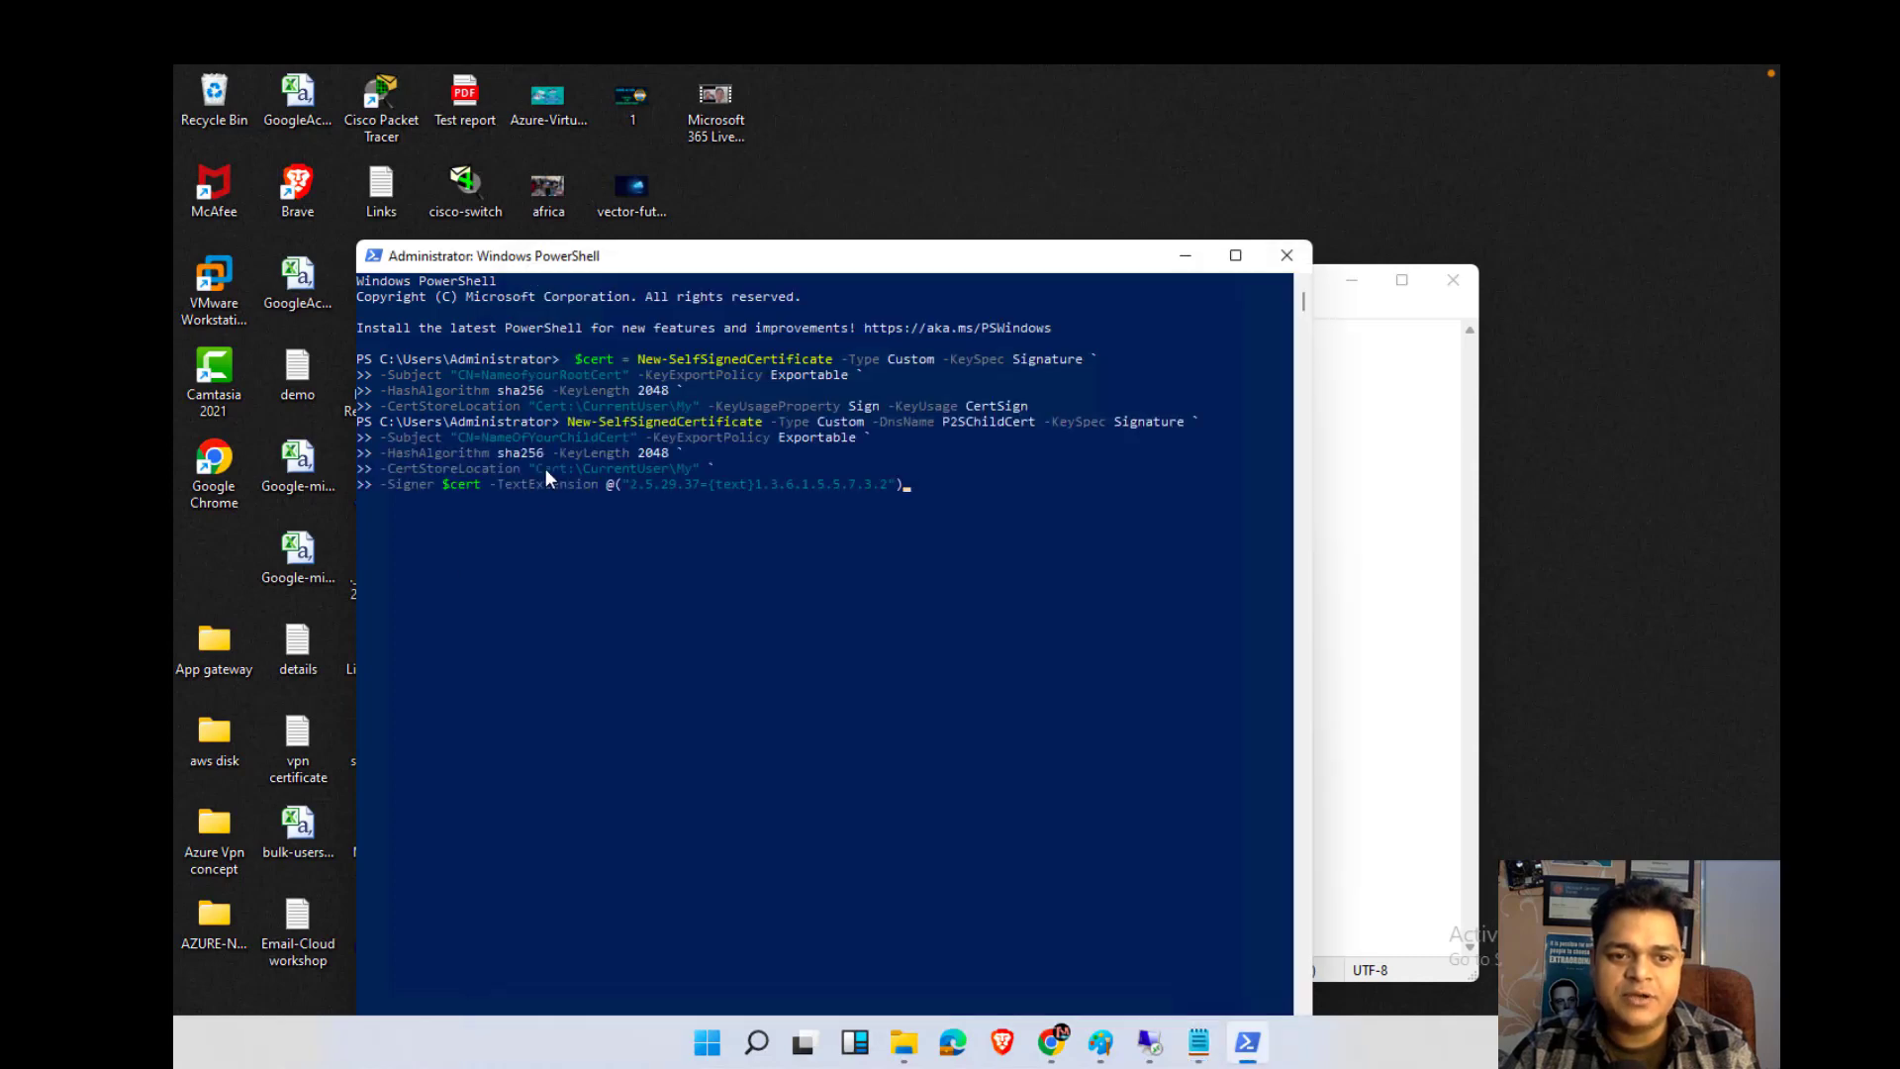
{"action": "key", "text": "Return"}
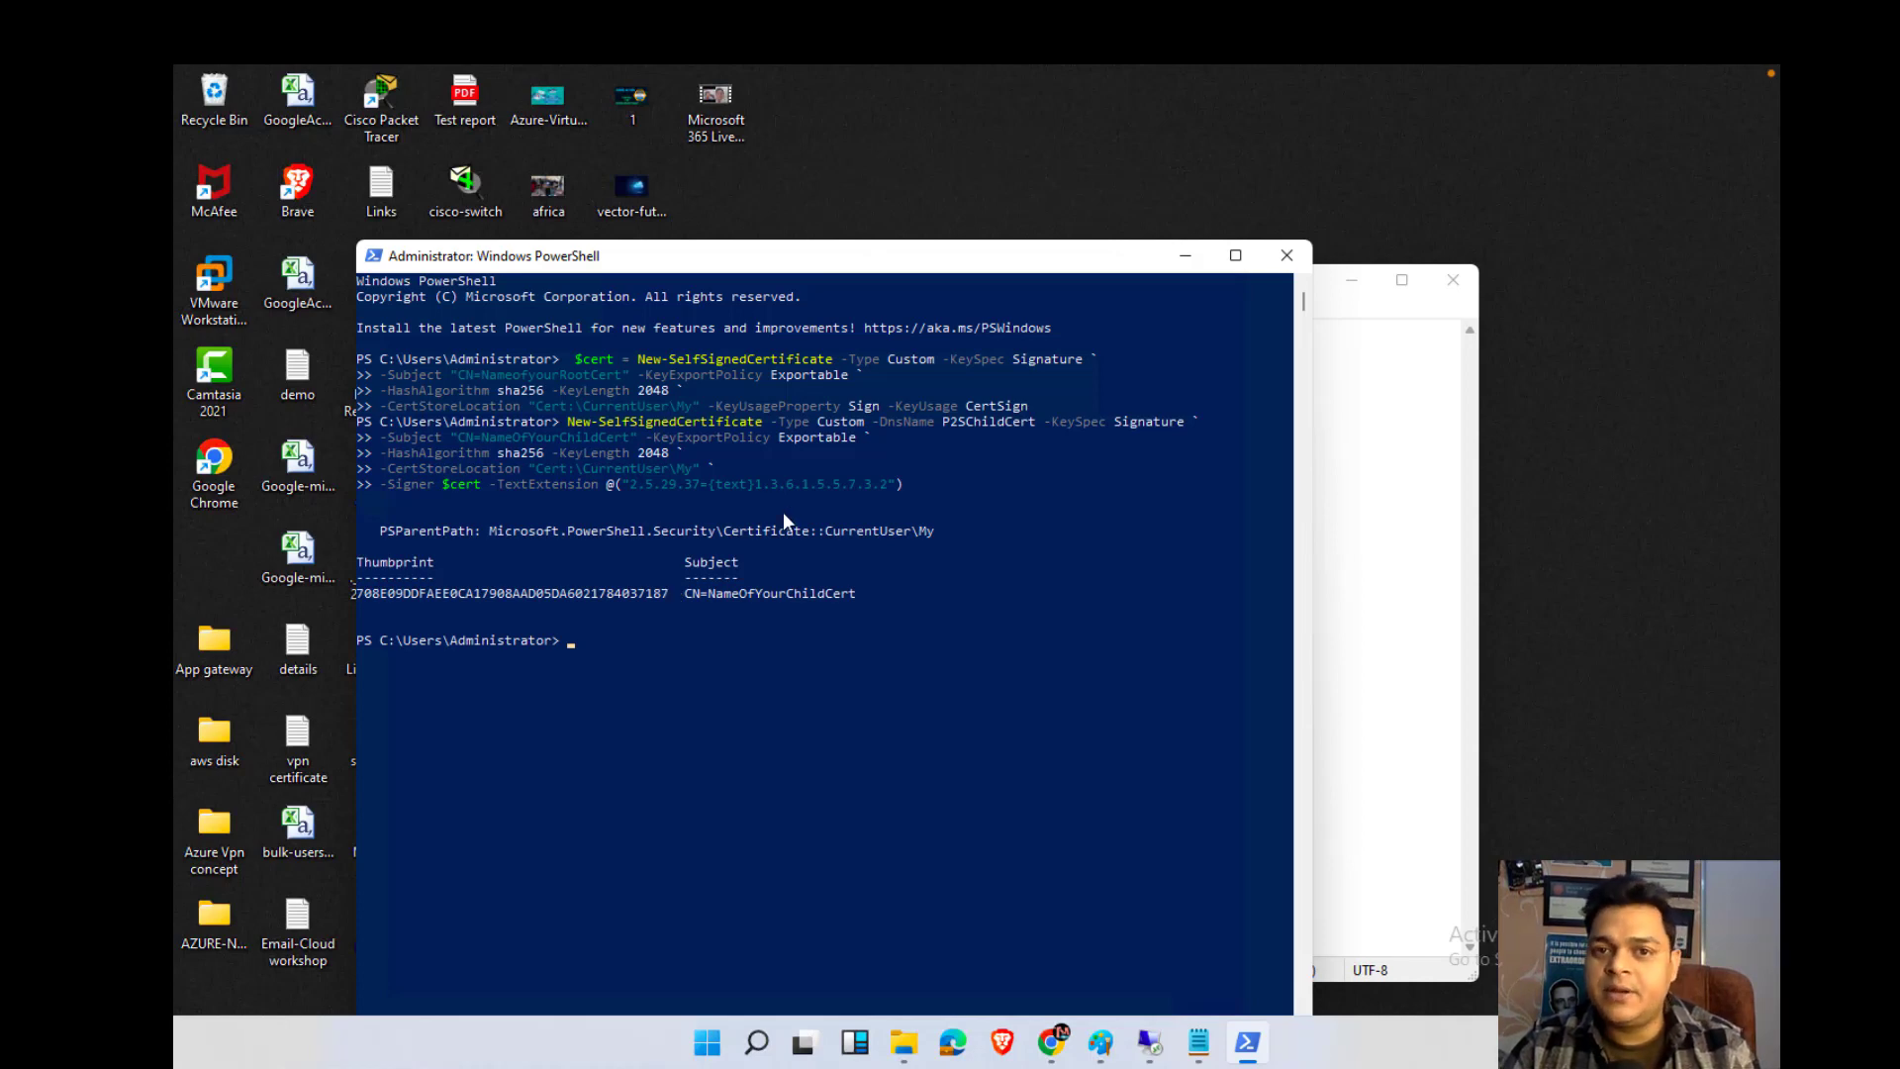
{"action": "type", "text": "certmg"}
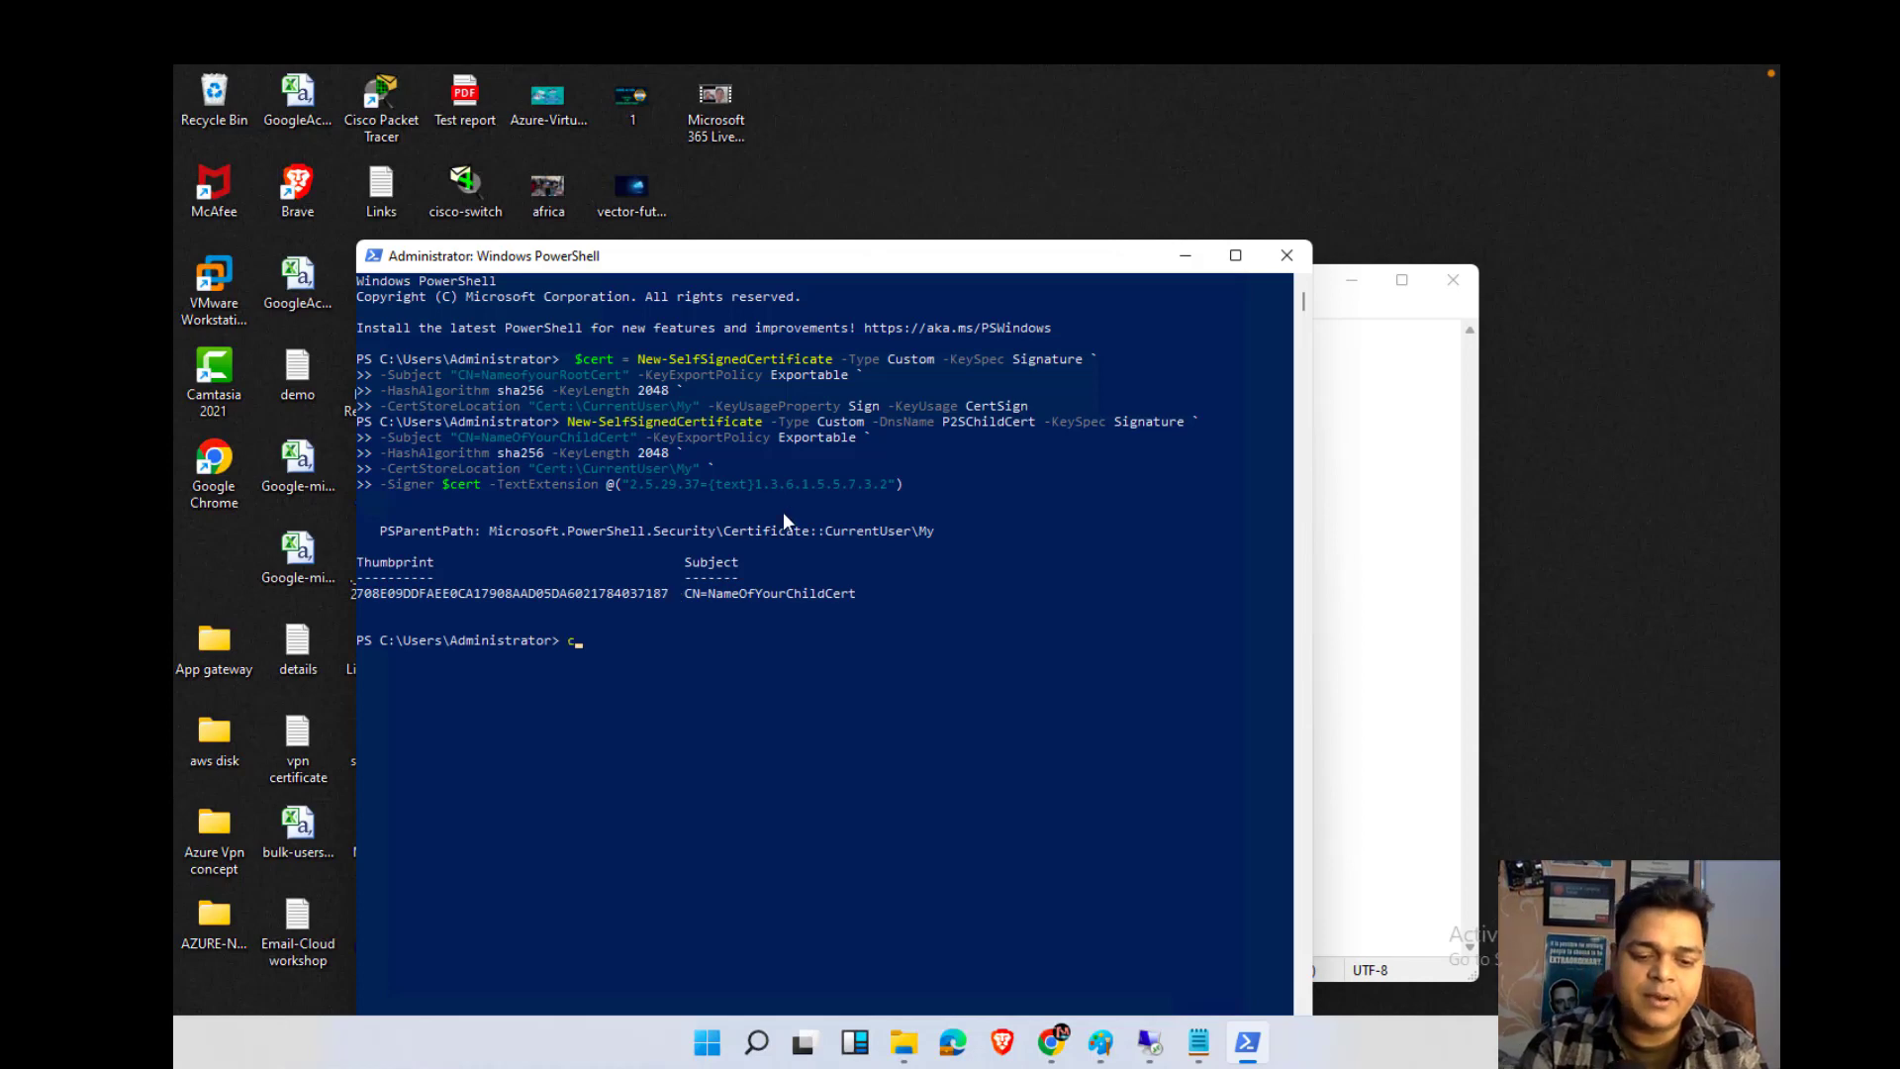
{"action": "type", "text": "r"}
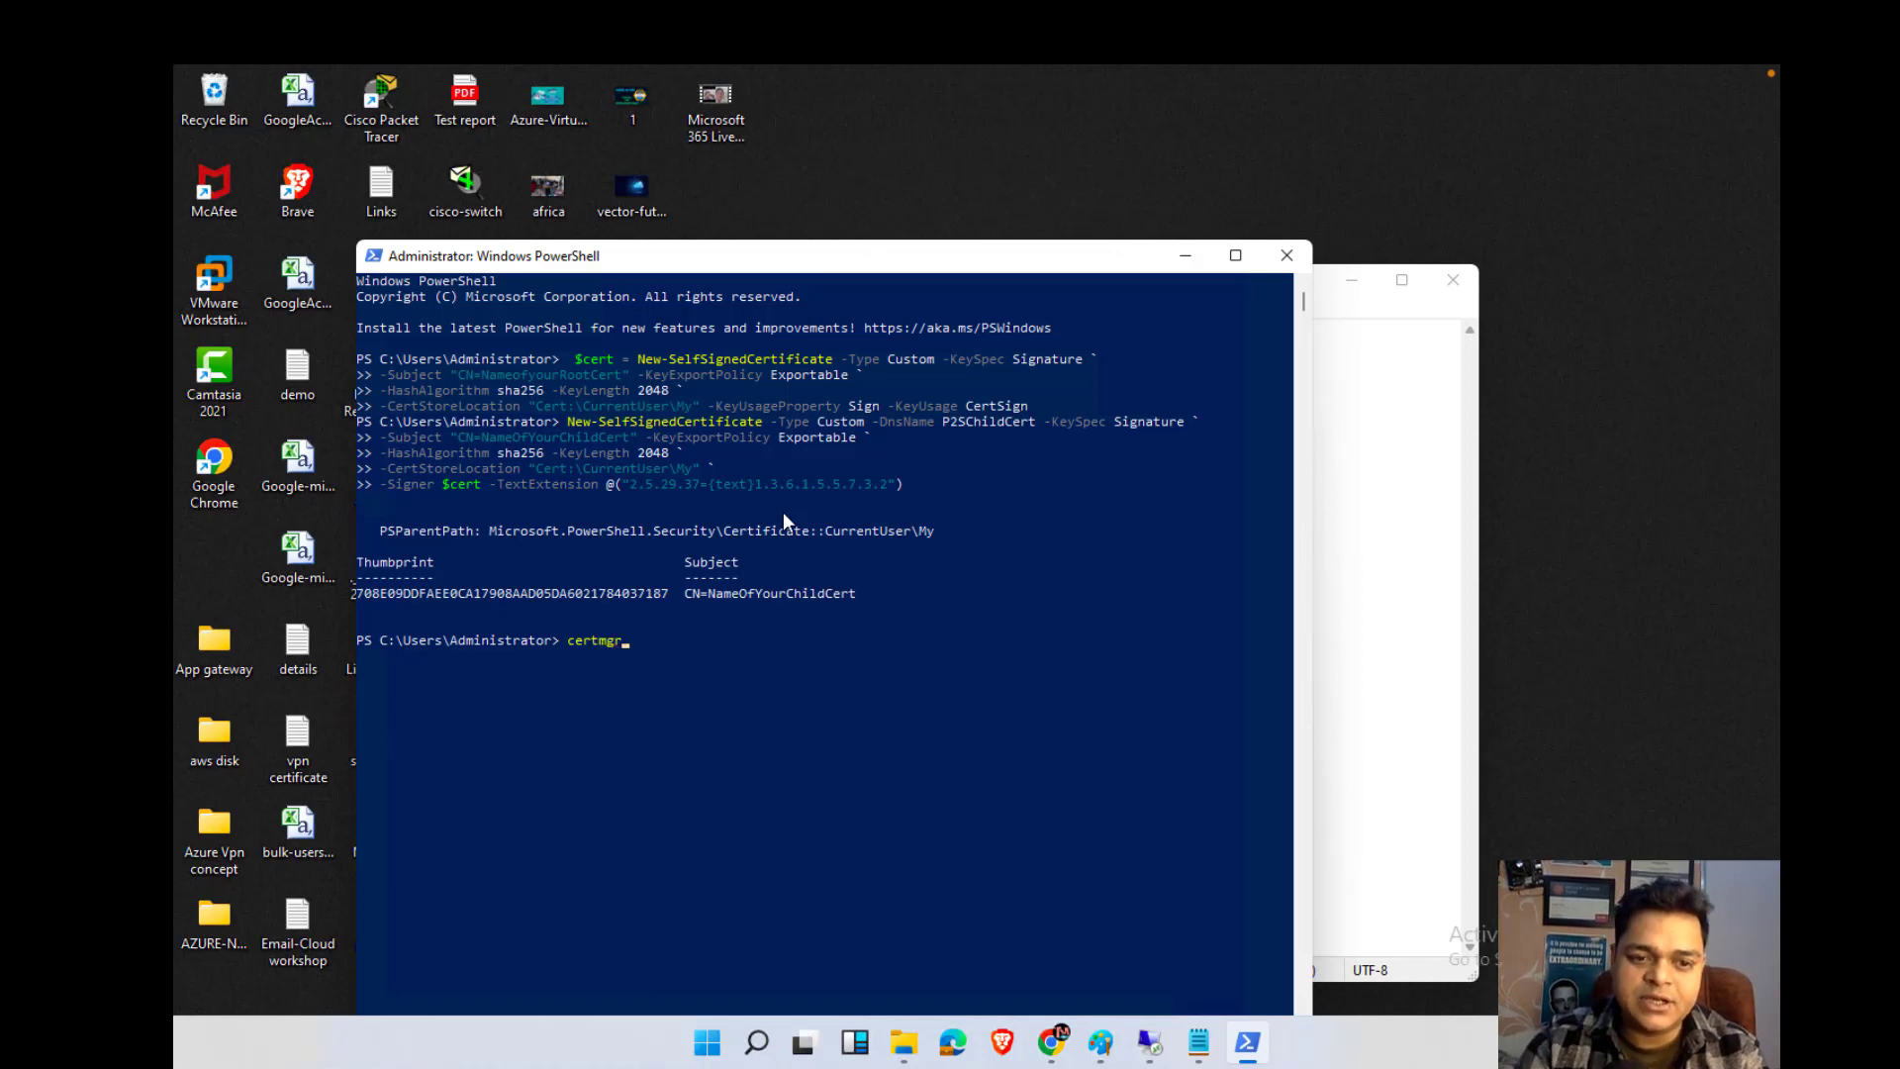
Step: Launch certmgr and list Personal\Certificates, showing the new root and child certificates
{"action": "key", "text": "Return"}
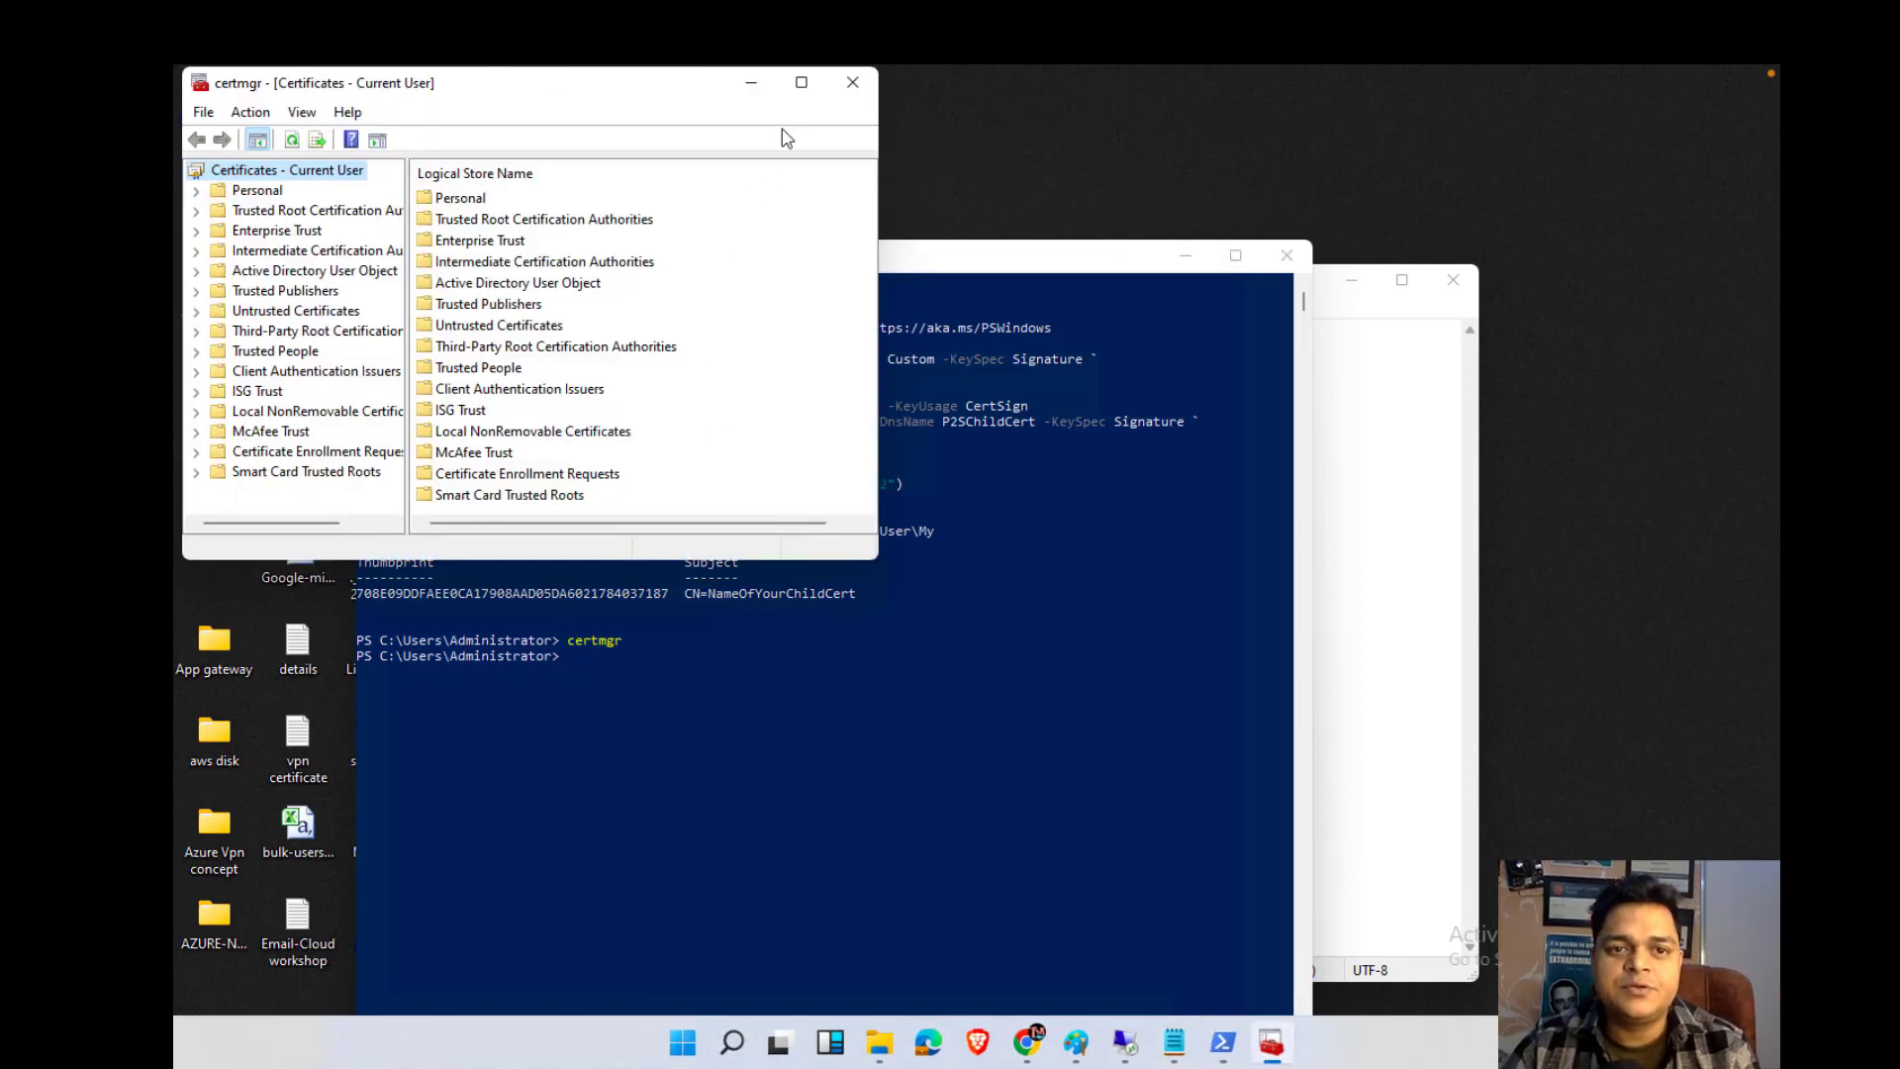
{"action": "left_click", "coordinate": [801, 83]}
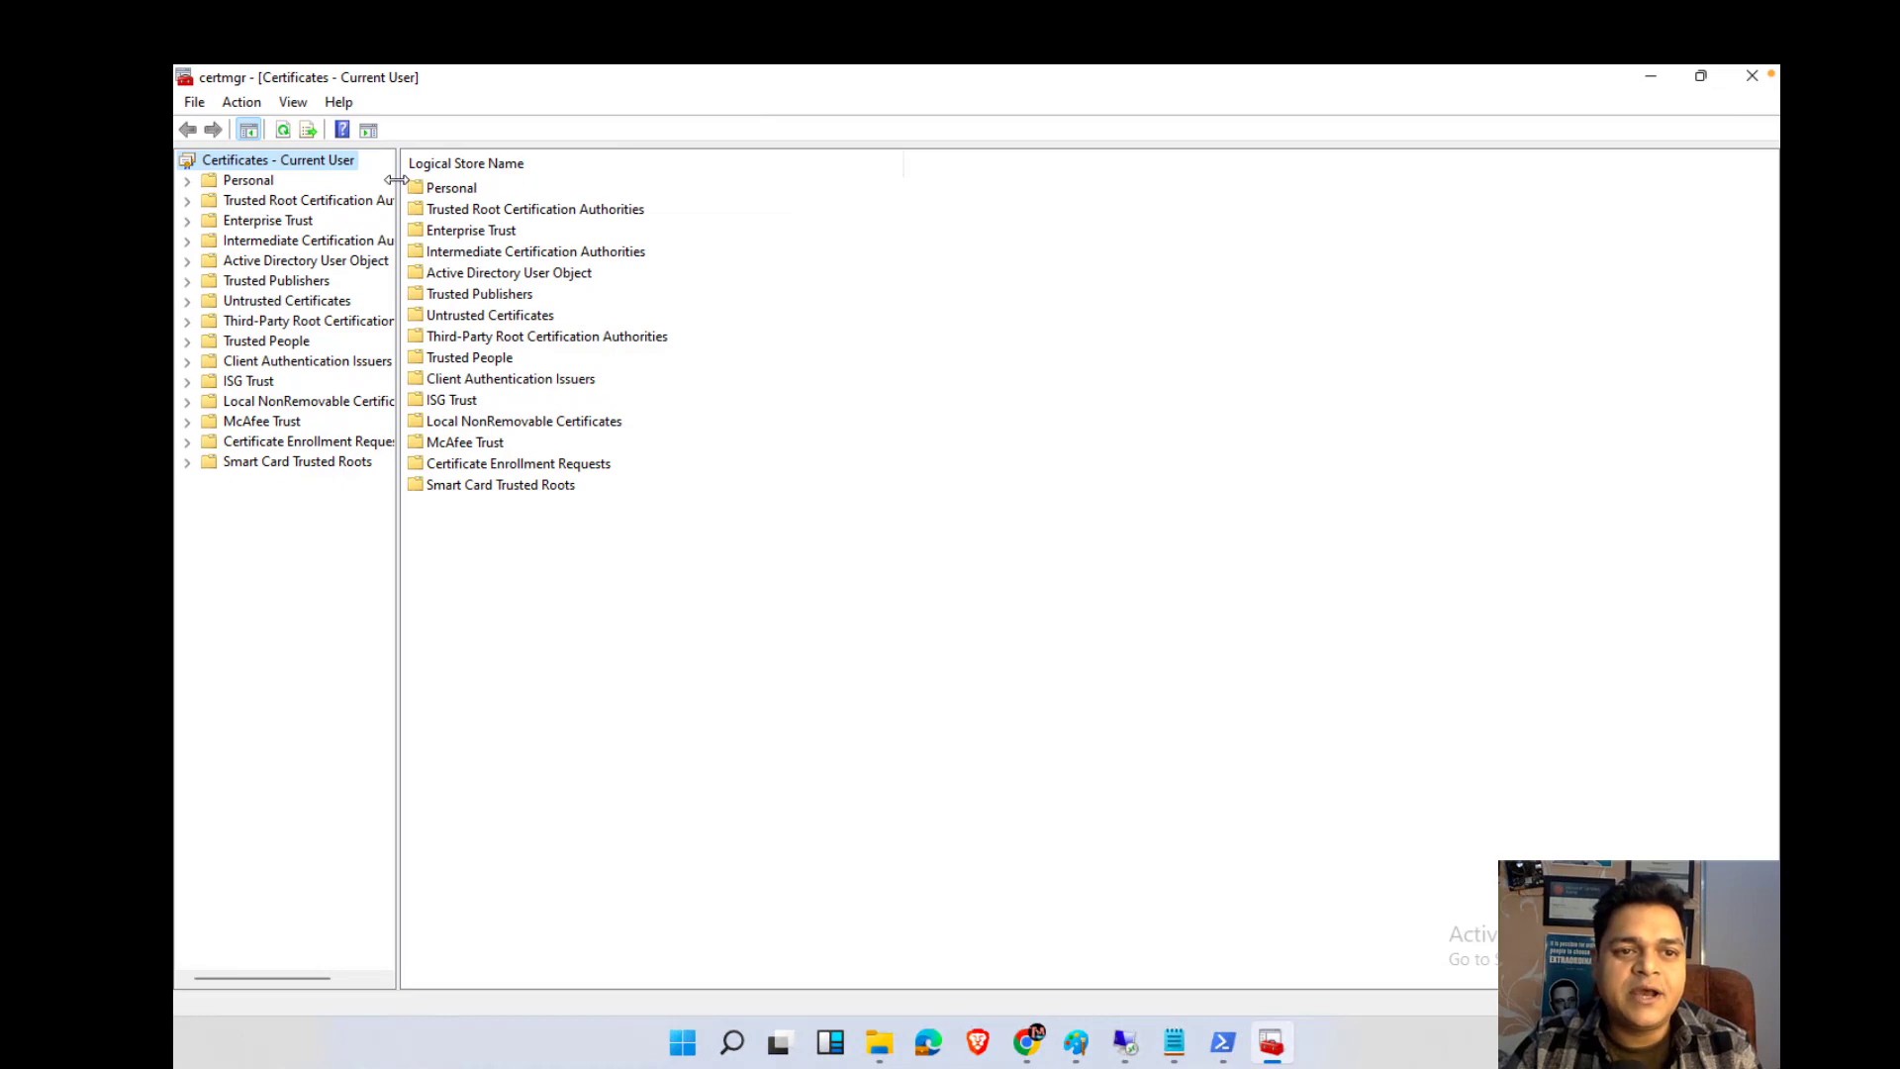
{"action": "left_click_drag", "start_coordinate": [400, 186], "coordinate": [625, 186]}
{"action": "left_click", "coordinate": [188, 182]}
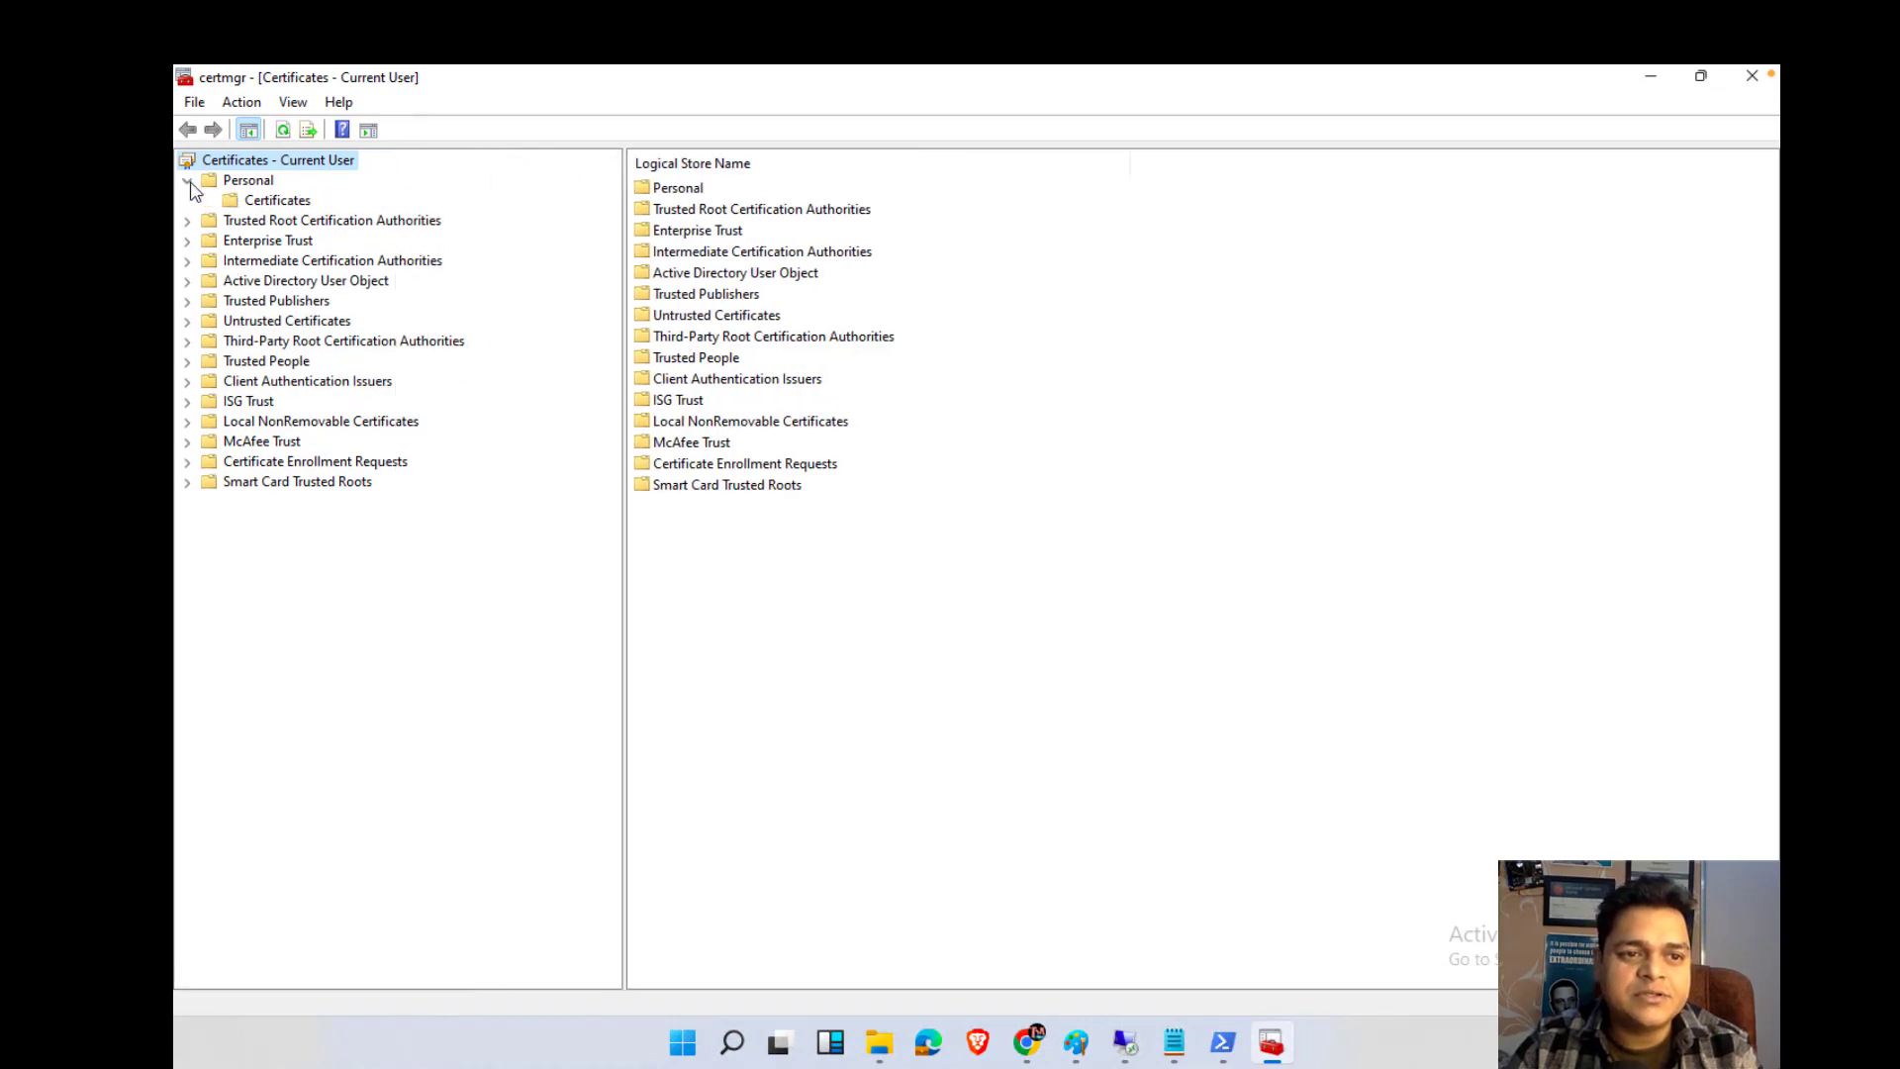
{"action": "left_click", "coordinate": [273, 201]}
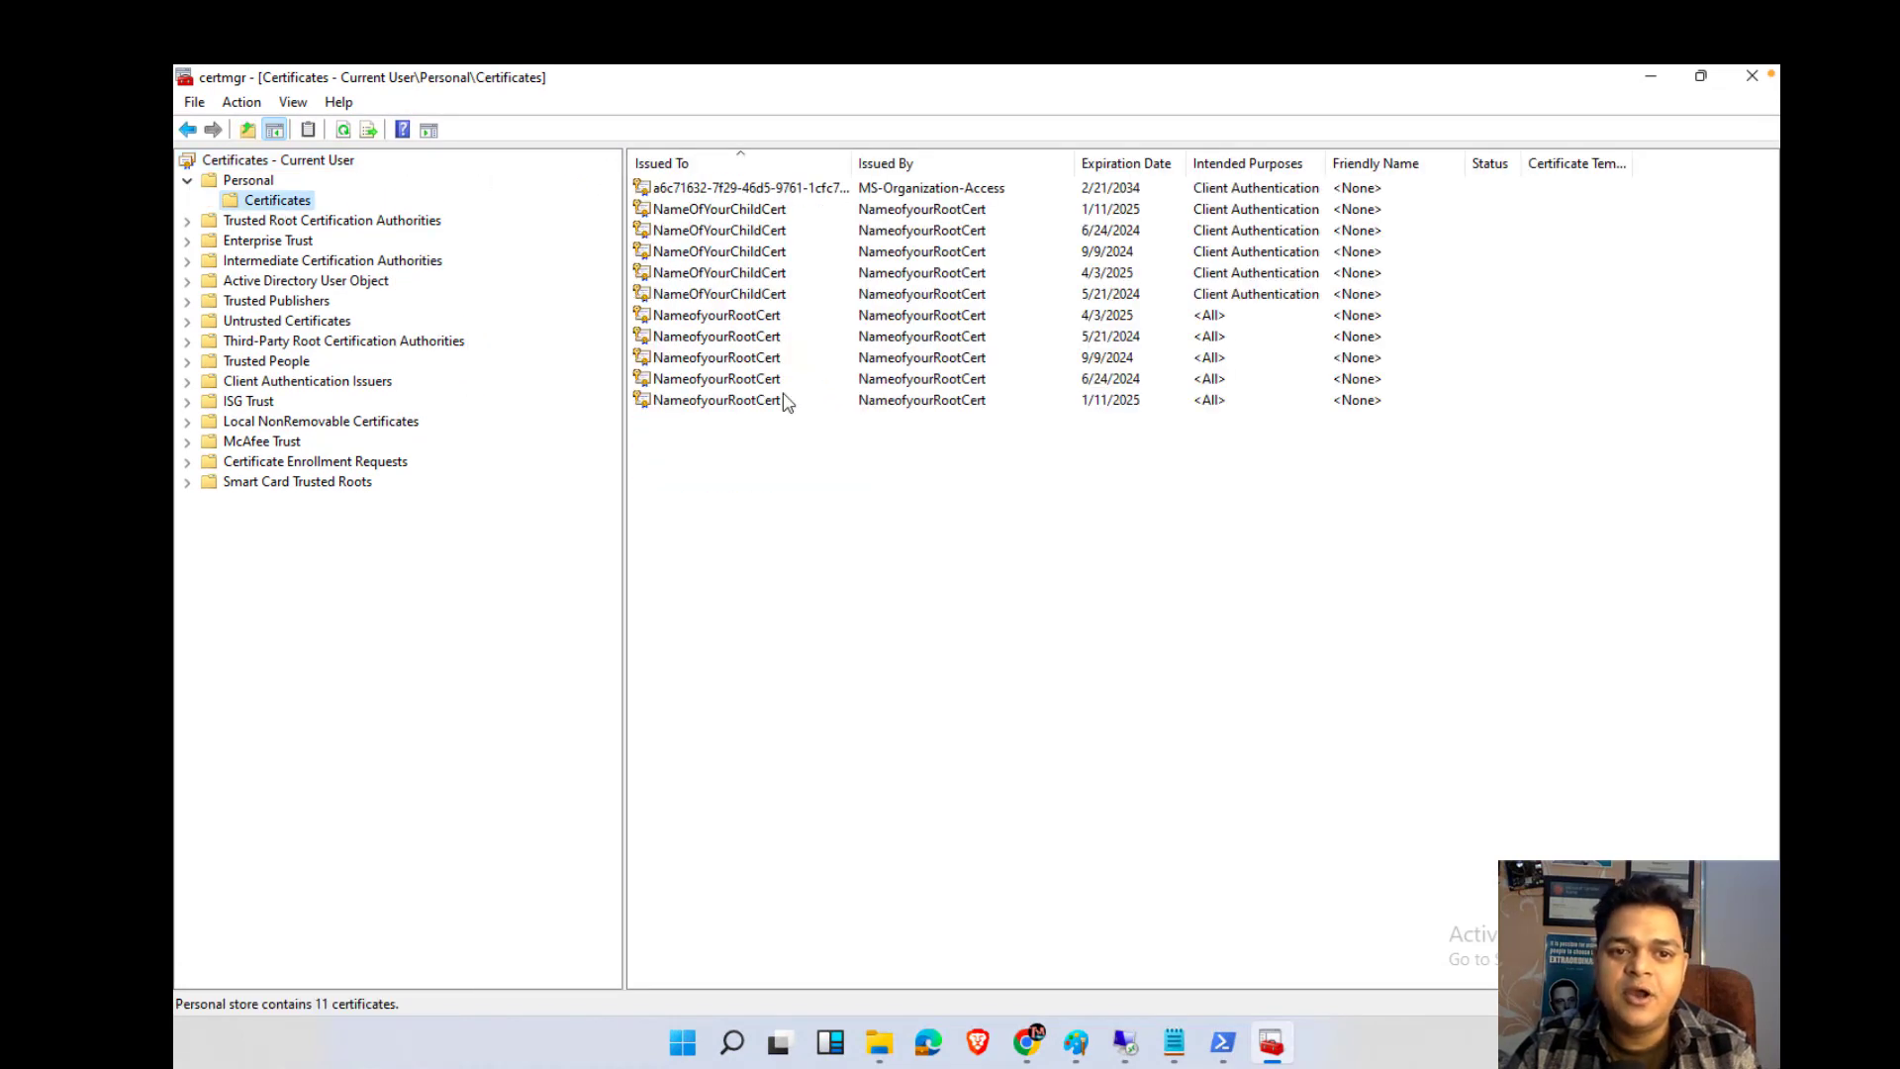
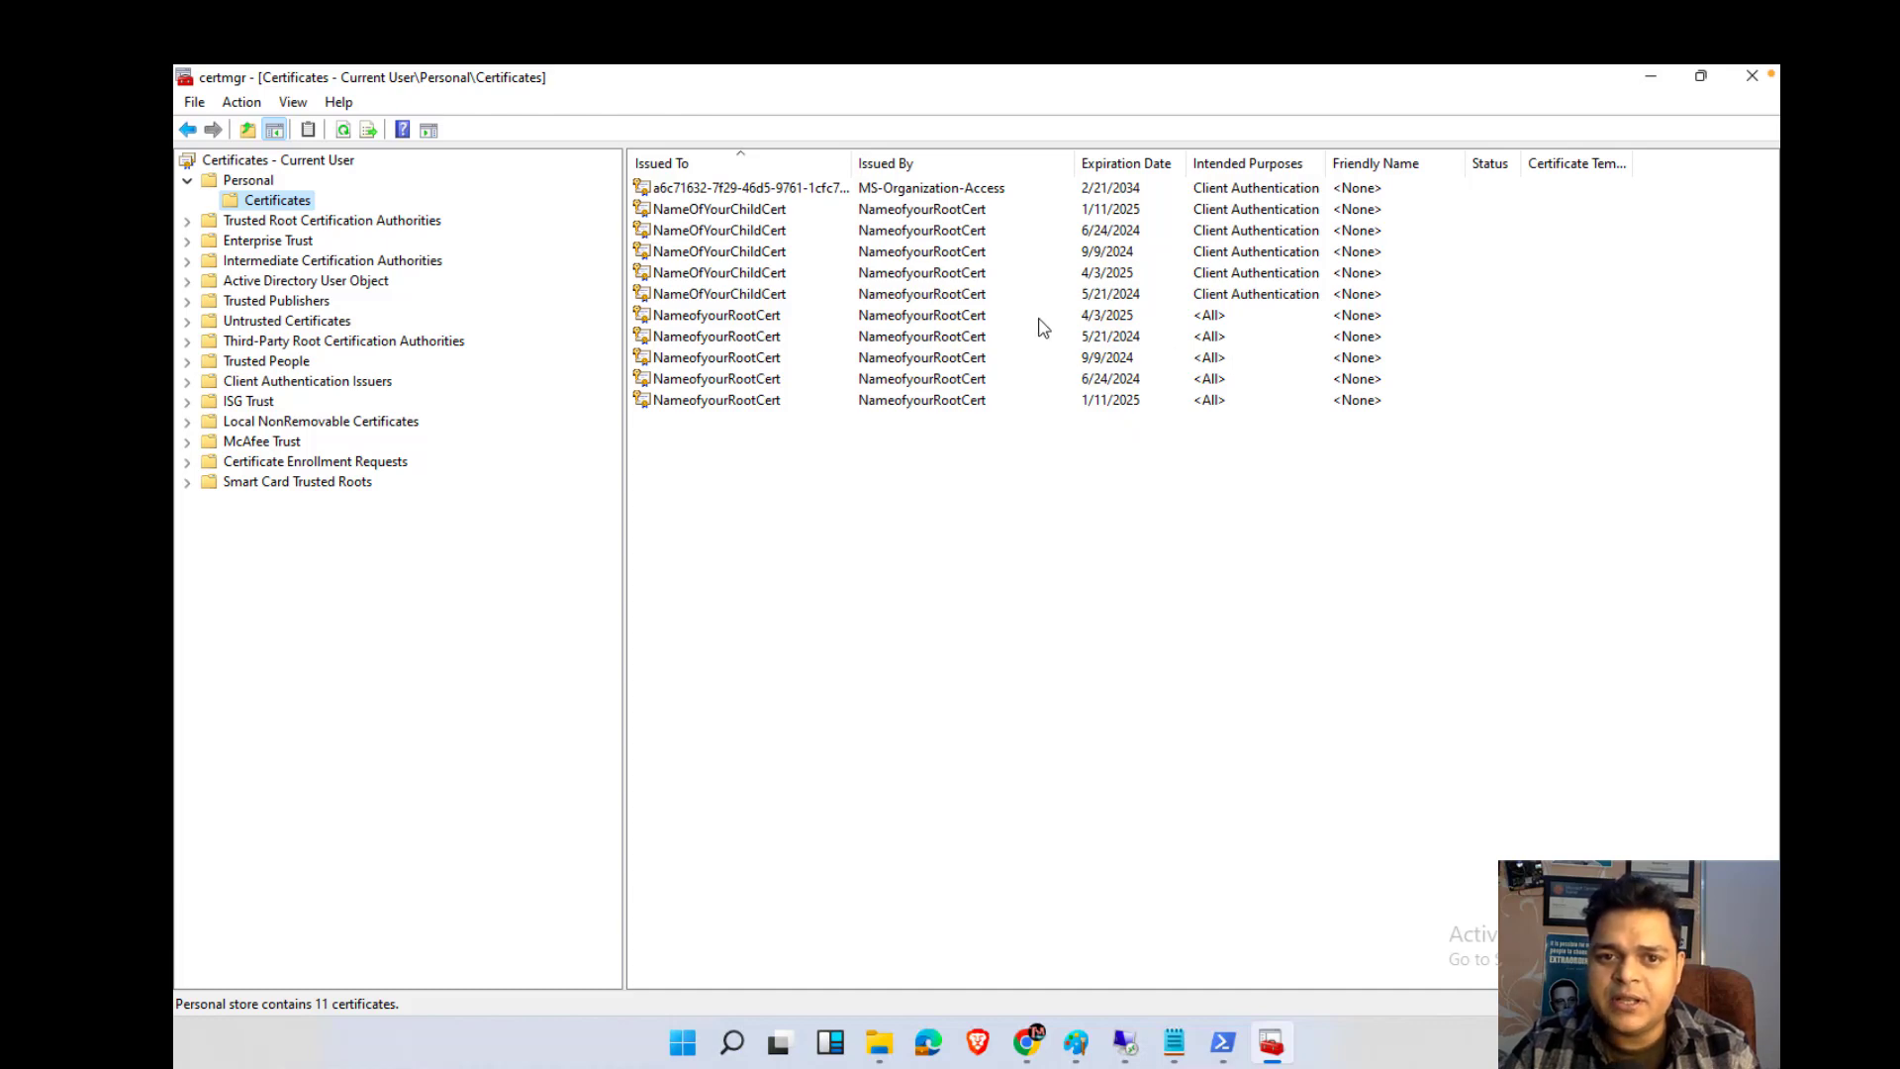
Step: Widen the Issued By column and select all personal certificates, dismissing the actions menu without deleting
{"action": "left_click_drag", "start_coordinate": [1075, 161], "coordinate": [1236, 162]}
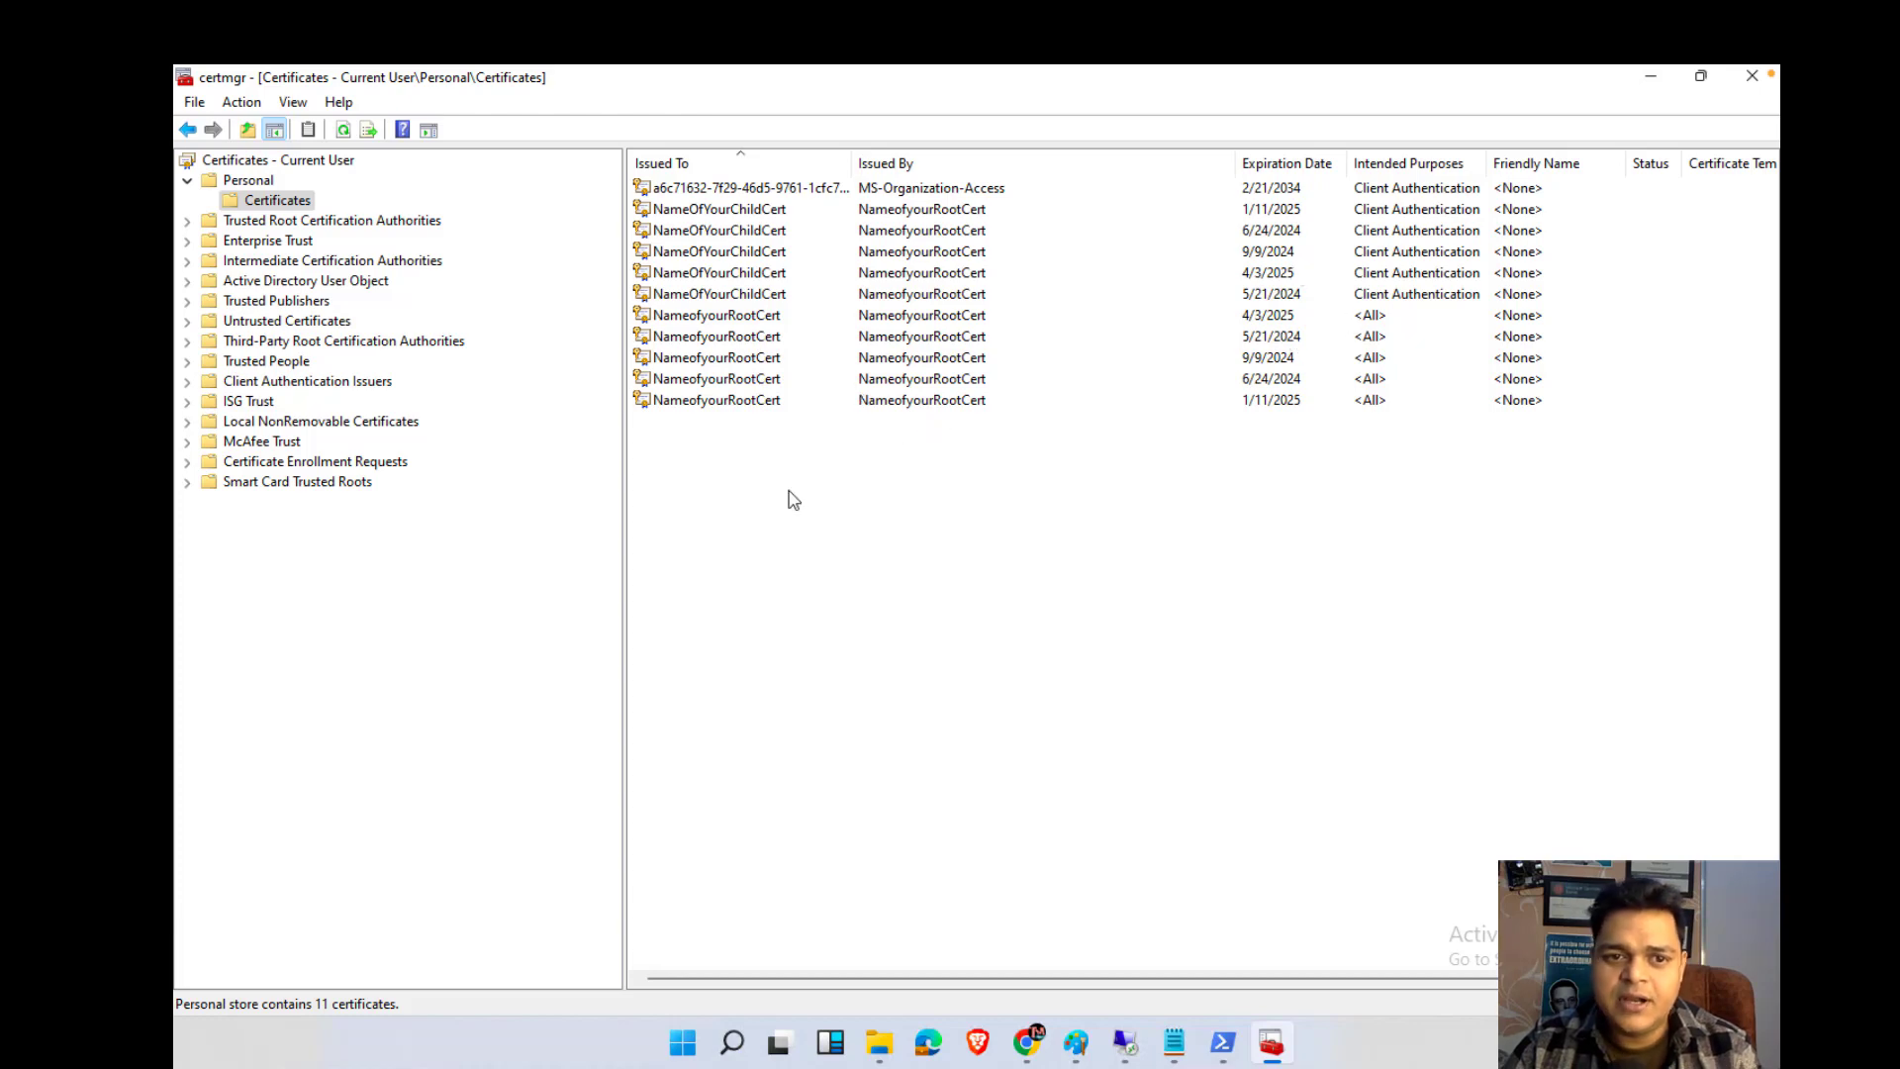
{"action": "left_click_drag", "start_coordinate": [762, 480], "coordinate": [707, 113]}
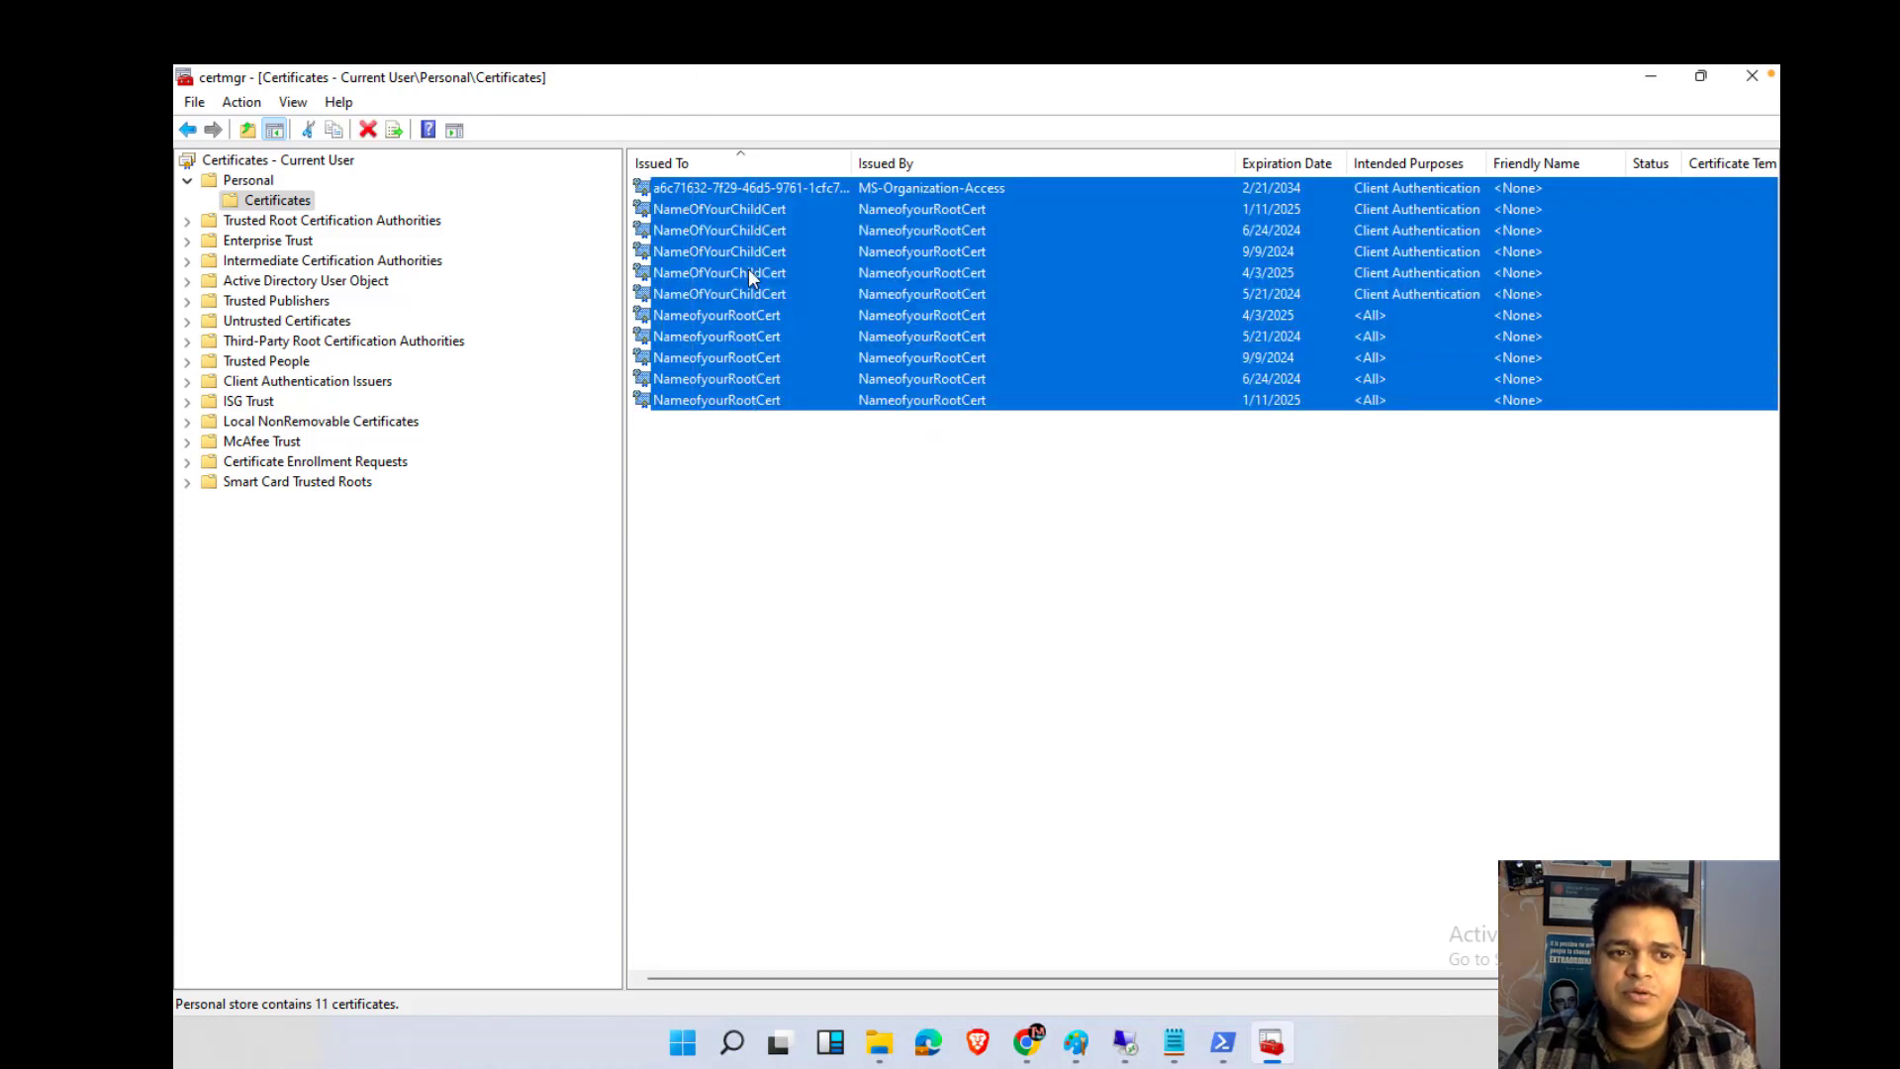
{"action": "right_click", "coordinate": [749, 277]}
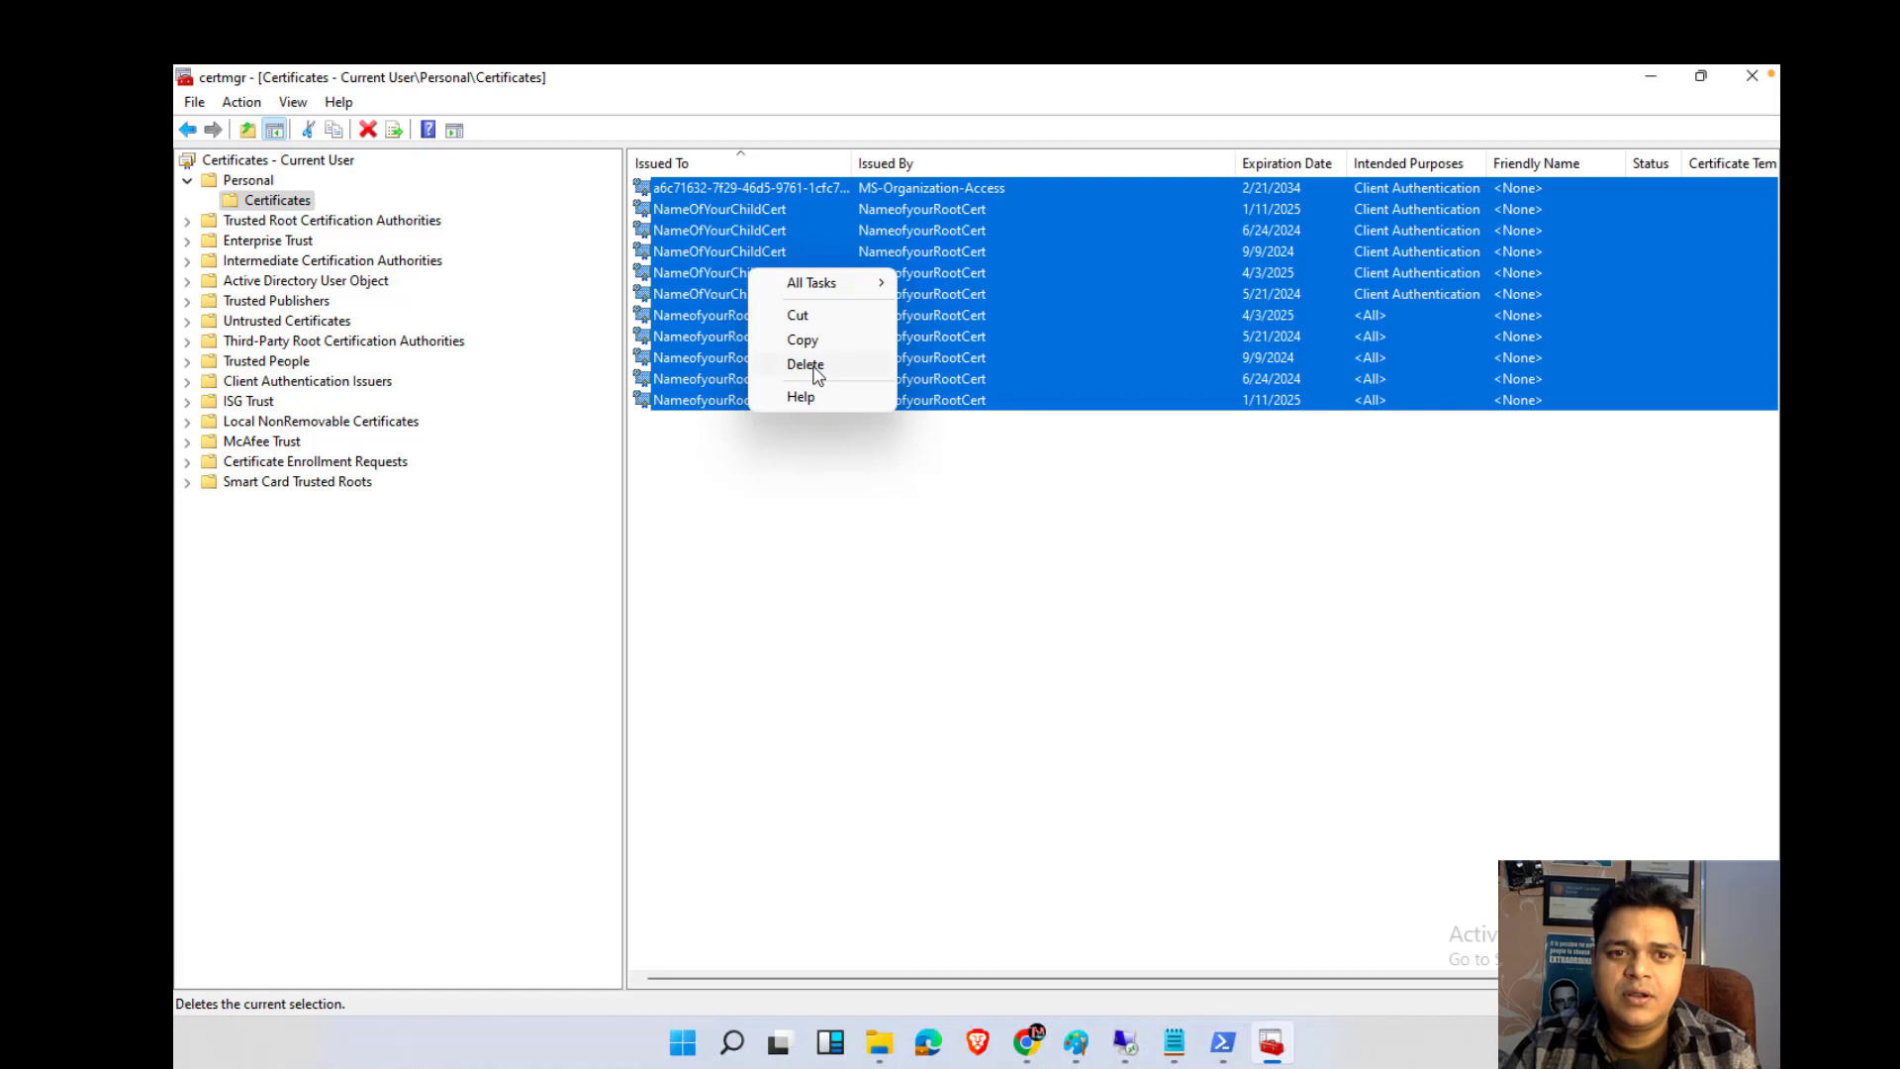
{"action": "left_click", "coordinate": [930, 485]}
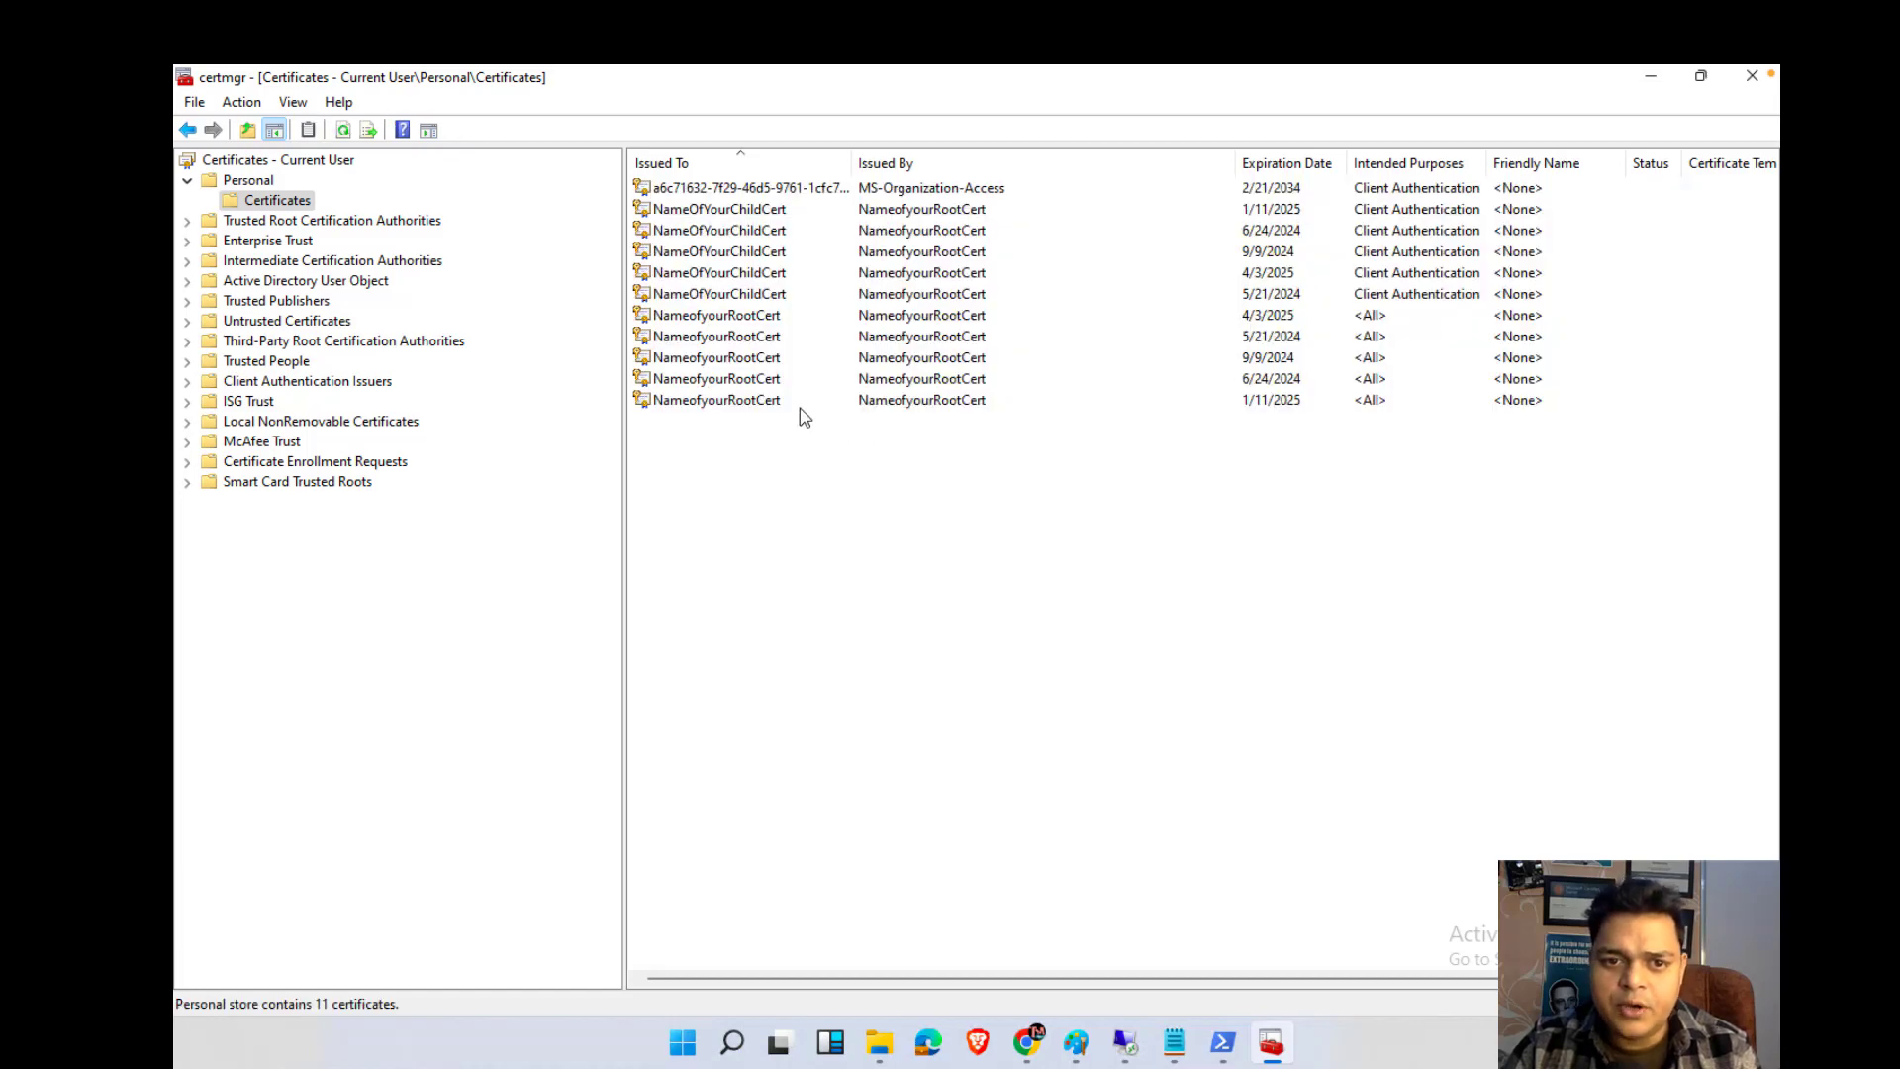
Step: Compare the root and child certificates by expiry date, ending on the 4/3/2025 root certificate
{"action": "left_click", "coordinate": [1267, 408]}
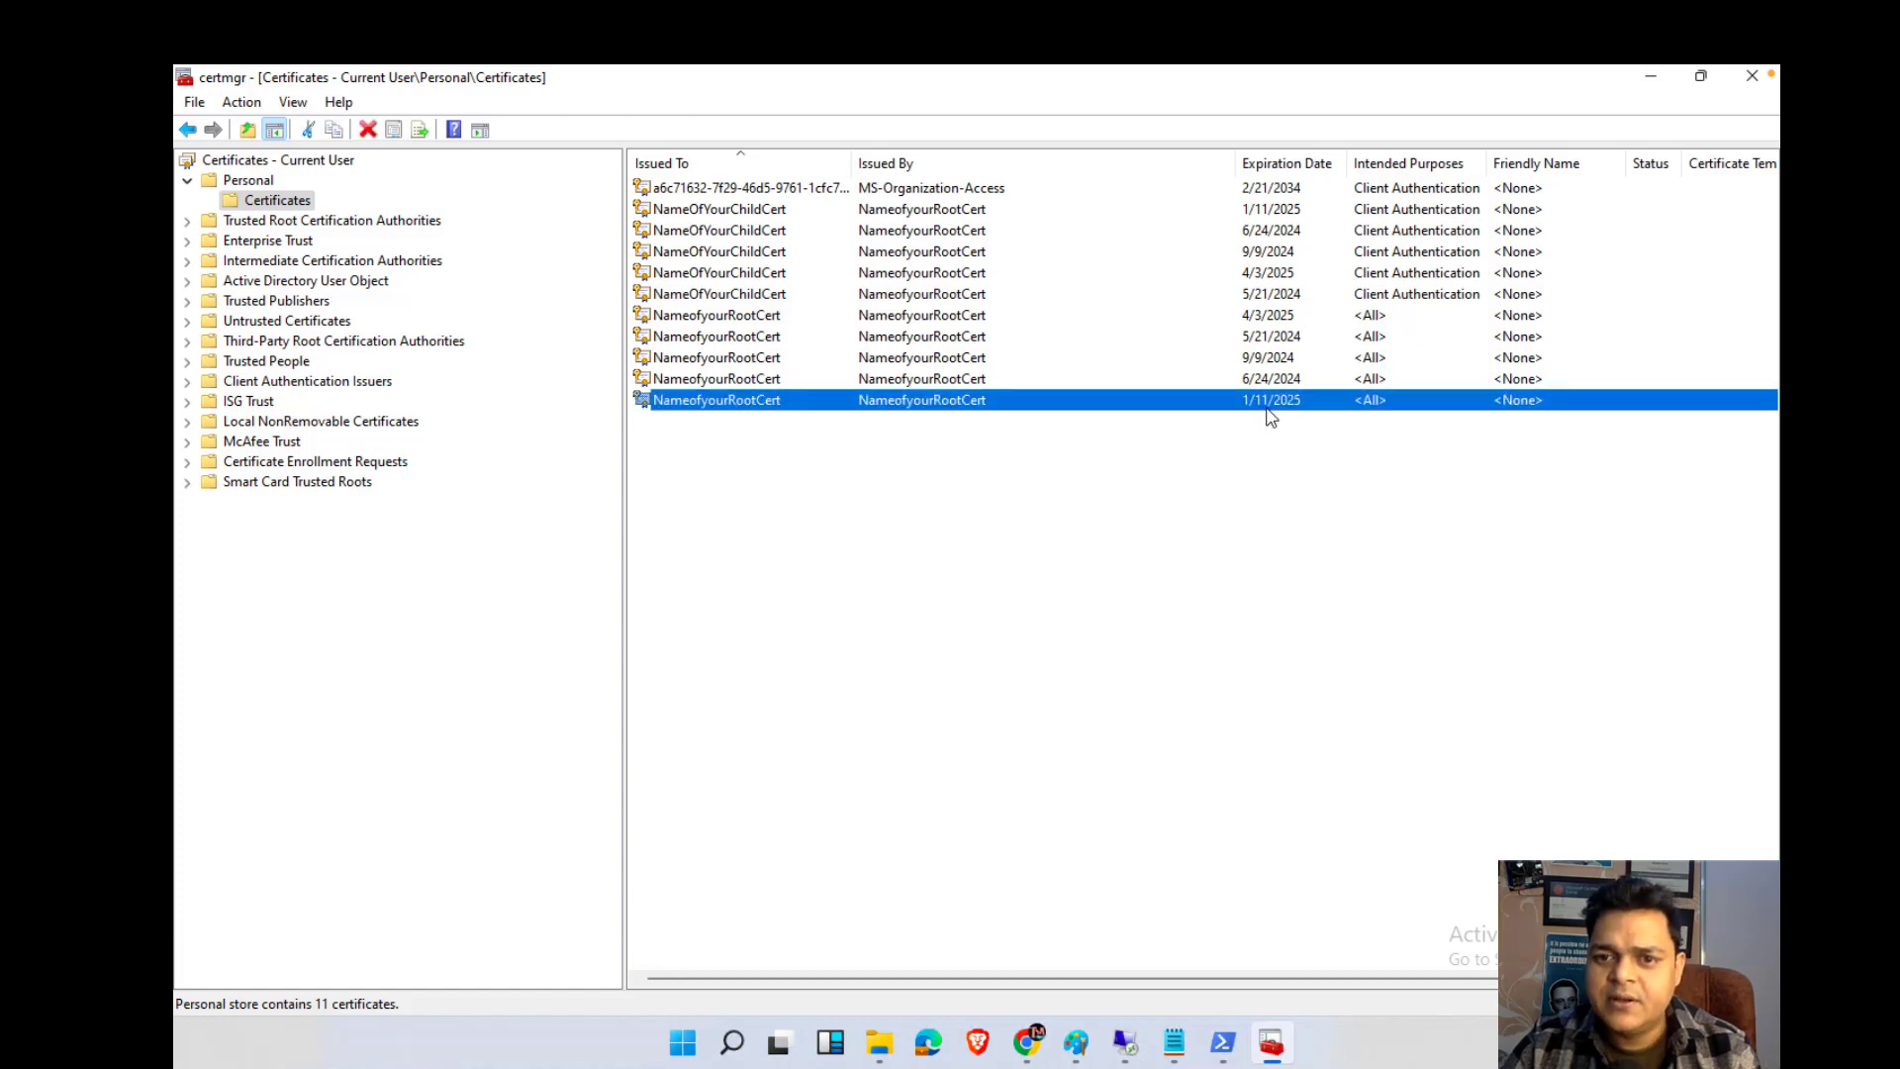
{"action": "left_click", "coordinate": [1286, 302]}
{"action": "left_click", "coordinate": [1277, 316]}
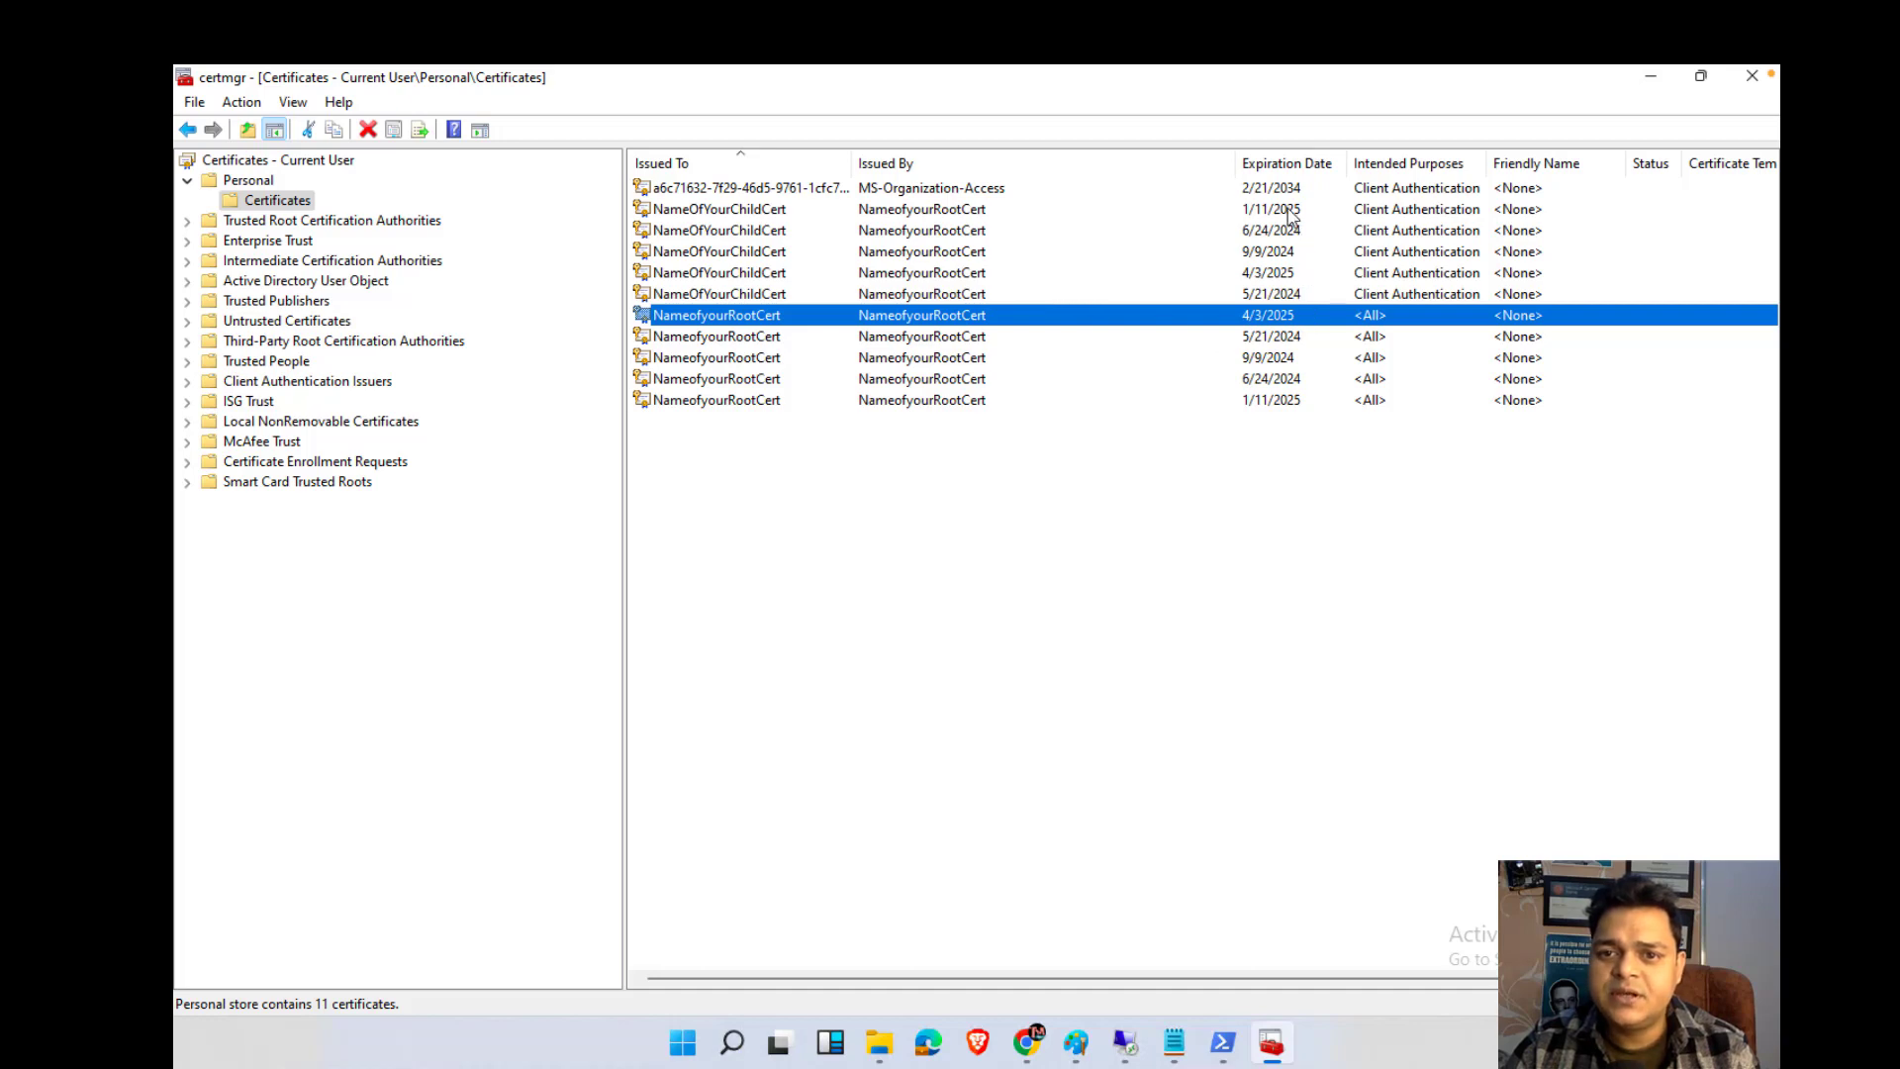
{"action": "left_click", "coordinate": [1279, 276]}
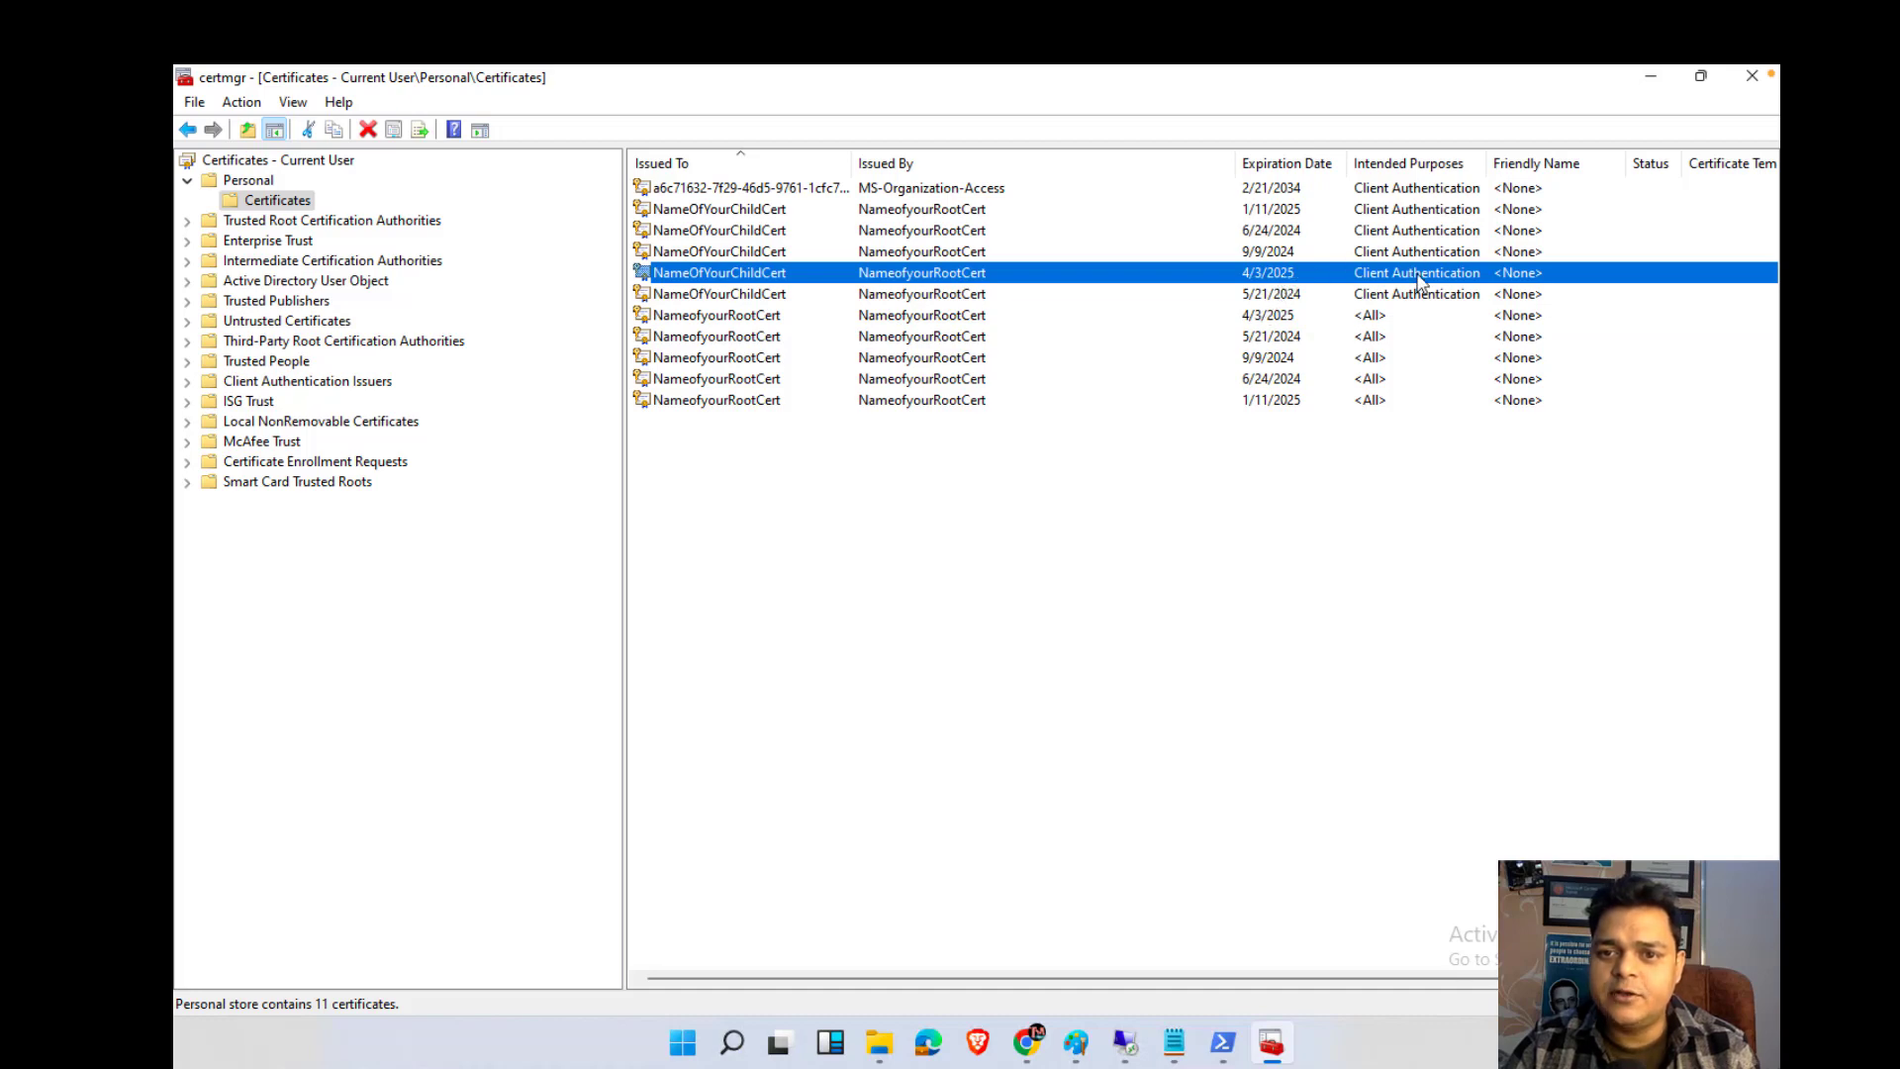
{"action": "left_click", "coordinate": [1276, 317]}
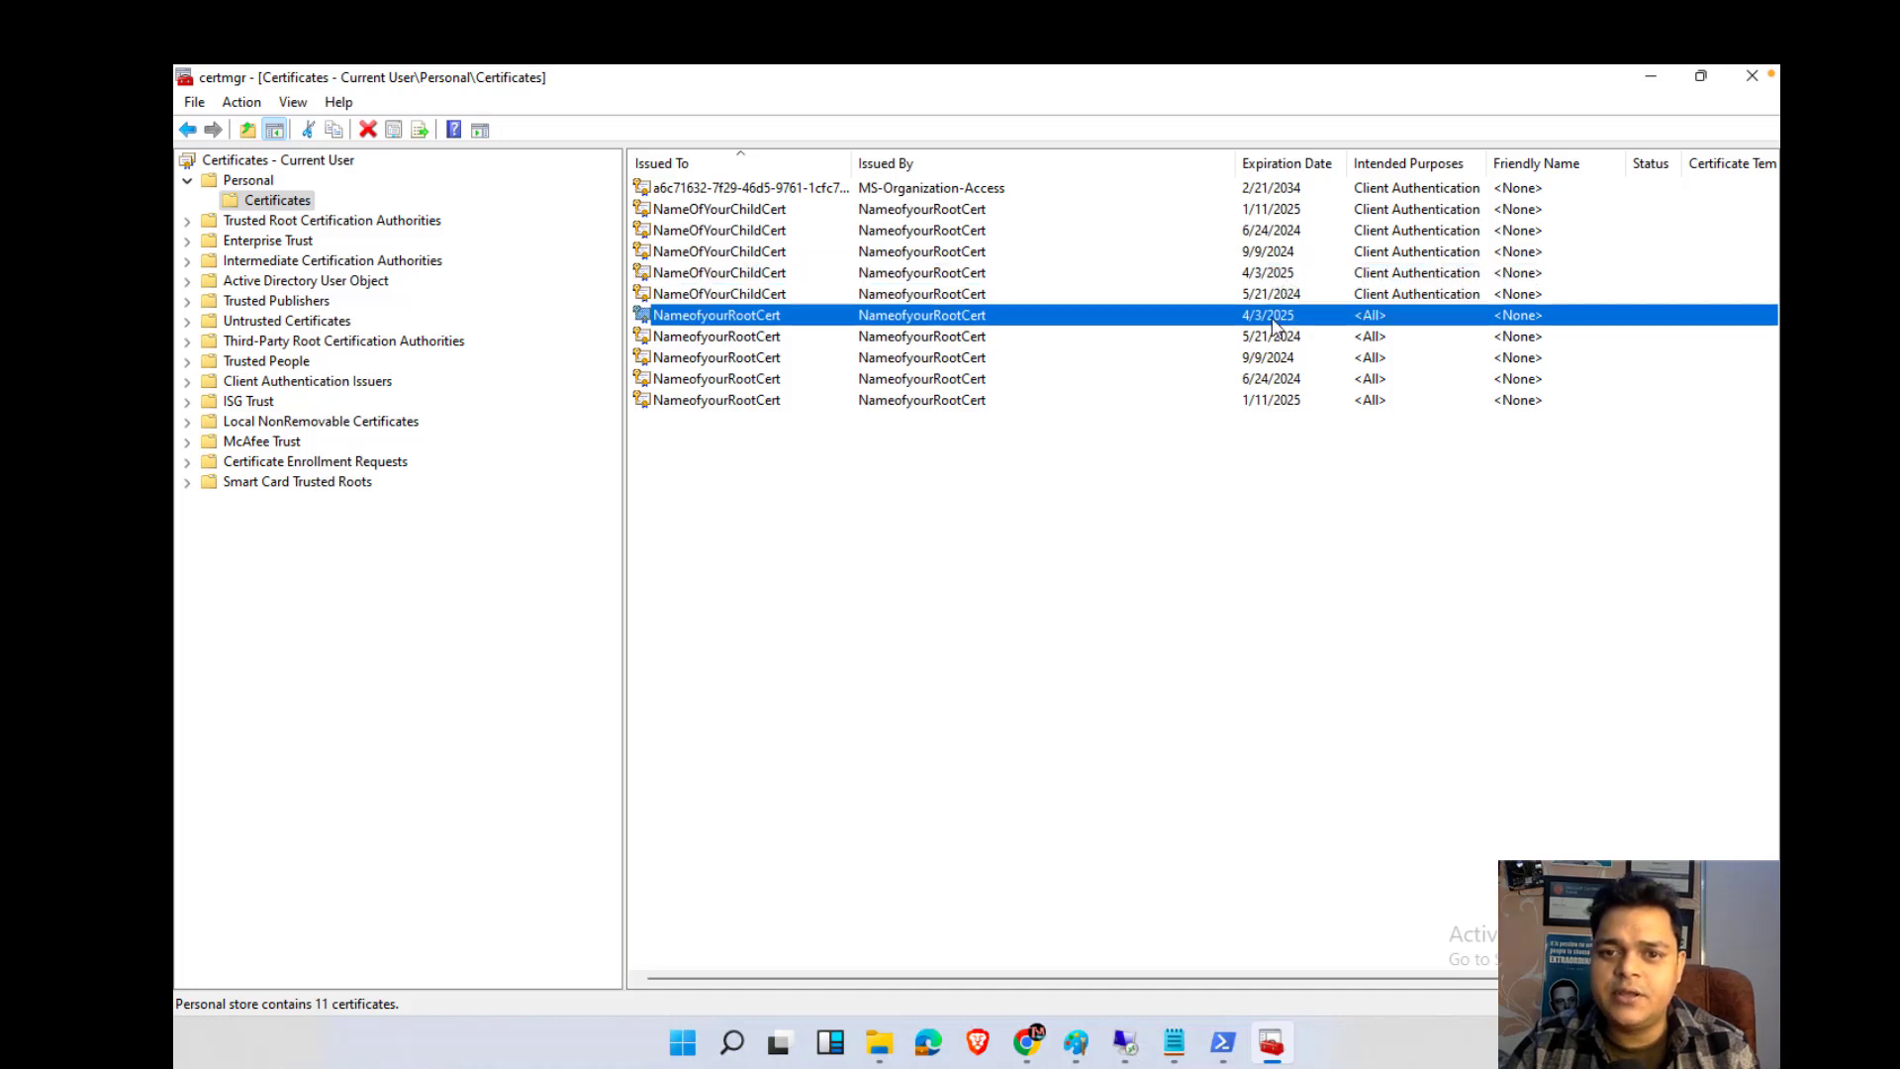
Step: Start exporting the root certificate without its private key in Base-64 encoded X.509 format
{"action": "right_click", "coordinate": [876, 319]}
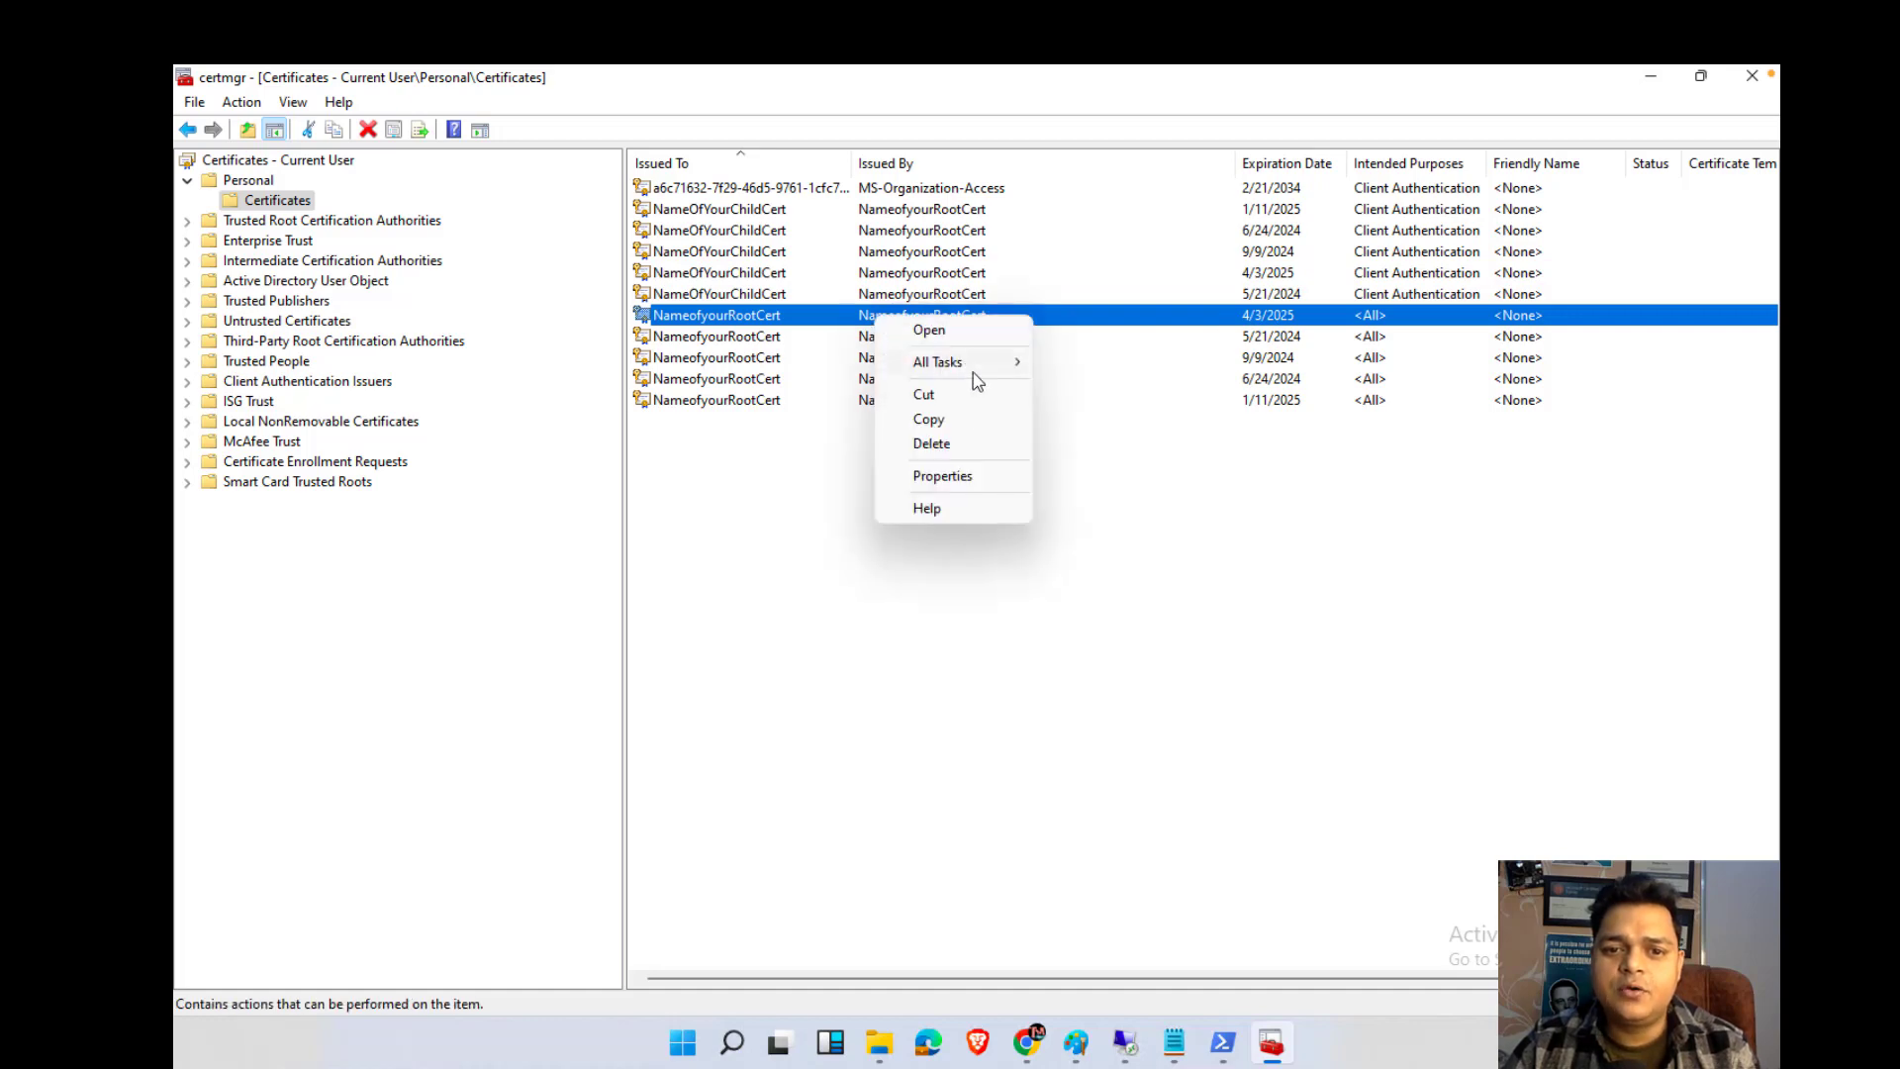
{"action": "mouse_move", "coordinate": [972, 372]}
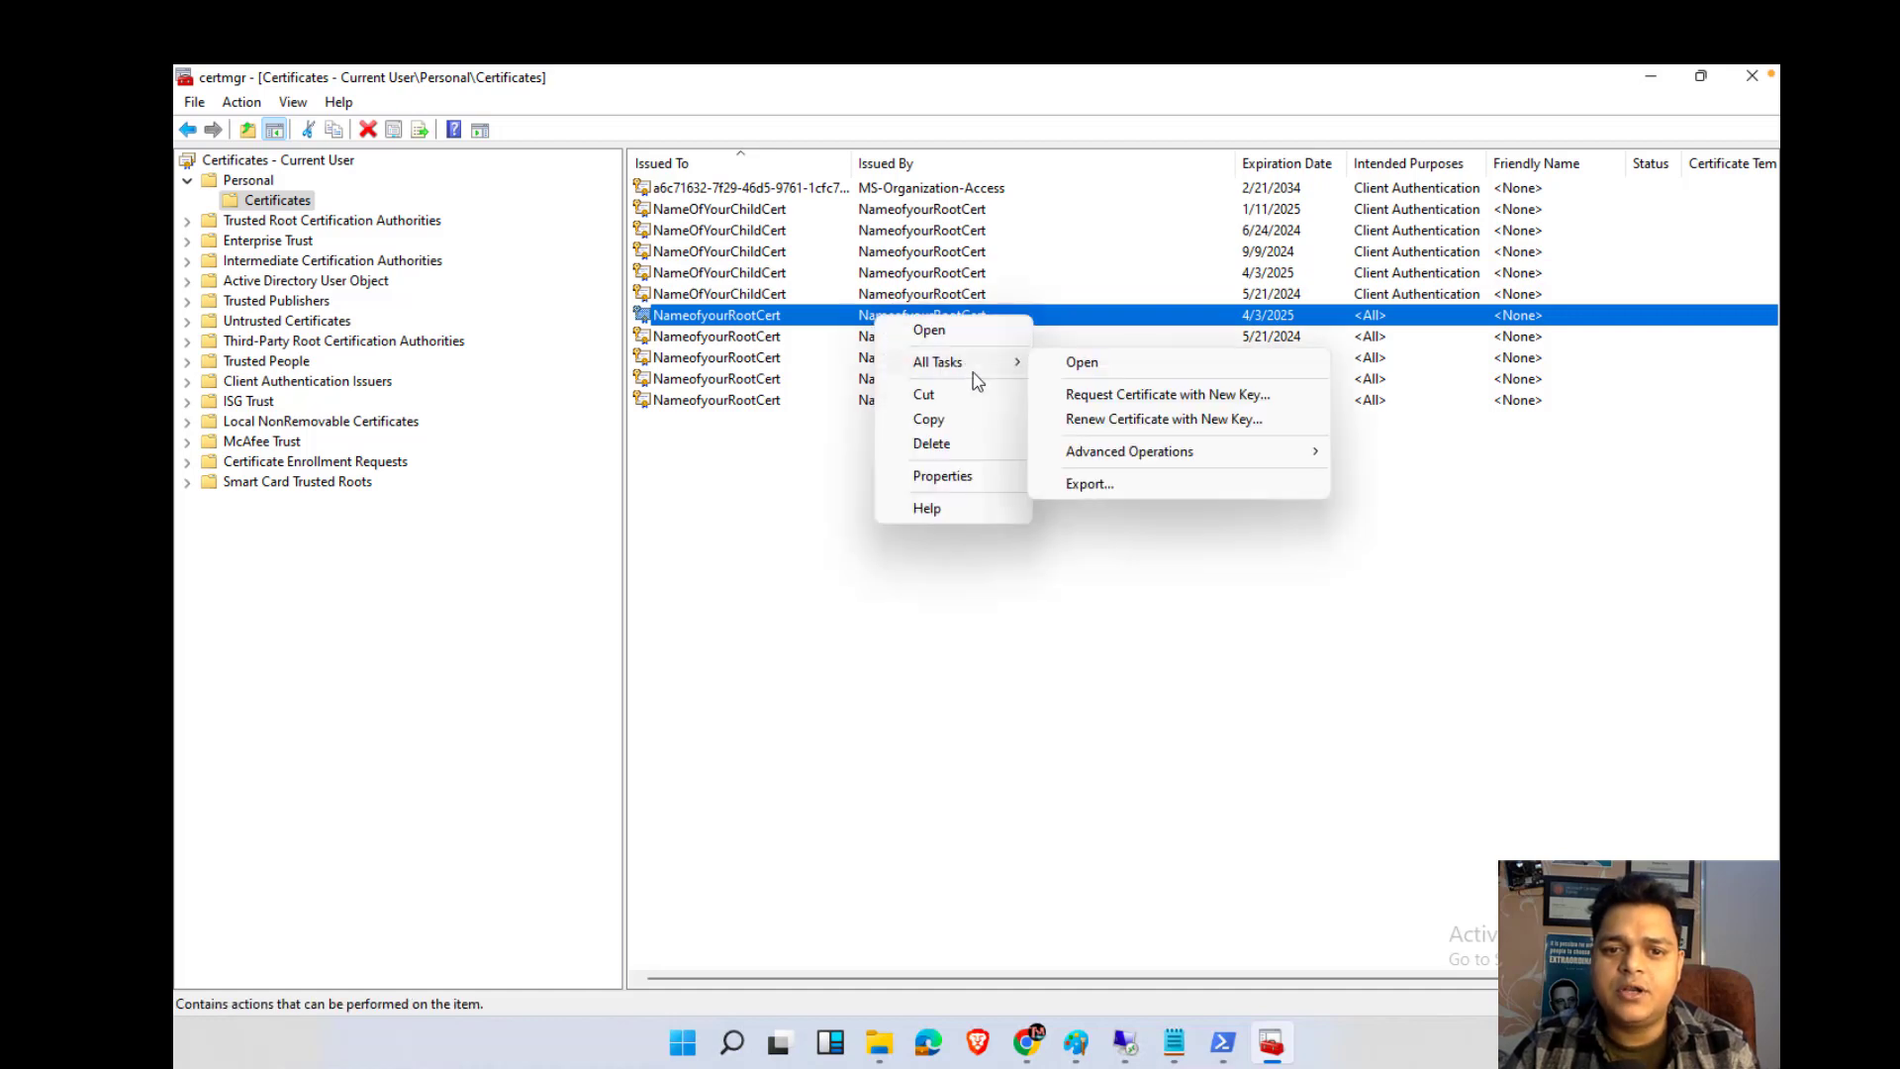
{"action": "left_click", "coordinate": [1093, 485]}
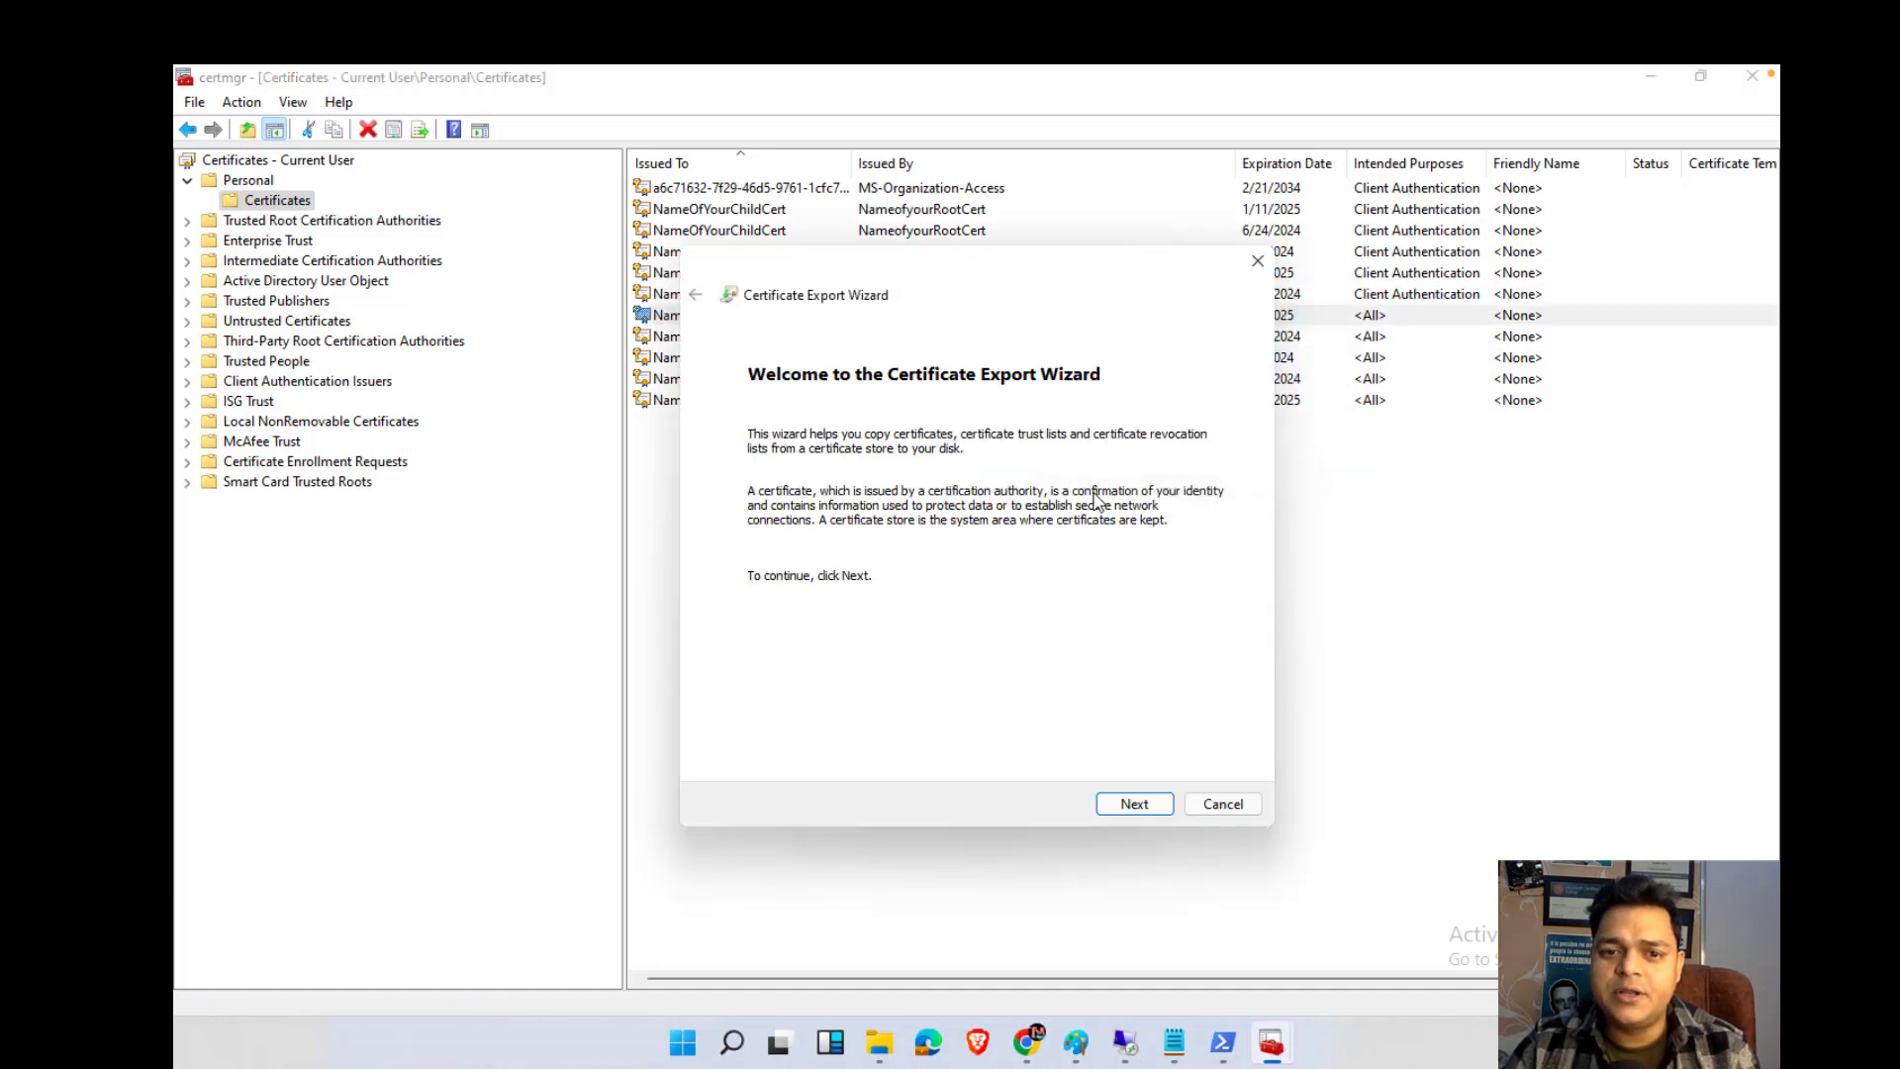
{"action": "left_click", "coordinate": [1135, 805]}
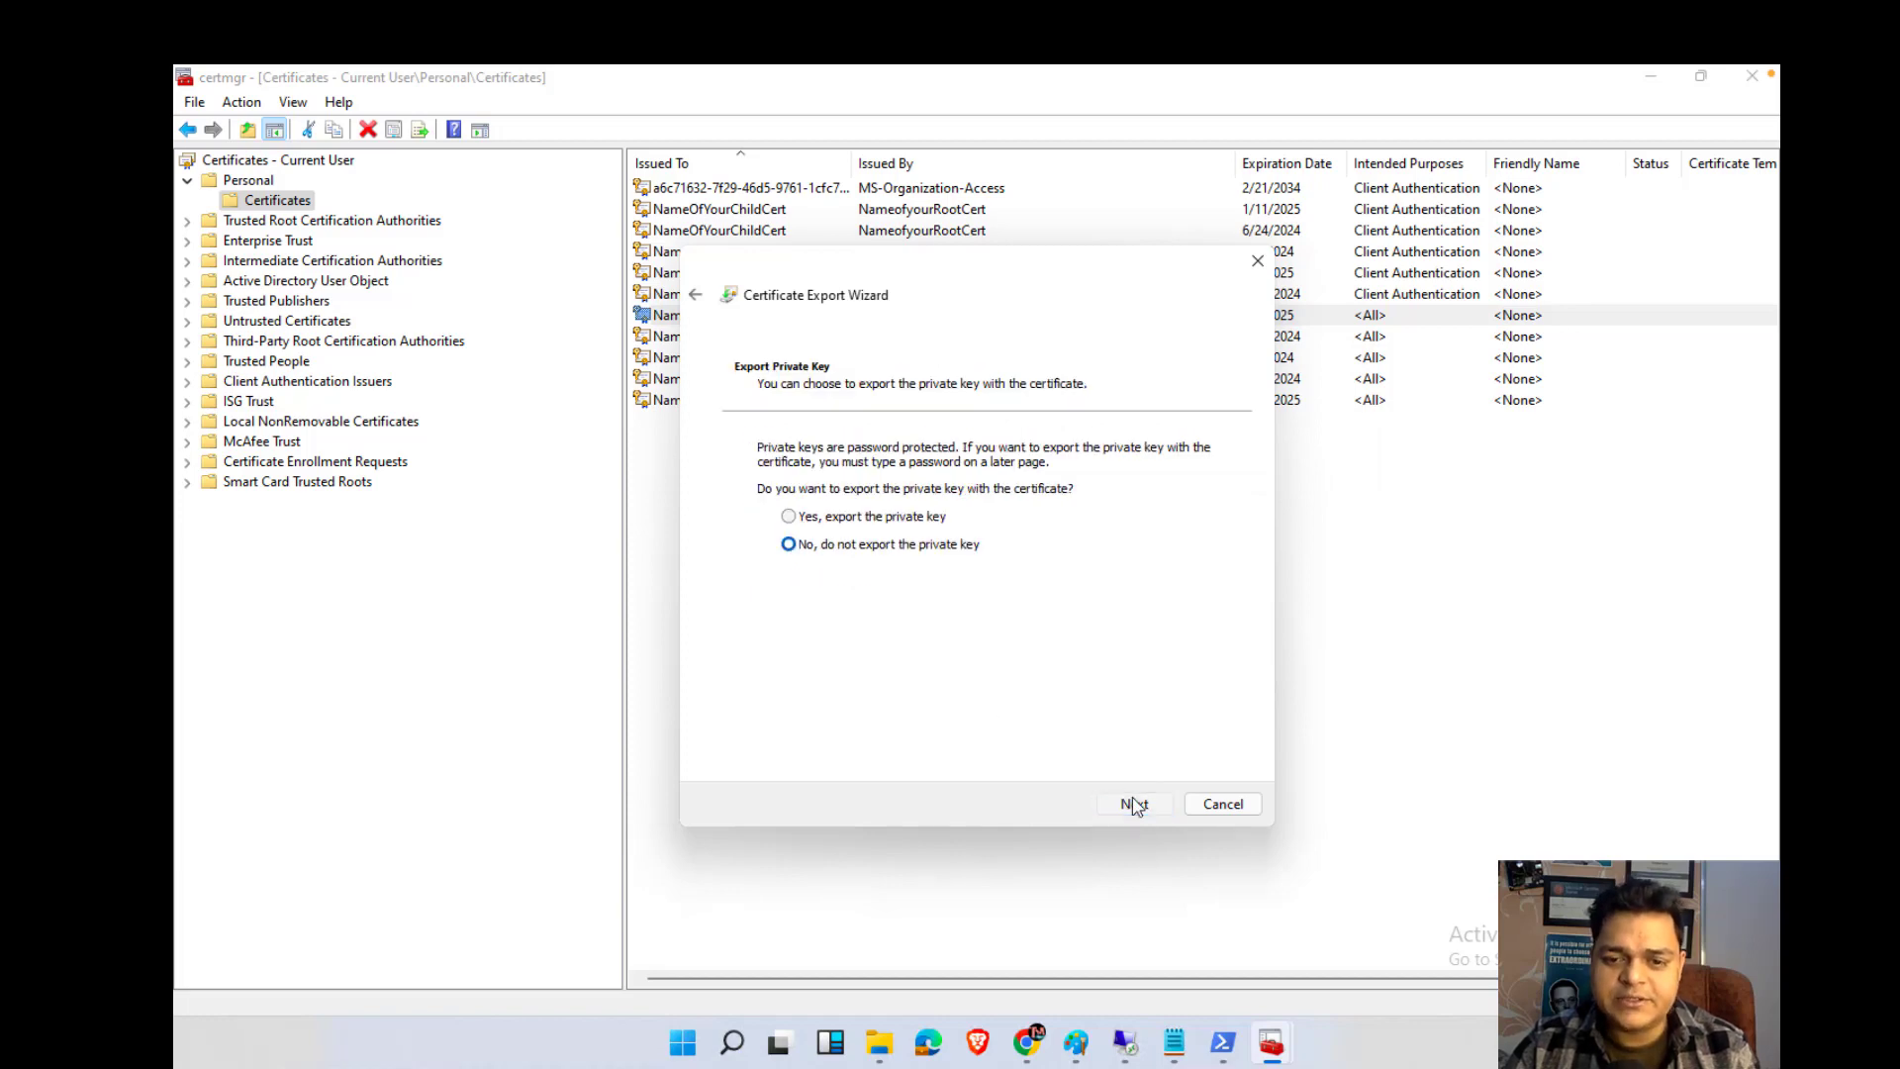
{"action": "left_click", "coordinate": [1135, 805]}
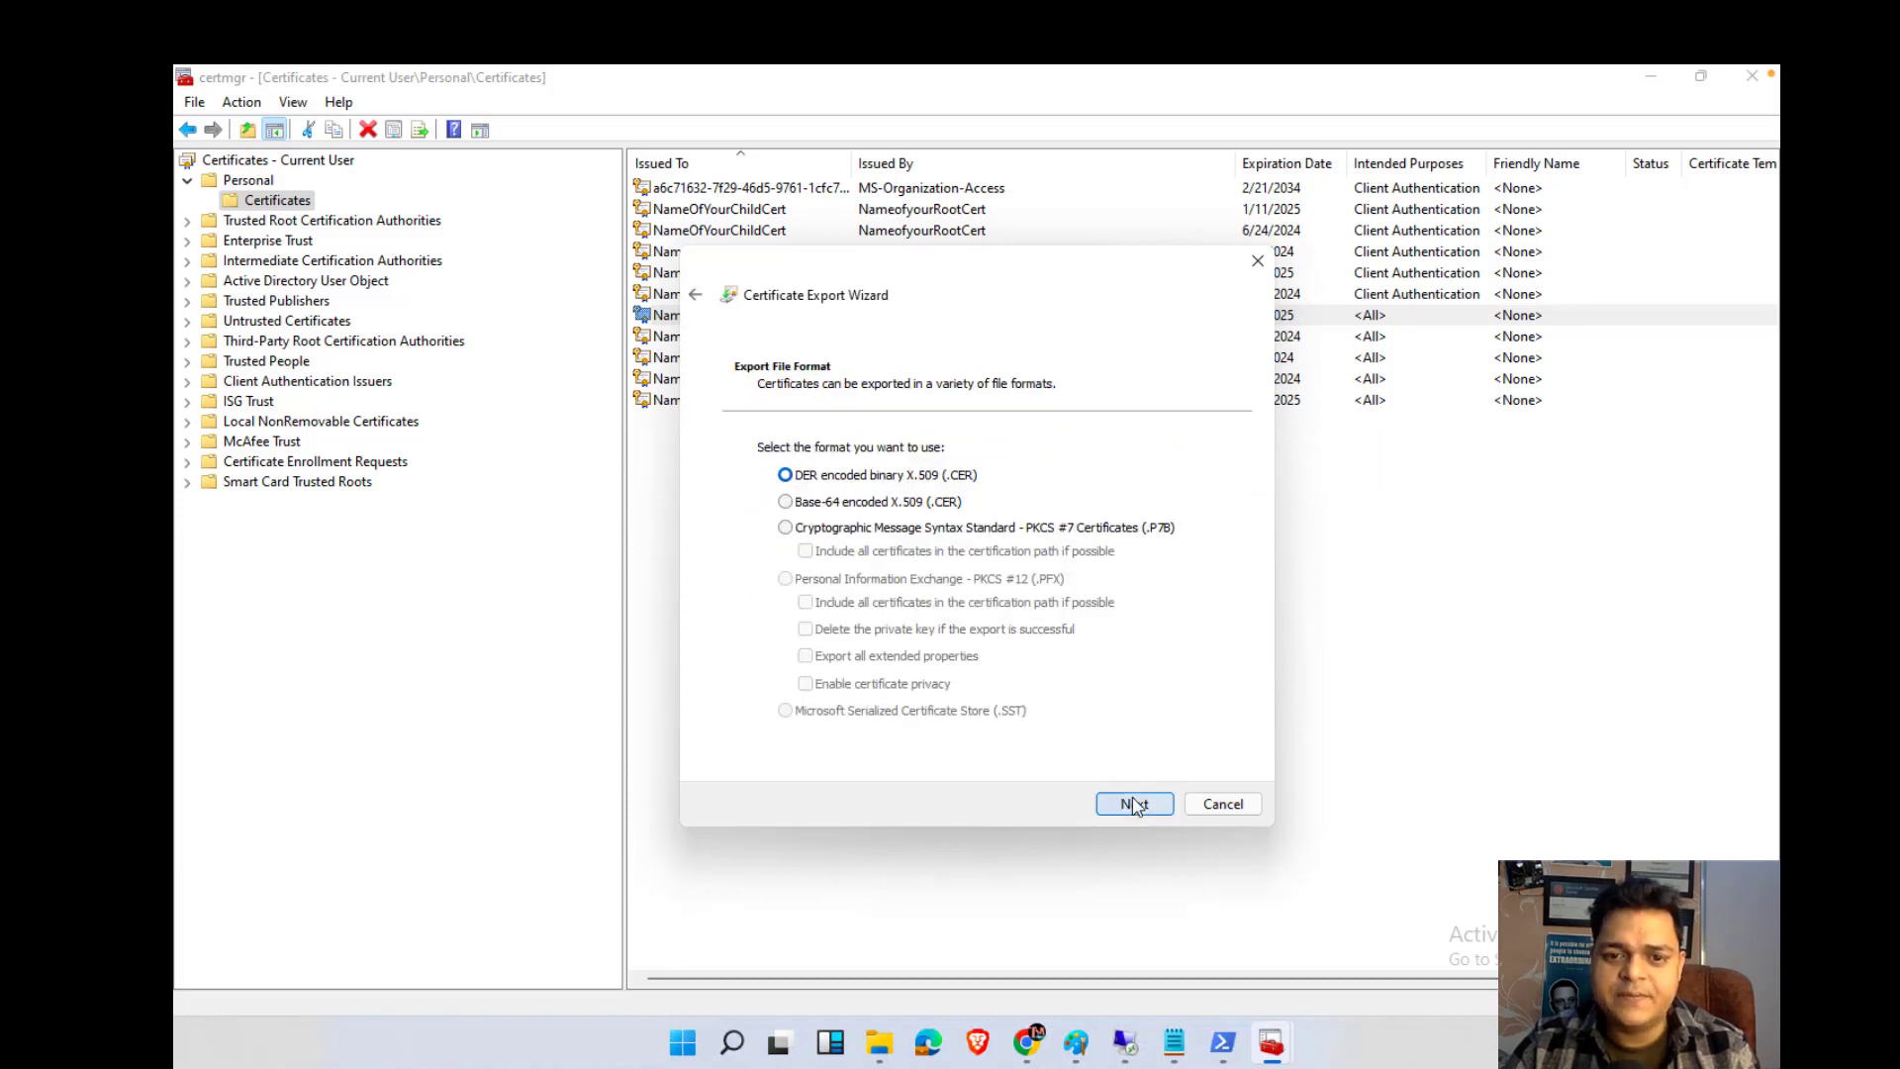
{"action": "left_click", "coordinate": [791, 505]}
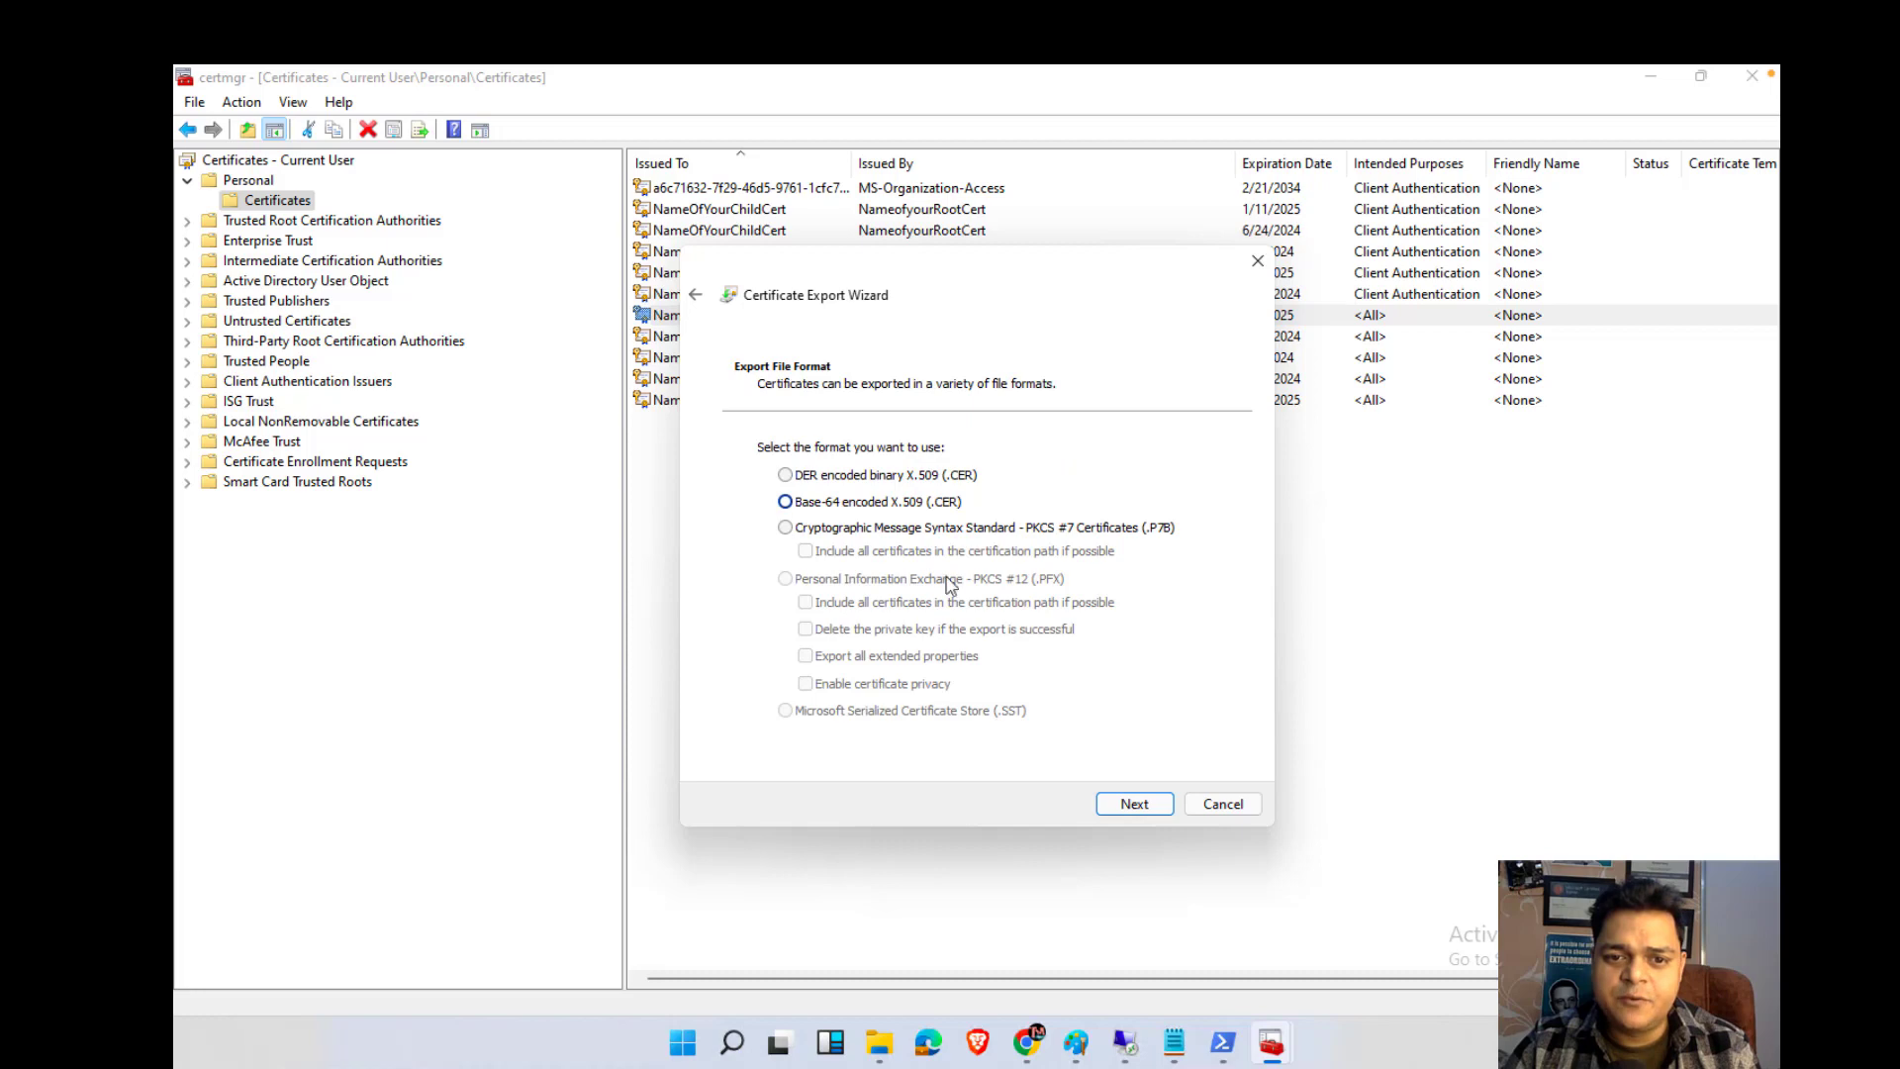
{"action": "left_click", "coordinate": [1135, 805]}
Step: Create a new vpn-cert folder on the Desktop as the export location
{"action": "left_click", "coordinate": [1185, 471]}
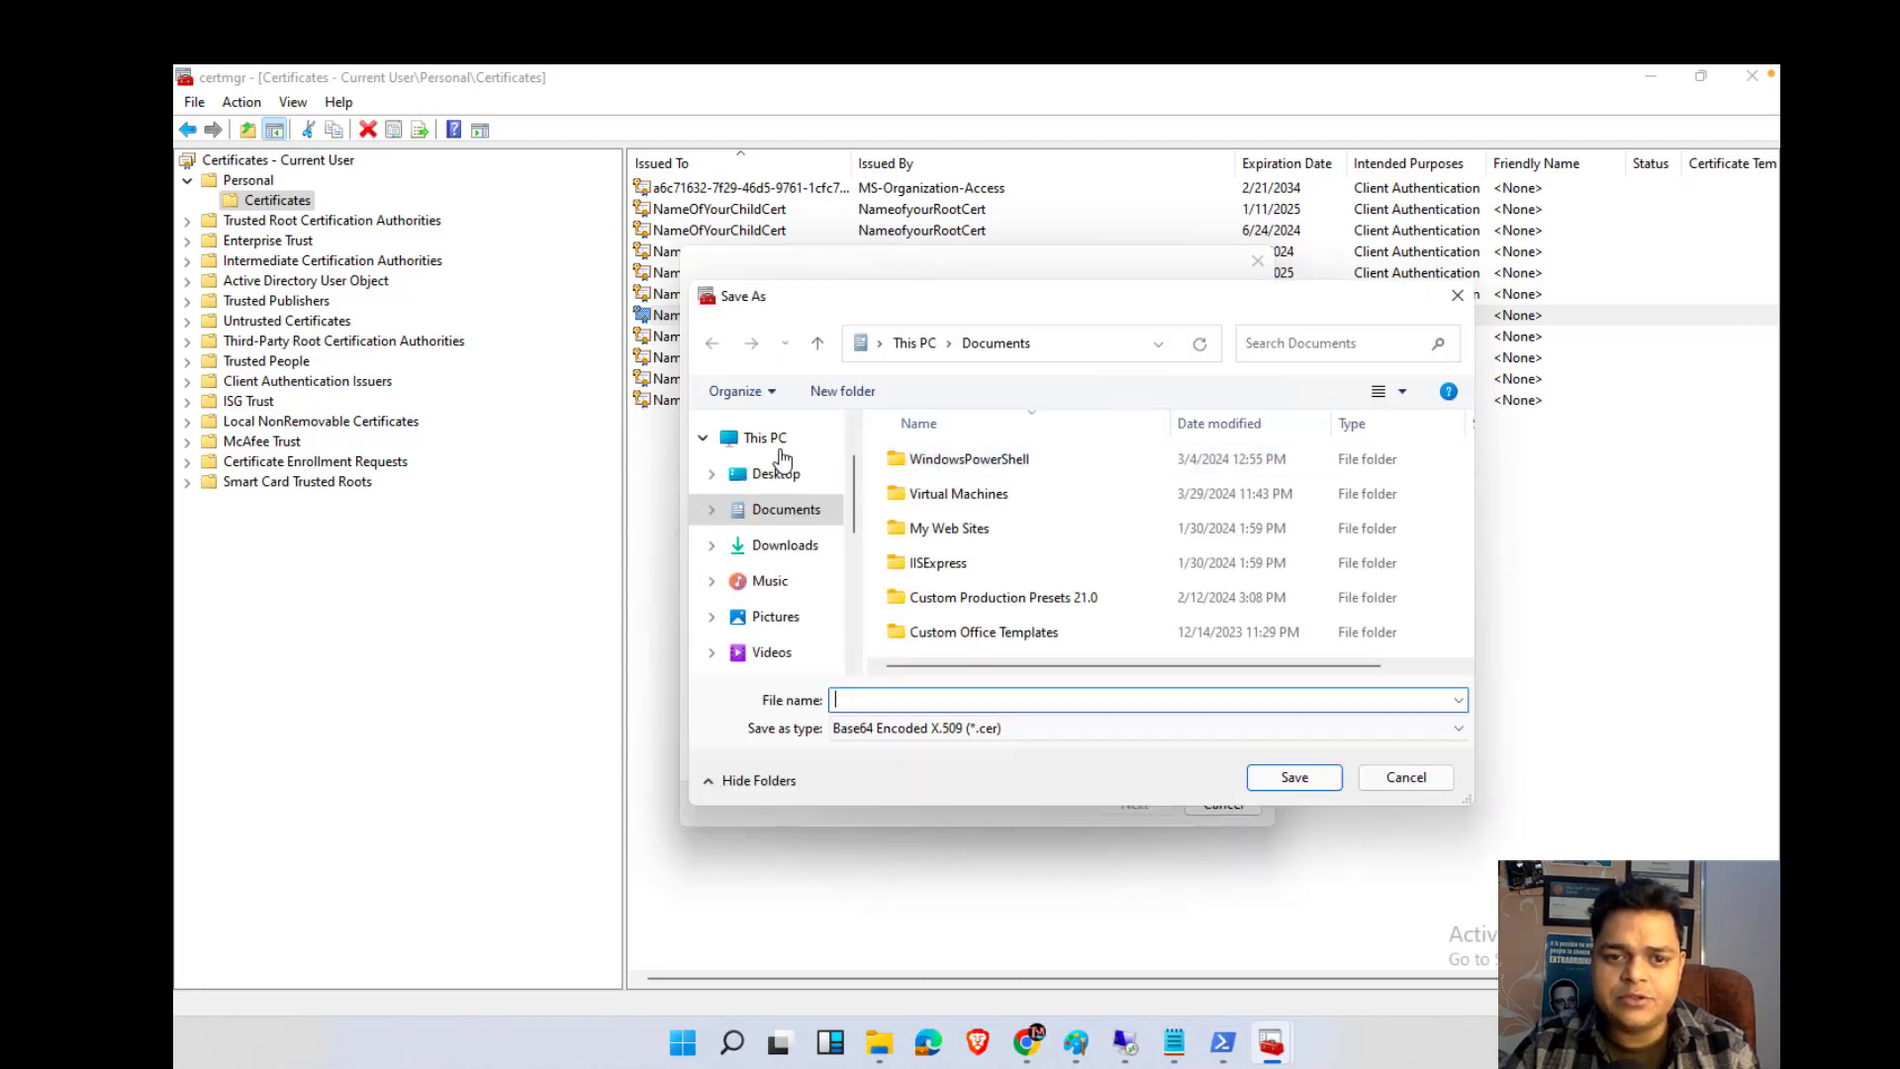
{"action": "left_click", "coordinate": [776, 473]}
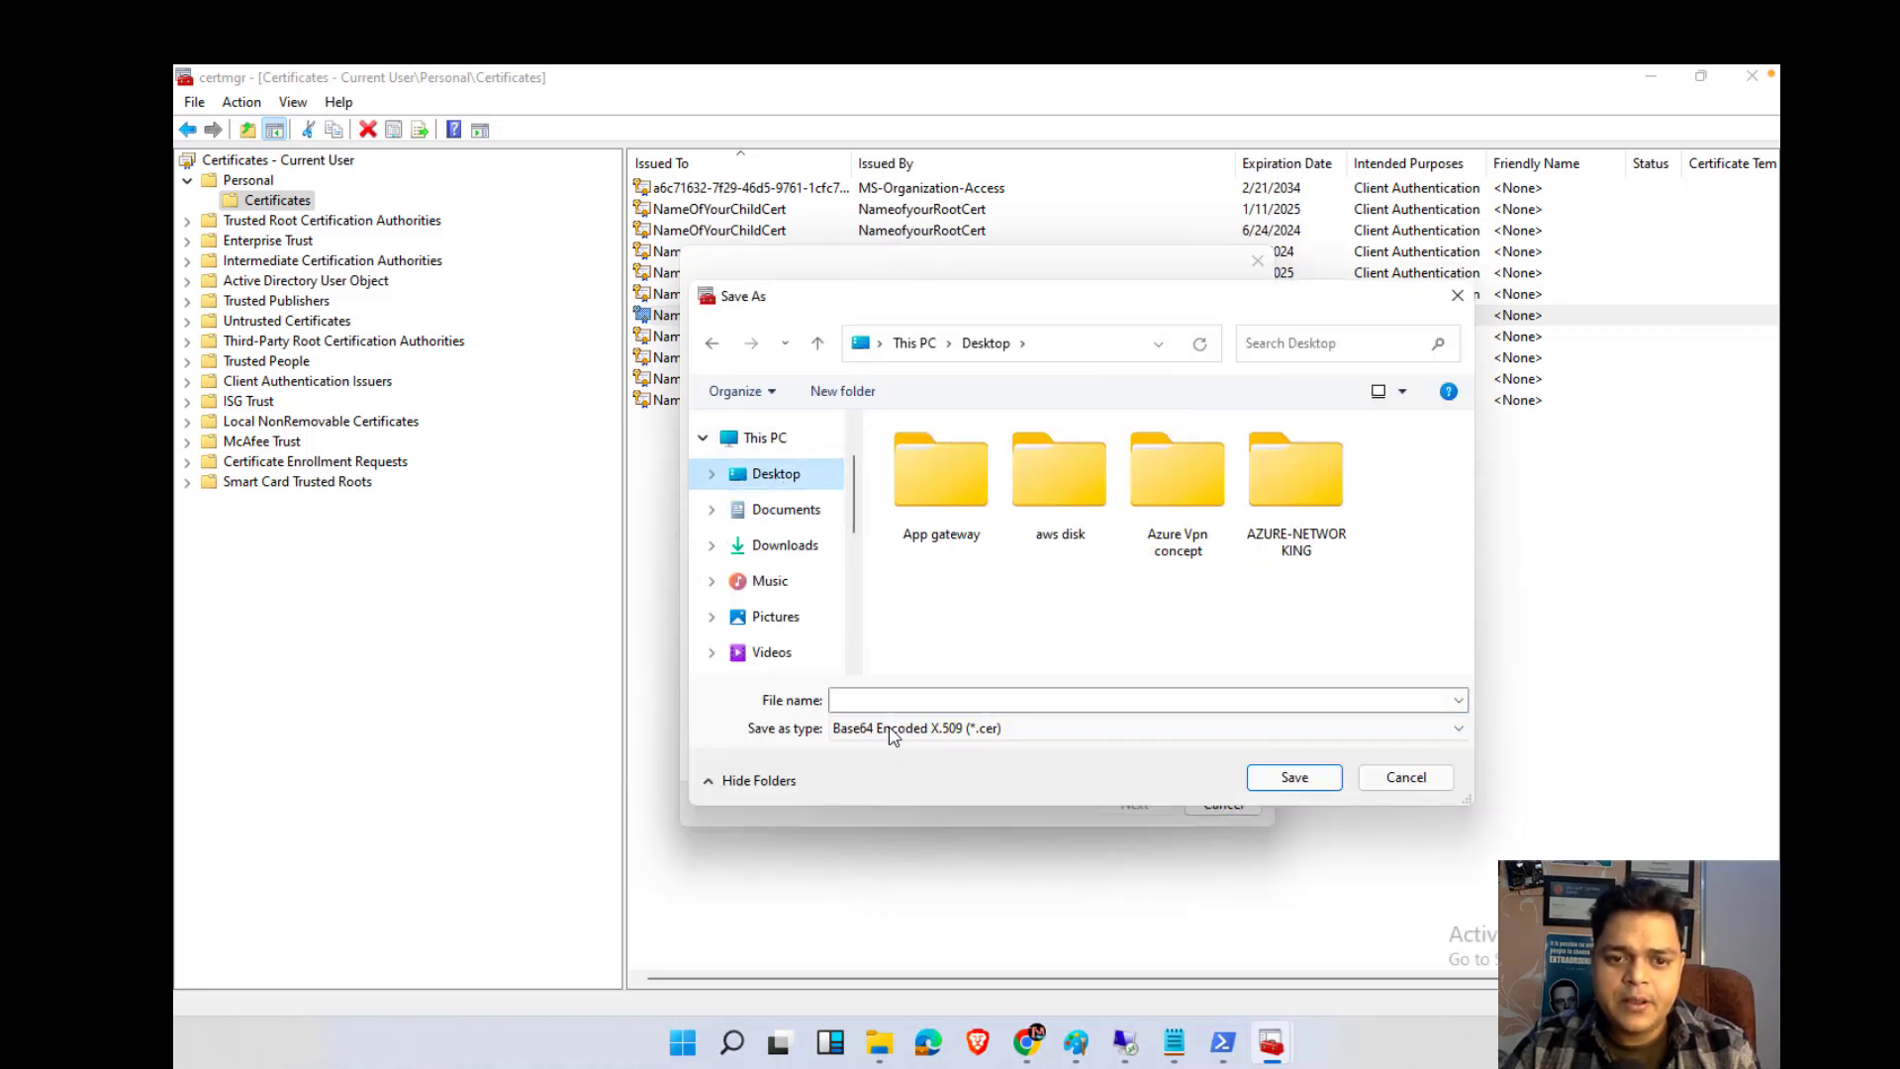
{"action": "left_click", "coordinate": [846, 400]}
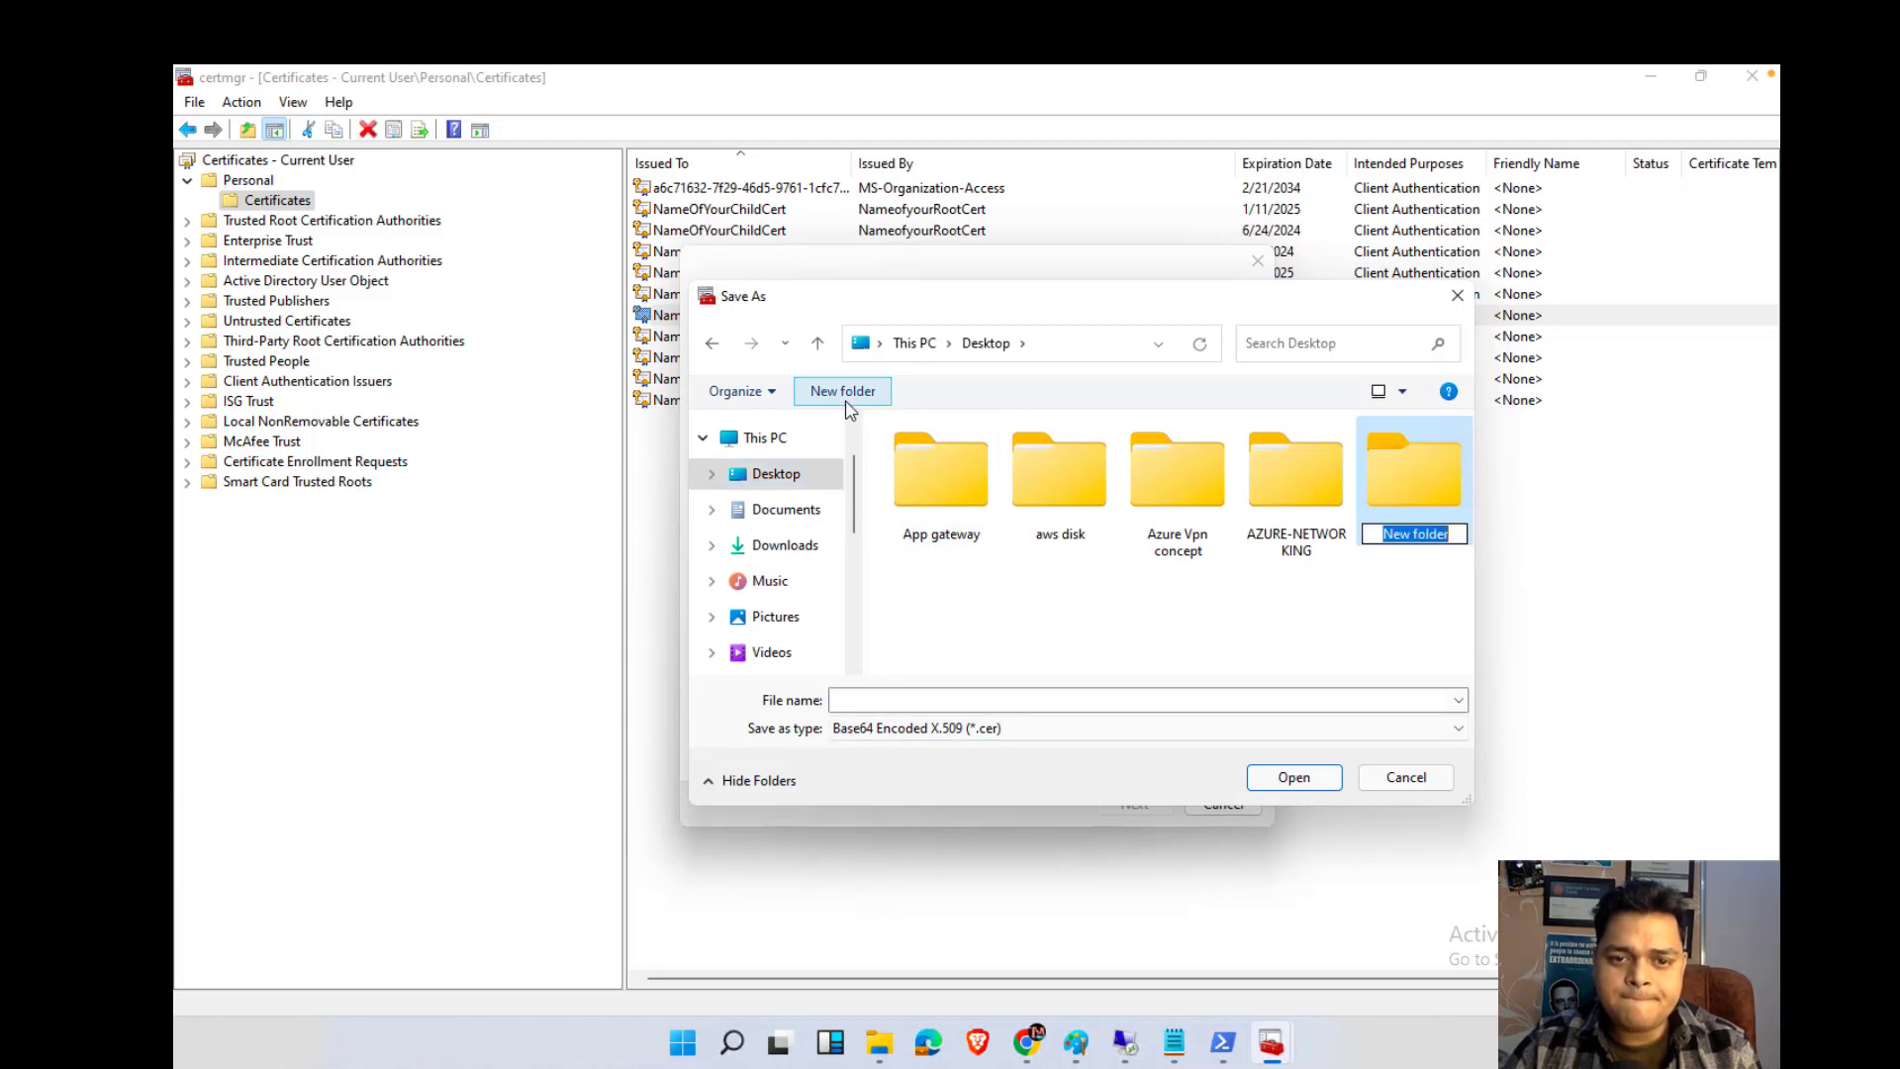
{"action": "type", "text": "vpn-"}
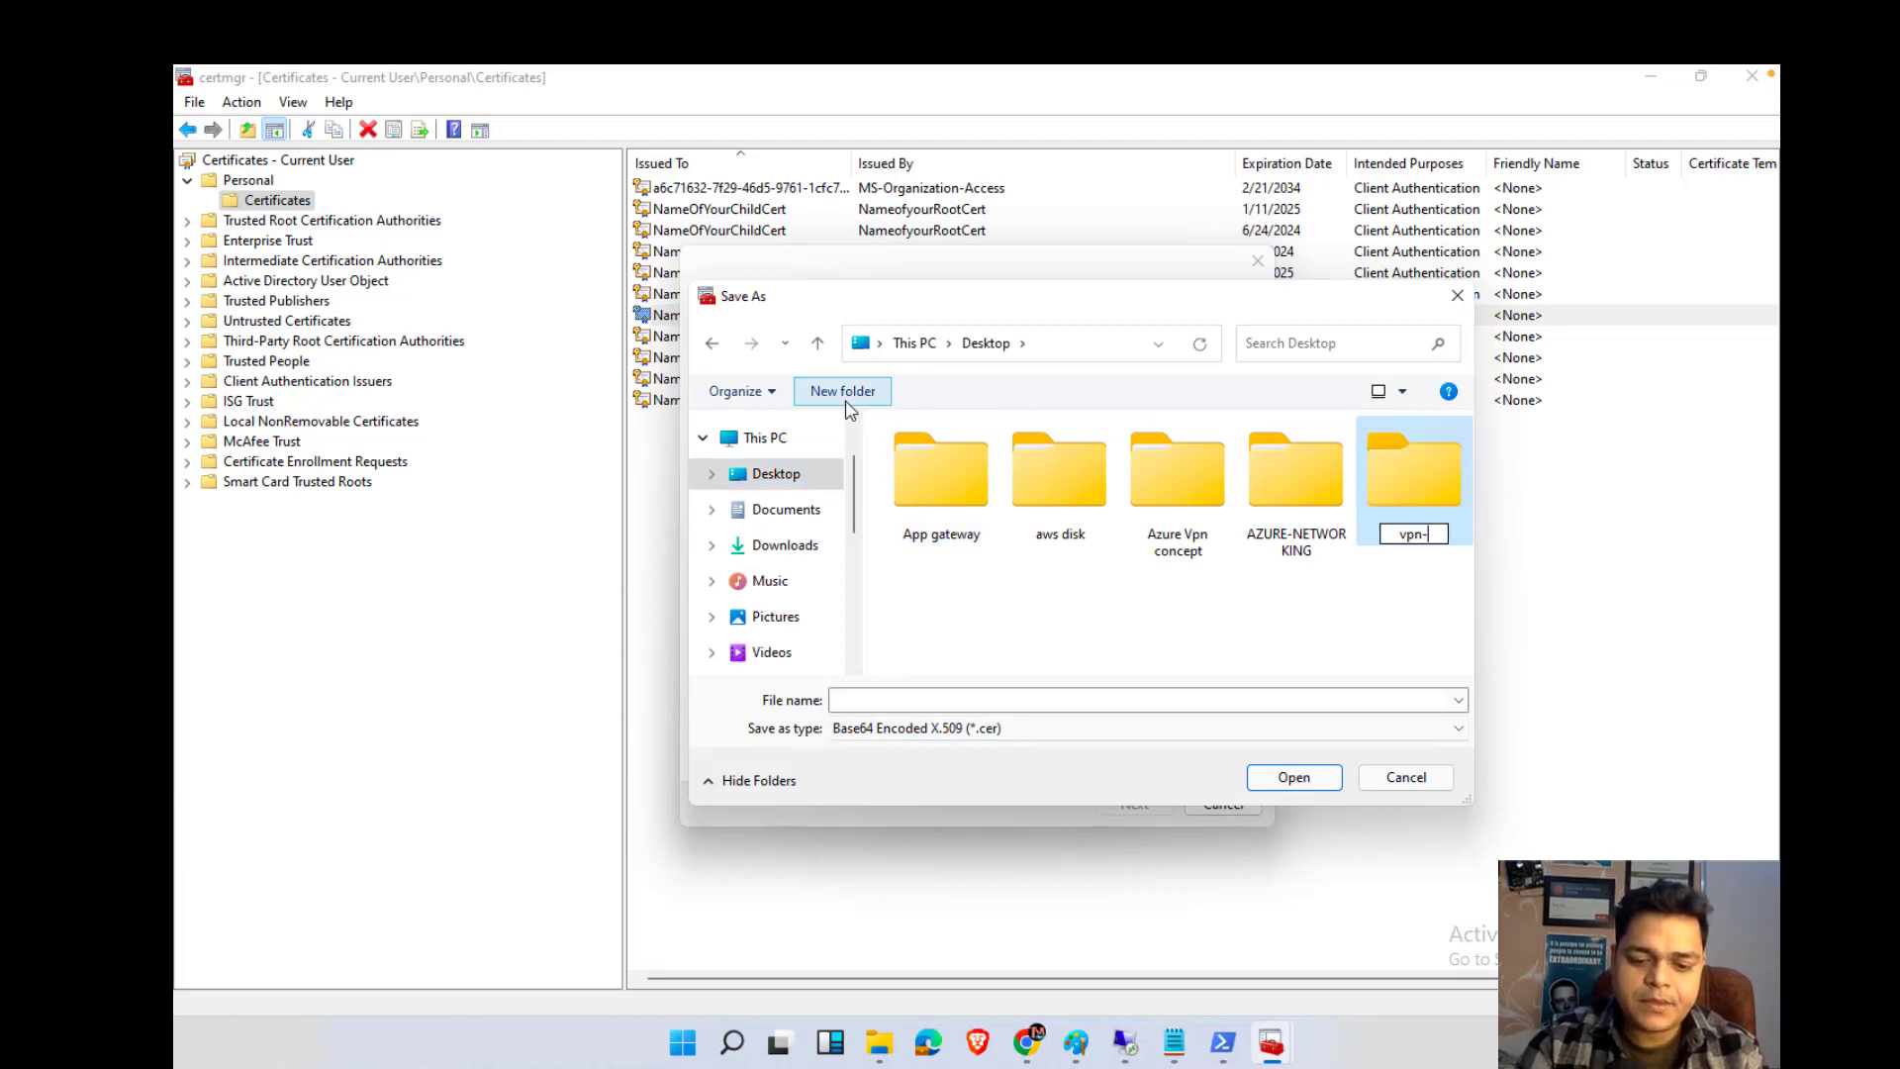
{"action": "type", "text": "cert"}
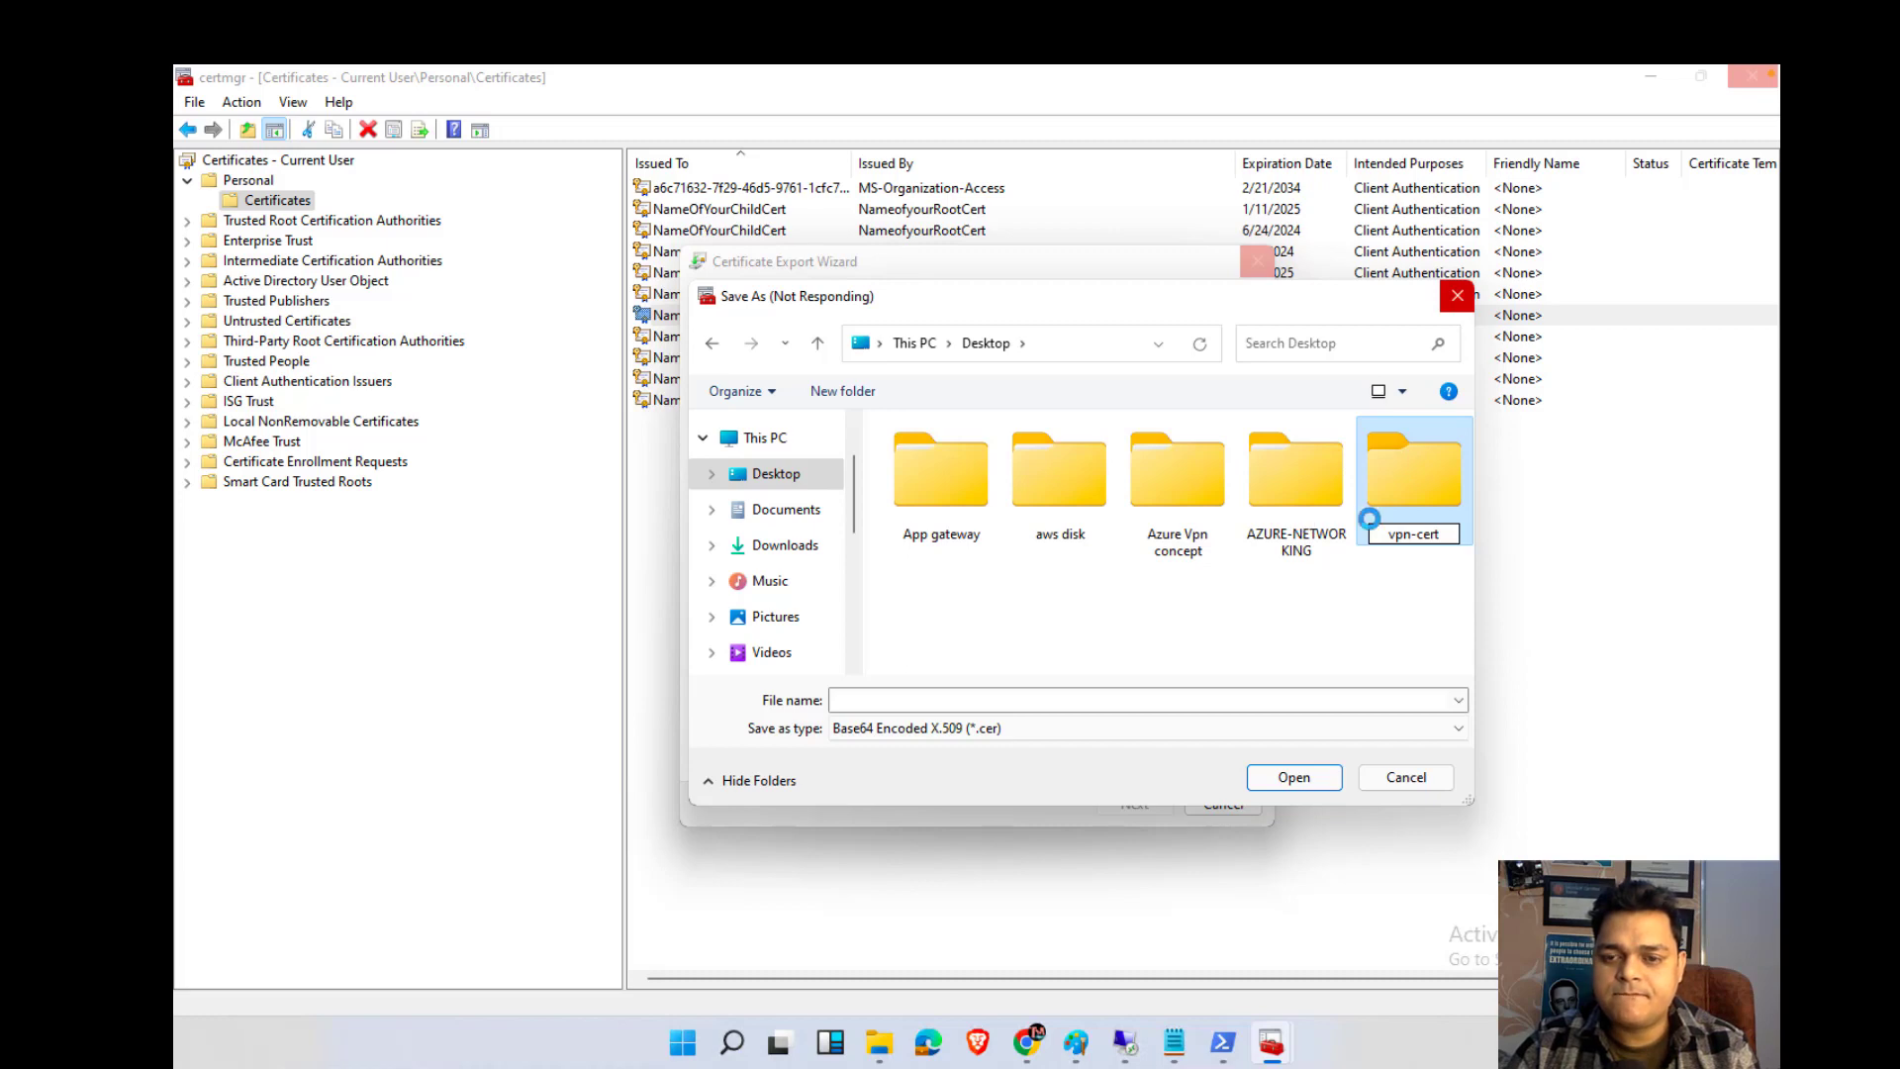
{"action": "double_click", "coordinate": [1421, 495]}
Step: Save the export as Rootcertificate.cer in vpn-cert and finish the wizard
{"action": "left_click", "coordinate": [919, 700]}
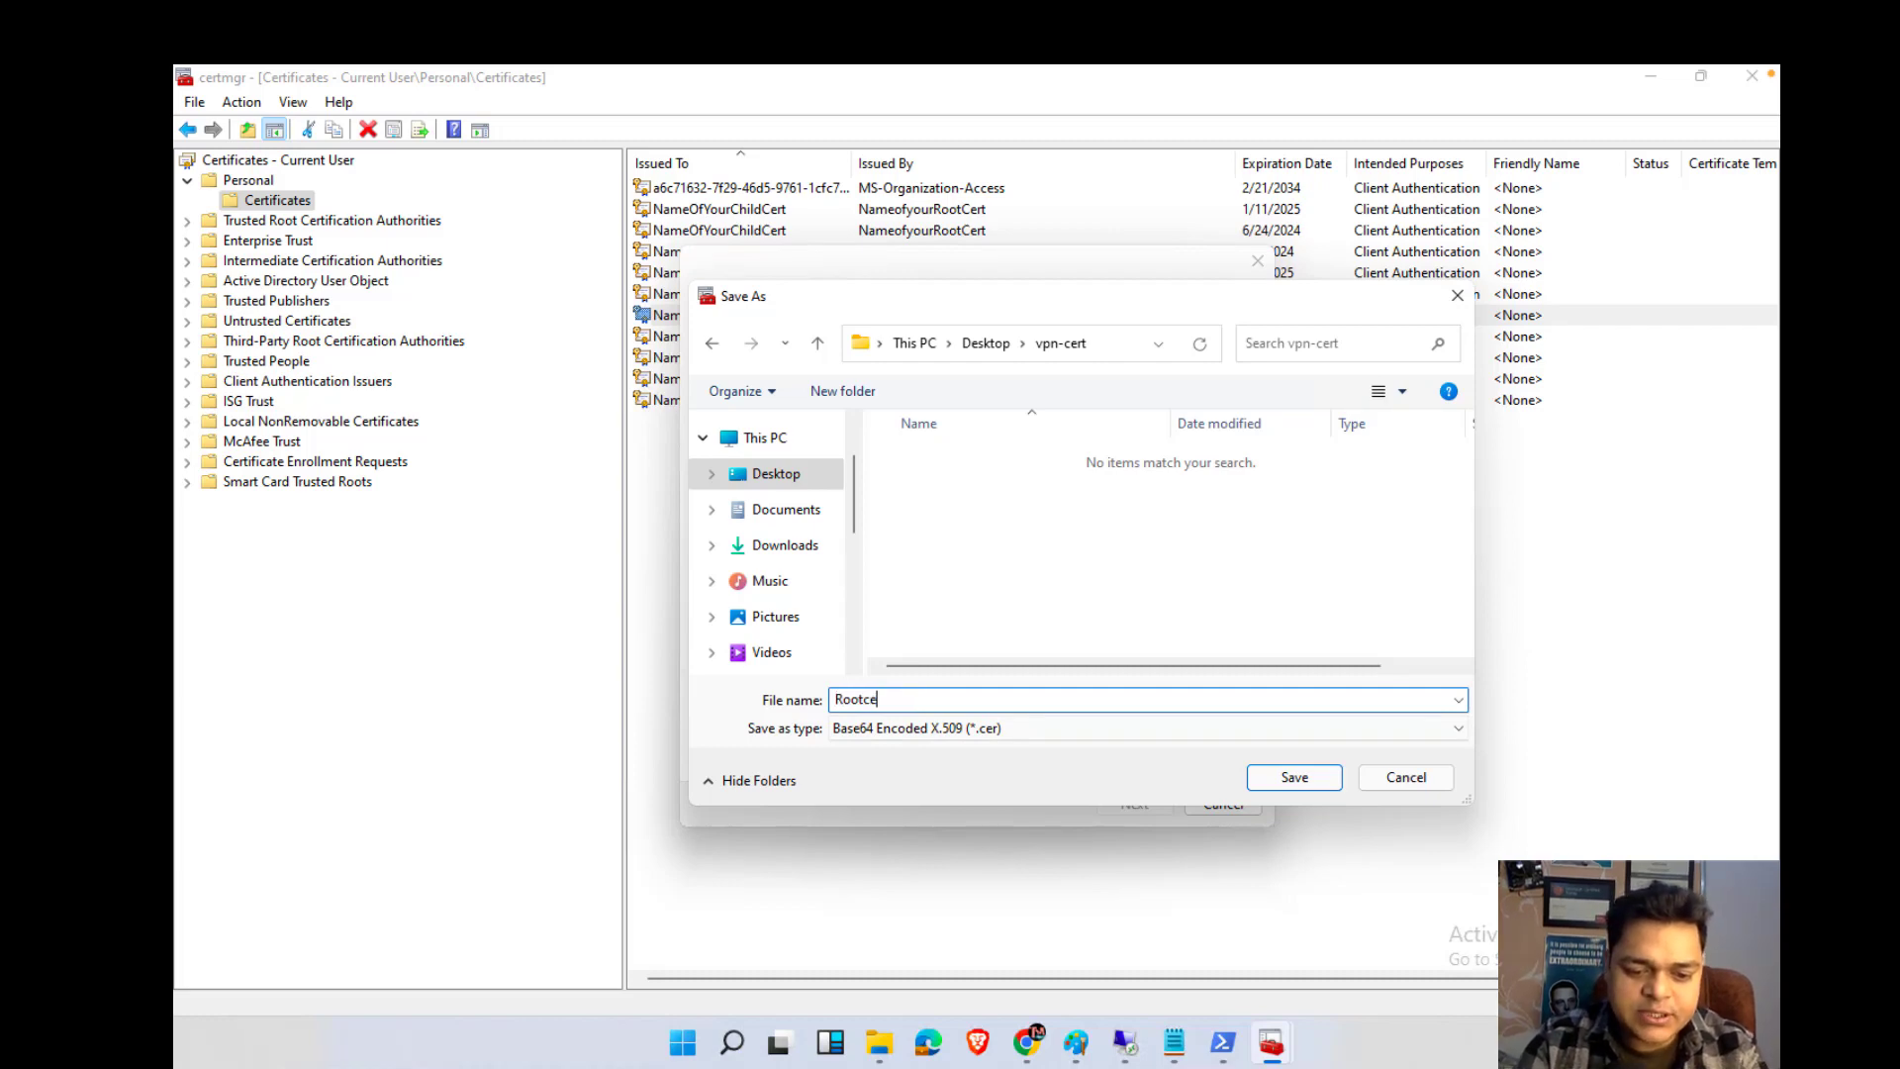
{"action": "type", "text": "Rootcertificat"}
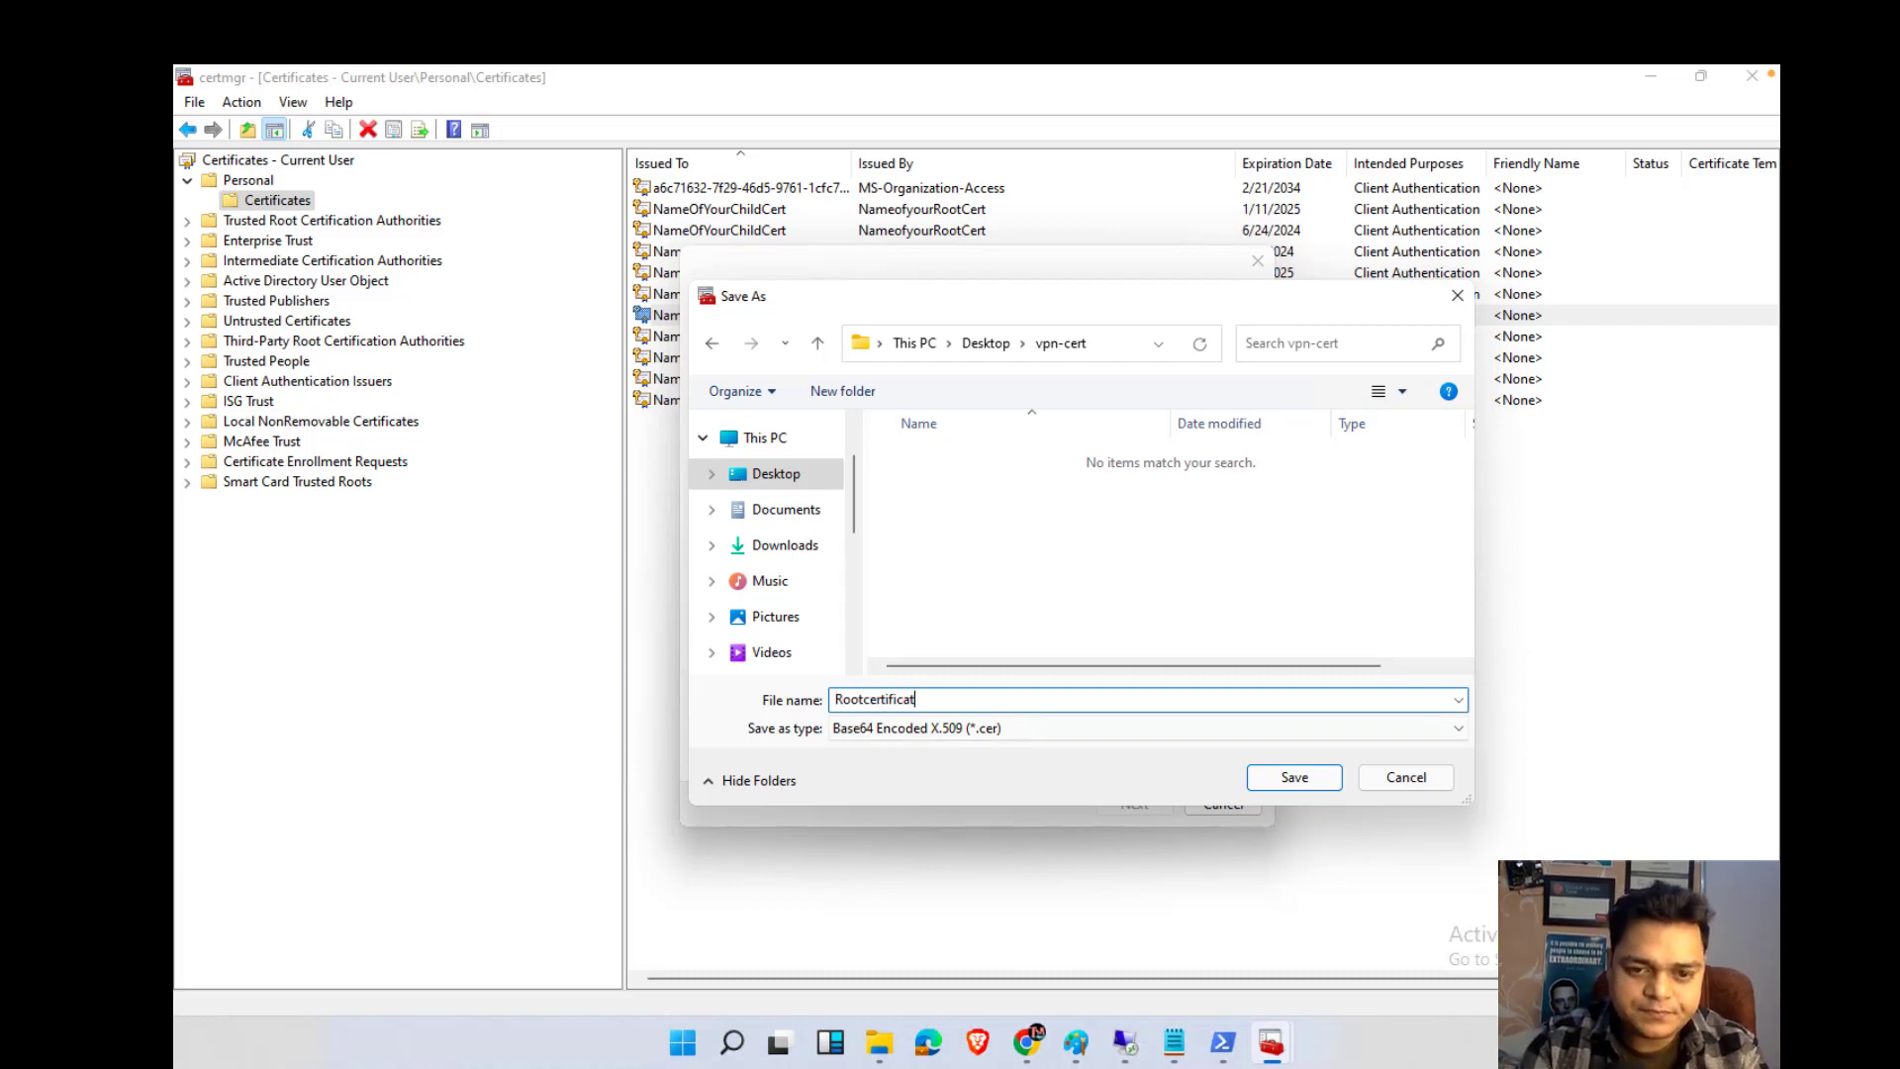
{"action": "type", "text": "e"}
{"action": "left_click", "coordinate": [1312, 784]}
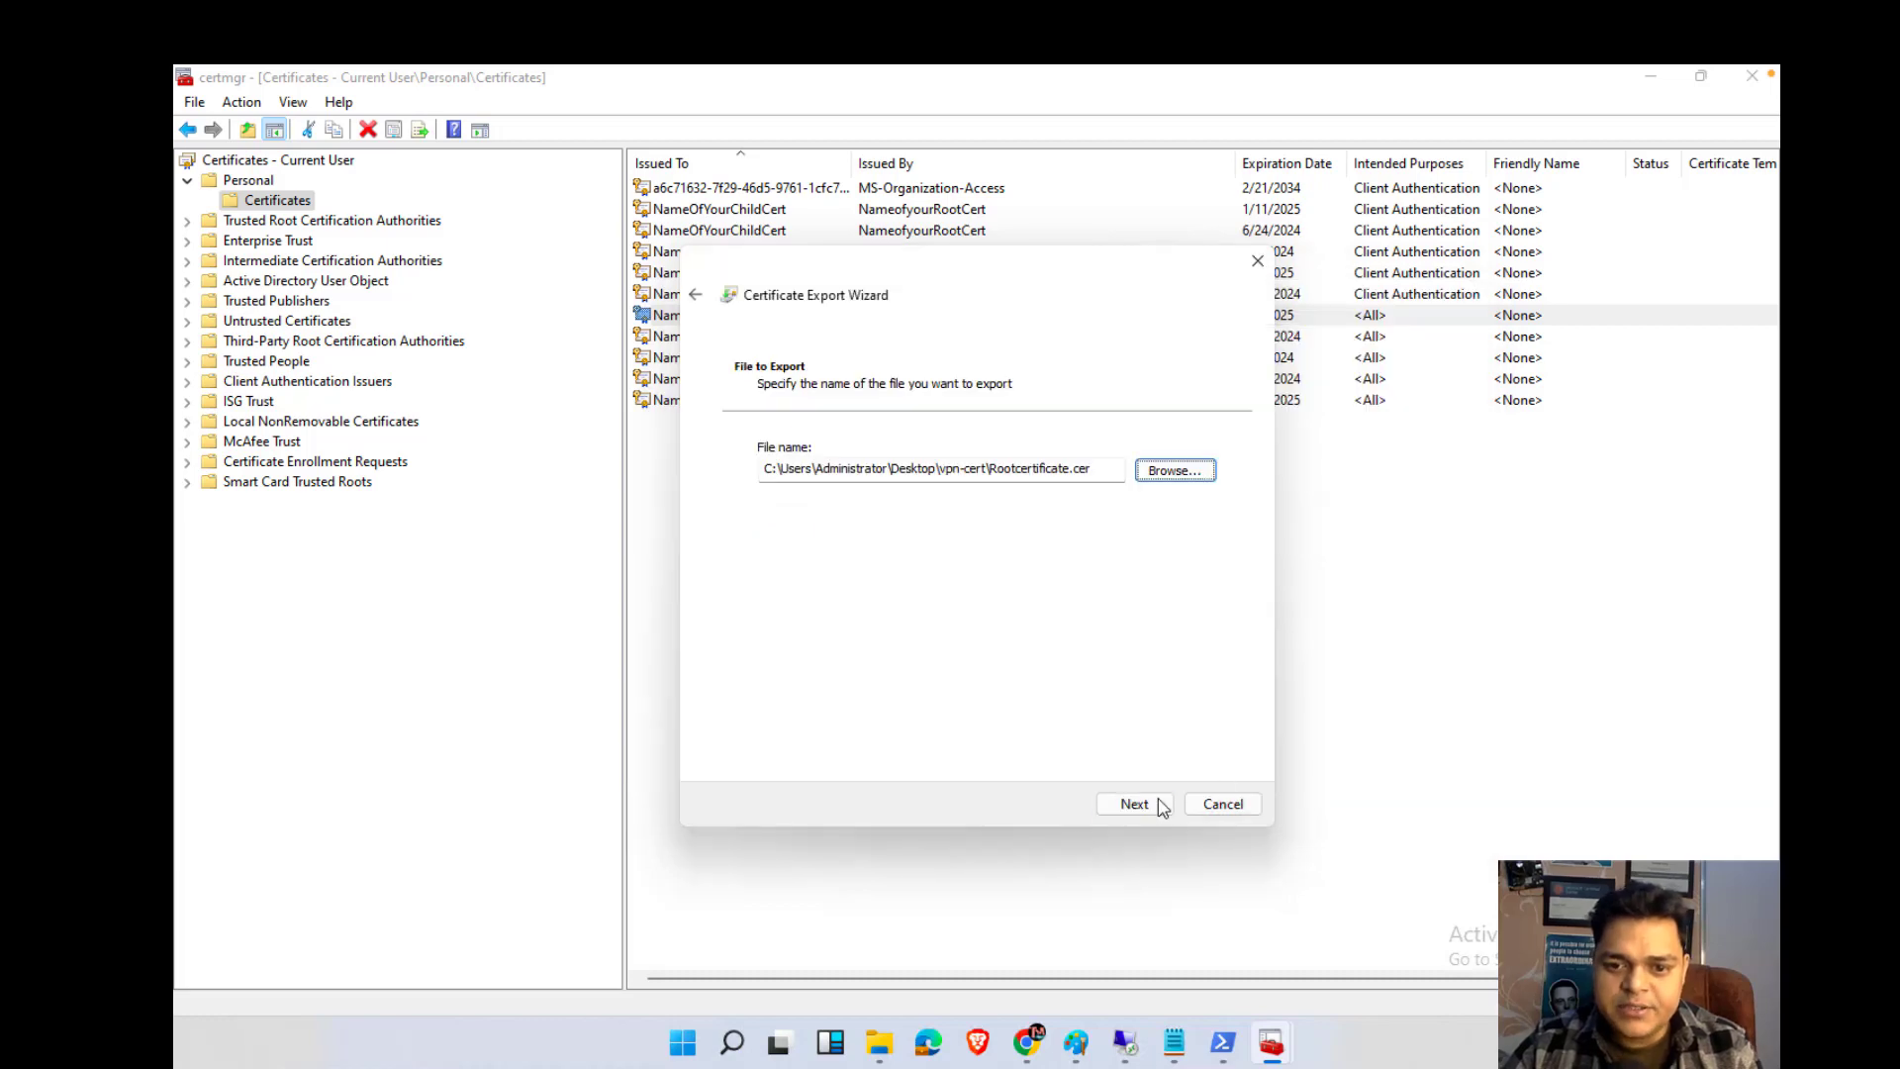
{"action": "left_click", "coordinate": [1135, 803]}
{"action": "left_click", "coordinate": [1153, 808]}
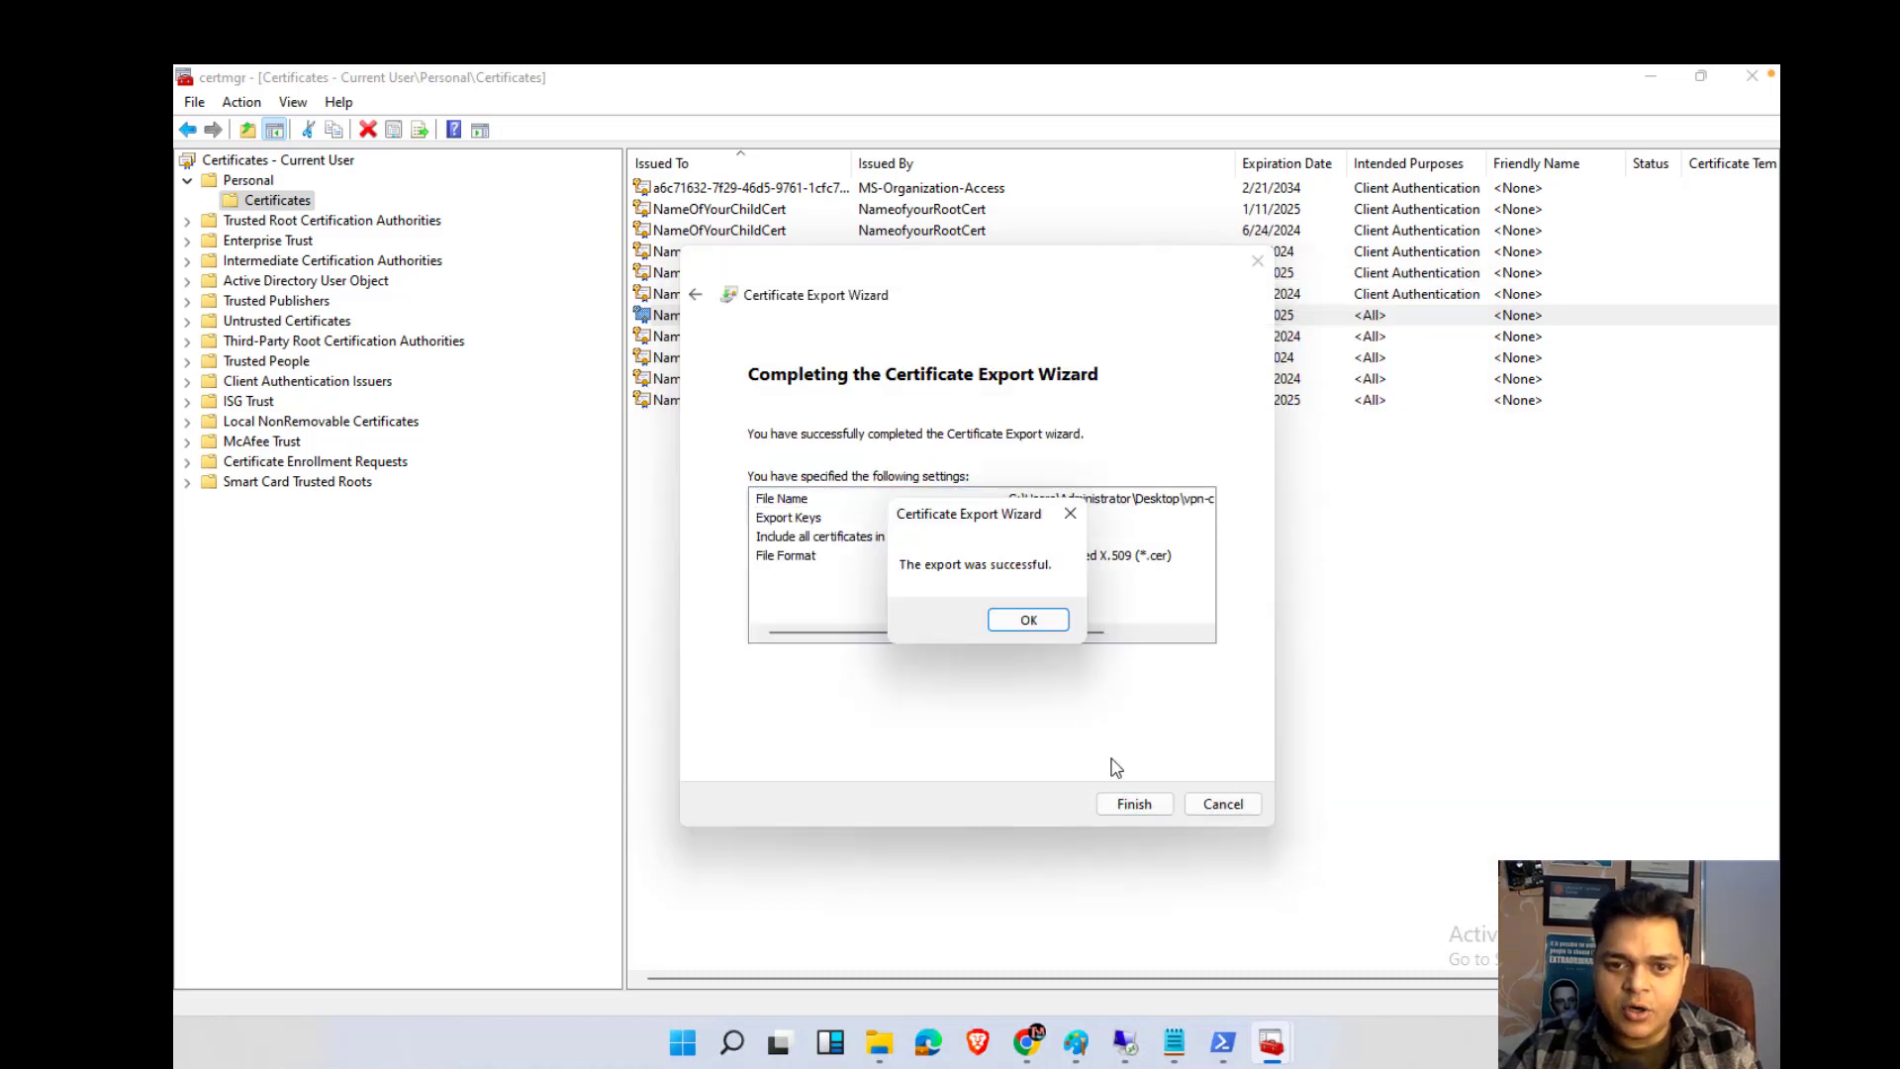
{"action": "left_click", "coordinate": [1025, 630]}
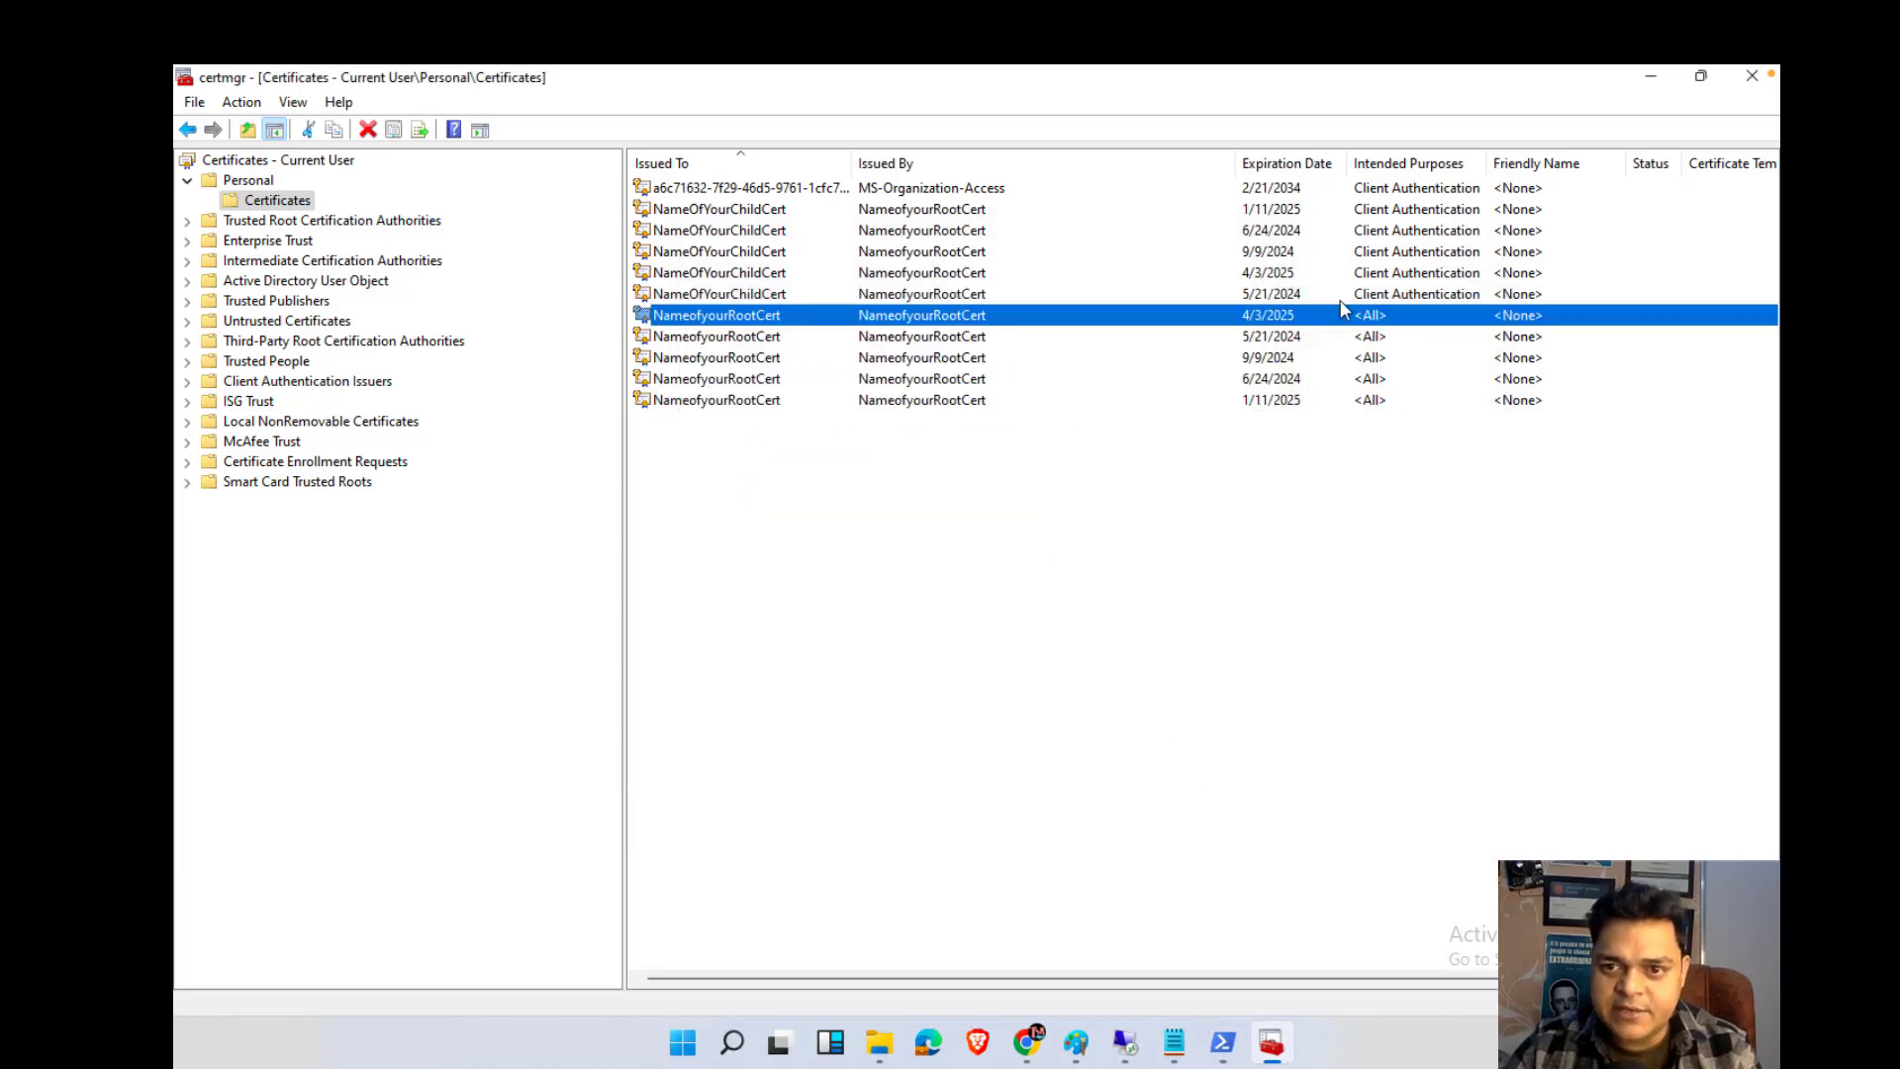
Step: Start exporting the 4/3/2025 child certificate without private key as Base-64 encoded X.509
{"action": "left_click", "coordinate": [1269, 277]}
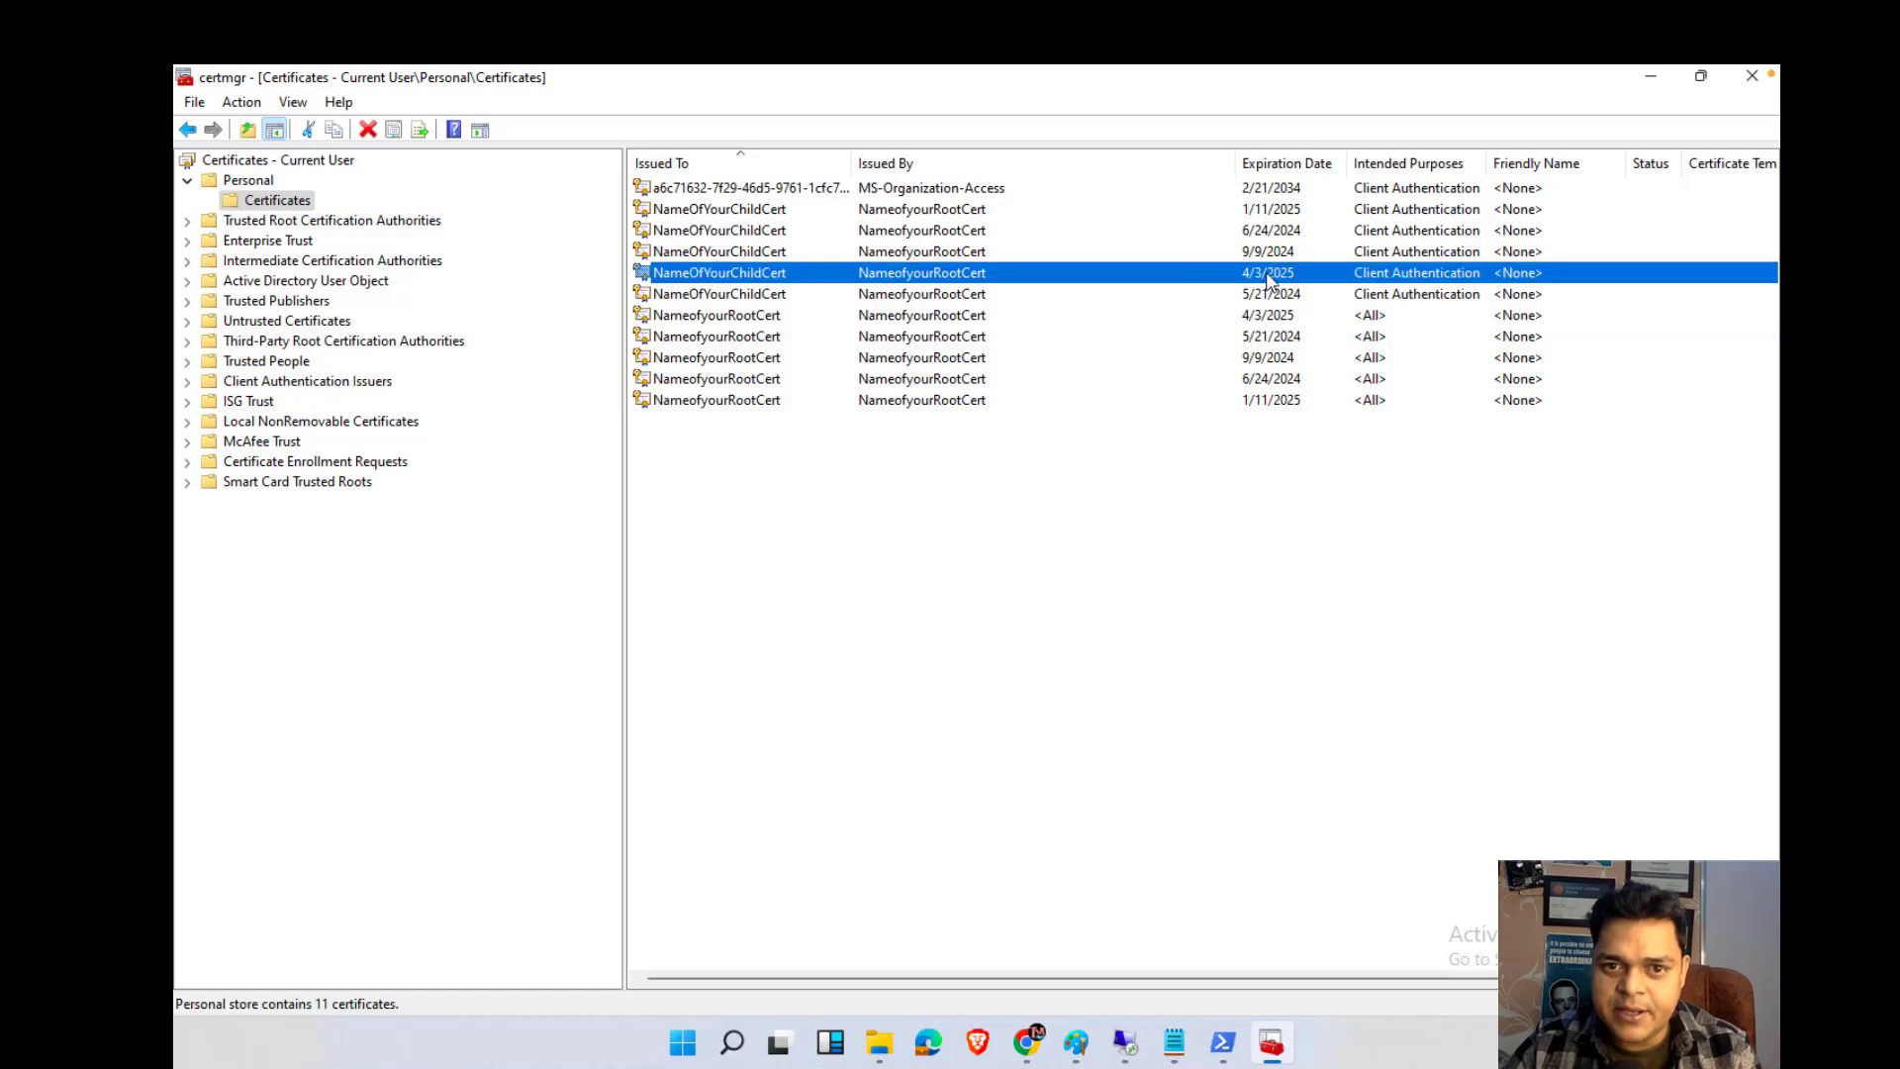
{"action": "right_click", "coordinate": [941, 284]}
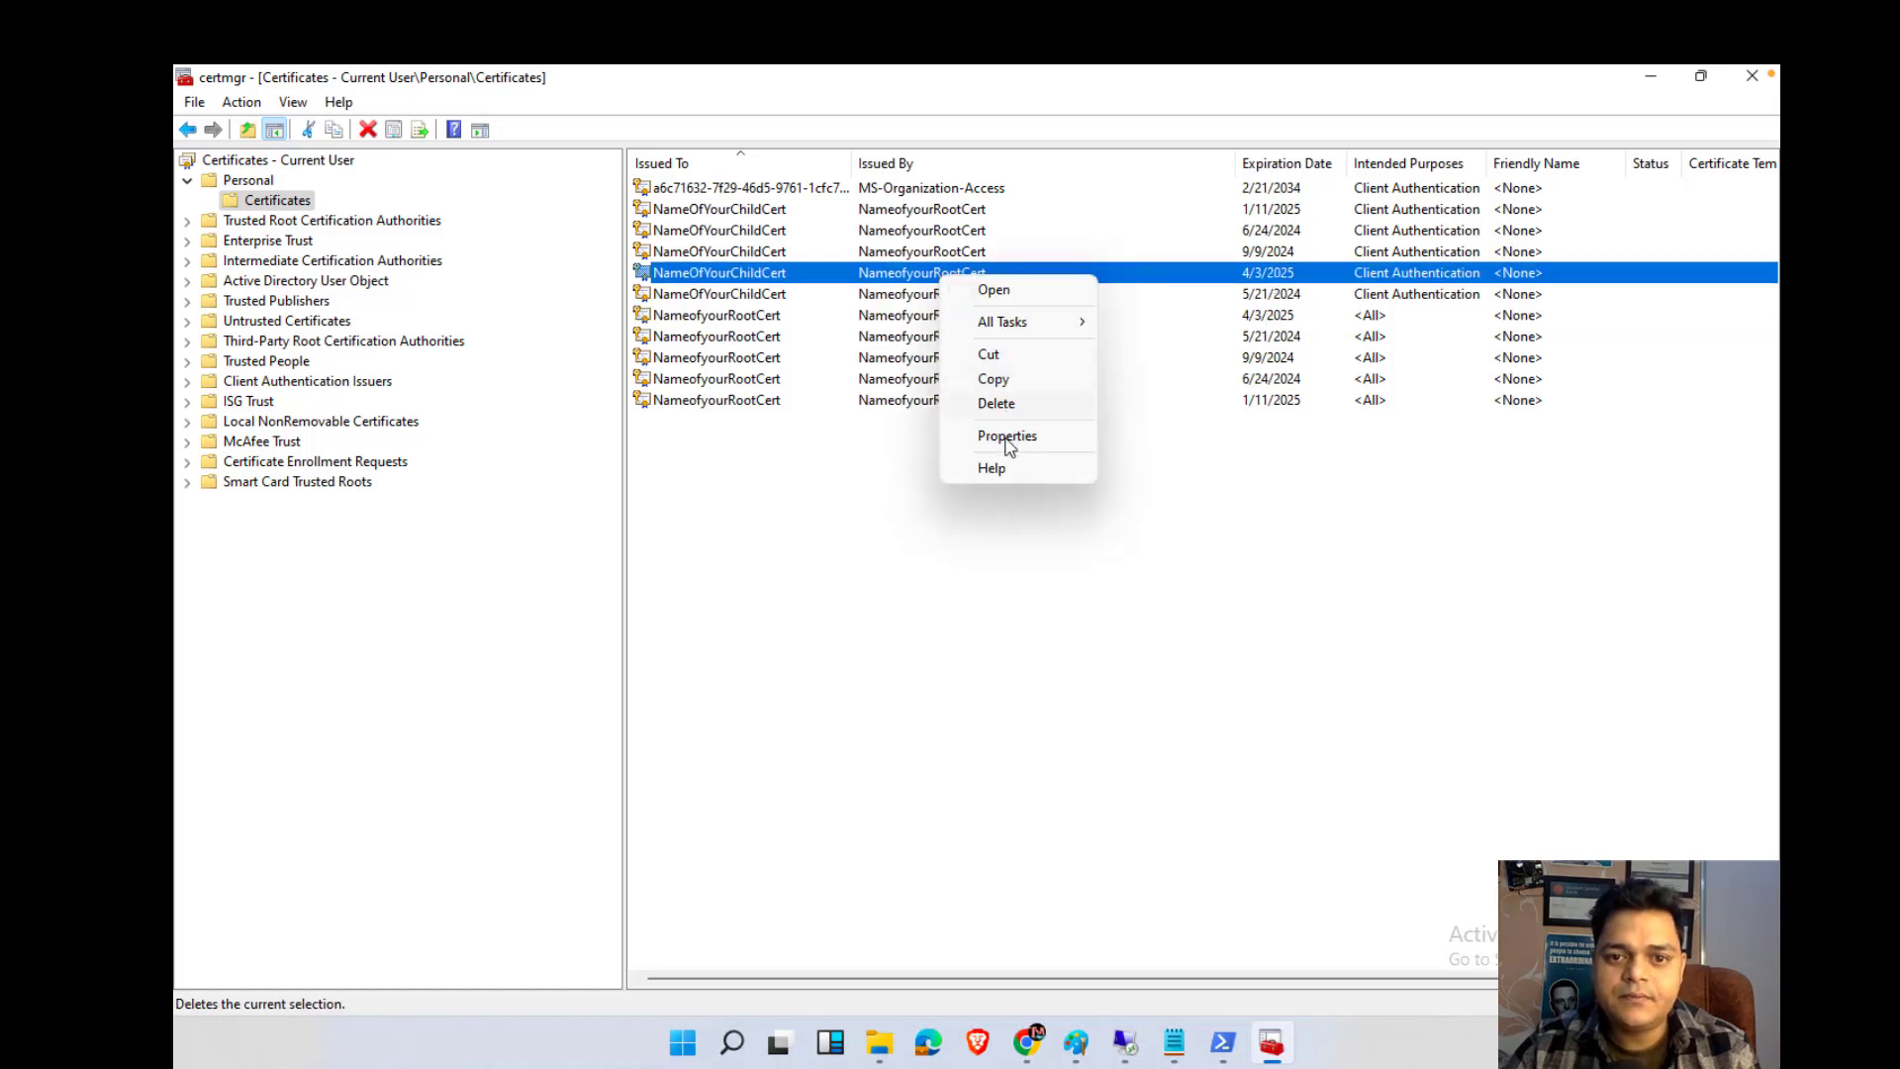
{"action": "mouse_move", "coordinate": [1027, 337]}
{"action": "left_click", "coordinate": [1154, 443]}
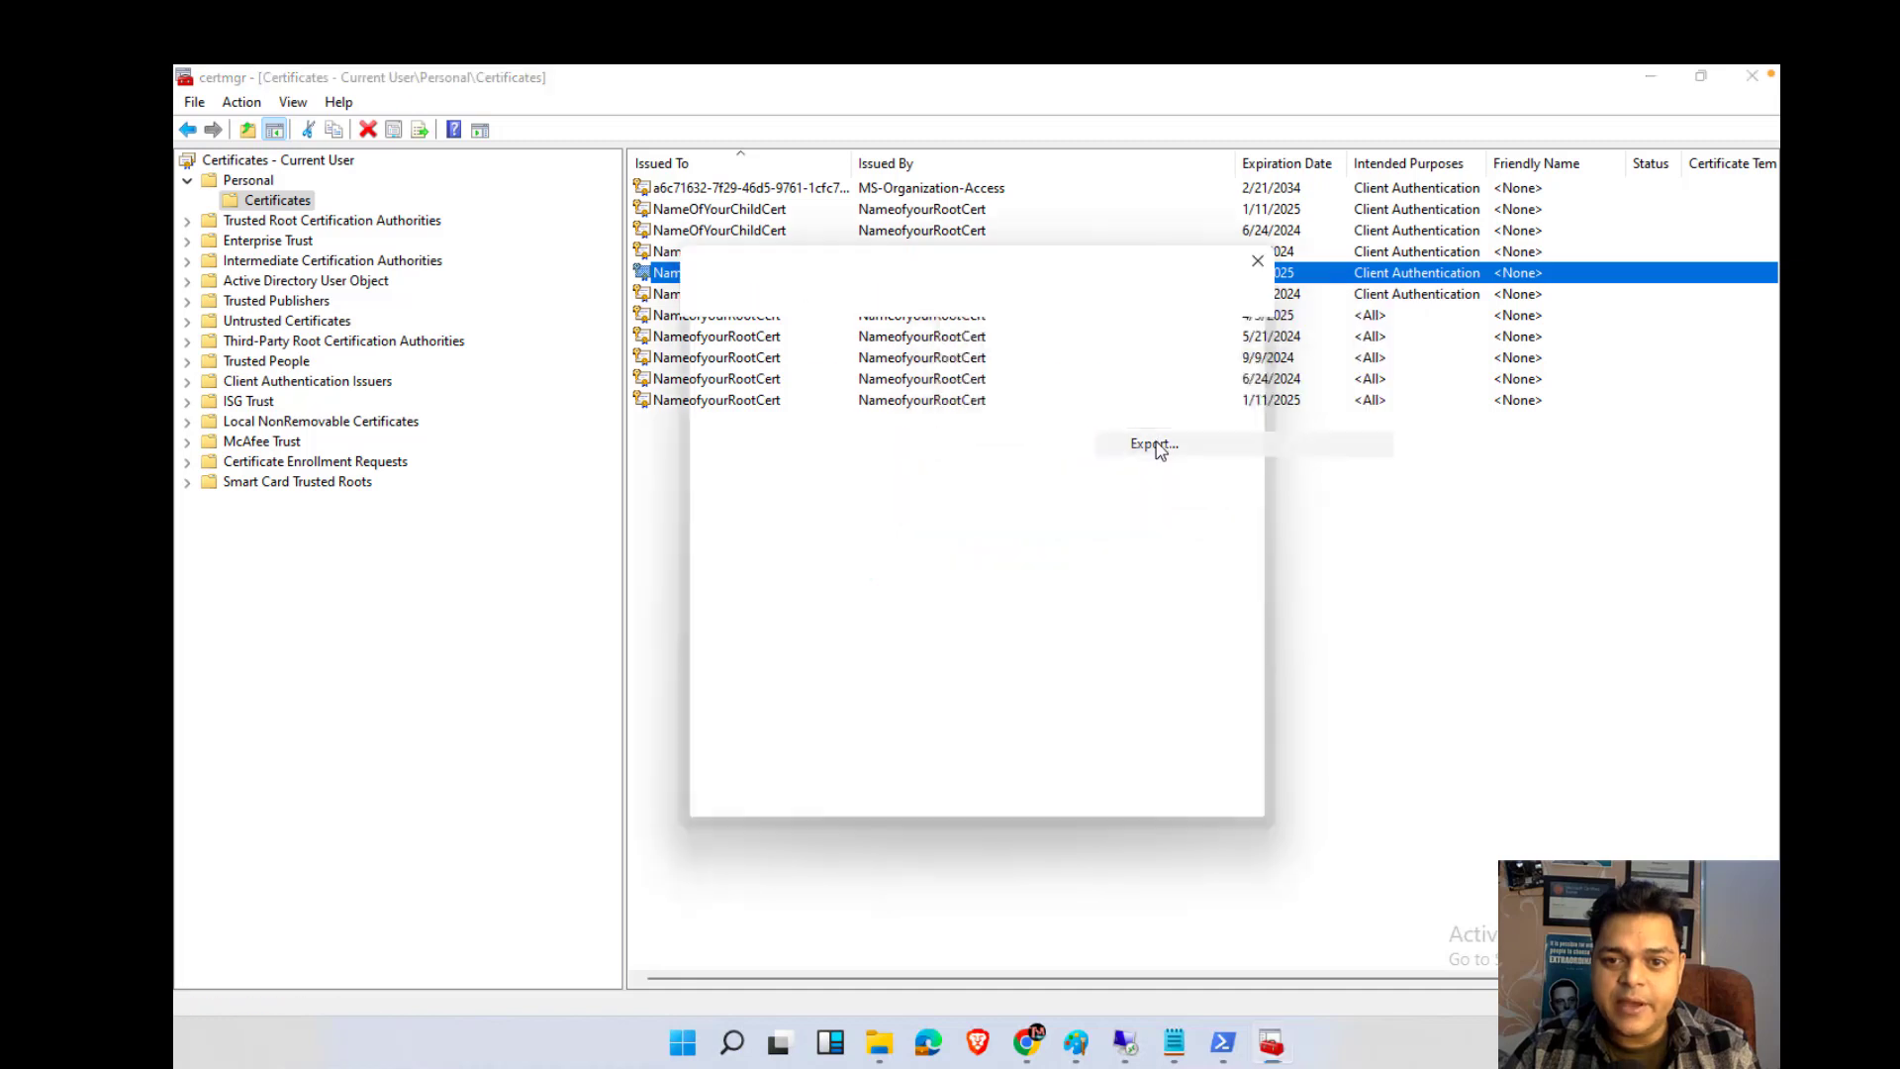
{"action": "left_click", "coordinate": [1134, 807]}
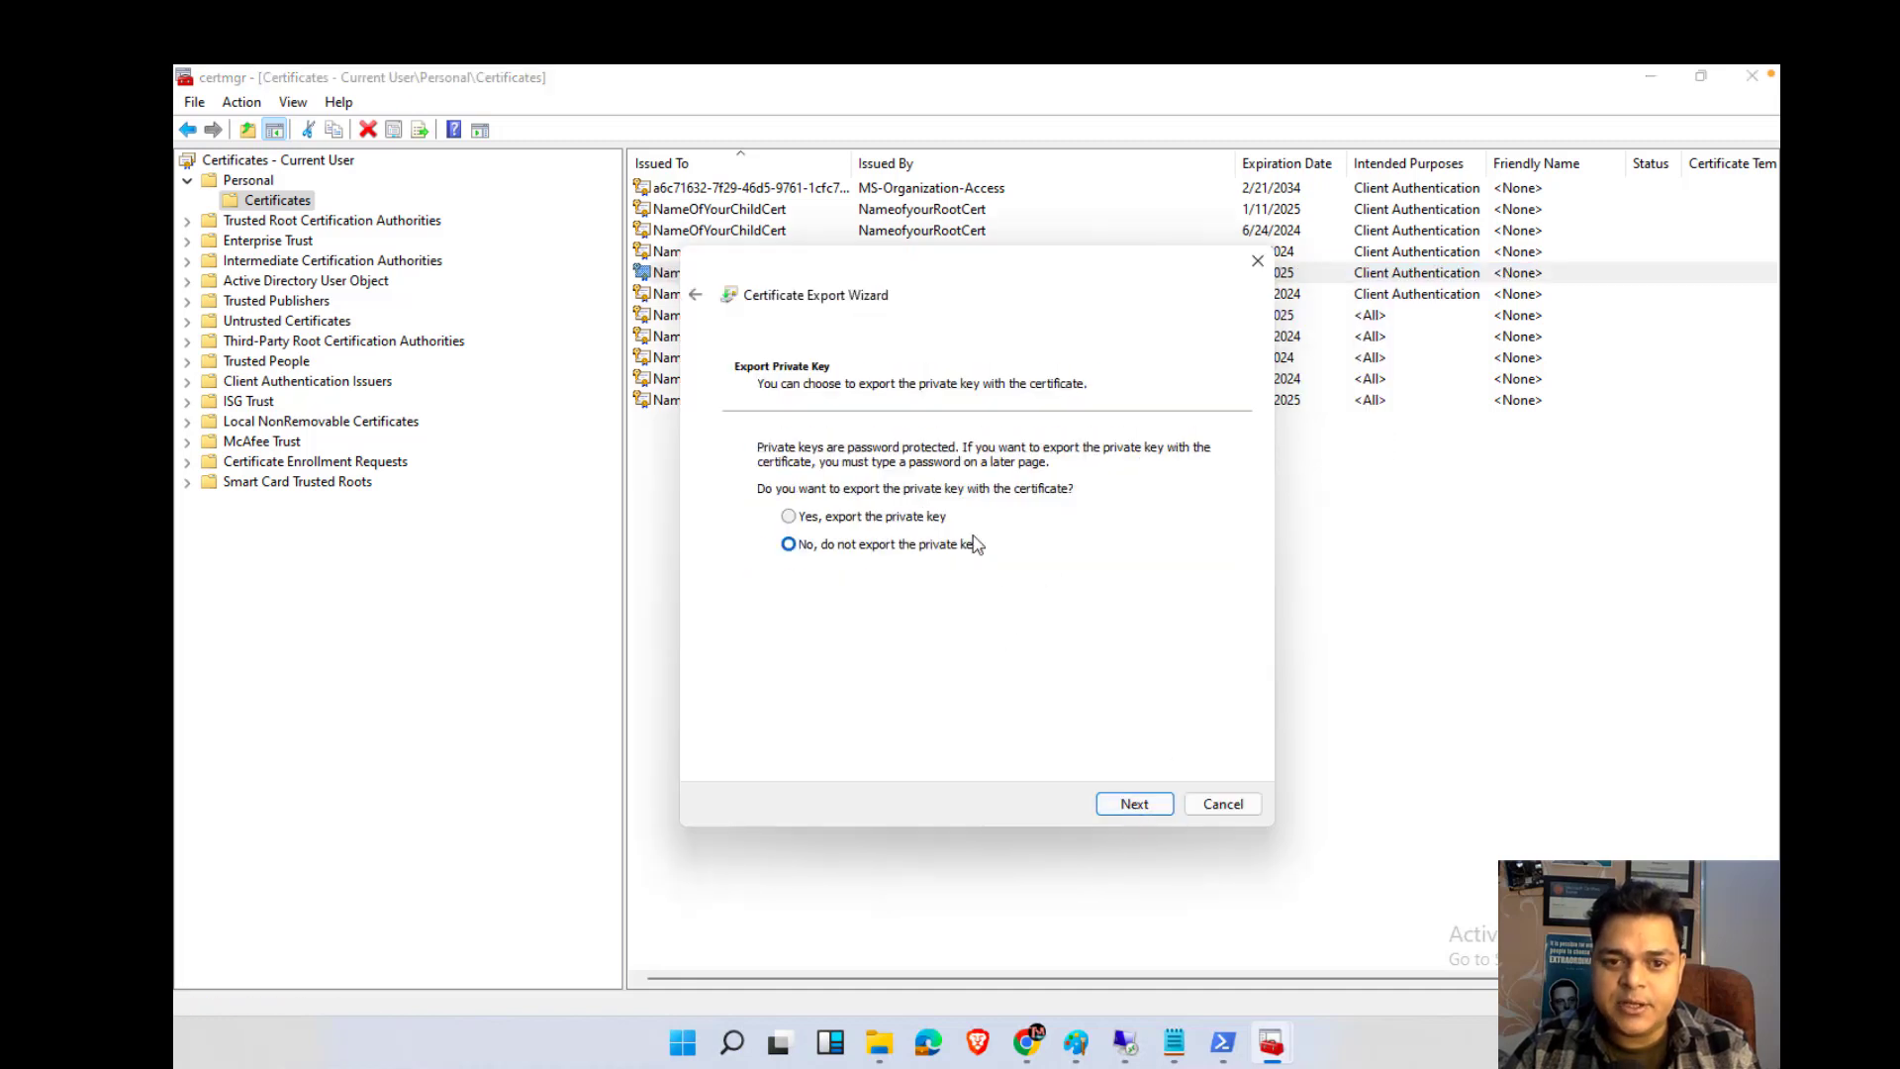
{"action": "left_click", "coordinate": [1134, 804]}
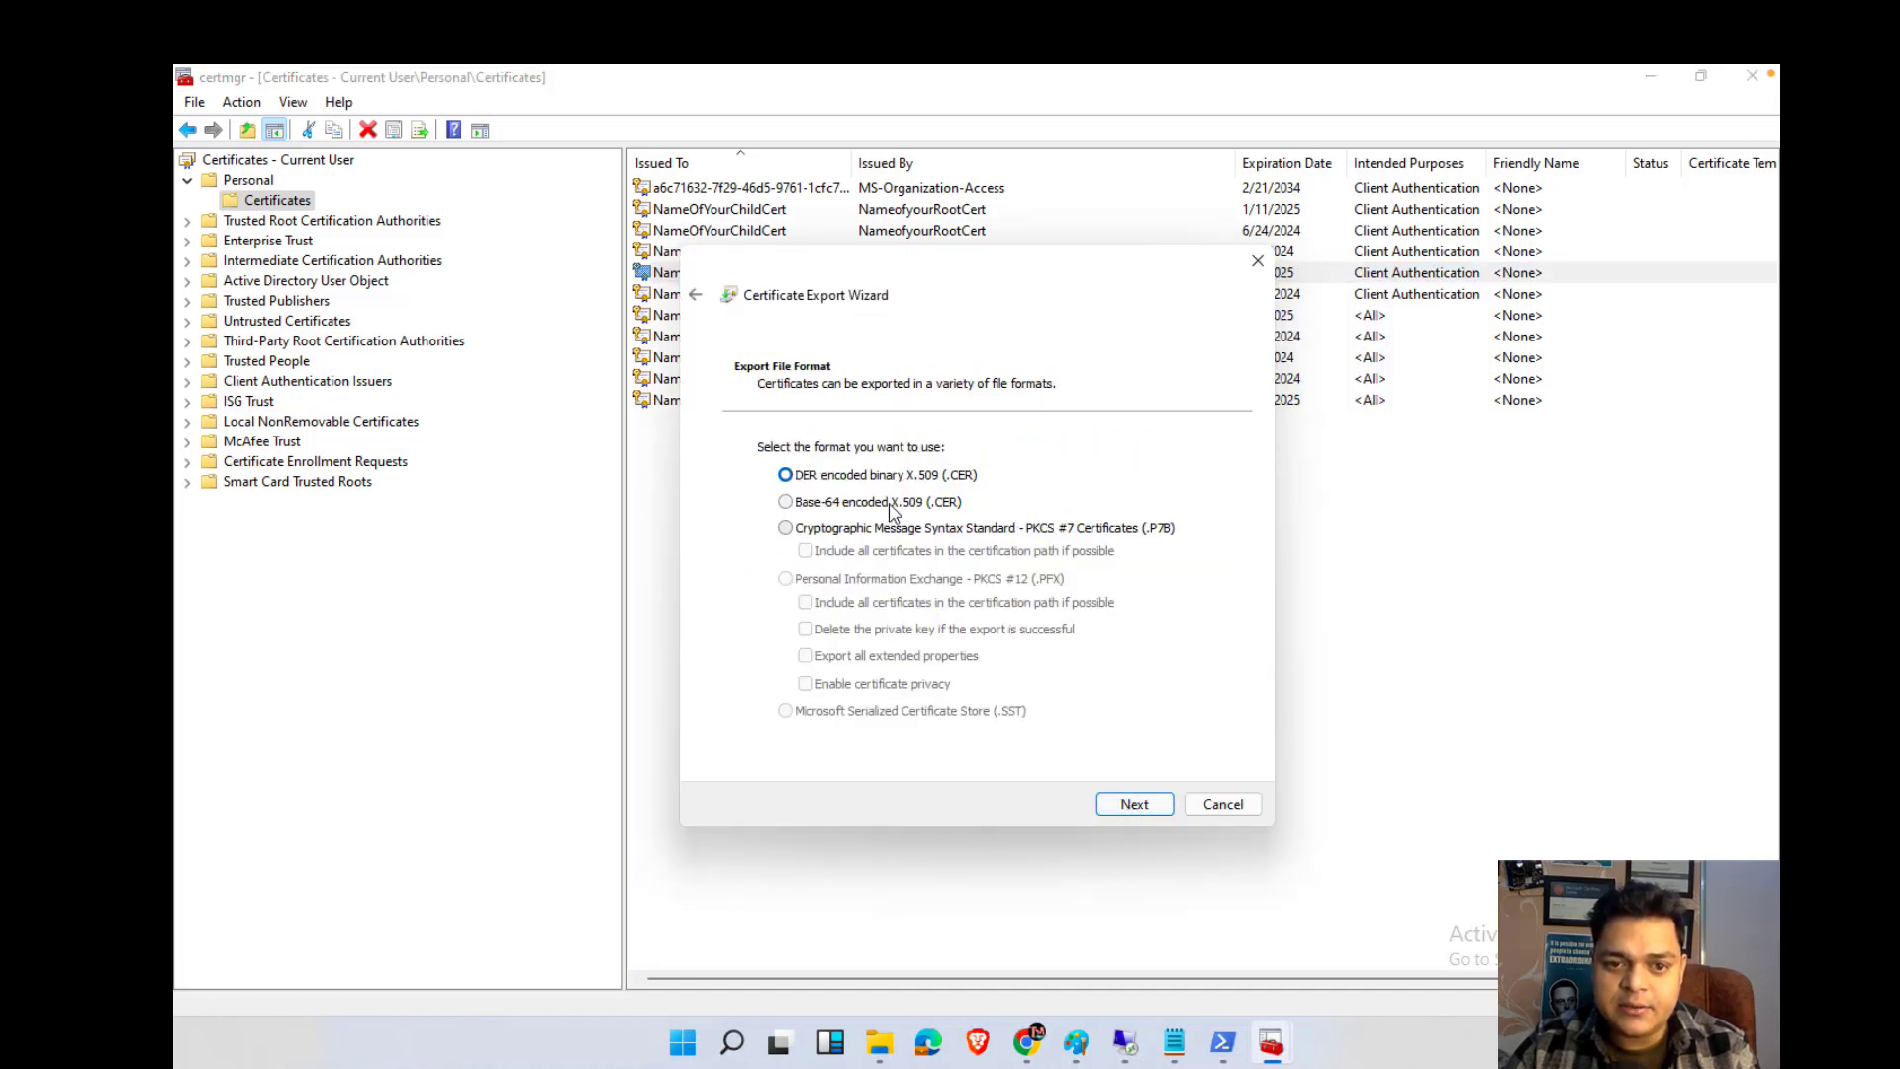
{"action": "left_click", "coordinate": [891, 506]}
{"action": "left_click", "coordinate": [1151, 813]}
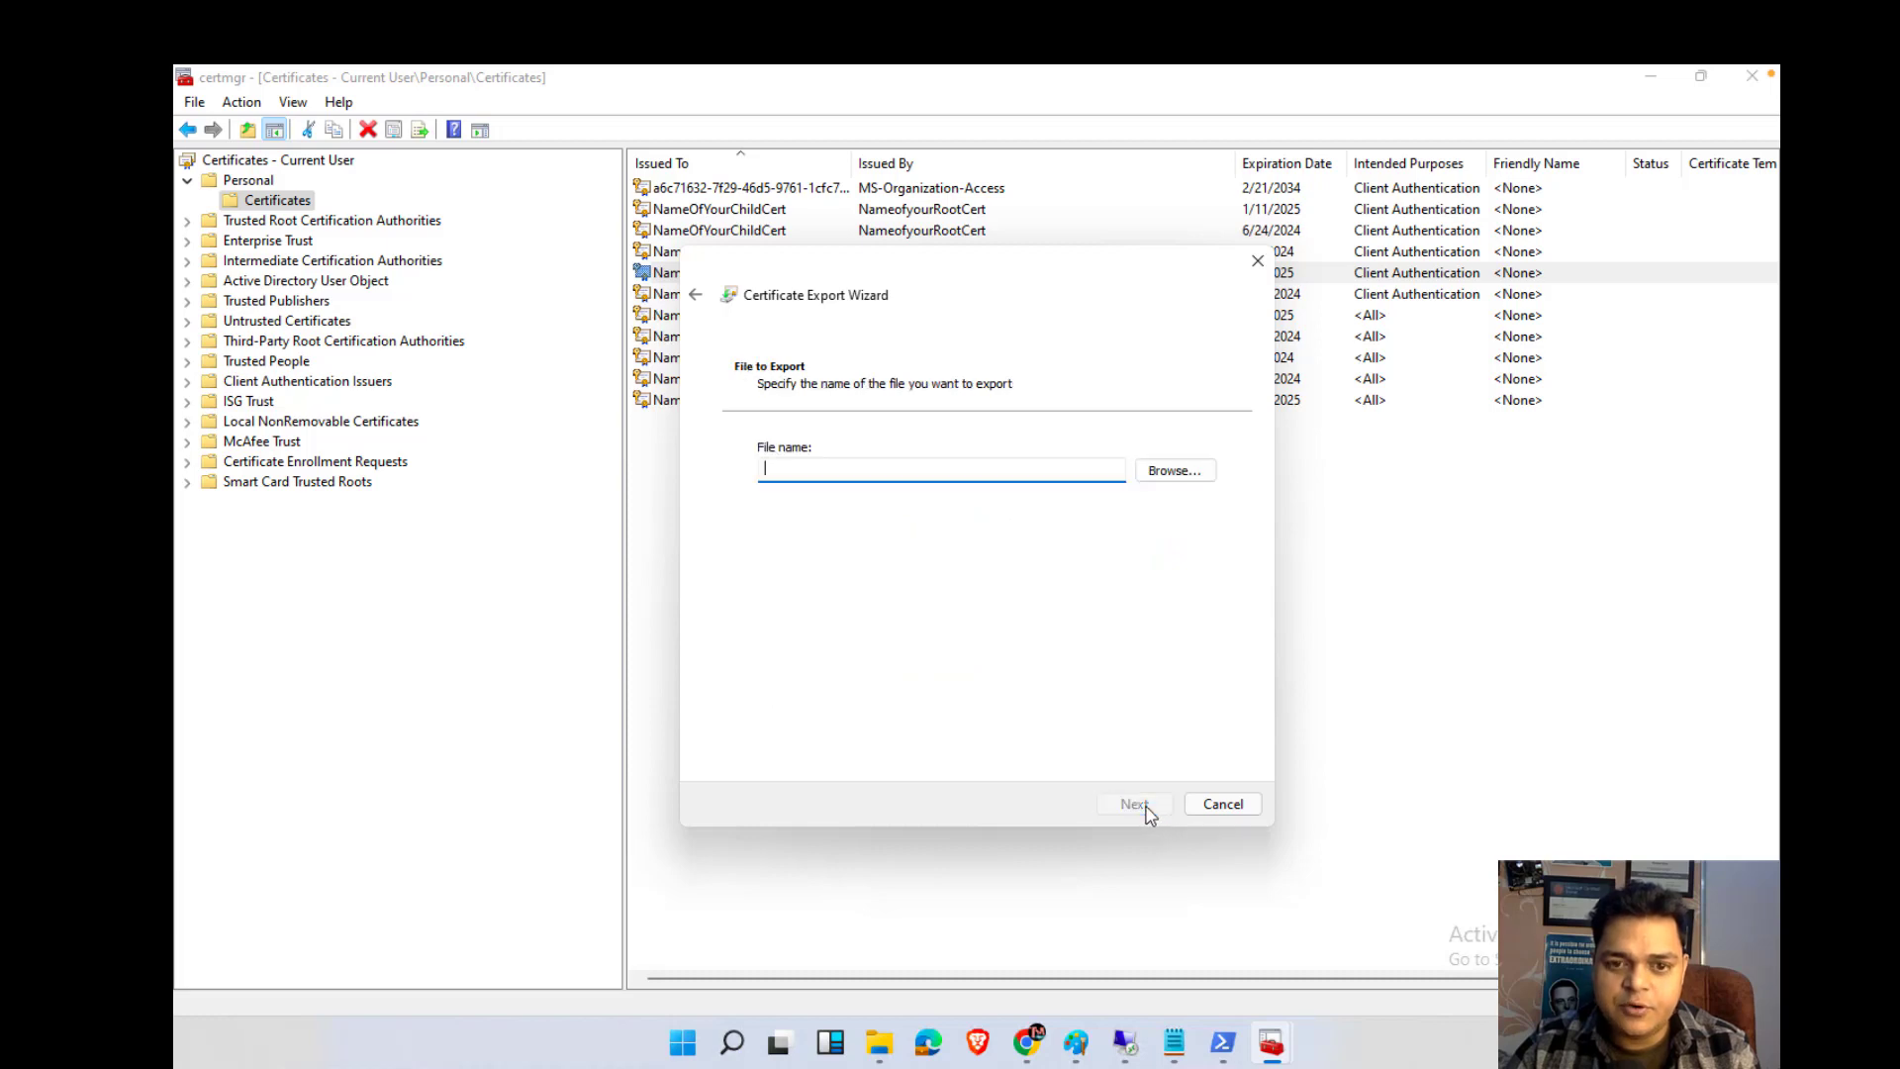
Step: Save the export as ClientCertificate in vpn-cert and finish the wizard
{"action": "left_click", "coordinate": [1174, 471]}
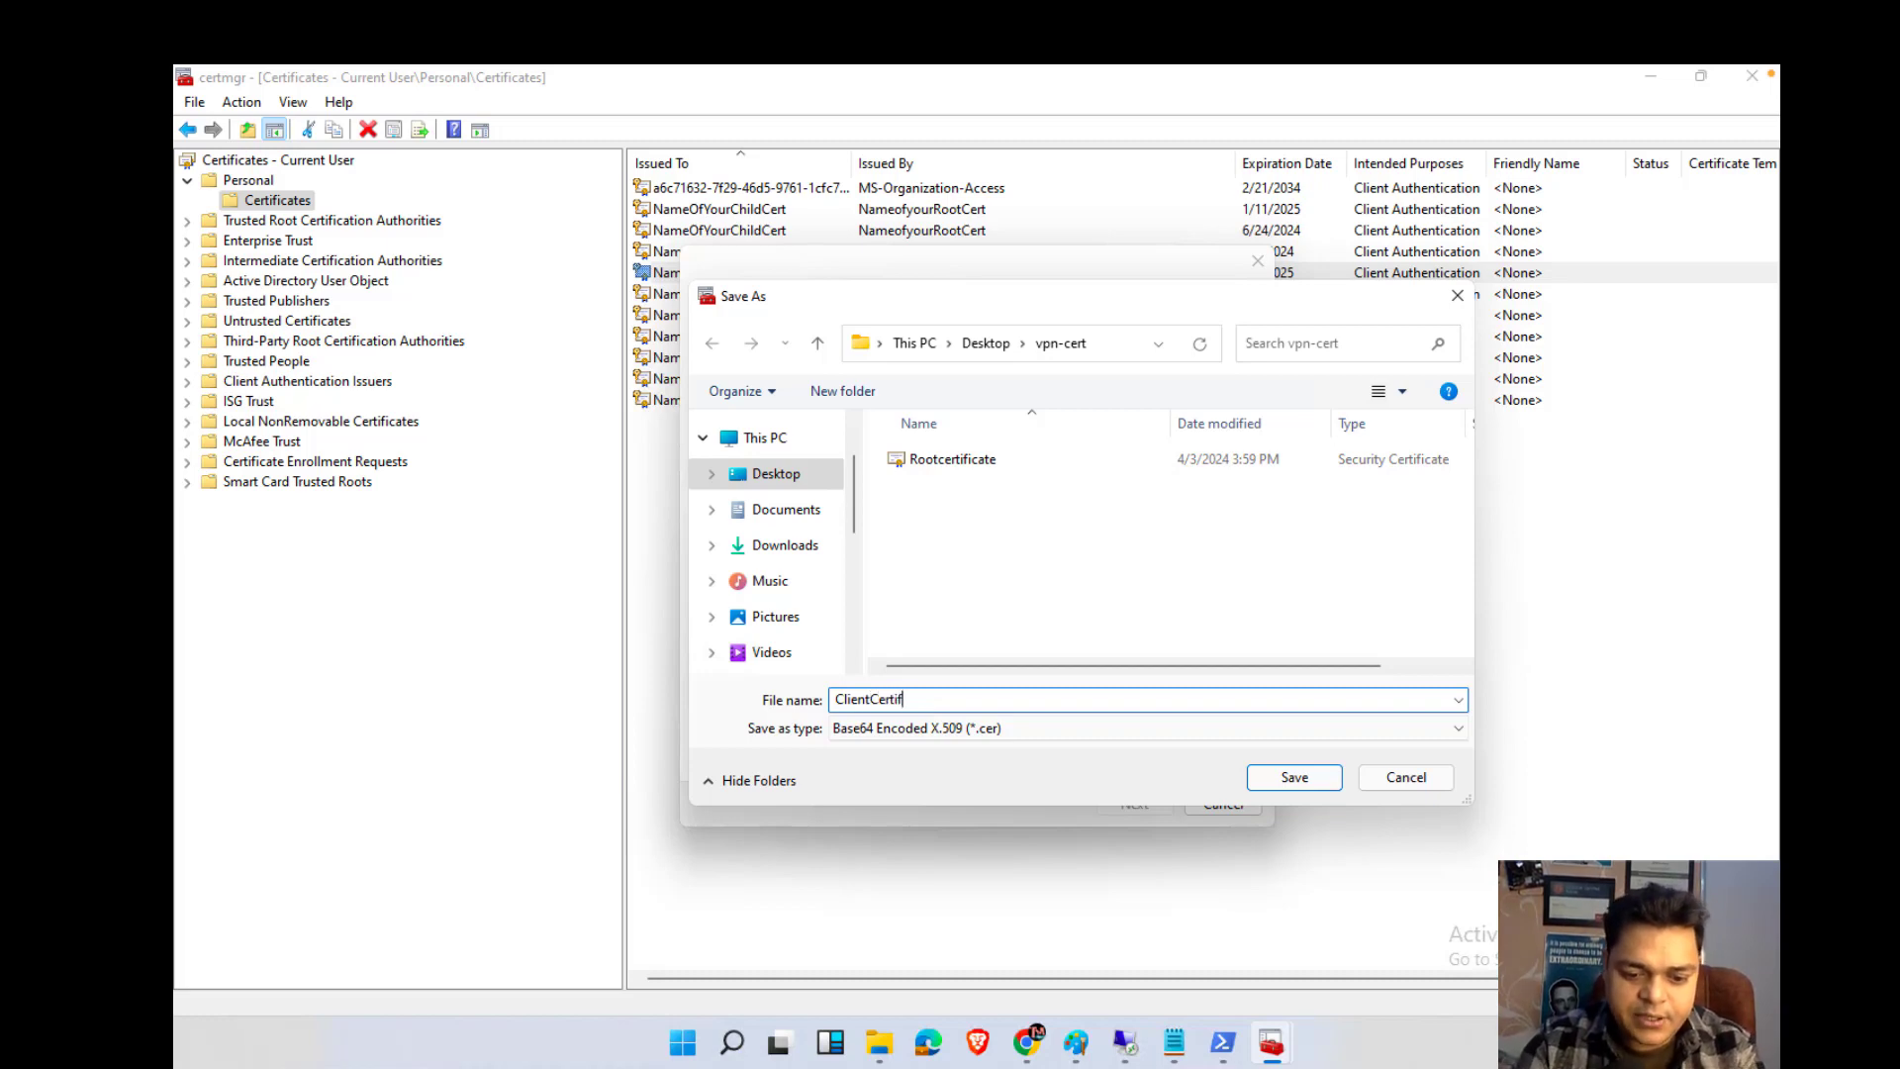
{"action": "type", "text": "e"}
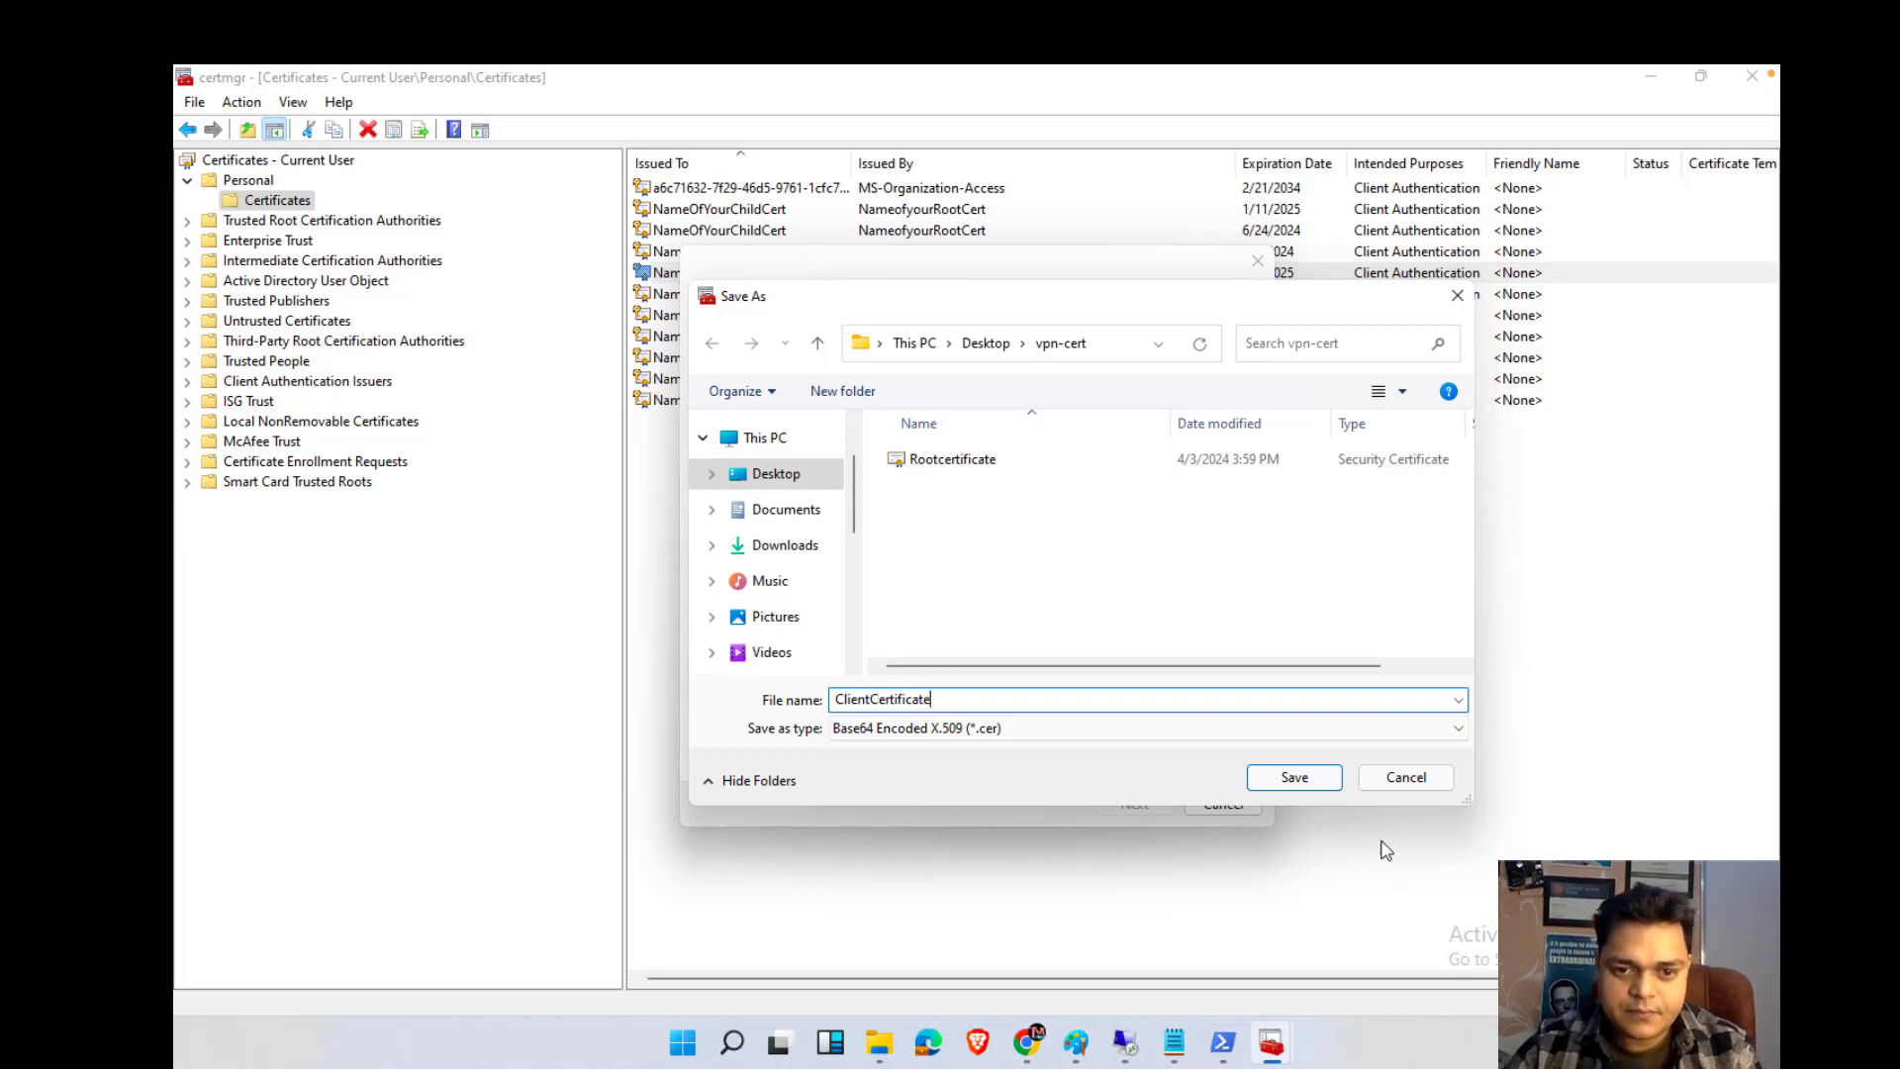
{"action": "left_click", "coordinate": [1326, 782]}
{"action": "left_click", "coordinate": [1138, 806]}
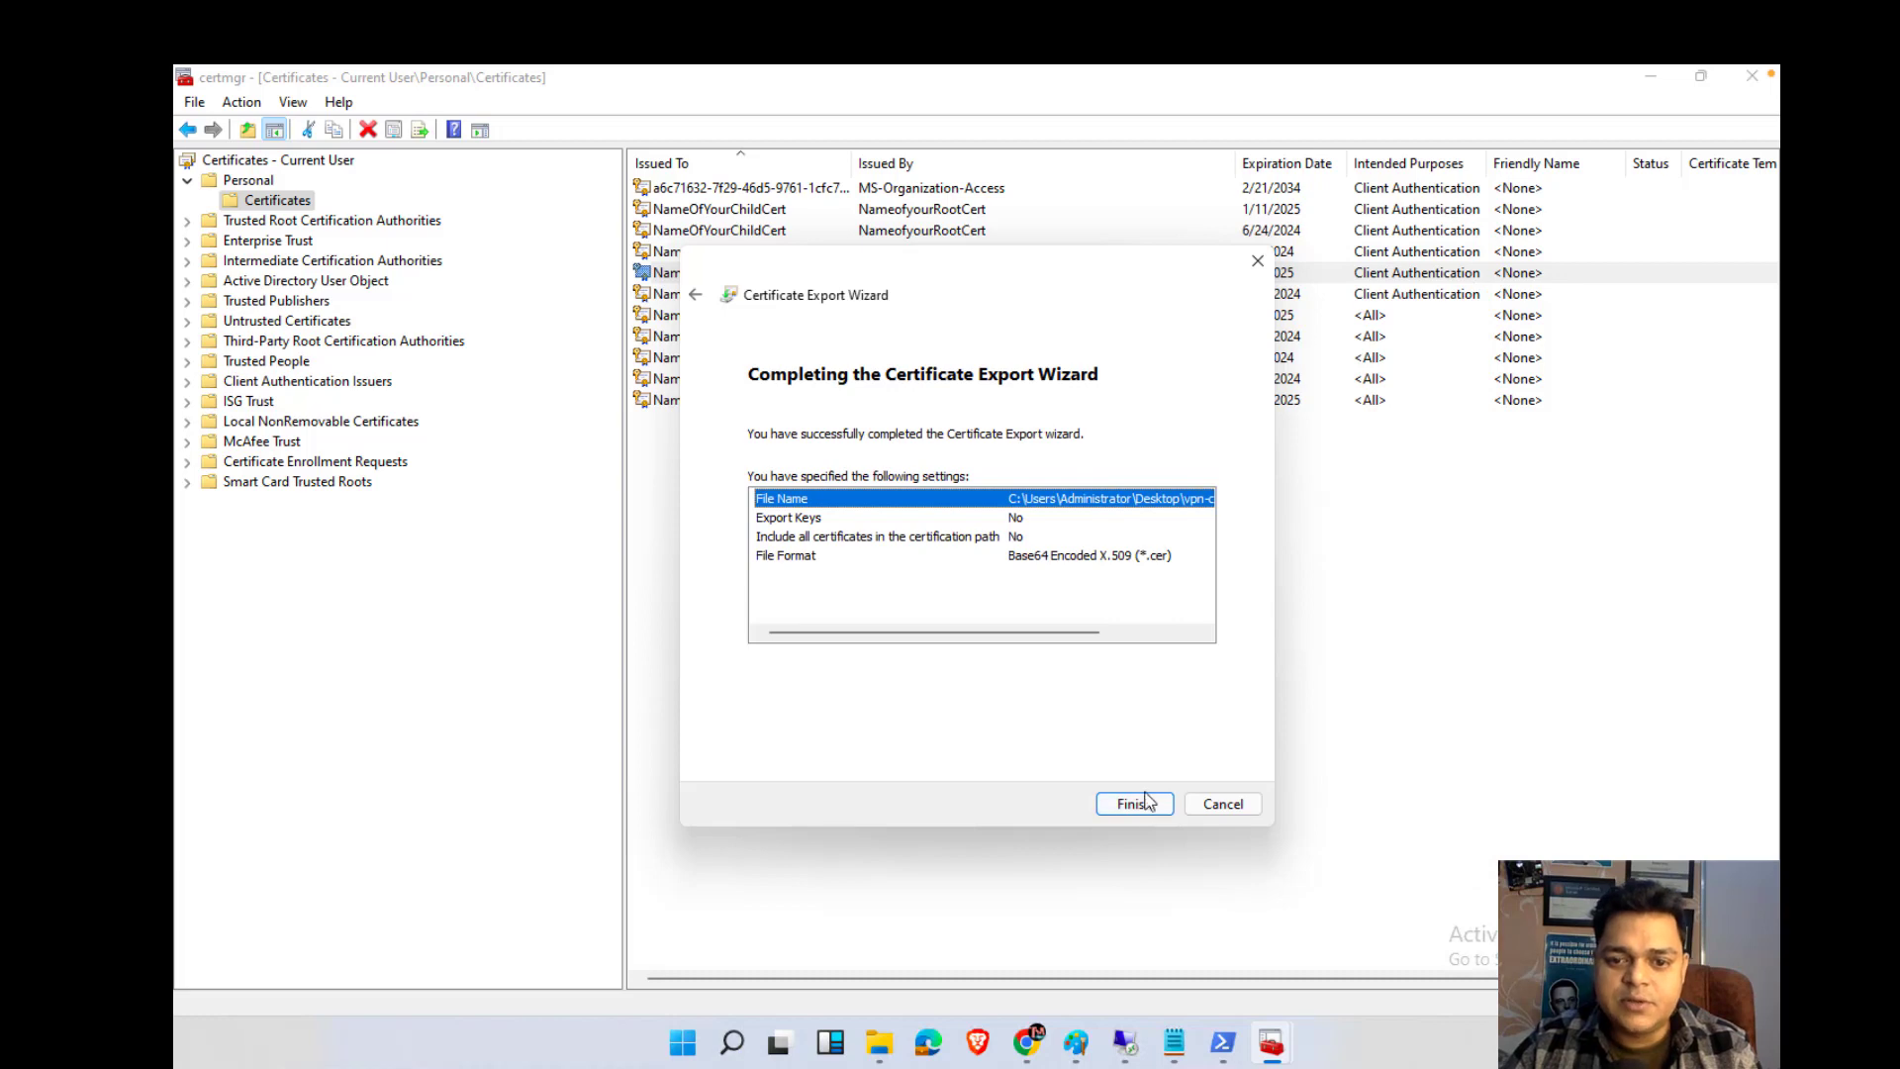
{"action": "left_click", "coordinate": [1136, 802]}
{"action": "left_click", "coordinate": [1032, 621]}
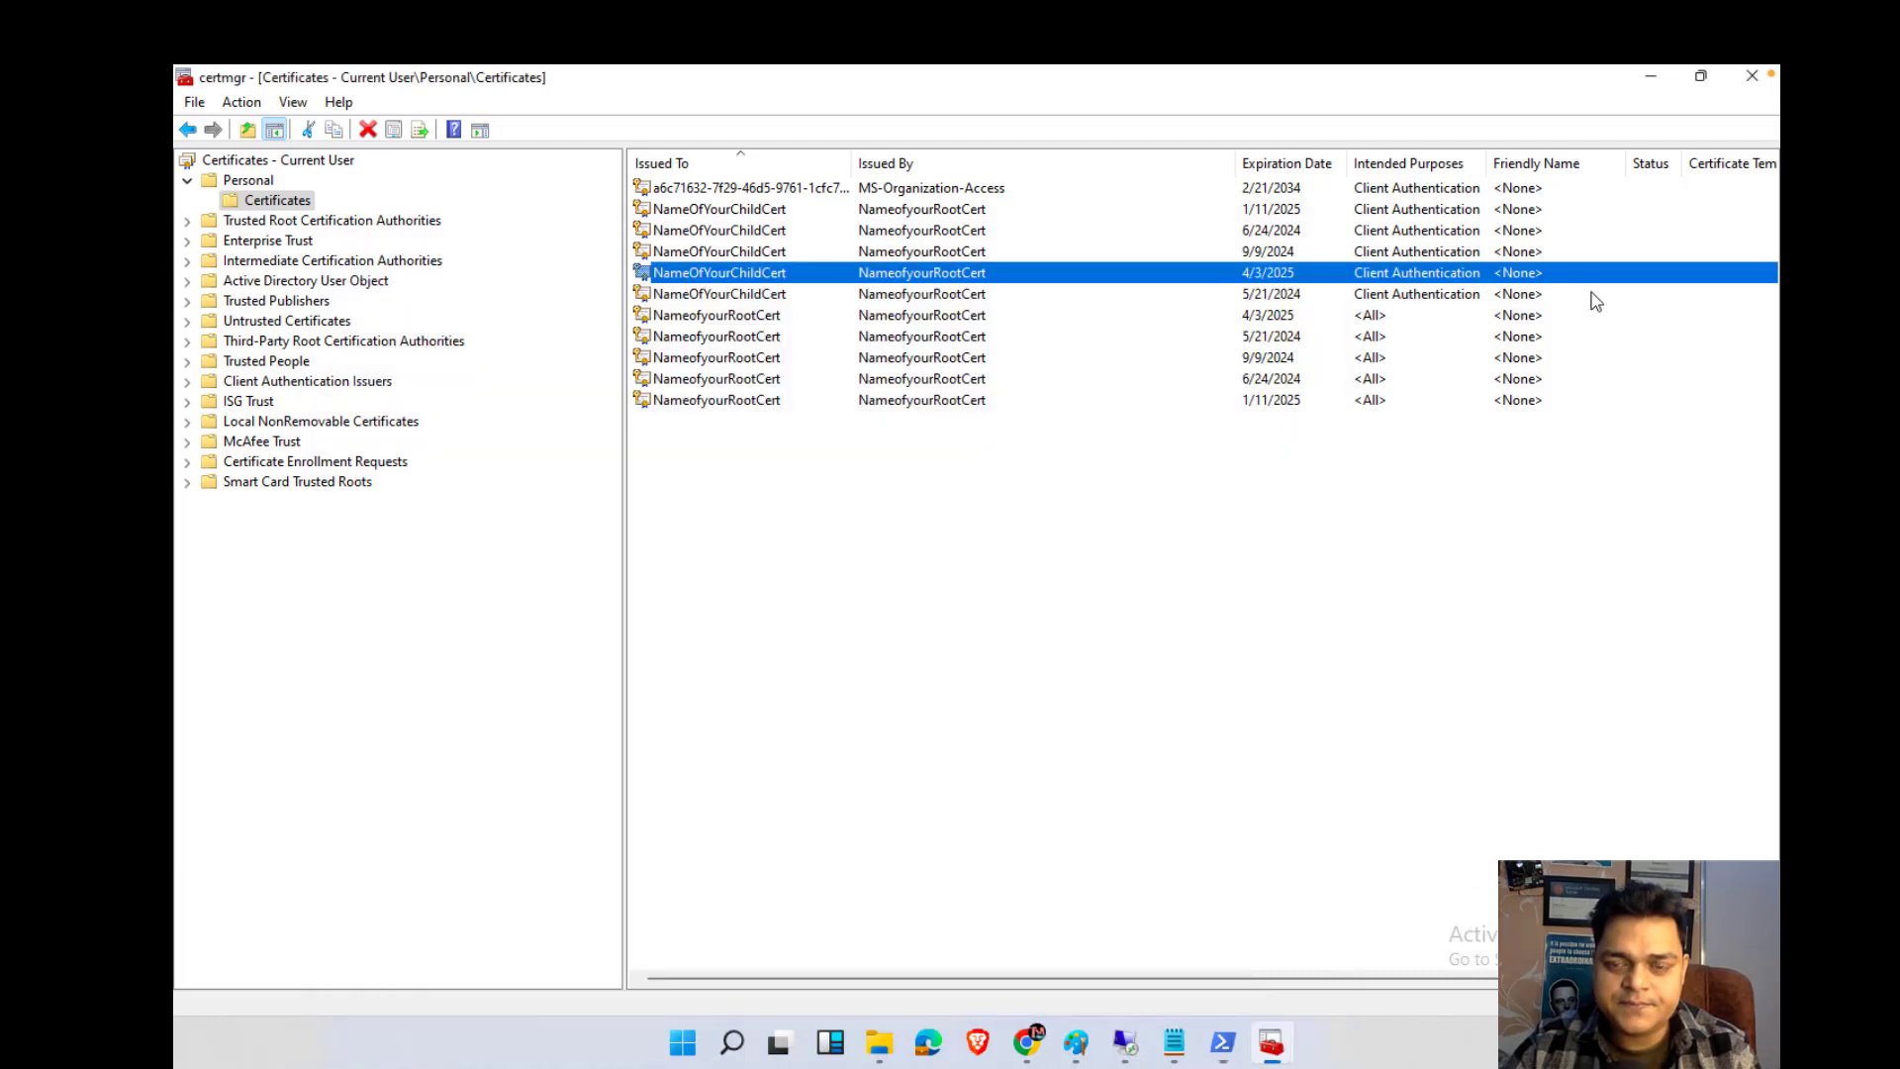
Step: Minimize Certificate Manager and close the PowerShell and Notepad windows
{"action": "left_click", "coordinate": [1654, 79]}
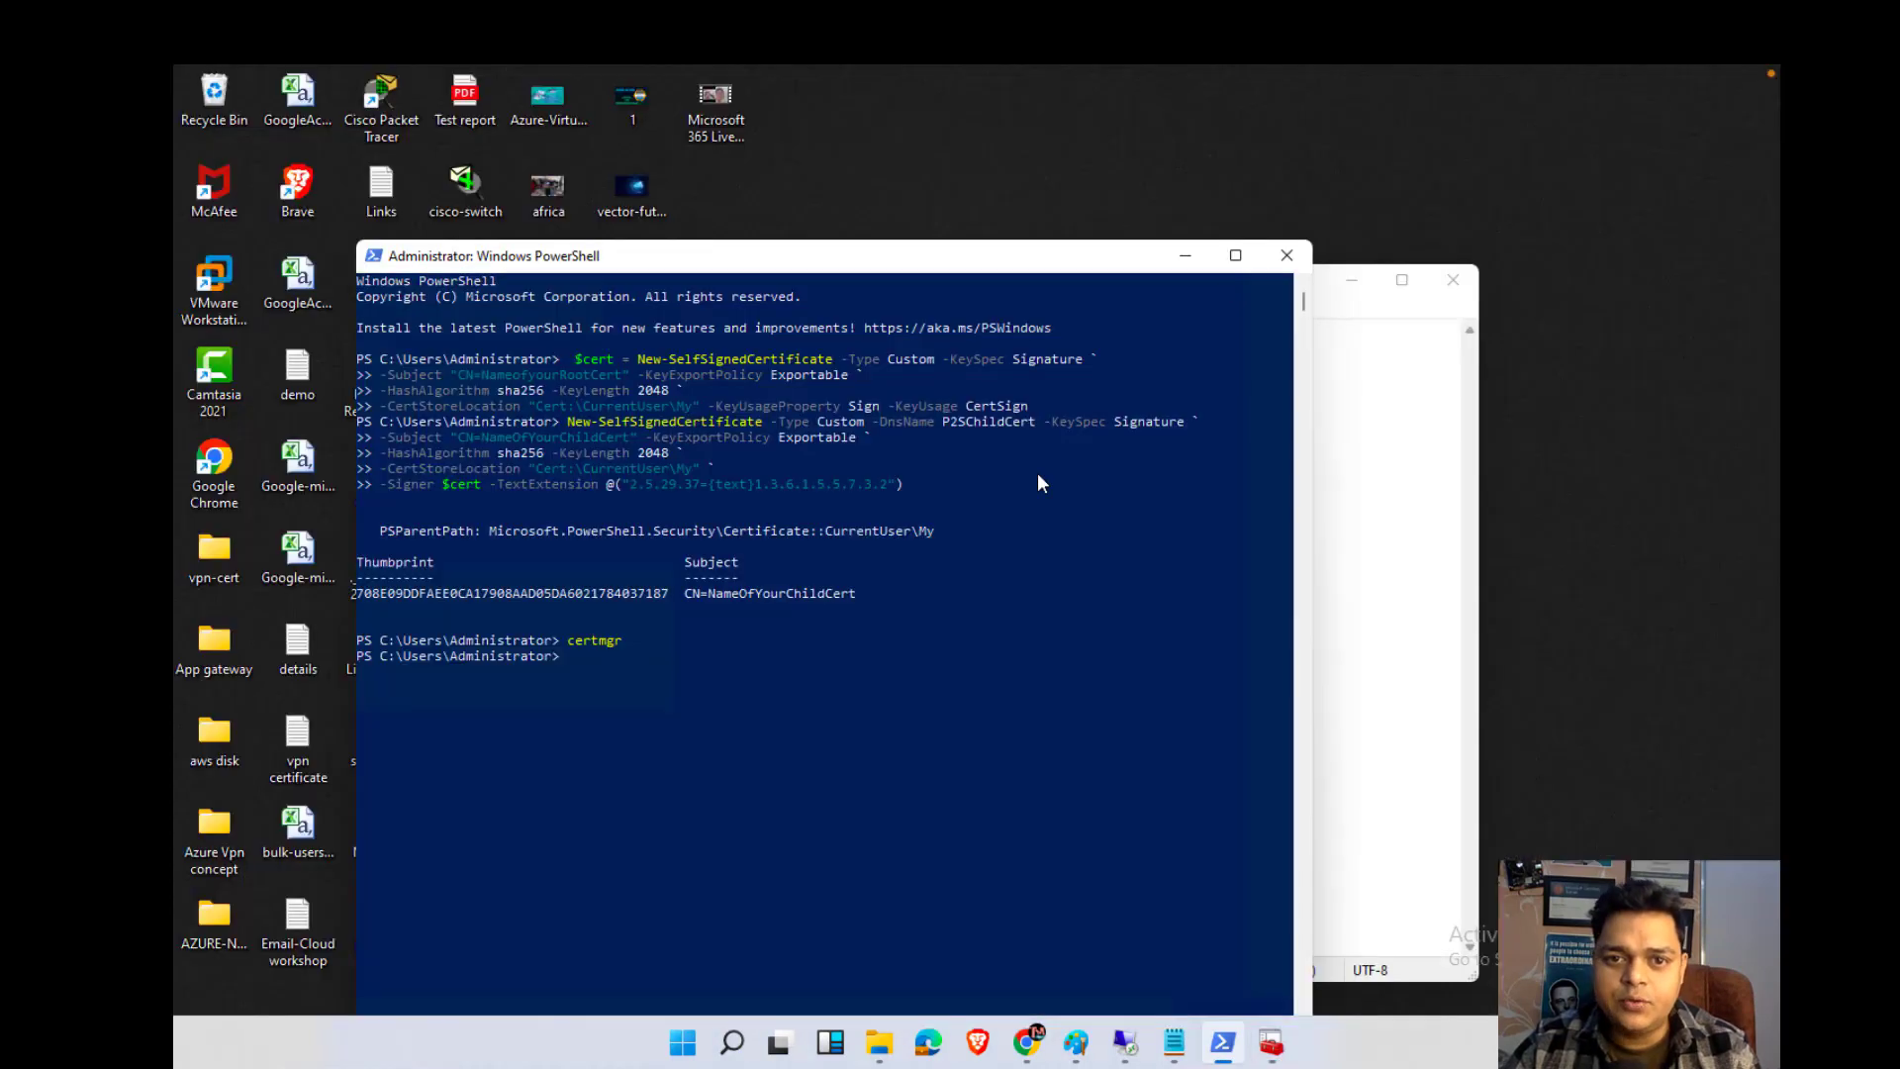
{"action": "left_click", "coordinate": [1282, 258]}
{"action": "left_click", "coordinate": [1452, 281]}
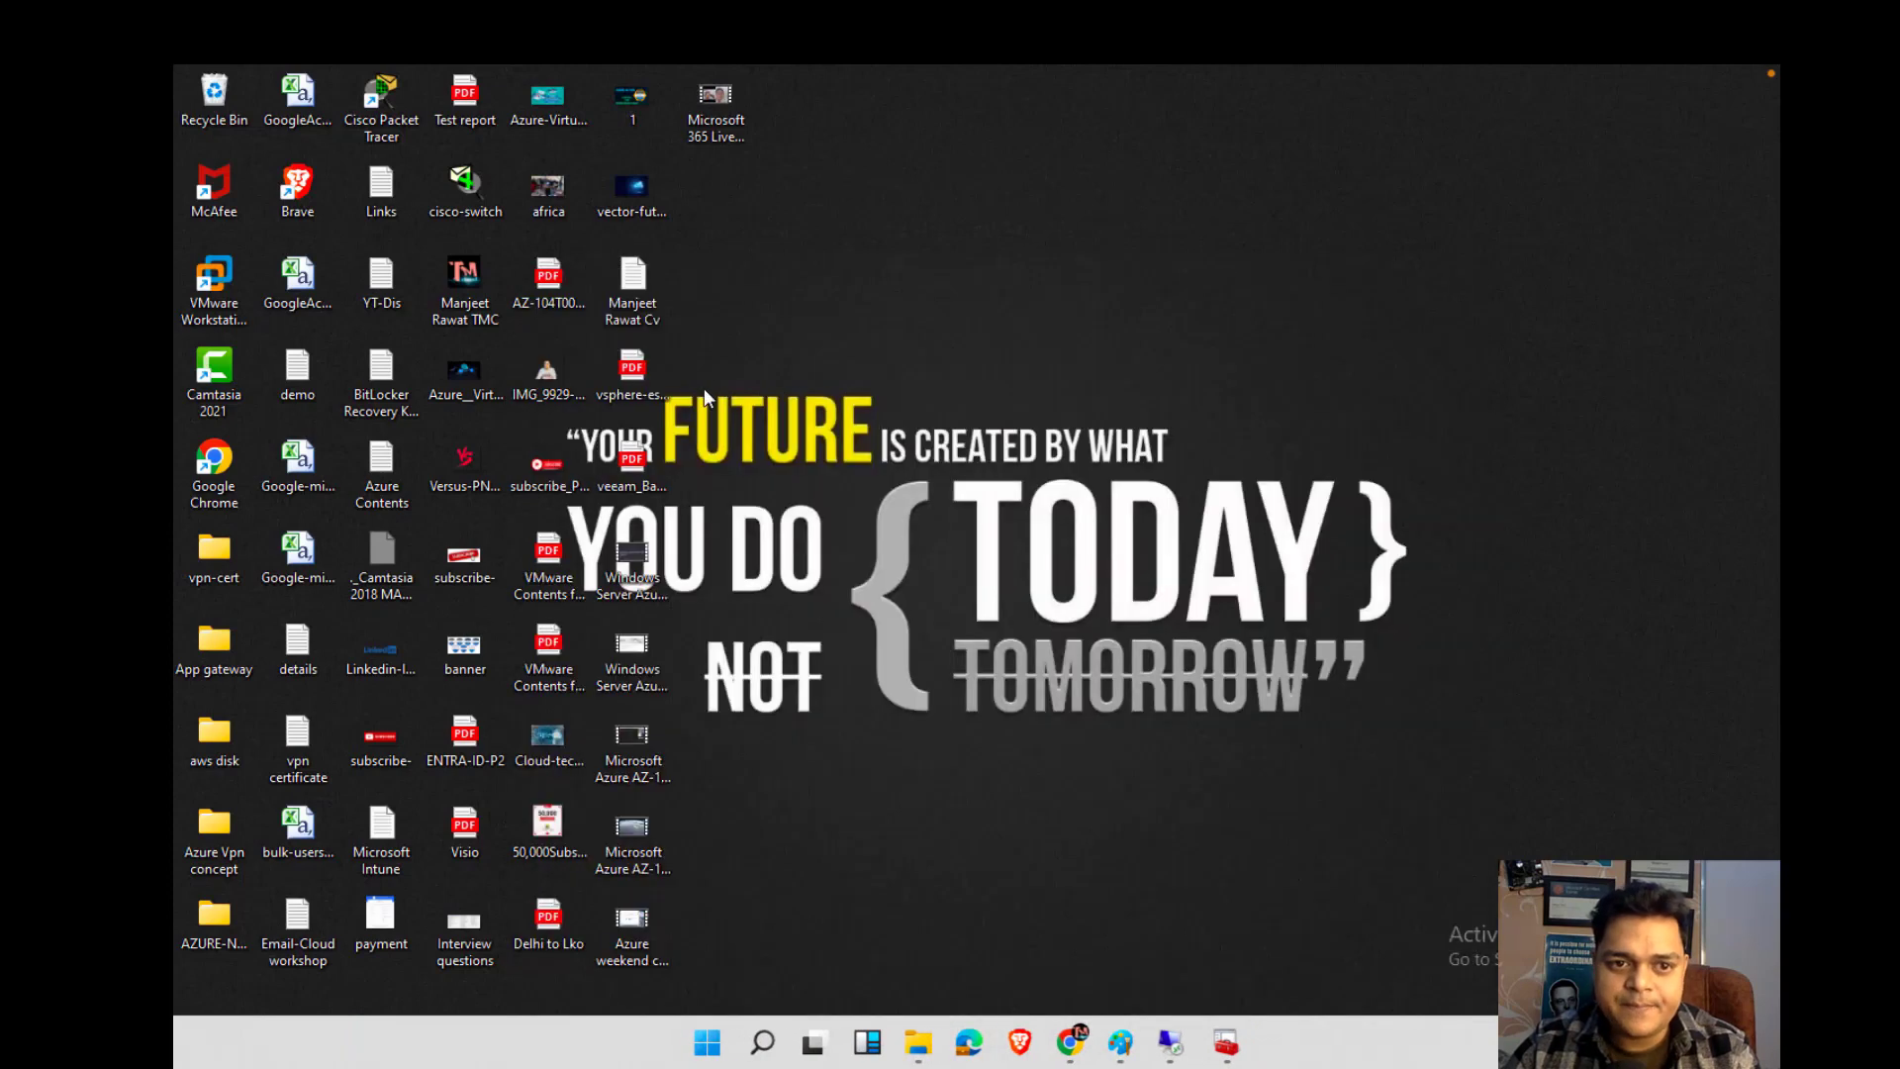
Step: Open Rootcertificate from the vpn-cert folder in Notepad
{"action": "double_click", "coordinate": [220, 557]}
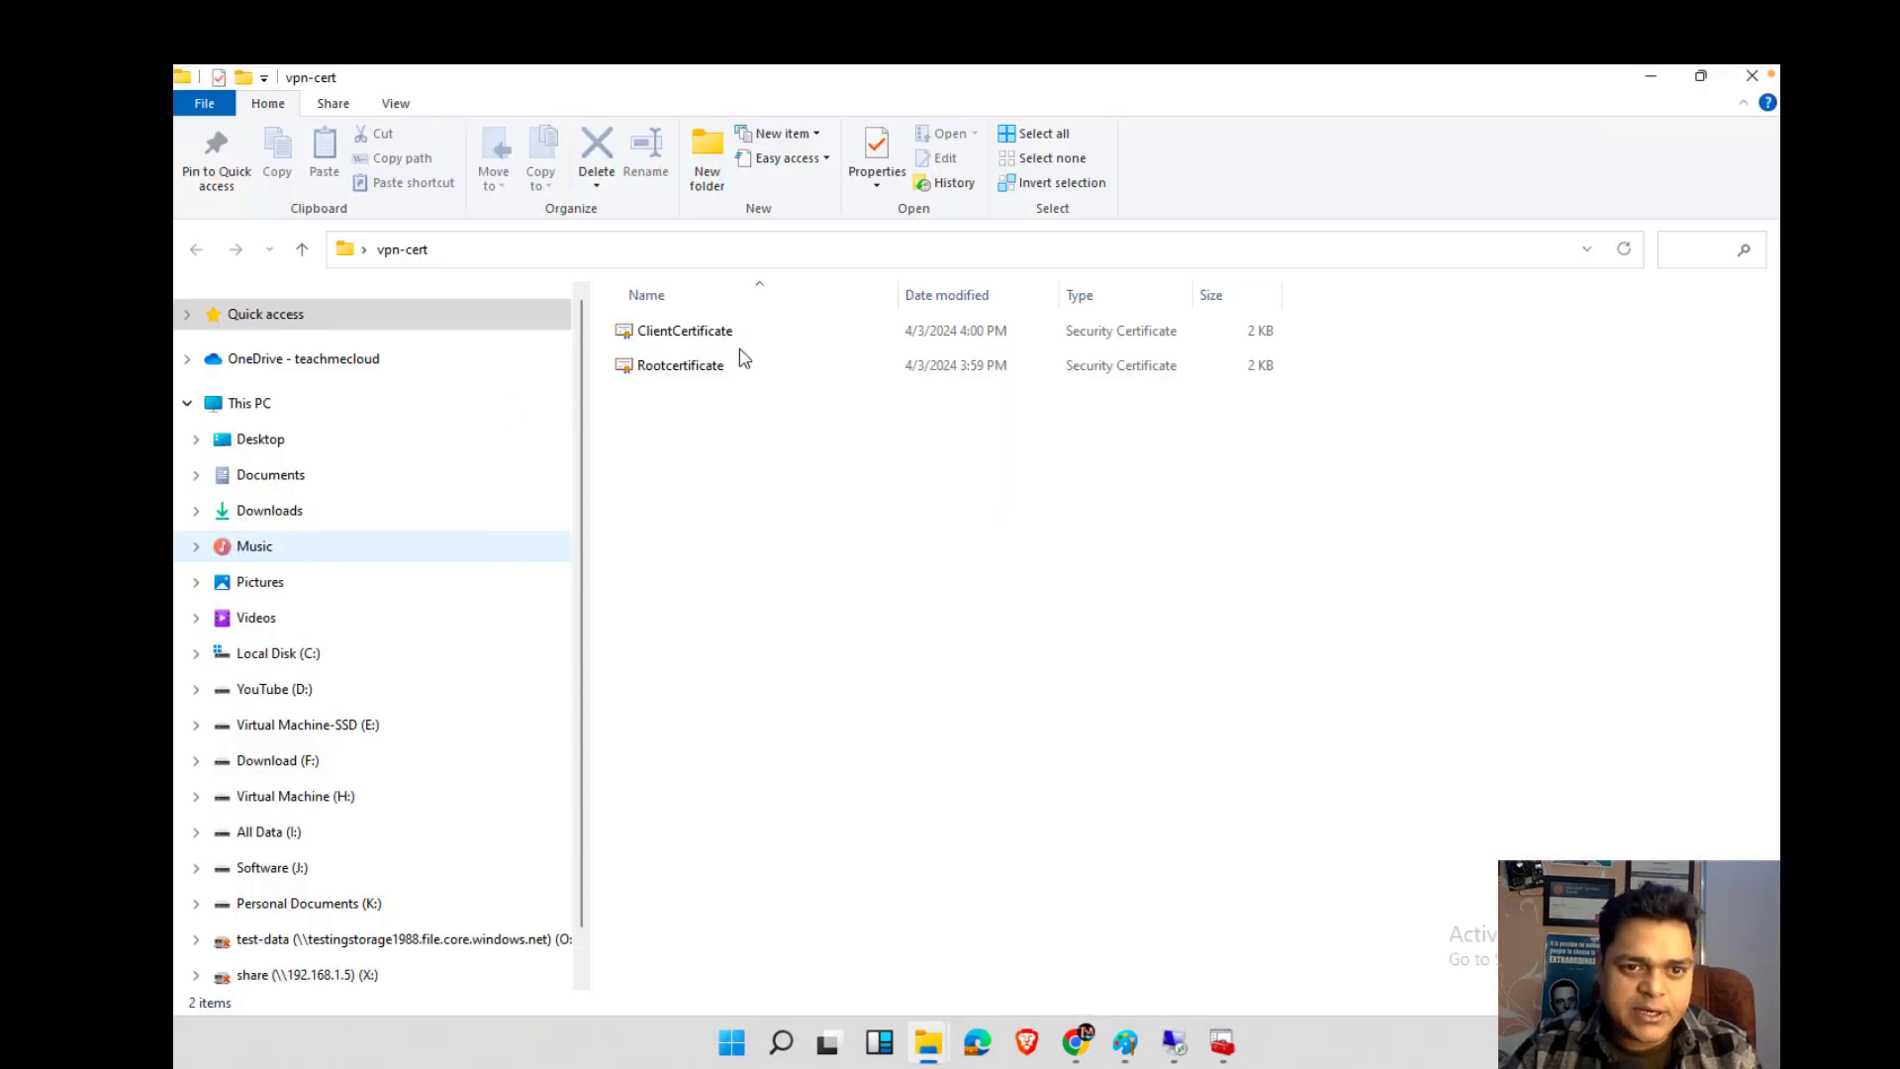
{"action": "right_click", "coordinate": [690, 374]}
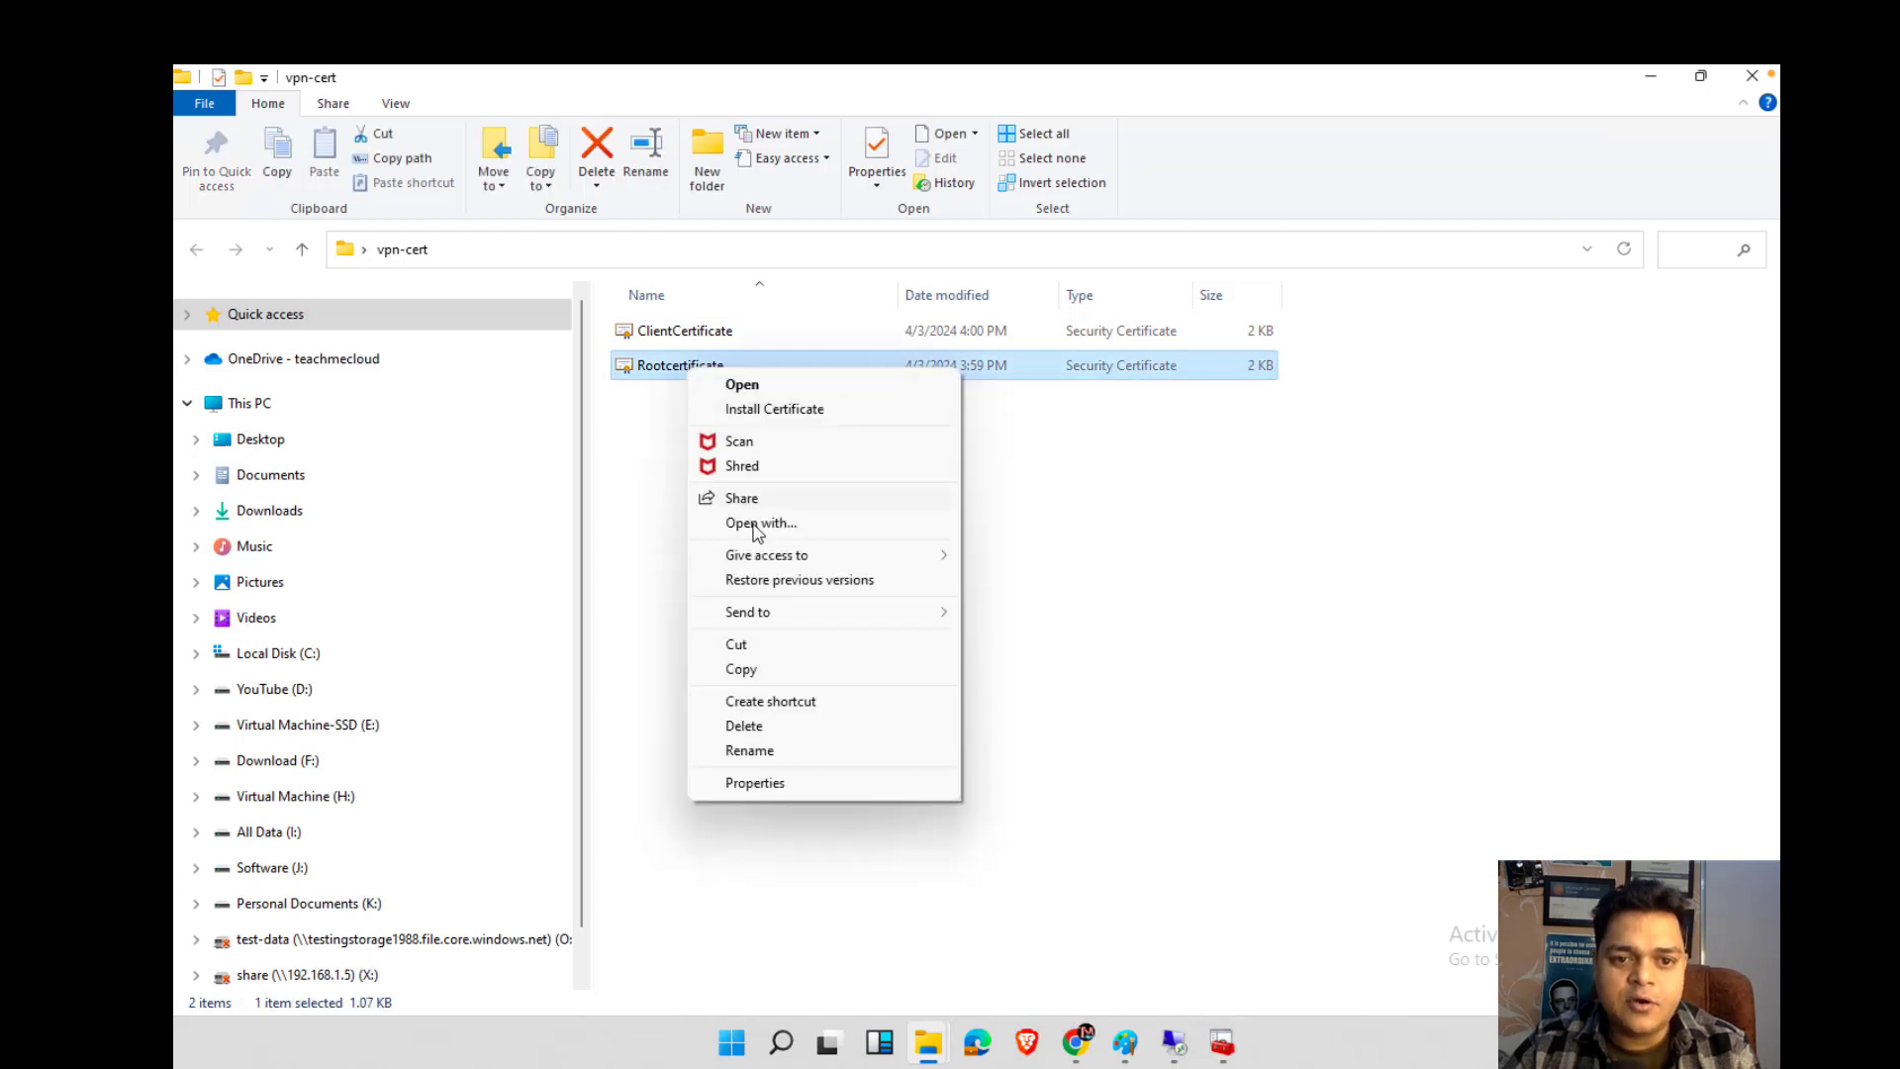
{"action": "left_click", "coordinate": [763, 534]}
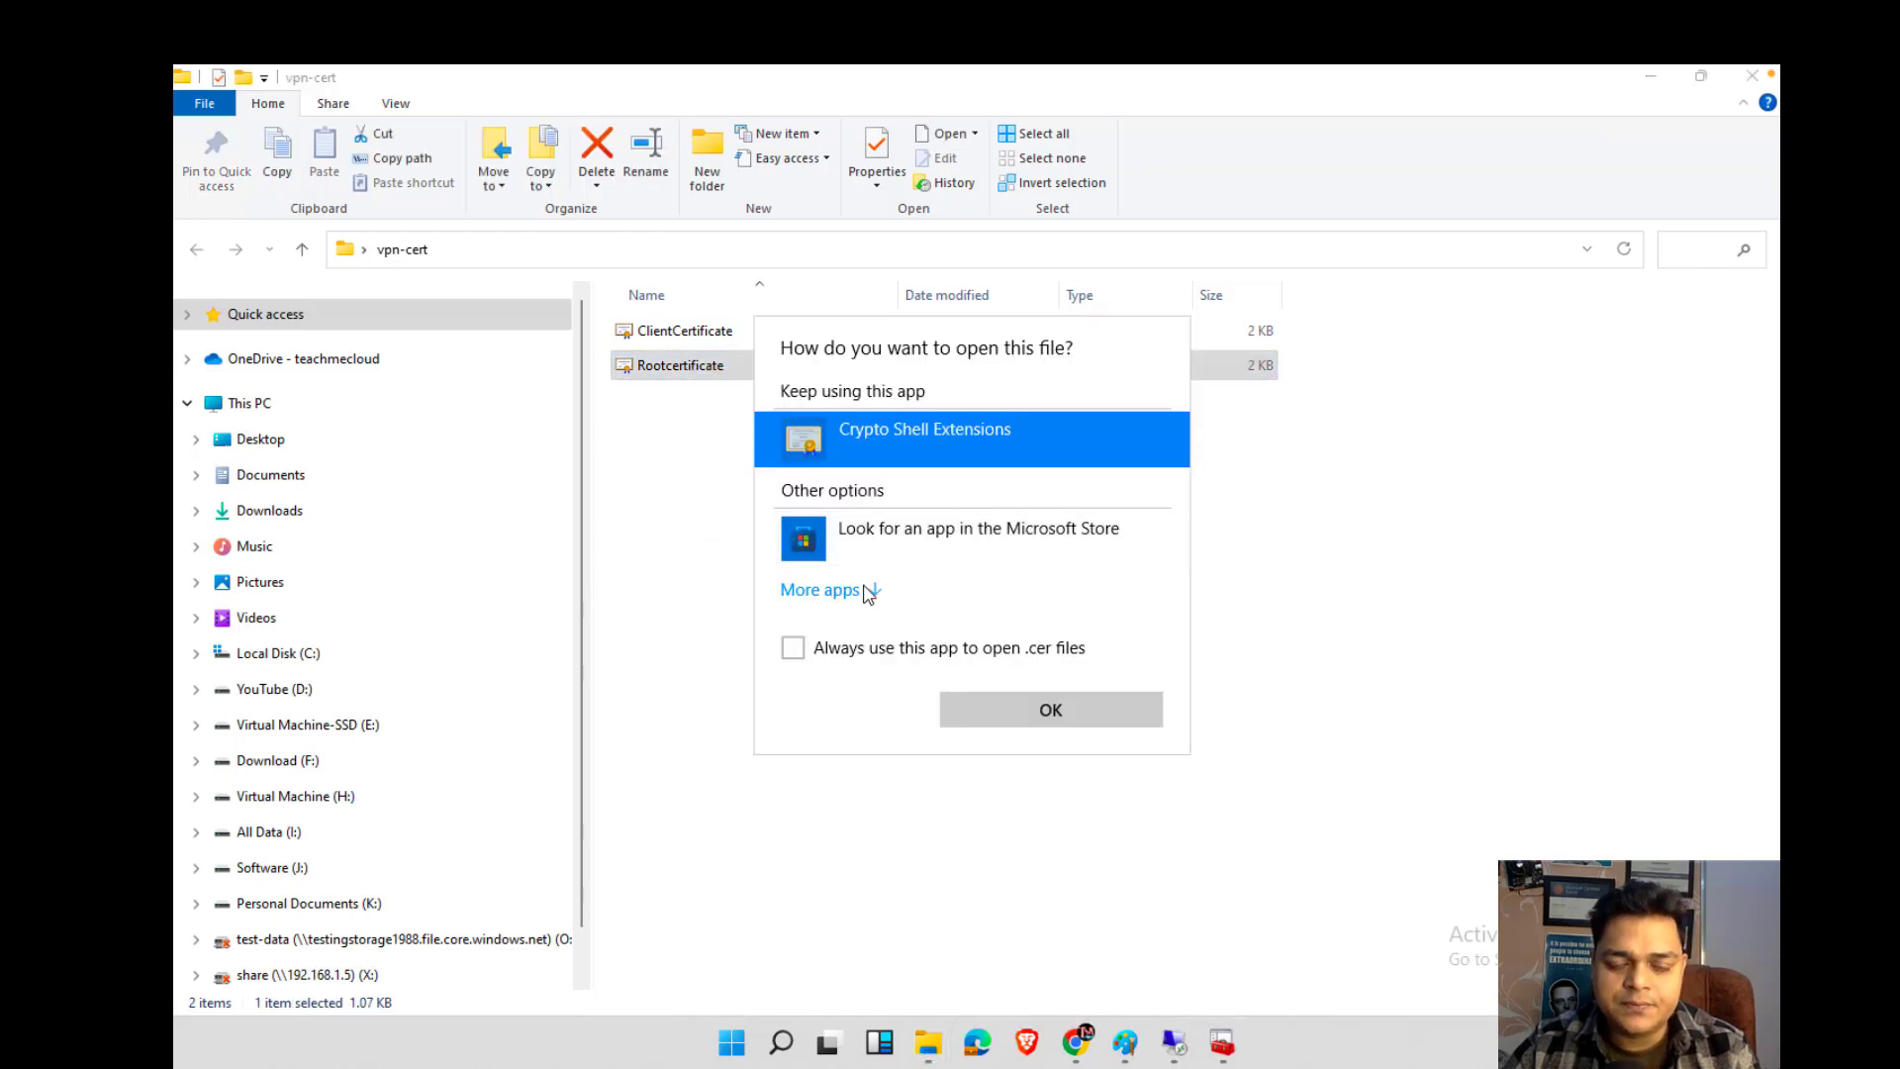
{"action": "left_click", "coordinate": [859, 590]}
{"action": "double_click", "coordinate": [865, 752]}
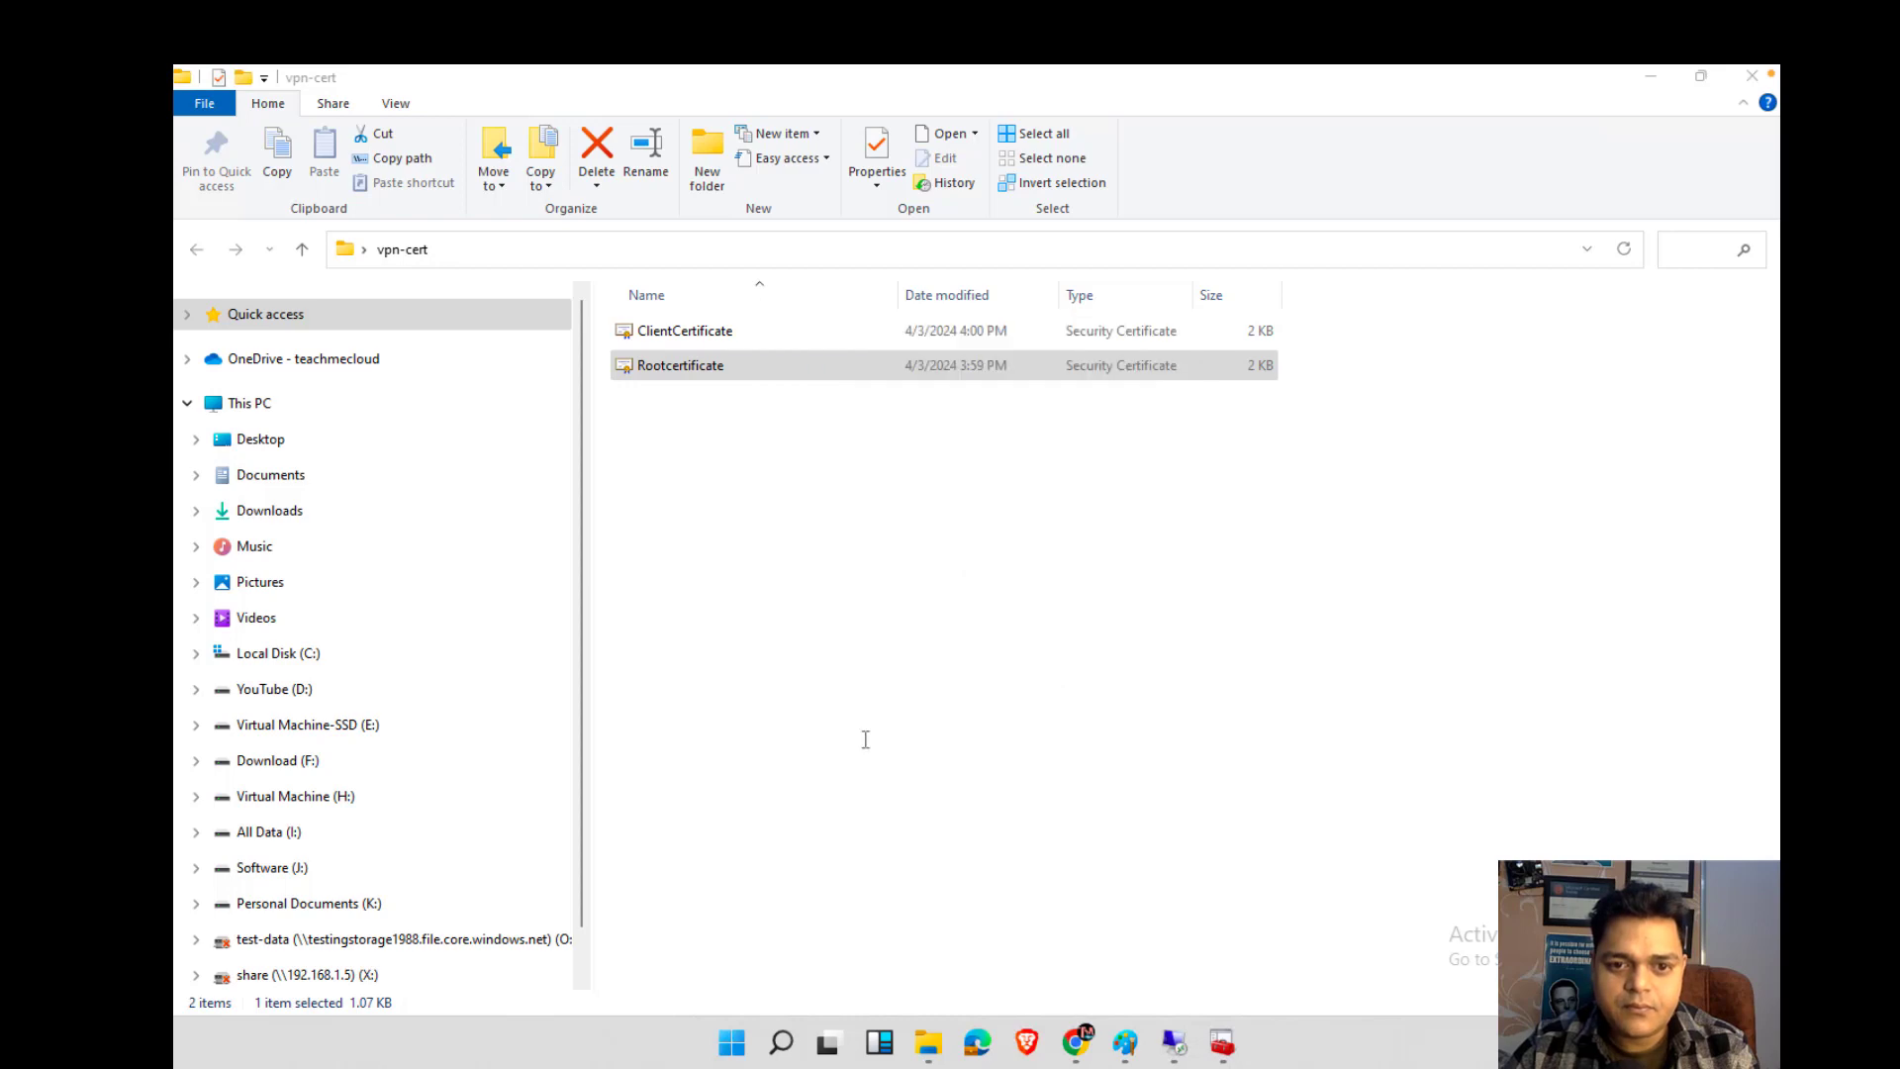
Step: Copy the root certificate's base64 body and return to the Azure point-to-site page
{"action": "left_click_drag", "start_coordinate": [978, 607], "coordinate": [575, 363]}
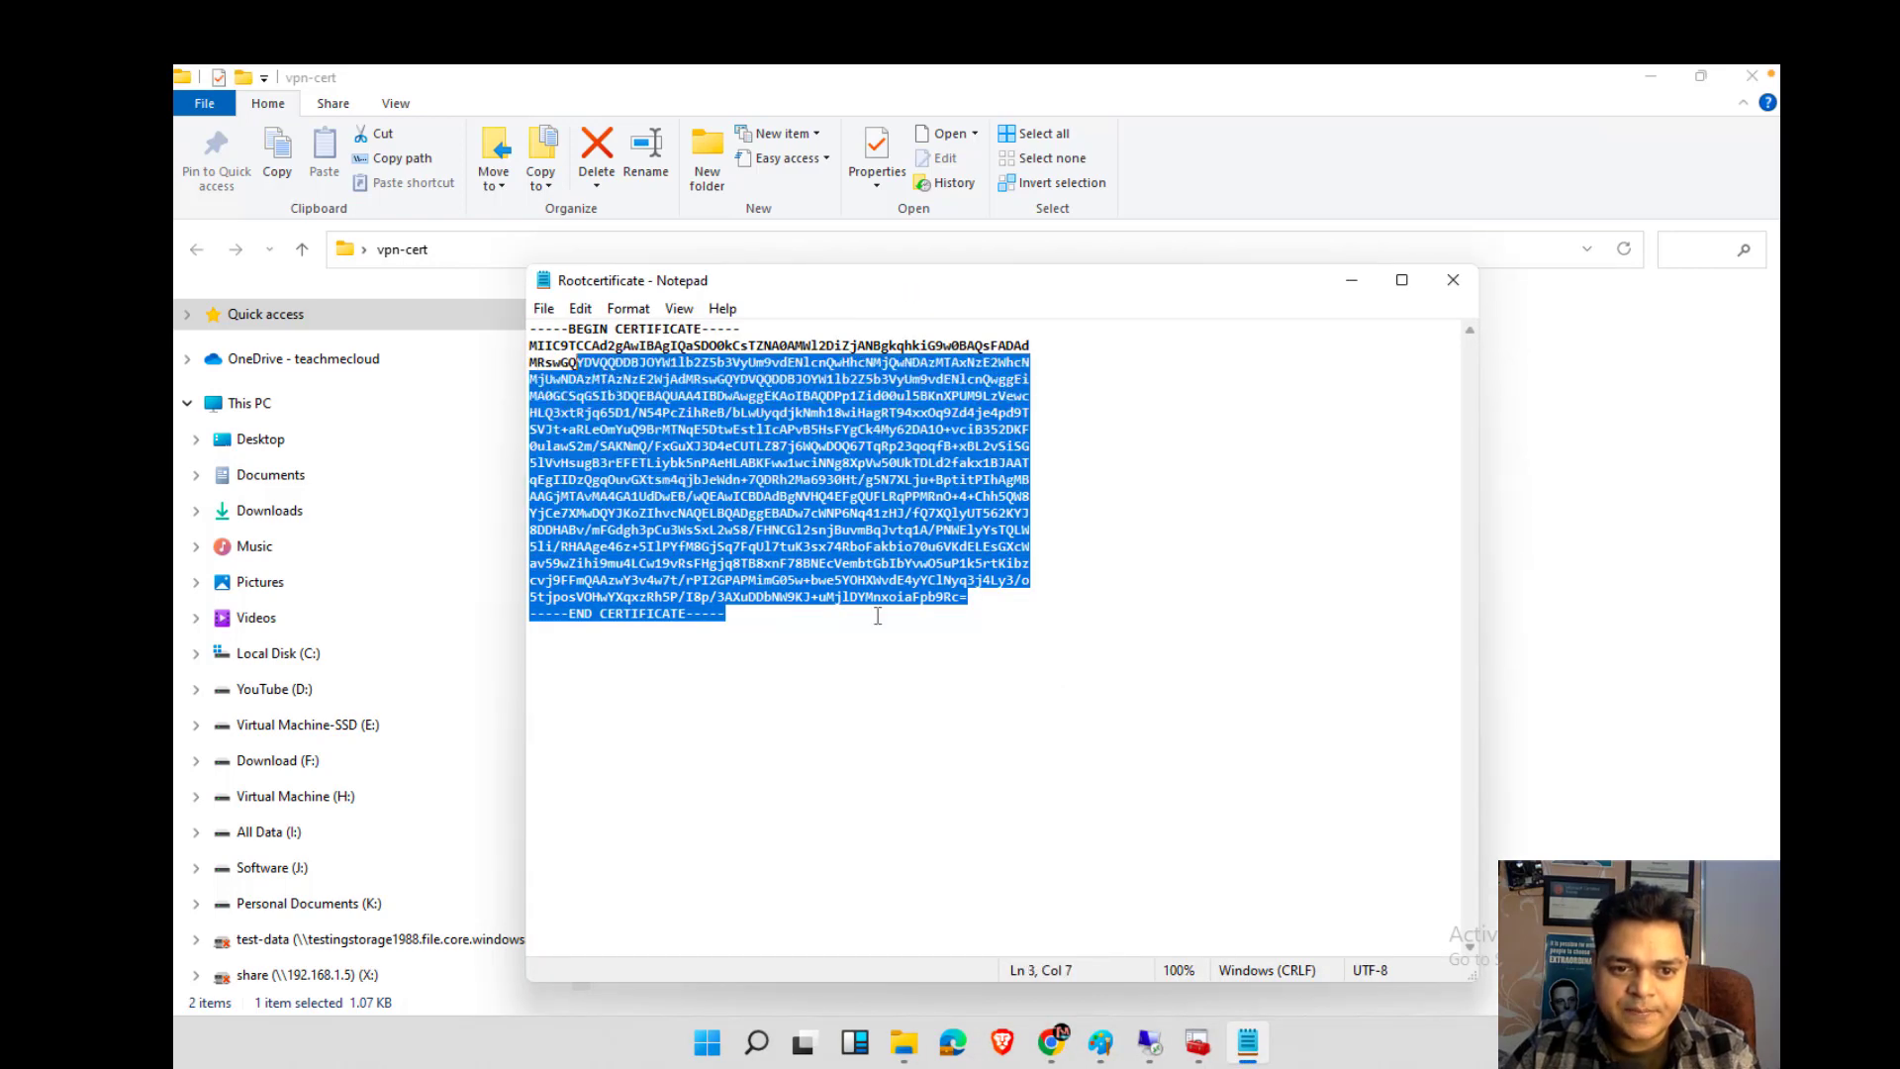
{"action": "left_click", "coordinate": [921, 607]}
{"action": "left_click_drag", "start_coordinate": [978, 599], "coordinate": [529, 344]}
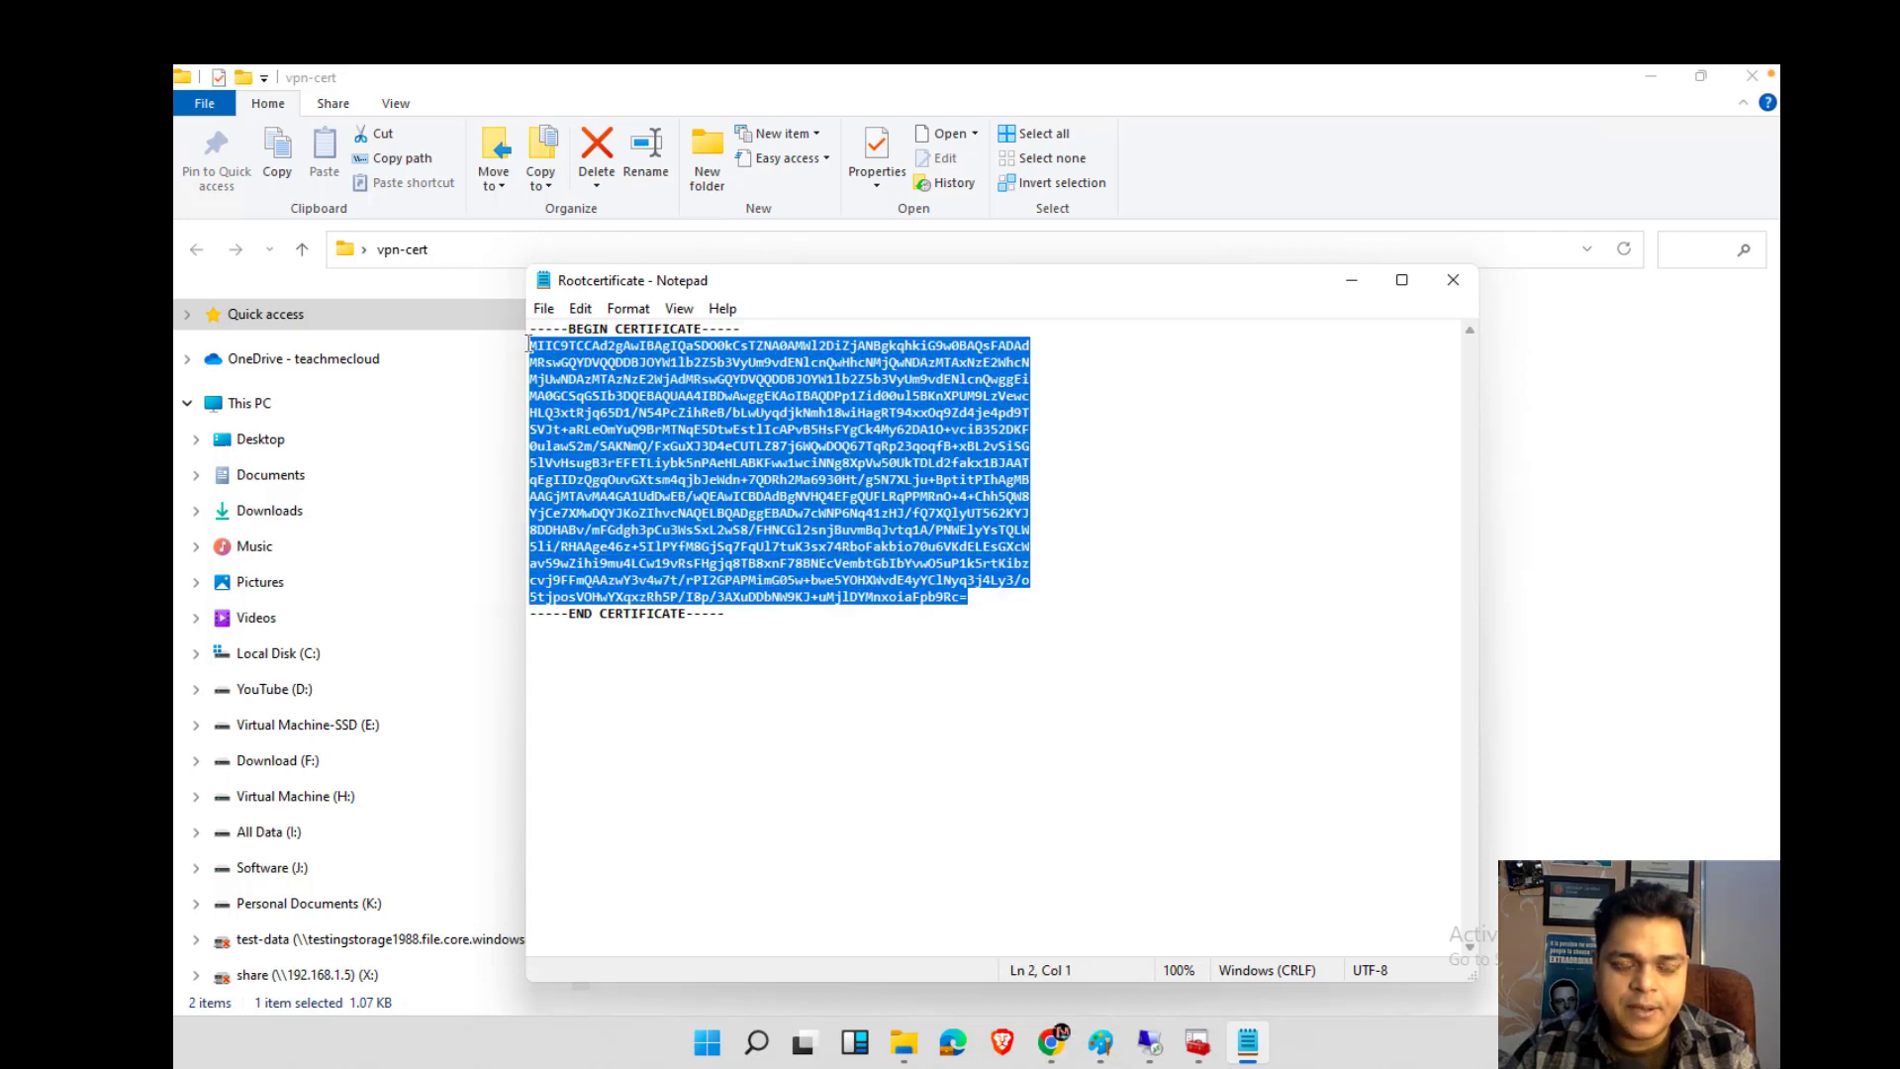
{"action": "right_click", "coordinate": [579, 362]}
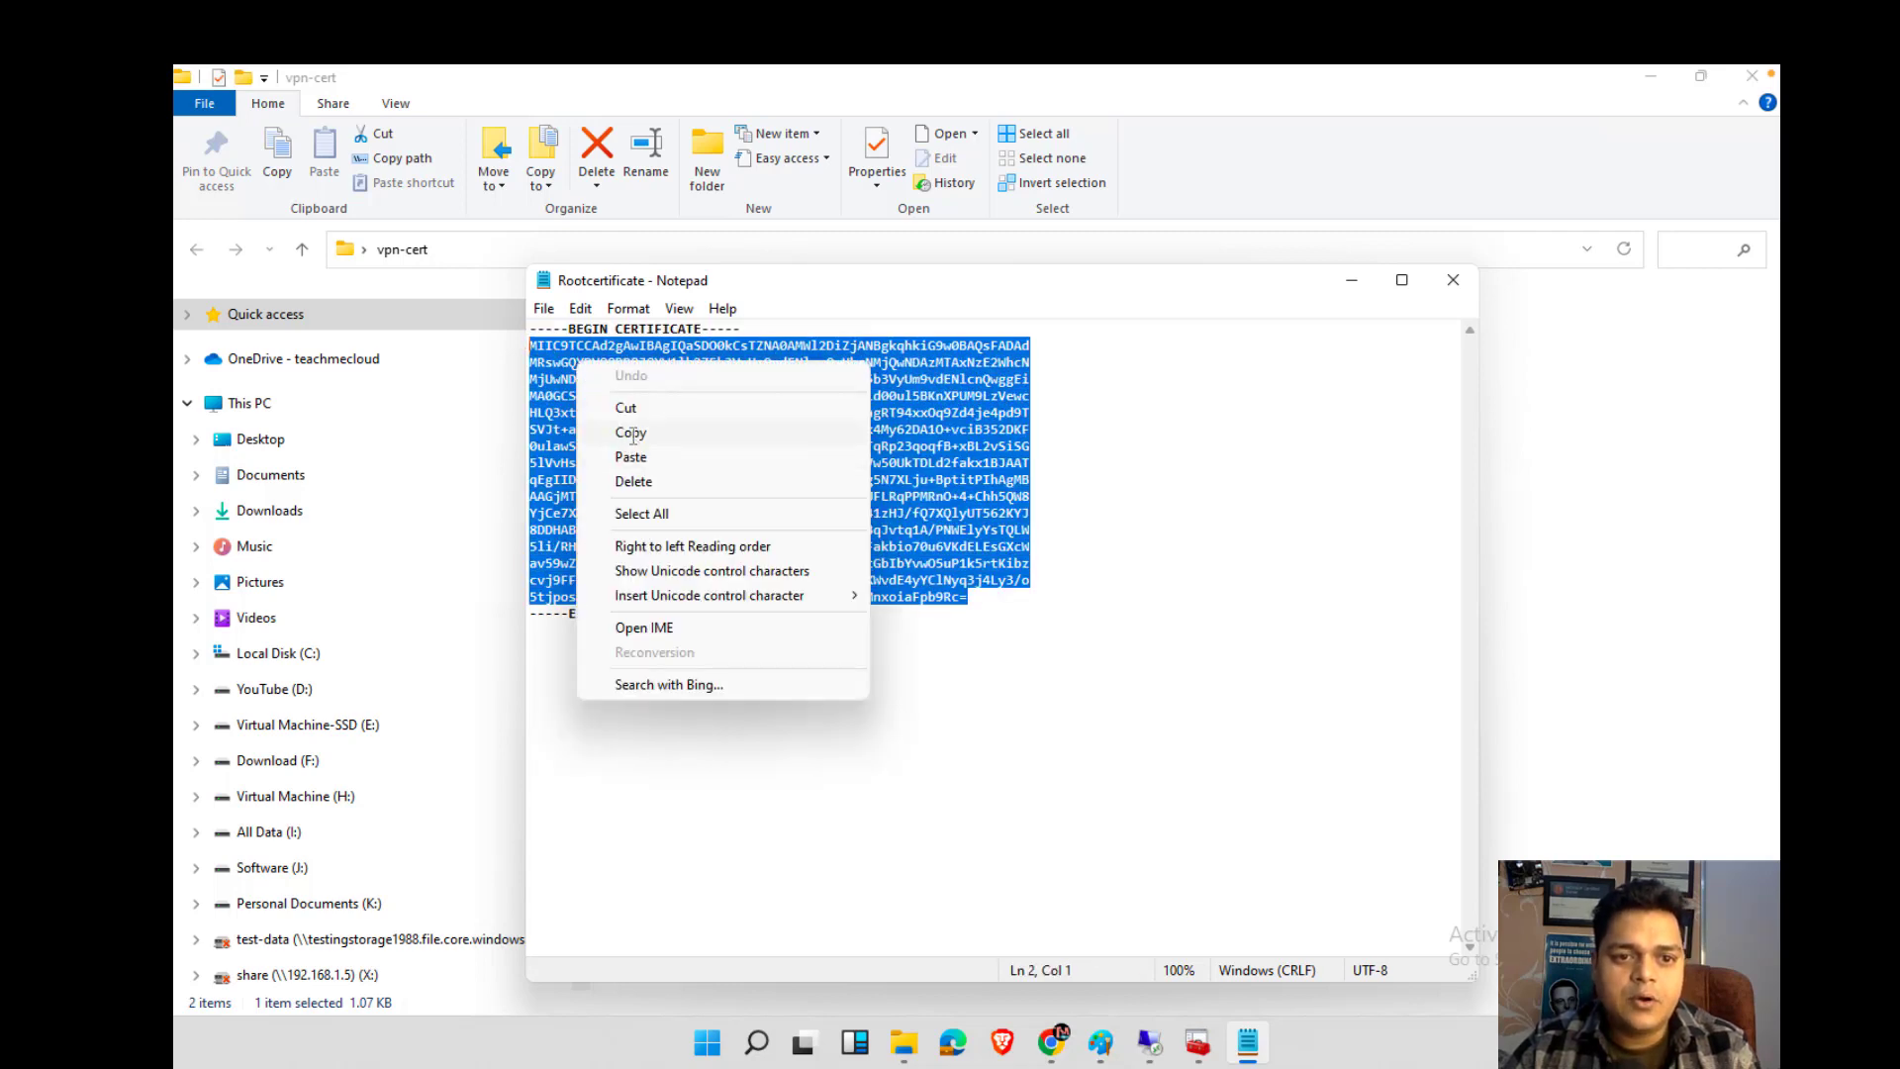
{"action": "left_click", "coordinate": [630, 433]}
{"action": "left_click", "coordinate": [1069, 1035]}
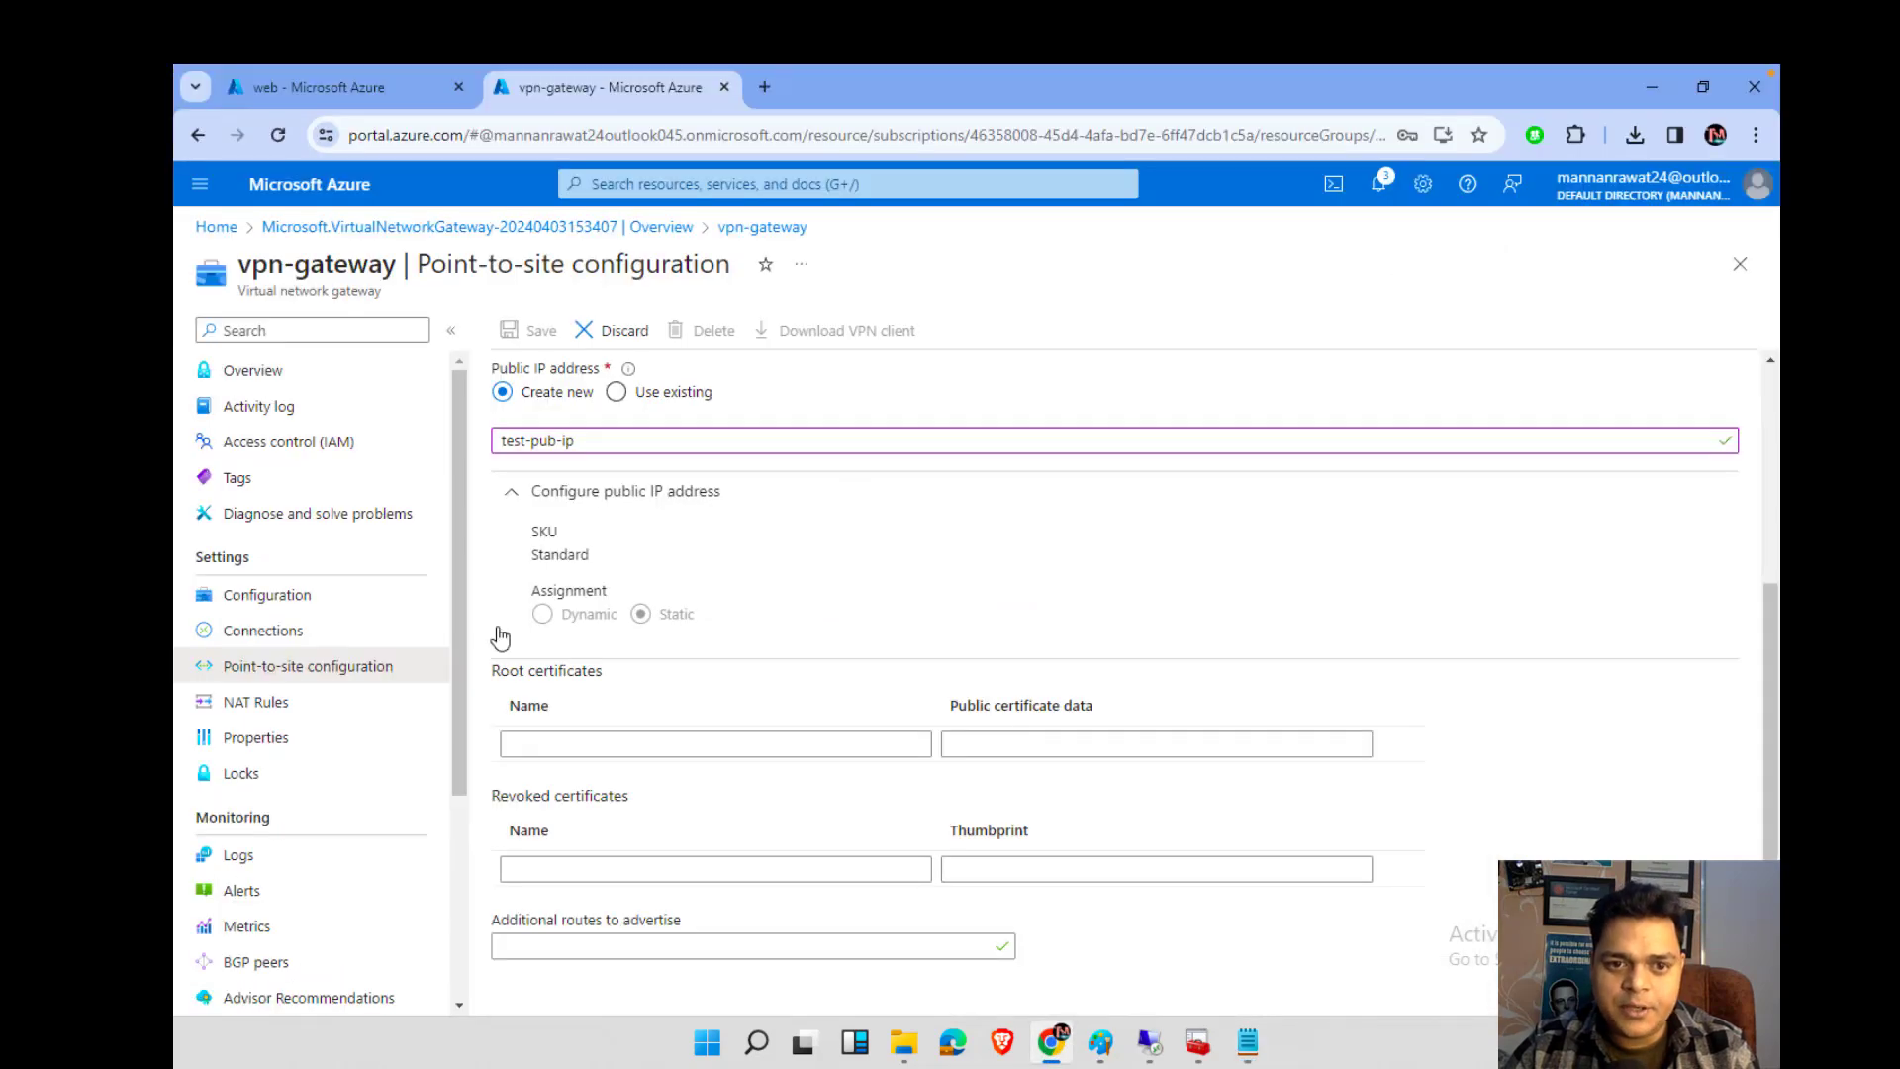
Step: Add root certificate 'RootCertificate' with the pasted public certificate data, then close the Notepad file
{"action": "left_click", "coordinate": [576, 745]}
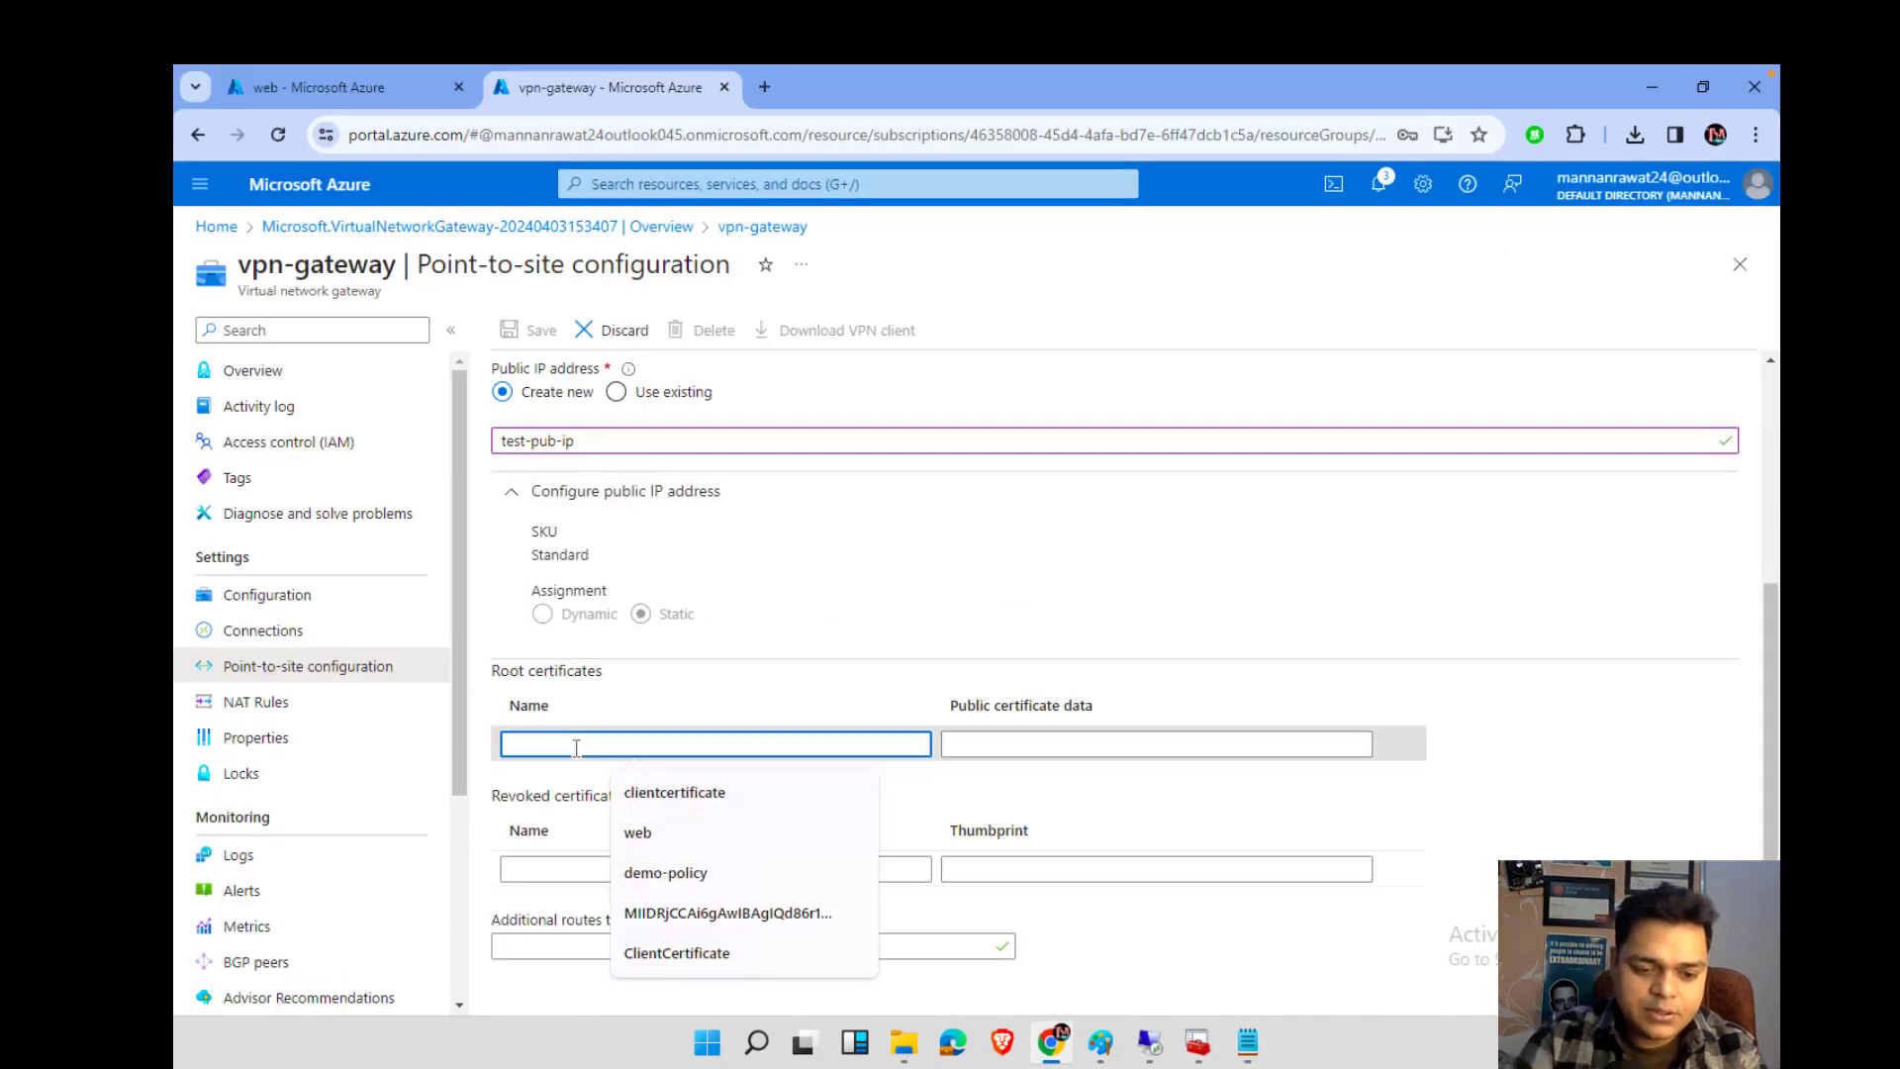
{"action": "type", "text": "Ro"}
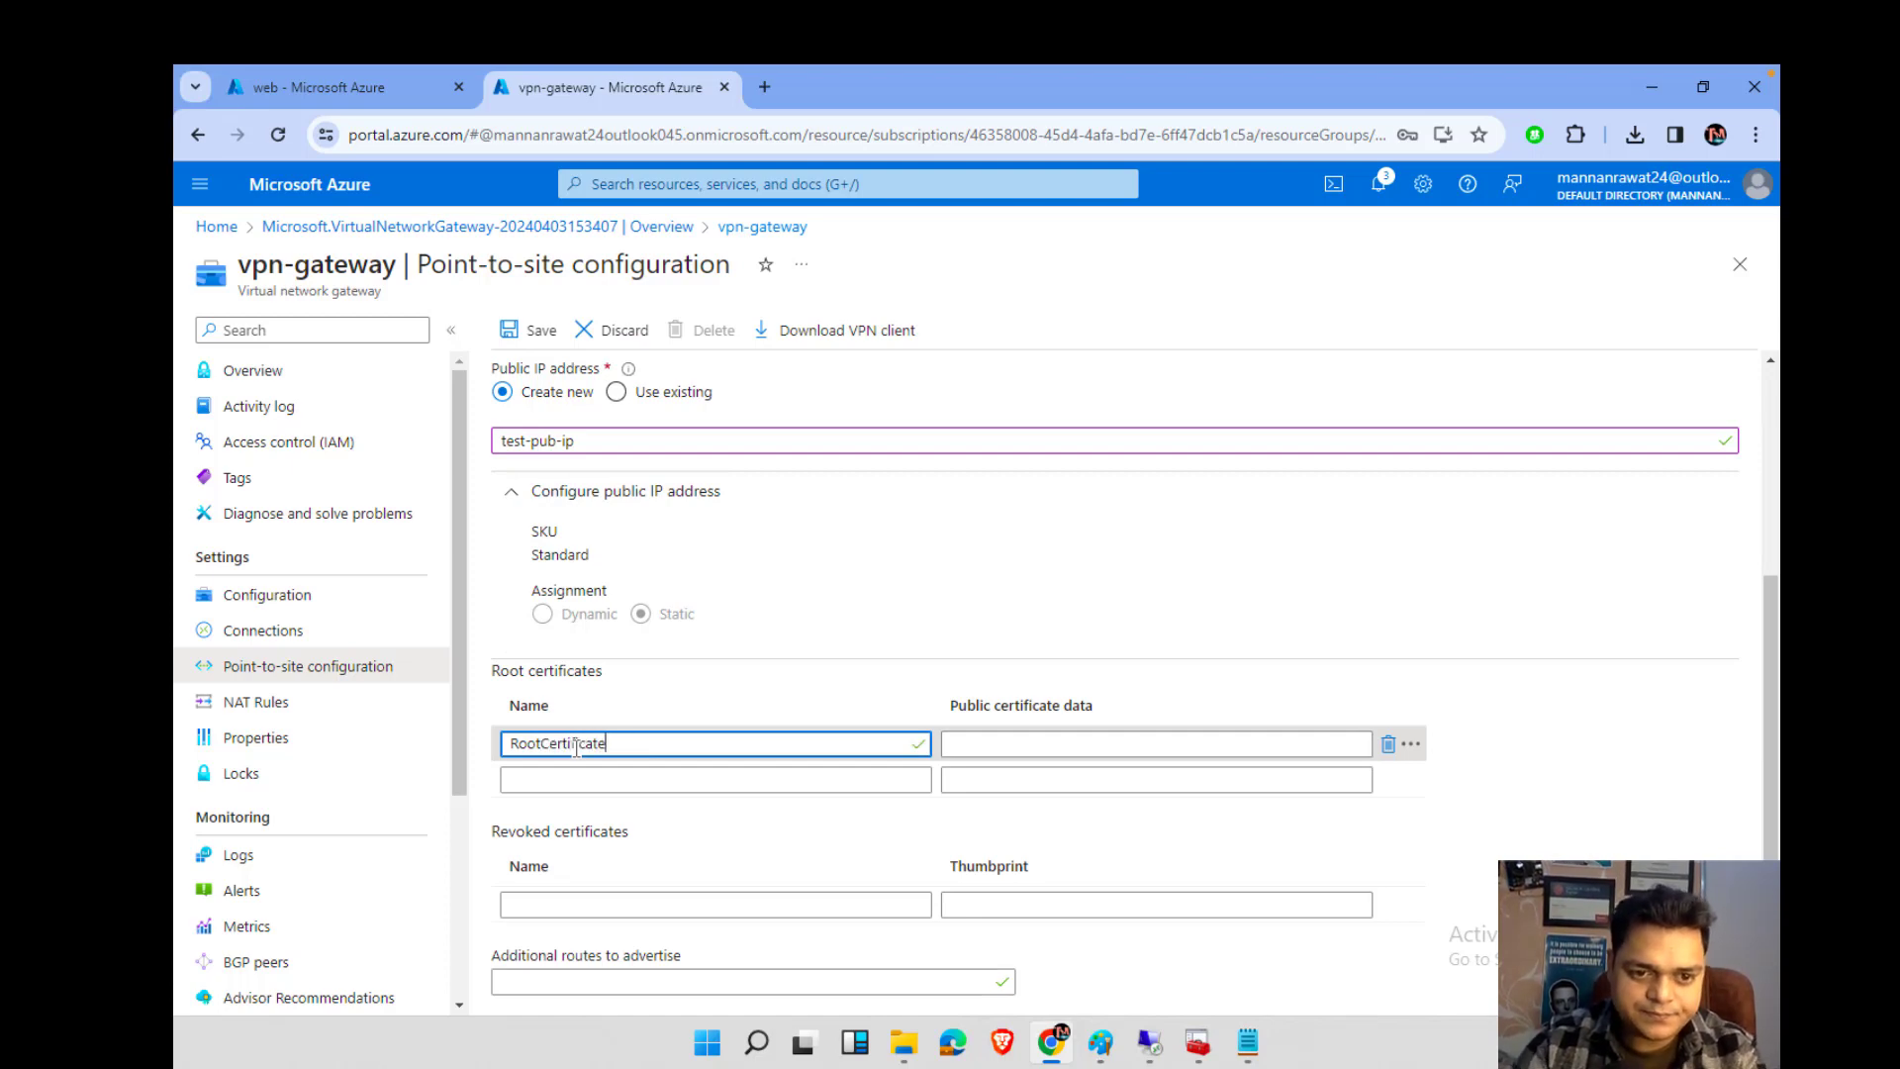
{"action": "type", "text": "otCertificate"}
{"action": "left_click", "coordinate": [1030, 745]}
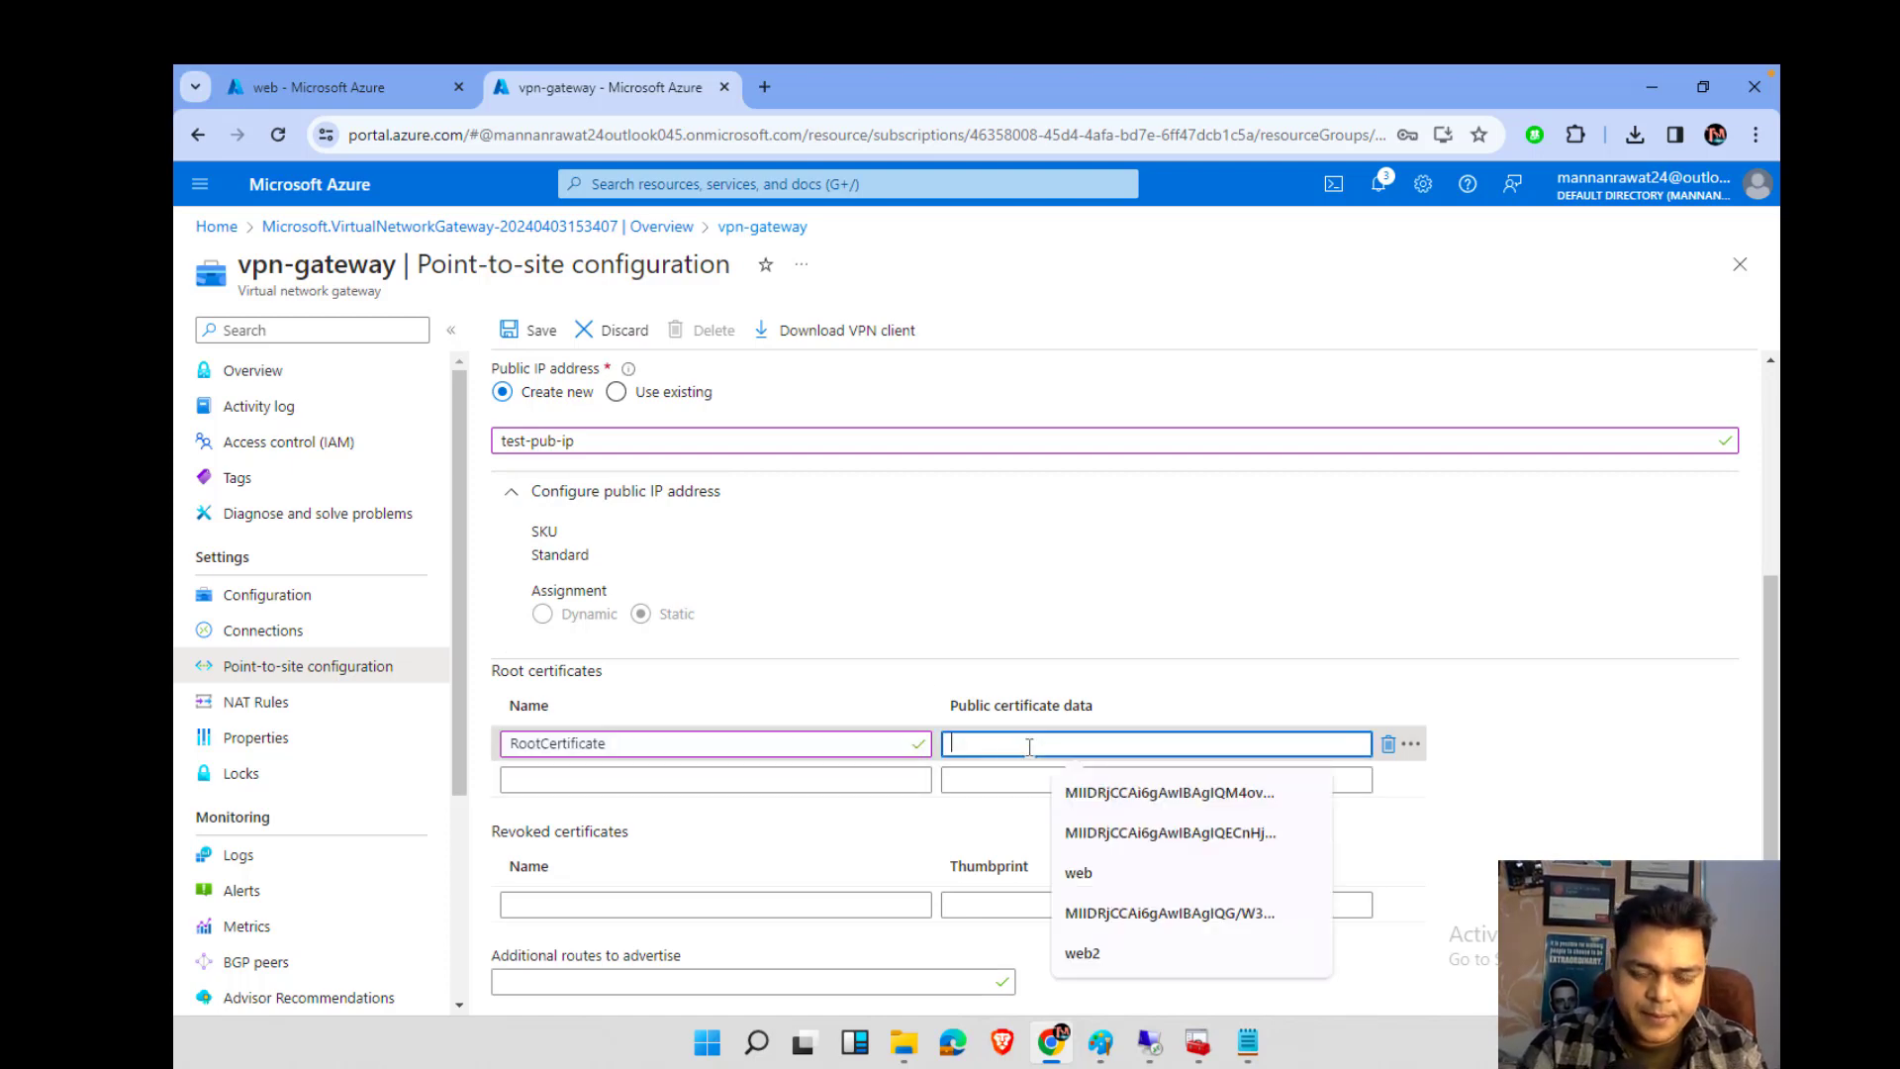
{"action": "key", "text": "ctrl+v"}
{"action": "left_click", "coordinate": [737, 779]}
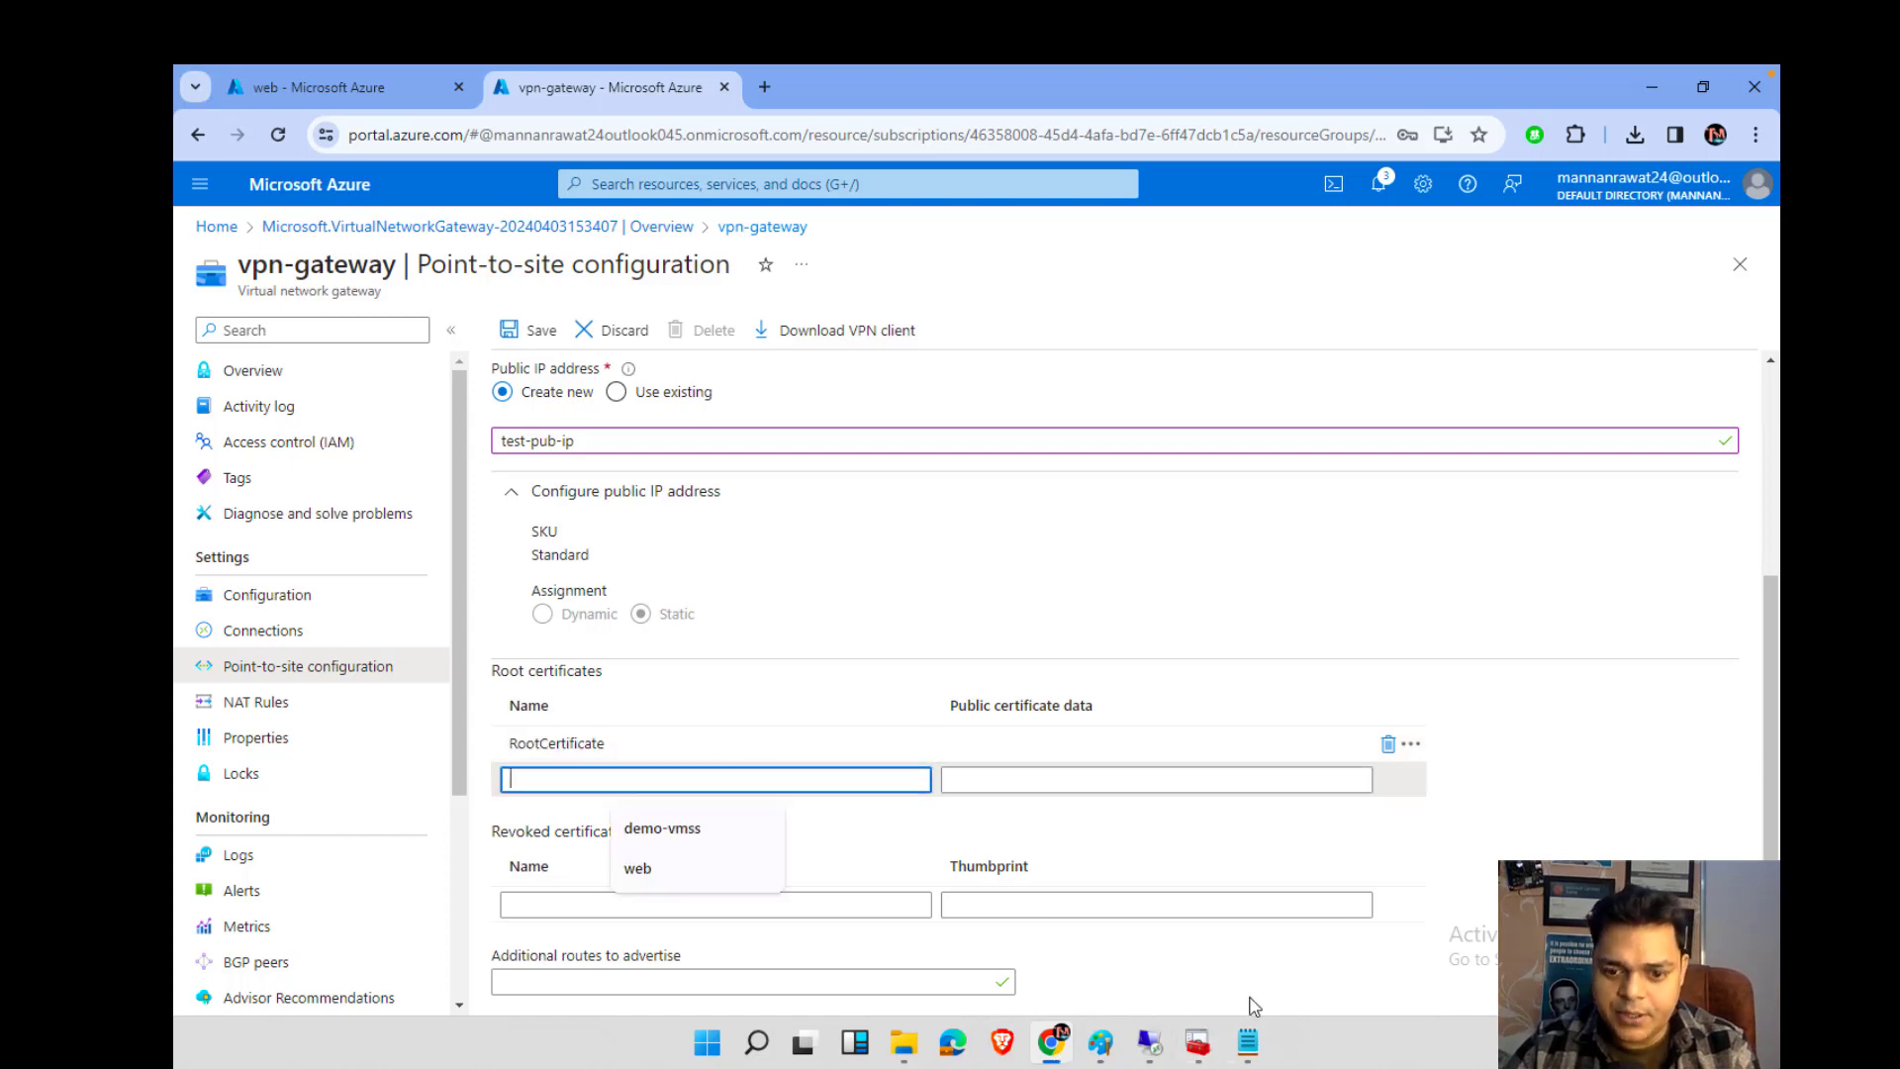
{"action": "left_click", "coordinate": [1247, 1041]}
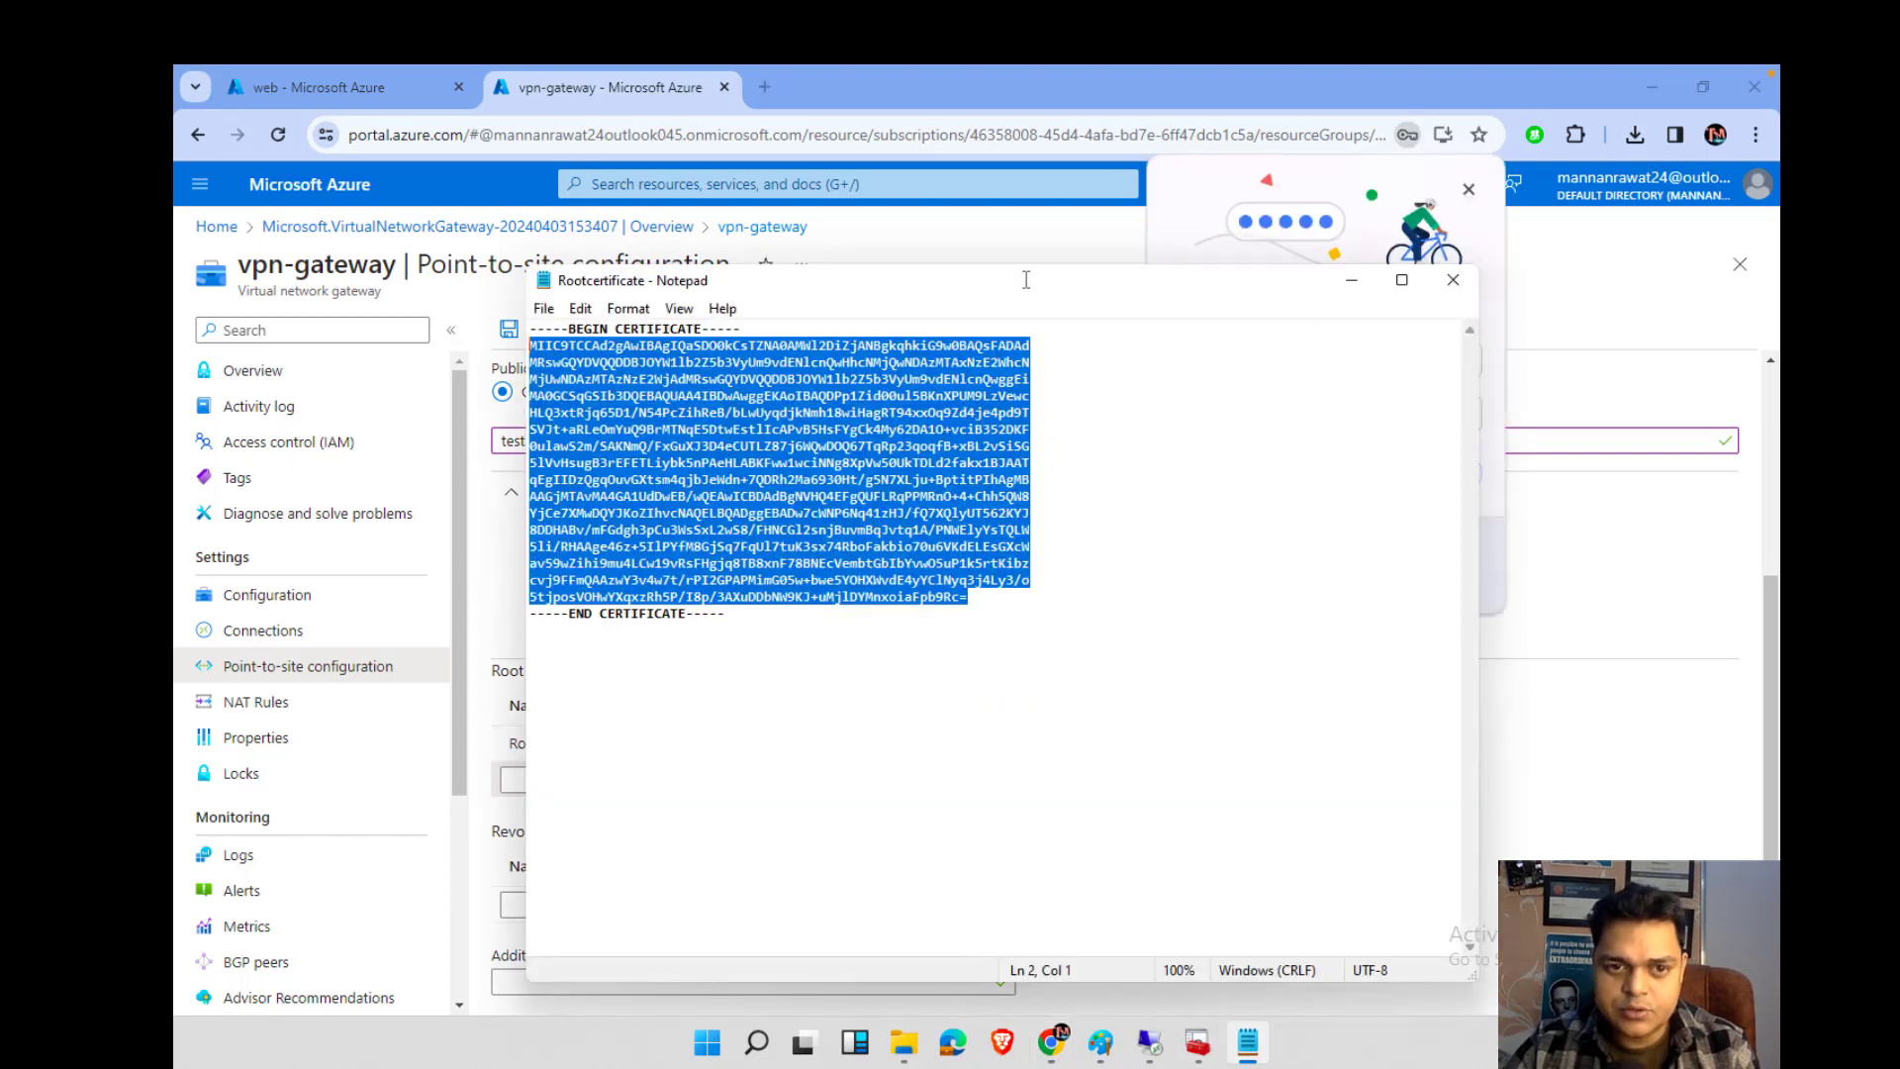
{"action": "left_click", "coordinate": [1455, 284]}
Step: Minimize Chrome and open ClientCertificate from vpn-cert in Notepad
{"action": "left_click", "coordinate": [1651, 87]}
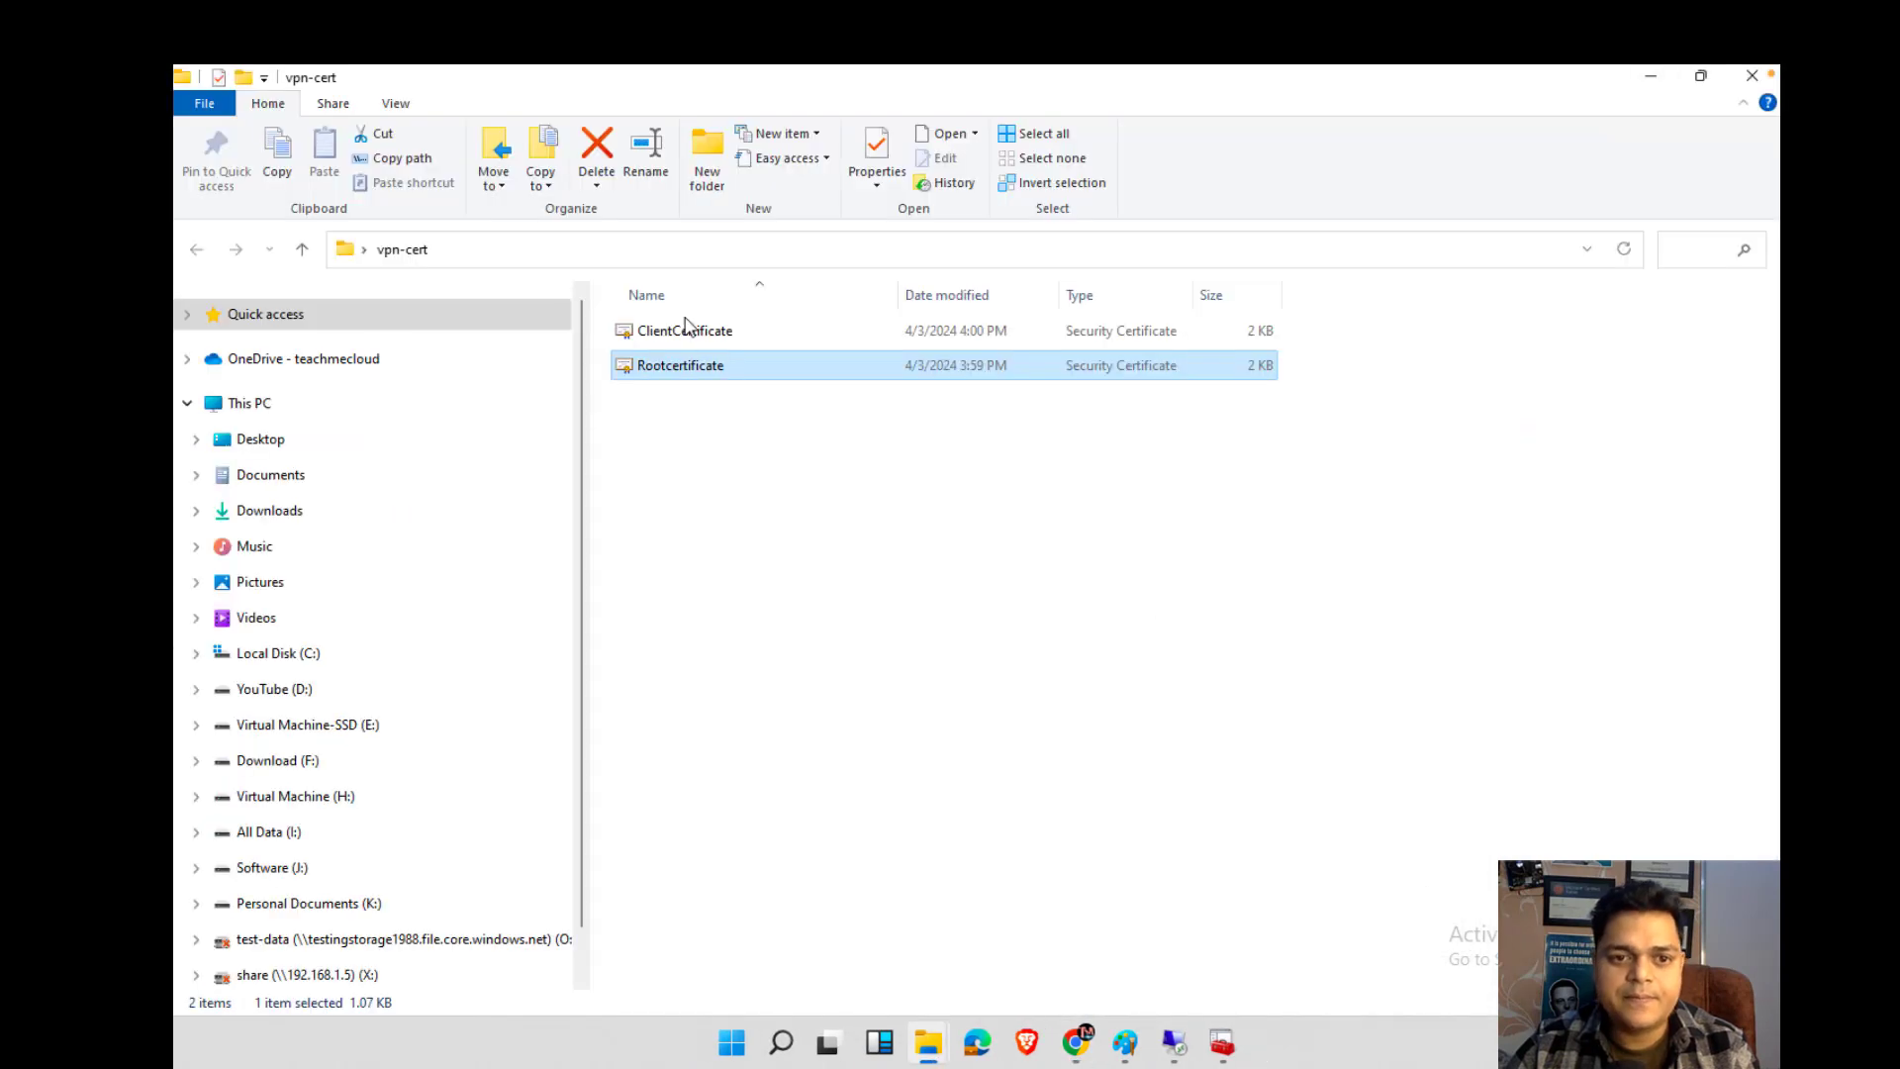
{"action": "left_click", "coordinate": [690, 343]}
{"action": "right_click", "coordinate": [689, 343]}
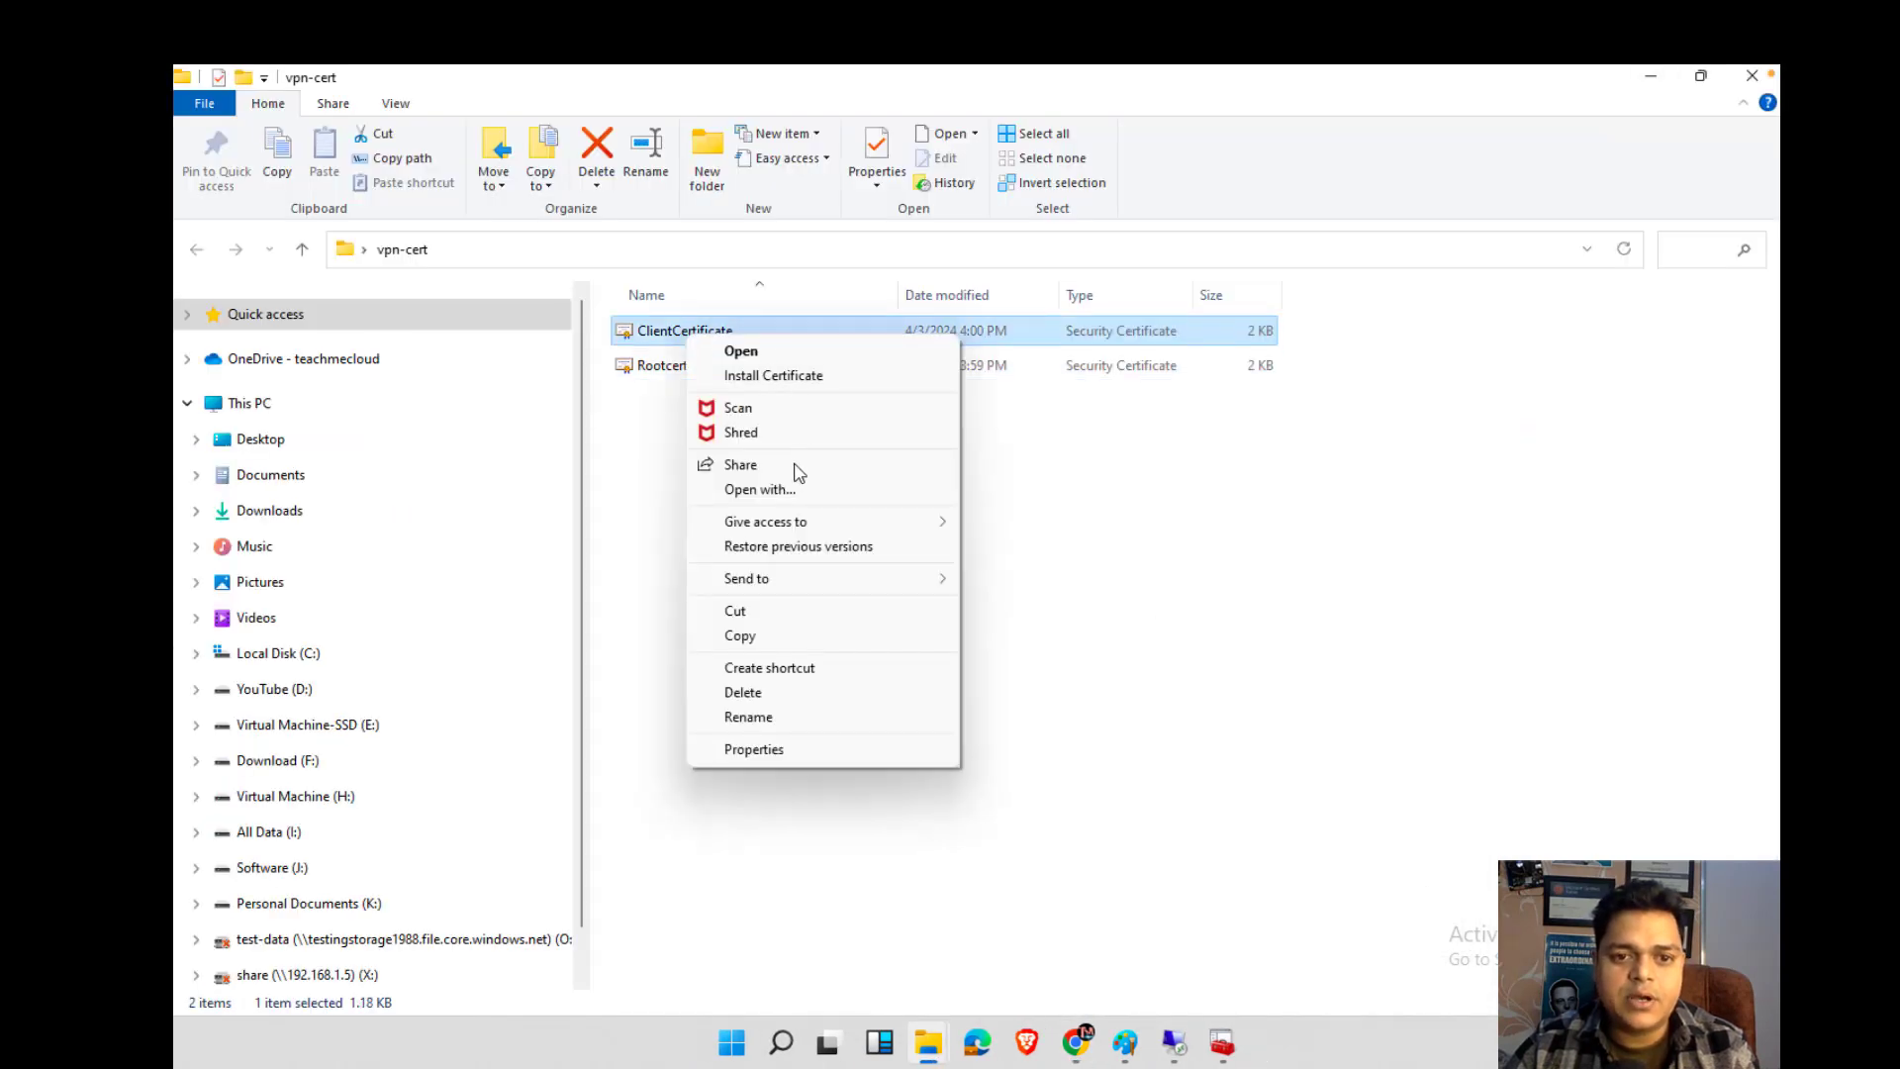
{"action": "left_click", "coordinate": [778, 491]}
{"action": "left_click", "coordinate": [872, 591]}
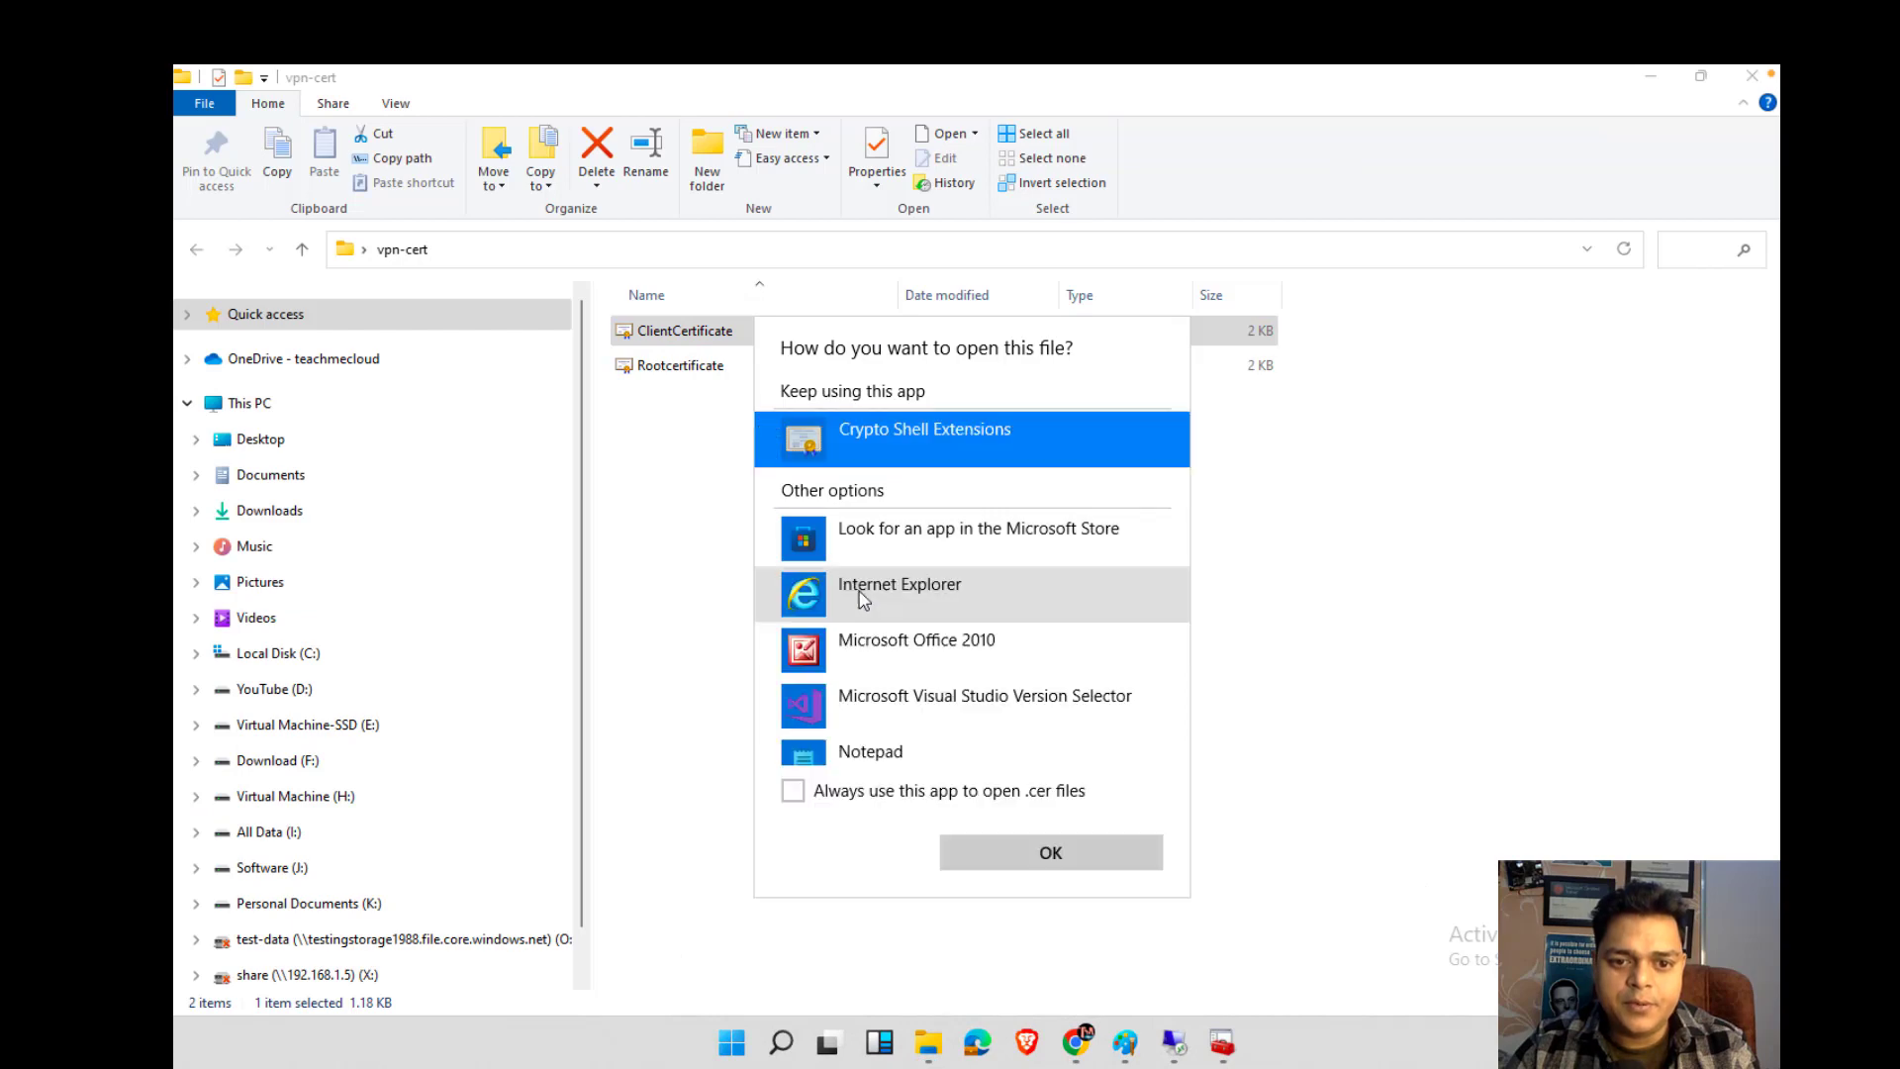
{"action": "double_click", "coordinate": [864, 754]}
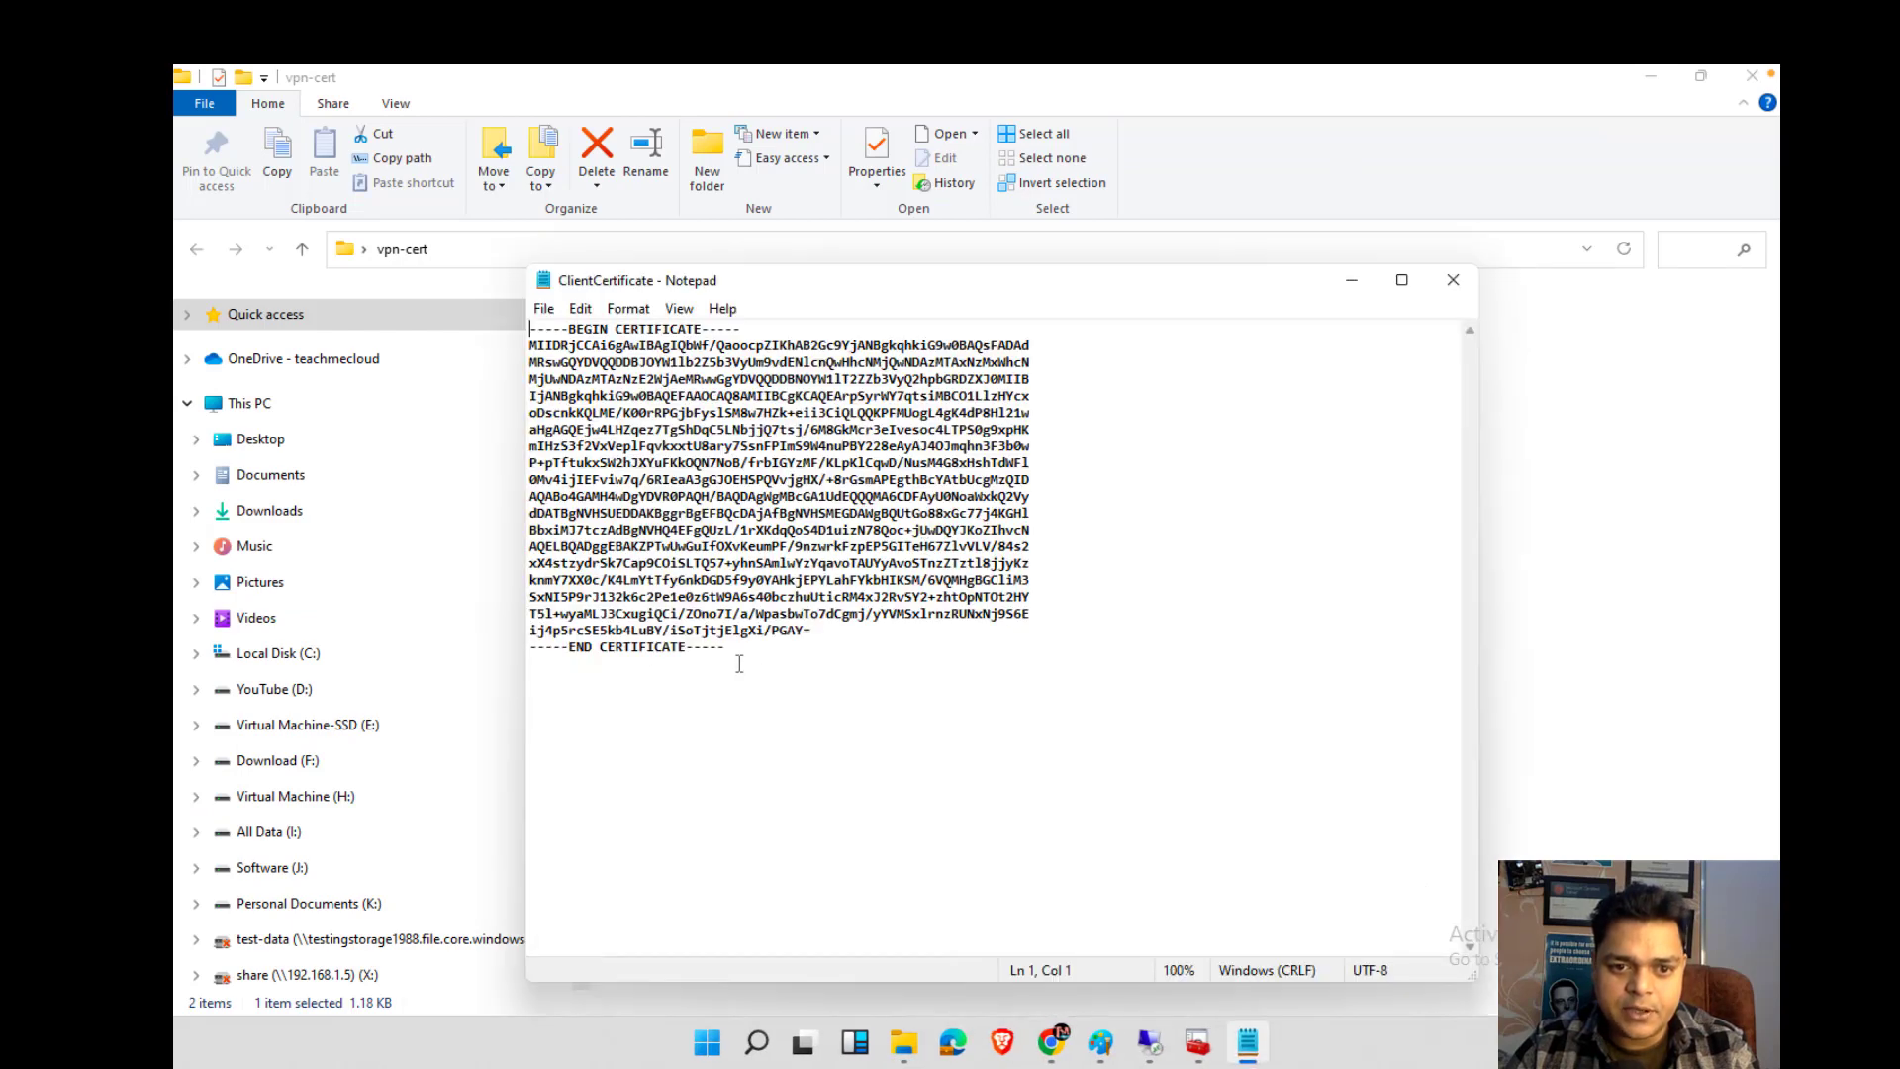
Step: Copy the client certificate's base64 body and return to the Azure point-to-site page
{"action": "left_click_drag", "start_coordinate": [808, 633], "coordinate": [517, 340]}
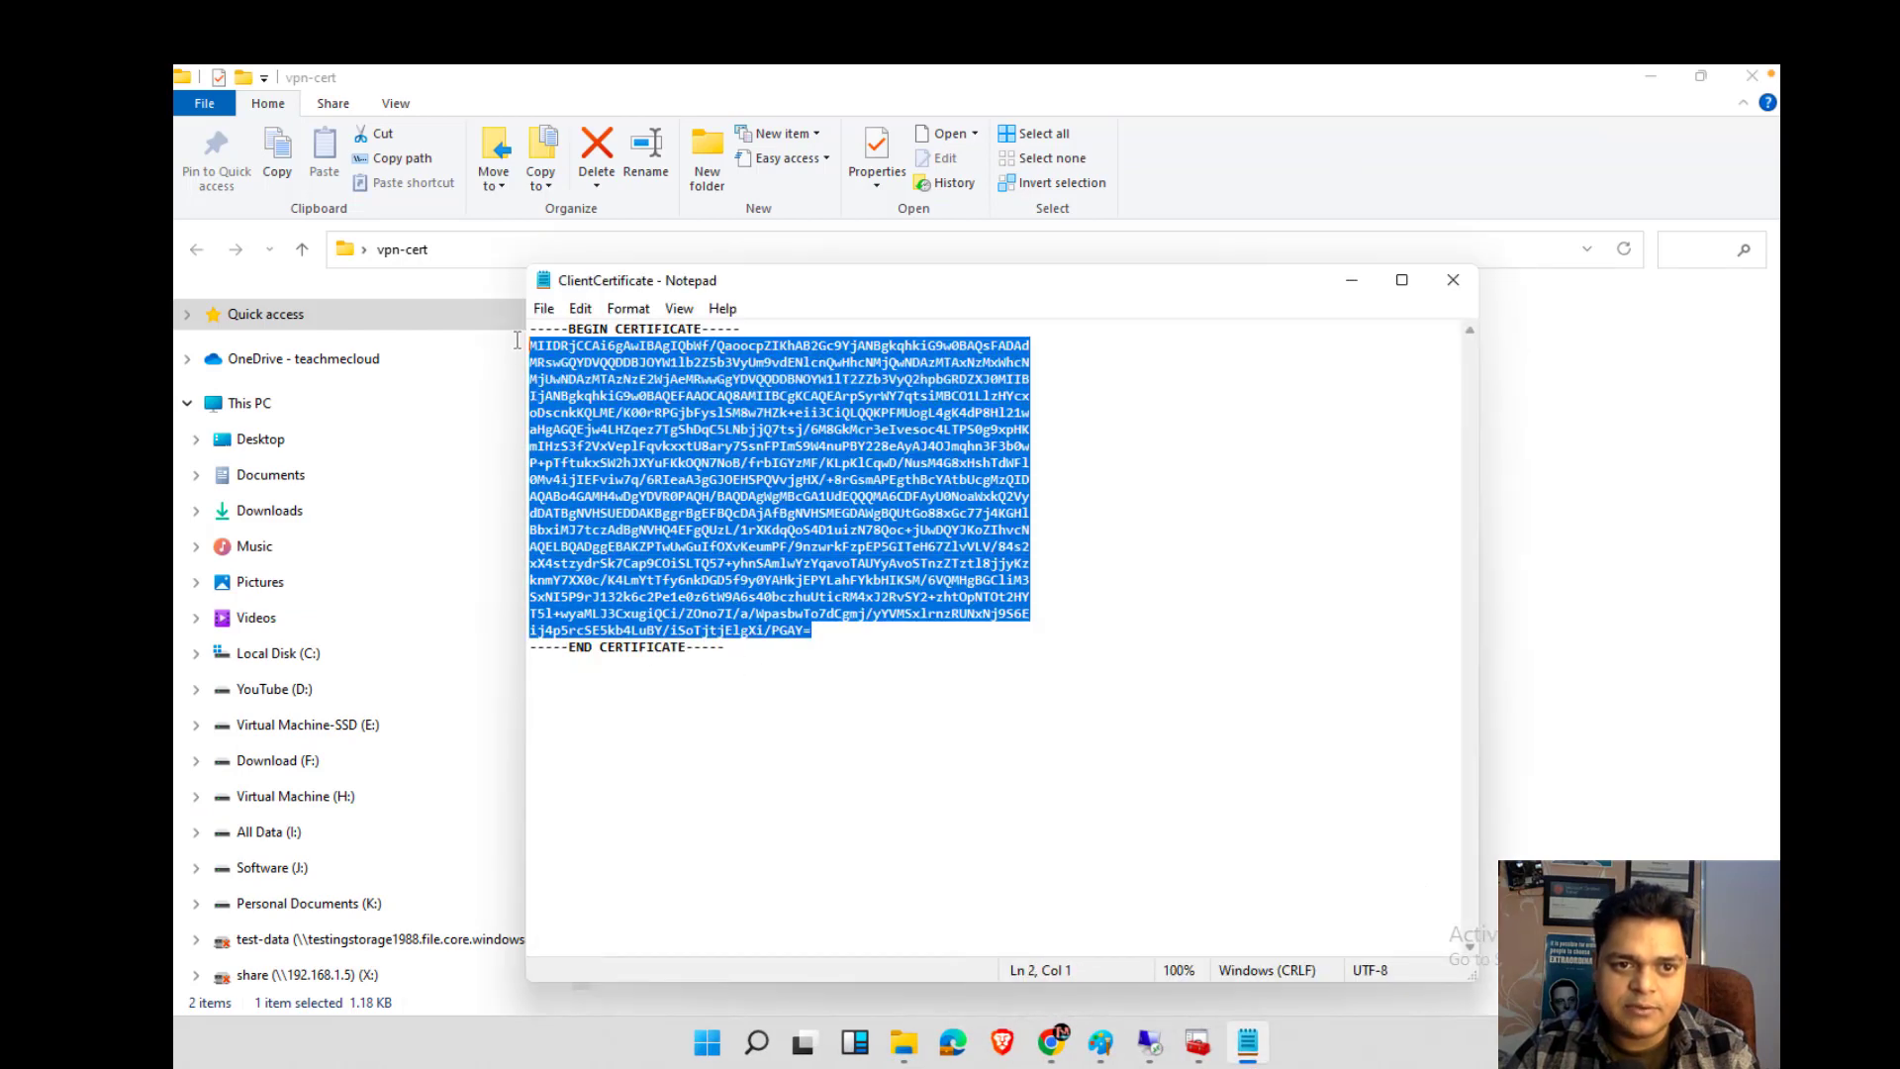
{"action": "right_click", "coordinate": [575, 364]}
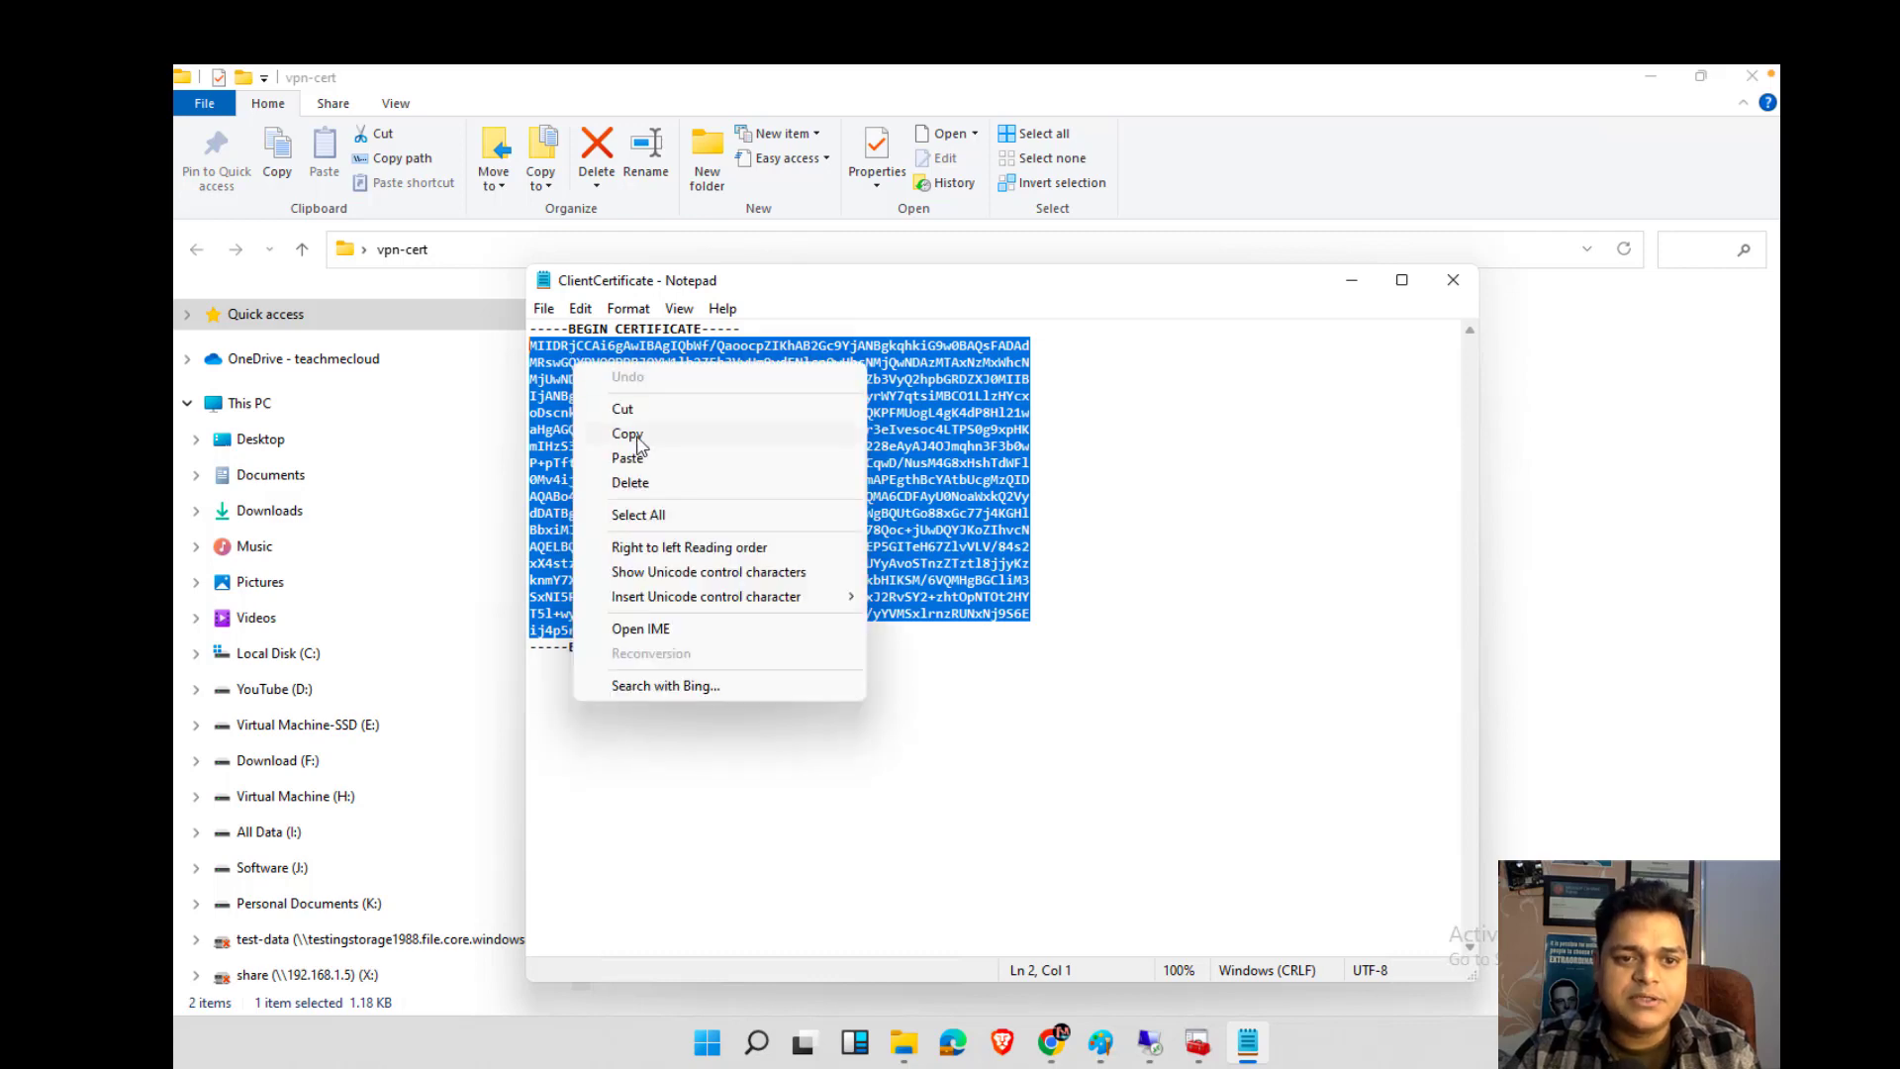
{"action": "left_click", "coordinate": [646, 435]}
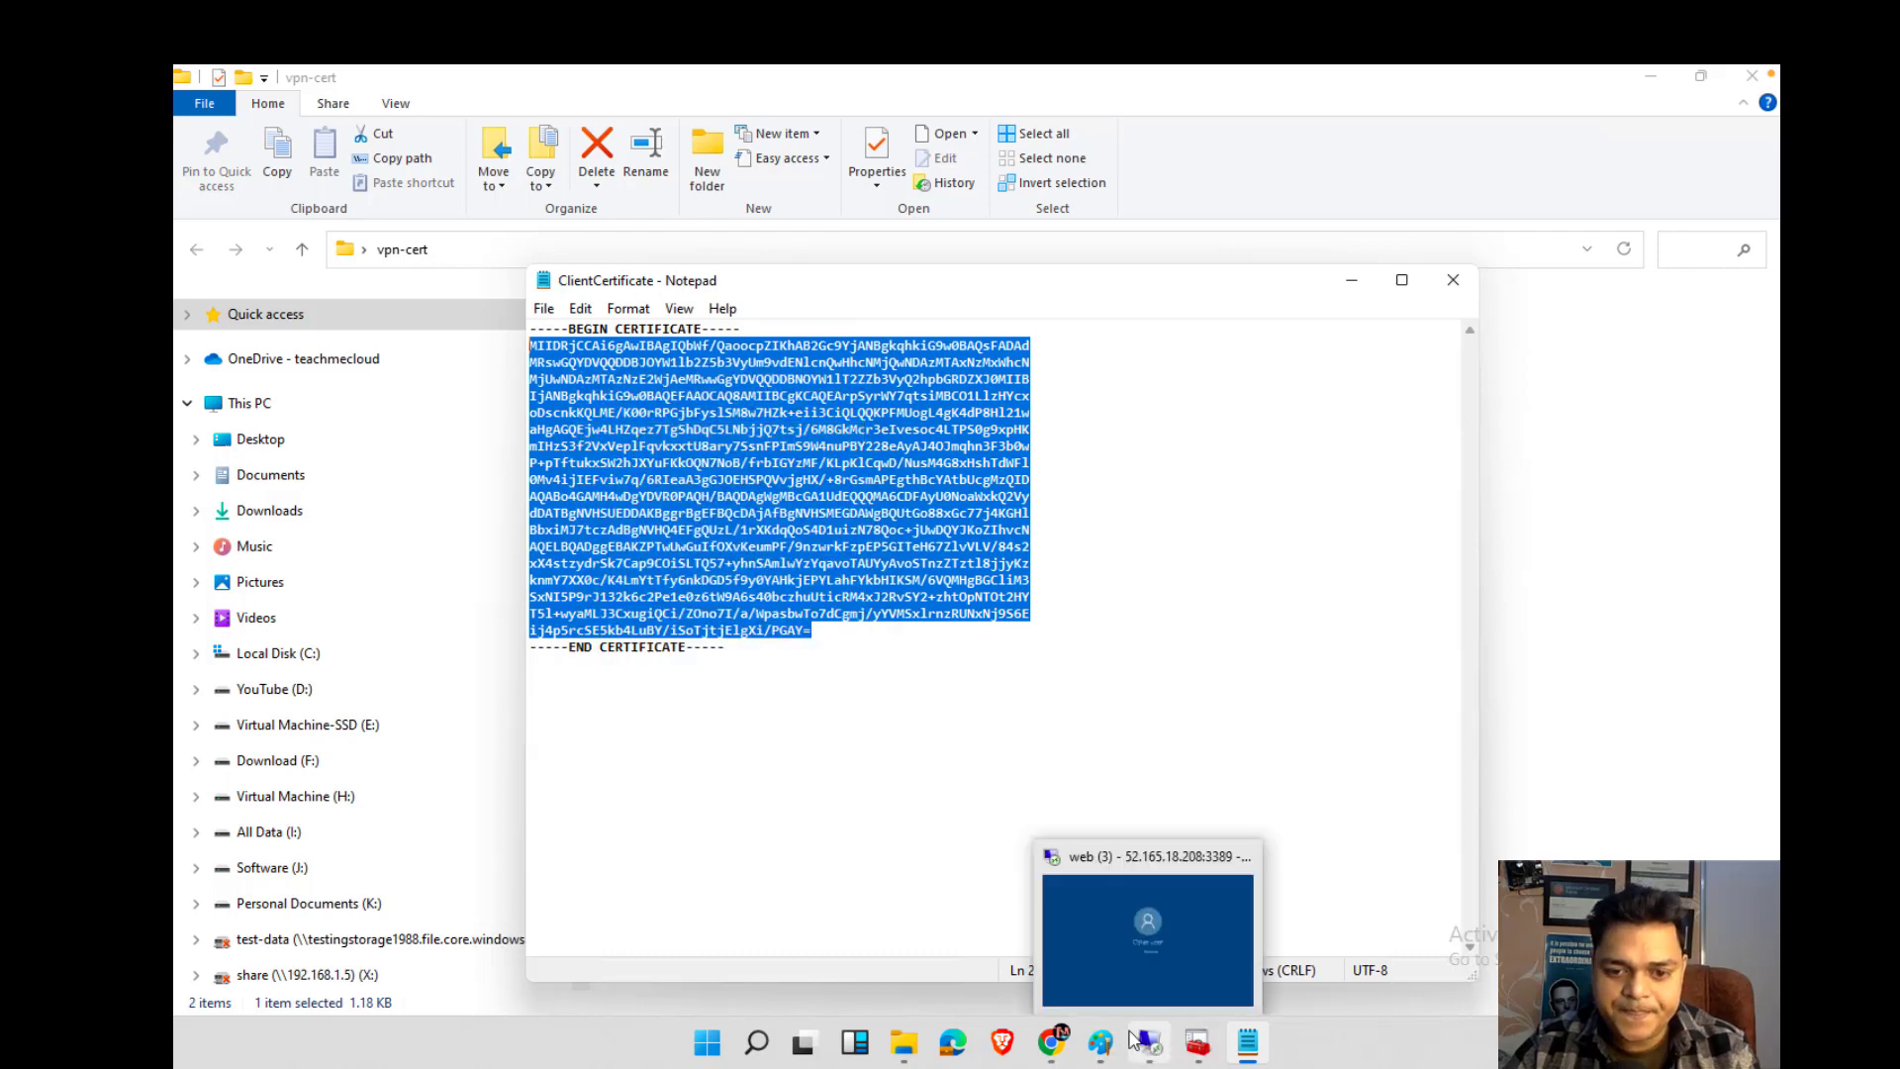
{"action": "left_click", "coordinate": [1051, 1047]}
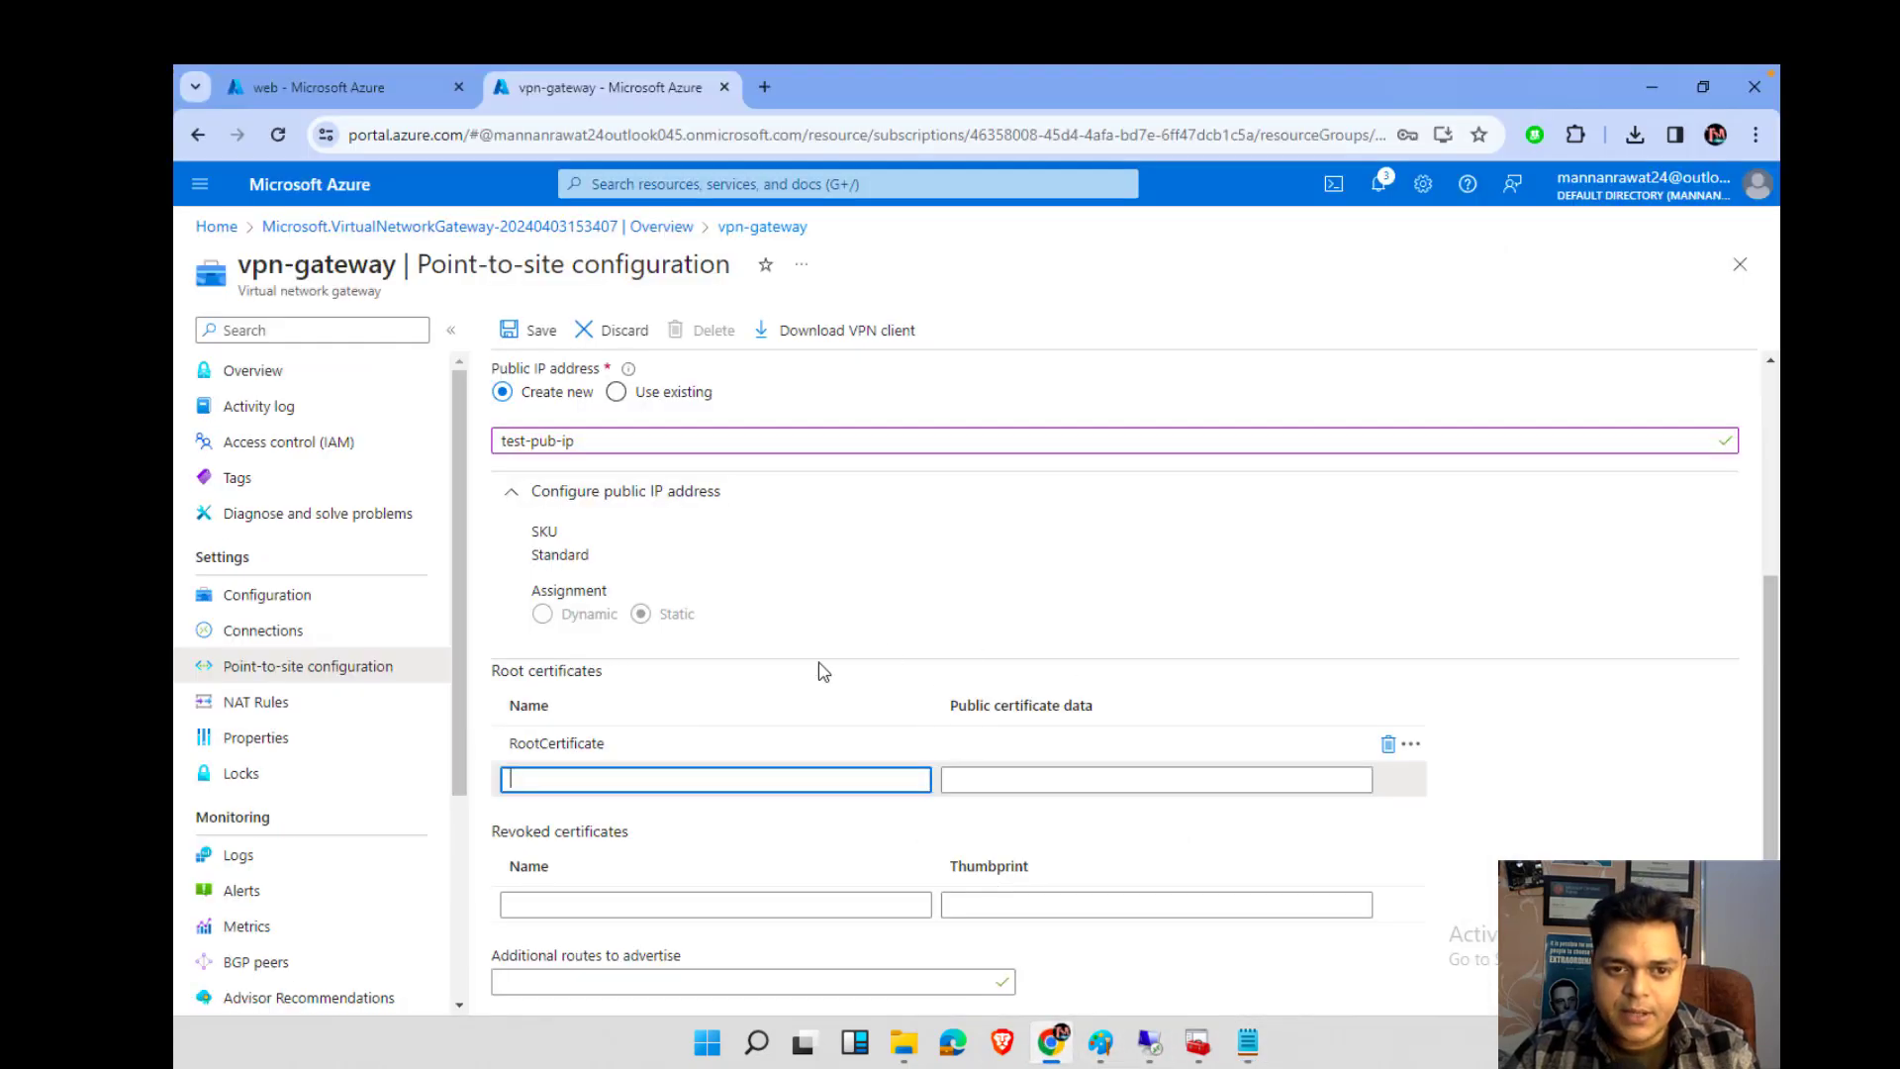
Step: Add a second root certificate entry 'ClientCertificate' with the pasted client certificate data
{"action": "left_click", "coordinate": [604, 783]}
{"action": "type", "text": "c"}
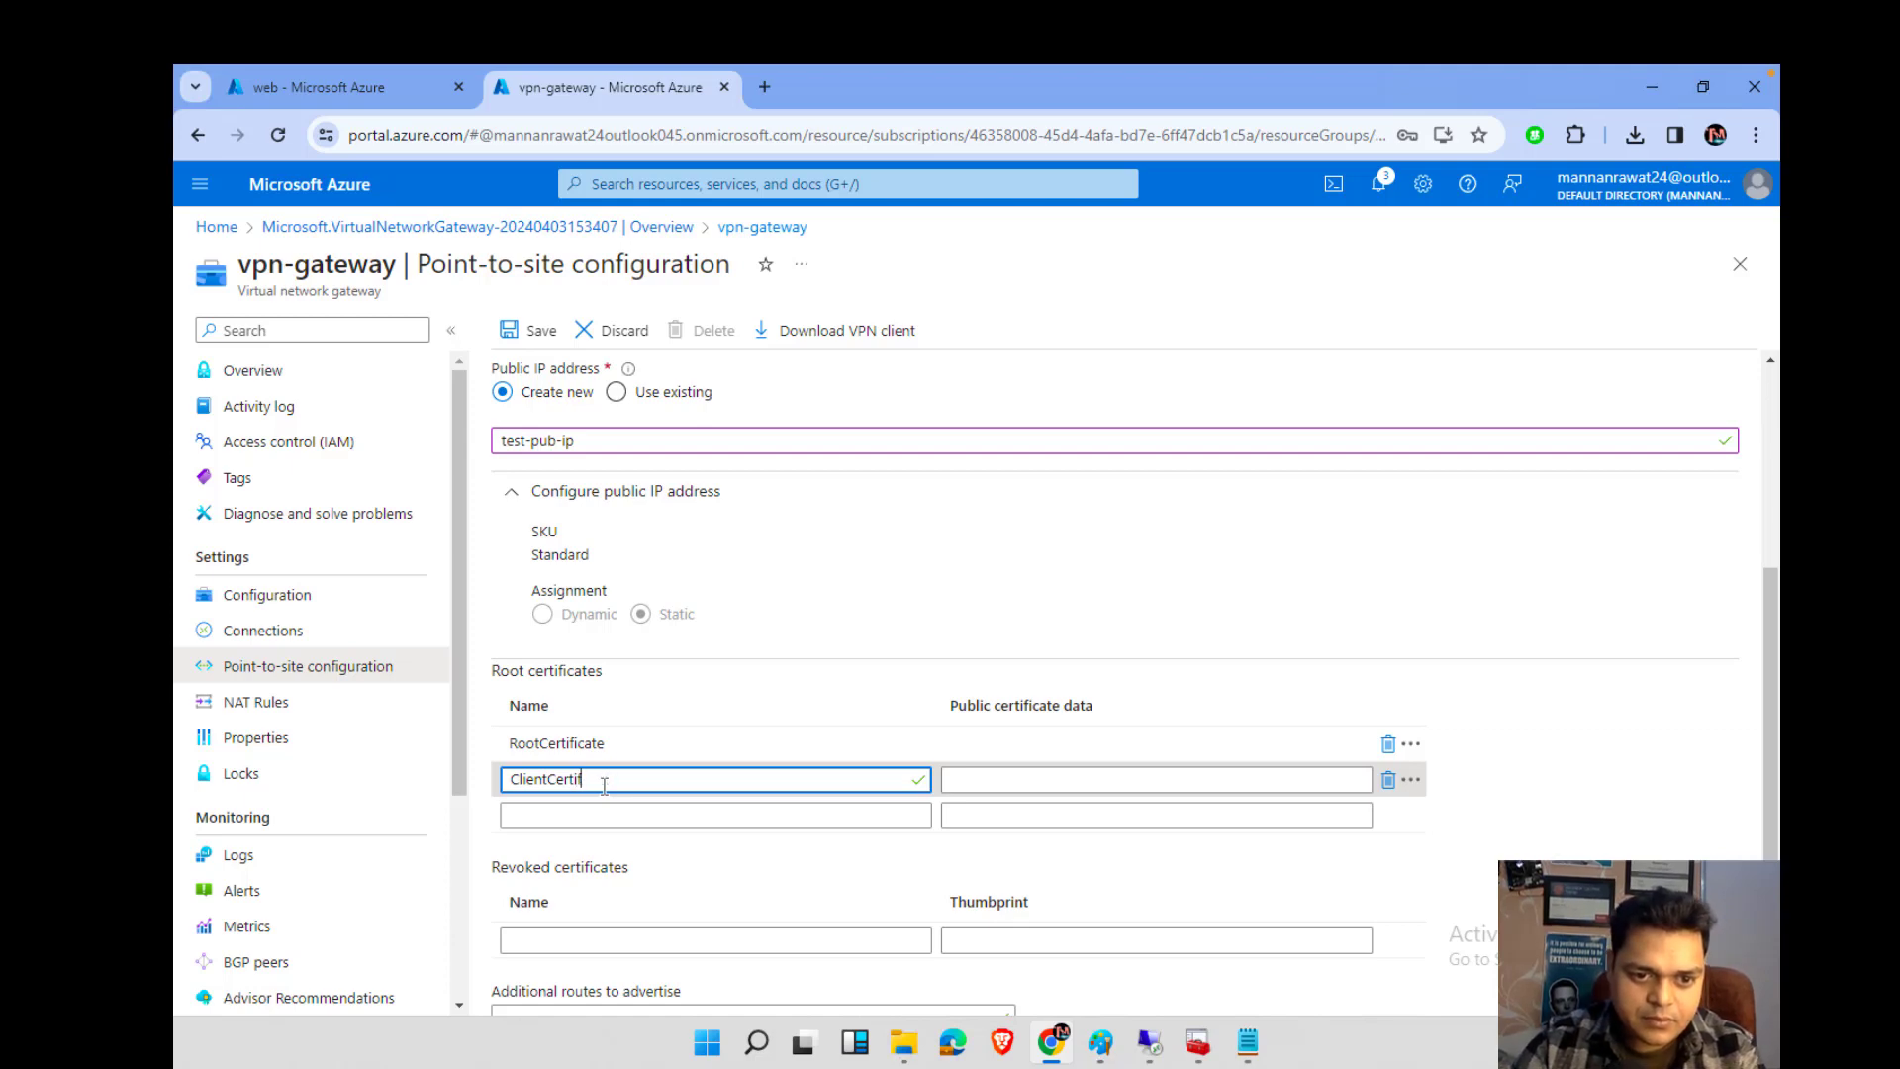
{"action": "type", "text": "te"}
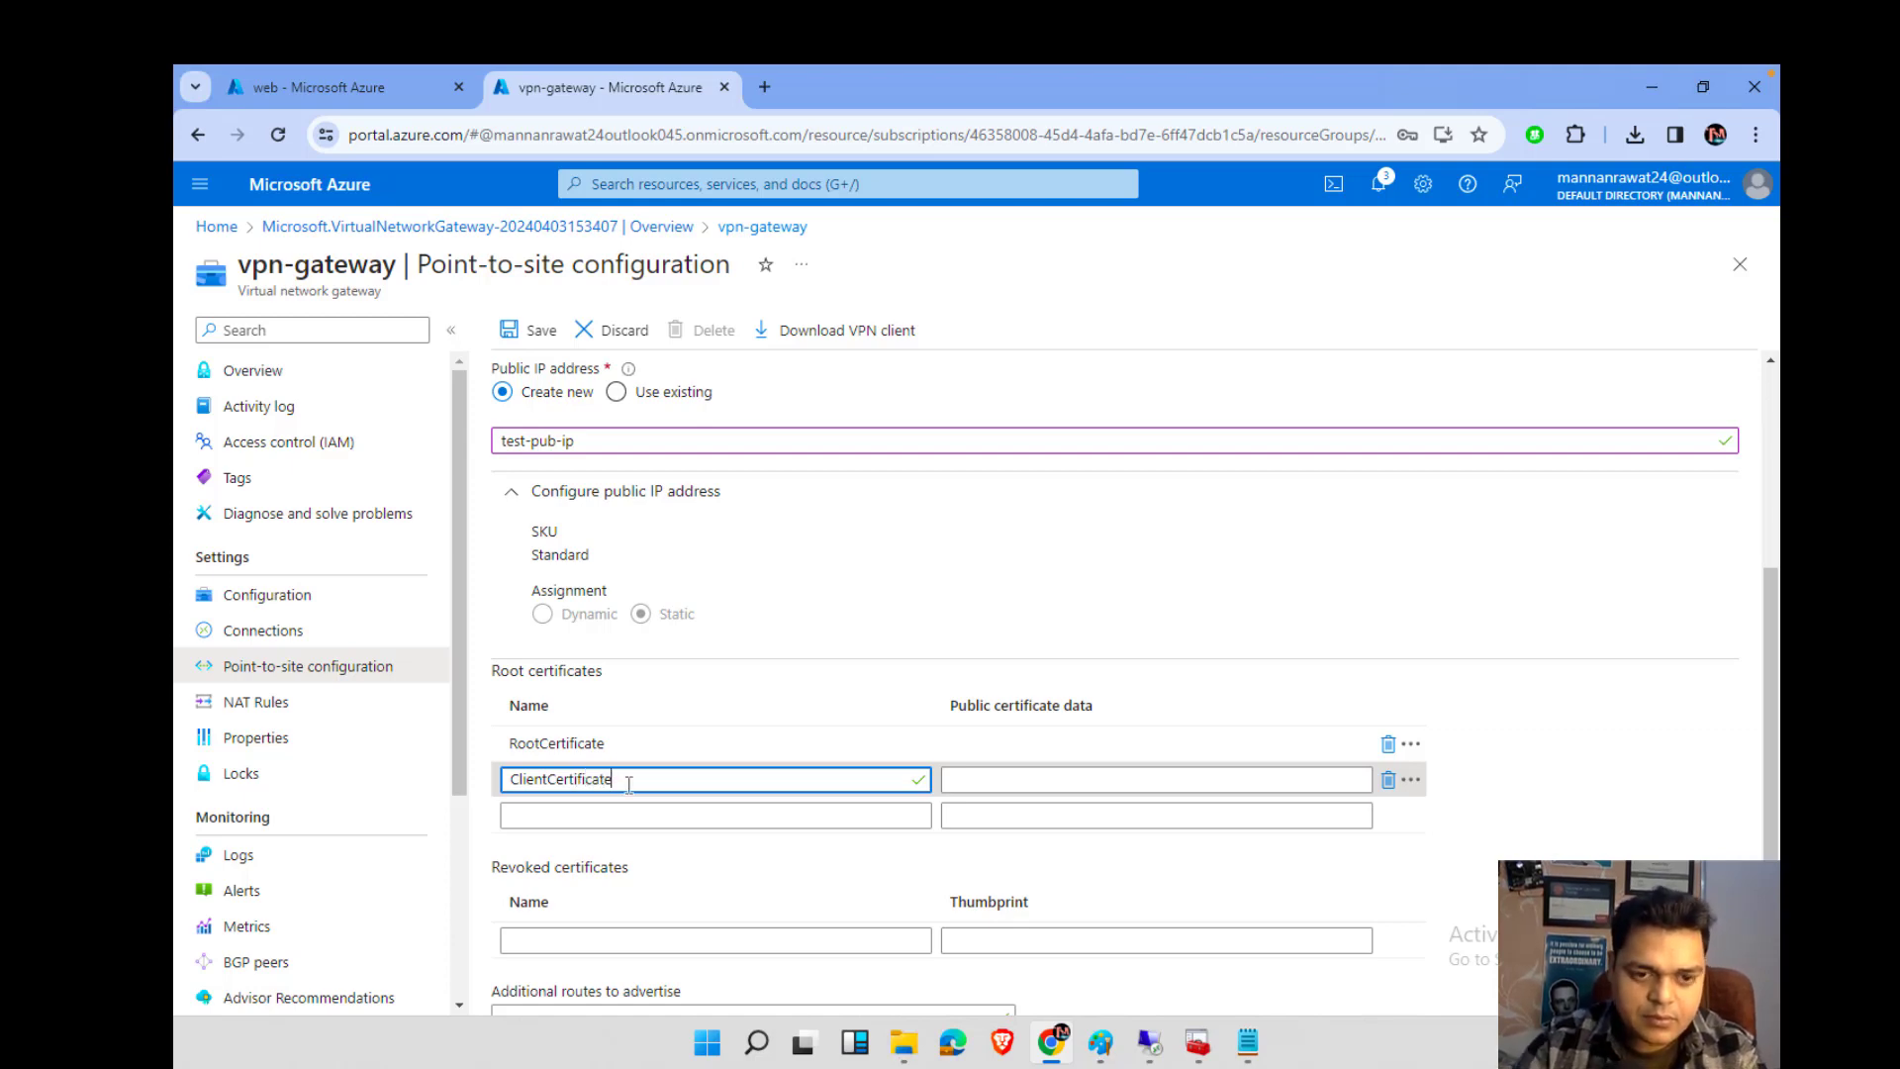
{"action": "left_click", "coordinate": [1057, 778]}
{"action": "key", "text": "ctrl+v"}
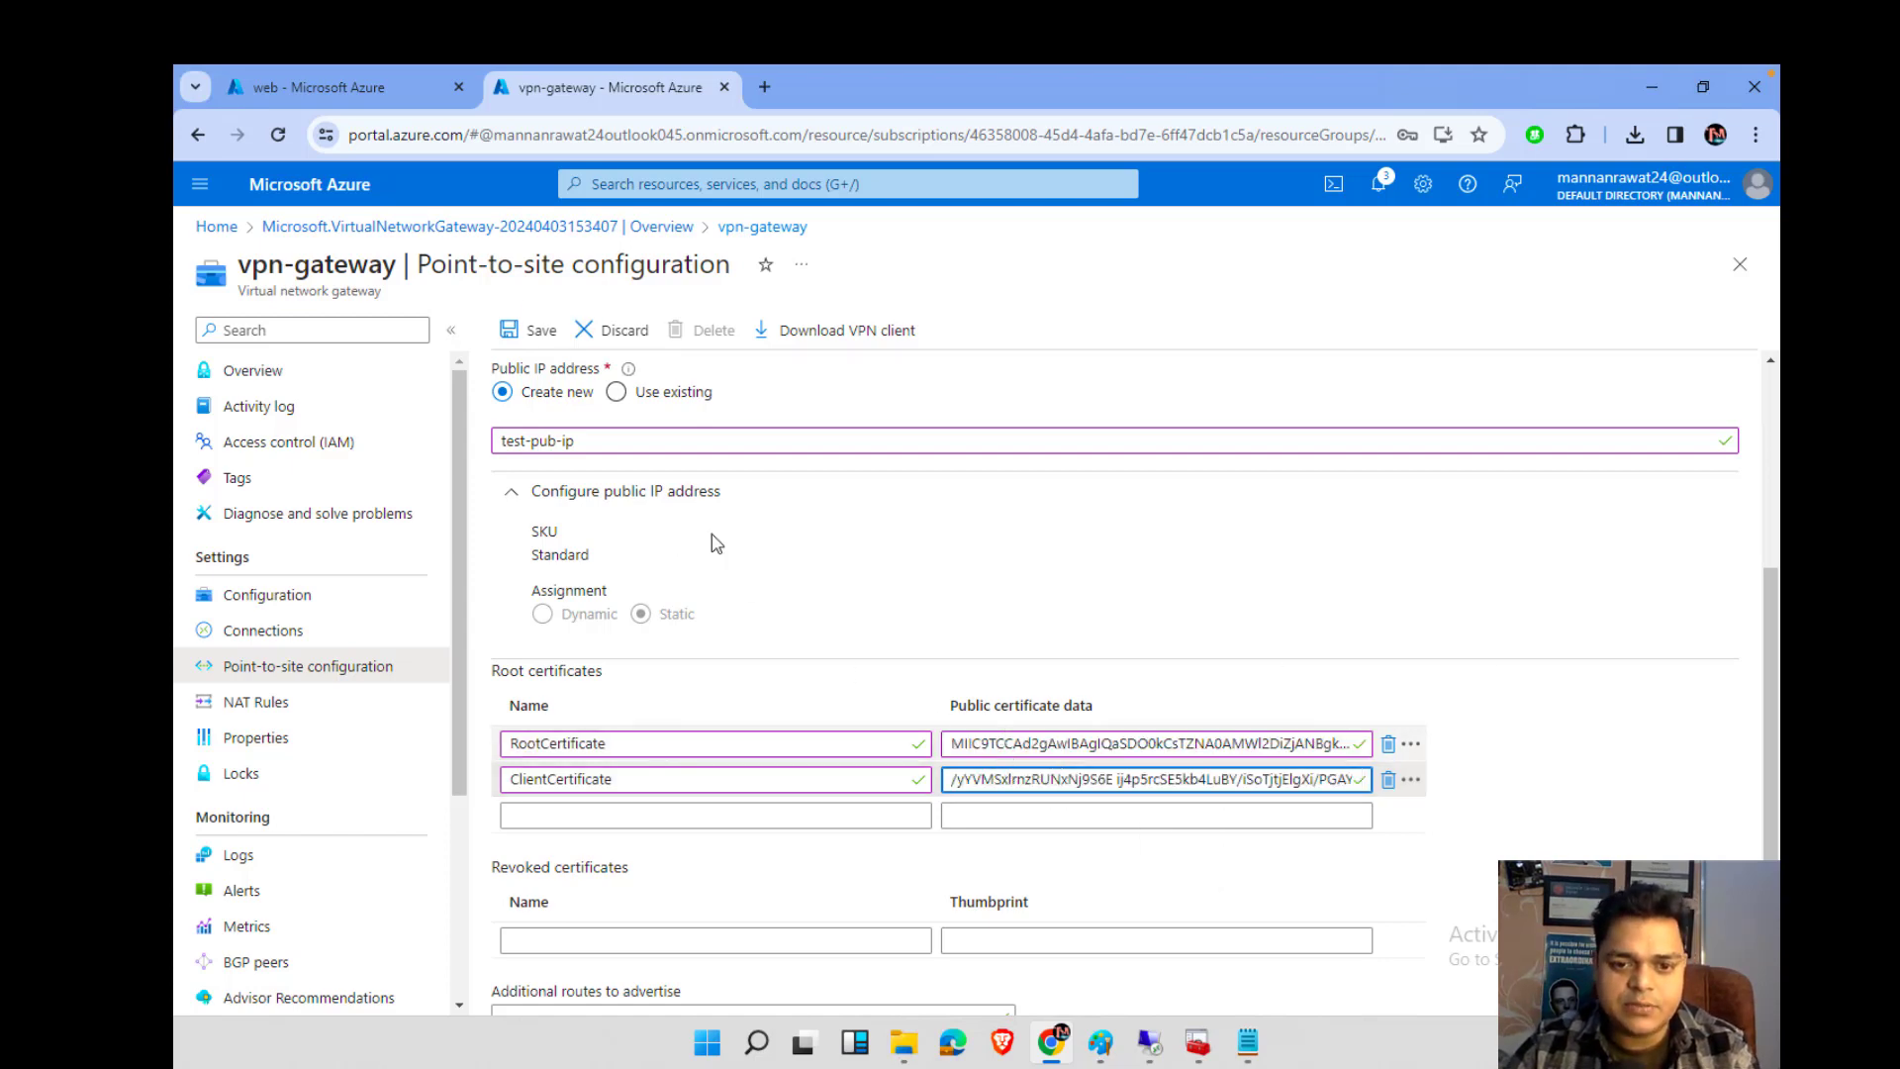
Step: Save the point-to-site configuration, then bring the Azure portal back to the front
{"action": "left_click", "coordinate": [522, 330]}
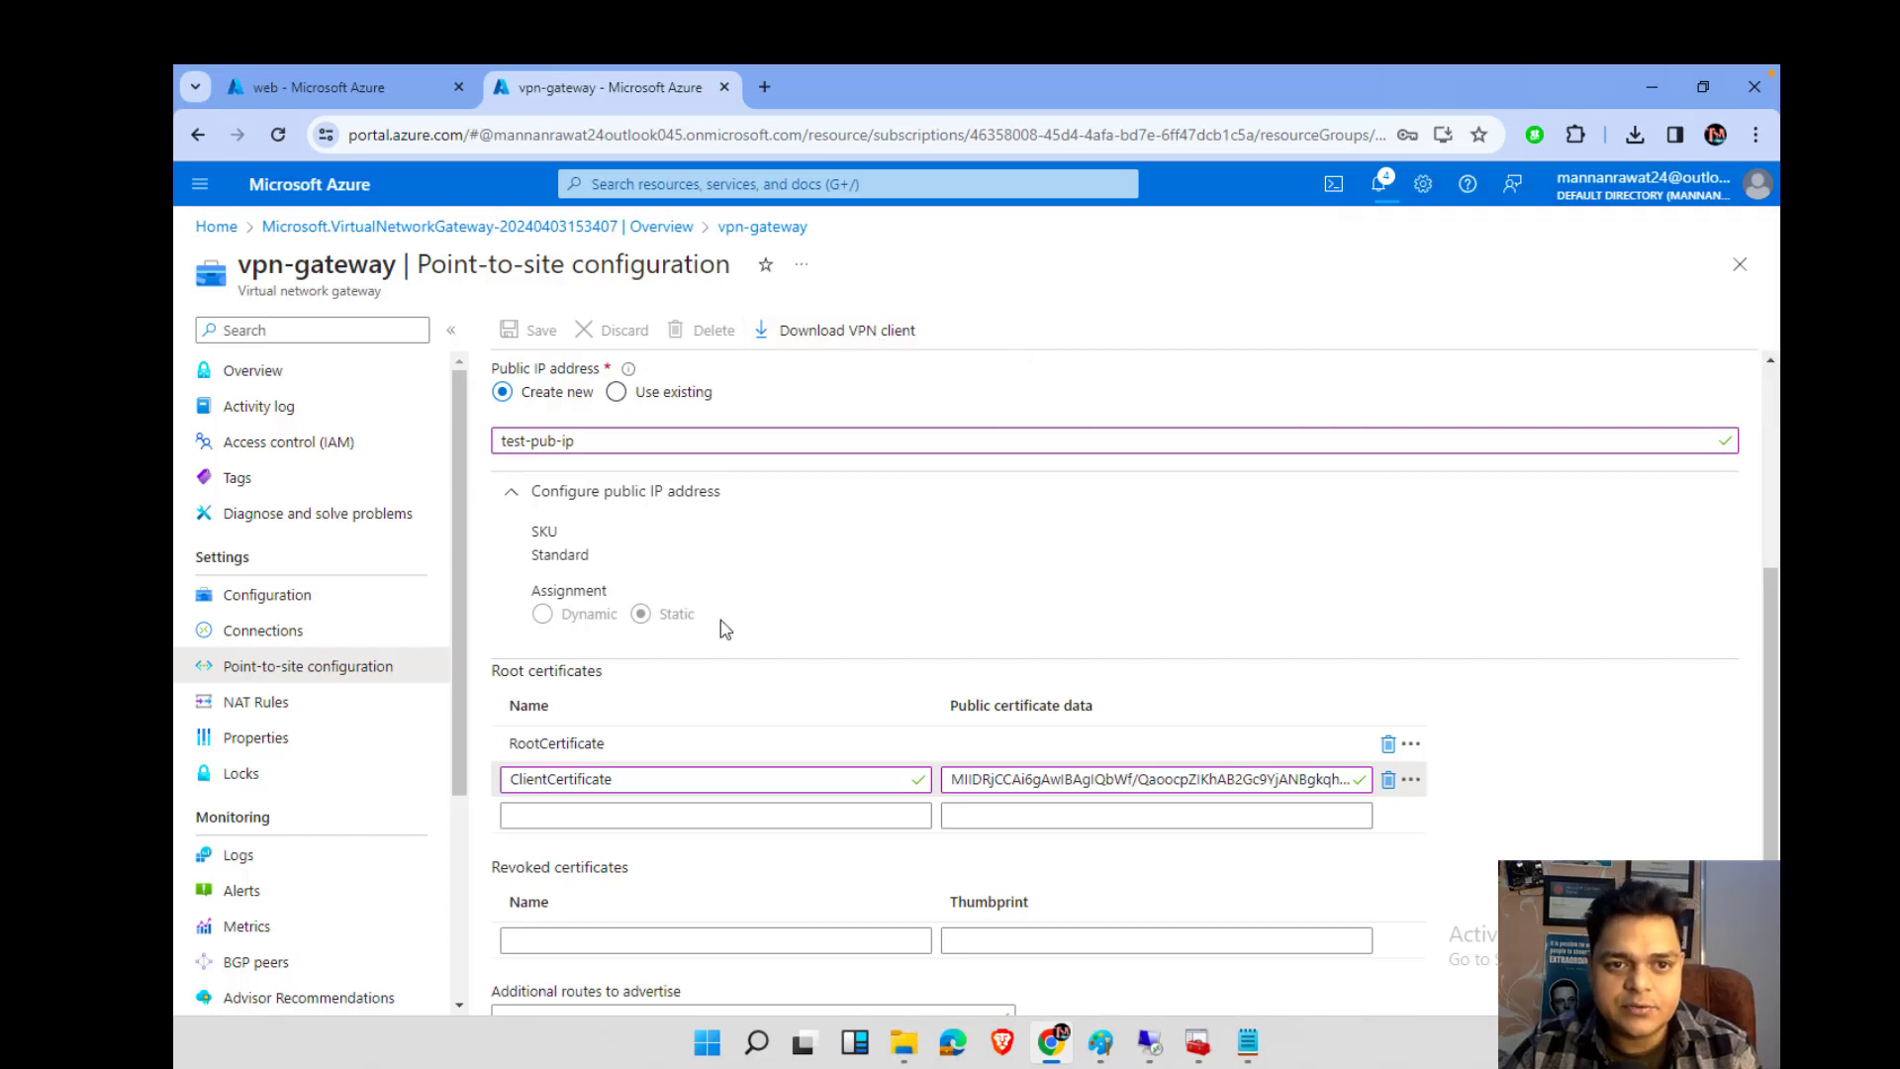
{"action": "key", "text": "ctrl+Left"}
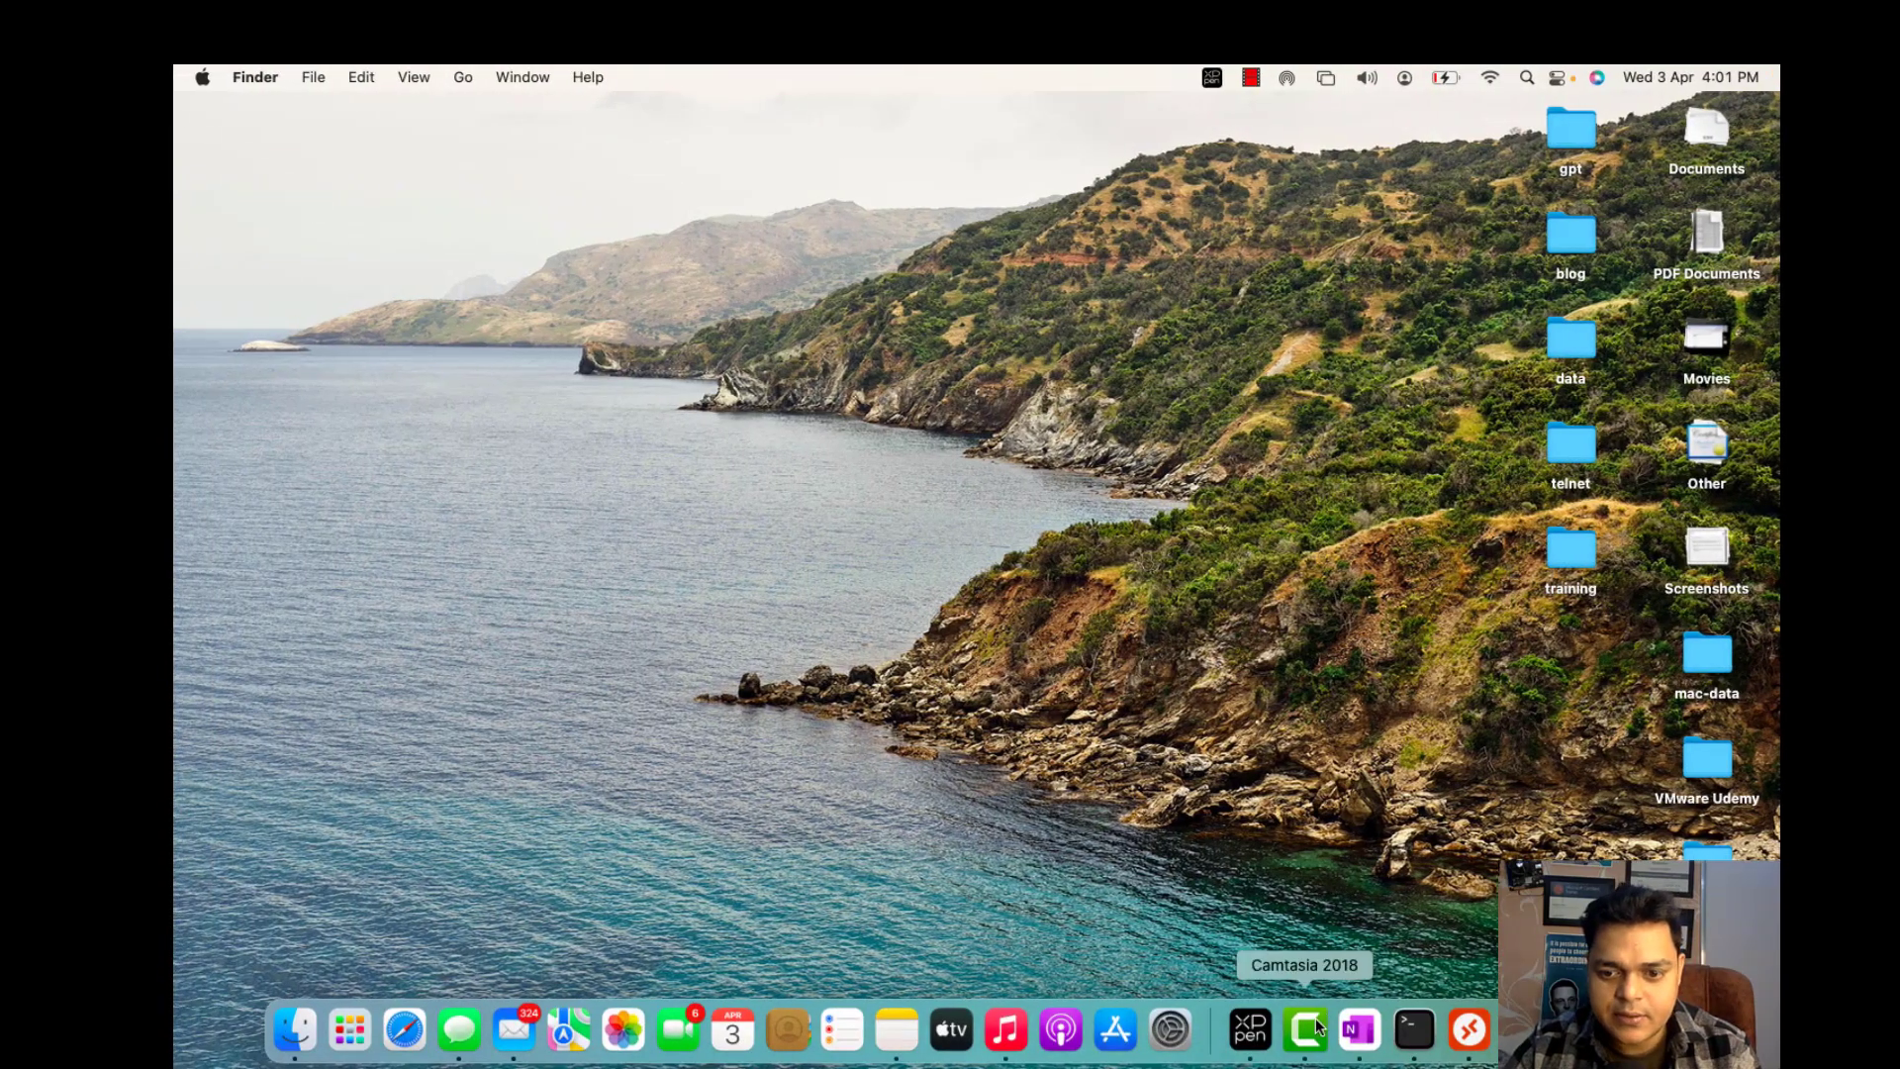
{"action": "right_click", "coordinate": [1317, 1024]}
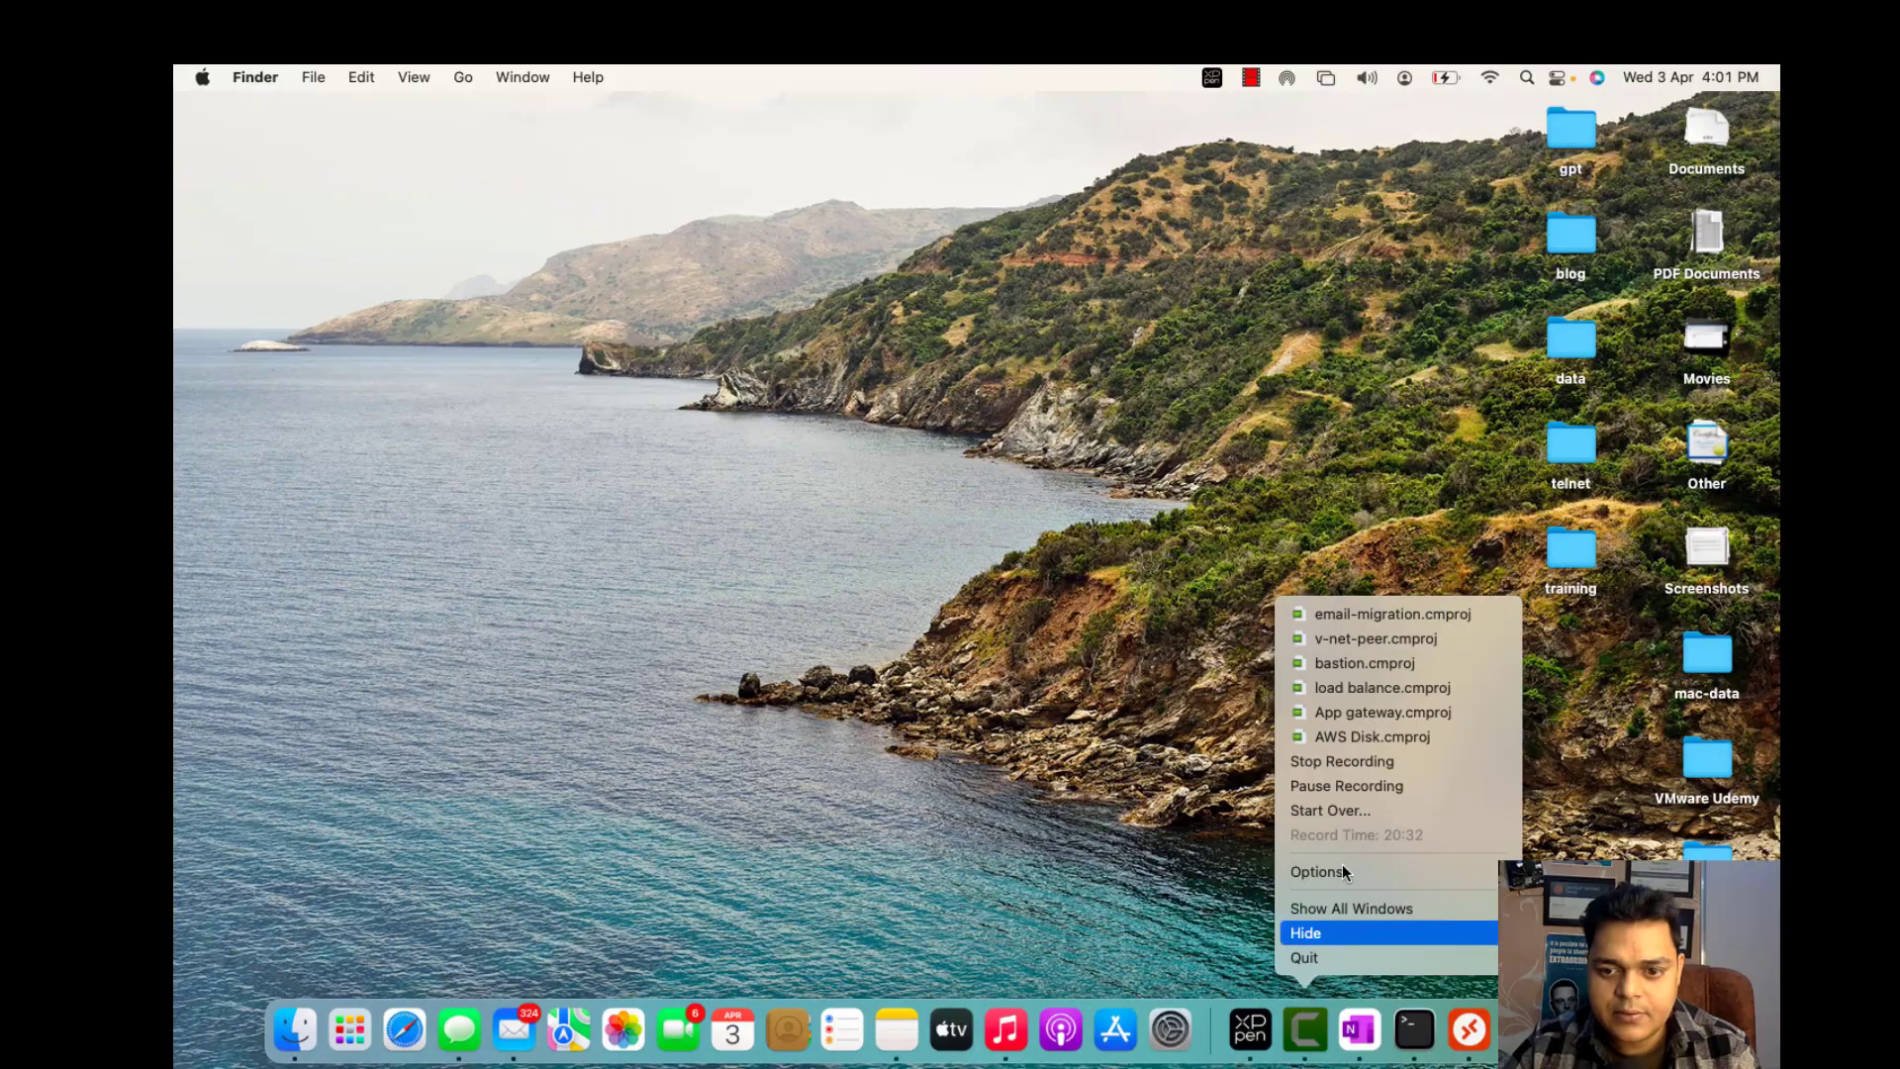
{"action": "left_click", "coordinate": [1354, 786]}
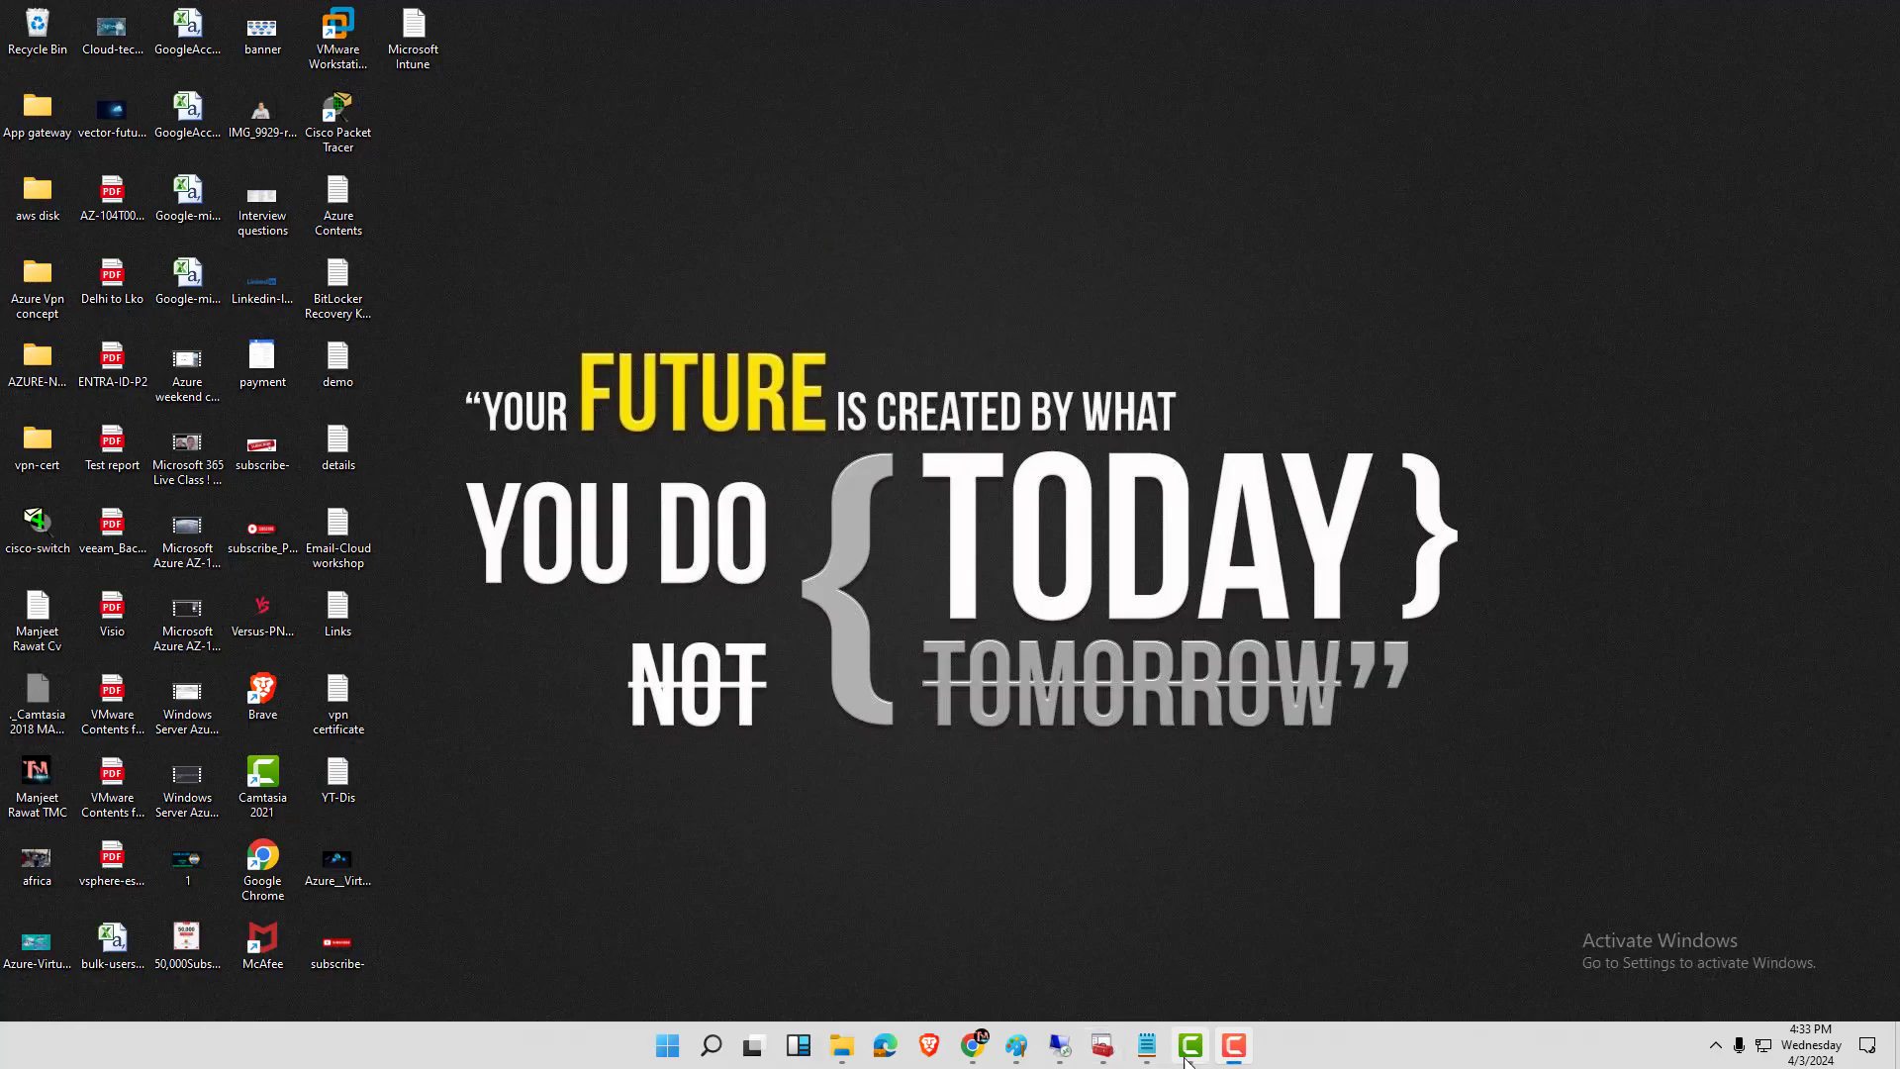
{"action": "mouse_move", "coordinate": [1259, 1045]}
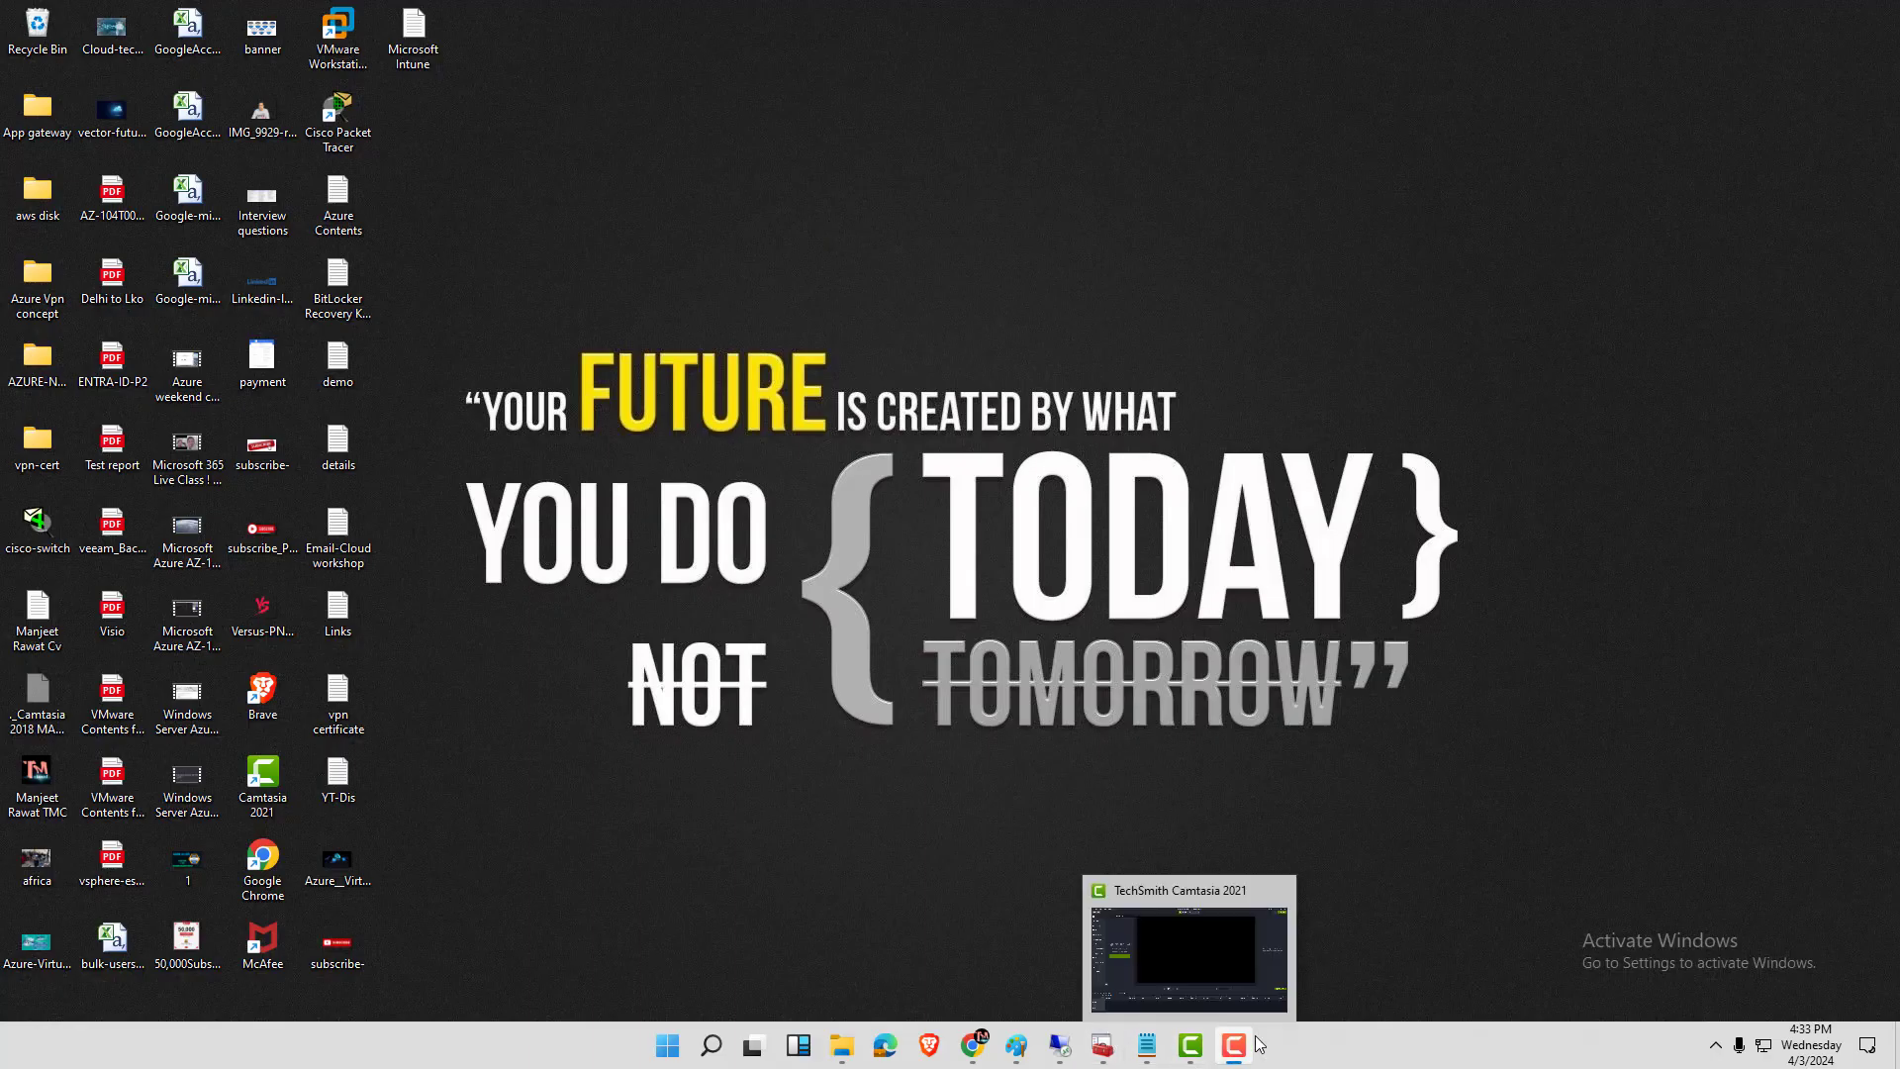
{"action": "left_click", "coordinate": [973, 1049]}
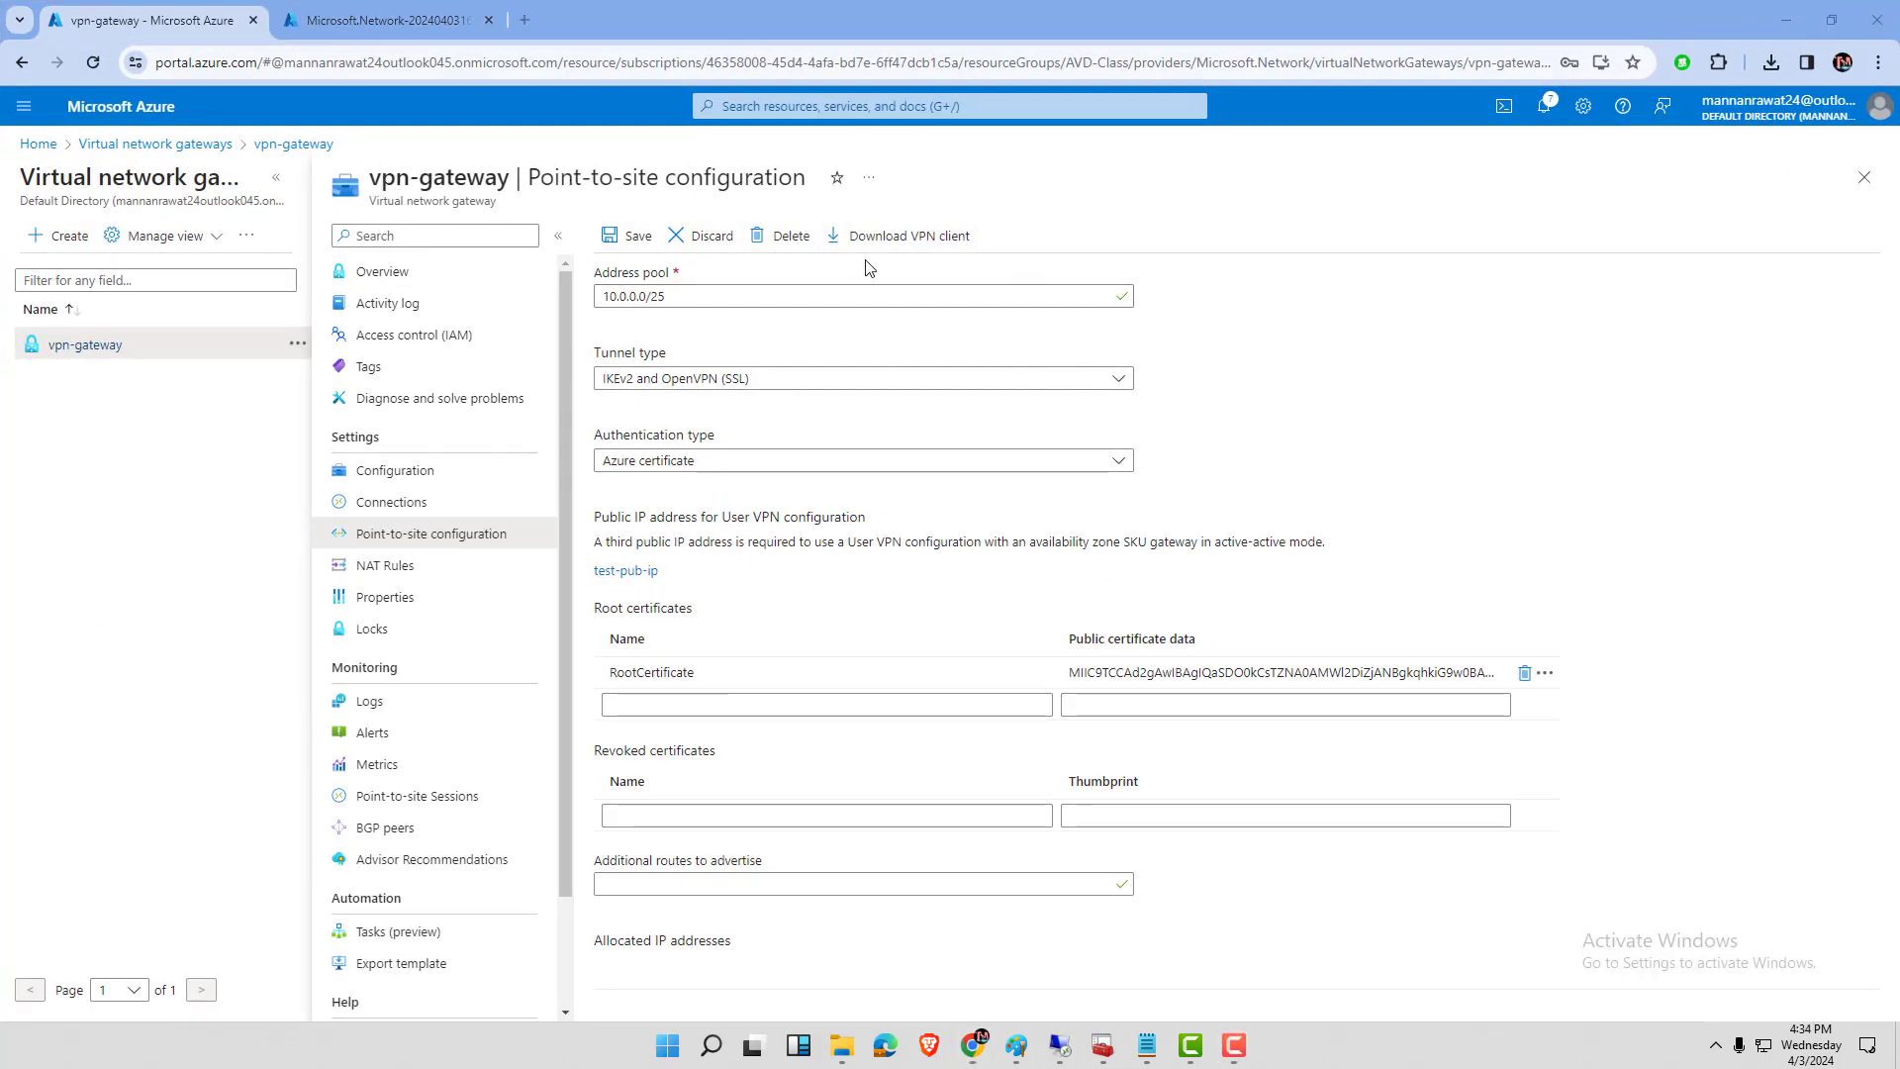
Step: Download the VPN client and reveal vpn-gateway.zip in the Downloads folder
{"action": "left_click", "coordinate": [922, 237]}
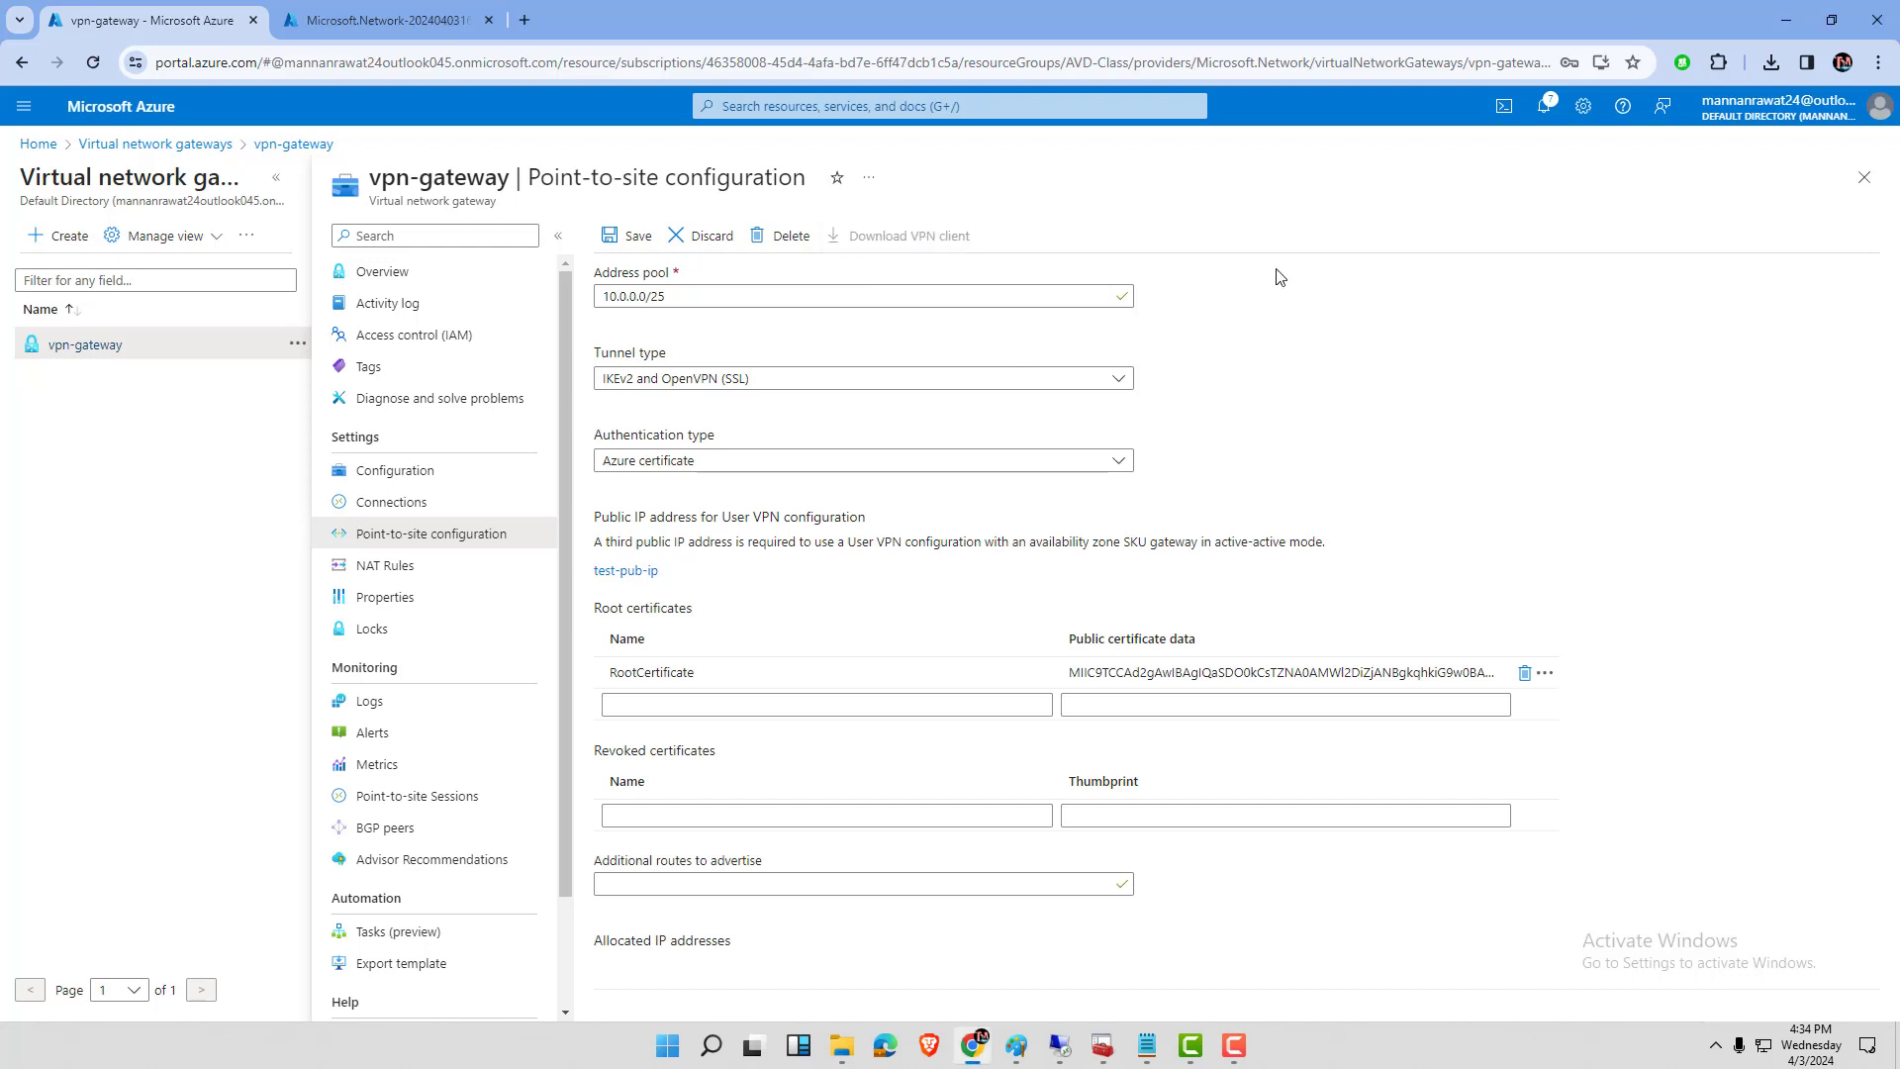
{"action": "left_click", "coordinate": [1775, 63]}
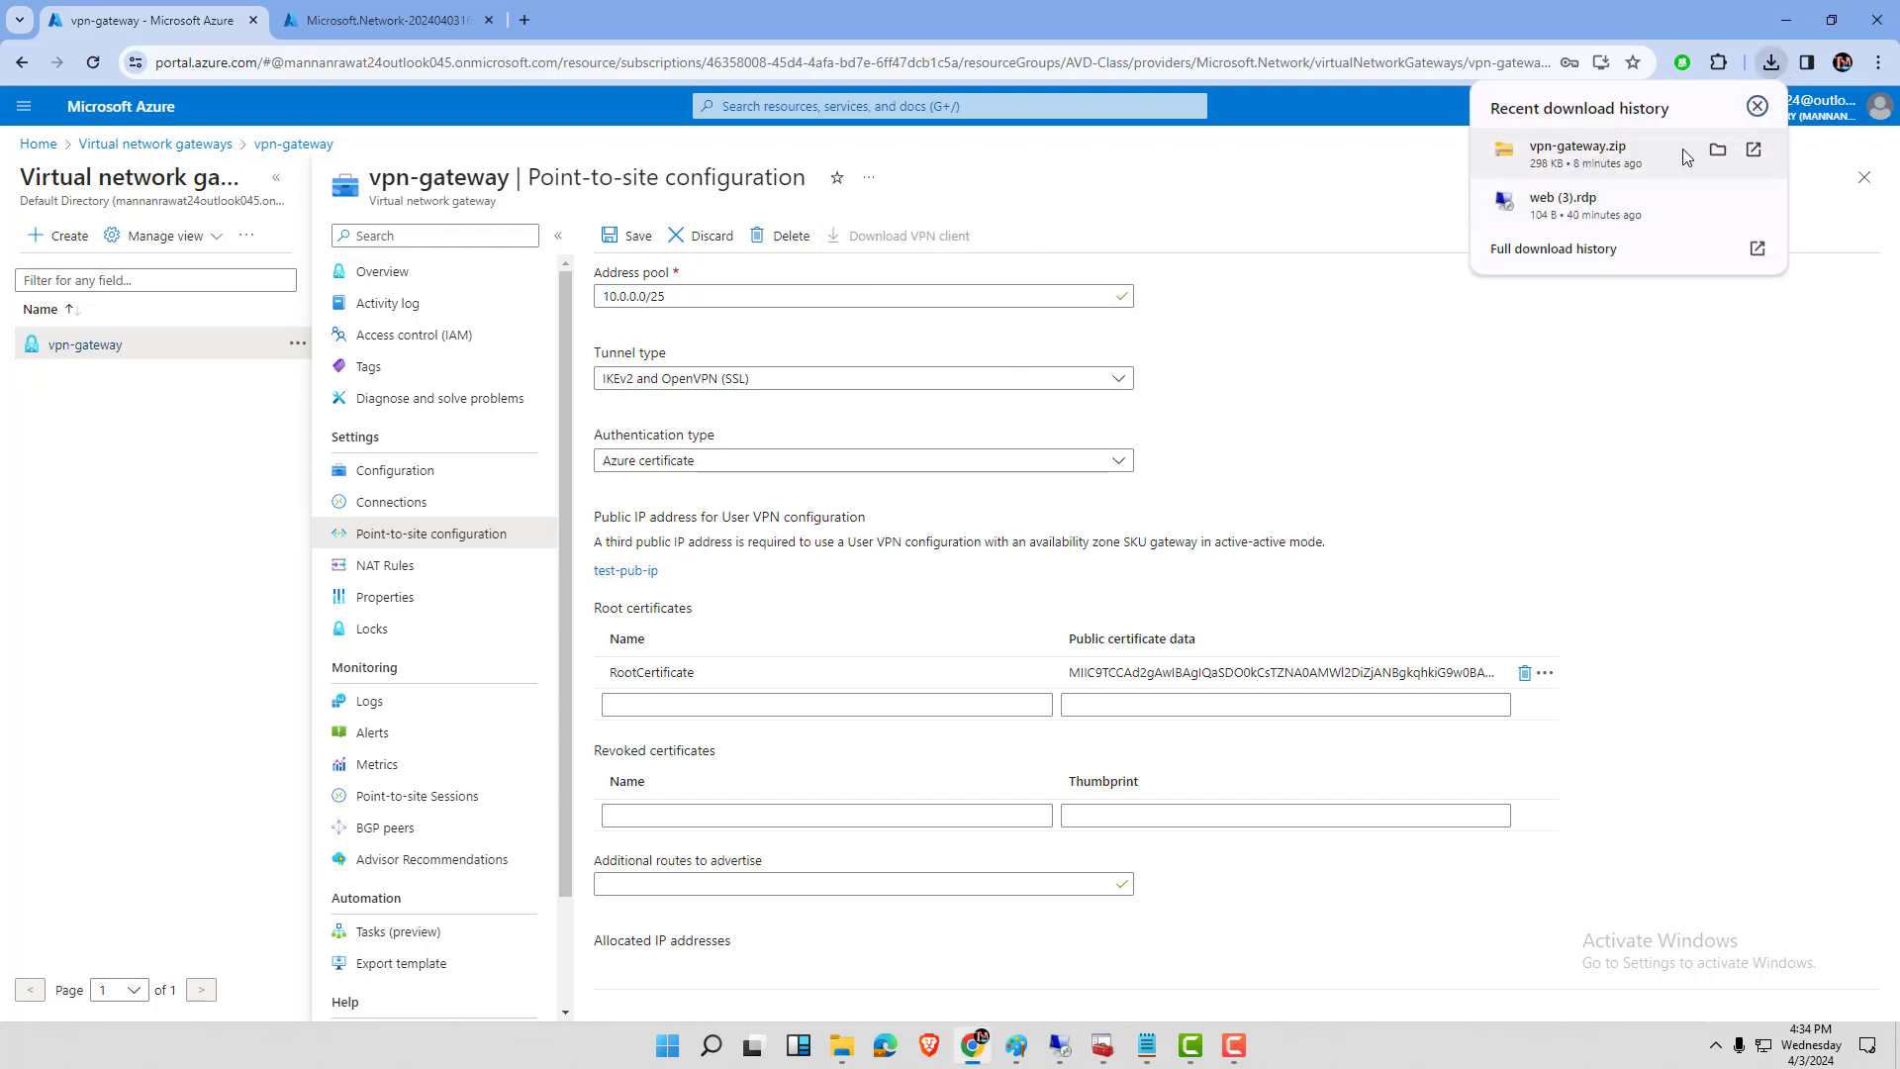
{"action": "left_click", "coordinate": [1718, 150]}
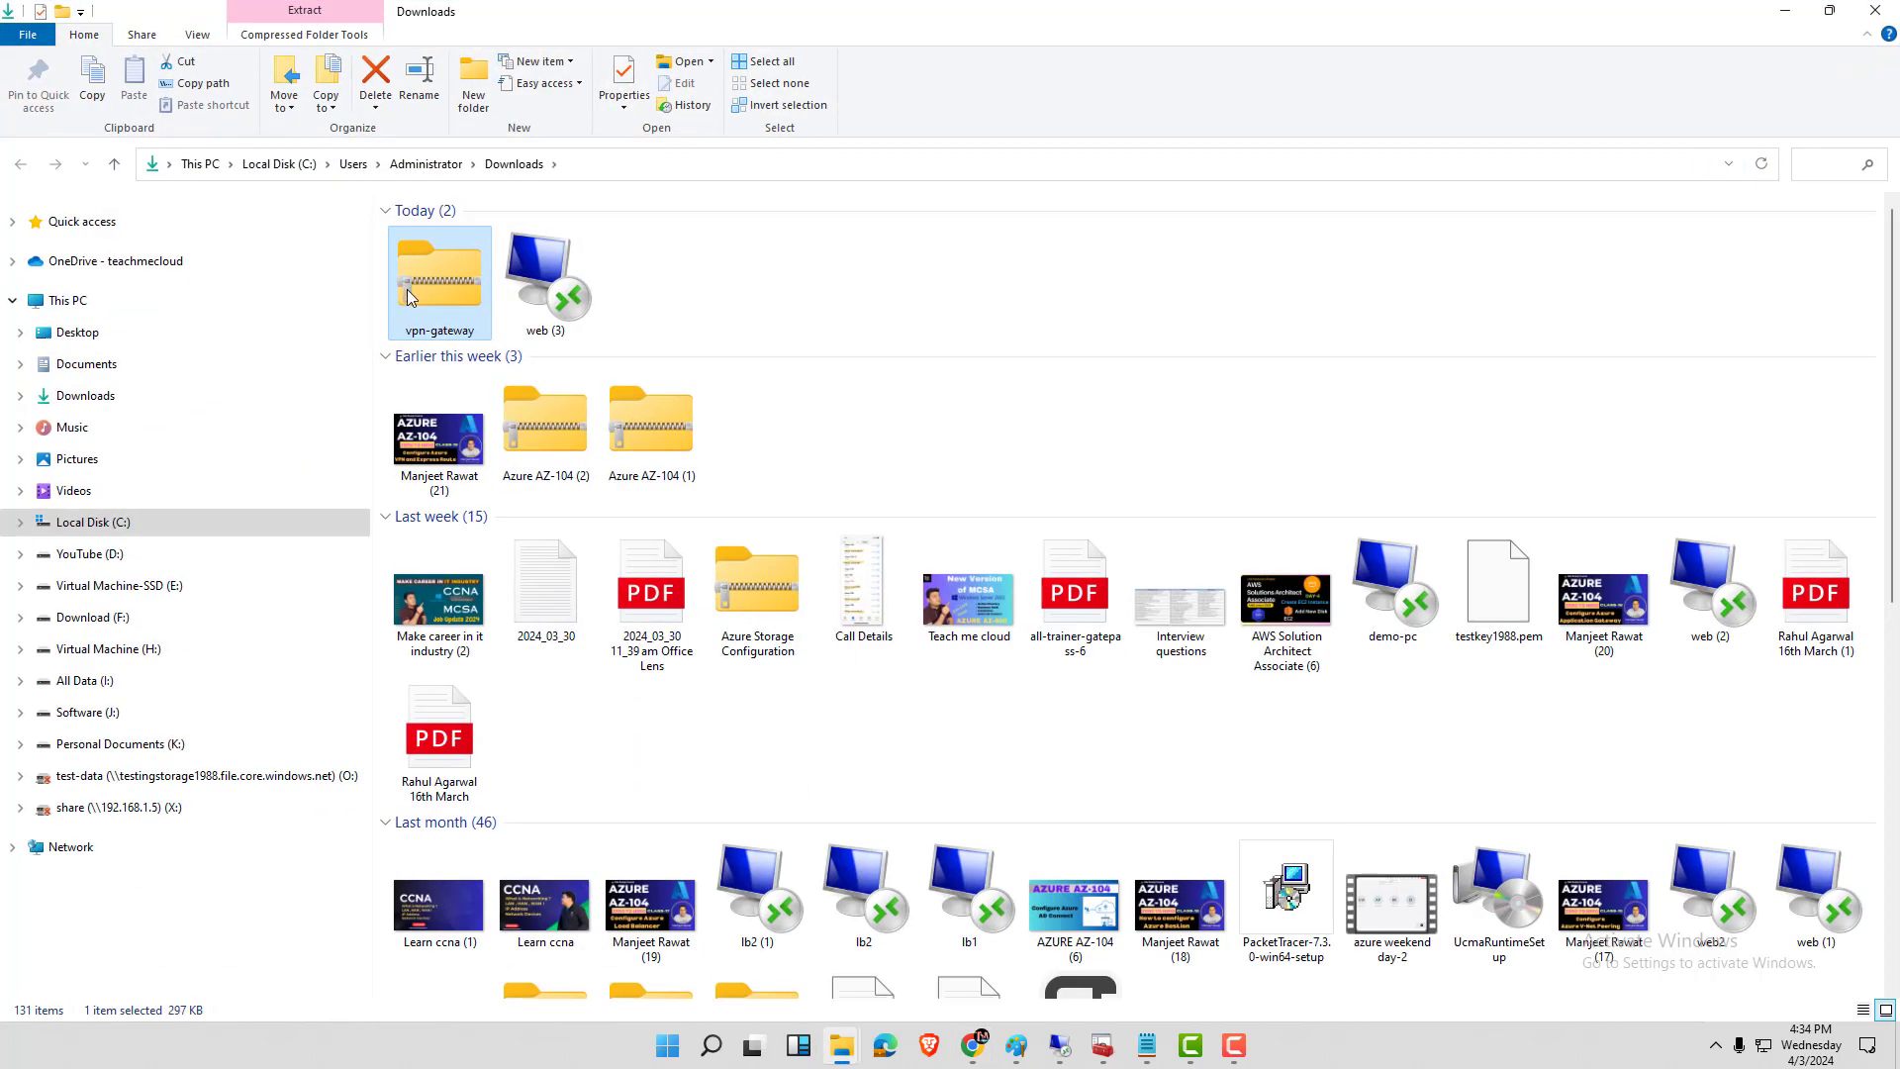
Step: Run VpnClientSetupAmd64 from vpn-gateway.zip's WindowsAmd64 folder, allowing it past SmartScreen and approving installation
{"action": "double_click", "coordinate": [411, 297]}
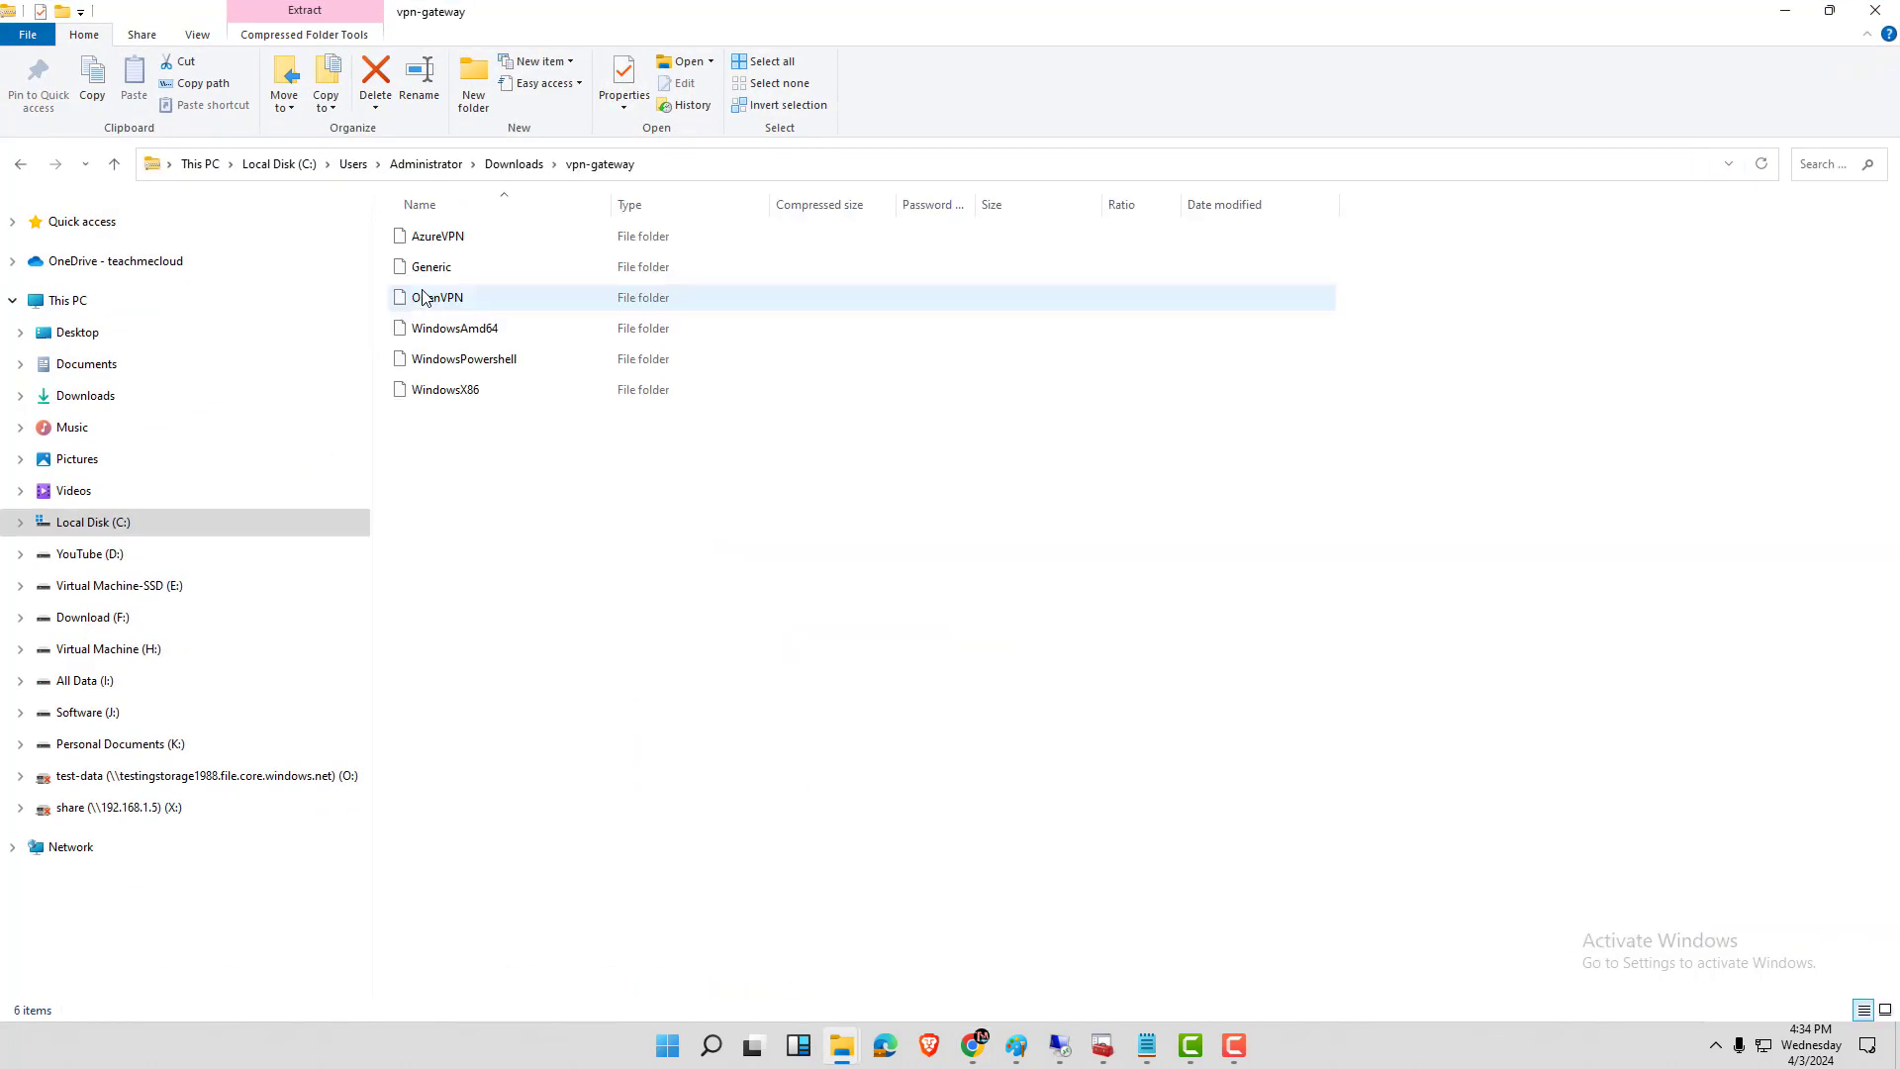
{"action": "double_click", "coordinate": [465, 332]}
{"action": "double_click", "coordinate": [489, 240]}
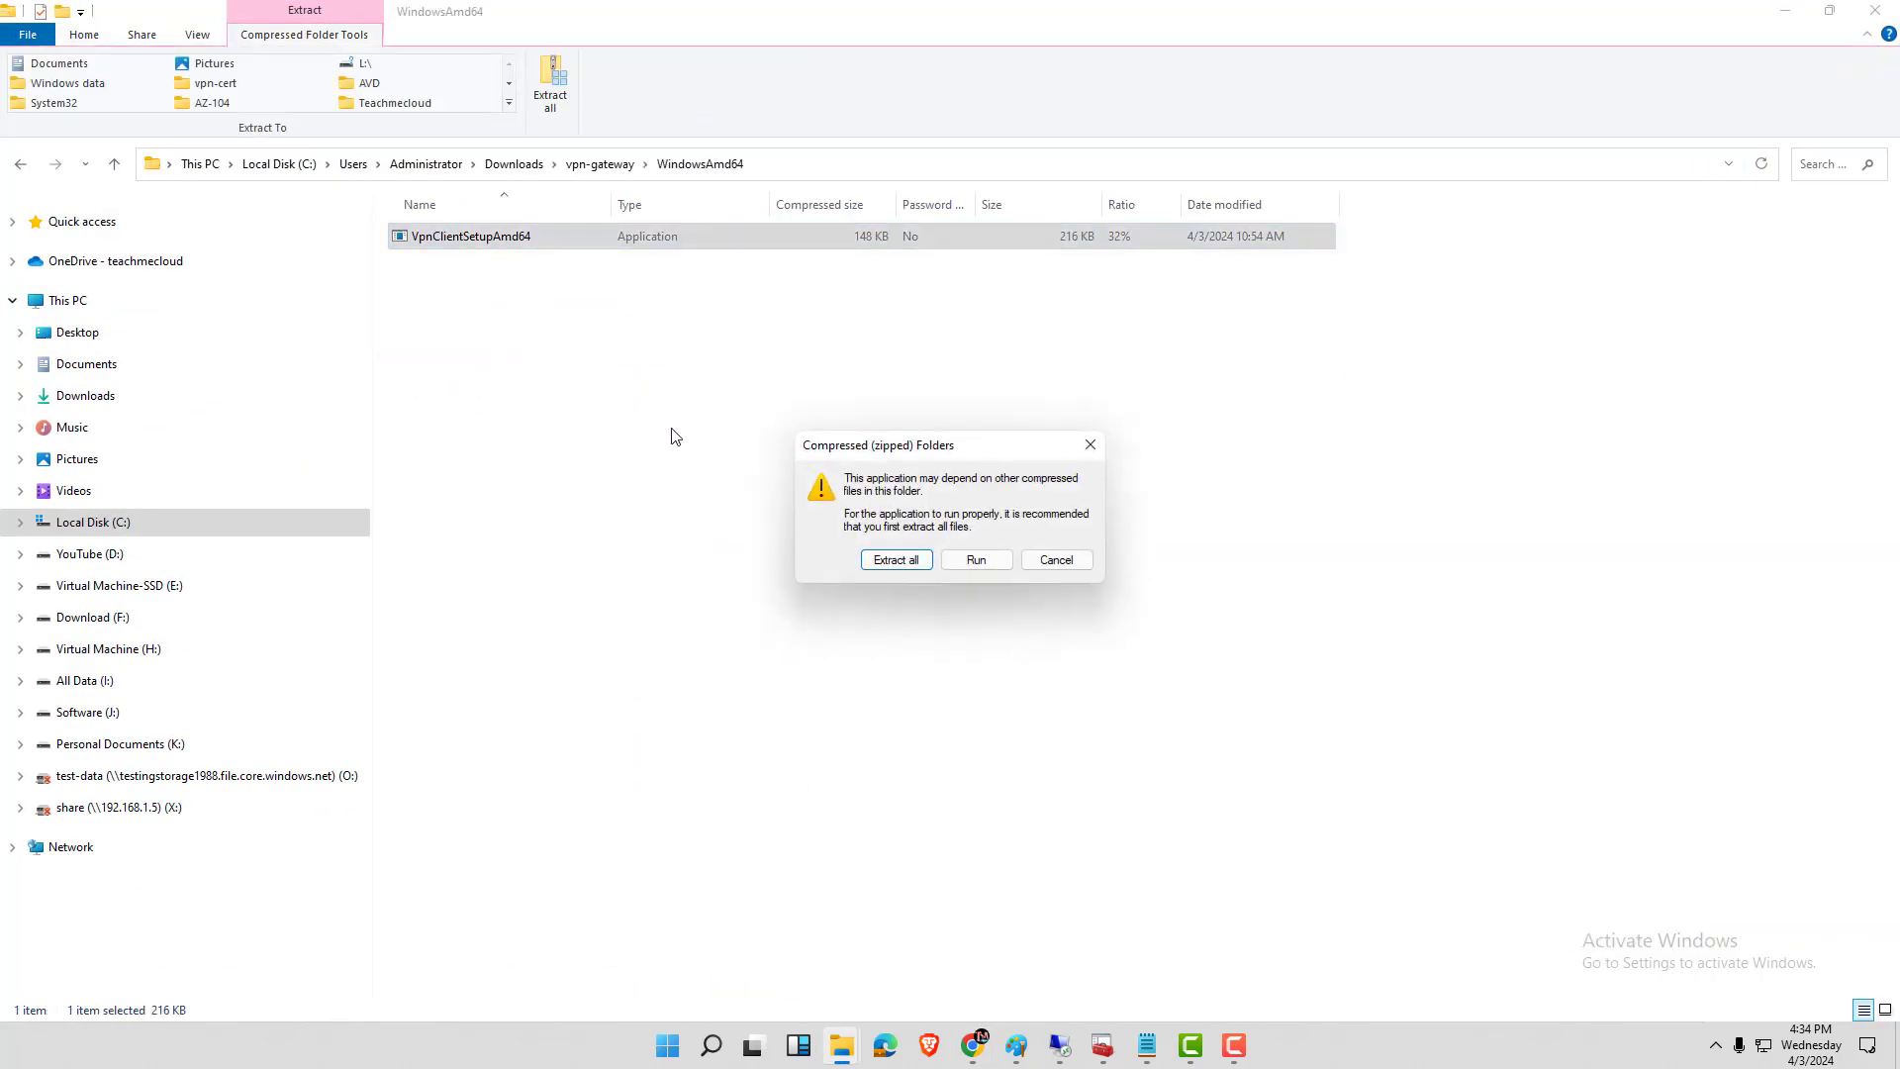
{"action": "left_click", "coordinate": [989, 560]}
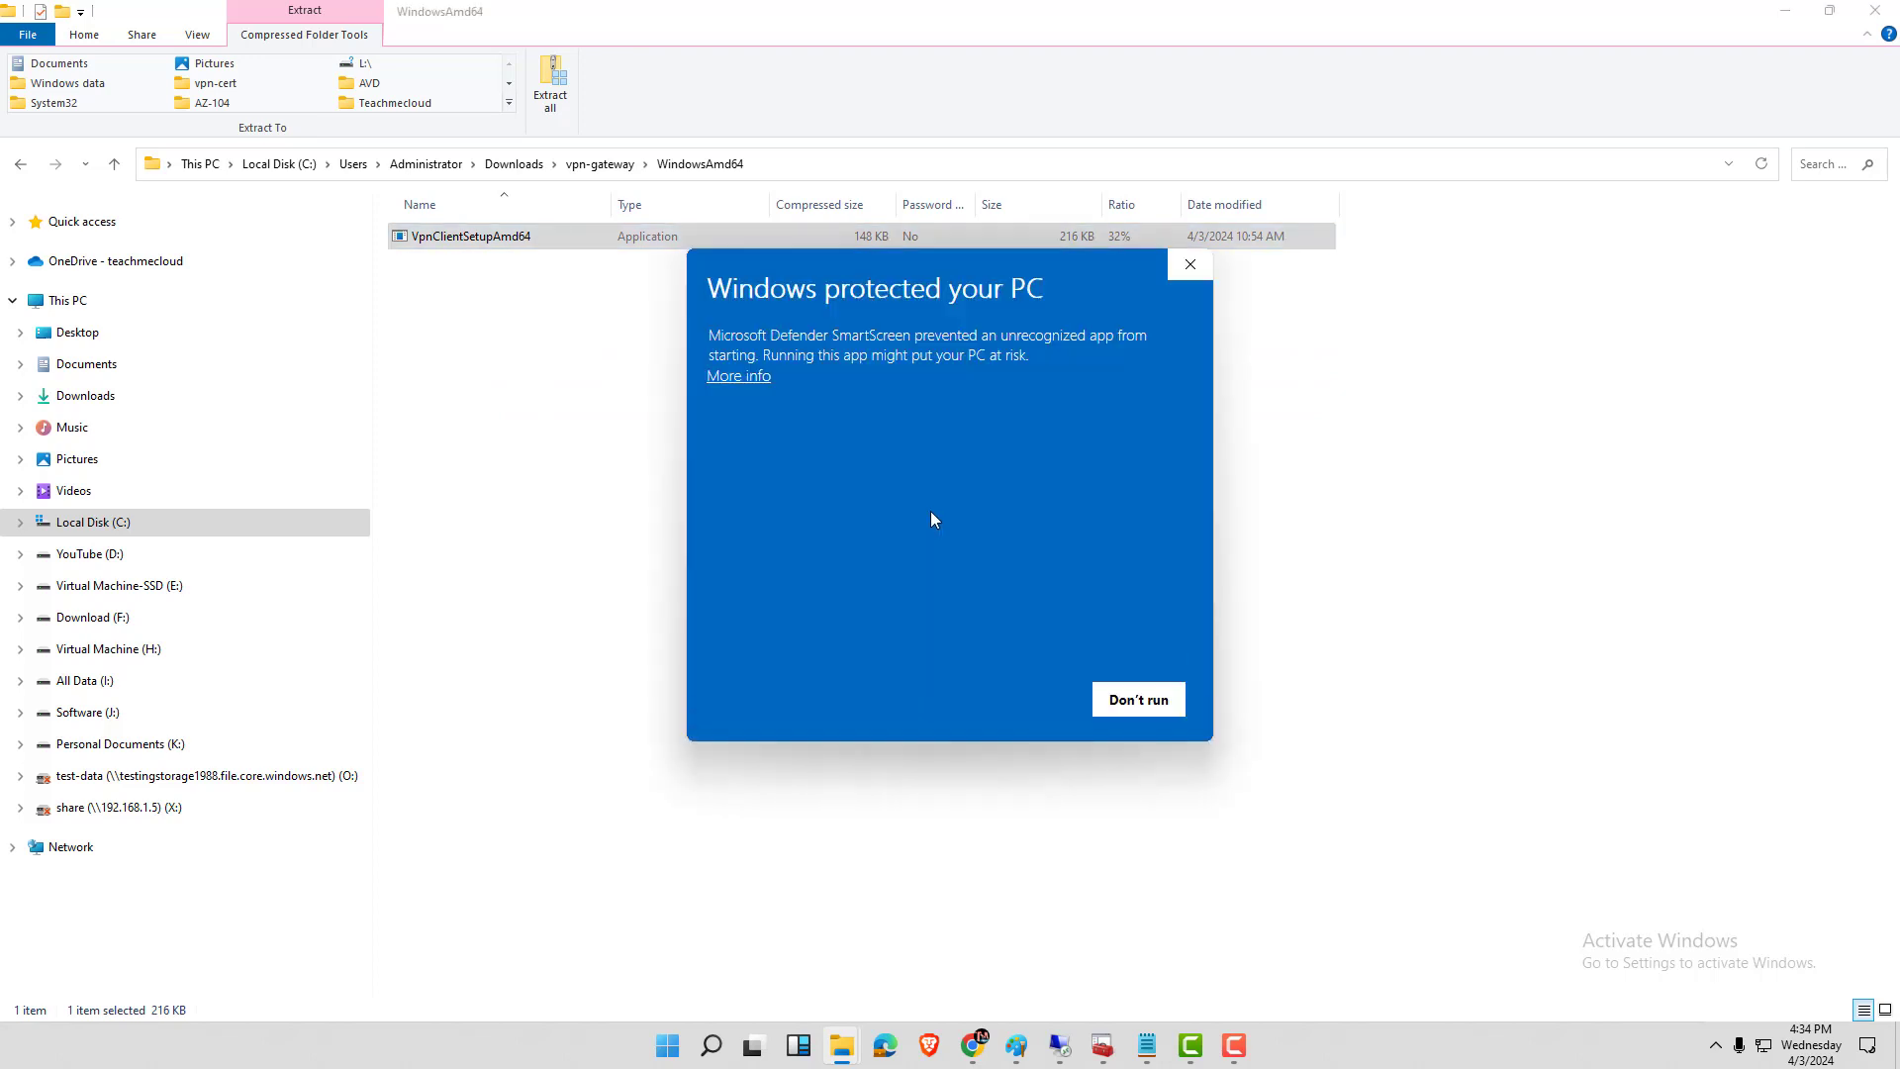
{"action": "left_click", "coordinate": [744, 376]}
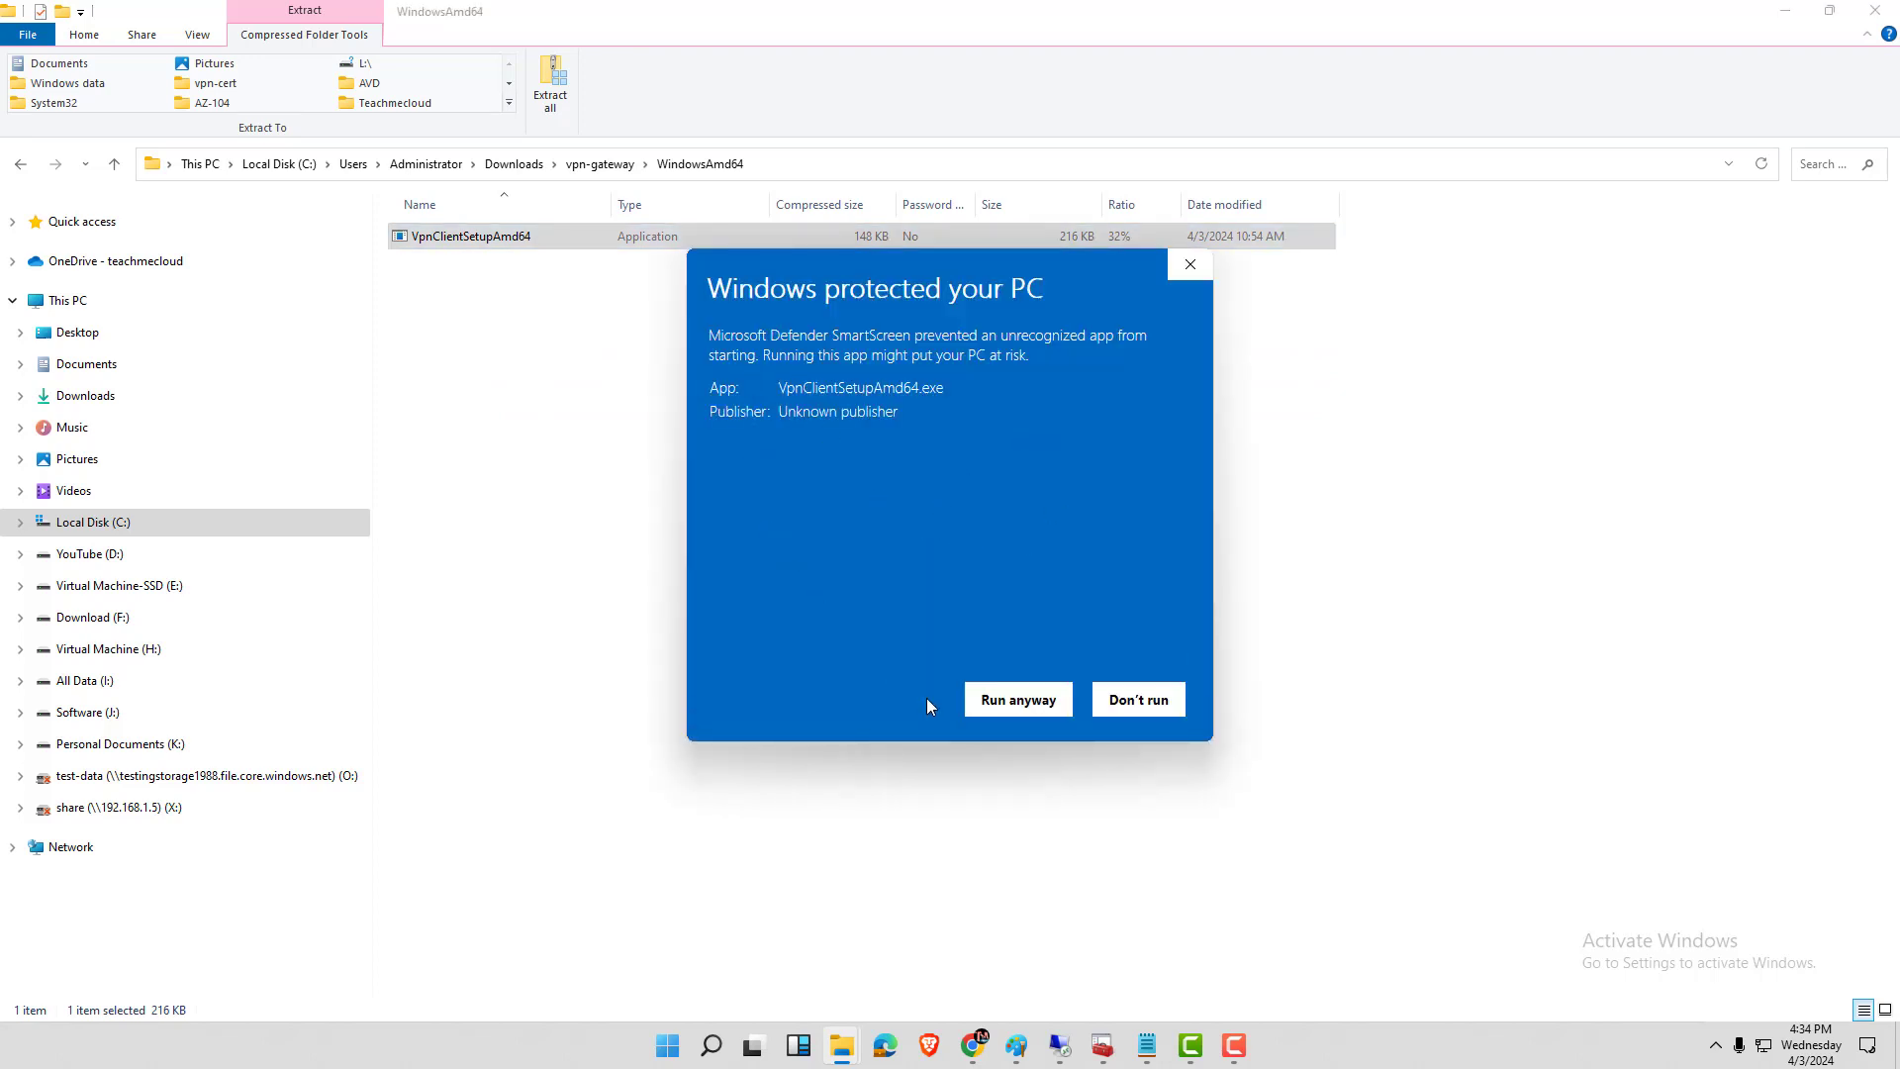
{"action": "left_click", "coordinate": [998, 701]}
{"action": "left_click", "coordinate": [993, 590]}
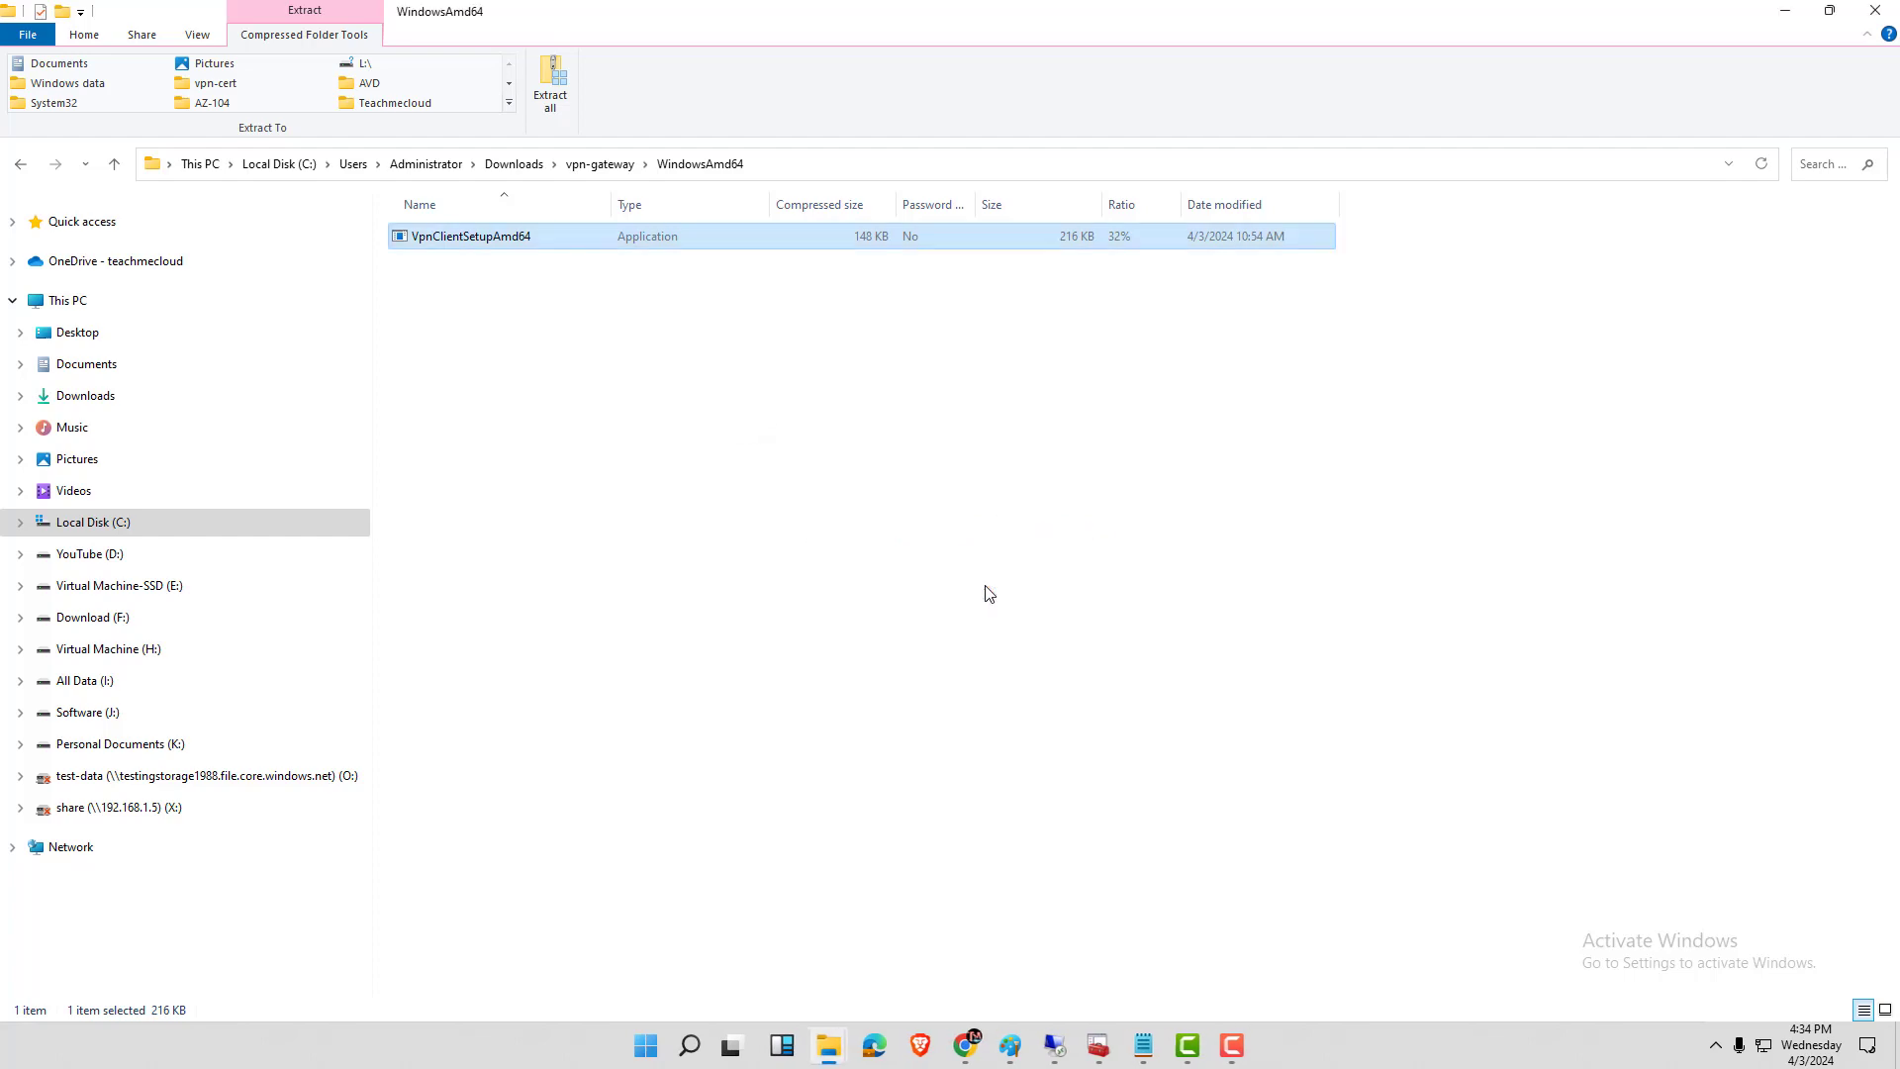
Step: Minimize Remote Desktop, File Explorer and Chrome, then open Network & Internet settings from the tray
{"action": "left_click", "coordinate": [1059, 1045]}
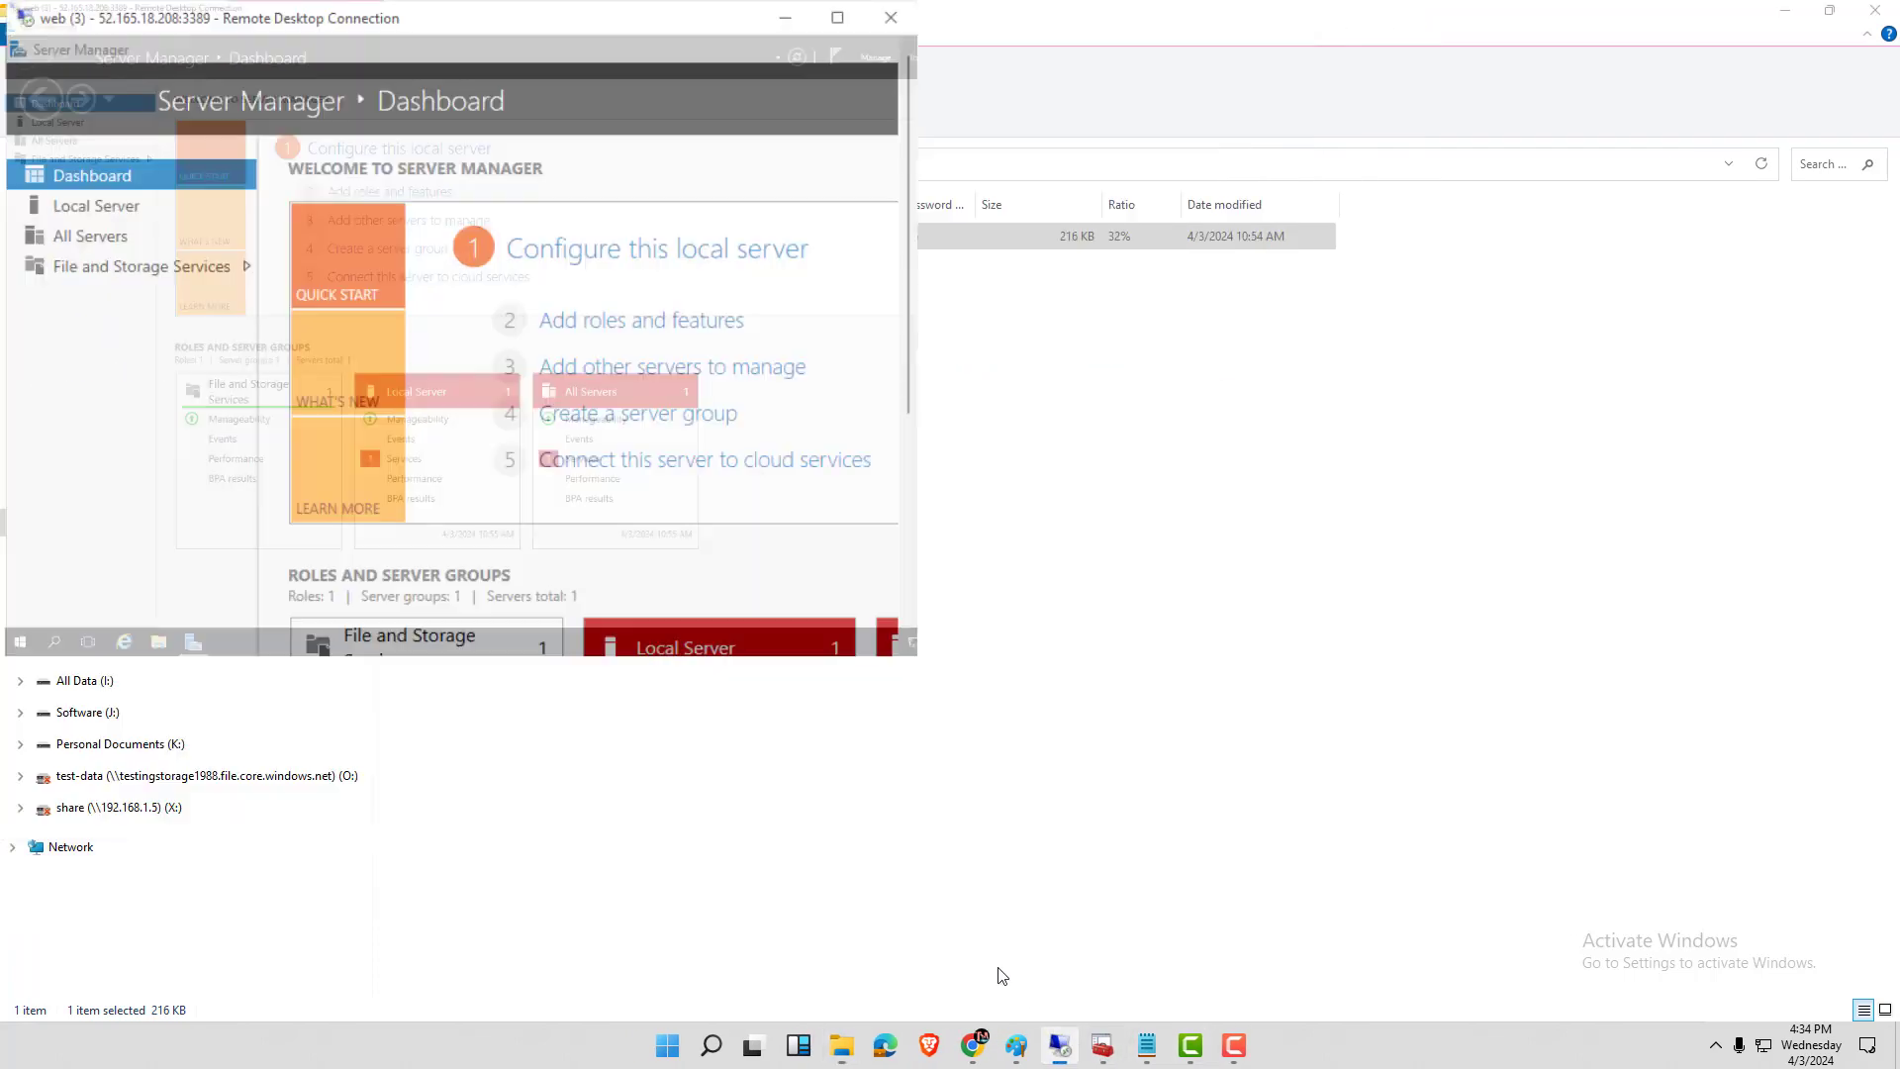
{"action": "left_click", "coordinate": [671, 15]}
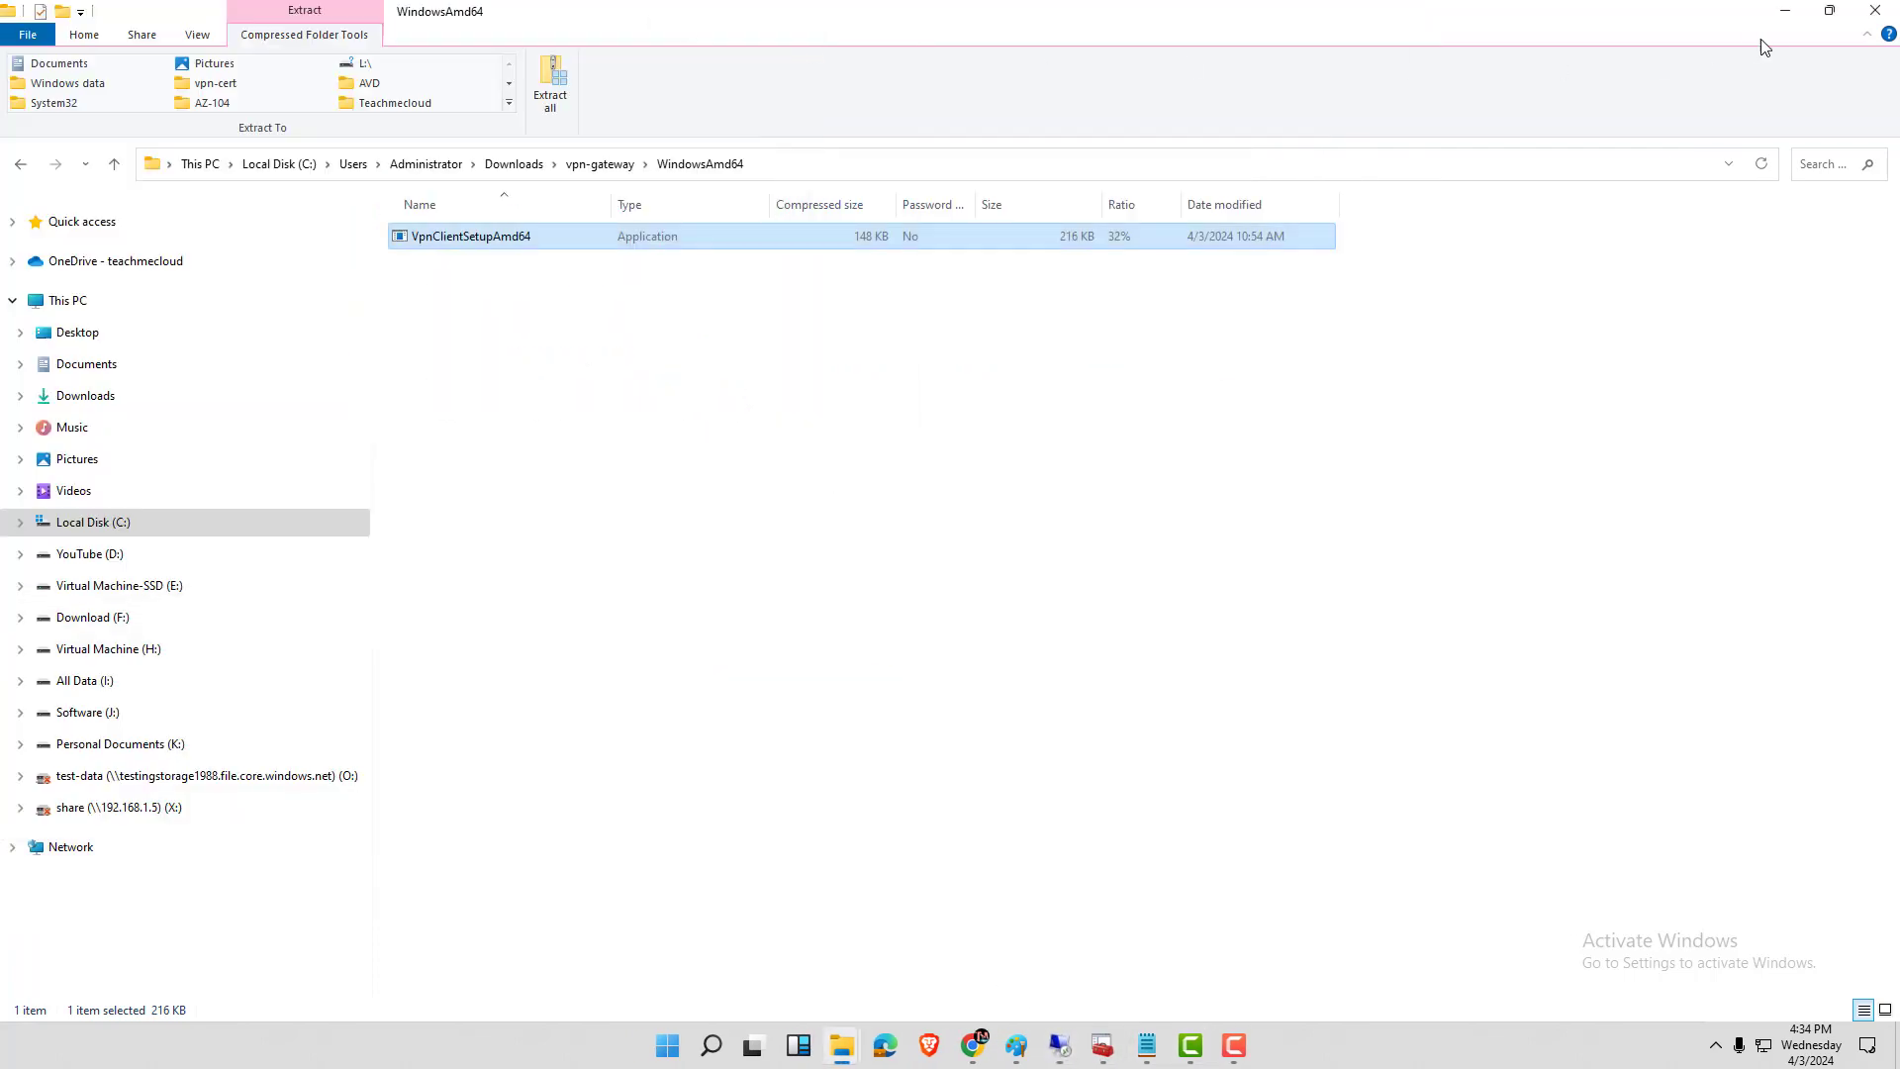
{"action": "left_click", "coordinate": [1785, 11]}
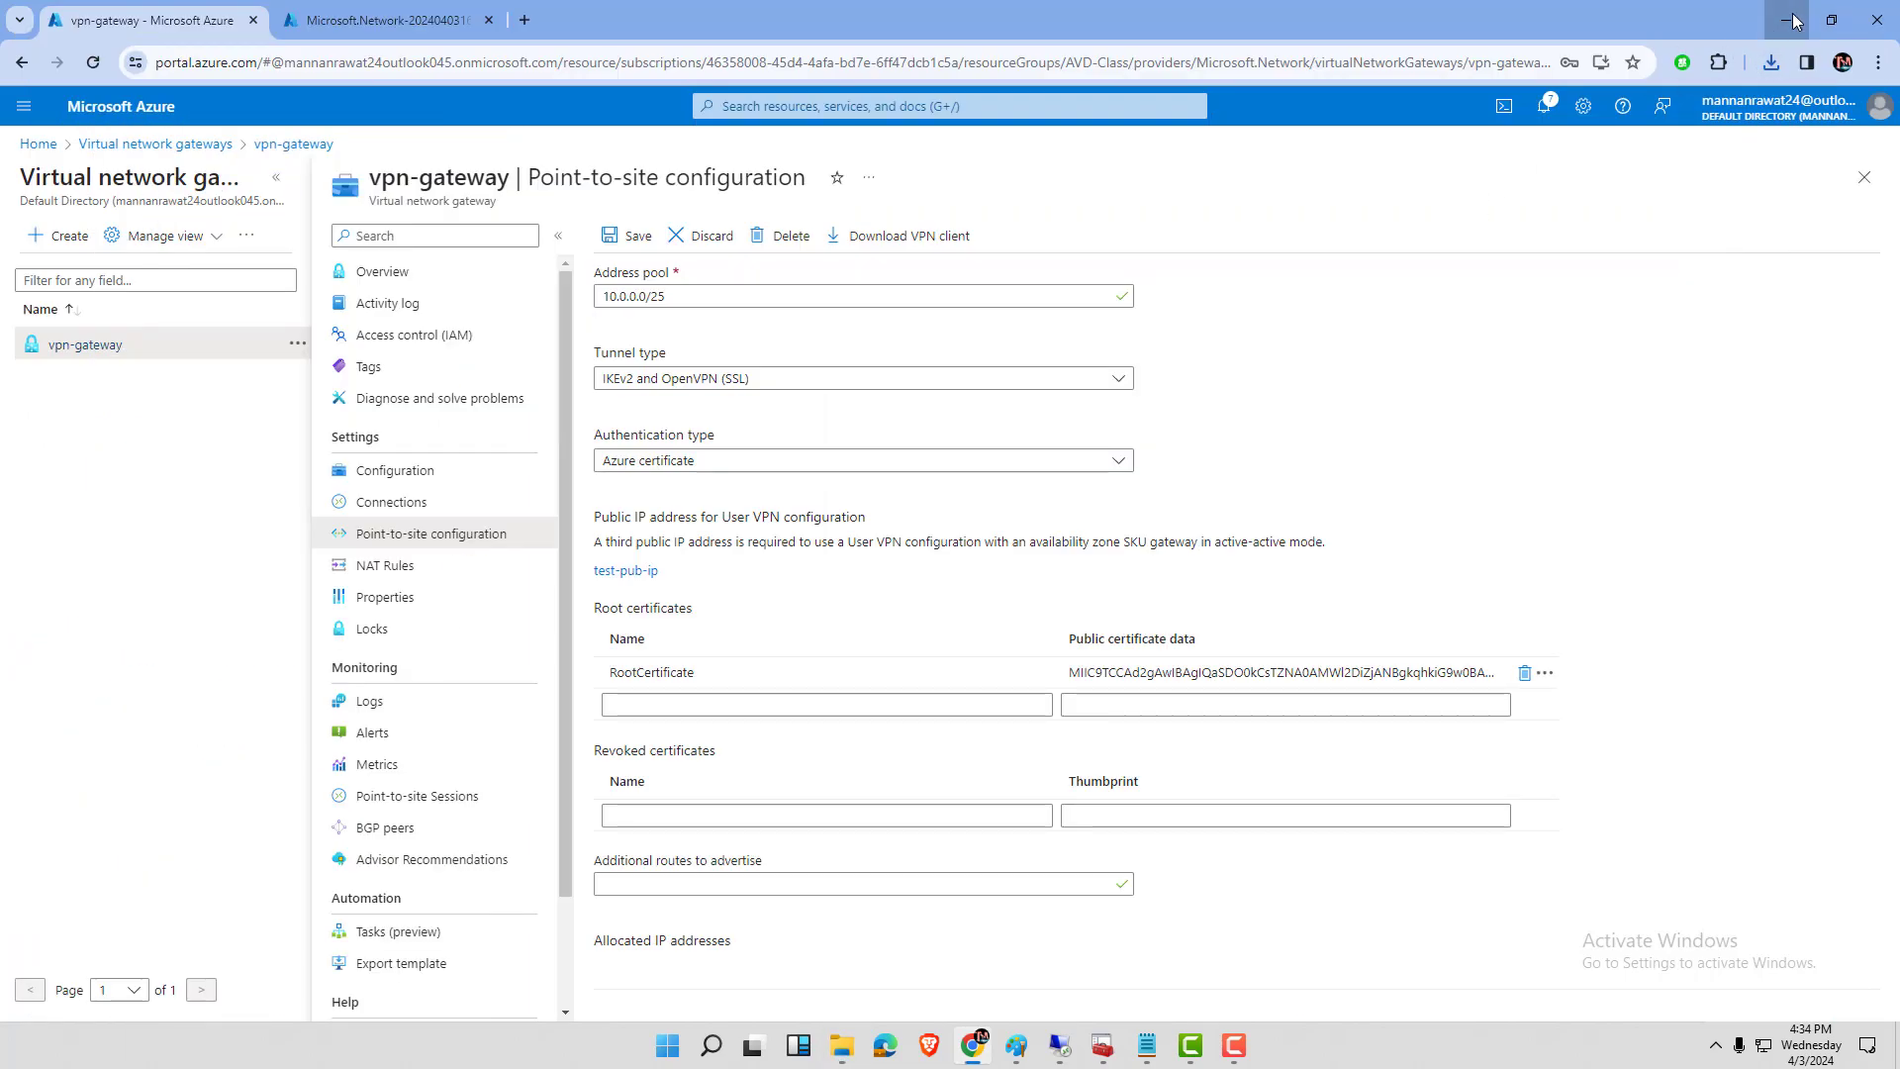
{"action": "left_click", "coordinate": [1785, 19]}
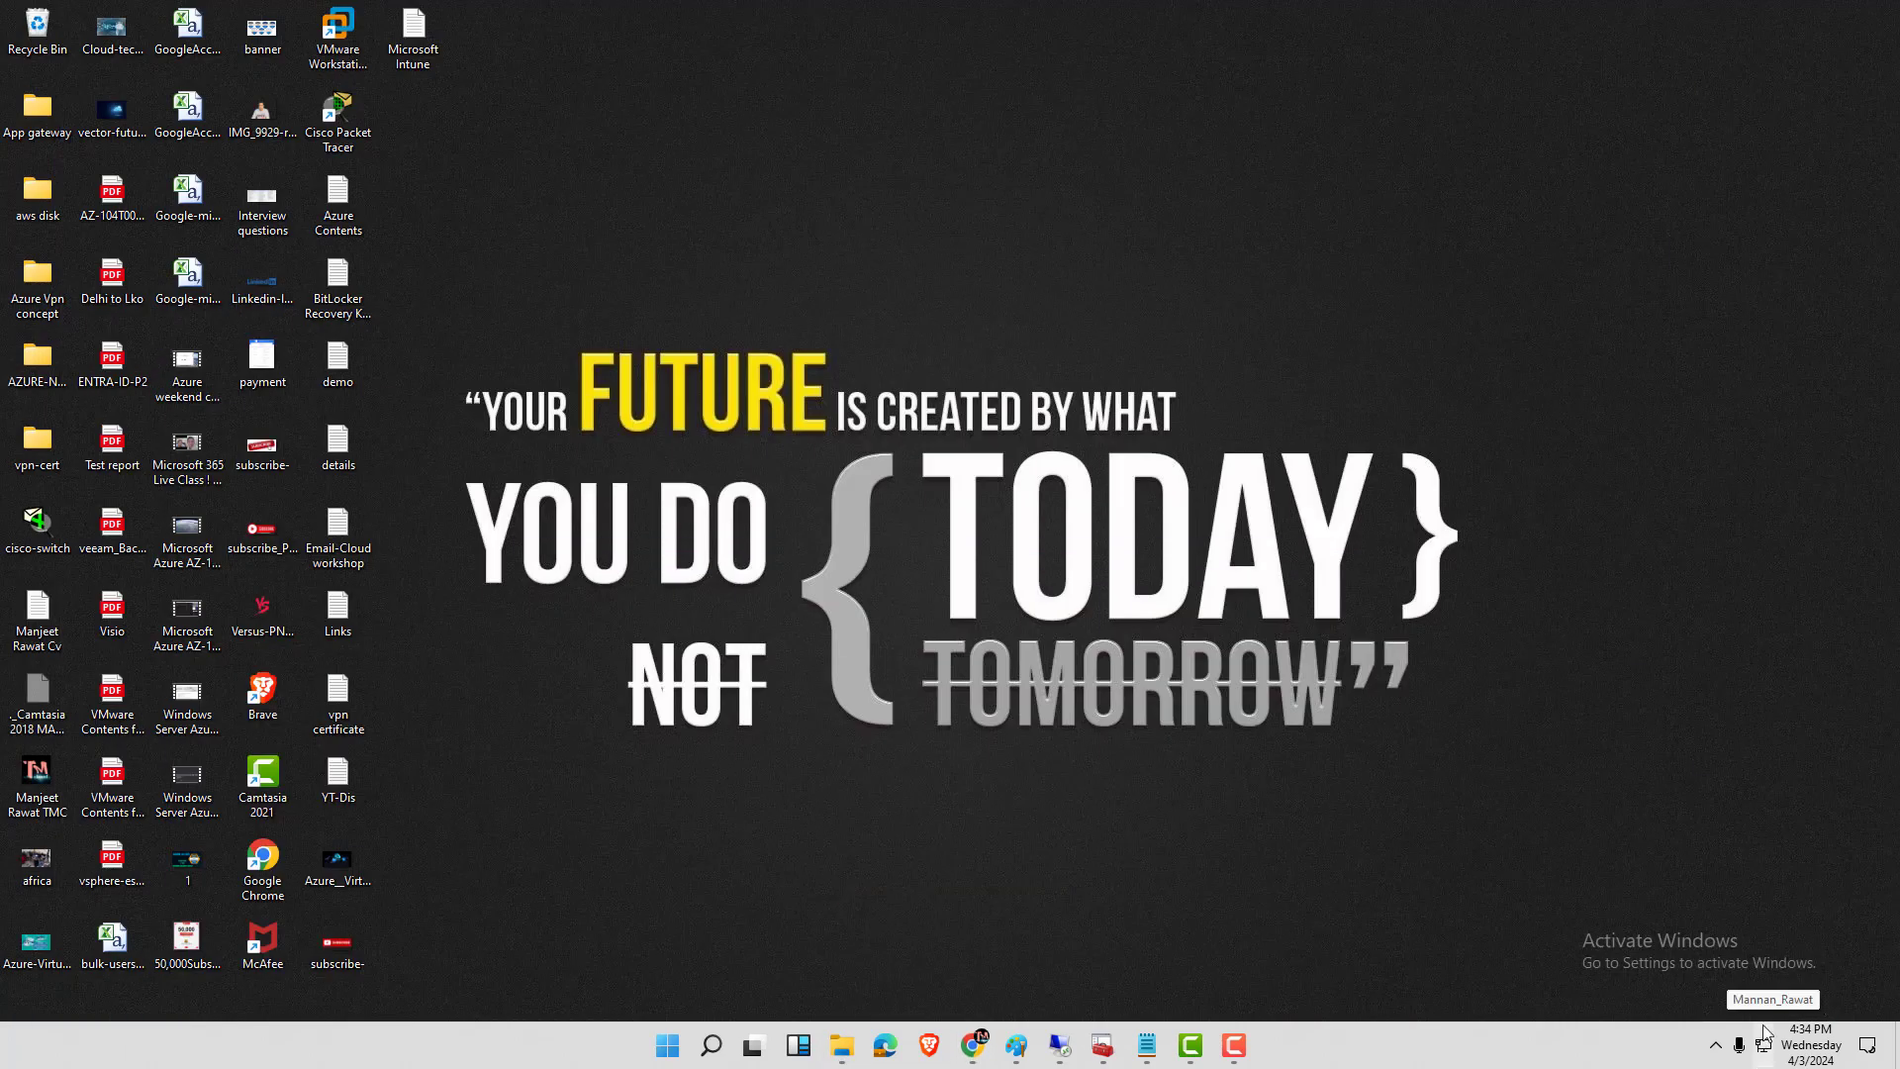
{"action": "left_click", "coordinate": [1719, 1045]}
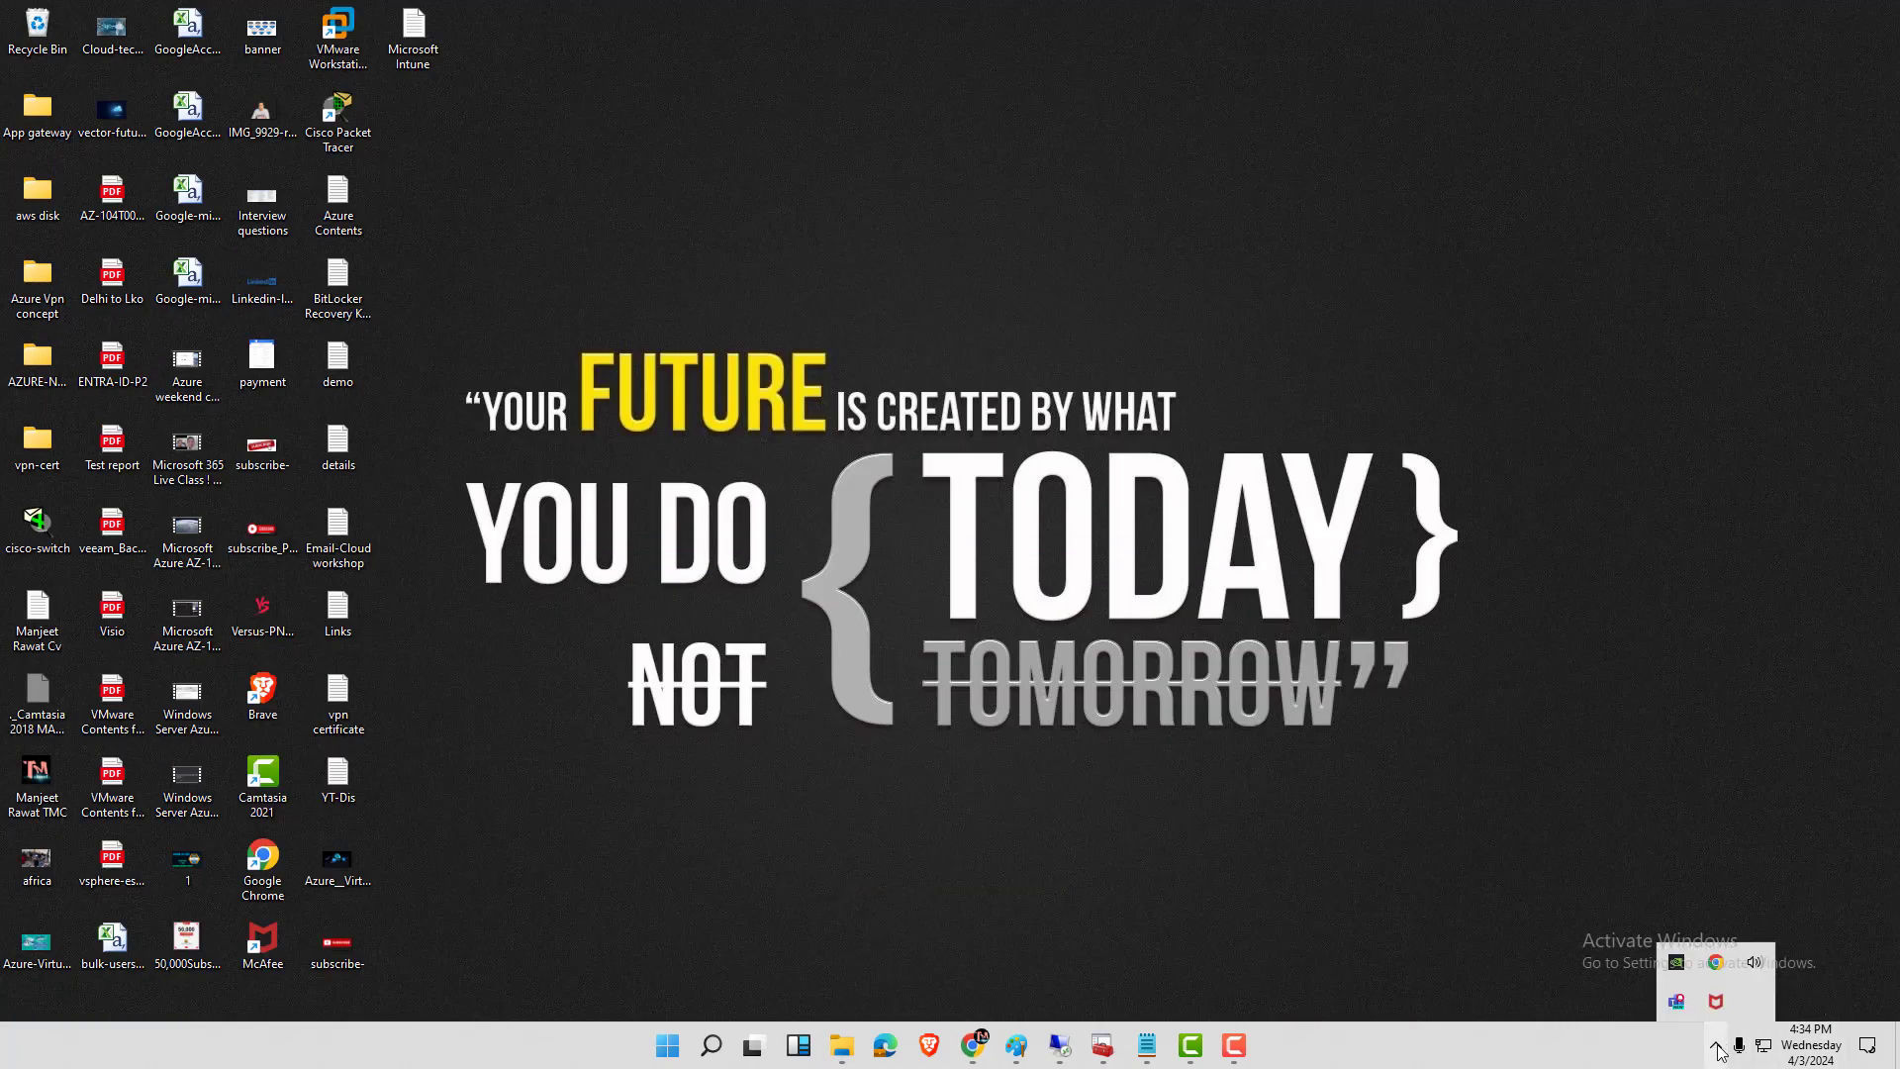
{"action": "right_click", "coordinate": [1767, 1047]}
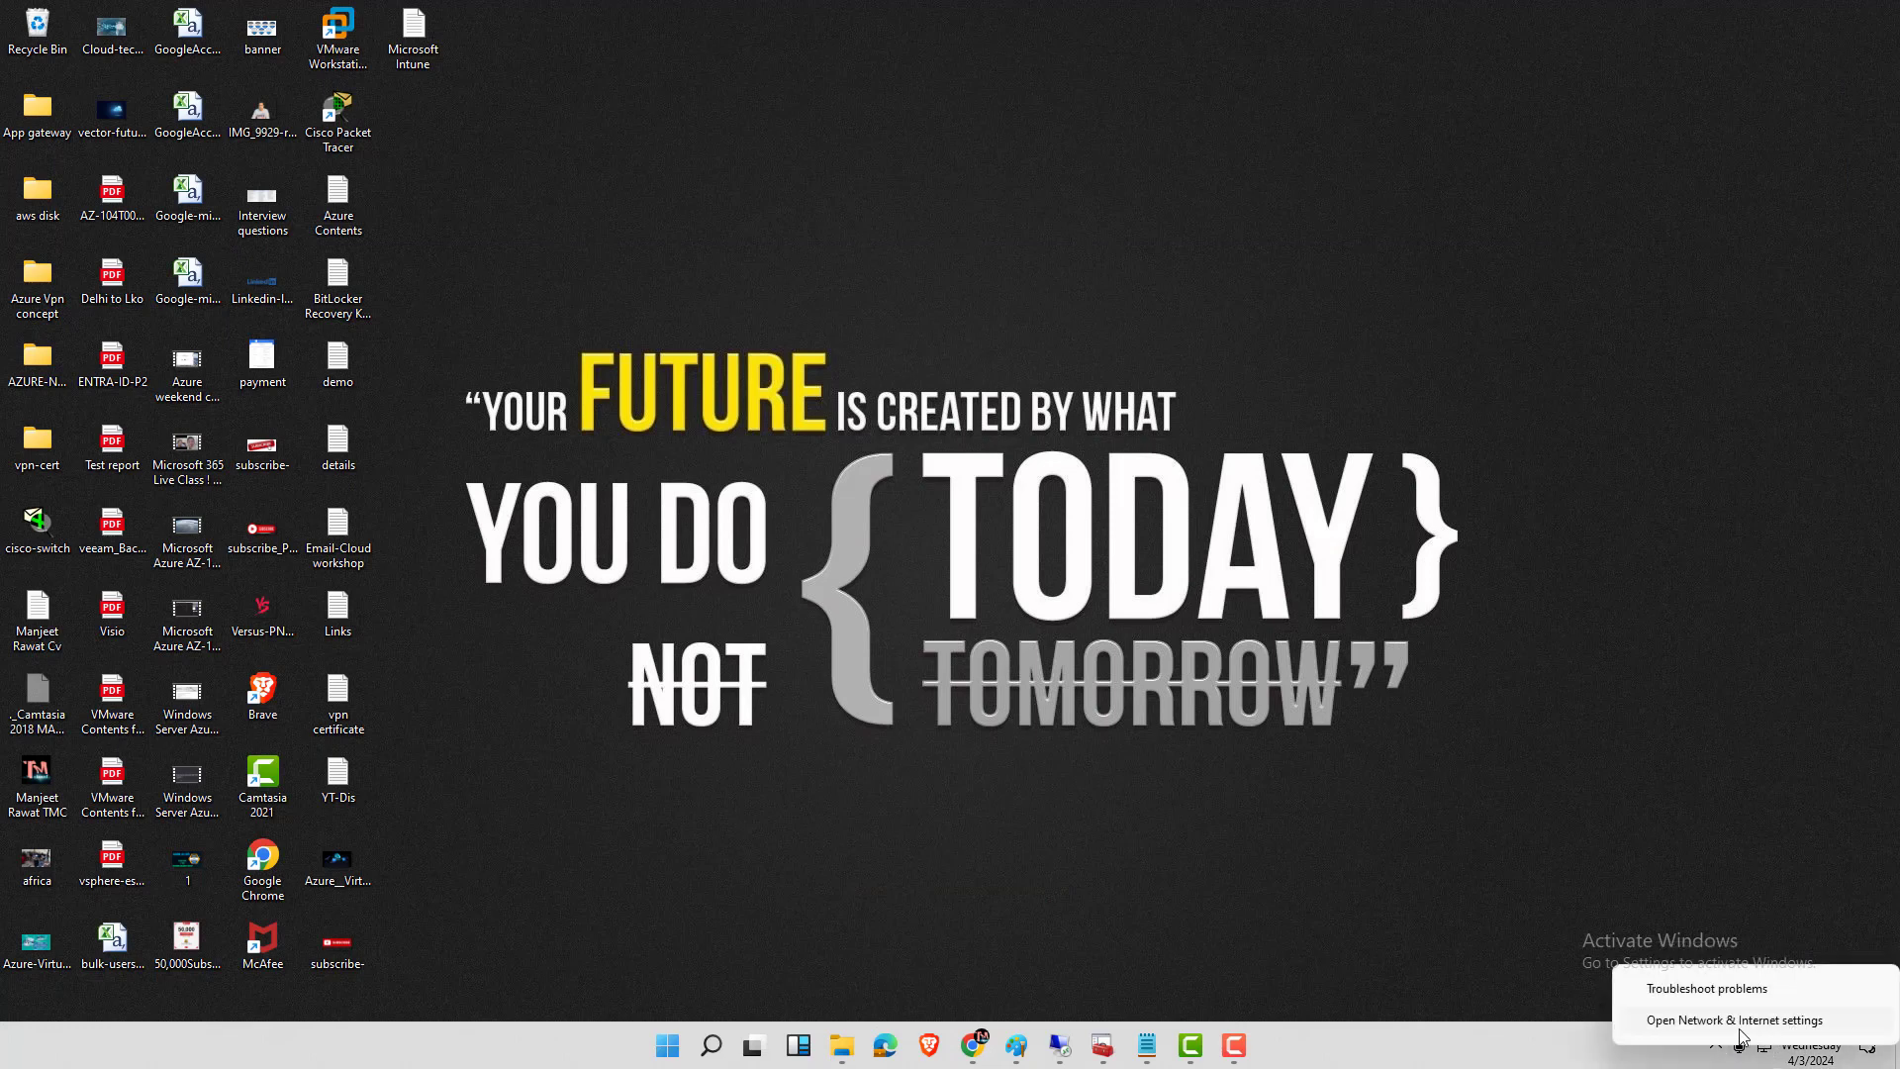
{"action": "left_click", "coordinate": [1734, 1021]}
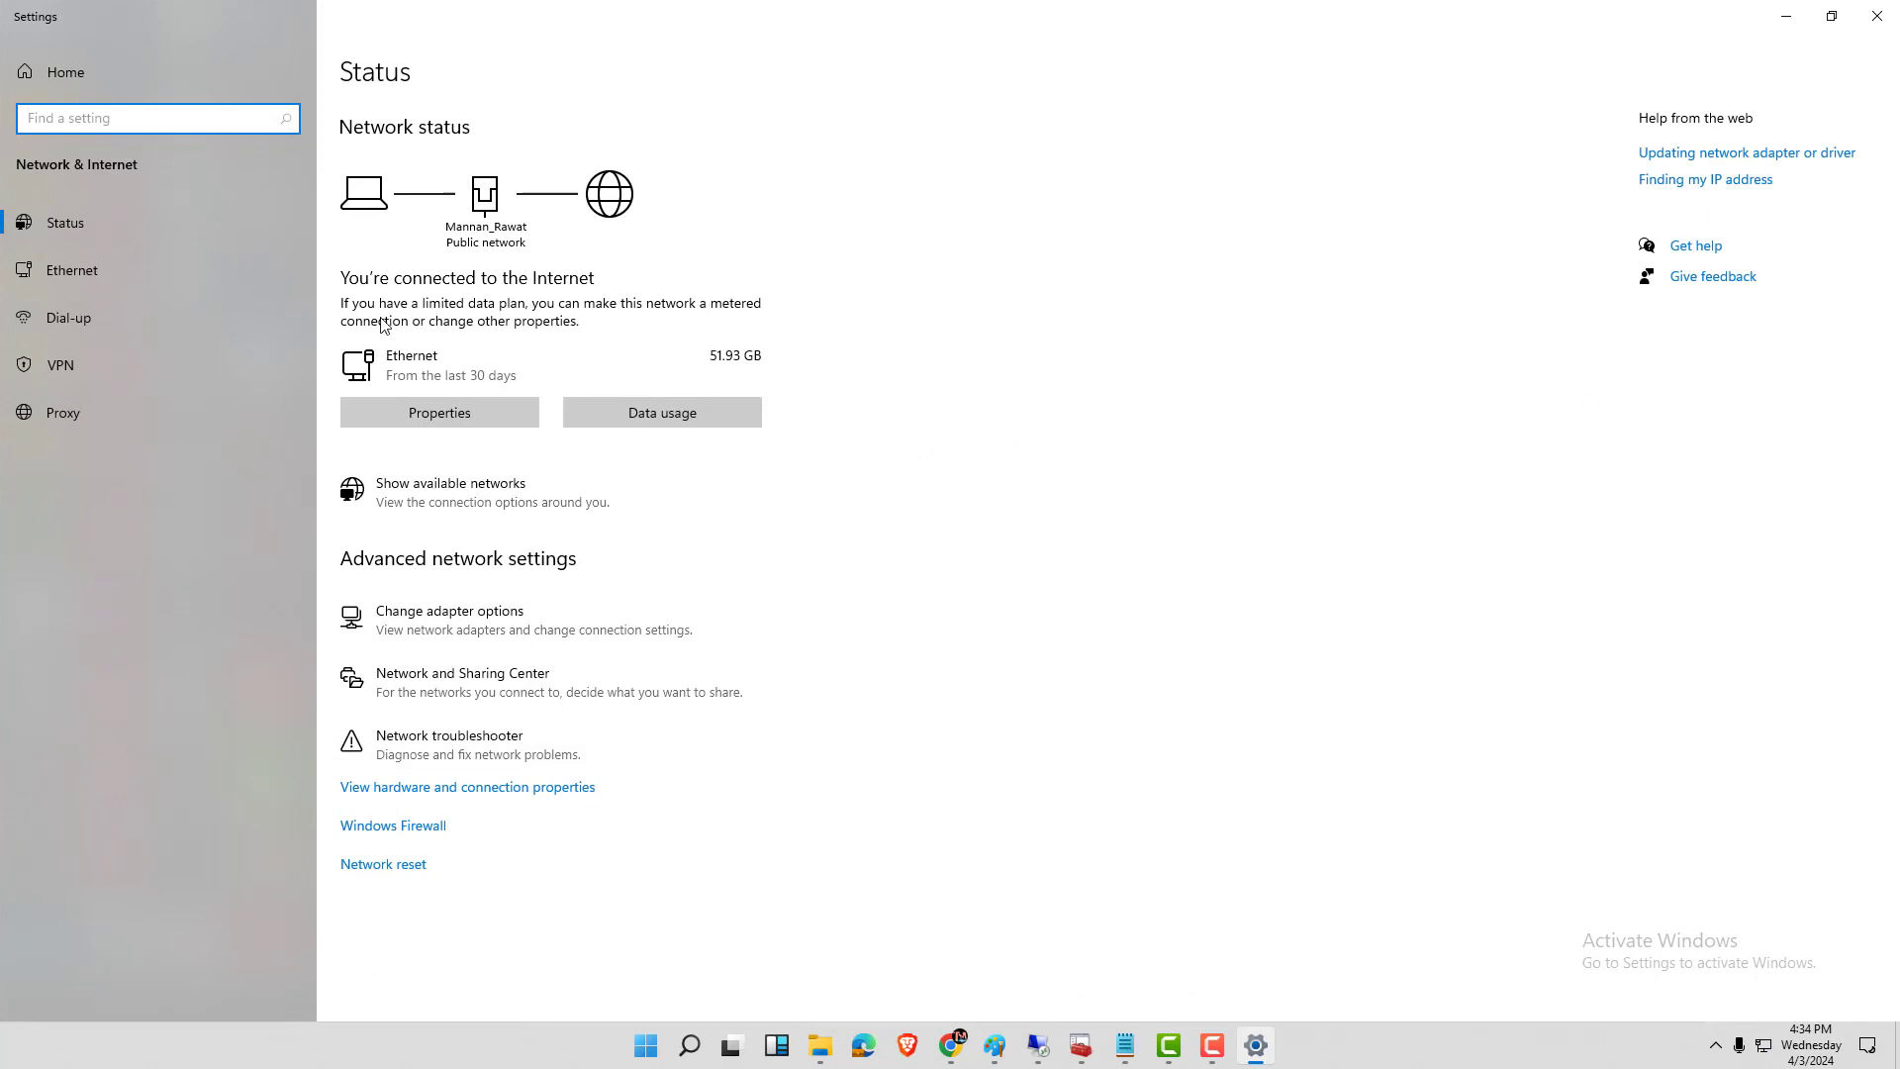
Step: Try connecting VPN-V-net, cancel after the missing-certificate Error 798, then select class-v-net
{"action": "left_click", "coordinate": [98, 365]}
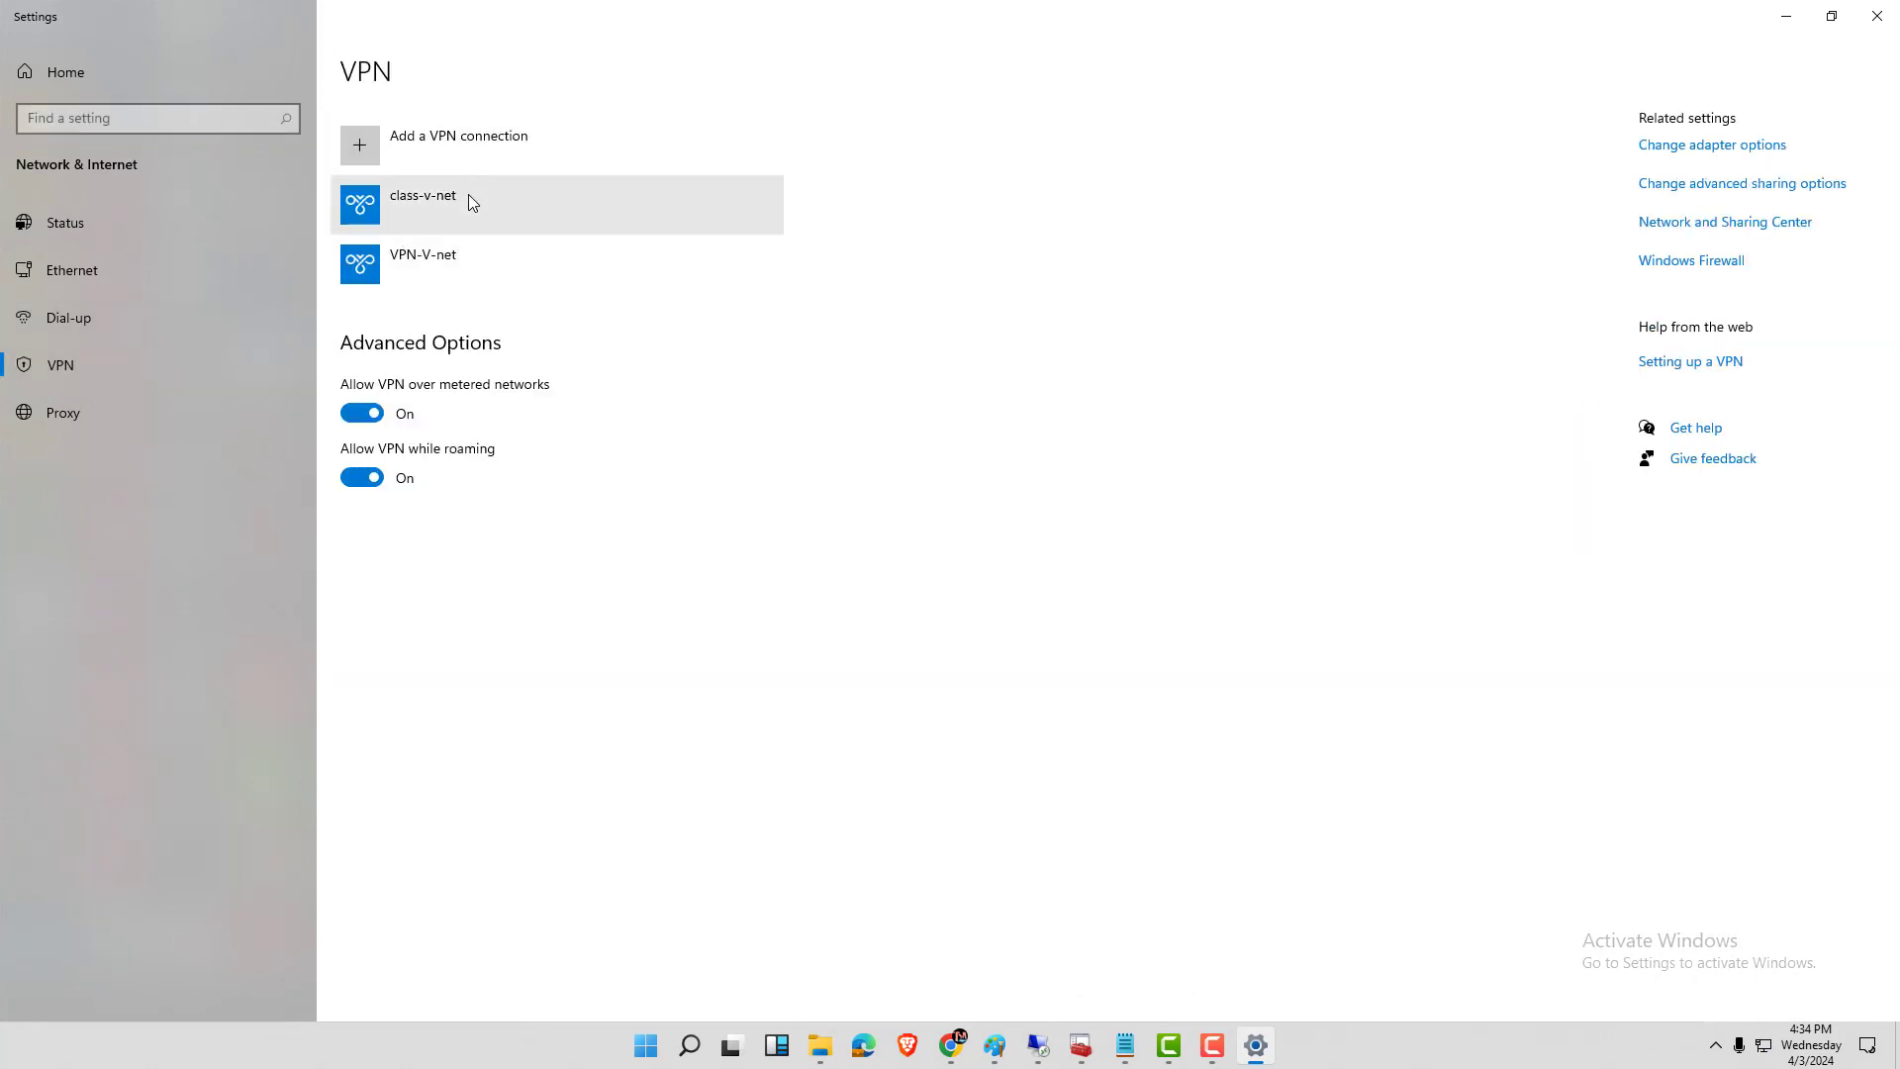
{"action": "left_click", "coordinate": [413, 264]}
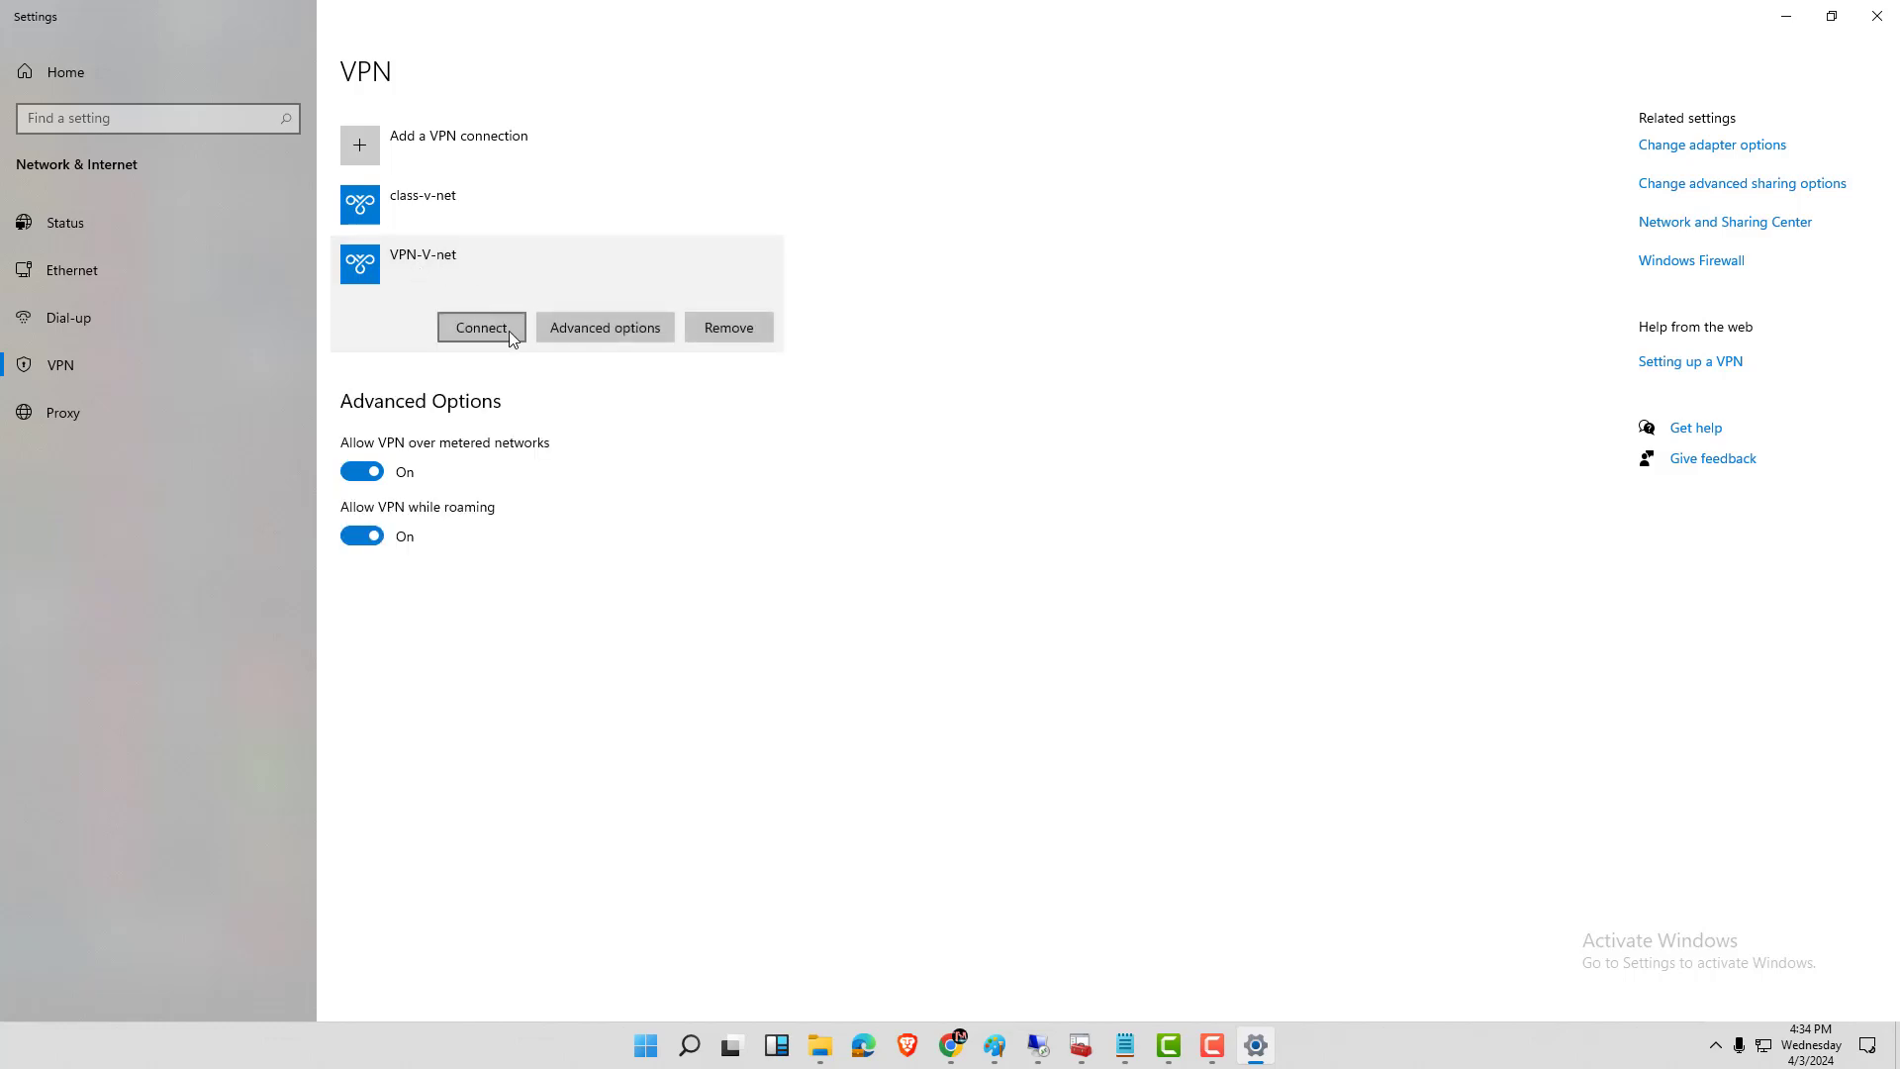
{"action": "left_click", "coordinate": [507, 329]}
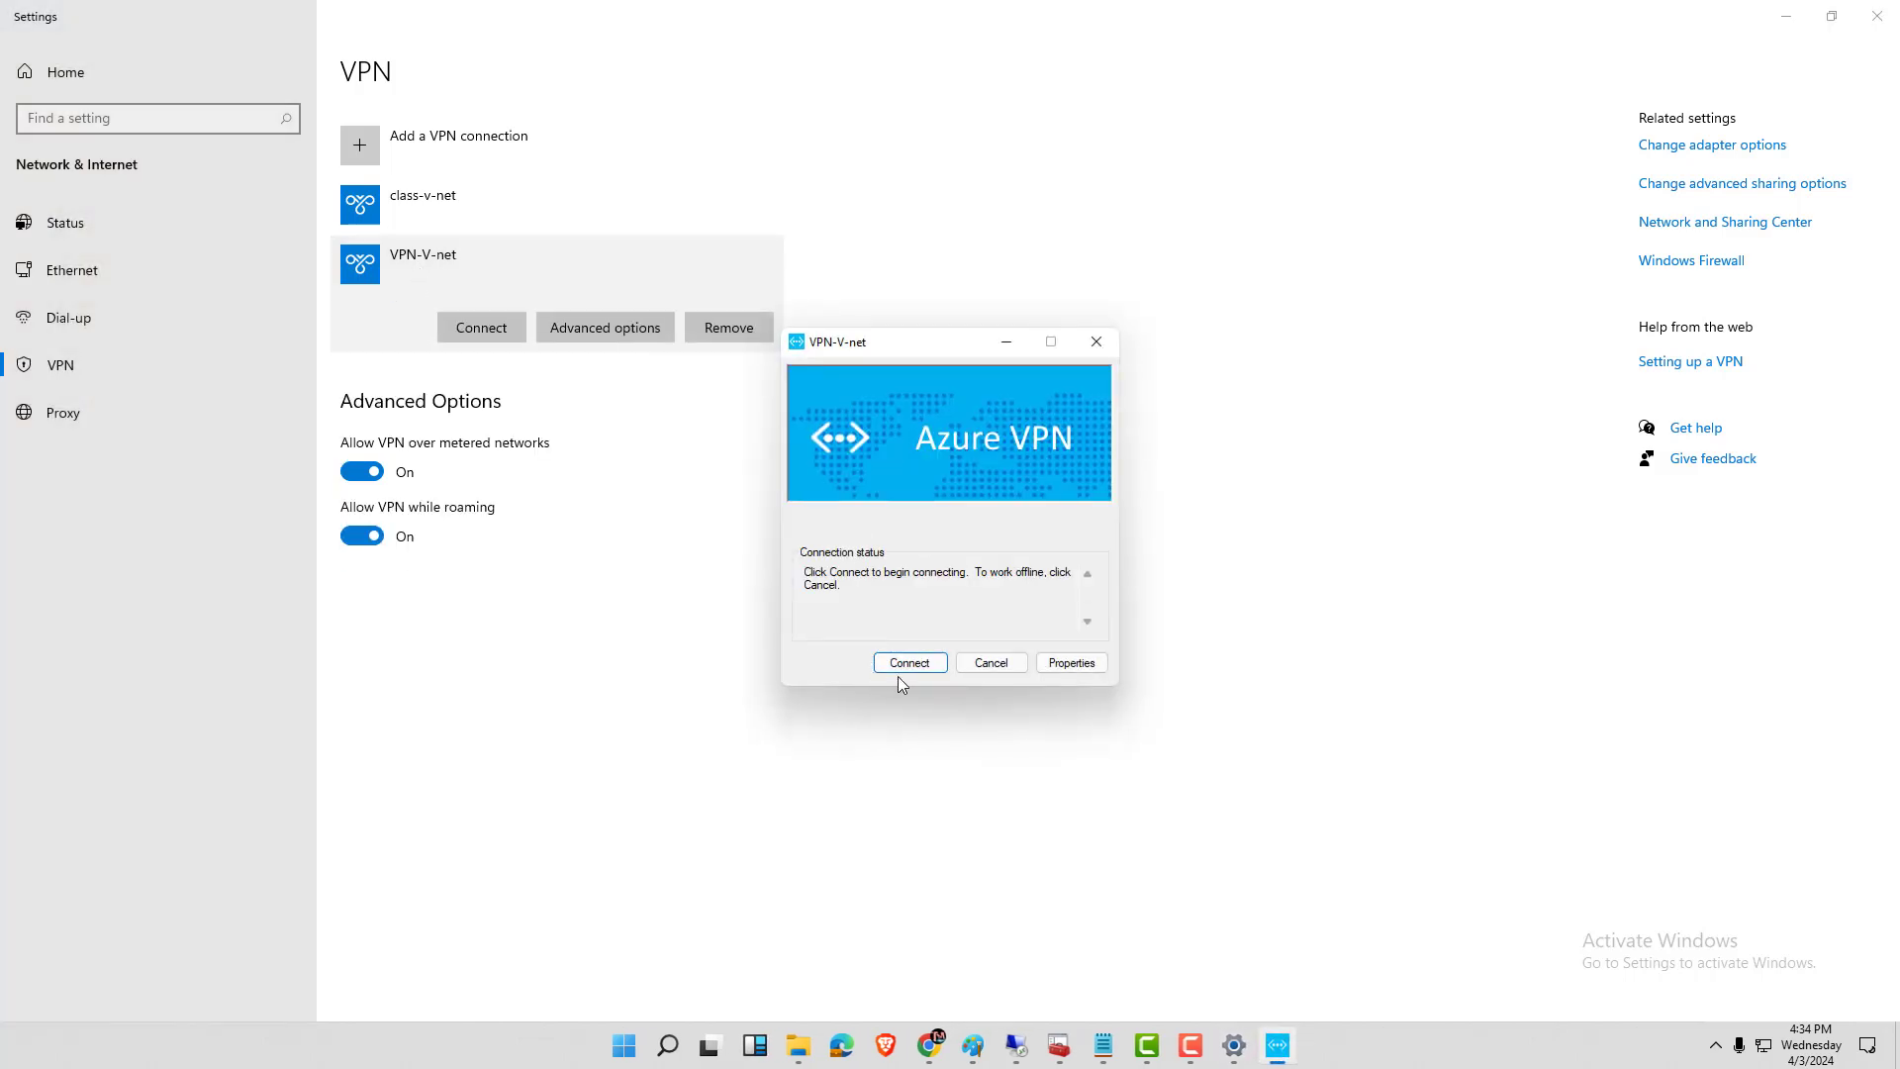
{"action": "left_click", "coordinate": [907, 666]}
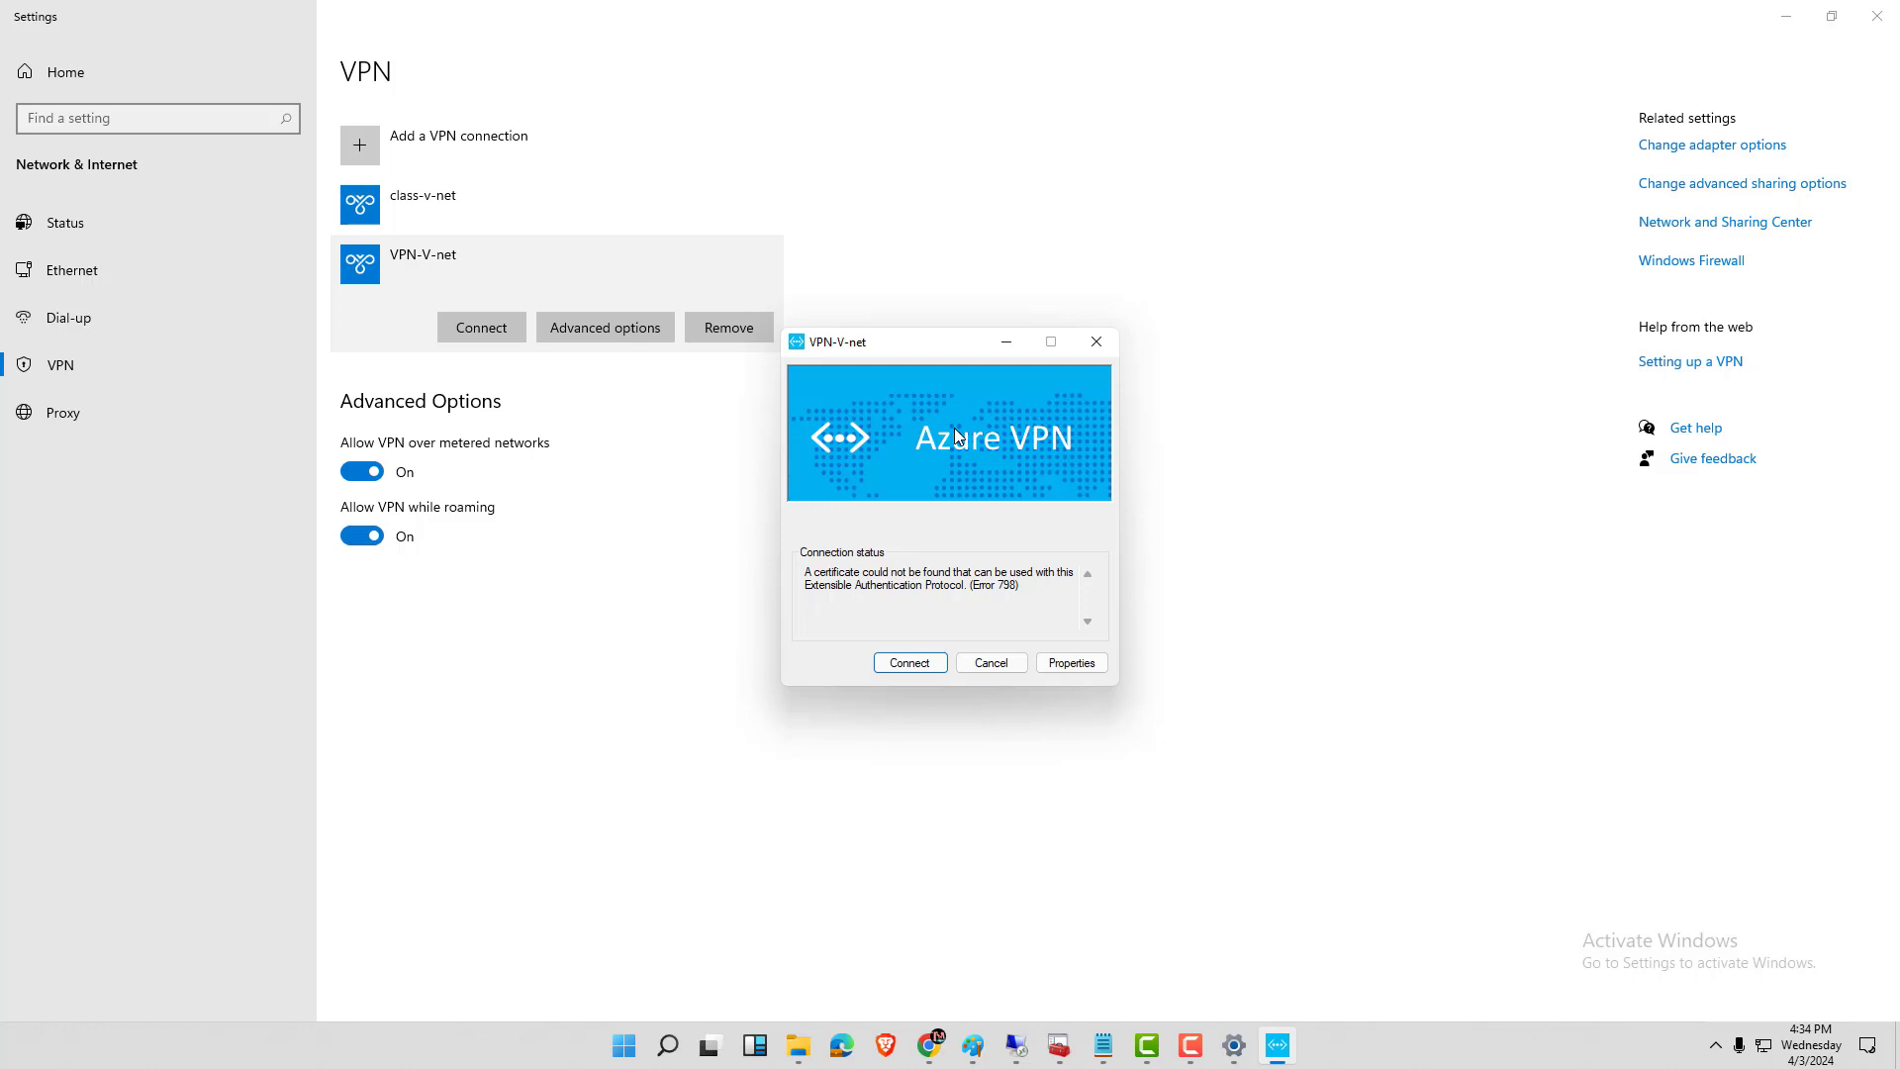
{"action": "left_click", "coordinate": [995, 663]}
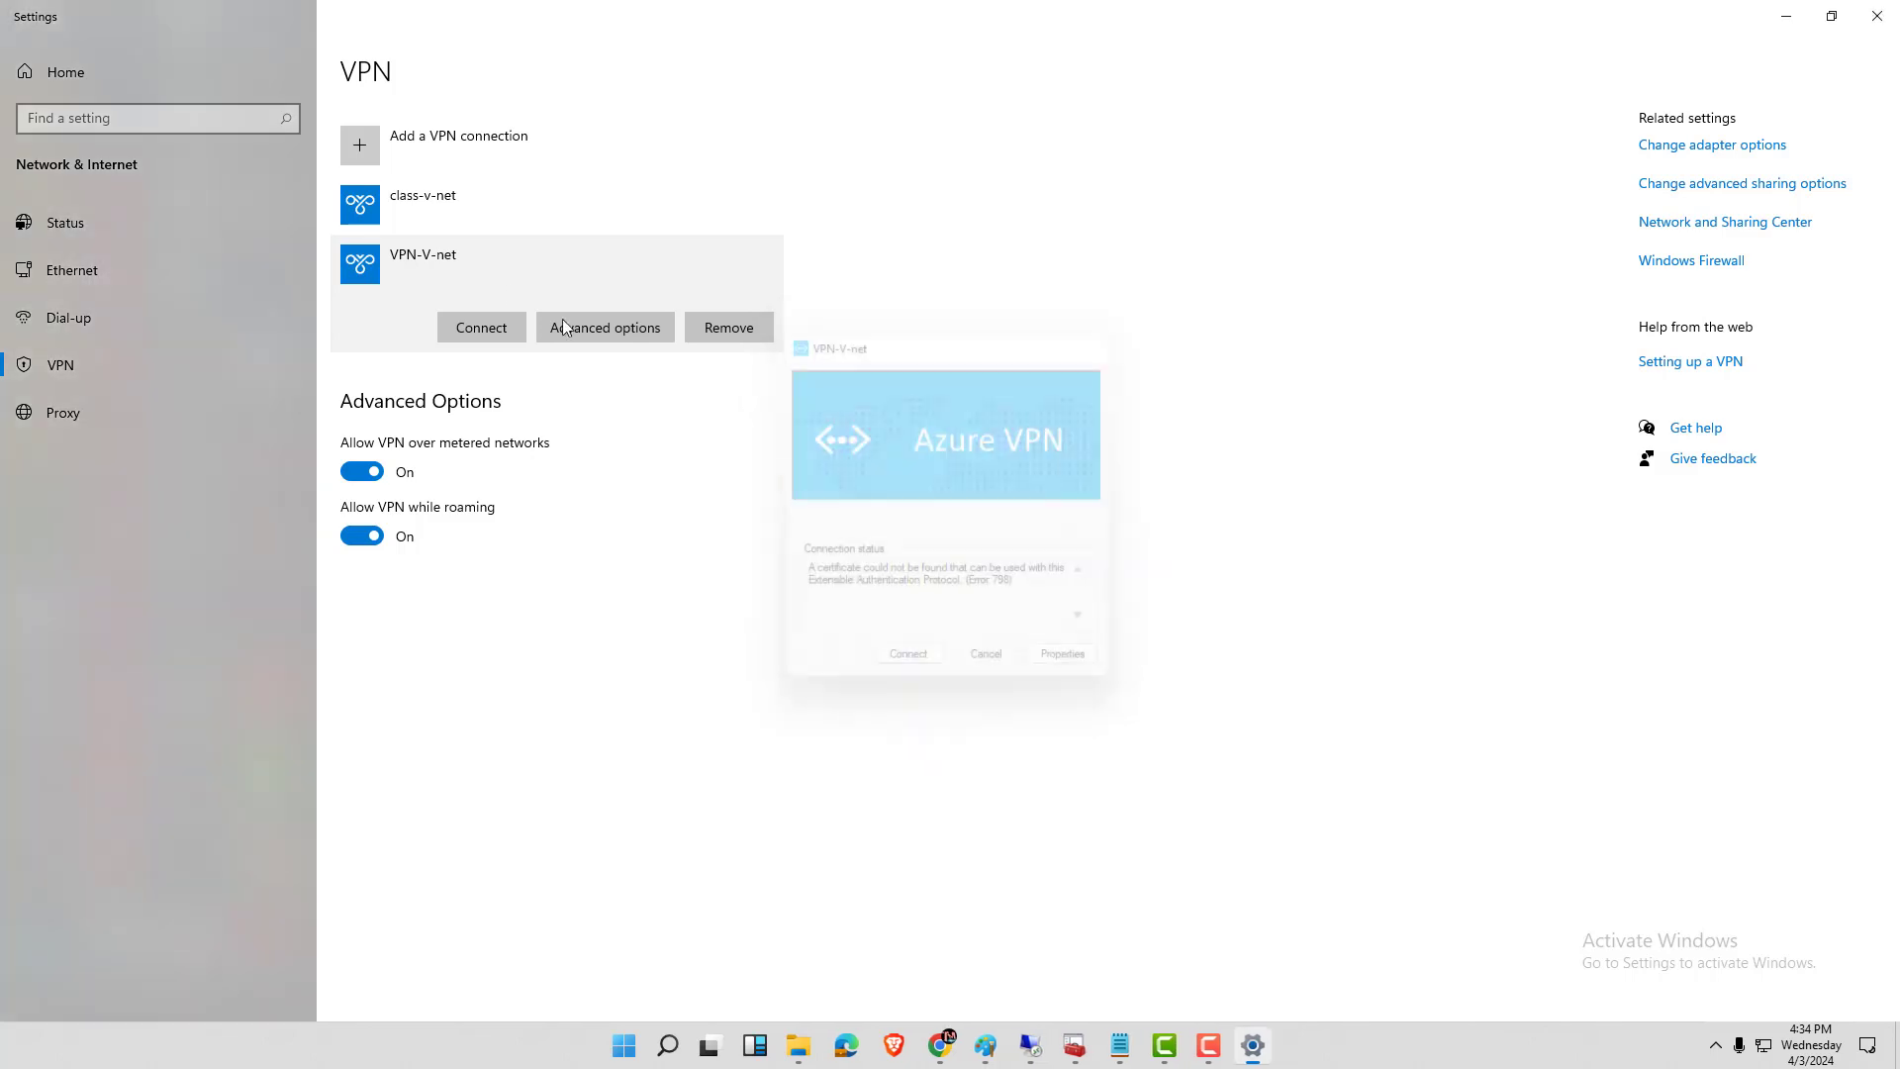
{"action": "left_click", "coordinate": [424, 198]}
Step: Retry the class-v-net connection several times, each failing with Error 798, then select VPN-V-net
{"action": "left_click", "coordinate": [481, 268]}
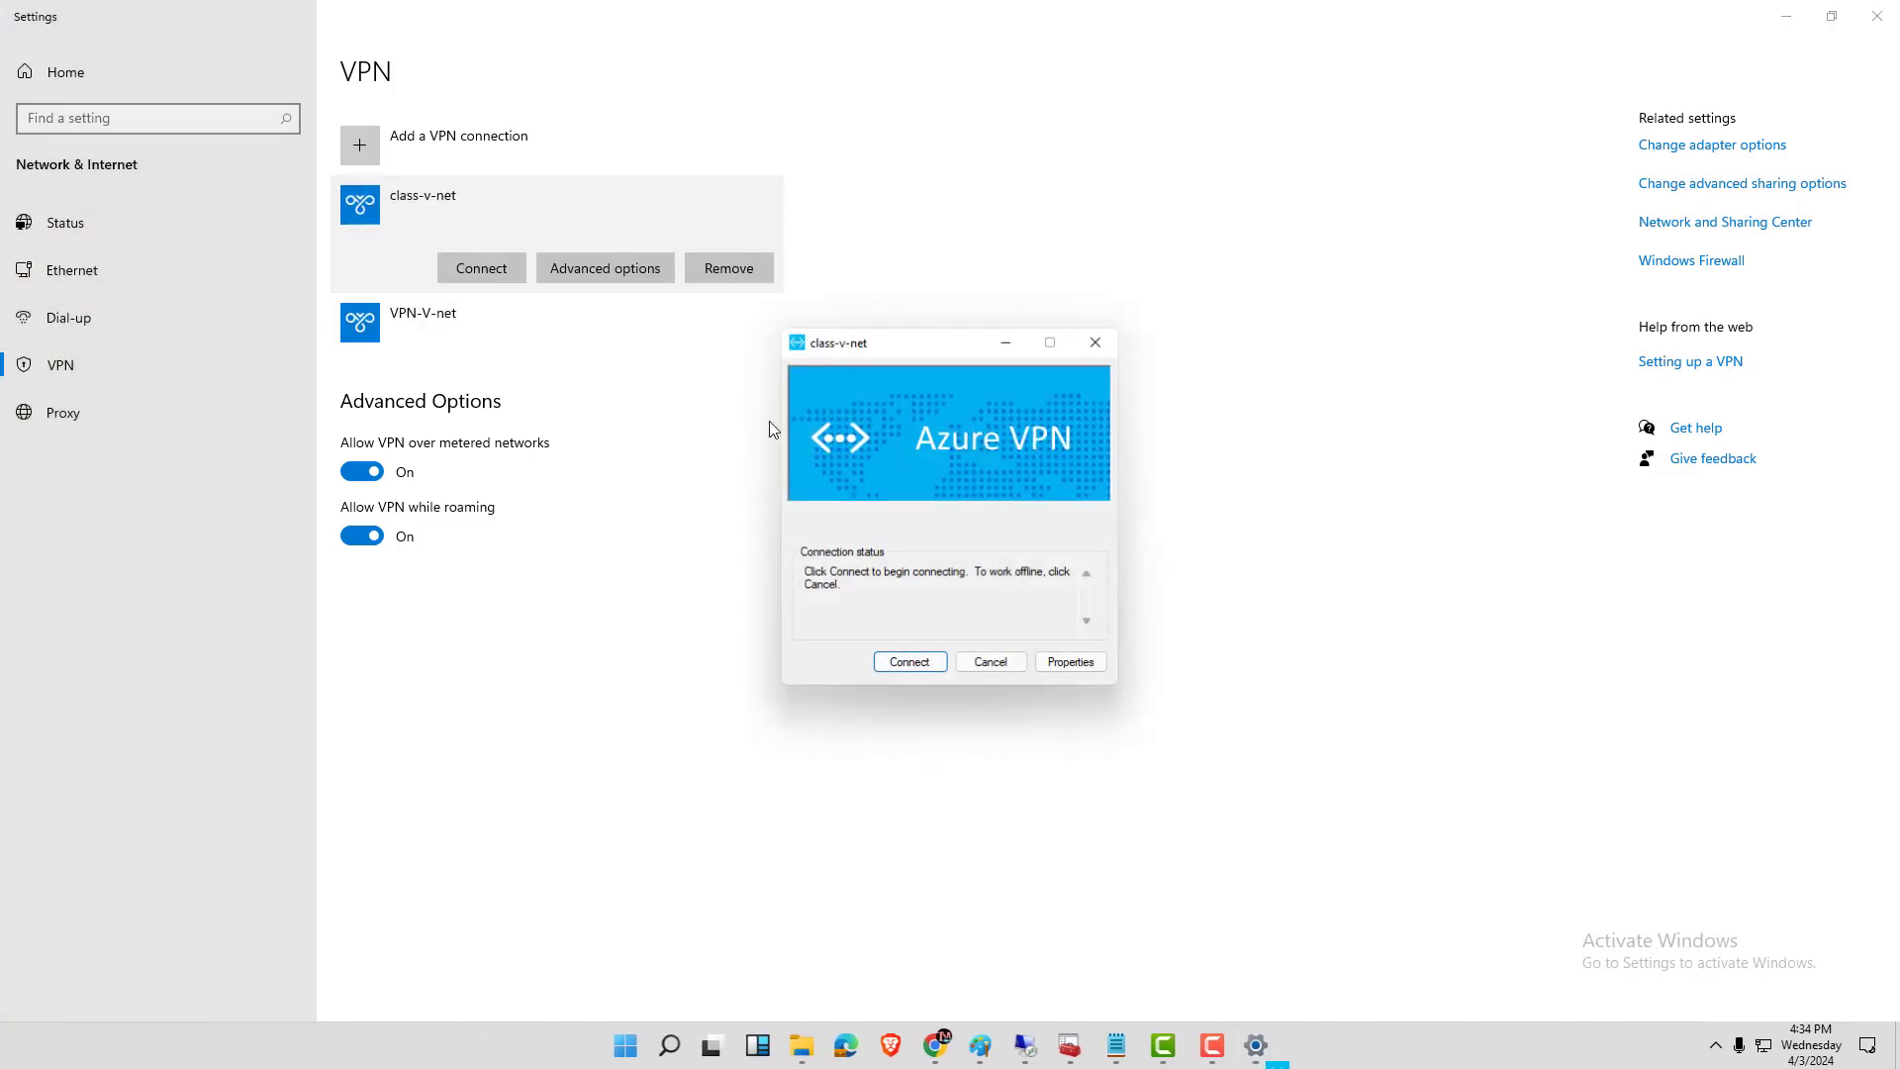
{"action": "left_click", "coordinate": [909, 663]}
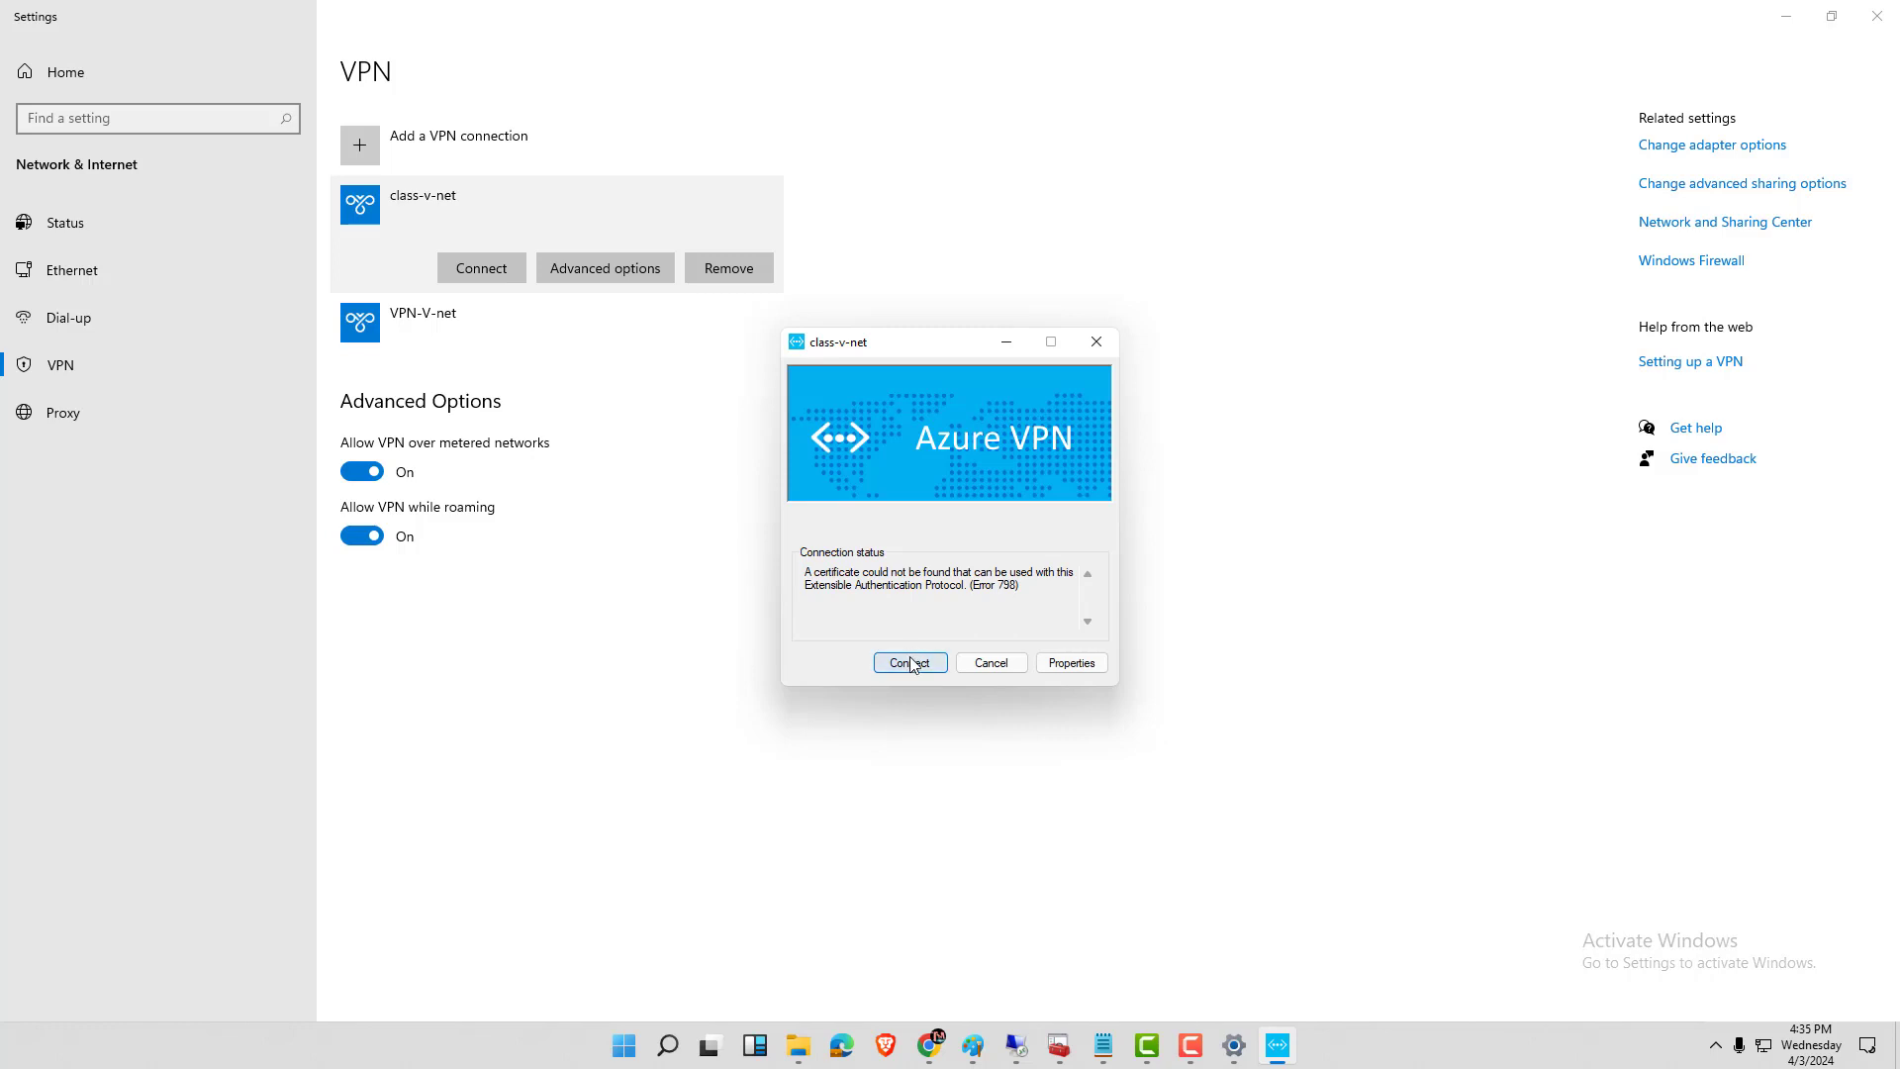
{"action": "left_click", "coordinate": [910, 663]}
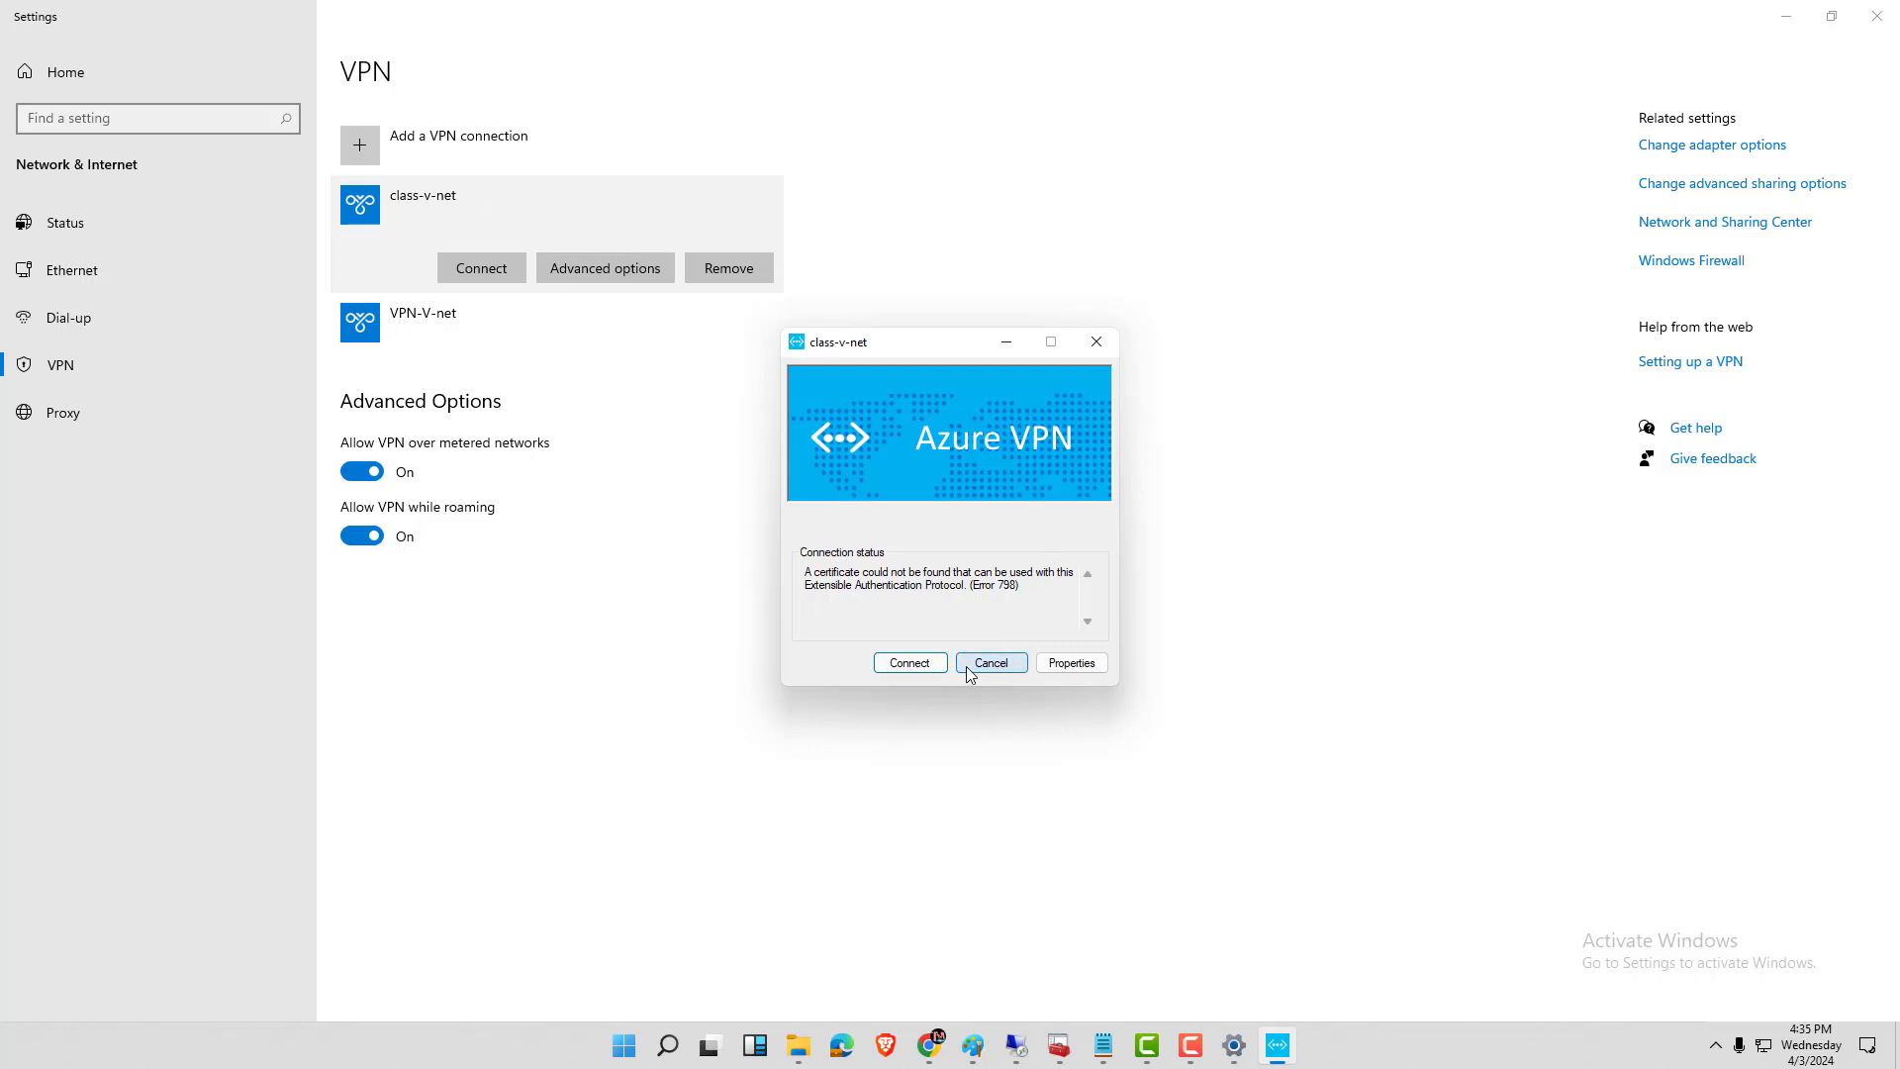
{"action": "left_click", "coordinate": [1147, 1046]}
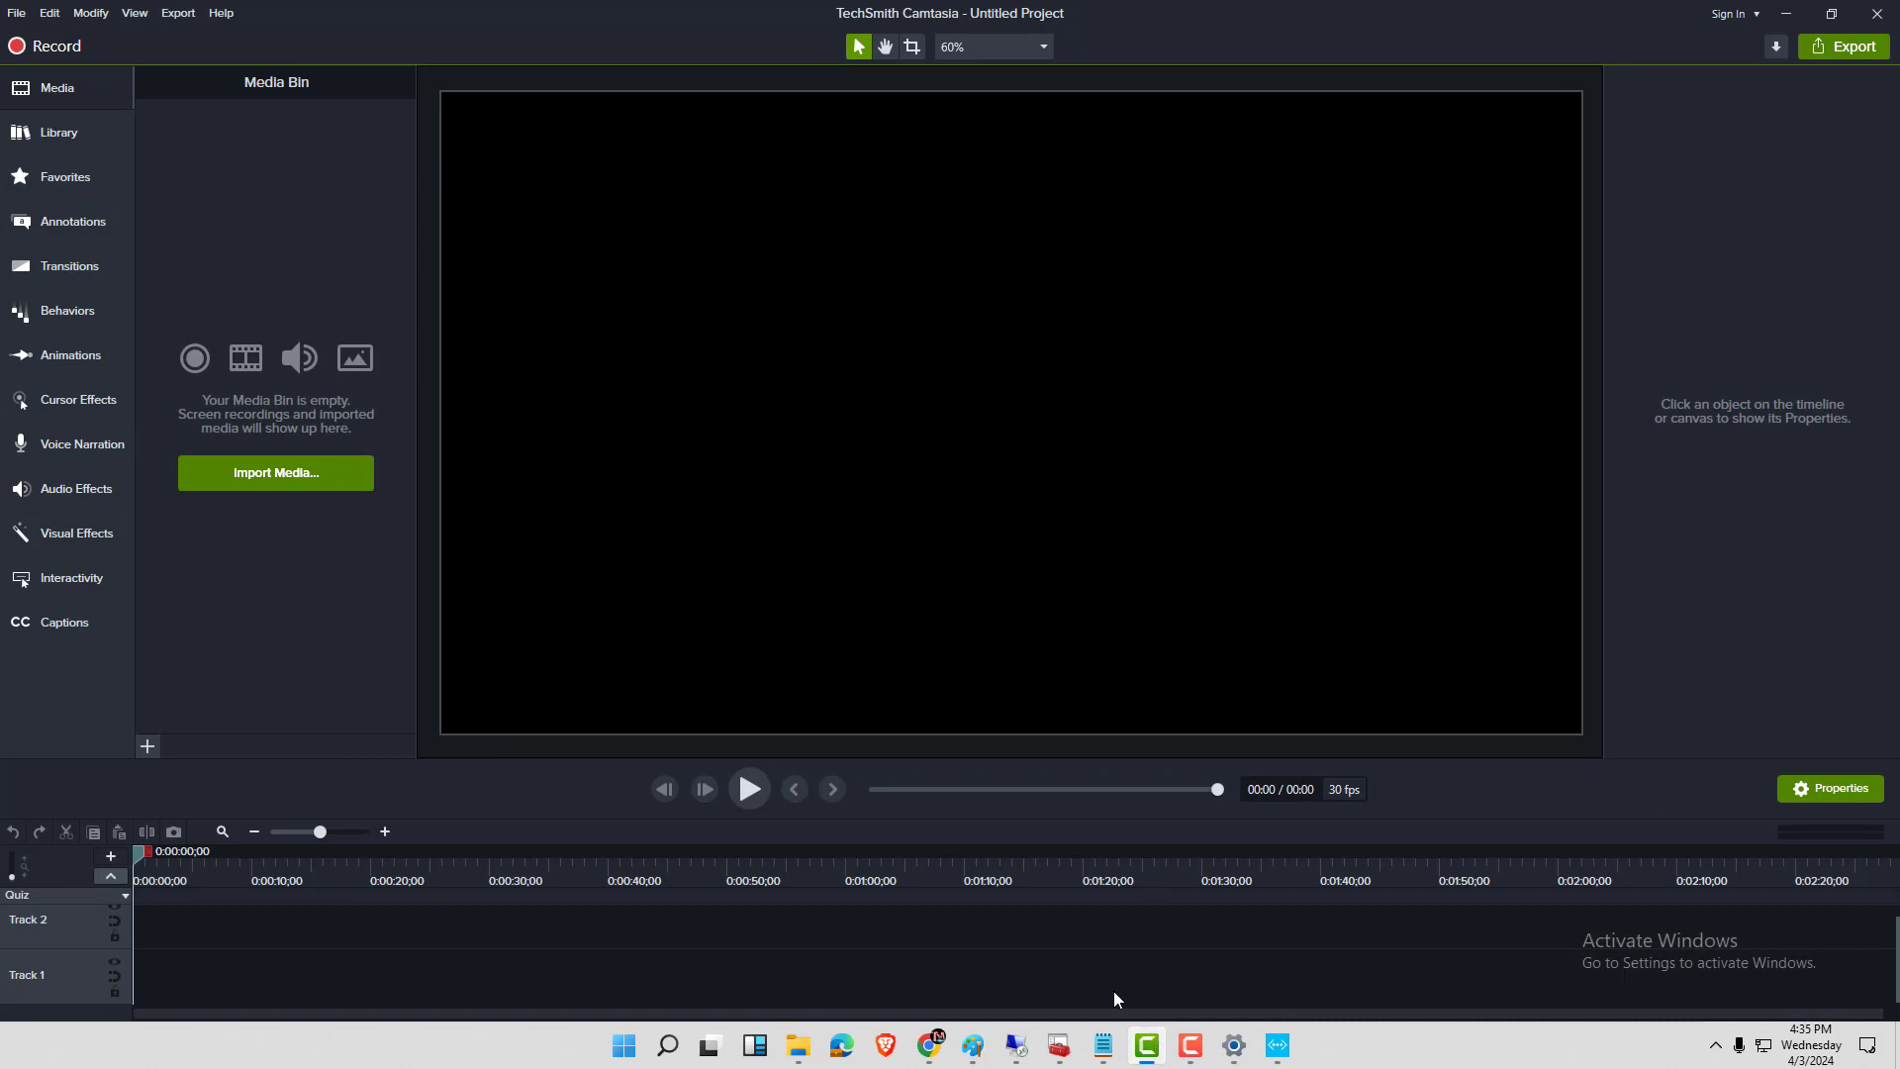
{"action": "left_click", "coordinate": [1787, 14]}
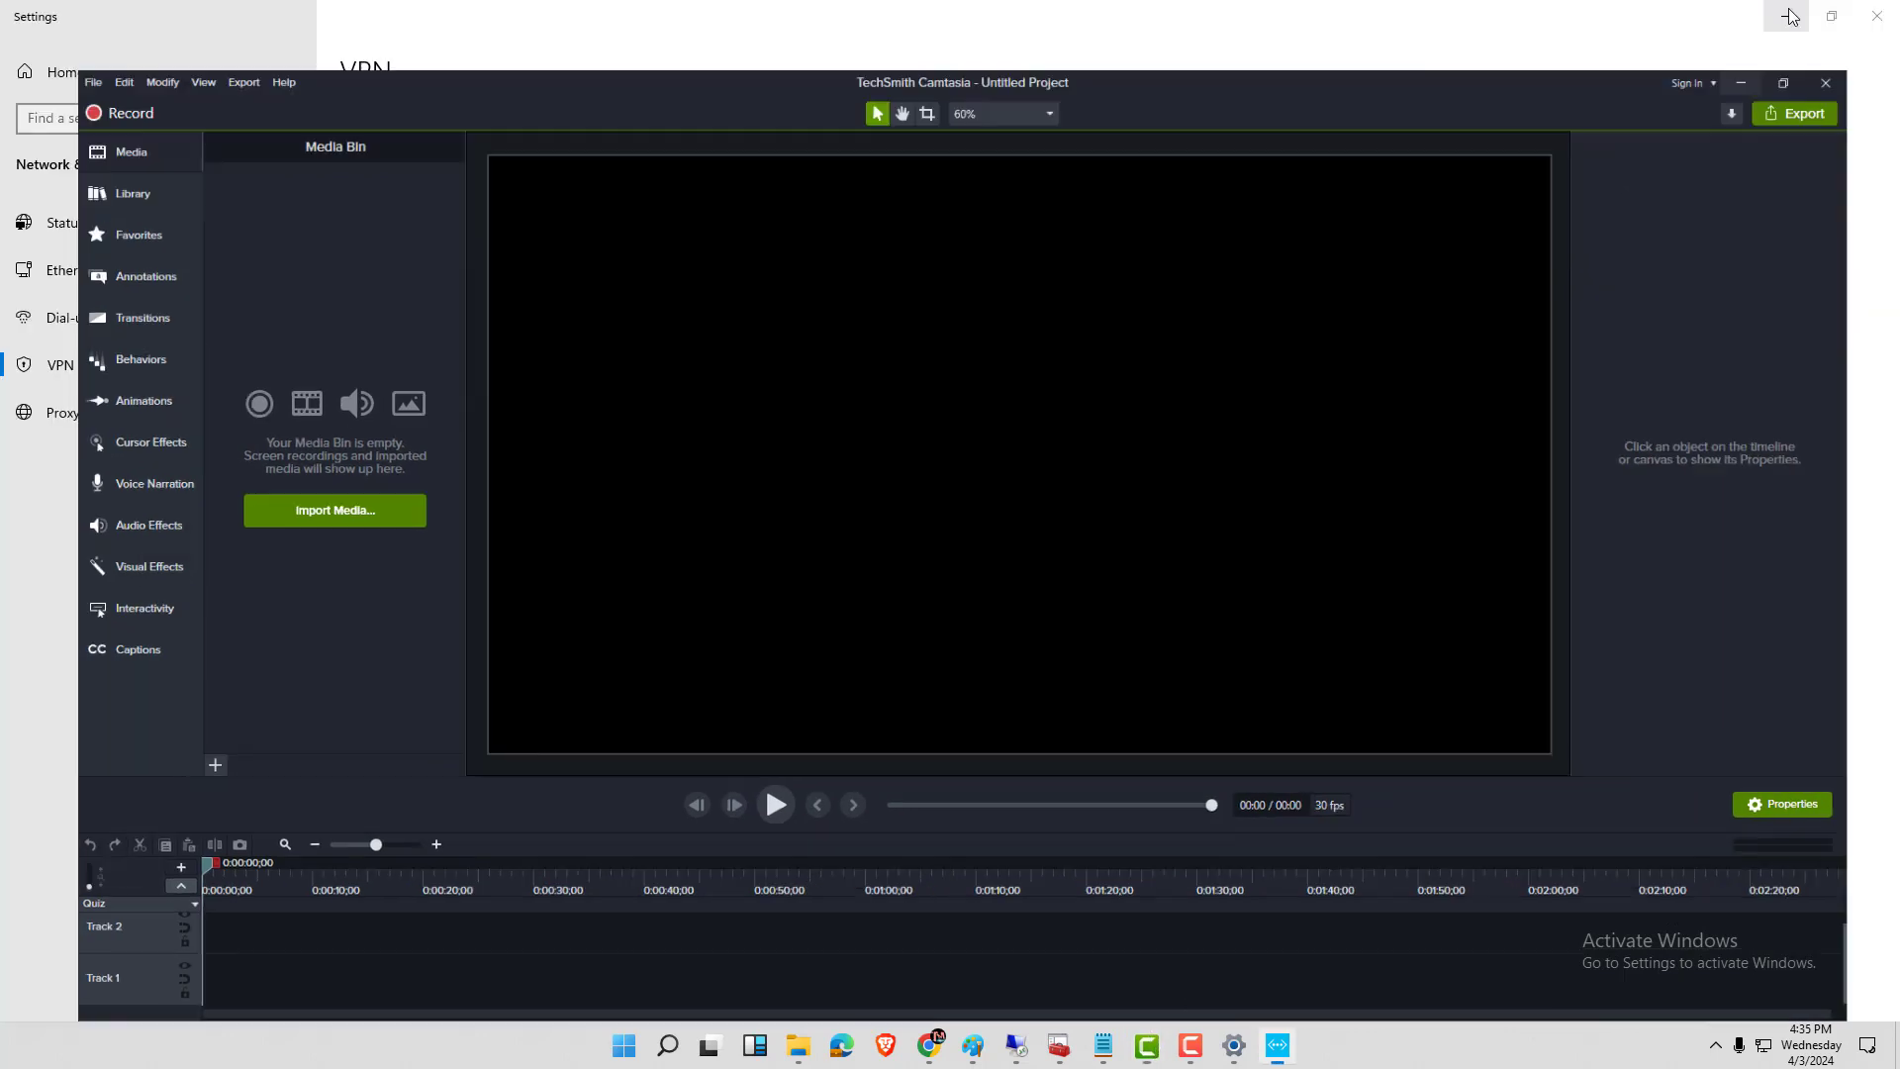
{"action": "left_click", "coordinate": [909, 663]}
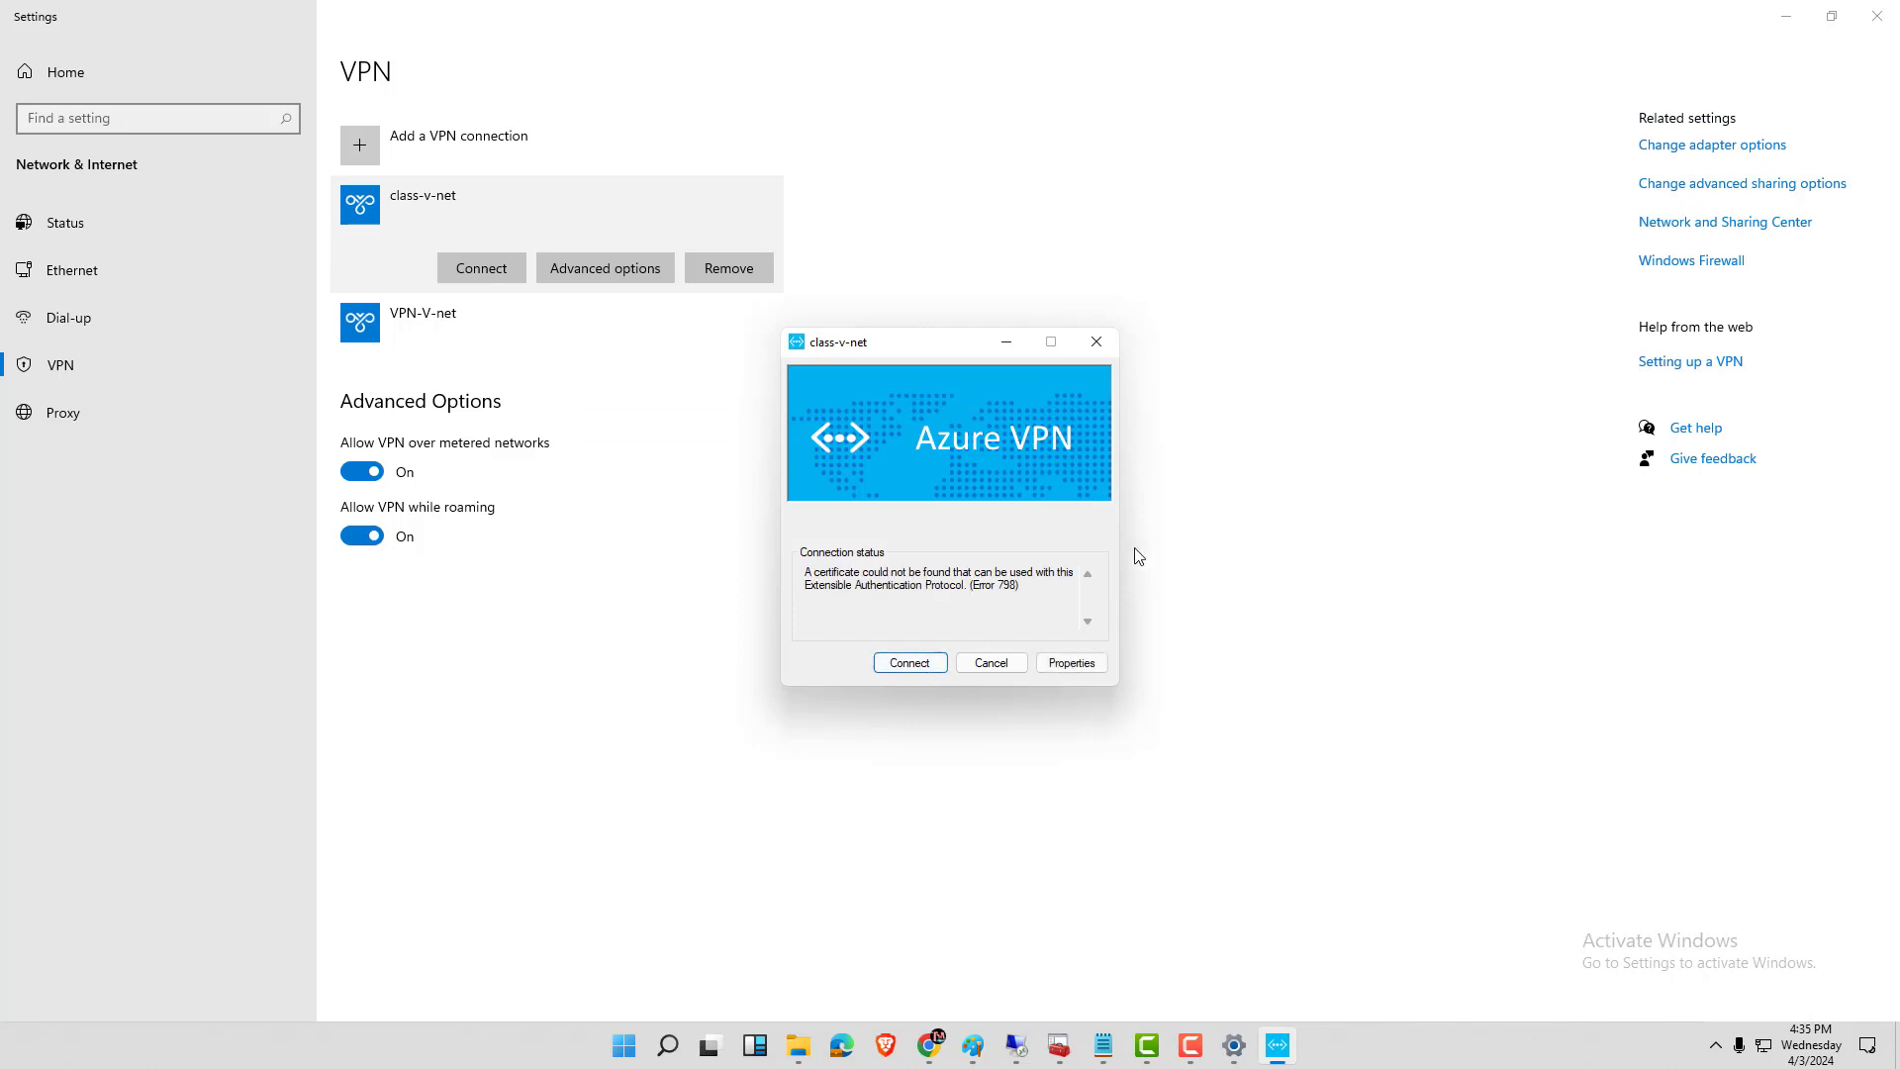
{"action": "left_click", "coordinate": [639, 430]}
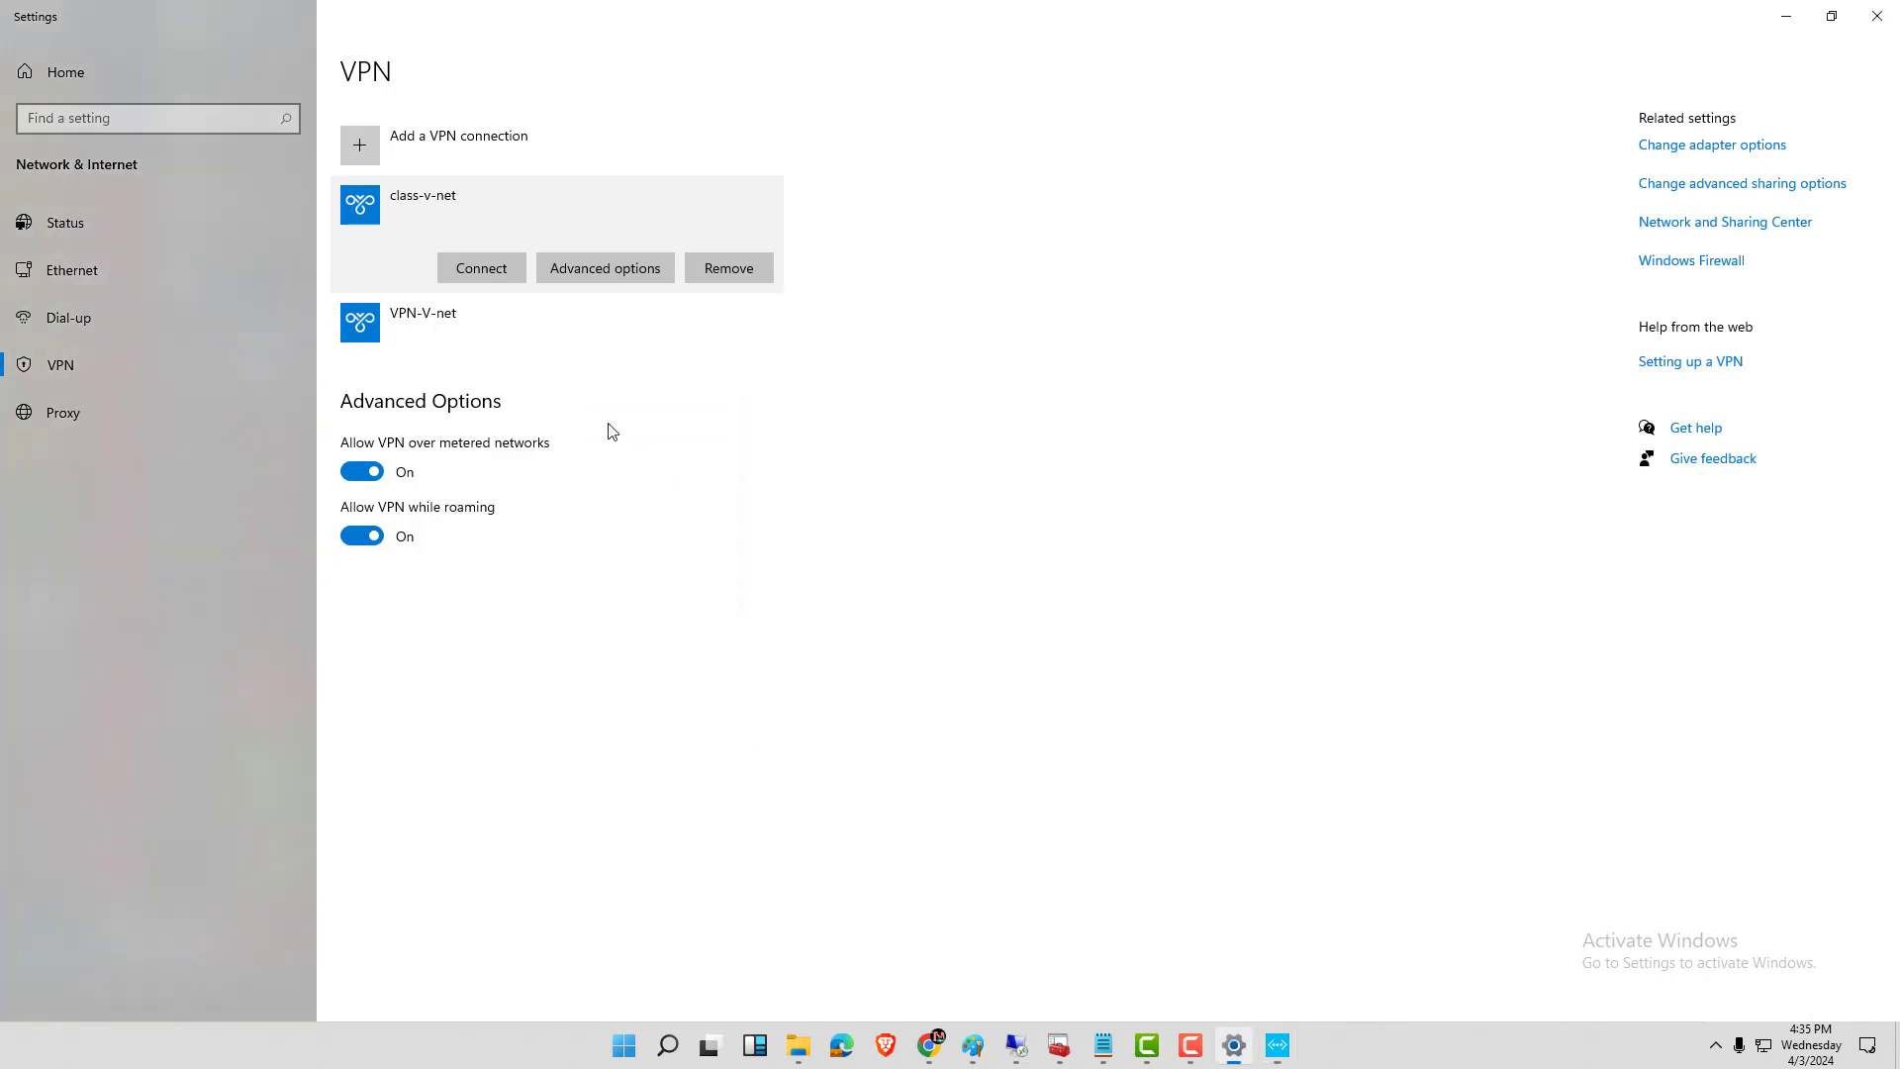
{"action": "left_click", "coordinate": [437, 323]}
Step: Attempt to connect VPN-V-net, which fails with certificate Error 798
{"action": "left_click", "coordinate": [501, 326]}
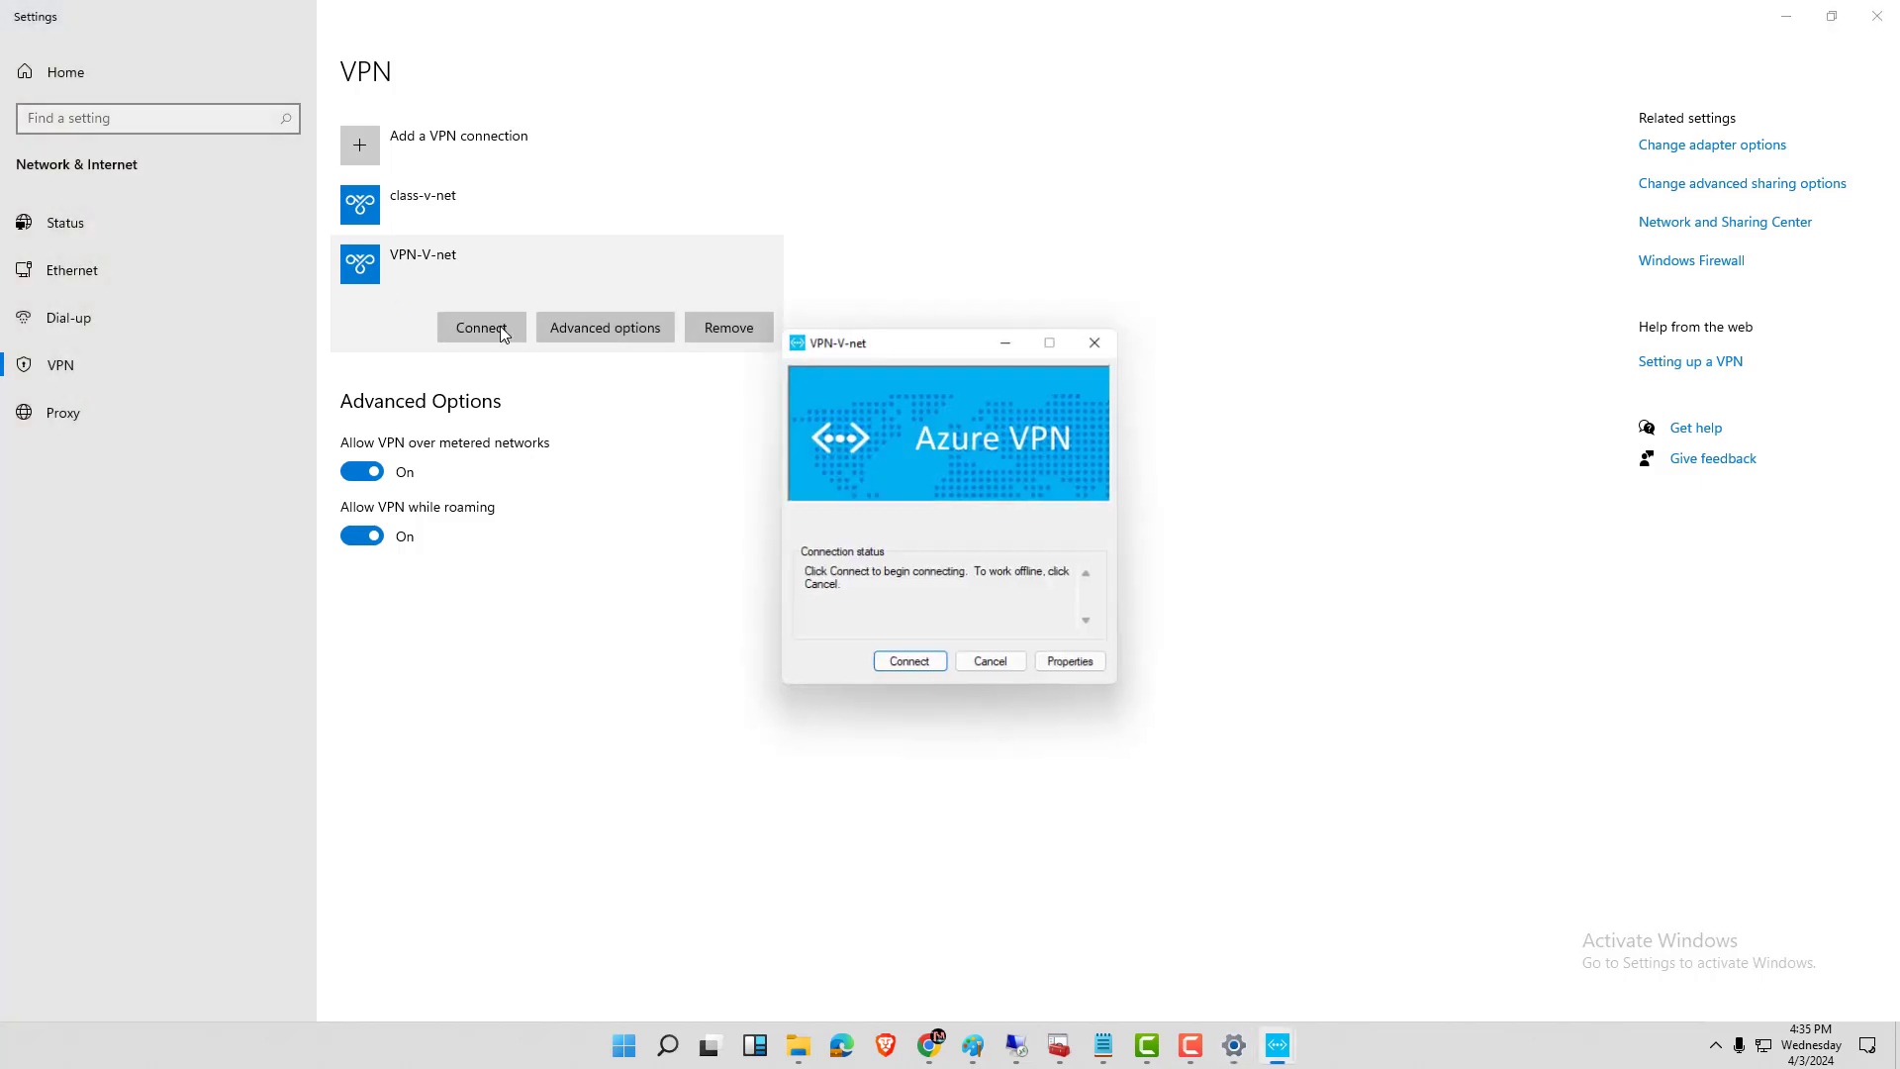
{"action": "left_click", "coordinate": [908, 663]}
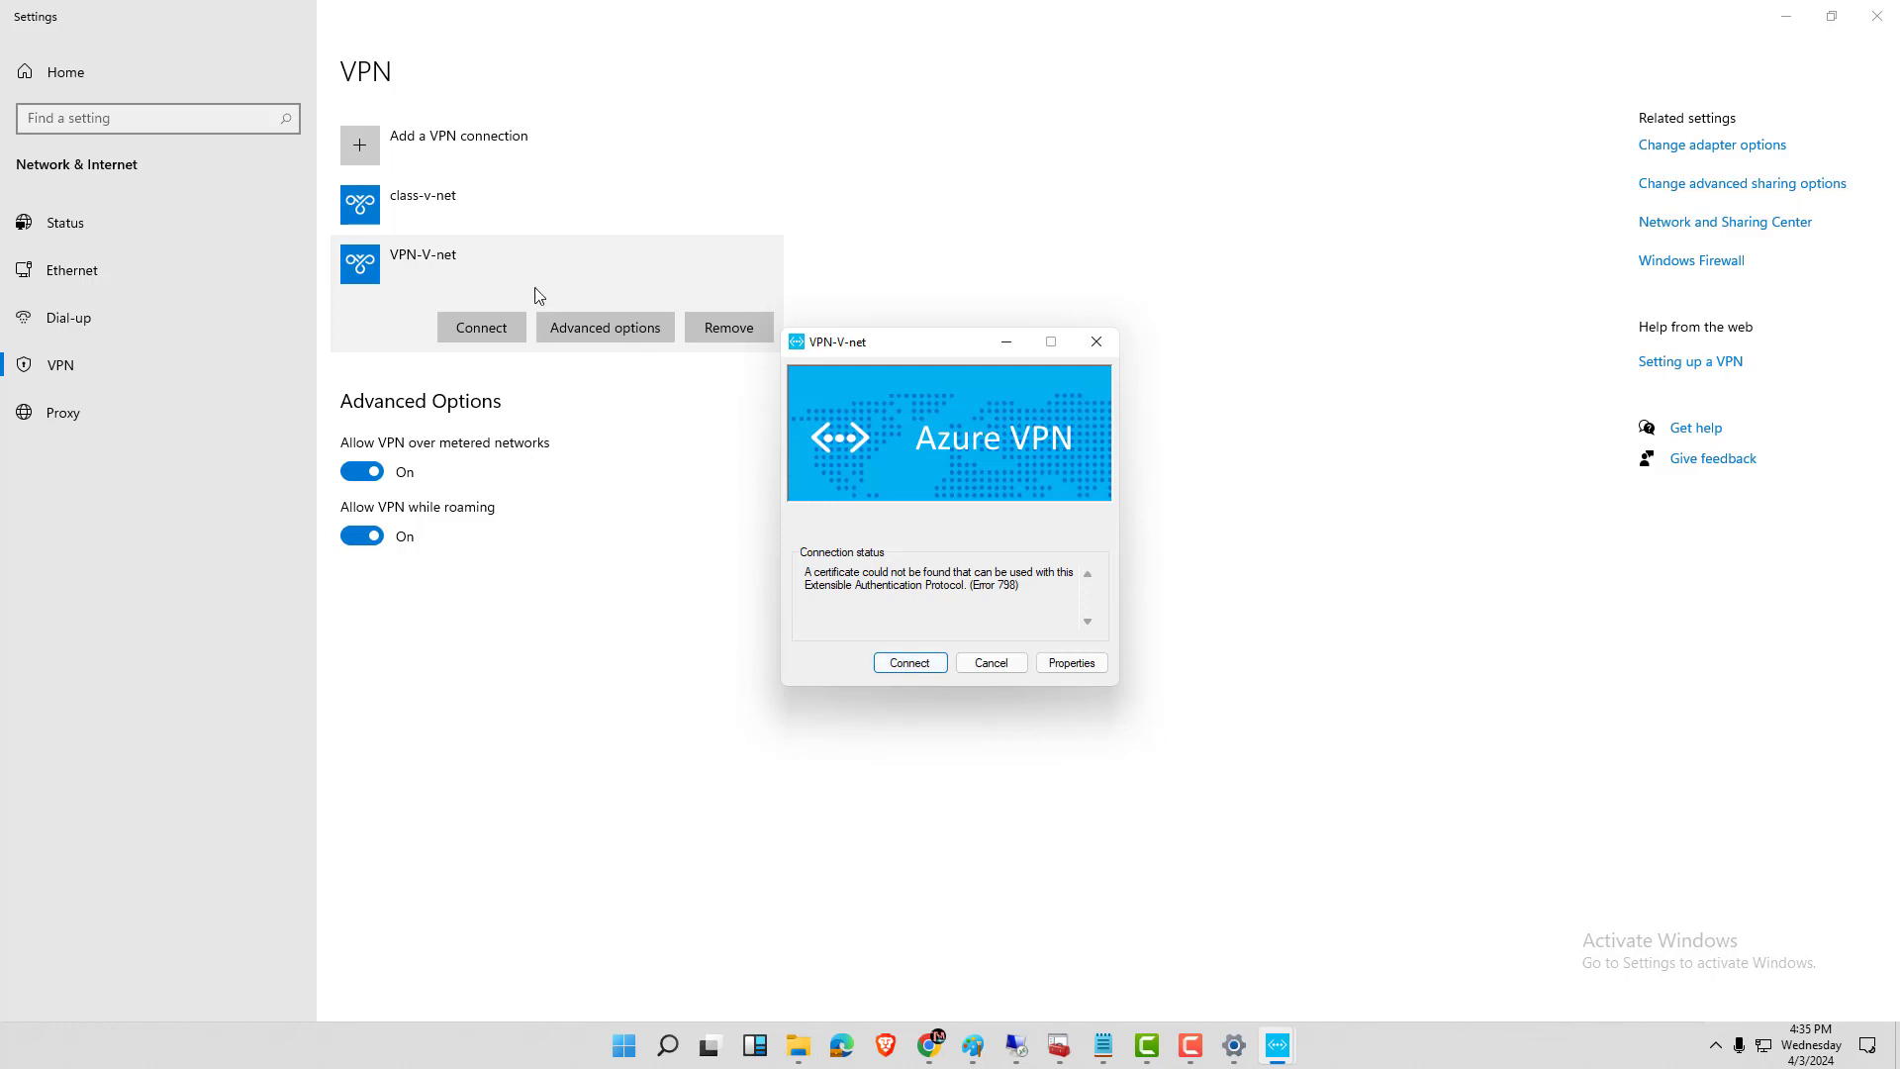
{"action": "left_click", "coordinate": [912, 252]}
Step: Remove the class-v-net and VPN-V-net connections from the VPN list
{"action": "left_click", "coordinate": [442, 205]}
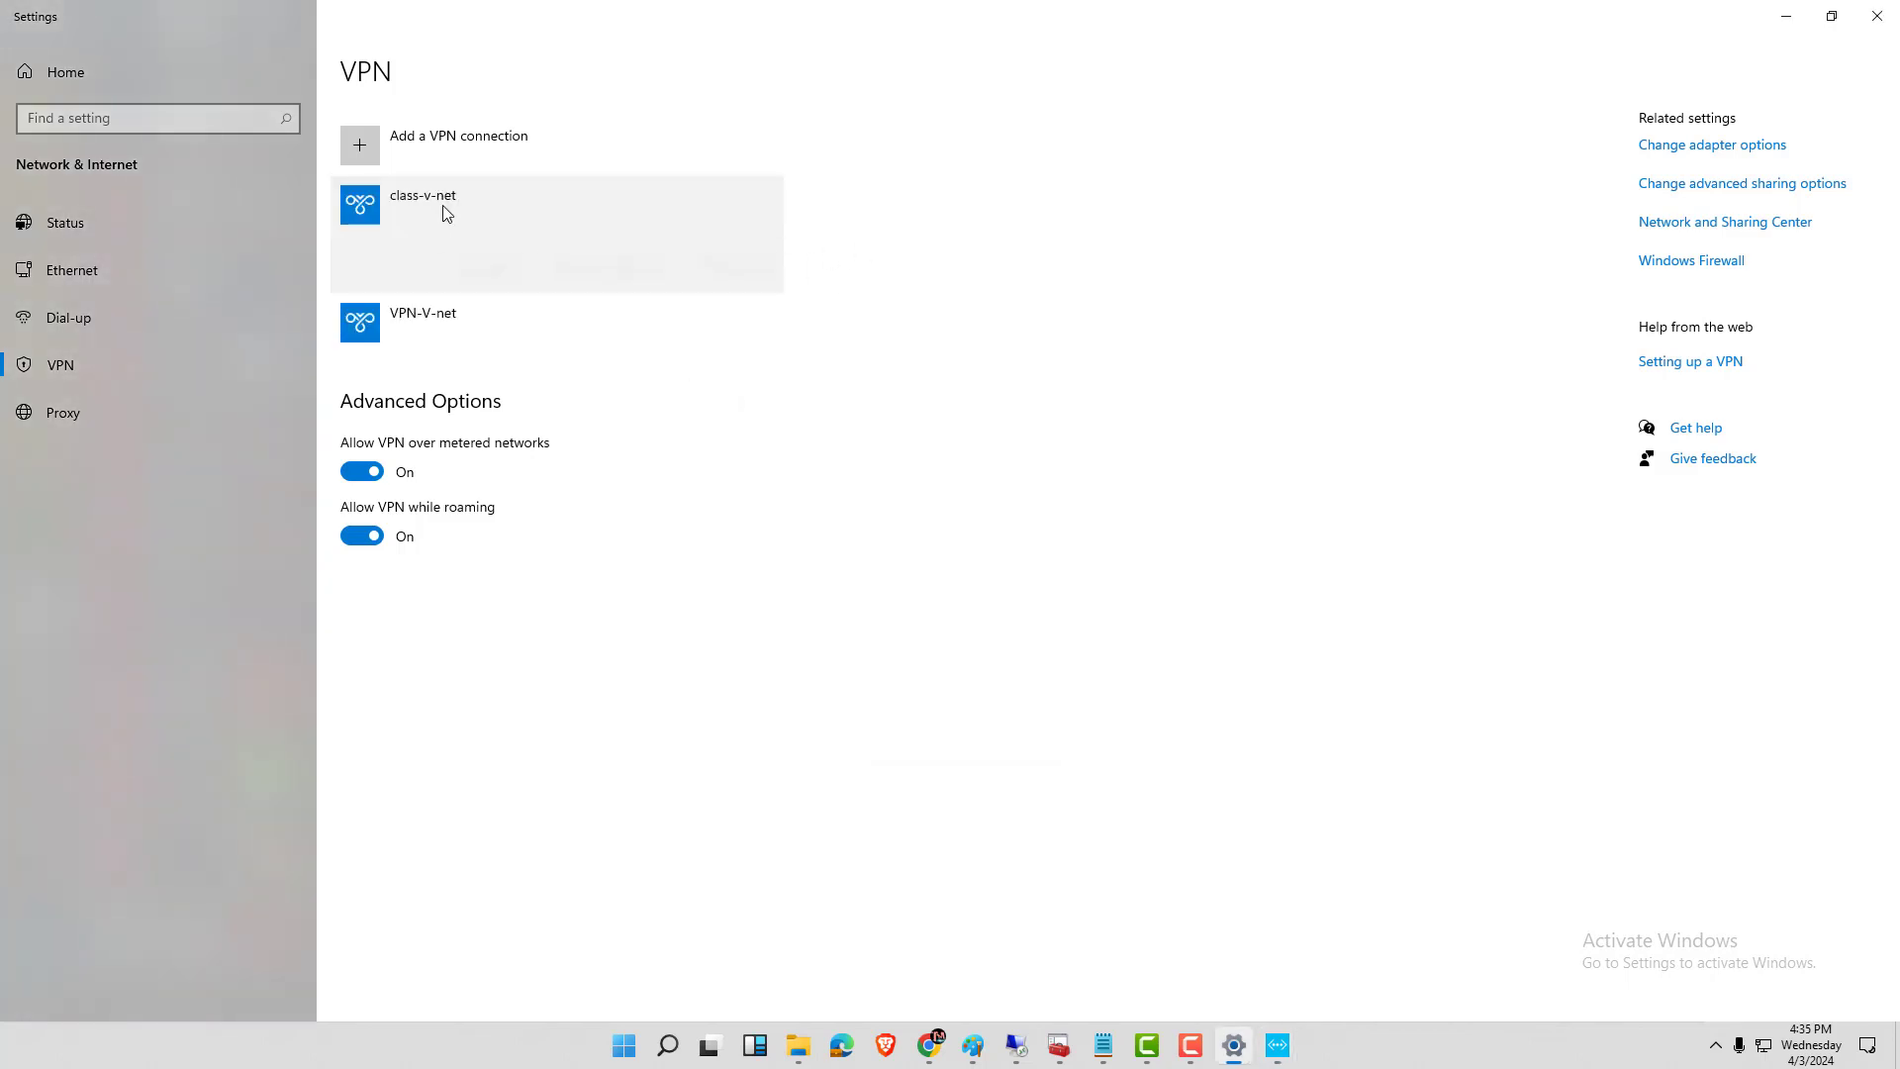
{"action": "left_click", "coordinate": [709, 270]}
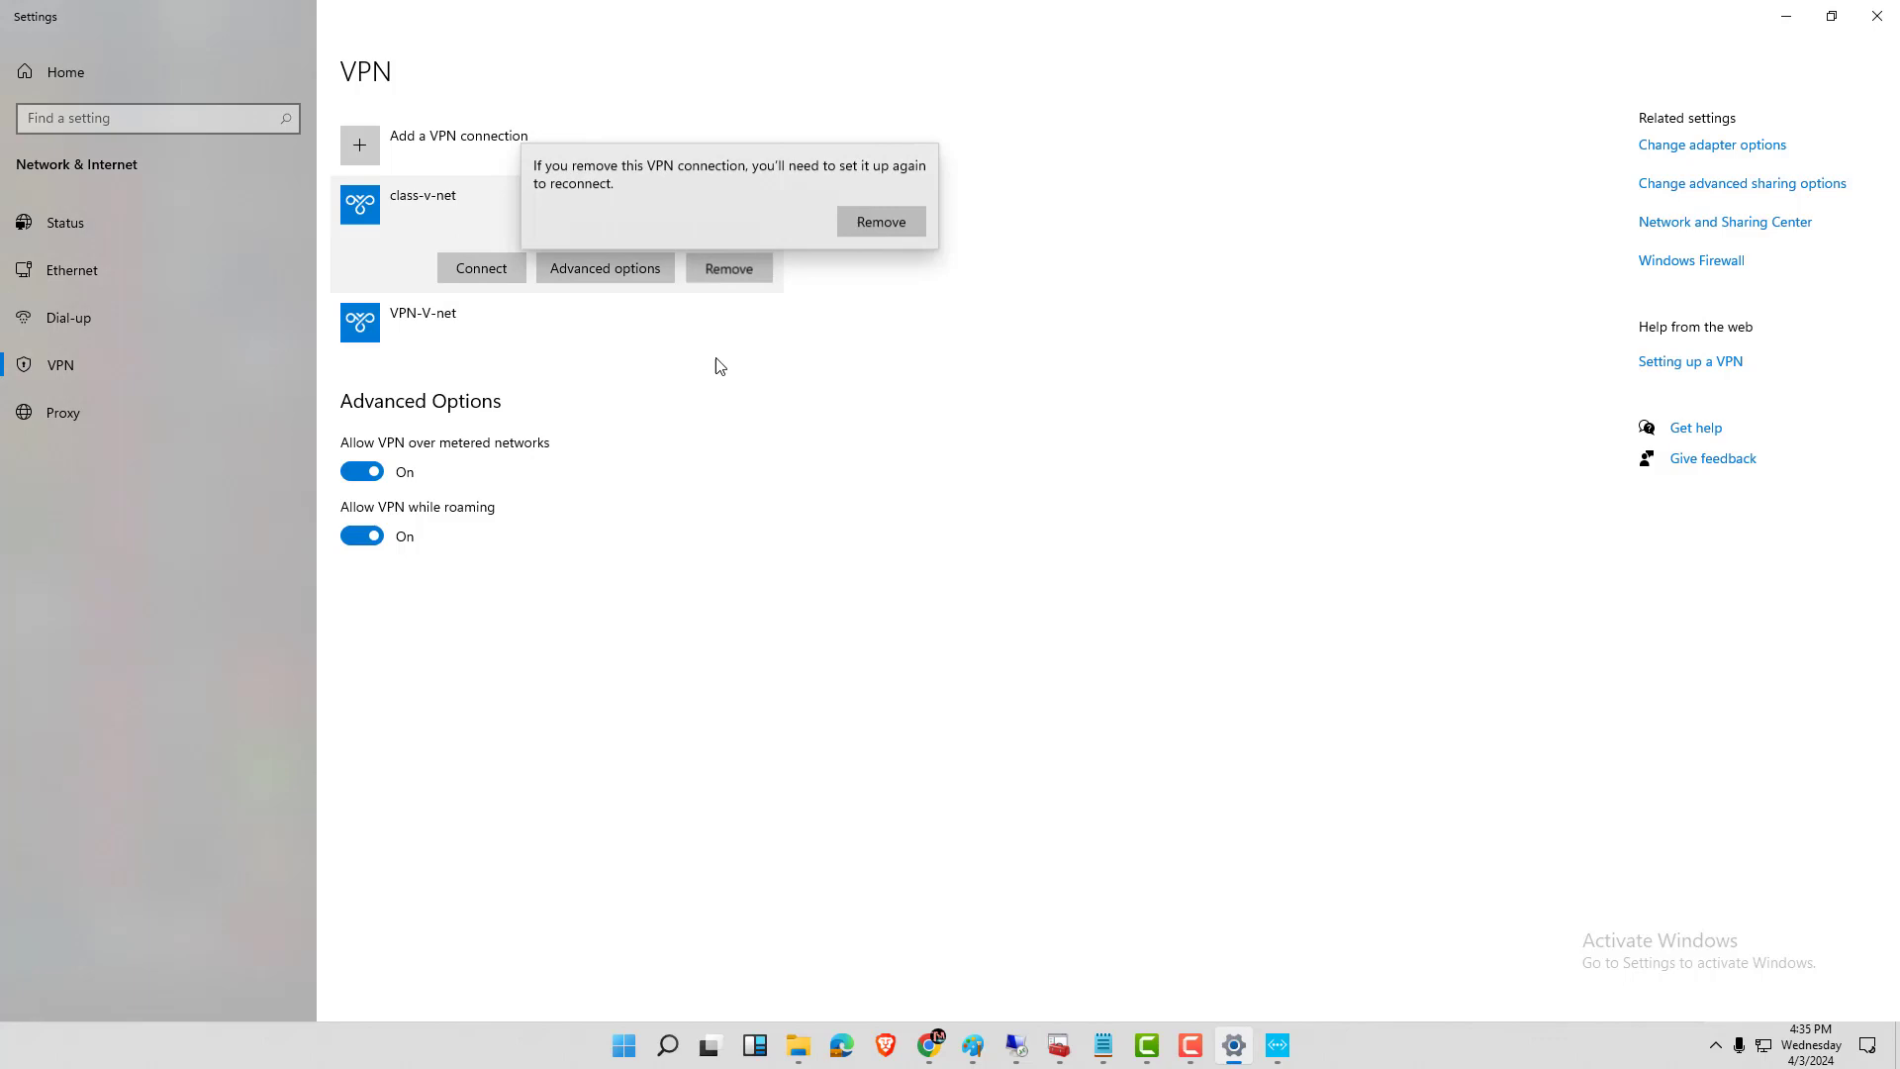
{"action": "left_click", "coordinate": [884, 220]}
{"action": "left_click", "coordinate": [386, 205]}
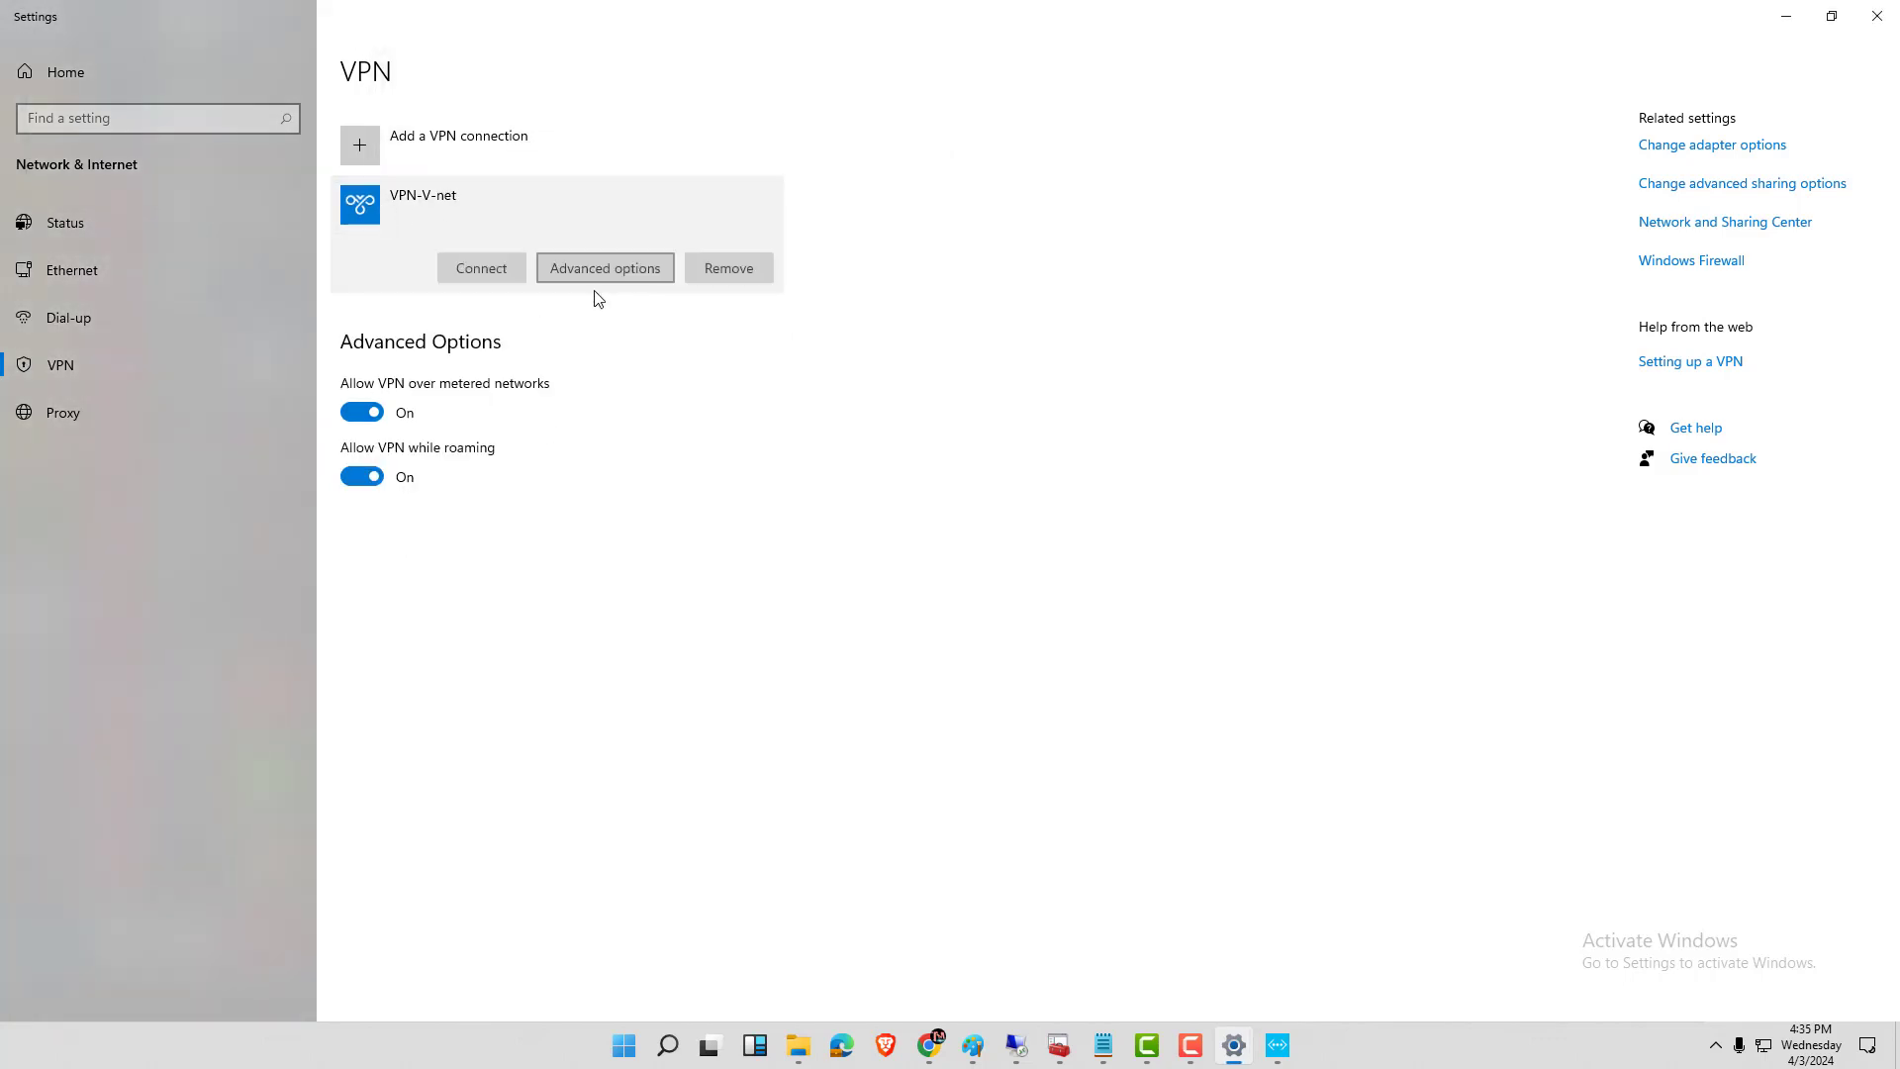
{"action": "left_click", "coordinate": [732, 280]}
{"action": "left_click", "coordinate": [879, 220]}
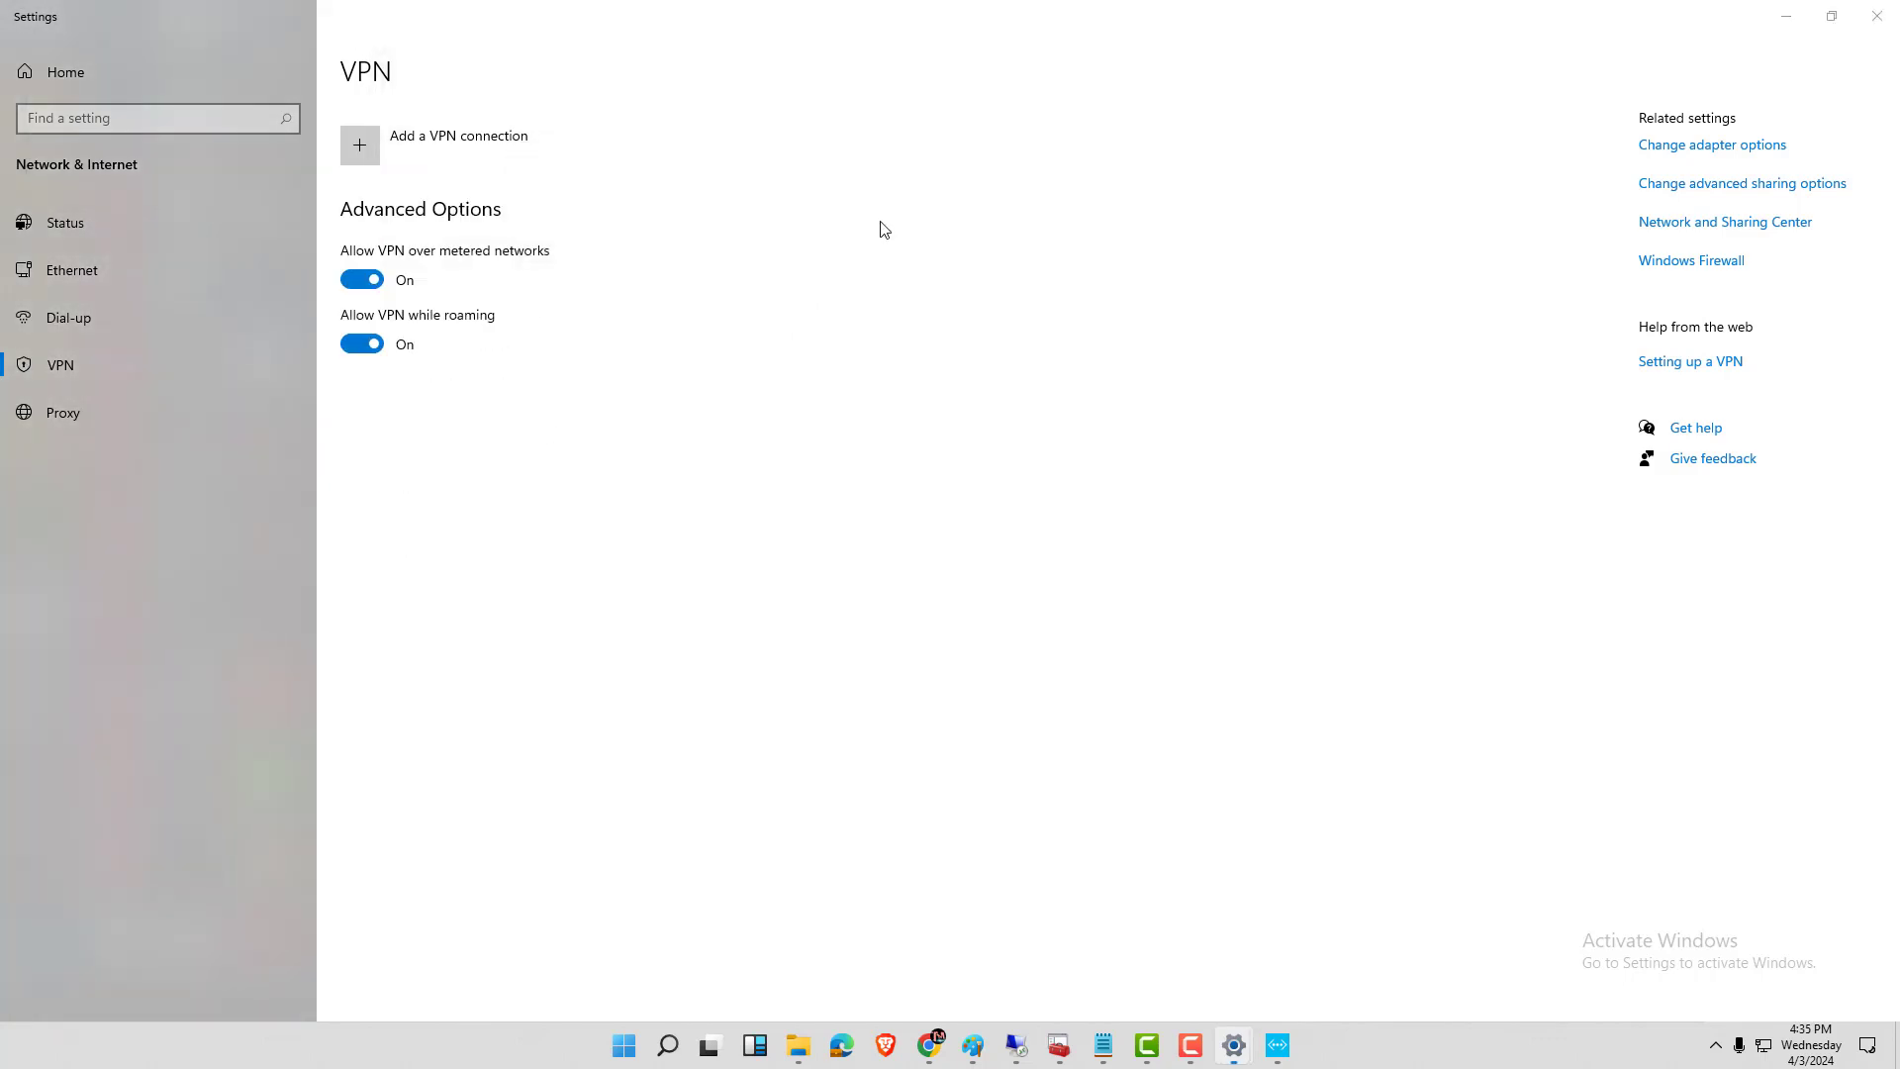
Step: Close Settings and dismiss the VPN-V-net certificate error dialog
{"action": "left_click", "coordinate": [1877, 15]}
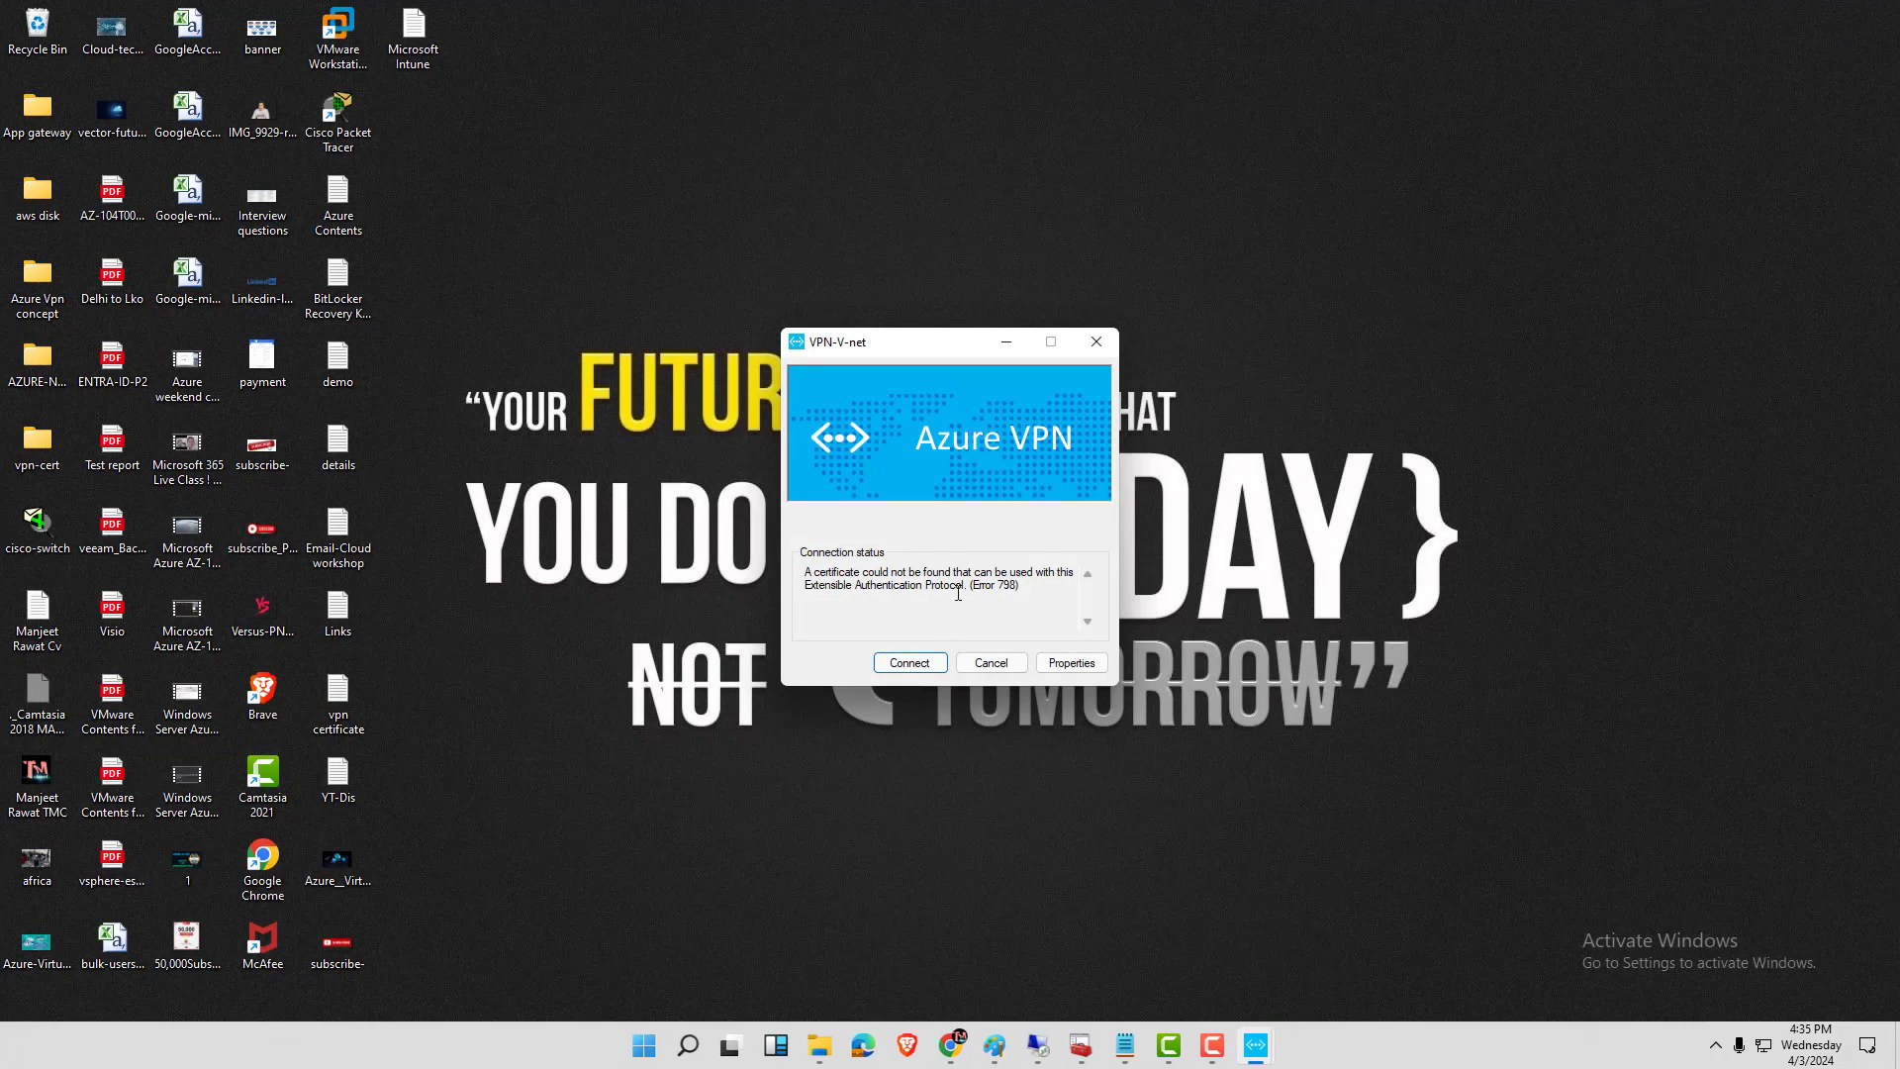
{"action": "left_click", "coordinate": [1009, 663]}
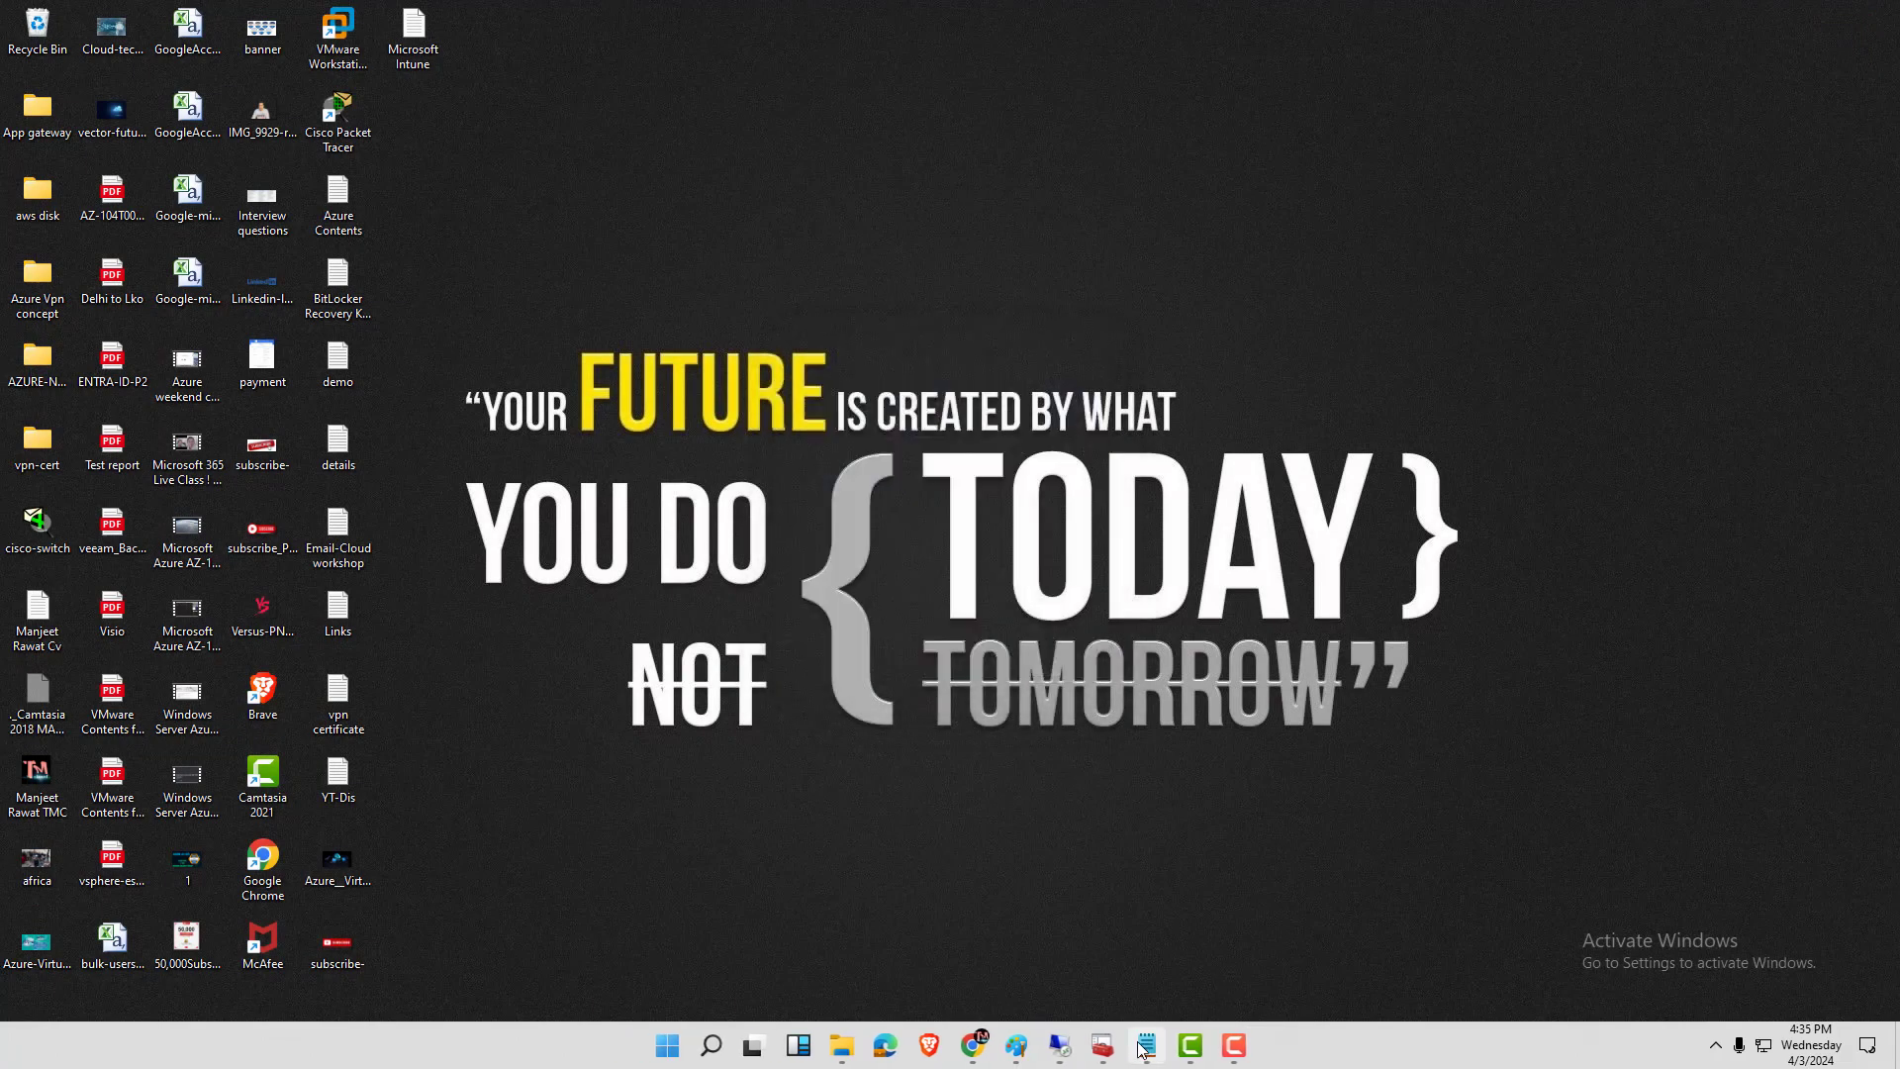
{"action": "left_click", "coordinate": [973, 1046]}
Step: Run VpnClientSetupAmd64 from vpn-gateway.zip's WindowsAmd64 folder, bypass SmartScreen, and approve the VPN-V-Net client install
{"action": "left_click", "coordinate": [1771, 61]}
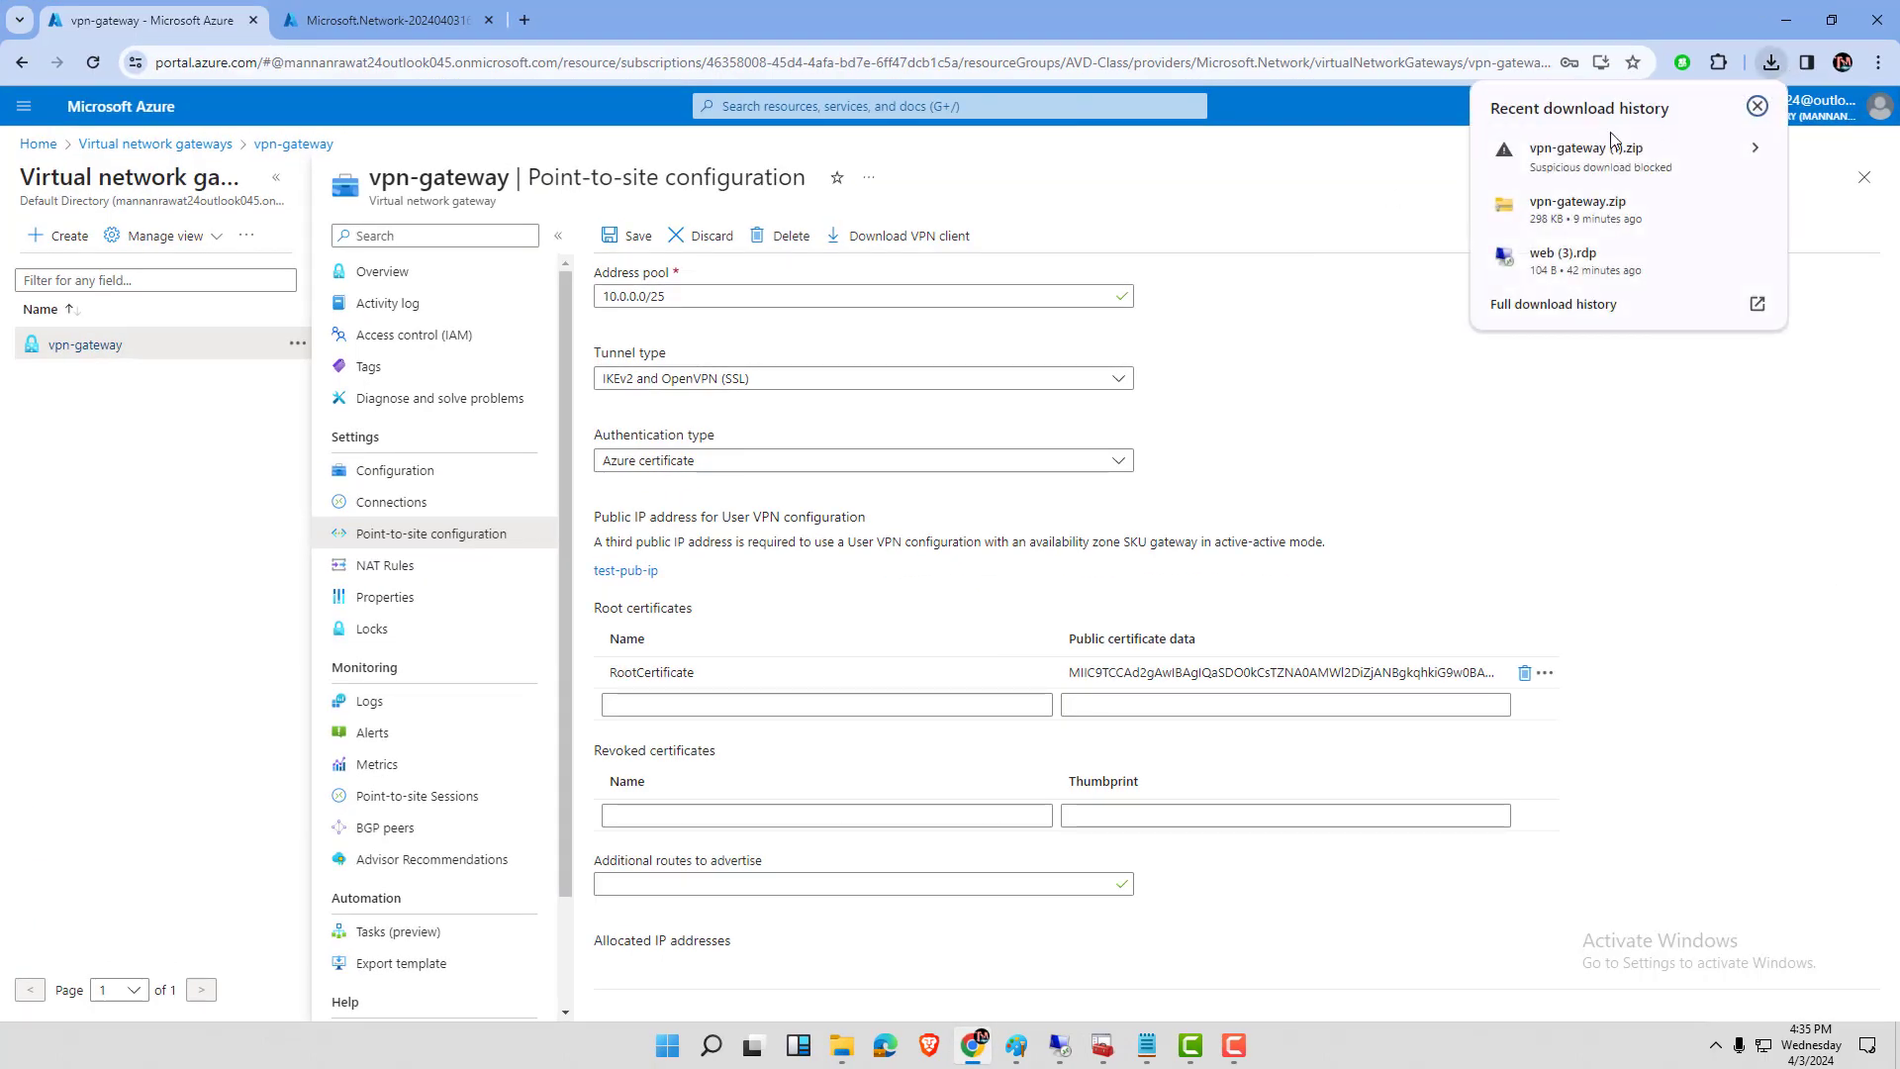
{"action": "left_click", "coordinate": [1714, 208]}
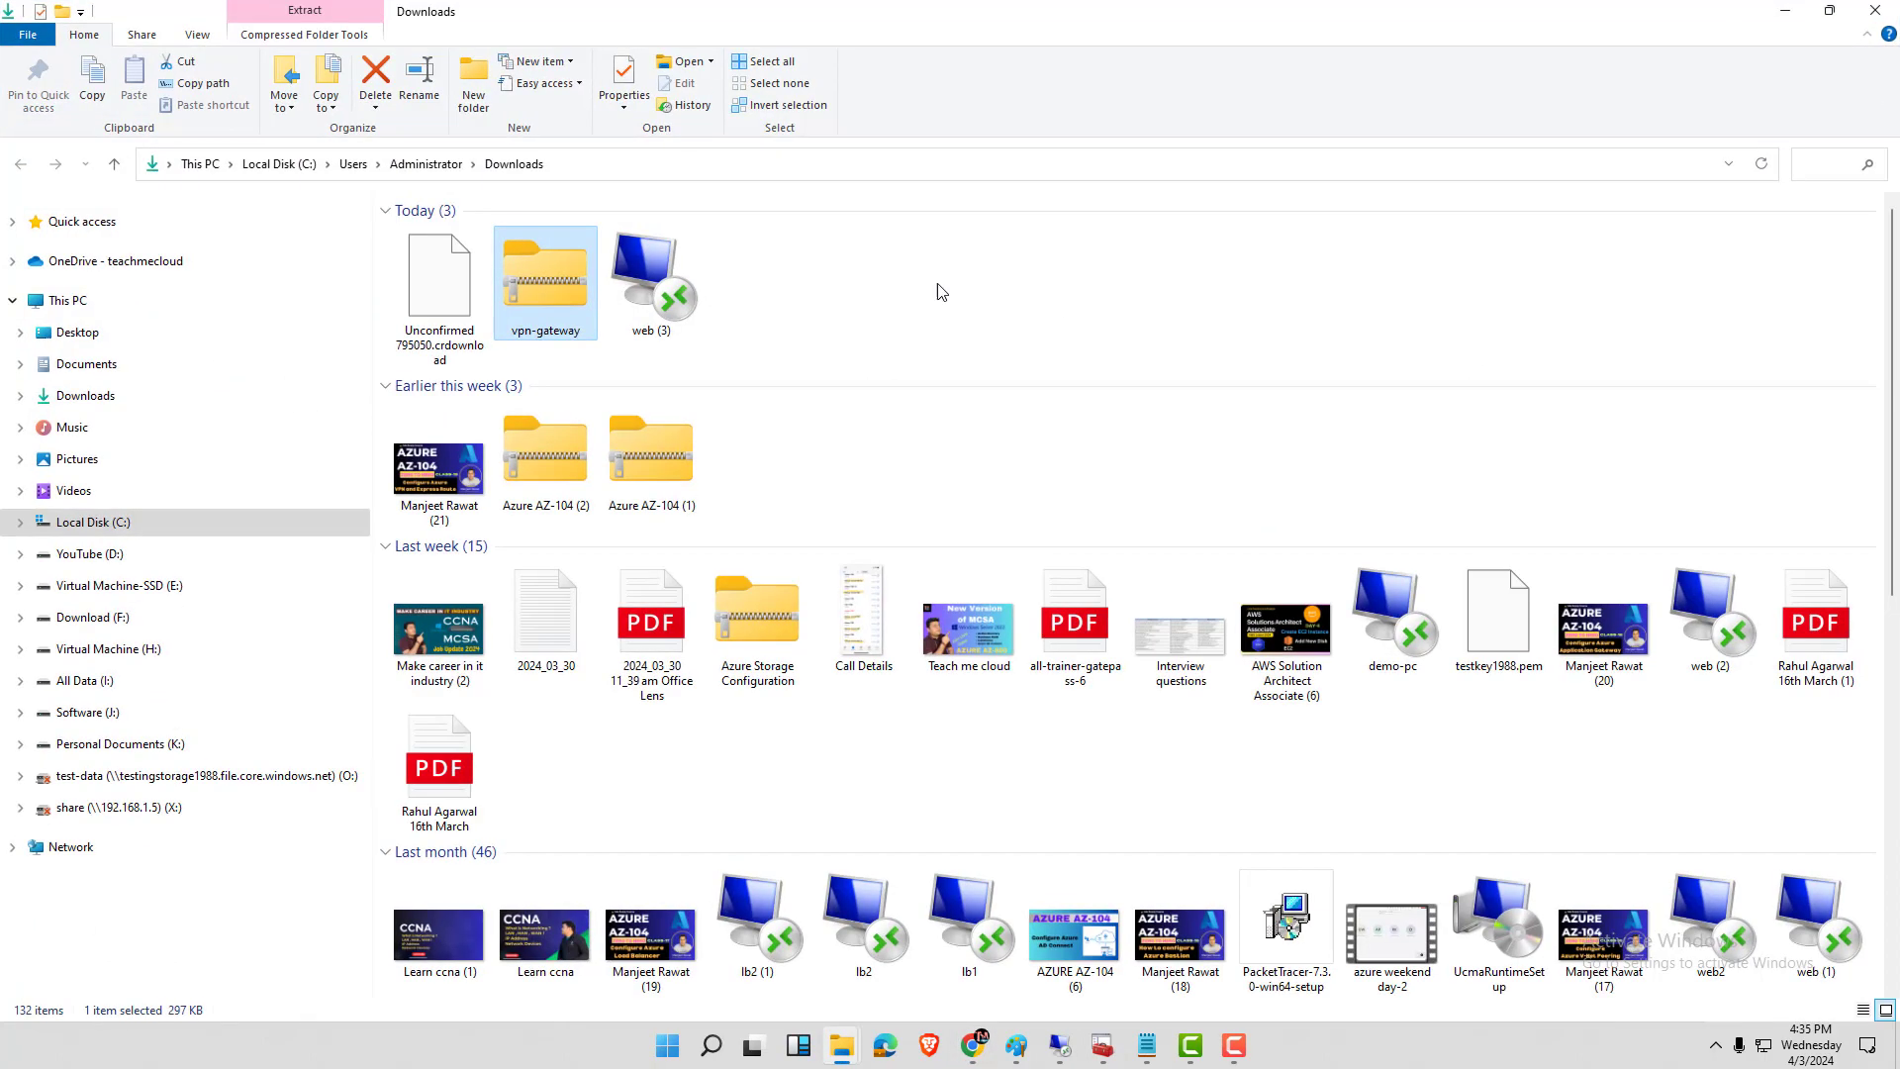
{"action": "double_click", "coordinate": [557, 334]}
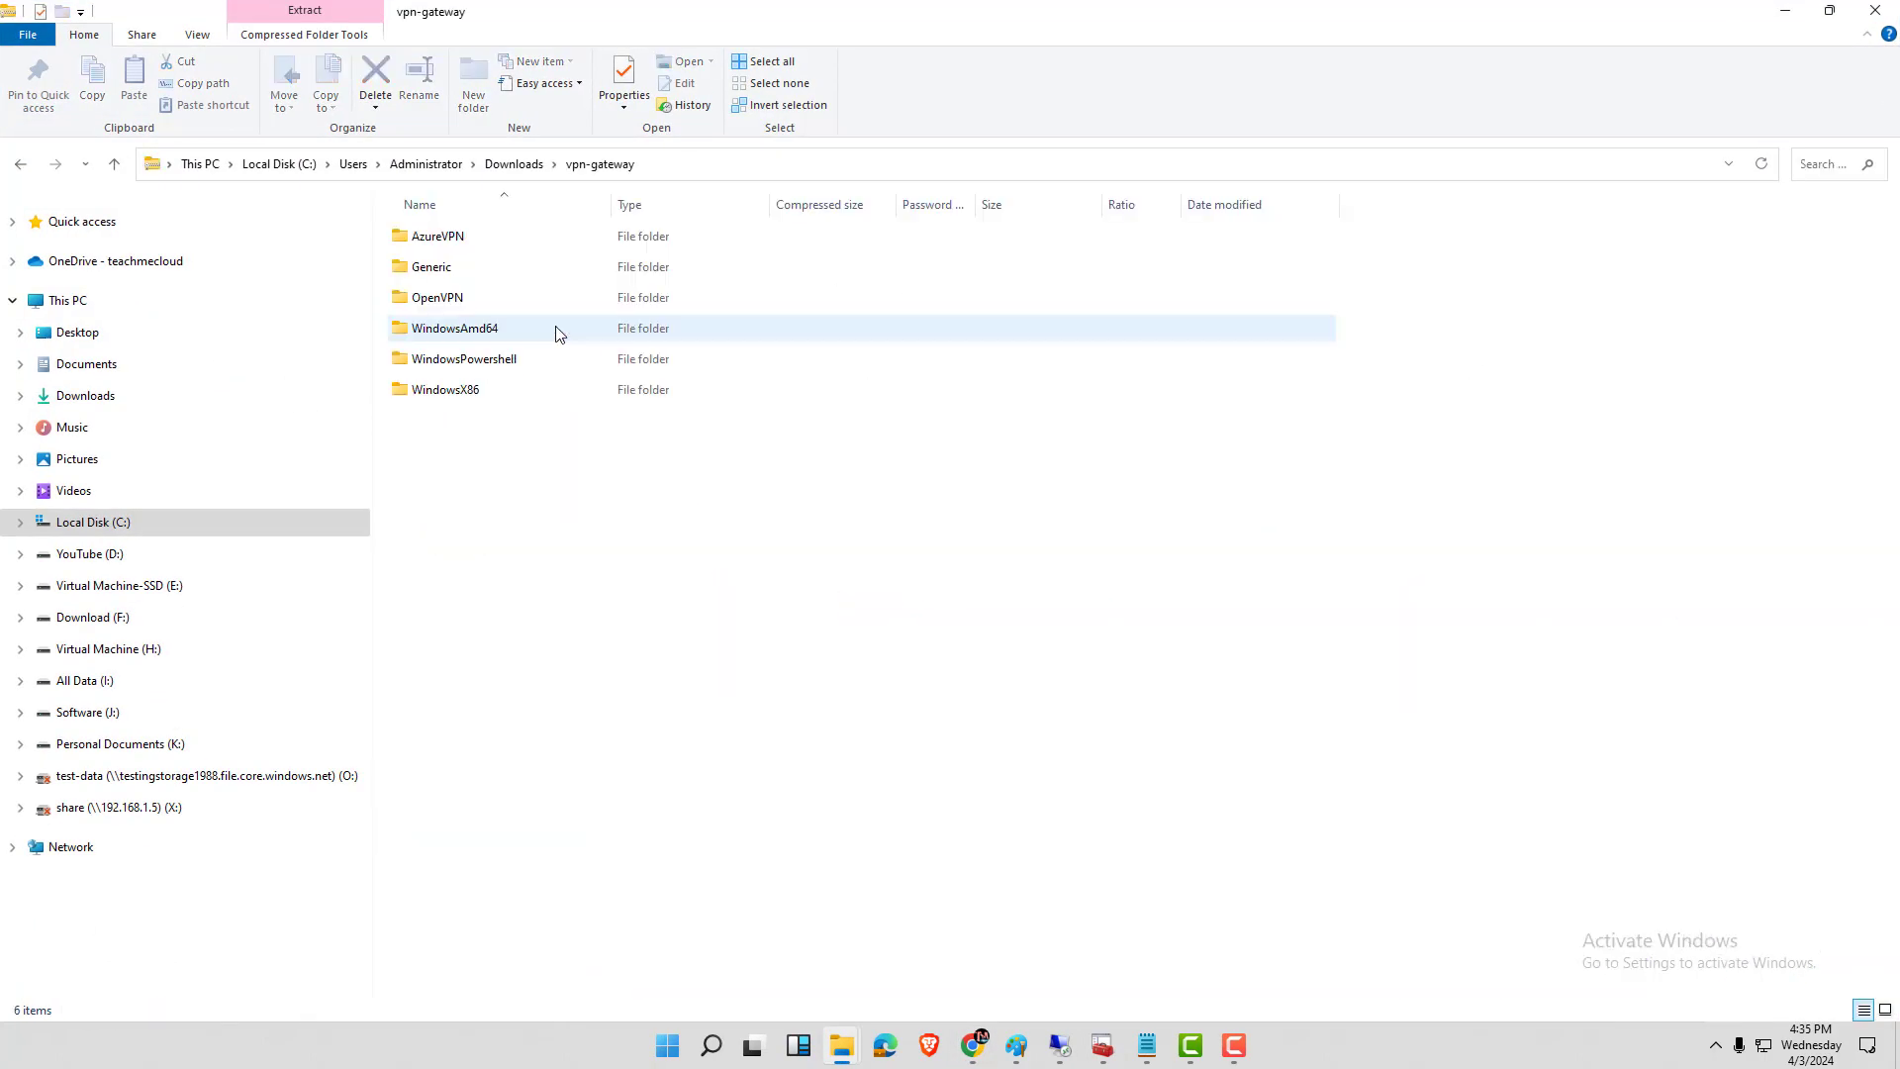
{"action": "double_click", "coordinate": [469, 328]}
{"action": "double_click", "coordinate": [495, 237]}
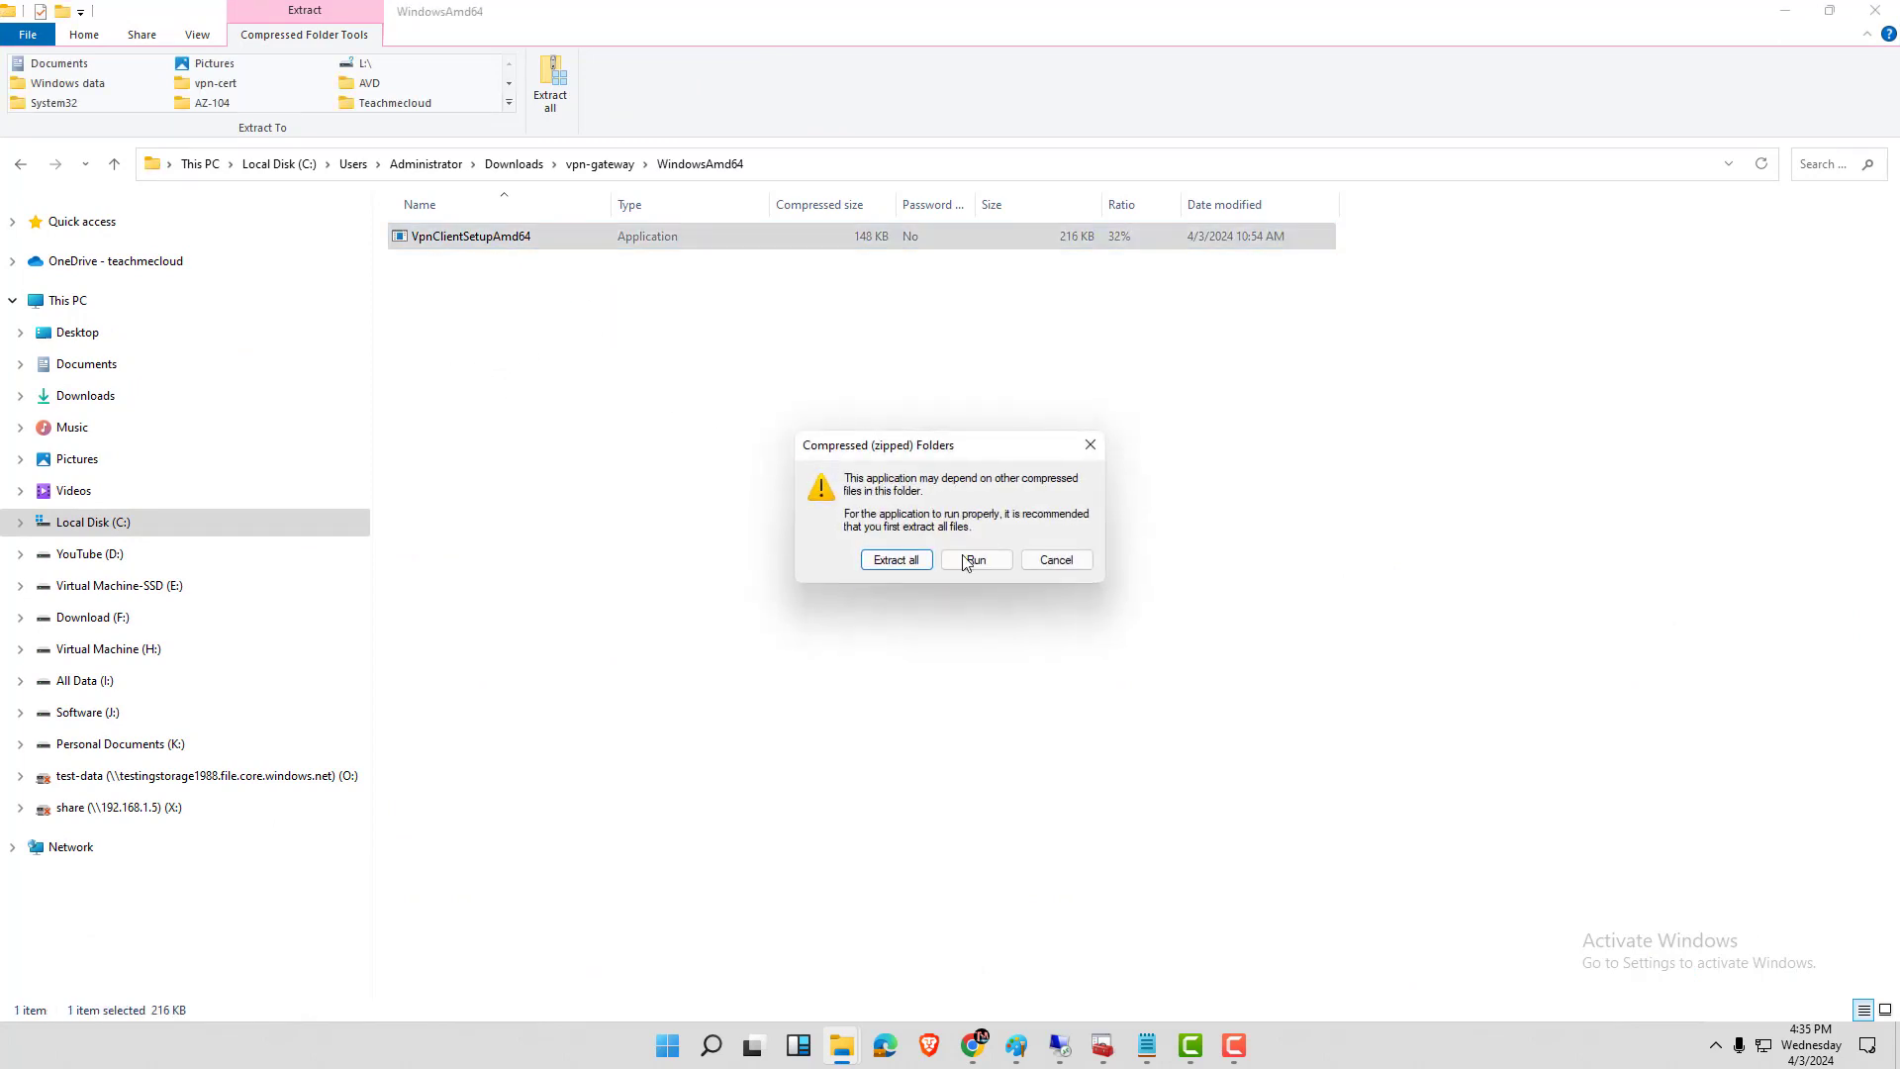
{"action": "left_click", "coordinate": [968, 561]}
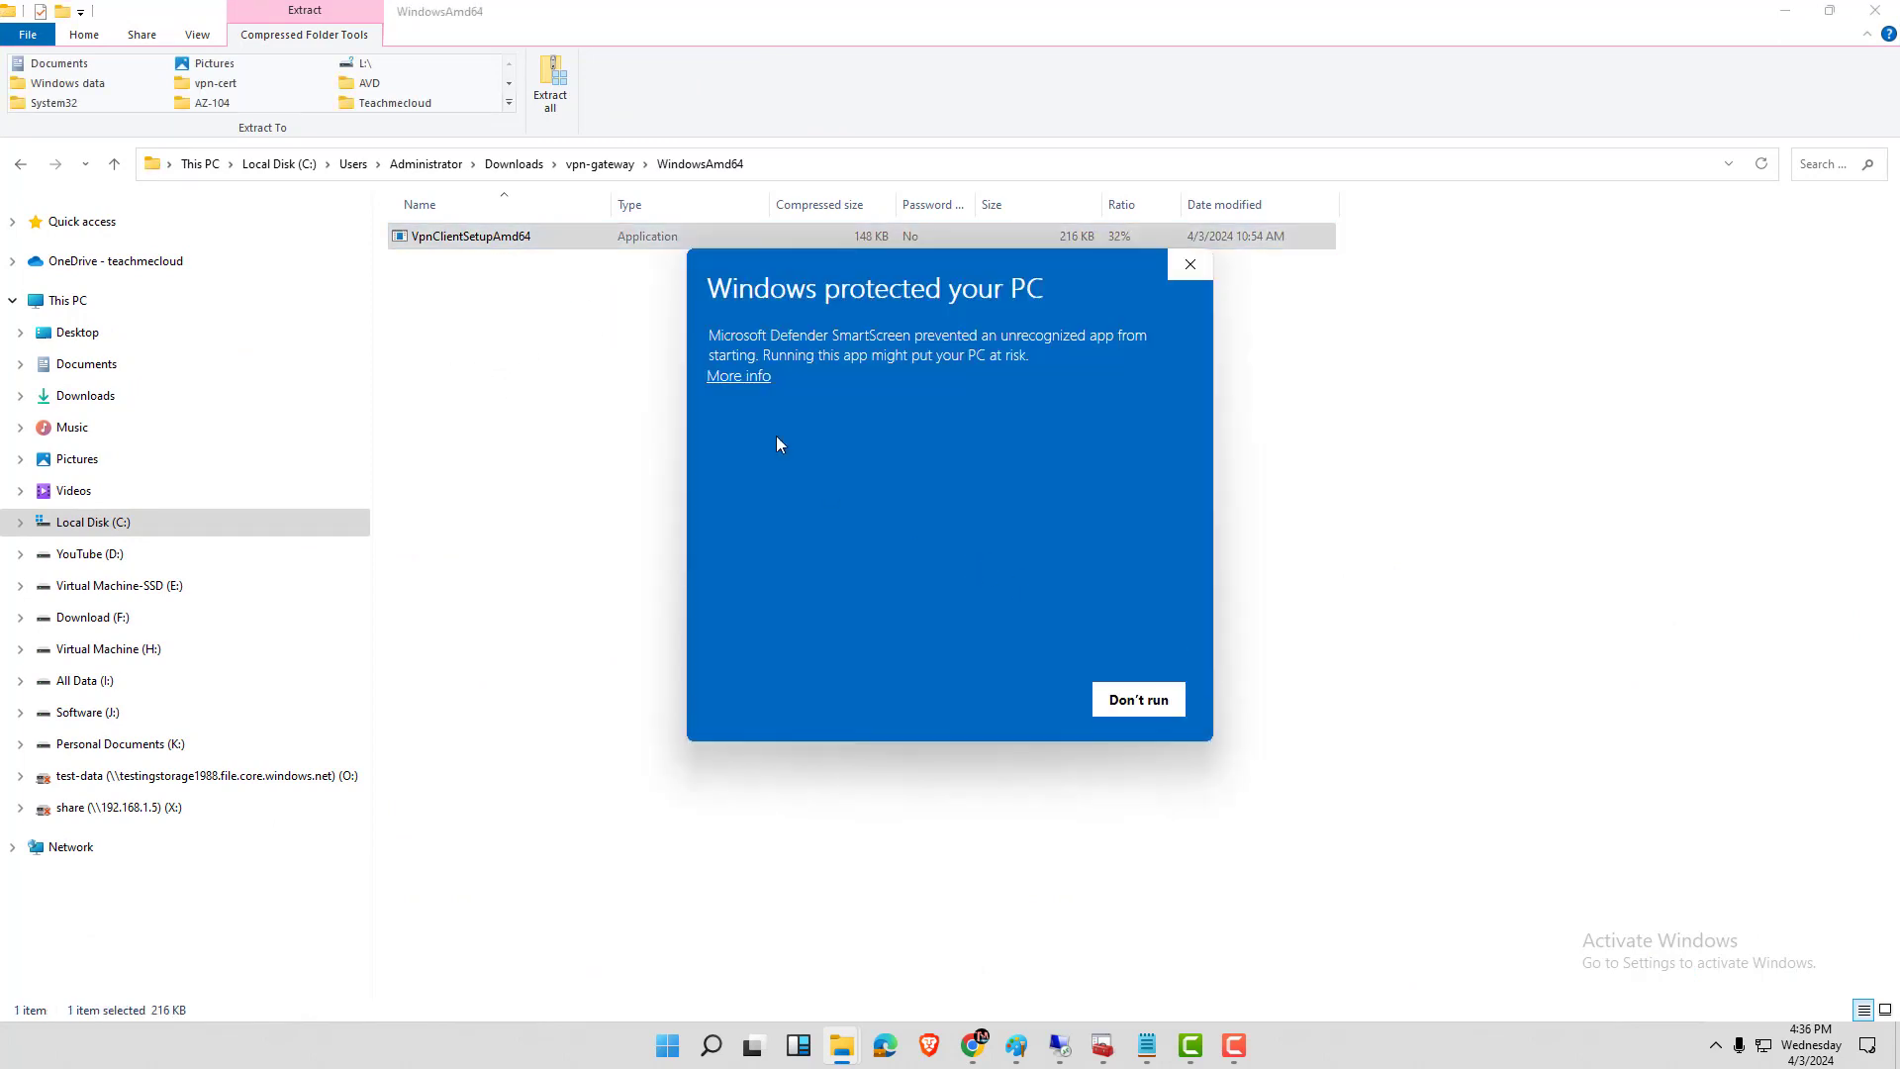
{"action": "left_click", "coordinate": [738, 378]}
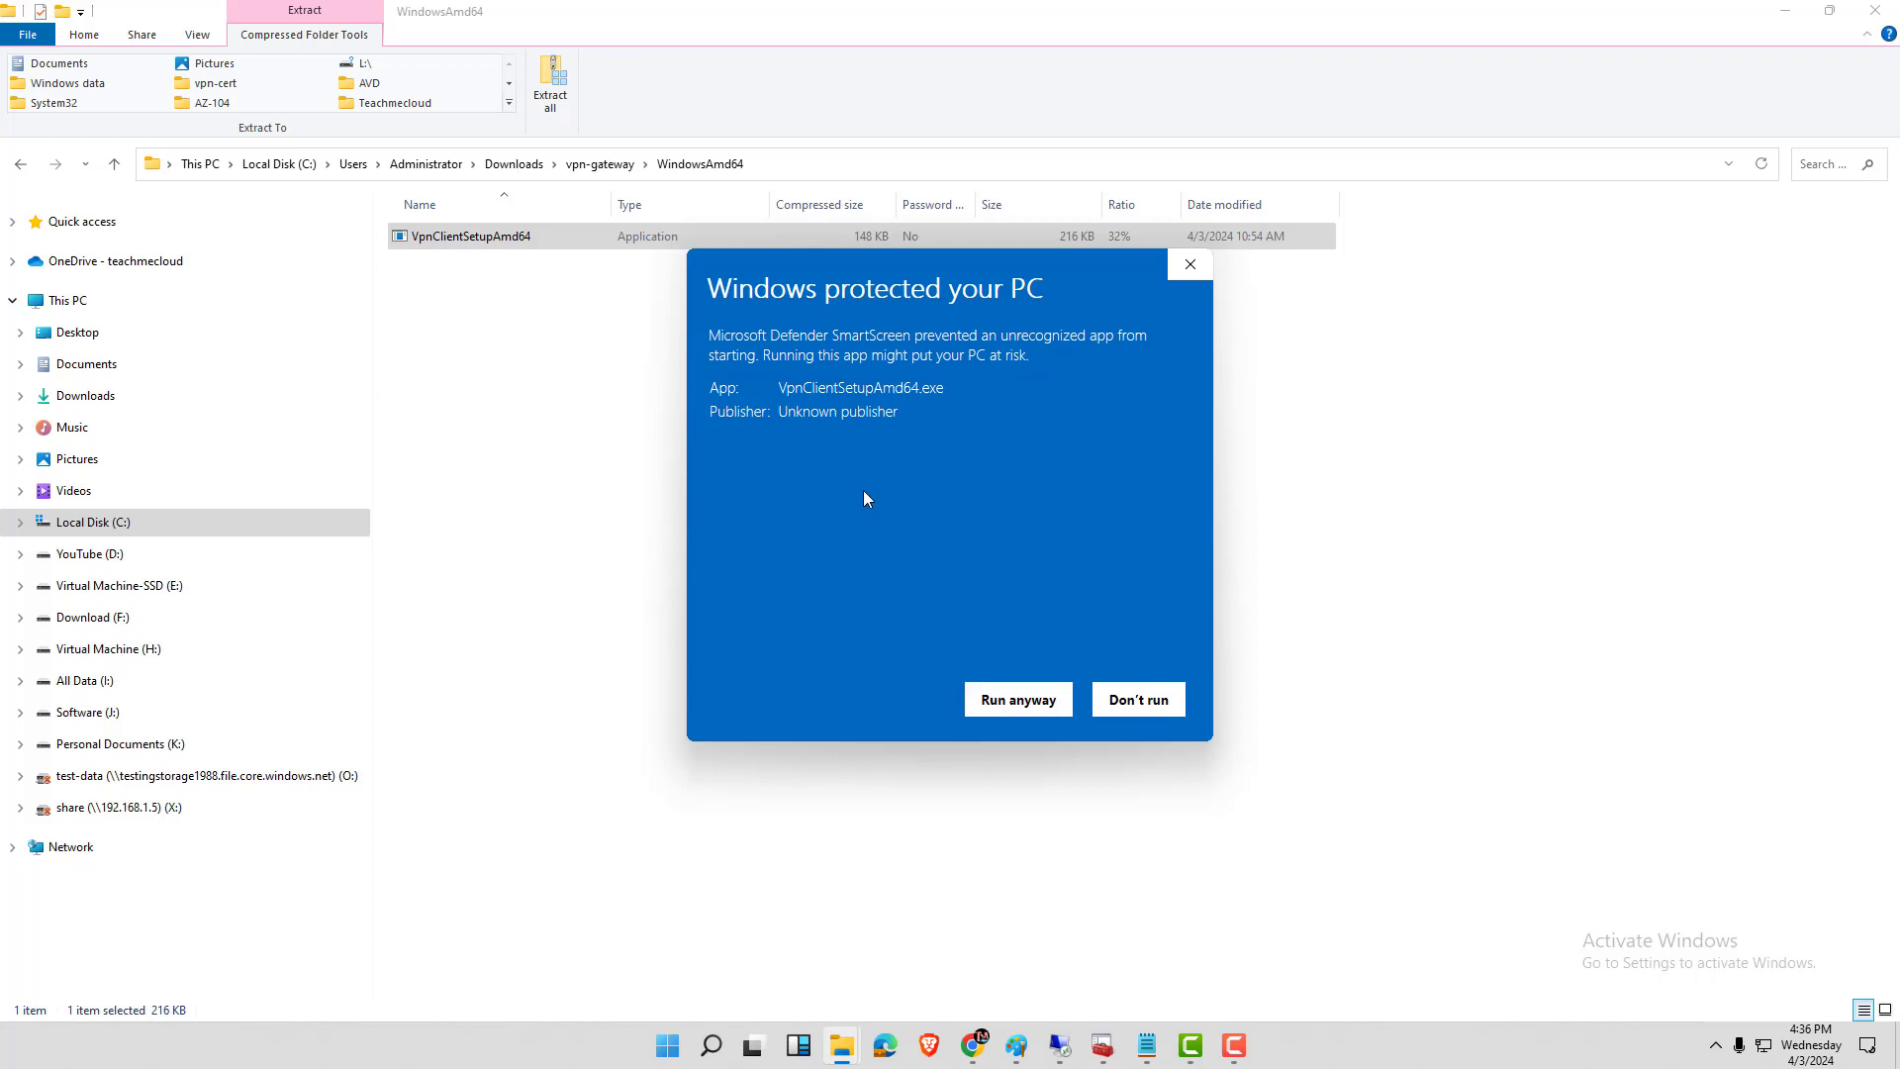
{"action": "left_click", "coordinate": [1017, 701]}
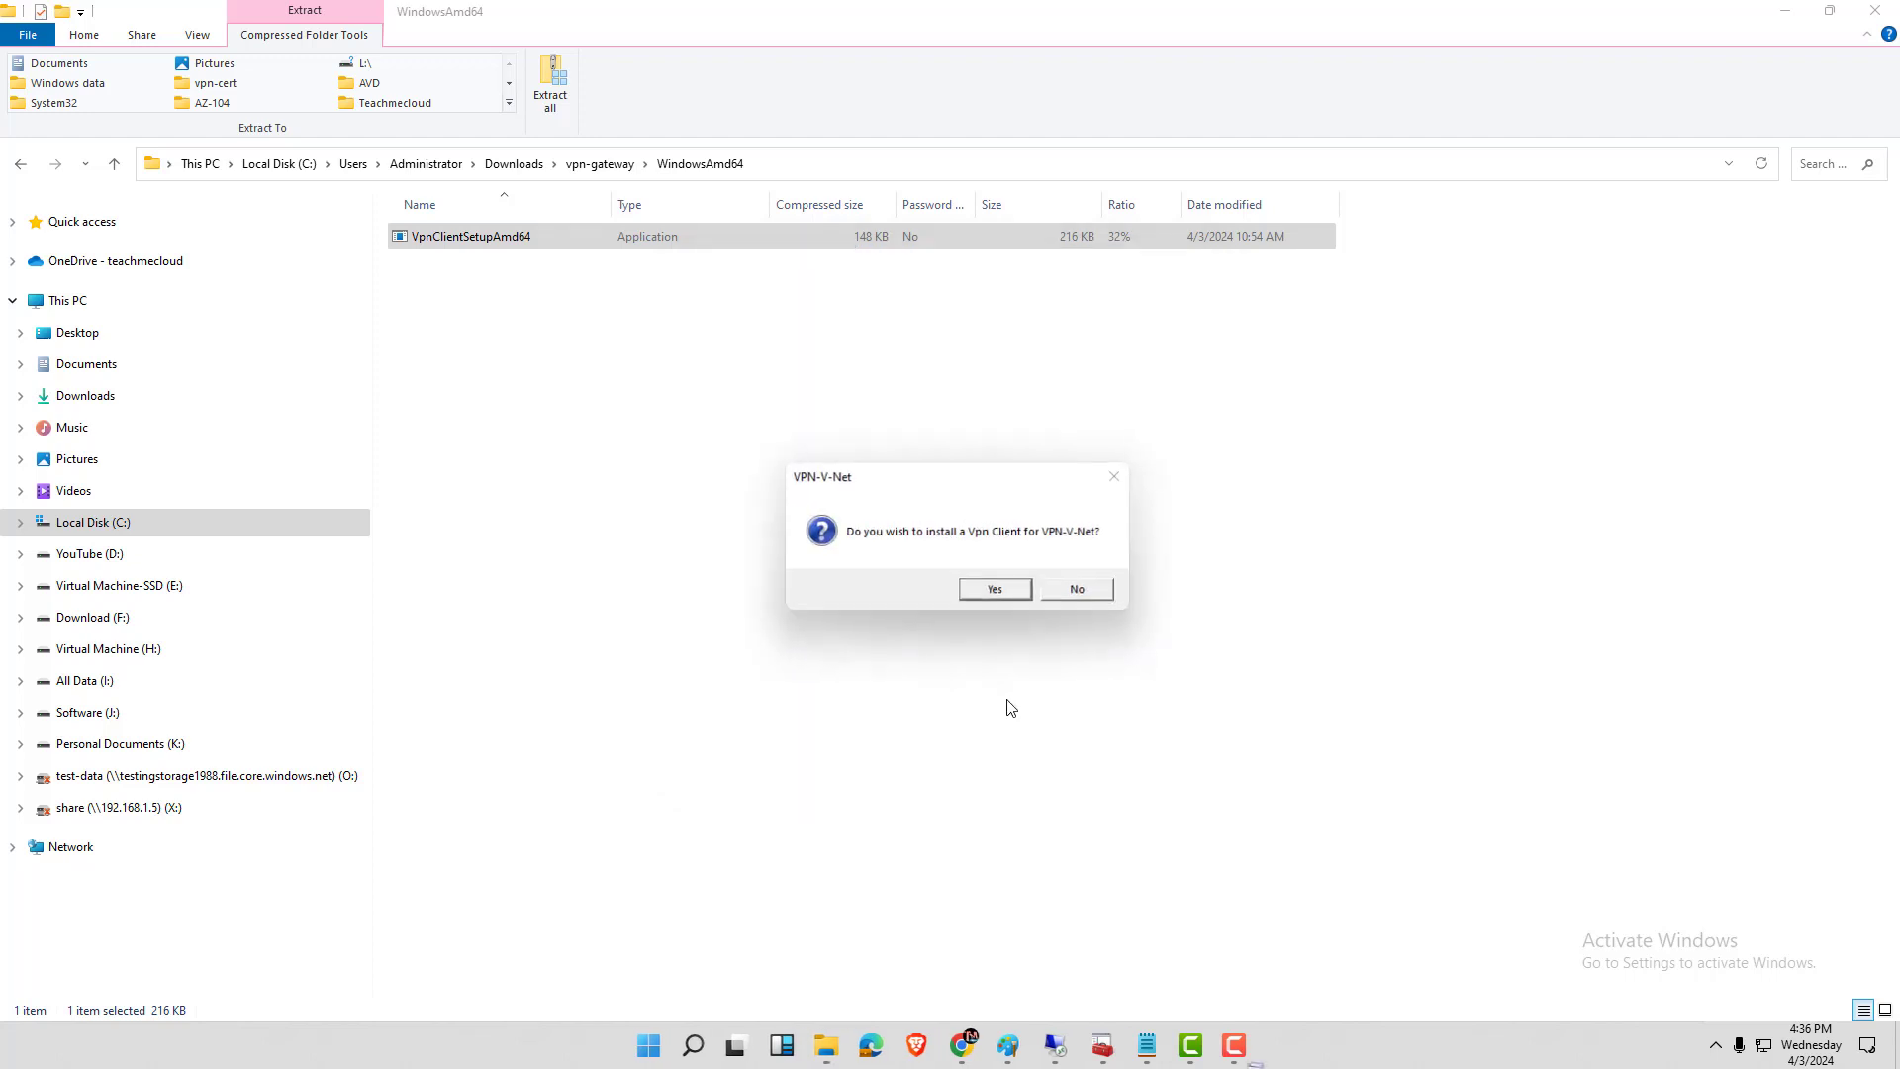
{"action": "left_click", "coordinate": [1003, 589]}
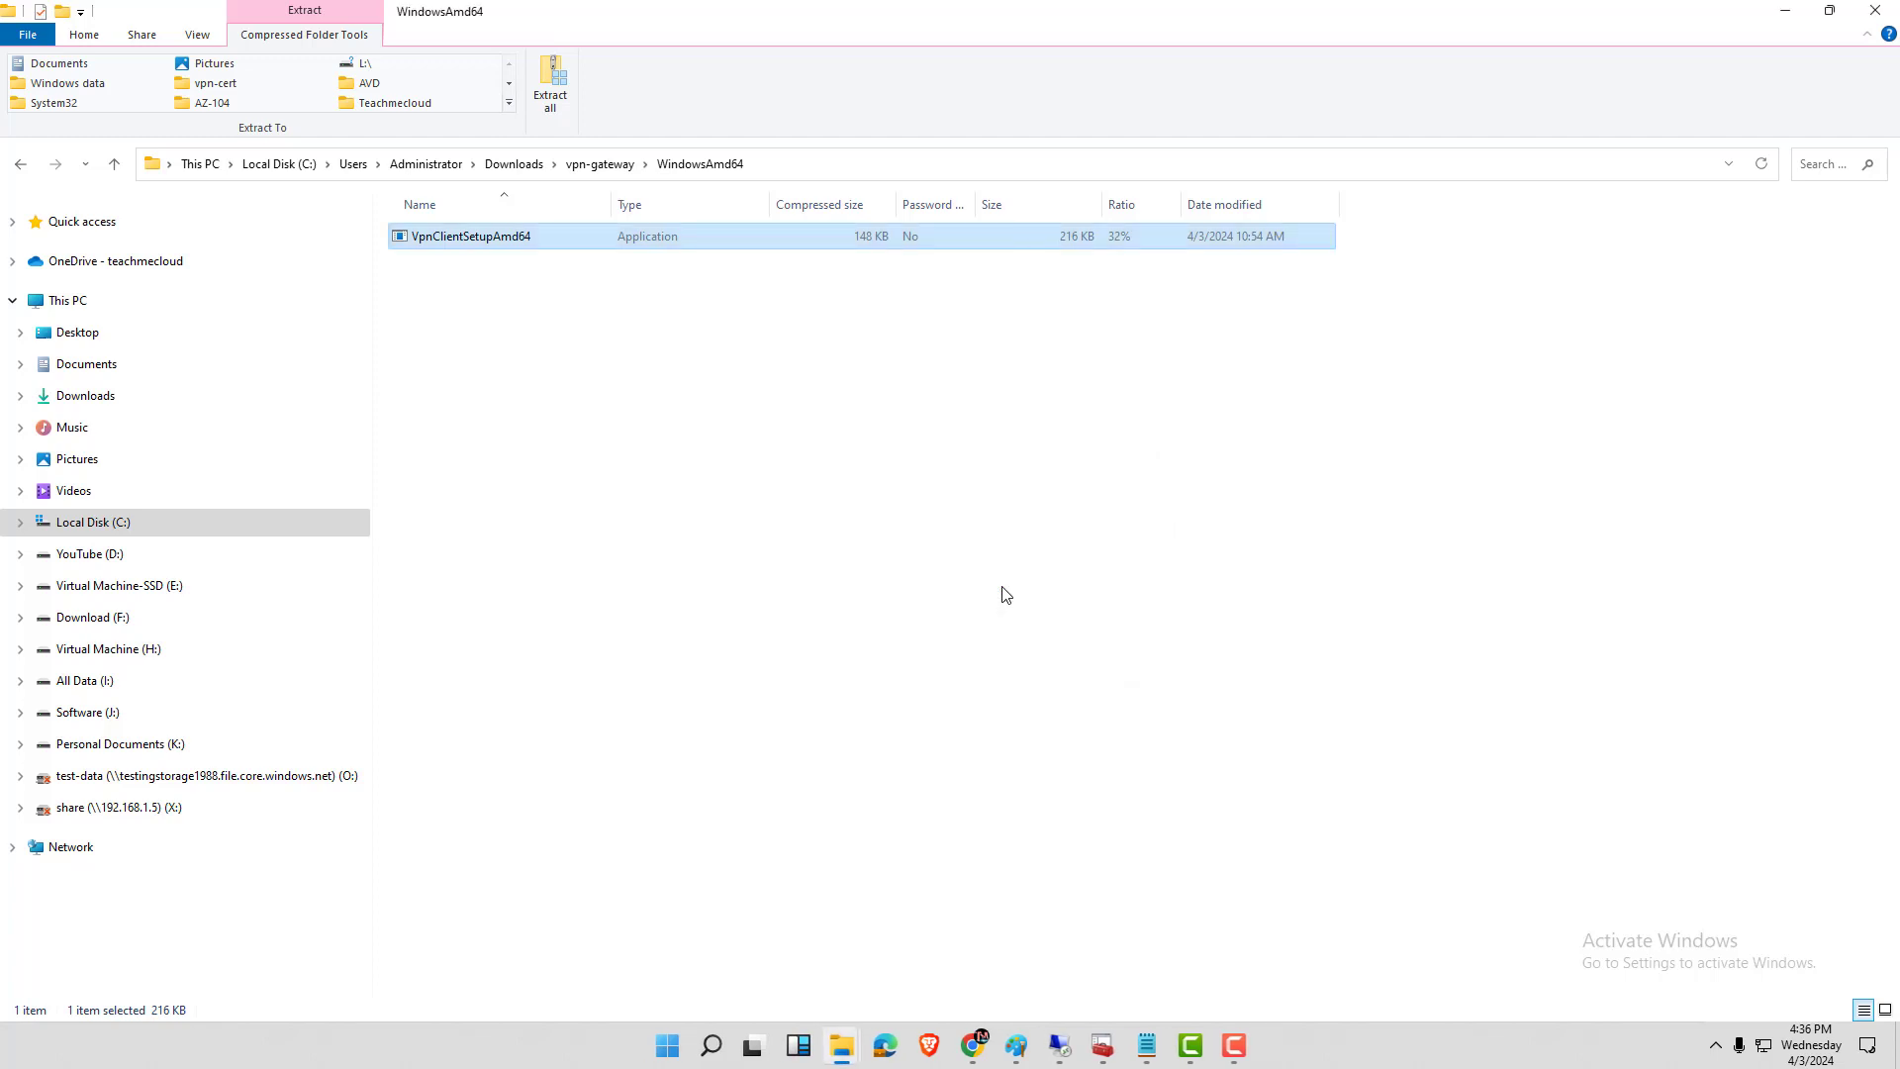
{"action": "right_click", "coordinate": [1766, 1043]}
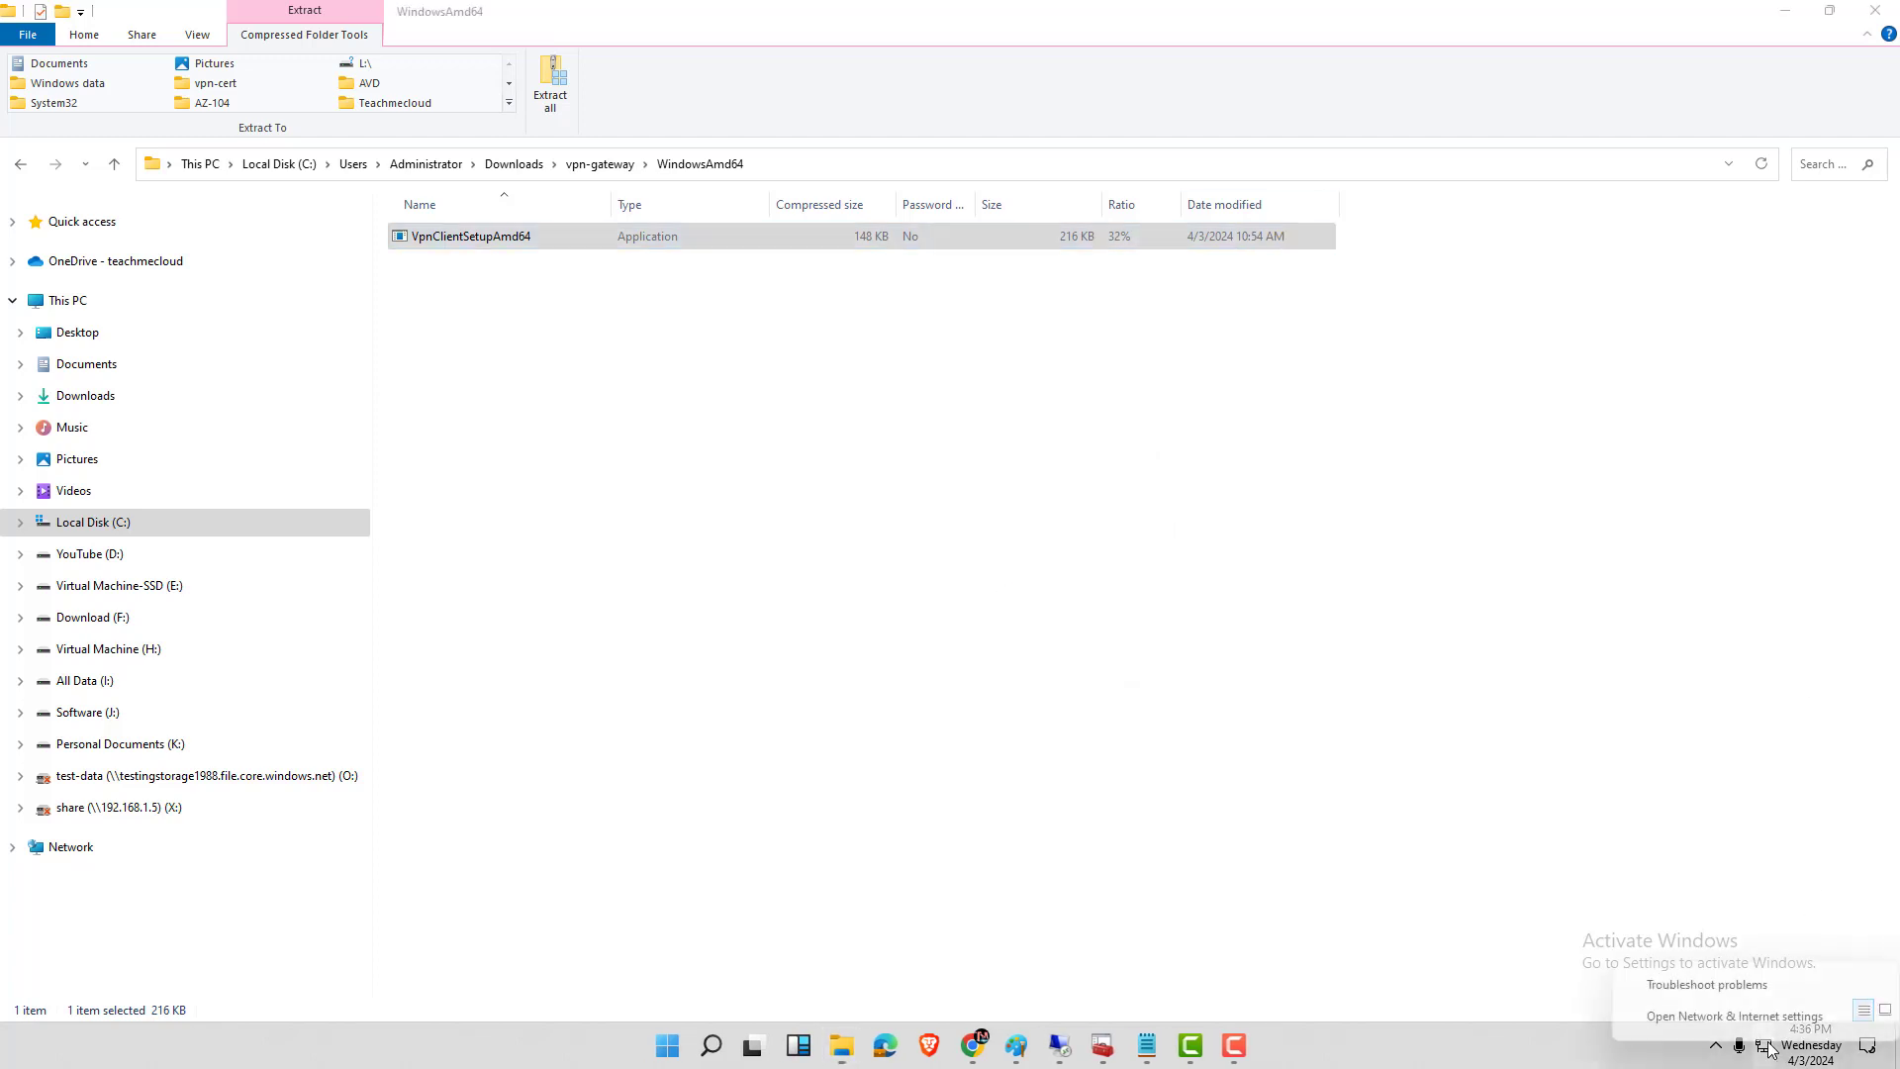
Step: Connect VPN-V-Net from the VPN settings page, allowing the routing table update
{"action": "left_click", "coordinate": [1762, 1016]}
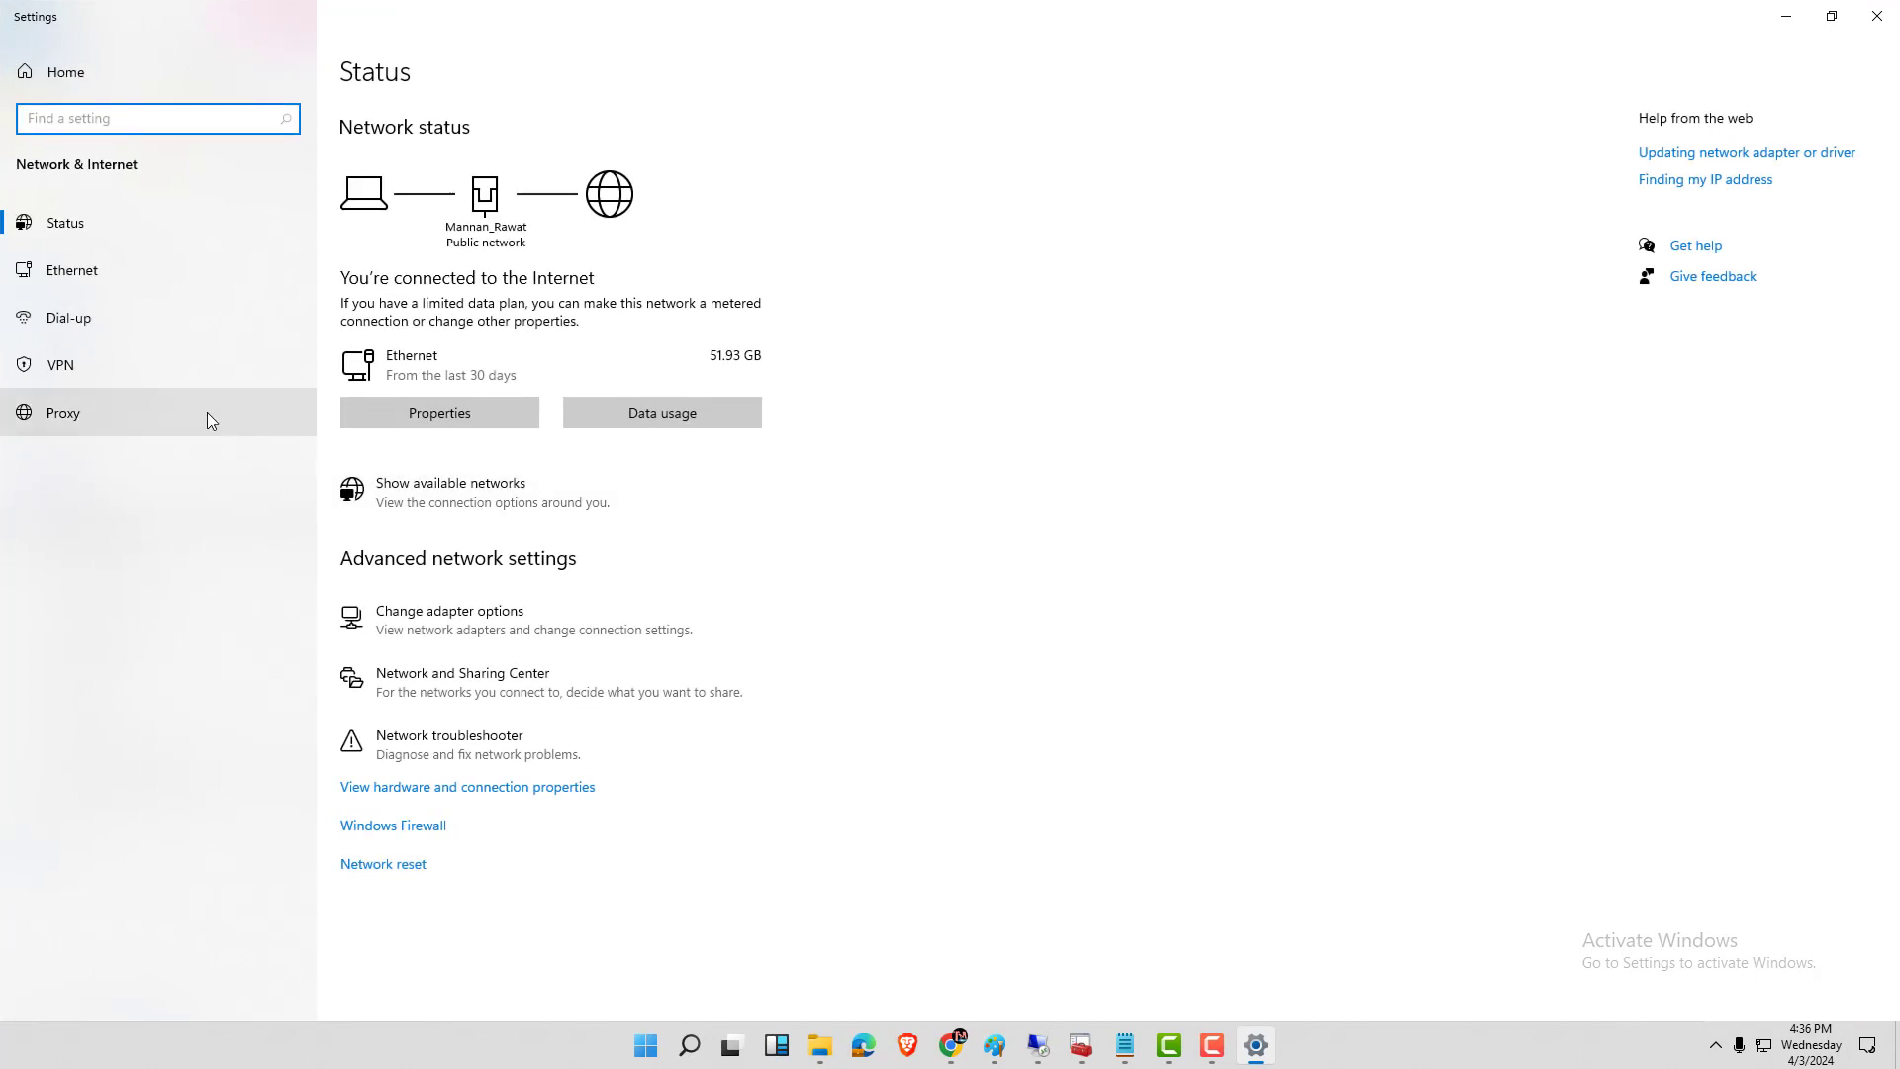
{"action": "left_click", "coordinate": [127, 370]}
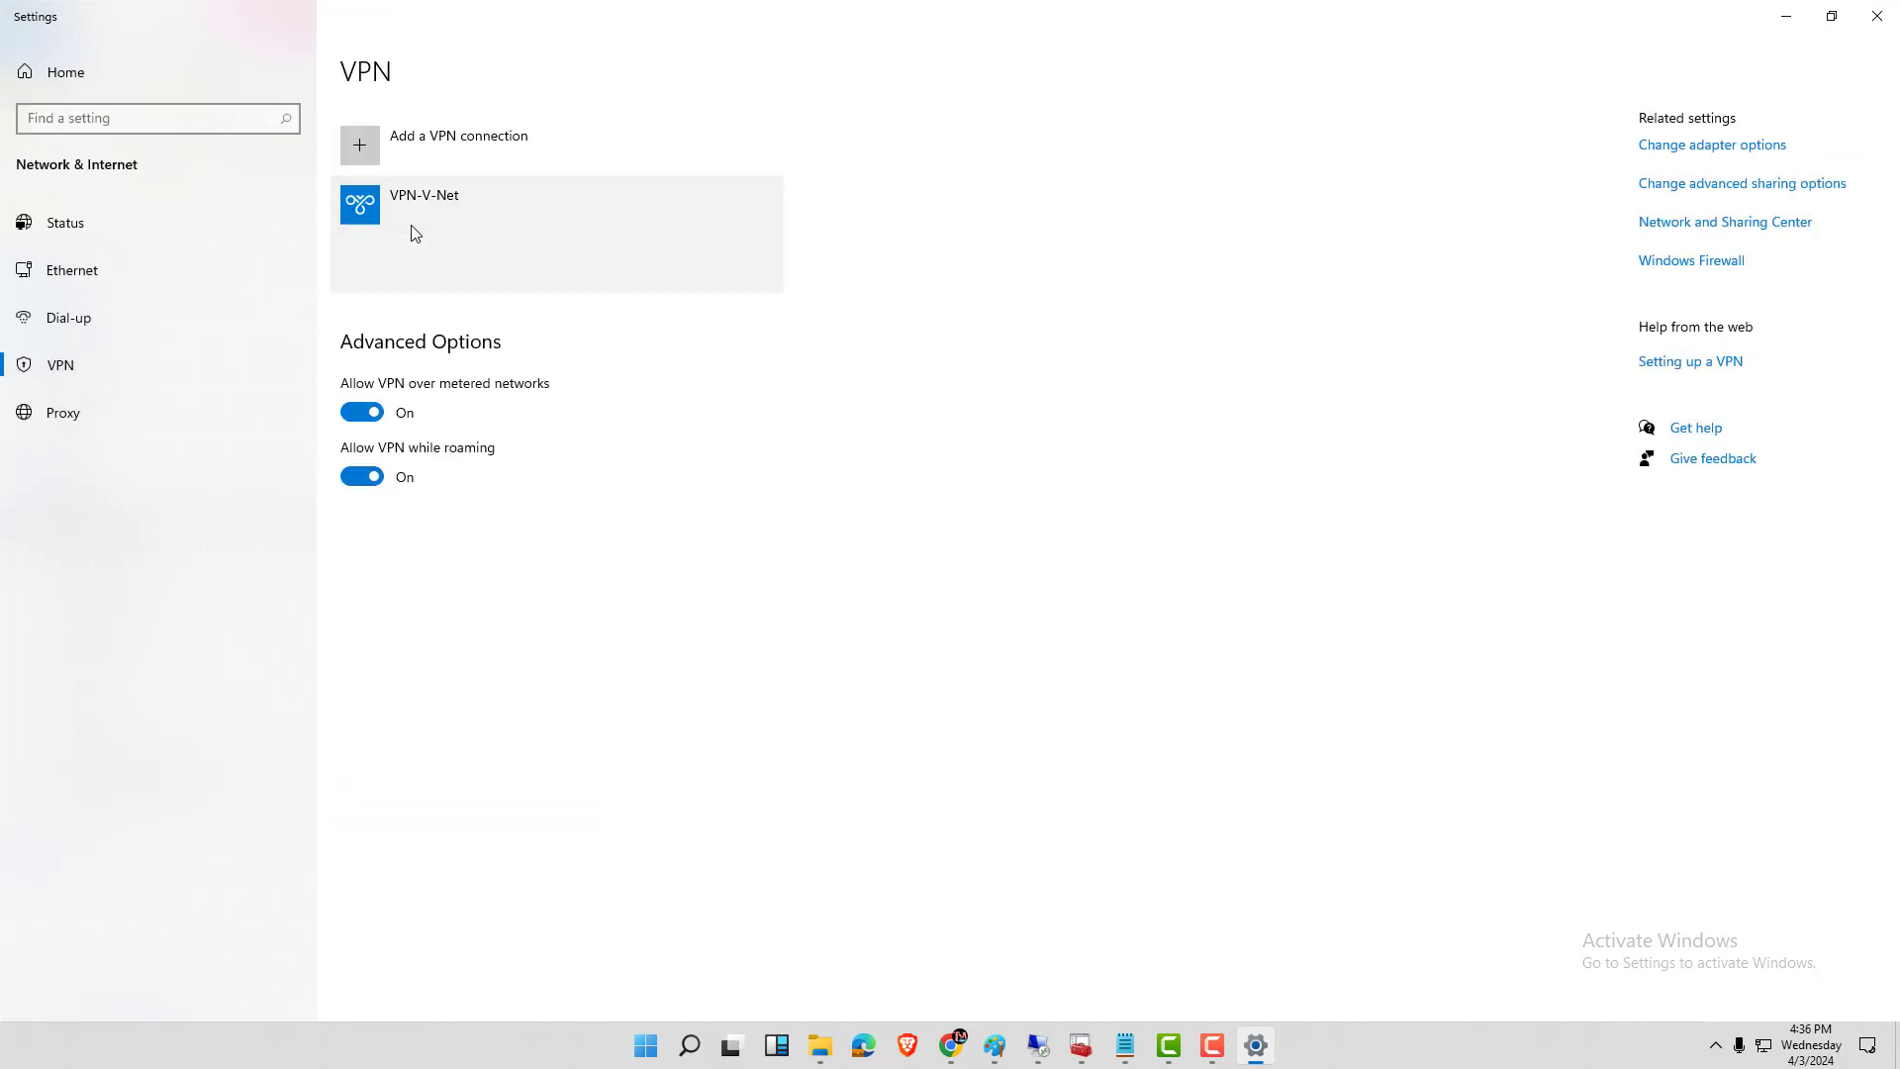
{"action": "left_click", "coordinate": [413, 230]}
{"action": "left_click", "coordinate": [483, 267]}
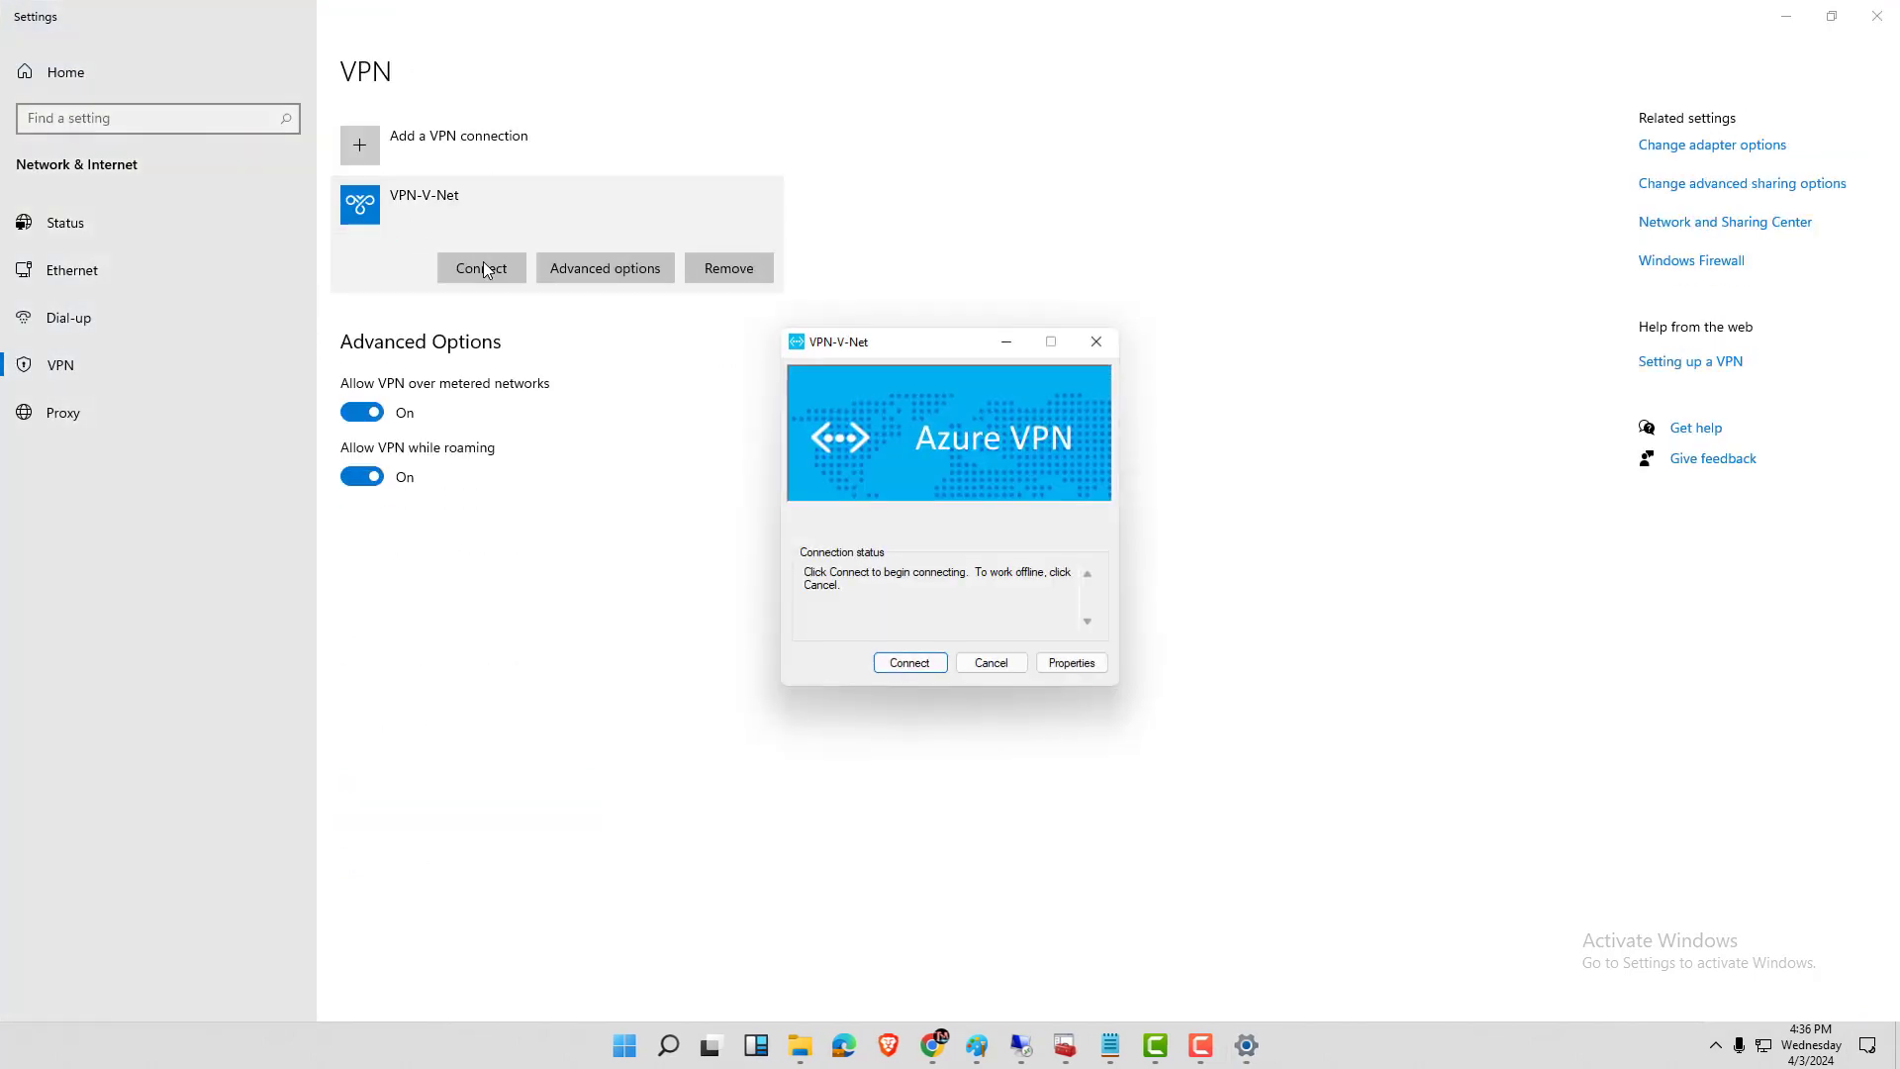
{"action": "left_click", "coordinate": [909, 663]}
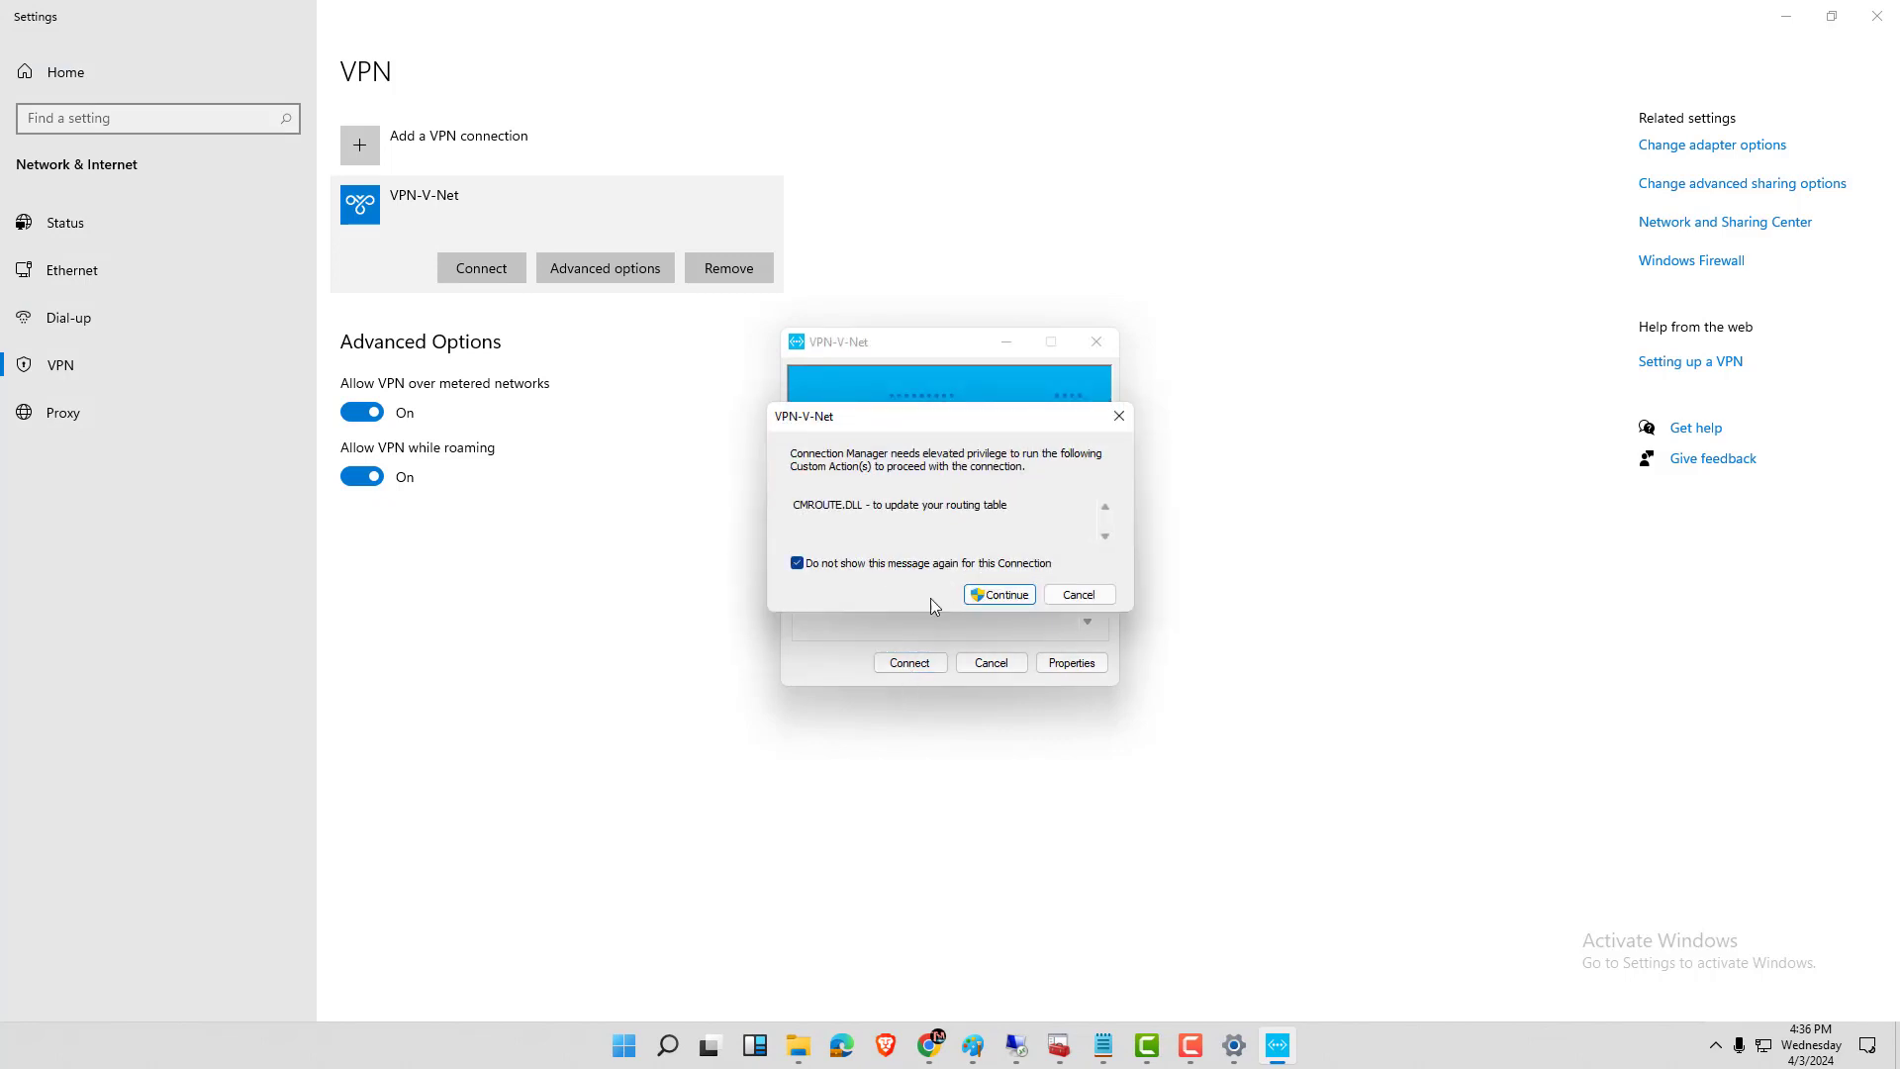
{"action": "left_click", "coordinate": [978, 595]}
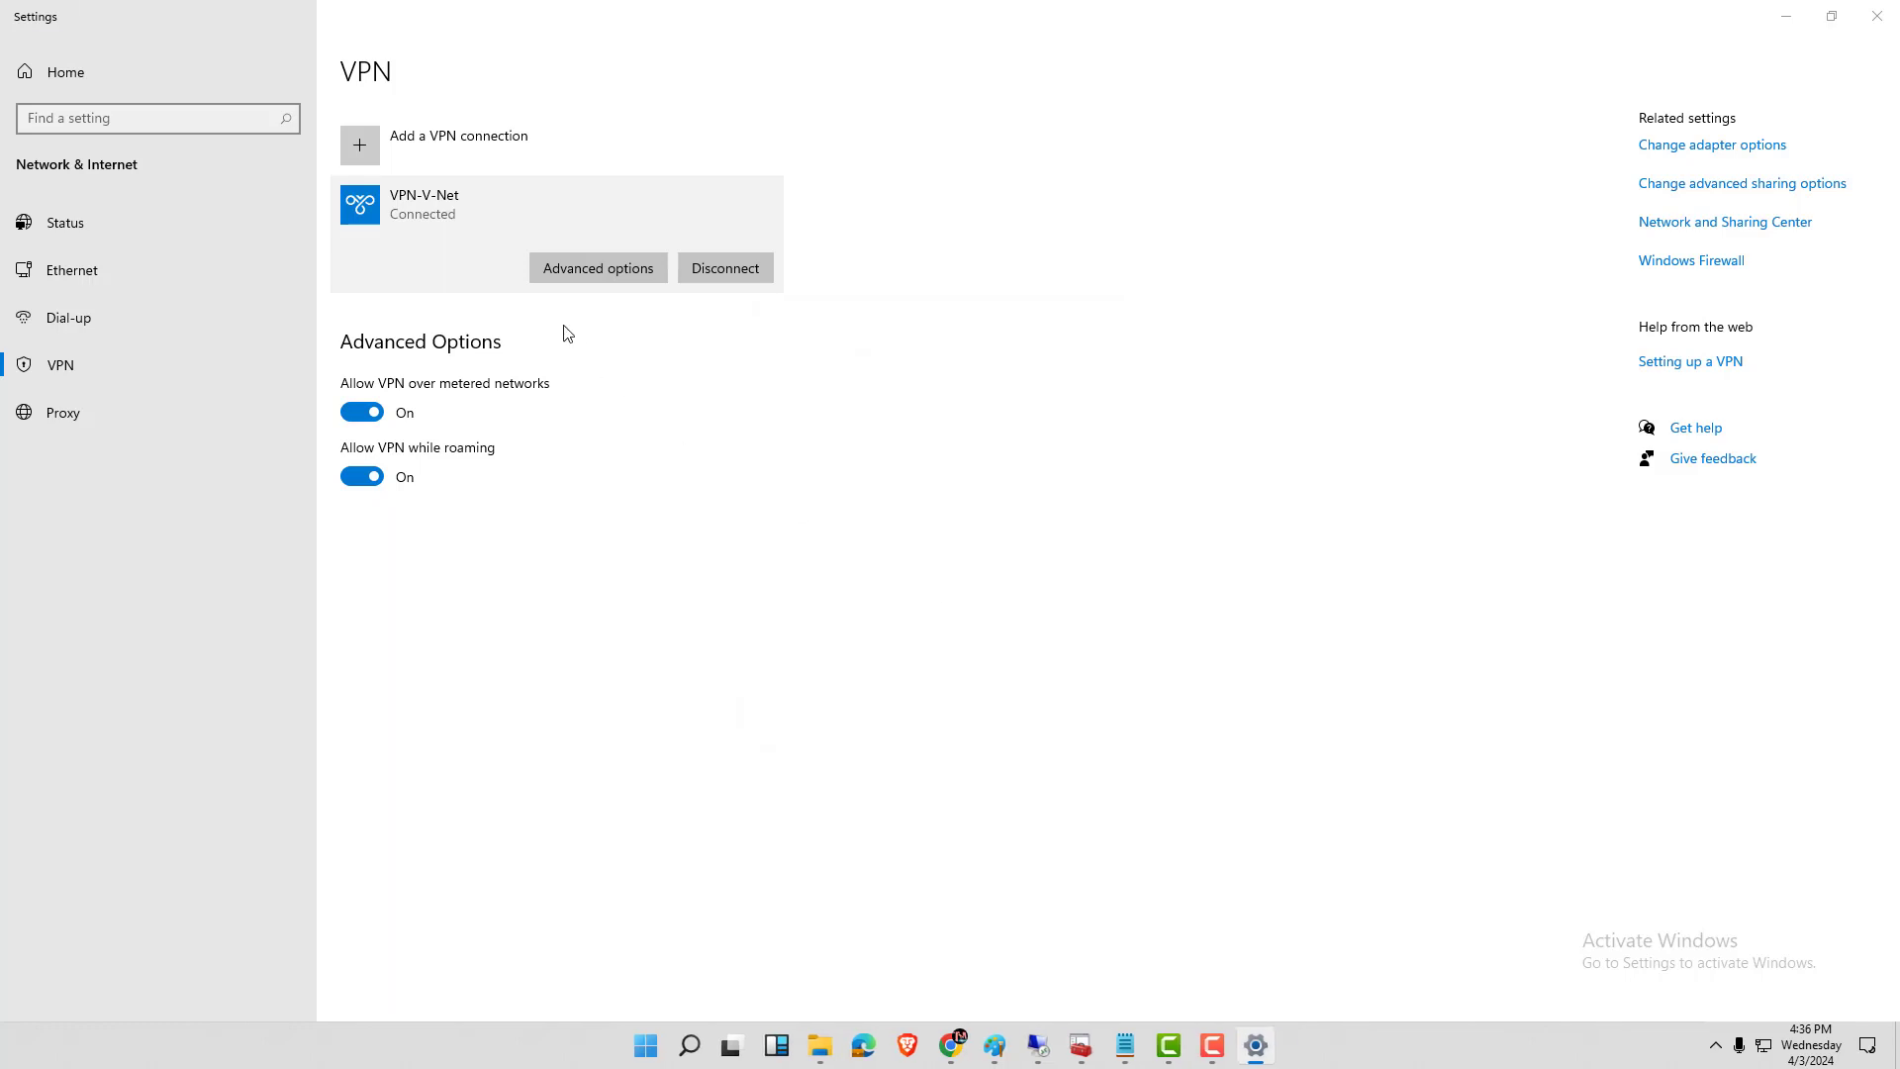
Step: Minimize Settings, File Explorer and the browser to reach the desktop
{"action": "left_click", "coordinate": [1786, 16]}
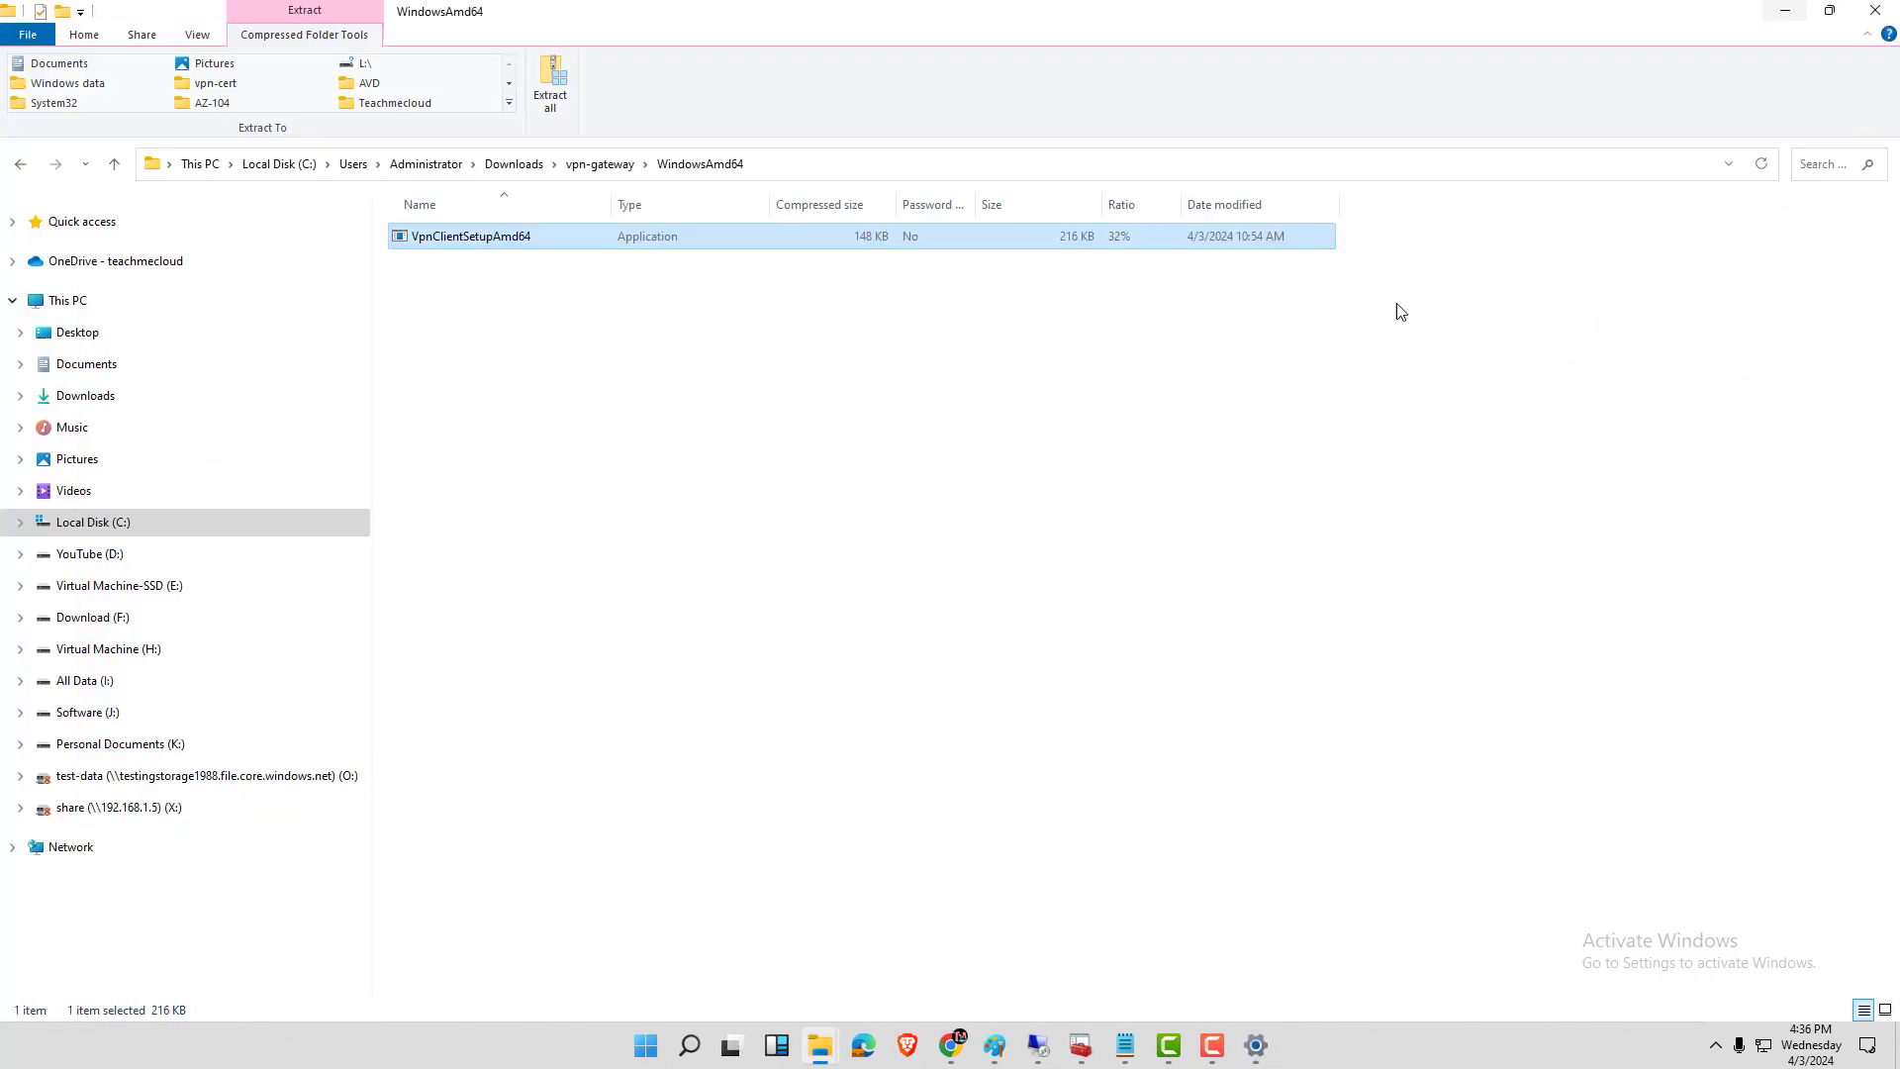
{"action": "left_click", "coordinate": [1781, 11]}
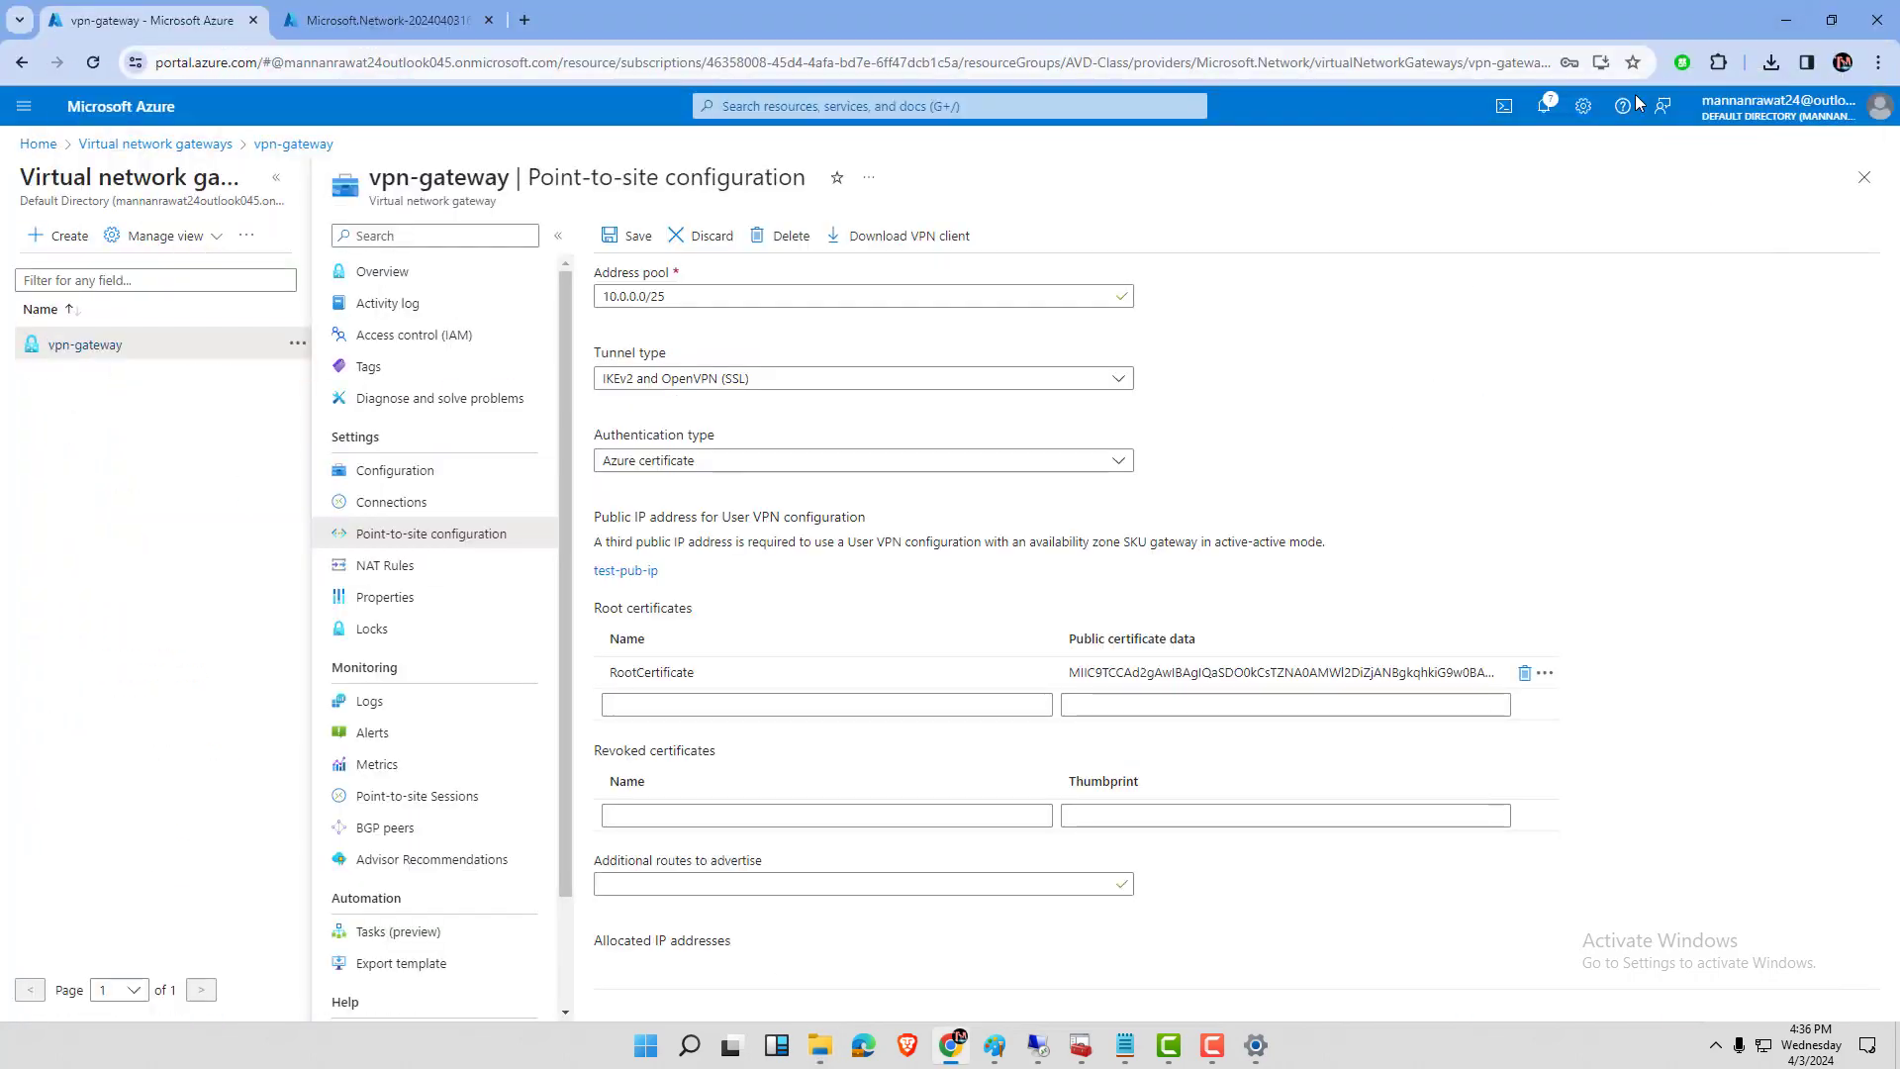
{"action": "left_click", "coordinate": [1784, 18]}
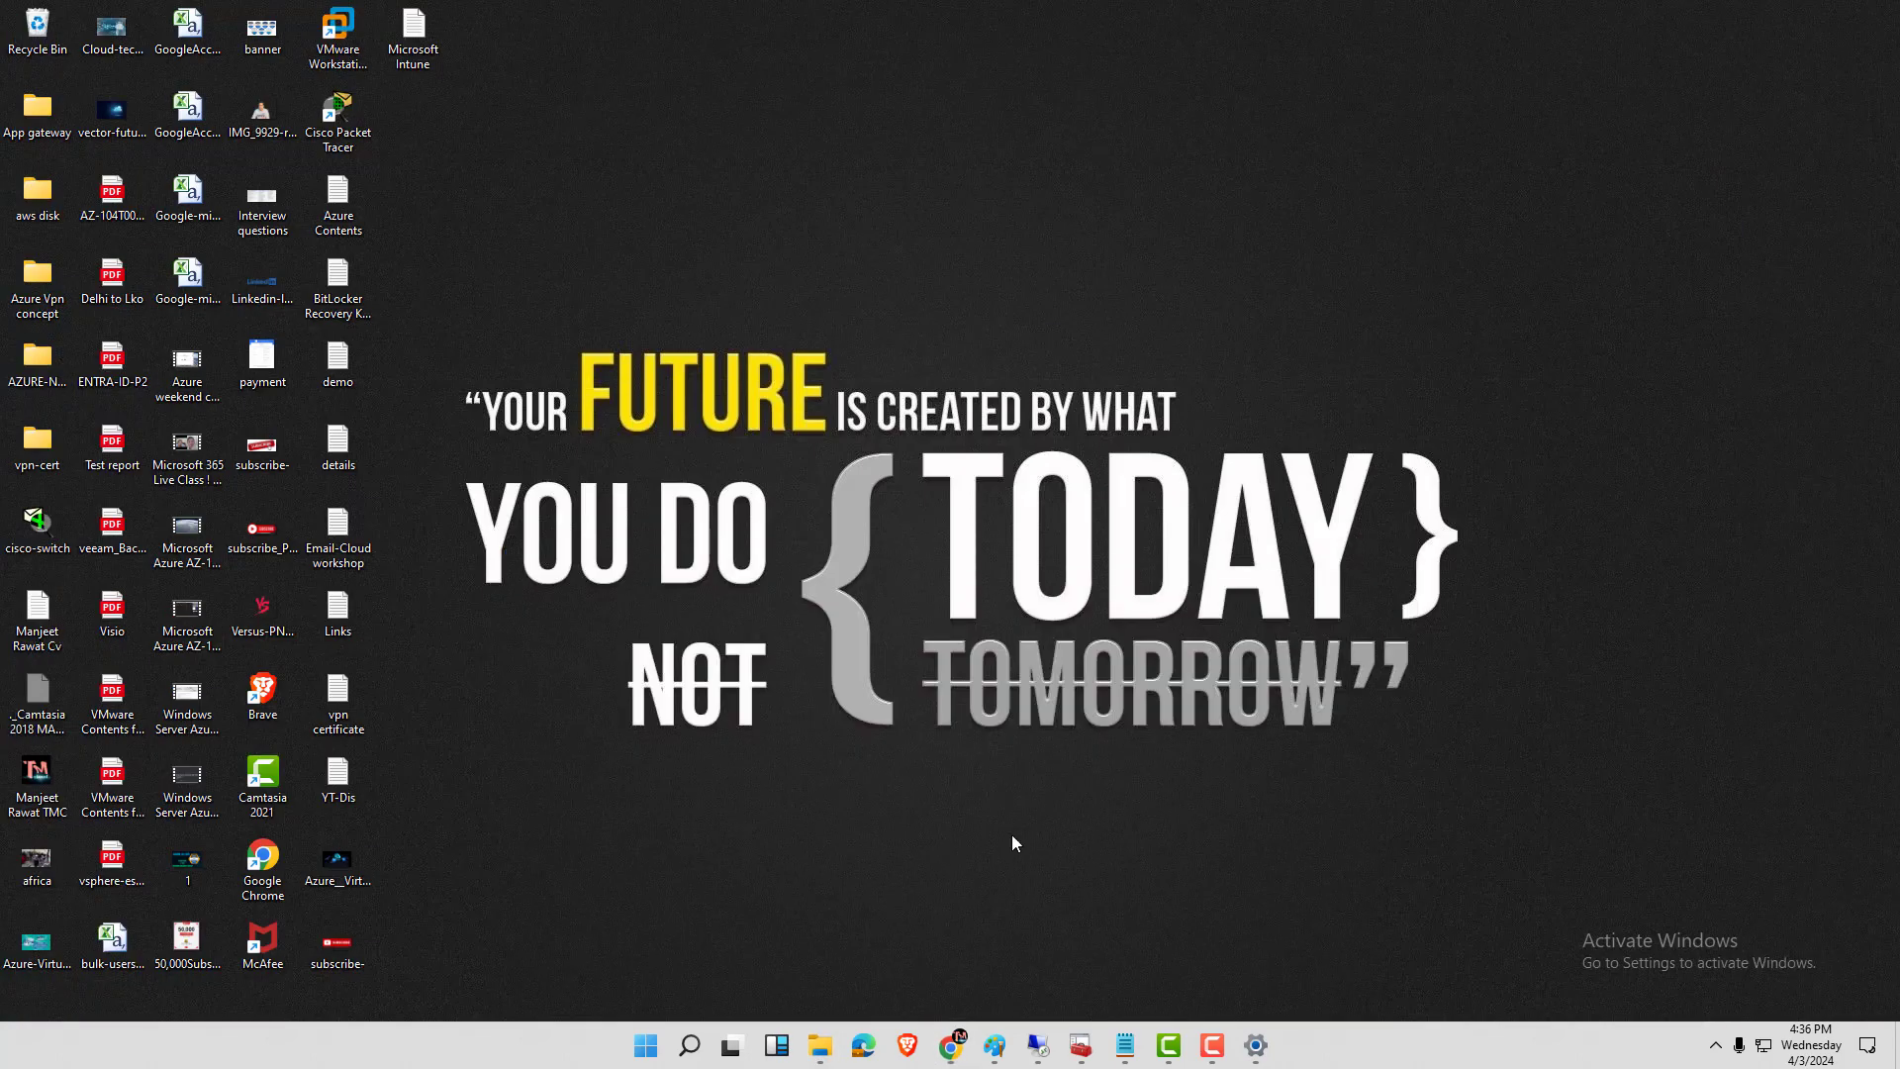
{"action": "left_click", "coordinate": [1041, 1050]}
Step: On the VM, open Command Prompt and run ipconfig, showing private IPv4 172.16.1.4
{"action": "double_click", "coordinate": [712, 15]}
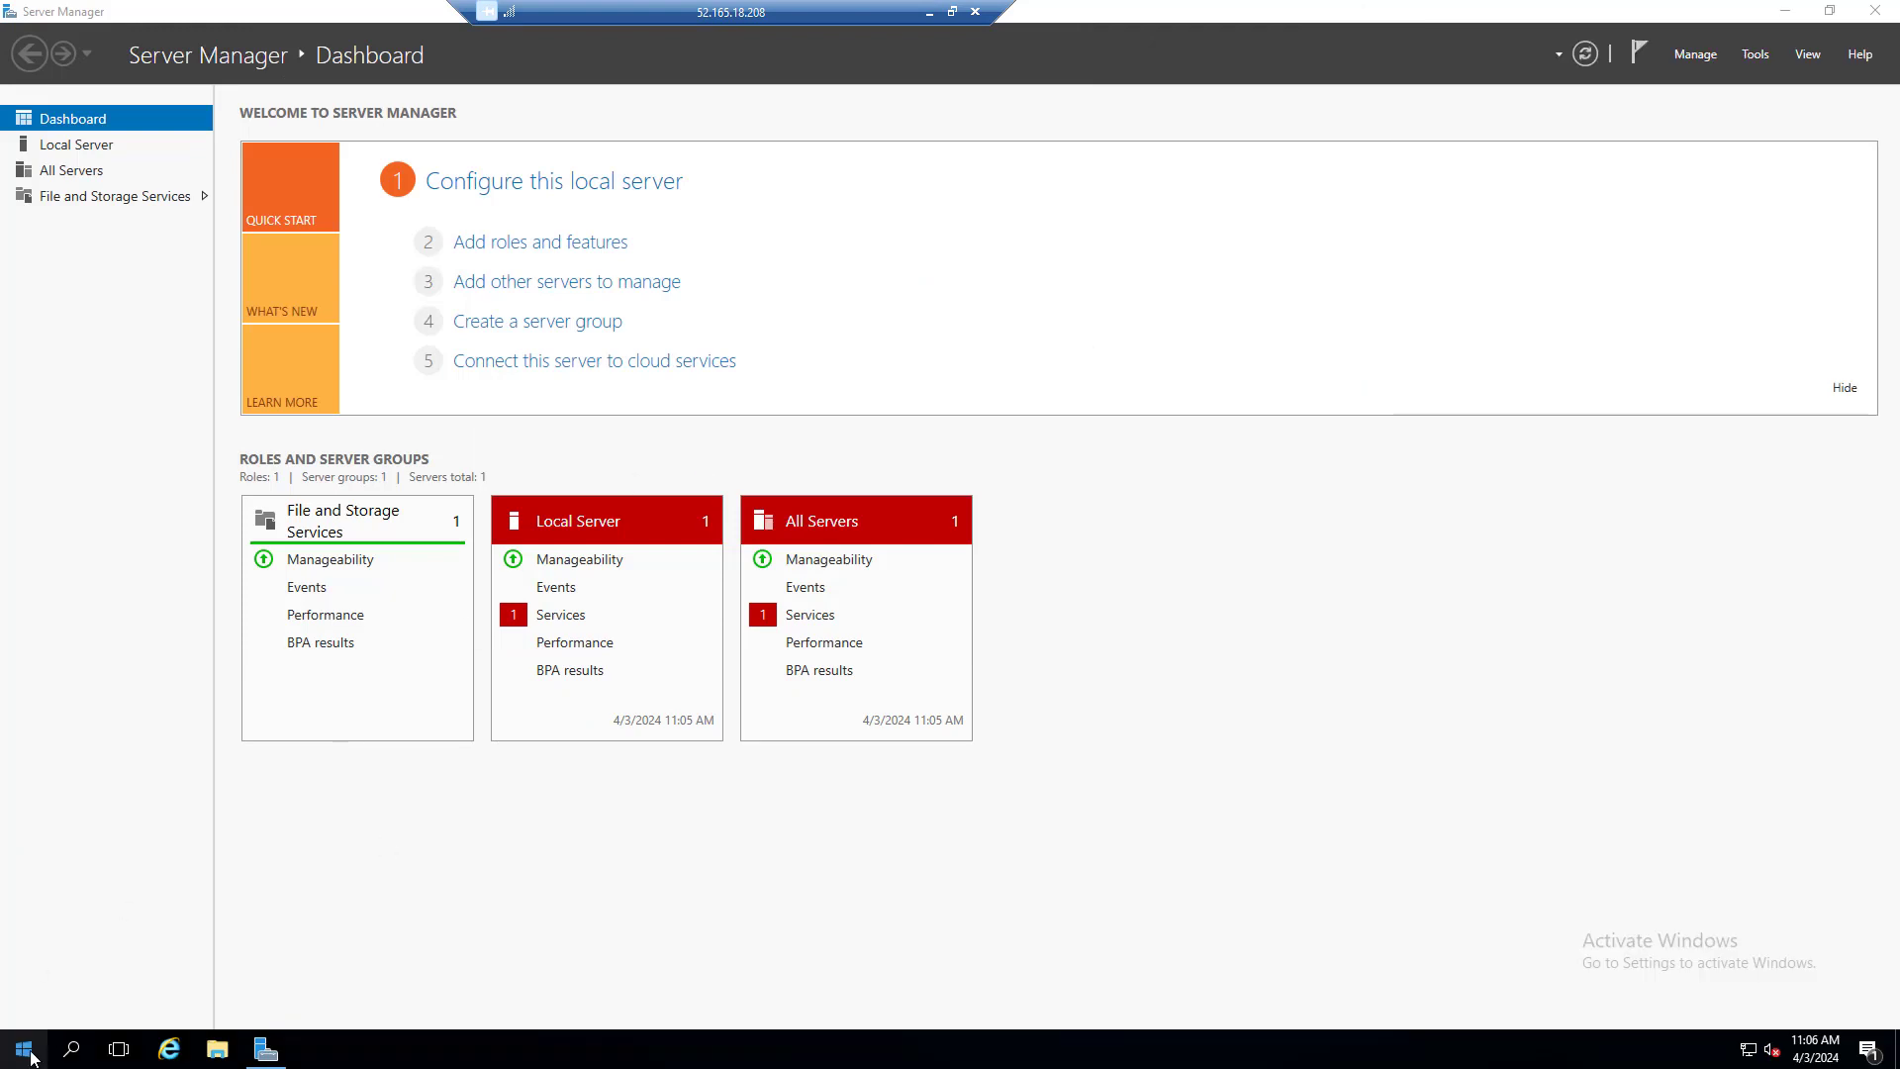
{"action": "right_click", "coordinate": [30, 1057]}
{"action": "left_click", "coordinate": [94, 952]}
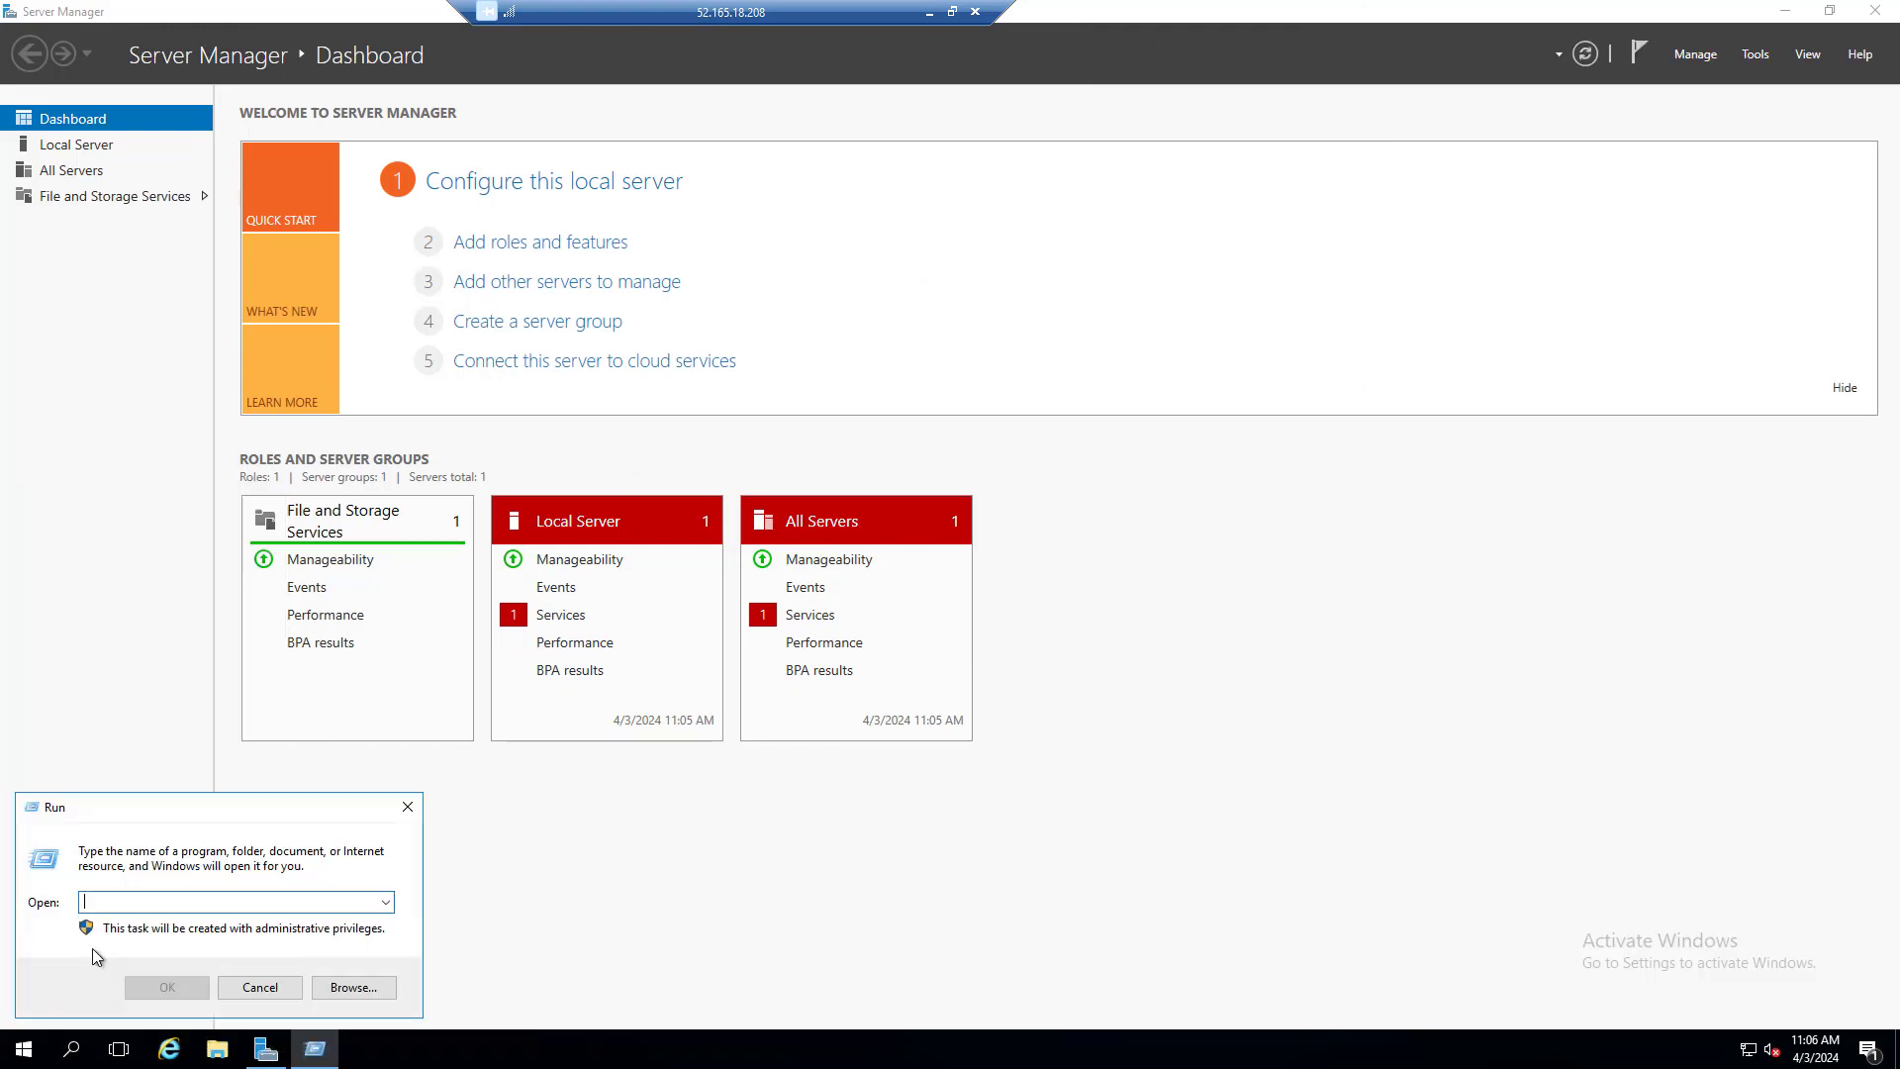
{"action": "type", "text": "cmd"}
{"action": "key", "text": "Return"}
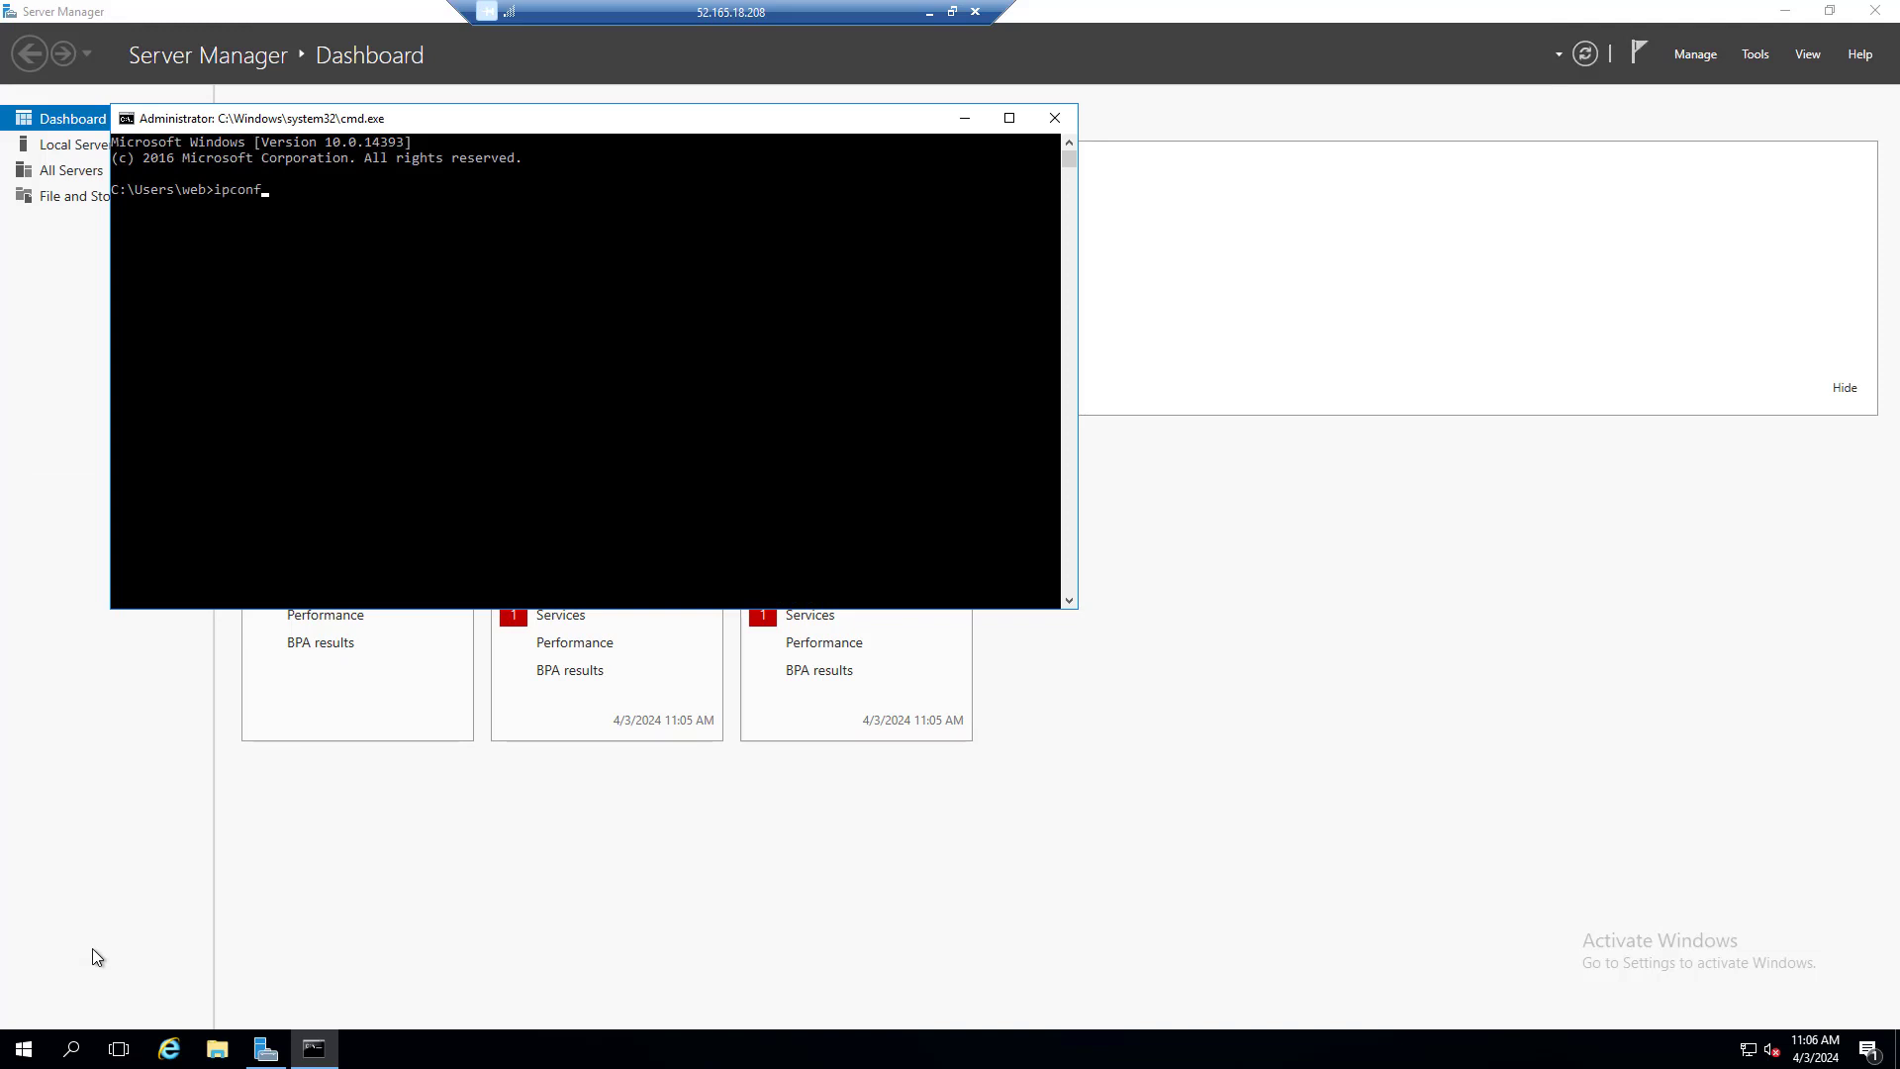
{"action": "type", "text": "ipconfig"}
{"action": "key", "text": "Return"}
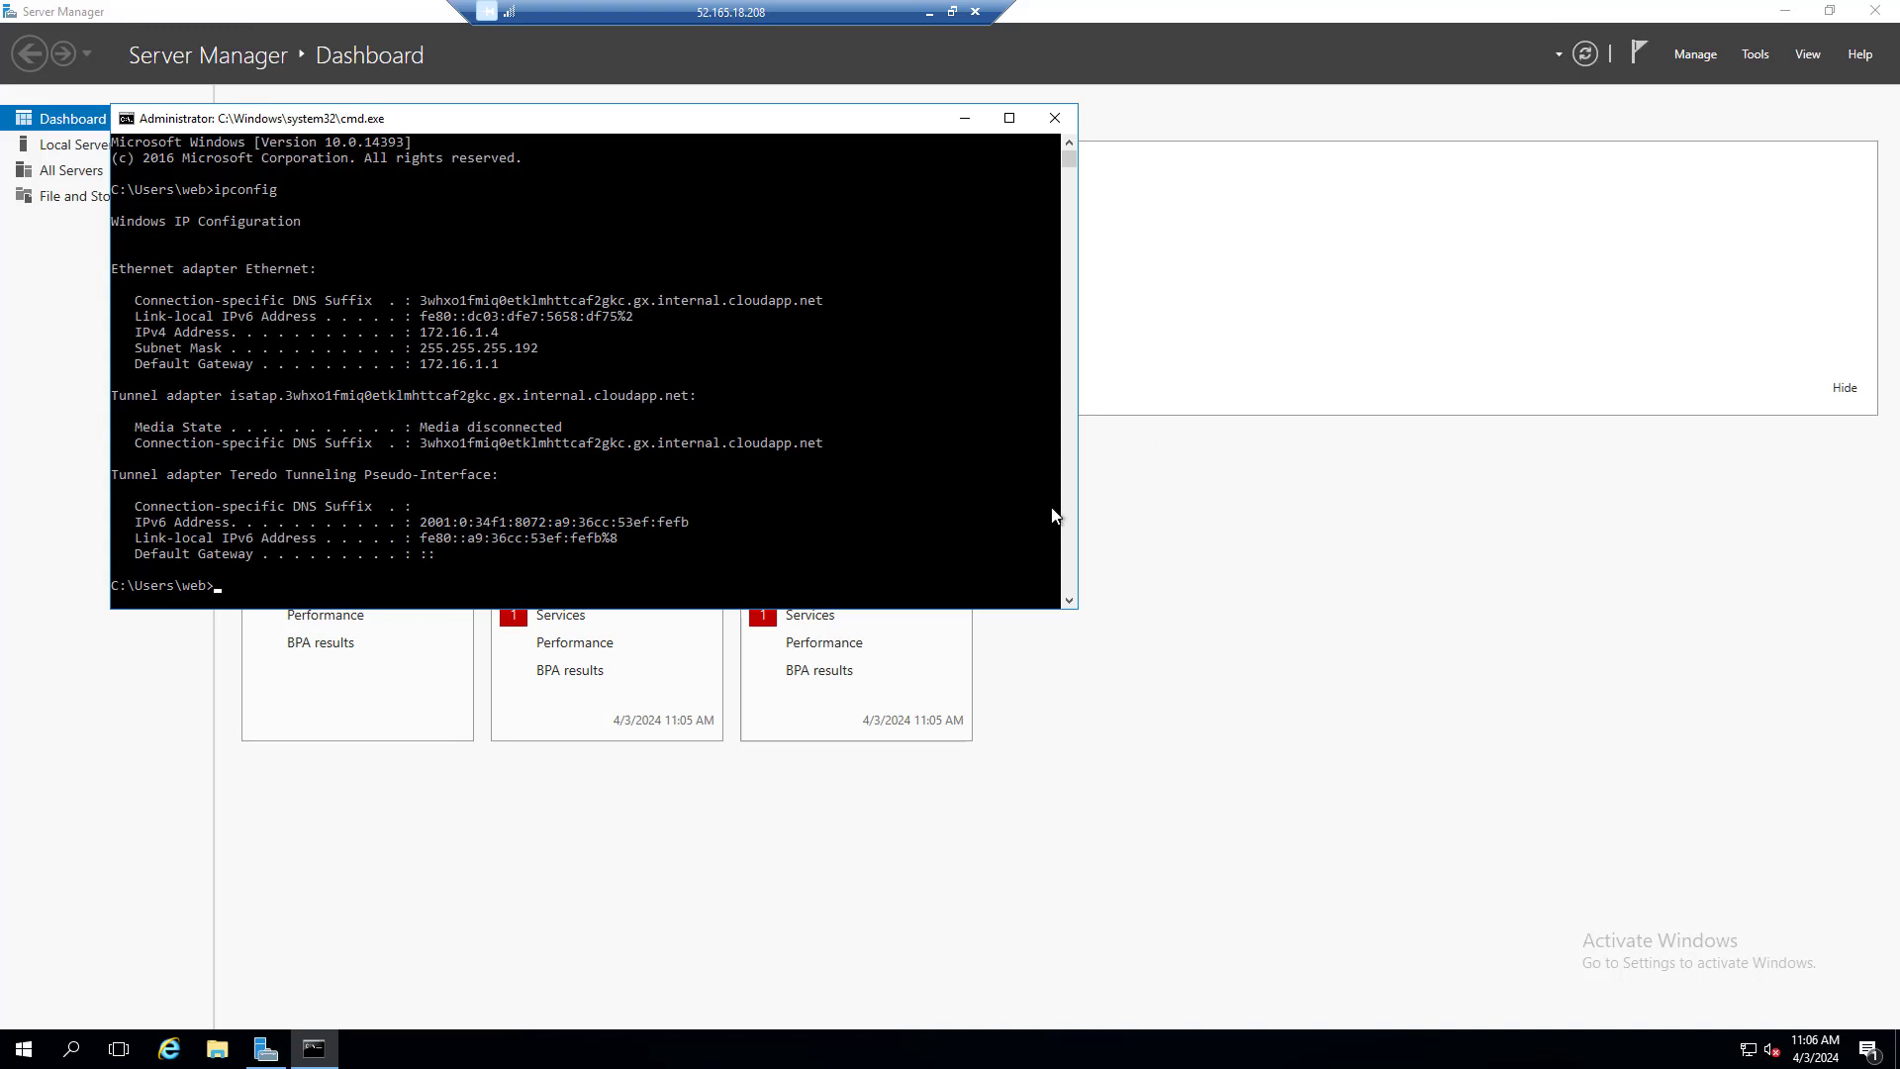
{"action": "left_click", "coordinate": [930, 12]}
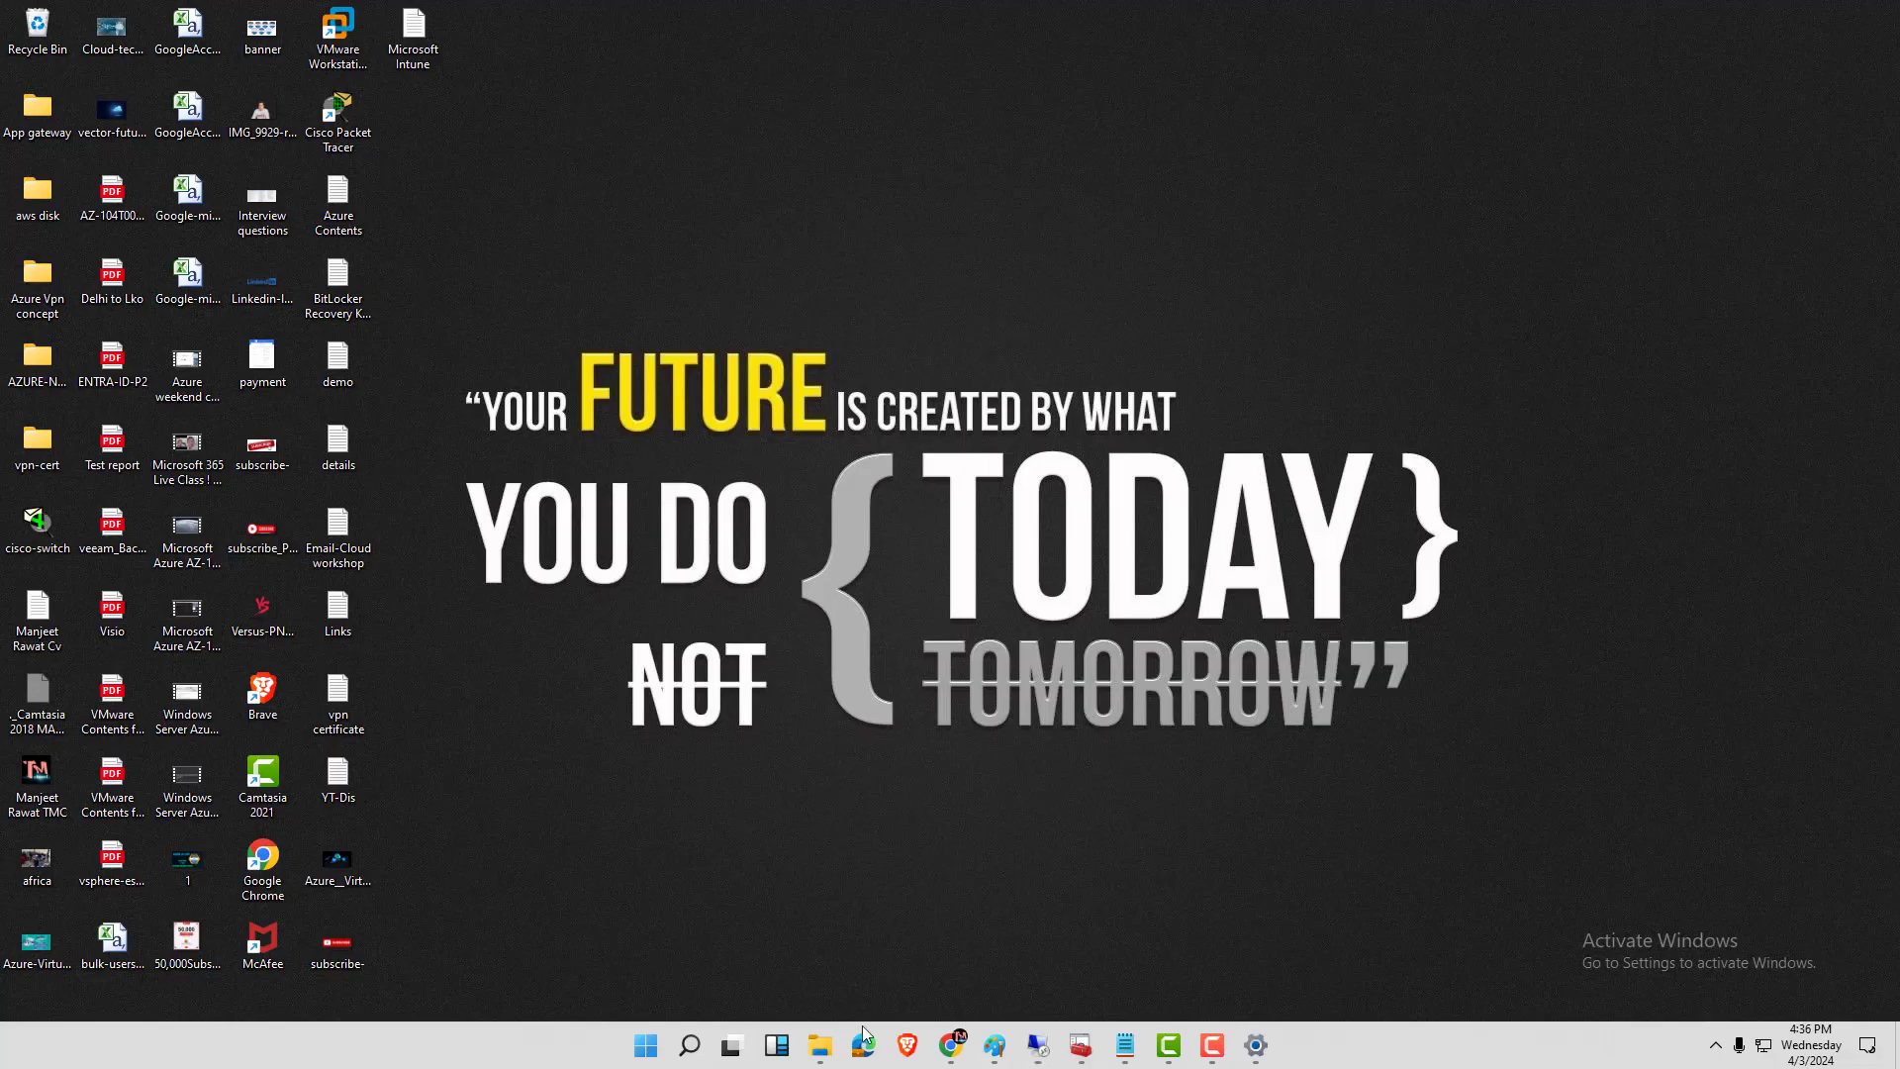
Step: Open a local Command Prompt and run ipconfig, showing the VPN address 10.0.0.2
{"action": "right_click", "coordinate": [646, 1045]}
{"action": "left_click", "coordinate": [627, 935]}
{"action": "type", "text": "cmd"}
{"action": "key", "text": "Return"}
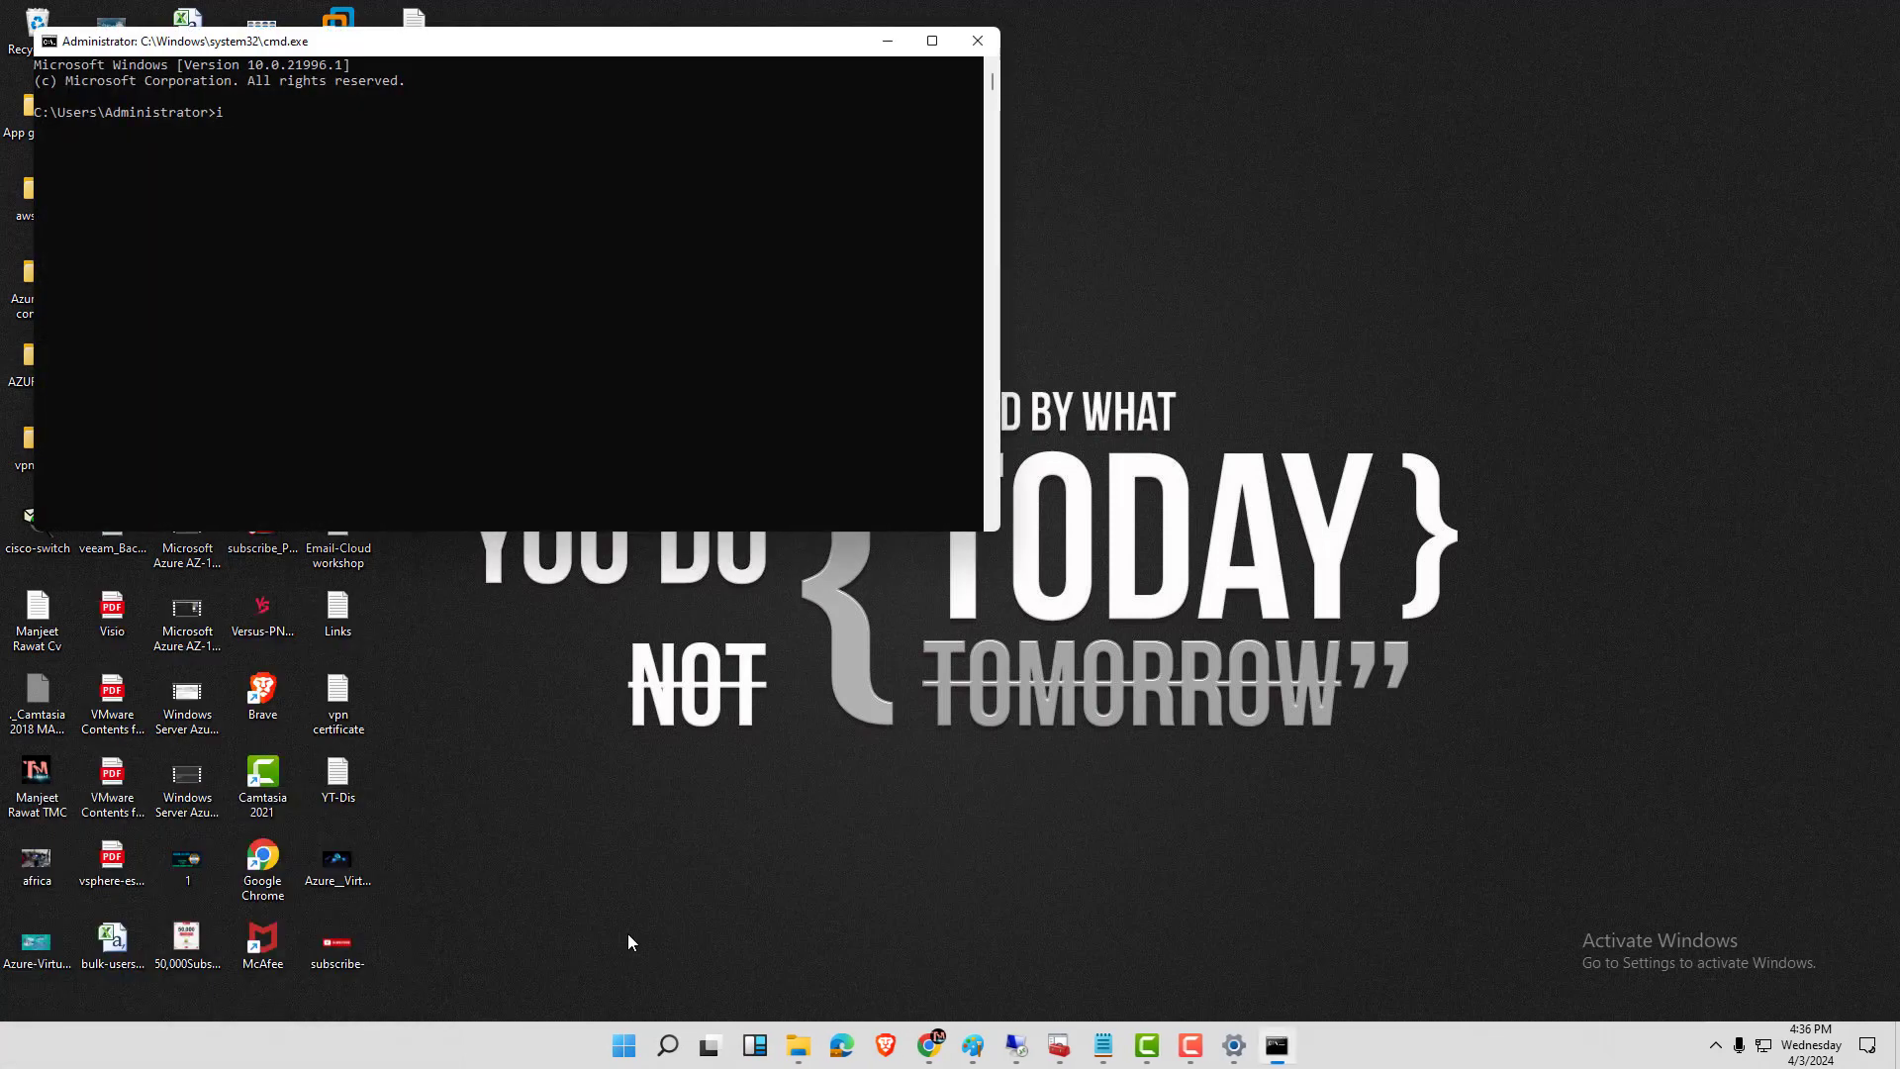
{"action": "type", "text": "ipconfig"}
{"action": "key", "text": "Return"}
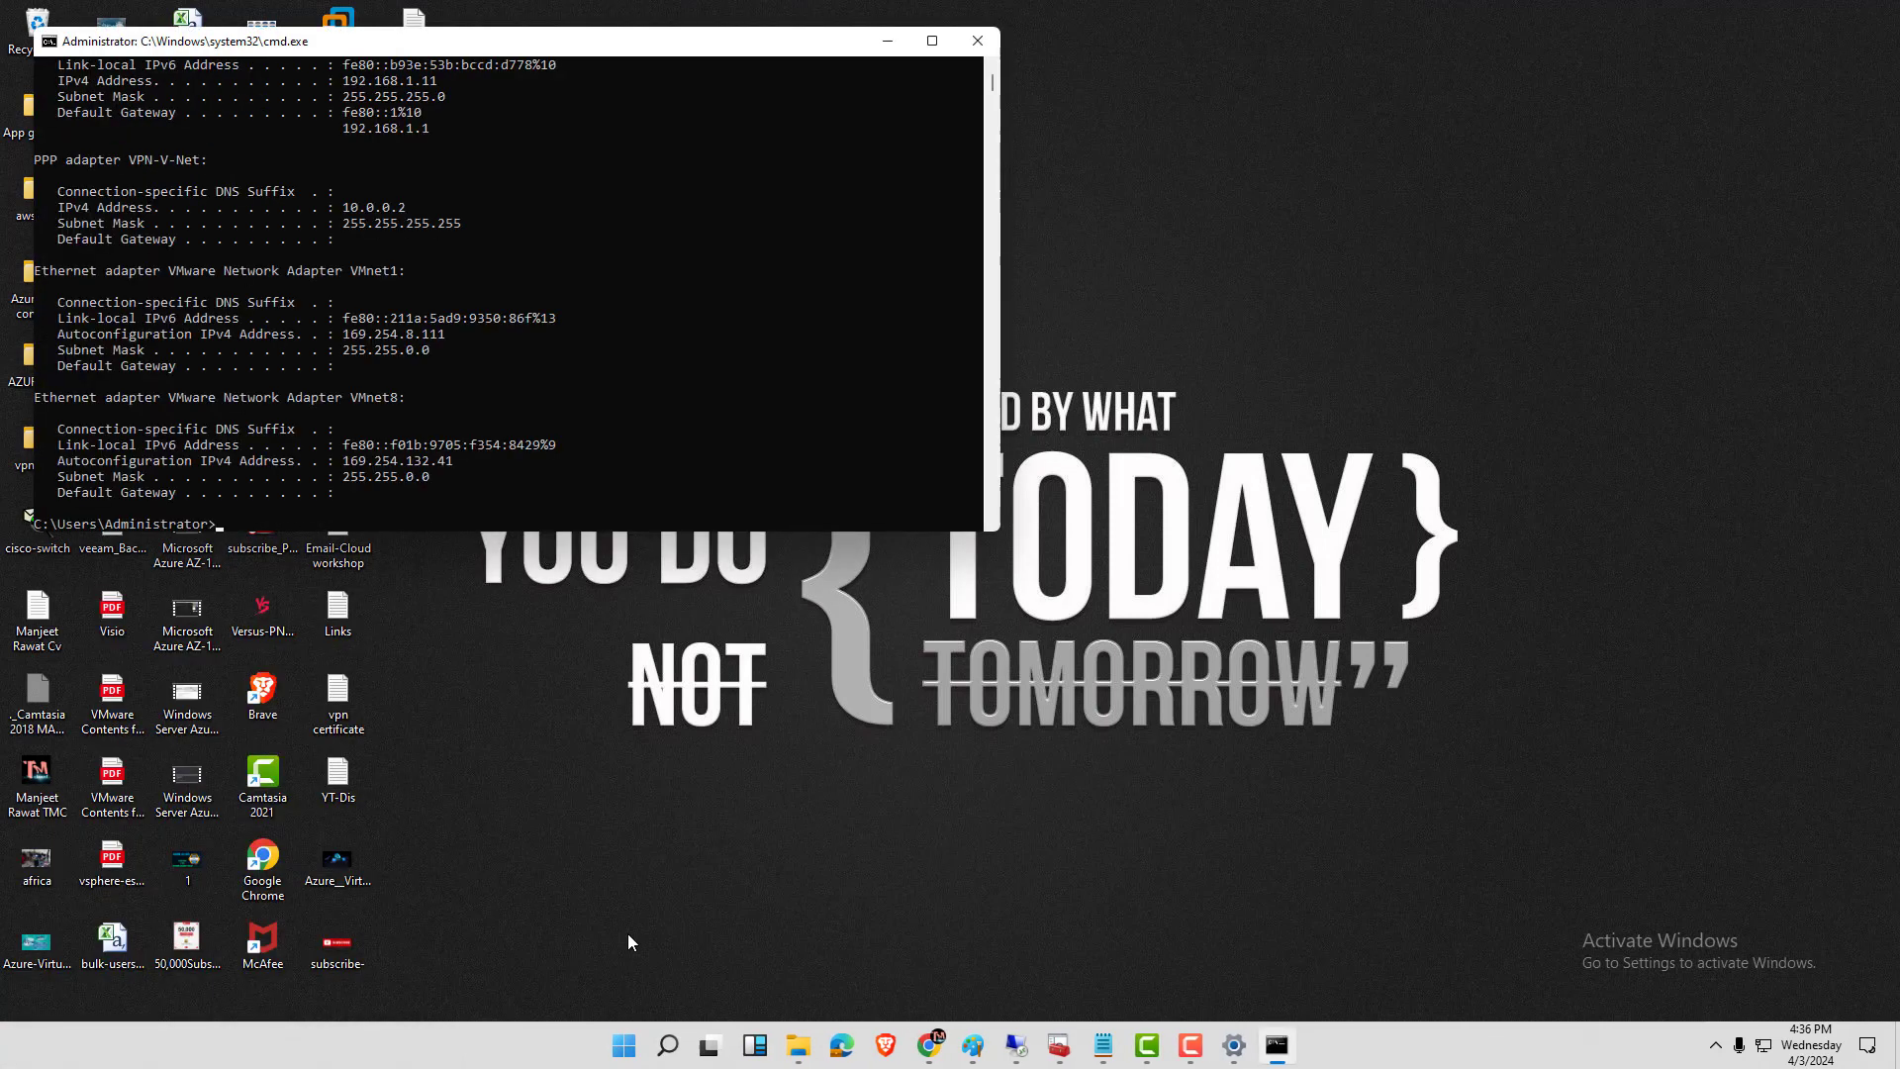
{"action": "scroll", "coordinate": [416, 443], "scroll_direction": "up", "scroll_amount": 1}
{"action": "scroll", "coordinate": [432, 472], "scroll_direction": "down", "scroll_amount": 5}
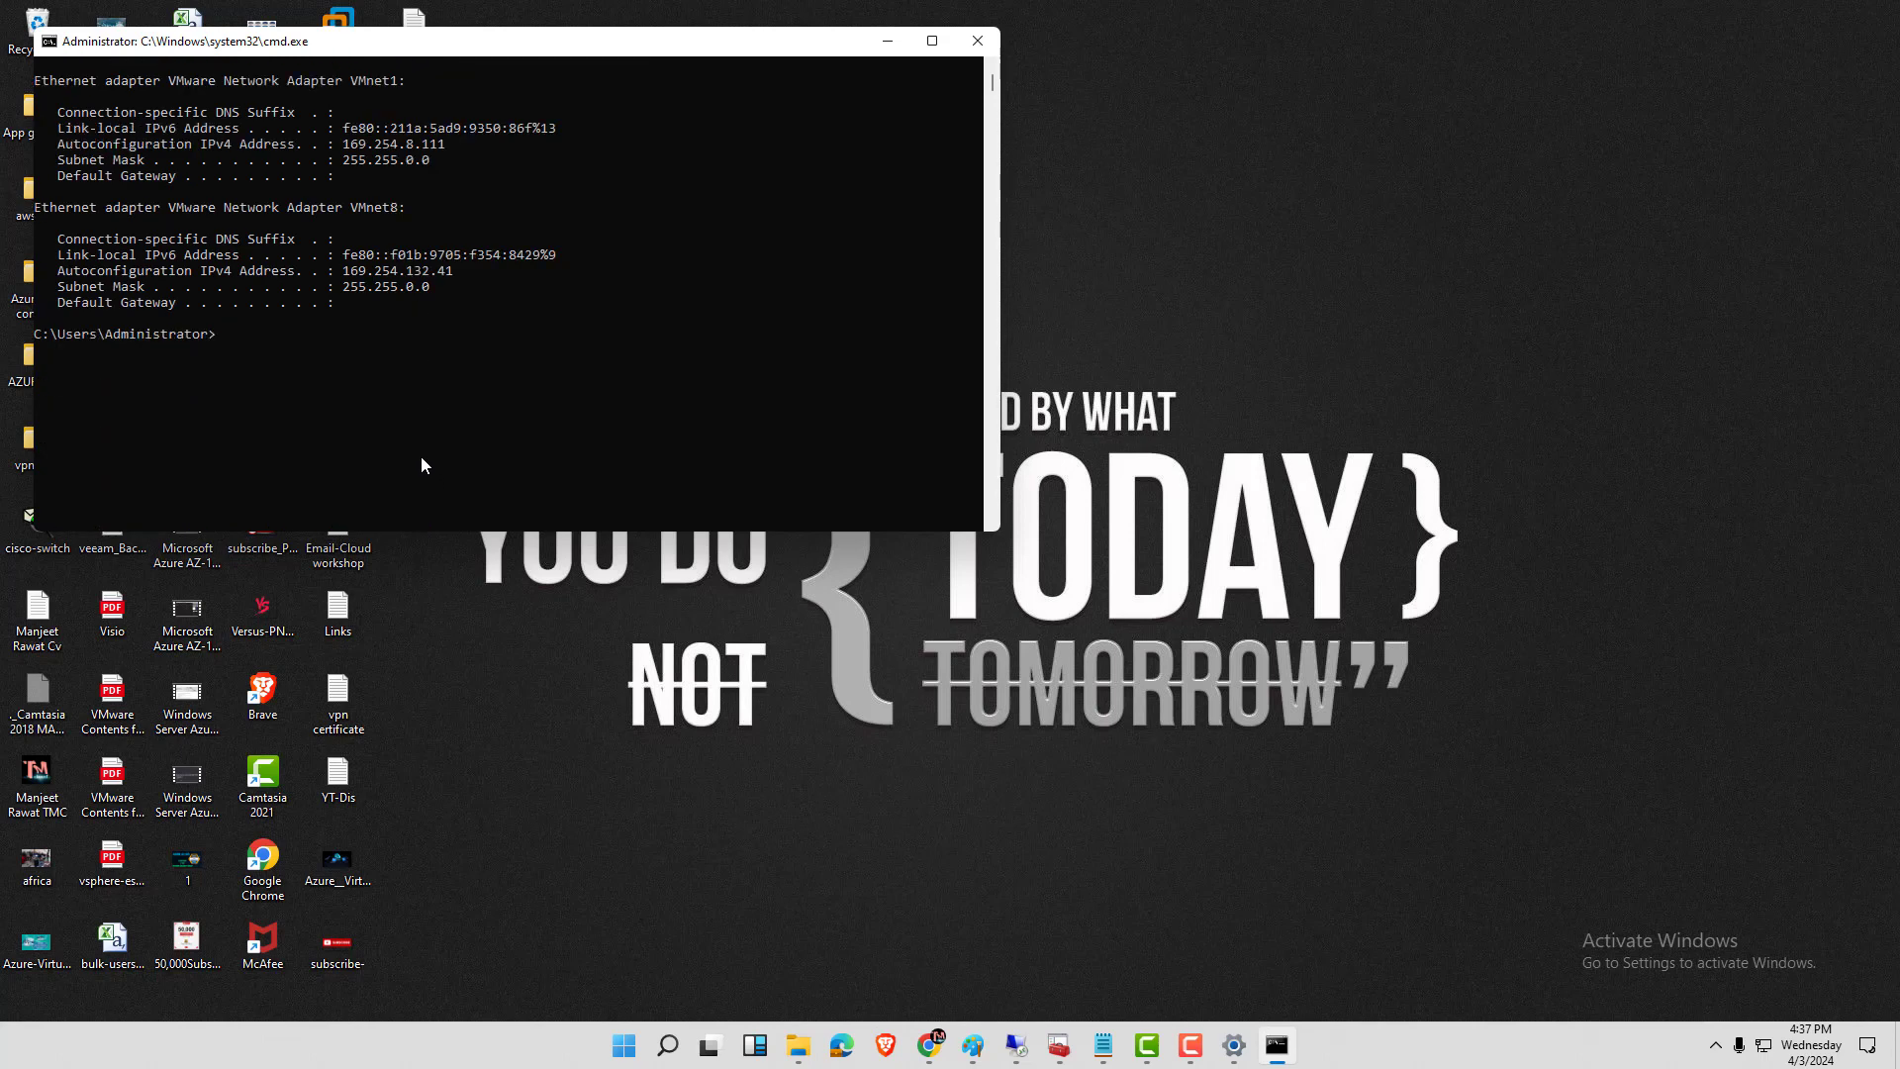
Step: Start pinging the VM's private IP 172.16.1.4 from the local PC
{"action": "type", "text": "ping 172.16.1.4"}
{"action": "key", "text": "Return"}
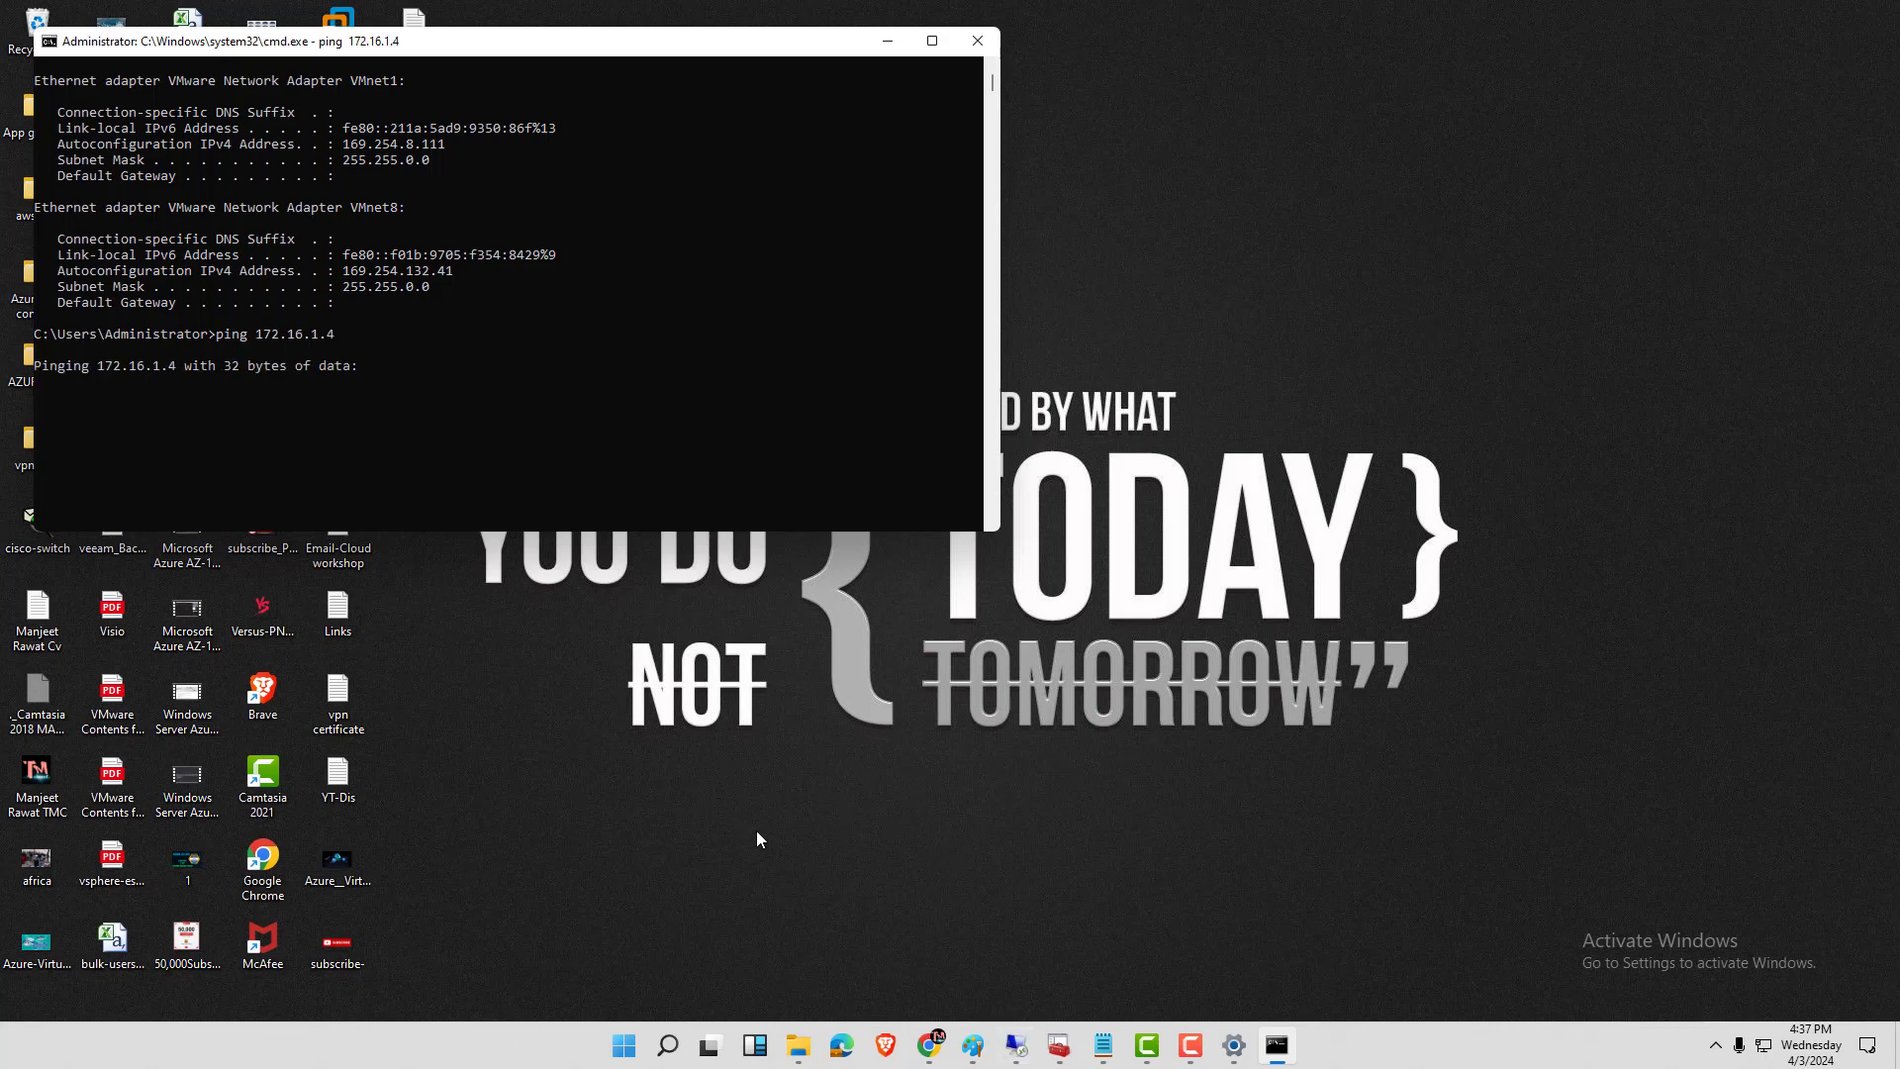
{"action": "left_click", "coordinate": [1019, 1046]}
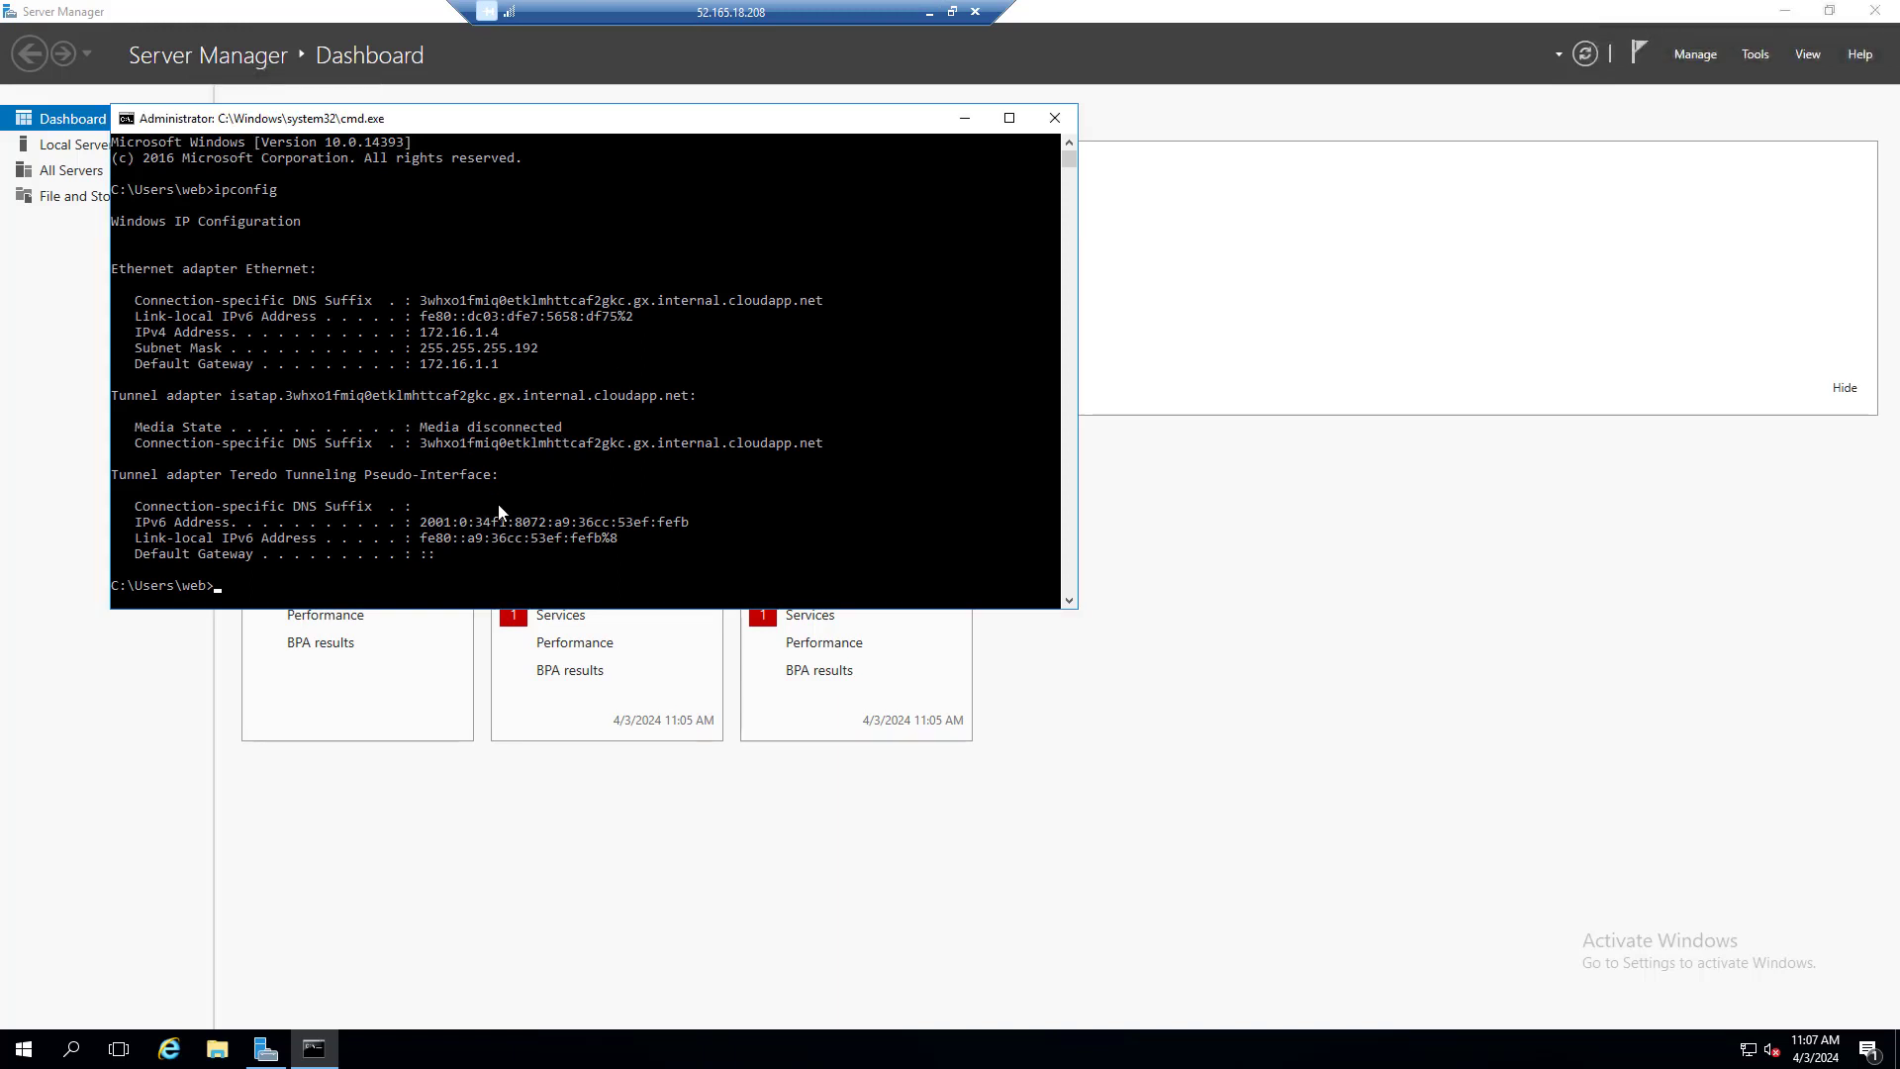
Step: Using firewall.cpl, turn off the VM's Windows Firewall for private and public networks
{"action": "type", "text": "firewall.cpl"}
{"action": "key", "text": "Return"}
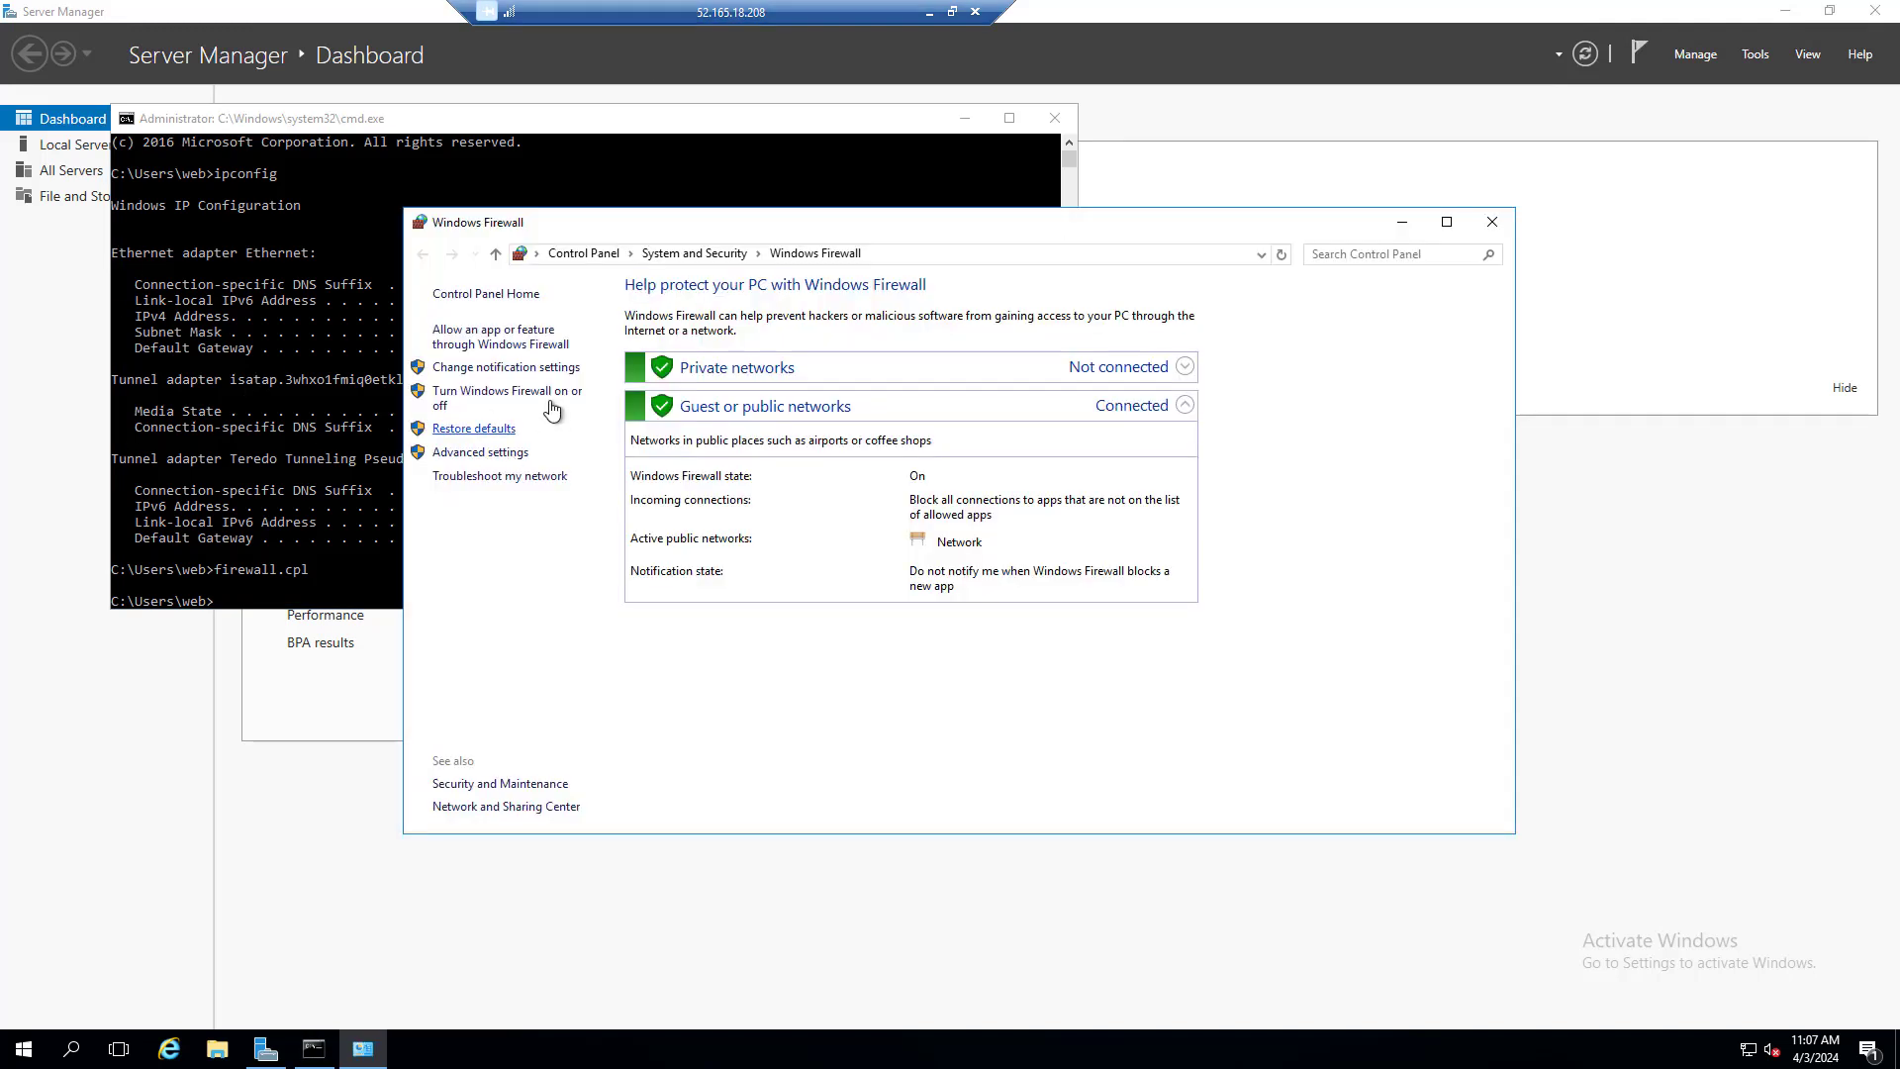
{"action": "left_click", "coordinate": [544, 395]}
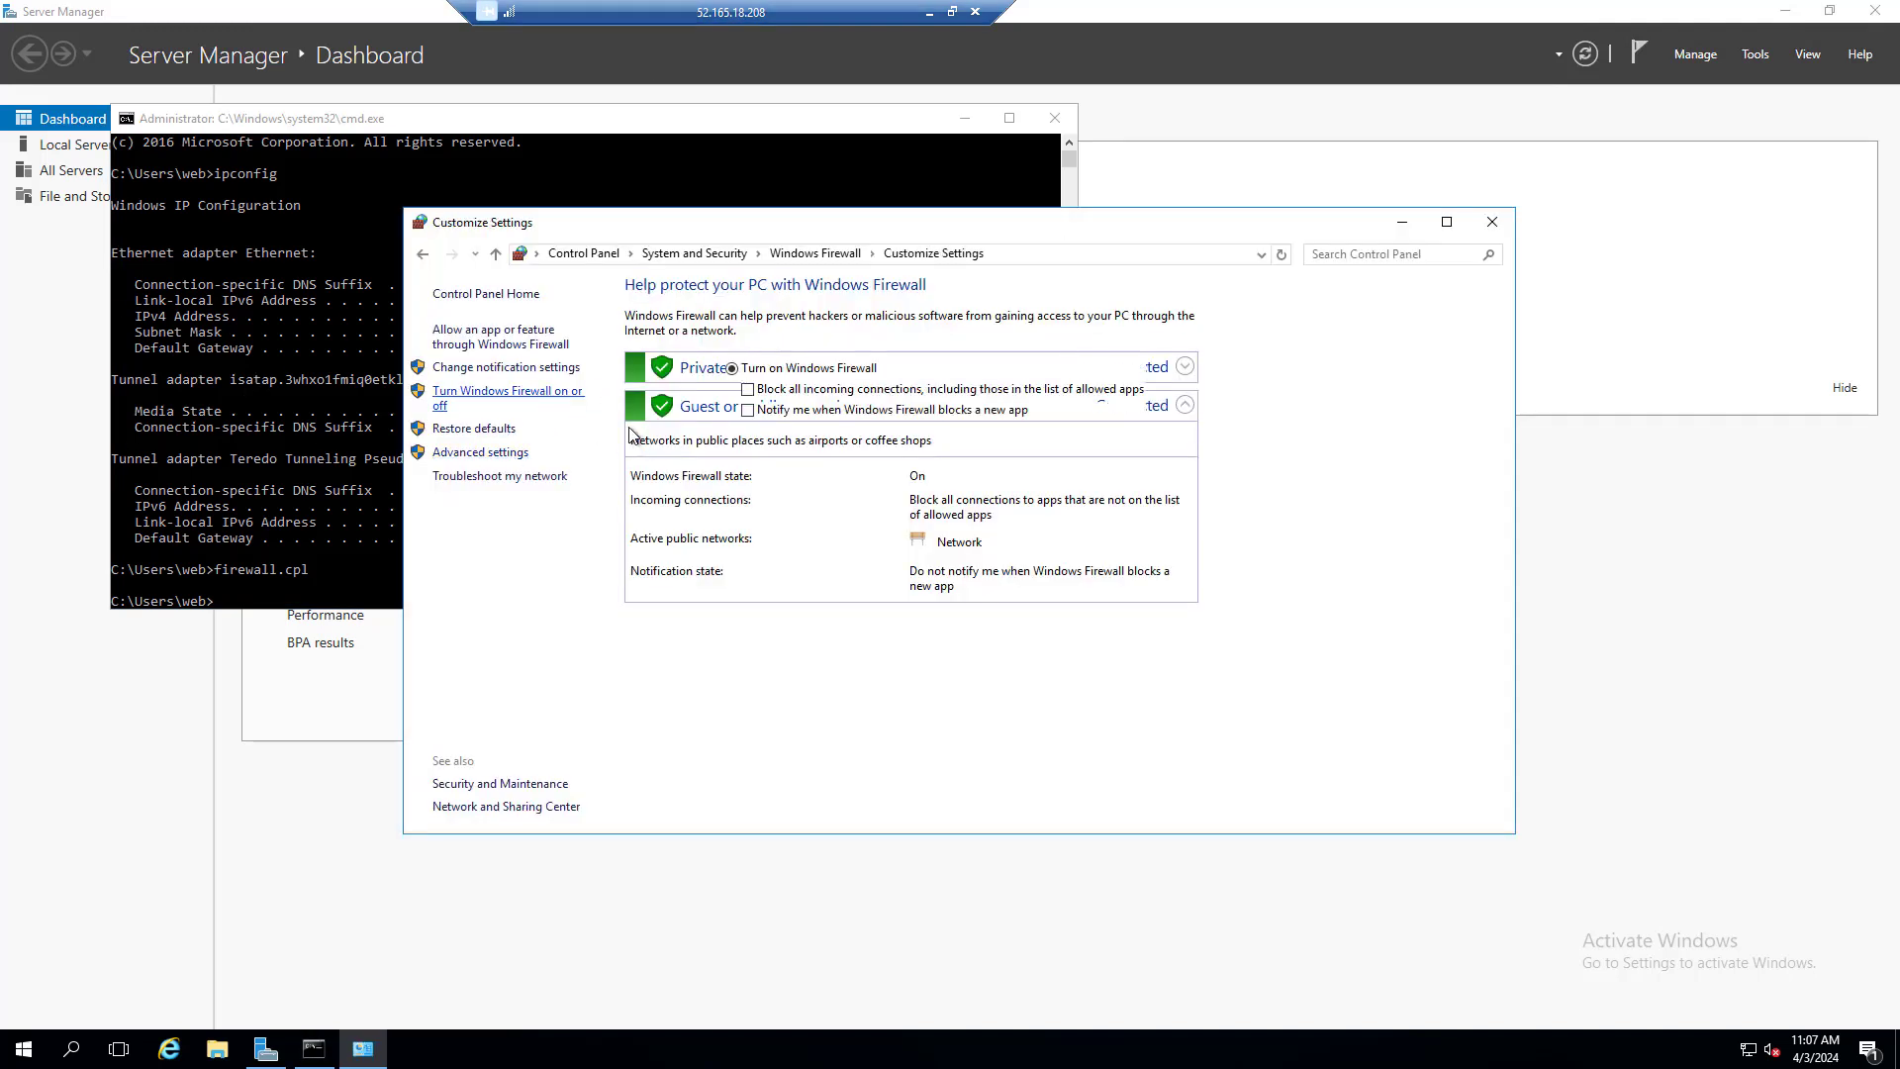
{"action": "left_click", "coordinate": [733, 438]}
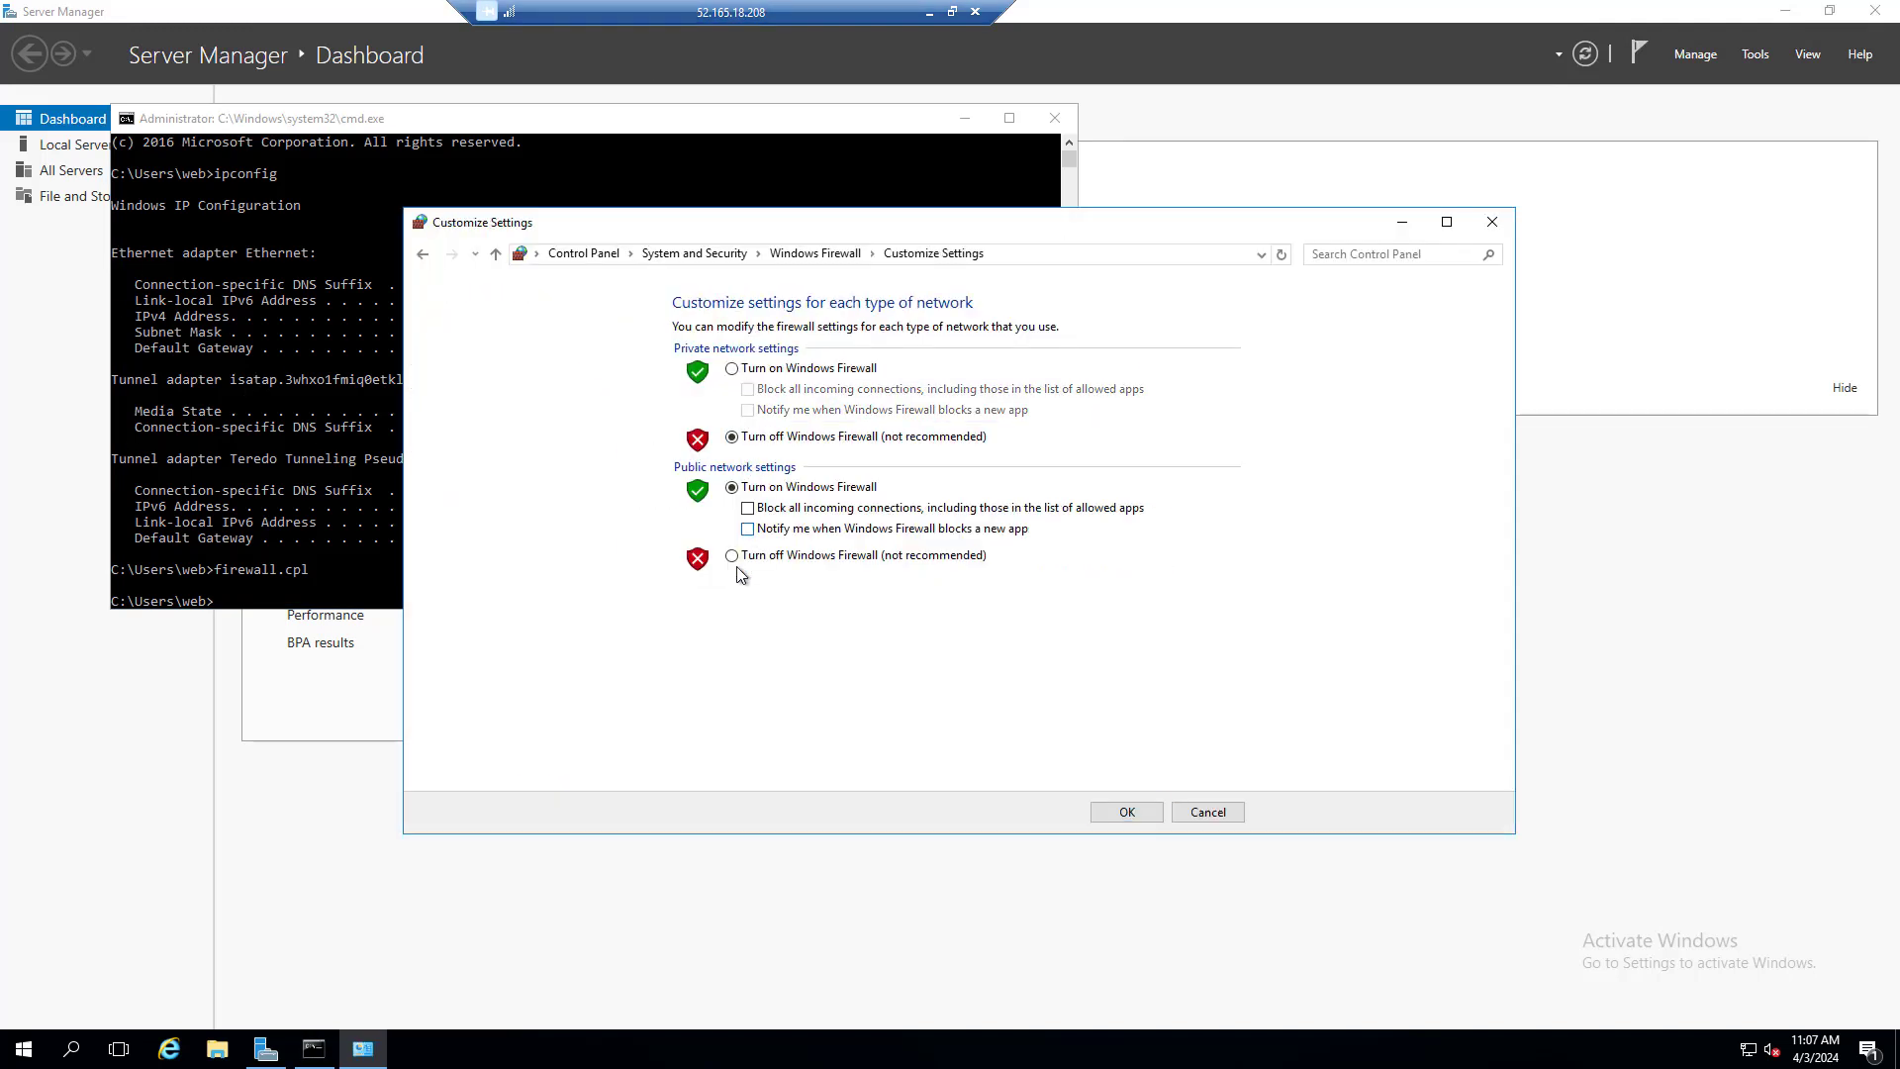
{"action": "left_click", "coordinate": [732, 555]}
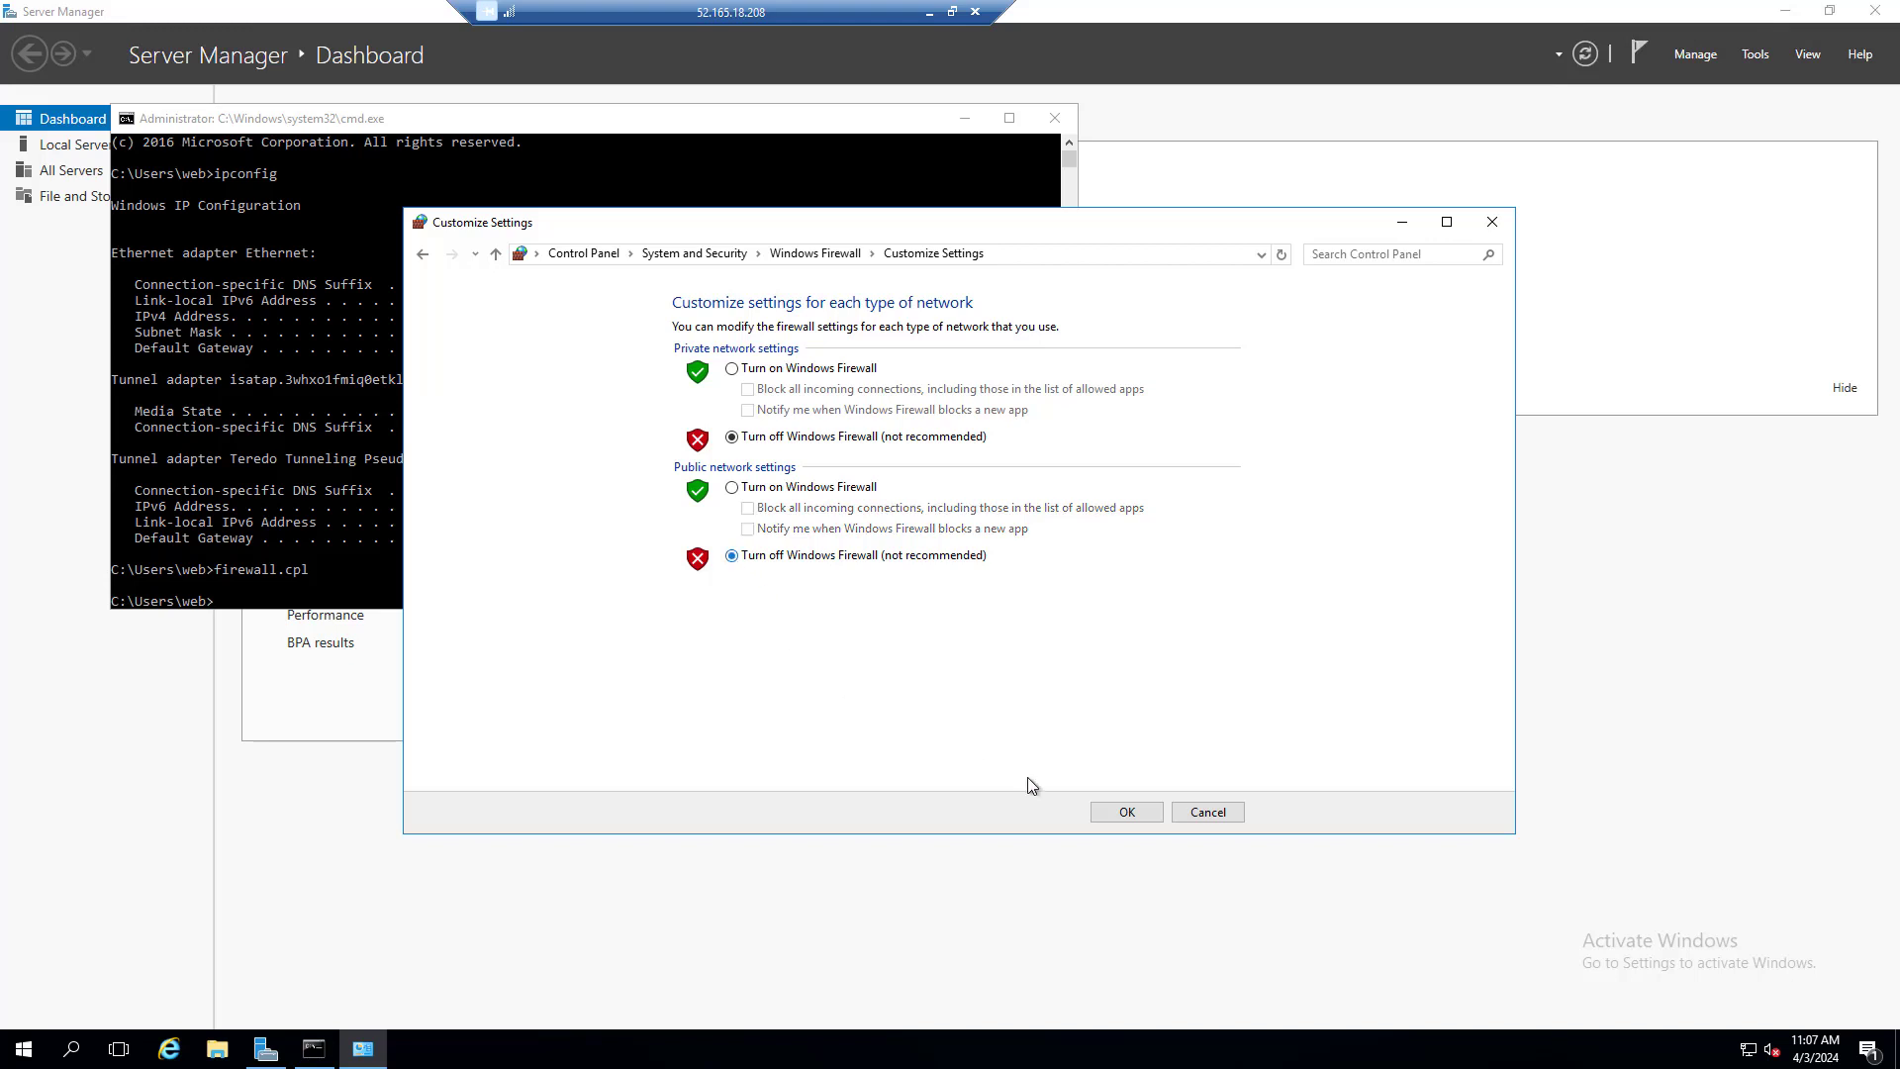
{"action": "left_click", "coordinate": [1123, 812]}
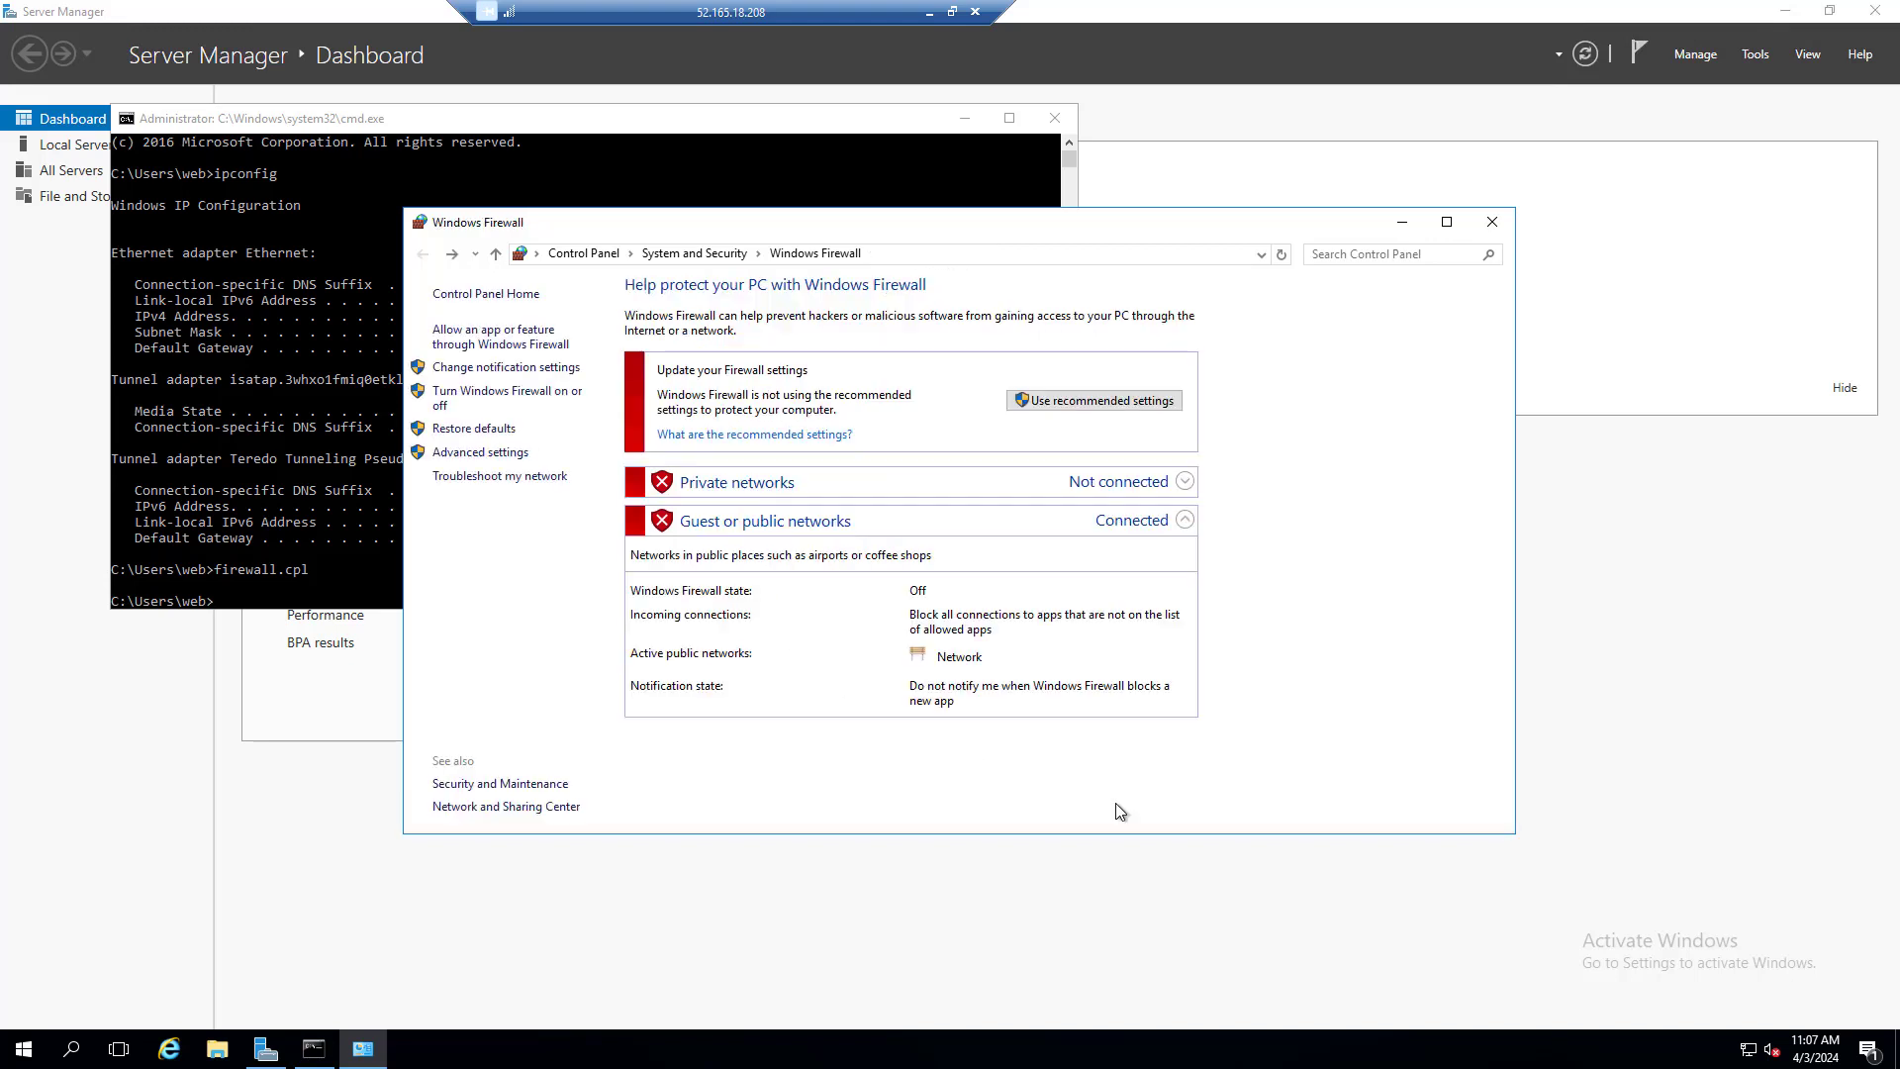
{"action": "left_click", "coordinate": [1492, 221]}
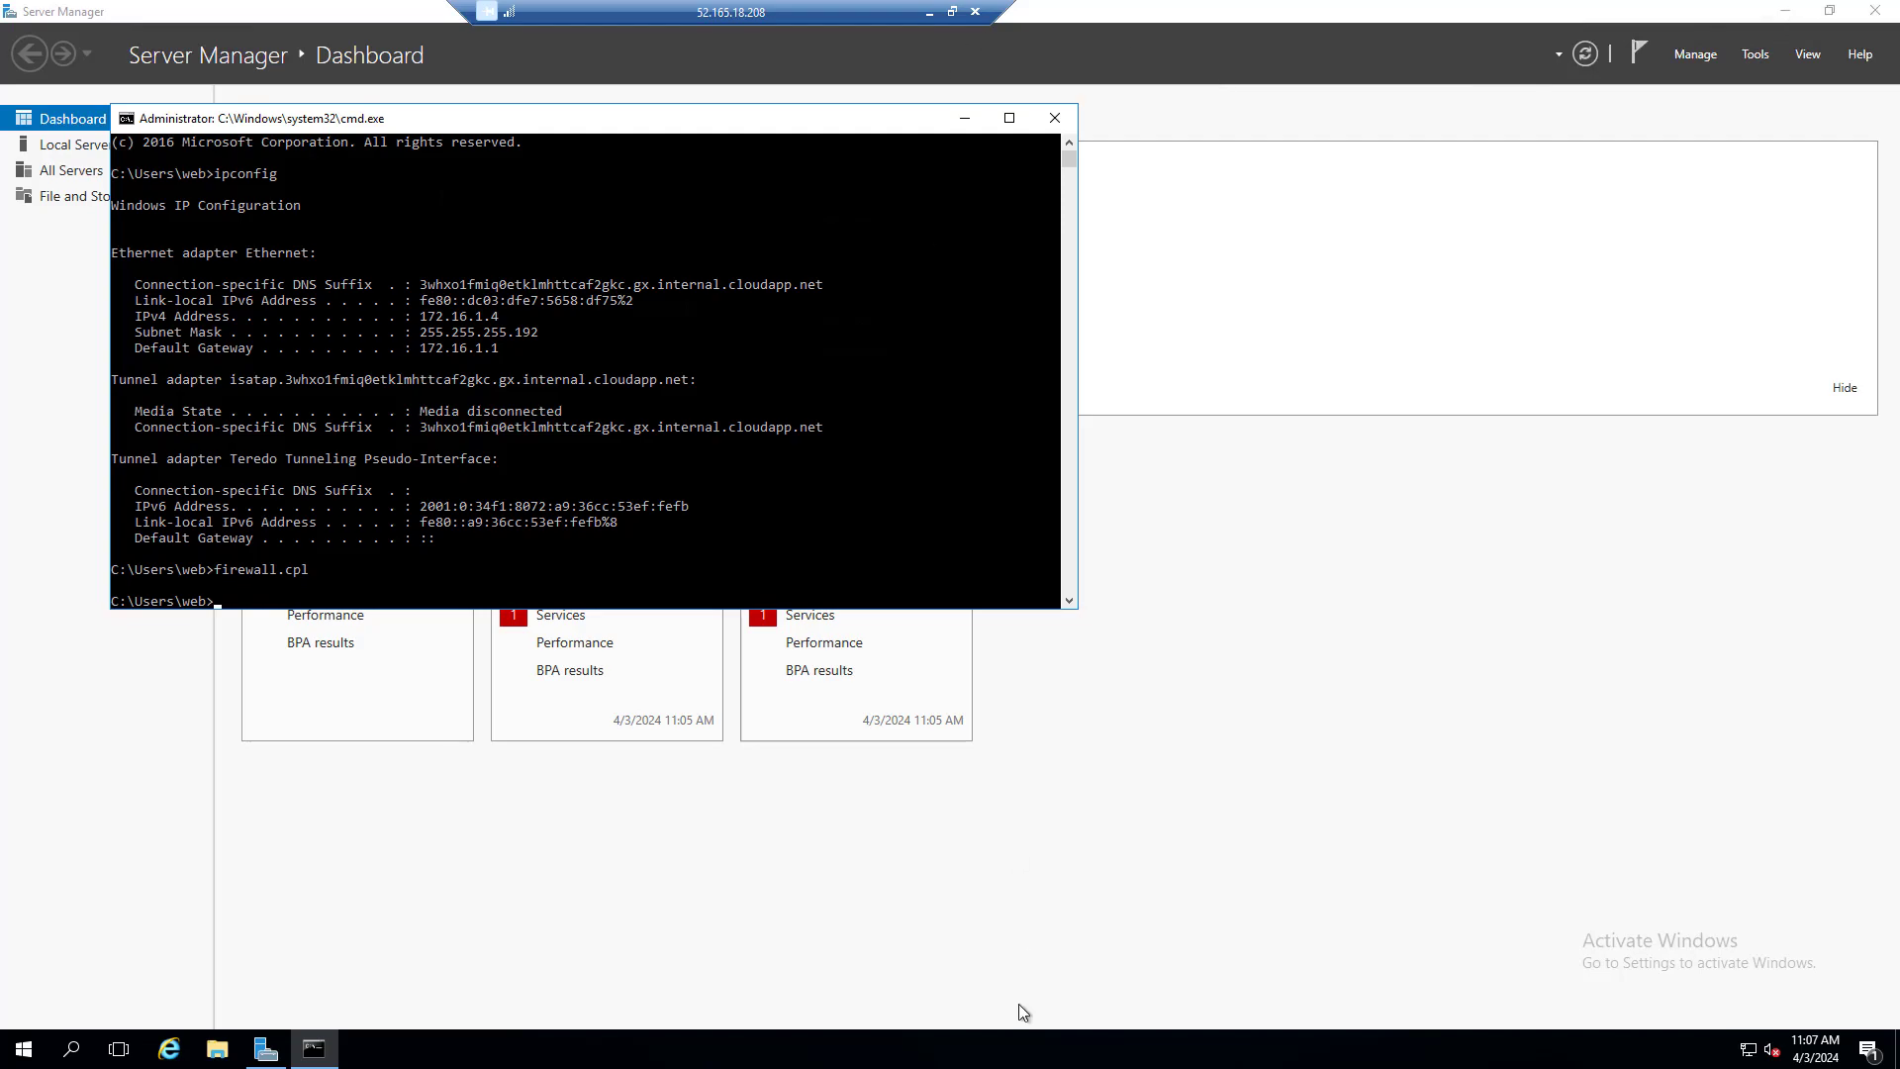
Step: Rerun ping 172.16.1.4 locally, now getting 4 replies with 0% loss
{"action": "left_click", "coordinate": [929, 12]}
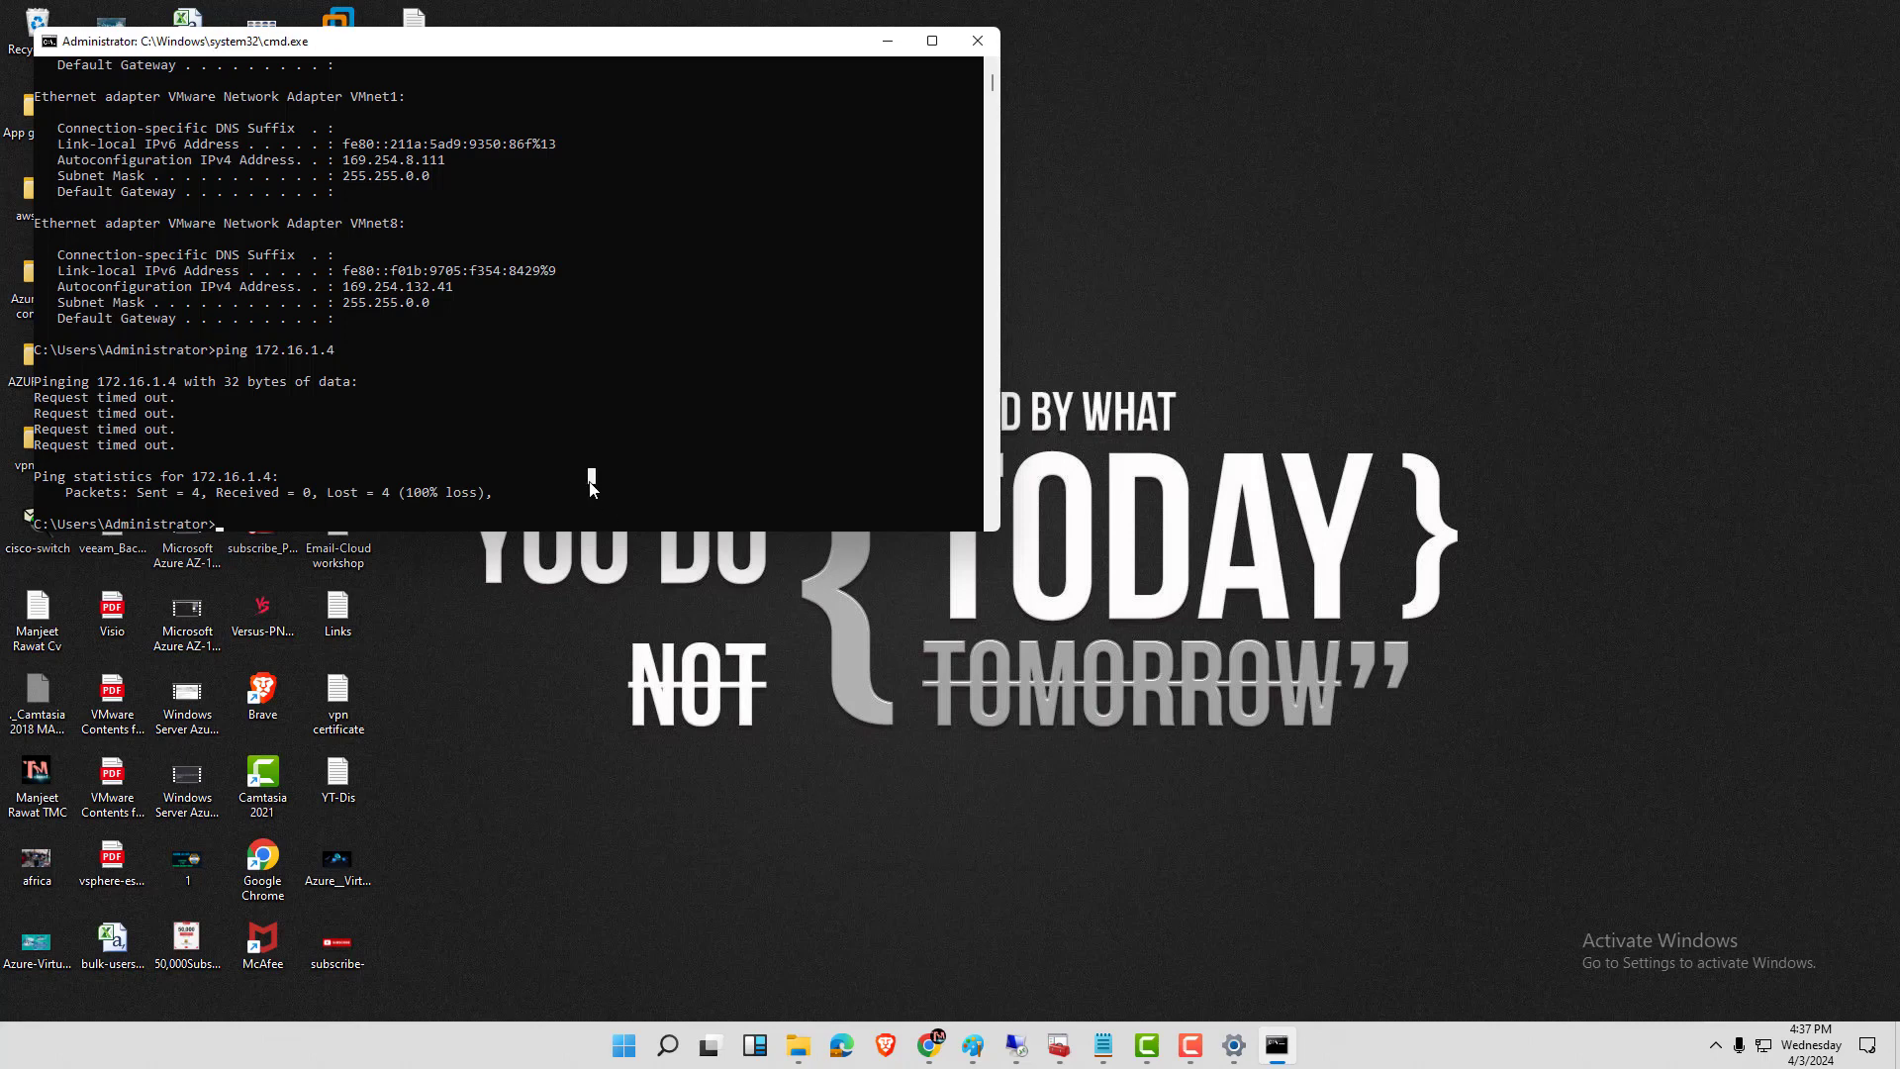
{"action": "key", "text": "Up"}
{"action": "key", "text": "Return"}
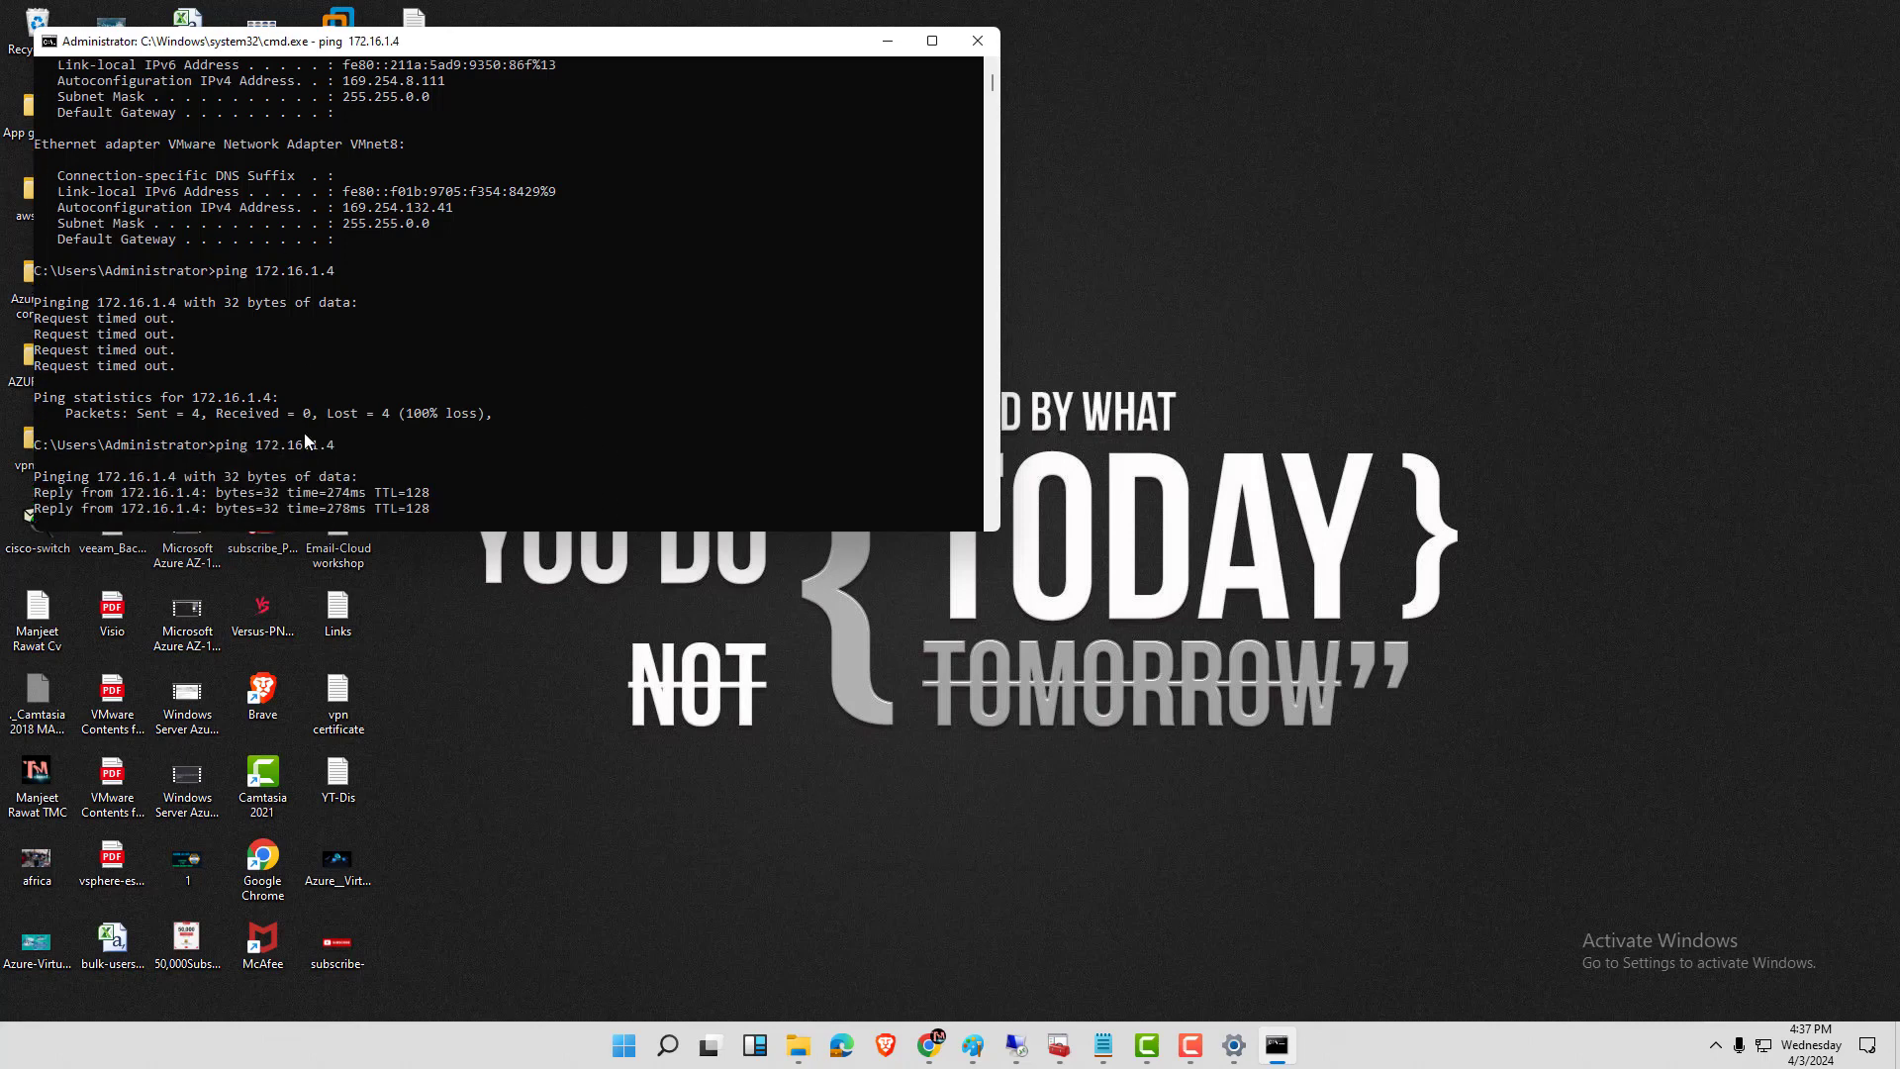
{"action": "right_click", "coordinate": [624, 1045]}
Step: Launch Remote Desktop Connection via mstsc and connect to 172.16.1.4
{"action": "left_click", "coordinate": [598, 931]}
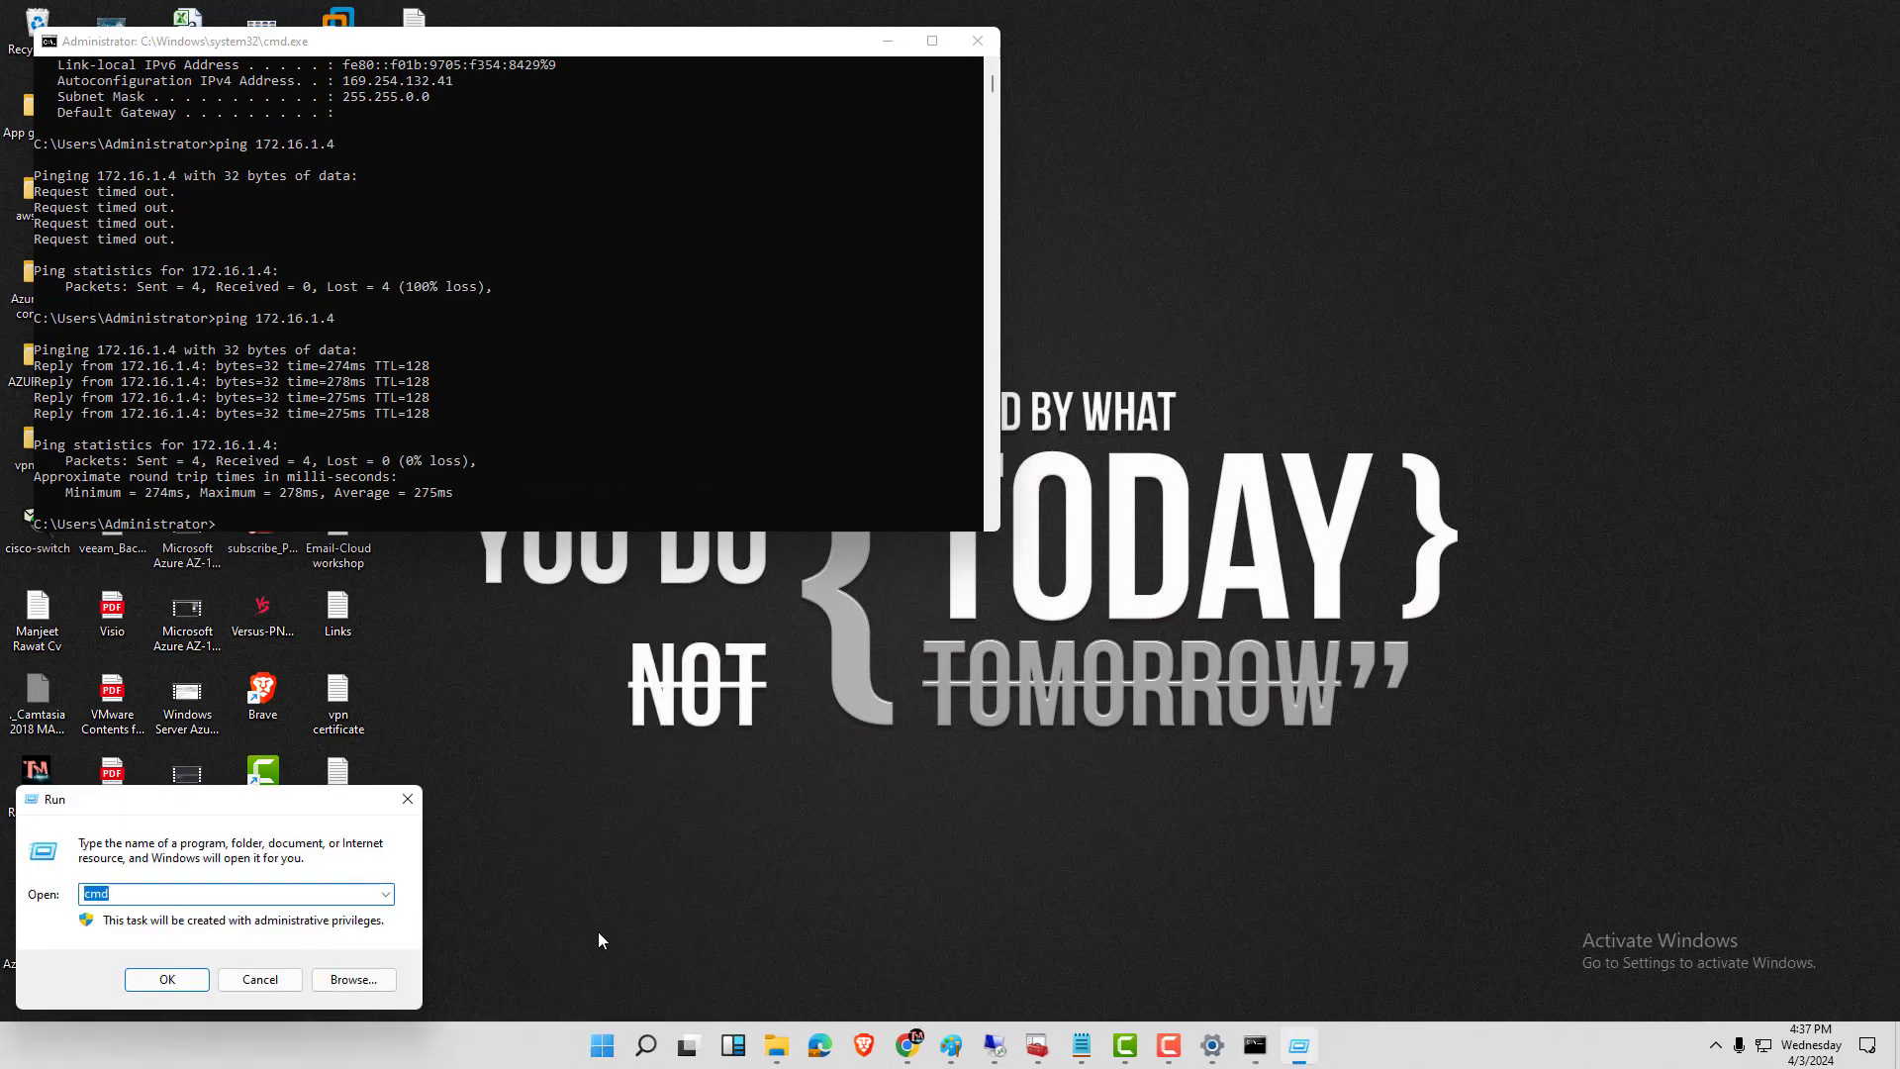
{"action": "type", "text": "mstsc"}
{"action": "key", "text": "Return"}
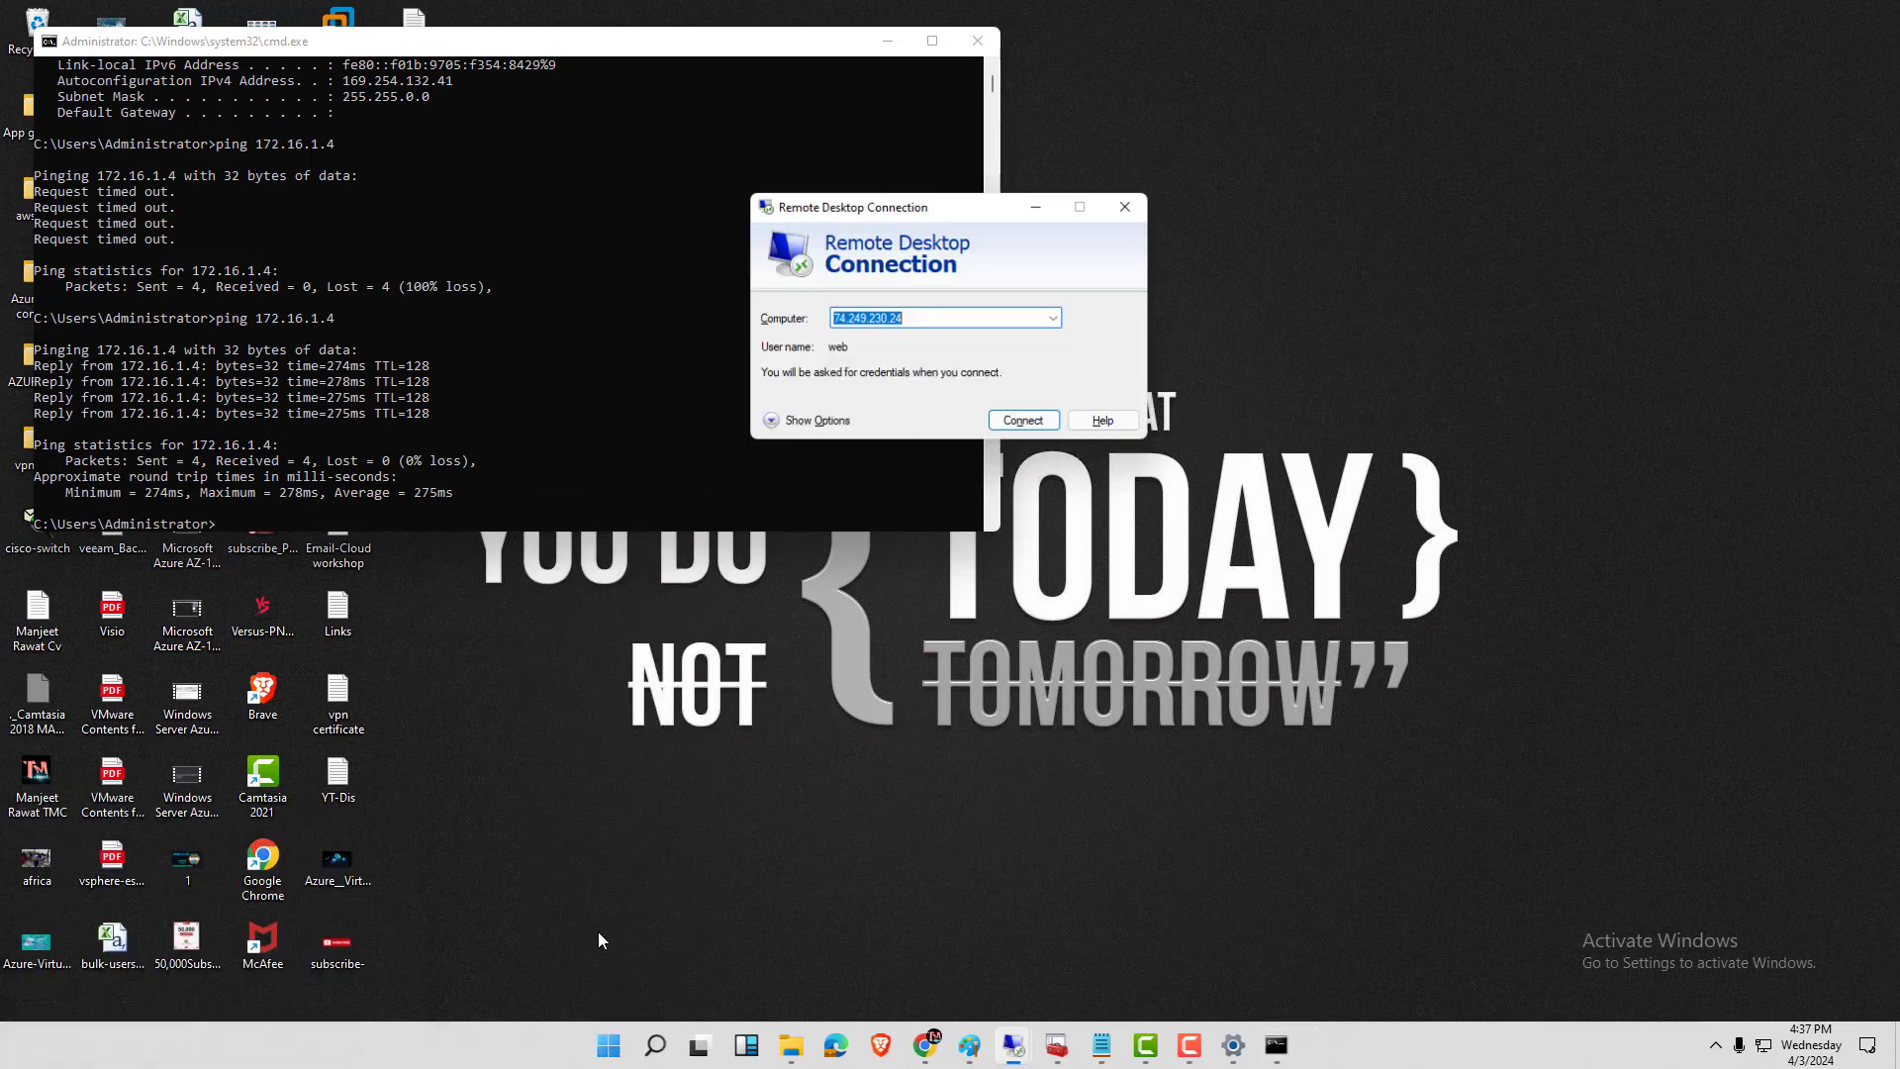
{"action": "type", "text": "172.16.1.4"}
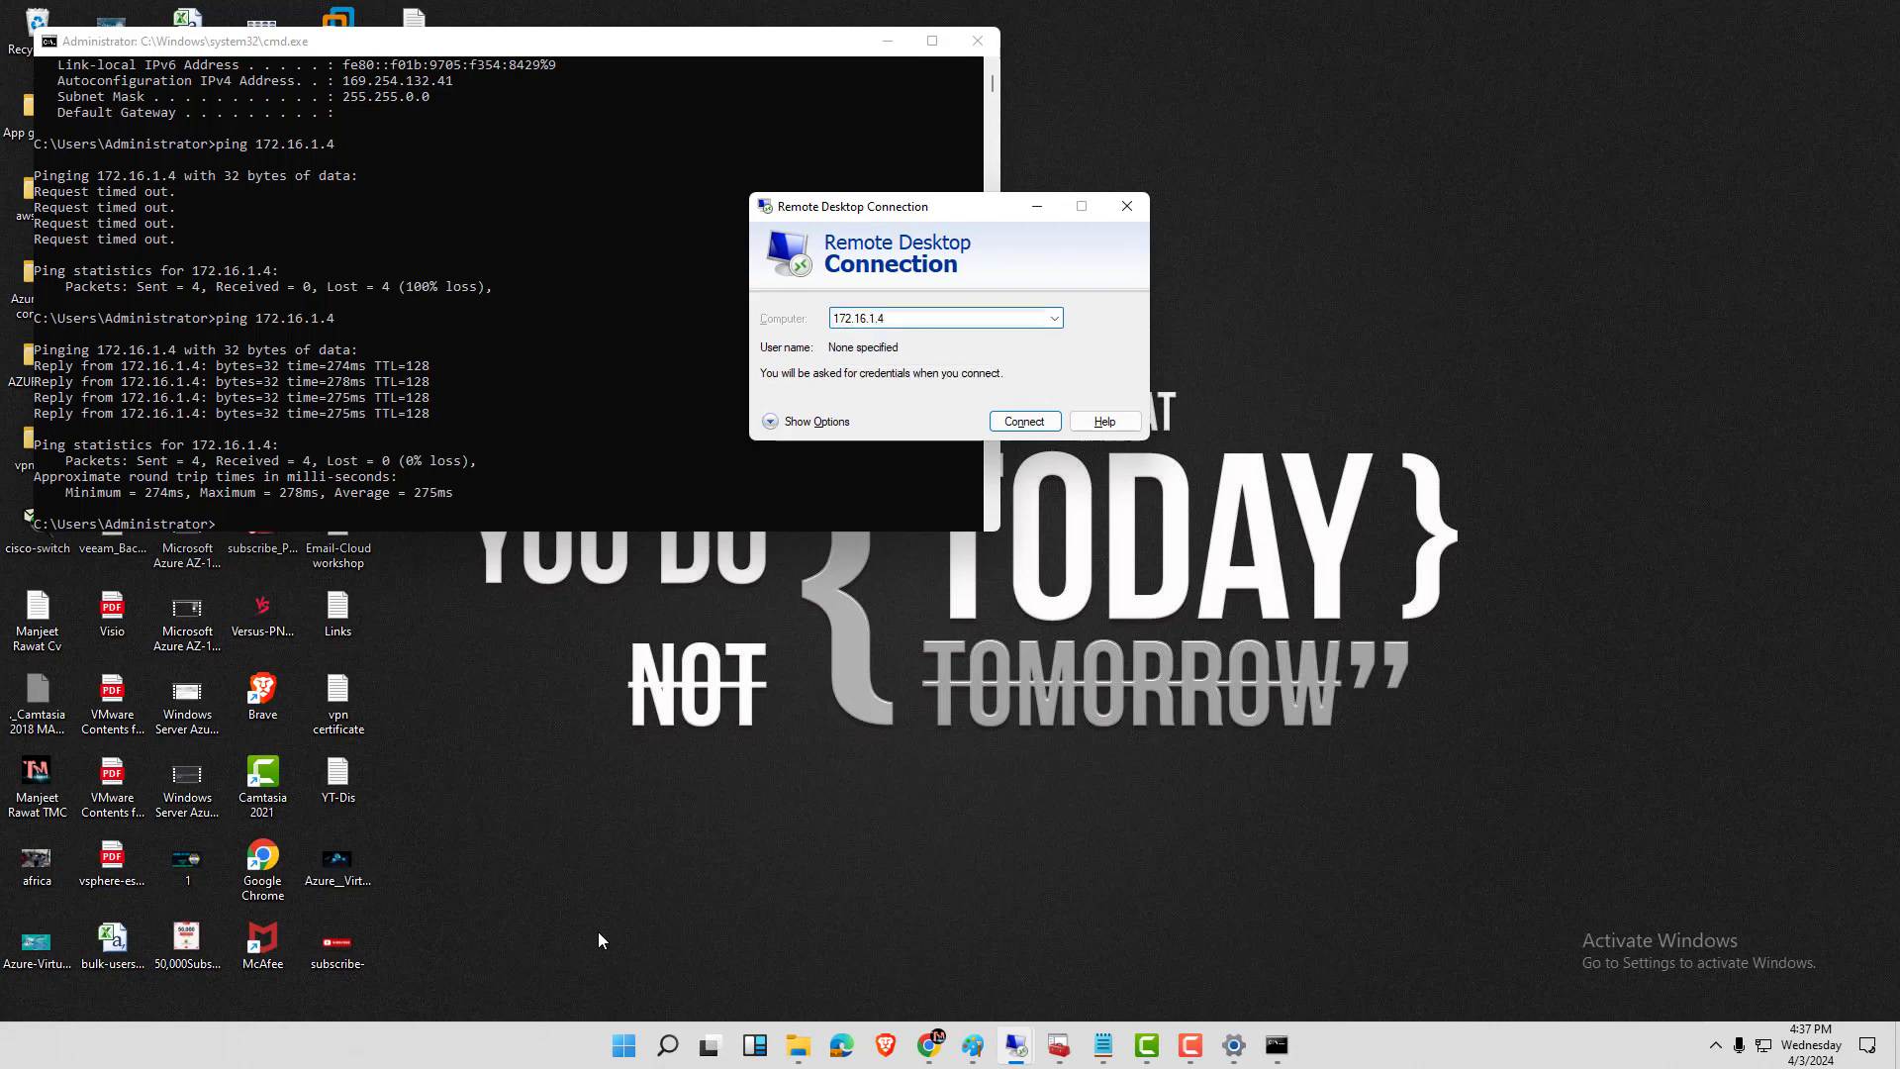
{"action": "key", "text": "Return"}
Step: Sign in with the server's username and password, accept the certificate warning, then minimize the session
{"action": "type", "text": "web"}
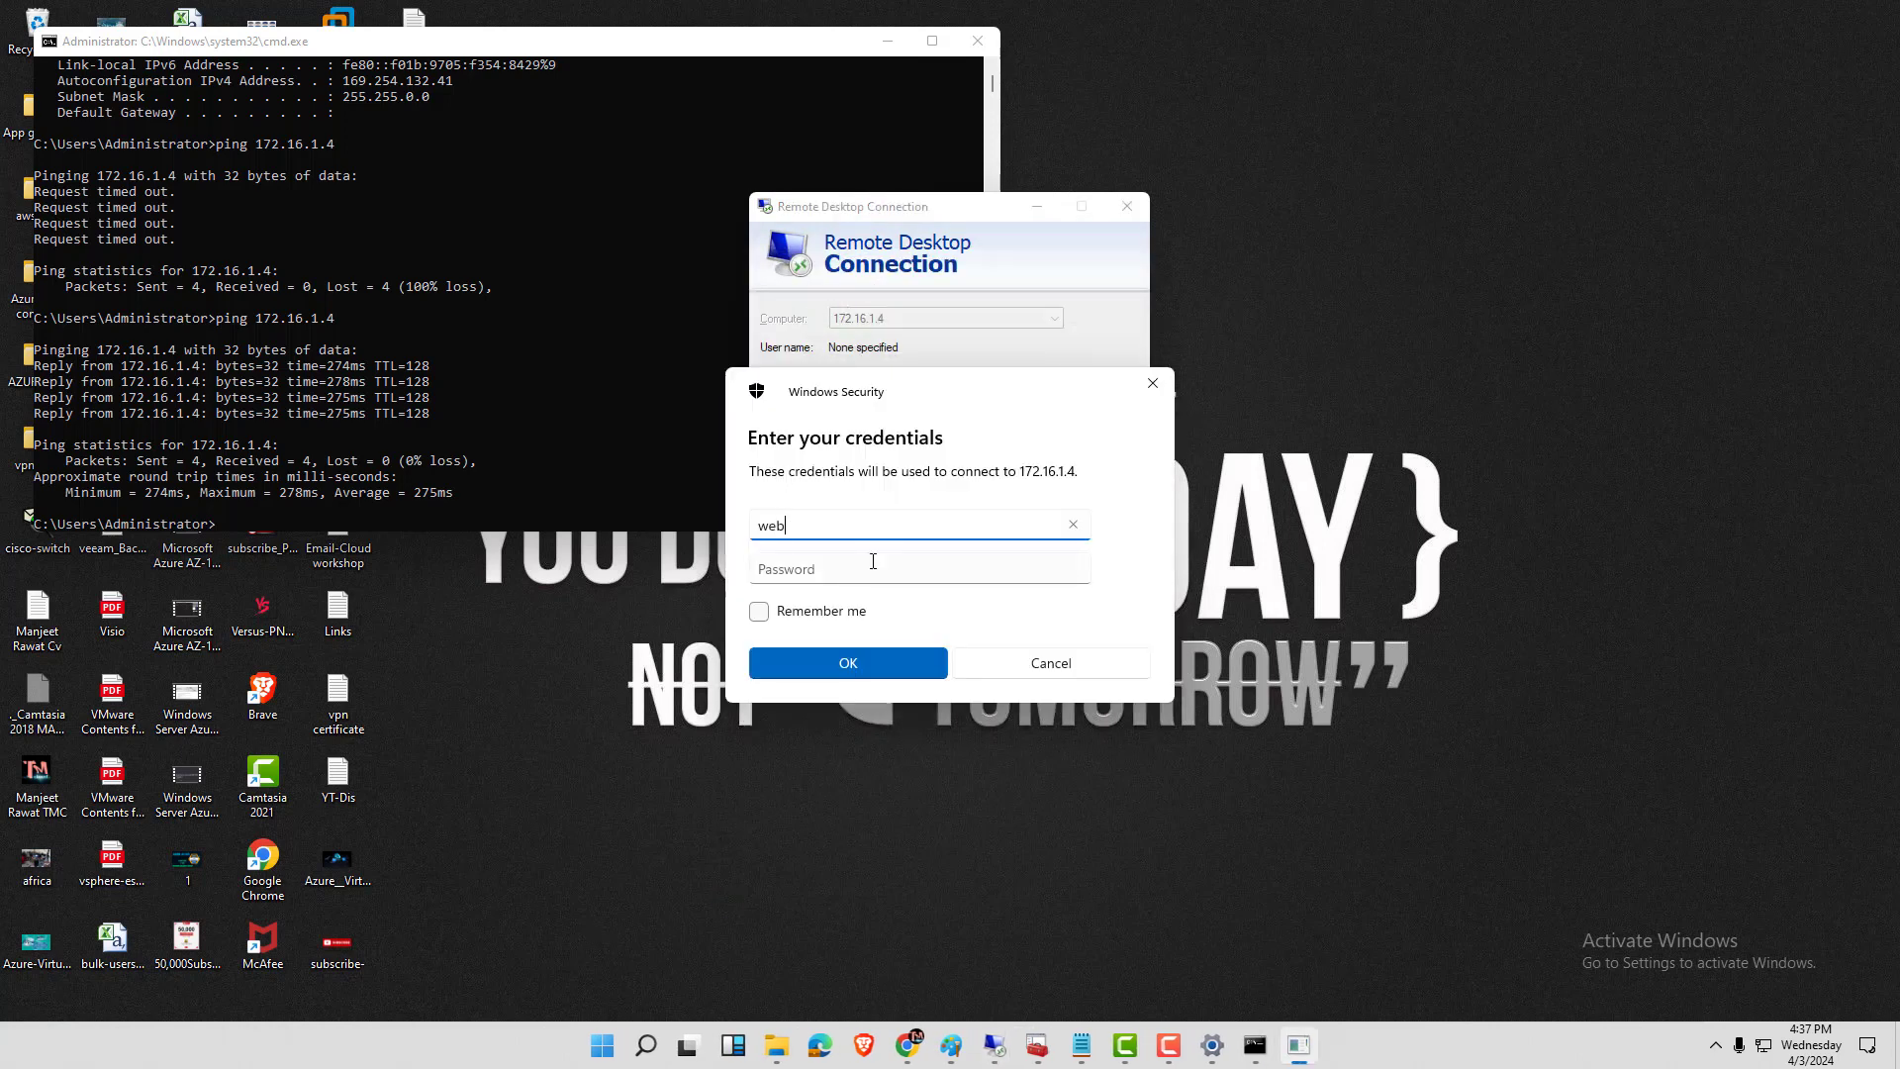
{"action": "key", "text": "Tab"}
{"action": "type", "text": "*"}
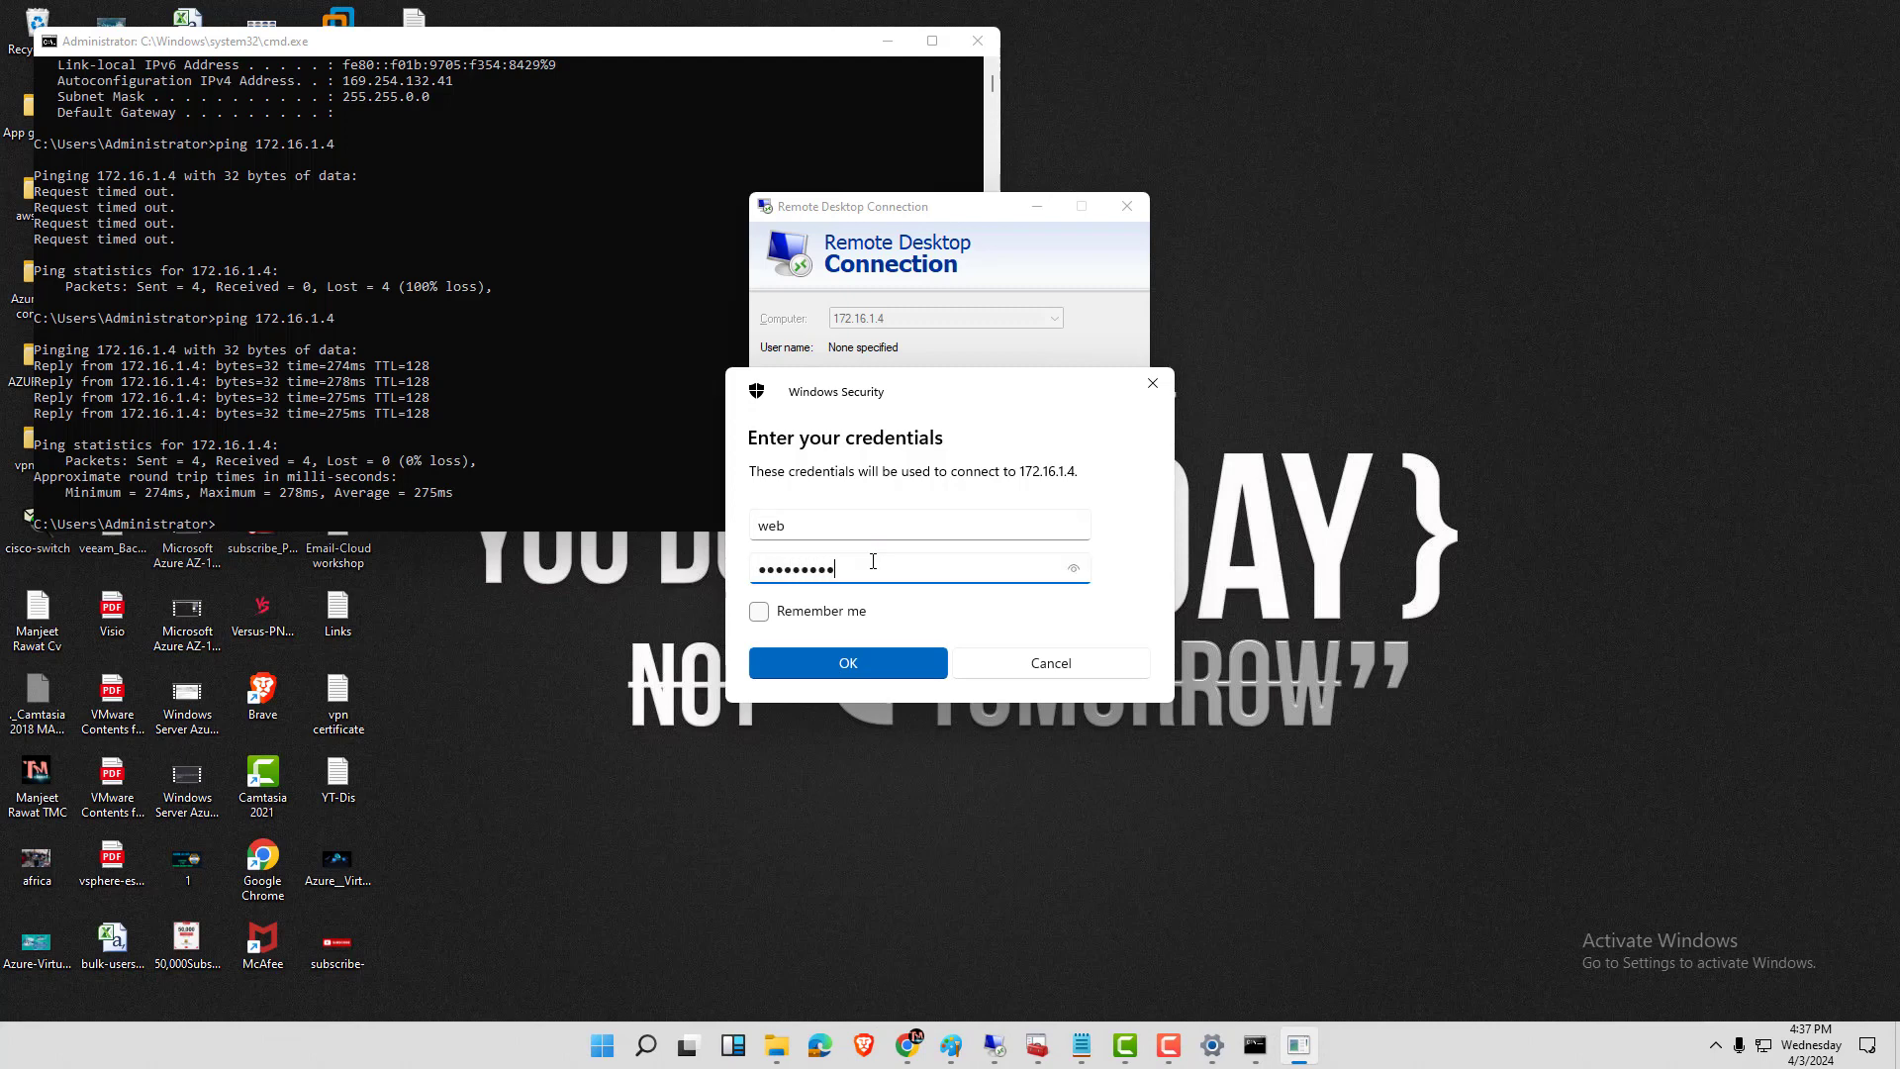
{"action": "key", "text": "Return"}
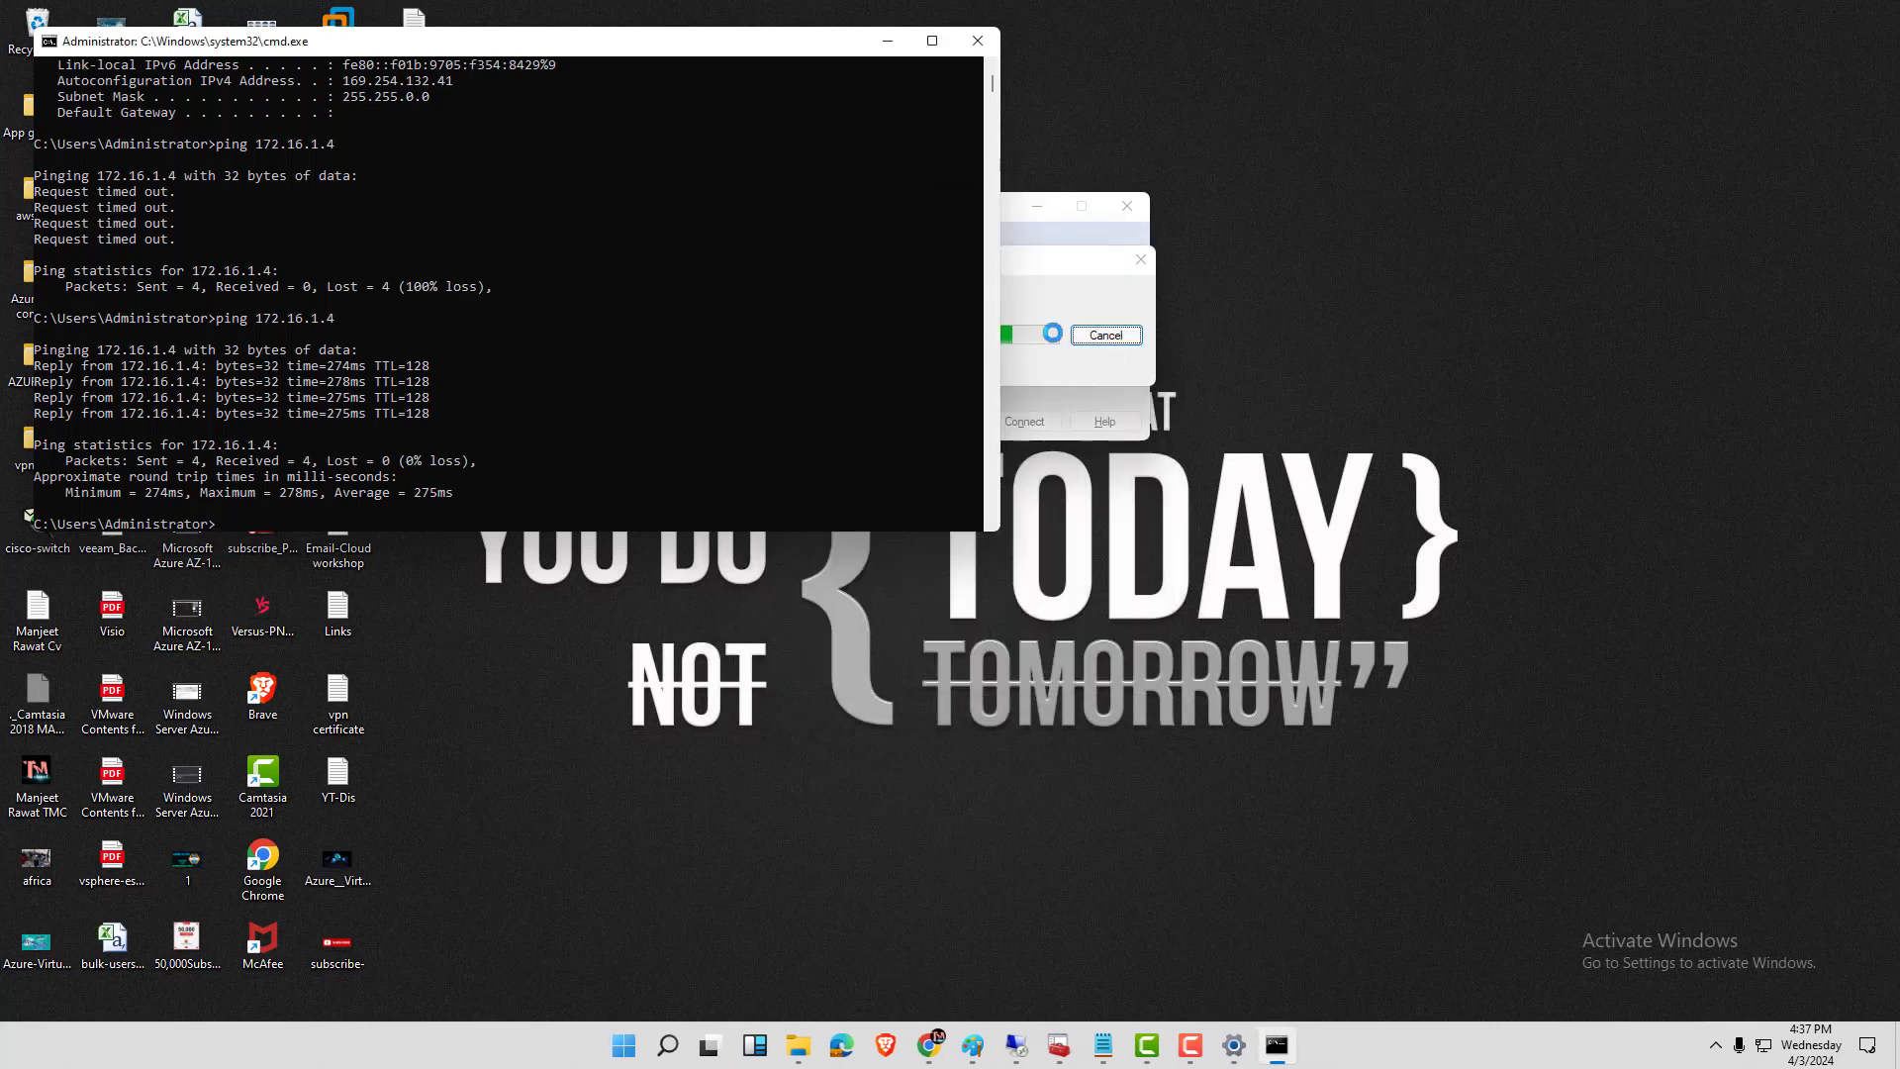
{"action": "left_click", "coordinate": [1027, 295]}
{"action": "left_click", "coordinate": [1013, 490]}
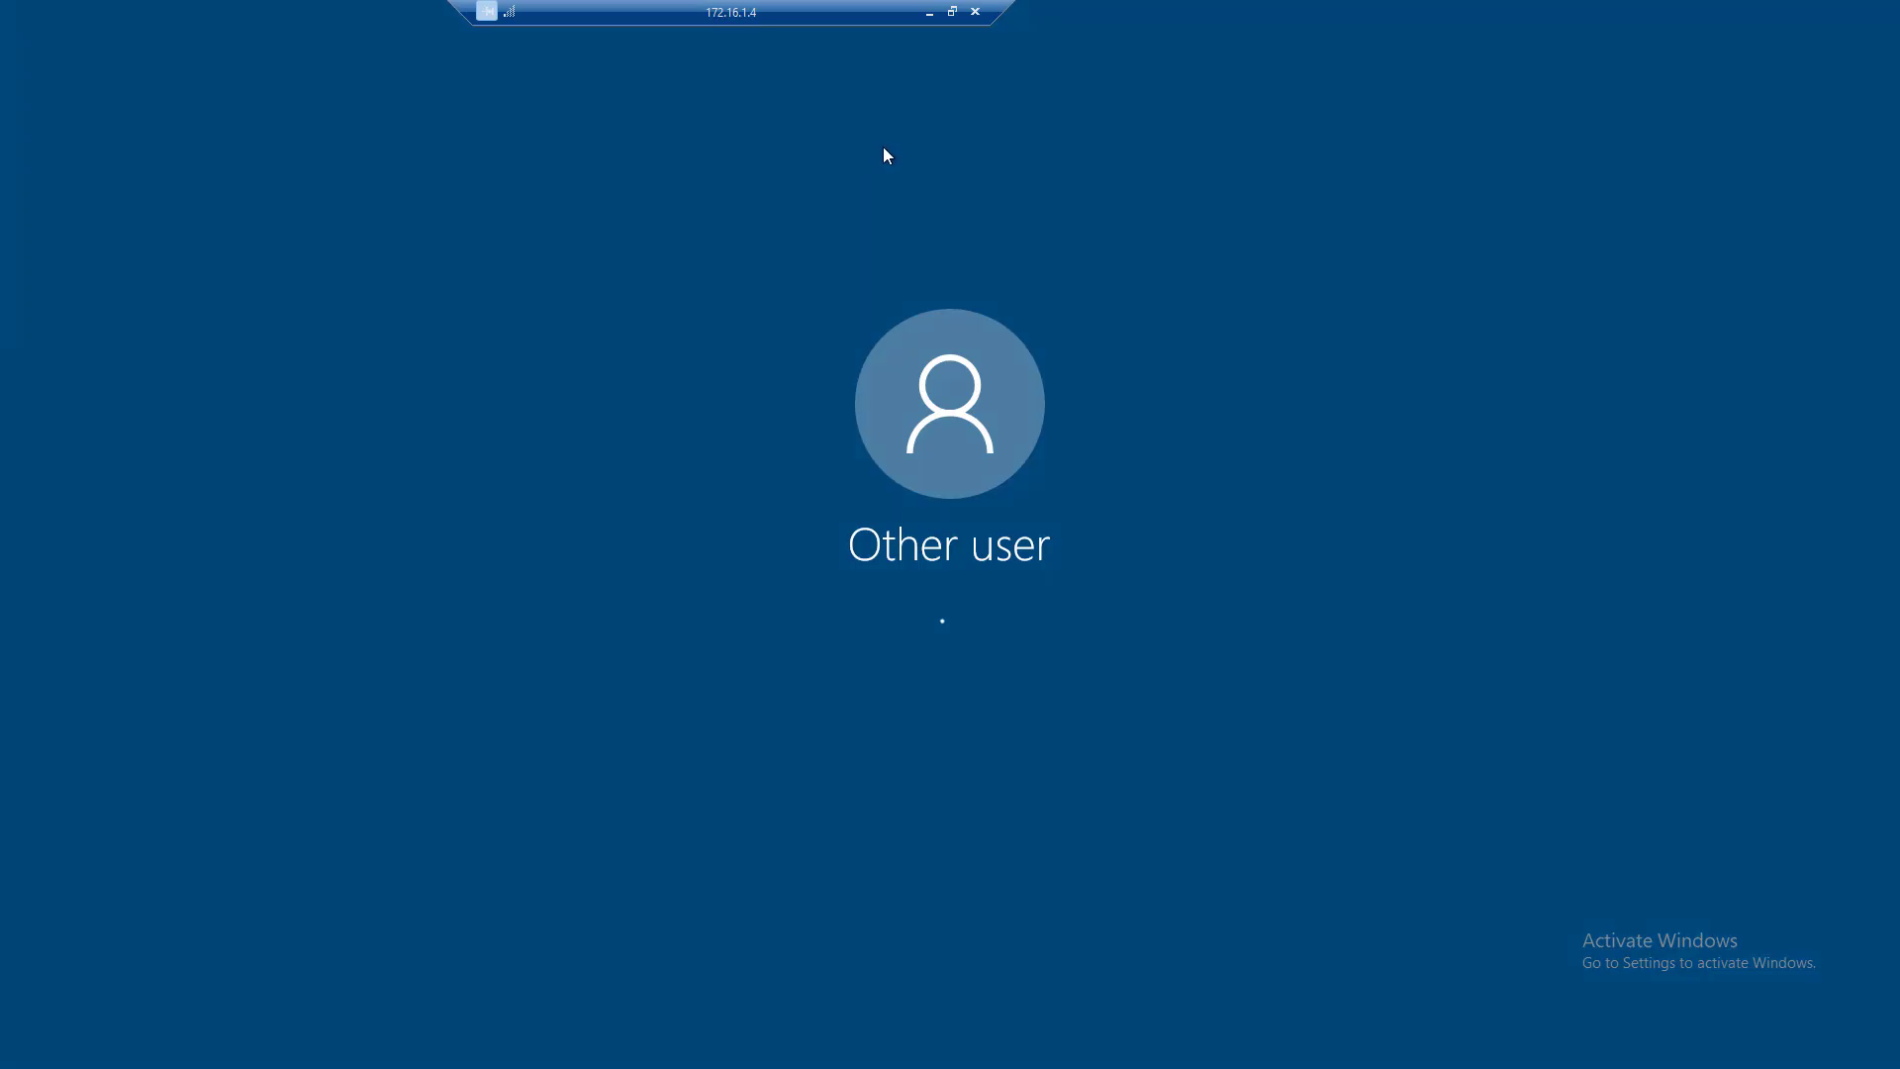
{"action": "left_click", "coordinate": [921, 13]}
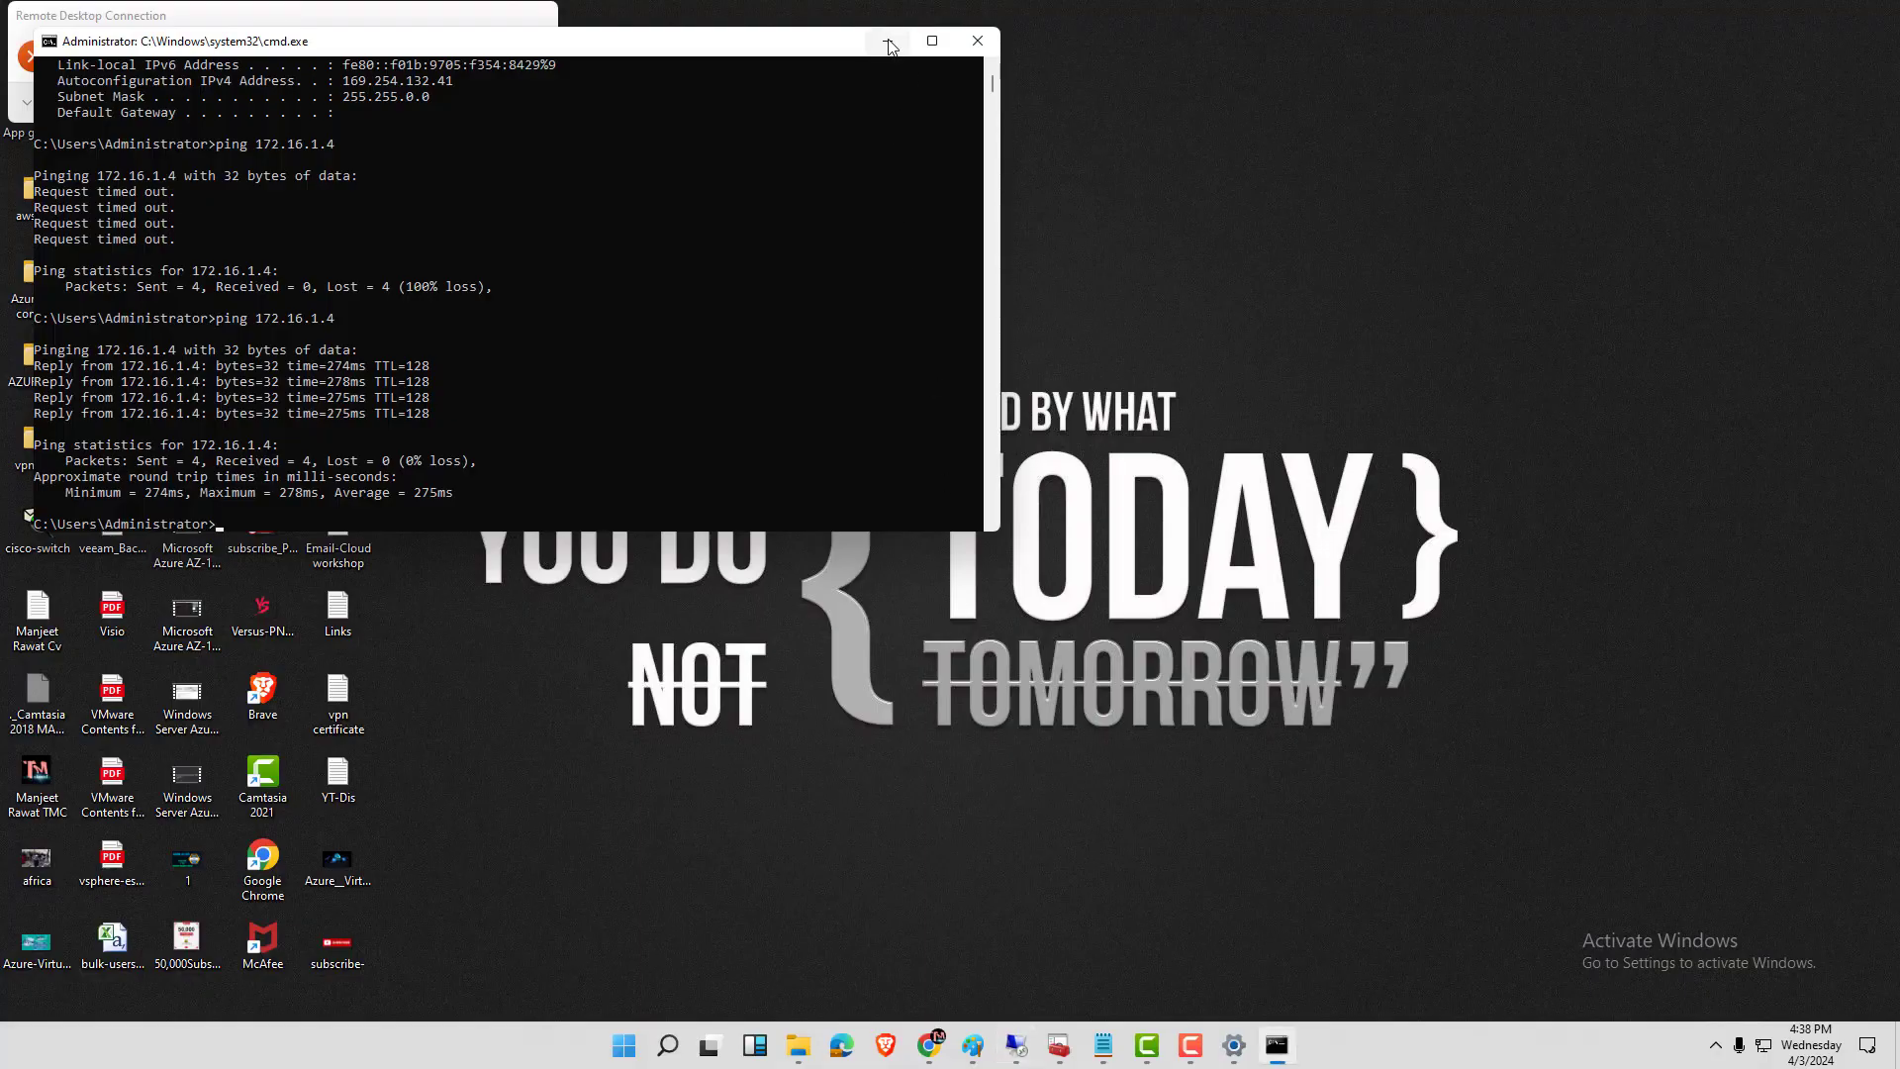
Step: Dismiss the Remote Desktop disconnection notice so only the bare Windows desktop remains
{"action": "left_click", "coordinate": [511, 102]}
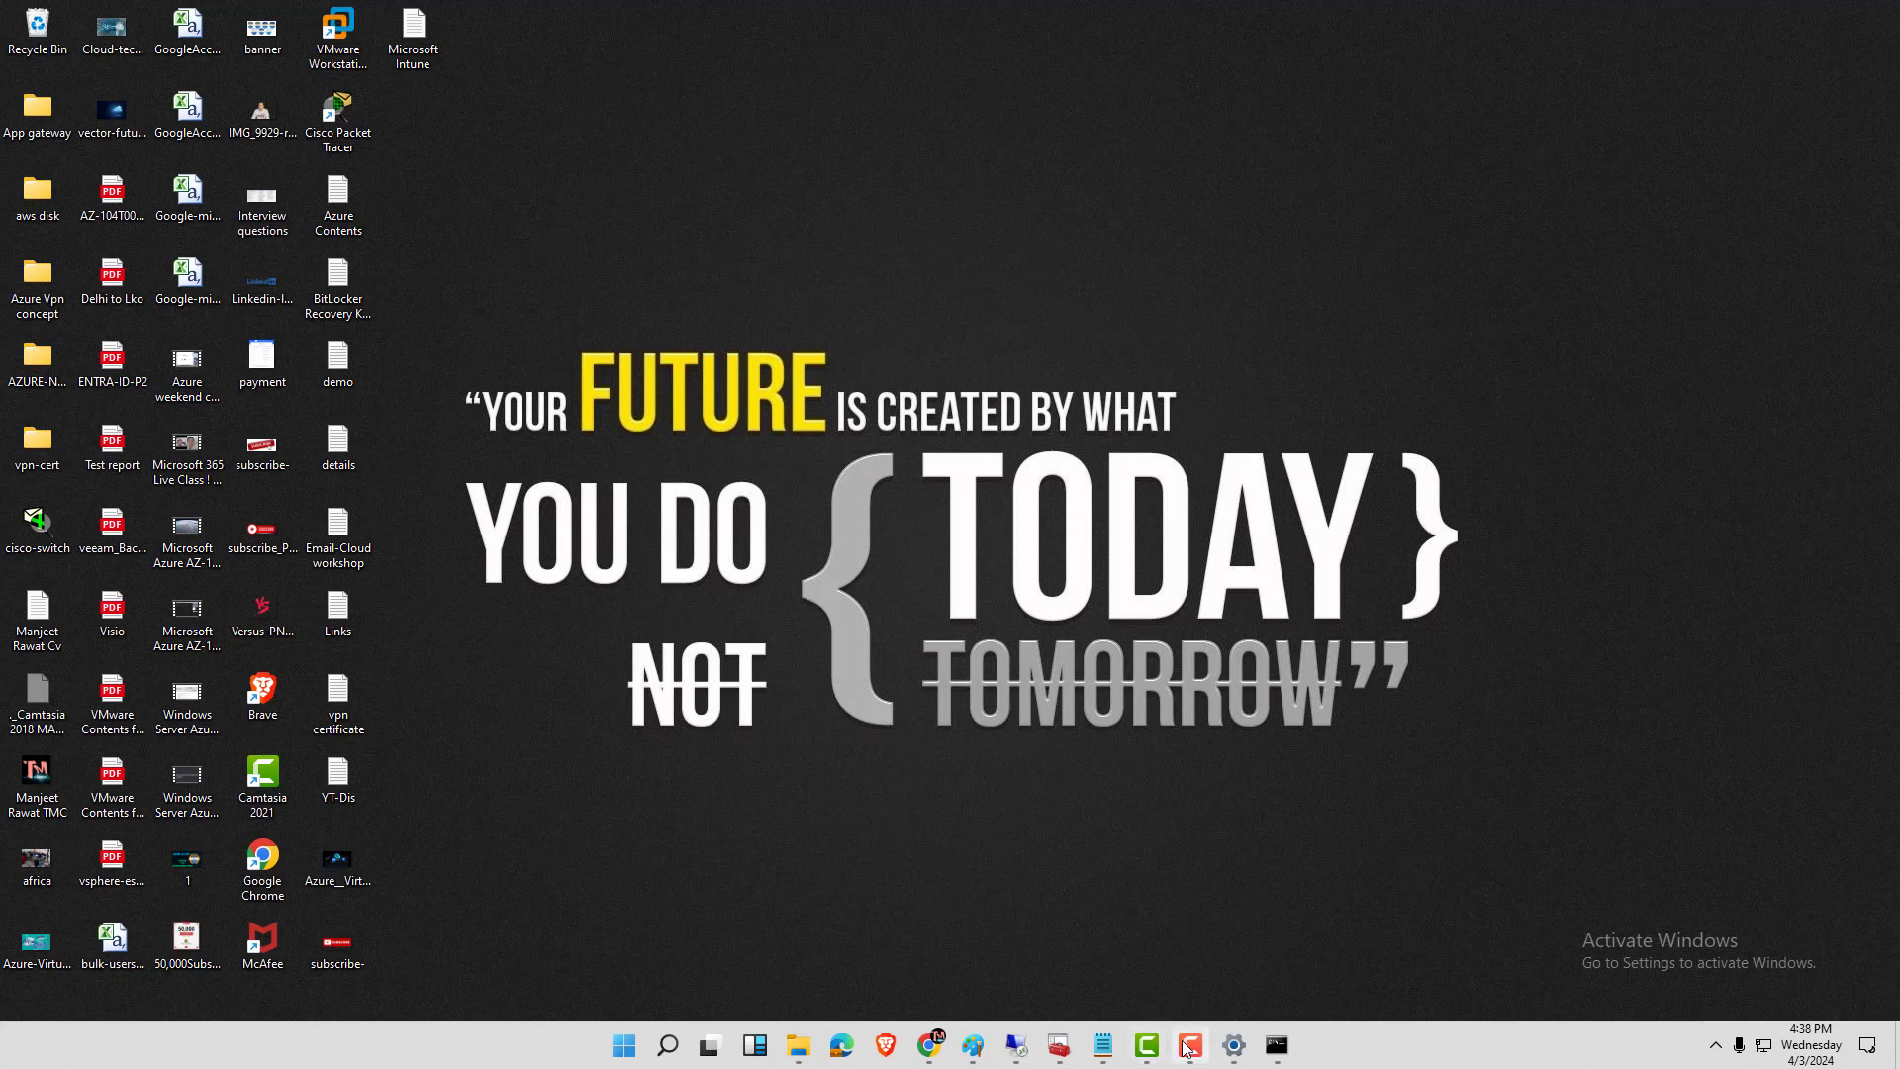
{"action": "mouse_move", "coordinate": [1190, 1049]}
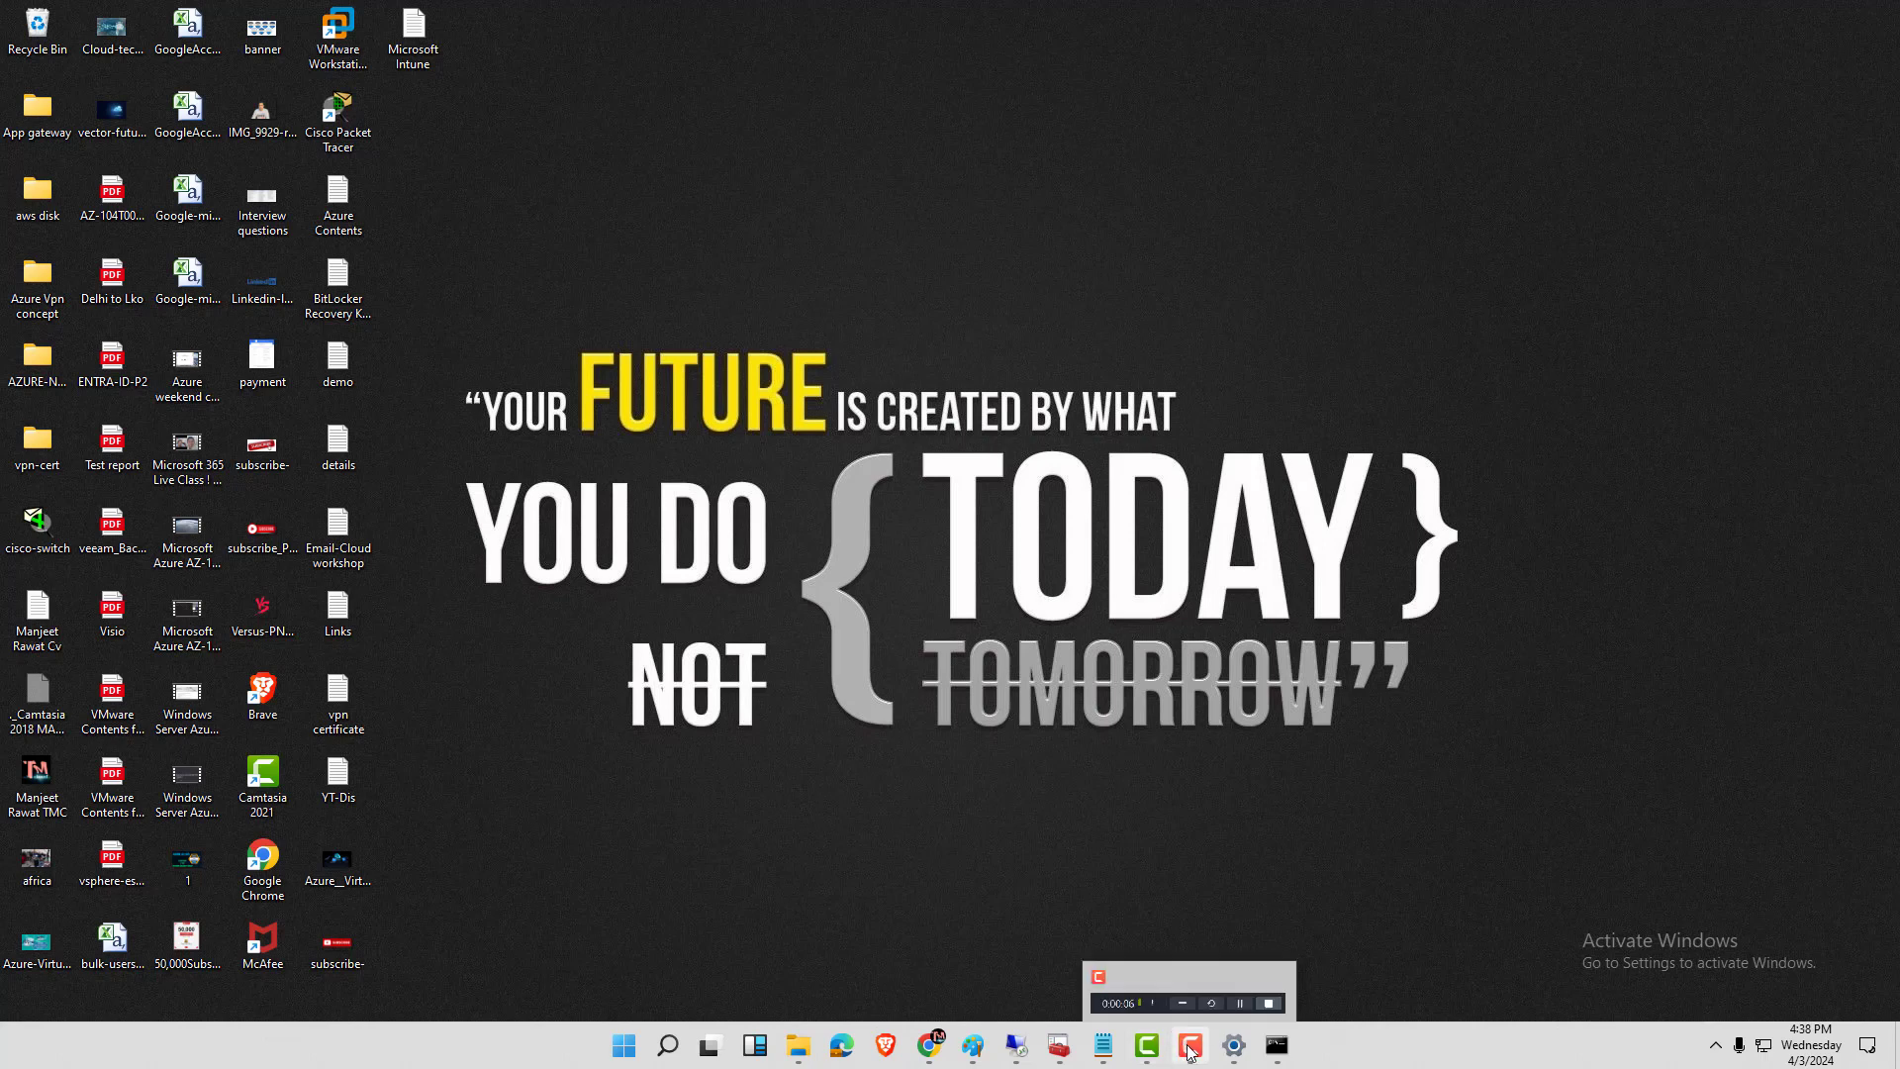